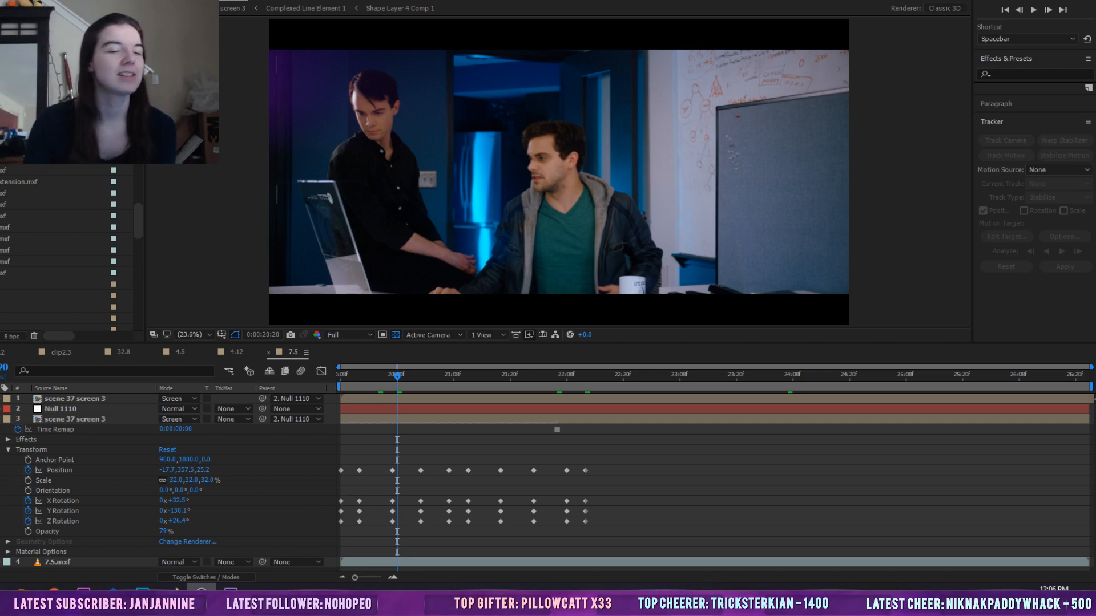
{"action": "right_click", "coordinate": [504, 602]}
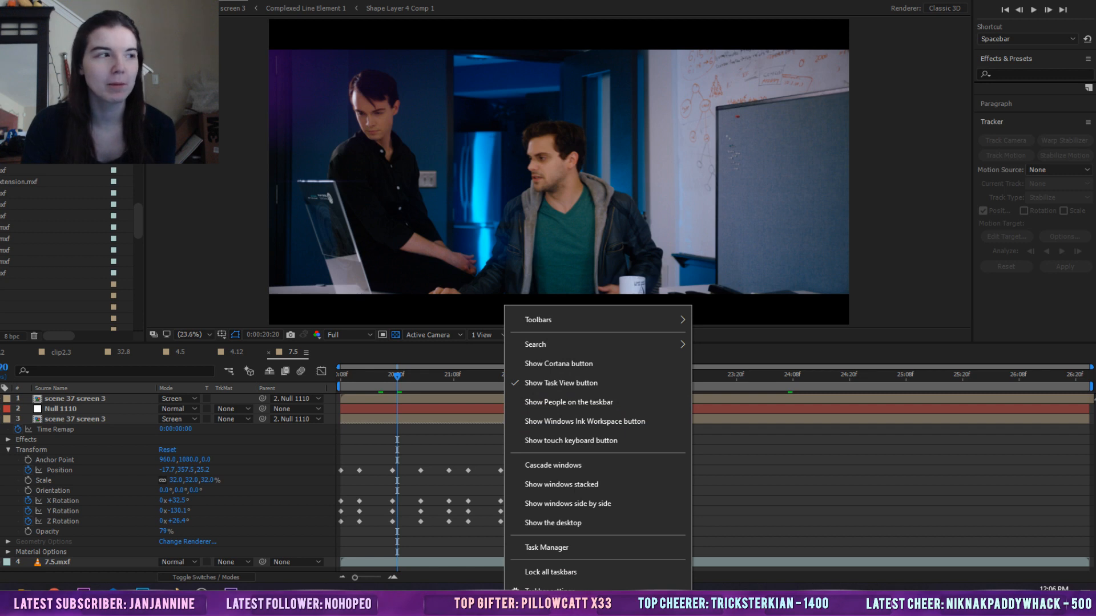
{"action": "left_click", "coordinate": [725, 501]}
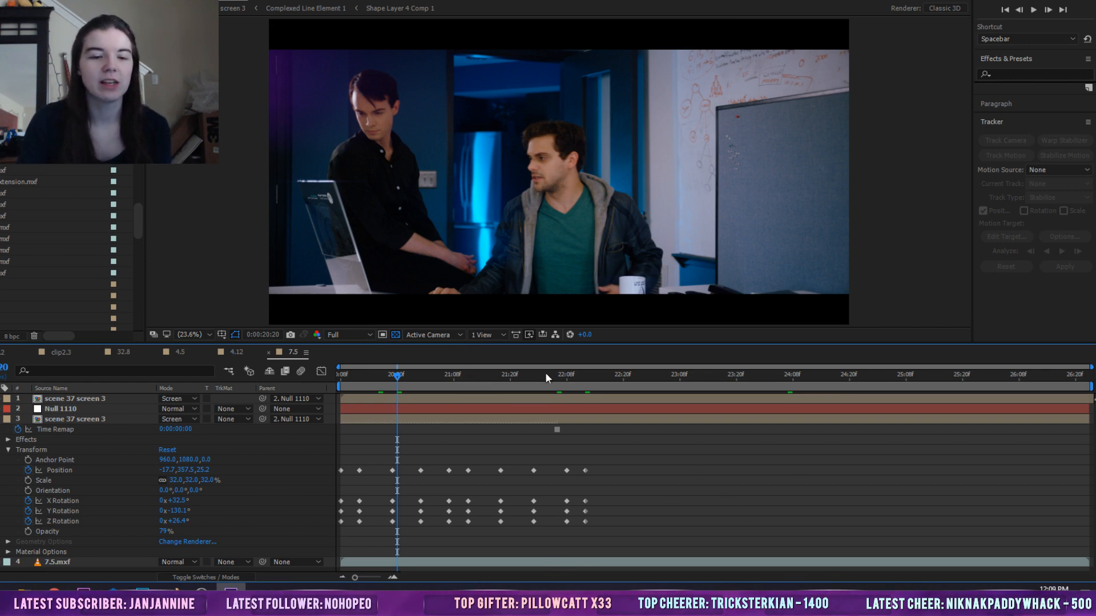
Move the current time to 0:00:20:08 and collapse the properties of the lower scene 37 screen 3 layer
{"action": "left_click_drag", "start_coordinate": [375, 371], "coordinate": [281, 388]}
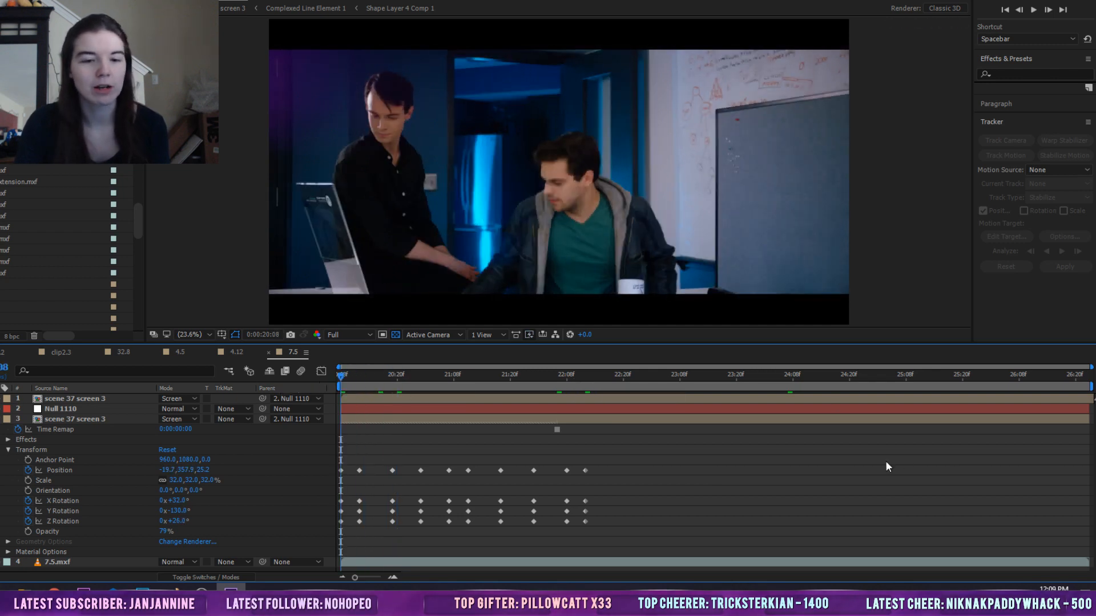
{"action": "left_click", "coordinate": [1, 420]}
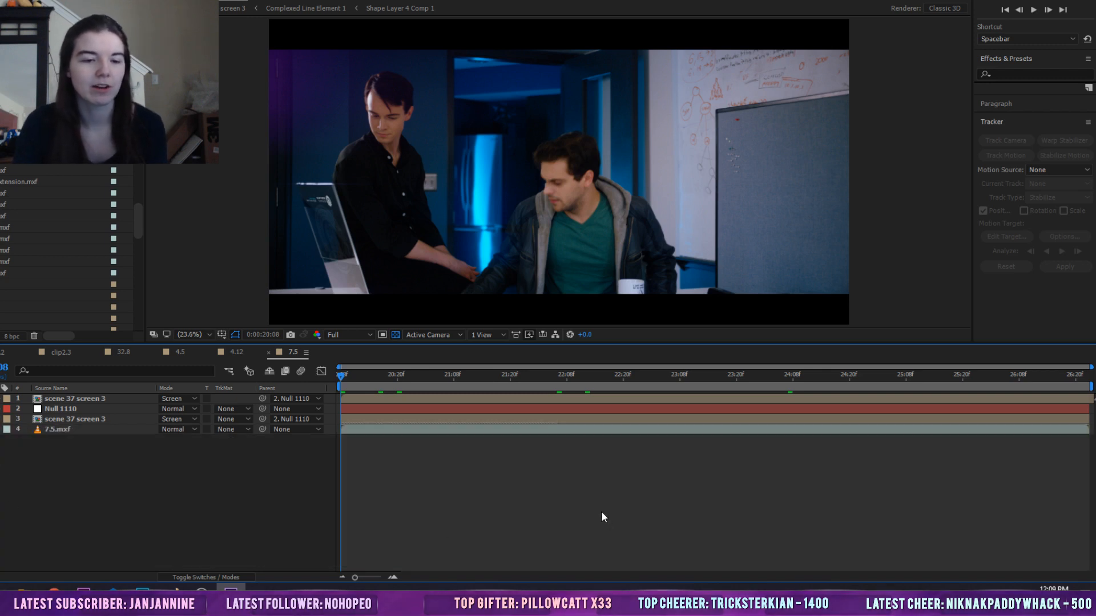
{"action": "left_click", "coordinate": [456, 428]}
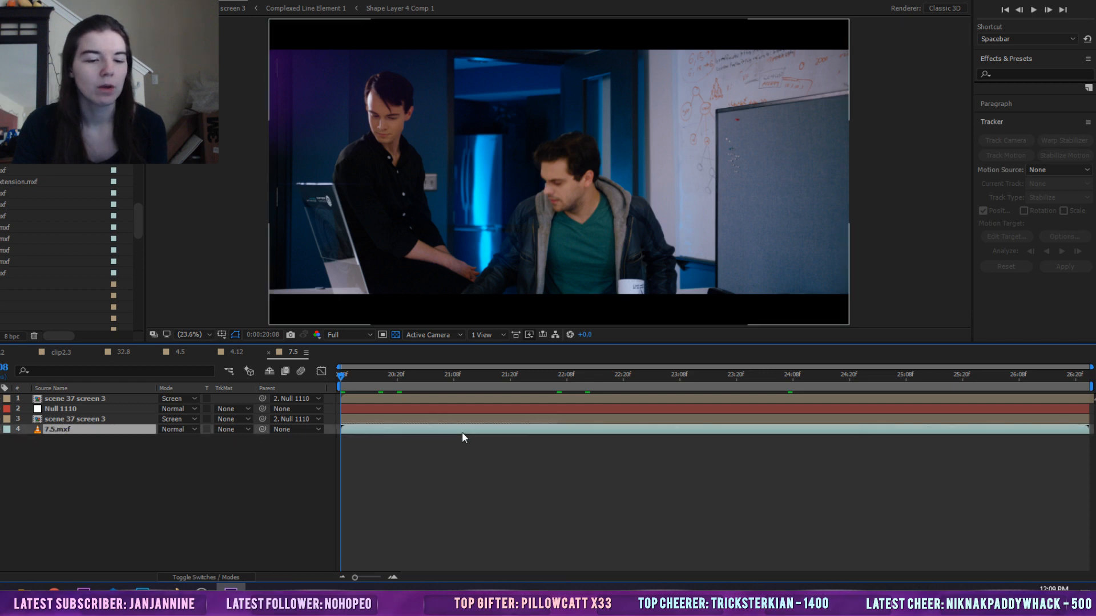
{"action": "left_click", "coordinate": [901, 179]}
{"action": "left_click", "coordinate": [574, 454]}
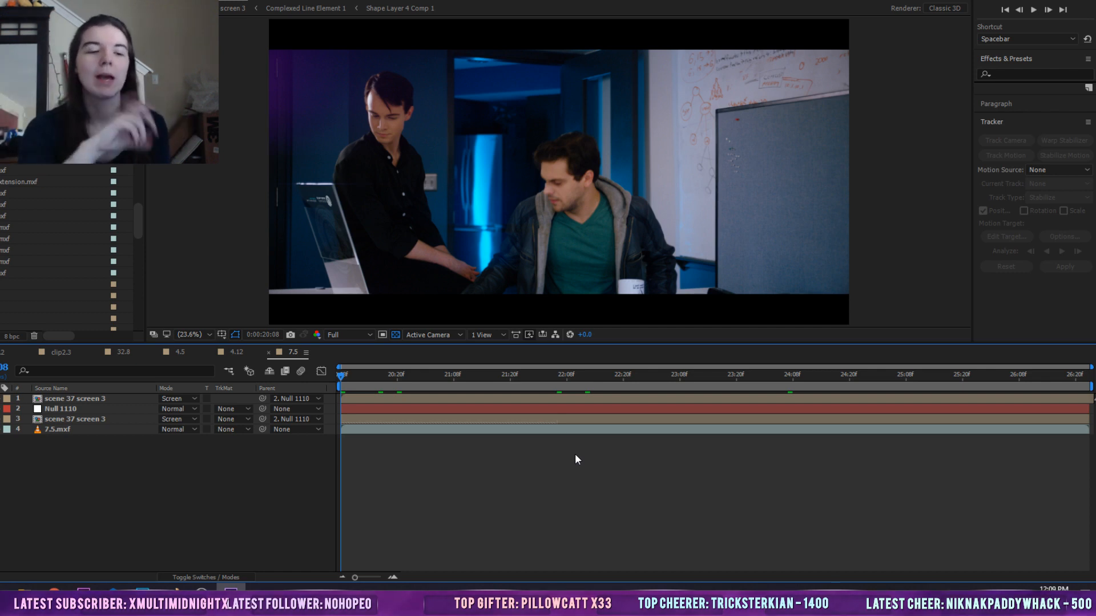
{"action": "left_click", "coordinate": [86, 434]}
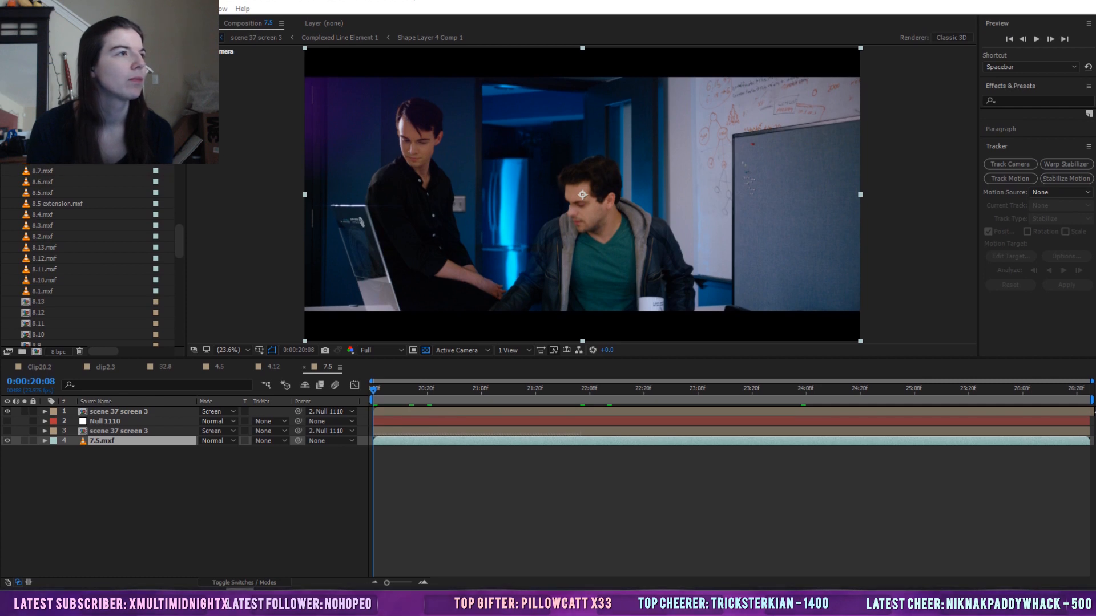
{"action": "left_click", "coordinate": [230, 252]}
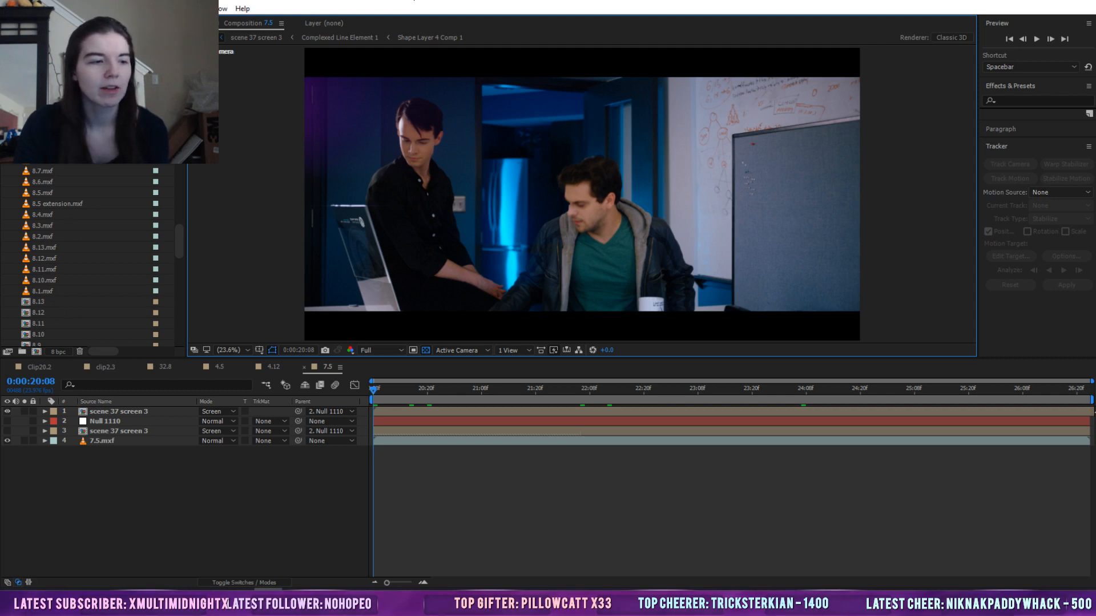
Expand the Scene 39 folder in the project and select the 39.27.mxf clip
{"action": "left_click", "coordinate": [57, 74]}
{"action": "scroll", "coordinate": [23, 296], "scroll_direction": "up", "scroll_amount": 5}
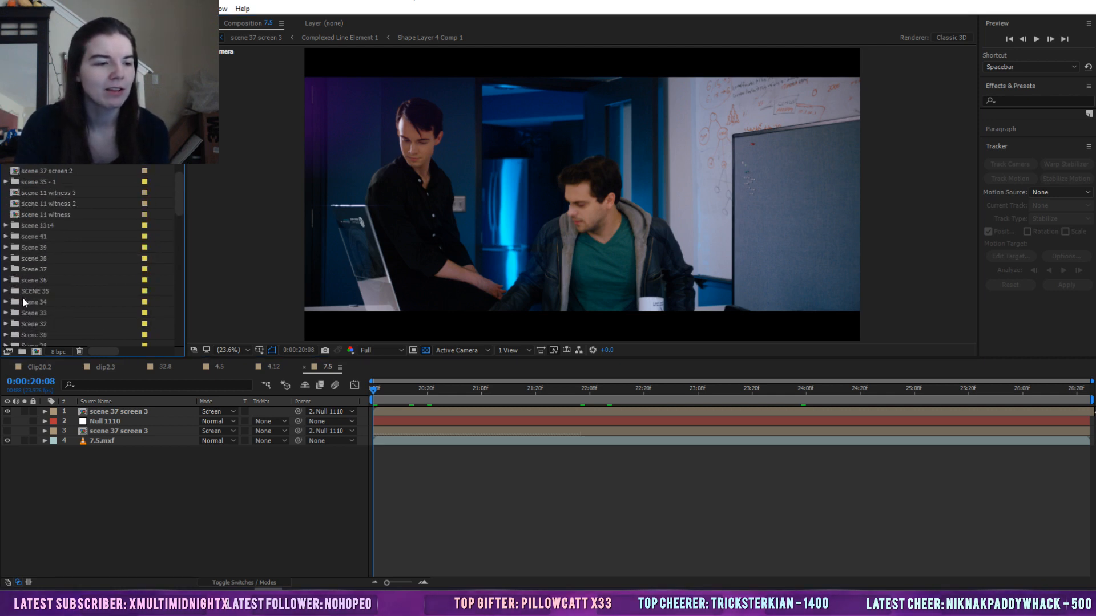
{"action": "left_click", "coordinate": [34, 248]}
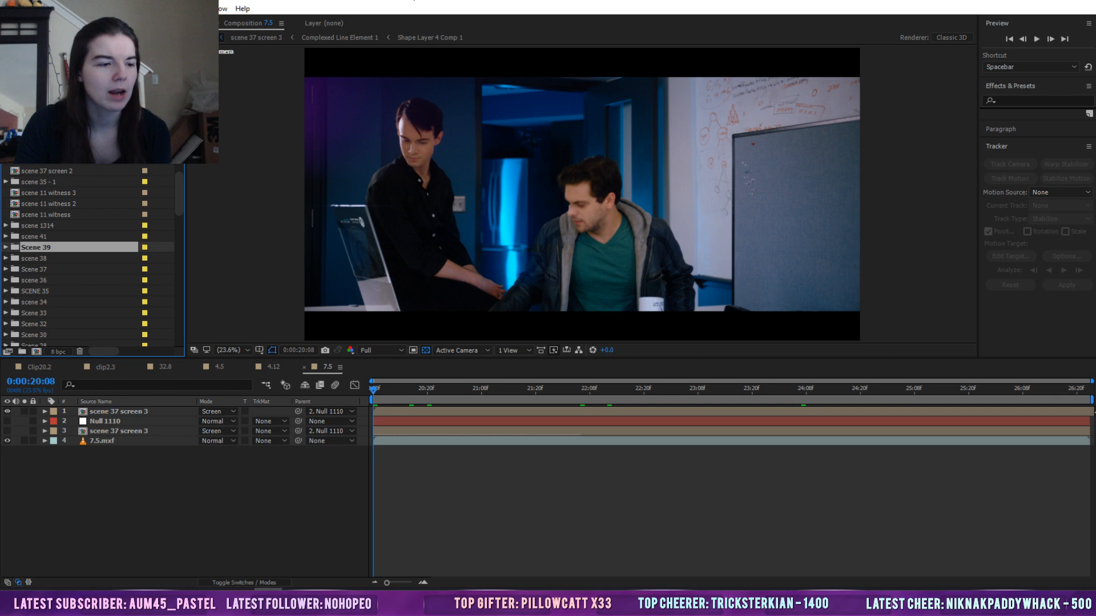
{"action": "left_click", "coordinate": [6, 248]}
{"action": "scroll", "coordinate": [9, 251], "scroll_direction": "down", "scroll_amount": 4}
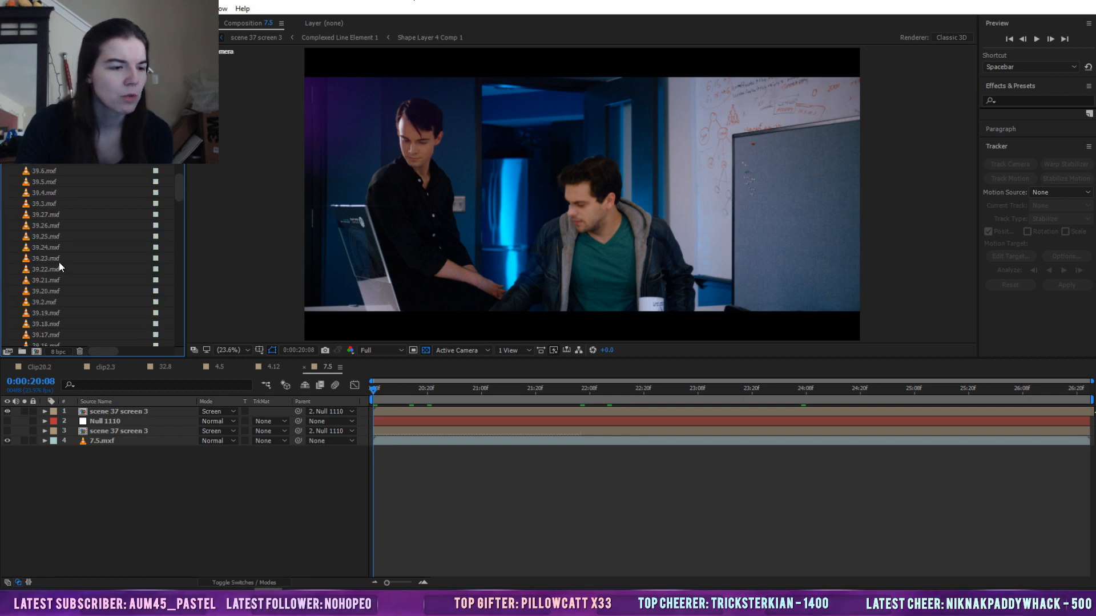
{"action": "left_click", "coordinate": [57, 216]}
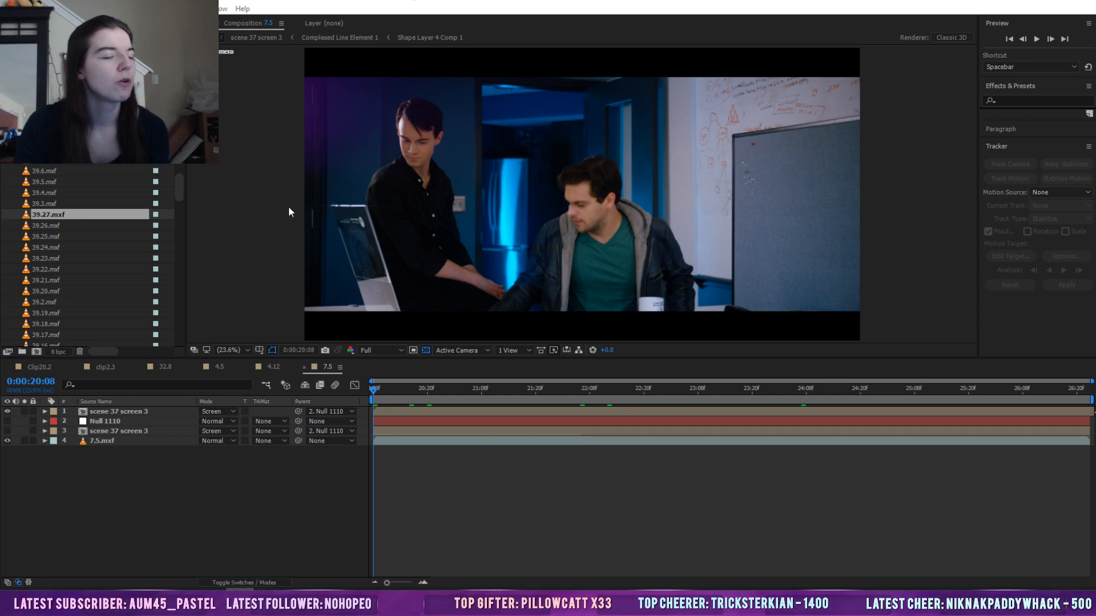
Play back the 7.5 composition from its first frame
{"action": "left_click", "coordinate": [526, 498]}
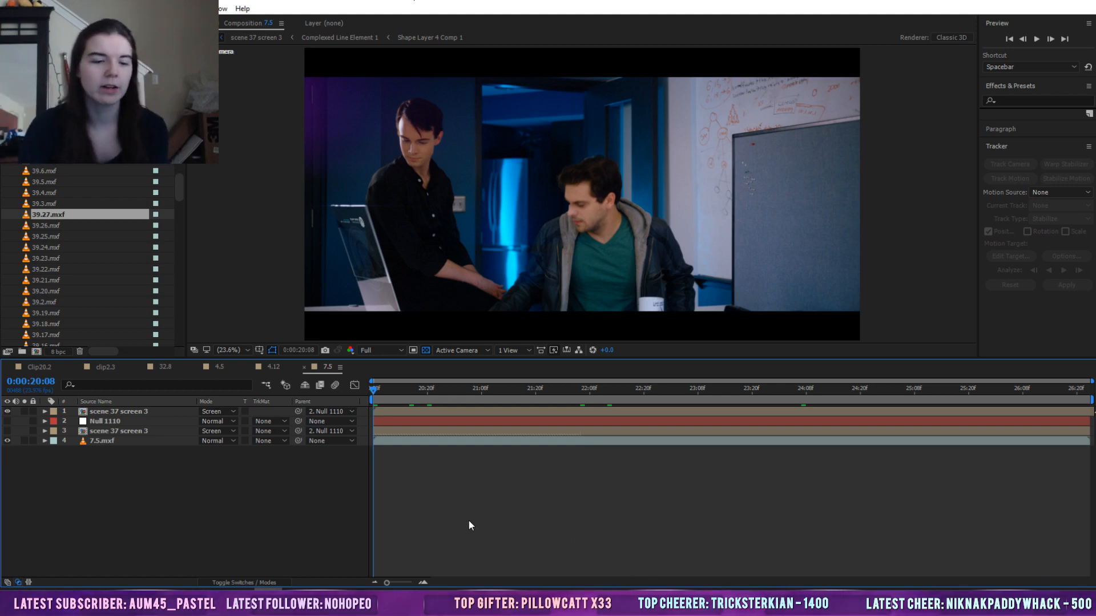
{"action": "left_click", "coordinate": [98, 444]}
{"action": "left_click", "coordinate": [116, 502]}
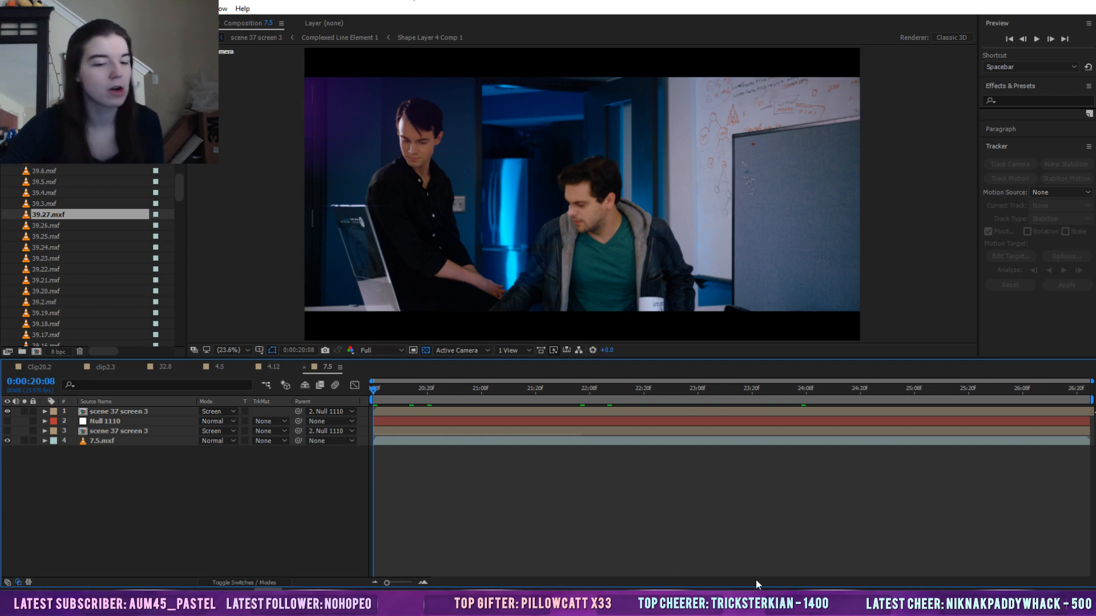
{"action": "key", "text": "space"}
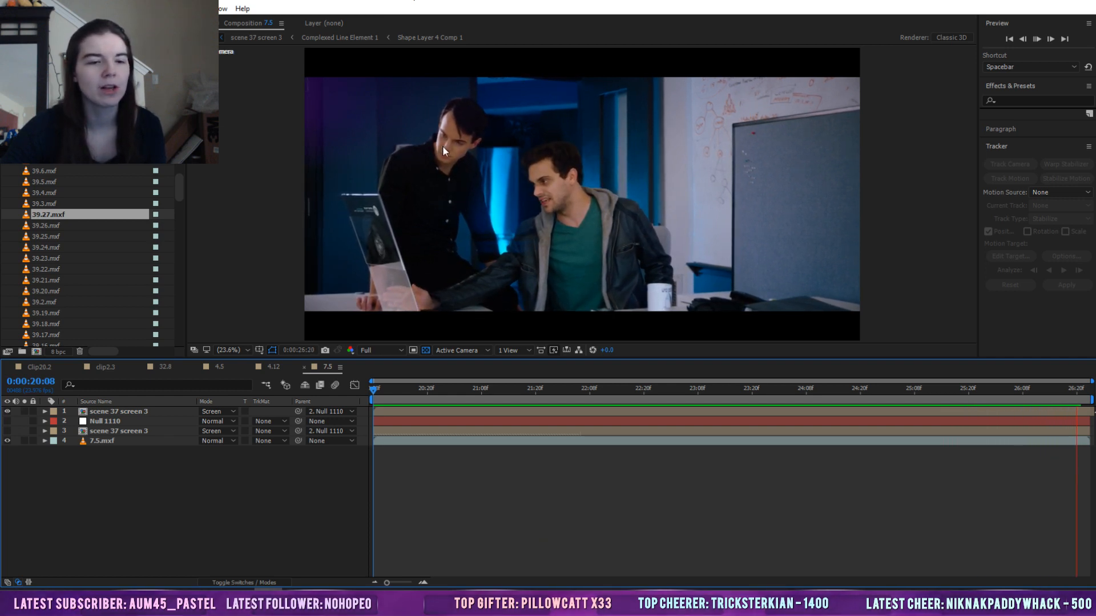
Examine both actors' faces at 200% magnification, return to 0:00:20:08 and fit the frame to the viewer
{"action": "left_click", "coordinate": [234, 350]}
{"action": "left_click", "coordinate": [265, 492]}
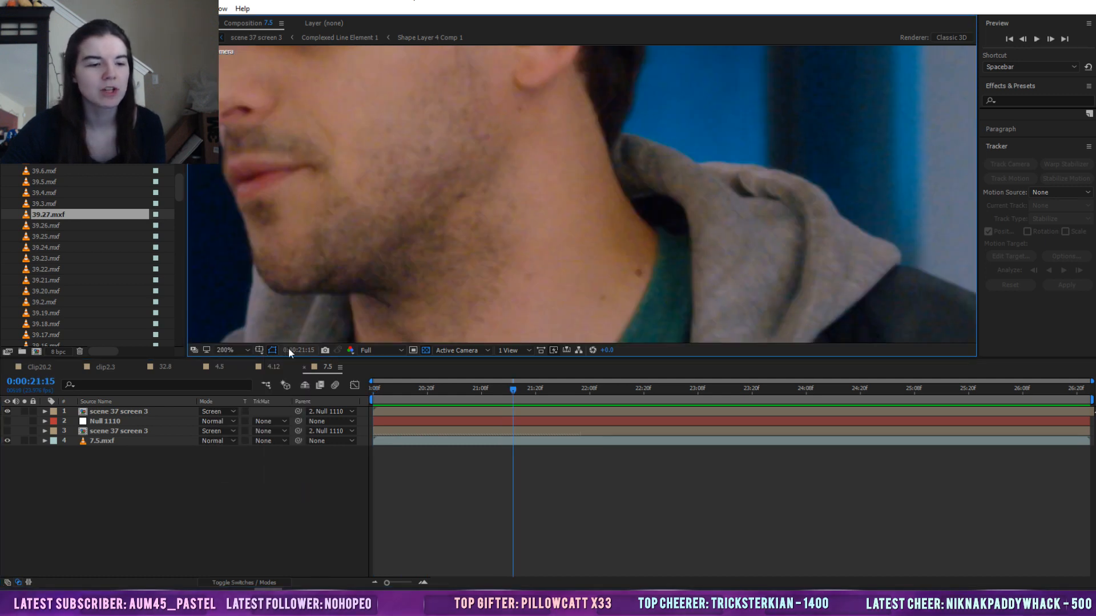
{"action": "left_click", "coordinate": [247, 352]}
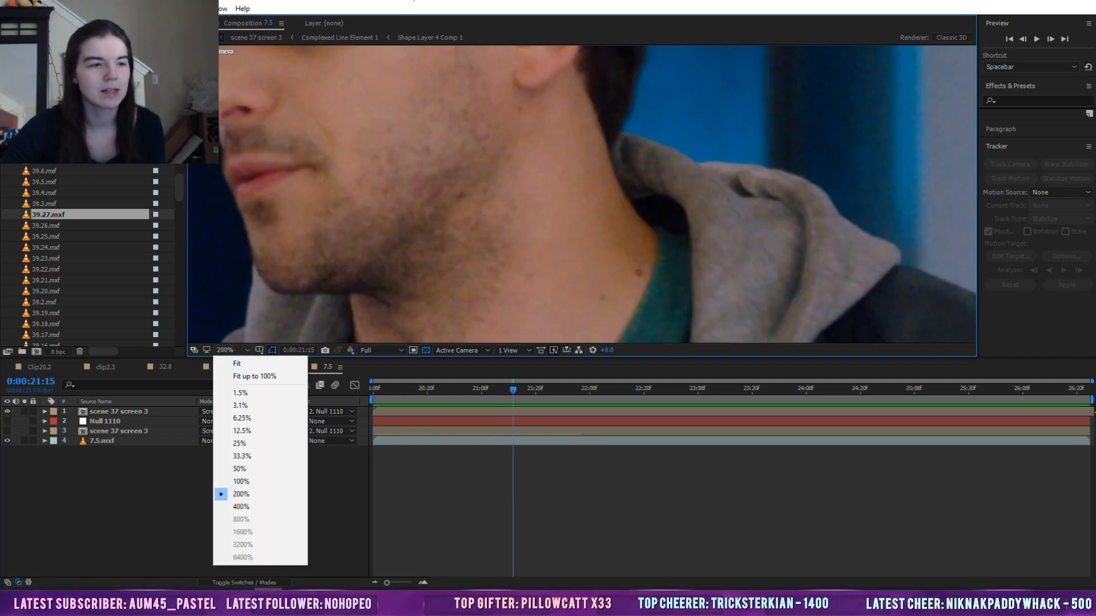
{"action": "left_click", "coordinate": [91, 23]}
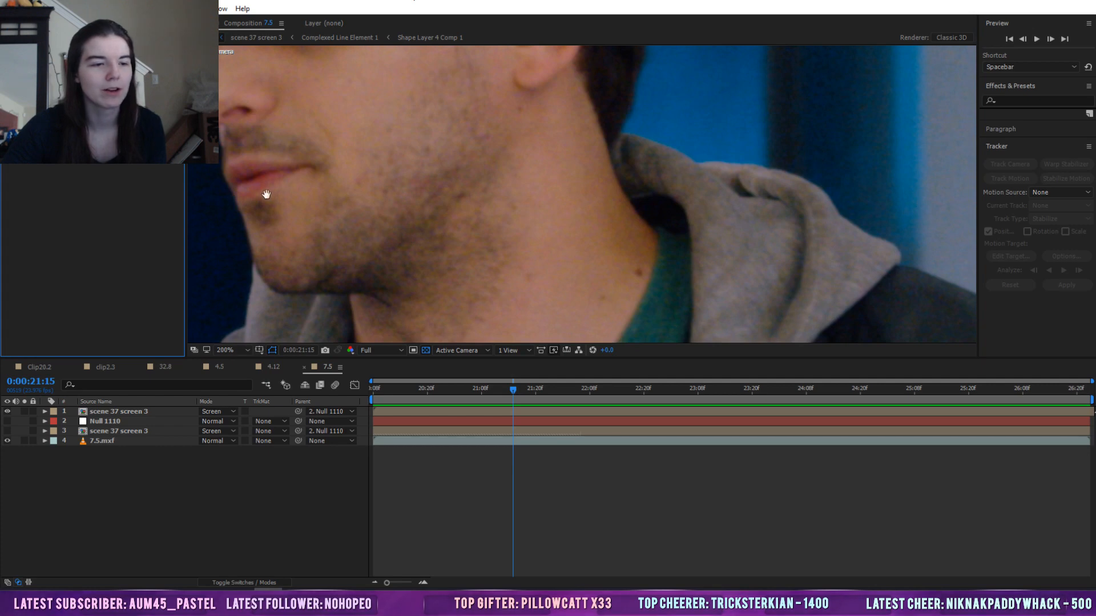
{"action": "left_click_drag", "start_coordinate": [266, 195], "coordinate": [788, 330]}
{"action": "left_click_drag", "start_coordinate": [456, 87], "coordinate": [998, 245]}
{"action": "left_click_drag", "start_coordinate": [502, 308], "coordinate": [981, 454]}
{"action": "left_click_drag", "start_coordinate": [325, 137], "coordinate": [679, 142]}
{"action": "left_click_drag", "start_coordinate": [512, 389], "coordinate": [337, 411]}
{"action": "left_click", "coordinate": [246, 350]}
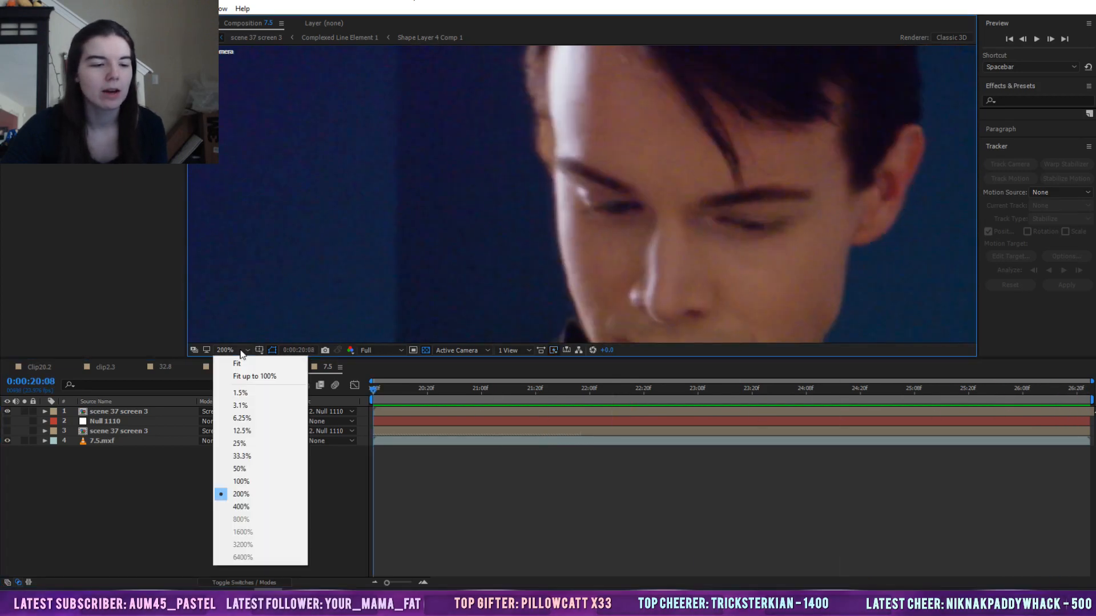
{"action": "left_click", "coordinate": [238, 362]}
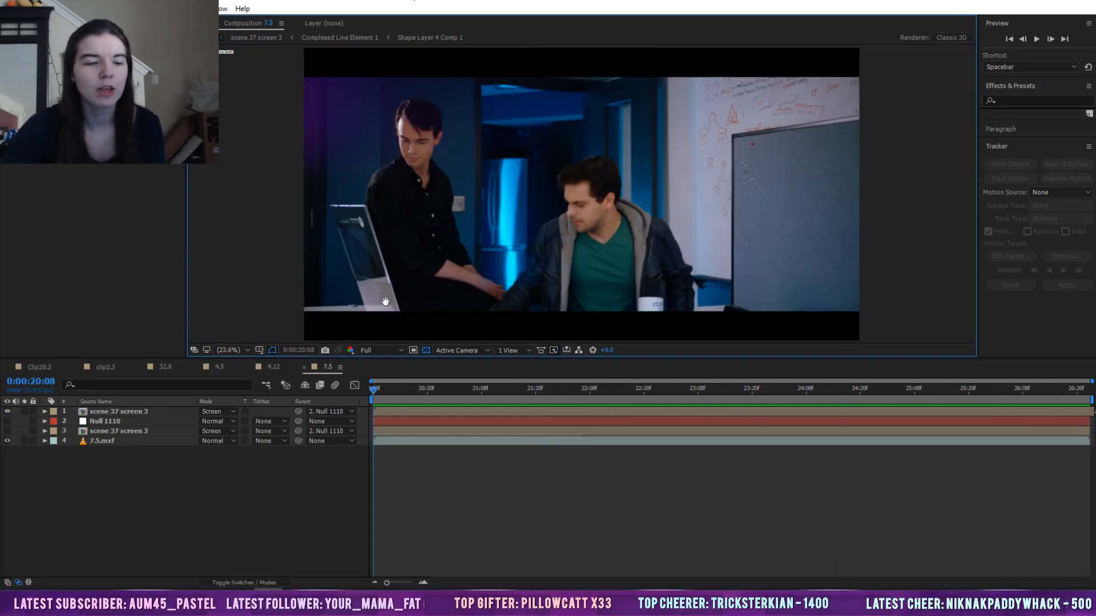
Inspect the transparent laptop screen effect in the 7.5 composition at 50% magnification and during playback
{"action": "left_click", "coordinate": [243, 350]}
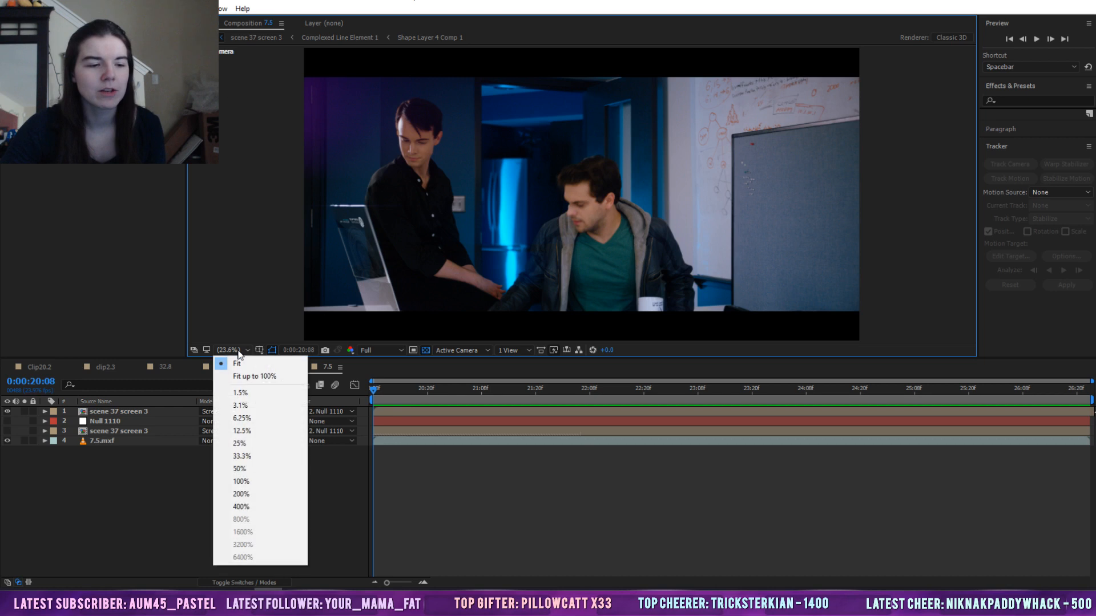
{"action": "left_click", "coordinate": [241, 468]}
{"action": "left_click_drag", "start_coordinate": [244, 223], "coordinate": [748, 121]}
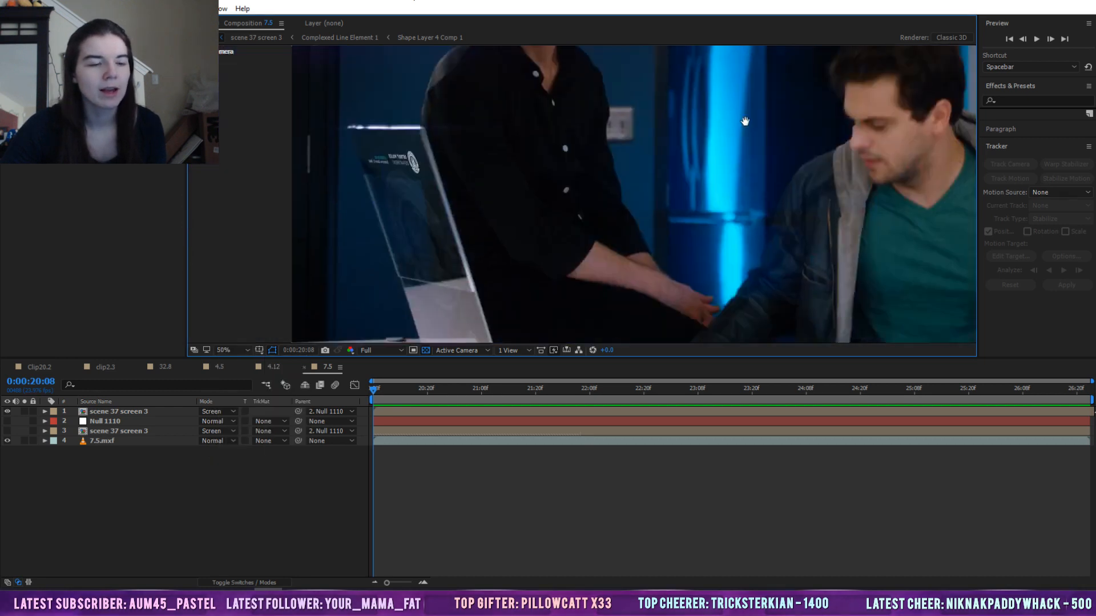
{"action": "left_click_drag", "start_coordinate": [744, 327], "coordinate": [538, 308]}
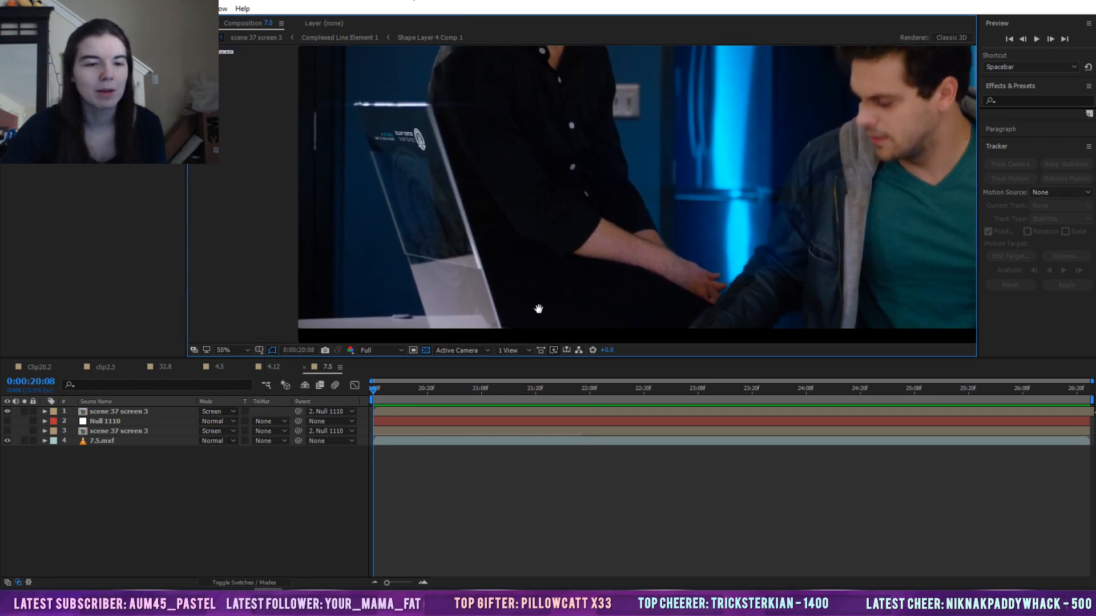
{"action": "left_click", "coordinate": [137, 131]}
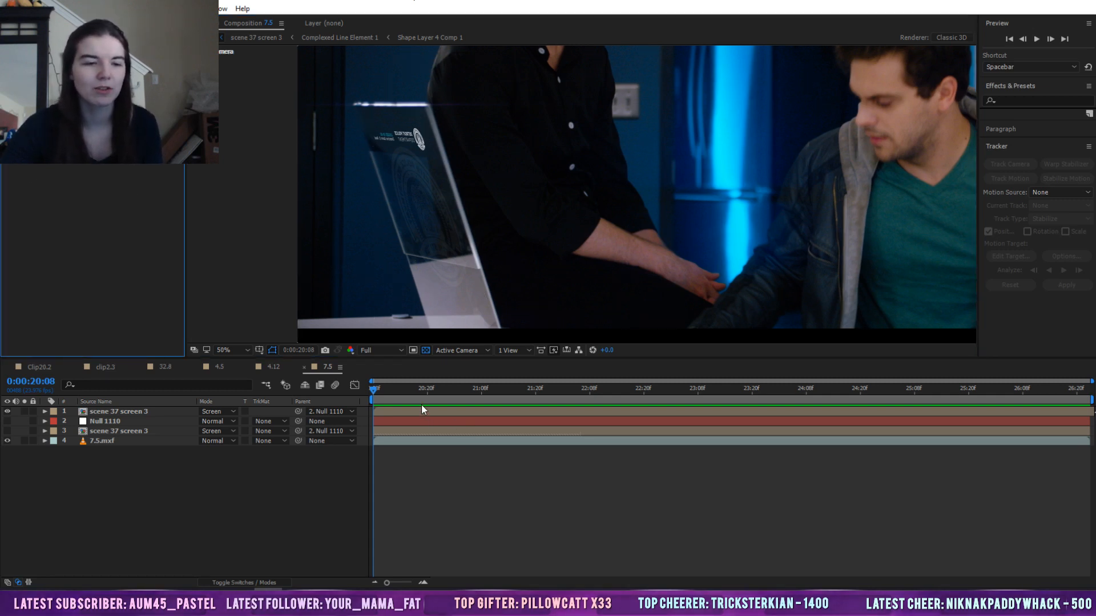
{"action": "left_click", "coordinate": [492, 471]}
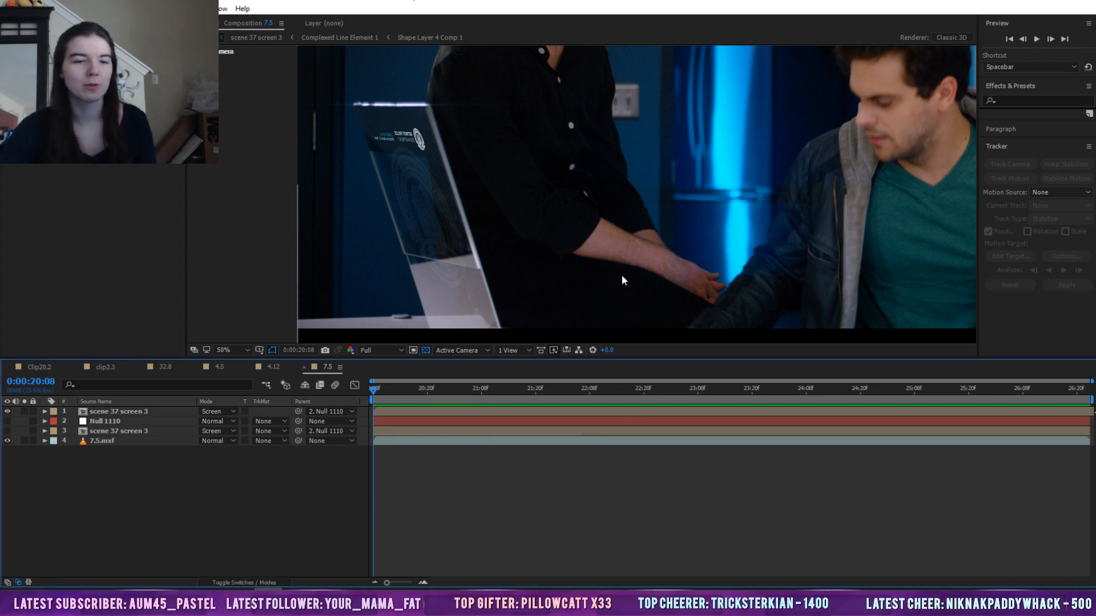
{"action": "key", "text": "space"}
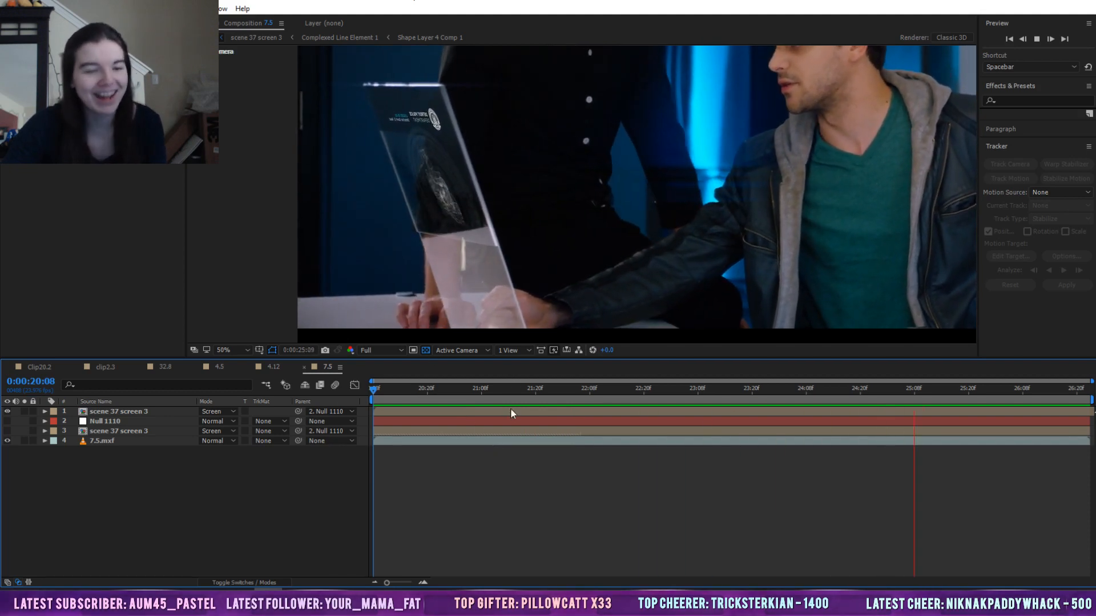
{"action": "key", "text": "space"}
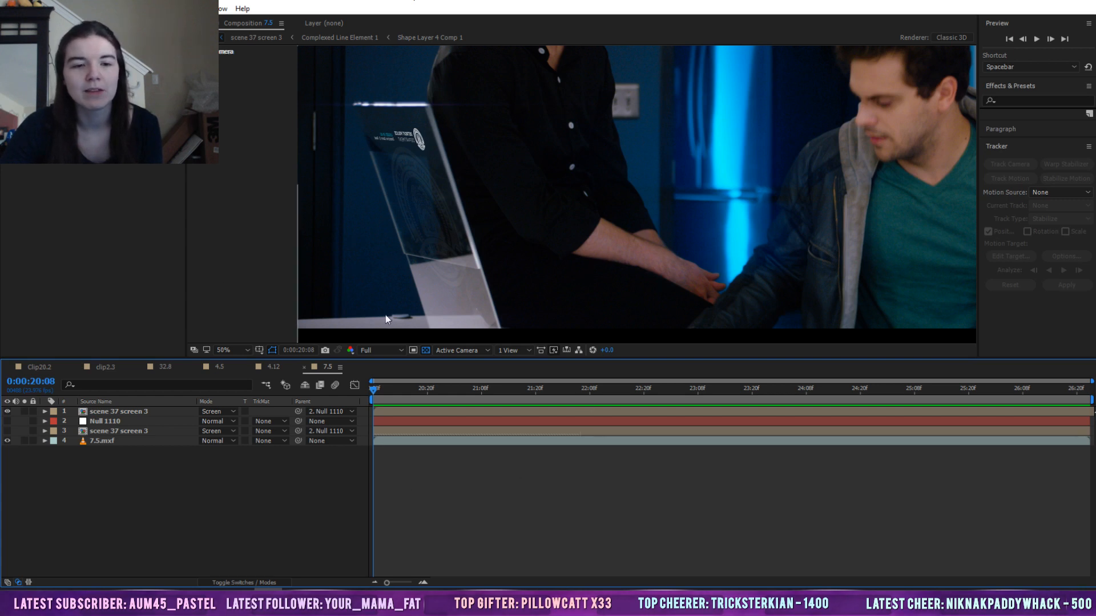
{"action": "key", "text": "space"}
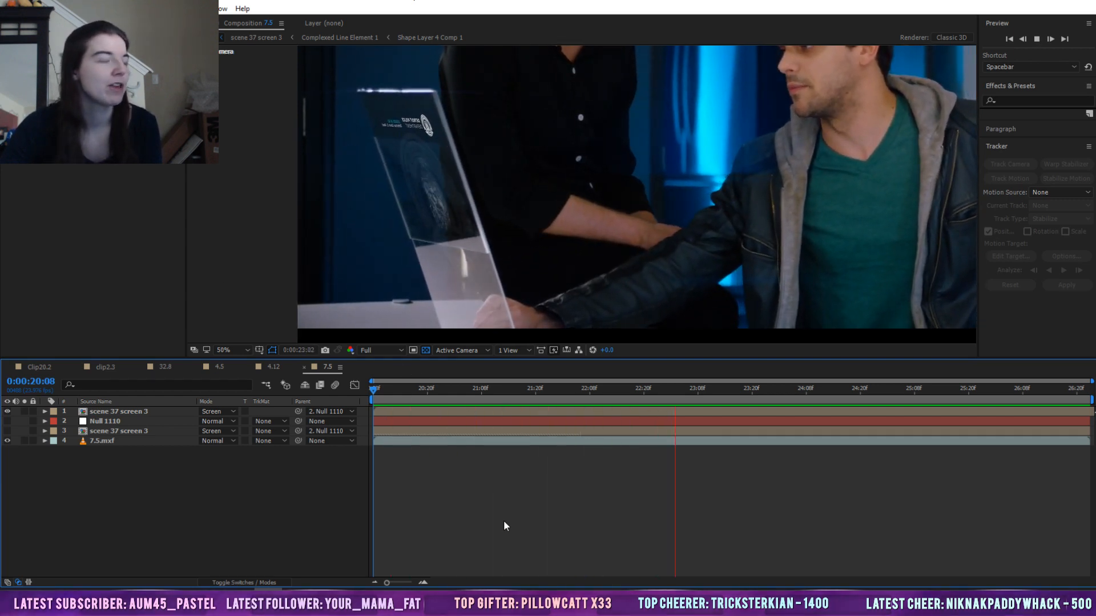
Open the Clip20.2 composition and preview the temple light effect from 0:00:32:22
{"action": "left_click", "coordinate": [45, 366]}
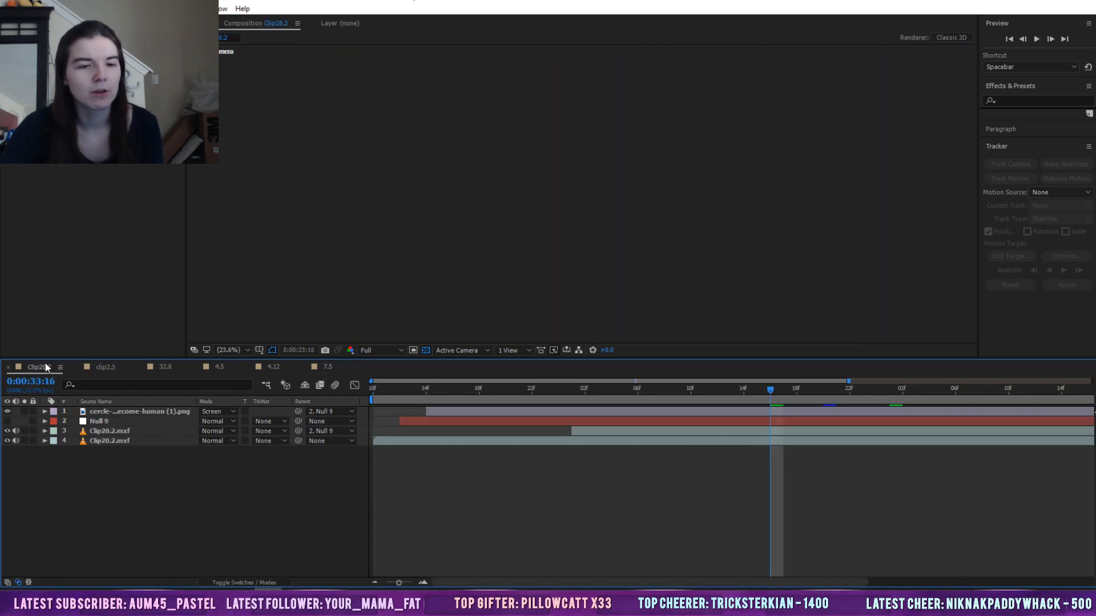
{"action": "left_click_drag", "start_coordinate": [611, 388], "coordinate": [532, 388]}
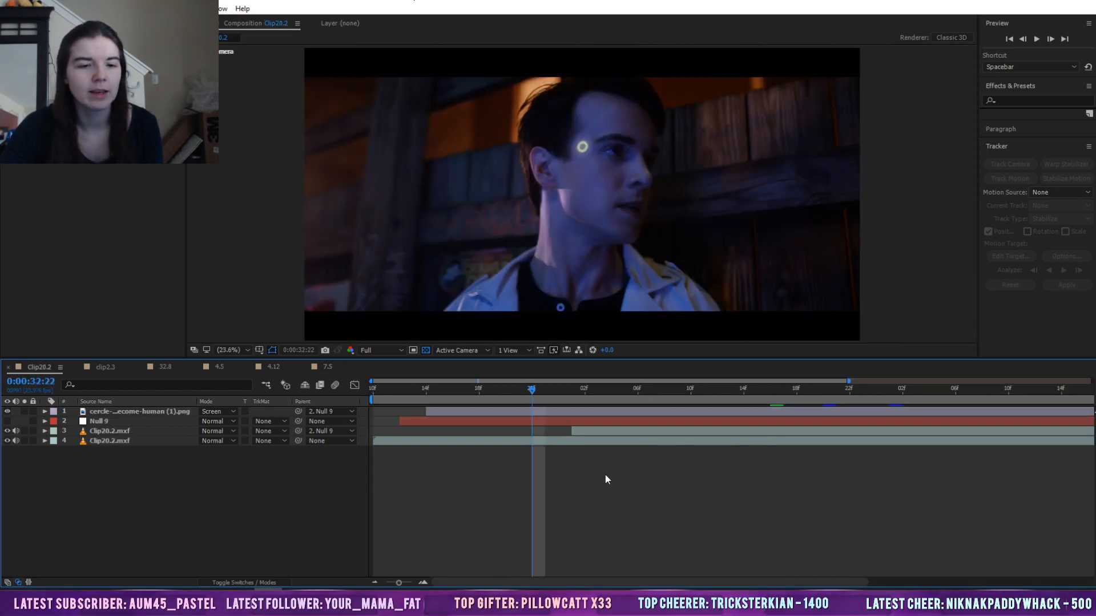
{"action": "key", "text": "space"}
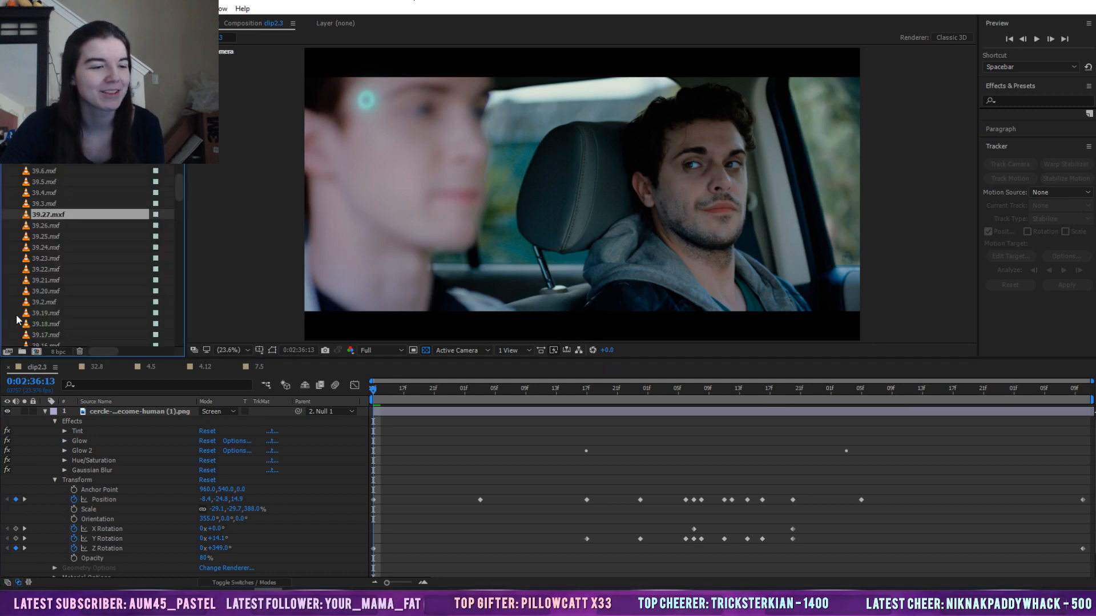
Find the Scene 15 folder in the project and expand it to list its clips and compositions
{"action": "scroll", "coordinate": [58, 190], "scroll_direction": "down", "scroll_amount": 10}
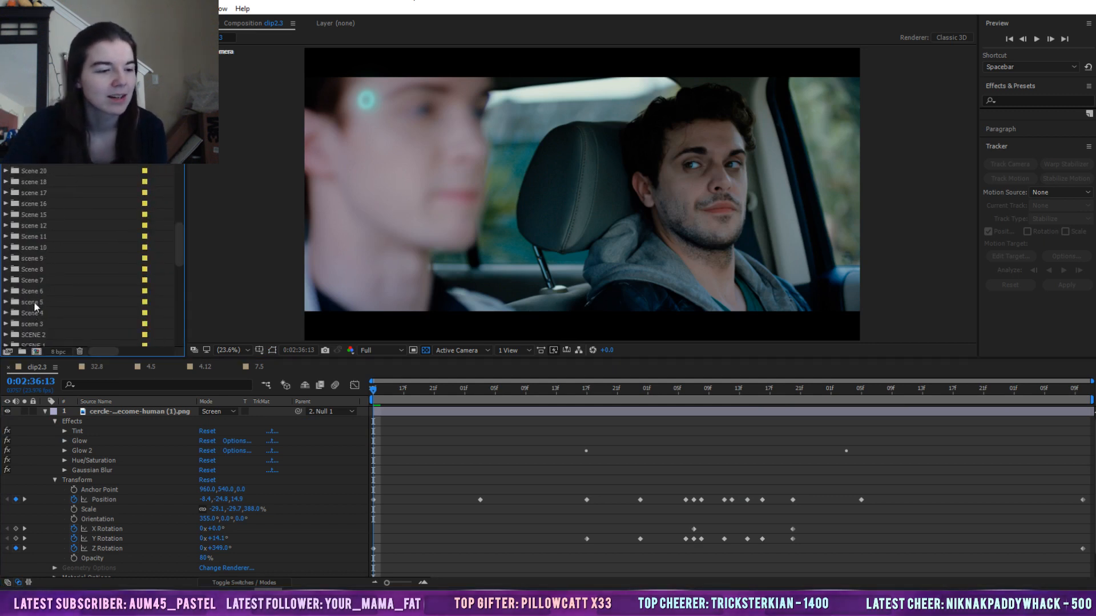
{"action": "scroll", "coordinate": [33, 301], "scroll_direction": "up", "scroll_amount": 4}
{"action": "scroll", "coordinate": [40, 299], "scroll_direction": "down", "scroll_amount": 2}
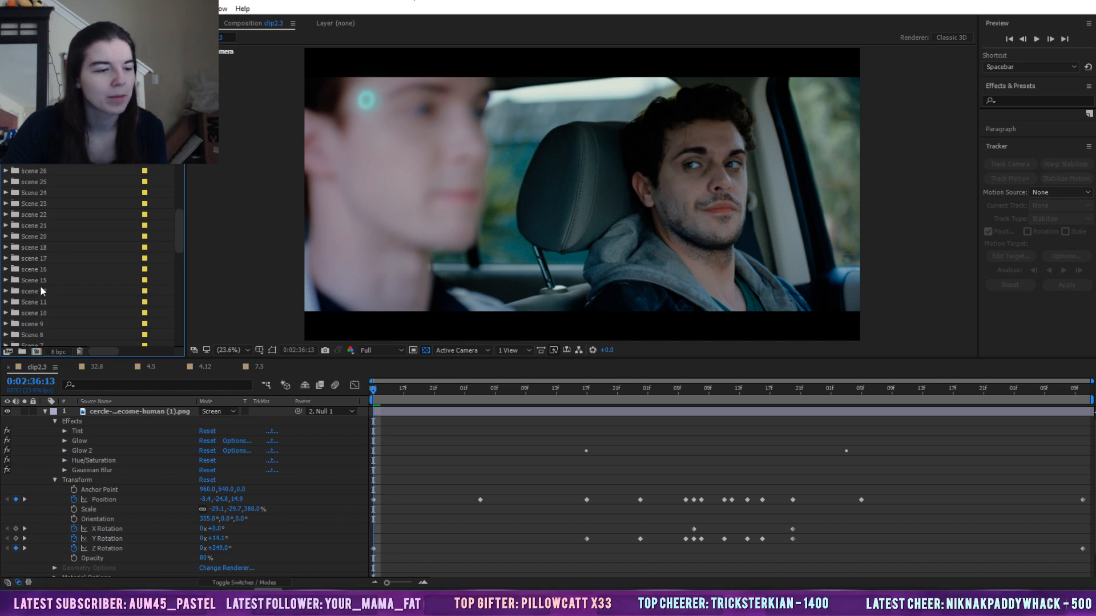
{"action": "left_click", "coordinate": [37, 281]}
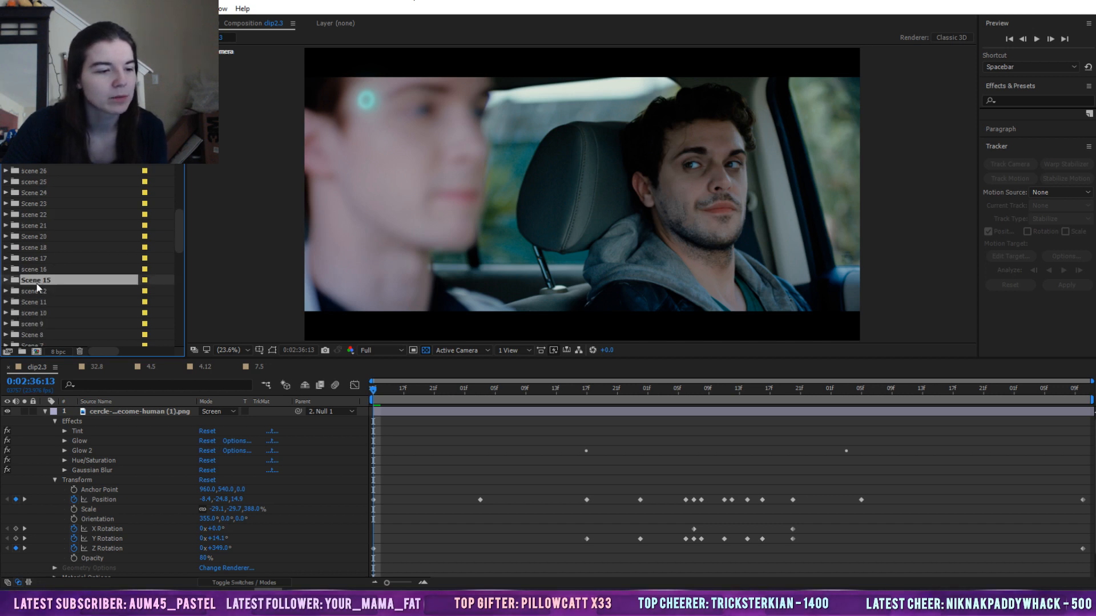
{"action": "left_click", "coordinate": [6, 280]}
{"action": "scroll", "coordinate": [20, 292], "scroll_direction": "down", "scroll_amount": 2}
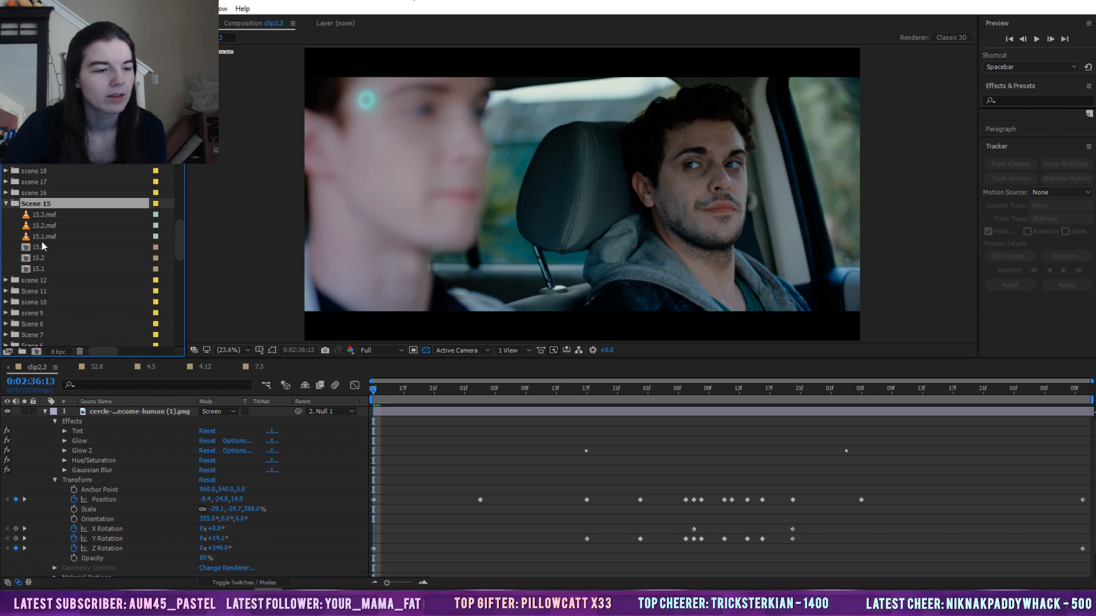
Open the 15.3 composition from the Scene 15 folder
{"action": "left_click", "coordinate": [38, 248]}
{"action": "scroll", "coordinate": [26, 252], "scroll_direction": "up", "scroll_amount": 2}
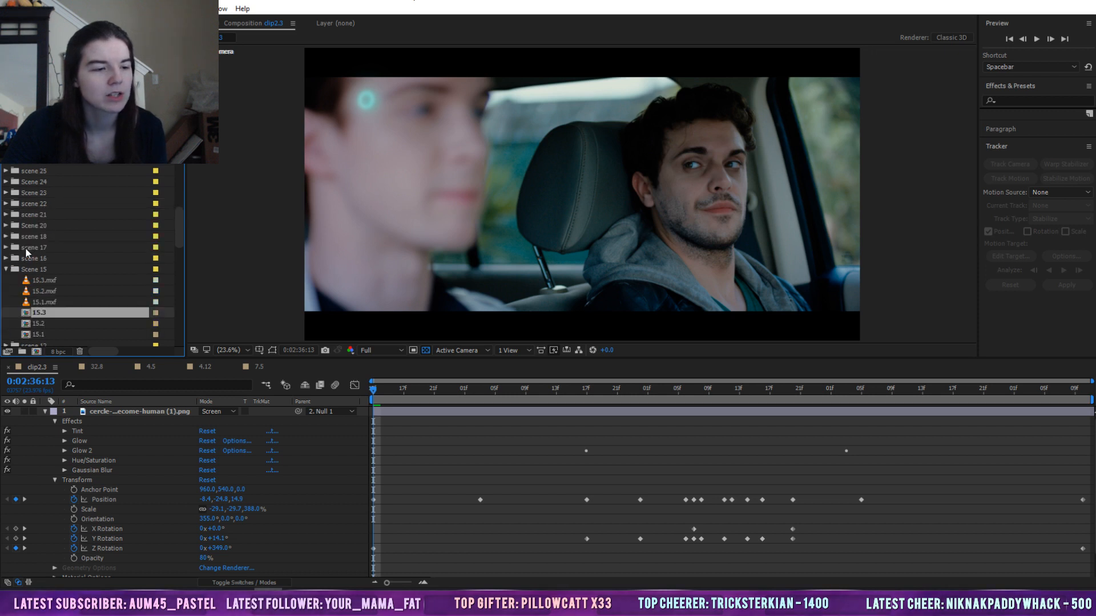
{"action": "double_click", "coordinate": [26, 312]}
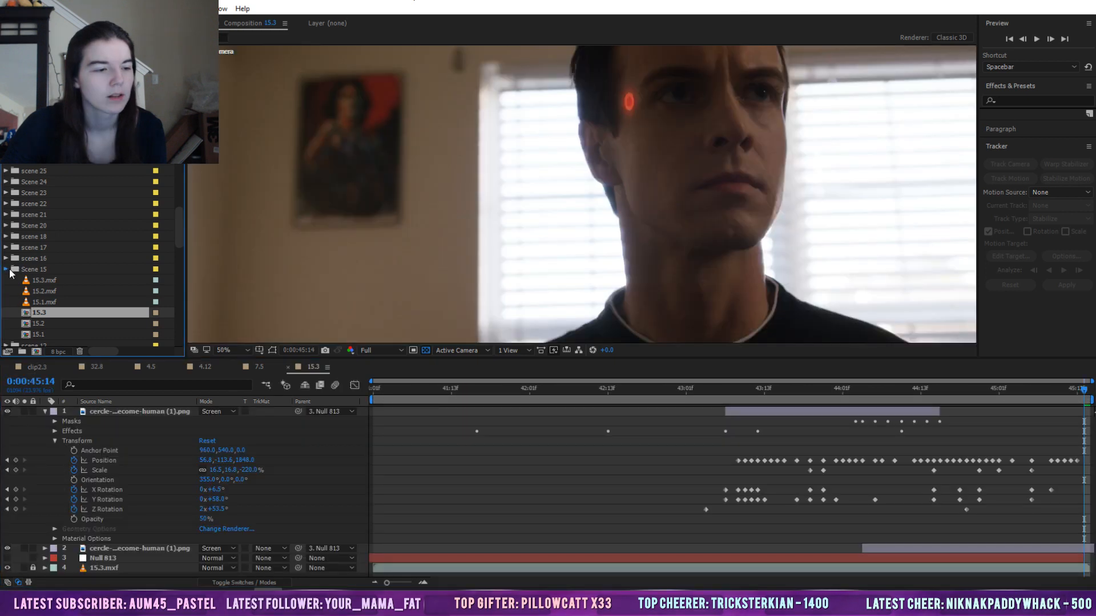
Collapse the Scene 15 and scene 12 folders in the project
{"action": "left_click", "coordinate": [7, 269]}
{"action": "scroll", "coordinate": [8, 284], "scroll_direction": "down", "scroll_amount": 5}
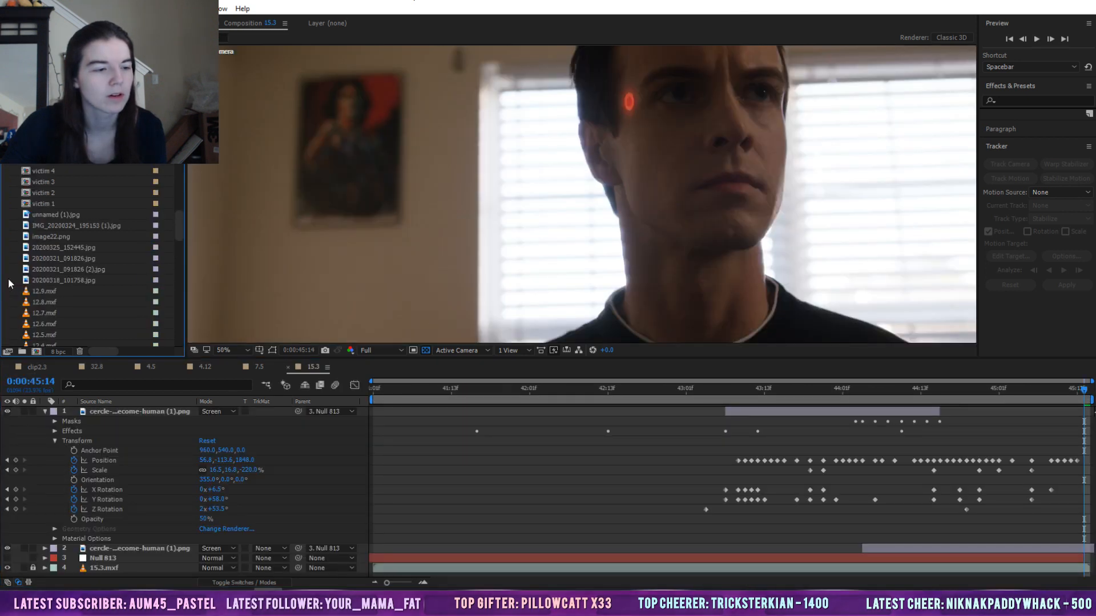
{"action": "scroll", "coordinate": [46, 308], "scroll_direction": "up", "scroll_amount": 3}
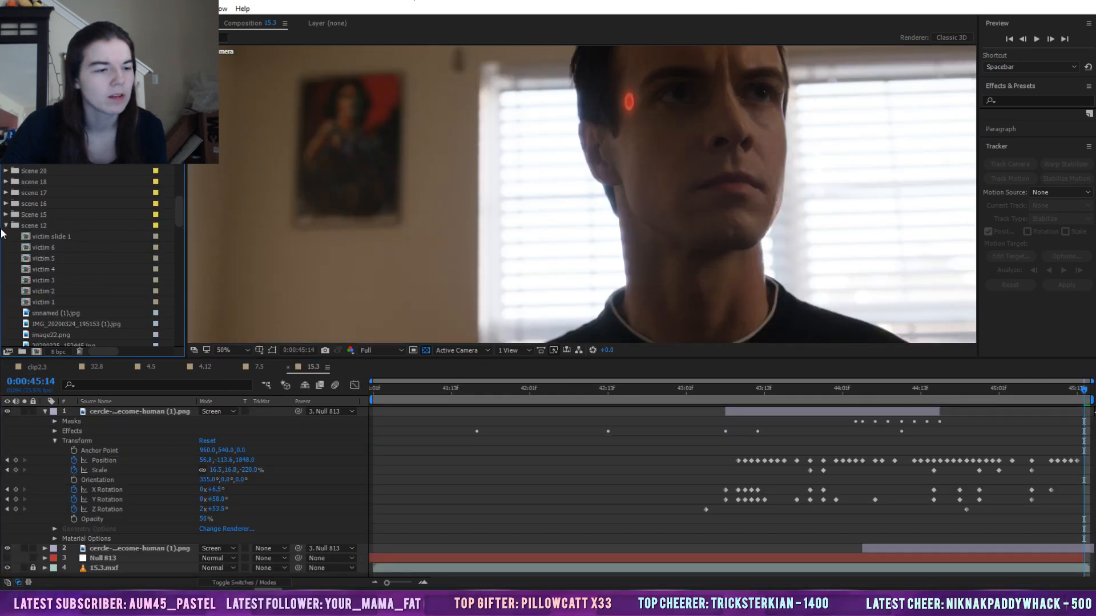
{"action": "left_click", "coordinate": [7, 226]}
Expand the scene 1314 folder and open its 14.4 composition
{"action": "scroll", "coordinate": [39, 237], "scroll_direction": "up", "scroll_amount": 10}
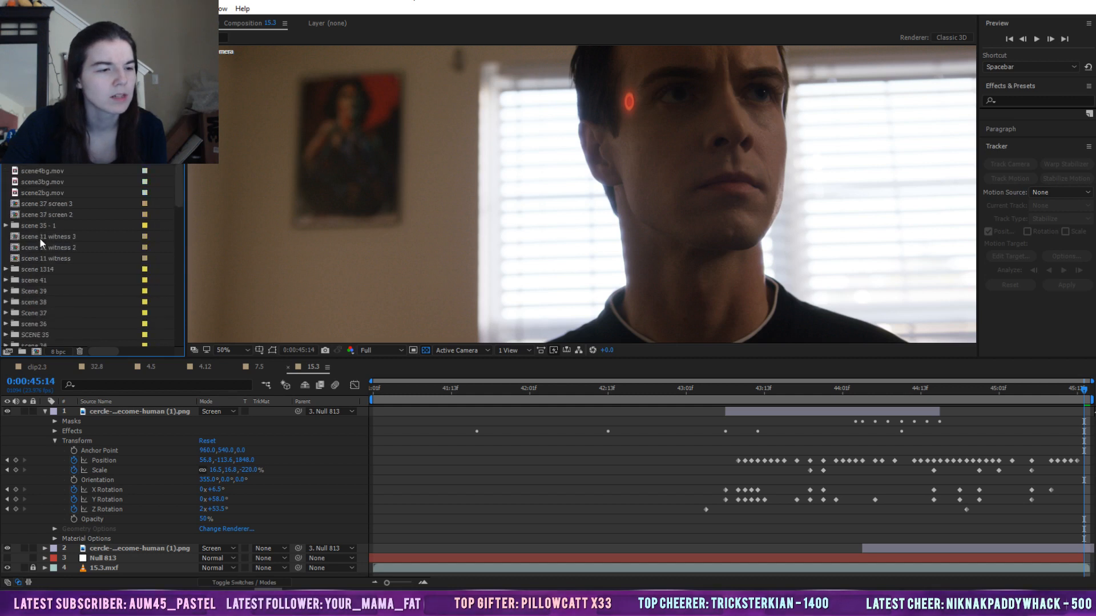
{"action": "scroll", "coordinate": [40, 266], "scroll_direction": "down", "scroll_amount": 3}
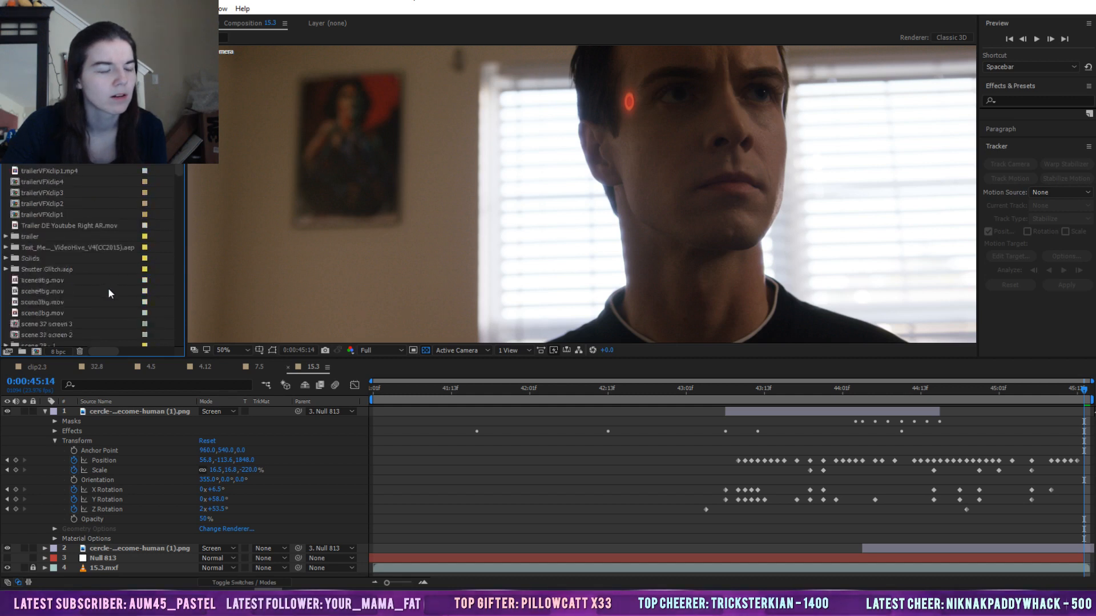
{"action": "left_click", "coordinate": [6, 192]}
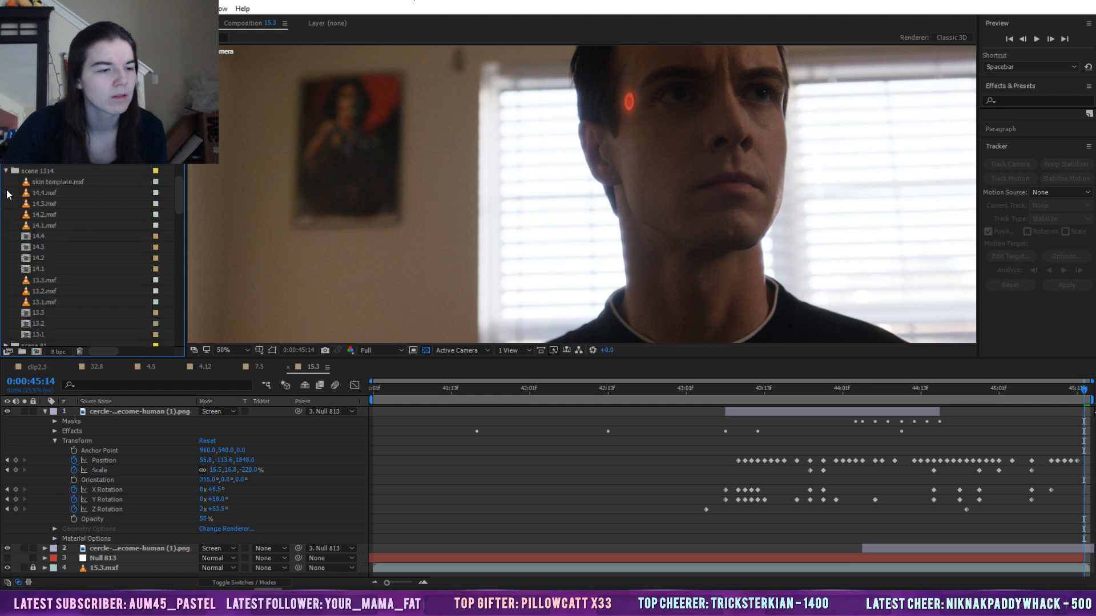
{"action": "scroll", "coordinate": [34, 218], "scroll_direction": "down", "scroll_amount": 2}
{"action": "double_click", "coordinate": [36, 171]}
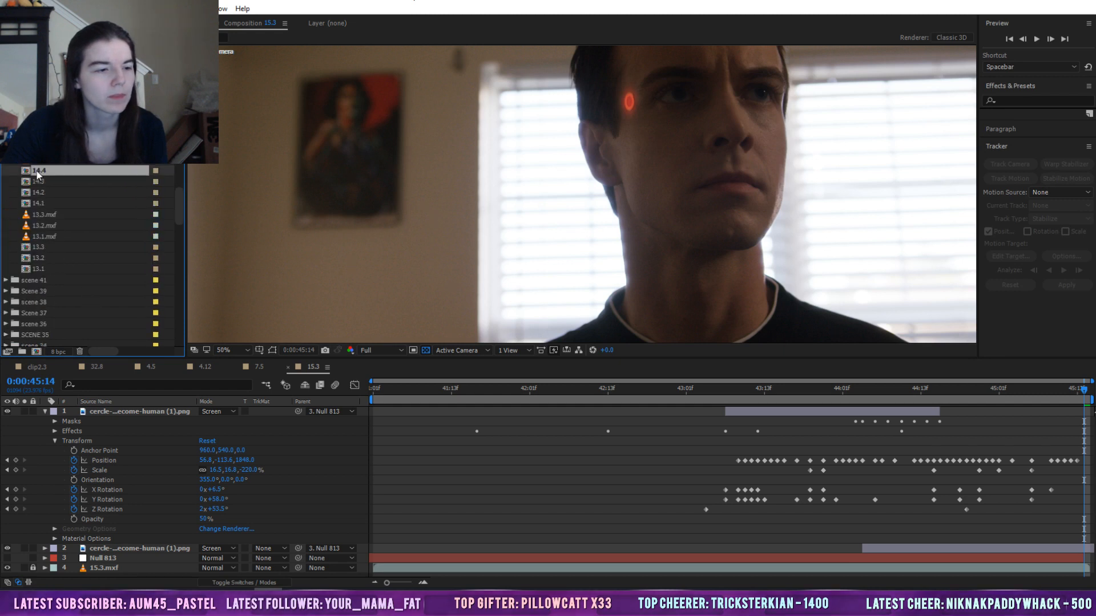
Open the 14.3 composition, check the temple light at 0:04:20:22 and preview the shot
{"action": "left_click", "coordinate": [37, 181]}
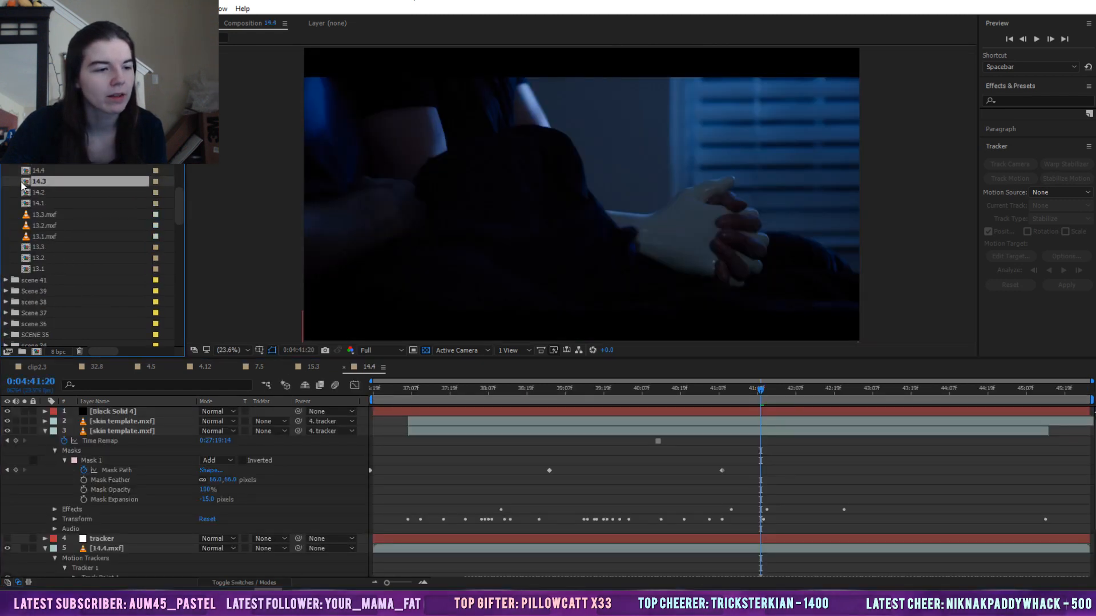
{"action": "double_click", "coordinate": [38, 182]}
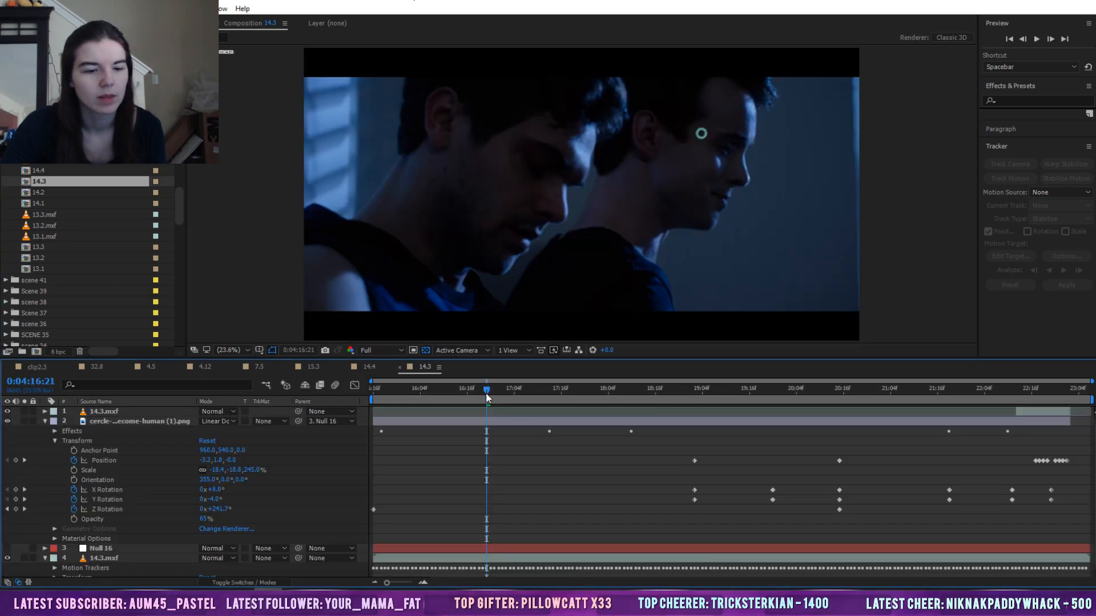
{"action": "left_click", "coordinate": [639, 392]}
{"action": "left_click", "coordinate": [867, 393]}
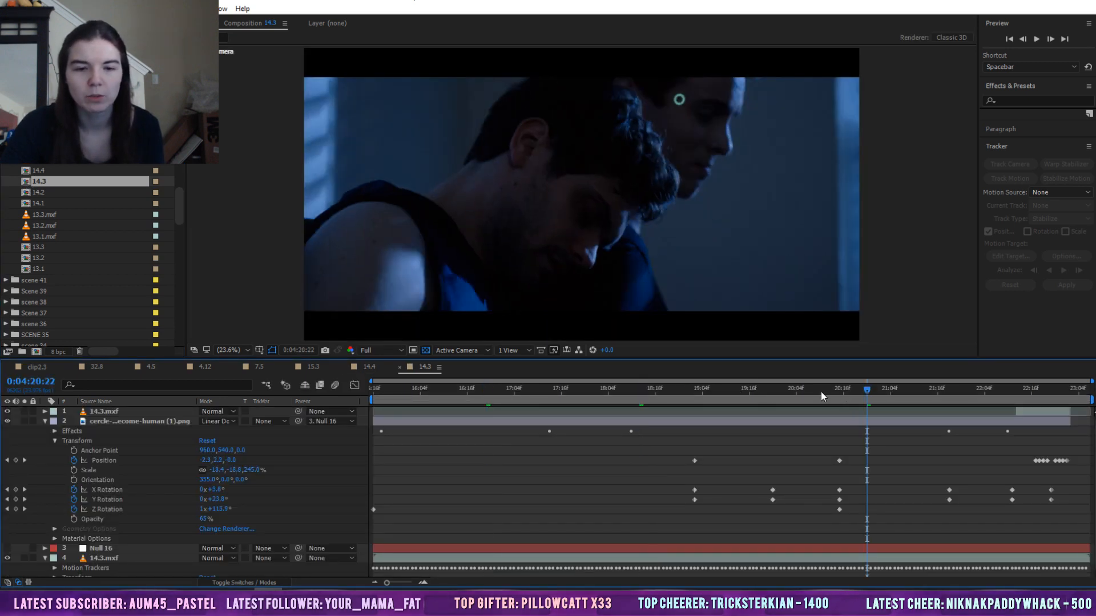
{"action": "key", "text": "space"}
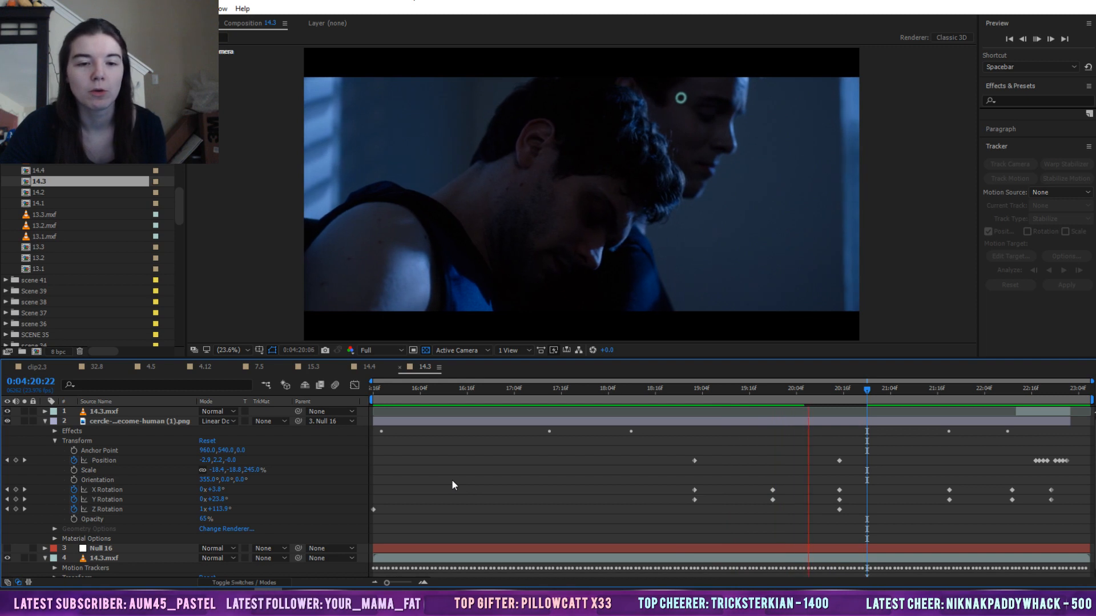
Return to the 7.5 composition at 0:00:21:07 and compare the laptop with the top scene 37 screen 3 layer hidden and shown
{"action": "left_click", "coordinate": [368, 367]}
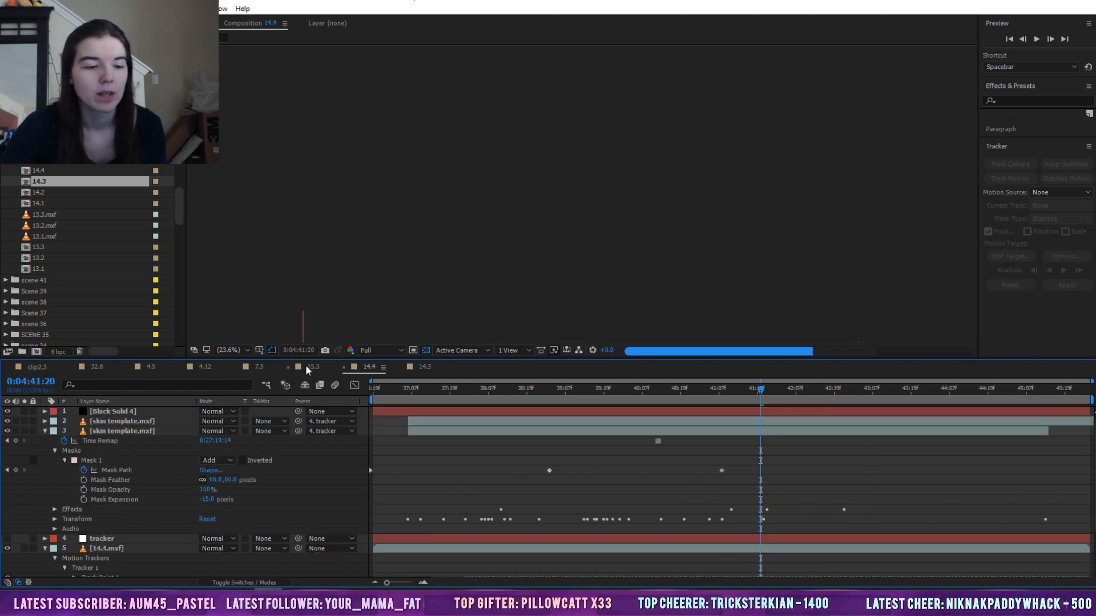
{"action": "left_click", "coordinate": [327, 367]}
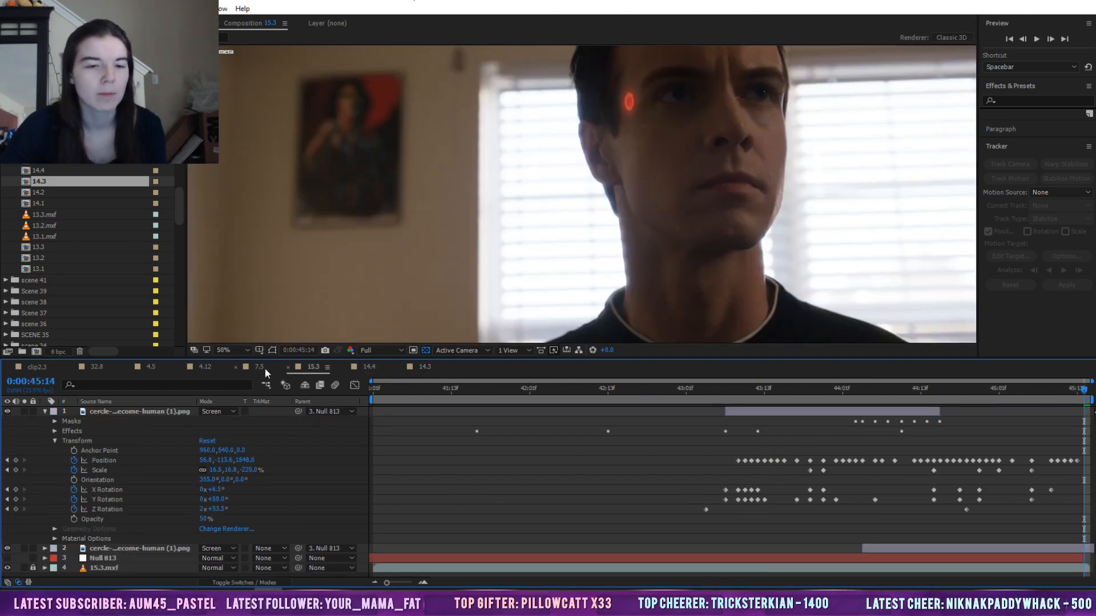
{"action": "left_click", "coordinate": [255, 368]}
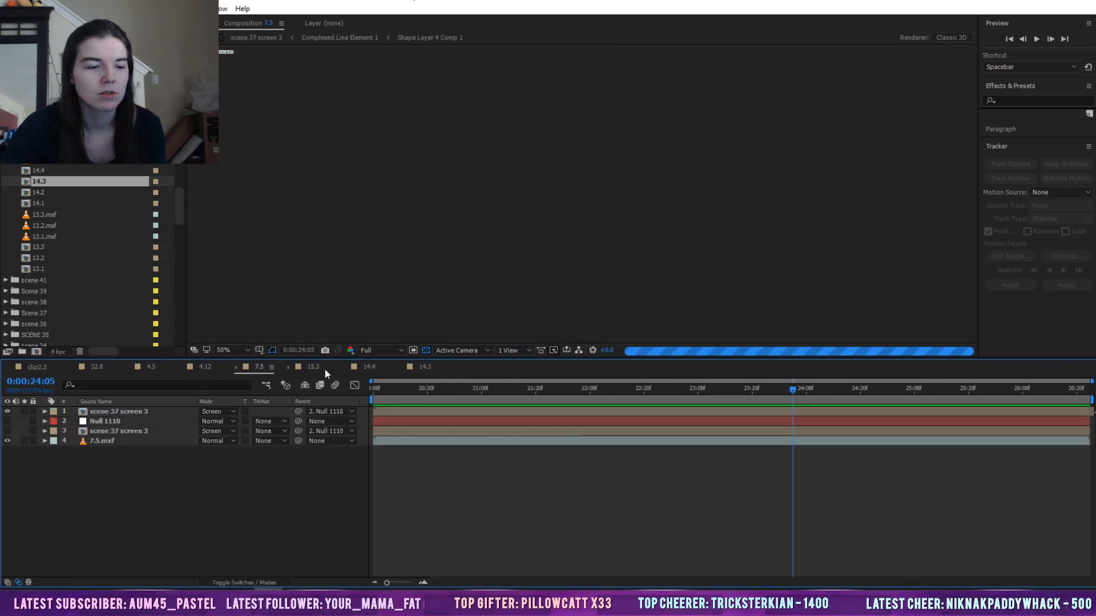
{"action": "left_click", "coordinate": [477, 393]}
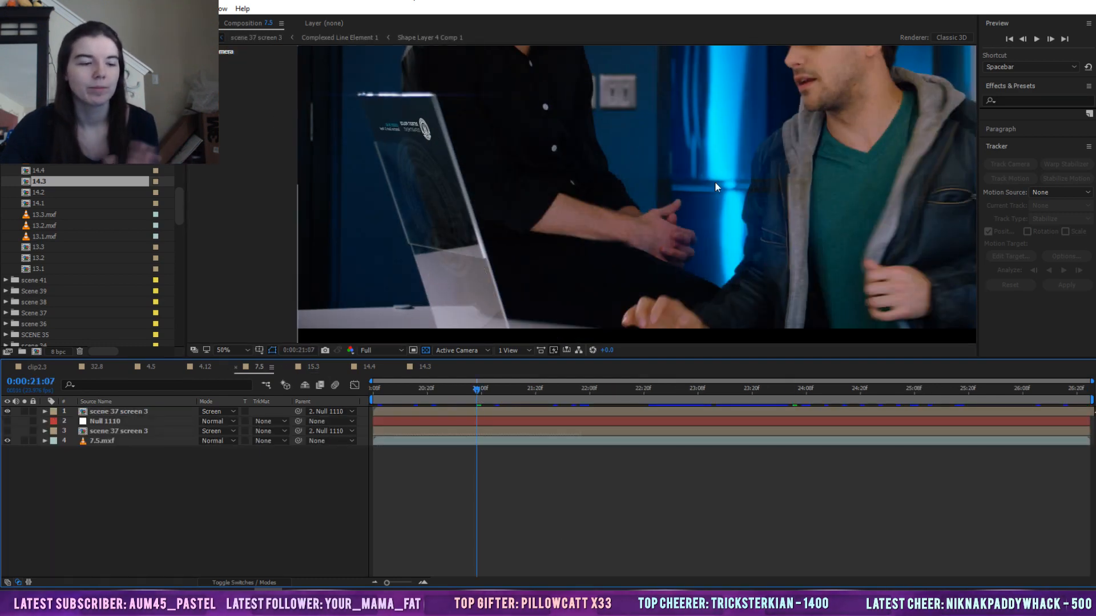
{"action": "left_click", "coordinate": [7, 411]}
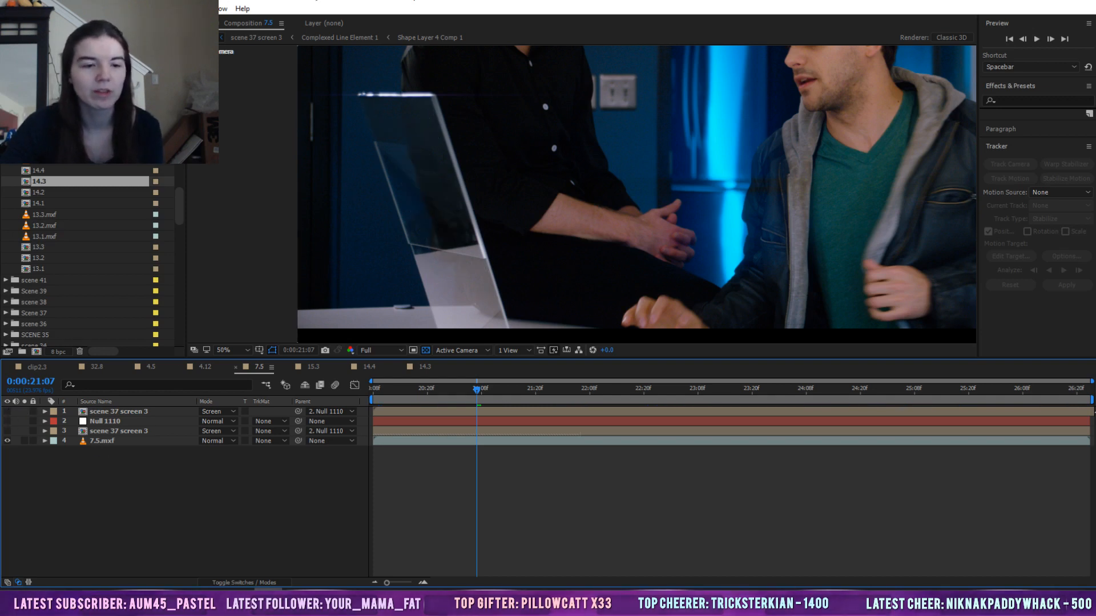
{"action": "left_click", "coordinate": [7, 411]}
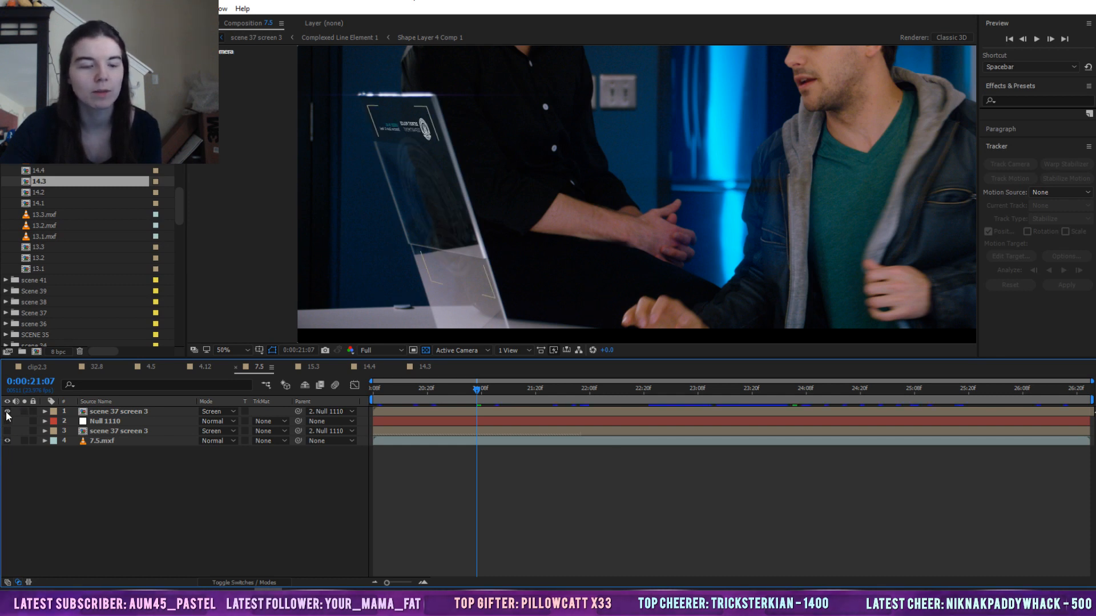
Open the nested scene 37 screen 3 composition and turn on its Black Solid 155 background layer
{"action": "left_click", "coordinate": [163, 408]}
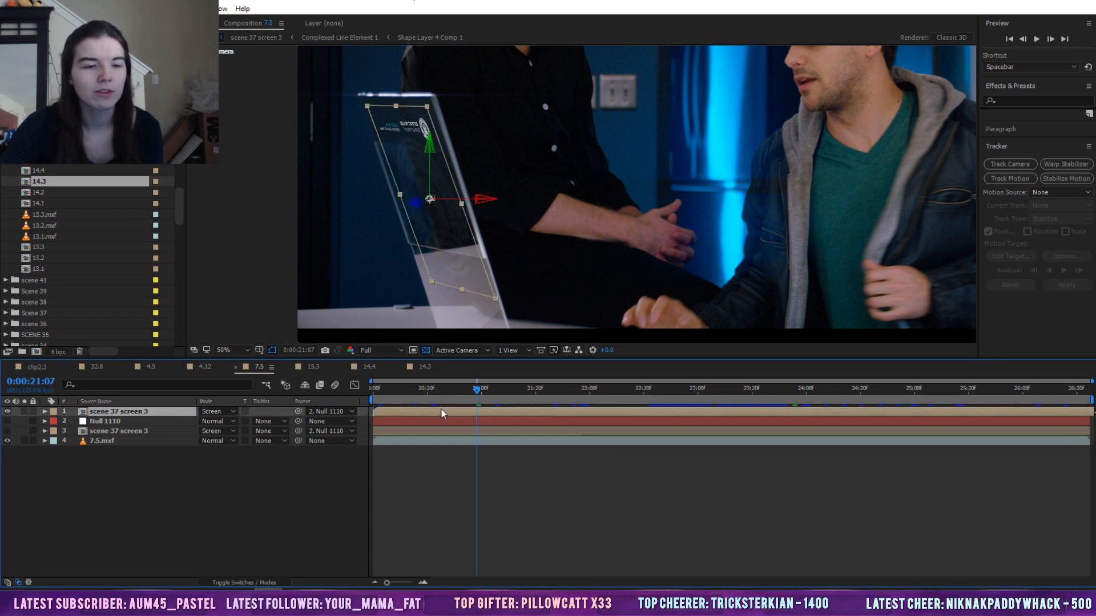
{"action": "double_click", "coordinate": [440, 410]}
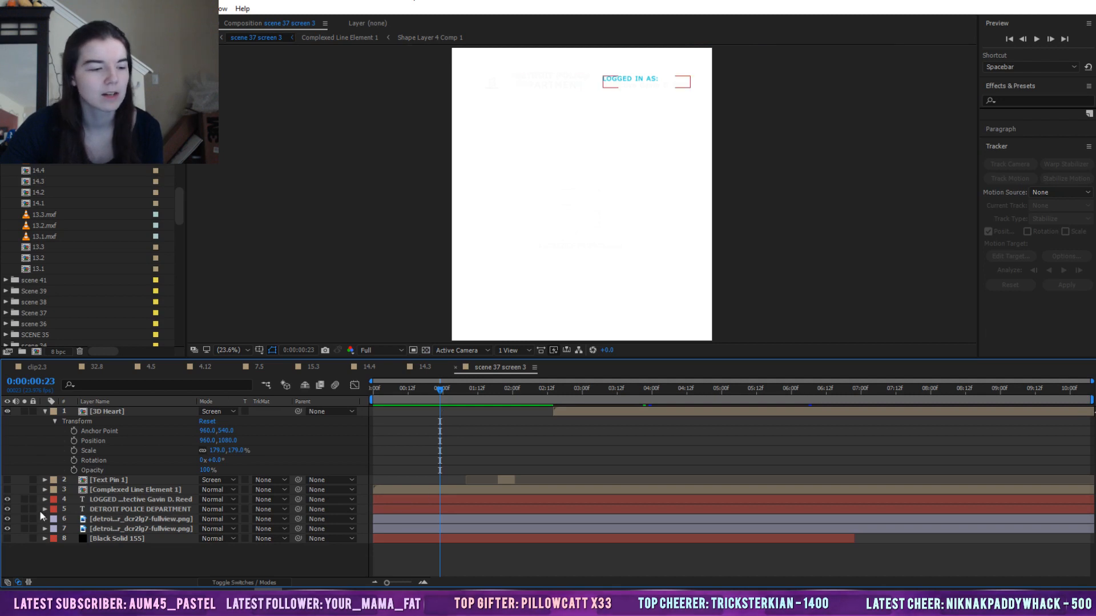
{"action": "left_click", "coordinate": [7, 538]}
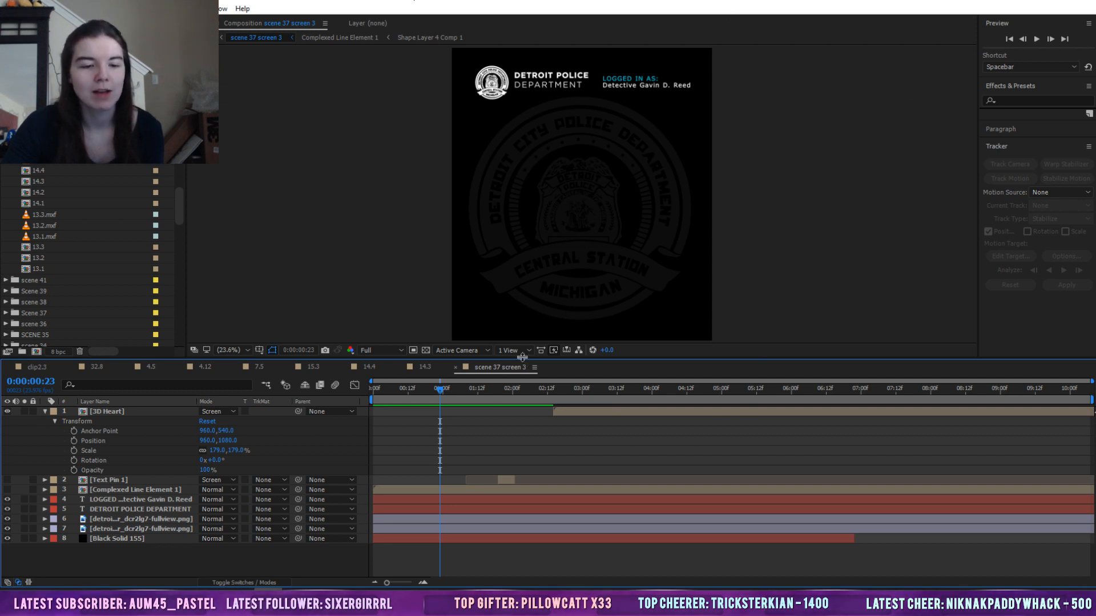
{"action": "left_click_drag", "start_coordinate": [525, 358], "coordinate": [538, 335]}
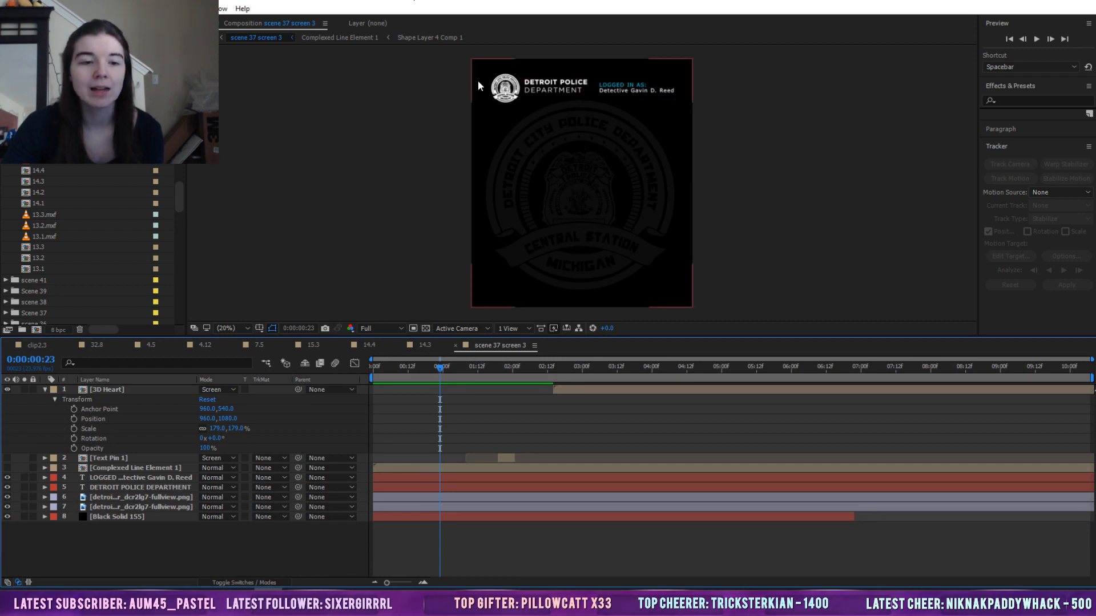
{"action": "left_click", "coordinate": [559, 91]}
{"action": "left_click", "coordinate": [831, 103]}
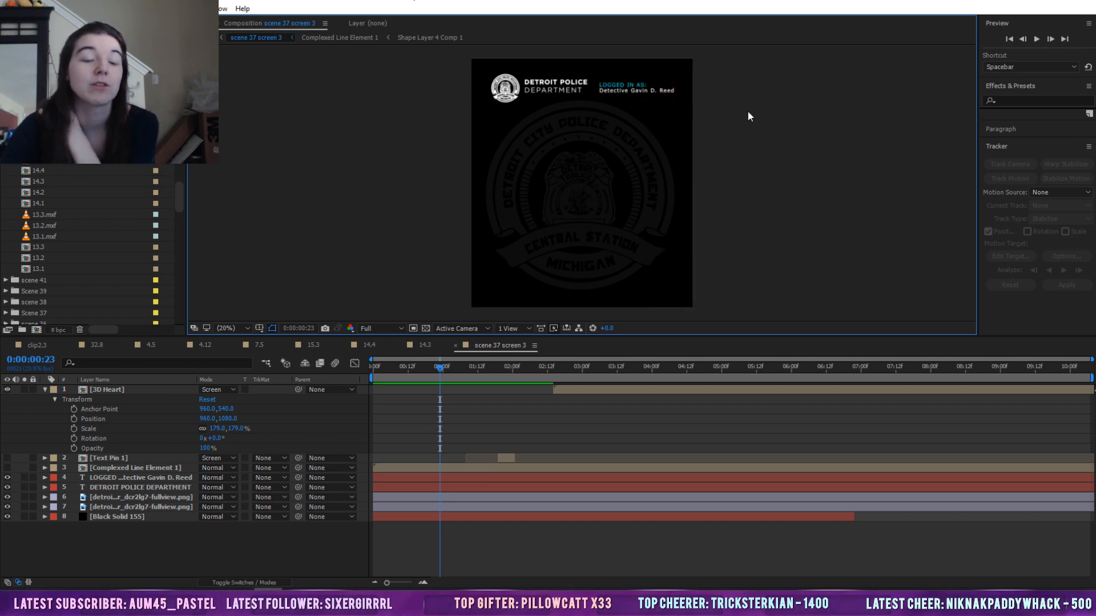
Preview the screen animation from 0:00:02:07 and inspect the 3D Heart layer at 0:00:03:15
{"action": "left_click_drag", "start_coordinate": [502, 366], "coordinate": [533, 368]}
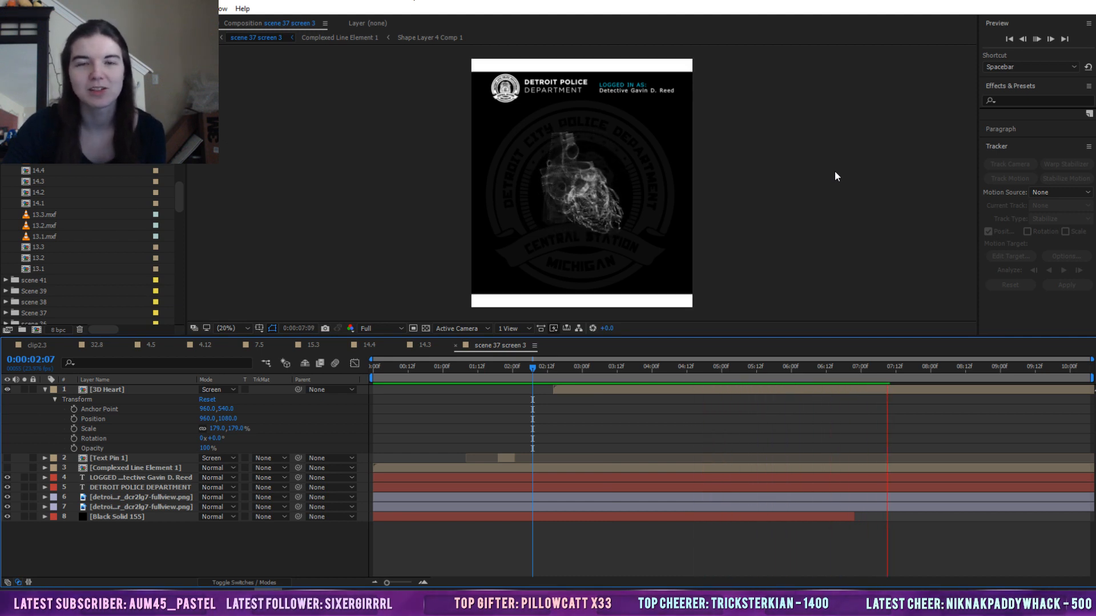
{"action": "key", "text": "space"}
{"action": "left_click_drag", "start_coordinate": [604, 369], "coordinate": [626, 425]}
{"action": "left_click", "coordinate": [607, 183]}
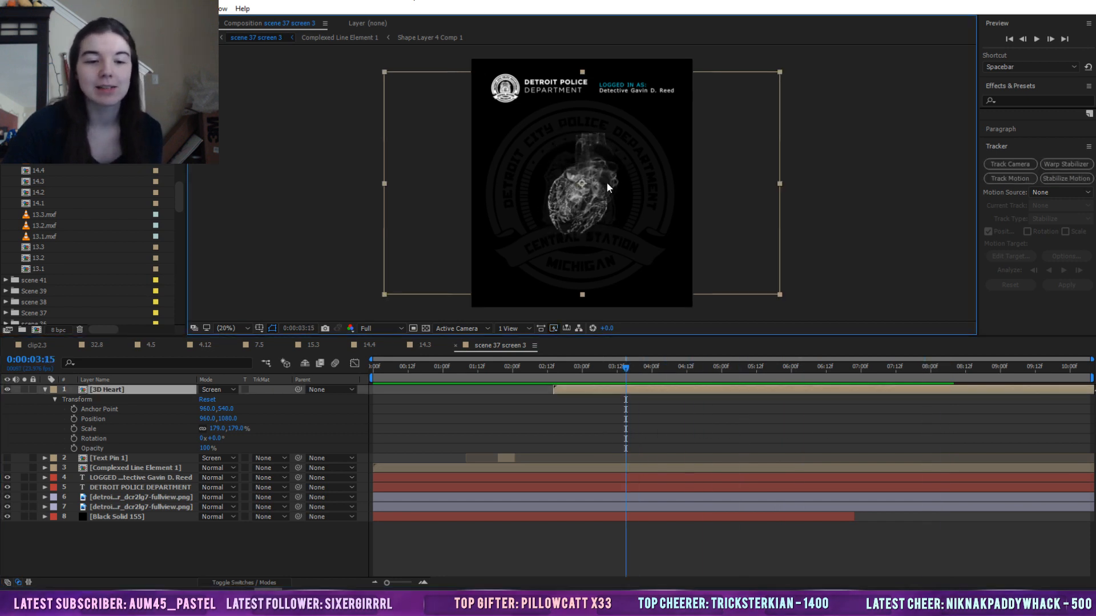
{"action": "left_click", "coordinate": [833, 179]}
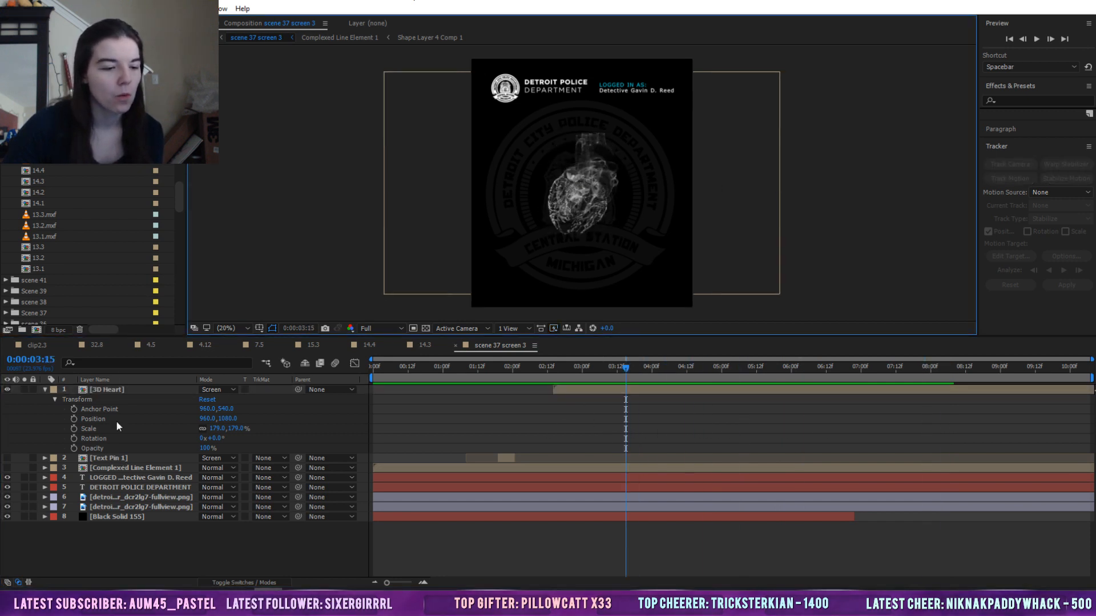
Collapse the scene 1314 folder and reveal the 3D Heart layer's source in the project
{"action": "scroll", "coordinate": [126, 170], "scroll_direction": "up", "scroll_amount": 5}
{"action": "left_click", "coordinate": [8, 302]}
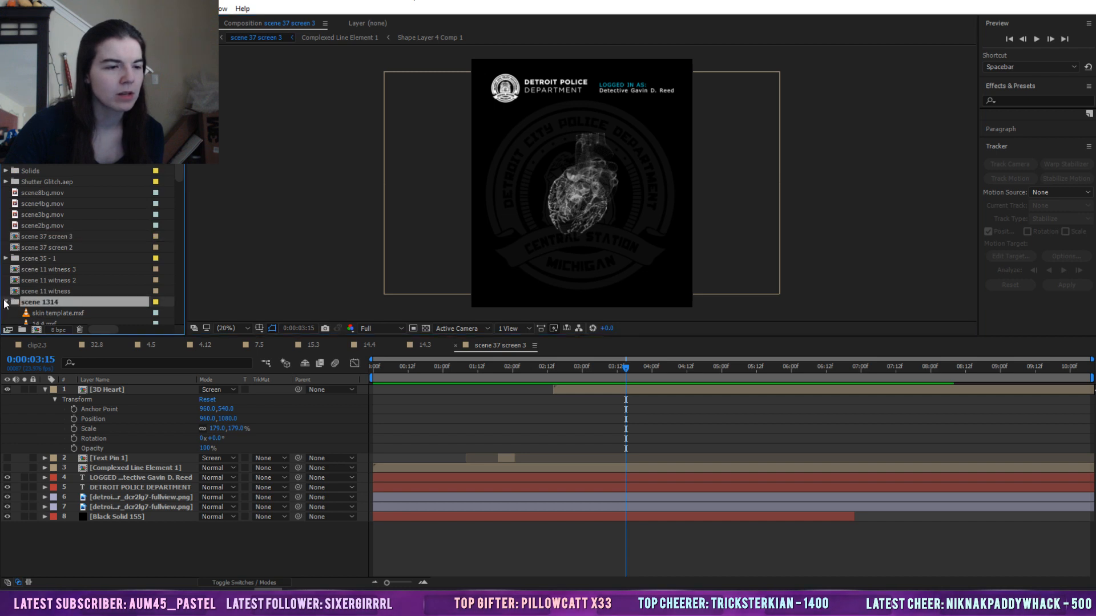
{"action": "left_click", "coordinate": [6, 302]}
{"action": "left_click", "coordinate": [149, 468]}
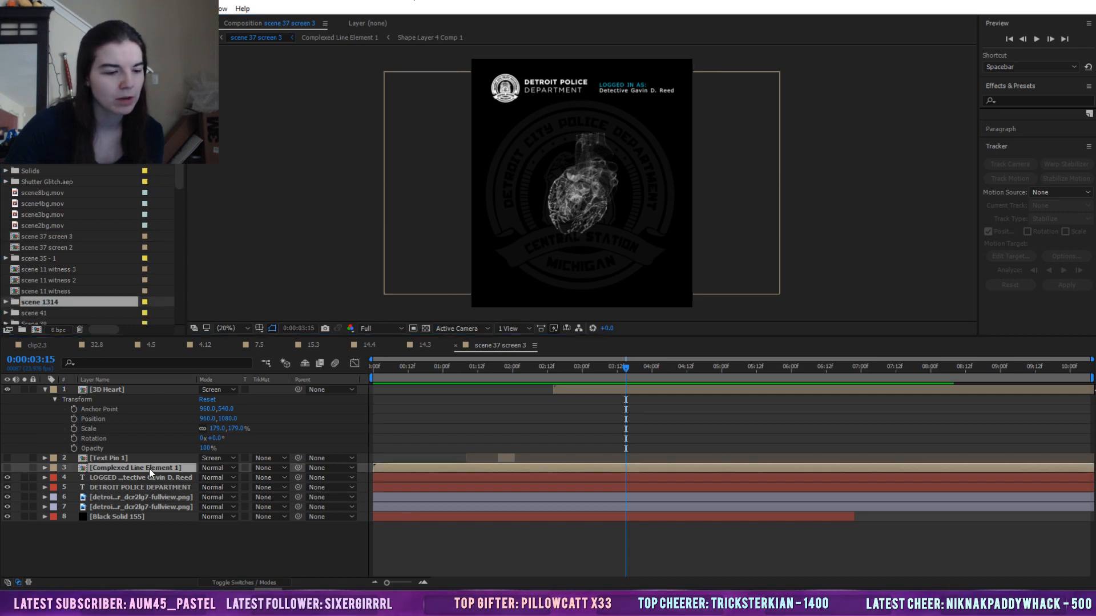
{"action": "left_click", "coordinate": [142, 389]}
{"action": "right_click", "coordinate": [107, 389]}
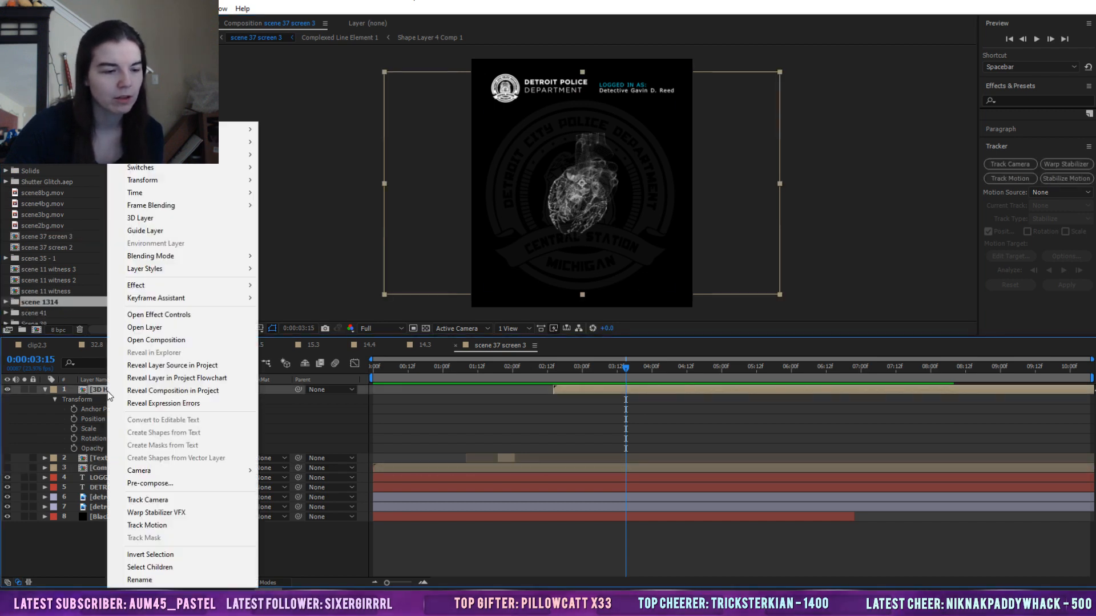
{"action": "left_click", "coordinate": [177, 365]}
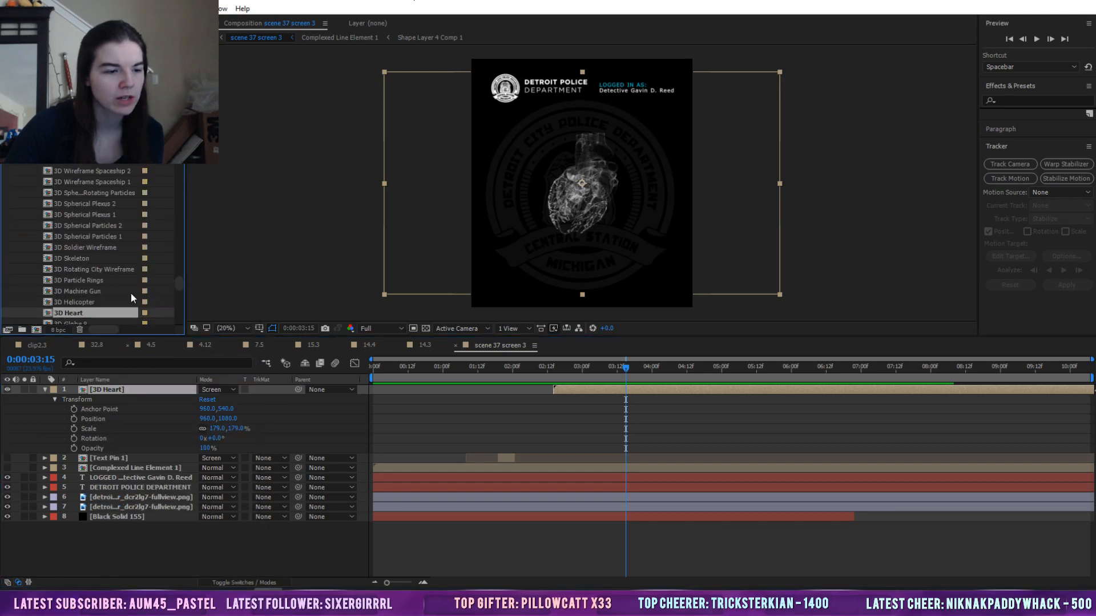
Collapse the Graphs folder and browse the HUD Elements Final folder's text and 3D element compositions
{"action": "scroll", "coordinate": [110, 251], "scroll_direction": "up", "scroll_amount": 6}
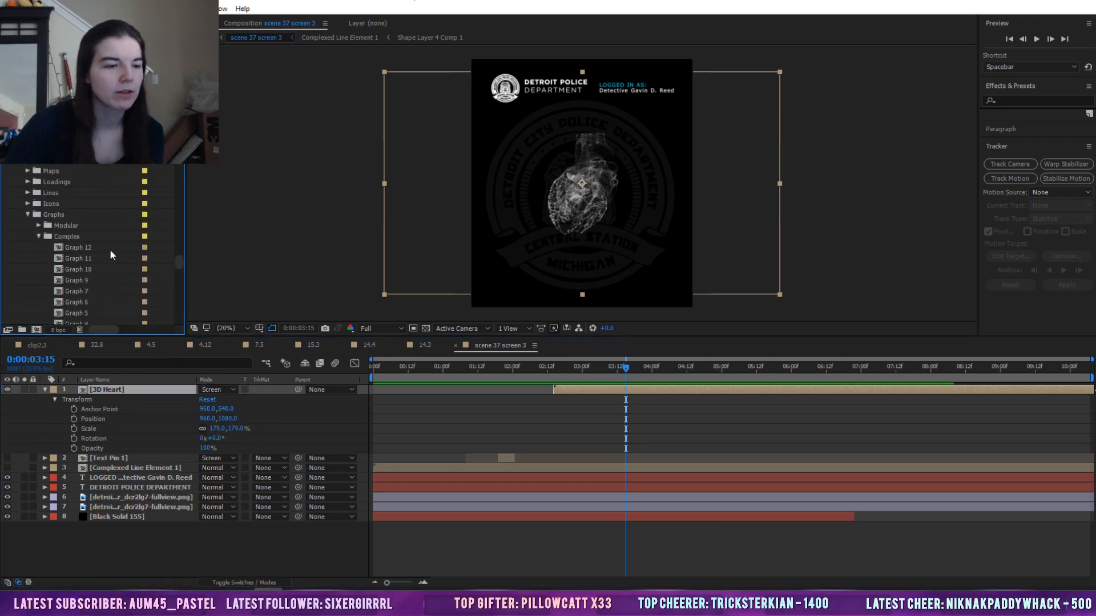
{"action": "left_click", "coordinate": [28, 214]}
{"action": "scroll", "coordinate": [29, 215], "scroll_direction": "up", "scroll_amount": 3}
{"action": "scroll", "coordinate": [29, 215], "scroll_direction": "up", "scroll_amount": 15}
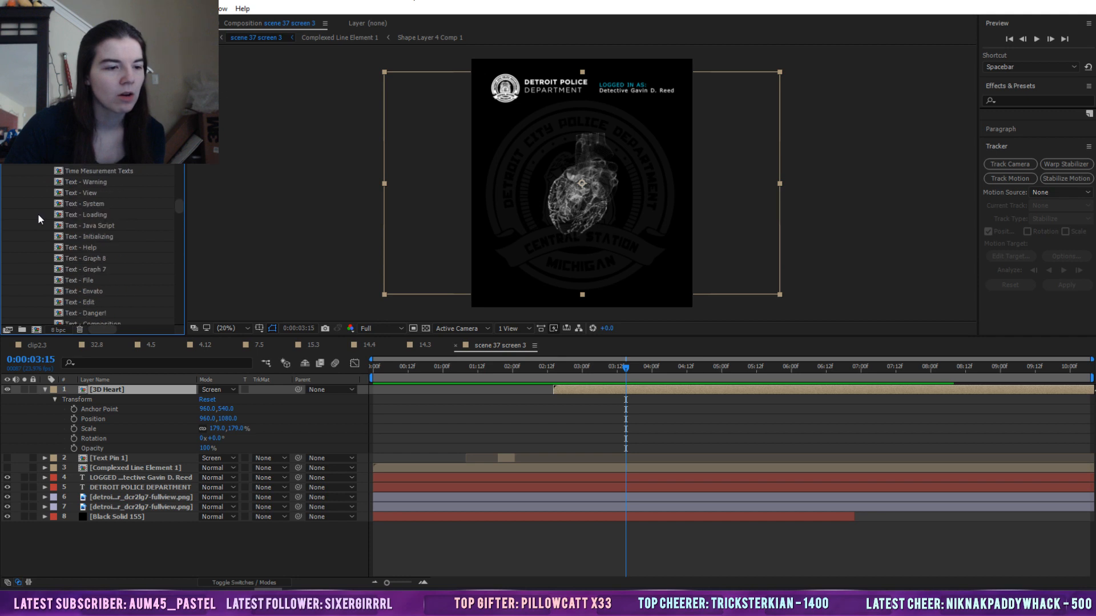
{"action": "scroll", "coordinate": [45, 246], "scroll_direction": "down", "scroll_amount": 3}
{"action": "left_click", "coordinate": [64, 237]}
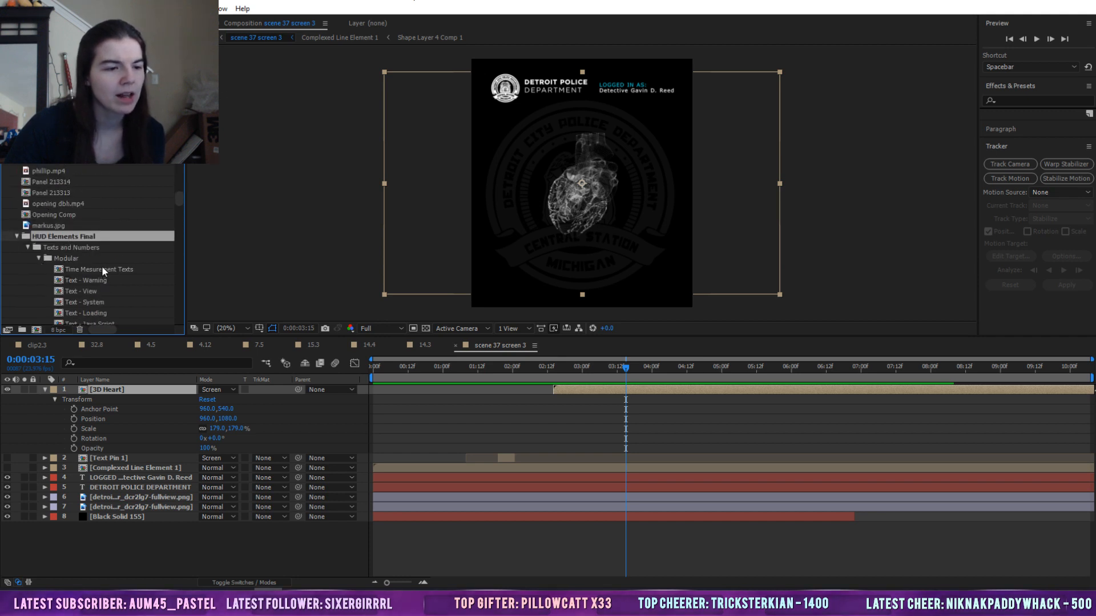
{"action": "scroll", "coordinate": [105, 264], "scroll_direction": "down", "scroll_amount": 4}
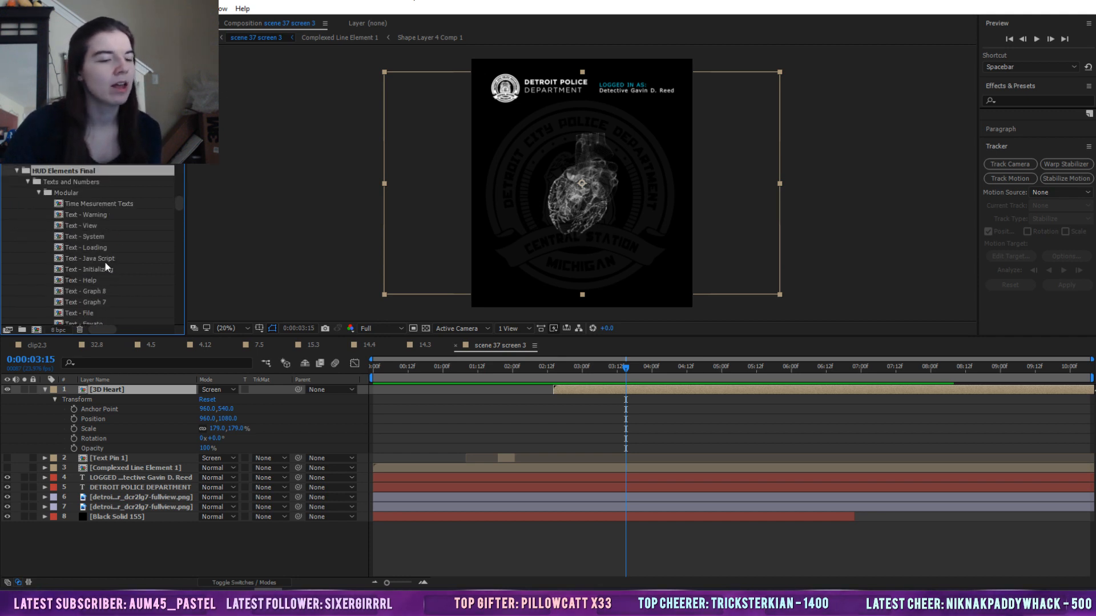
{"action": "left_click_drag", "start_coordinate": [181, 207], "coordinate": [185, 282]}
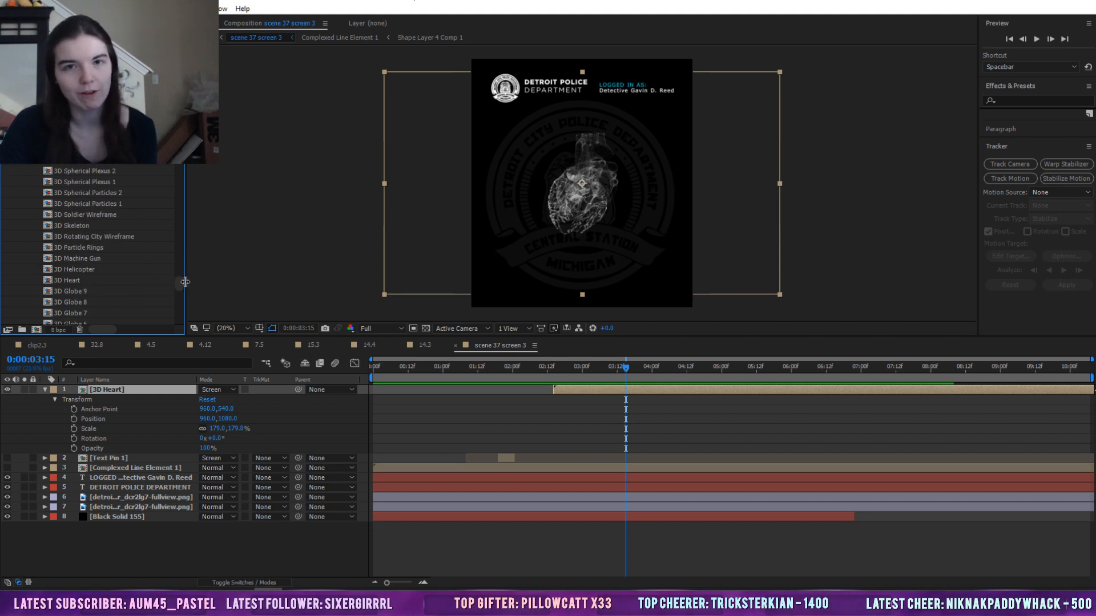
Browse the HUD element folders in the project, from the 3D wireframe elements to the text display compositions
{"action": "scroll", "coordinate": [160, 257], "scroll_direction": "up", "scroll_amount": 3}
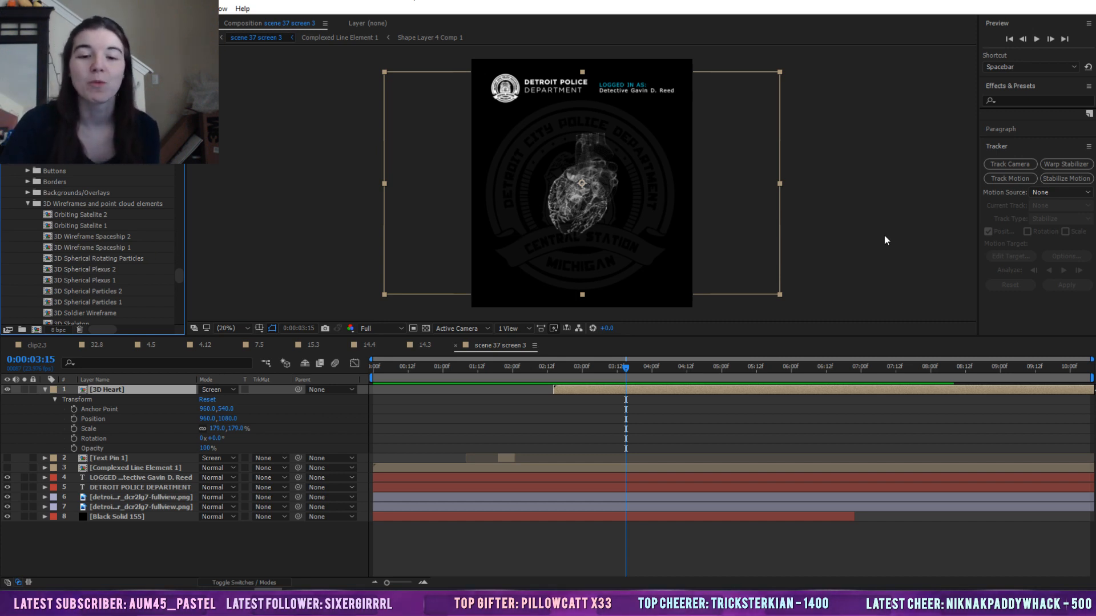
{"action": "left_click", "coordinate": [690, 436]}
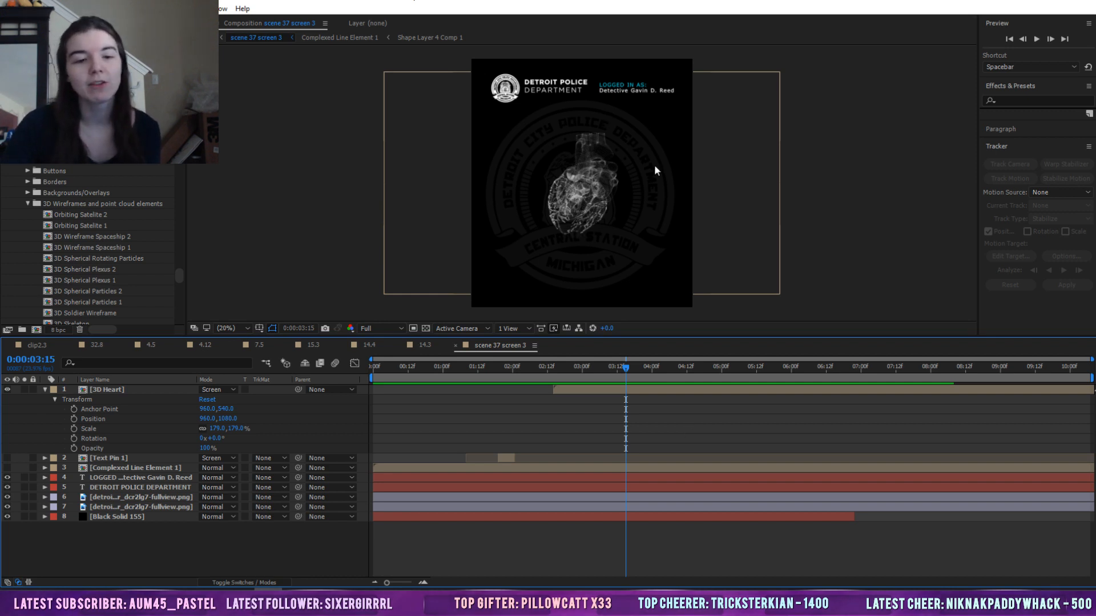
{"action": "left_click", "coordinate": [618, 391]}
{"action": "left_click_drag", "start_coordinate": [180, 286], "coordinate": [183, 212]}
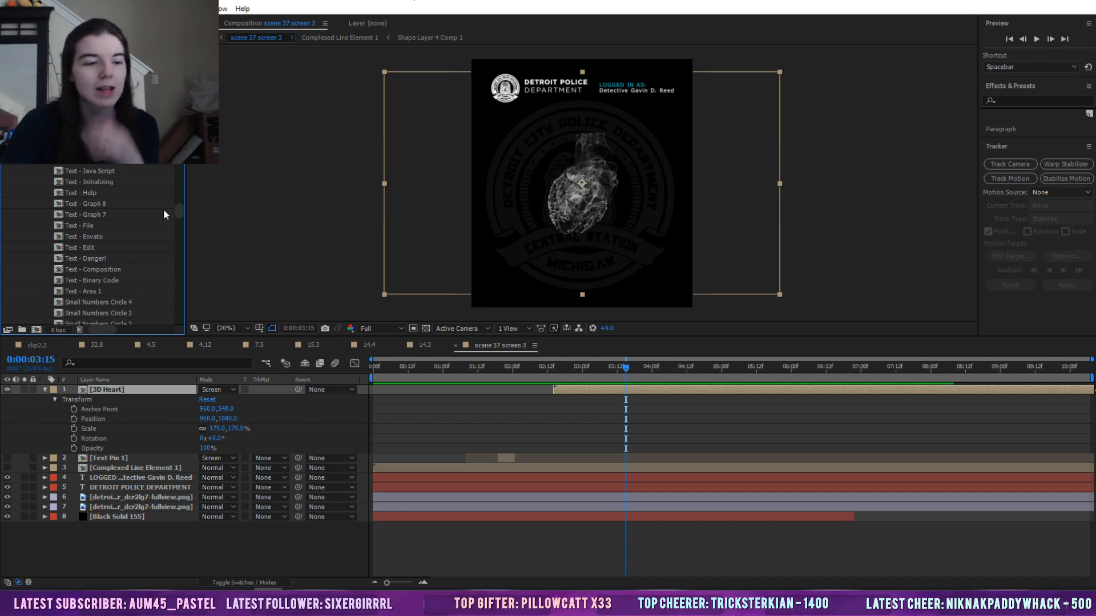
{"action": "left_click_drag", "start_coordinate": [178, 213], "coordinate": [179, 257]}
{"action": "scroll", "coordinate": [180, 211], "scroll_direction": "up", "scroll_amount": 1}
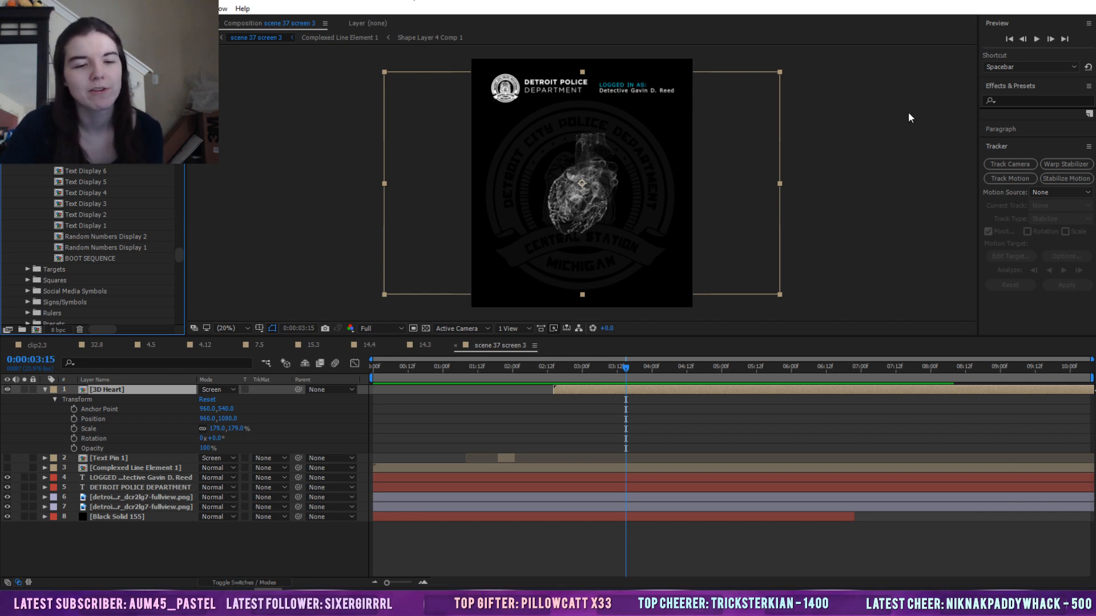
{"action": "left_click", "coordinate": [928, 143]}
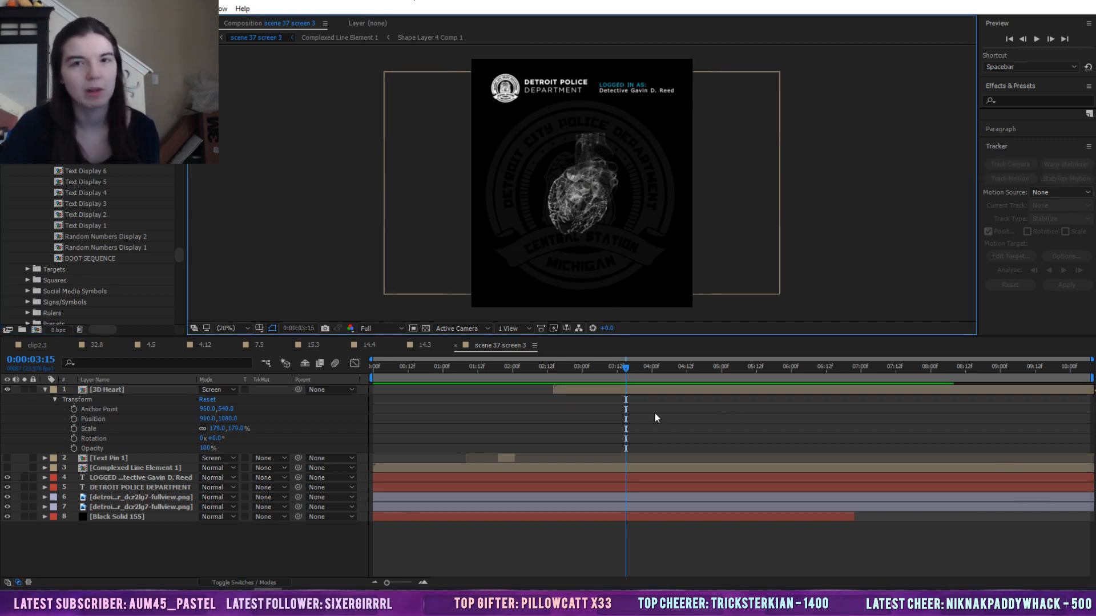
Reveal the 3D Heart layer's source in the project and scrub through the neighbouring 3D Helicopter composition, closing it when done
{"action": "right_click", "coordinate": [682, 388]}
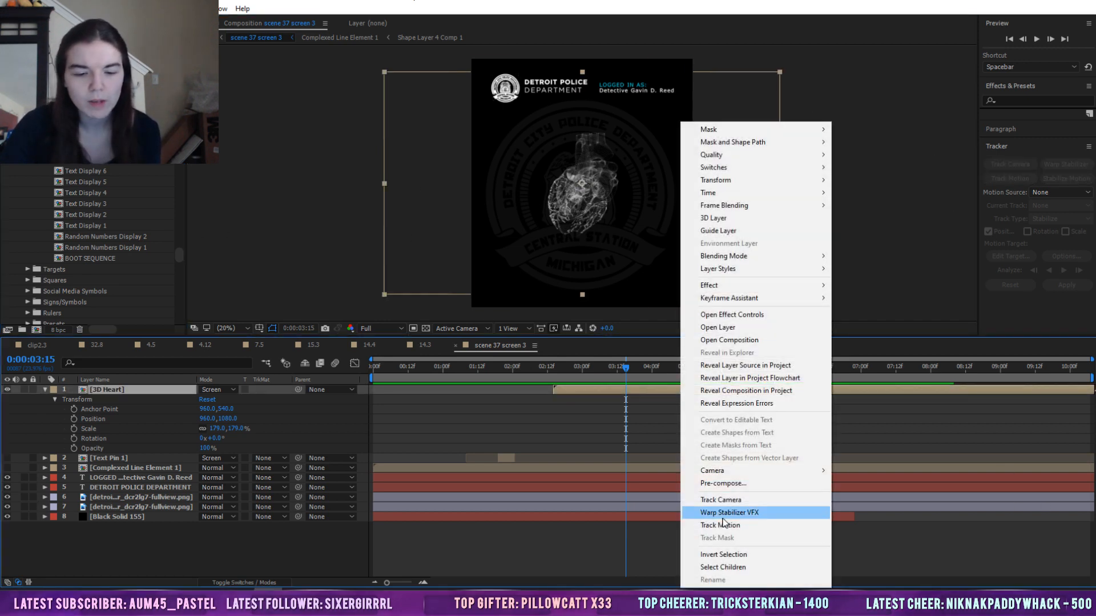
{"action": "left_click", "coordinate": [745, 365]}
{"action": "scroll", "coordinate": [76, 263], "scroll_direction": "down", "scroll_amount": 3}
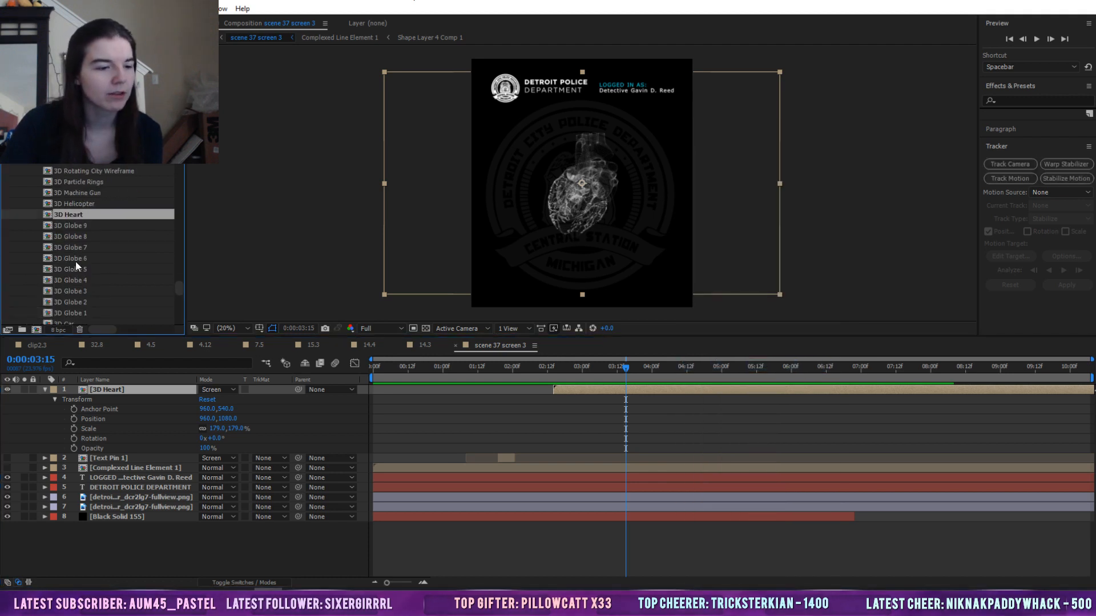
{"action": "double_click", "coordinate": [65, 205]}
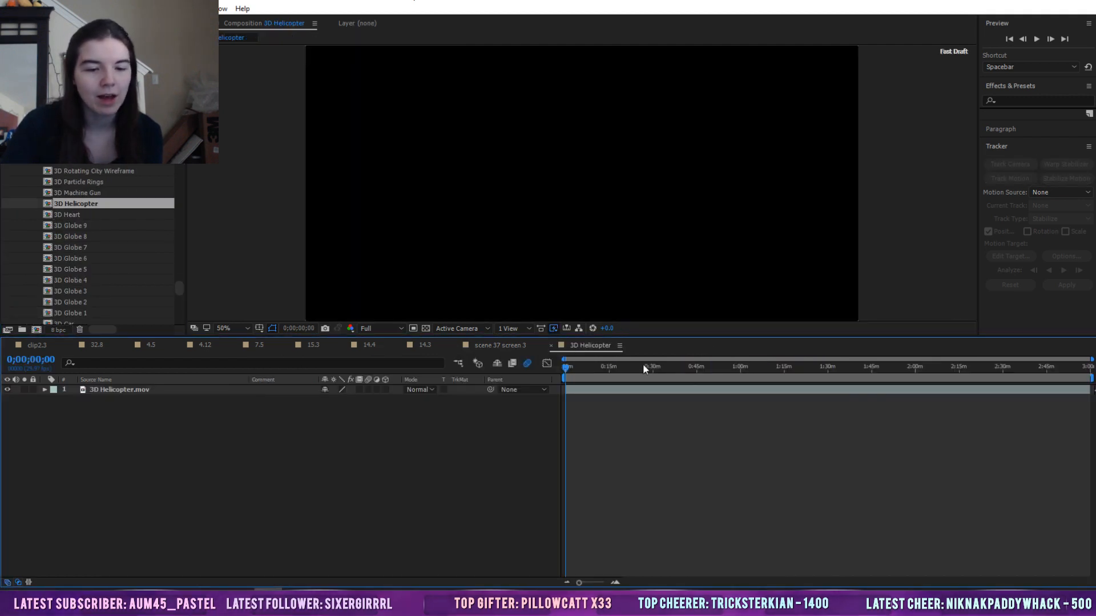
{"action": "left_click", "coordinate": [637, 369]}
{"action": "left_click", "coordinate": [655, 367]}
{"action": "left_click_drag", "start_coordinate": [871, 367], "coordinate": [999, 366]}
{"action": "left_click", "coordinate": [550, 346]}
Open the 3D Skeleton composition, scrub through its rotating skeleton to 1;41;43;08, and close it
{"action": "scroll", "coordinate": [63, 197], "scroll_direction": "up", "scroll_amount": 5}
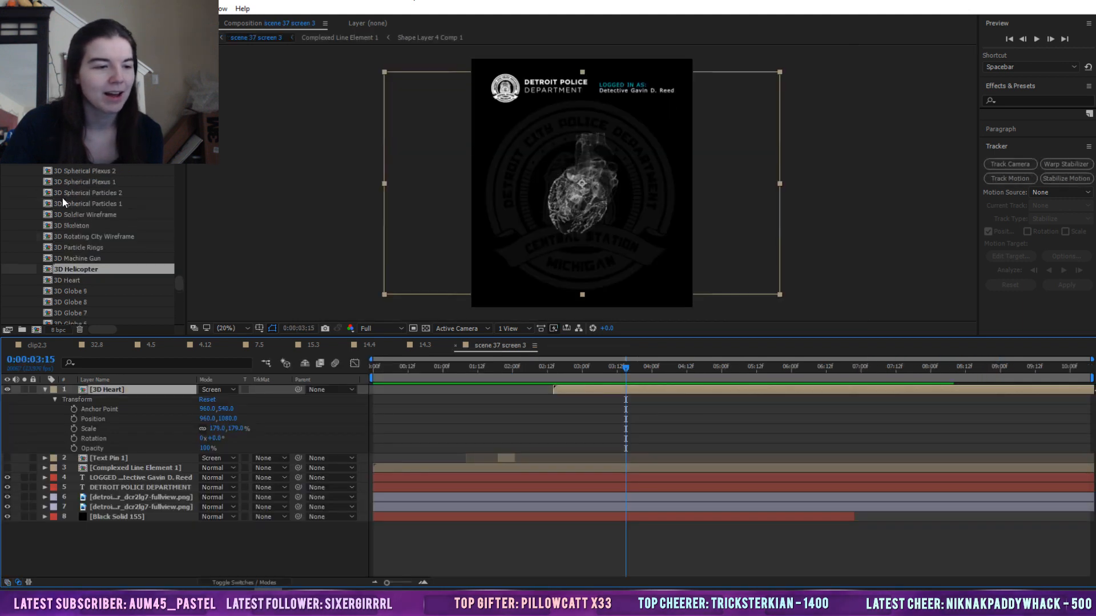
{"action": "scroll", "coordinate": [74, 278], "scroll_direction": "down", "scroll_amount": 3}
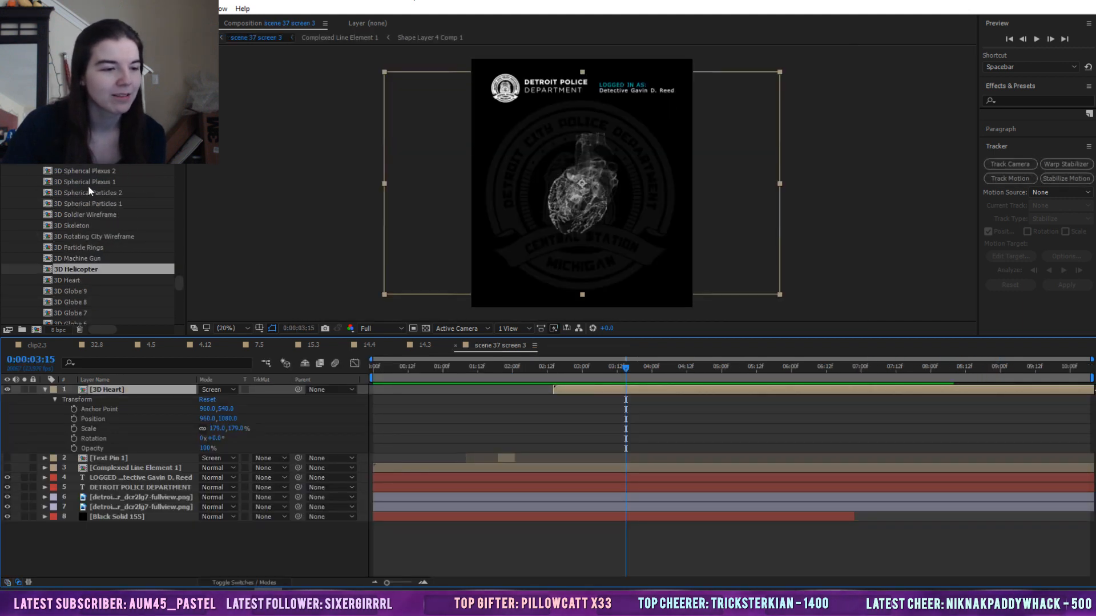
{"action": "left_click", "coordinate": [62, 259]}
{"action": "double_click", "coordinate": [61, 259]}
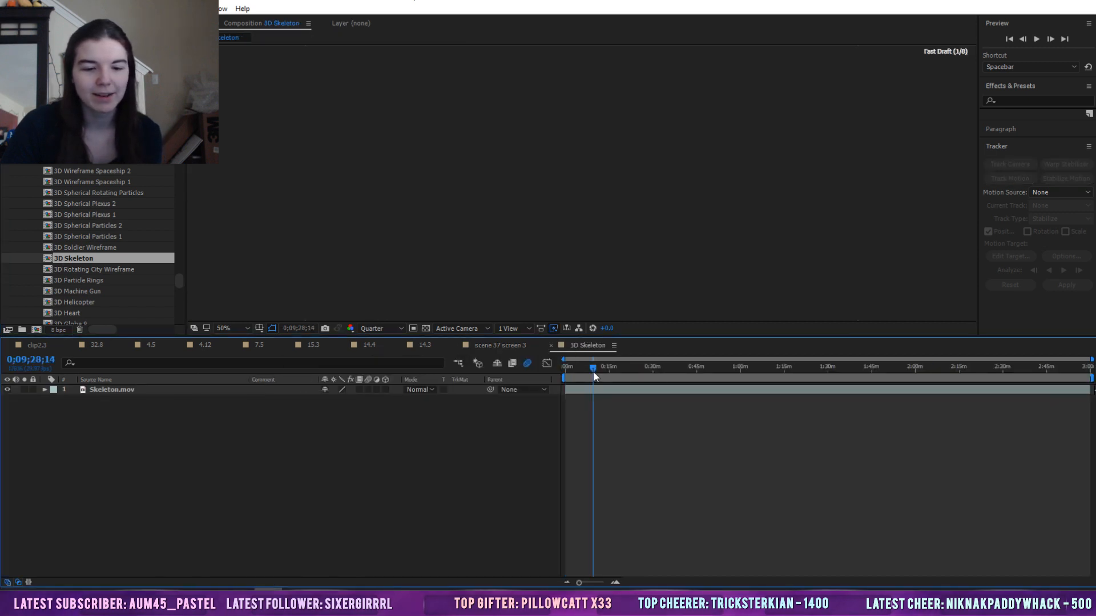
{"action": "left_click_drag", "start_coordinate": [594, 372], "coordinate": [861, 373]}
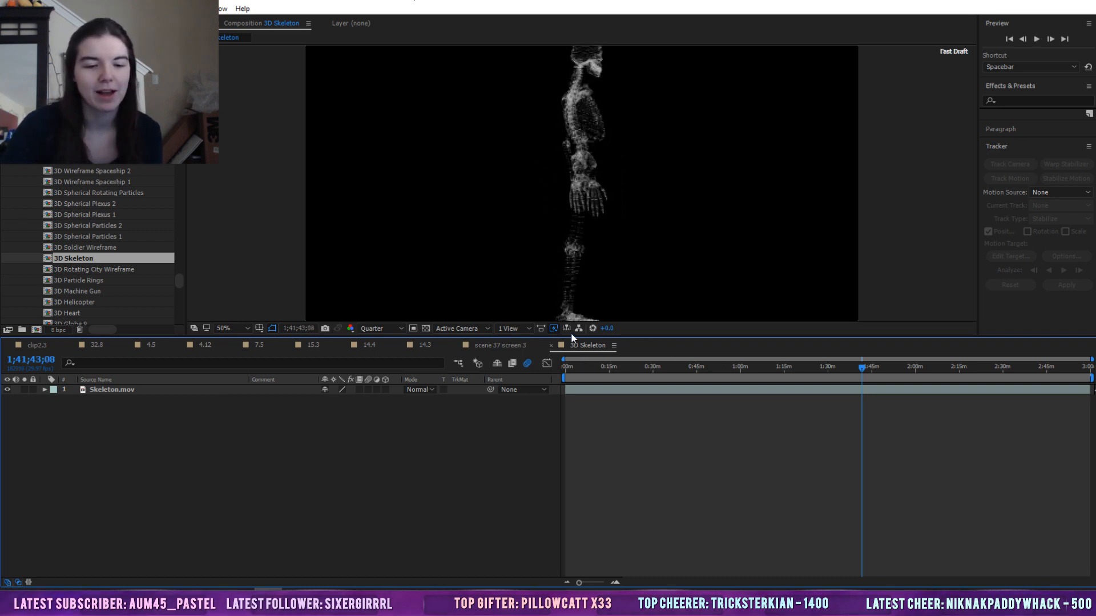
{"action": "left_click", "coordinate": [551, 345]}
Rewind and close the scene 37 screen 3 composition, and return to the 7.5 composition to view the laptop screen
{"action": "left_click_drag", "start_coordinate": [662, 370], "coordinate": [360, 378]}
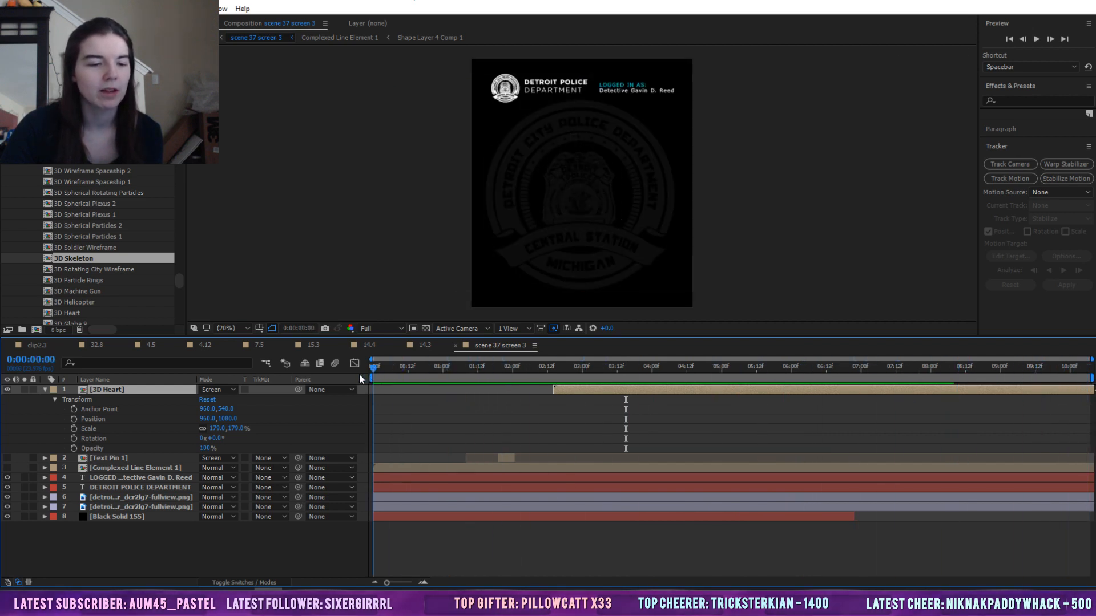
{"action": "left_click", "coordinate": [456, 346]}
{"action": "left_click", "coordinate": [262, 344]}
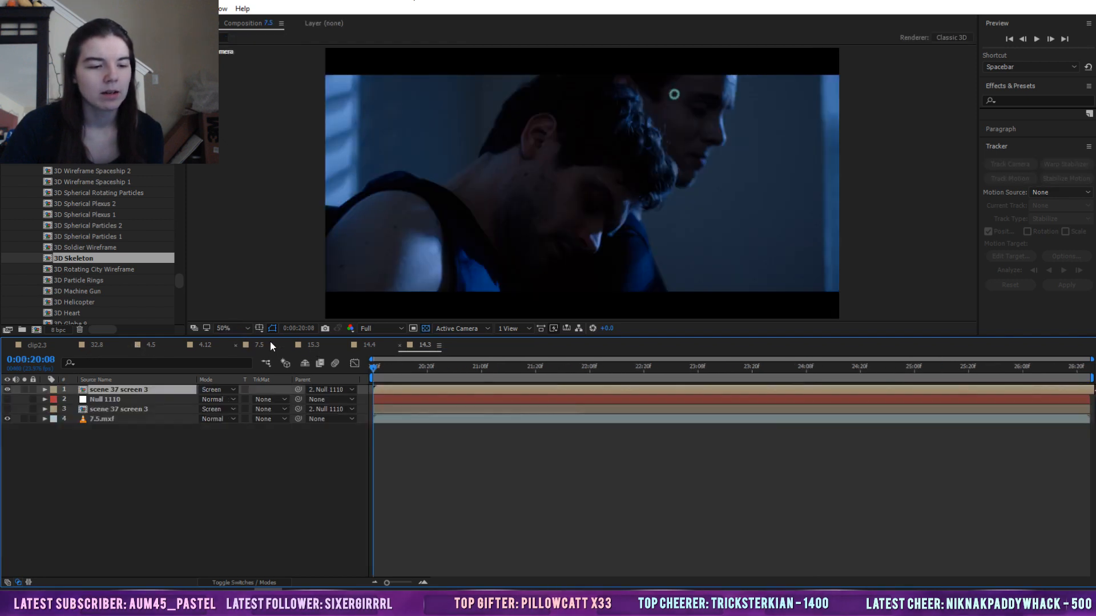
{"action": "left_click", "coordinate": [205, 464]}
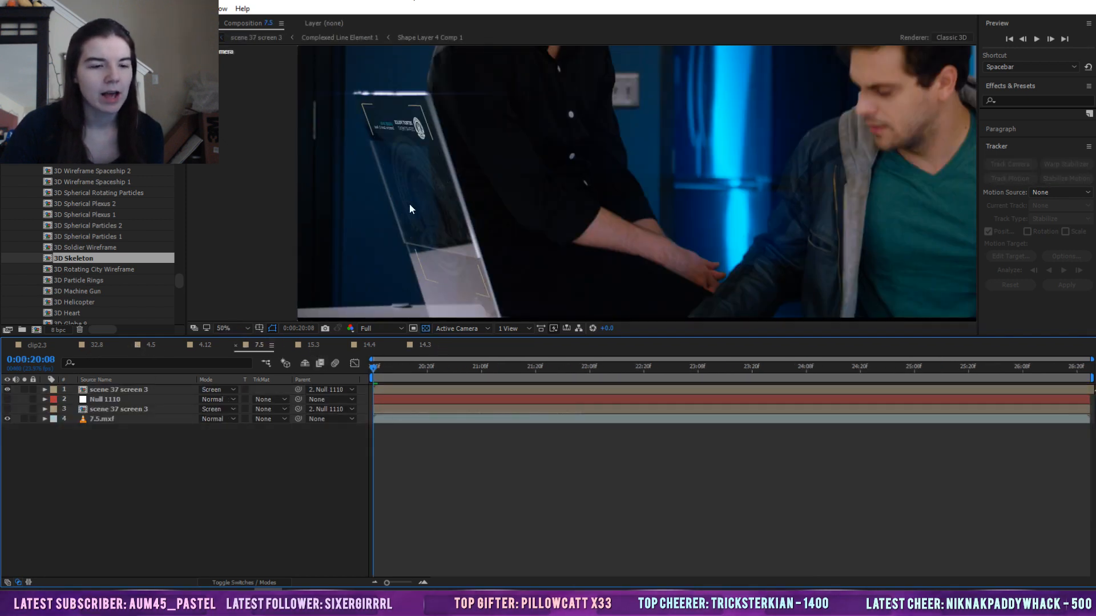
{"action": "left_click", "coordinate": [445, 211]}
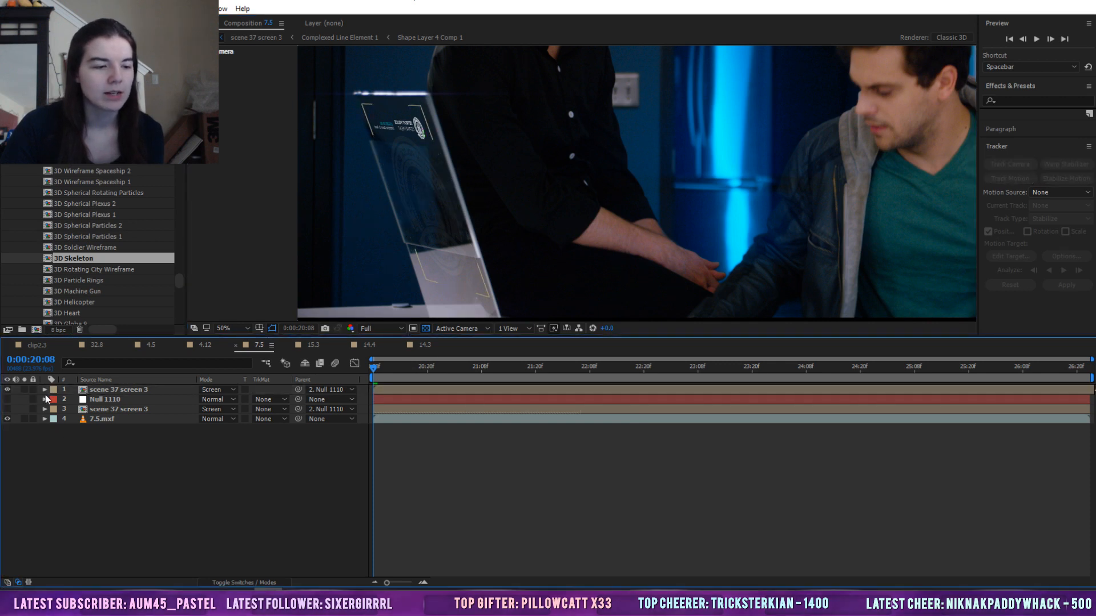
Expand the top scene 37 screen 3 layer's transform properties and inspect its 3D Layer setting and X, Y and Z Rotation keyframes
{"action": "left_click", "coordinate": [45, 390]}
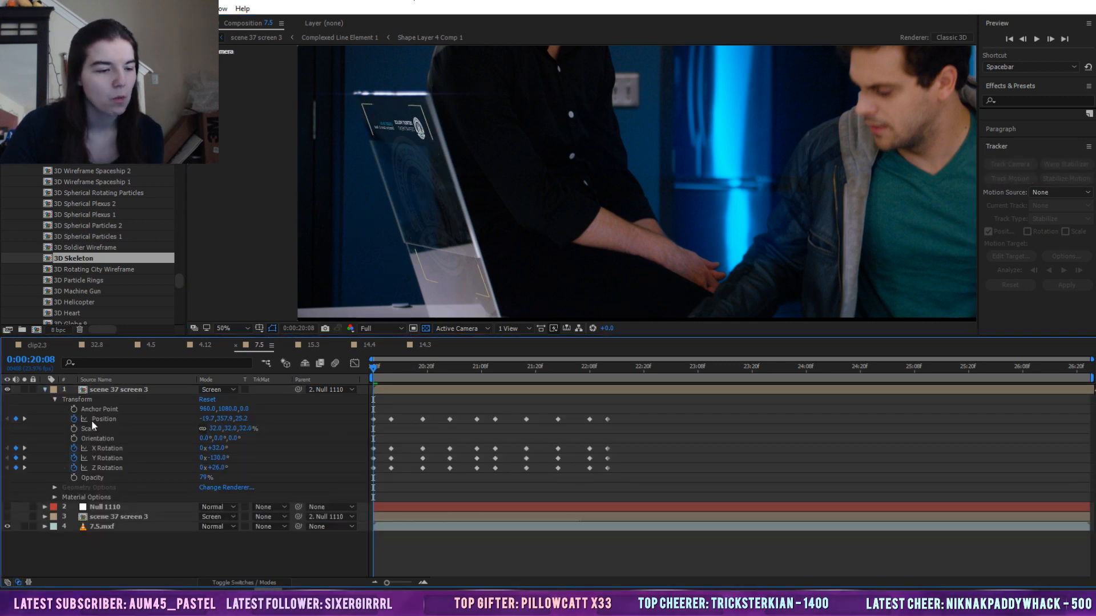
{"action": "right_click", "coordinate": [96, 404]}
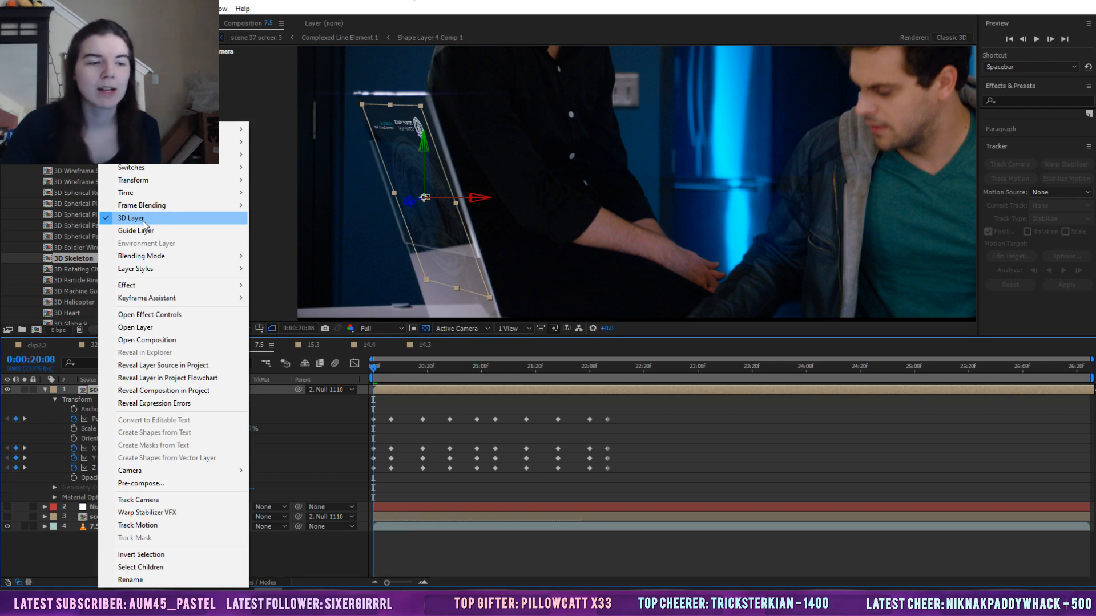
{"action": "left_click", "coordinate": [342, 553]}
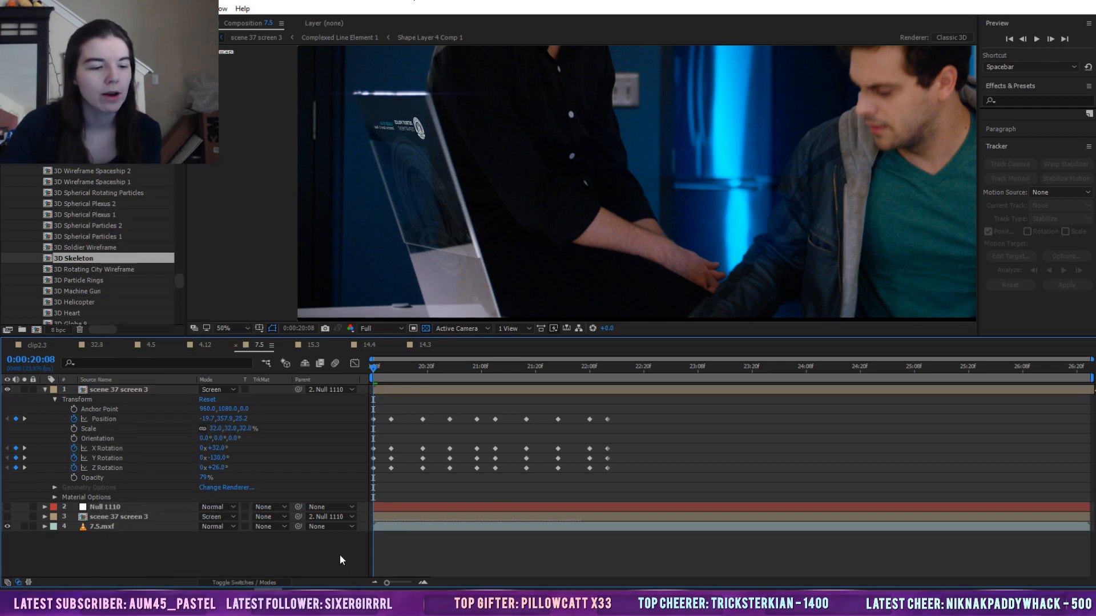
{"action": "left_click", "coordinate": [122, 447]}
{"action": "left_click", "coordinate": [126, 460]}
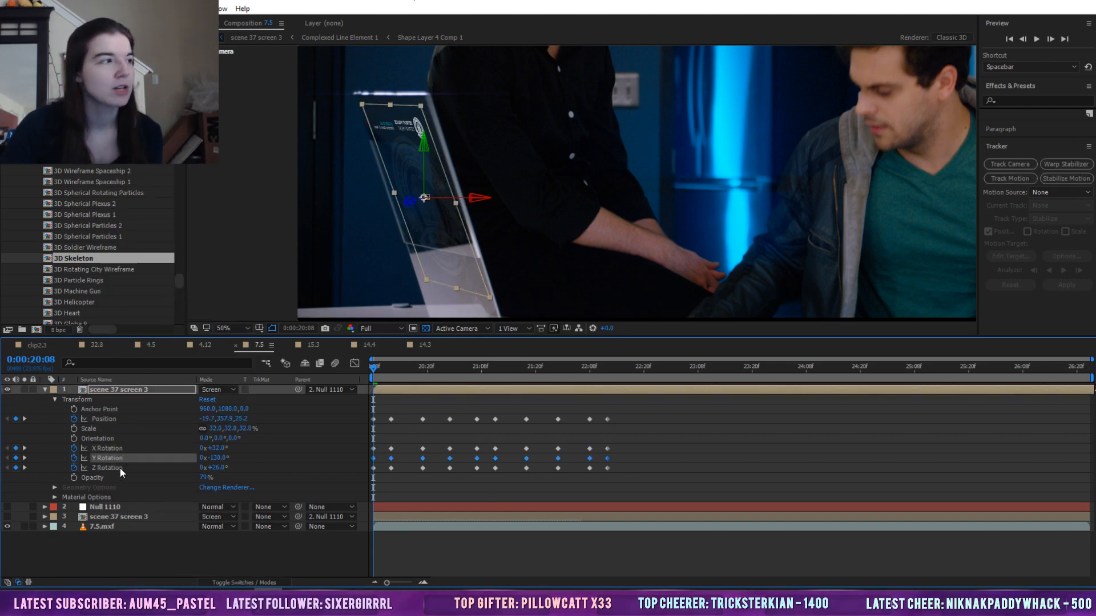
{"action": "left_click", "coordinate": [120, 467]}
{"action": "left_click", "coordinate": [120, 450]}
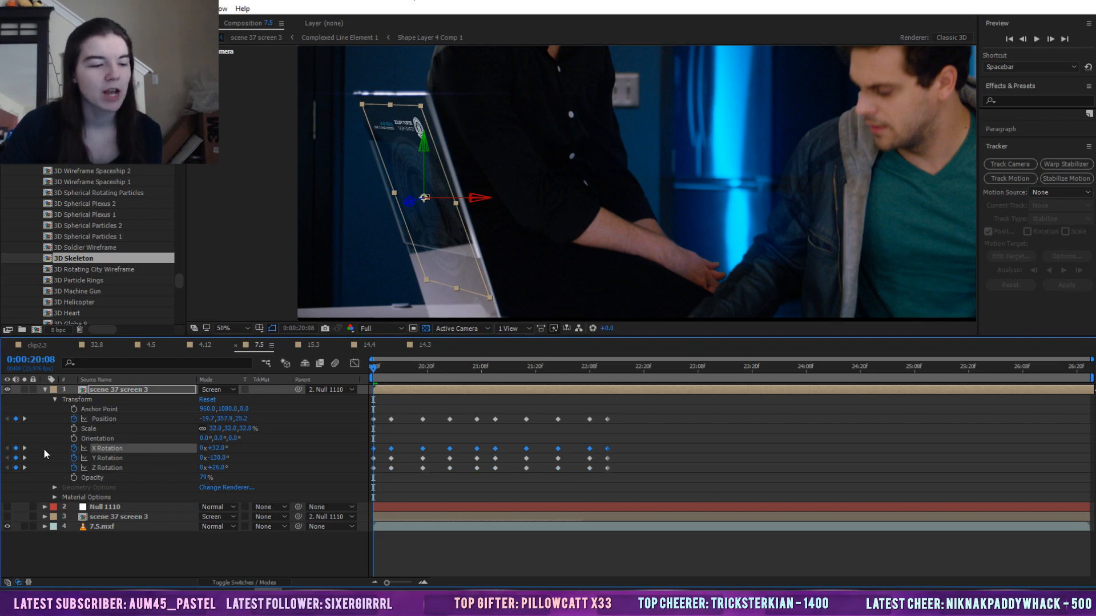
Try rotating the top scene 37 screen 3 layer to Y -165° and Z +94°, and undo the rotation changes
{"action": "left_click_drag", "start_coordinate": [220, 451], "coordinate": [196, 459]}
{"action": "left_click", "coordinate": [204, 458]}
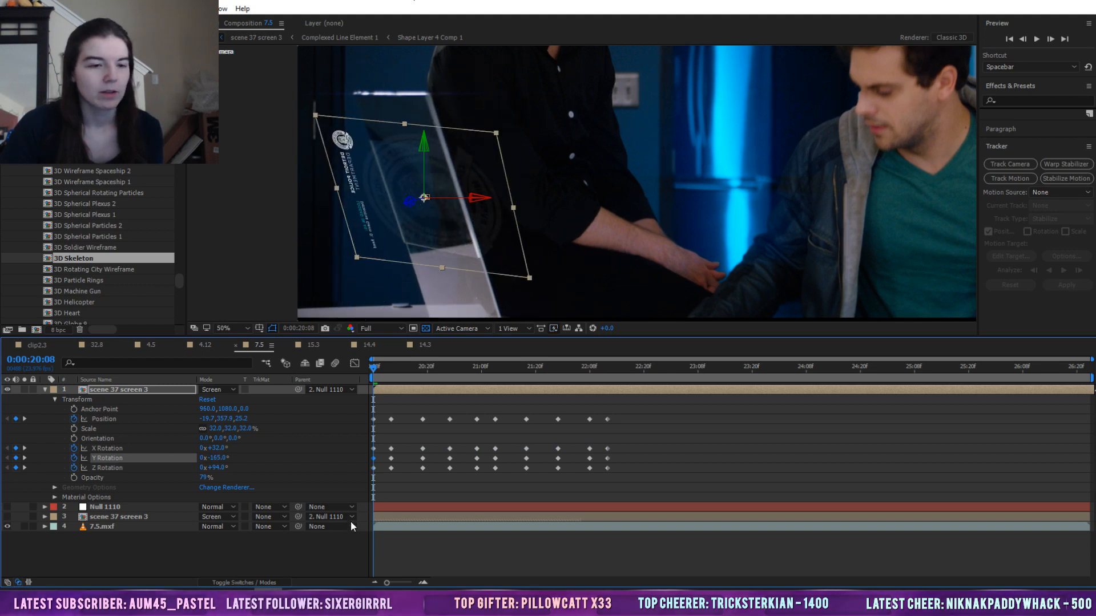
{"action": "key", "text": "ctrl+z"}
{"action": "left_click", "coordinate": [686, 501]}
{"action": "key", "text": "ctrl+z"}
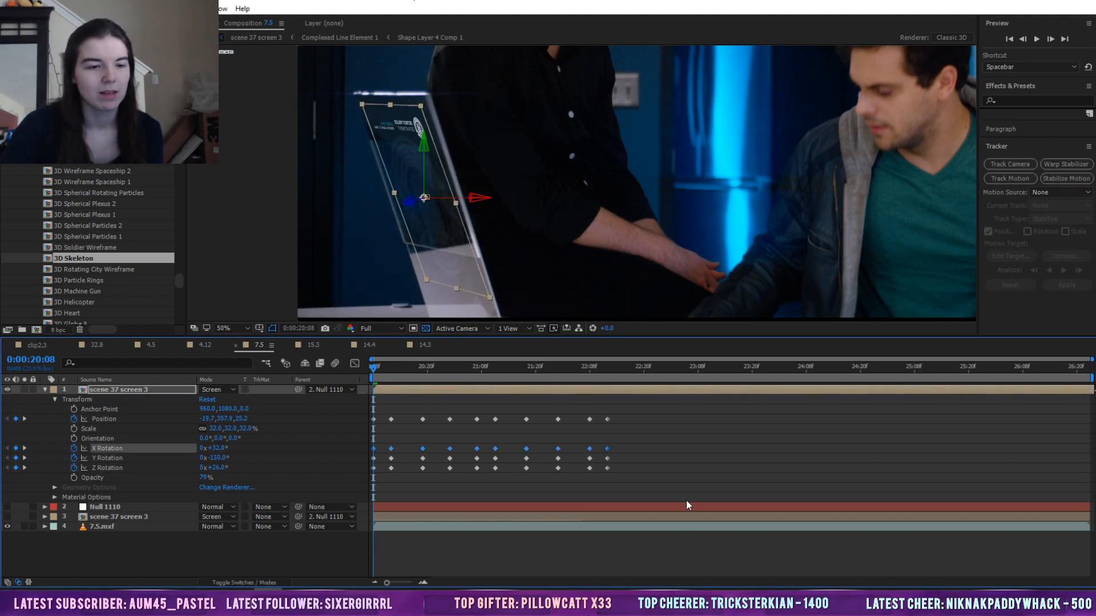
{"action": "left_click", "coordinate": [660, 467]}
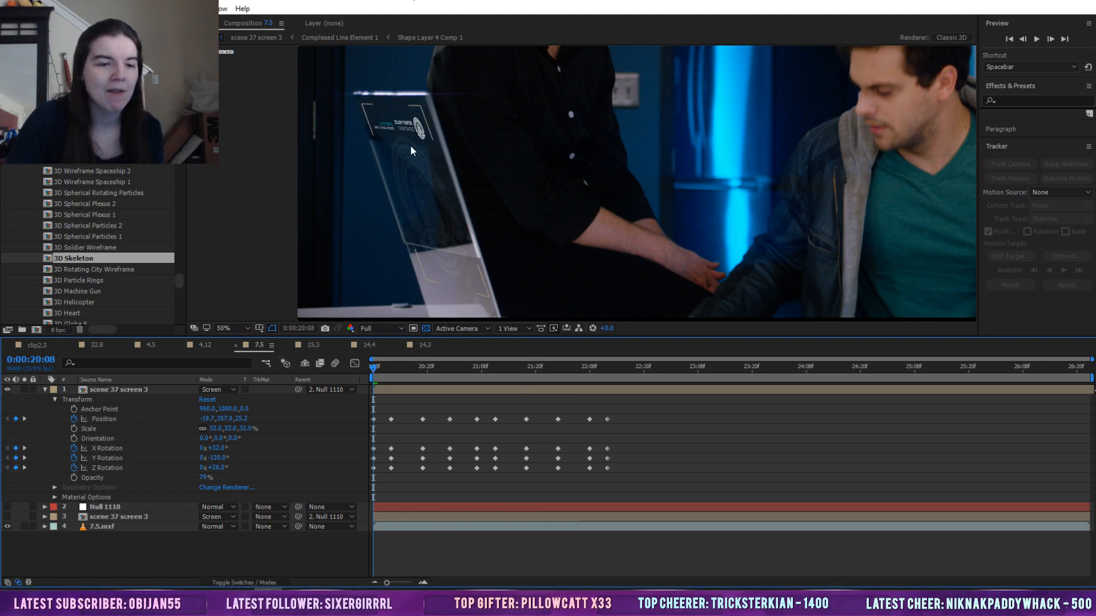
Preview the 7.5 composition up to 0:00:22:17 and hide the top scene 37 screen 3 layer
{"action": "key", "text": "space"}
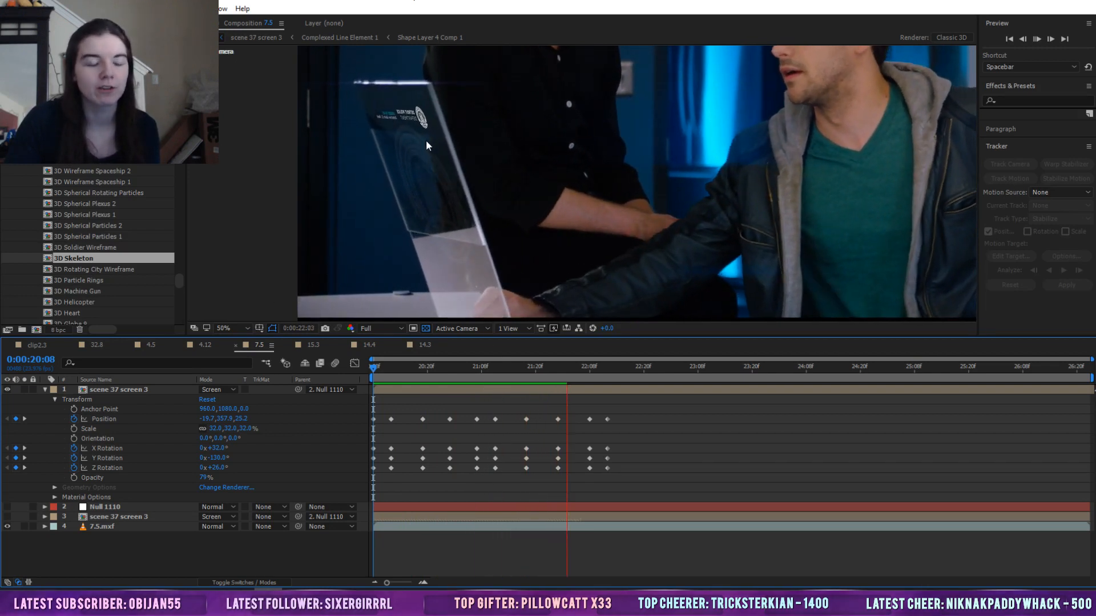
{"action": "key", "text": "space"}
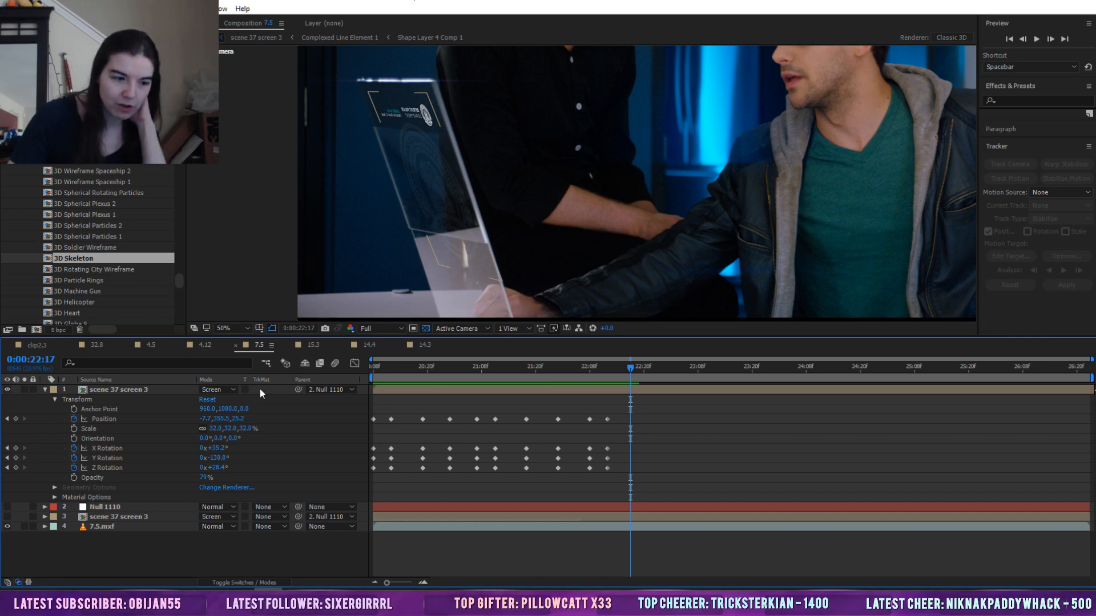
{"action": "left_click", "coordinate": [8, 389]}
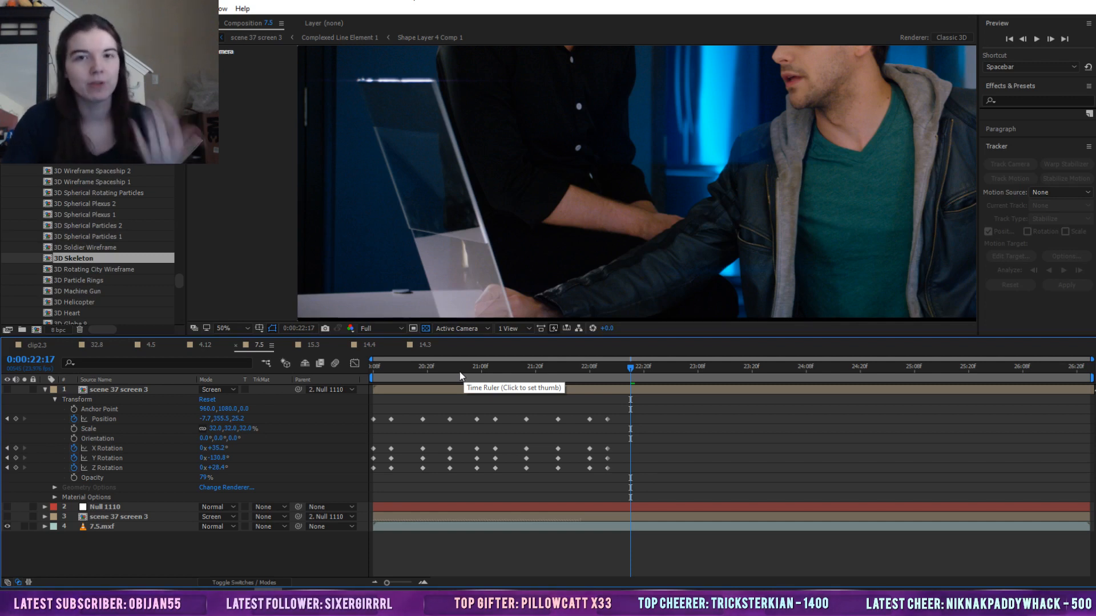
Expand the 7.5.mxf layer's motion trackers, inspect Tracker 1, and collapse the trackers again
{"action": "left_click", "coordinate": [102, 526]}
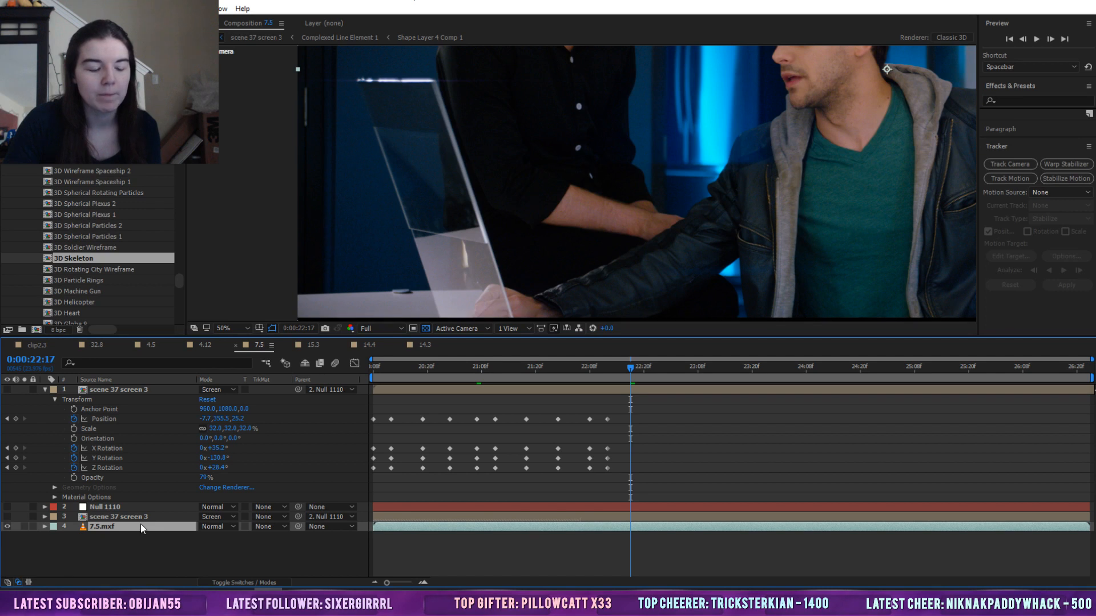
{"action": "left_click", "coordinate": [45, 526]}
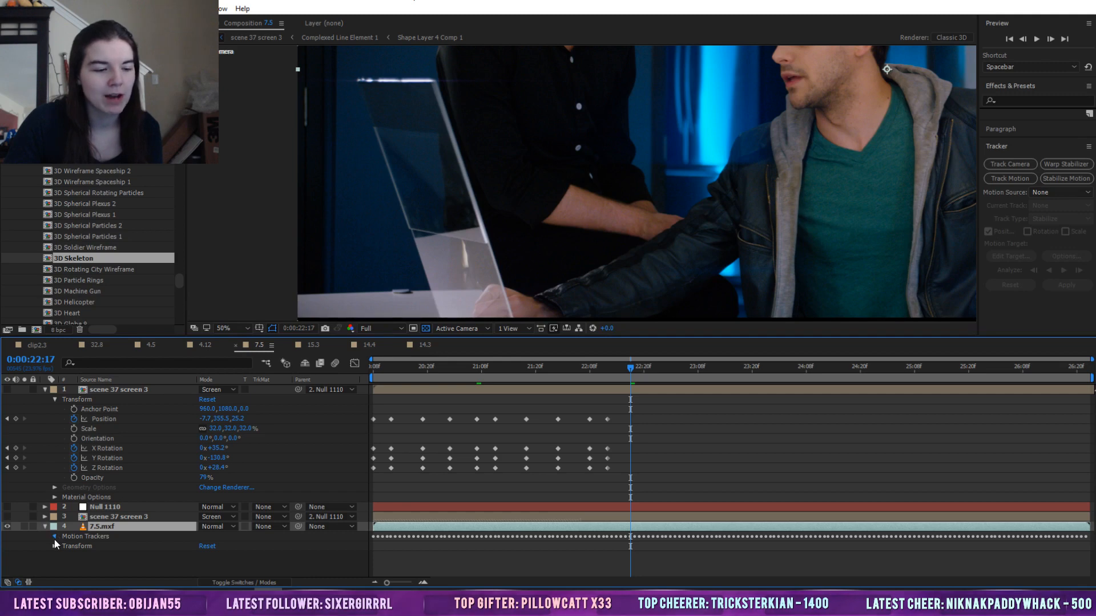
{"action": "left_click", "coordinate": [54, 537]}
{"action": "left_click", "coordinate": [85, 546]}
{"action": "left_click", "coordinate": [64, 546]}
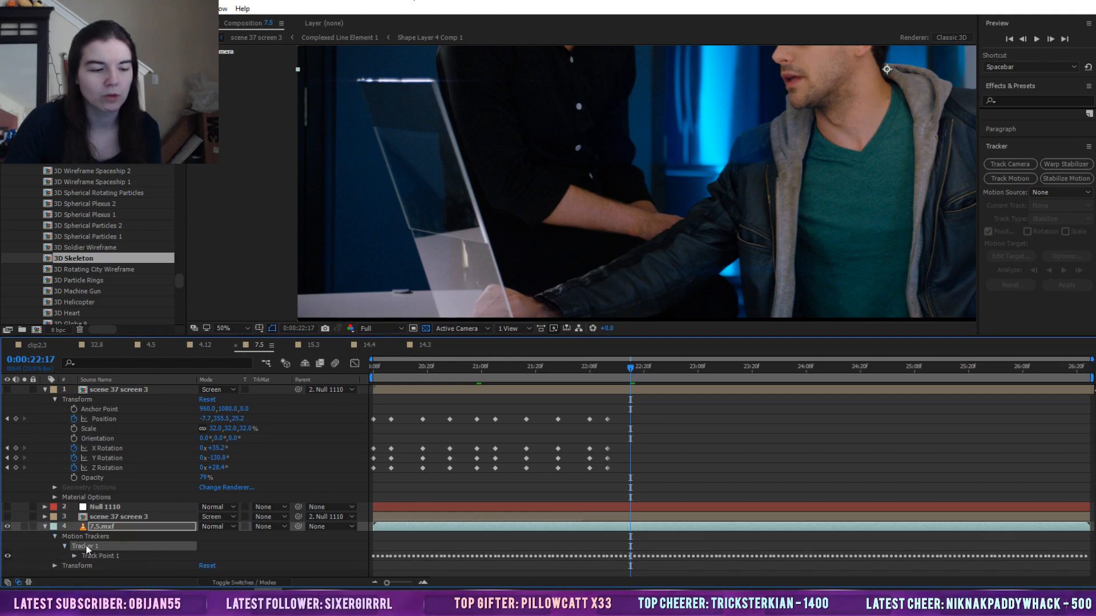
{"action": "left_click", "coordinate": [56, 536]}
Start Track Motion on the 7.5.mxf layer and enlarge Track Point 1's search and feature regions beside the seated man's neck
{"action": "right_click", "coordinate": [491, 525]}
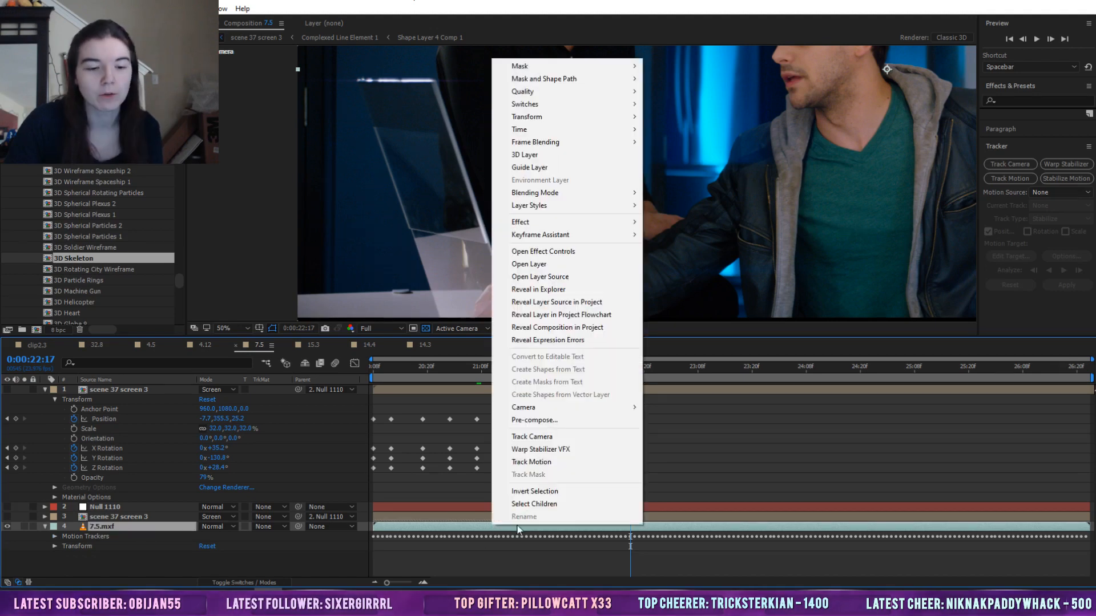
{"action": "left_click", "coordinate": [578, 463]}
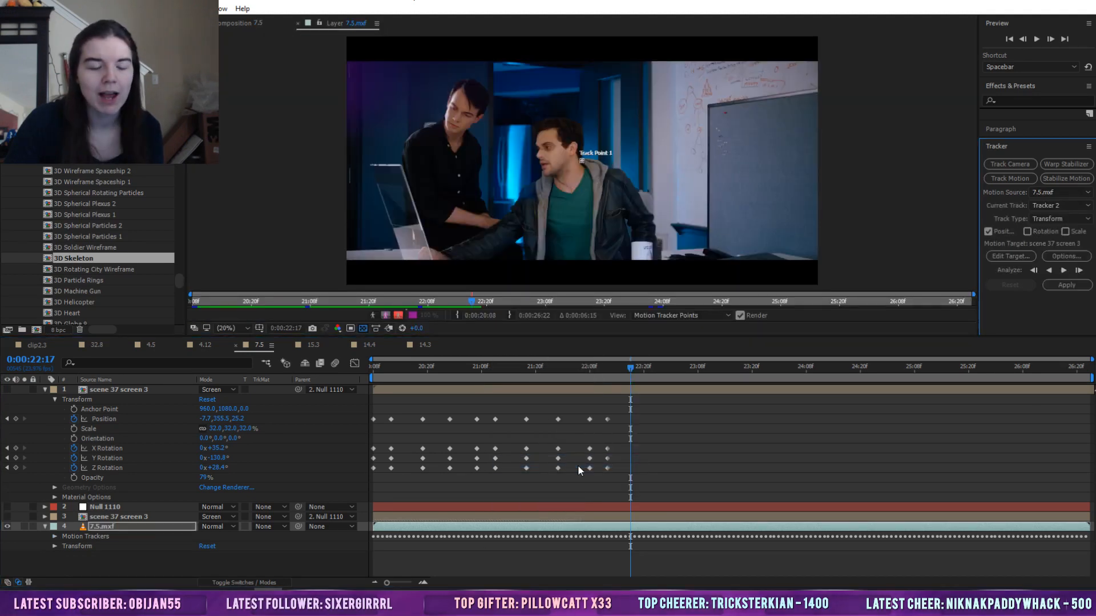
{"action": "left_click_drag", "start_coordinate": [585, 162], "coordinate": [598, 174]}
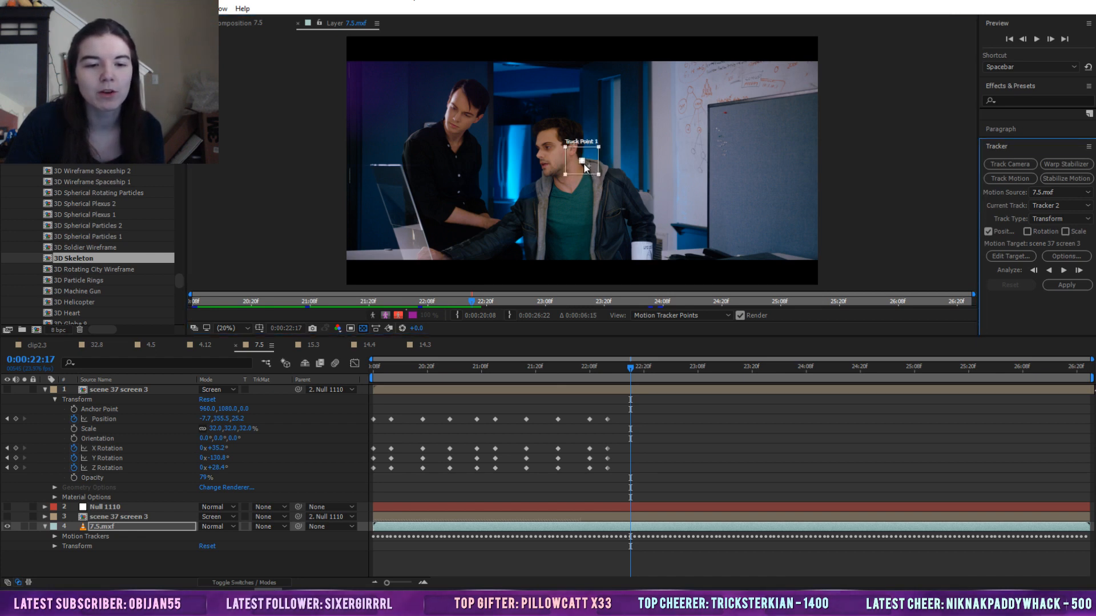
{"action": "left_click_drag", "start_coordinate": [583, 164], "coordinate": [592, 170]}
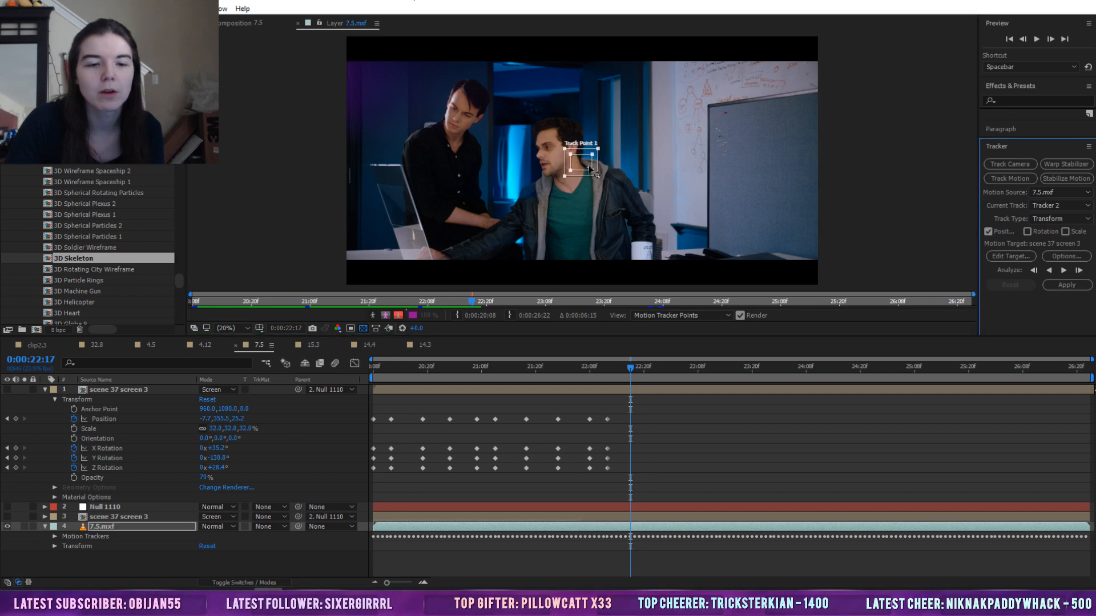
{"action": "left_click", "coordinate": [588, 169]}
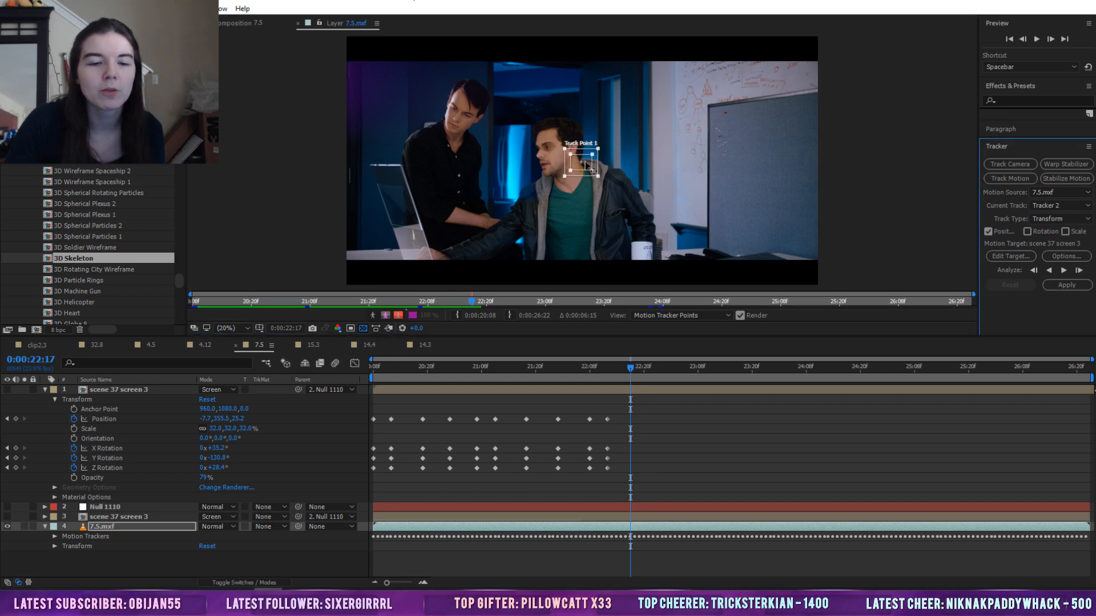
Move Track Point 1 onto the laptop screen's upper corner at 50% magnification and realign it with the corner at 0:00:20:08
{"action": "left_click_drag", "start_coordinate": [591, 169], "coordinate": [406, 168]}
{"action": "left_click", "coordinate": [236, 328]}
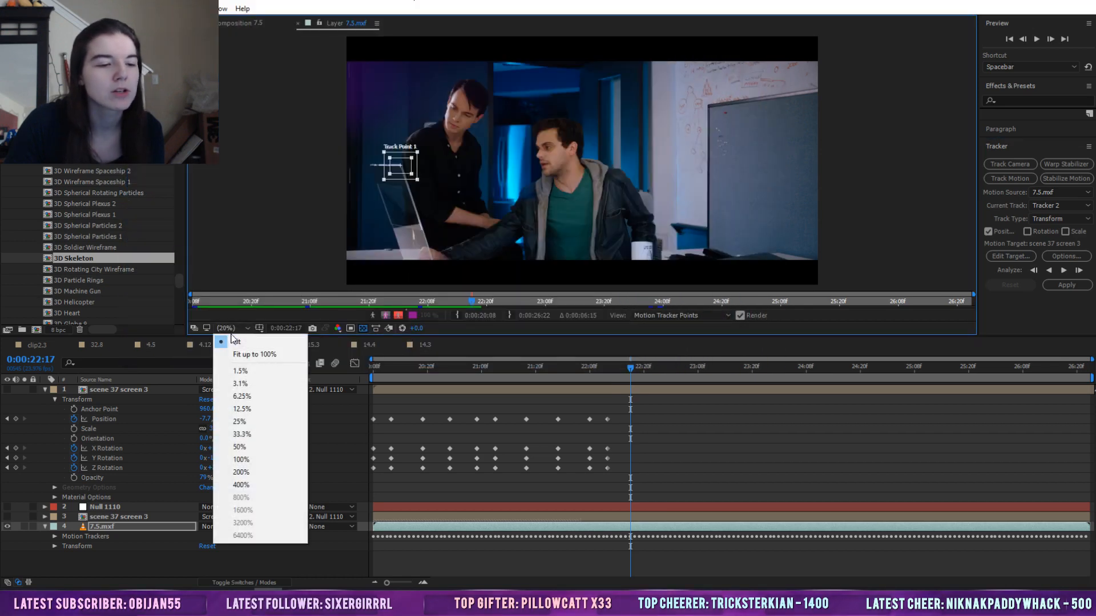
{"action": "left_click", "coordinate": [269, 451]}
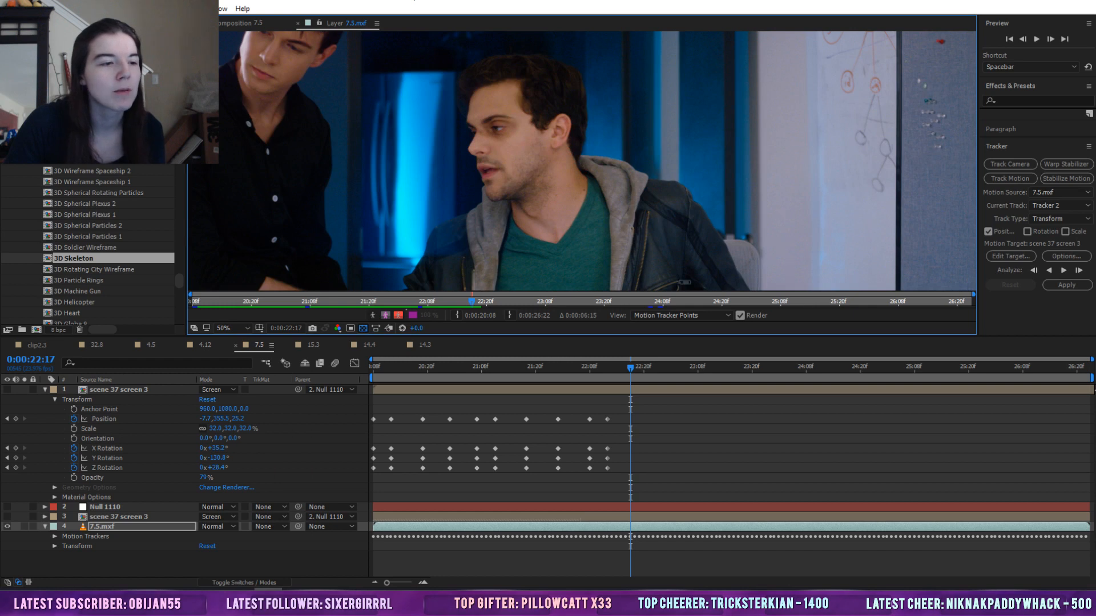
{"action": "key", "text": "F3"}
{"action": "left_click_drag", "start_coordinate": [404, 137], "coordinate": [661, 91]}
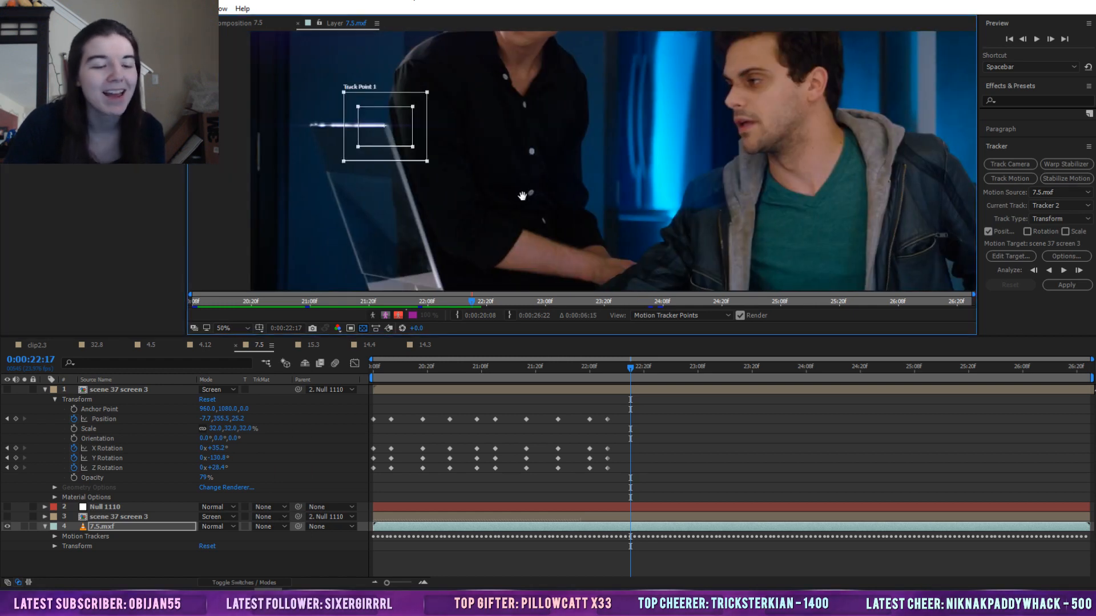
{"action": "left_click_drag", "start_coordinate": [521, 196], "coordinate": [649, 163]}
{"action": "left_click", "coordinate": [12, 36]}
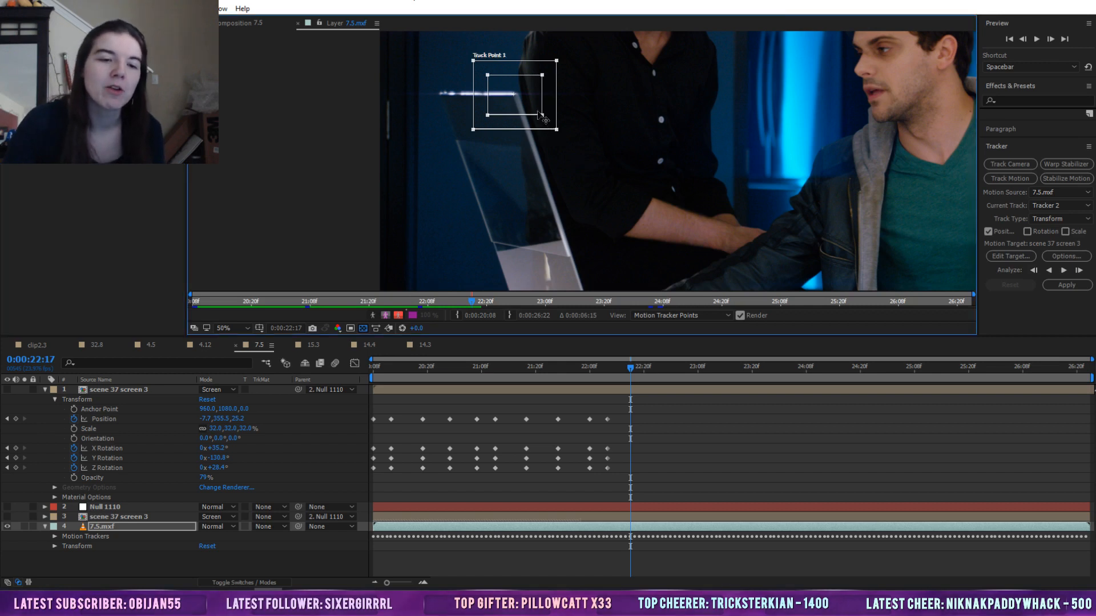
{"action": "left_click_drag", "start_coordinate": [543, 120], "coordinate": [528, 105]}
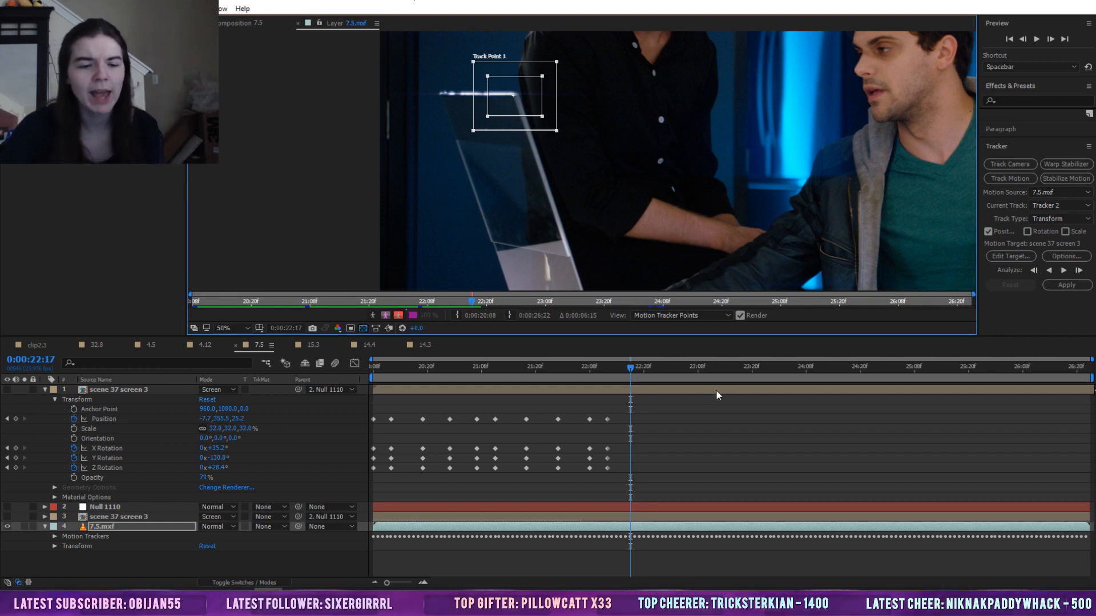
{"action": "left_click_drag", "start_coordinate": [628, 368], "coordinate": [366, 385]}
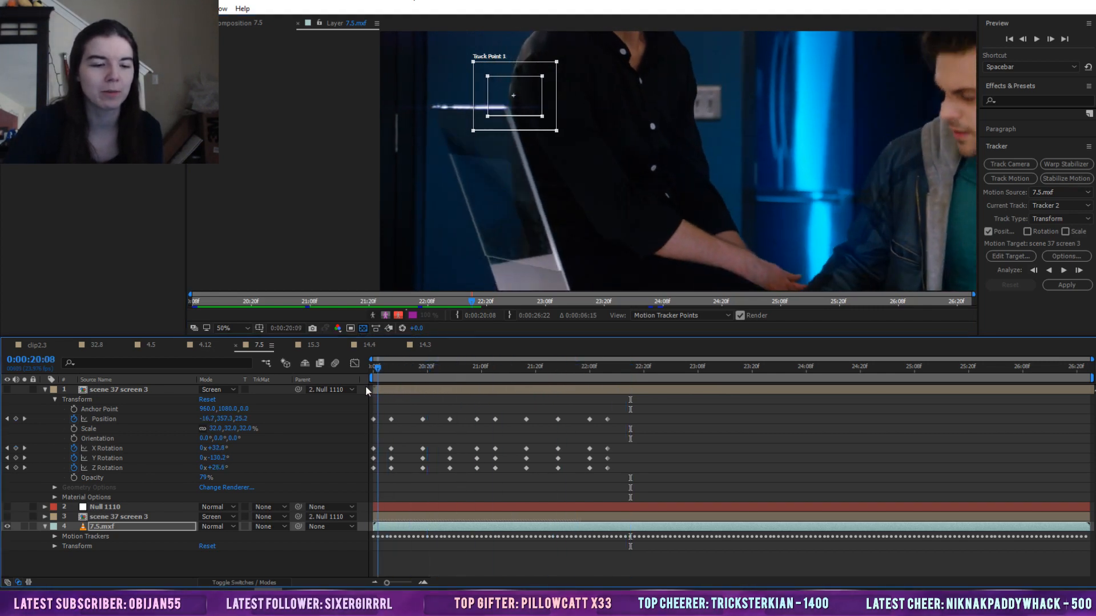
{"action": "left_click_drag", "start_coordinate": [528, 96], "coordinate": [526, 108]}
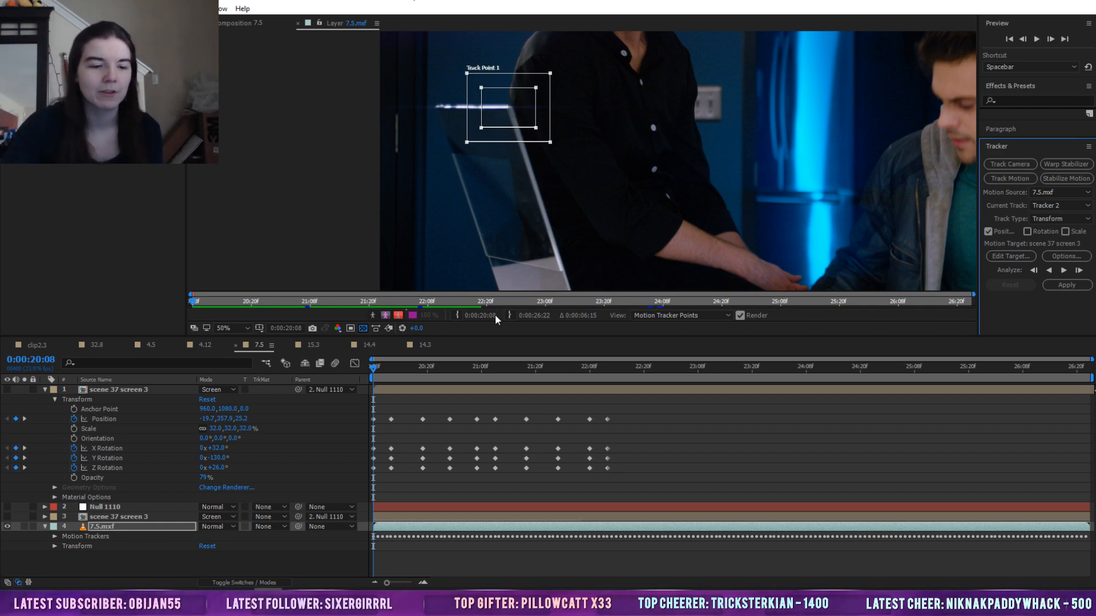
Review compositions 14.4 and 14.3, comparing 14.3 with the circle PNG layer hidden and shown
{"action": "left_click", "coordinate": [370, 345]}
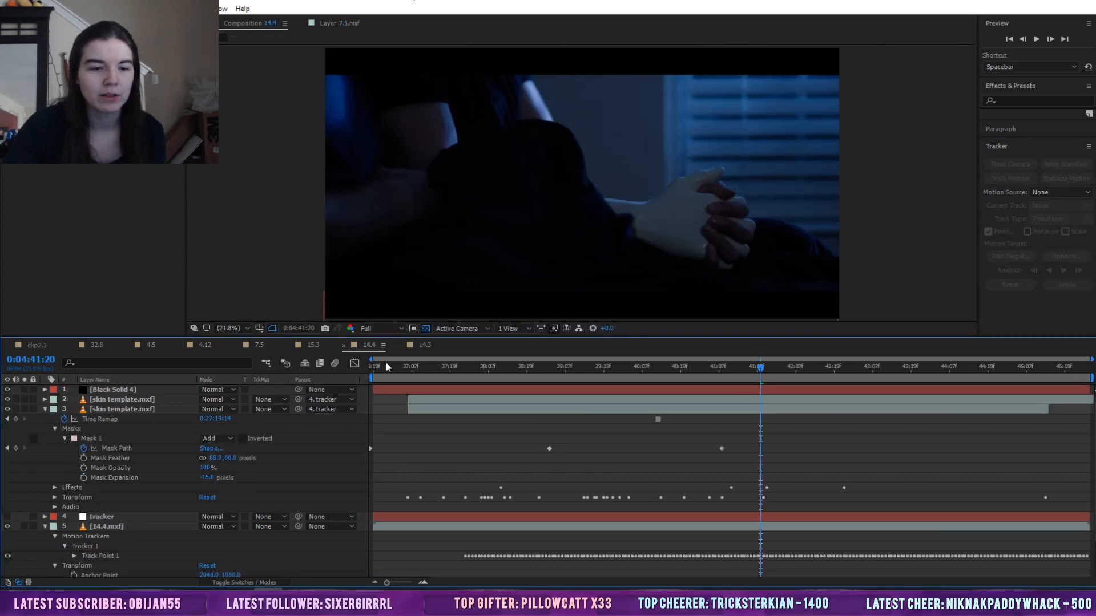
{"action": "left_click", "coordinate": [423, 345]}
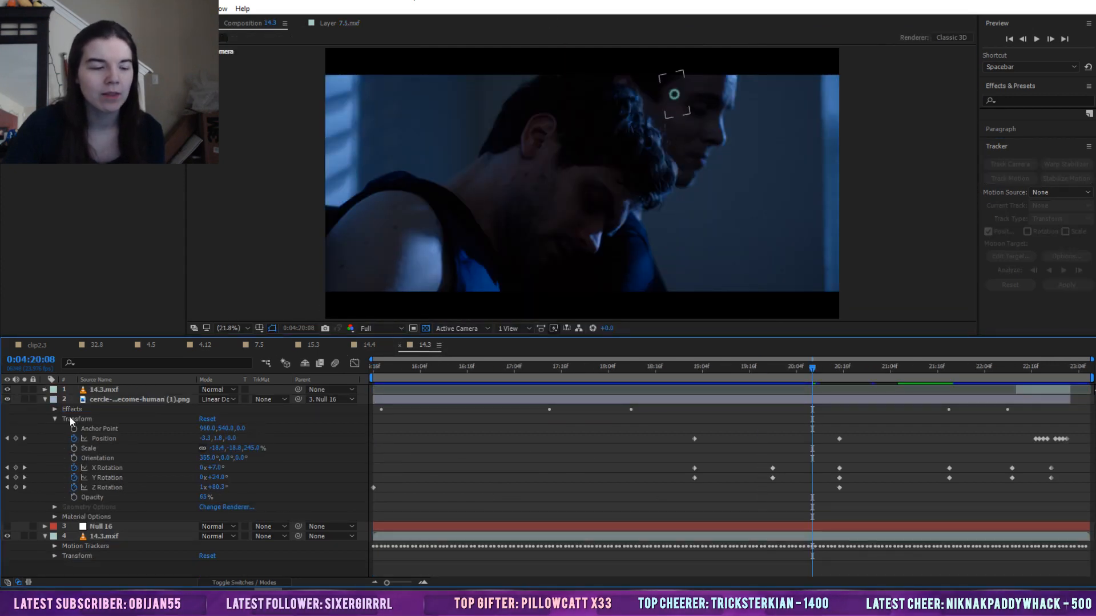
{"action": "left_click", "coordinate": [7, 399]}
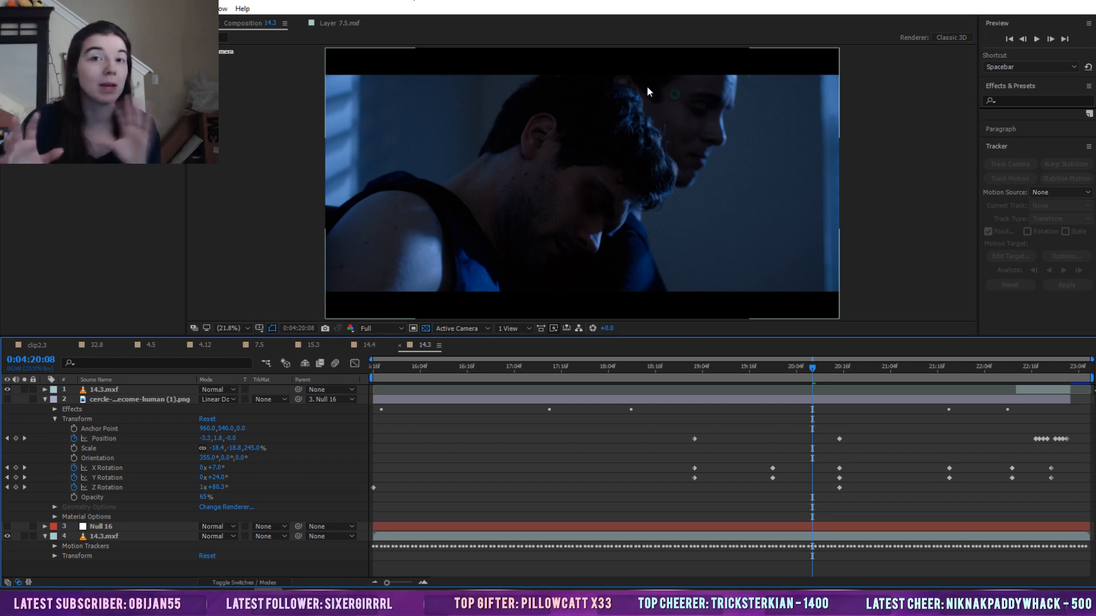
{"action": "left_click", "coordinate": [7, 399]}
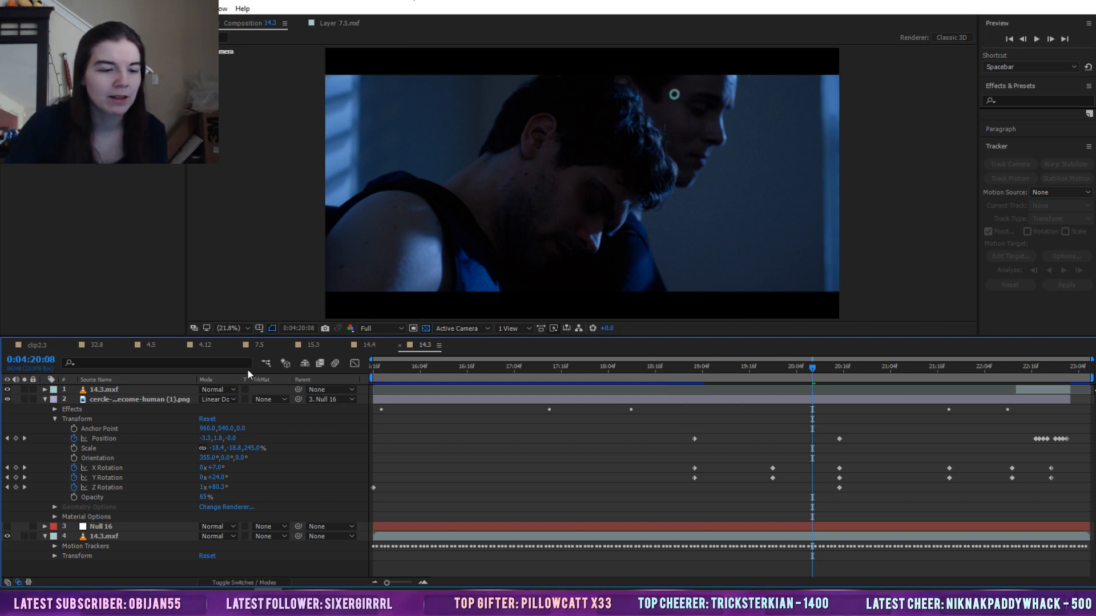
{"action": "left_click", "coordinate": [367, 344]}
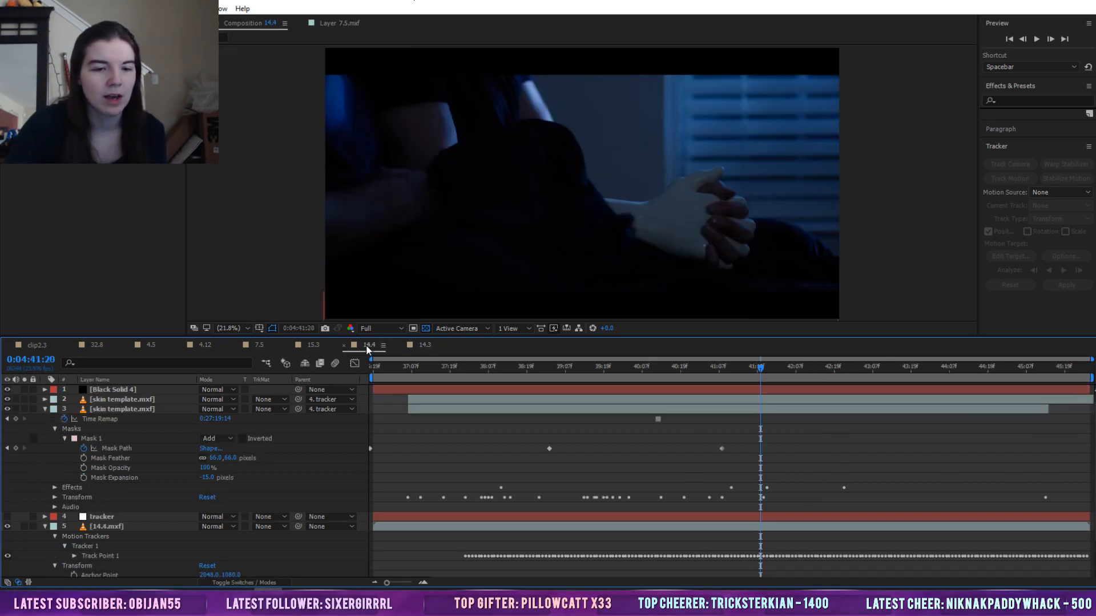
Return to composition 7.5, inspect Tracker 1 in the 7.5.mxf layer view, and select Tracker 2
{"action": "left_click", "coordinate": [260, 345]}
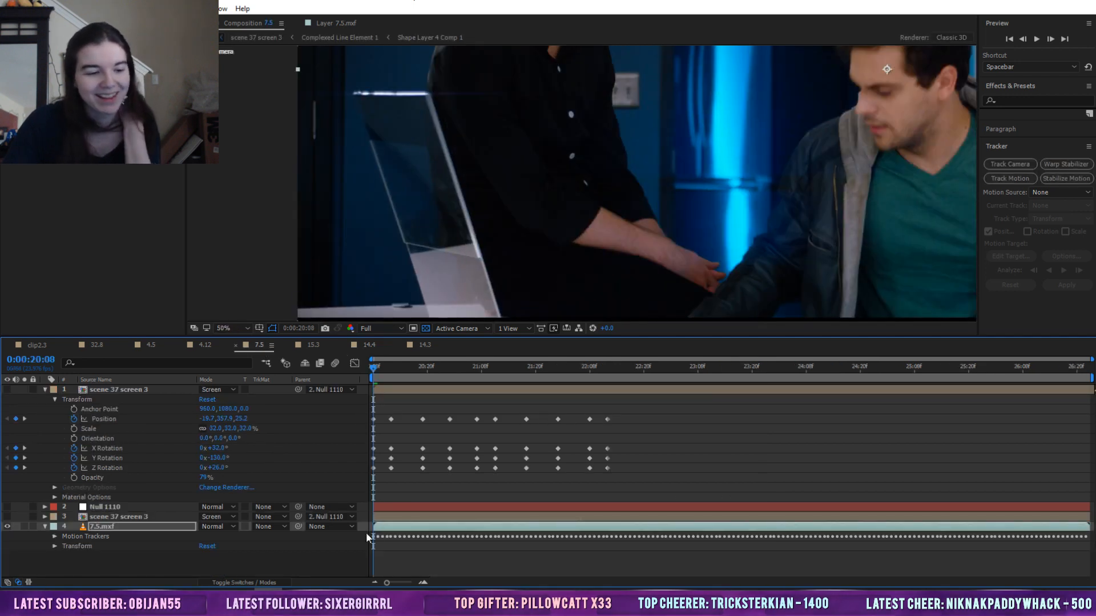
{"action": "left_click", "coordinate": [423, 524]}
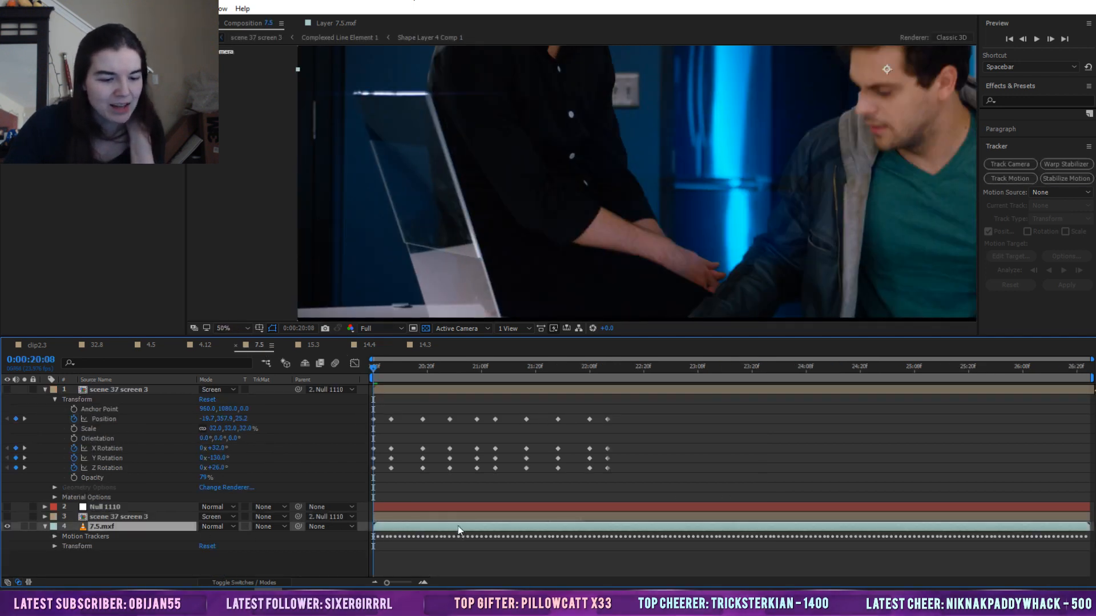
{"action": "left_click", "coordinate": [56, 536]}
{"action": "left_click", "coordinate": [90, 549]}
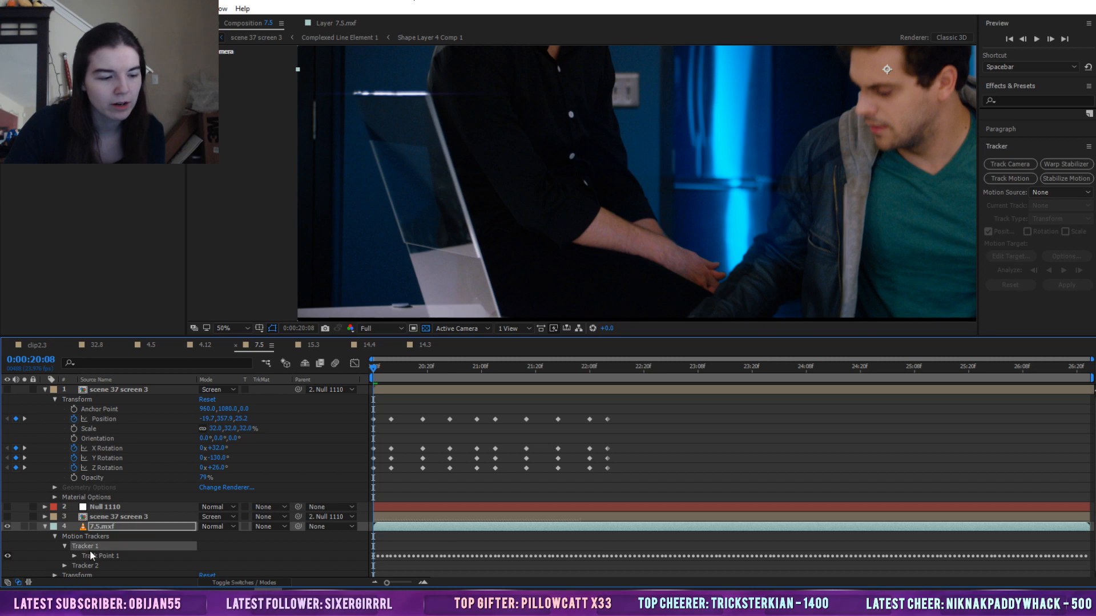
{"action": "double_click", "coordinate": [88, 546]}
{"action": "double_click", "coordinate": [90, 525]}
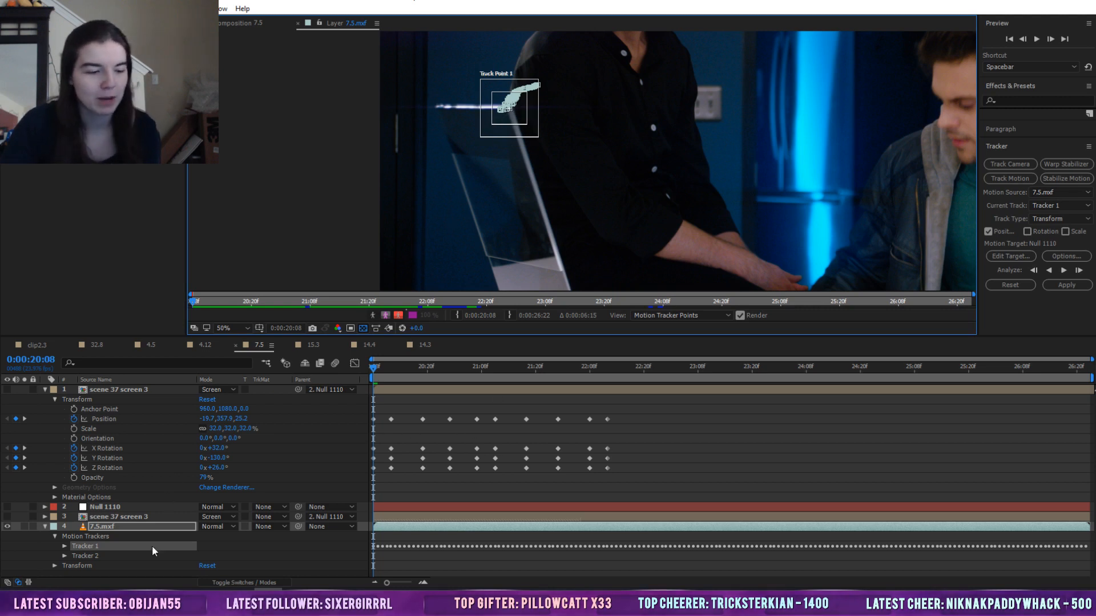
{"action": "left_click", "coordinate": [84, 556]}
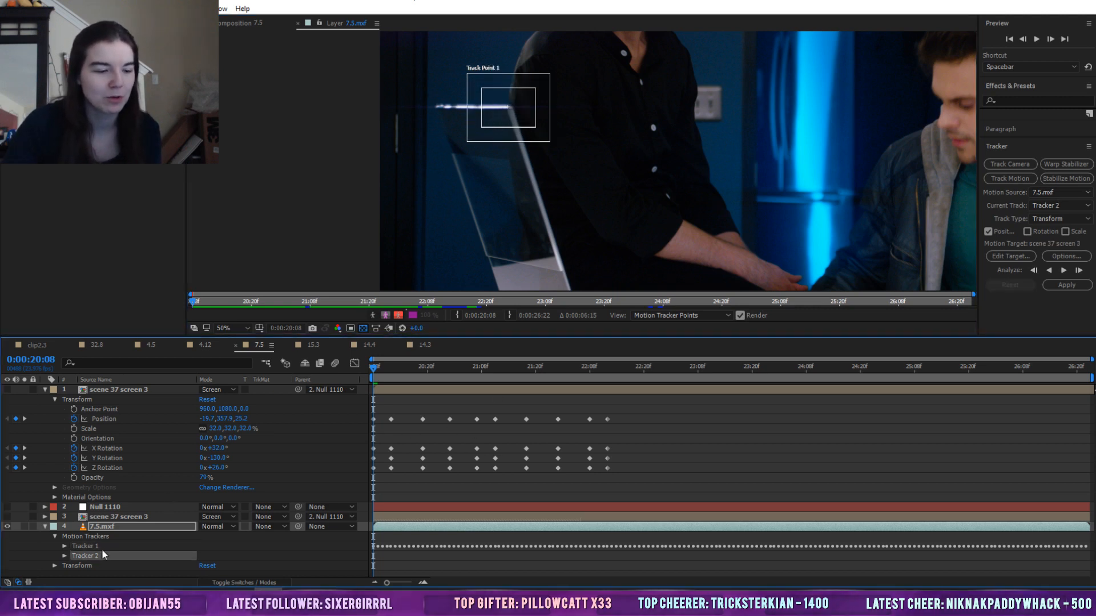
{"action": "left_click", "coordinate": [100, 548]}
{"action": "left_click", "coordinate": [101, 554]}
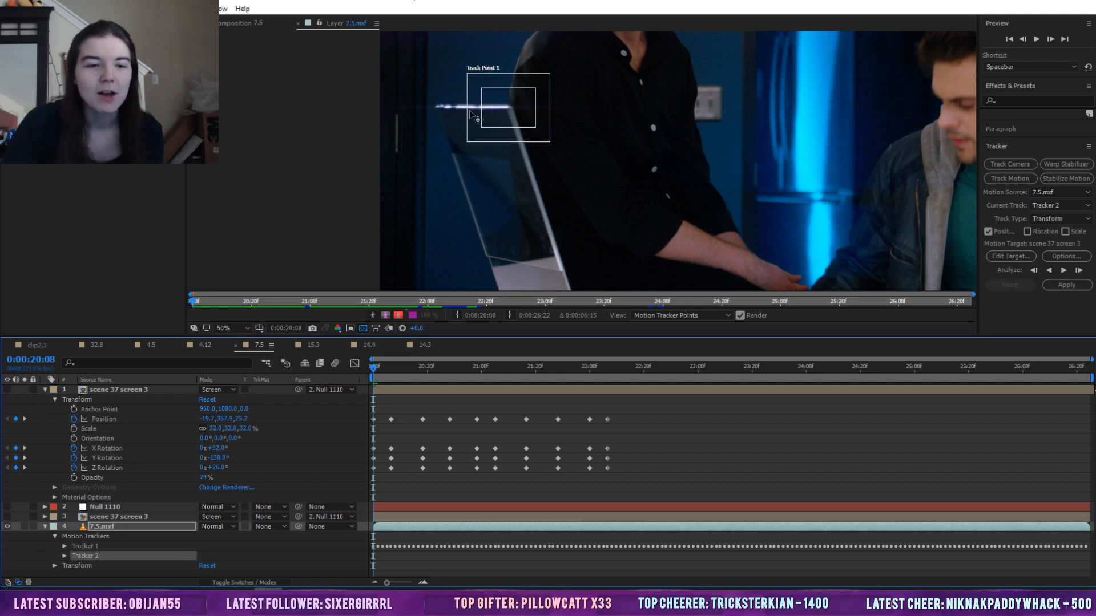
Resize the feature region of Tracker 2's Track Point 1 to a small box tightly around the laptop screen's upper corner
{"action": "left_click", "coordinate": [533, 125]}
{"action": "left_click_drag", "start_coordinate": [530, 121], "coordinate": [546, 137]}
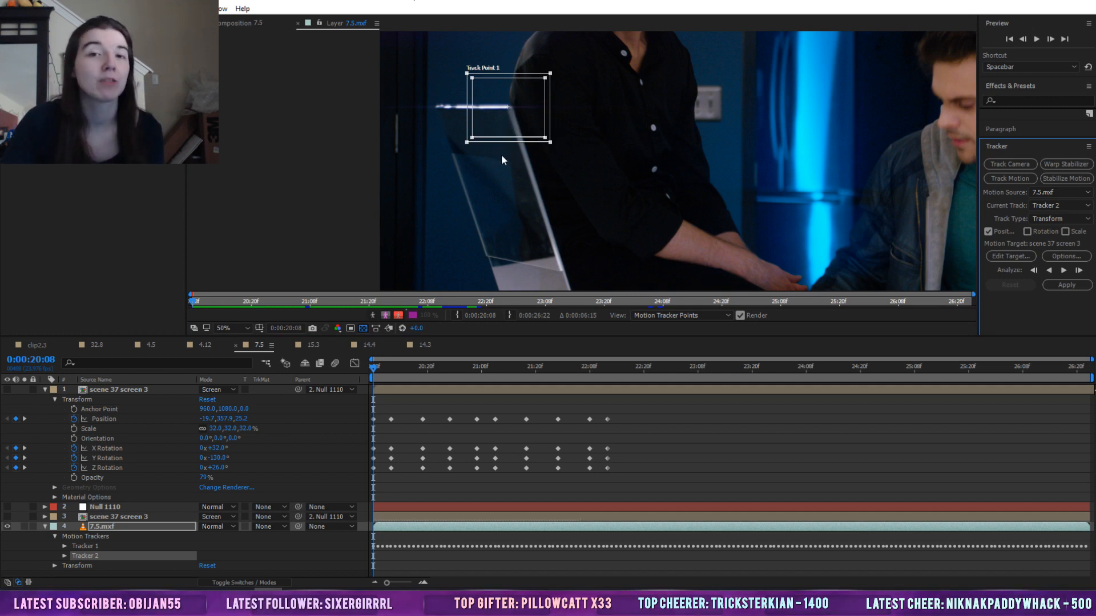
{"action": "mouse_move", "coordinate": [545, 137]}
{"action": "left_mouse_down"}
{"action": "mouse_move", "coordinate": [523, 115]}
{"action": "mouse_move", "coordinate": [529, 126]}
{"action": "left_mouse_up"}
{"action": "left_click", "coordinate": [1063, 271]}
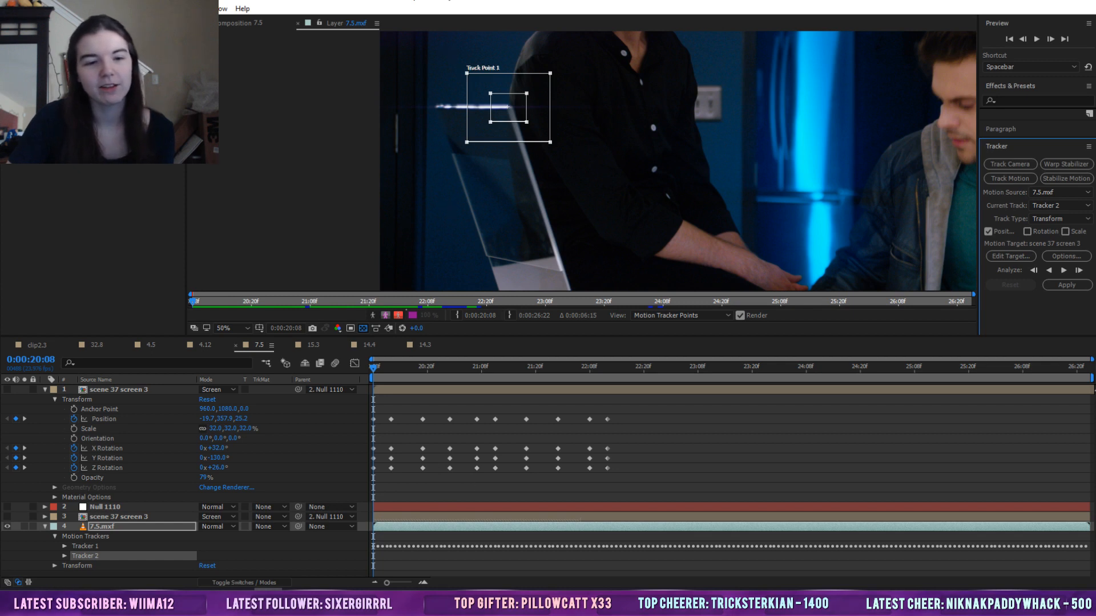
{"action": "left_click_drag", "start_coordinate": [528, 126], "coordinate": [521, 120]}
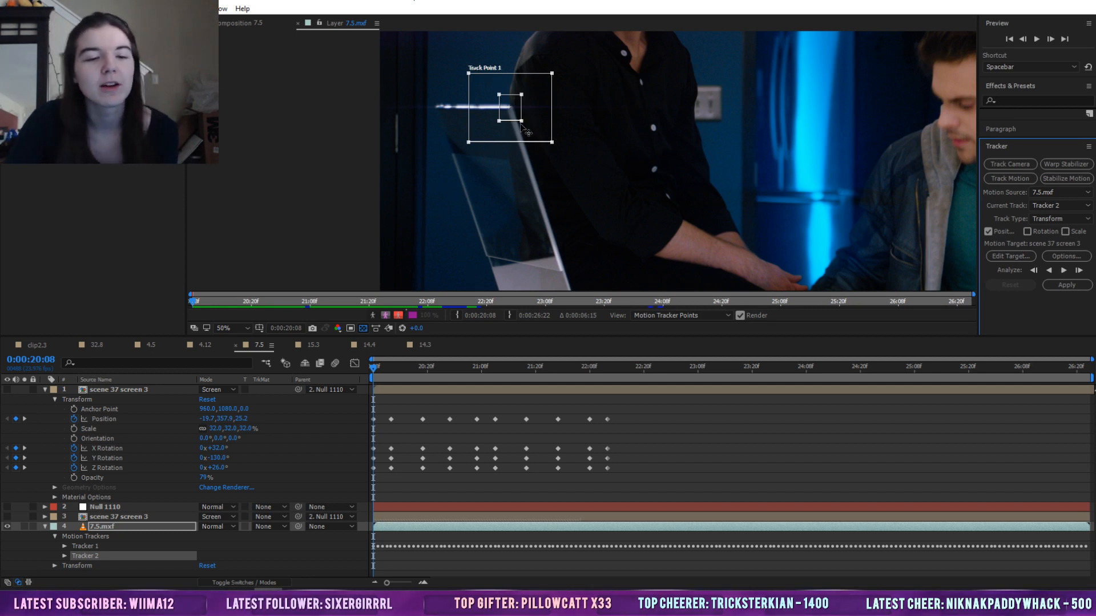
{"action": "left_click_drag", "start_coordinate": [521, 121], "coordinate": [533, 131]}
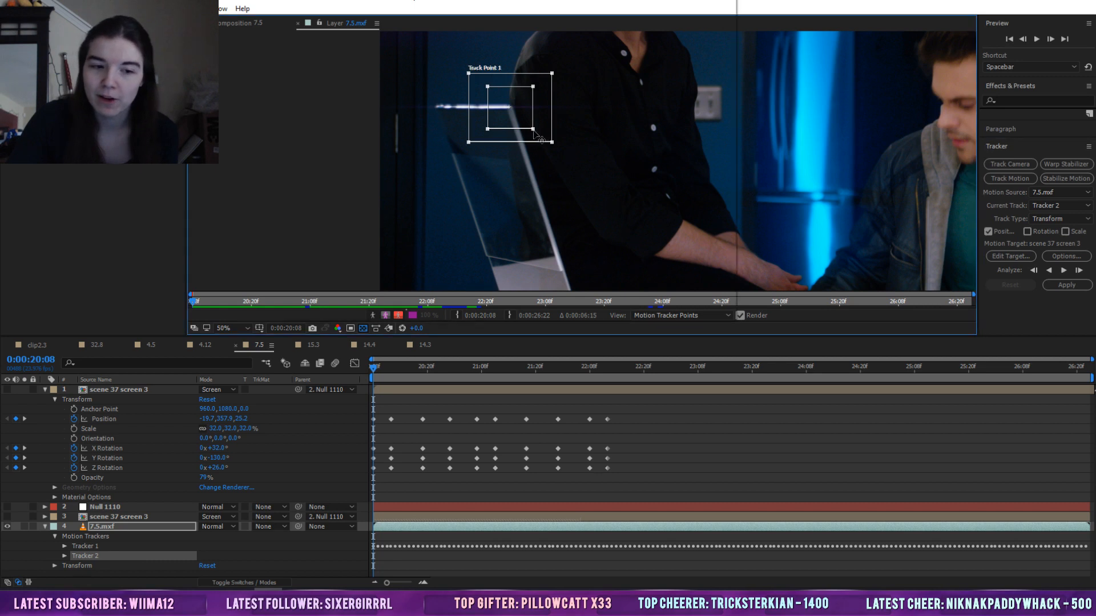
{"action": "left_click_drag", "start_coordinate": [534, 132], "coordinate": [521, 121]}
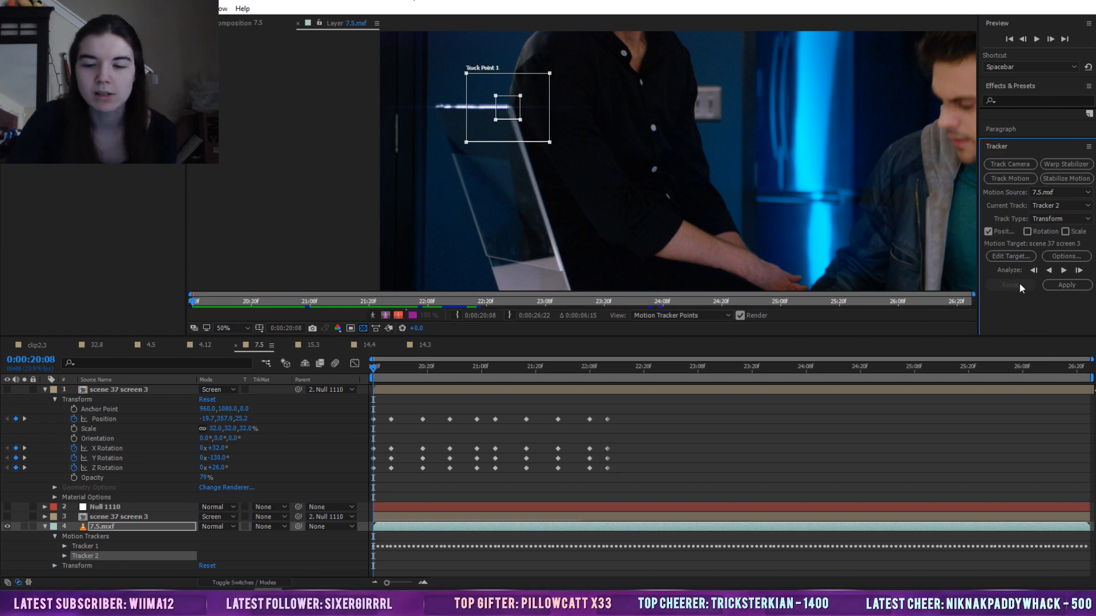
Try analyzing Tracker 2 forward from 0:00:20:08 with the small feature region, and undo the partial track
{"action": "left_click", "coordinate": [1064, 270]}
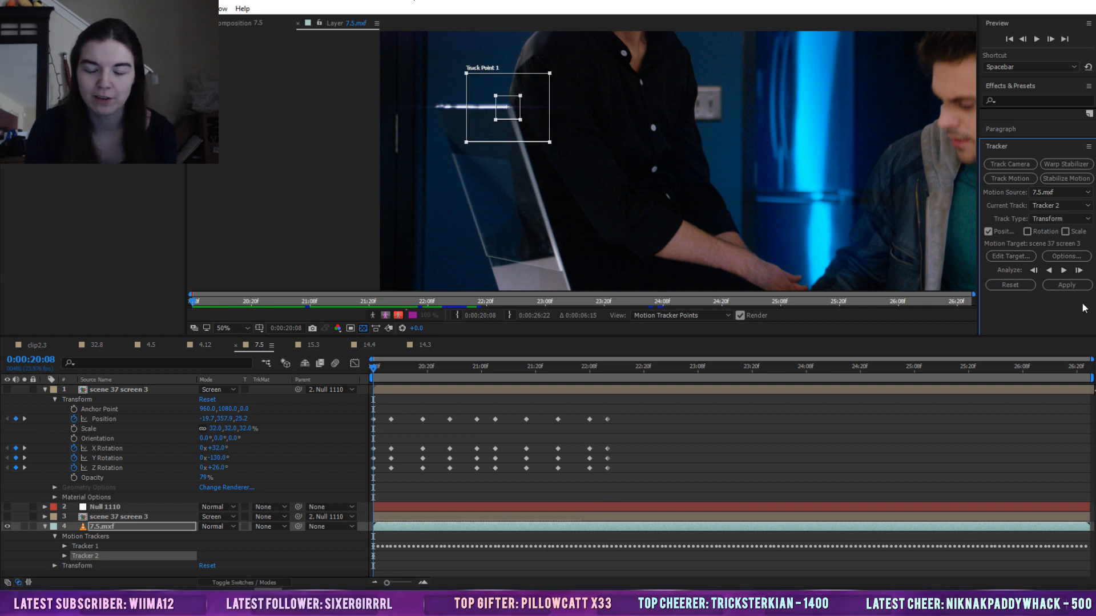
{"action": "left_click", "coordinate": [1065, 270]}
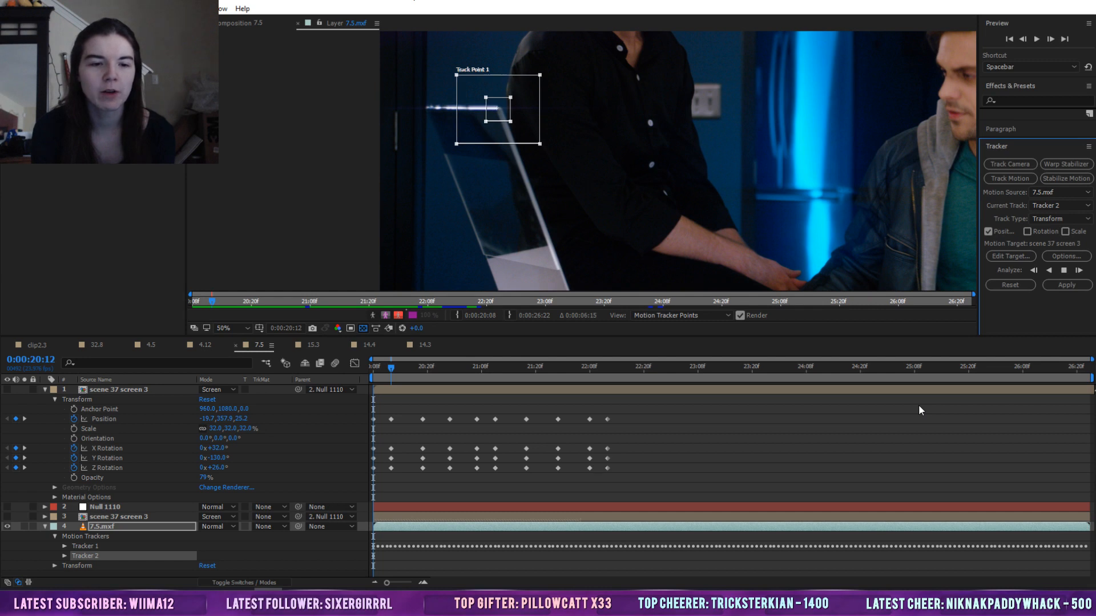
{"action": "key", "text": "Page_Down"}
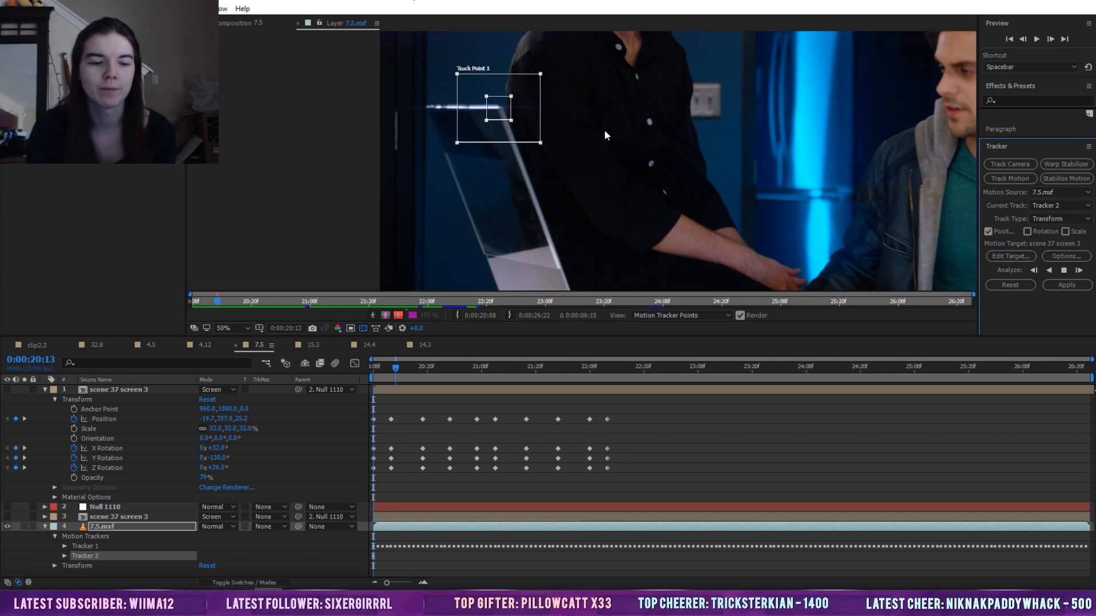
{"action": "key", "text": "Page_Down"}
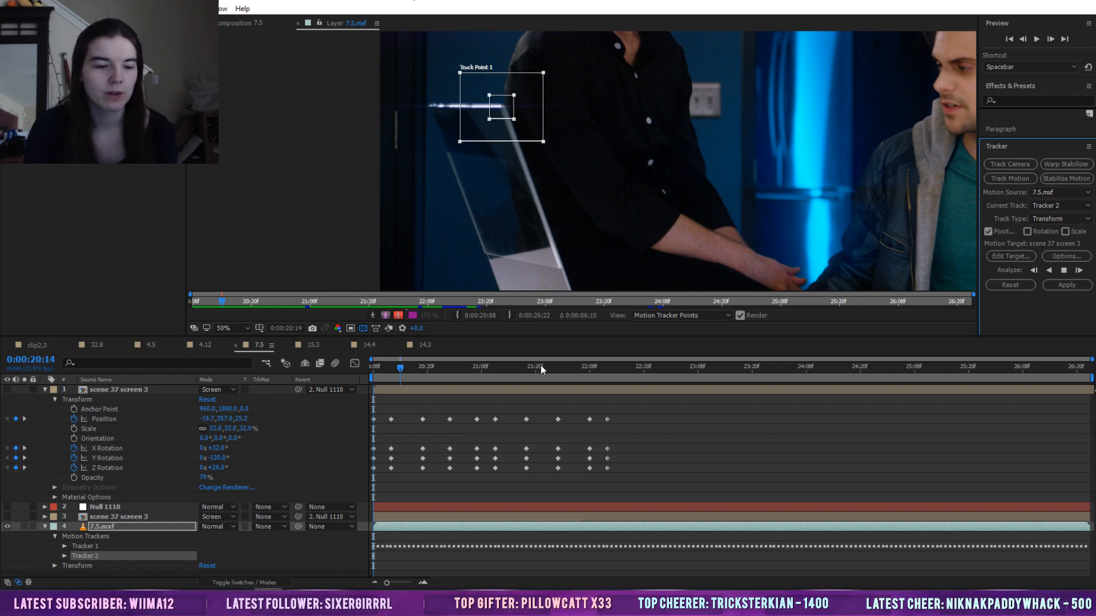
{"action": "key", "text": "Page_Down"}
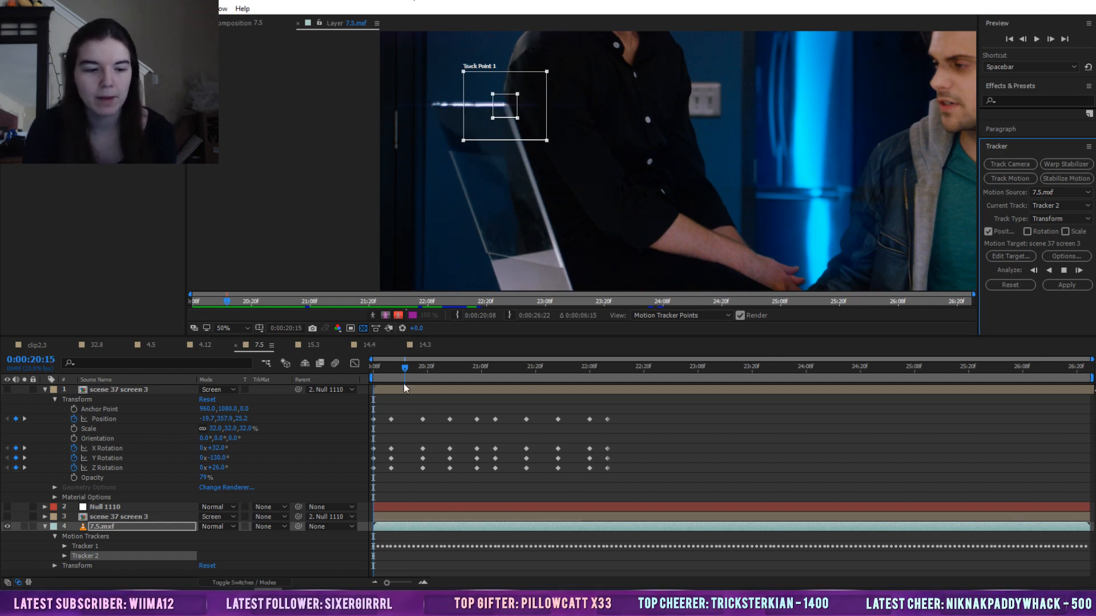
{"action": "key", "text": "Page_Down"}
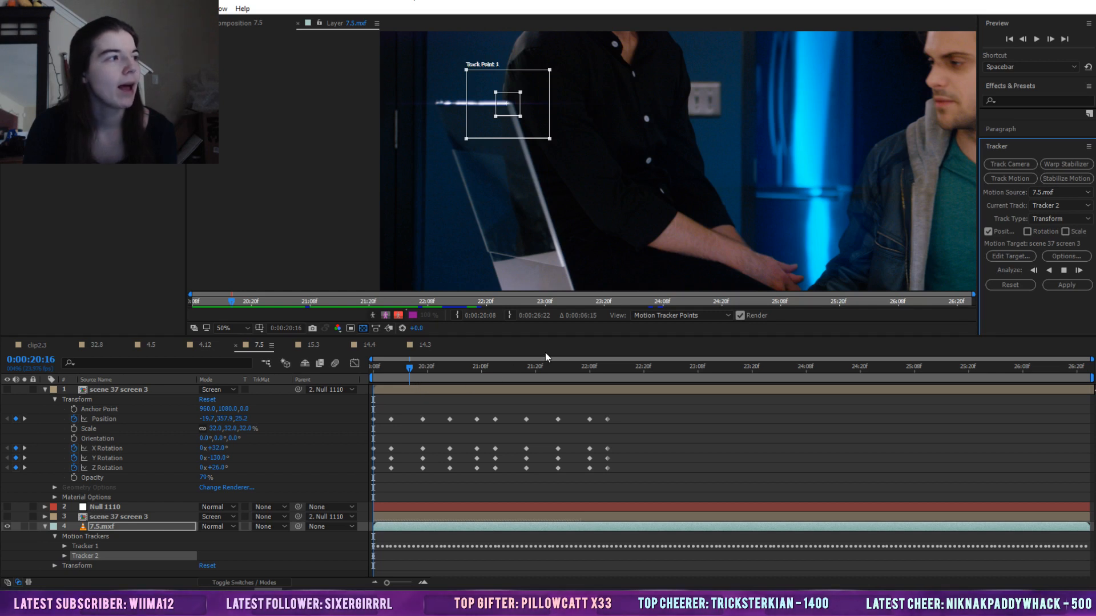
{"action": "key", "text": "Page_Down"}
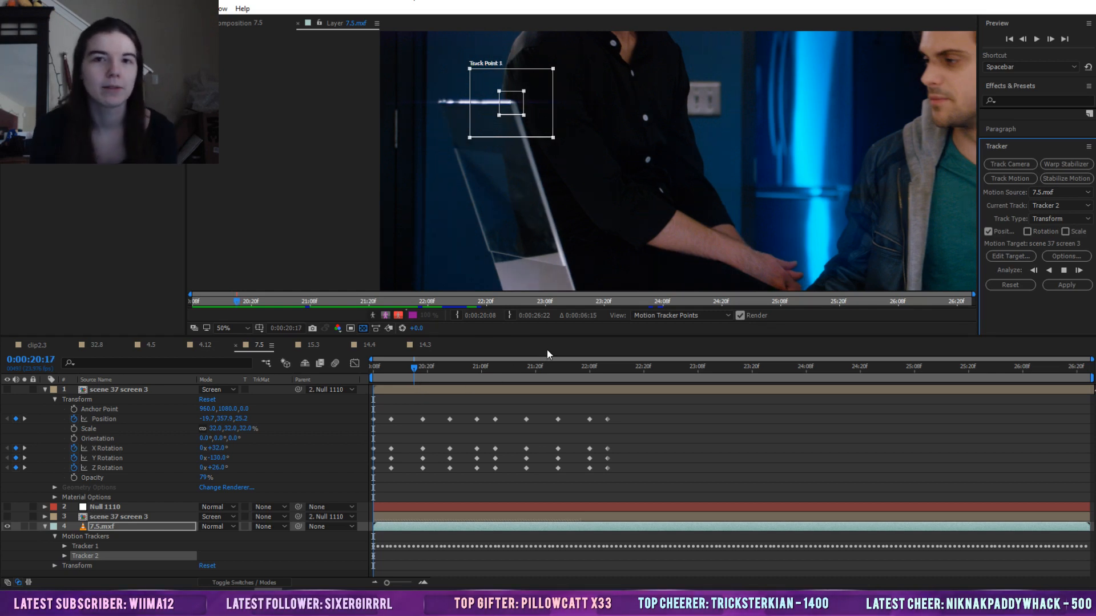
{"action": "key", "text": "Page_Down"}
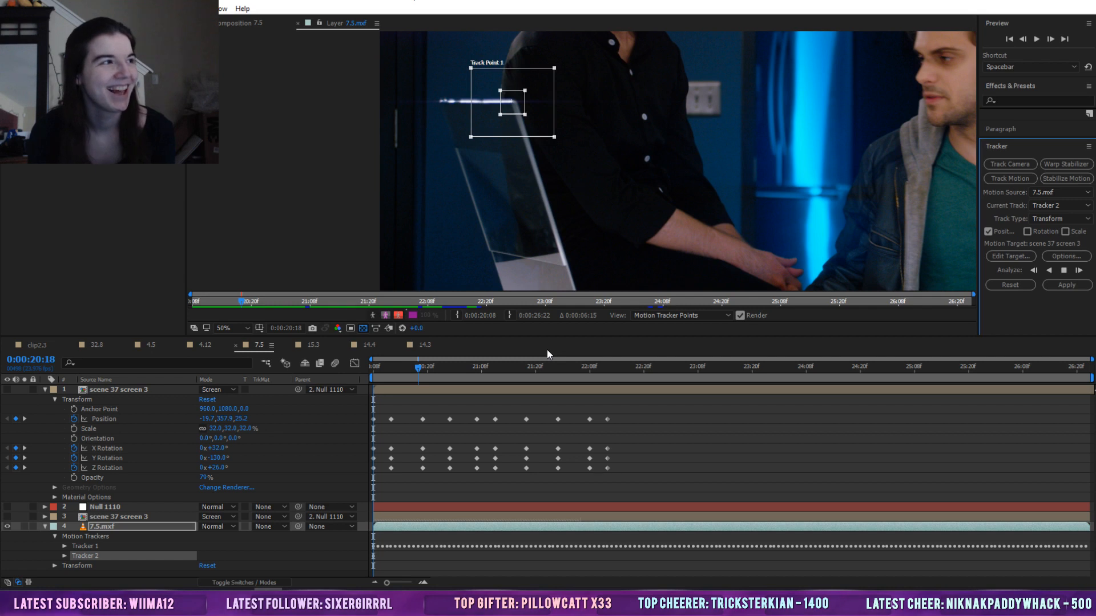
{"action": "key", "text": "Page_Down"}
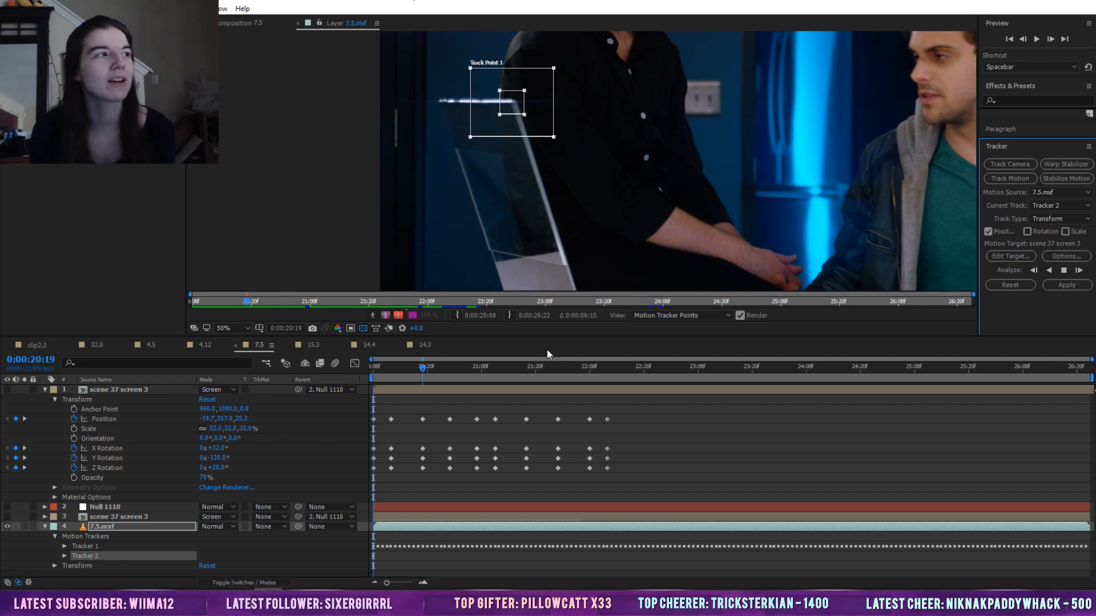
{"action": "key", "text": "Page_Down"}
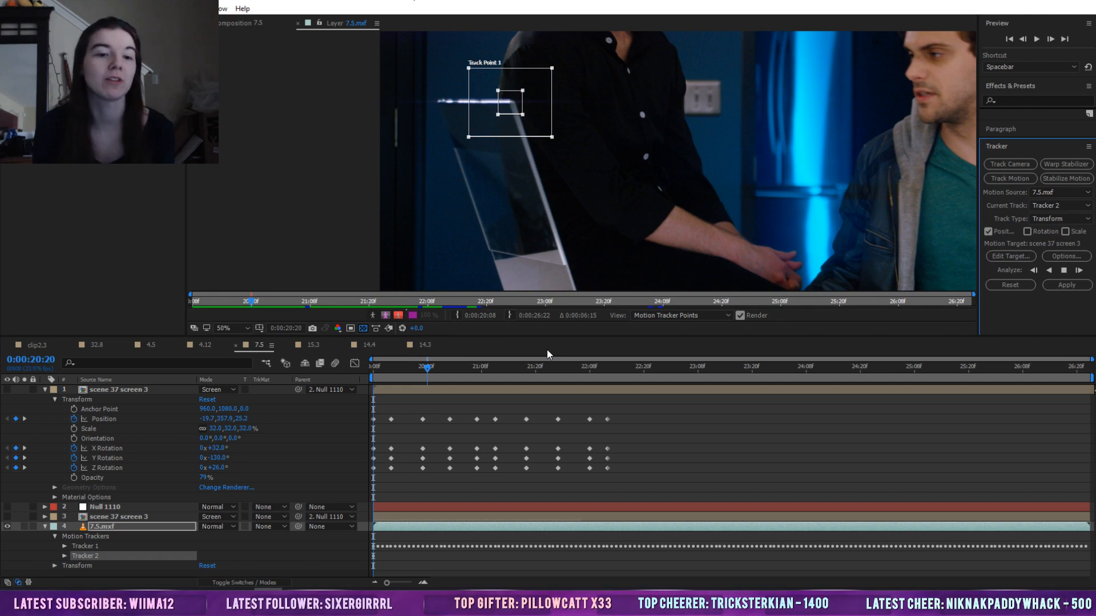
{"action": "key", "text": "Page_Down"}
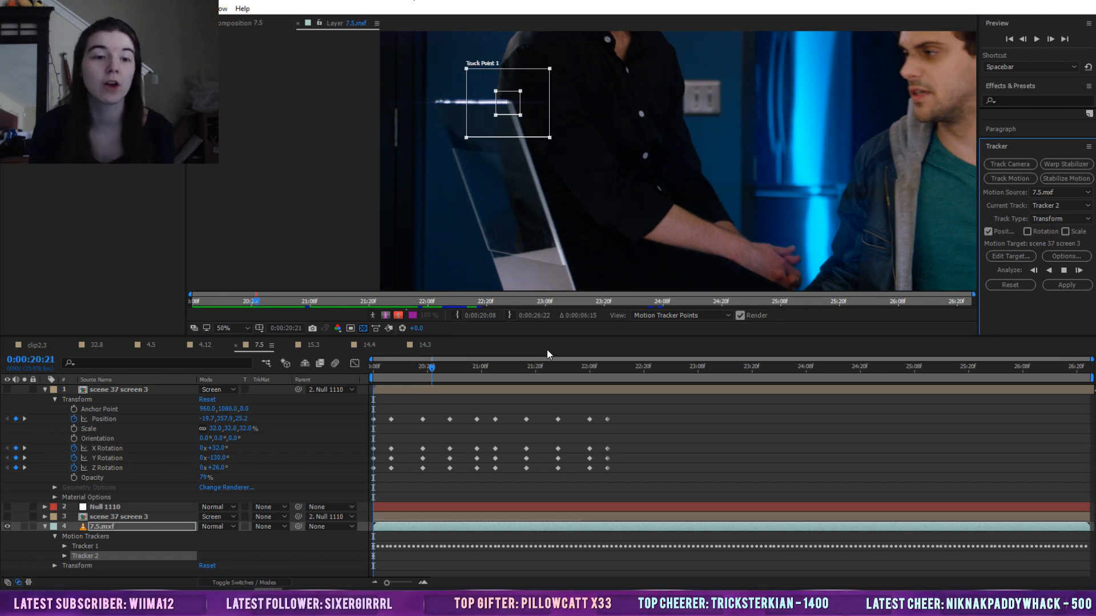
{"action": "key", "text": "Page_Down"}
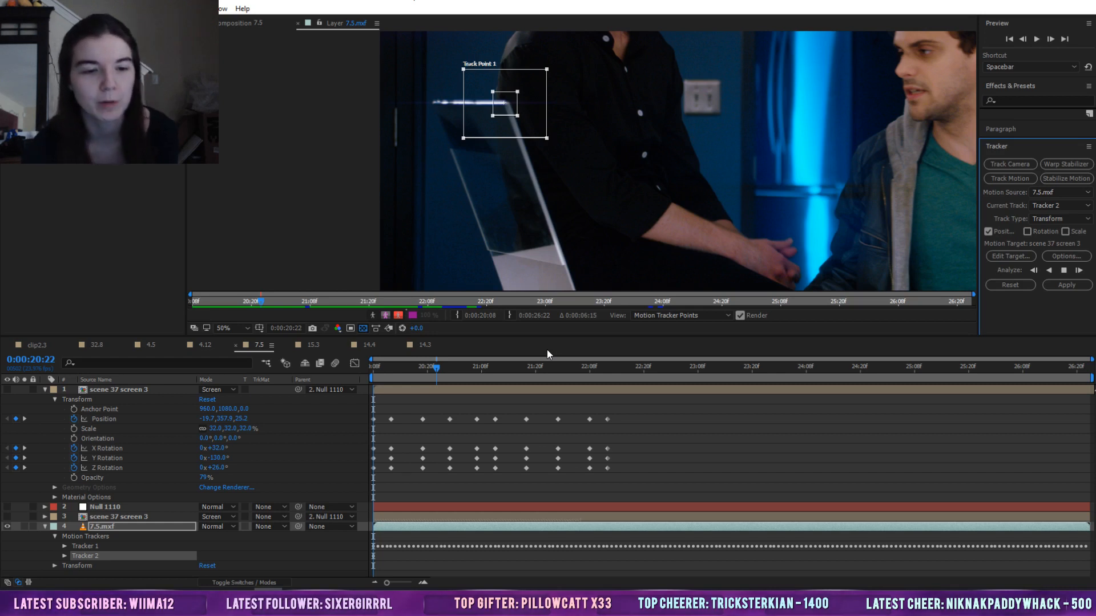
{"action": "key", "text": "Page_Down"}
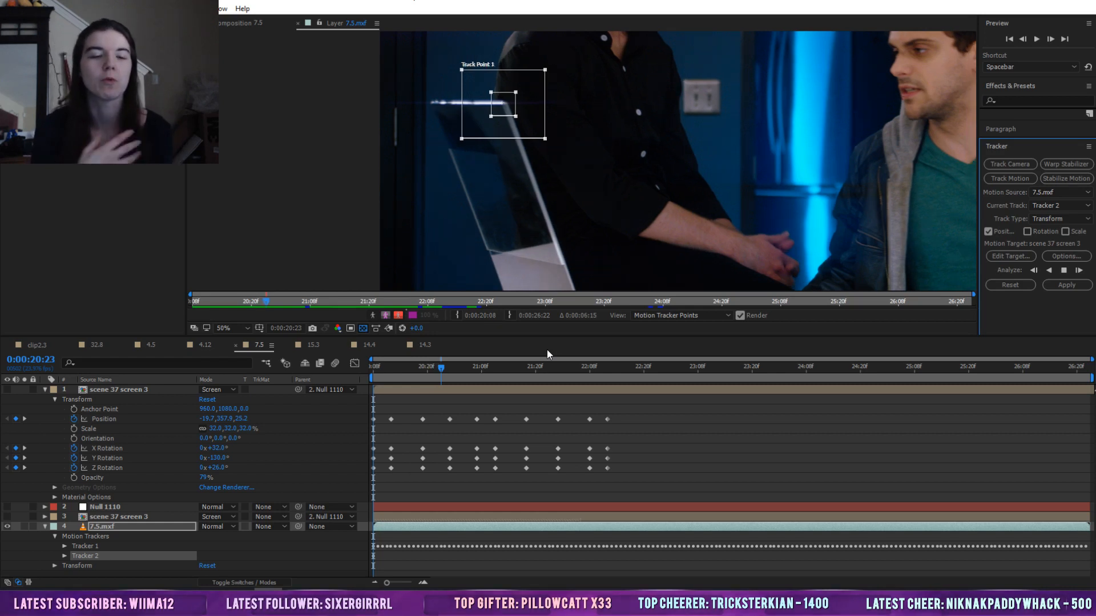
{"action": "key", "text": "Page_Down"}
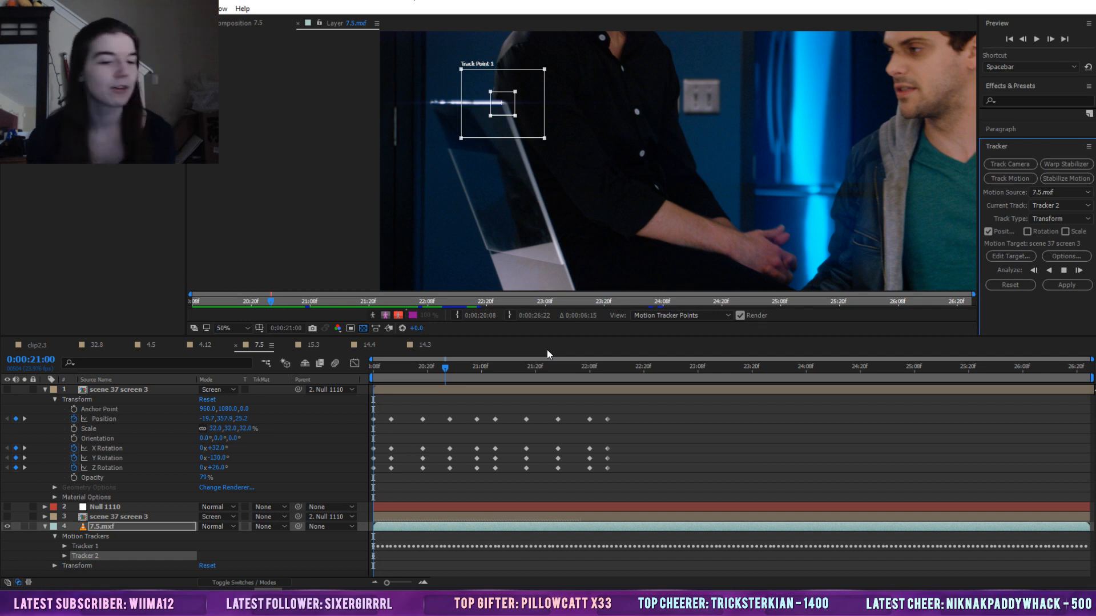
{"action": "key", "text": "Page_Down"}
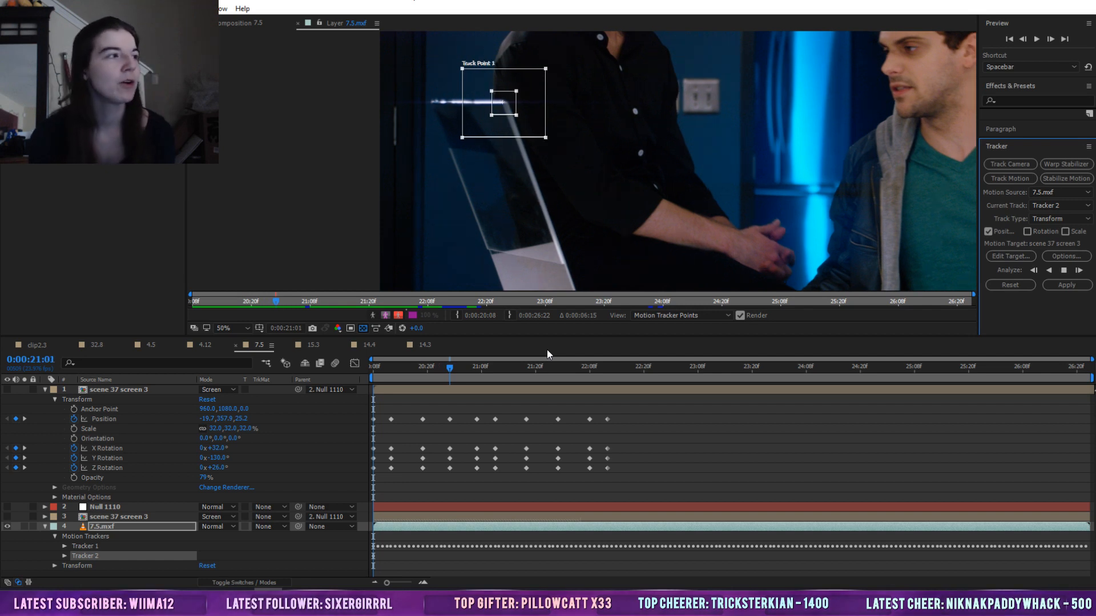
{"action": "key", "text": "Page_Down"}
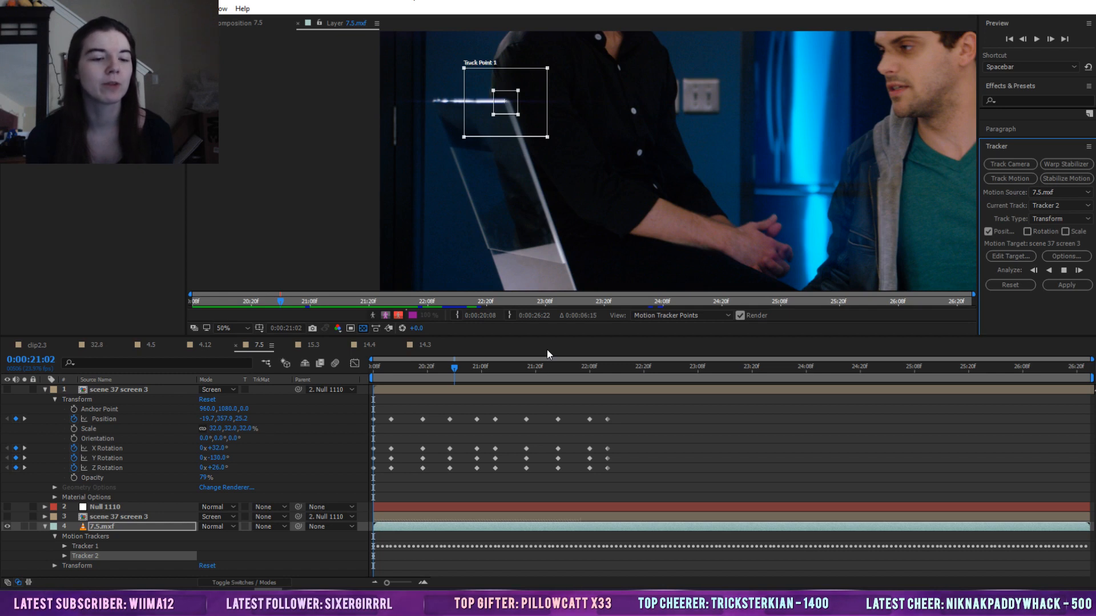
{"action": "key", "text": "Page_Down"}
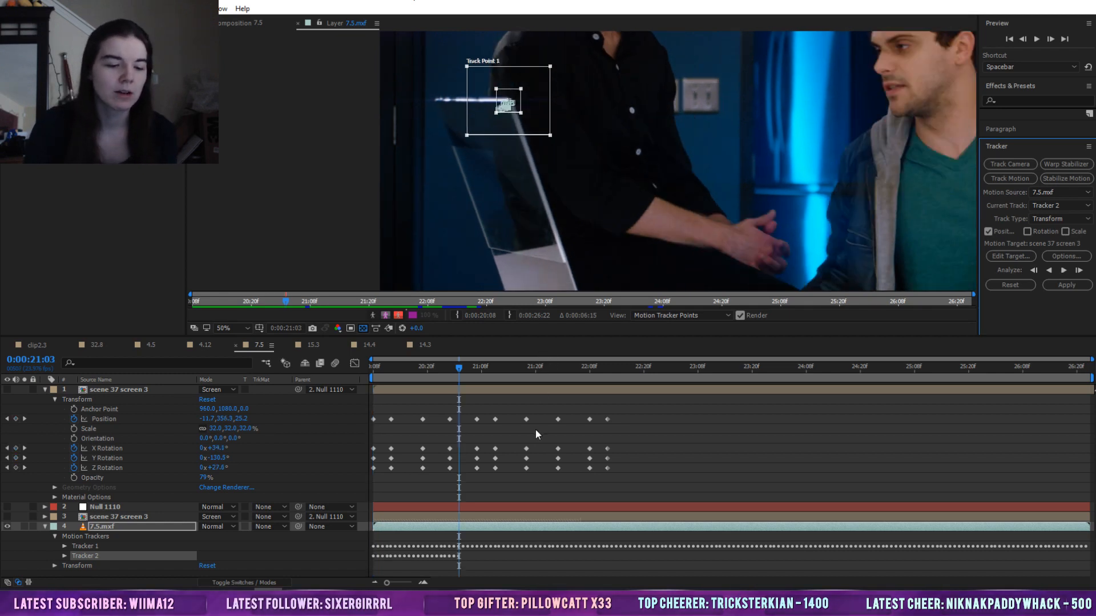
{"action": "key", "text": "ctrl+z"}
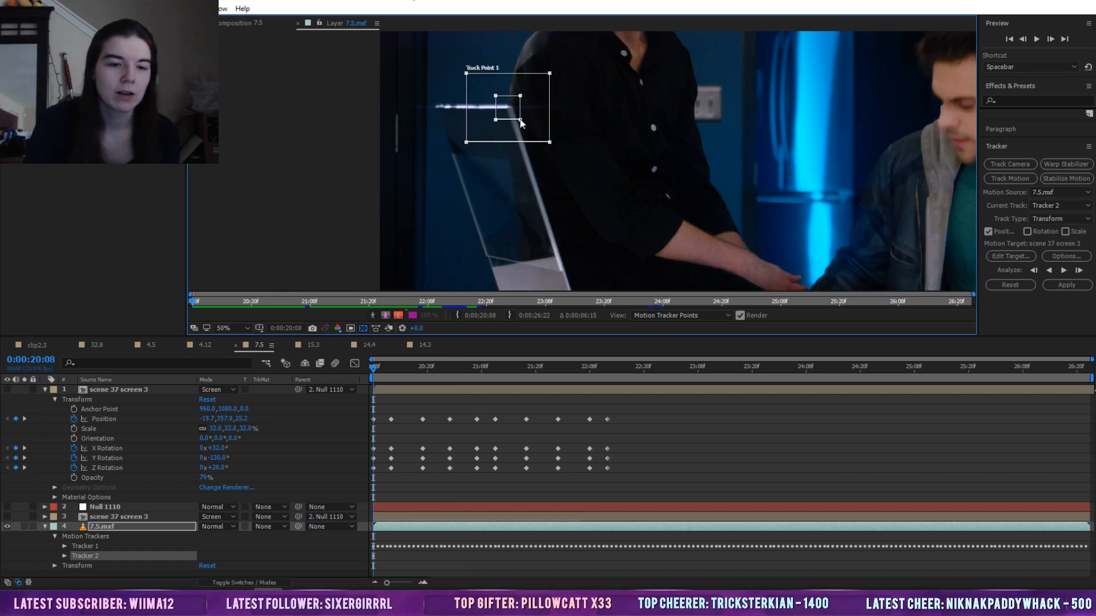
Enlarge Track Point 1's feature region to nearly fill its search region, try analyzing forward from 0:00:20:08, and undo the track
{"action": "left_click_drag", "start_coordinate": [519, 117], "coordinate": [546, 136]}
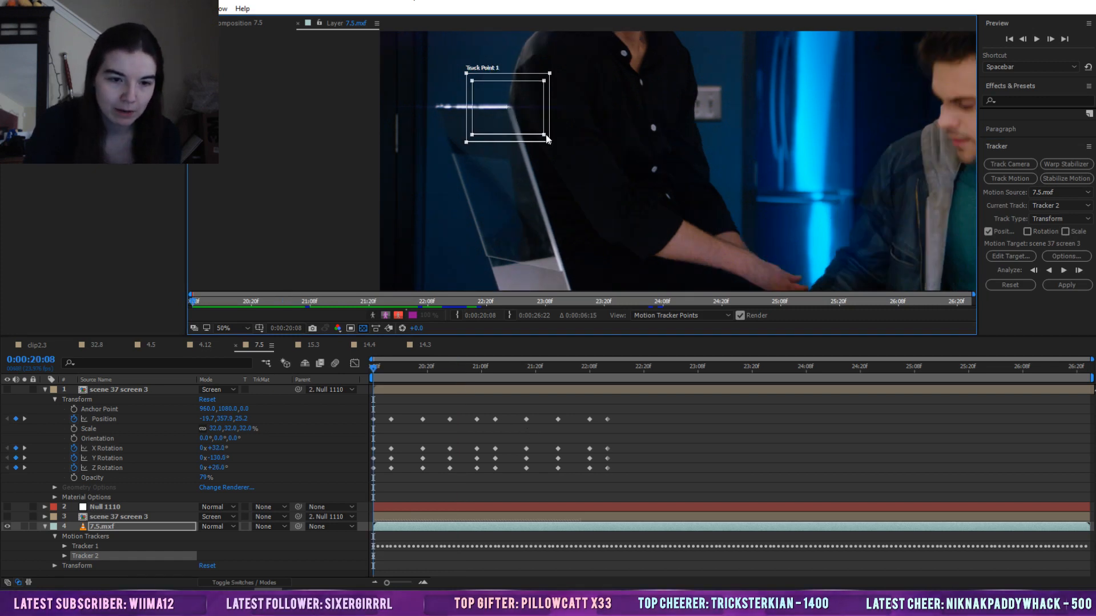
{"action": "left_click", "coordinate": [1060, 272]}
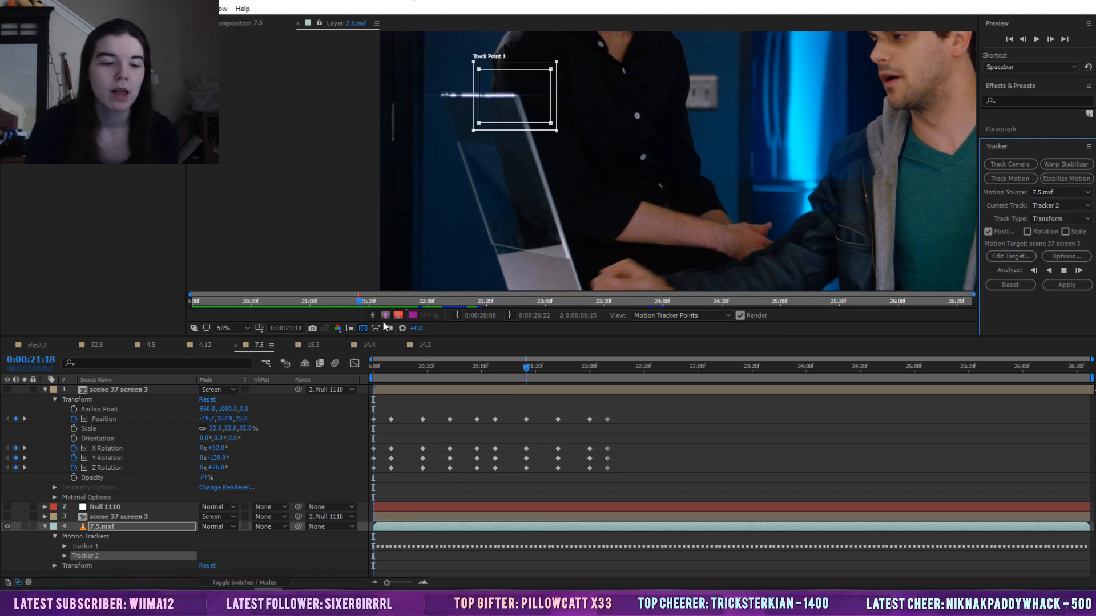
{"action": "left_click", "coordinate": [241, 330]}
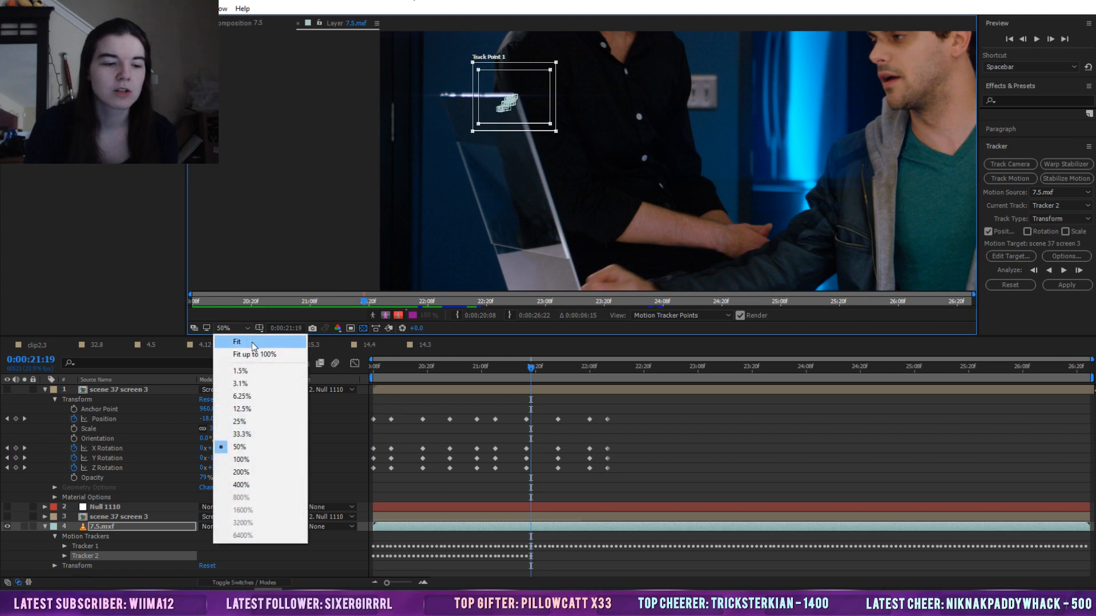
{"action": "left_click", "coordinate": [252, 342]}
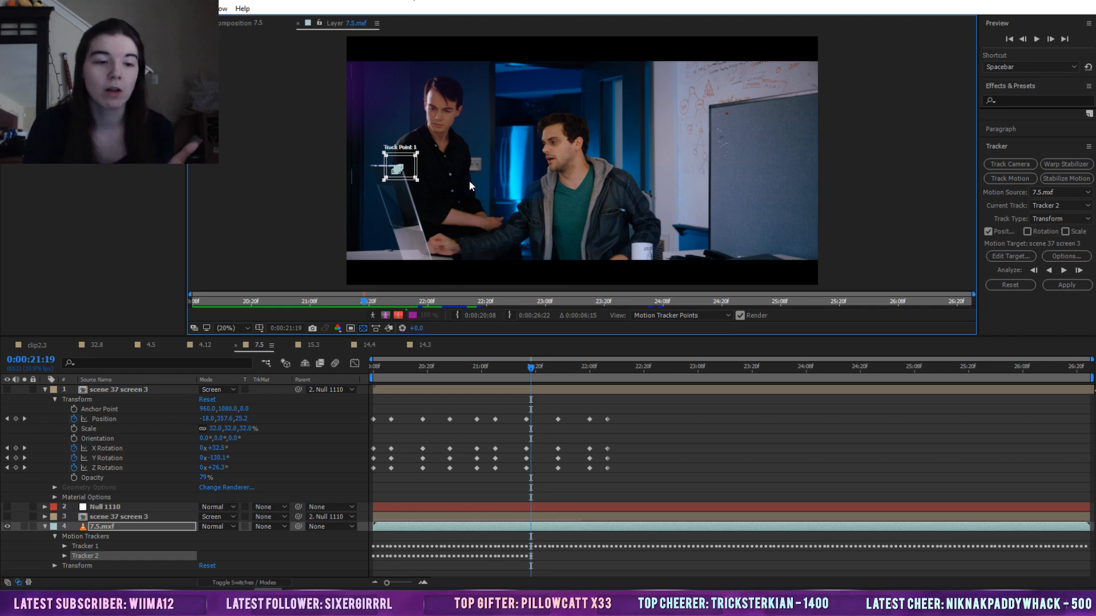
{"action": "key", "text": "ctrl+z"}
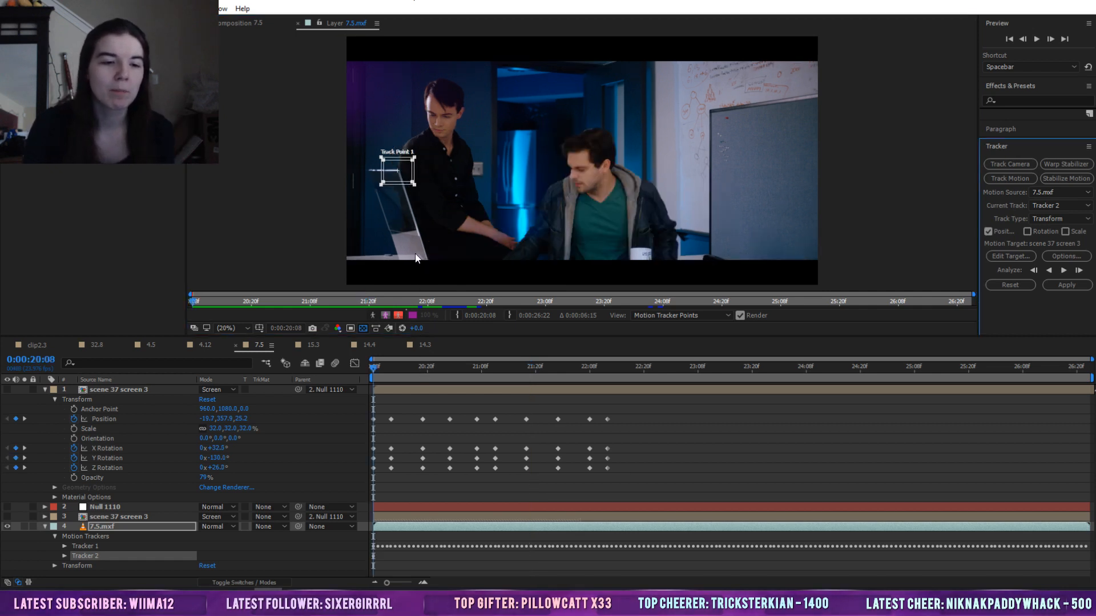
Shrink Track Point 1's feature and search regions to small boxes tightly around the laptop screen's upper corner at 0:00:20:08
{"action": "left_click", "coordinate": [228, 329]}
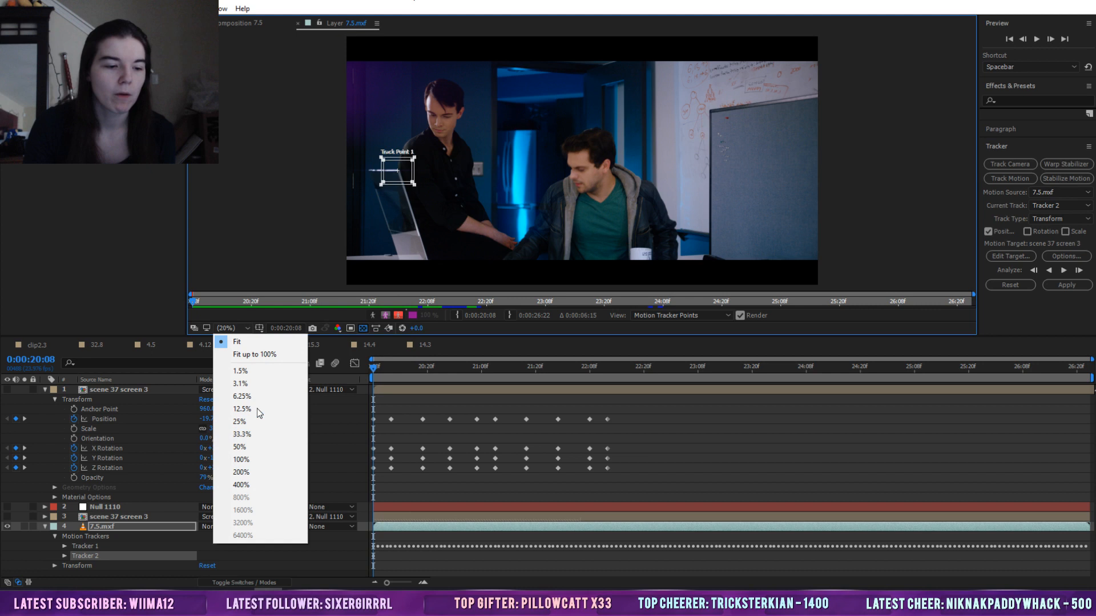
{"action": "left_click", "coordinate": [256, 342]}
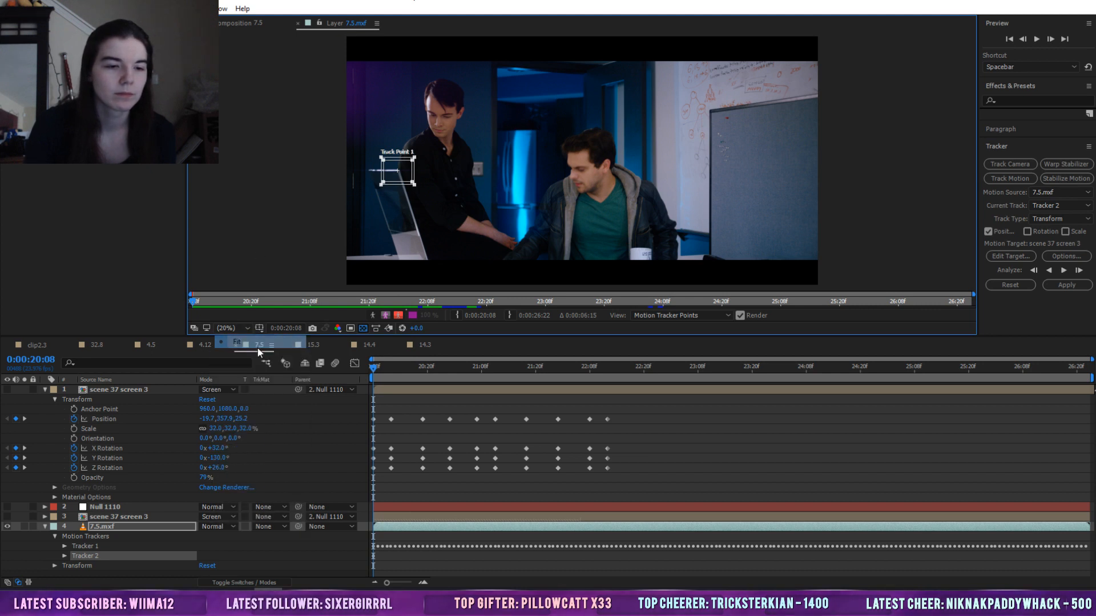
{"action": "left_click", "coordinate": [226, 327]}
{"action": "left_click", "coordinate": [230, 355]}
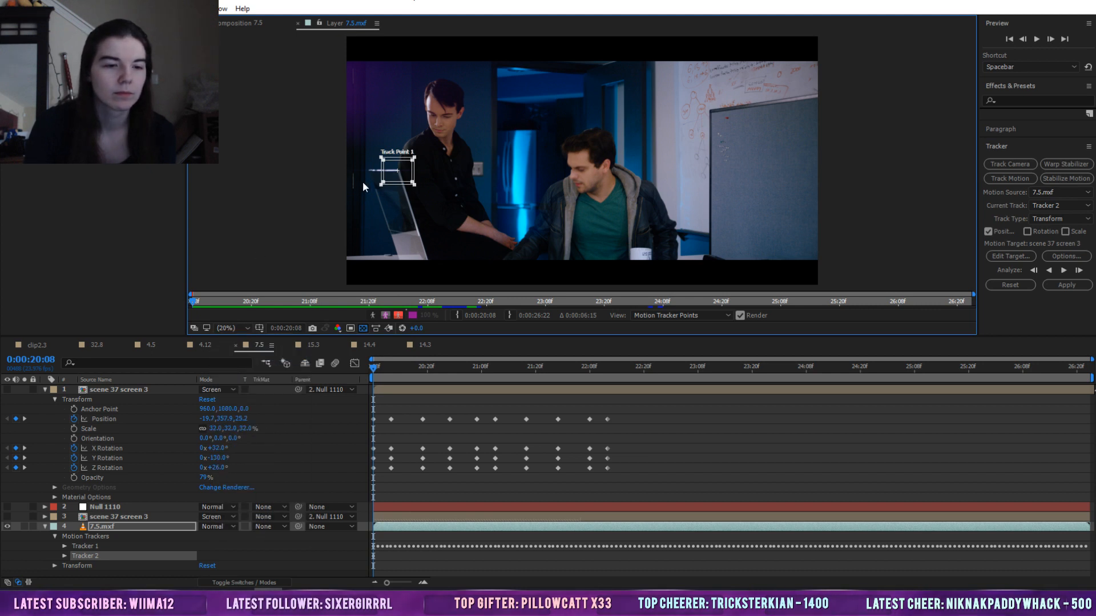
{"action": "left_click", "coordinate": [242, 327]}
{"action": "left_click", "coordinate": [240, 343]}
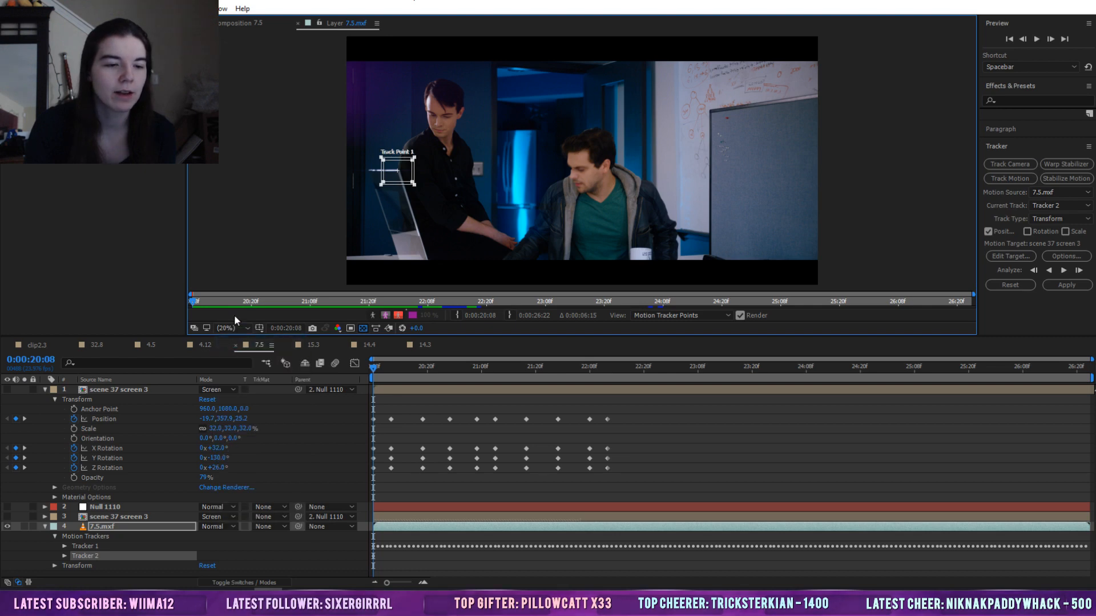
{"action": "left_click", "coordinate": [247, 328]}
{"action": "left_click", "coordinate": [259, 460]}
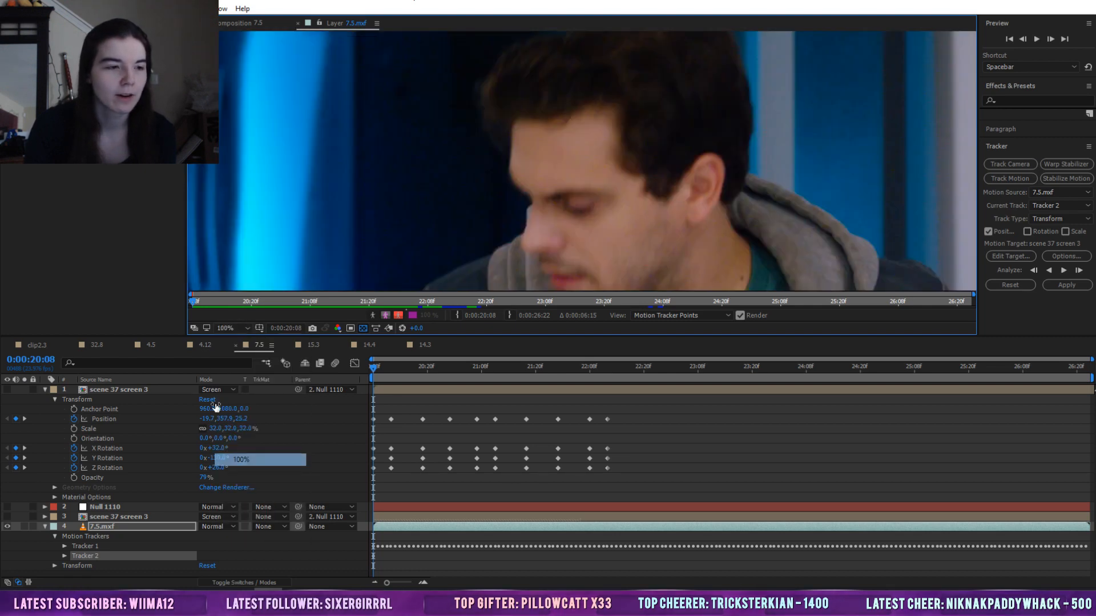
{"action": "left_click_drag", "start_coordinate": [344, 189], "coordinate": [803, 148]}
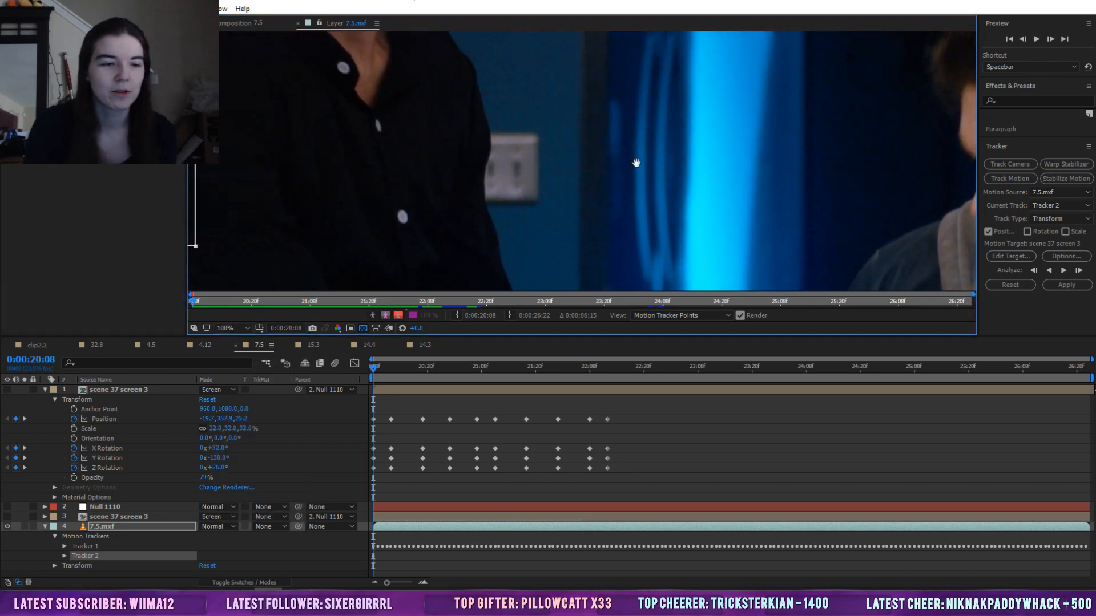
{"action": "left_click_drag", "start_coordinate": [230, 161], "coordinate": [679, 157]}
{"action": "left_click", "coordinate": [17, 29]}
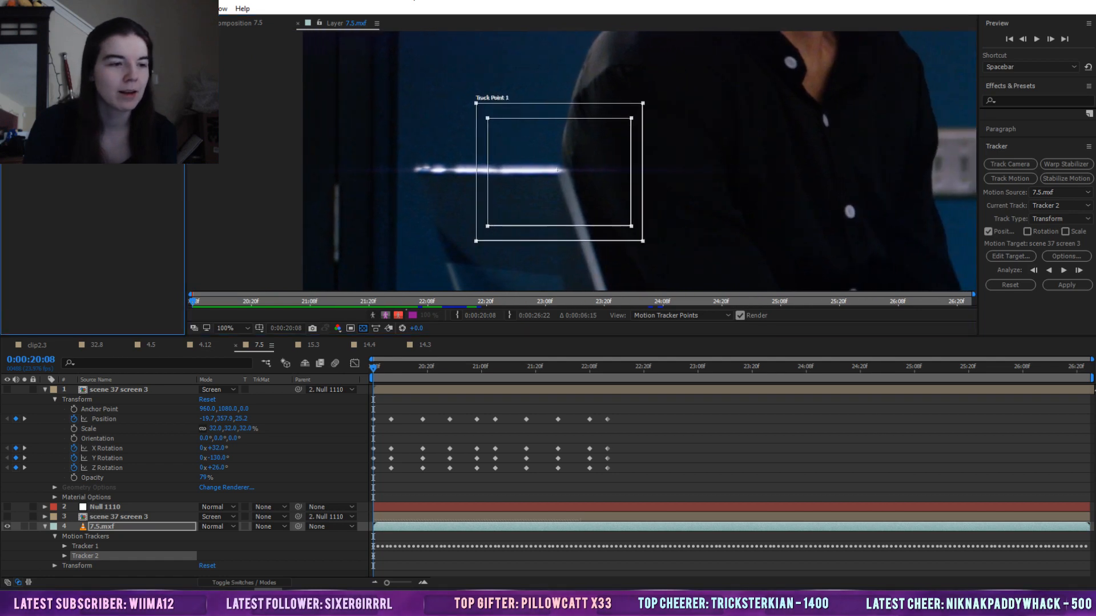
{"action": "left_click_drag", "start_coordinate": [629, 228], "coordinate": [585, 197]}
{"action": "mouse_move", "coordinate": [643, 242]}
{"action": "left_mouse_down"}
{"action": "mouse_move", "coordinate": [578, 189]}
{"action": "mouse_move", "coordinate": [586, 197]}
{"action": "left_mouse_up"}
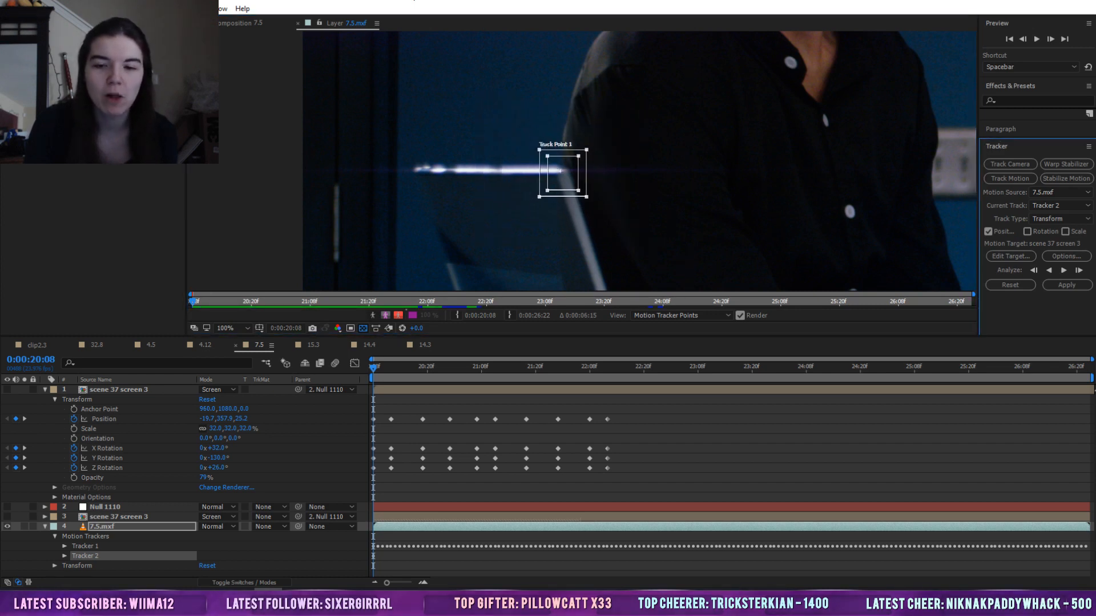
Analyze Tracker 2 forward from 0:00:20:08 to 0:00:26:22, resuming the analysis at 0:00:22:19, and return to the first frame
{"action": "left_click", "coordinate": [1062, 270]}
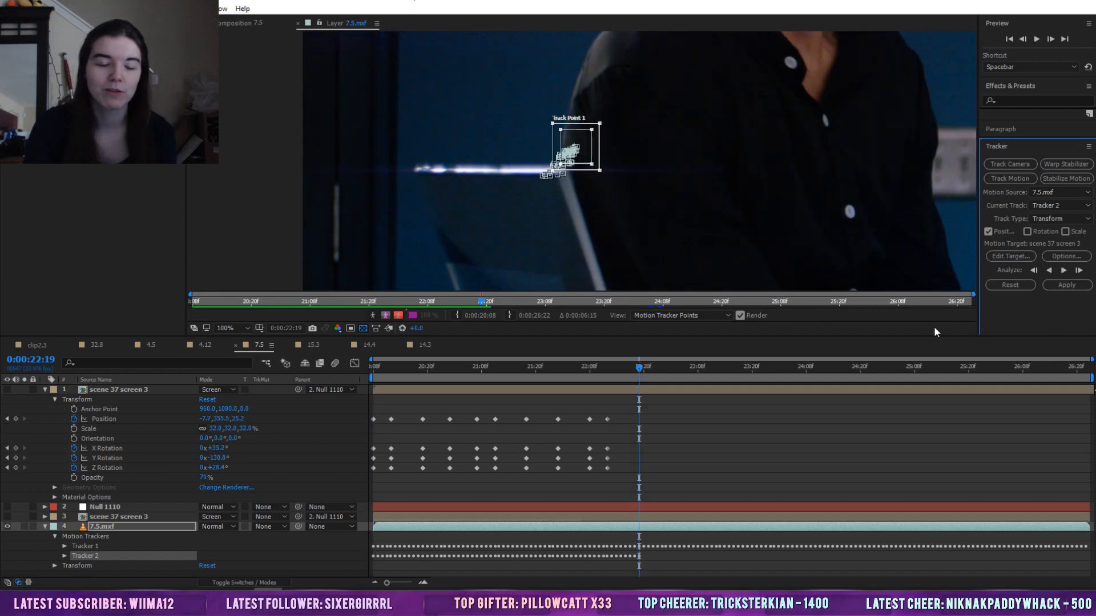
{"action": "mouse_move", "coordinate": [639, 368]}
{"action": "left_mouse_down"}
{"action": "mouse_move", "coordinate": [612, 375]}
{"action": "mouse_move", "coordinate": [644, 373]}
{"action": "left_mouse_up"}
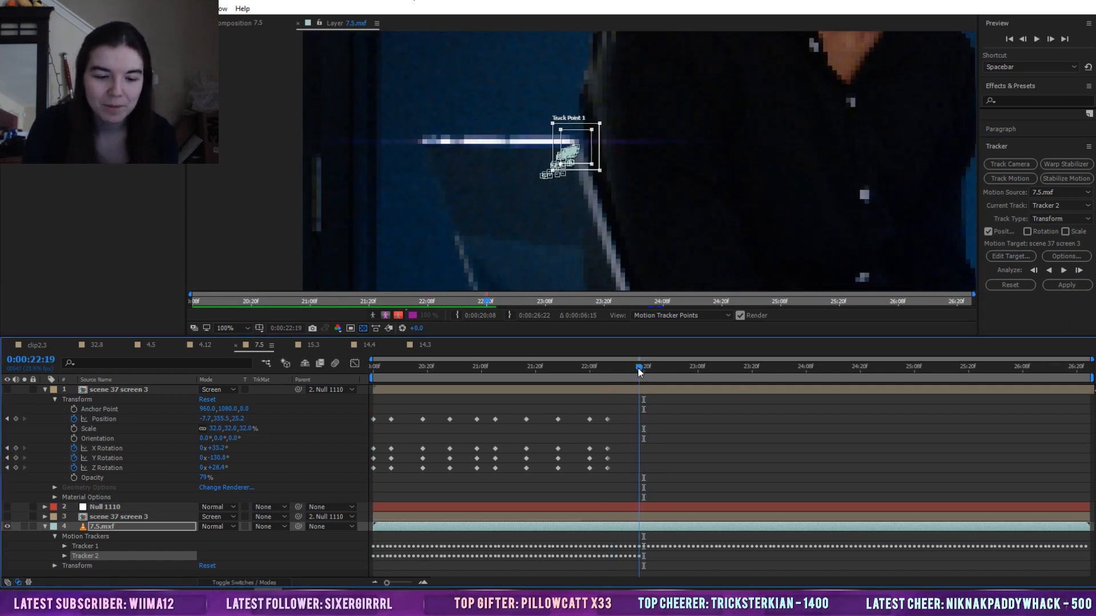
{"action": "left_click", "coordinate": [1063, 270]}
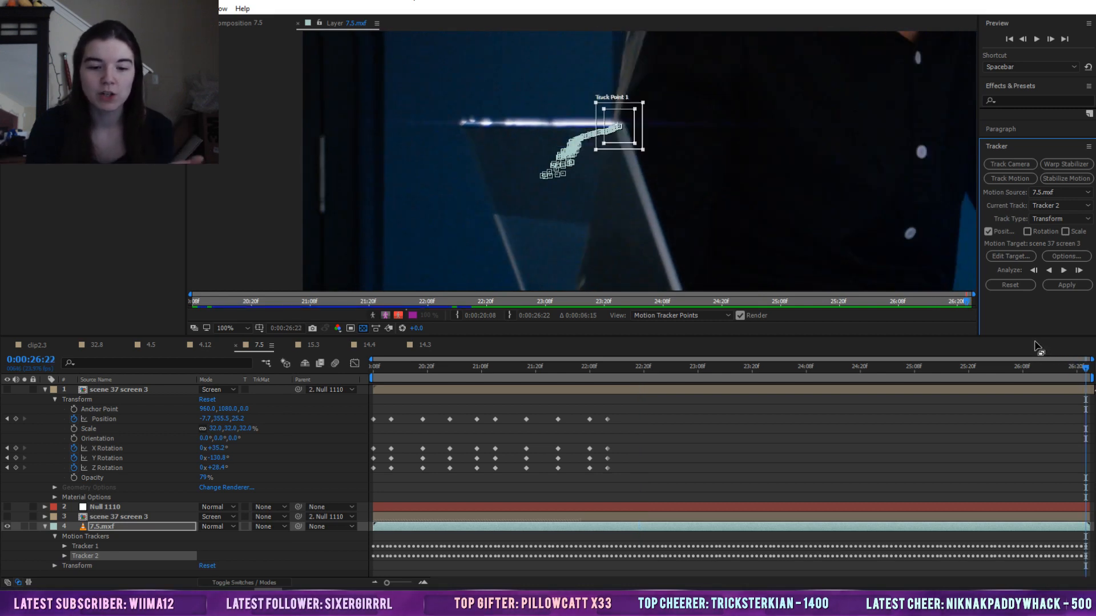
{"action": "left_click_drag", "start_coordinate": [1012, 371], "coordinate": [120, 371]}
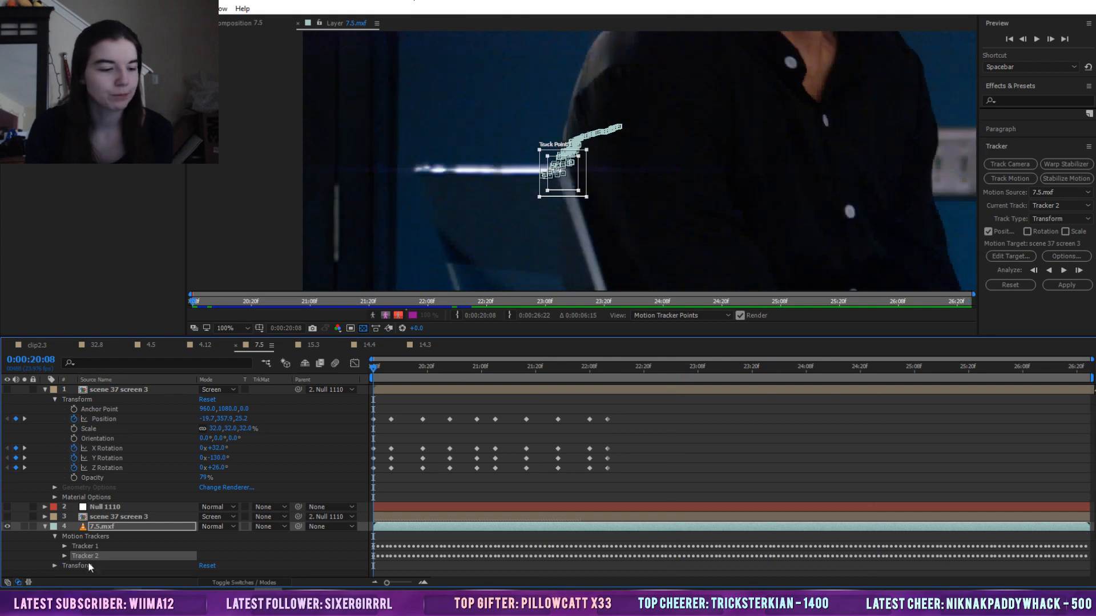
Delete Tracker 2 from the 7.5.mxf layer and return to the view of composition 7.5
{"action": "mouse_move", "coordinate": [255, 606]}
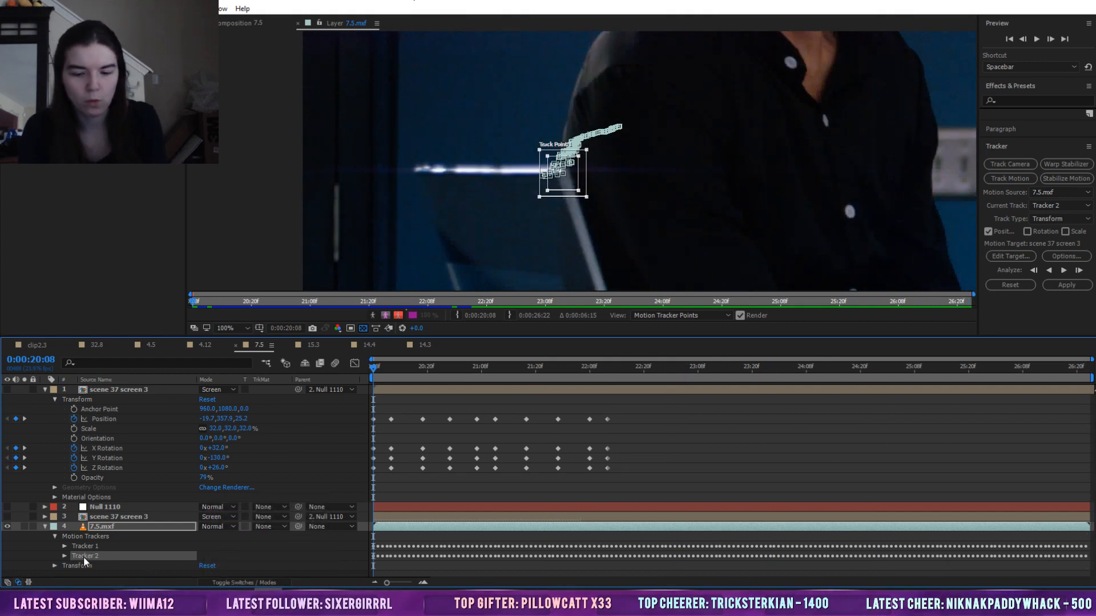
{"action": "key", "text": "Delete"}
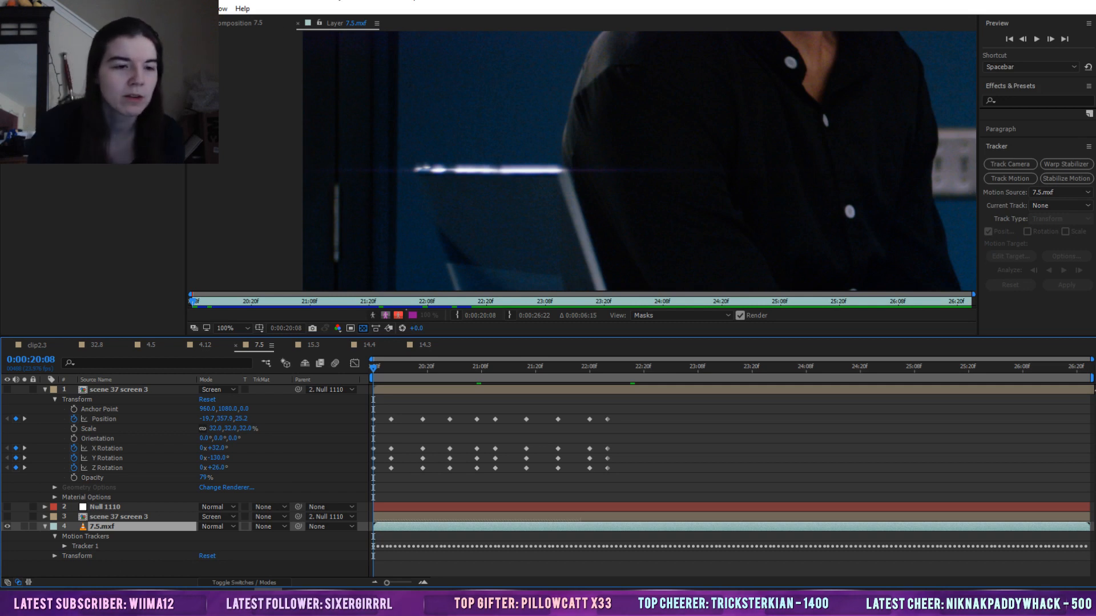
{"action": "left_click", "coordinate": [297, 23]}
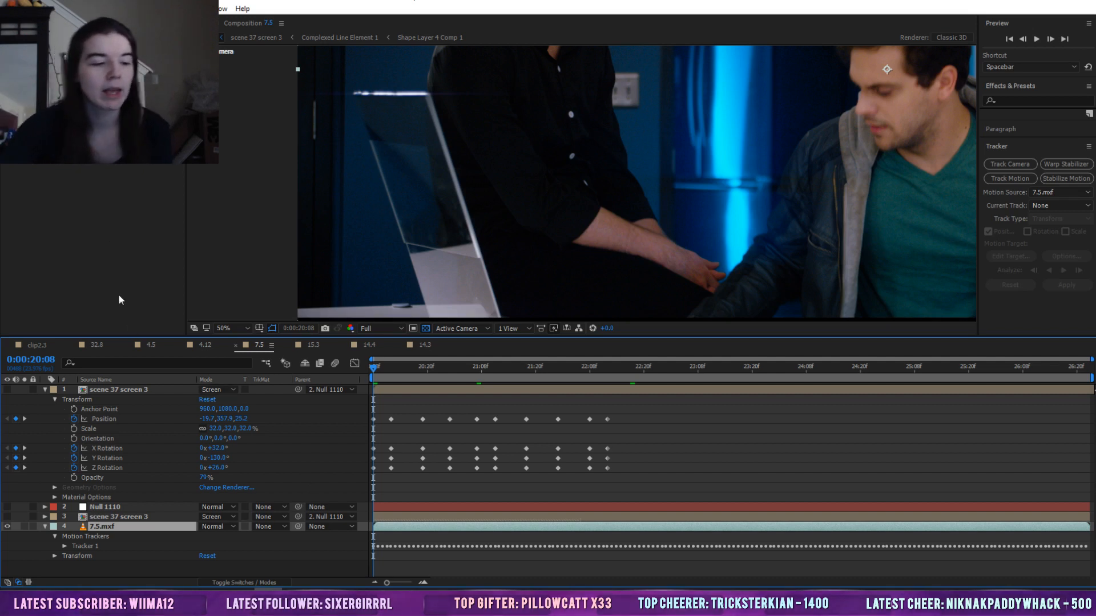
Make the Null 1110 layer visible and examine its motion path and transform keyframes
{"action": "left_click", "coordinate": [117, 389]}
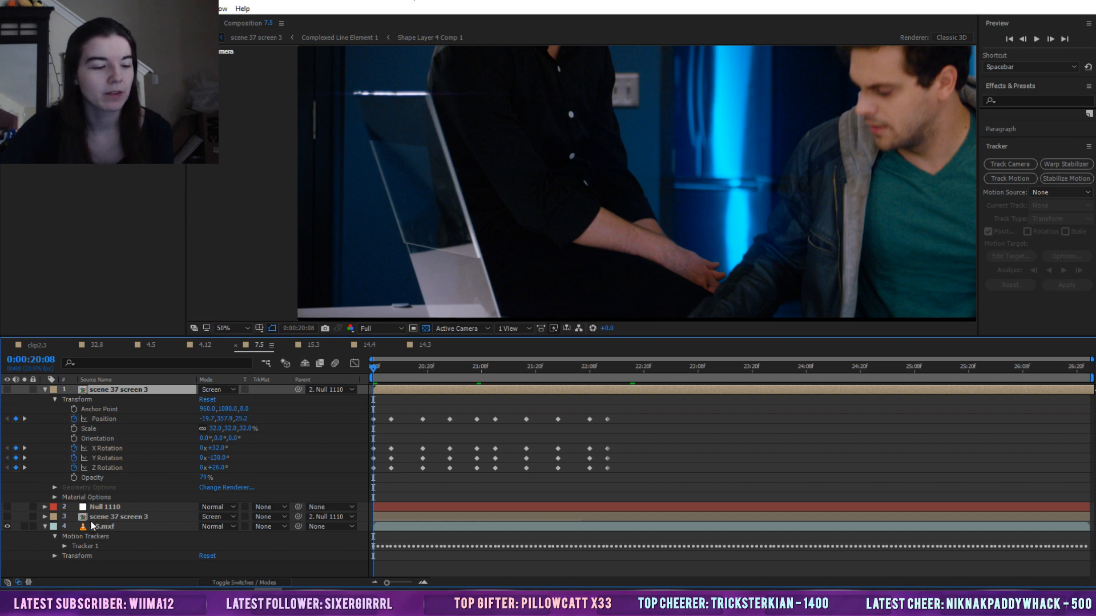
{"action": "left_click", "coordinate": [95, 508]}
{"action": "left_click", "coordinate": [8, 506]}
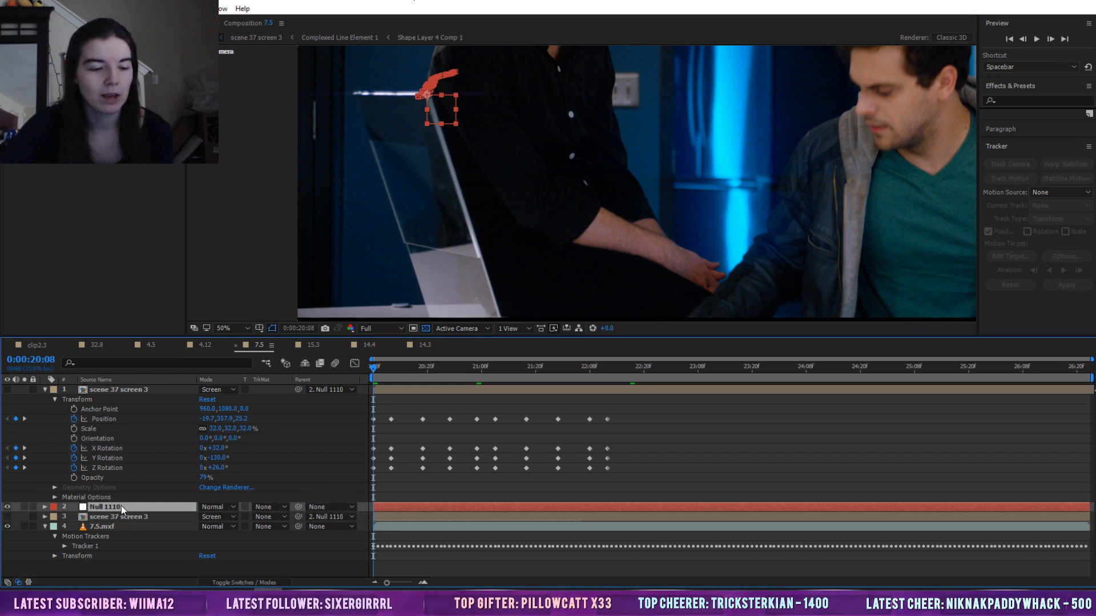
{"action": "left_click", "coordinate": [44, 507]}
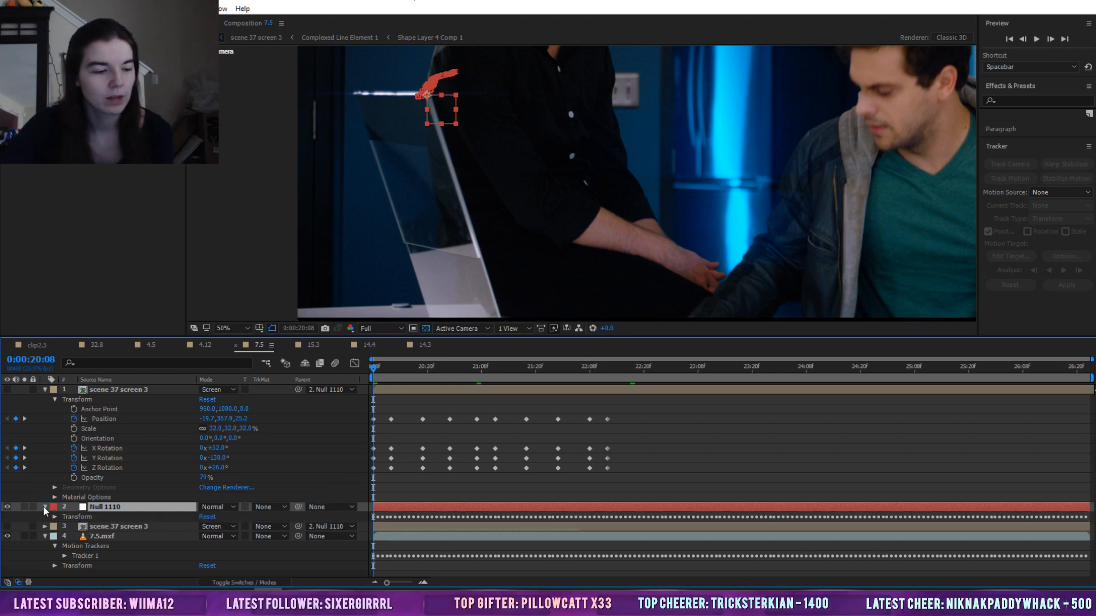
{"action": "left_click", "coordinate": [45, 507]}
Review Tracker 1 on motion source 7.5.mxf, confirm Null 1110 as its motion target, and return to the composition view
{"action": "left_click", "coordinate": [1043, 192]}
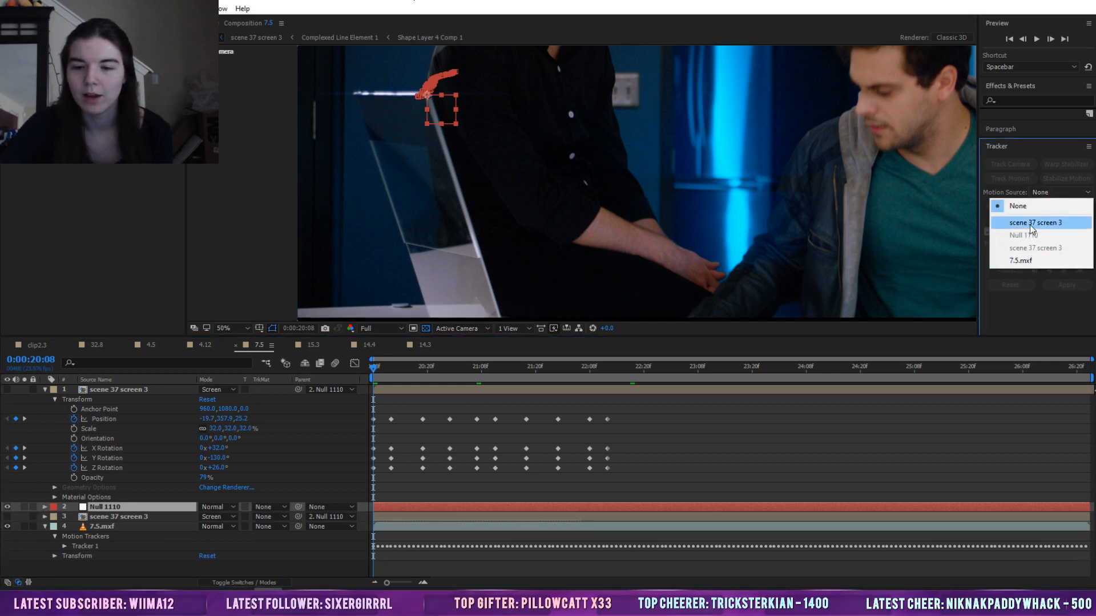
{"action": "left_click", "coordinate": [1022, 260]}
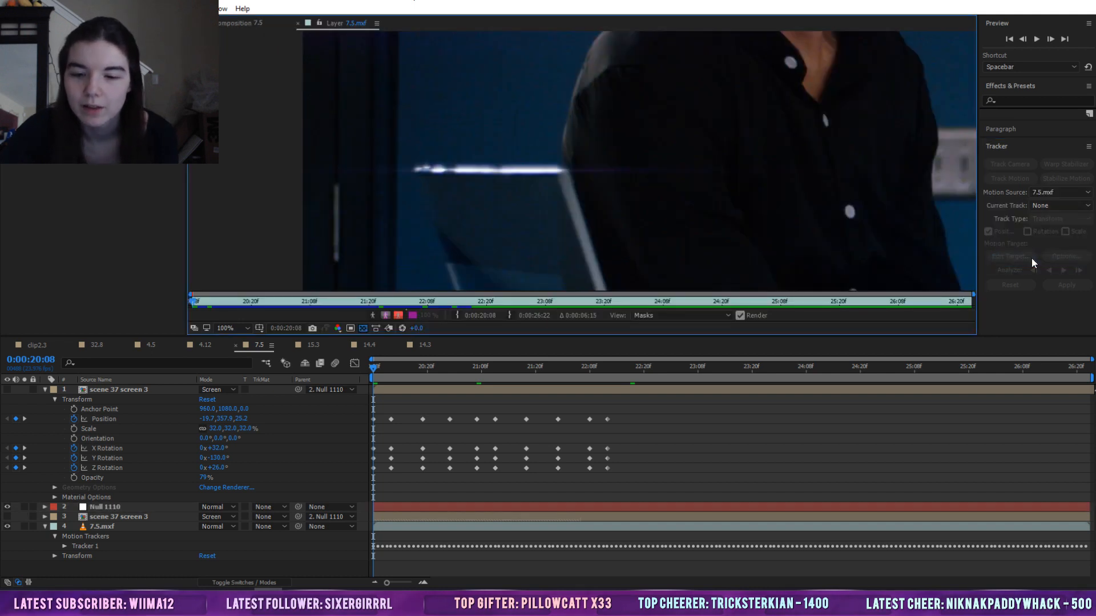
{"action": "left_click", "coordinate": [1046, 205]}
{"action": "left_click", "coordinate": [1053, 231]}
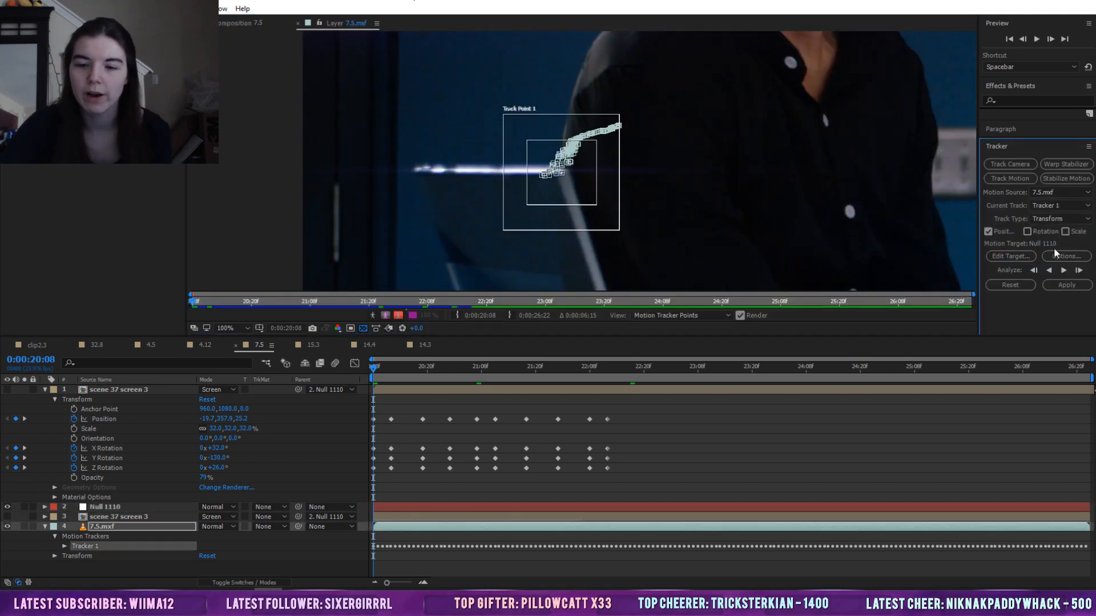
{"action": "left_click", "coordinate": [1010, 256]}
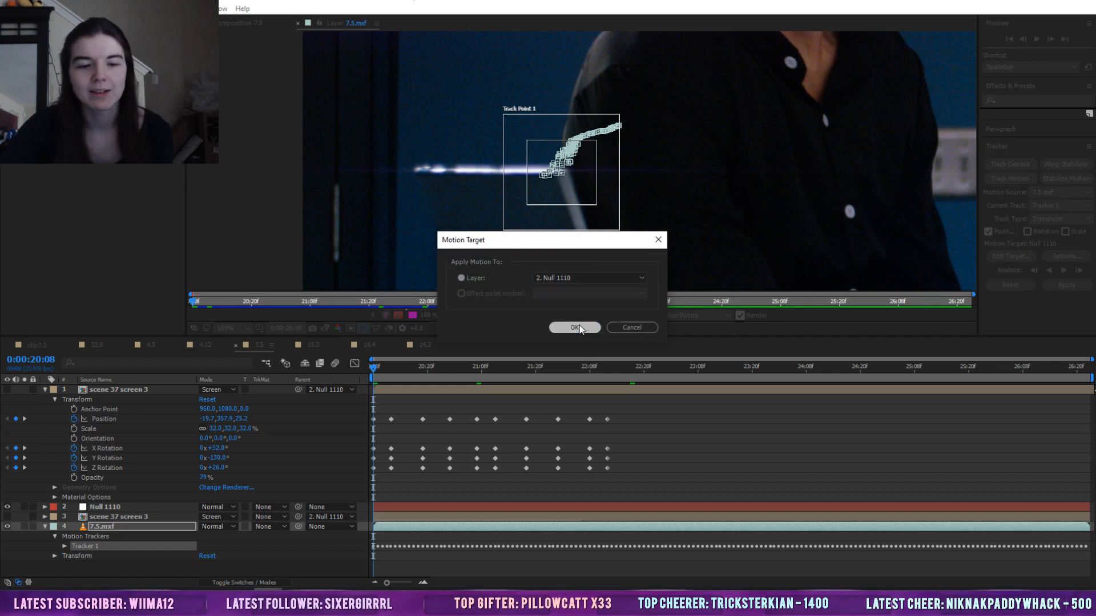
{"action": "left_click", "coordinate": [575, 328]}
{"action": "left_click", "coordinate": [299, 24]}
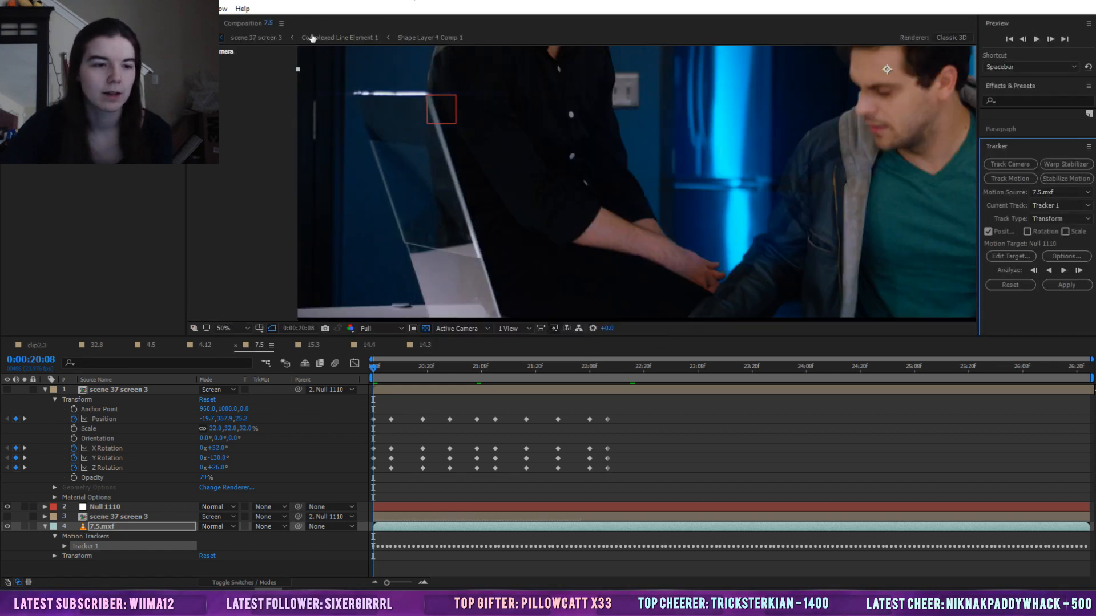
Hide Null 1110, show the top scene 37 screen 3 layer at 0:00:20:08, and check its parent setting
{"action": "left_click_drag", "start_coordinate": [374, 367], "coordinate": [334, 427]}
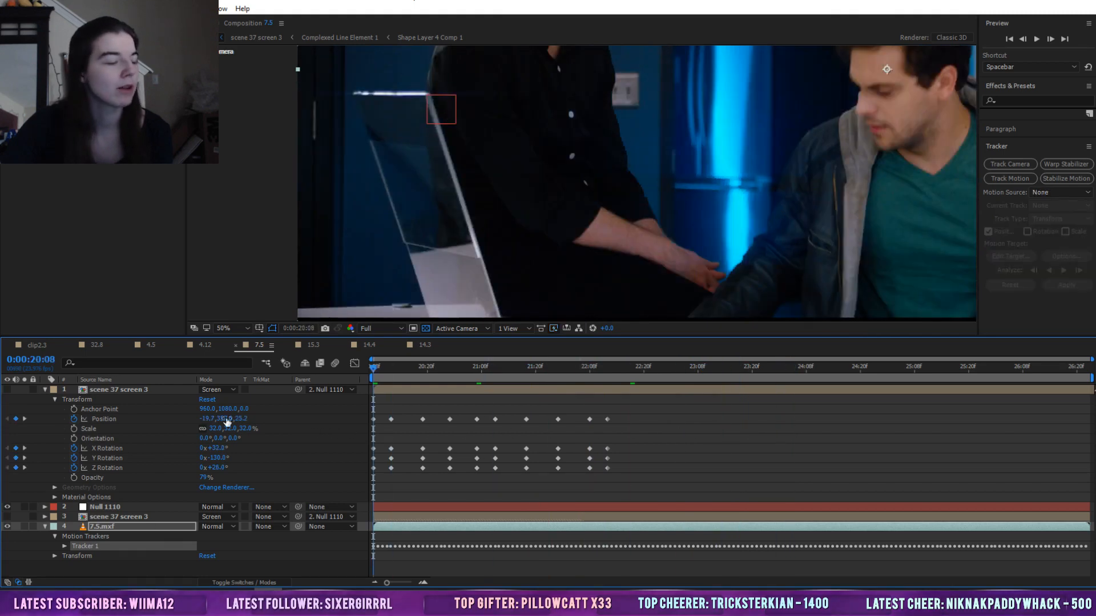
{"action": "left_click", "coordinate": [7, 507]}
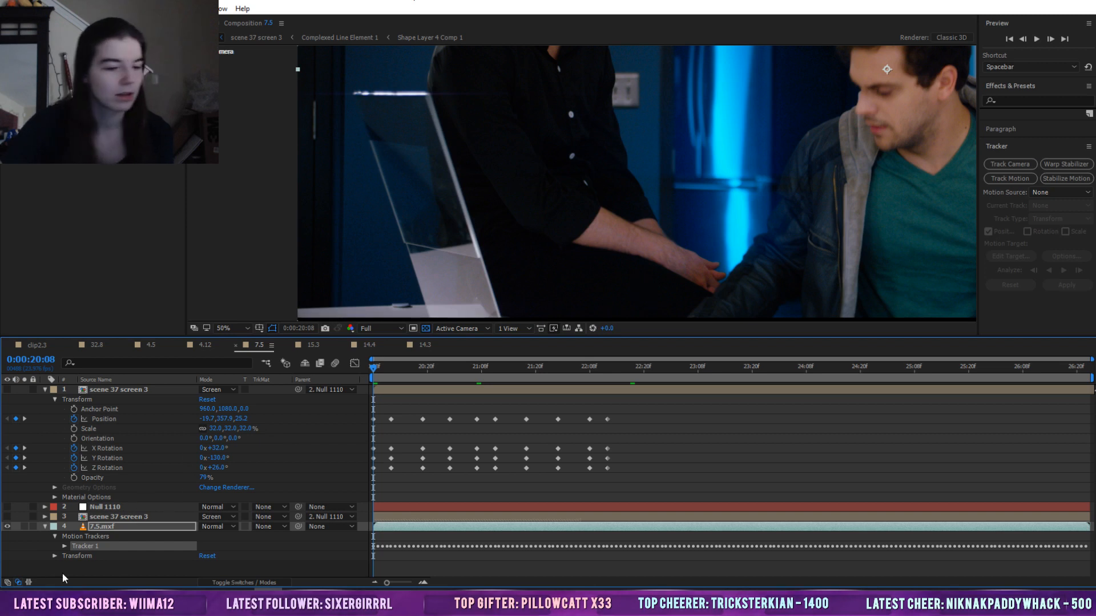
{"action": "left_click", "coordinate": [338, 389]}
{"action": "left_click", "coordinate": [148, 390]}
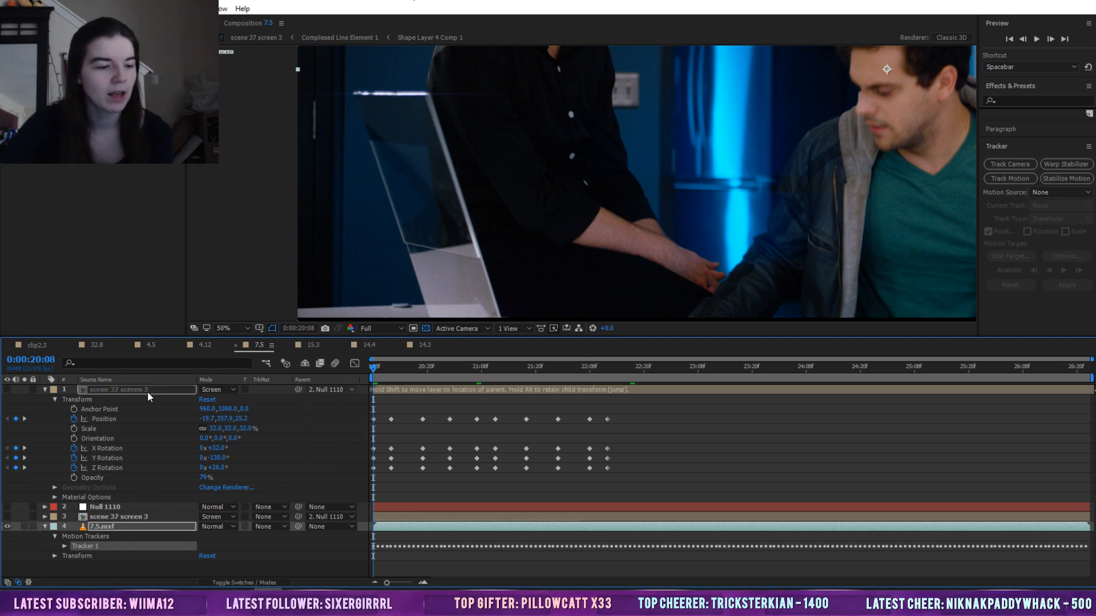
{"action": "left_click", "coordinate": [8, 390]}
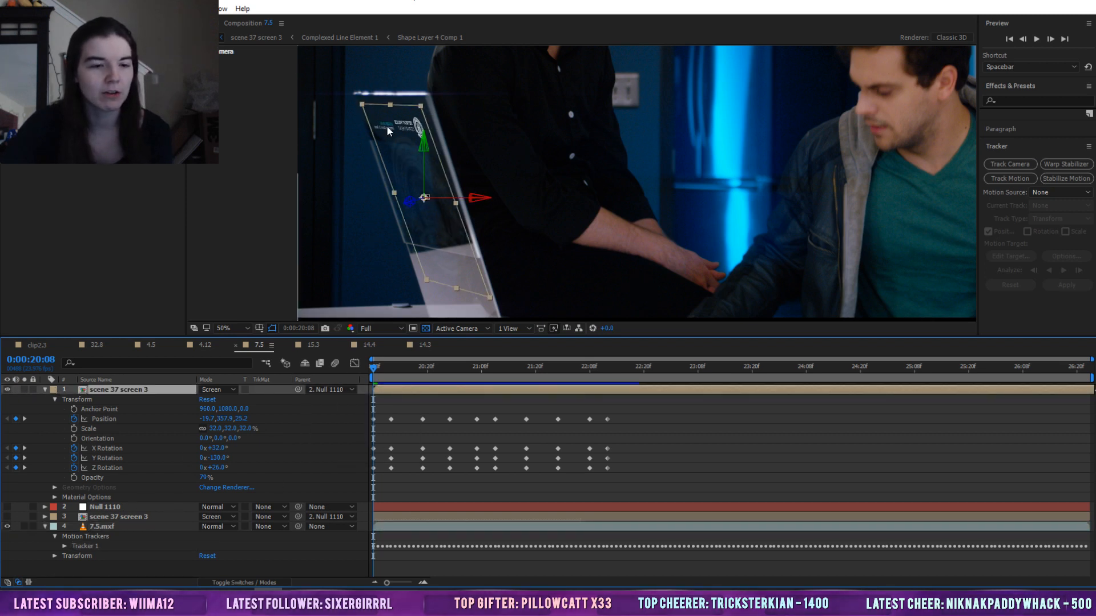
{"action": "left_click", "coordinate": [333, 392]}
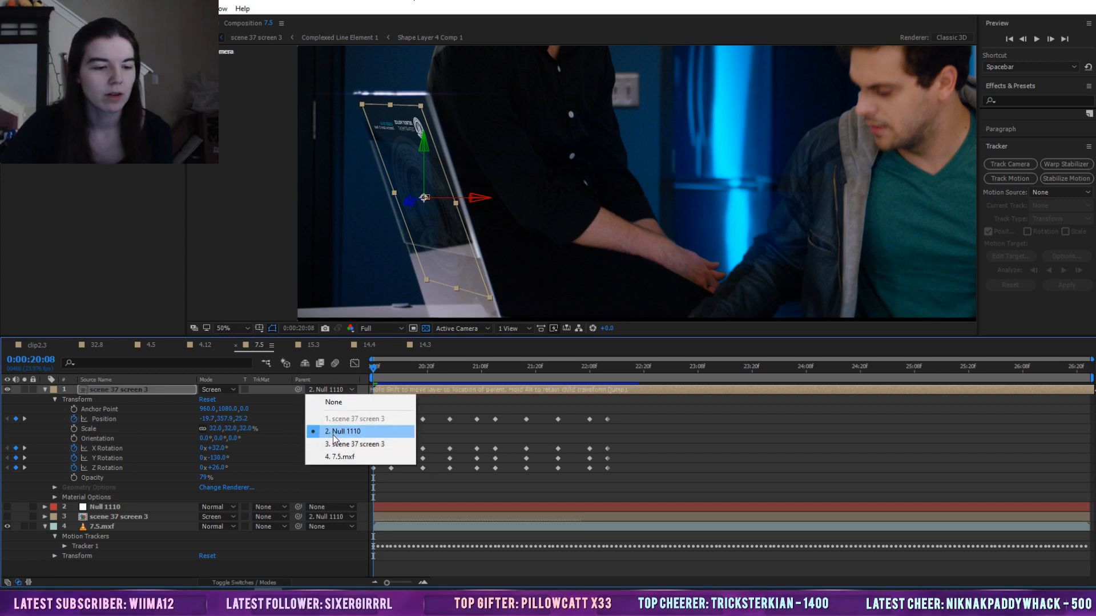
{"action": "left_click", "coordinate": [494, 395]}
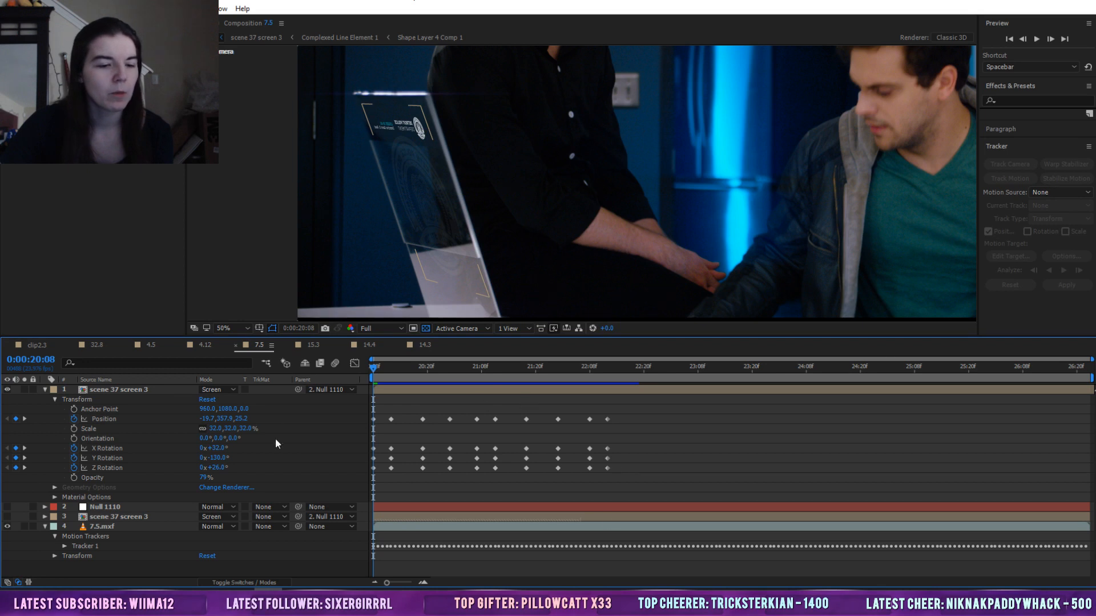
Duplicate the top scene 37 screen 3 layer and set the copy's parent to None
{"action": "left_click", "coordinate": [45, 390]}
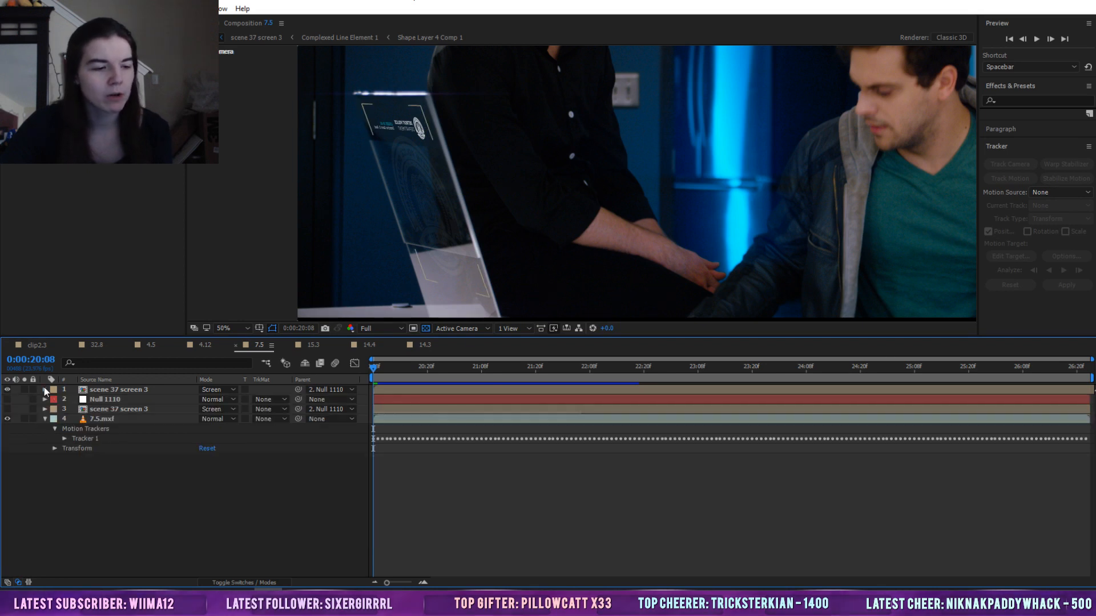
{"action": "left_click", "coordinate": [404, 390]}
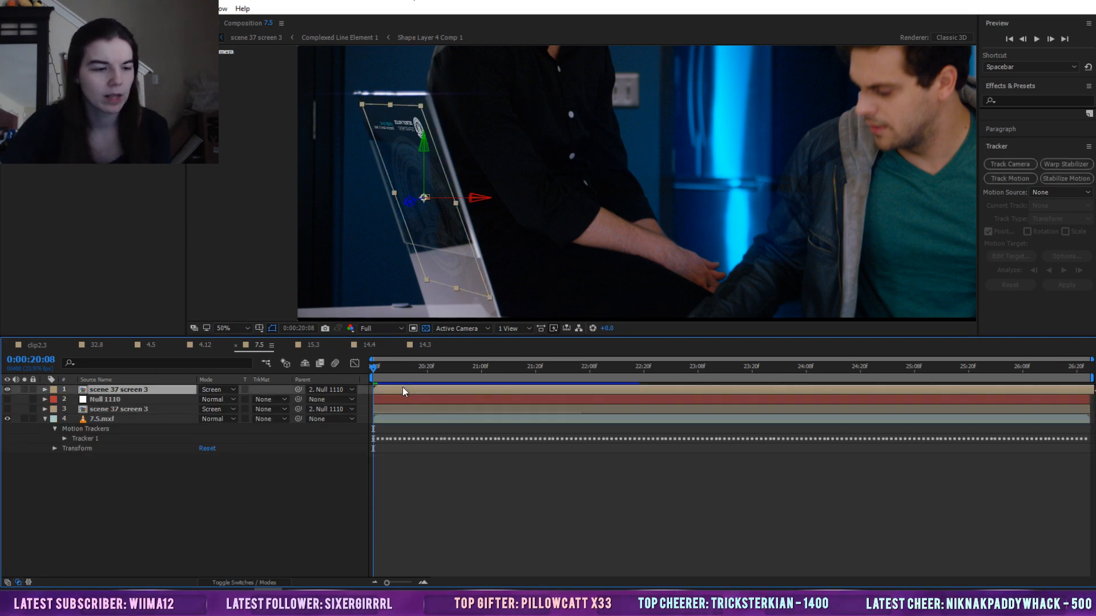
{"action": "key", "text": "ctrl+d"}
{"action": "left_click", "coordinate": [45, 390]}
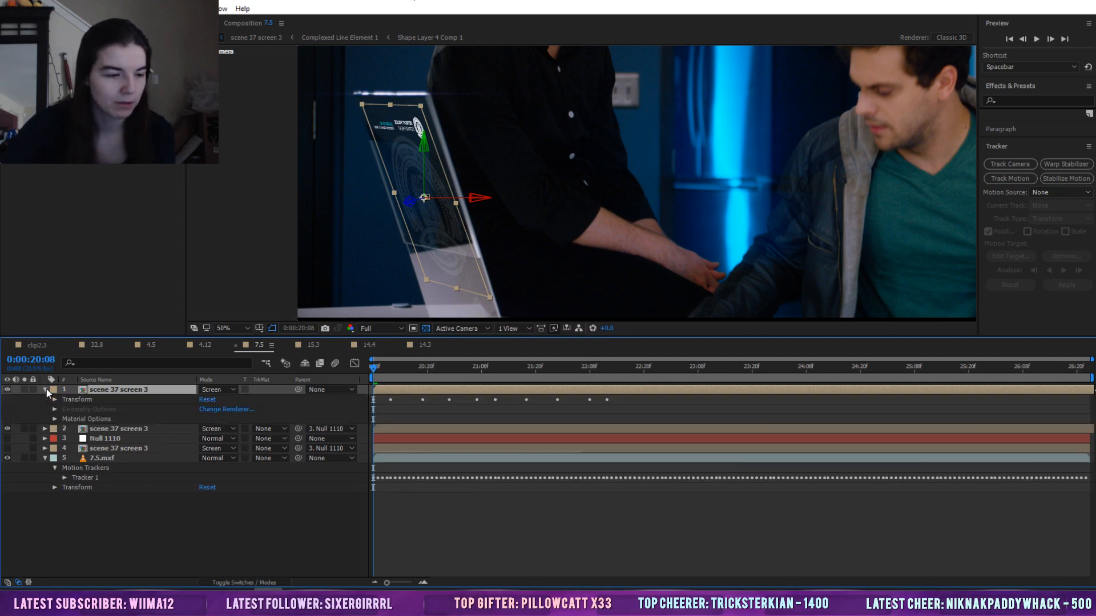
Remove the Position and X, Y and Z Rotation keyframes from the duplicated scene 37 screen 3 layer
{"action": "left_click", "coordinate": [55, 400]}
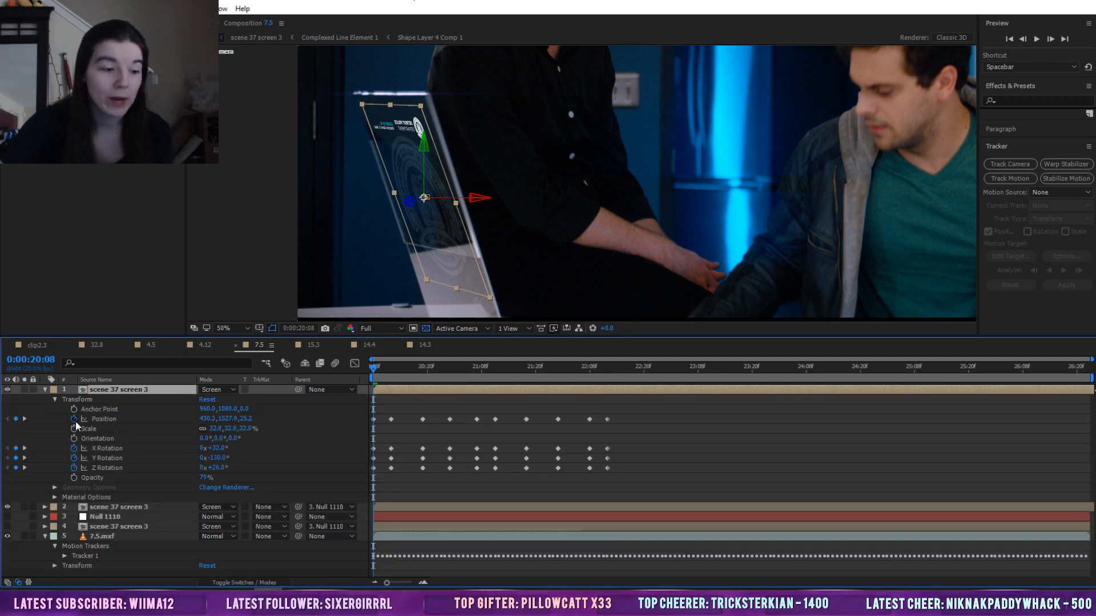
{"action": "left_click", "coordinate": [73, 445]}
{"action": "left_click", "coordinate": [73, 448]}
{"action": "left_click", "coordinate": [74, 458]}
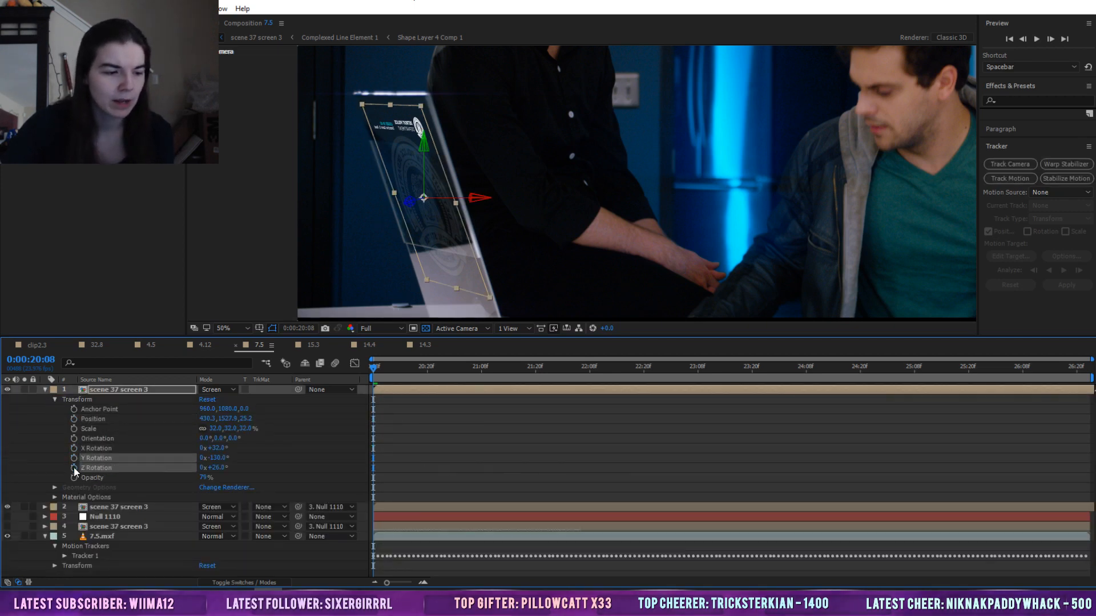
{"action": "left_click", "coordinate": [74, 468]}
Hide the original keyframed scene 37 screen 3 layer and preview the unparented copy from 0:00:20:08
{"action": "key", "text": "space"}
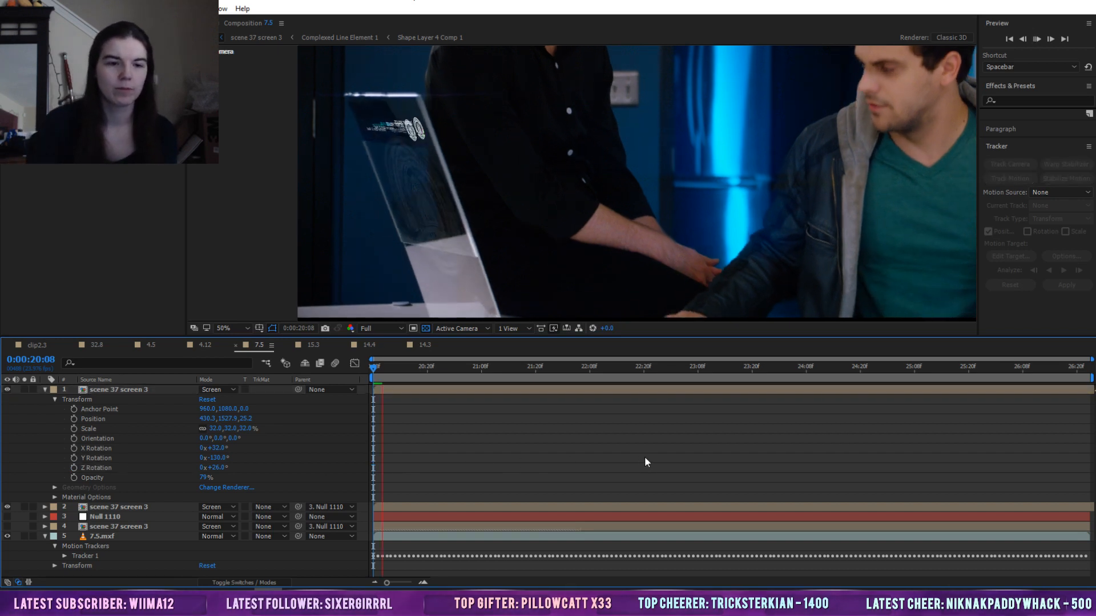
{"action": "key", "text": "space"}
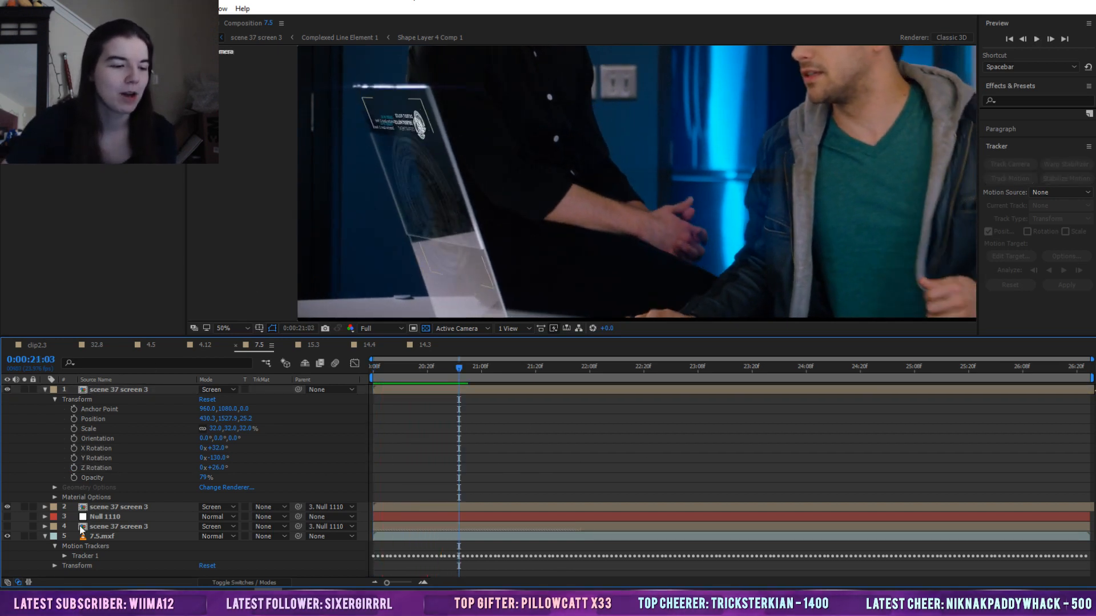
{"action": "left_click_drag", "start_coordinate": [460, 369], "coordinate": [321, 374]}
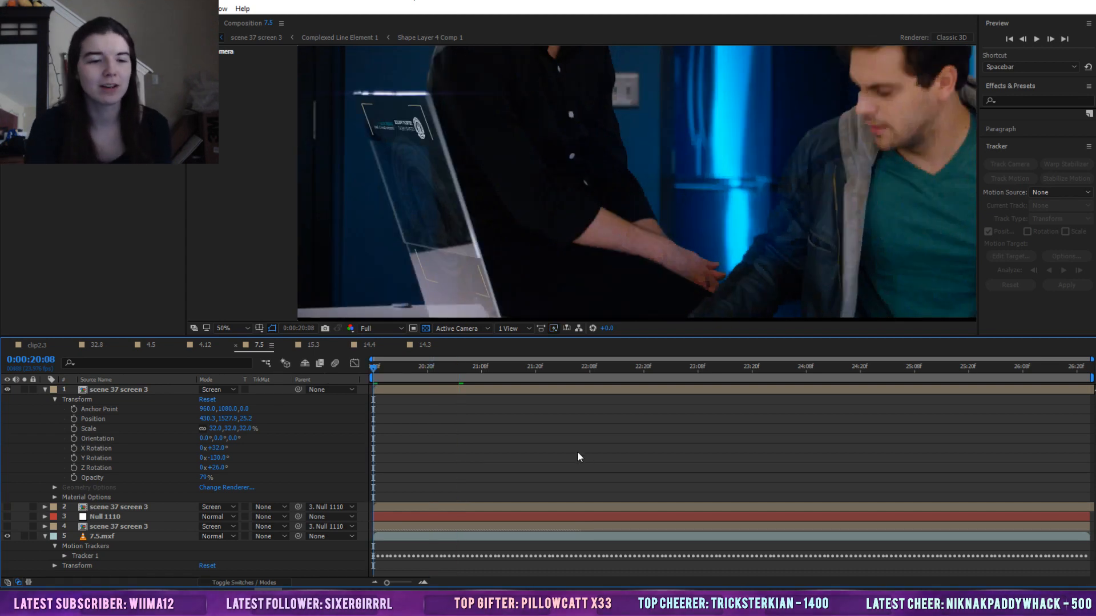
{"action": "key", "text": "space"}
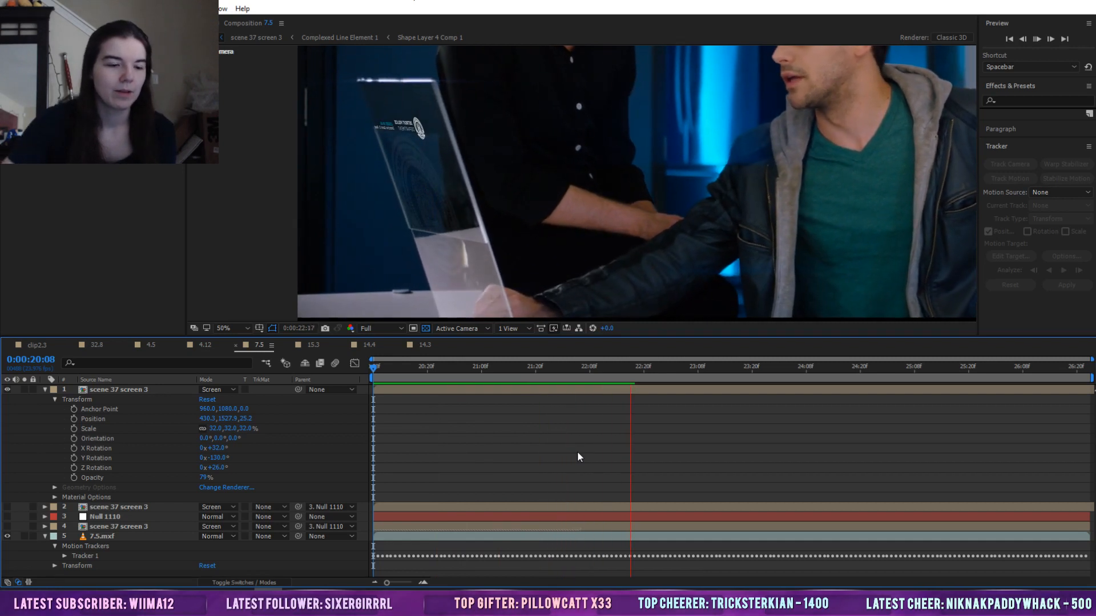
Try parenting the copied screen layer to Null 1110 at 0:00:22:22, and set its parent back to None
{"action": "left_click", "coordinate": [333, 389]}
{"action": "left_click", "coordinate": [344, 447]}
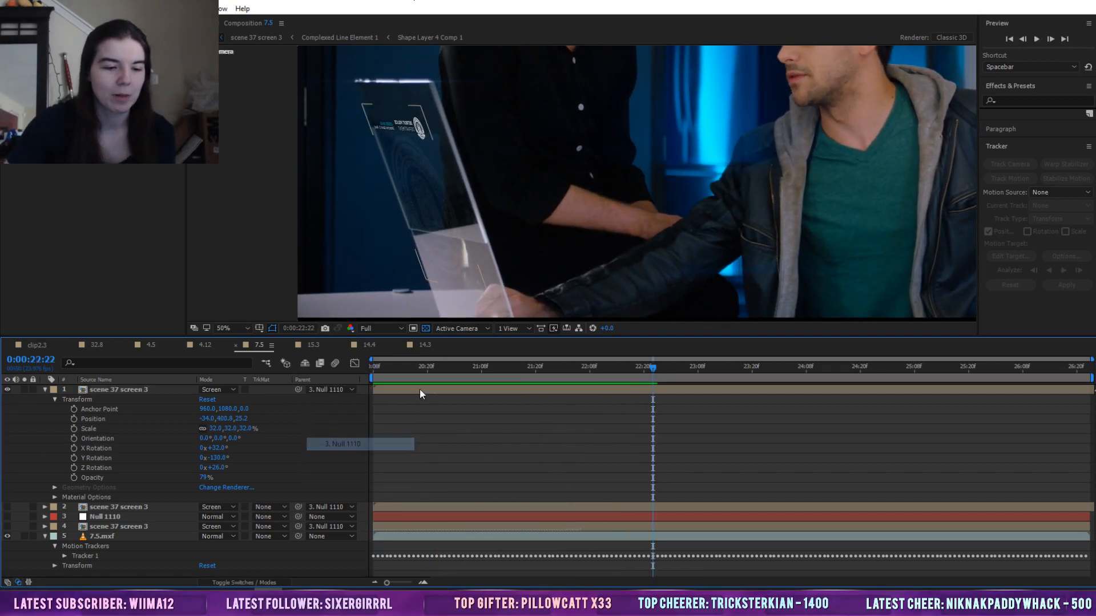
{"action": "left_click", "coordinate": [337, 390]}
{"action": "left_click", "coordinate": [331, 399]}
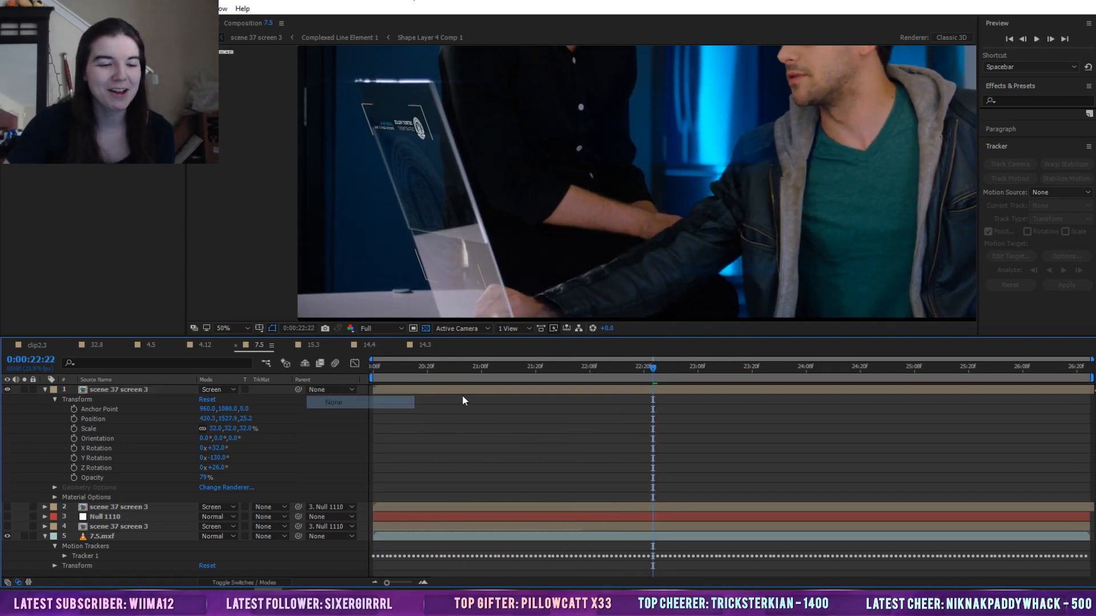
Replay the unparented copy, parent it to Null 1110 at 0:00:20:08, and preview the tracked motion
{"action": "key", "text": "space"}
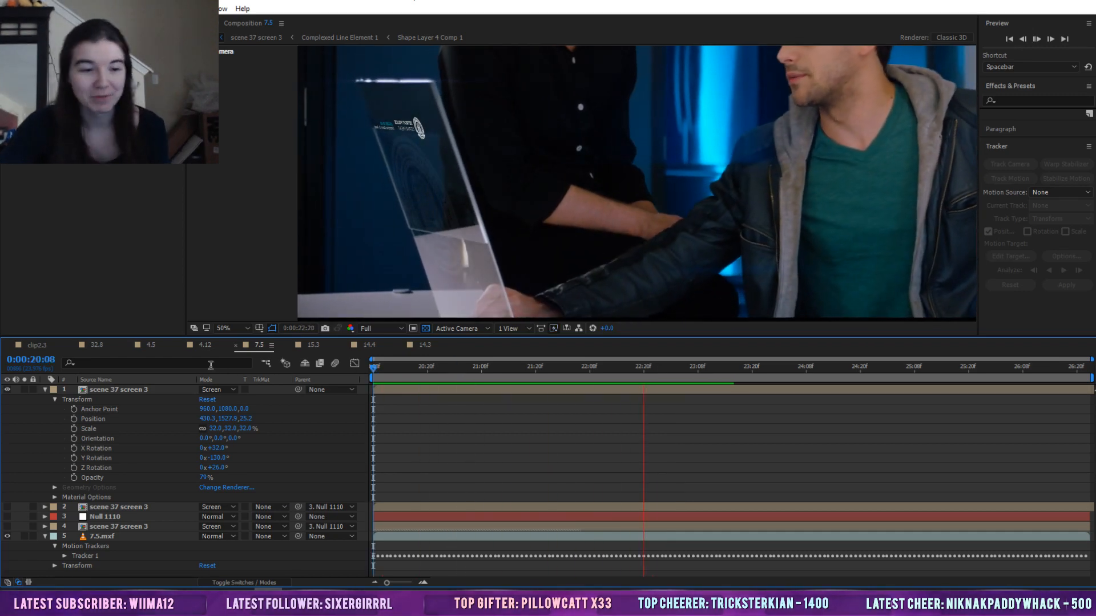
{"action": "key", "text": "space"}
{"action": "left_click", "coordinate": [327, 388]}
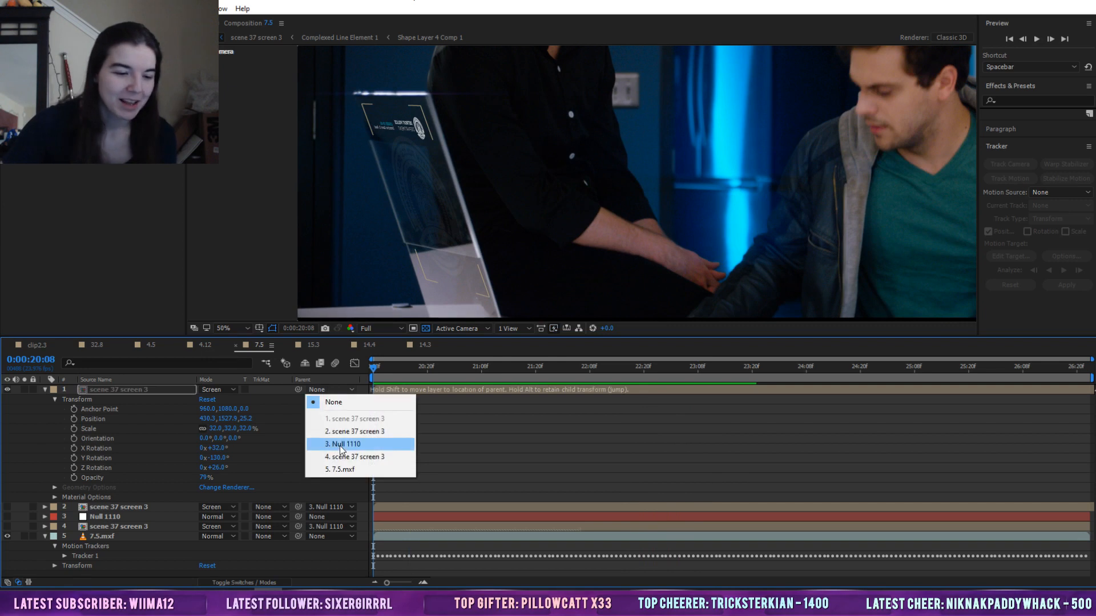
{"action": "left_click", "coordinate": [345, 444]}
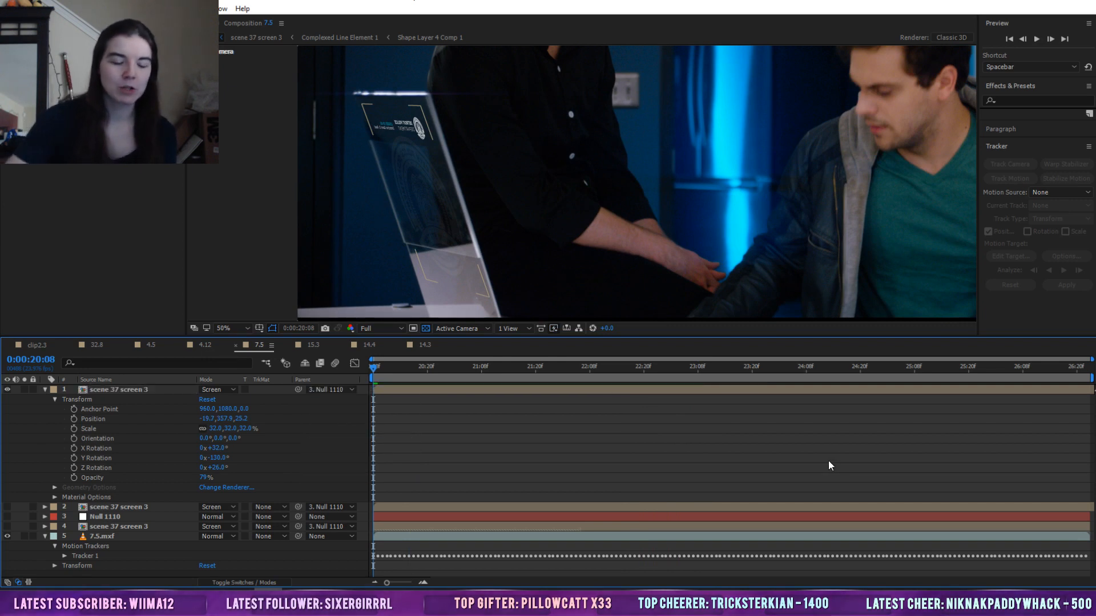
{"action": "key", "text": "space"}
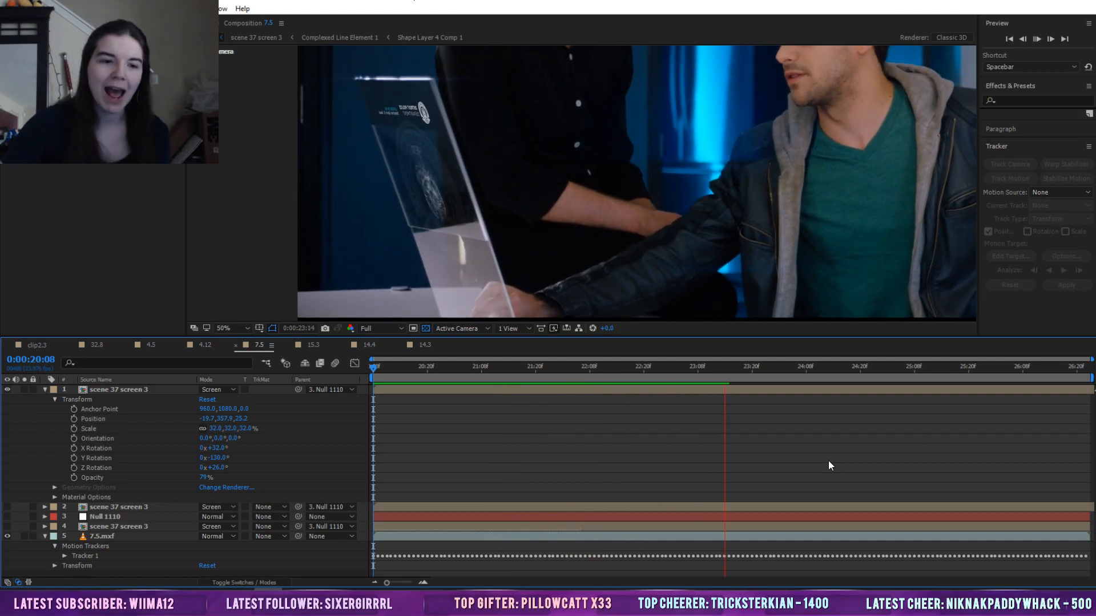
Check the graphic's alignment at 0:00:22:02, make the keyframed scene 37 screen 3 layer visible, and return to 0:00:20:08
{"action": "left_click_drag", "start_coordinate": [490, 366], "coordinate": [562, 433]}
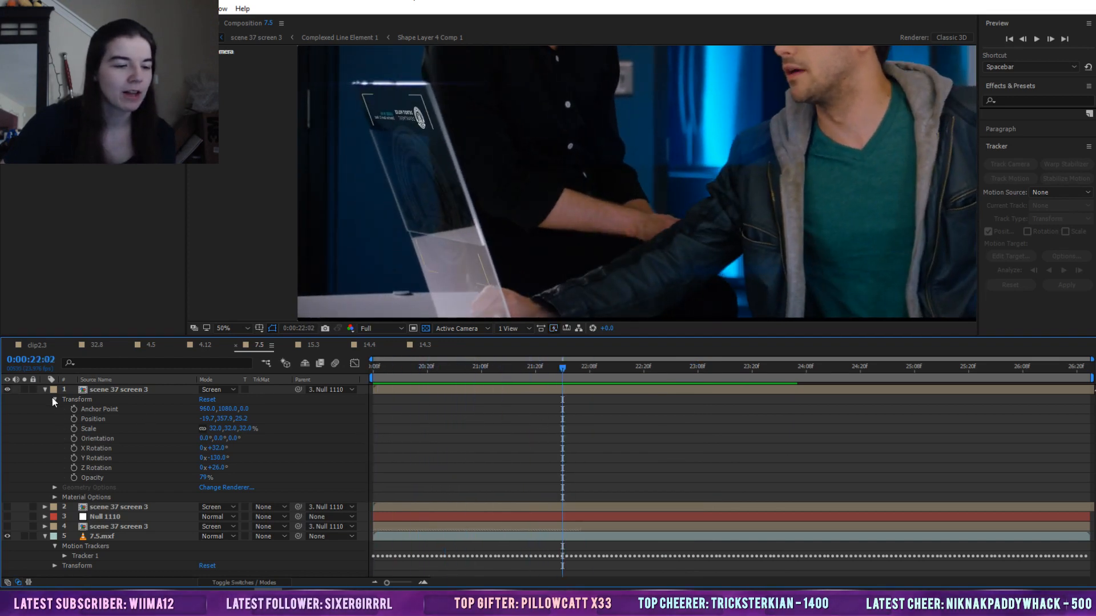
{"action": "left_click", "coordinate": [97, 508]}
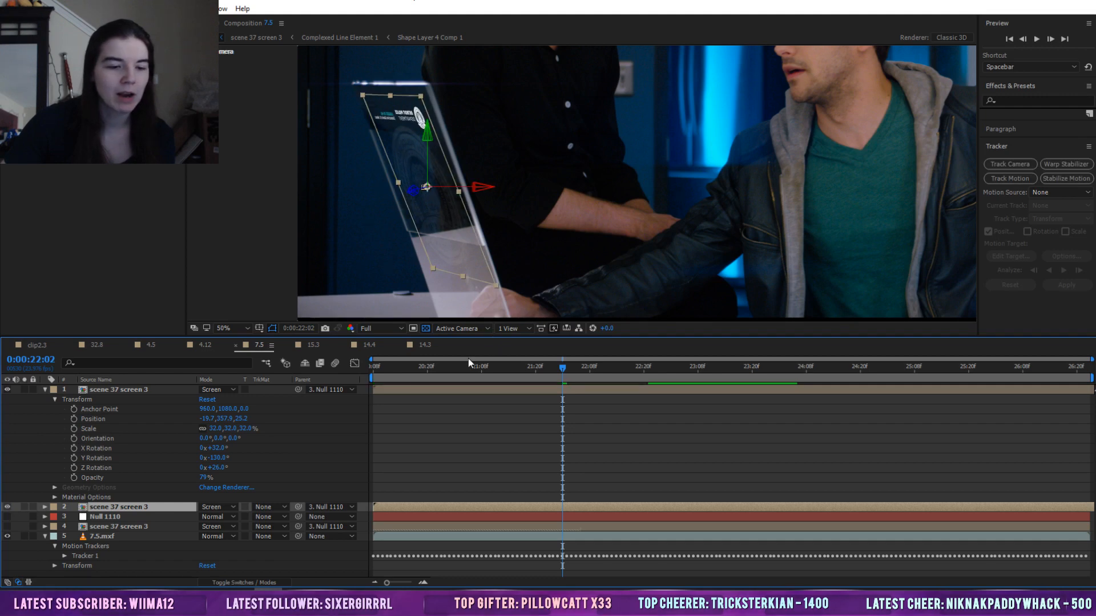
{"action": "left_click_drag", "start_coordinate": [467, 366], "coordinate": [275, 368]}
{"action": "left_click", "coordinate": [746, 457]}
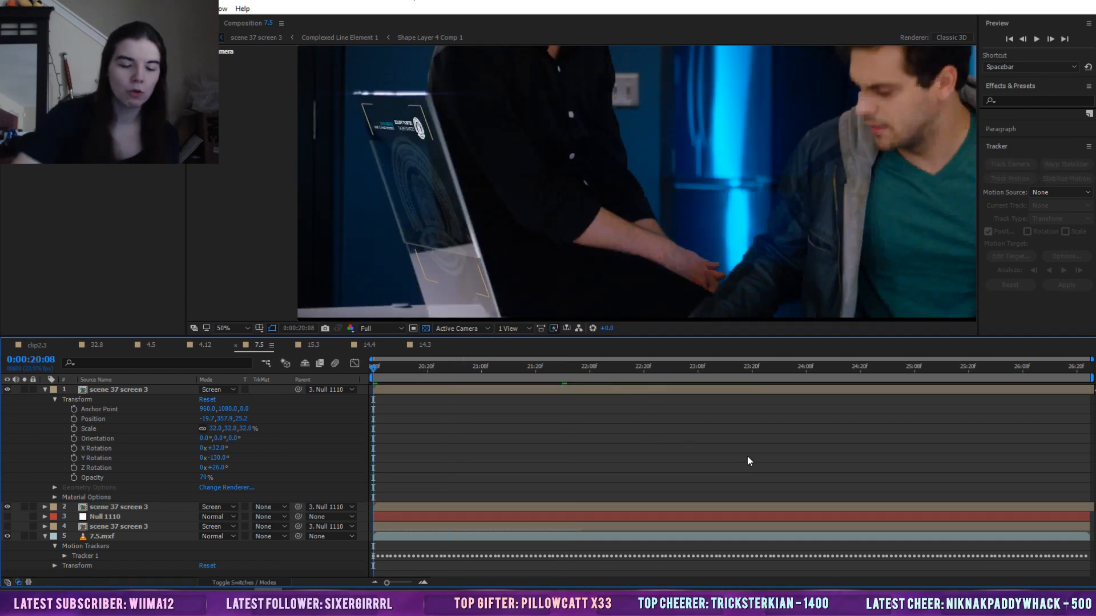
Preview composition 7.5 with the parented copy, hide the top scene 37 screen 3 layer, and replay it from 0:00:20:08
{"action": "key", "text": "space"}
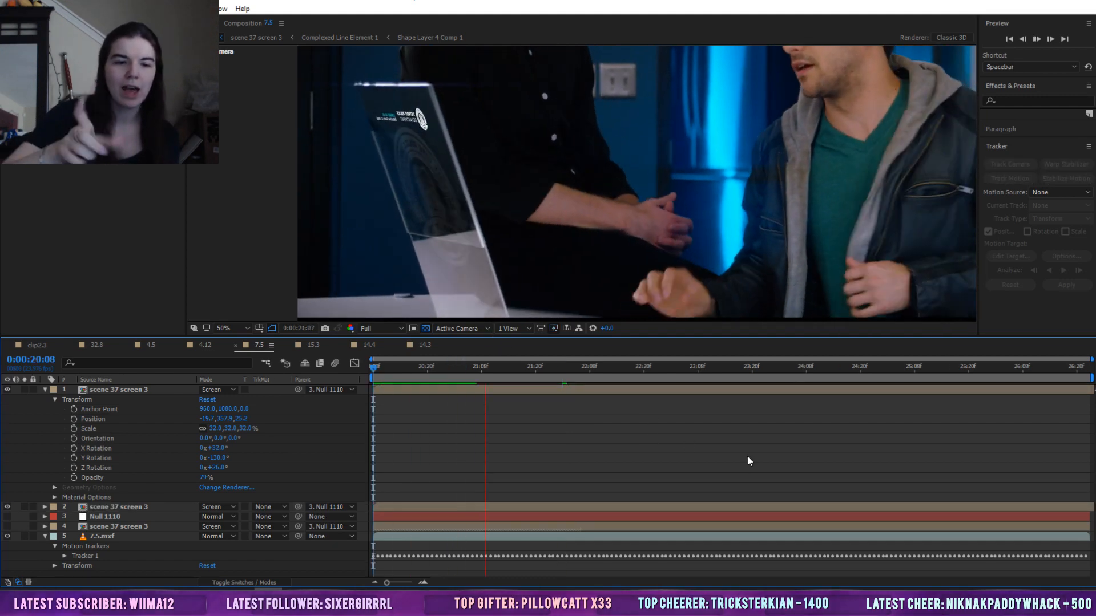
{"action": "left_click", "coordinate": [8, 390]}
{"action": "key", "text": "space"}
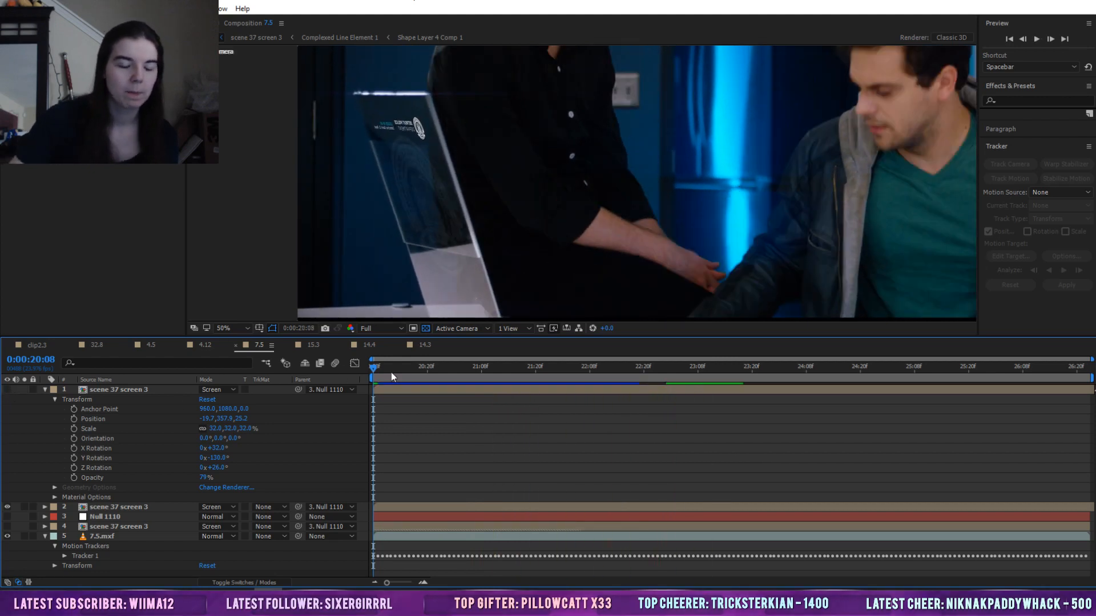
{"action": "key", "text": "space"}
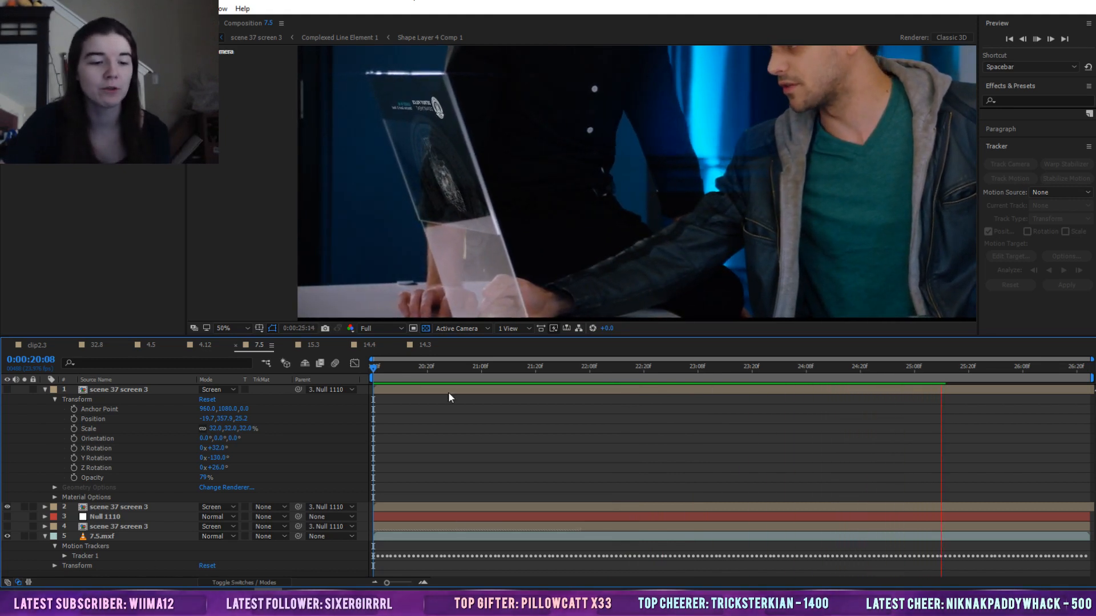
{"action": "key", "text": "space"}
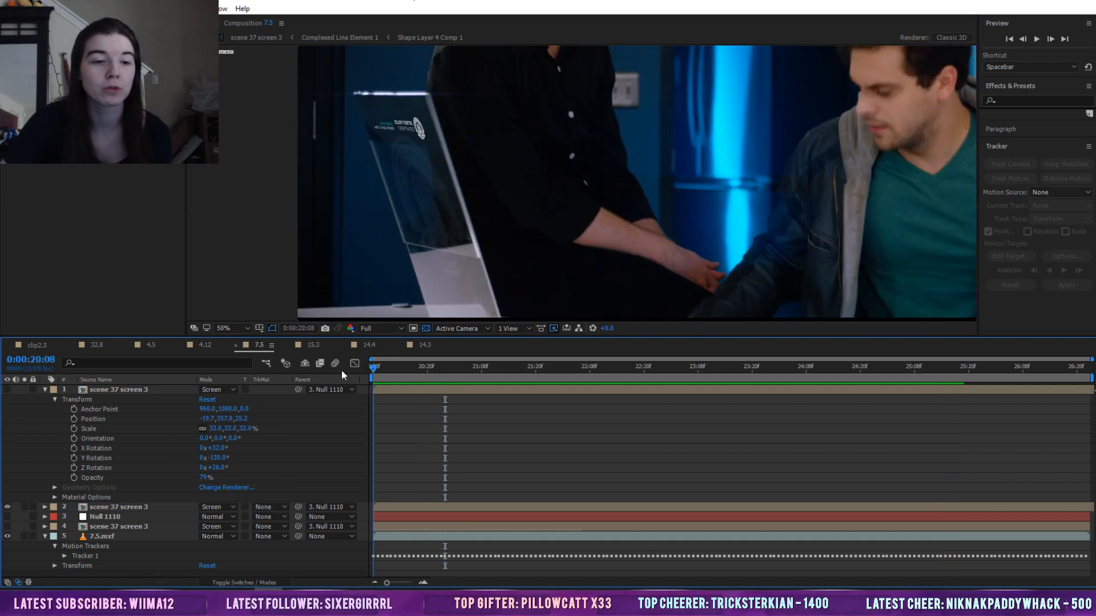
Open composition 14.3 and scrub through the temple circle's motion, ending at 0:04:15:16
{"action": "left_click", "coordinate": [420, 350]}
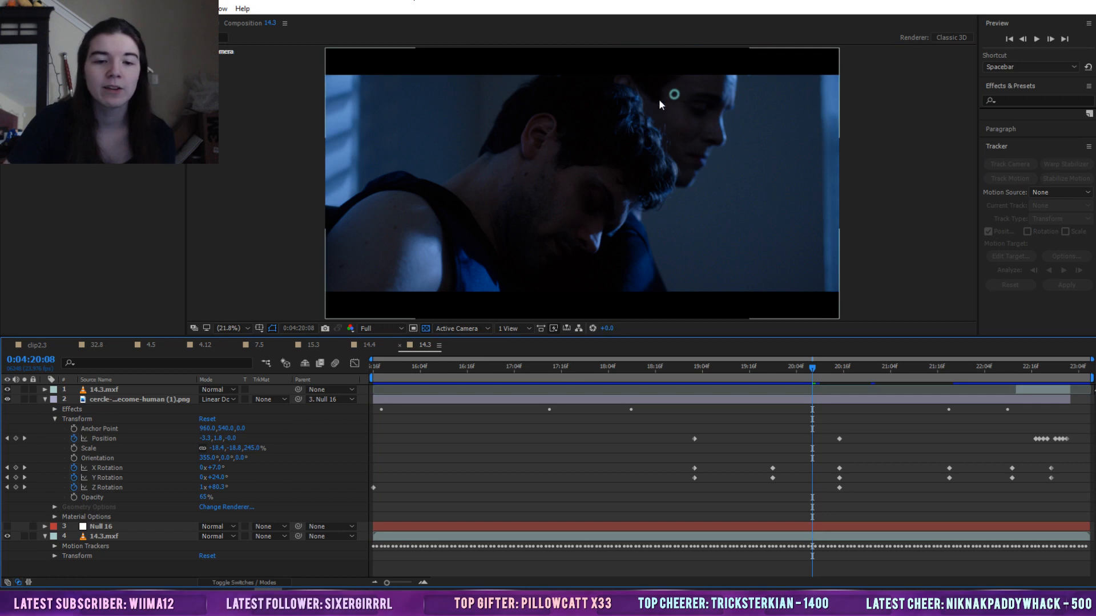
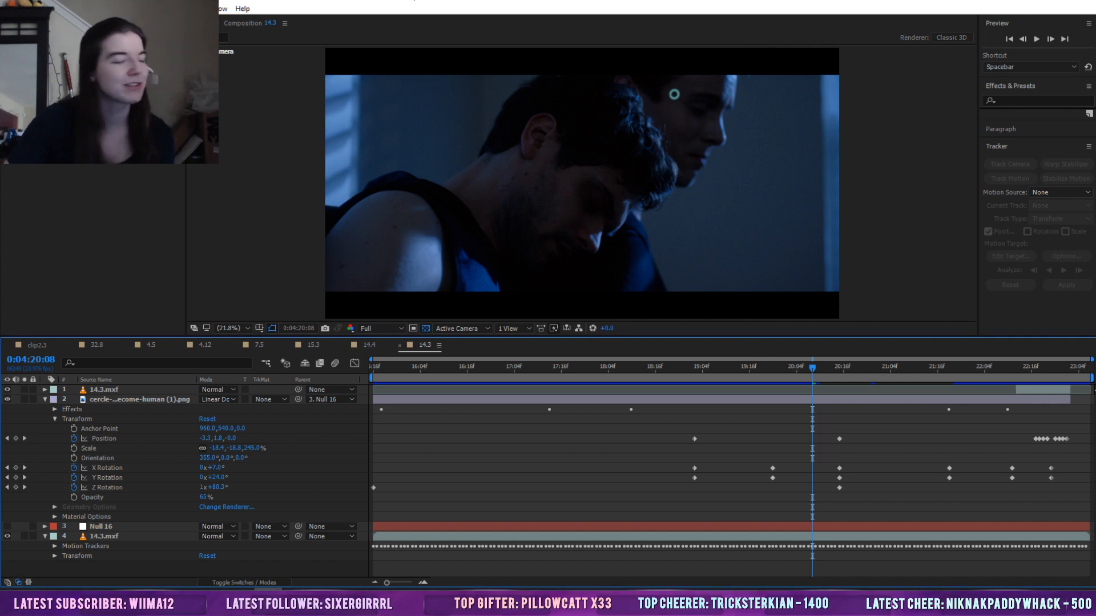
{"action": "left_click", "coordinate": [621, 369]}
{"action": "left_click_drag", "start_coordinate": [565, 370], "coordinate": [745, 372]}
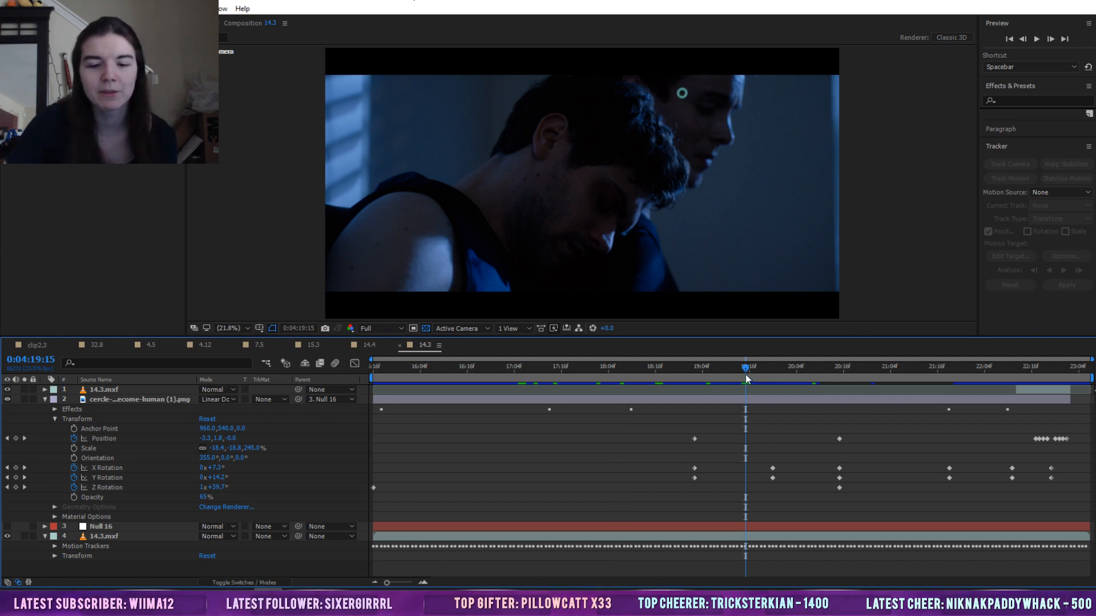
{"action": "left_click_drag", "start_coordinate": [757, 369], "coordinate": [266, 348]}
Close composition 7.5 and reorder the timelines so 14.3 comes before 14.4
{"action": "left_click", "coordinate": [265, 345]}
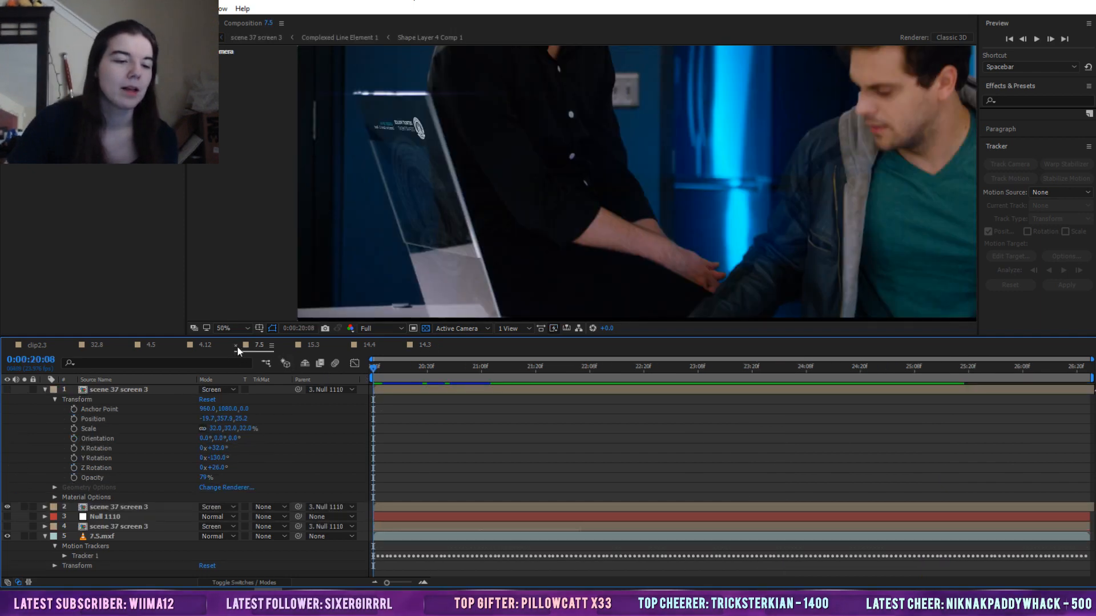
{"action": "left_click", "coordinate": [236, 345]}
{"action": "mouse_move", "coordinate": [803, 371]}
{"action": "left_mouse_down"}
{"action": "mouse_move", "coordinate": [758, 371]}
{"action": "mouse_move", "coordinate": [783, 371]}
{"action": "left_mouse_up"}
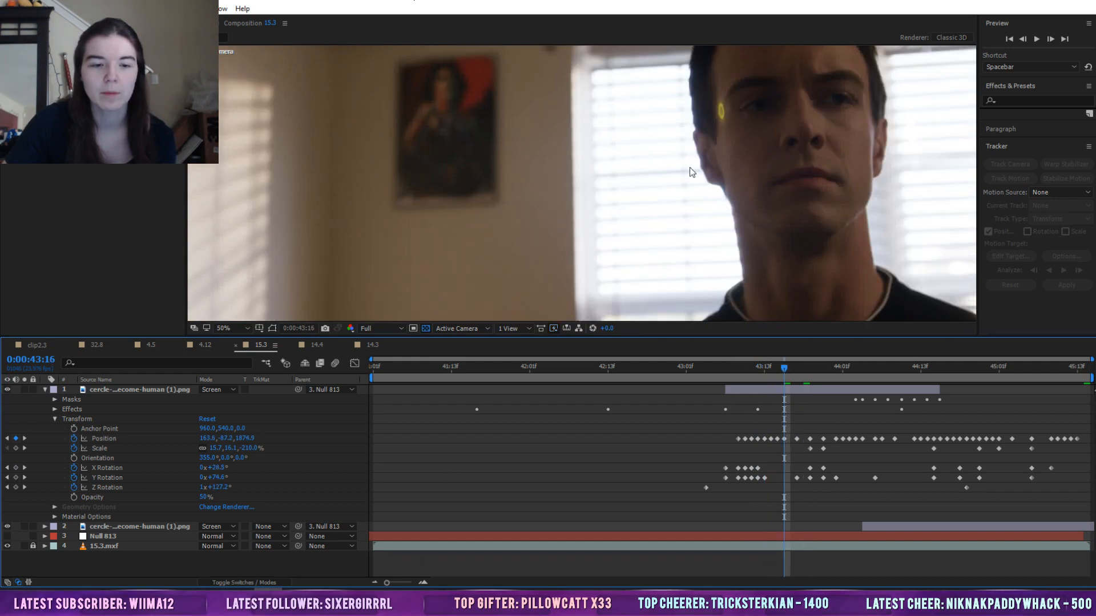
{"action": "left_click", "coordinate": [326, 345]}
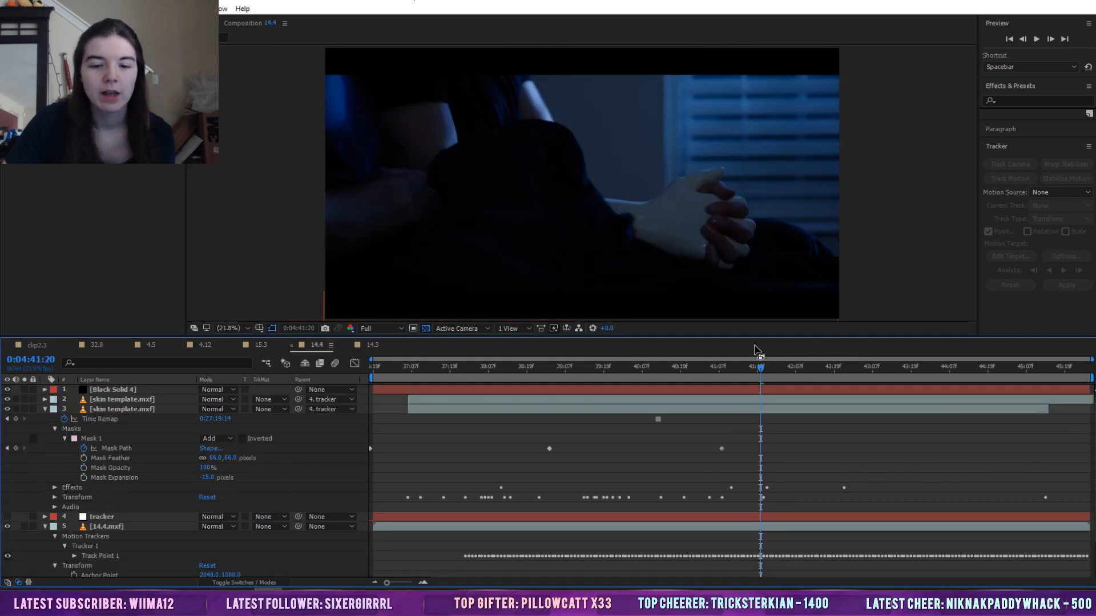
{"action": "left_click_drag", "start_coordinate": [357, 345], "coordinate": [291, 348]}
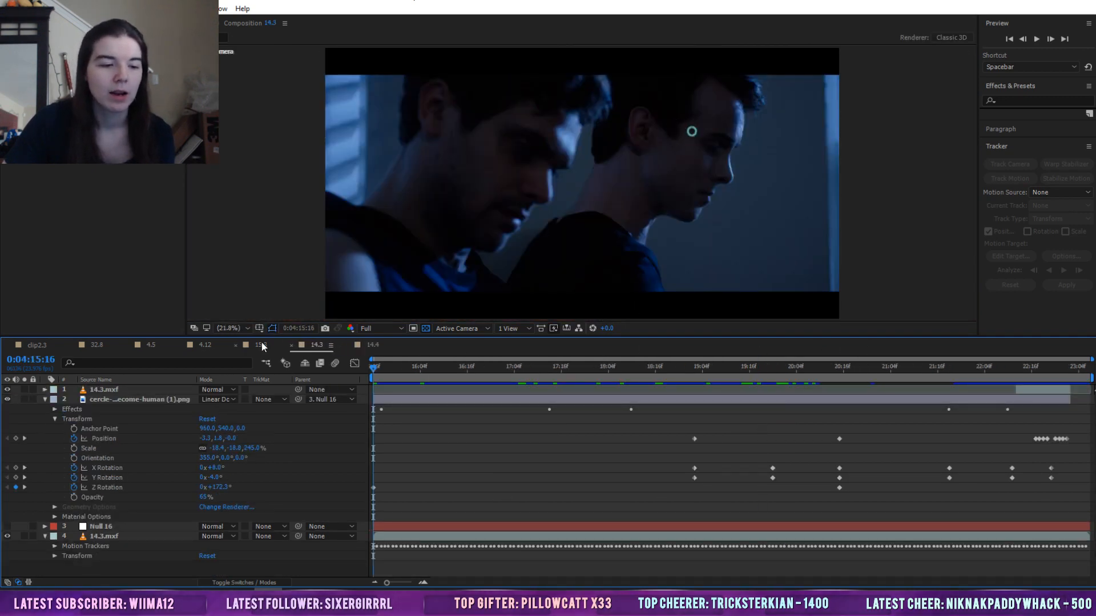
Preview composition 15.3 from 0:00:43:06, fit the full frame in the viewer, and go to 0:00:43:09
{"action": "left_click", "coordinate": [262, 346]}
{"action": "left_click_drag", "start_coordinate": [712, 363], "coordinate": [717, 426]}
{"action": "key", "text": "space"}
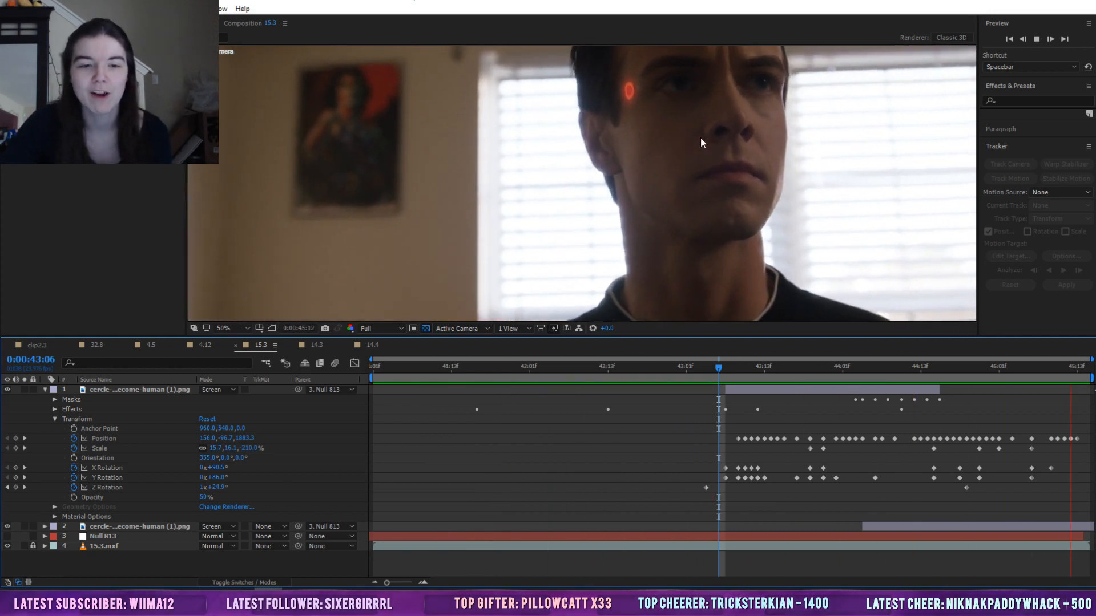
{"action": "left_click", "coordinate": [232, 329]}
{"action": "left_click", "coordinate": [237, 344]}
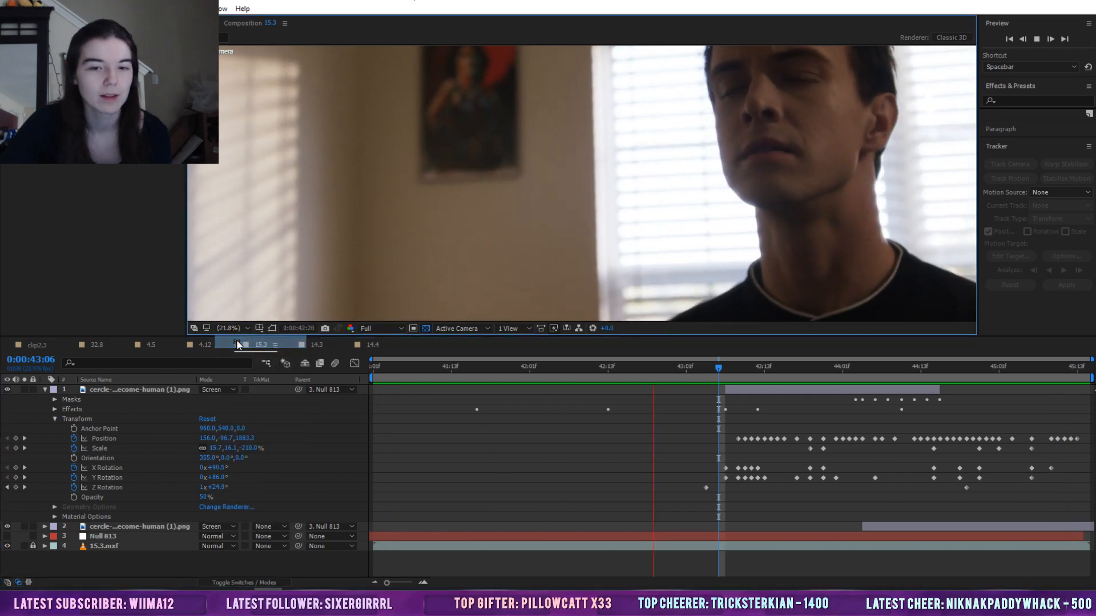
{"action": "left_click", "coordinate": [741, 378]}
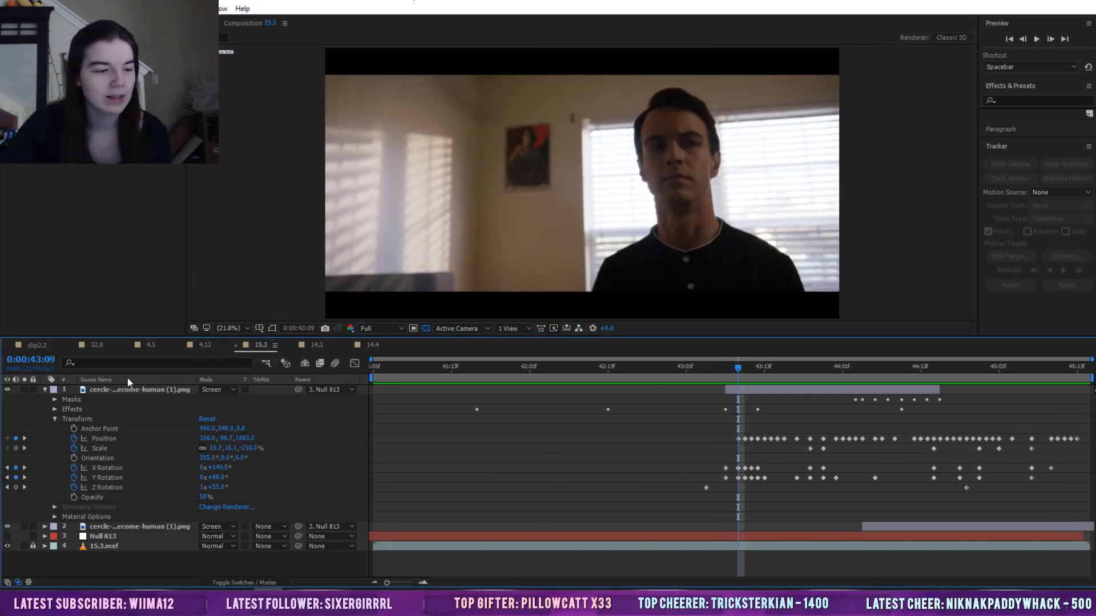
Inspect the circle PNG layer on its own with the transparency grid off, and close its layer view
{"action": "double_click", "coordinate": [127, 389]}
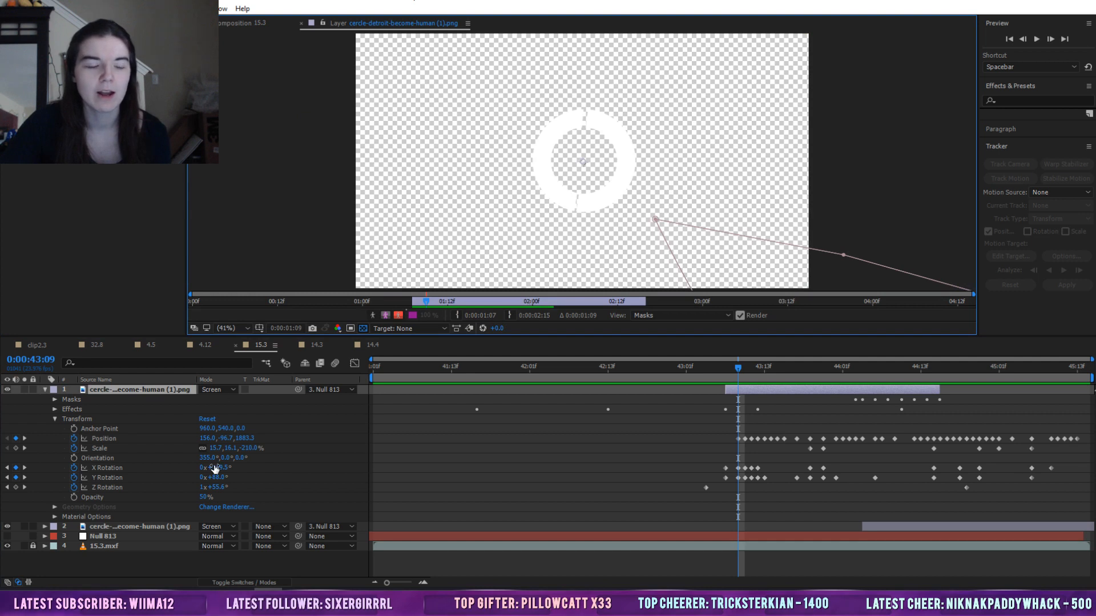
{"action": "left_click", "coordinate": [363, 328]}
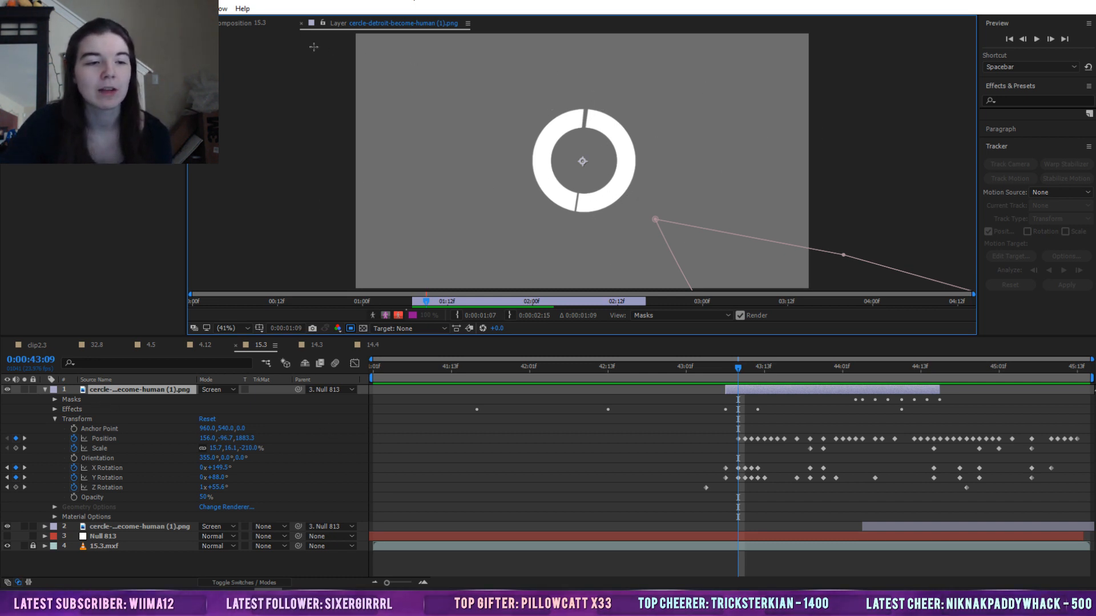
{"action": "left_click", "coordinate": [300, 24]}
Hide the top circle PNG layer at 0:00:44:07, and unlock the 15.3.mxf layer to examine its motion tracking data
{"action": "left_click_drag", "start_coordinate": [772, 366], "coordinate": [932, 384]}
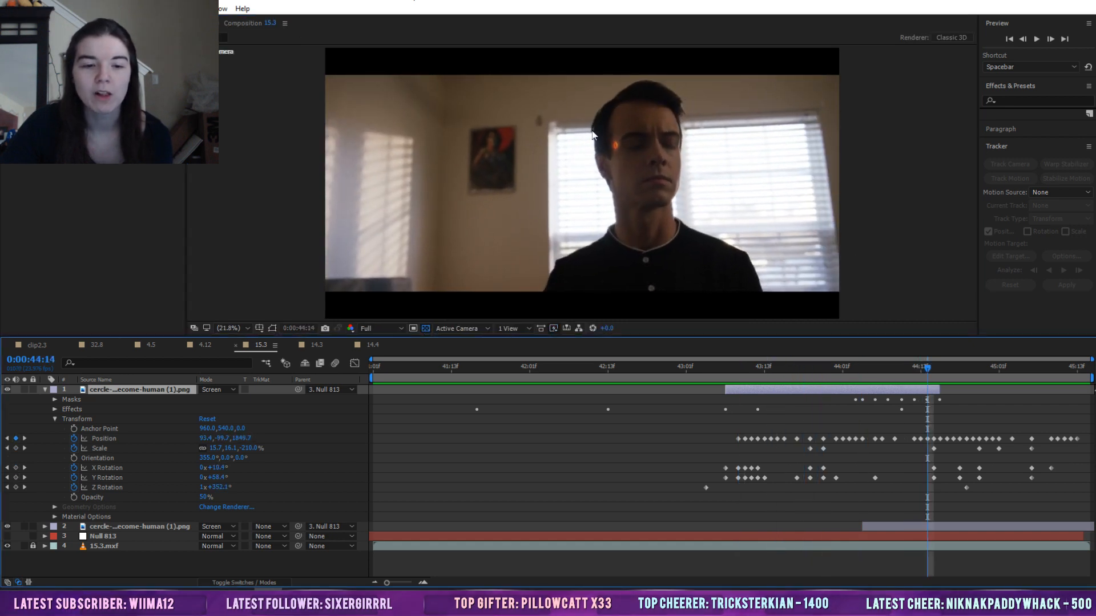
{"action": "left_click_drag", "start_coordinate": [837, 374], "coordinate": [882, 392]}
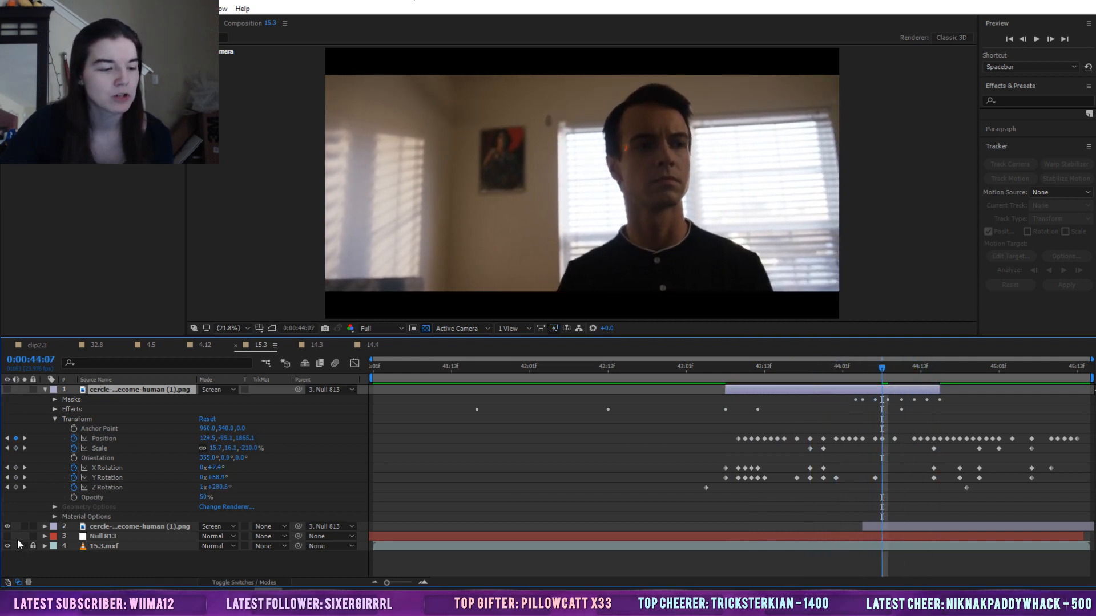
{"action": "left_click", "coordinate": [45, 546]}
{"action": "scroll", "coordinate": [99, 545], "scroll_direction": "down", "scroll_amount": 3}
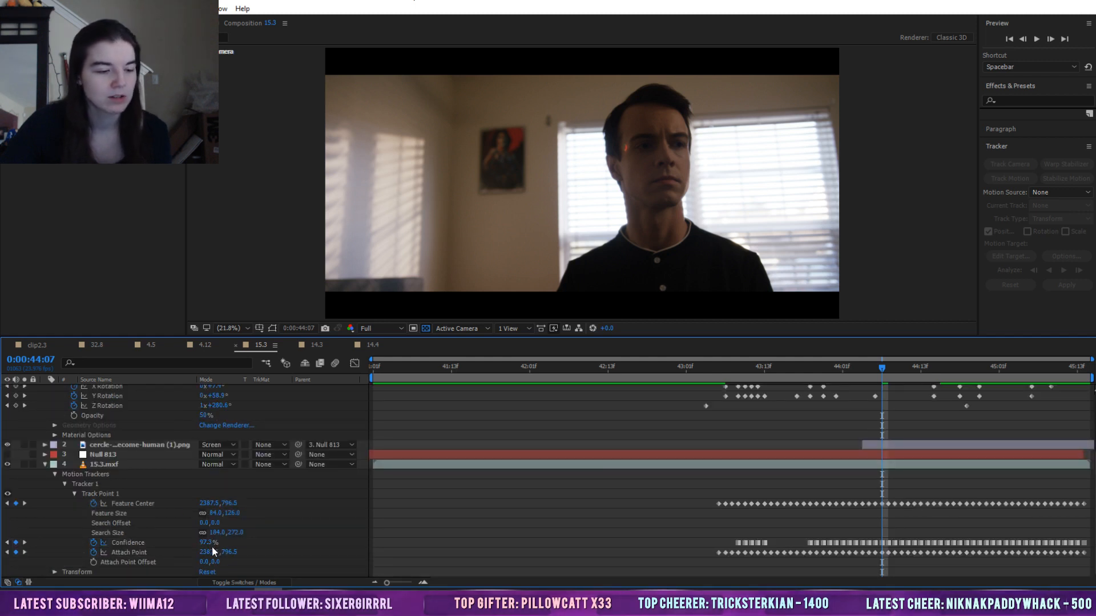
{"action": "left_click", "coordinate": [81, 479]}
Open Tracker 1 of the 15.3.mxf footage at 0:00:43:04 and play the tracked shot
{"action": "left_click_drag", "start_coordinate": [724, 368], "coordinate": [706, 368]}
{"action": "double_click", "coordinate": [85, 483]}
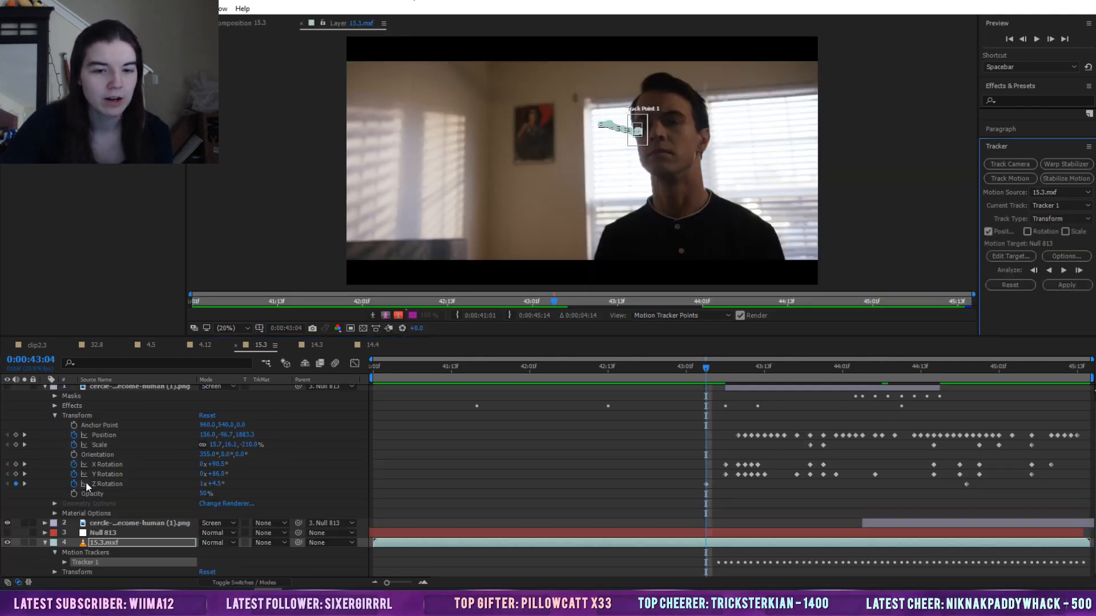
{"action": "key", "text": "space"}
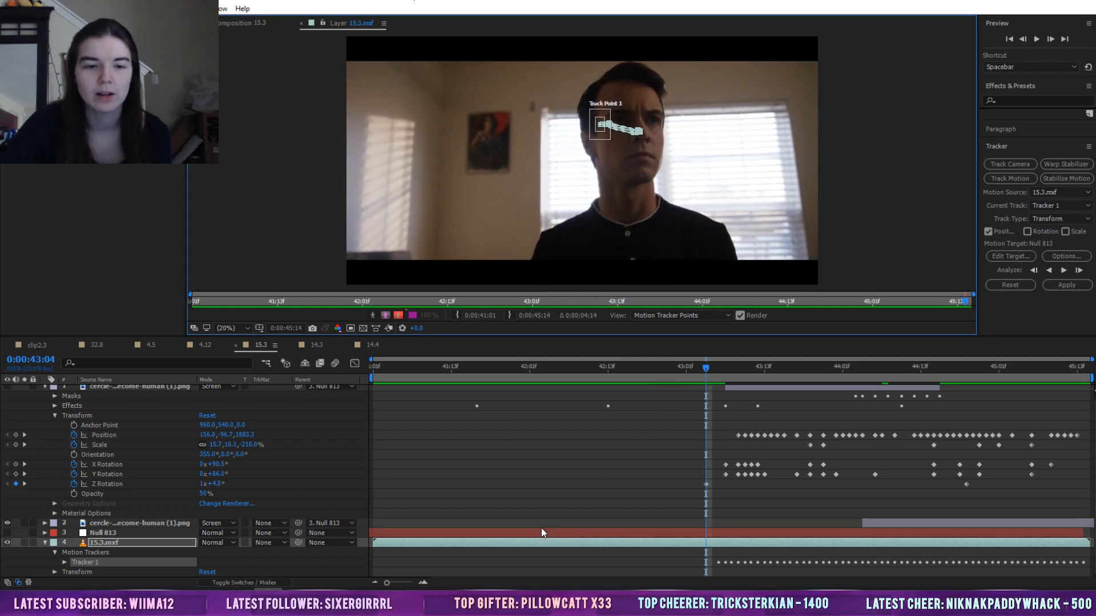
Examine Track Point 1 on the actor's temple at 100% magnification from 0:00:43:19 to 0:00:44:00
{"action": "left_click", "coordinate": [803, 366]}
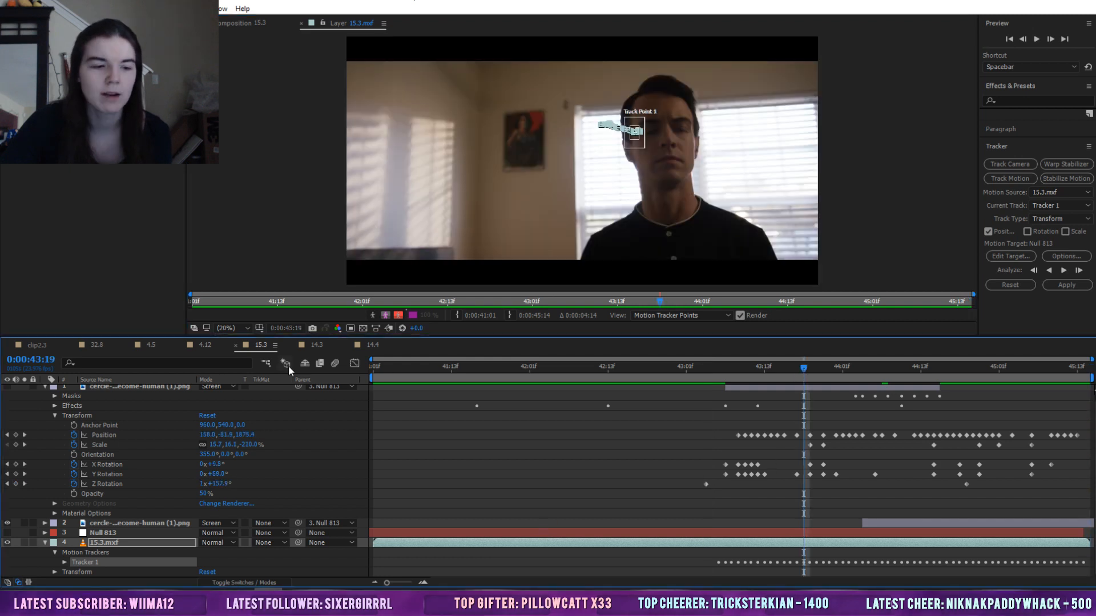
{"action": "left_click", "coordinate": [234, 329]}
{"action": "left_click", "coordinate": [240, 459]}
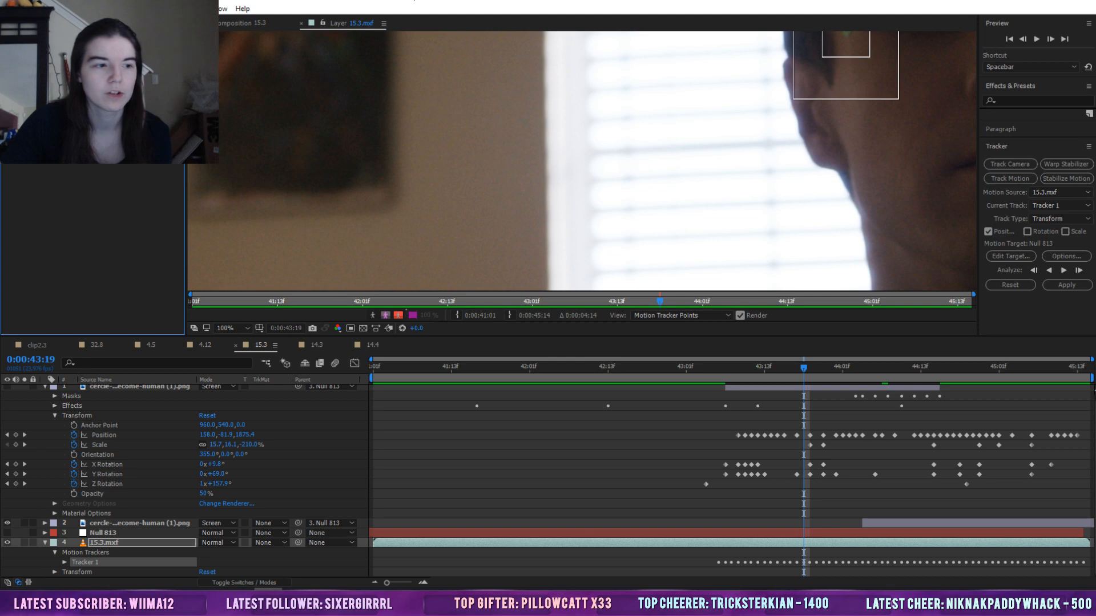
{"action": "left_click_drag", "start_coordinate": [884, 130], "coordinate": [546, 261]}
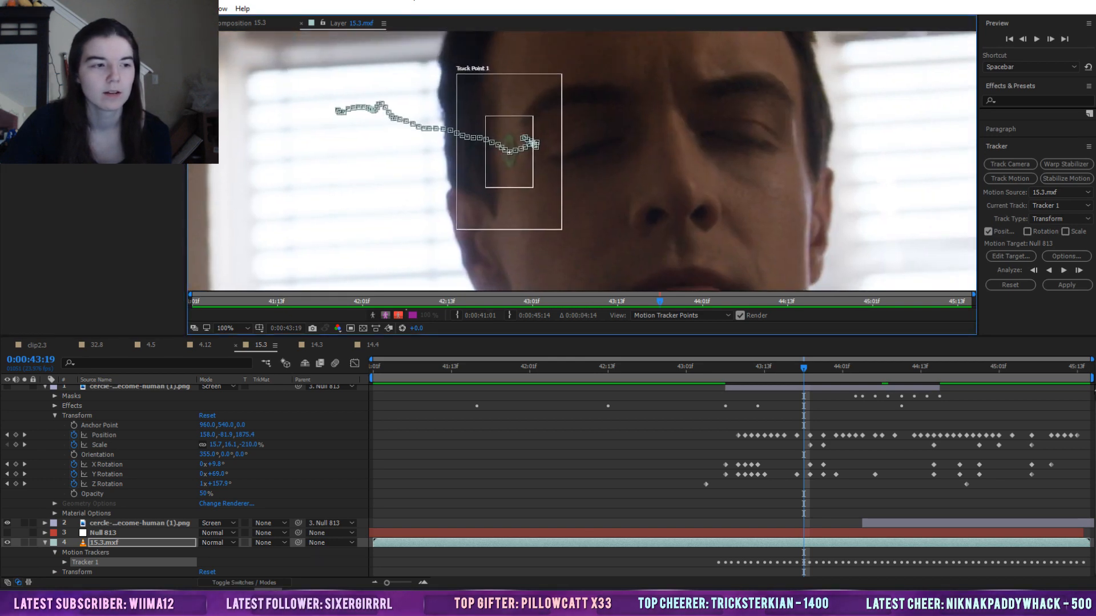
{"action": "left_click_drag", "start_coordinate": [718, 372], "coordinate": [834, 374]}
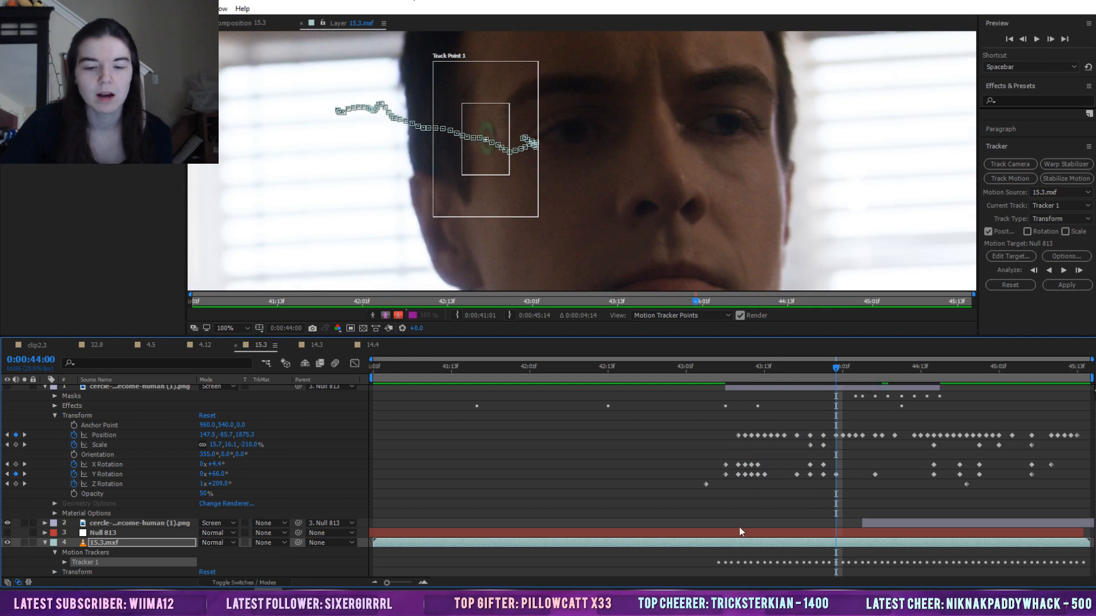
{"action": "left_click", "coordinate": [766, 503]}
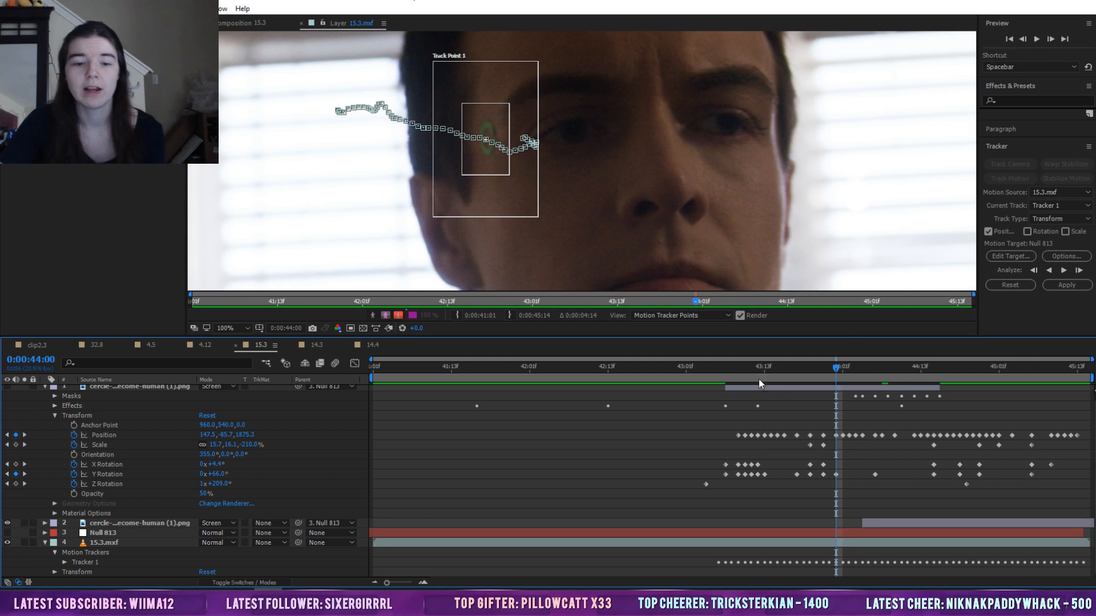
Scrub between 0:00:43:08 and 0:00:44:10 to check how the track point follows the temple
{"action": "left_click", "coordinate": [731, 367]}
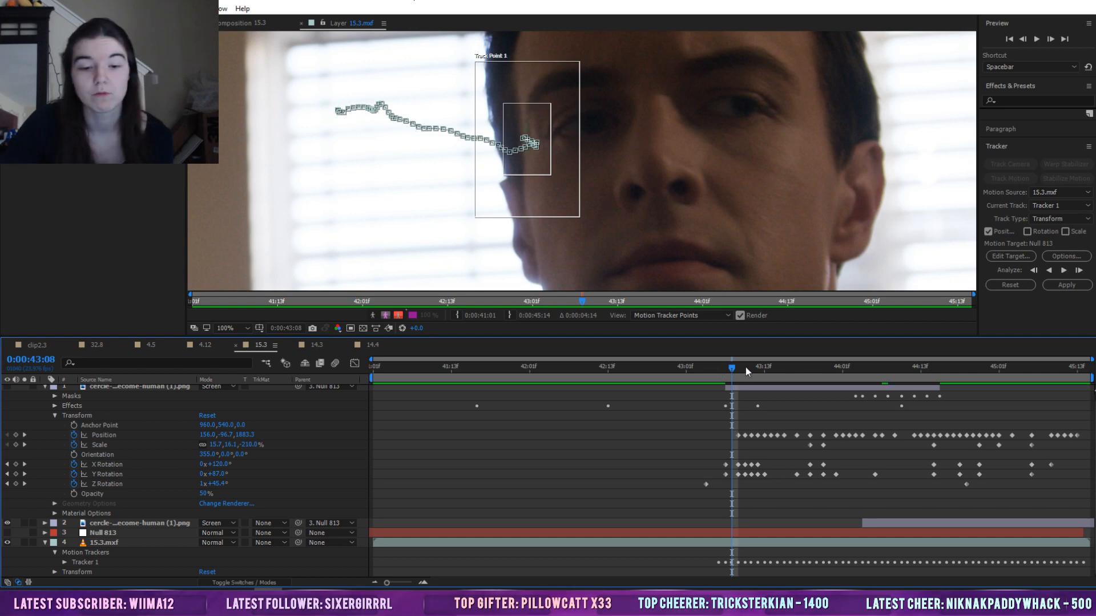
{"action": "left_click_drag", "start_coordinate": [745, 368], "coordinate": [875, 368]}
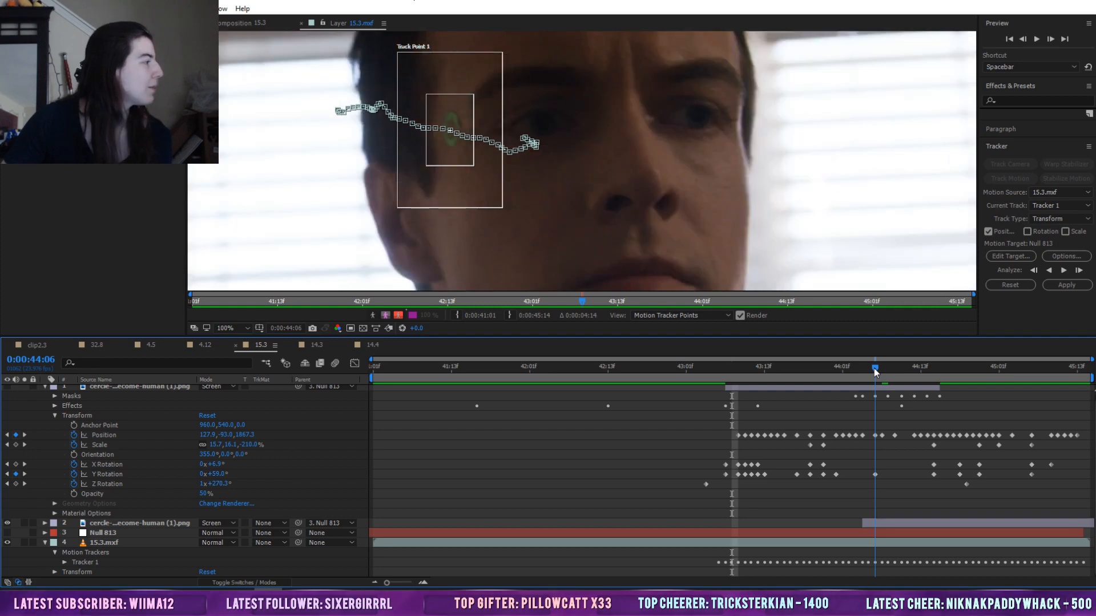
{"action": "left_click_drag", "start_coordinate": [874, 369], "coordinate": [901, 367]}
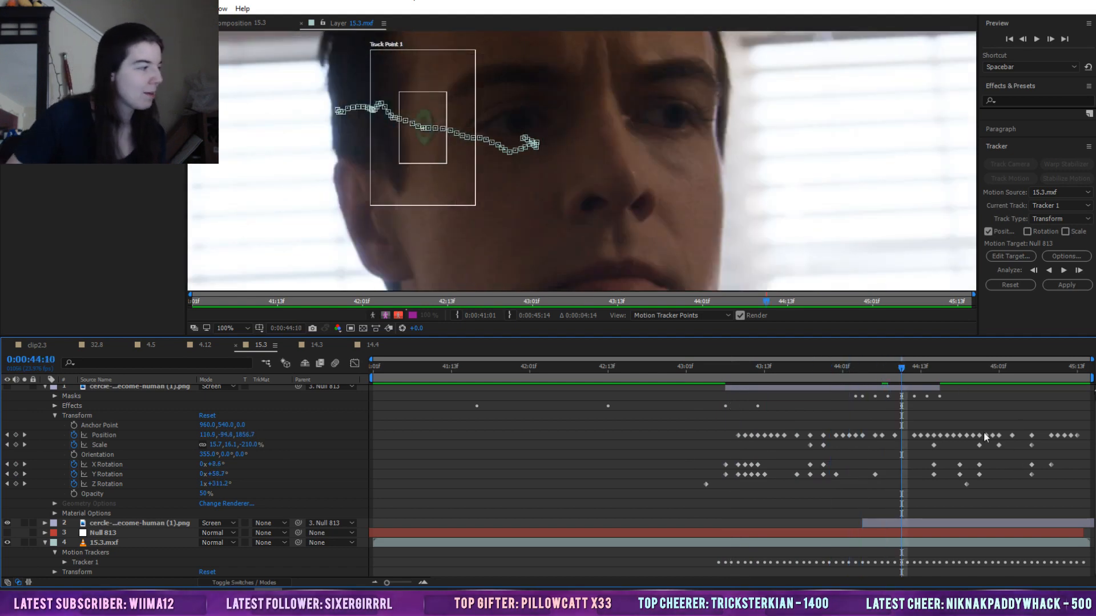
{"action": "left_click", "coordinate": [797, 370]}
{"action": "left_click_drag", "start_coordinate": [796, 371], "coordinate": [869, 384]}
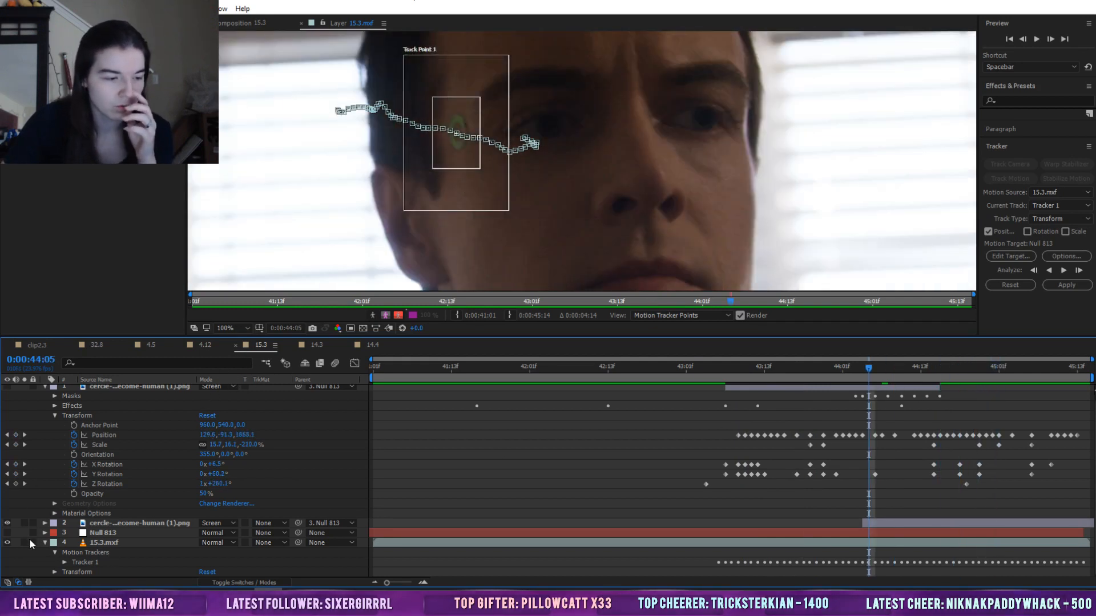
Close the footage's layer view, go to 0:00:43:07, and expand the Null 813 and second circle PNG layers' properties
{"action": "left_click", "coordinate": [301, 23]}
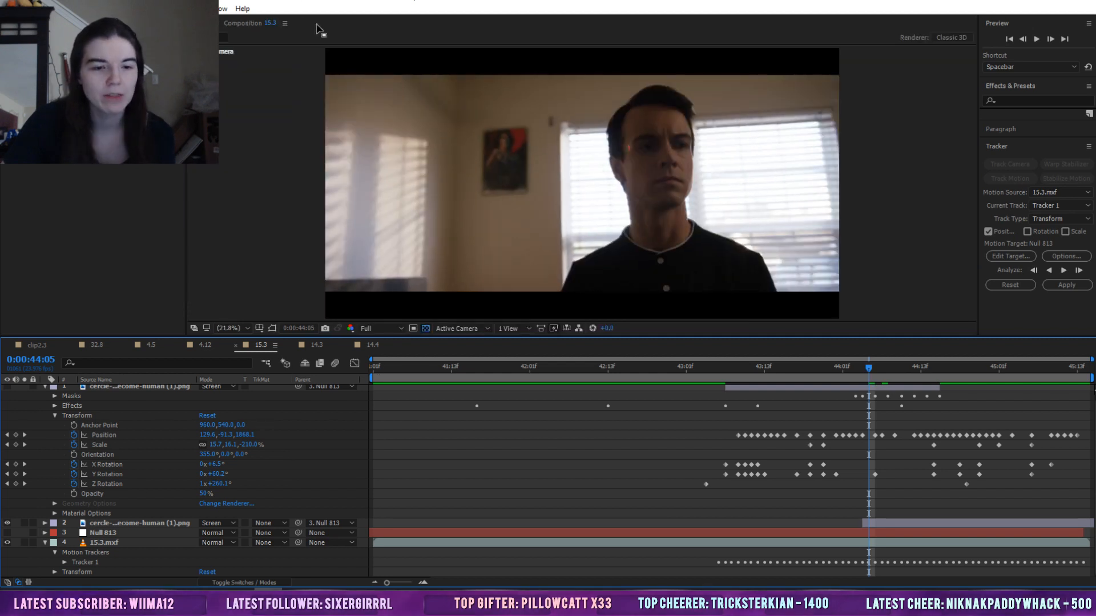
{"action": "left_click", "coordinate": [734, 369]}
{"action": "left_click_drag", "start_coordinate": [735, 370], "coordinate": [717, 368]}
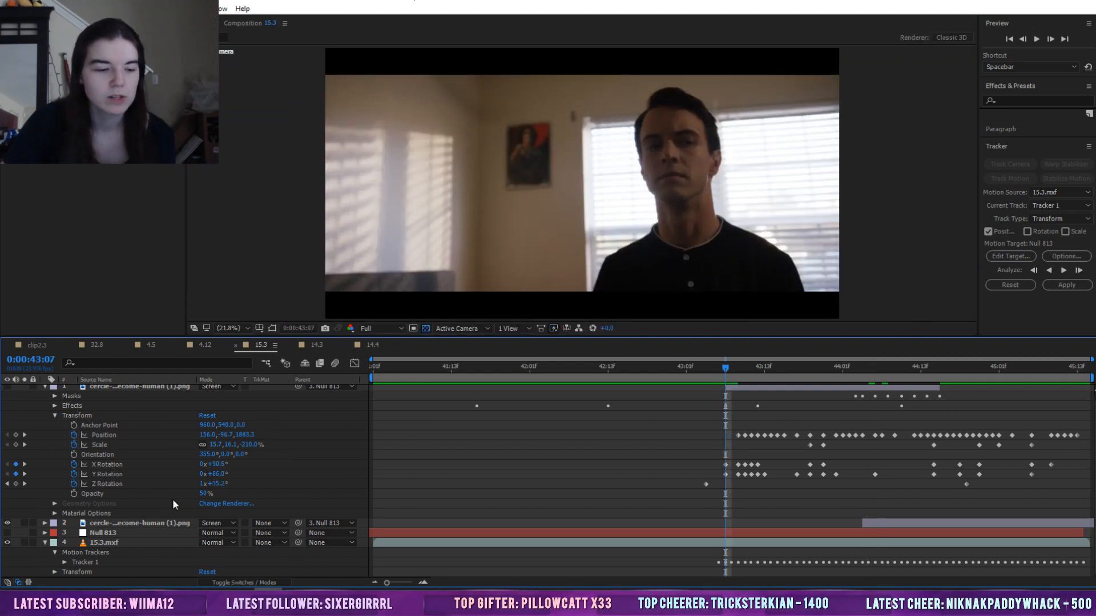
{"action": "left_click", "coordinate": [44, 386]}
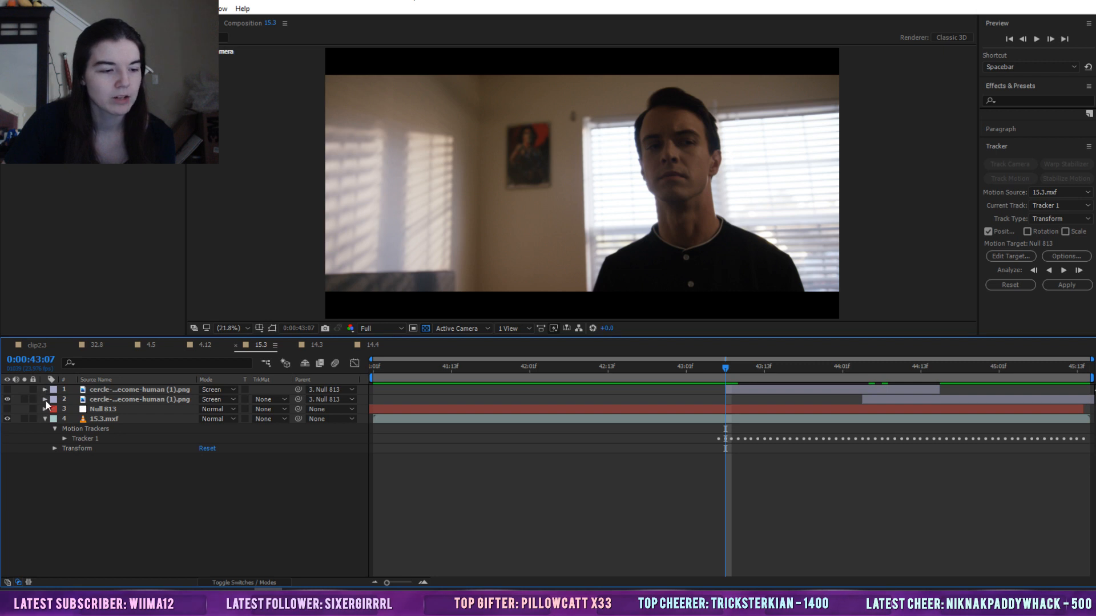
{"action": "left_click", "coordinate": [46, 408]}
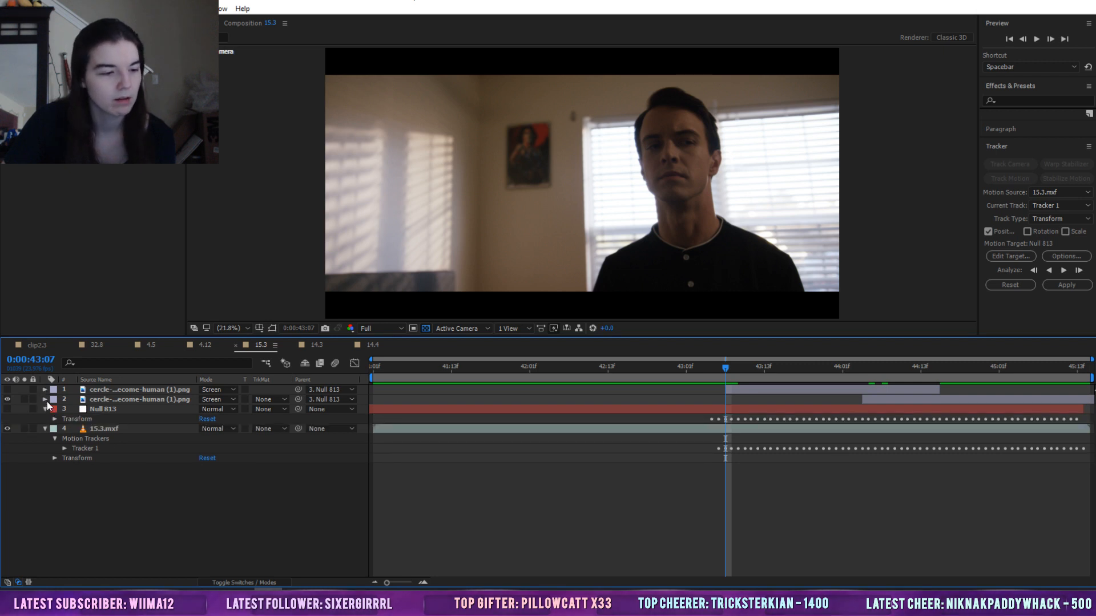
{"action": "left_click", "coordinate": [45, 399]}
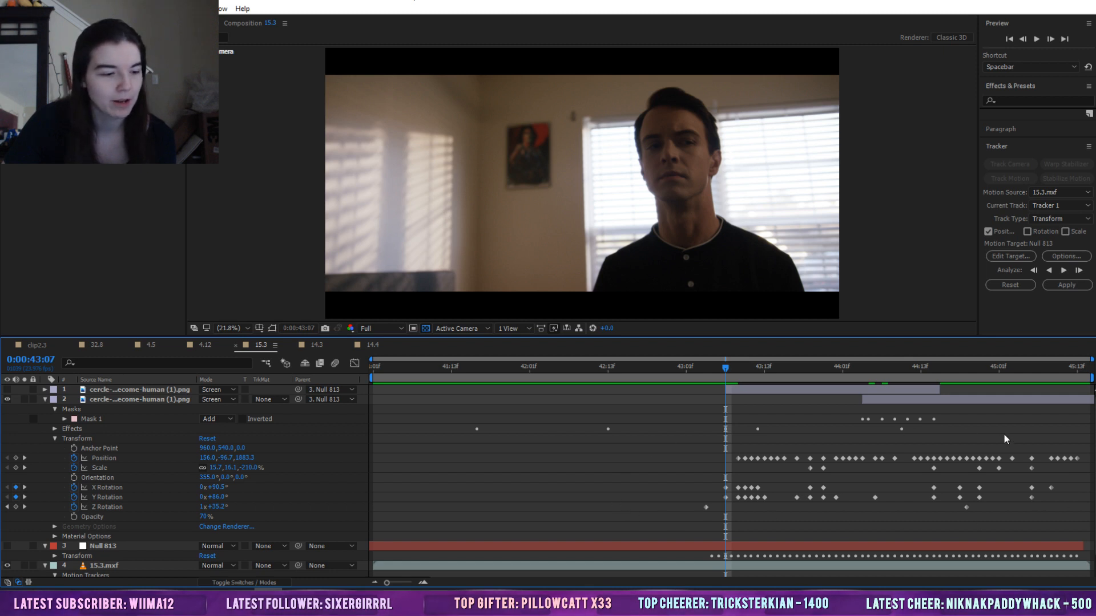
Go to 0:00:43:13, hide the second circle PNG layer and show the first one
{"action": "left_click_drag", "start_coordinate": [729, 360], "coordinate": [764, 372]}
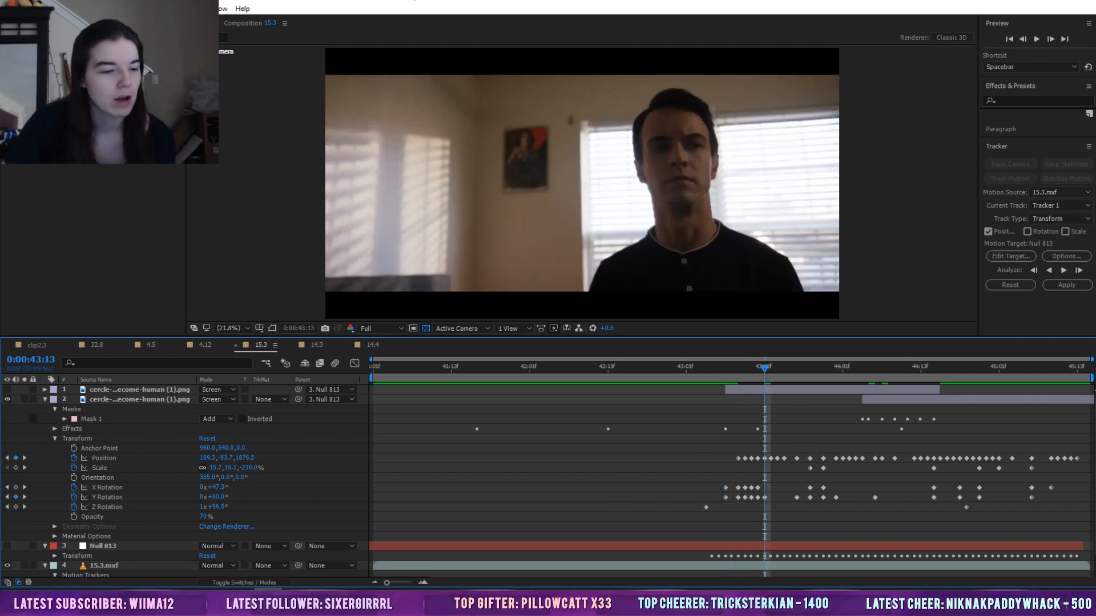
{"action": "left_click", "coordinate": [7, 399]}
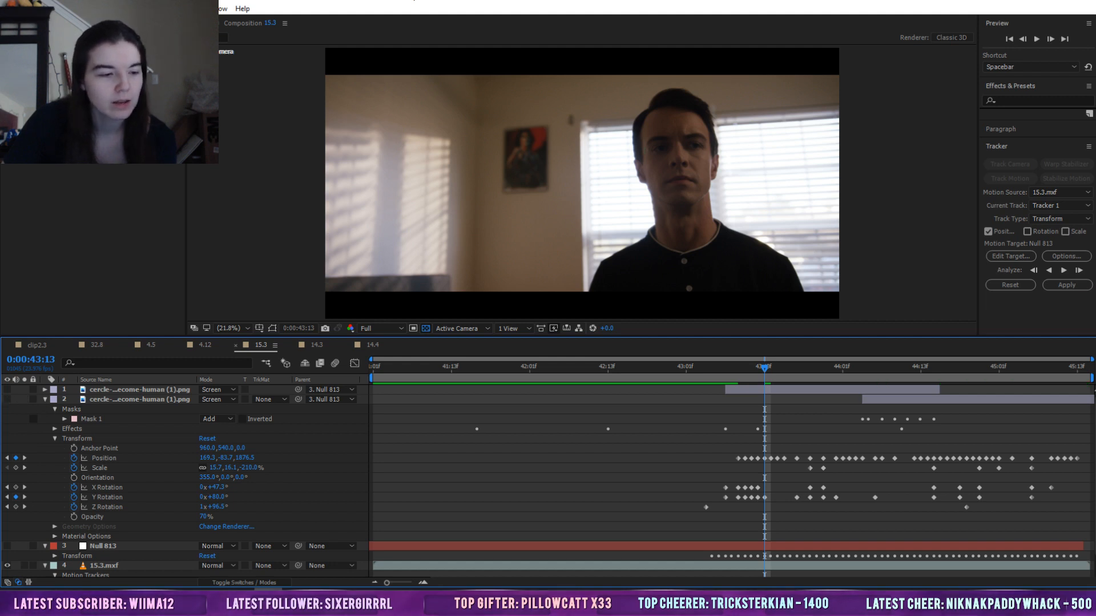
{"action": "left_click", "coordinate": [7, 389]}
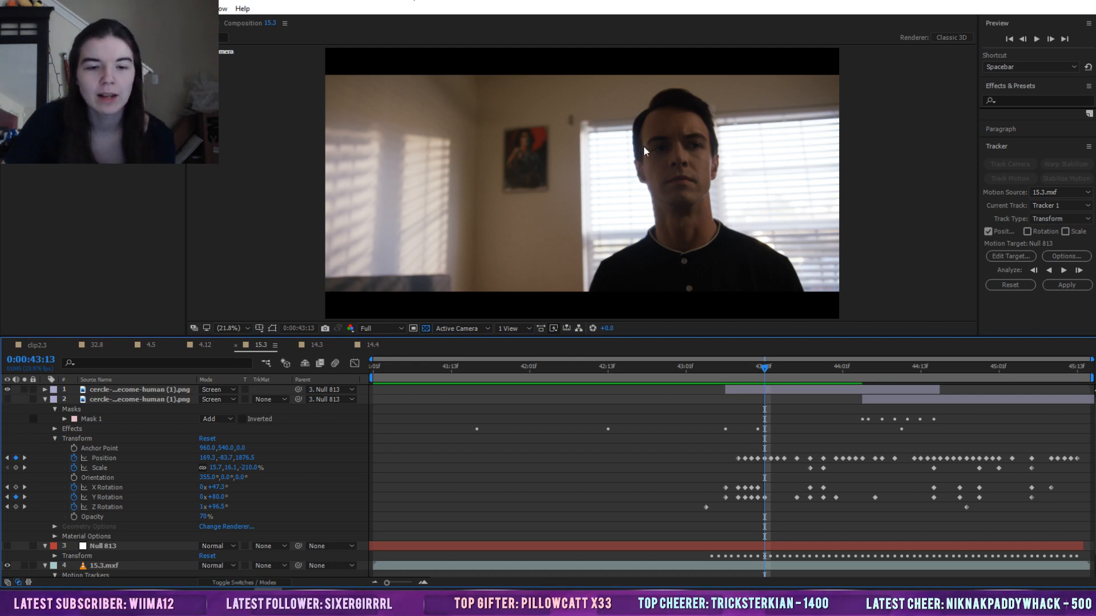
Duplicate the first circle PNG layer at 0:00:43:07 and parent the copy to Null 813
{"action": "left_click", "coordinate": [727, 368]}
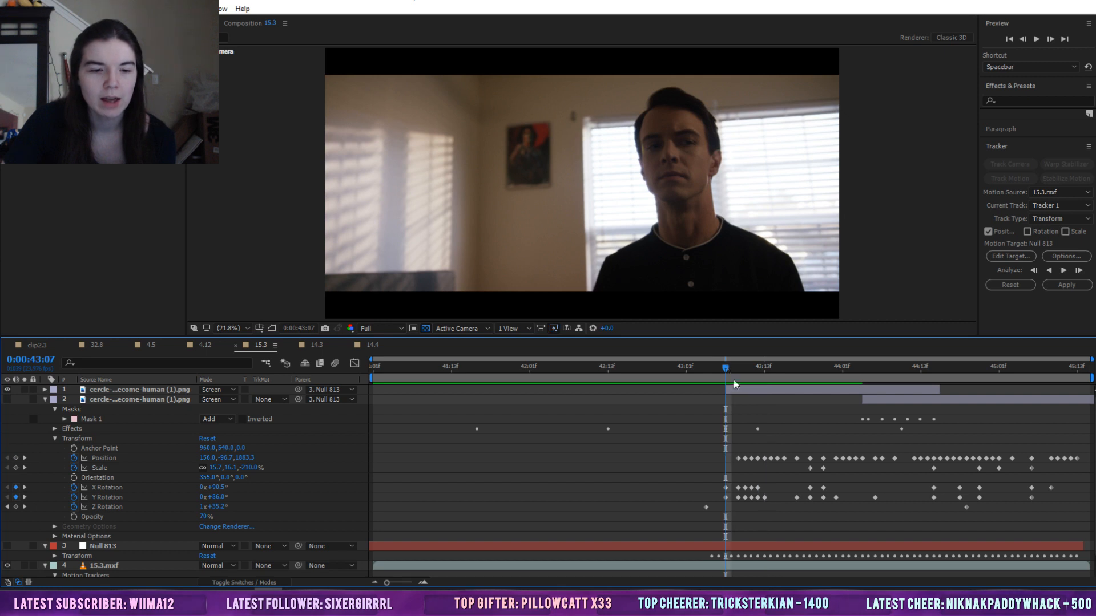
{"action": "left_click", "coordinate": [742, 389]}
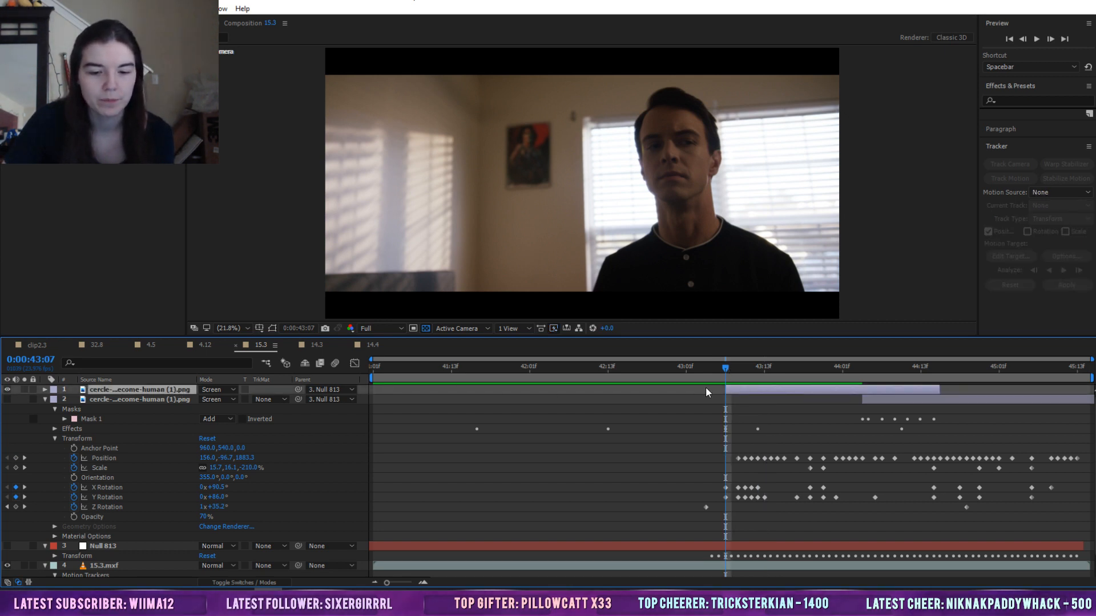
{"action": "key", "text": "ctrl+d"}
{"action": "left_click", "coordinate": [330, 390]}
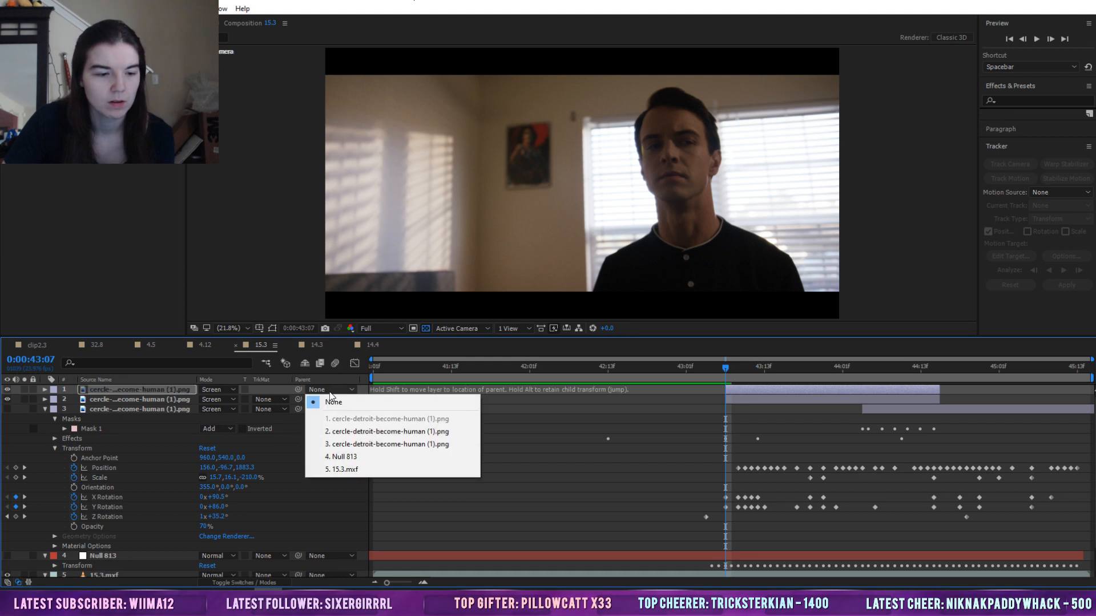
{"action": "left_click", "coordinate": [344, 457]}
Hide the original circle layer and remove the copy's Position, Scale, and X, Y and Z Rotation keyframes
{"action": "left_click", "coordinate": [44, 389]}
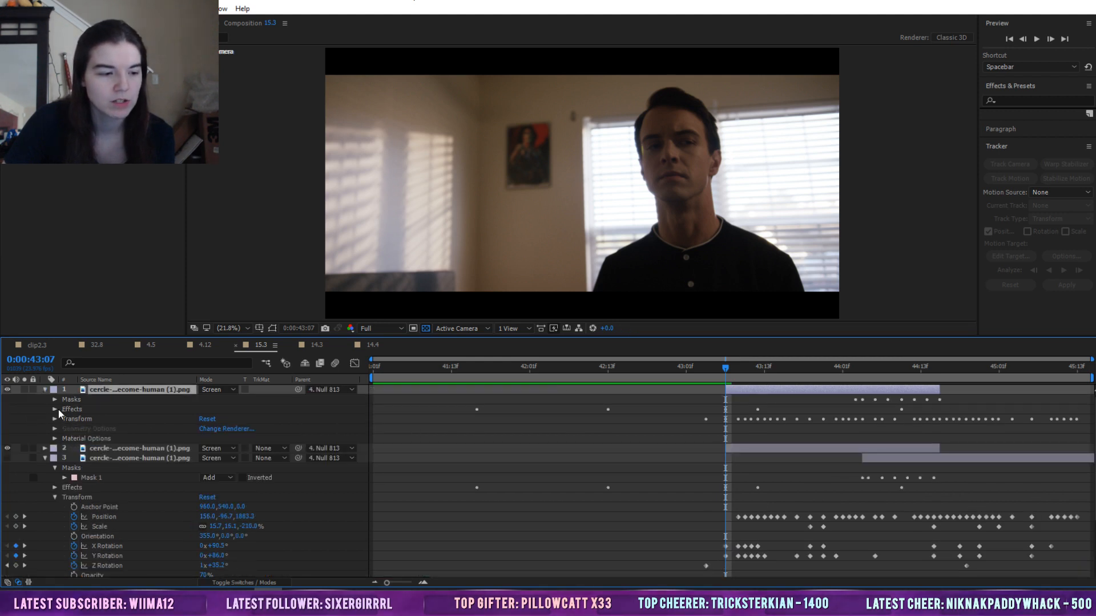
{"action": "left_click", "coordinate": [55, 409]}
{"action": "left_click", "coordinate": [55, 409]}
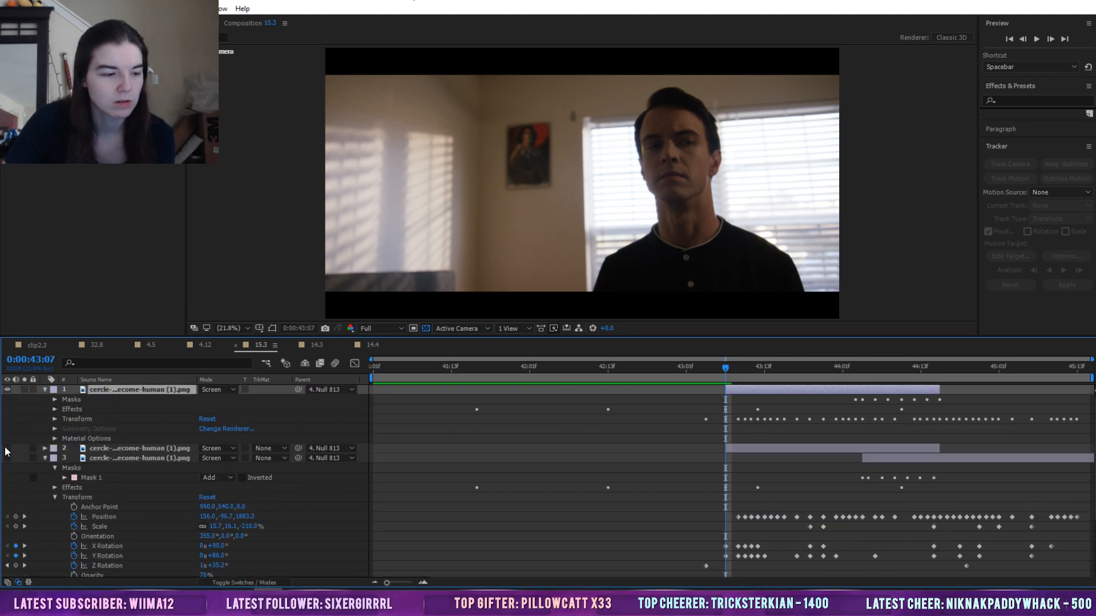
{"action": "left_click", "coordinate": [54, 409]}
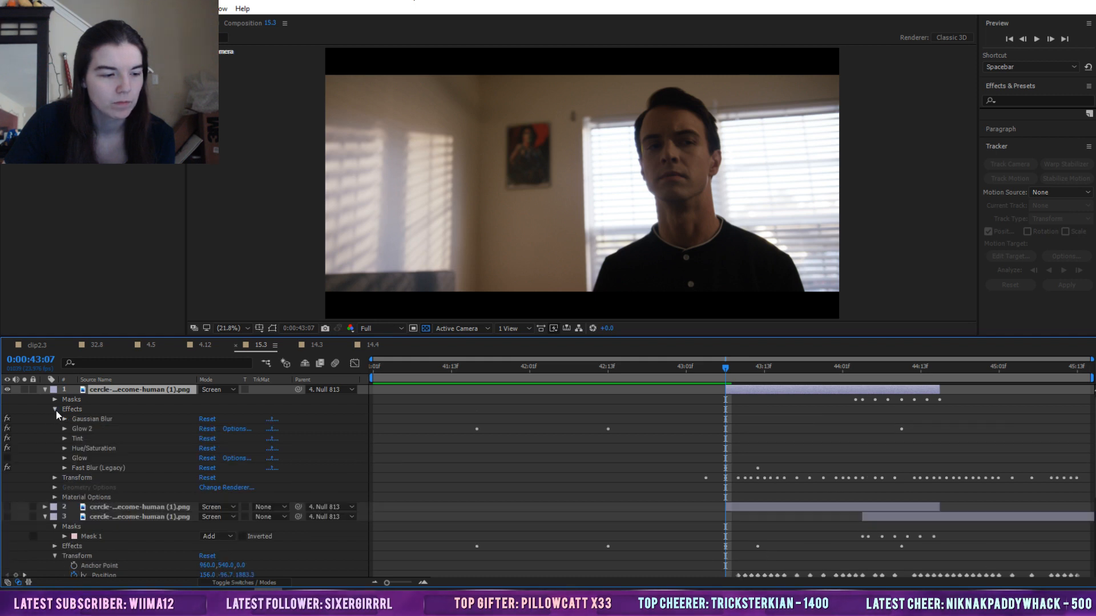
{"action": "left_click", "coordinate": [56, 409]}
{"action": "left_click", "coordinate": [55, 419]}
{"action": "left_click", "coordinate": [74, 439]}
{"action": "left_click", "coordinate": [74, 448]}
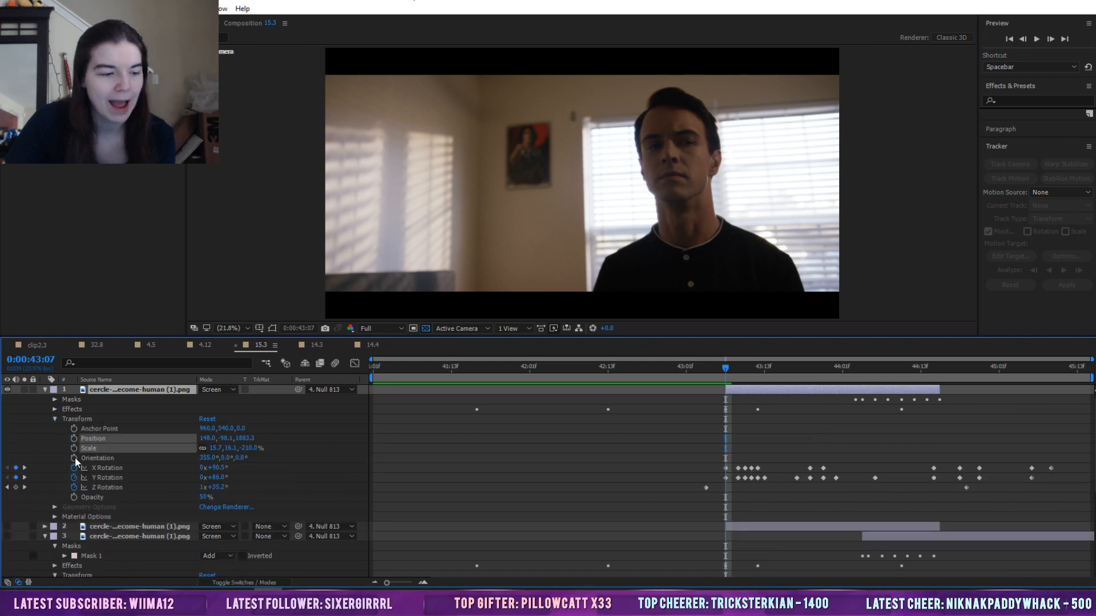
{"action": "left_click", "coordinate": [73, 468]}
{"action": "left_click", "coordinate": [74, 477]}
{"action": "left_click", "coordinate": [73, 487]}
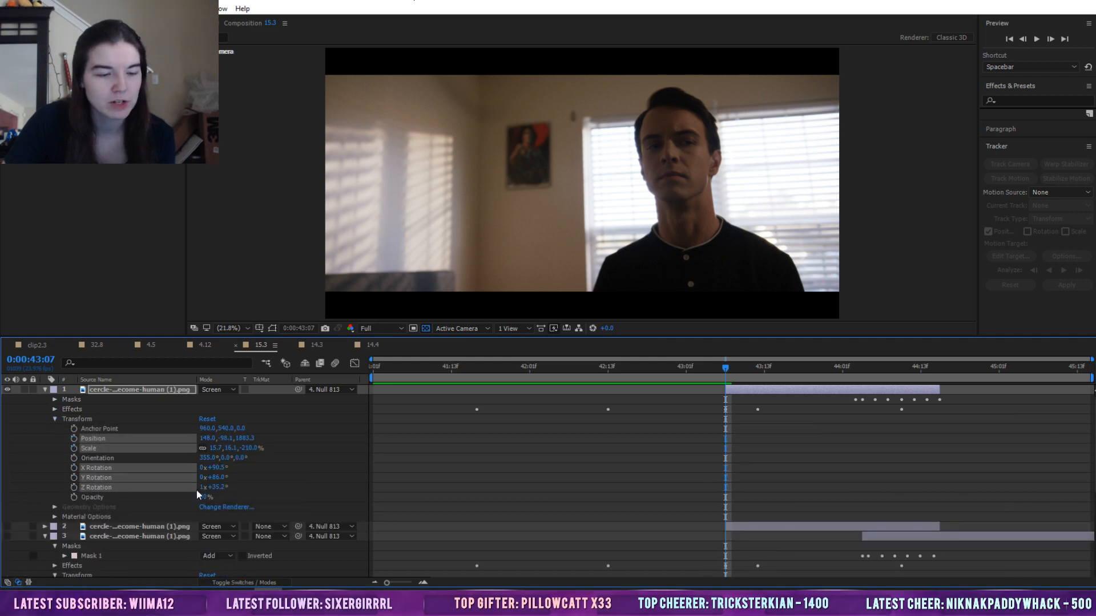
Preview the circle copy without its keyframes and try a different Y Rotation at 0:00:43:08
{"action": "left_click", "coordinate": [751, 461]}
{"action": "key", "text": "space"}
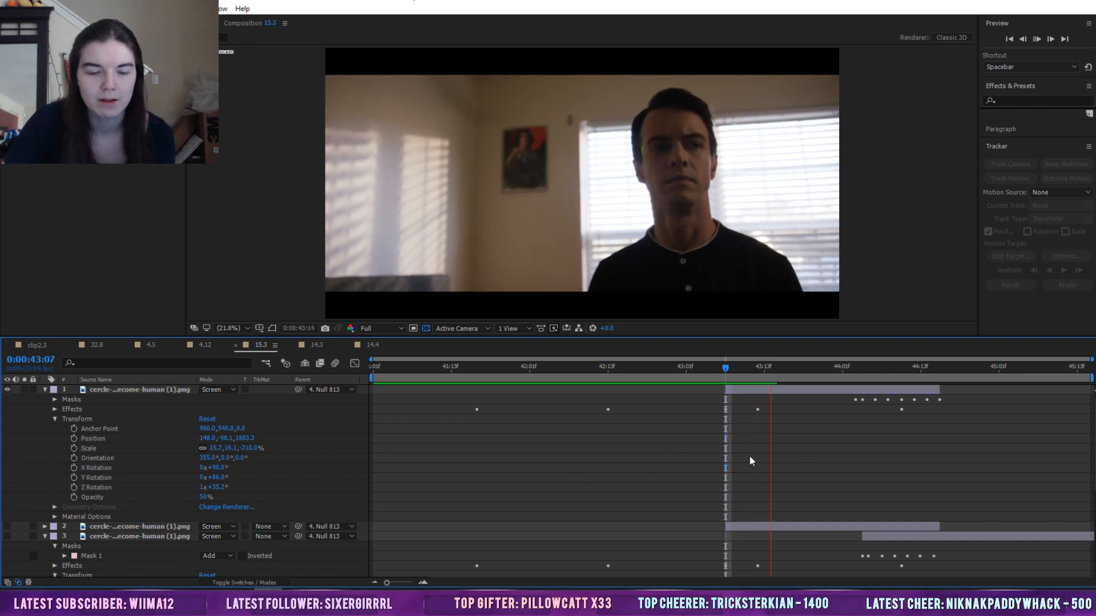
{"action": "left_click", "coordinate": [729, 375]}
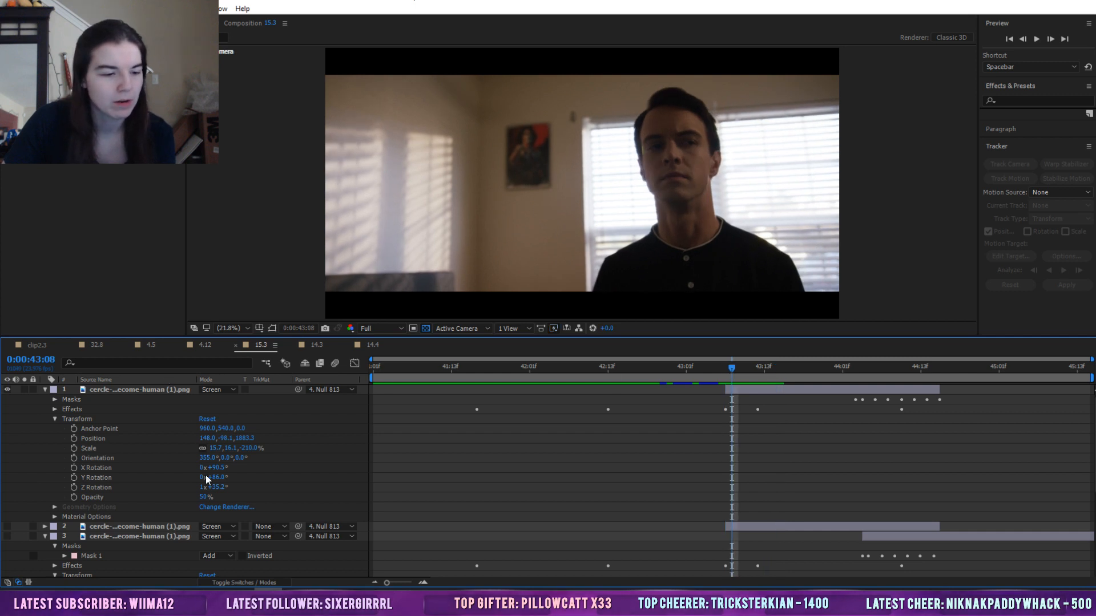
{"action": "left_click_drag", "start_coordinate": [211, 477], "coordinate": [250, 500]}
{"action": "key", "text": "ctrl+z"}
Reset the circle copy's X, Y and Z Rotation
{"action": "left_click", "coordinate": [208, 324]}
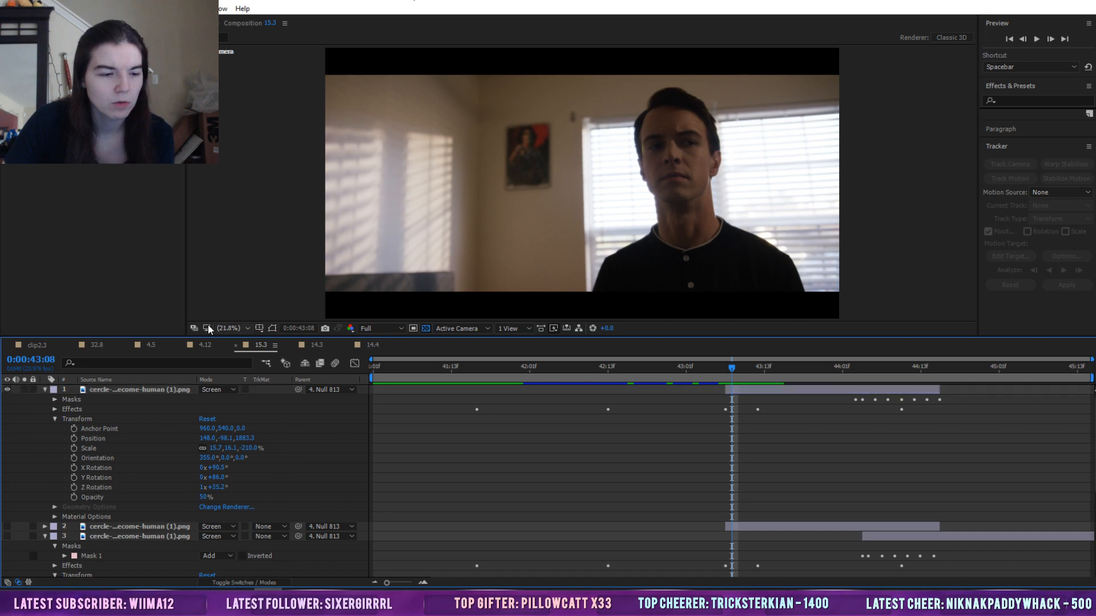
{"action": "left_click", "coordinate": [229, 329]}
{"action": "left_click", "coordinate": [249, 459]}
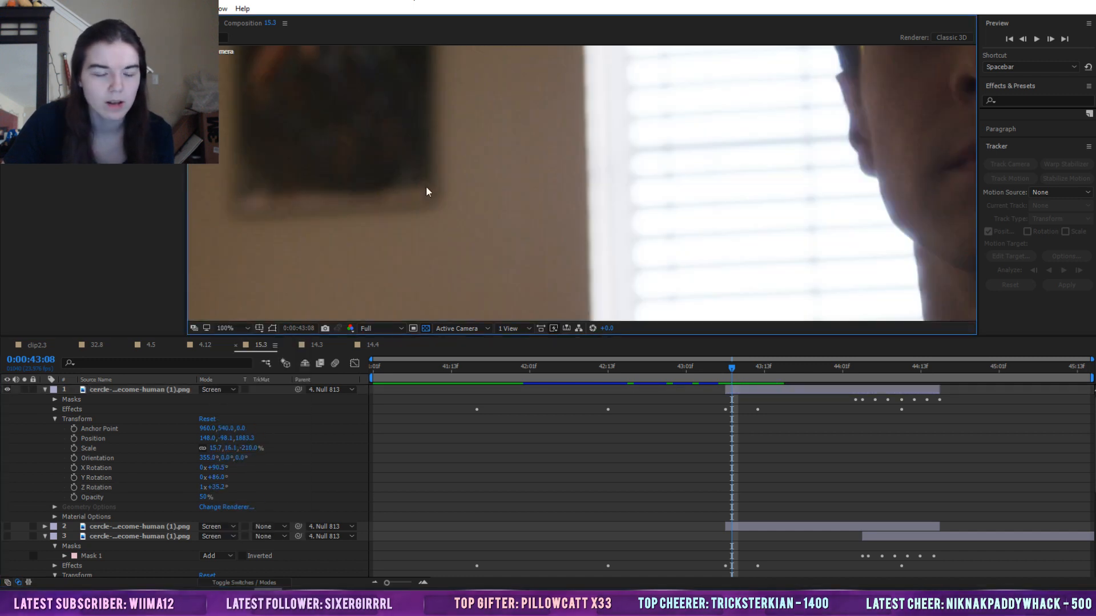
{"action": "left_click", "coordinate": [112, 464]}
{"action": "left_click", "coordinate": [112, 481], "text": "shift"}
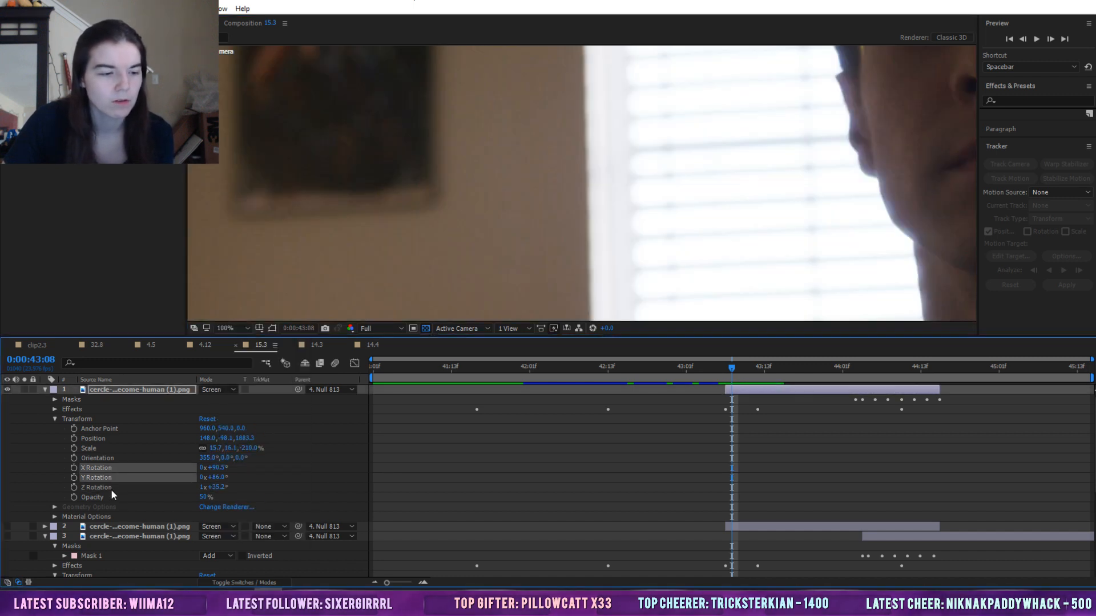
{"action": "left_click", "coordinate": [111, 487], "text": "shift"}
{"action": "right_click", "coordinate": [111, 487]}
{"action": "left_click", "coordinate": [142, 452]}
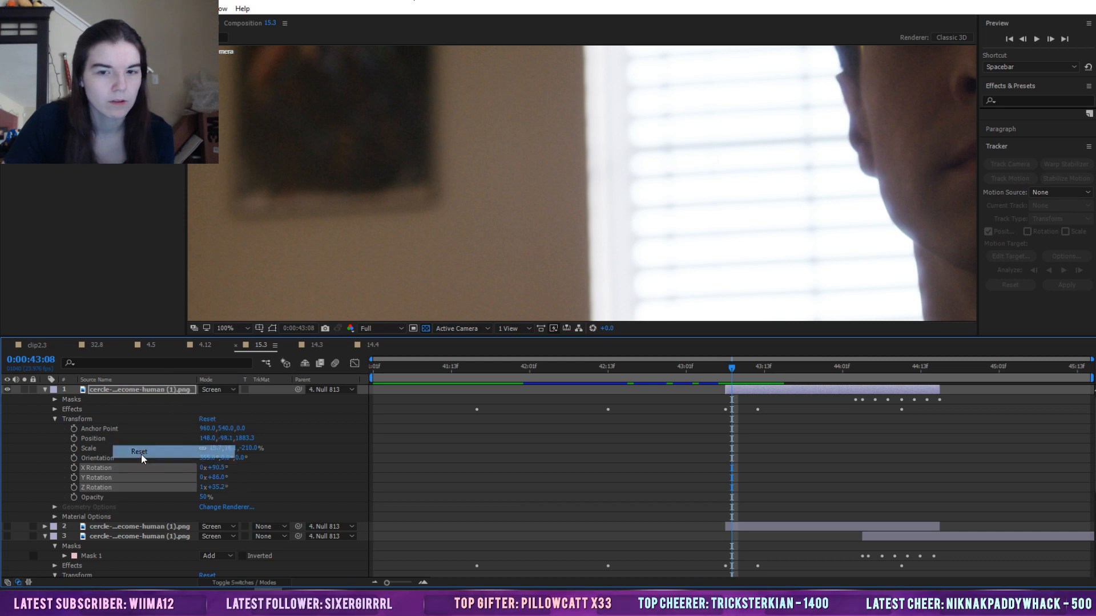
Examine the reset circle on the actor's temple at 100% magnification
{"action": "left_click", "coordinate": [233, 328]}
{"action": "left_click", "coordinate": [234, 341]}
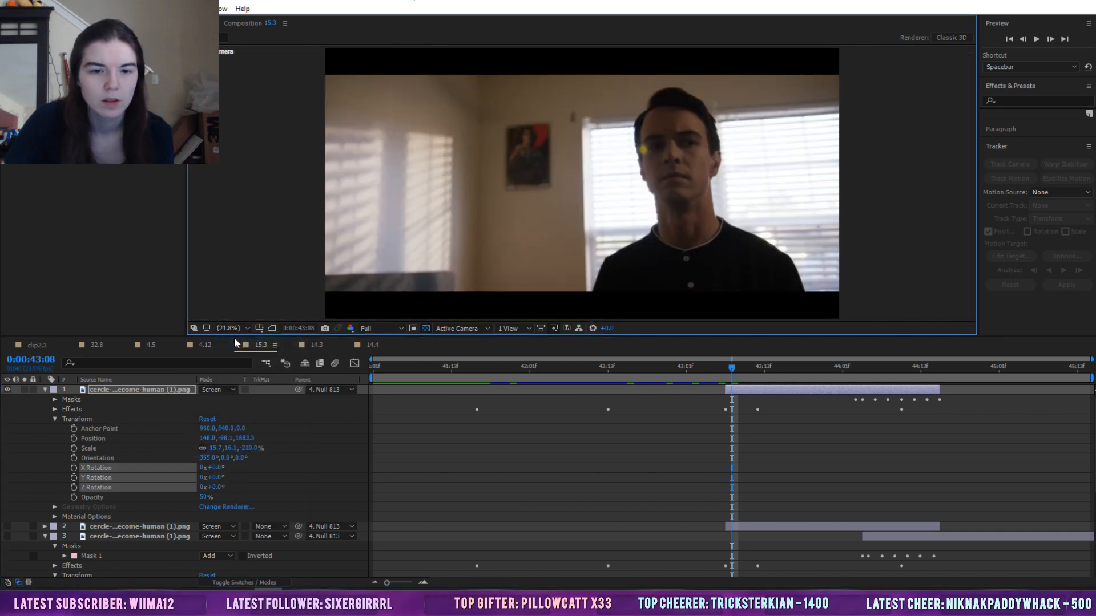
{"action": "left_click", "coordinate": [225, 326]}
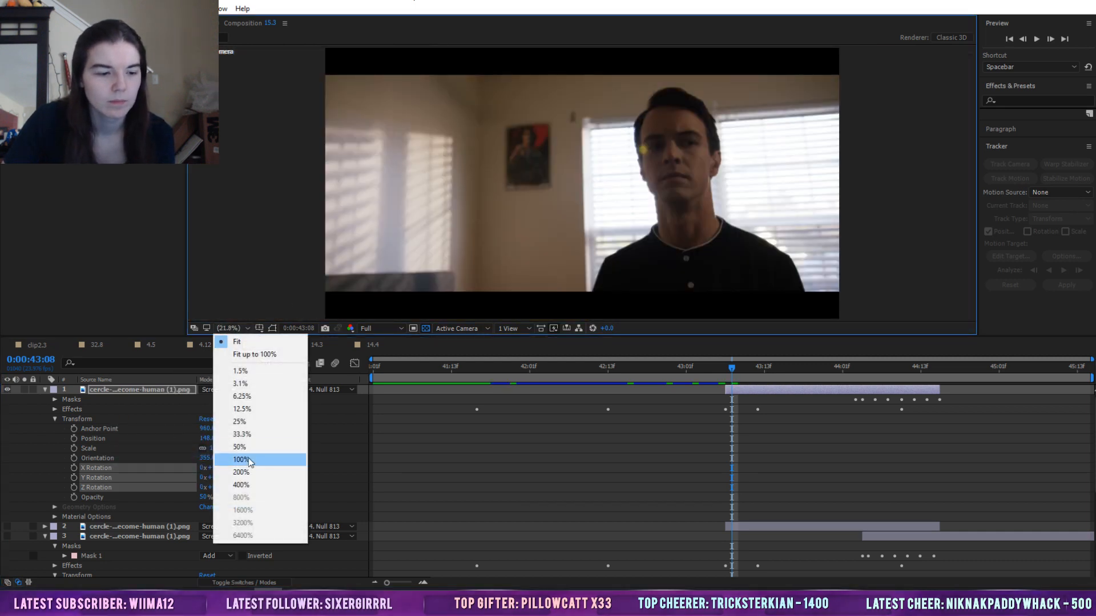
{"action": "left_click", "coordinate": [249, 454]}
{"action": "left_click_drag", "start_coordinate": [827, 143], "coordinate": [514, 166]}
{"action": "left_click", "coordinate": [114, 63]}
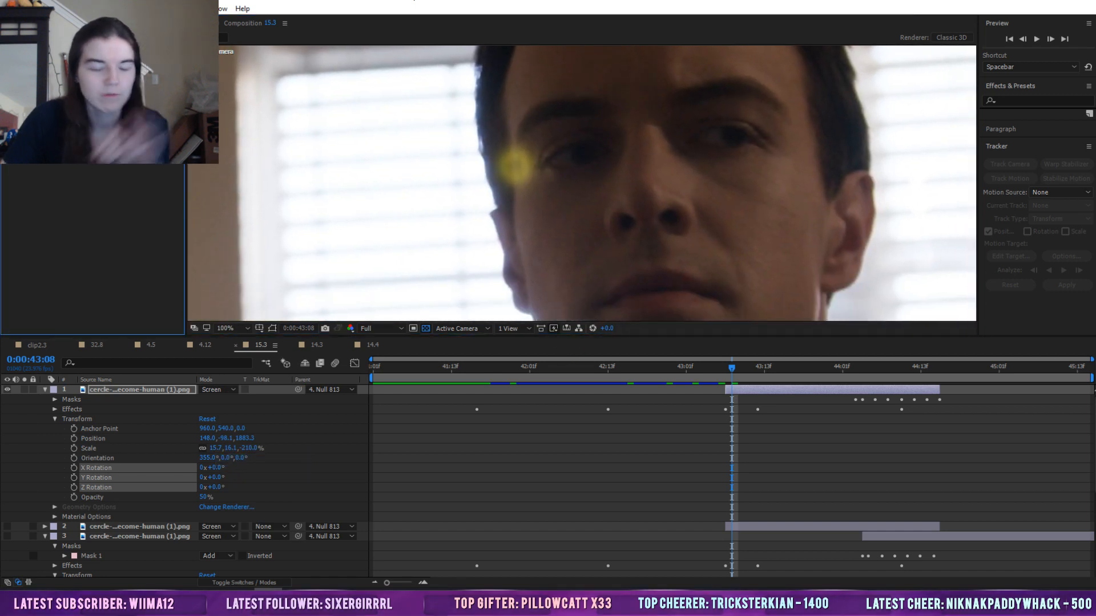
Turn off the circle copy's Gaussian Blur and Fast Blur (Legacy) effects and collapse its properties
{"action": "left_click", "coordinate": [71, 400]}
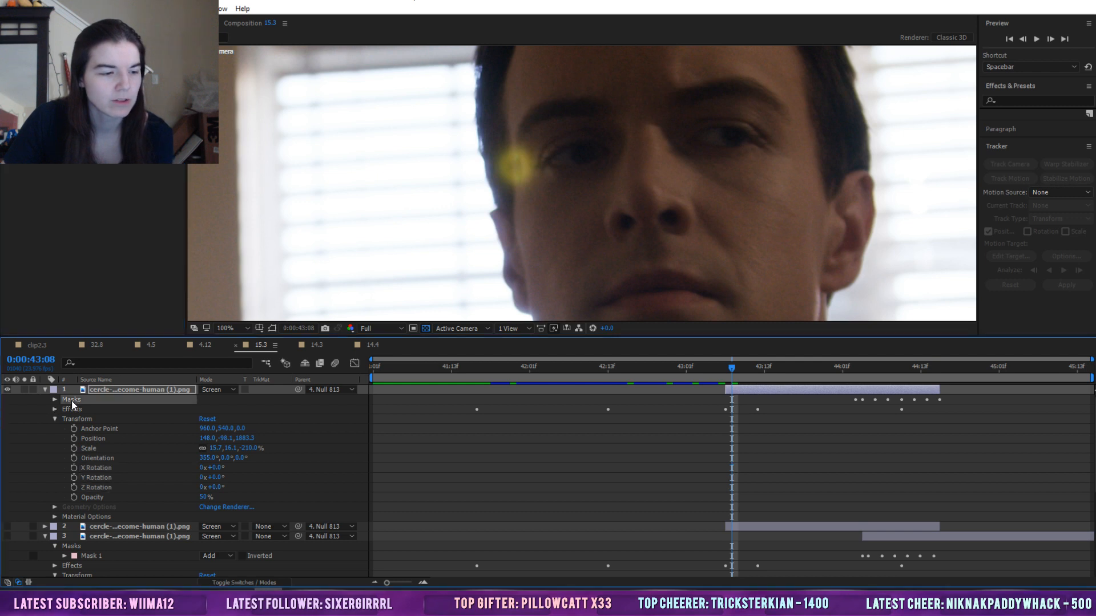
{"action": "left_click", "coordinate": [56, 406]}
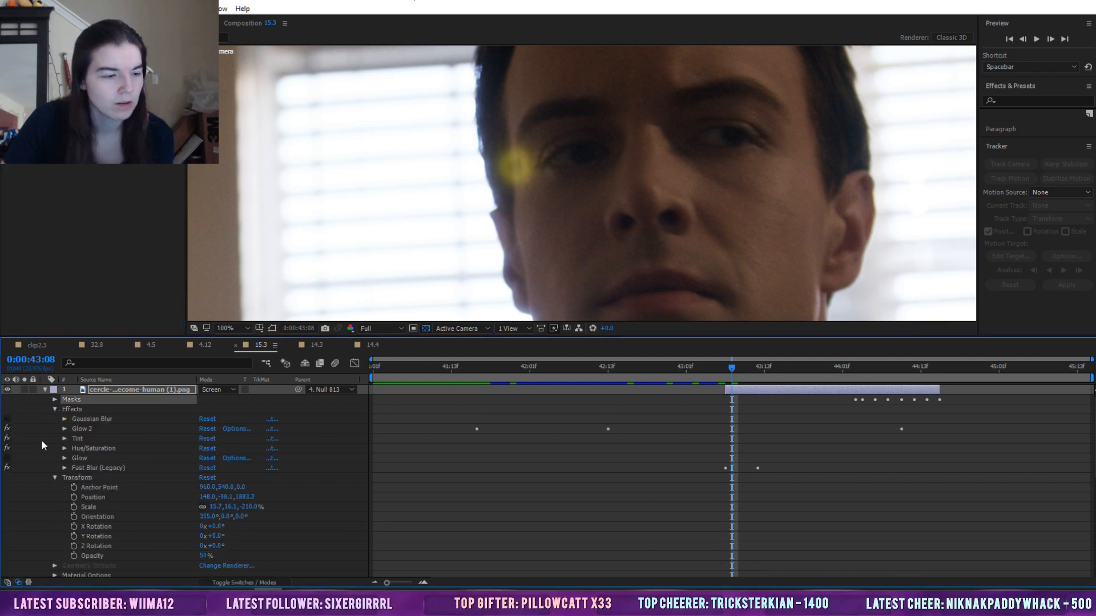
{"action": "left_click", "coordinate": [7, 468]}
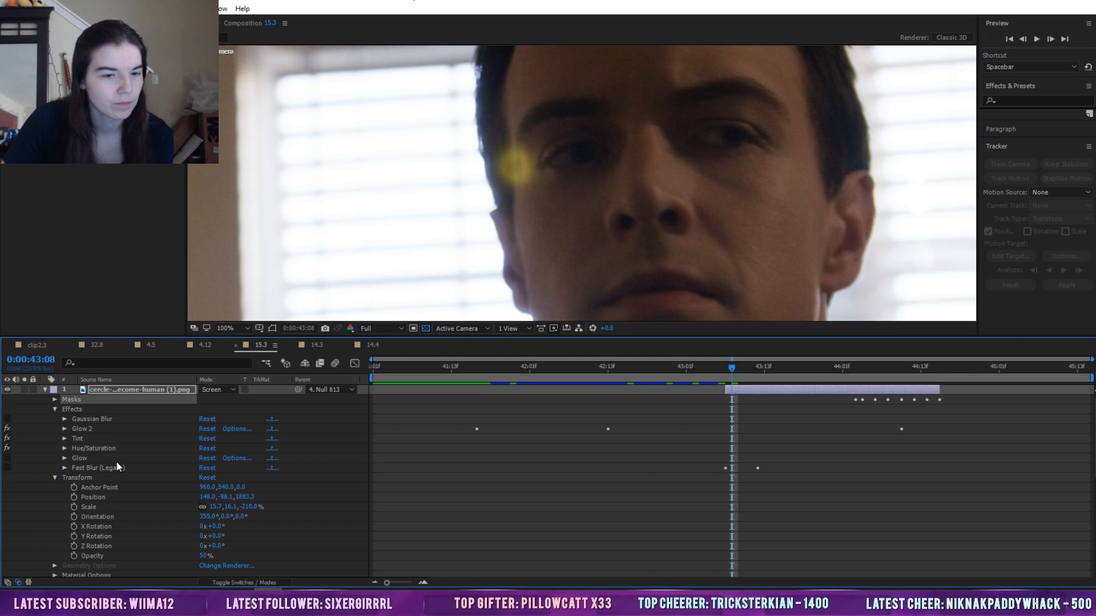
{"action": "left_click", "coordinate": [48, 391]}
{"action": "left_click", "coordinate": [46, 391]}
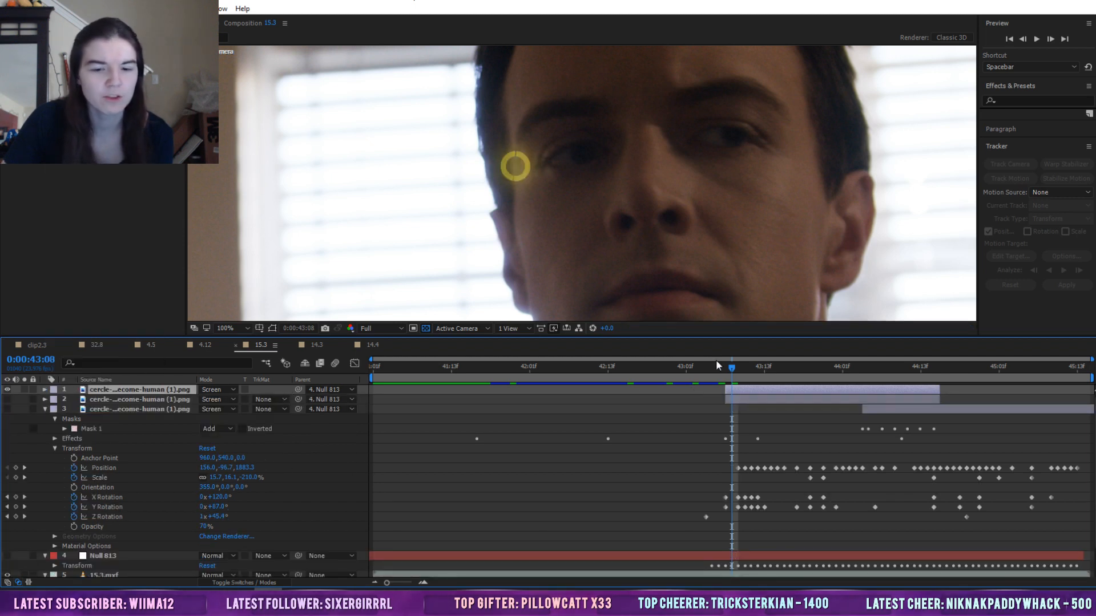
Play the circle copy's tracking-only motion from 0:00:43:07, scrub to 0:00:44:03, and delete the copy
{"action": "left_click_drag", "start_coordinate": [732, 367], "coordinate": [726, 370]}
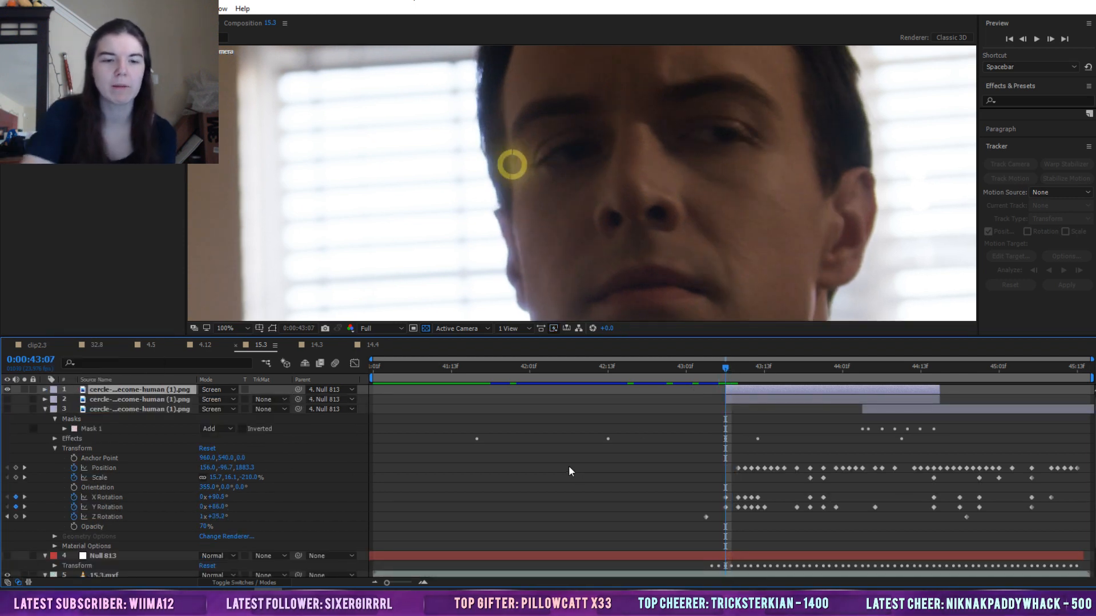
{"action": "key", "text": "space"}
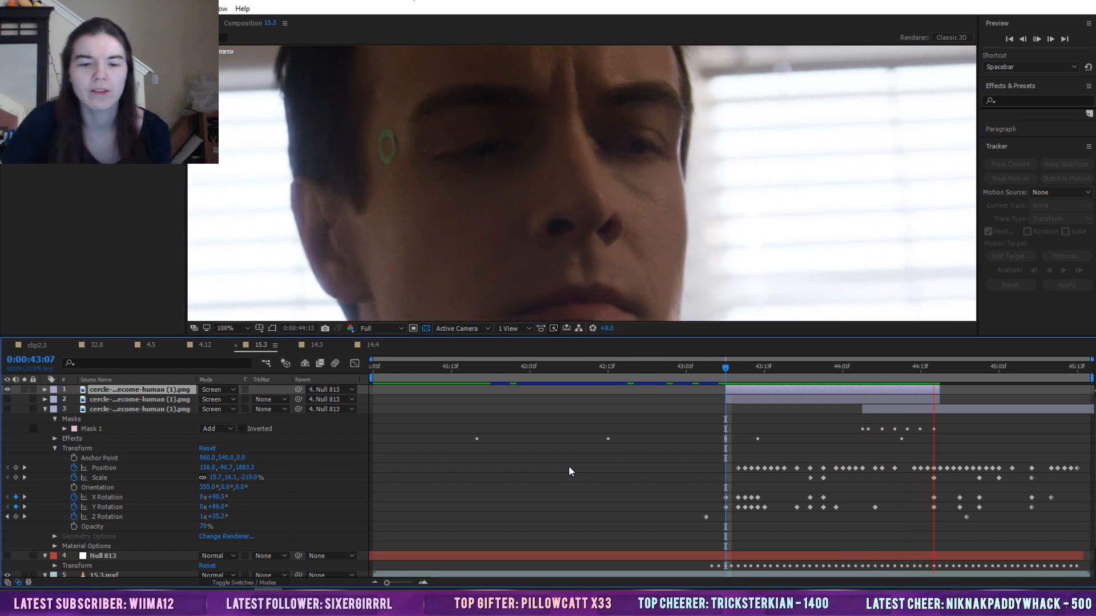
{"action": "left_click_drag", "start_coordinate": [725, 368], "coordinate": [608, 435]}
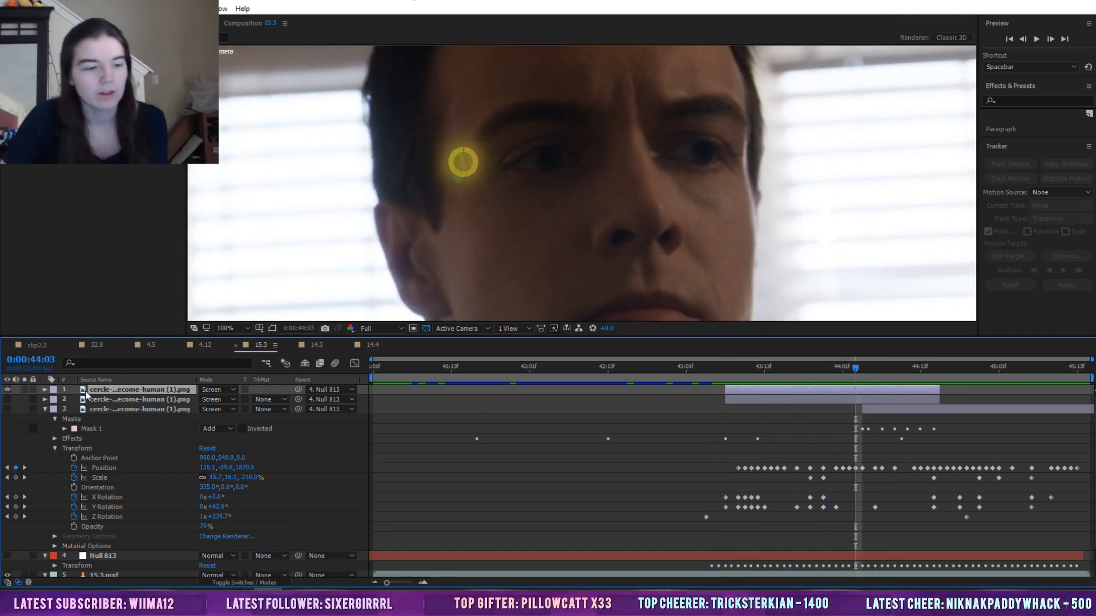
{"action": "key", "text": "Delete"}
Return to 0:00:43:07 and make both original circle PNG layers visible
{"action": "left_click_drag", "start_coordinate": [731, 371], "coordinate": [752, 375]}
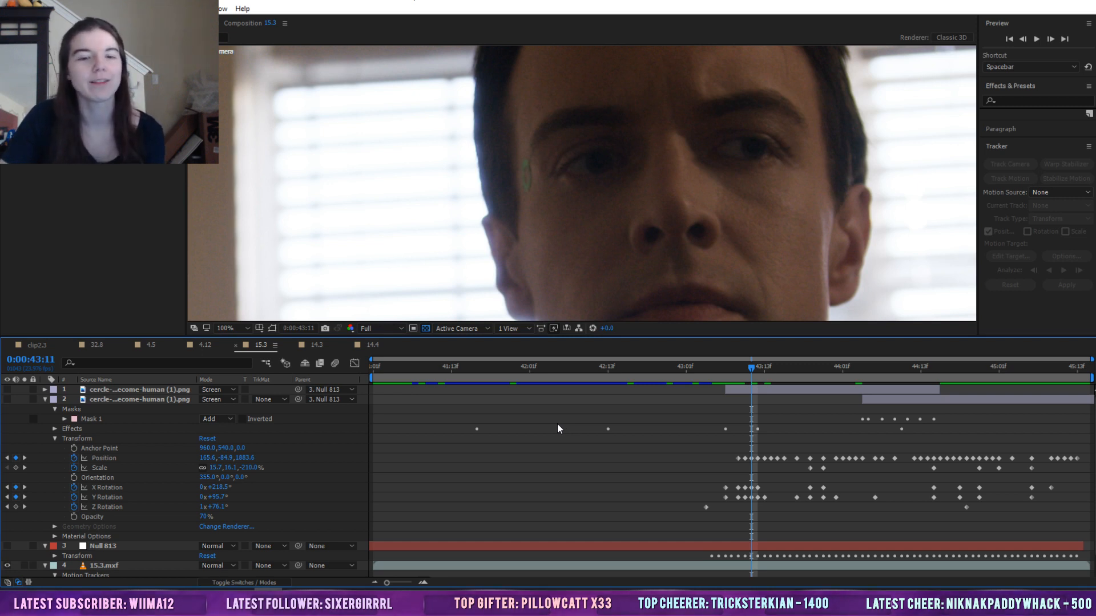
{"action": "left_click_drag", "start_coordinate": [737, 366], "coordinate": [725, 368]}
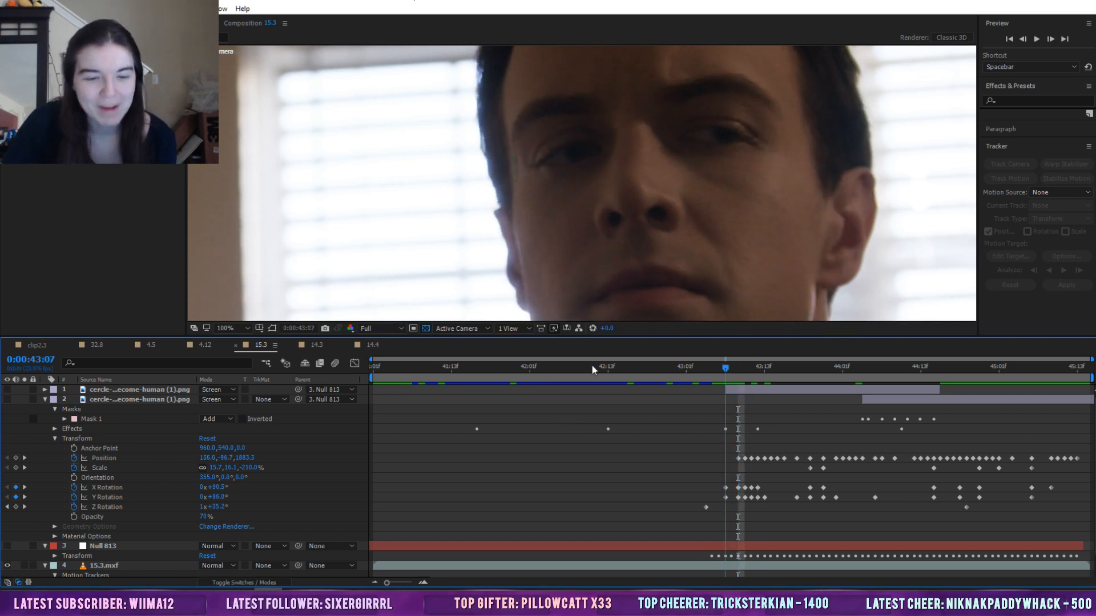
{"action": "left_click", "coordinate": [6, 391]}
{"action": "left_click", "coordinate": [7, 400]}
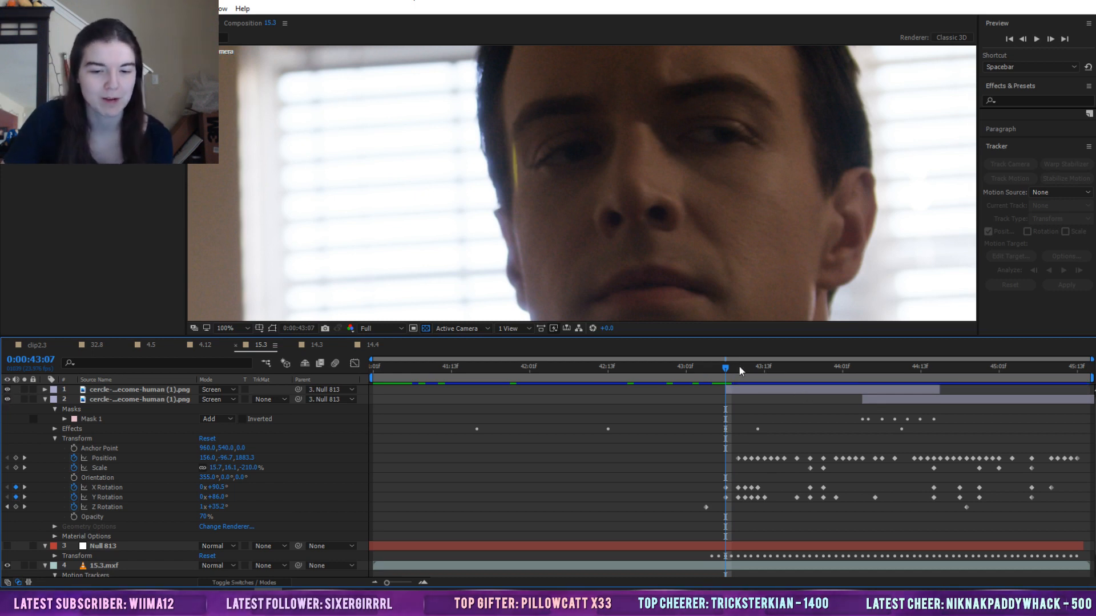
Try a different Z Rotation for the second circle layer at 0:00:43:11
{"action": "left_click_drag", "start_coordinate": [725, 370], "coordinate": [751, 405]}
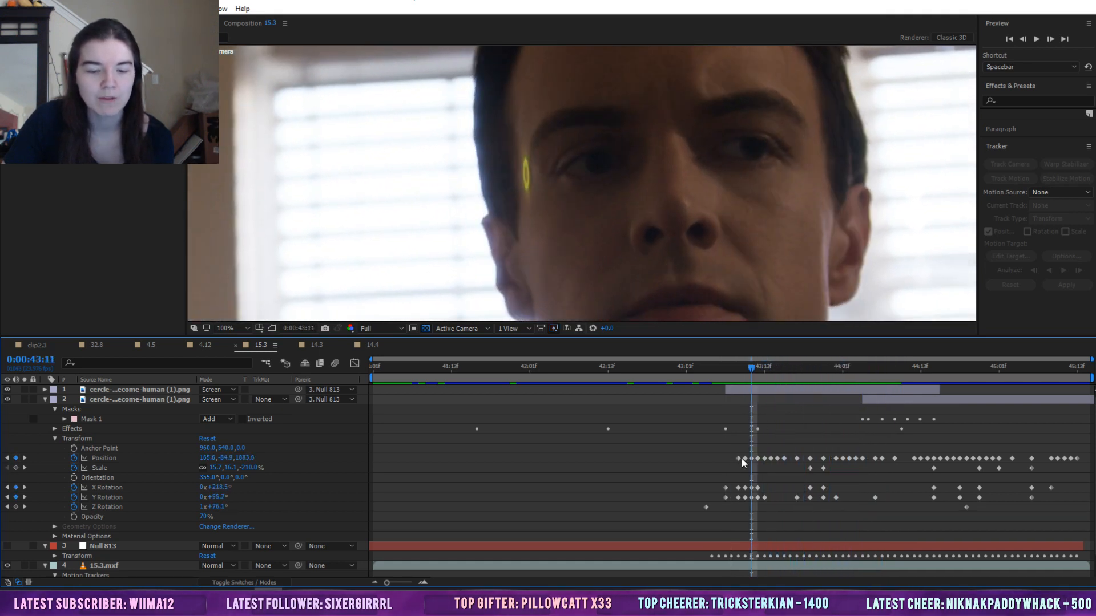
{"action": "left_click", "coordinate": [113, 506]}
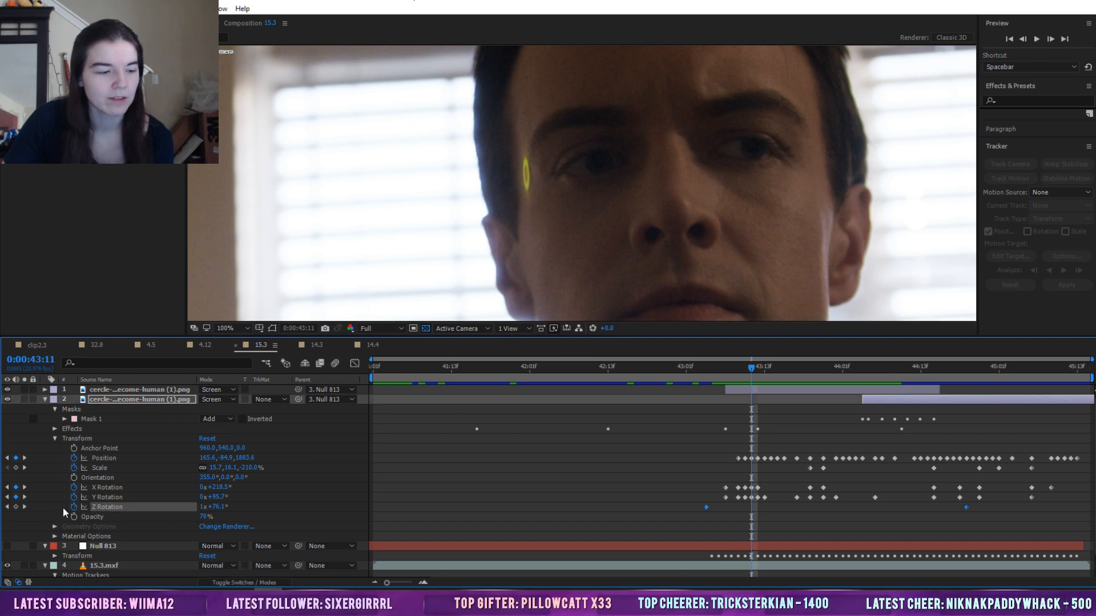
{"action": "left_click_drag", "start_coordinate": [216, 506], "coordinate": [229, 507]}
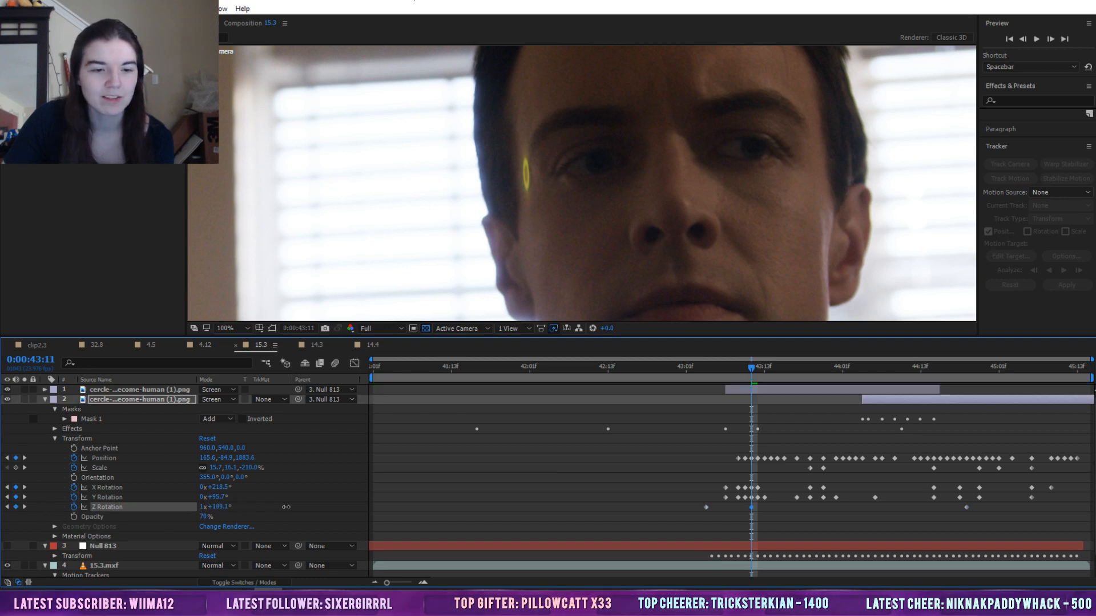
At 0:00:44:01, turn off the second circle layer's Gaussian Blur and Fast Blur (Legacy) effects
{"action": "mouse_move", "coordinate": [831, 370]}
{"action": "left_mouse_down"}
{"action": "mouse_move", "coordinate": [860, 369]}
{"action": "mouse_move", "coordinate": [843, 370]}
{"action": "left_mouse_up"}
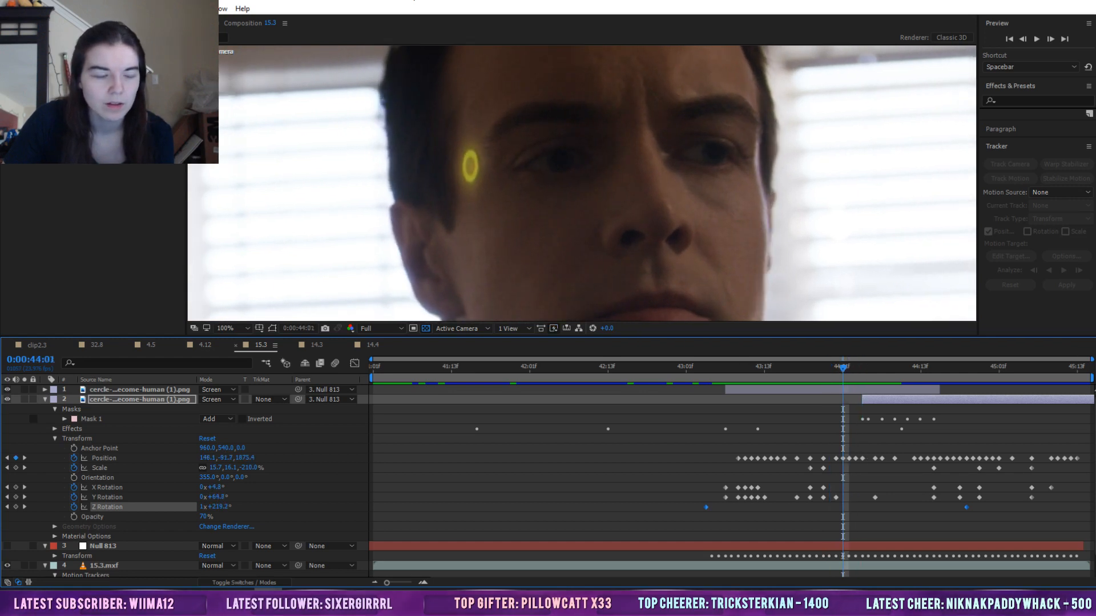
{"action": "left_click", "coordinate": [55, 409]}
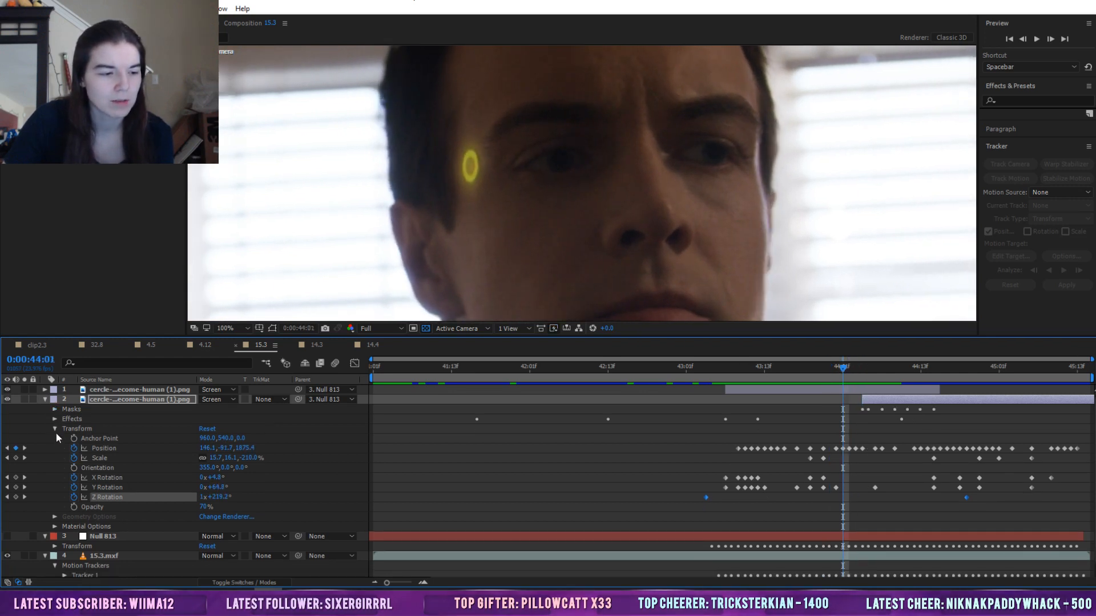
{"action": "left_click", "coordinate": [55, 409]}
{"action": "left_click", "coordinate": [54, 409]}
{"action": "left_click", "coordinate": [55, 419]}
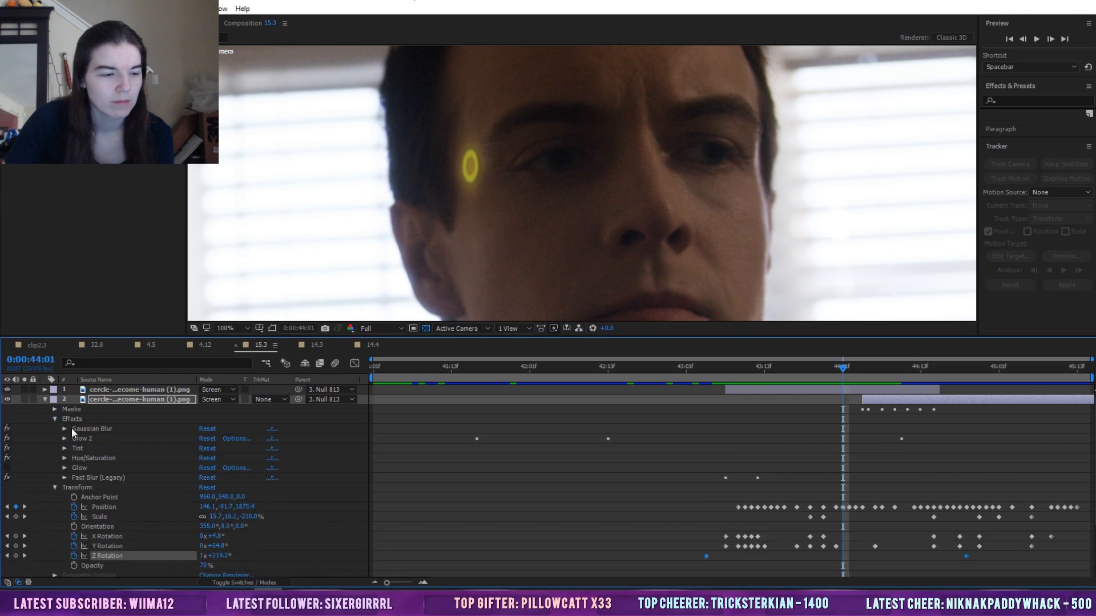
{"action": "left_click", "coordinate": [7, 429]}
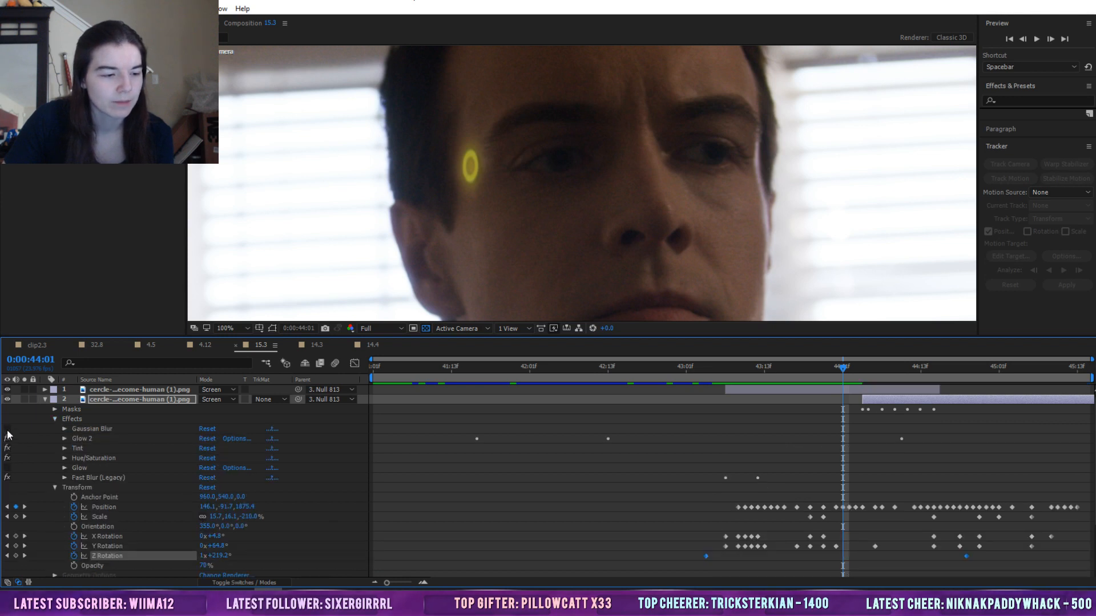
{"action": "left_click", "coordinate": [45, 400]}
{"action": "left_click", "coordinate": [44, 399]}
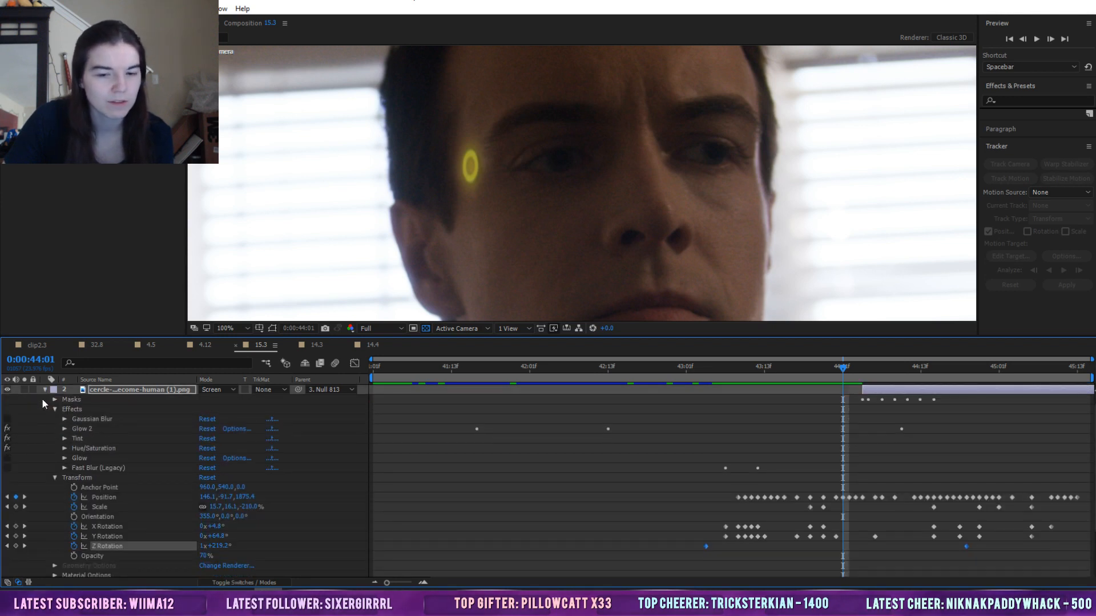
{"action": "scroll", "coordinate": [42, 398], "scroll_direction": "down", "scroll_amount": 1}
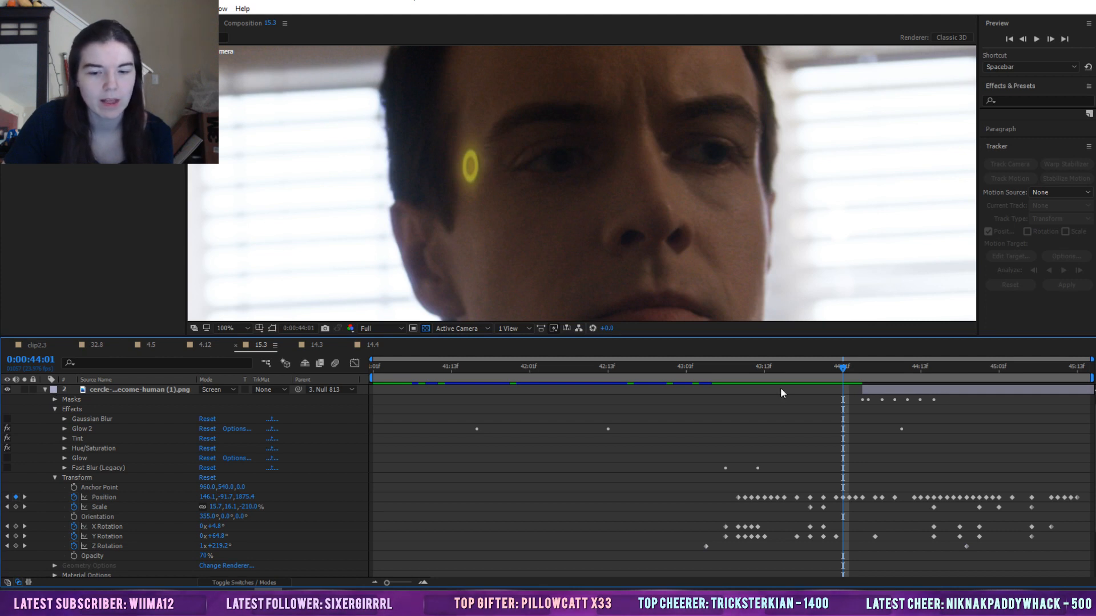
{"action": "scroll", "coordinate": [739, 421], "scroll_direction": "up", "scroll_amount": 1}
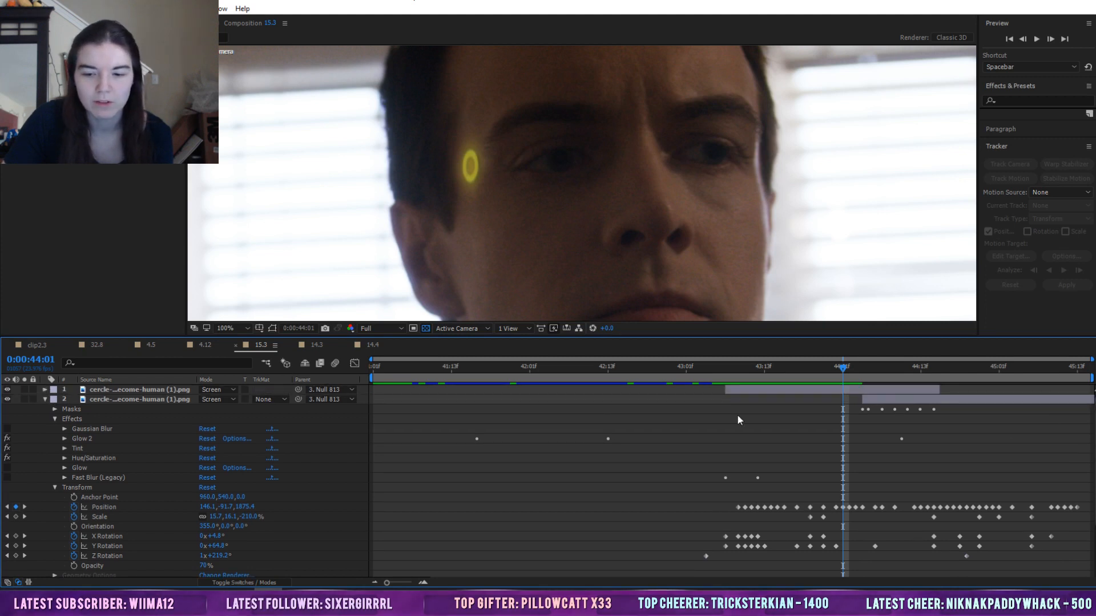
Turn off Fast Blur (Legacy) and Gaussian Blur on the first circle layer and collapse its properties
{"action": "left_click", "coordinate": [45, 390]}
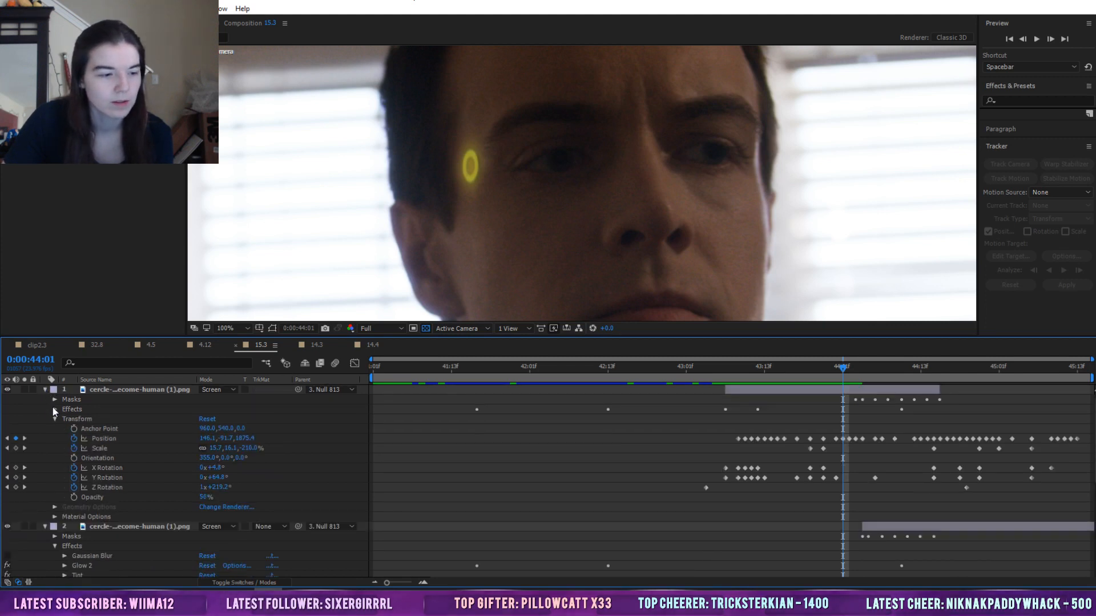
{"action": "left_click", "coordinate": [56, 410]}
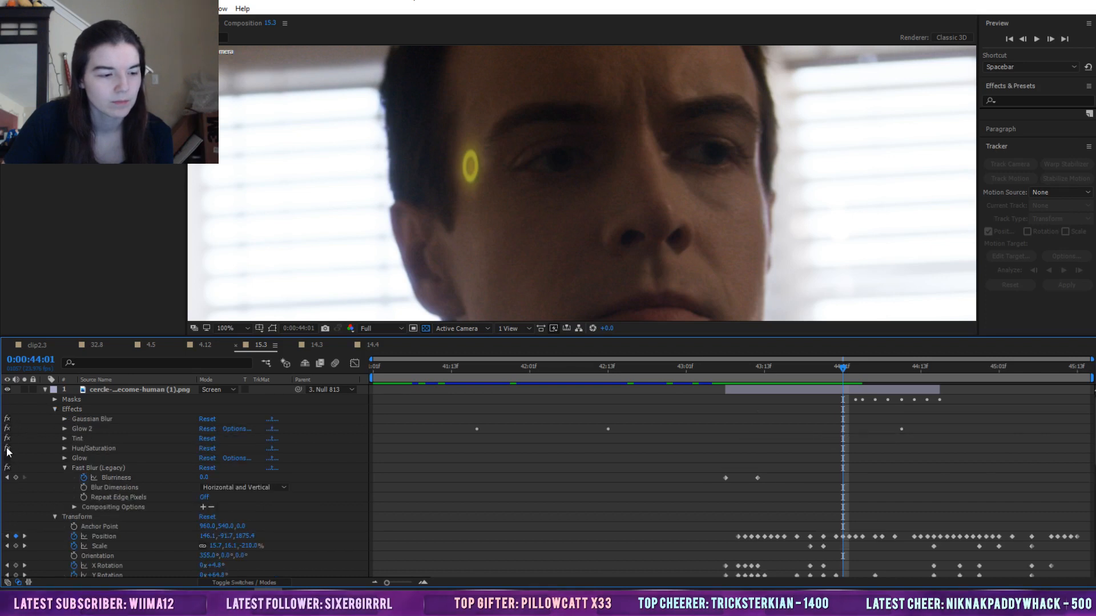
{"action": "left_click", "coordinate": [8, 468]}
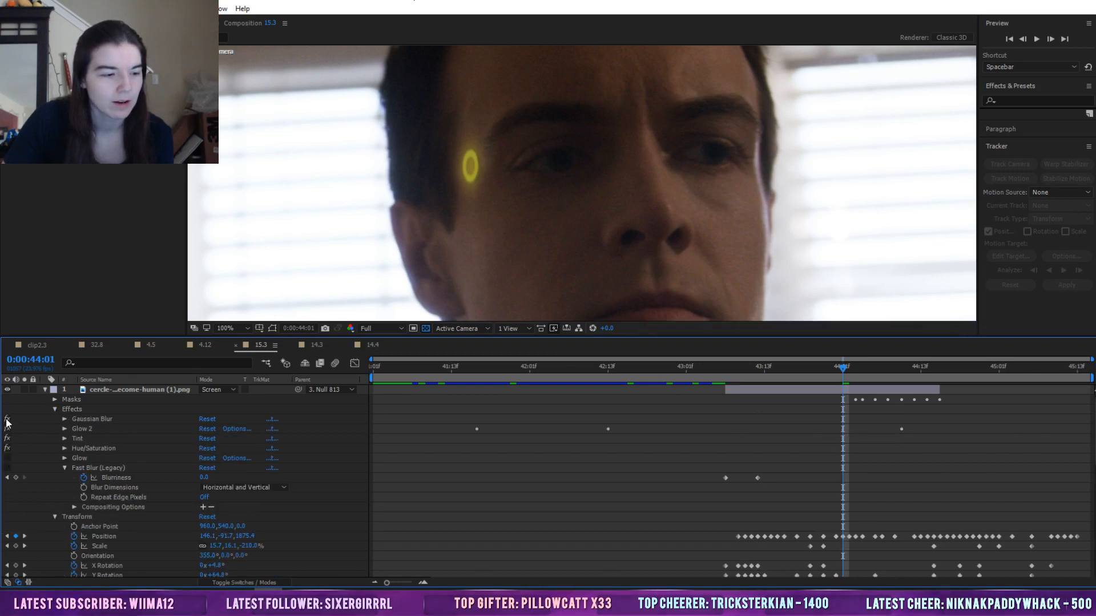
{"action": "left_click", "coordinate": [7, 419]}
{"action": "left_click", "coordinate": [45, 389]}
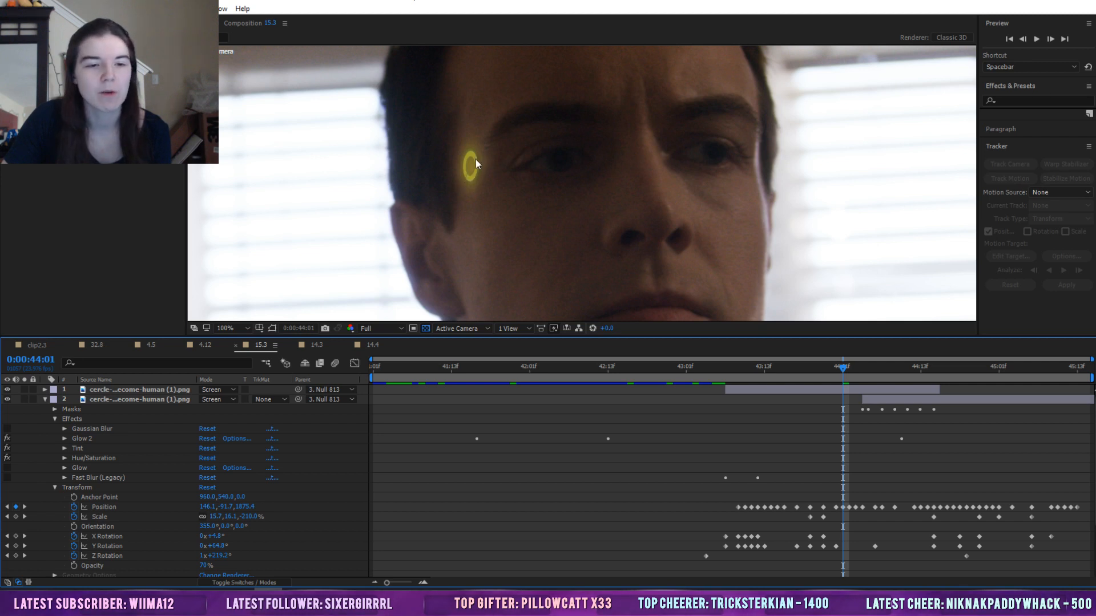
Preview the composition, return to 0:00:43:22, and try different Z Rotation values on the second circle layer
{"action": "left_click_drag", "start_coordinate": [842, 367], "coordinate": [818, 368]}
{"action": "key", "text": "space"}
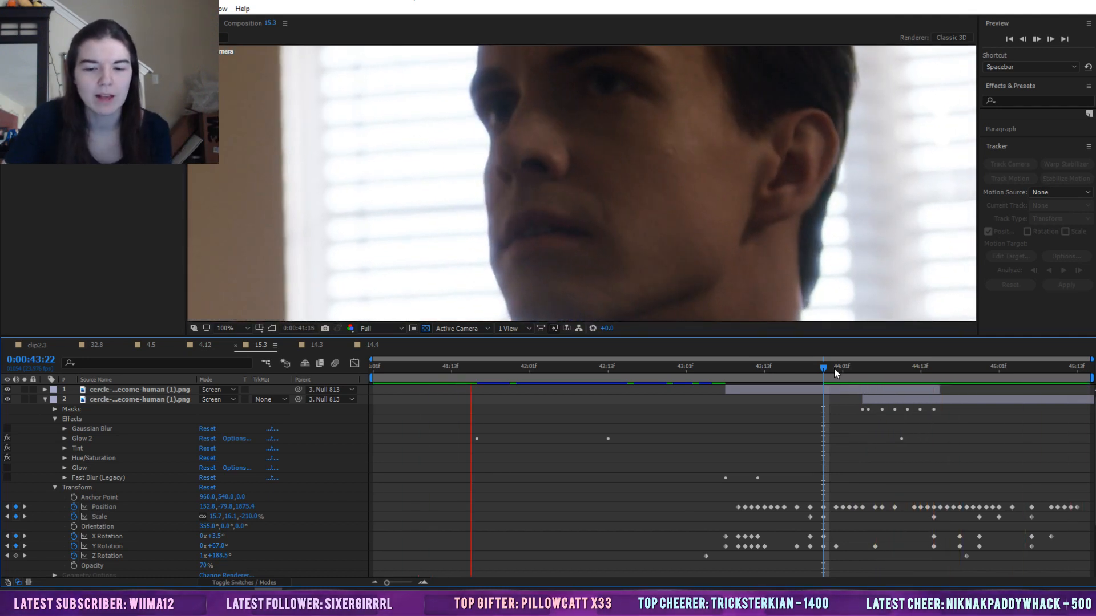
{"action": "left_click", "coordinate": [822, 369]}
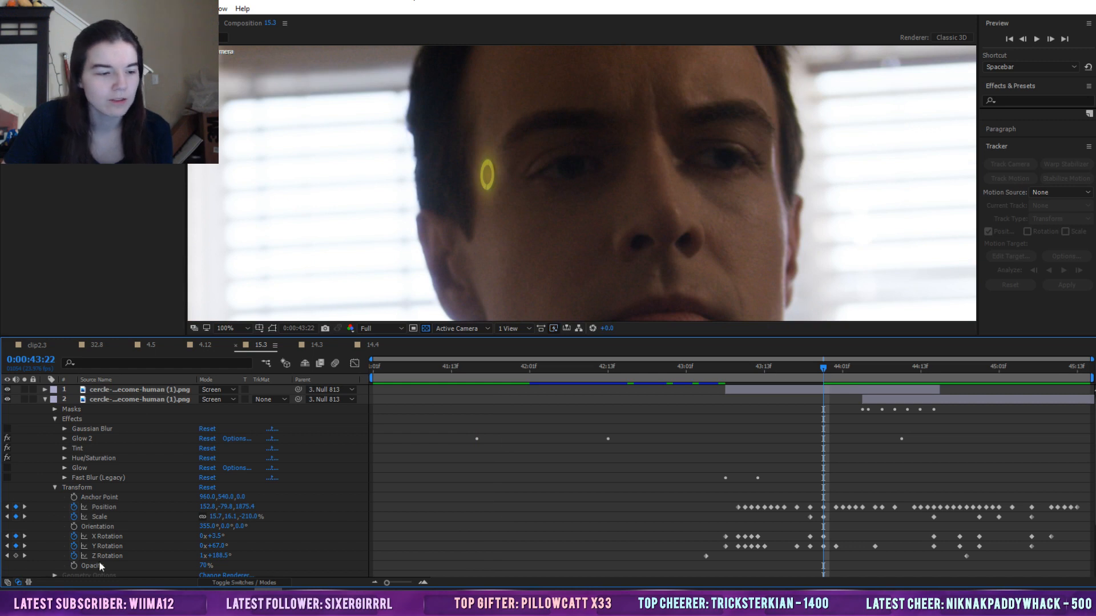
{"action": "left_click_drag", "start_coordinate": [216, 556], "coordinate": [261, 554]}
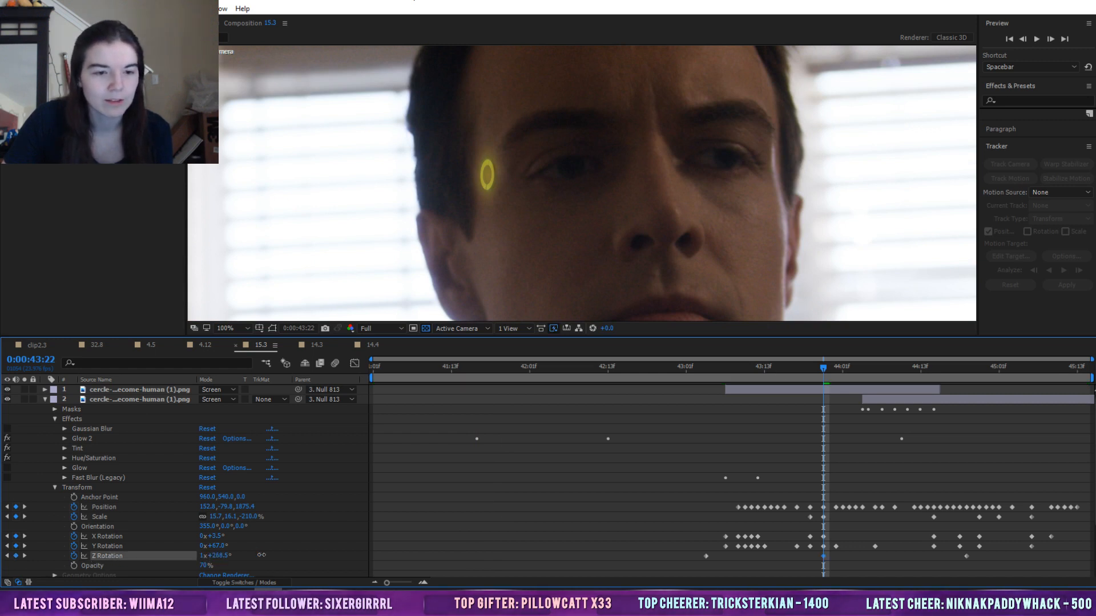
{"action": "left_click_drag", "start_coordinate": [76, 553], "coordinate": [310, 554]}
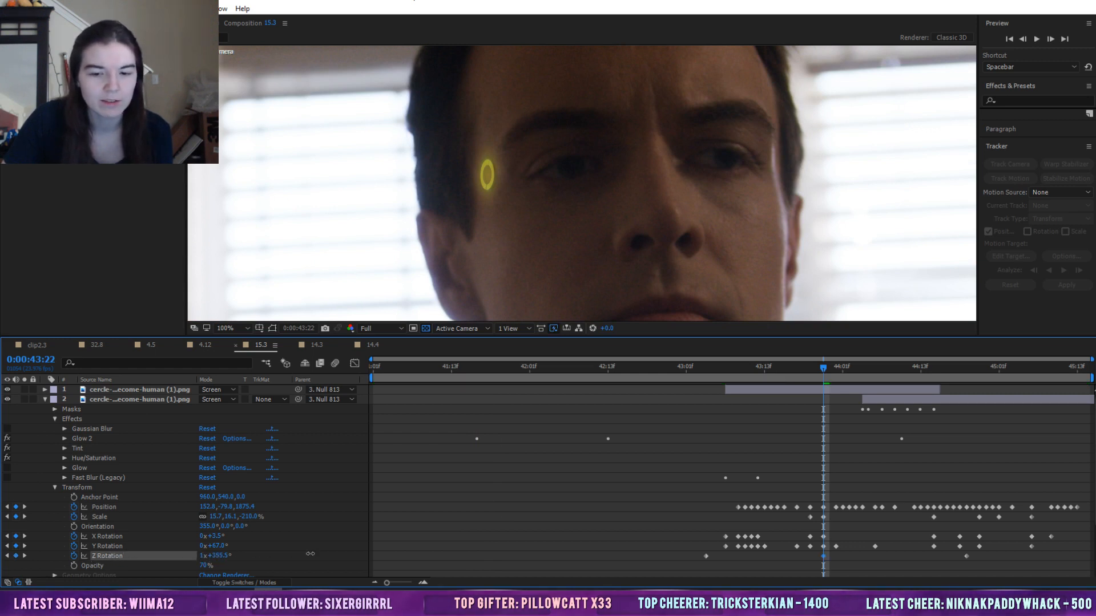
Expand the first circle layer's properties and try a Z Rotation of 1x+351.5° at 0:00:43:22
{"action": "left_click", "coordinate": [44, 389]}
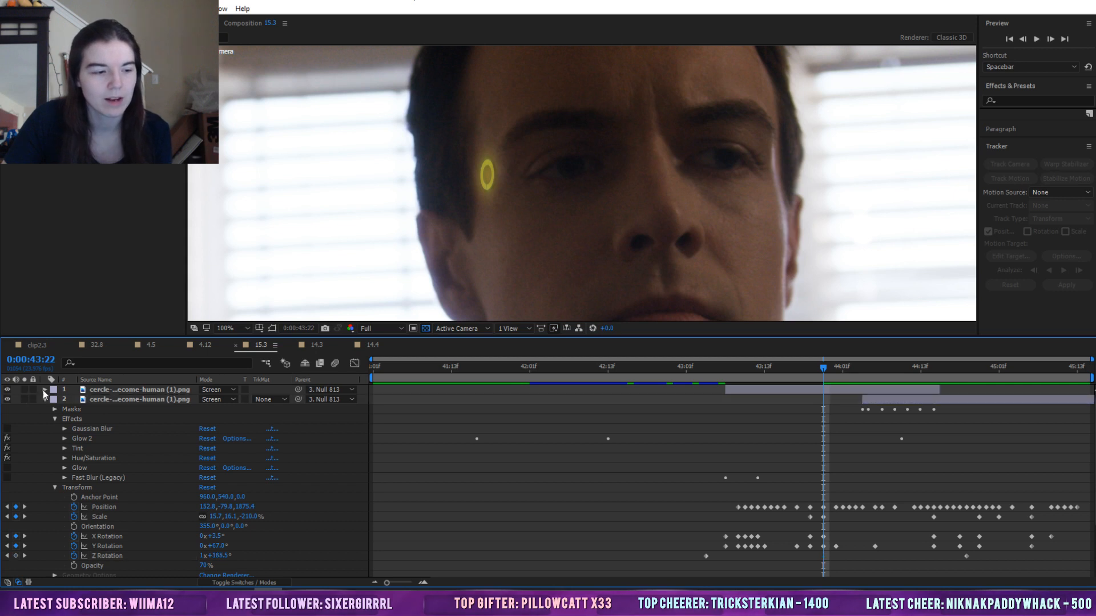
{"action": "left_click", "coordinate": [117, 389]}
{"action": "scroll", "coordinate": [111, 563], "scroll_direction": "down", "scroll_amount": 2}
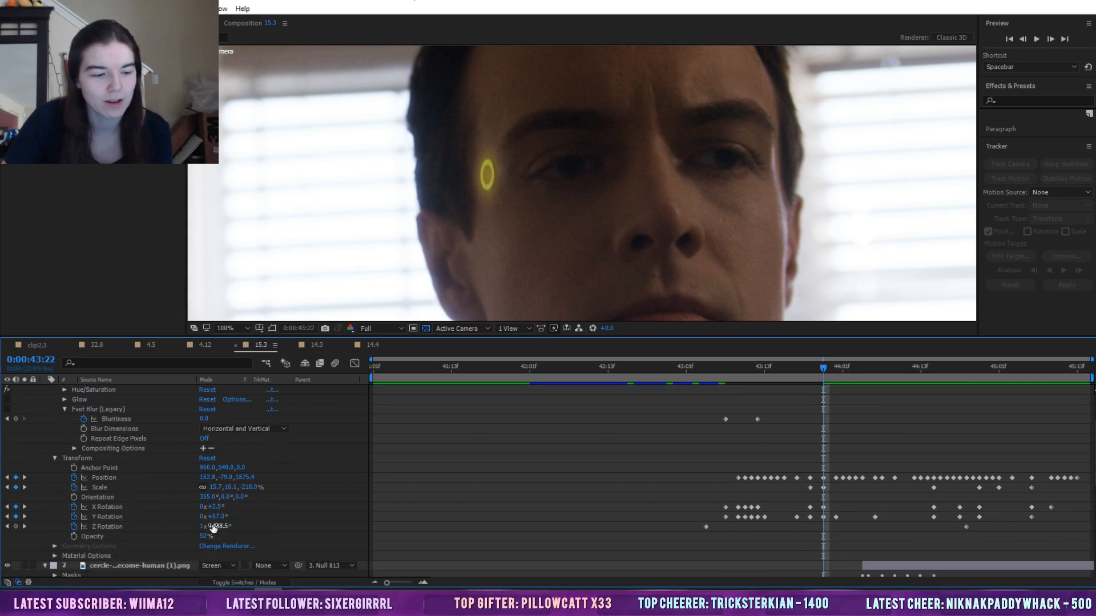
{"action": "left_click_drag", "start_coordinate": [211, 526], "coordinate": [263, 540]}
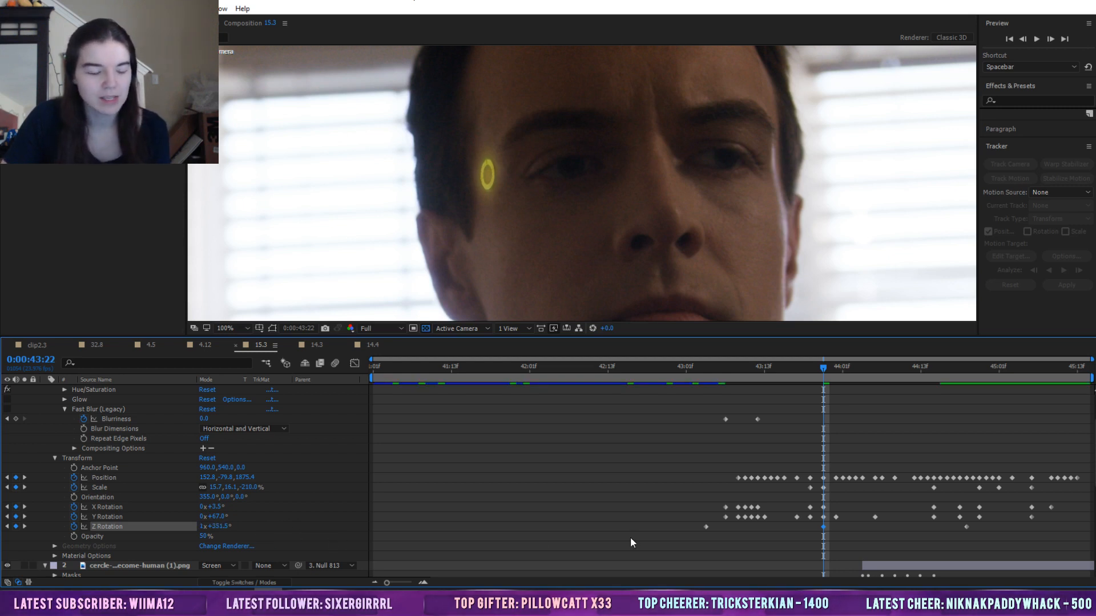
Scrub from 0:00:43:04 to 0:00:44:04 to review how the circle turns with the head
{"action": "left_click", "coordinate": [708, 367]}
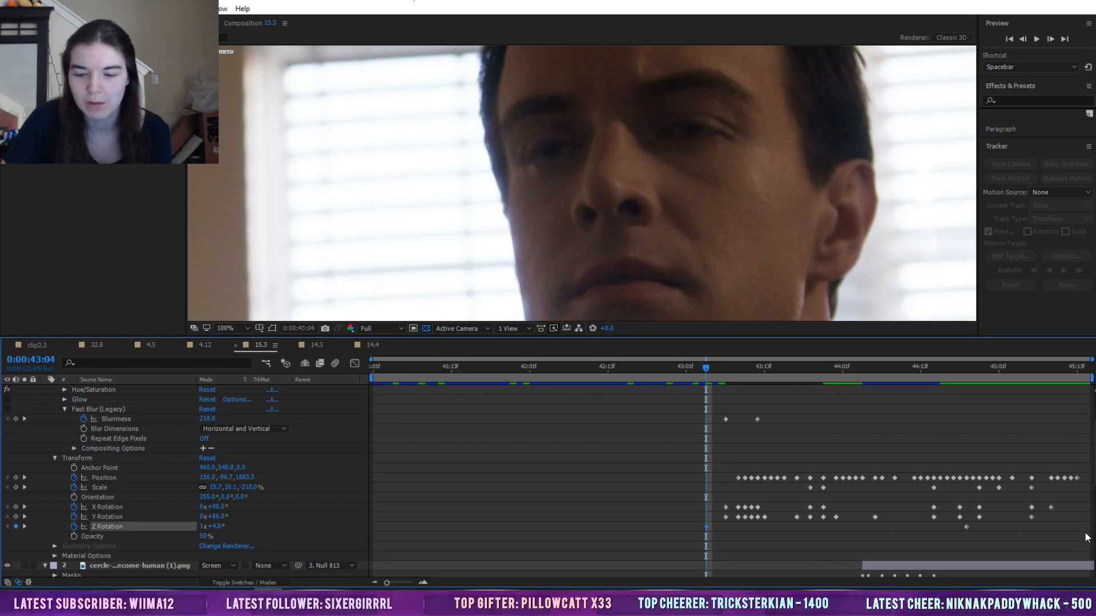
{"action": "left_click_drag", "start_coordinate": [724, 365], "coordinate": [835, 369]}
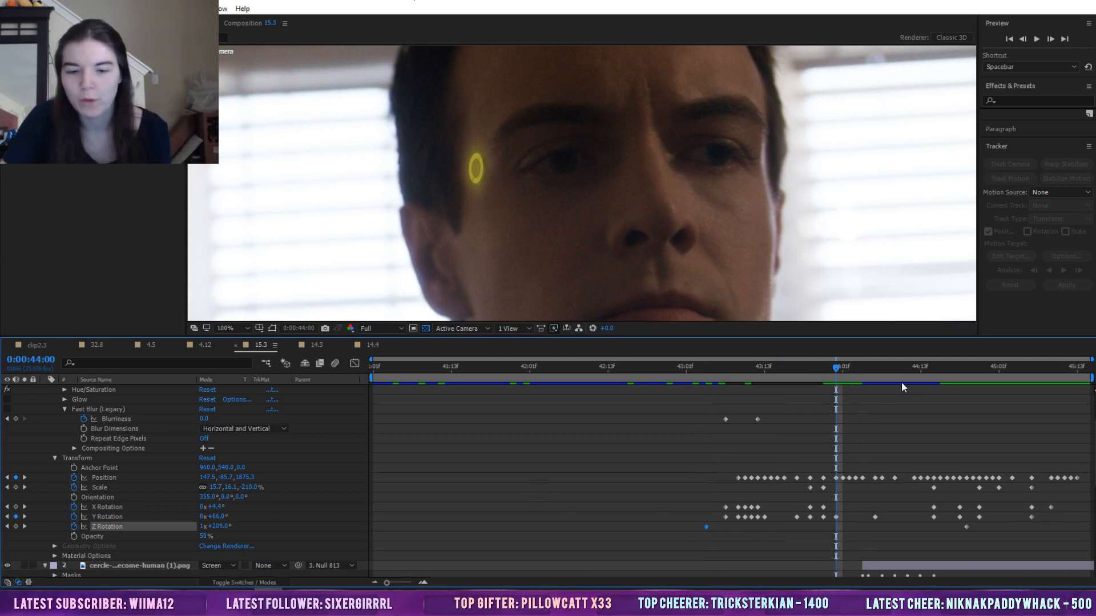
{"action": "left_click_drag", "start_coordinate": [835, 374], "coordinate": [862, 391]}
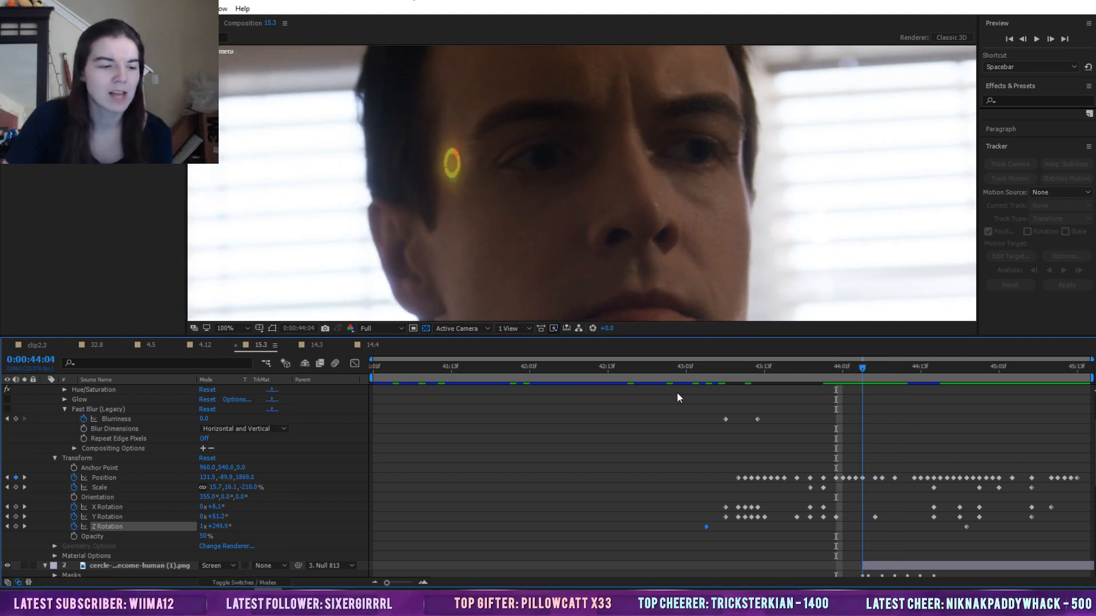
Try different Y and X Rotation values on the first circle layer at 0:00:44:04, undoing each change
{"action": "left_click", "coordinate": [112, 515]}
{"action": "mouse_move", "coordinate": [216, 516]}
{"action": "left_mouse_down"}
{"action": "mouse_move", "coordinate": [186, 515]}
{"action": "mouse_move", "coordinate": [240, 512]}
{"action": "mouse_move", "coordinate": [185, 512]}
{"action": "mouse_move", "coordinate": [247, 512]}
{"action": "mouse_move", "coordinate": [193, 511]}
{"action": "mouse_move", "coordinate": [235, 511]}
{"action": "left_mouse_up"}
{"action": "key", "text": "ctrl+z"}
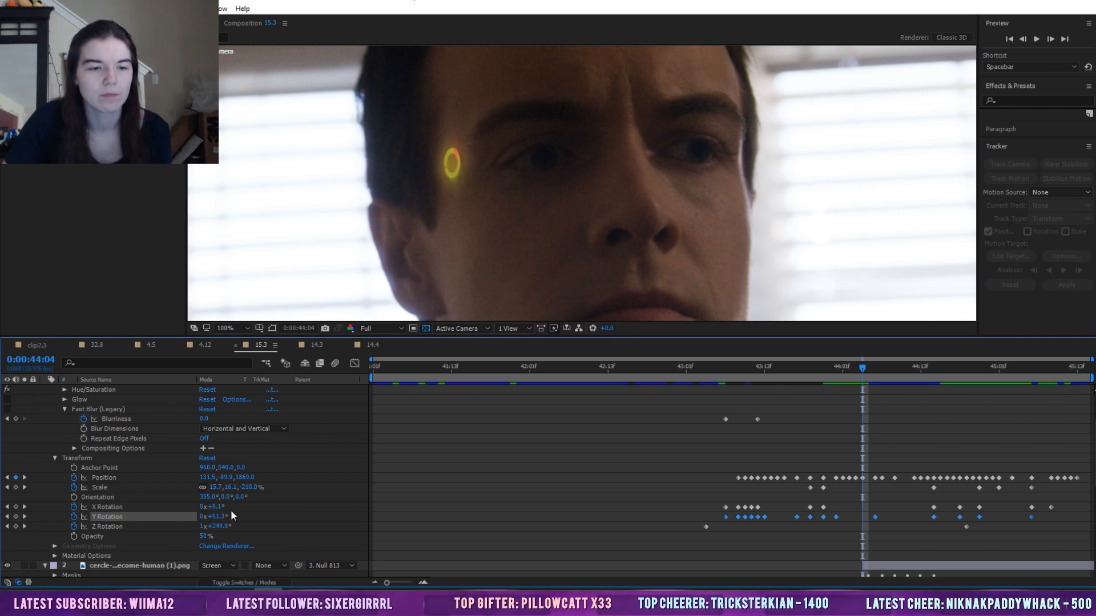
{"action": "mouse_move", "coordinate": [203, 506]}
{"action": "left_mouse_down"}
{"action": "mouse_move", "coordinate": [238, 508]}
{"action": "mouse_move", "coordinate": [194, 509]}
{"action": "left_mouse_up"}
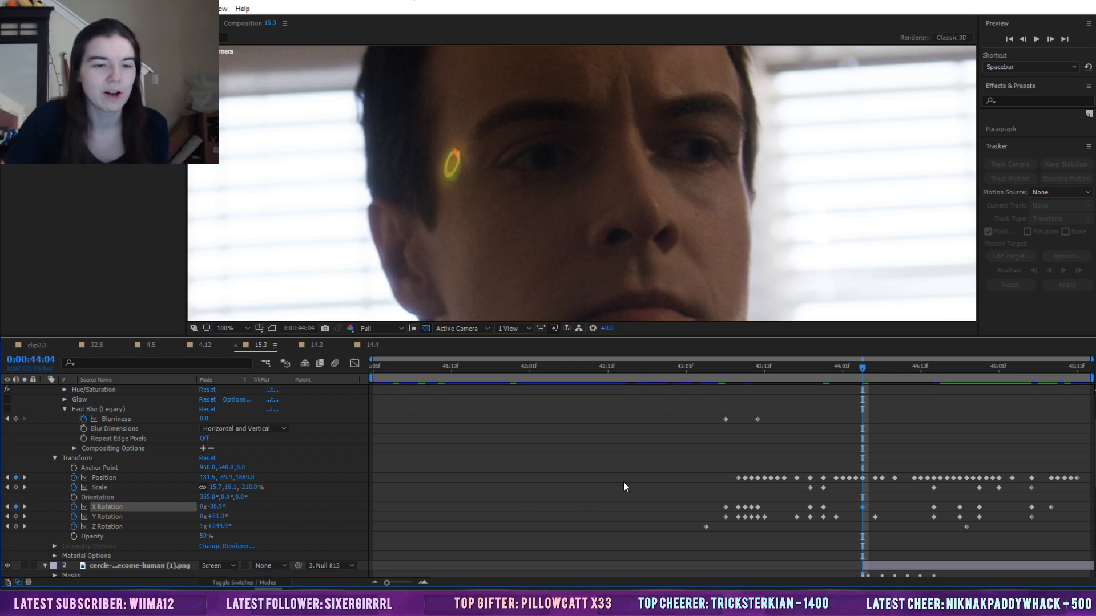
{"action": "key", "text": "ctrl+z"}
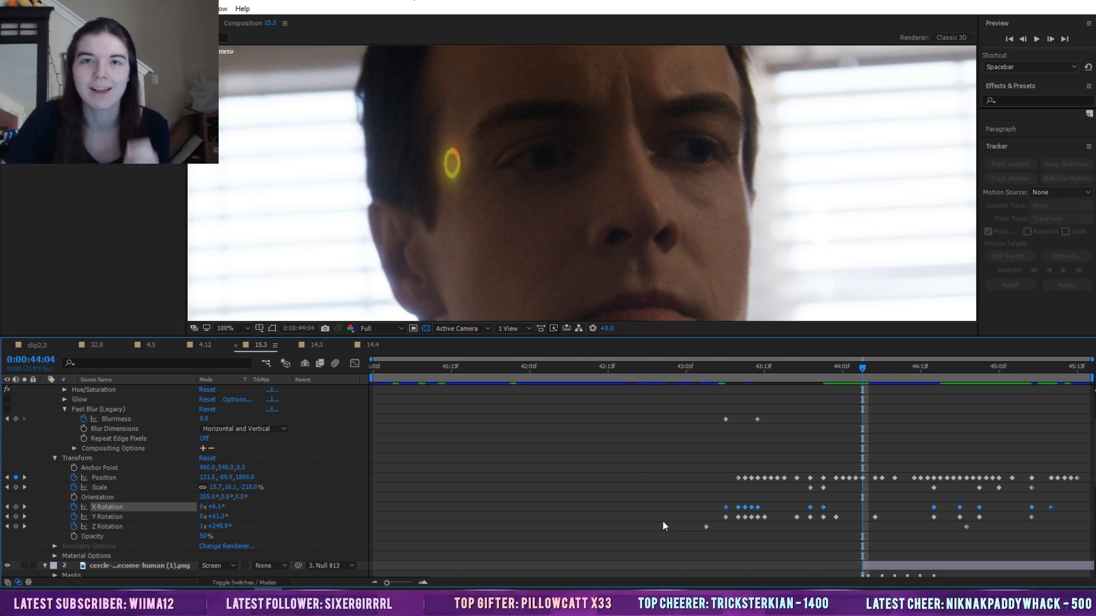
Select the first circle layer's Y Rotation keyframes at 0:00:43:13 and scrub ahead to examine the circle's angle
{"action": "left_click_drag", "start_coordinate": [847, 360], "coordinate": [765, 372]}
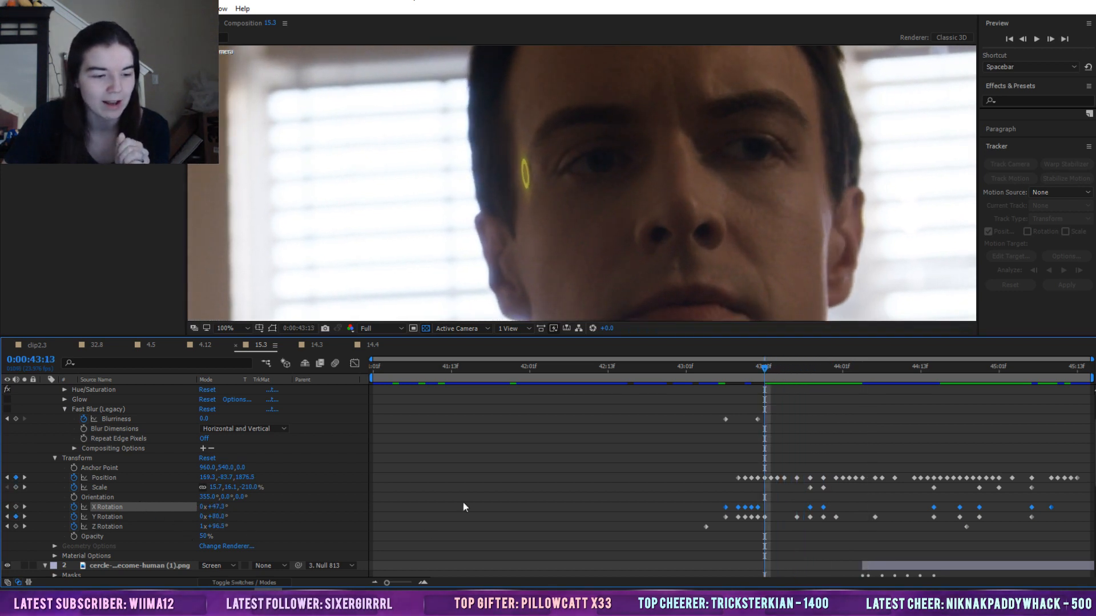
{"action": "left_click", "coordinate": [784, 512]}
{"action": "left_click", "coordinate": [122, 516]}
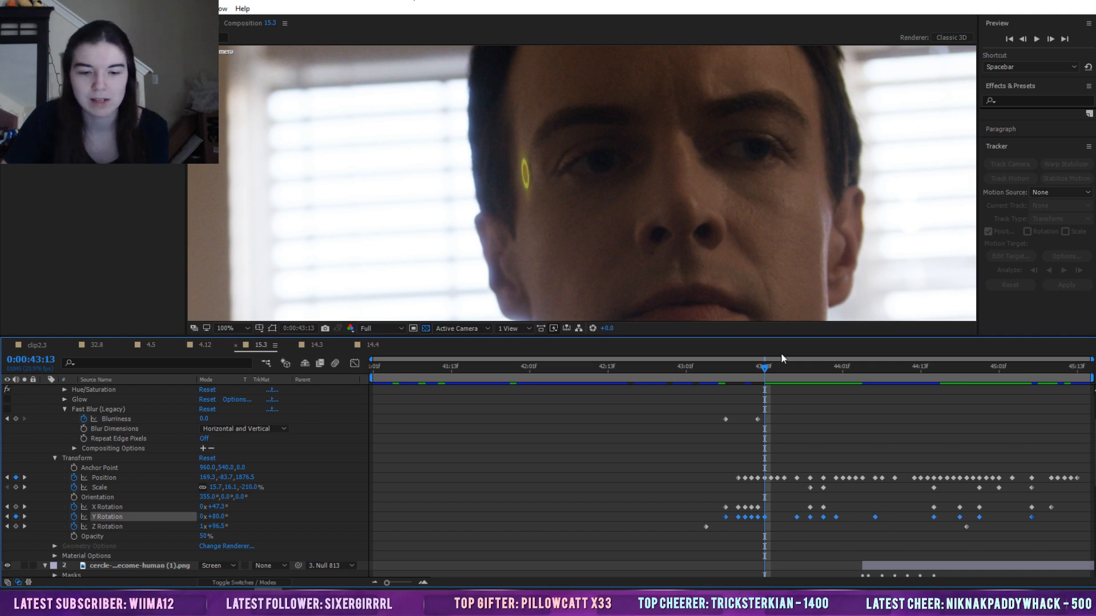
{"action": "left_click_drag", "start_coordinate": [766, 372], "coordinate": [795, 378]}
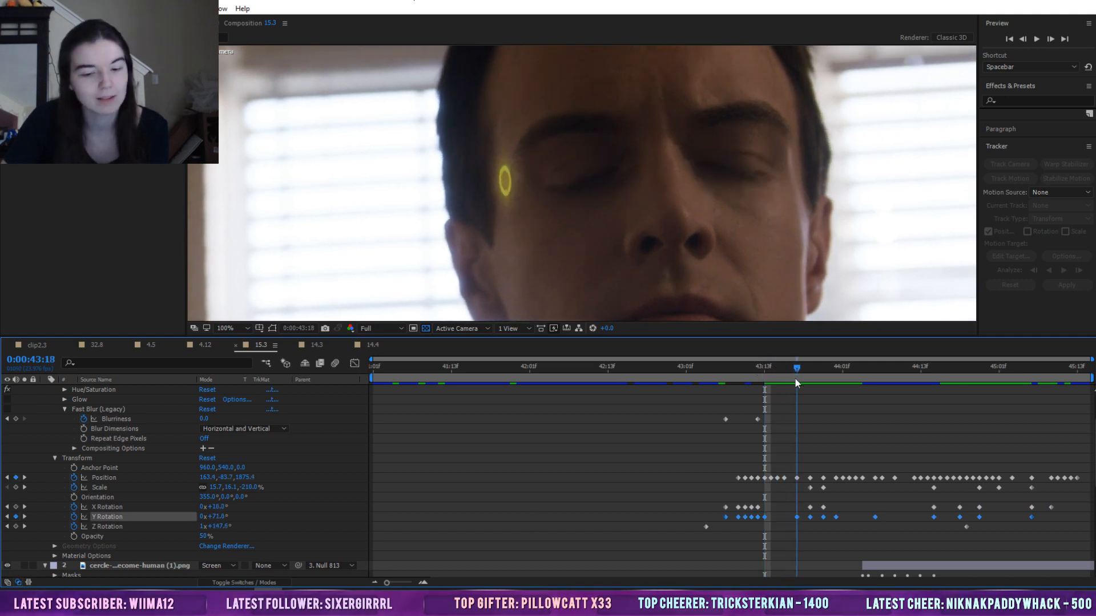
{"action": "left_click", "coordinate": [811, 529]}
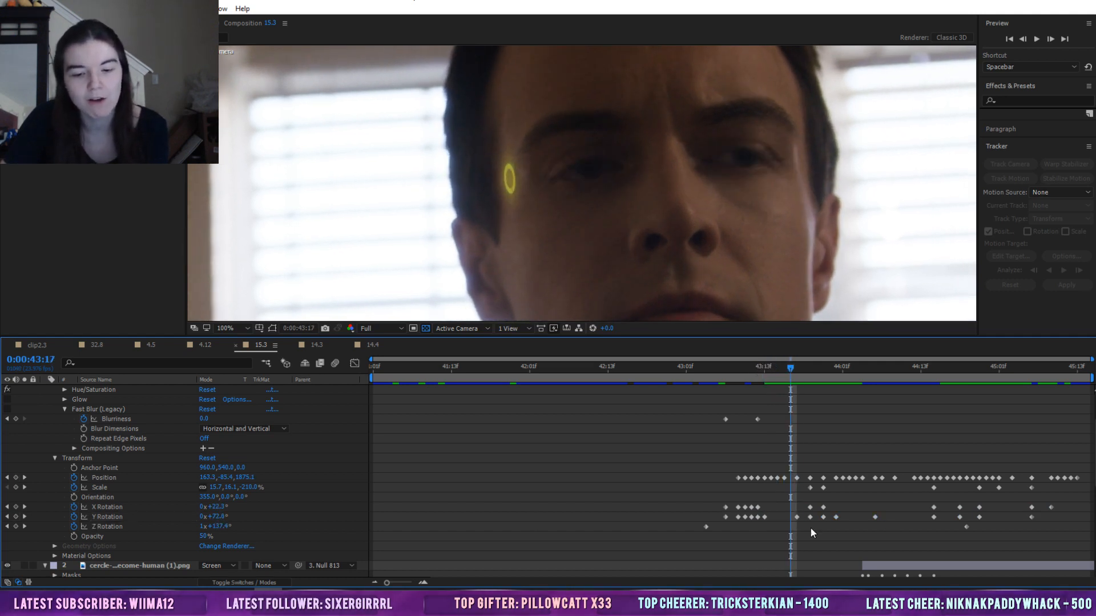
Try a different Y Rotation for the first circle layer at 0:00:43:18
{"action": "left_click", "coordinate": [793, 366]}
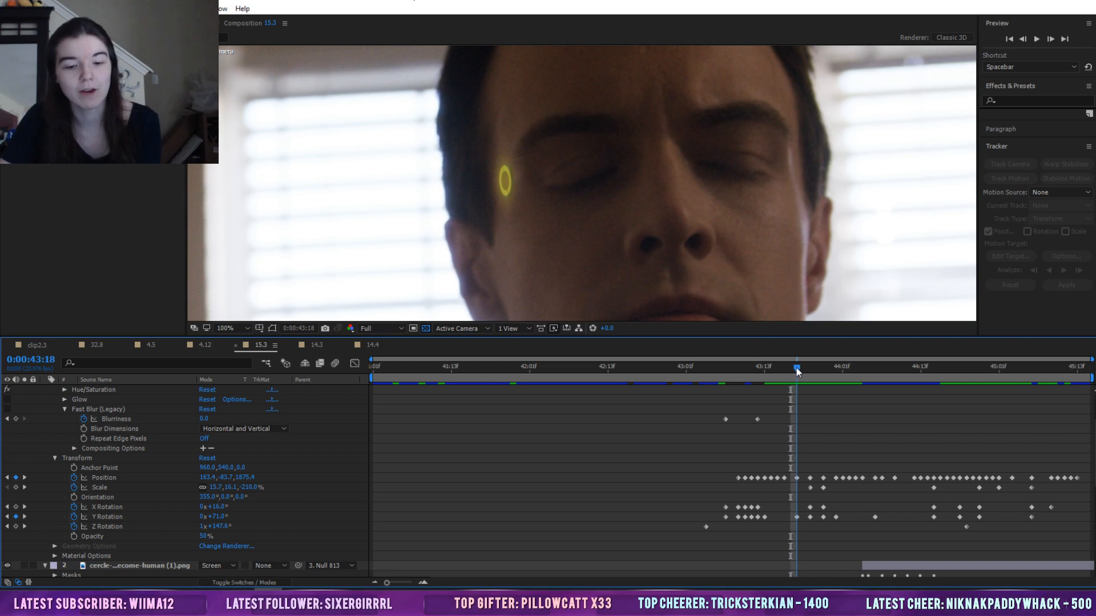
{"action": "left_click", "coordinate": [171, 516]}
{"action": "left_click_drag", "start_coordinate": [216, 516], "coordinate": [211, 517]}
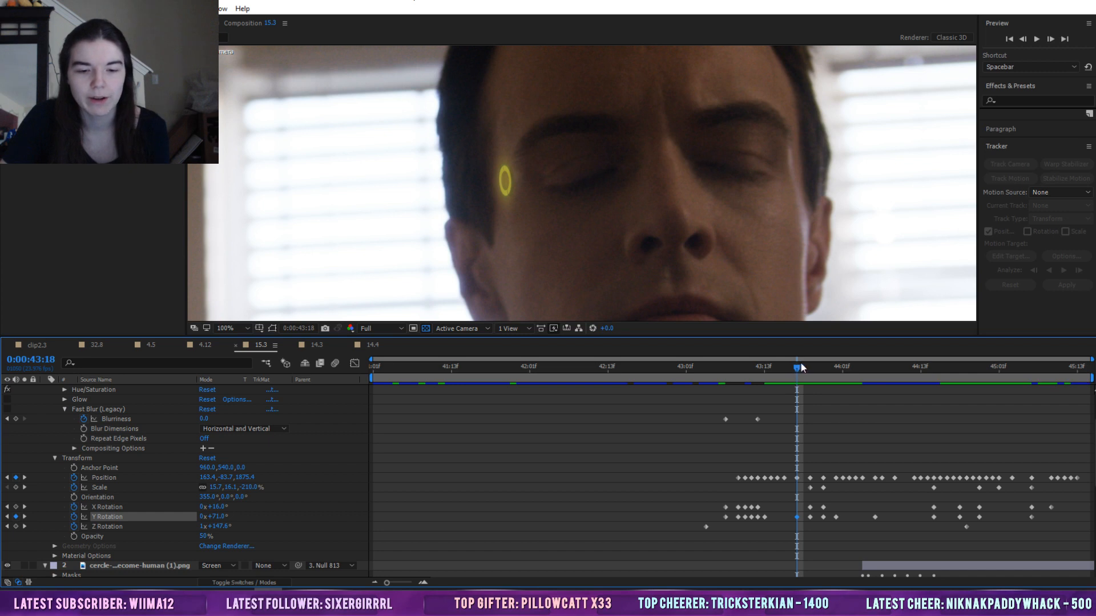
Adjust the first circle layer's X Rotation at 0:00:44:00, then scrub to 0:00:44:10 and back to 0:00:43:20
{"action": "left_click_drag", "start_coordinate": [800, 363], "coordinate": [837, 367]}
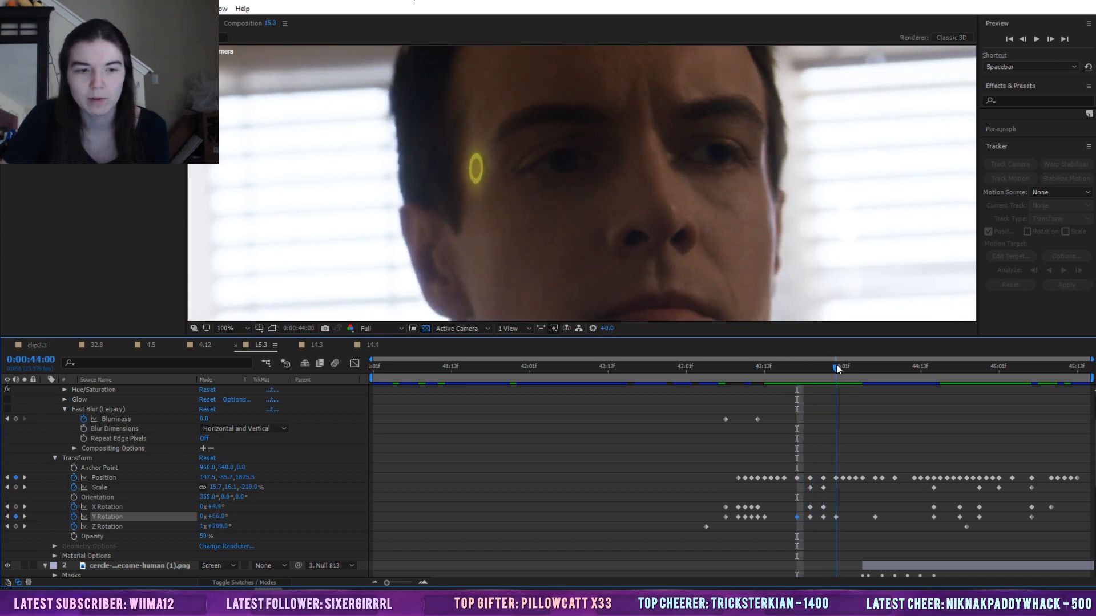
{"action": "mouse_move", "coordinate": [209, 516]}
{"action": "left_mouse_down"}
{"action": "mouse_move", "coordinate": [194, 515]}
{"action": "mouse_move", "coordinate": [218, 507]}
{"action": "left_mouse_up"}
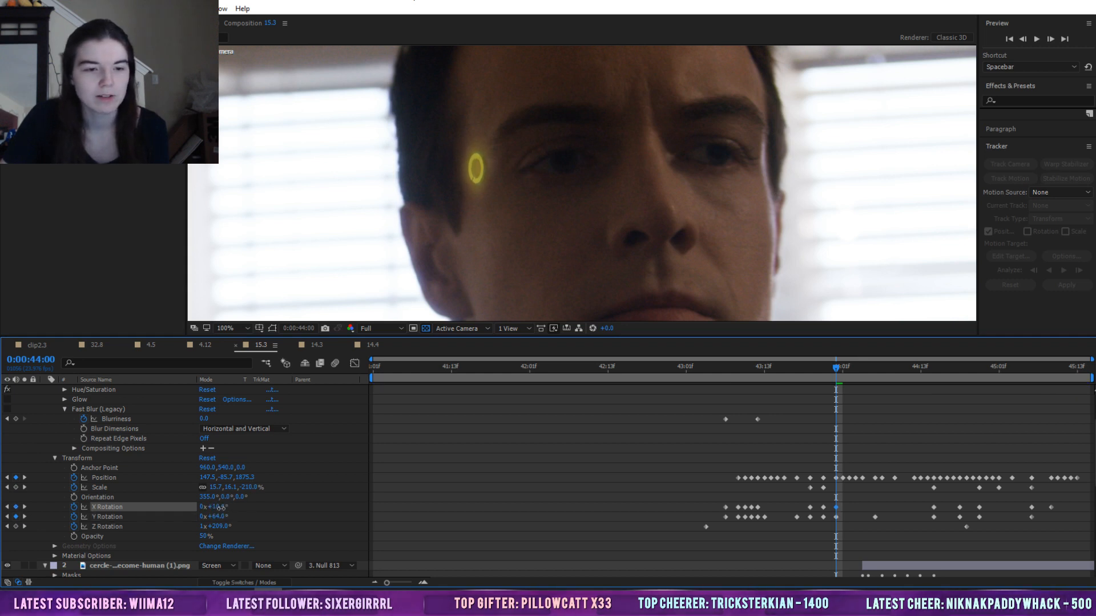
{"action": "left_click_drag", "start_coordinate": [834, 367], "coordinate": [902, 389]}
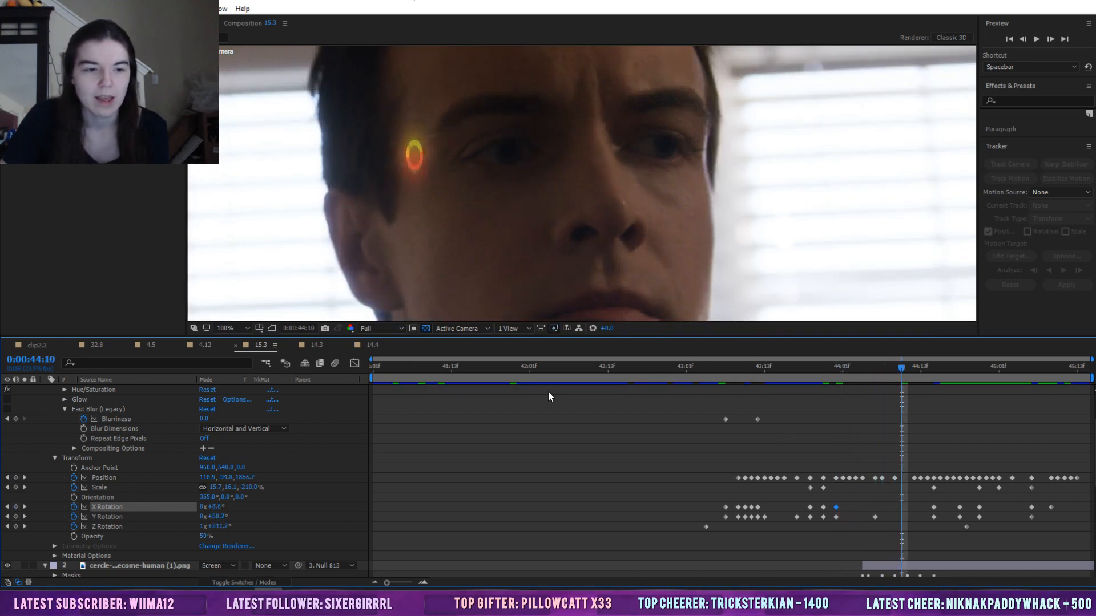
{"action": "left_click", "coordinate": [916, 390]}
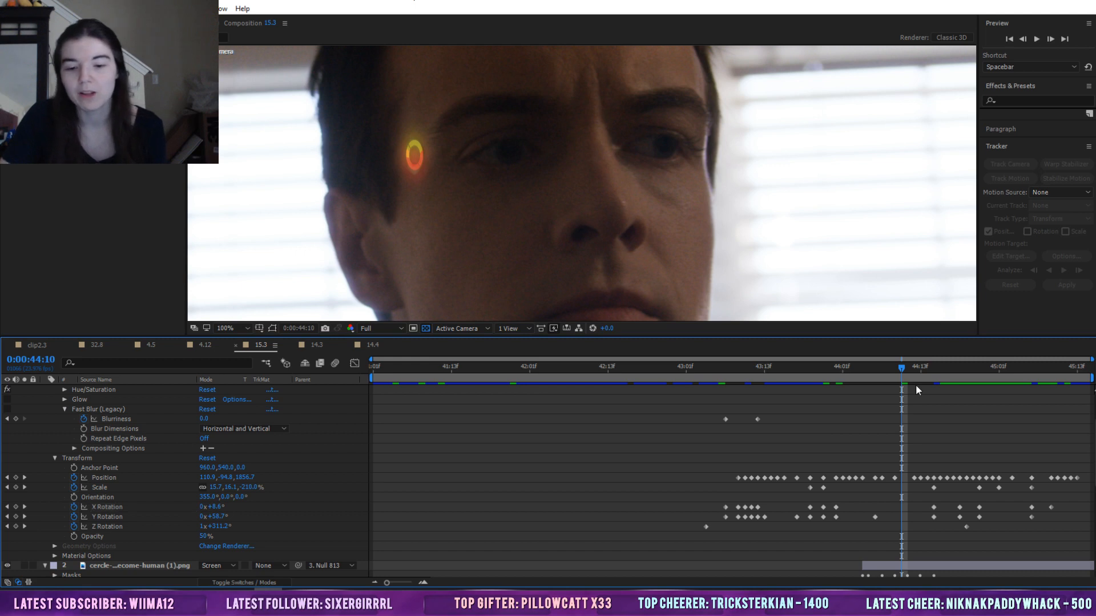
{"action": "left_click_drag", "start_coordinate": [875, 368], "coordinate": [810, 379]}
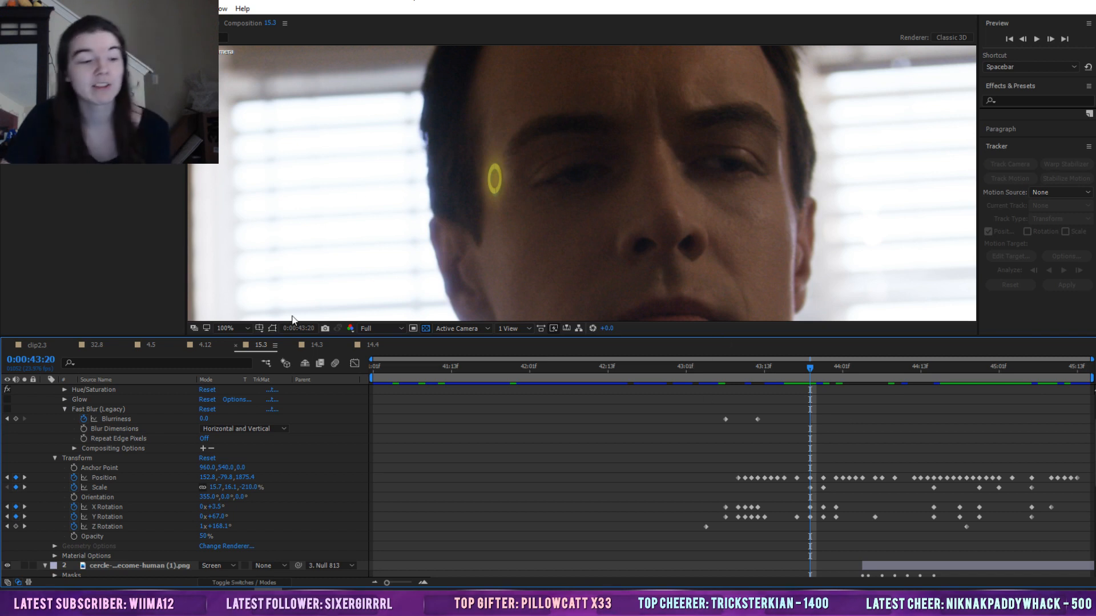
Turn off Glow 2, Tint and Hue/Saturation on the first circle layer and turn on its Glow effect
{"action": "left_click", "coordinate": [65, 409]}
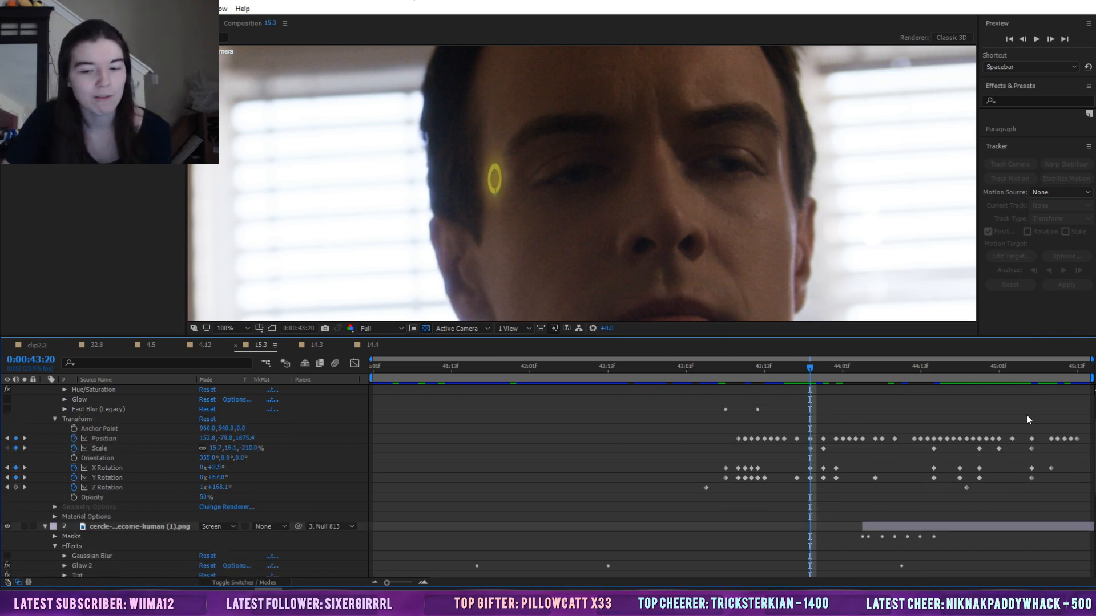
{"action": "scroll", "coordinate": [64, 414], "scroll_direction": "up", "scroll_amount": 2}
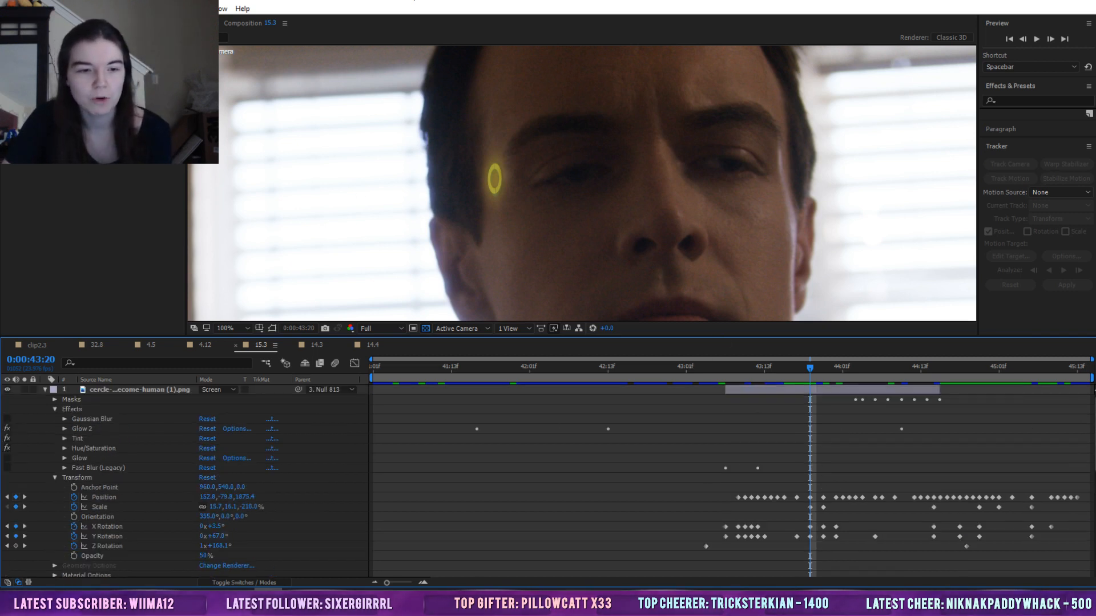
{"action": "left_click", "coordinate": [6, 428]}
{"action": "left_click", "coordinate": [8, 439]}
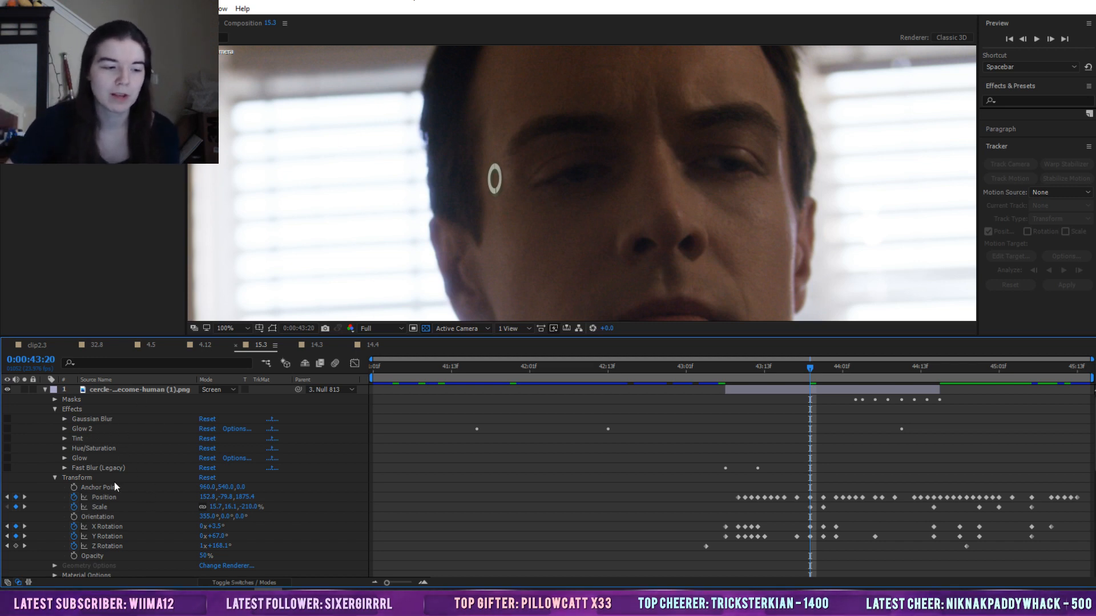
{"action": "left_click", "coordinate": [7, 448]}
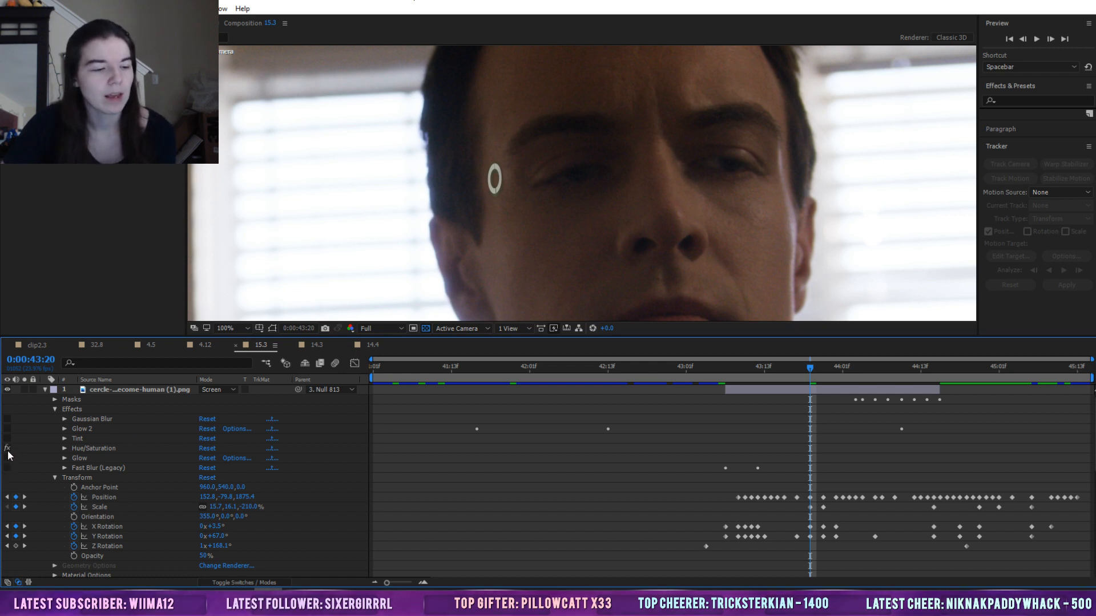
{"action": "left_click", "coordinate": [8, 457]}
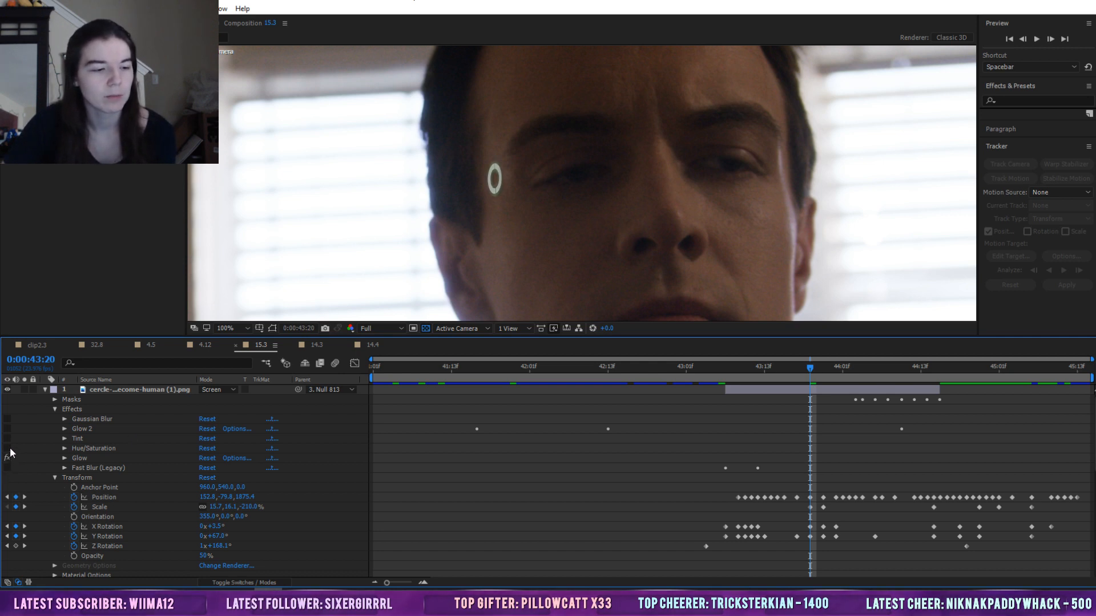
Re-enable Hue/Saturation, Tint and Glow 2 on the first circle layer, check the glow at 0:00:43:22, and turn off Glow
{"action": "left_click", "coordinate": [7, 448]}
{"action": "left_click", "coordinate": [8, 438]}
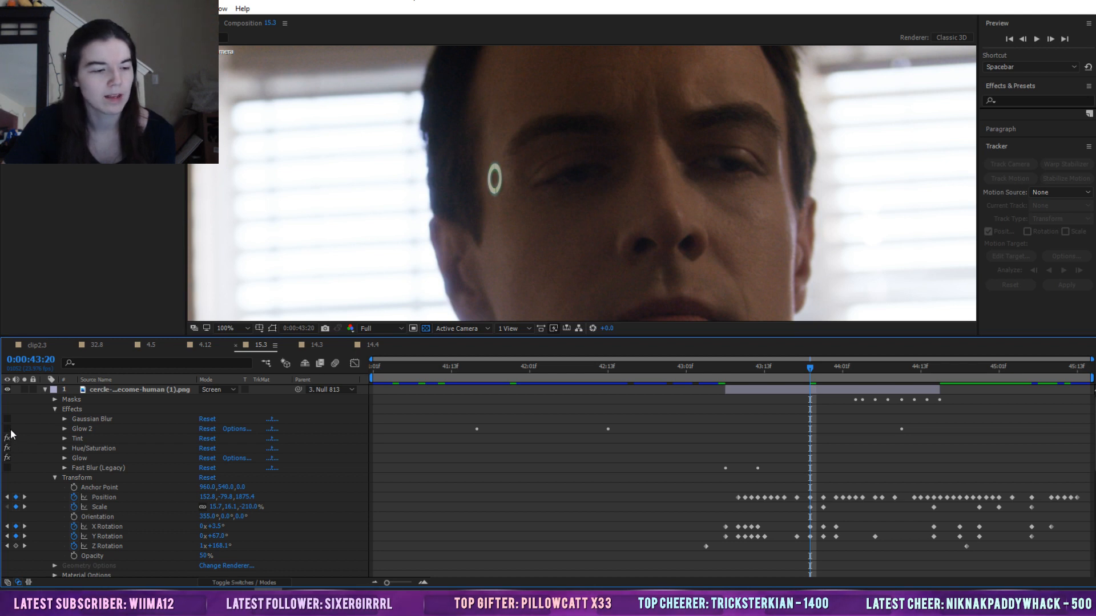
{"action": "left_click", "coordinate": [7, 429]}
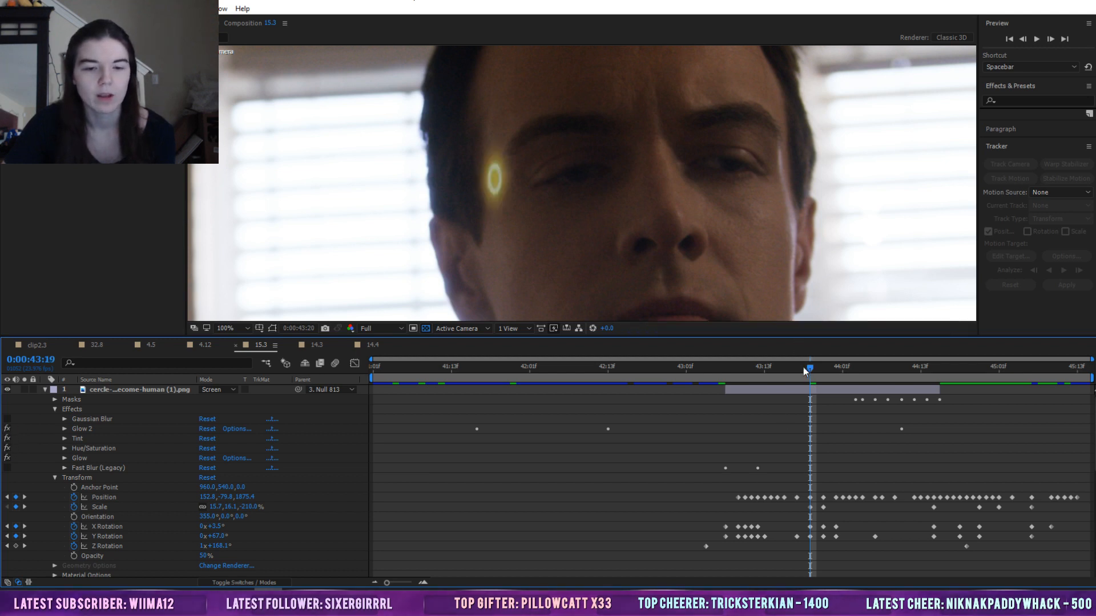
{"action": "left_click_drag", "start_coordinate": [788, 365], "coordinate": [823, 371]}
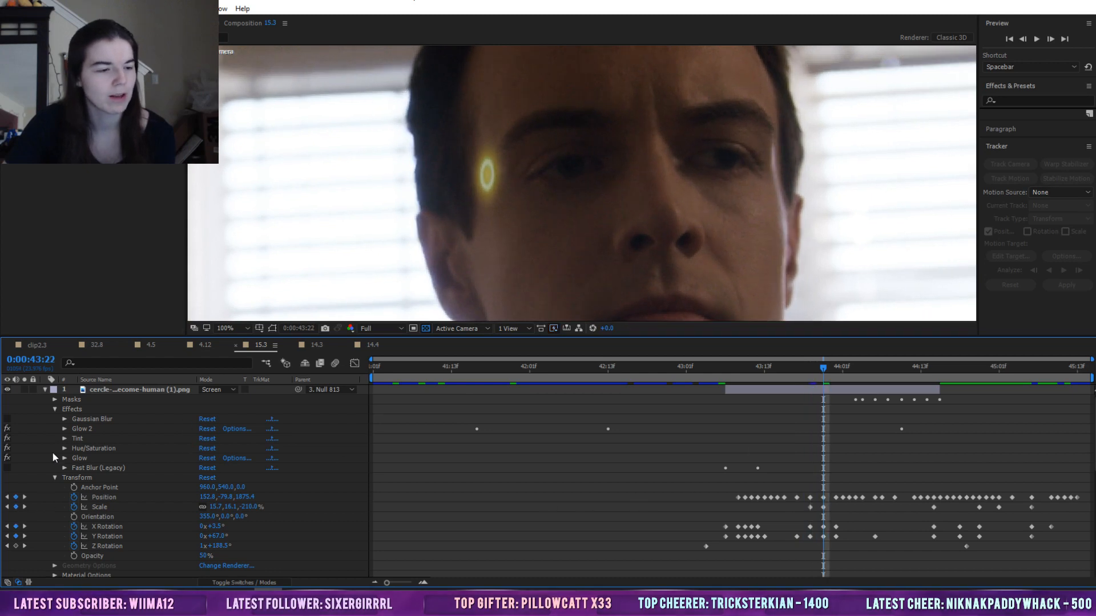
{"action": "left_click", "coordinate": [8, 458]}
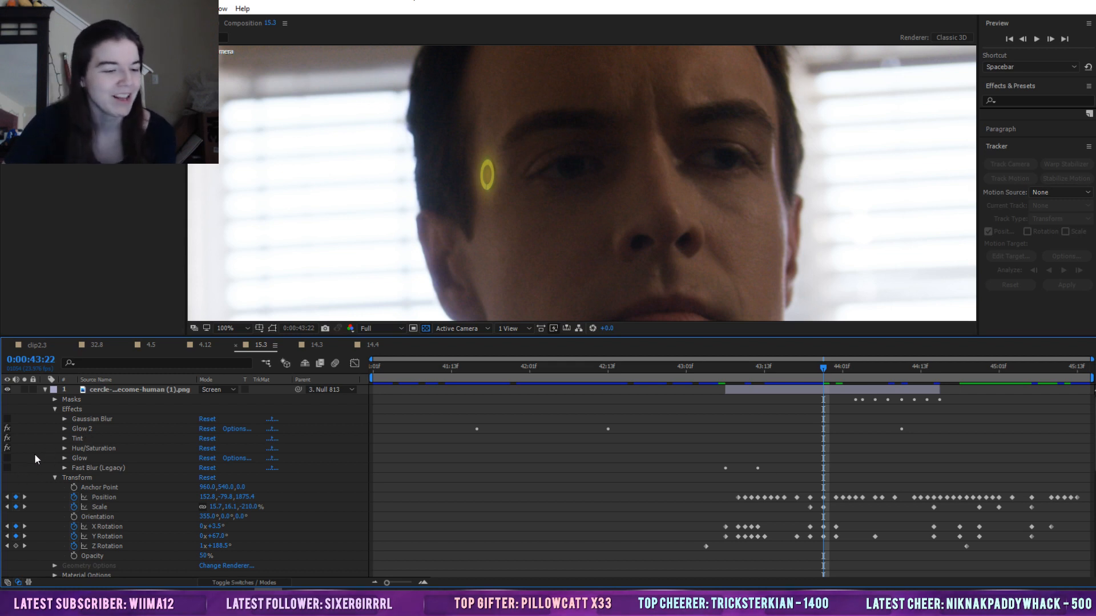
Enable Gaussian Blur on the first circle layer and magnify the composition view to 200%
{"action": "left_click", "coordinate": [64, 449]}
{"action": "left_click", "coordinate": [63, 449]}
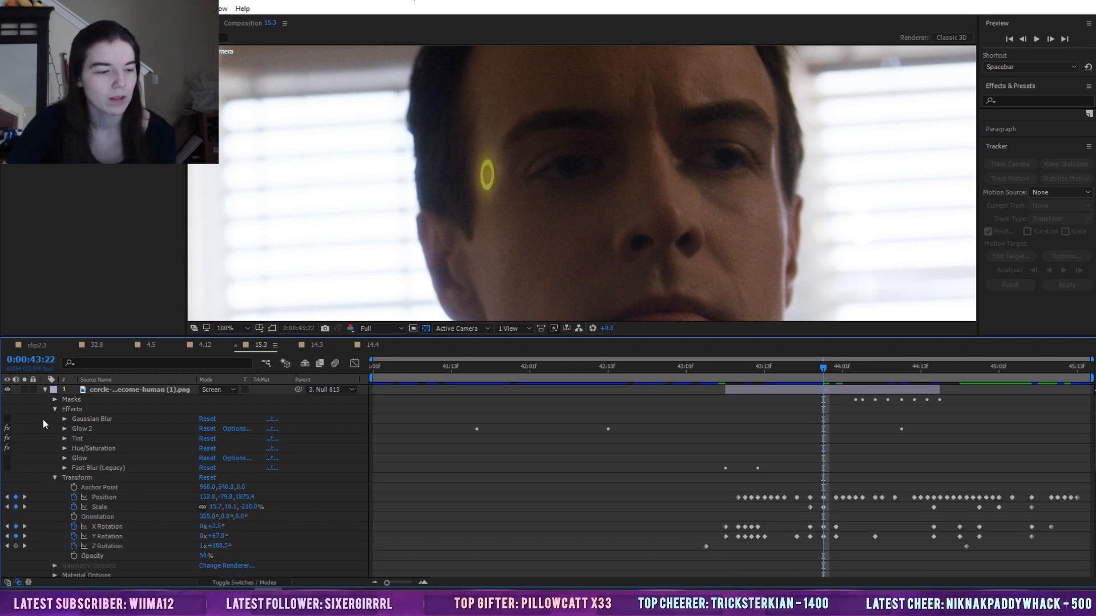
{"action": "left_click", "coordinate": [8, 419]}
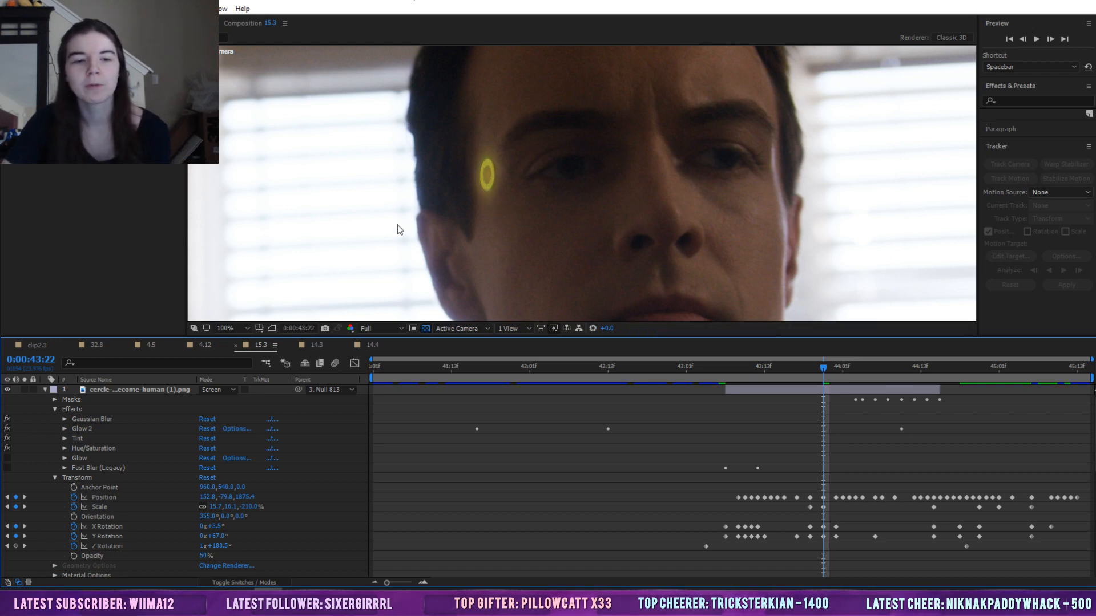
{"action": "left_click", "coordinate": [231, 328]}
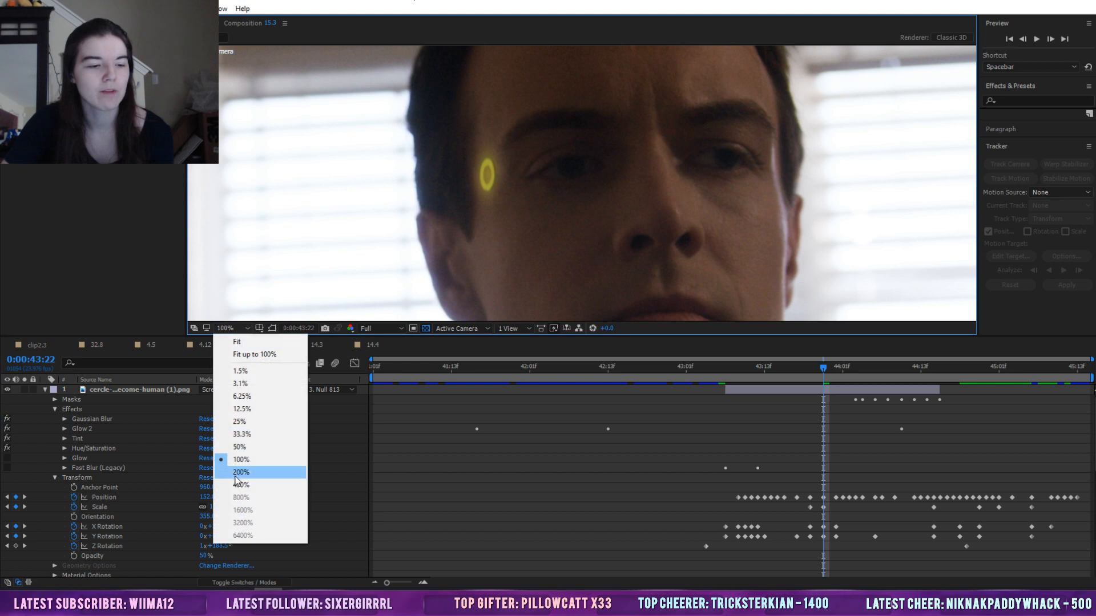
{"action": "left_click", "coordinate": [233, 475]}
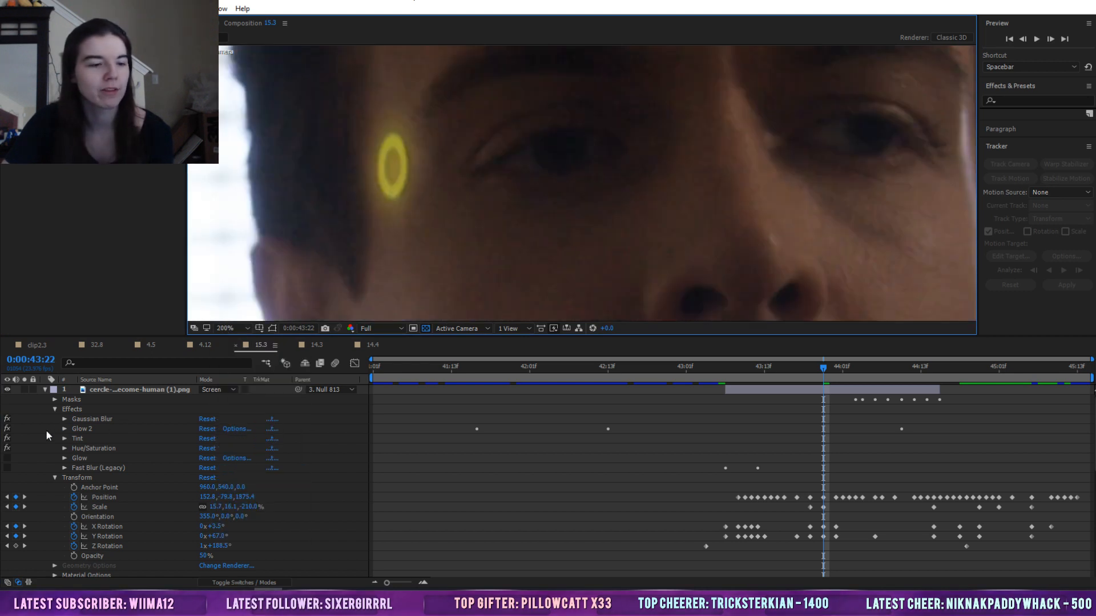
Compare the circle with and without Gaussian Blur, leaving it enabled, and examine the effect's settings
{"action": "left_click", "coordinate": [8, 419]}
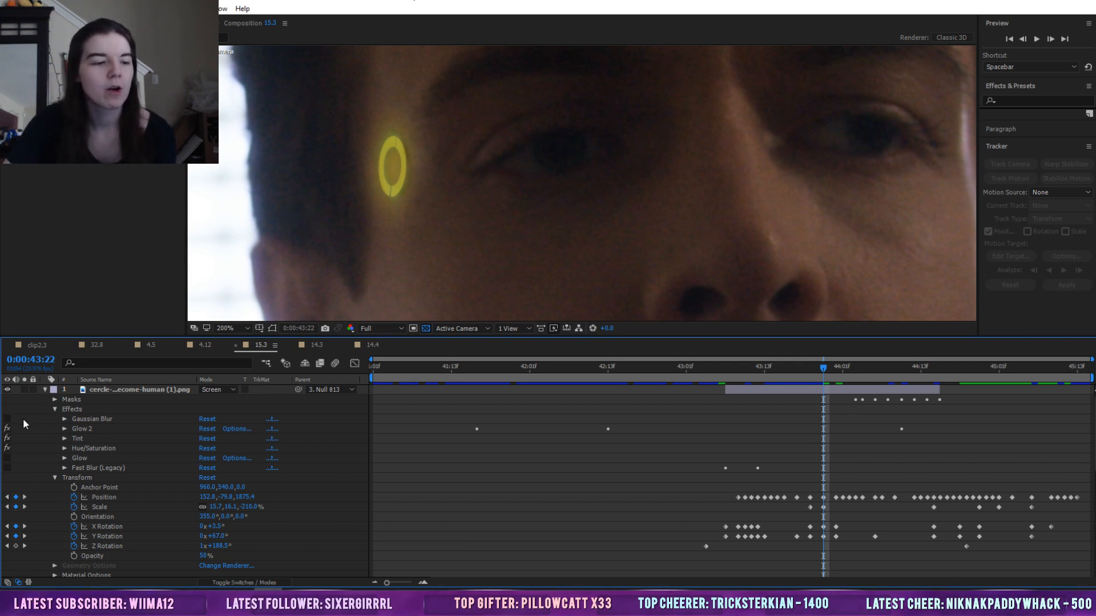
{"action": "left_click", "coordinate": [7, 419]}
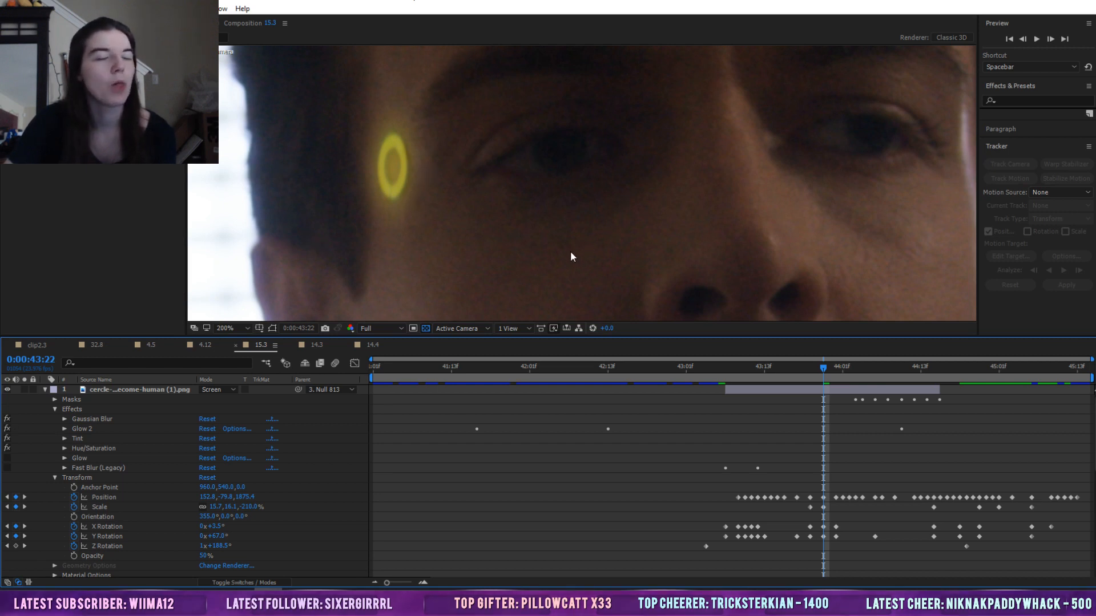
{"action": "left_click", "coordinate": [65, 419]}
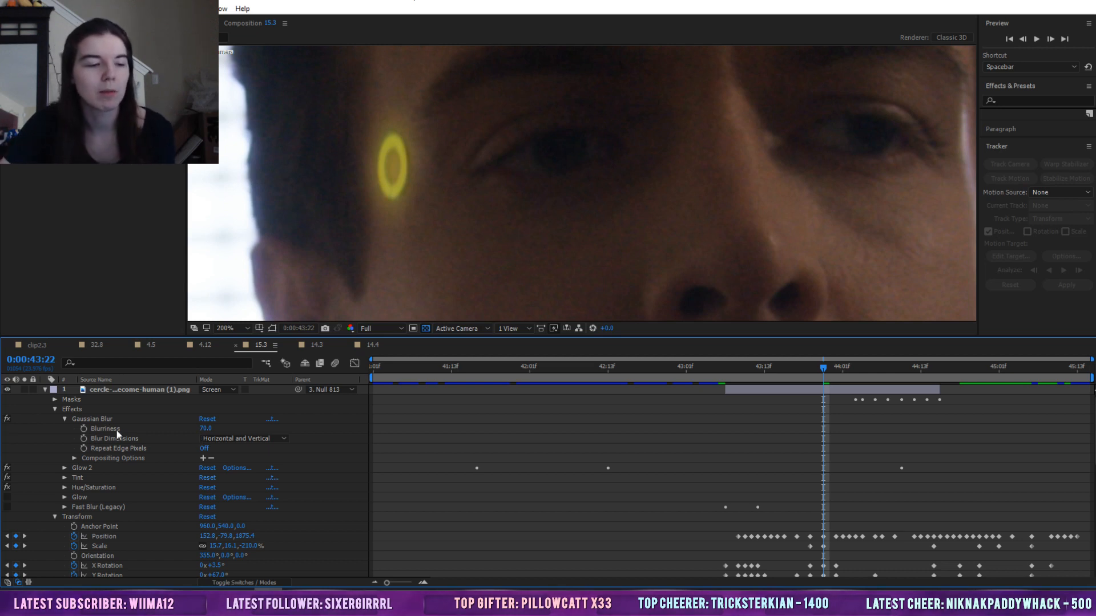
{"action": "left_click", "coordinate": [56, 410]}
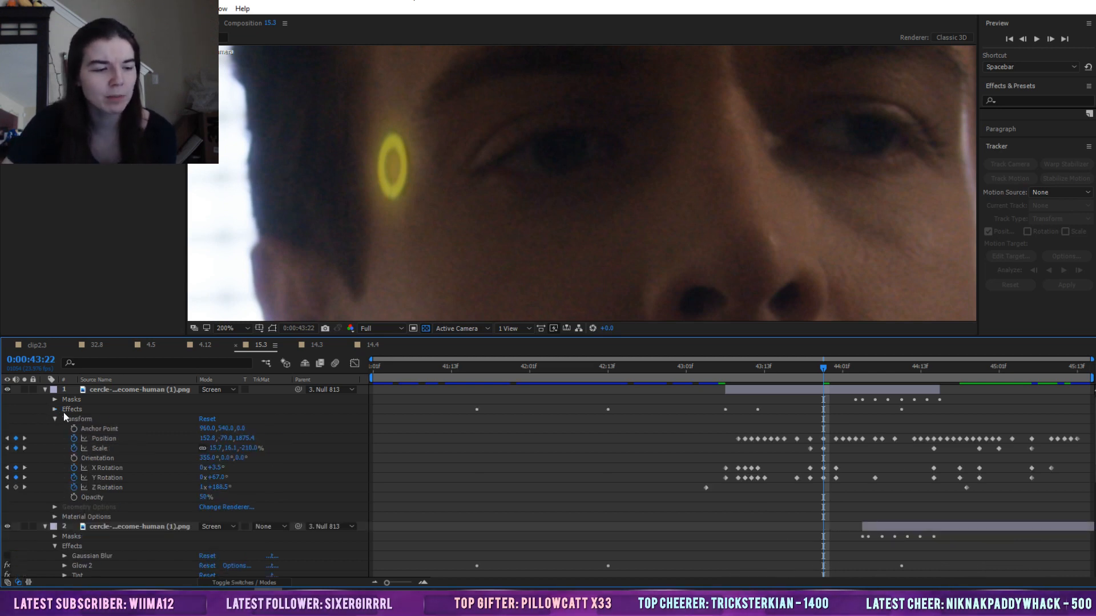
{"action": "left_click", "coordinate": [54, 409]}
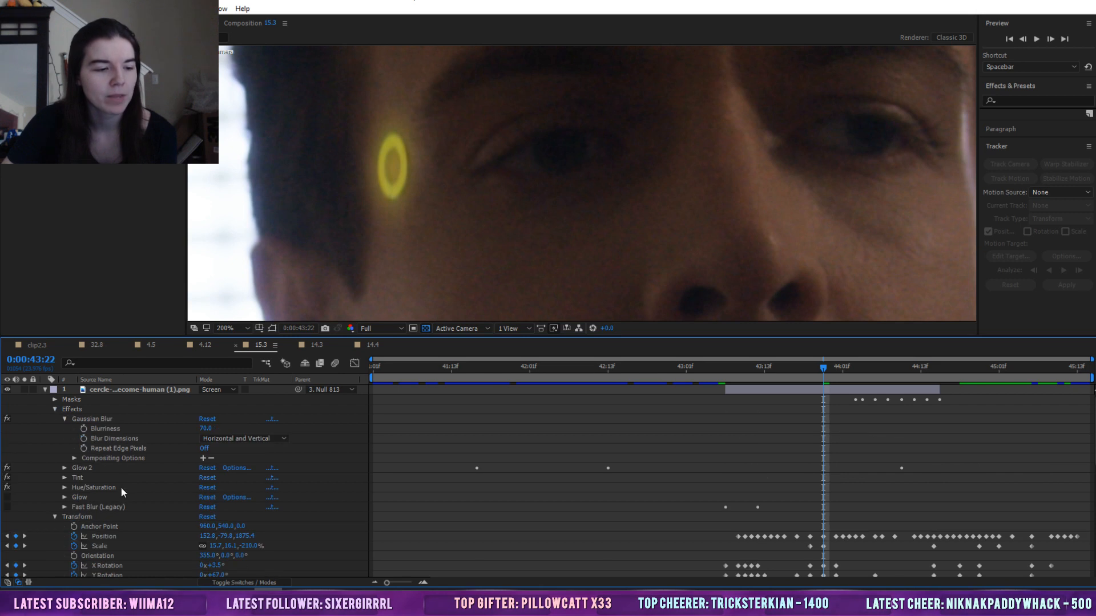
{"action": "left_click", "coordinate": [67, 419]}
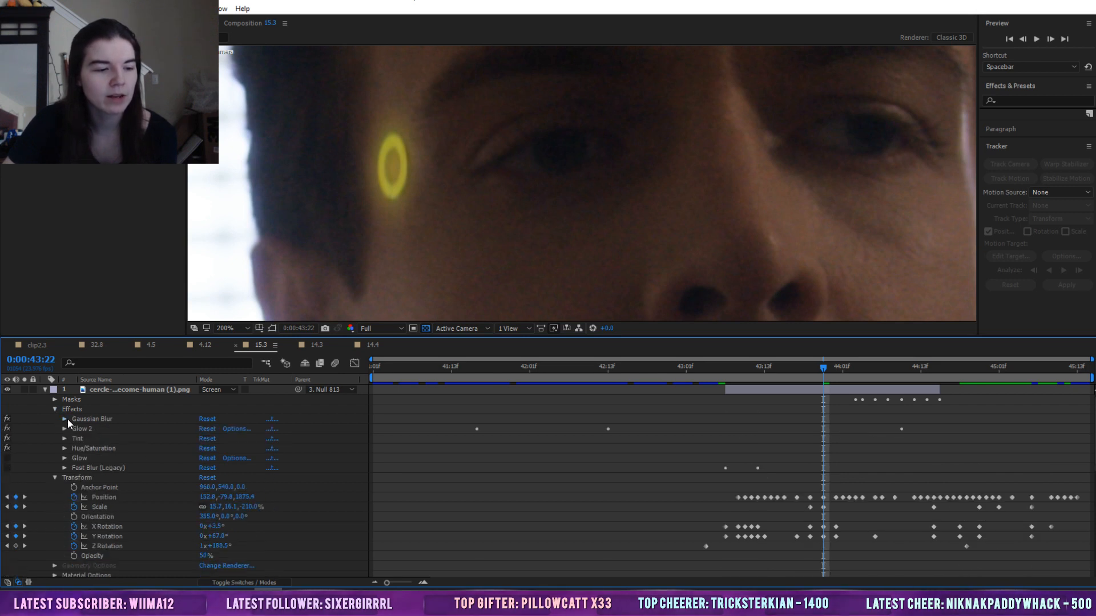
Enable Fast Blur (Legacy) on the first circle layer and compare the circle with and without it at 0:00:43:07
{"action": "left_click", "coordinate": [99, 468]}
{"action": "left_click", "coordinate": [7, 468]}
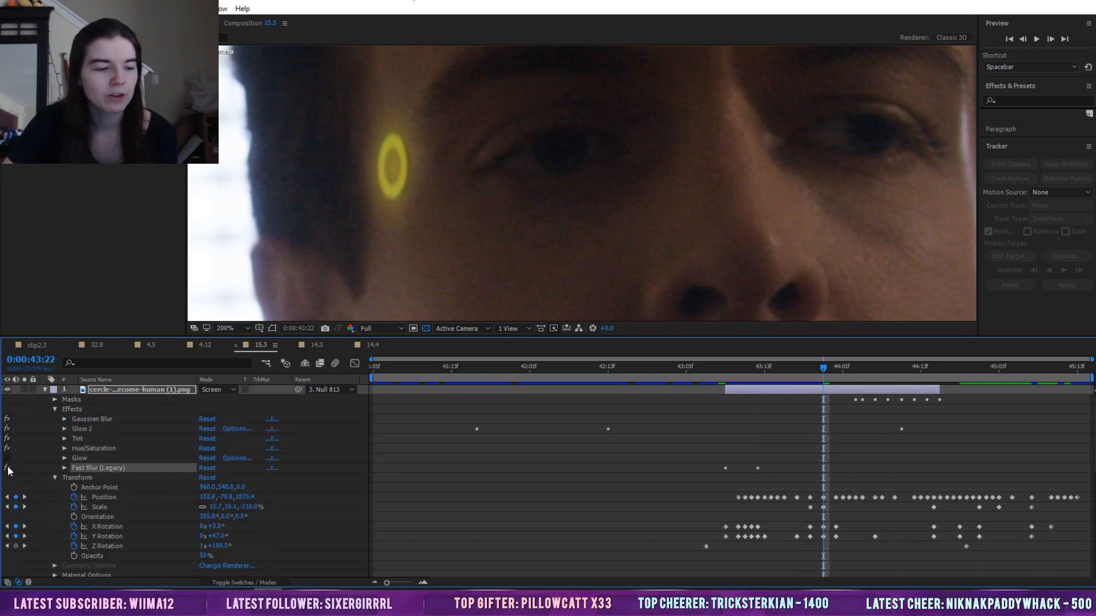
{"action": "left_click", "coordinate": [737, 370]}
{"action": "left_click_drag", "start_coordinate": [736, 375], "coordinate": [724, 374]}
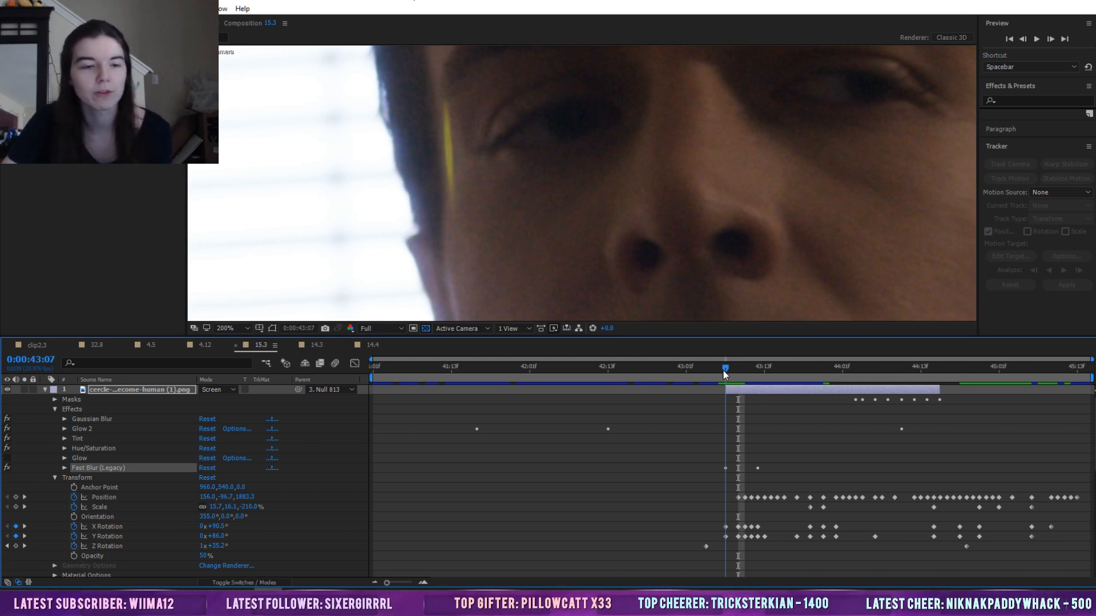
{"action": "left_click", "coordinate": [8, 468]}
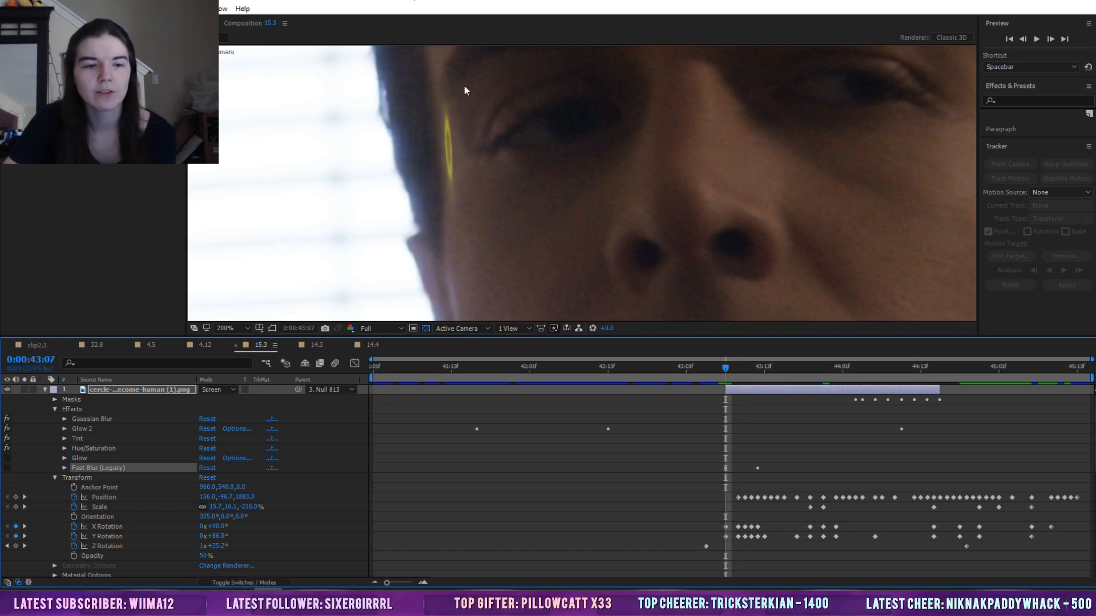
{"action": "left_click", "coordinate": [8, 468]}
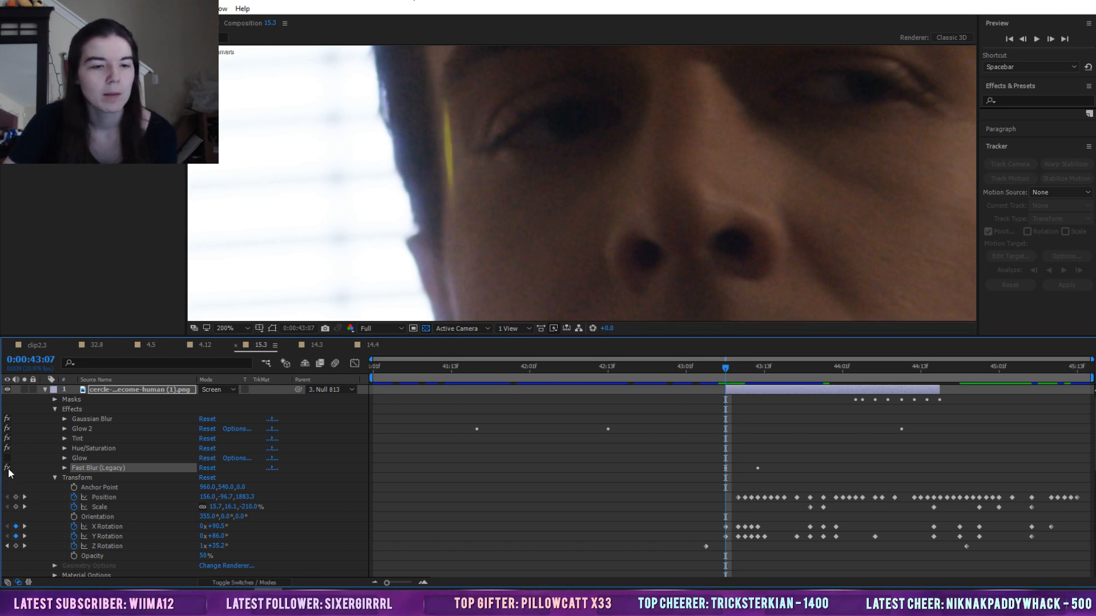
Examine the Fast Blur (Legacy) Blurriness keyframes while scrubbing between 0:00:43:07 and 0:00:43:12
{"action": "left_click", "coordinate": [65, 468]}
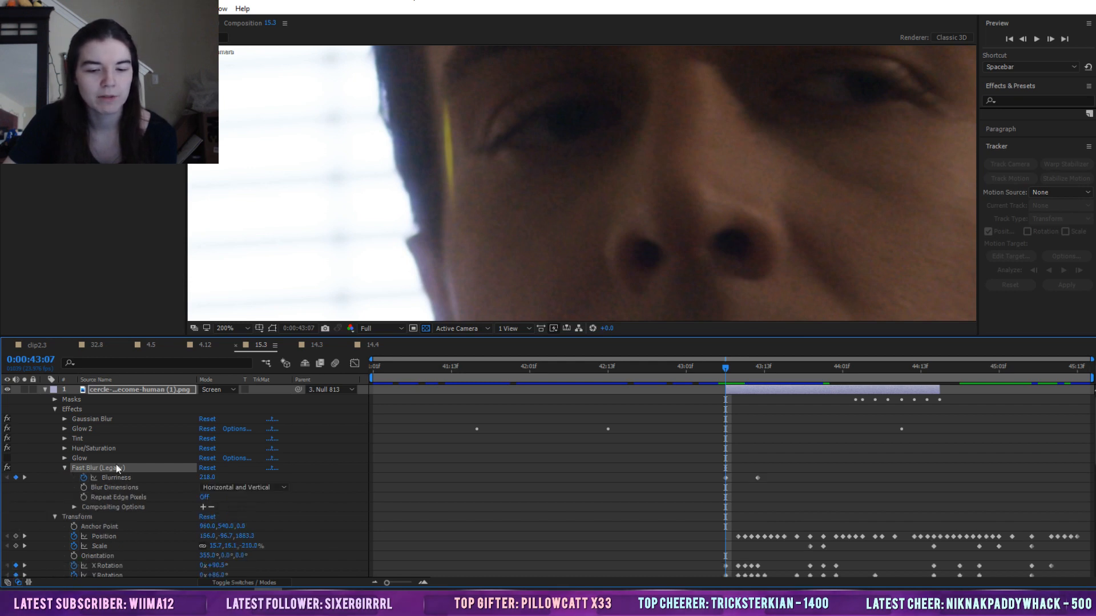
{"action": "mouse_move", "coordinate": [724, 367]}
{"action": "left_mouse_down"}
{"action": "mouse_move", "coordinate": [760, 374]}
{"action": "mouse_move", "coordinate": [723, 374]}
{"action": "mouse_move", "coordinate": [742, 379]}
{"action": "left_mouse_up"}
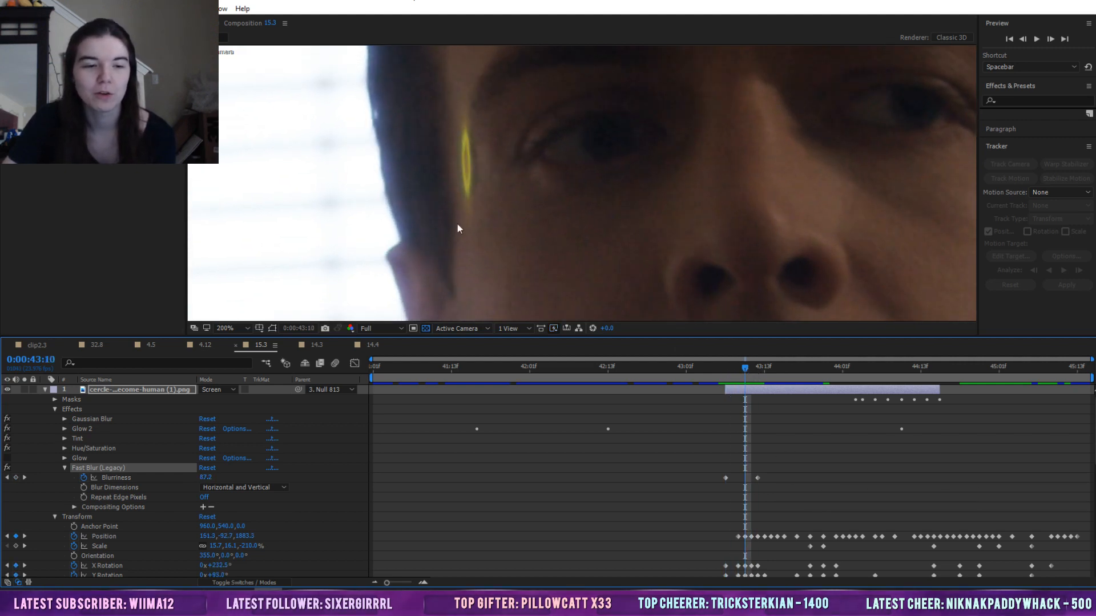
{"action": "left_click_drag", "start_coordinate": [749, 367], "coordinate": [756, 368]}
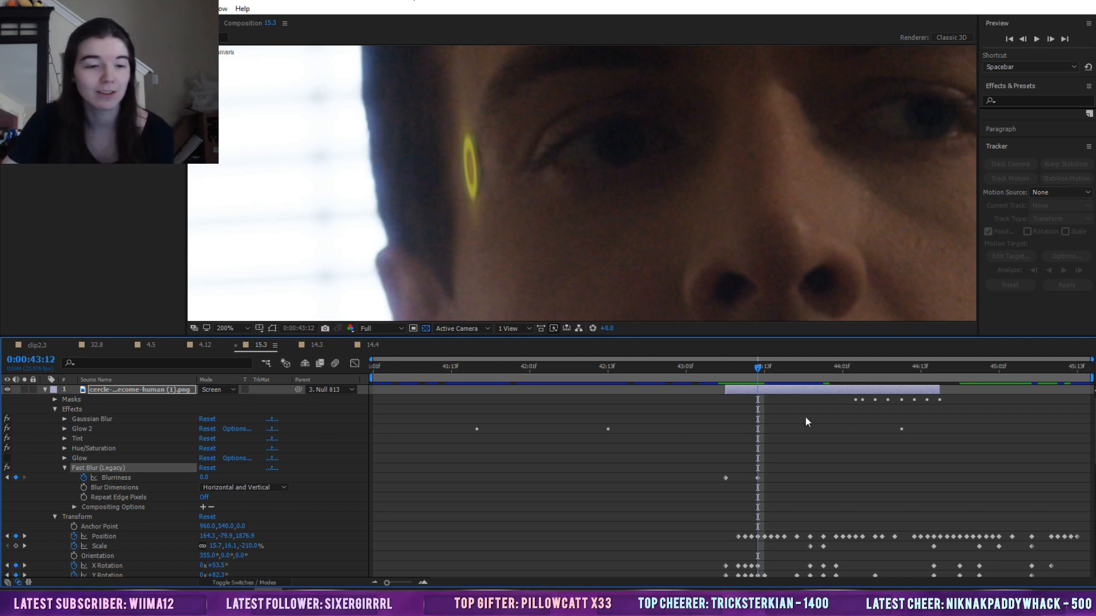
{"action": "left_click", "coordinate": [731, 368]}
{"action": "left_click_drag", "start_coordinate": [731, 370], "coordinate": [763, 368]}
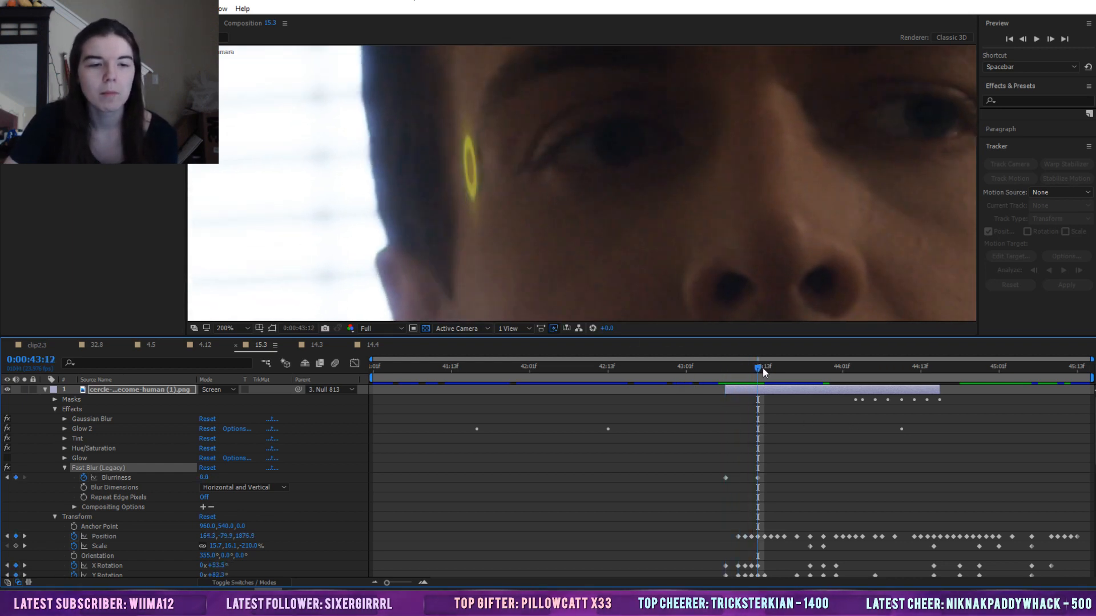
Compare the circle with and without Fast Blur (Legacy) at 0:00:43:10, leave it enabled, and preview from 0:00:43:05
{"action": "left_click", "coordinate": [7, 468]}
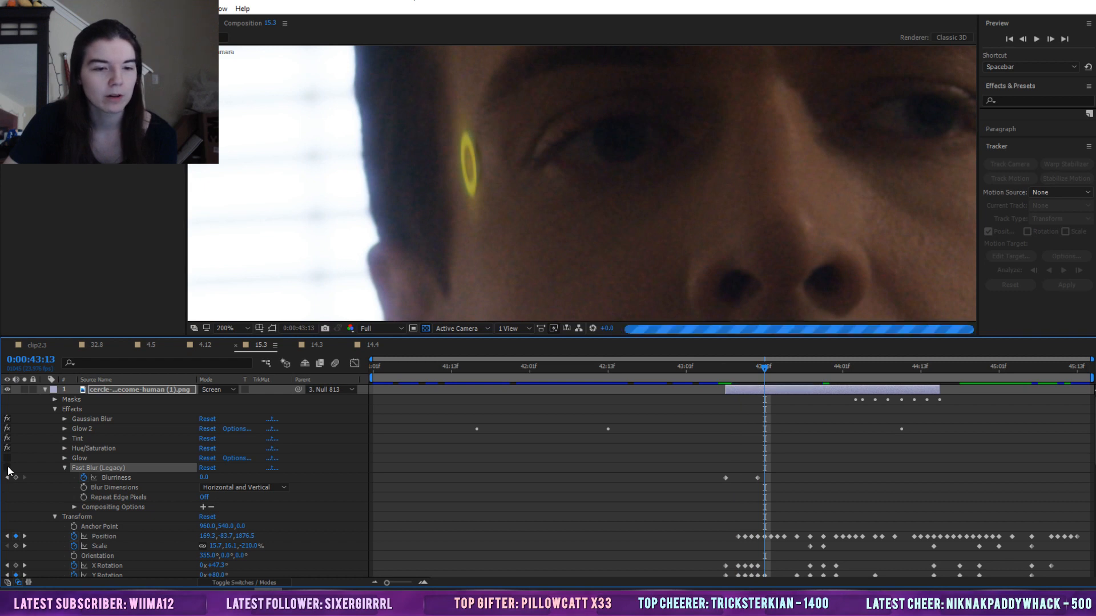
{"action": "left_click", "coordinate": [742, 369]}
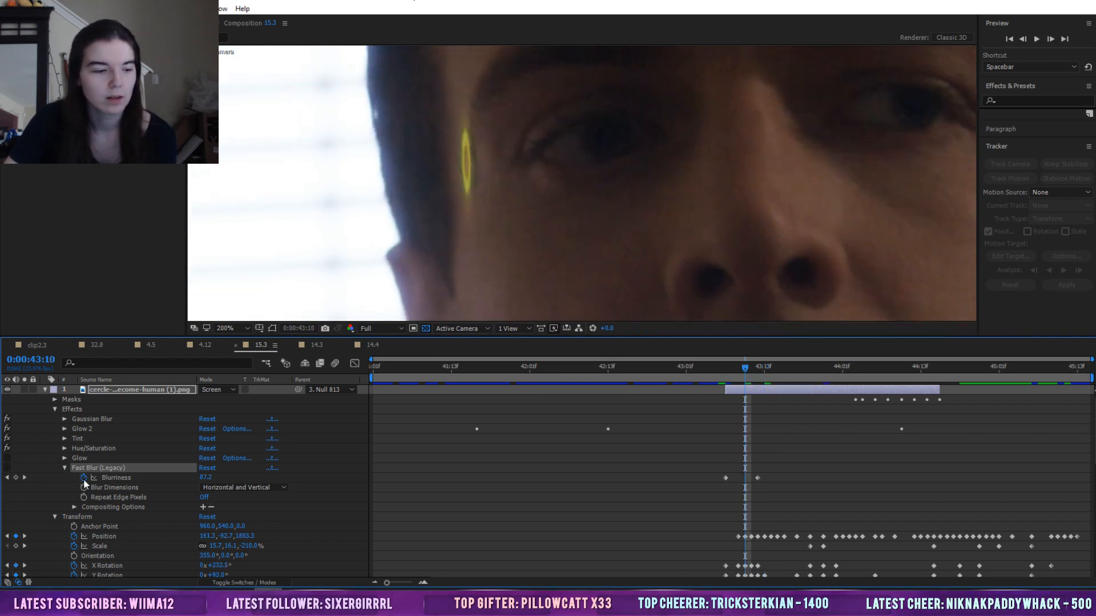
{"action": "left_click", "coordinate": [7, 468]}
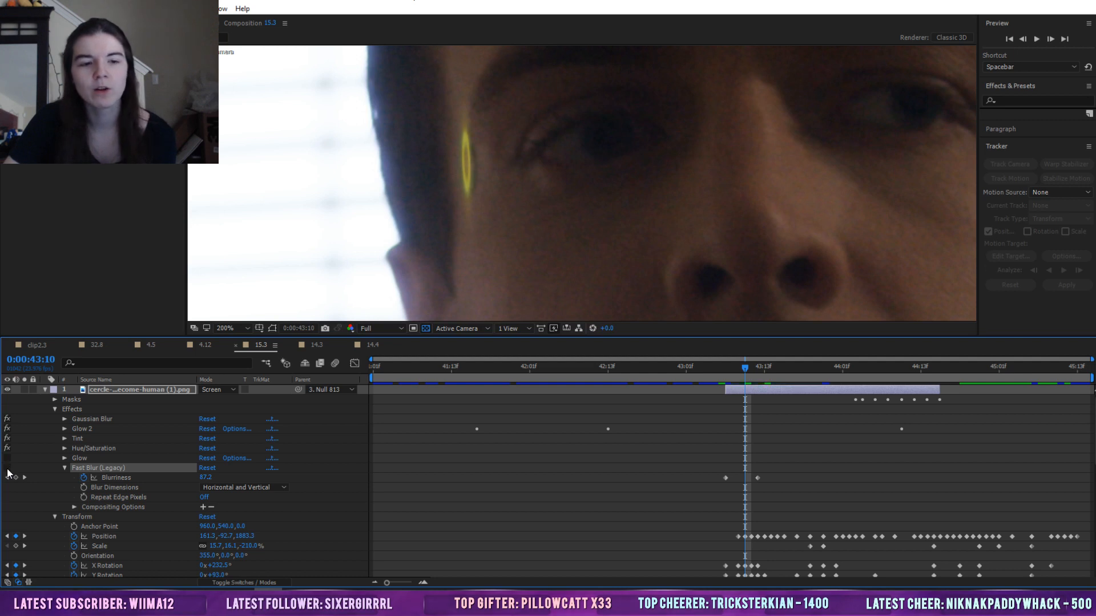
{"action": "key", "text": "space"}
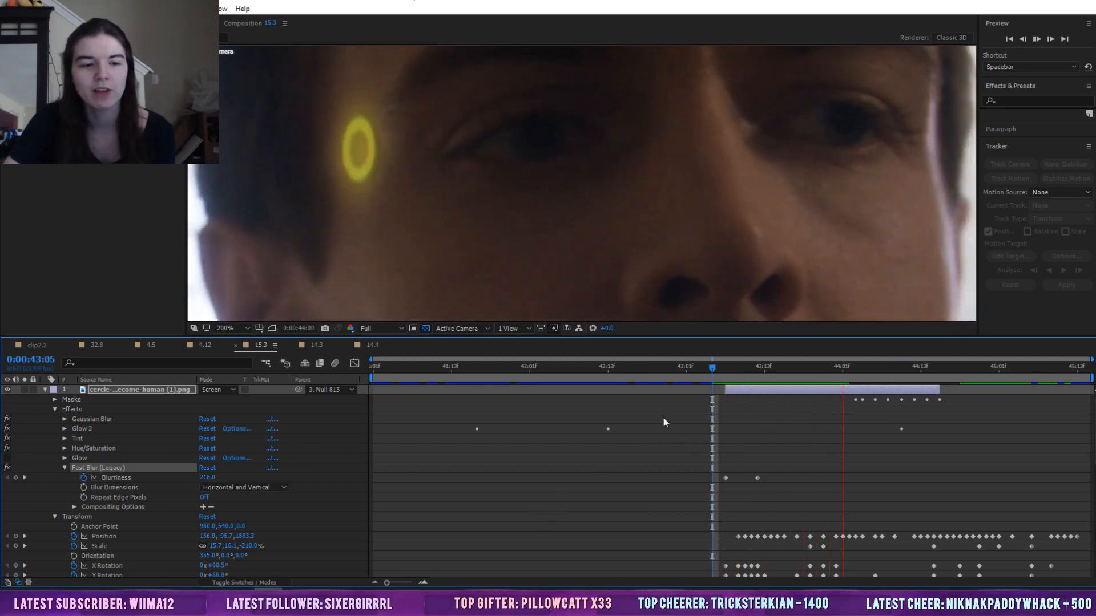
Turn off Fast Blur (Legacy) on the top circle layer and preview the ring around 0:00:43:04
{"action": "key", "text": "space"}
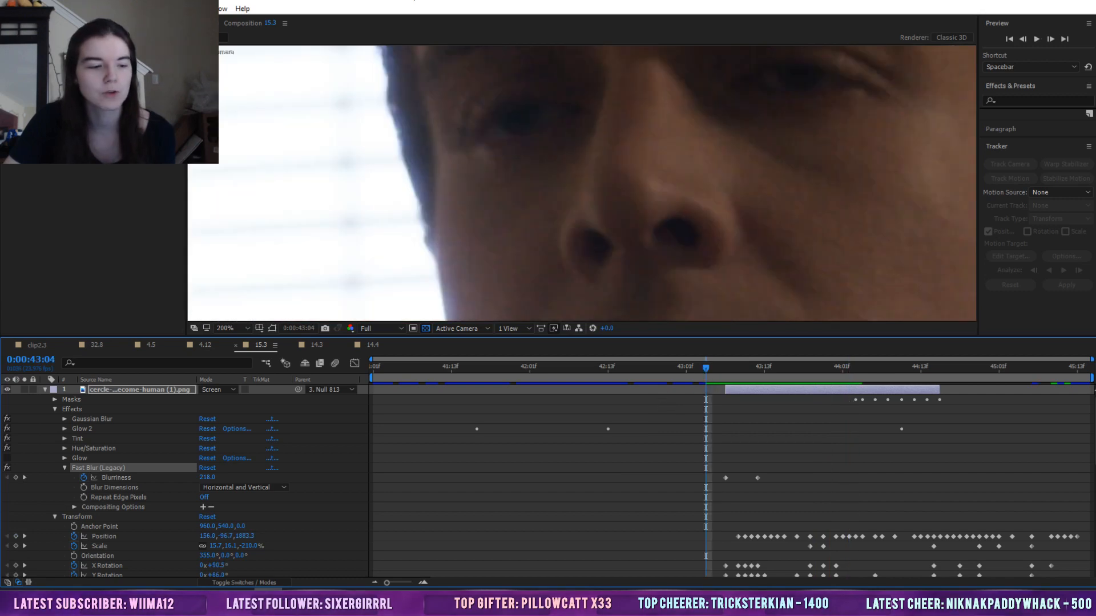
{"action": "left_click", "coordinate": [8, 469]}
{"action": "key", "text": "space"}
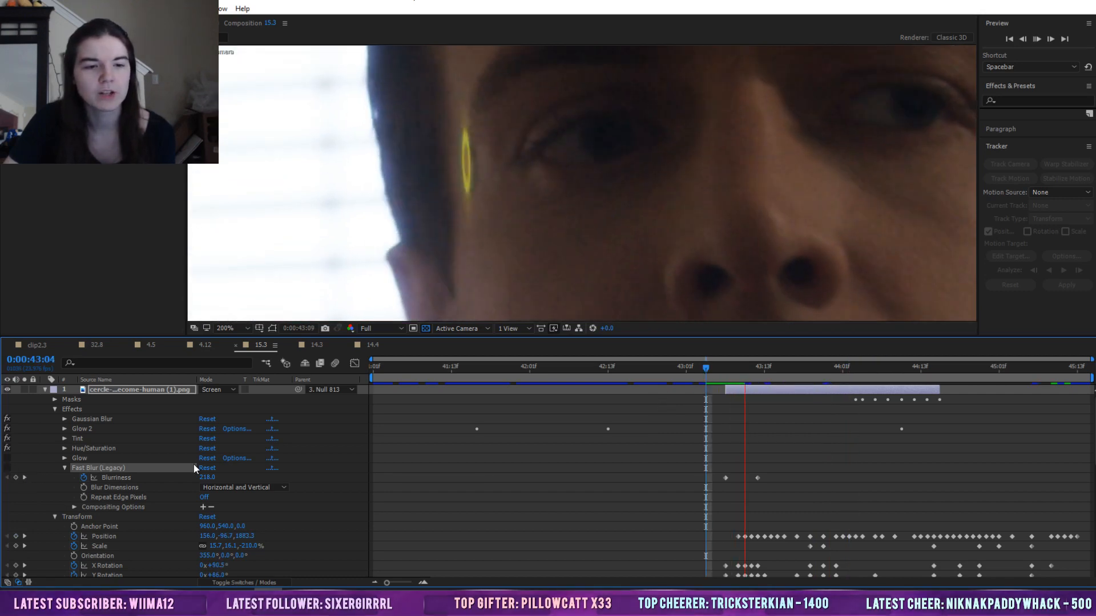
{"action": "key", "text": "space"}
{"action": "left_click", "coordinate": [697, 368]}
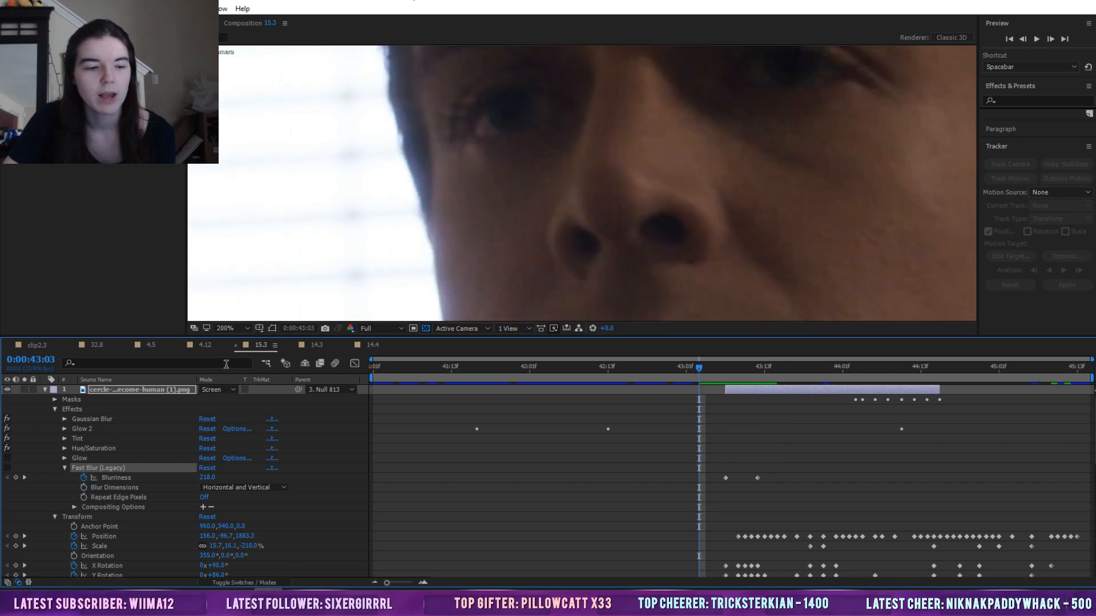
Set the viewer magnification to 100% and preview the ring from about 0:00:43:01 without and with Fast Blur (Legacy)
{"action": "left_click", "coordinate": [231, 329]}
{"action": "left_click", "coordinate": [248, 459]}
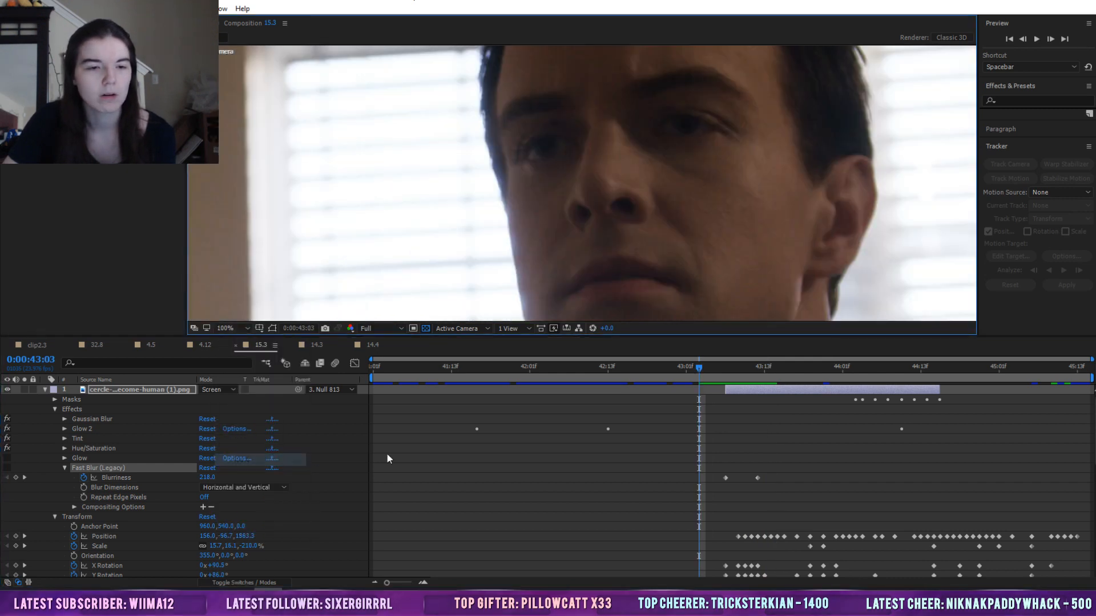
{"action": "key", "text": "space"}
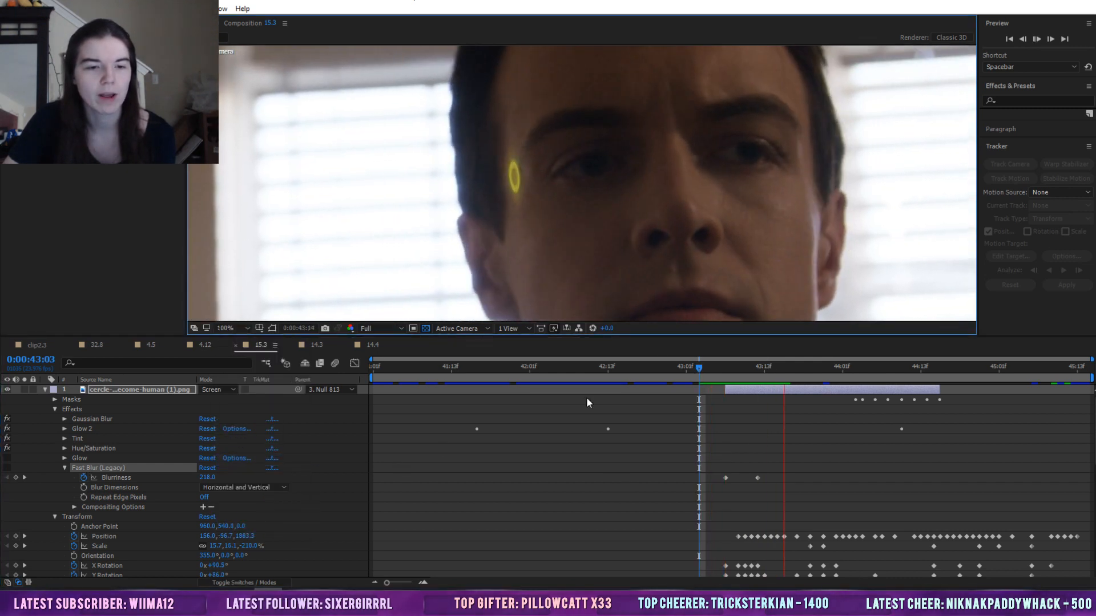
{"action": "key", "text": "space"}
{"action": "key", "text": "space"}
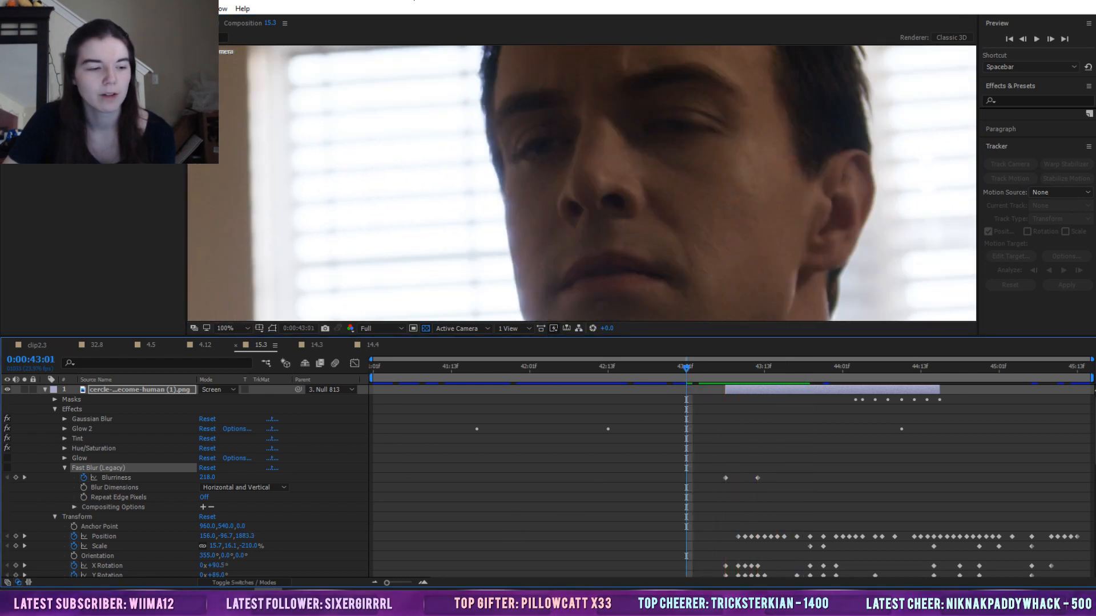
{"action": "key", "text": "space"}
{"action": "key", "text": "space"}
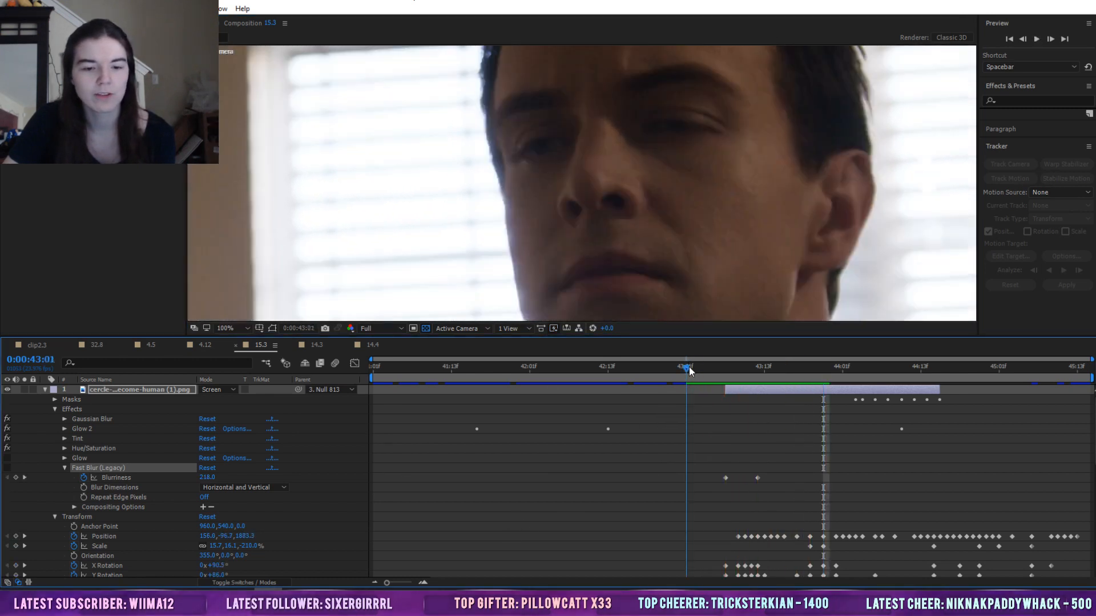
{"action": "key", "text": "space"}
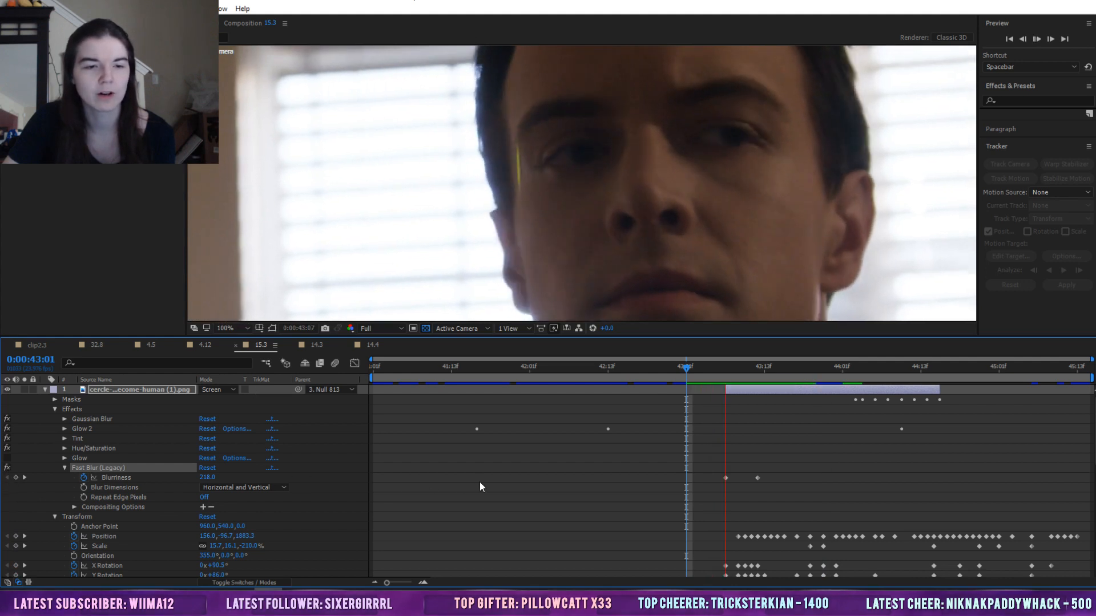
{"action": "key", "text": "space"}
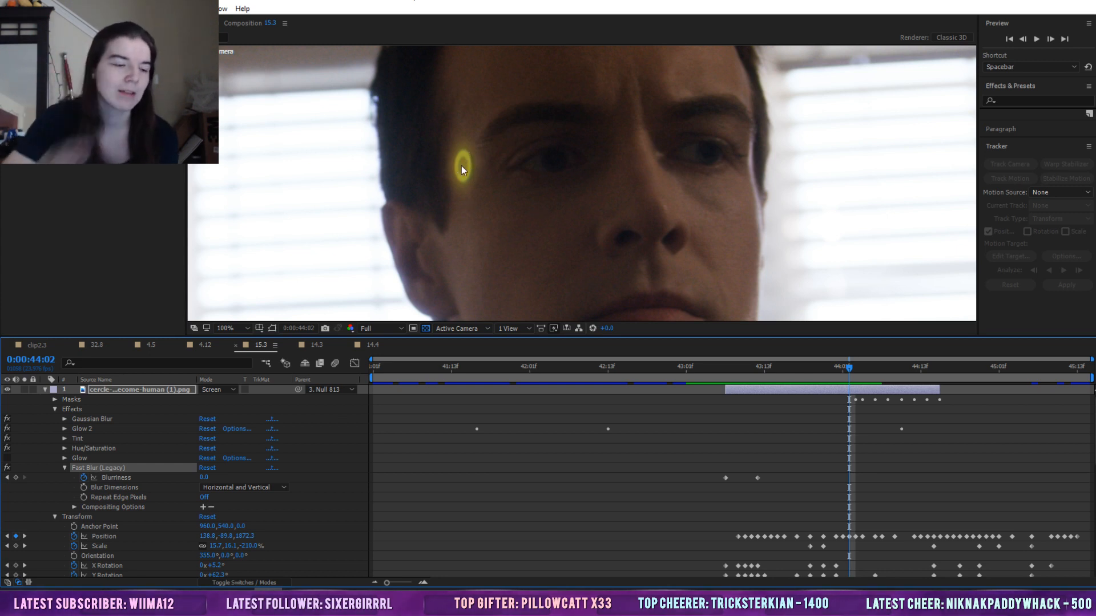
Collapse the Fast Blur settings and all expanded properties of circle layers 1 and 2
{"action": "left_click", "coordinate": [66, 468]}
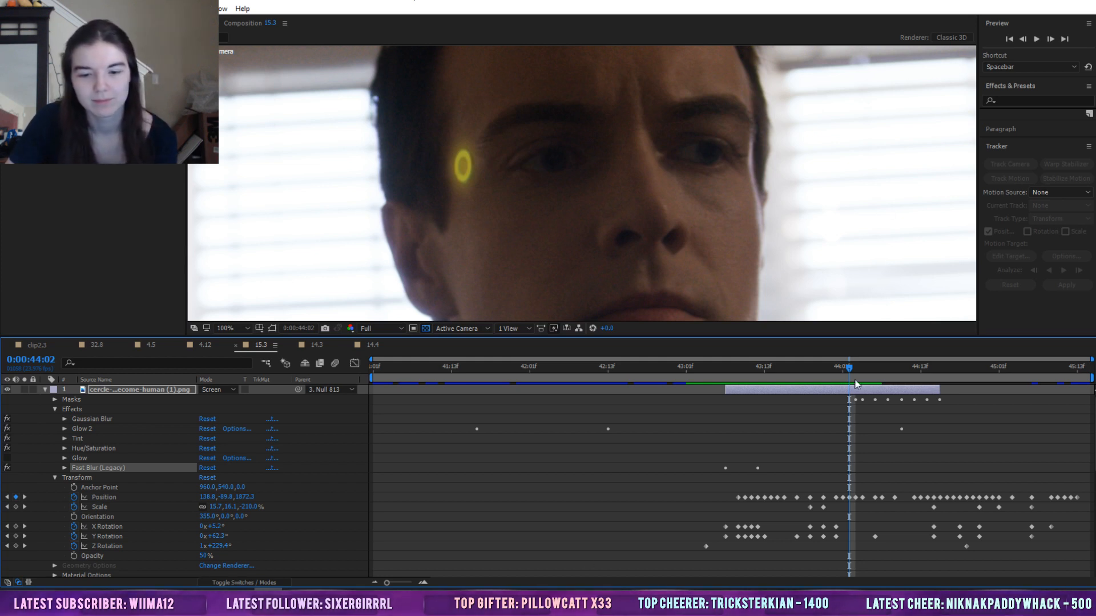
{"action": "left_click_drag", "start_coordinate": [850, 367], "coordinate": [849, 416]}
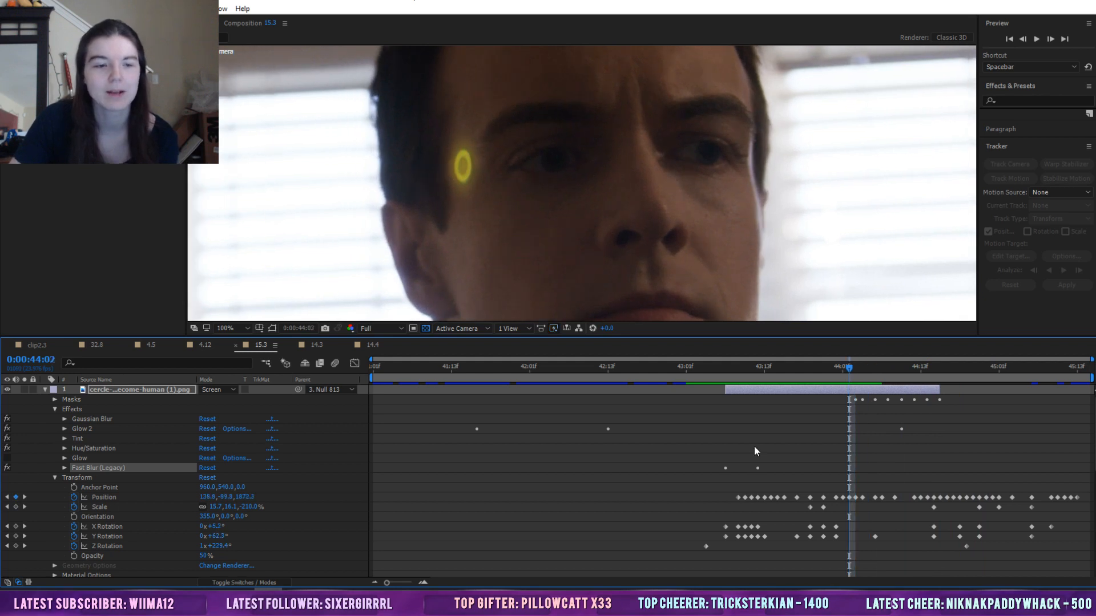
{"action": "left_click", "coordinate": [822, 455]}
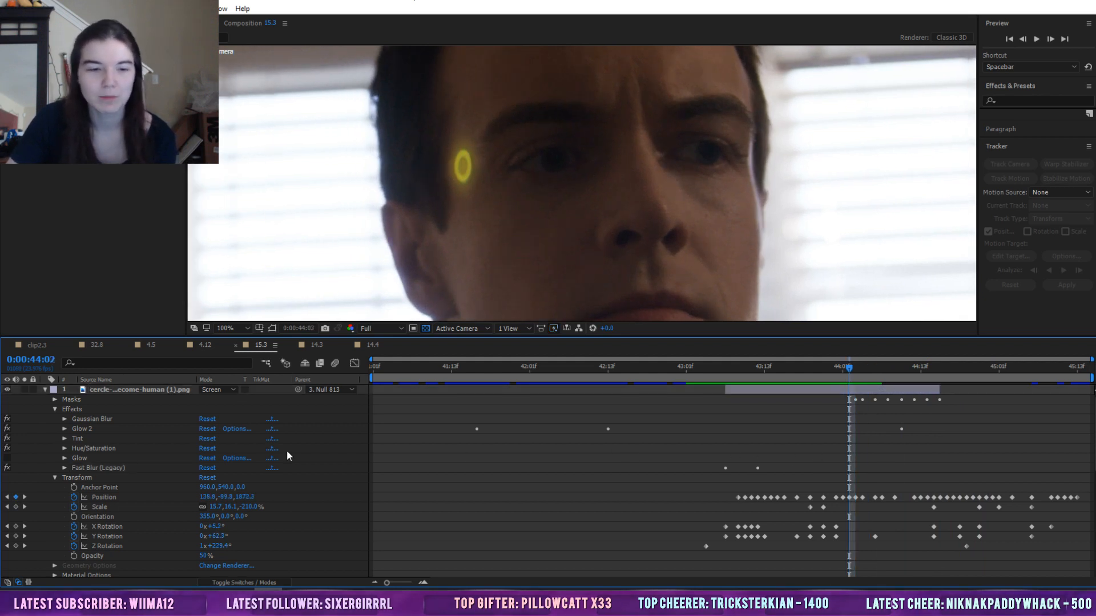
{"action": "left_click", "coordinate": [46, 392]}
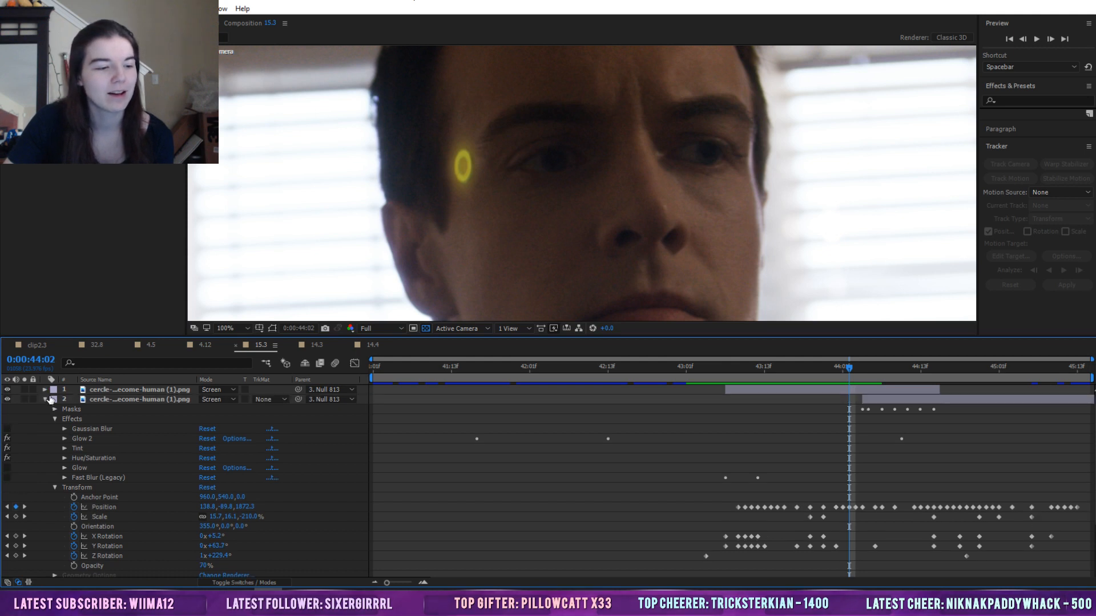
{"action": "left_click", "coordinate": [51, 400]}
{"action": "left_click", "coordinate": [44, 399]}
{"action": "left_click", "coordinate": [44, 399]}
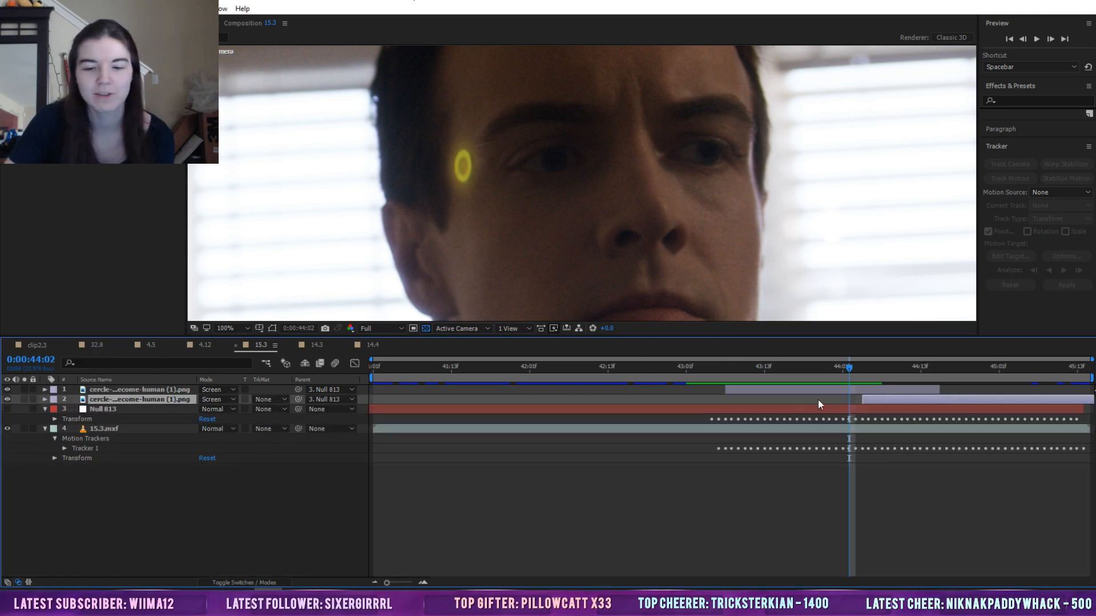
{"action": "left_click", "coordinate": [950, 526]}
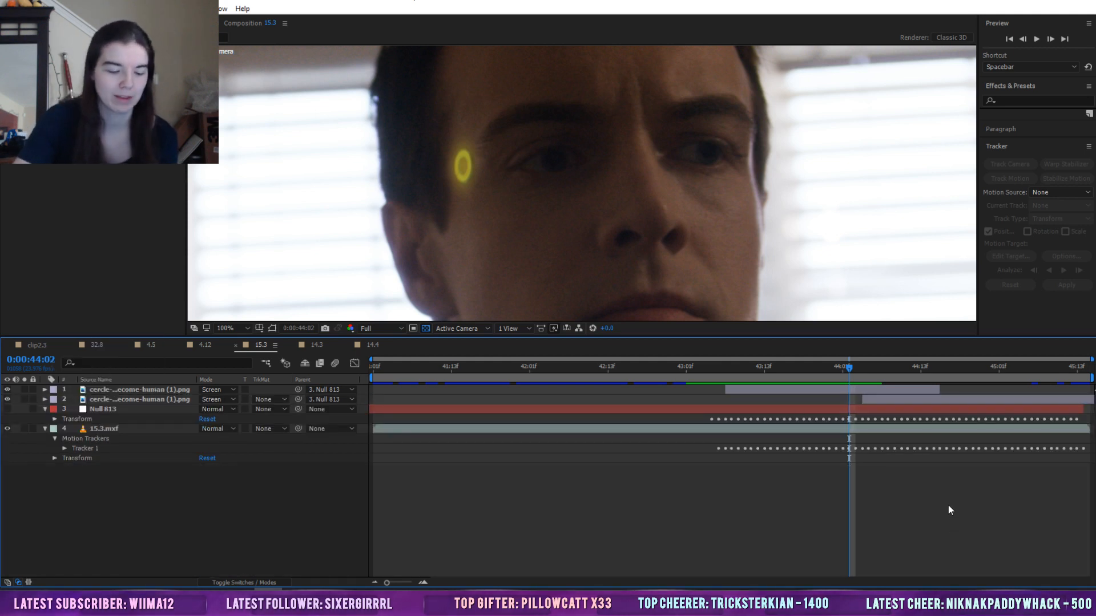
At about 0:00:44:19, enable Gaussian Blur and Fast Blur (Legacy) on circle layer 2
{"action": "left_click_drag", "start_coordinate": [849, 372], "coordinate": [964, 392]}
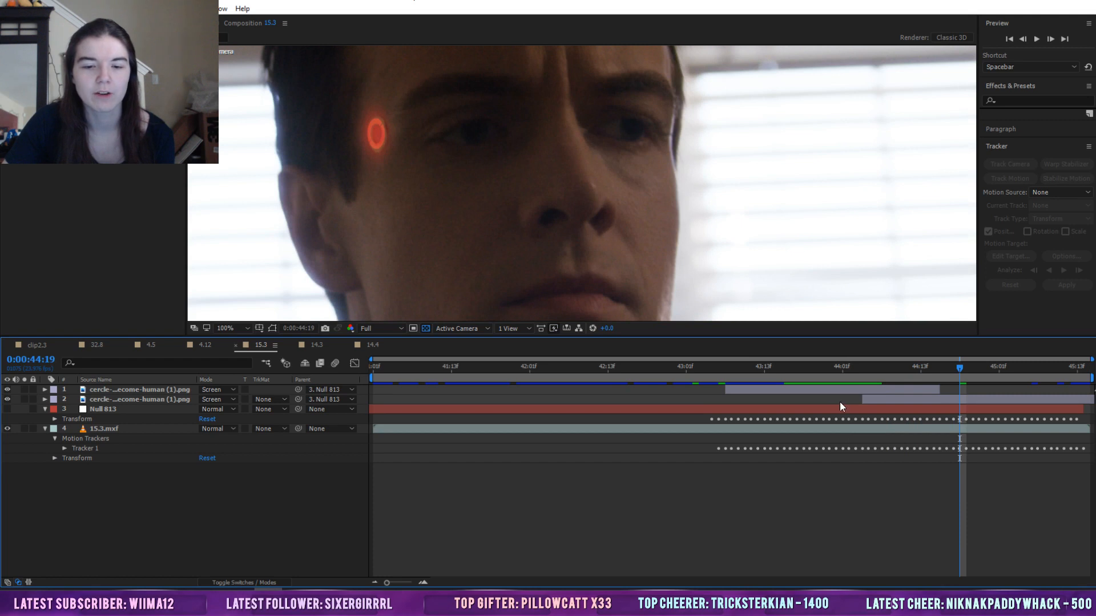
{"action": "left_click", "coordinate": [877, 401]}
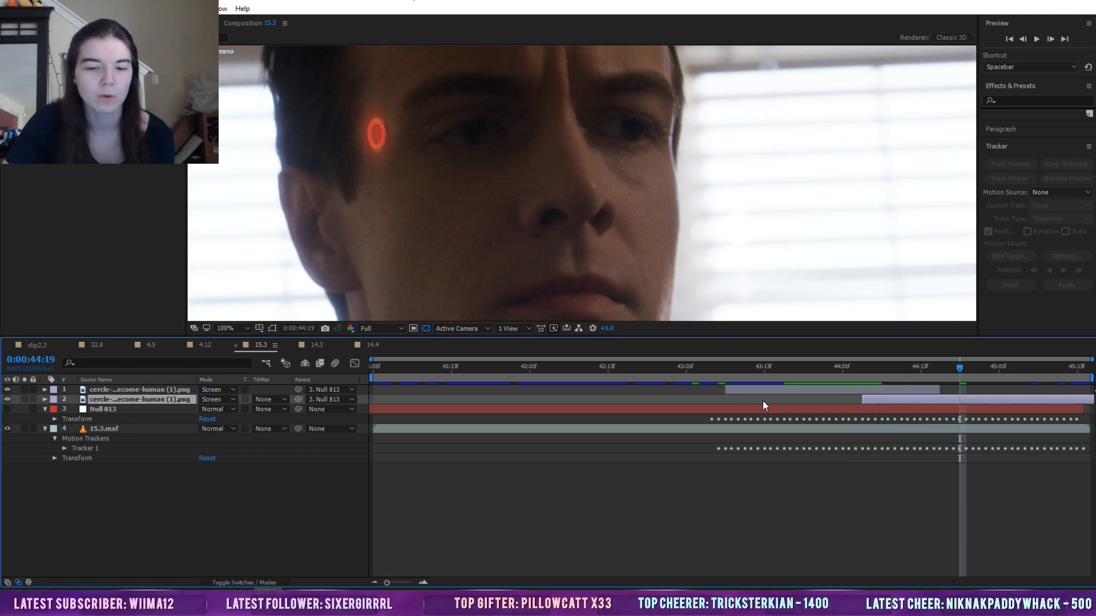
{"action": "left_click", "coordinate": [45, 400]}
{"action": "scroll", "coordinate": [36, 431], "scroll_direction": "down", "scroll_amount": 1}
{"action": "left_click", "coordinate": [8, 419]}
{"action": "left_click", "coordinate": [7, 468]}
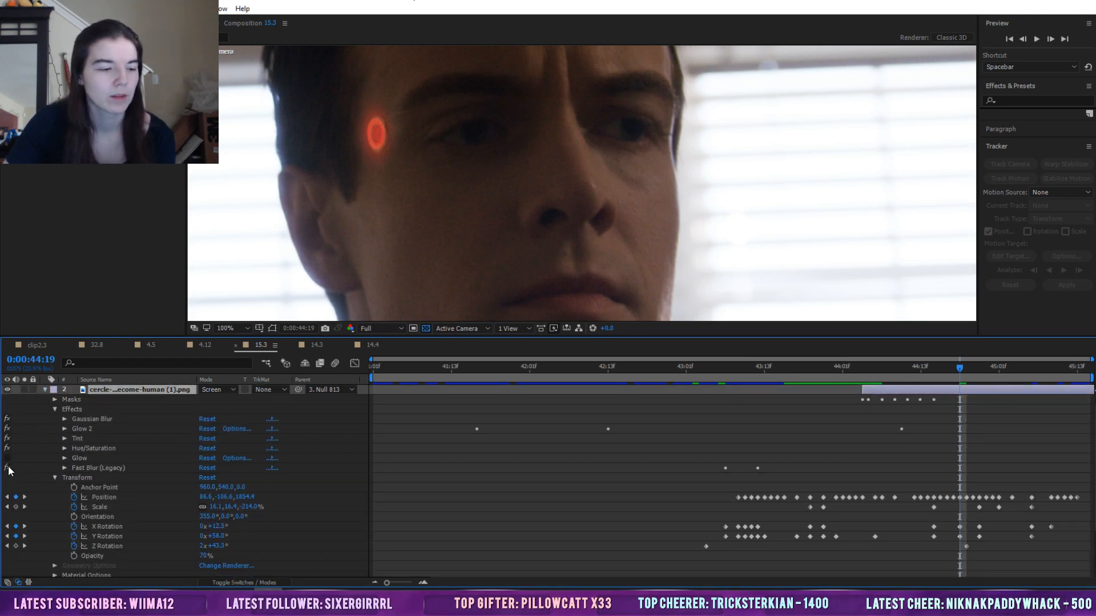
At 0:00:44:04, reveal Mask 1 on both circle layers and collapse their Effects and Transform groups
{"action": "left_click", "coordinate": [862, 366]}
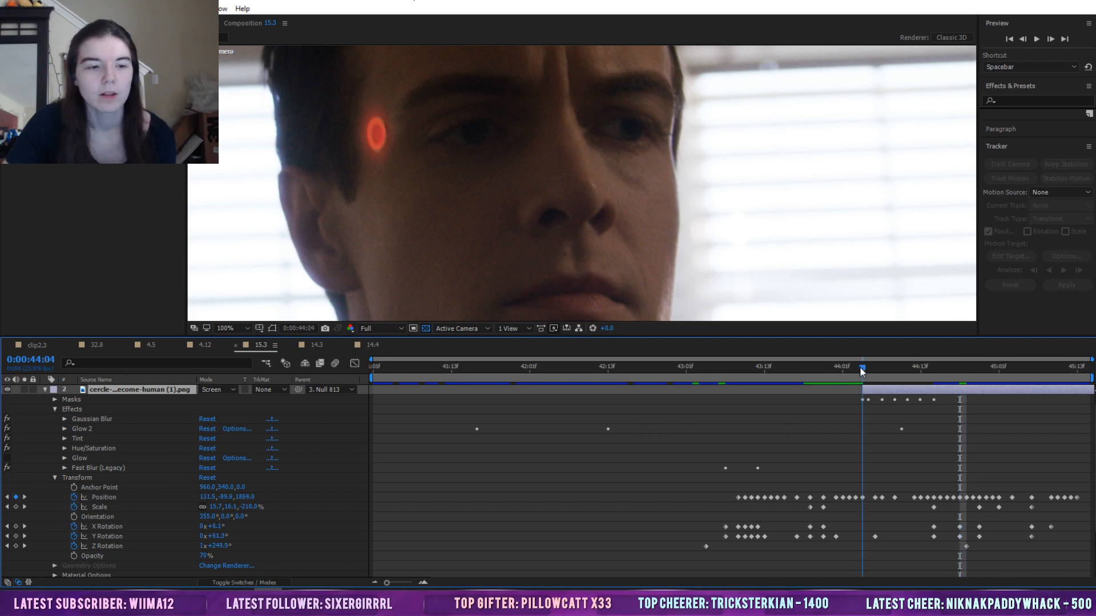
{"action": "scroll", "coordinate": [721, 454], "scroll_direction": "up", "scroll_amount": 1}
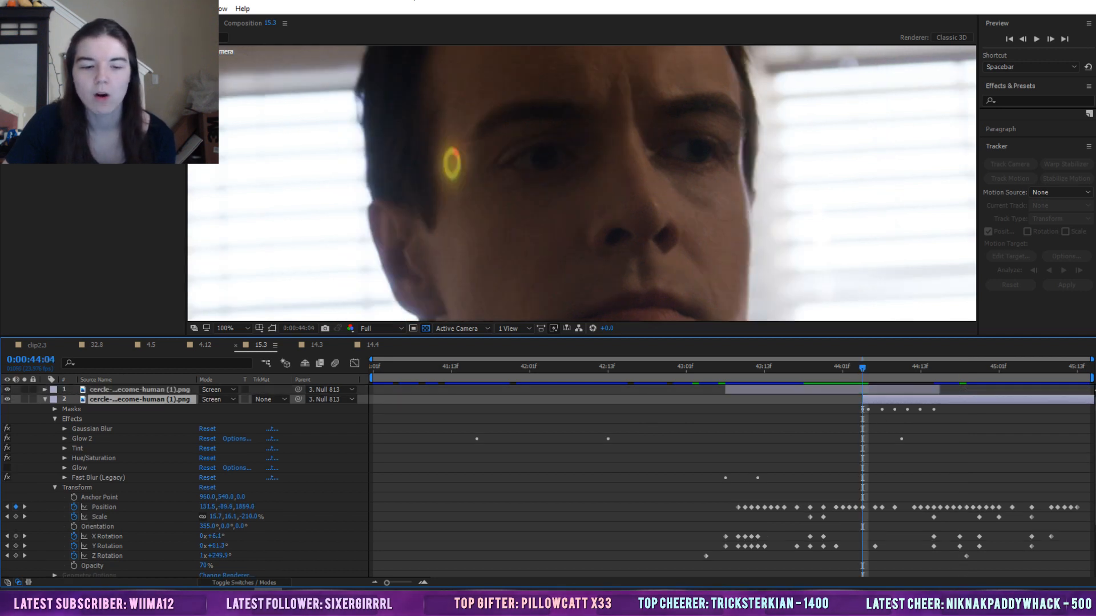
{"action": "left_click", "coordinate": [57, 408]}
{"action": "left_click", "coordinate": [44, 389]}
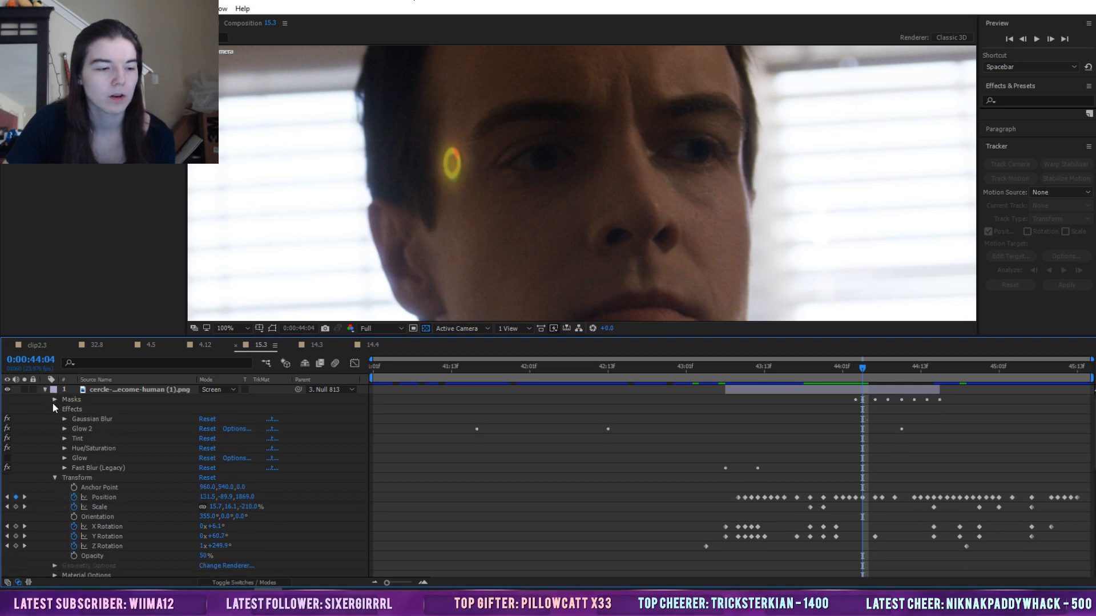
{"action": "left_click", "coordinate": [55, 419]}
{"action": "left_click", "coordinate": [54, 428]}
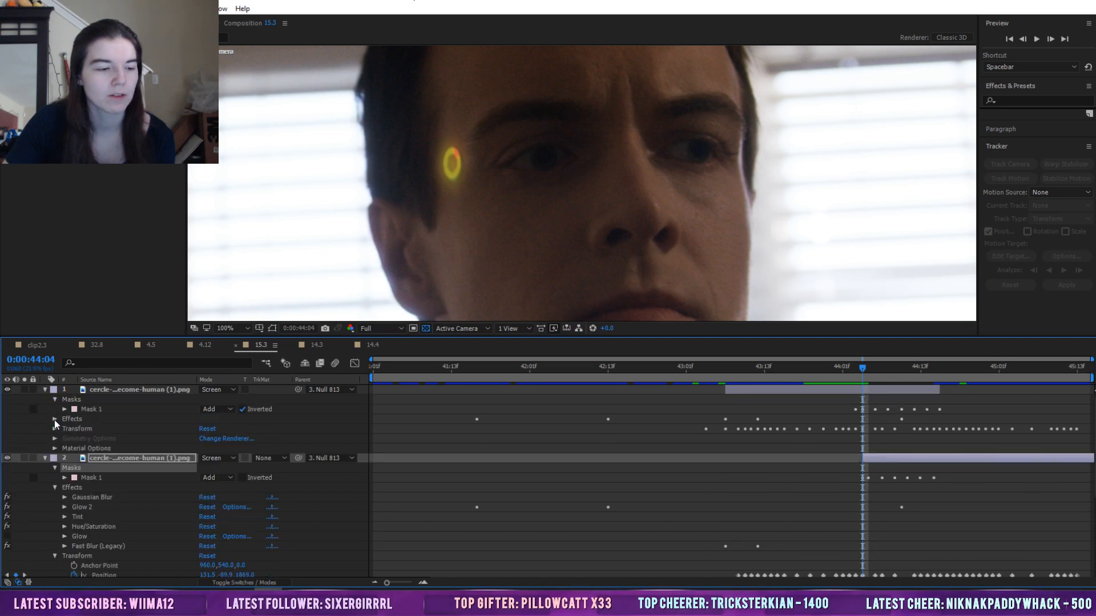
{"action": "left_click", "coordinate": [55, 487]}
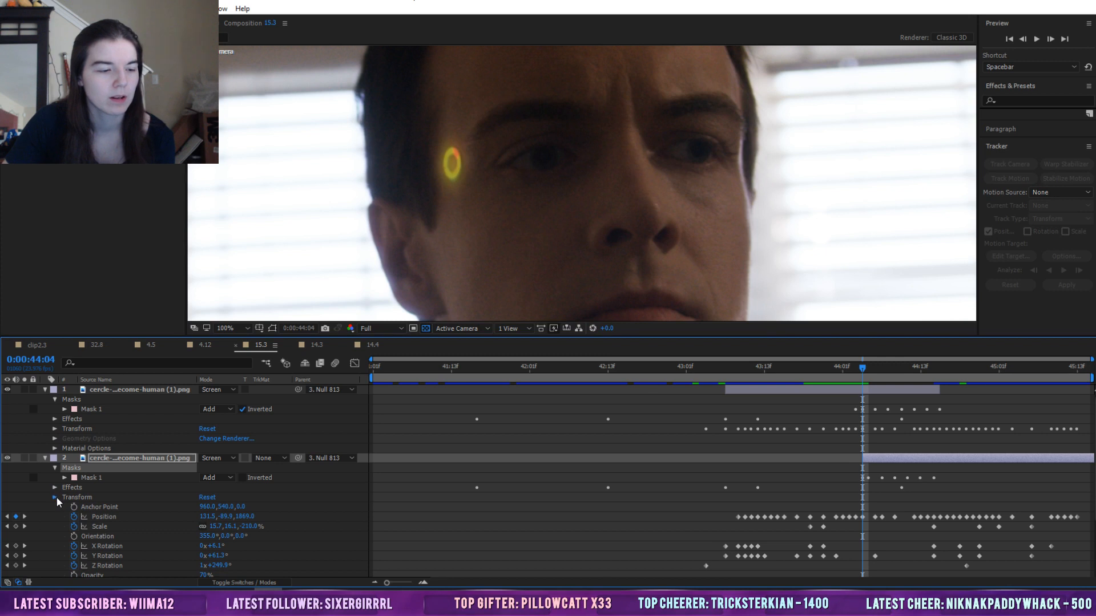
{"action": "left_click", "coordinate": [56, 497]}
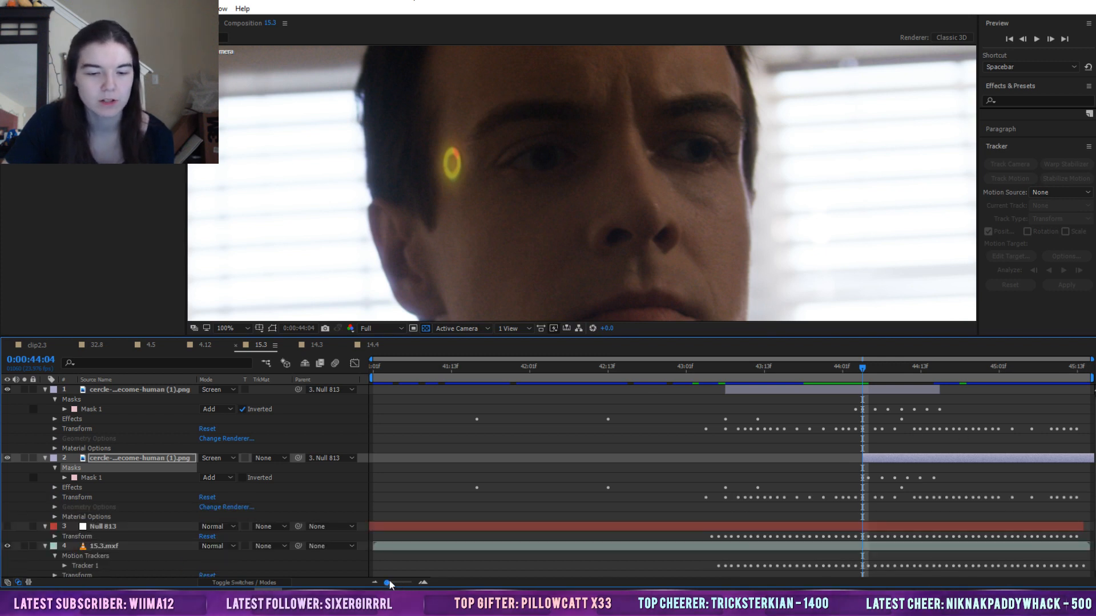
Enlarge the timeline scale and expand the Mask 1 properties of both circle layers to show the Mask Path keyframes
{"action": "left_click_drag", "start_coordinate": [389, 580], "coordinate": [401, 581]}
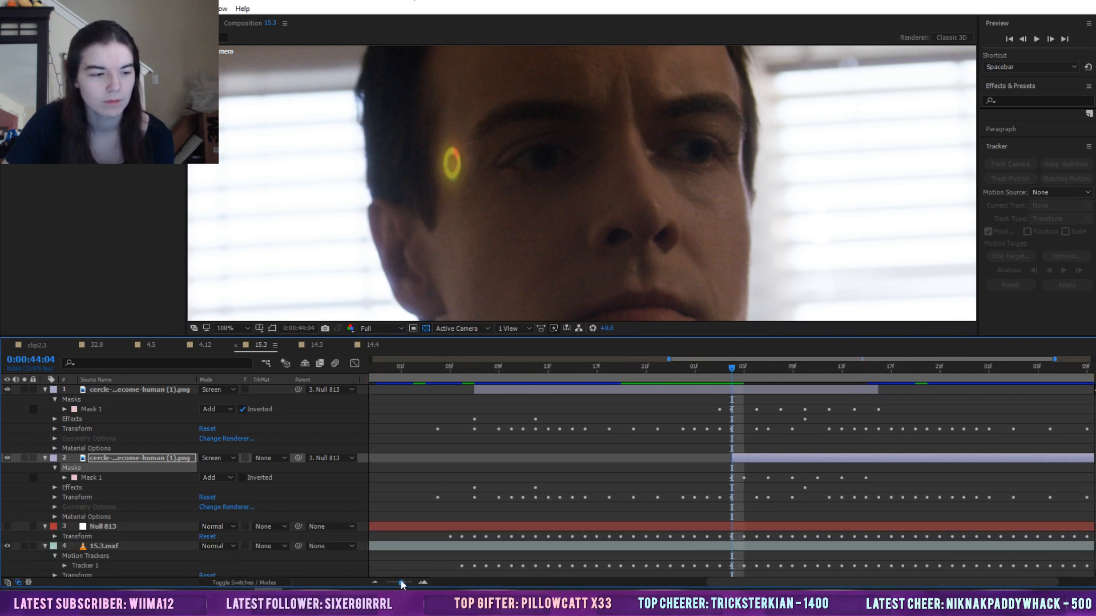
{"action": "left_click", "coordinate": [64, 409]}
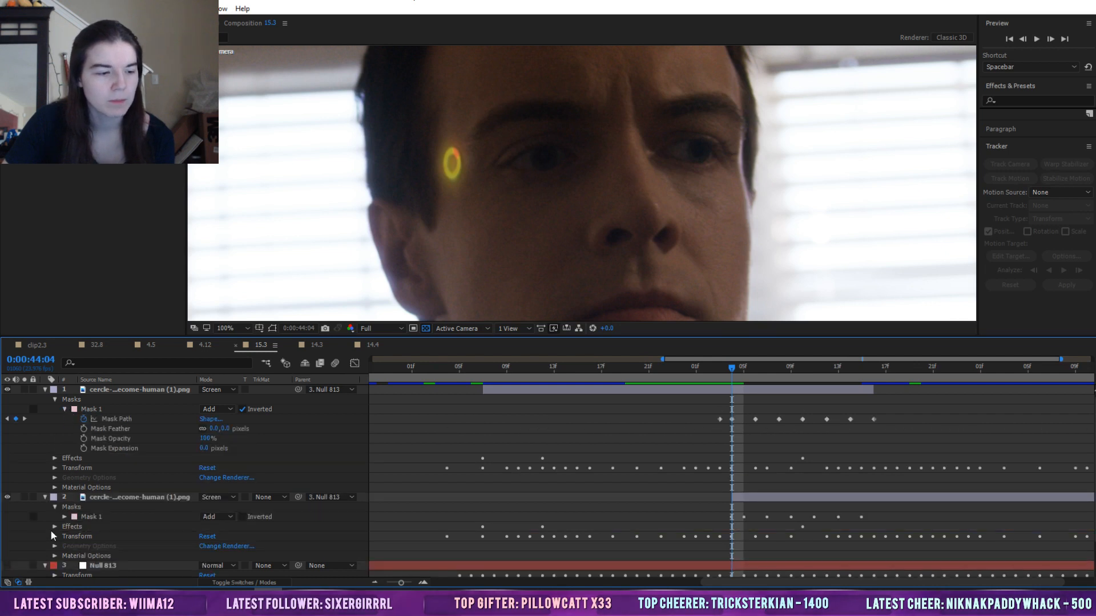
{"action": "left_click", "coordinate": [65, 516]}
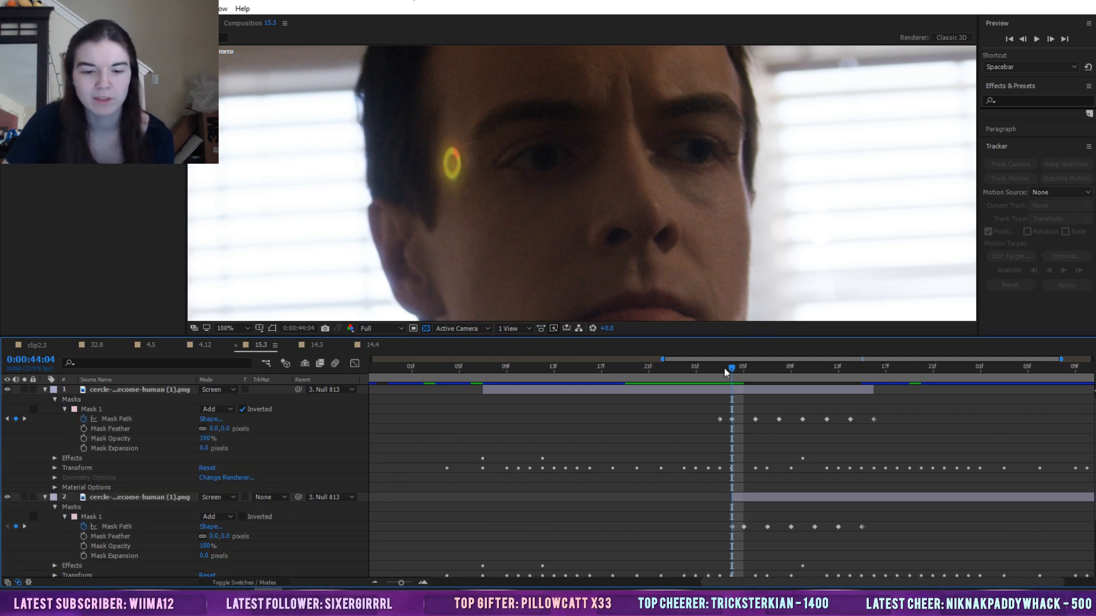
Hide circle layer 2 and preview layer 1's animated mask from 0:00:44:04
{"action": "left_click", "coordinate": [8, 497]}
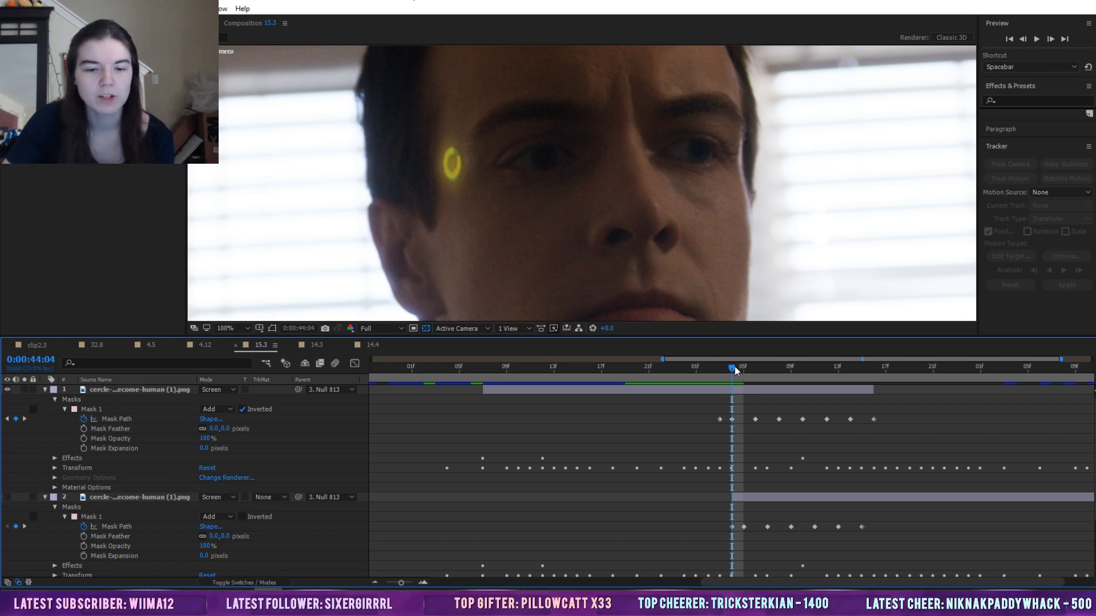
{"action": "left_click_drag", "start_coordinate": [734, 368], "coordinate": [756, 372]}
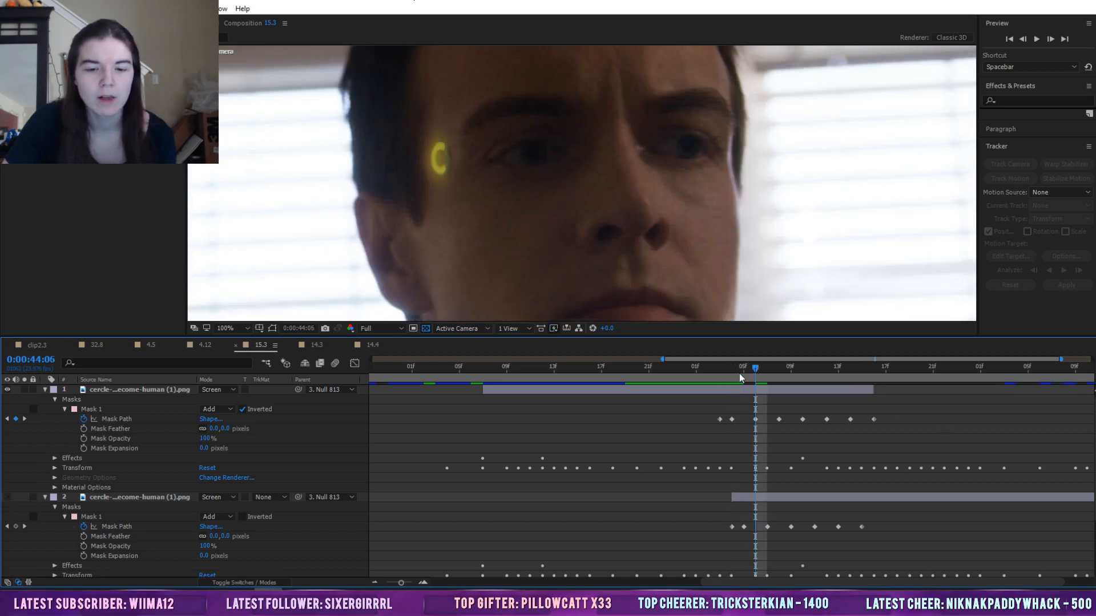
{"action": "key", "text": "space"}
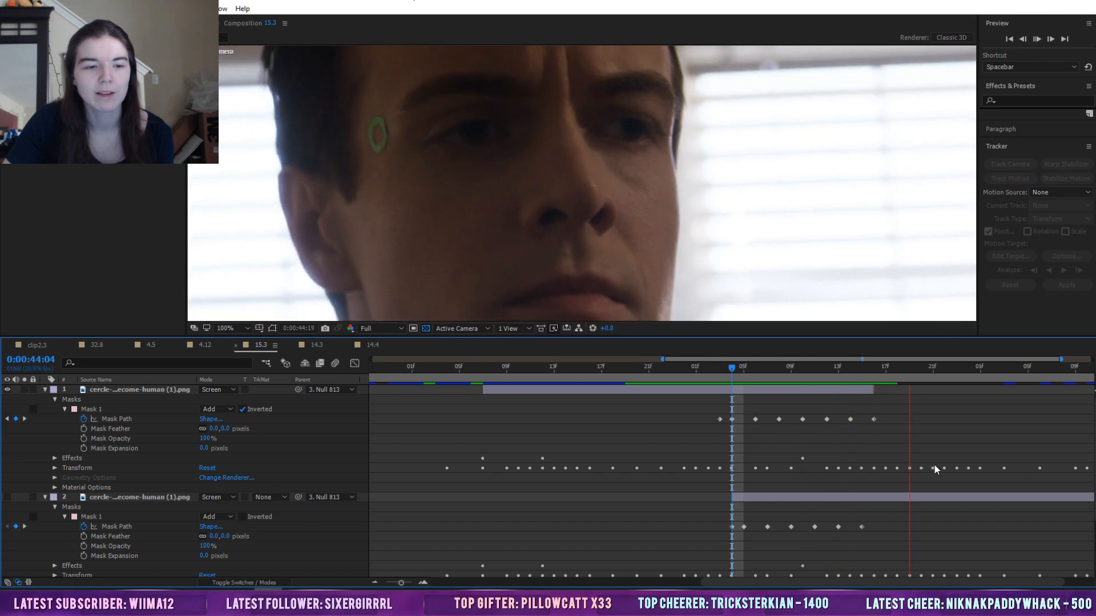
{"action": "key", "text": "space"}
{"action": "left_click", "coordinate": [731, 368]}
{"action": "key", "text": "space"}
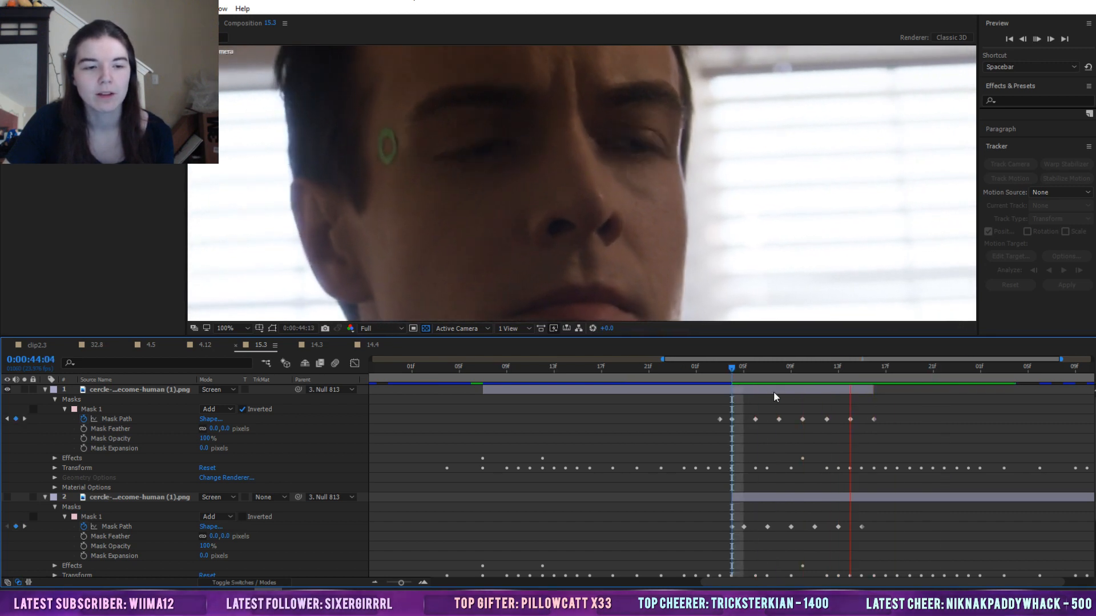
{"action": "key", "text": "space"}
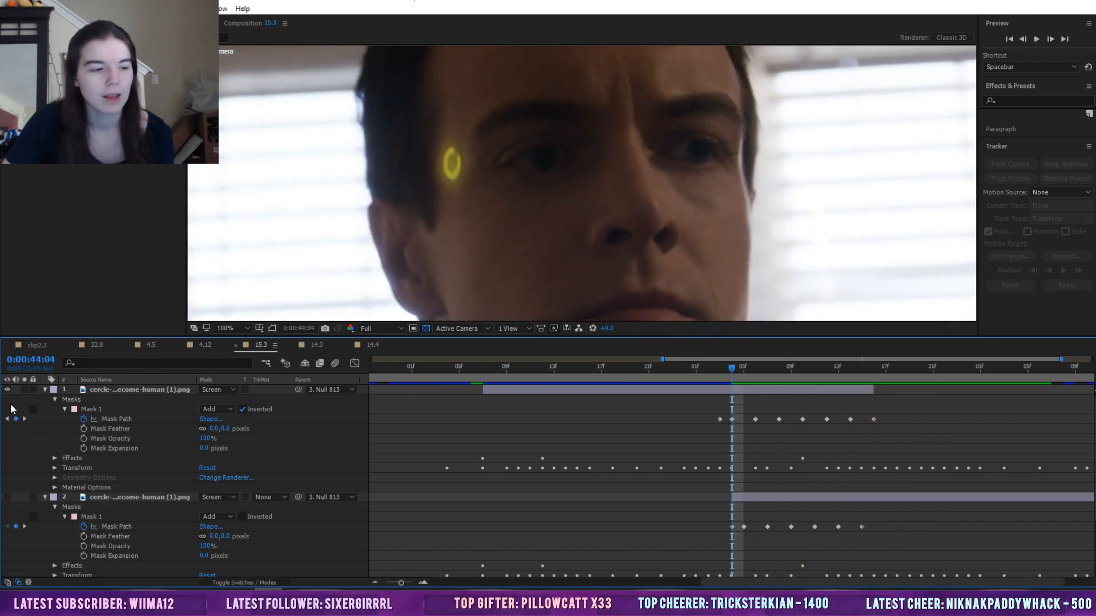
Hide circle layer 1, show layer 2 again, and preview layer 2's animated mask from 0:00:44:04
{"action": "left_click", "coordinate": [7, 497]}
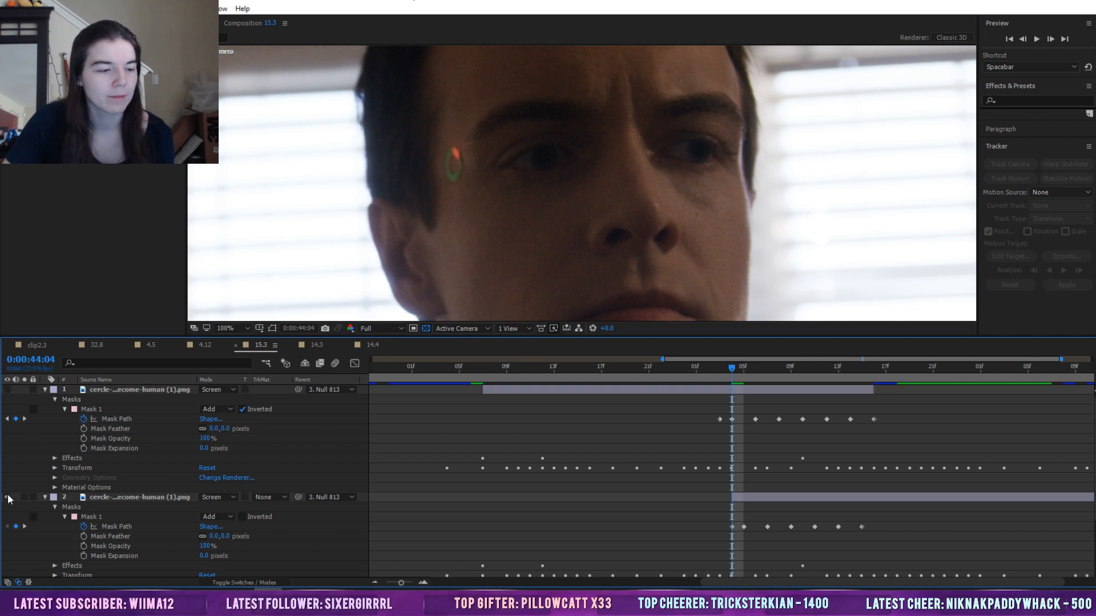
{"action": "key", "text": "space"}
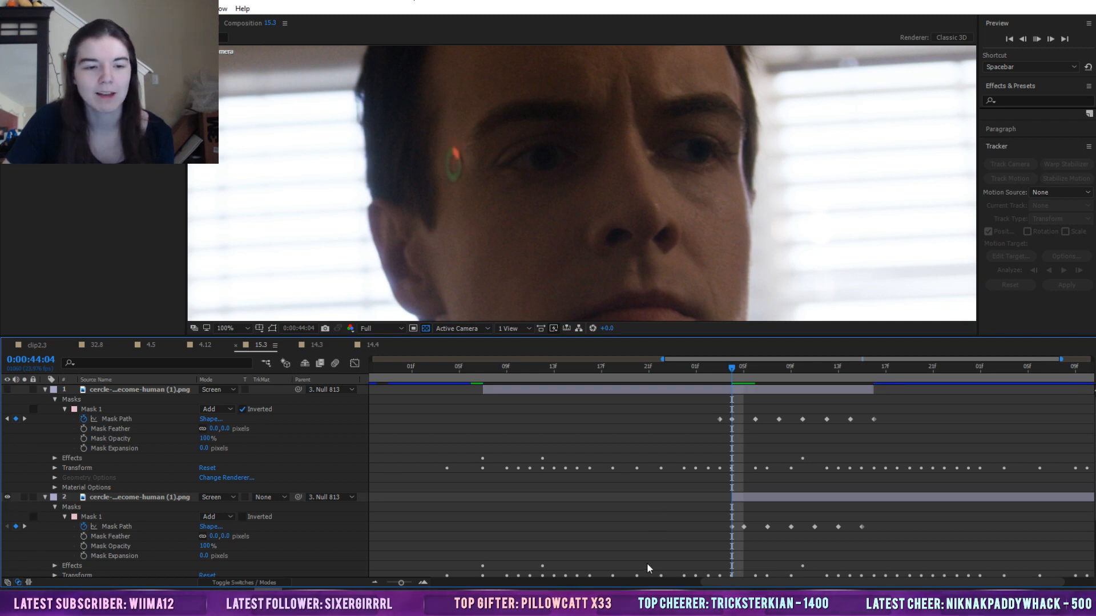
{"action": "key", "text": "space"}
{"action": "left_click", "coordinate": [731, 370]}
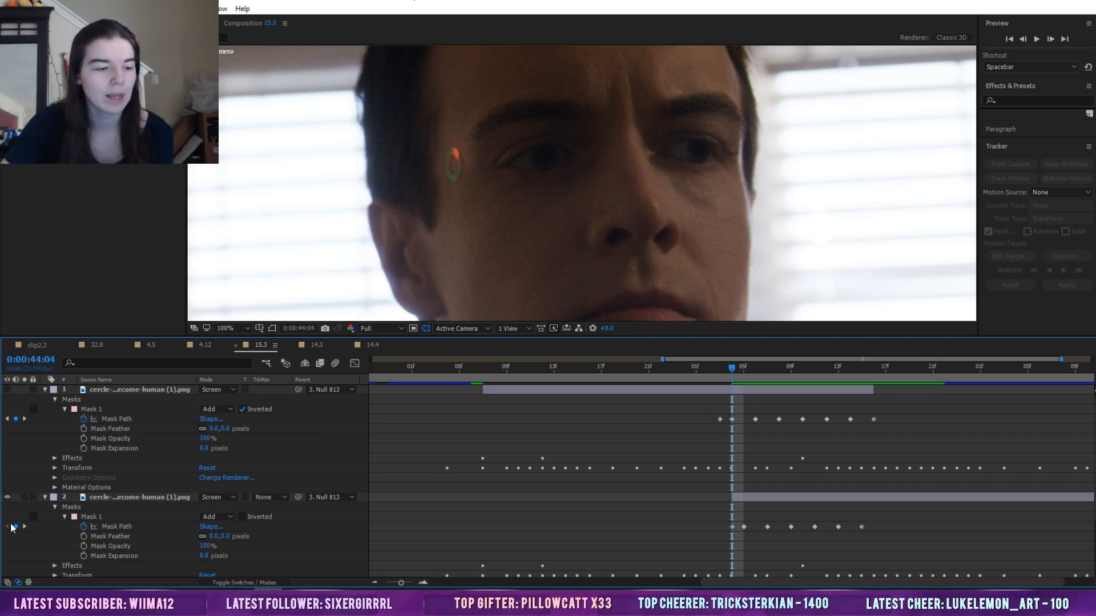
Toggle circle layer 1's visibility at 0:00:44:04 to compare the ring with and without that layer
{"action": "left_click", "coordinate": [8, 389]}
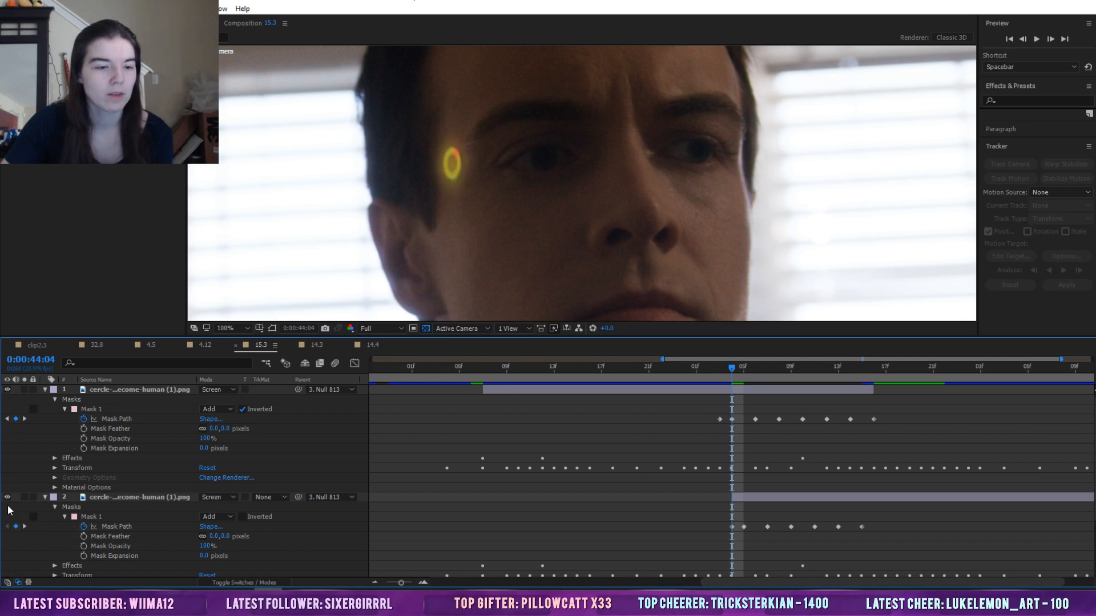
{"action": "left_click", "coordinate": [7, 389]}
{"action": "left_click", "coordinate": [8, 389]}
{"action": "left_click", "coordinate": [7, 389]}
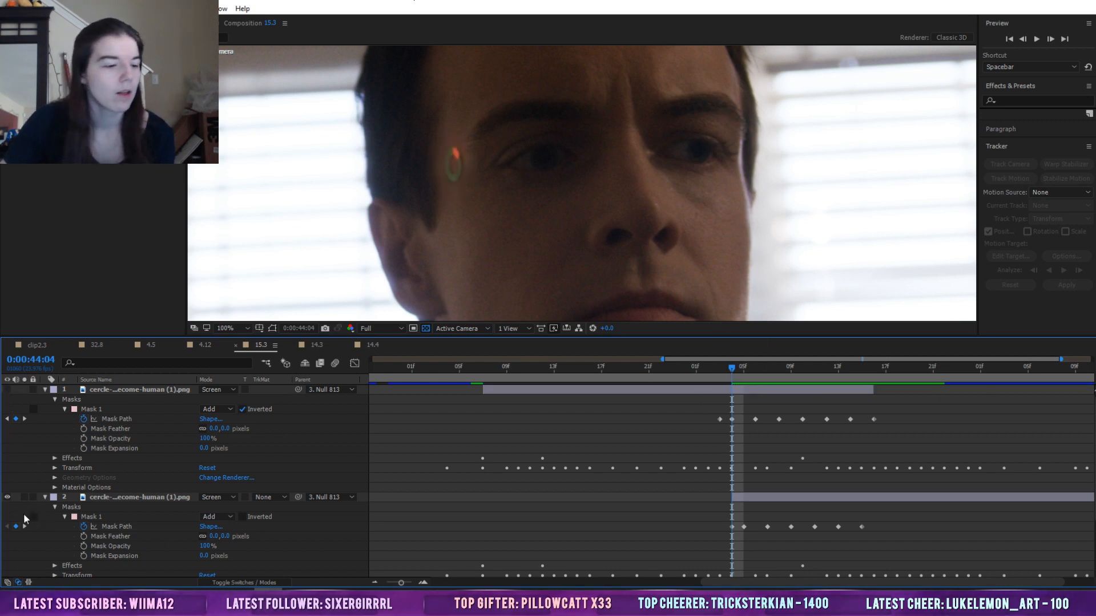
Select circle layer 1's Mask Path keyframe at 0:00:44:04 and open its Mask Shape settings for inspection
{"action": "left_click", "coordinate": [89, 411]}
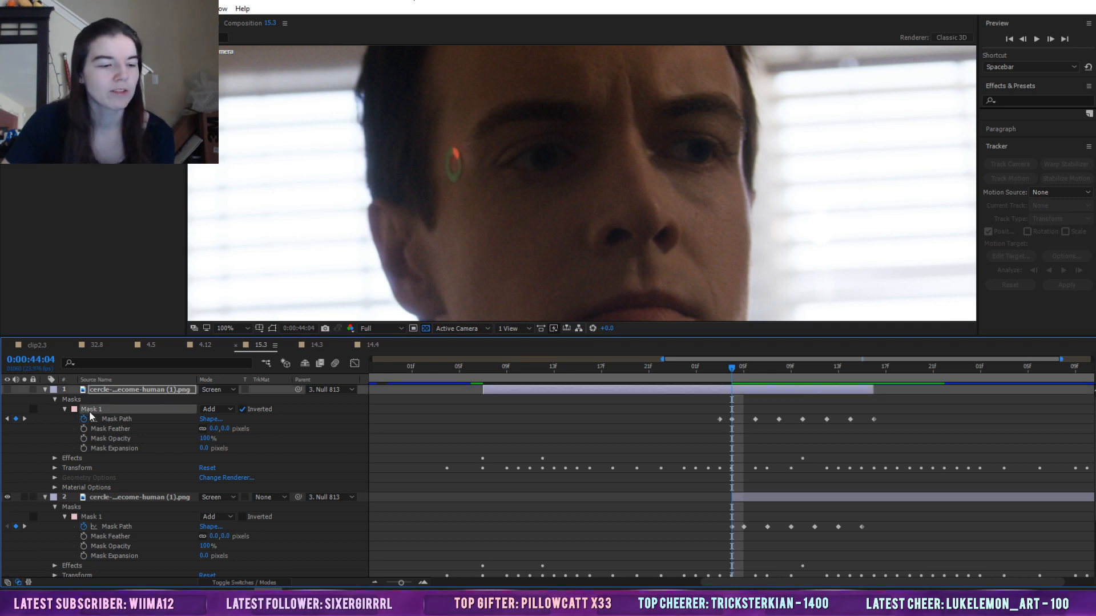
{"action": "left_click", "coordinate": [115, 420]}
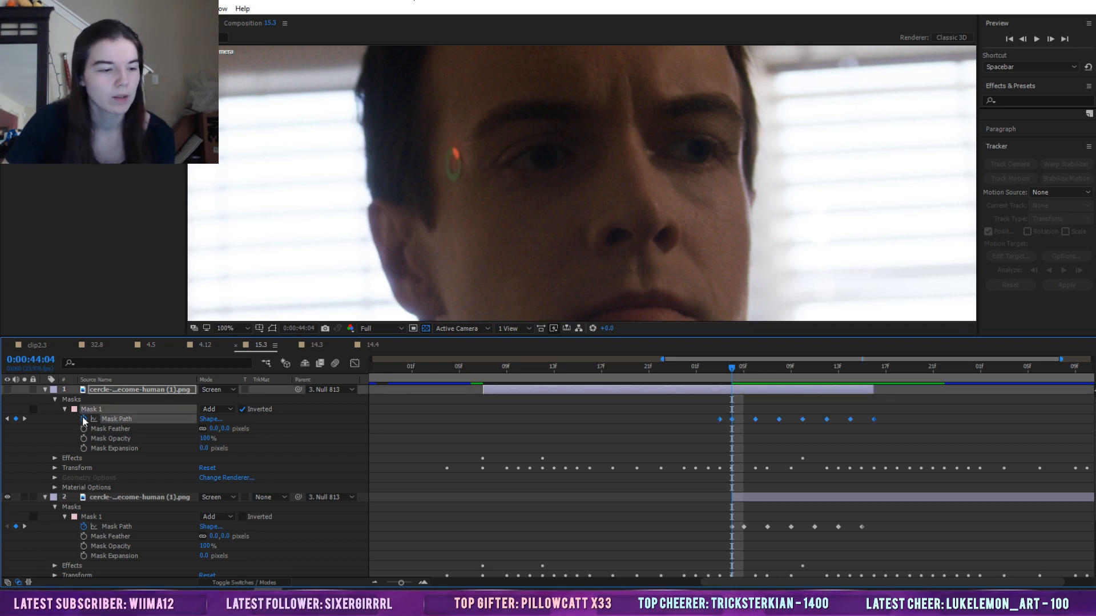
{"action": "left_click", "coordinate": [742, 425]}
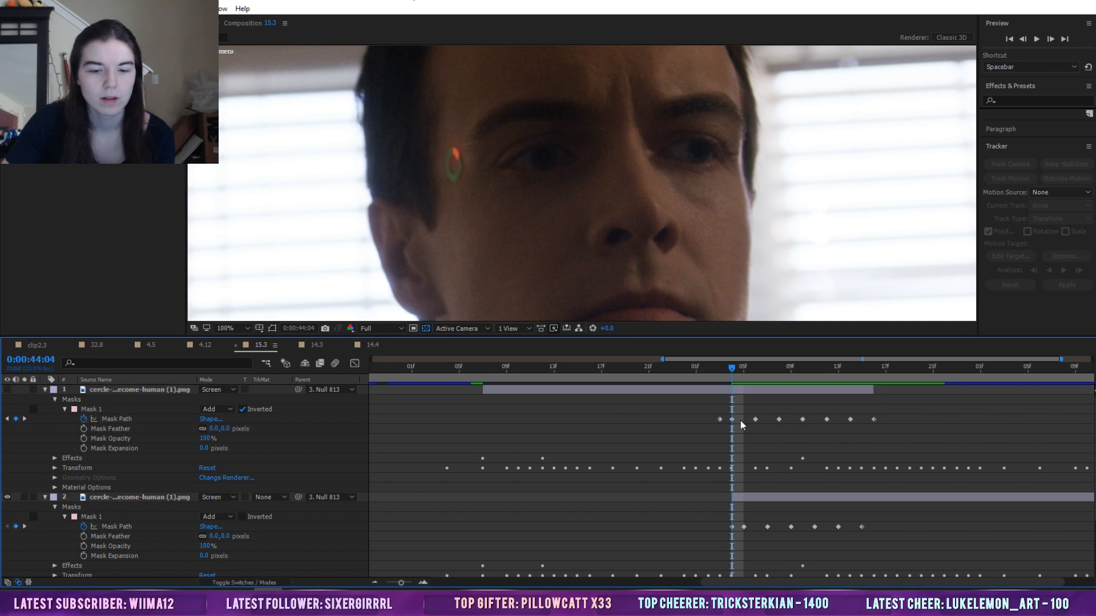
{"action": "left_click", "coordinate": [732, 420]}
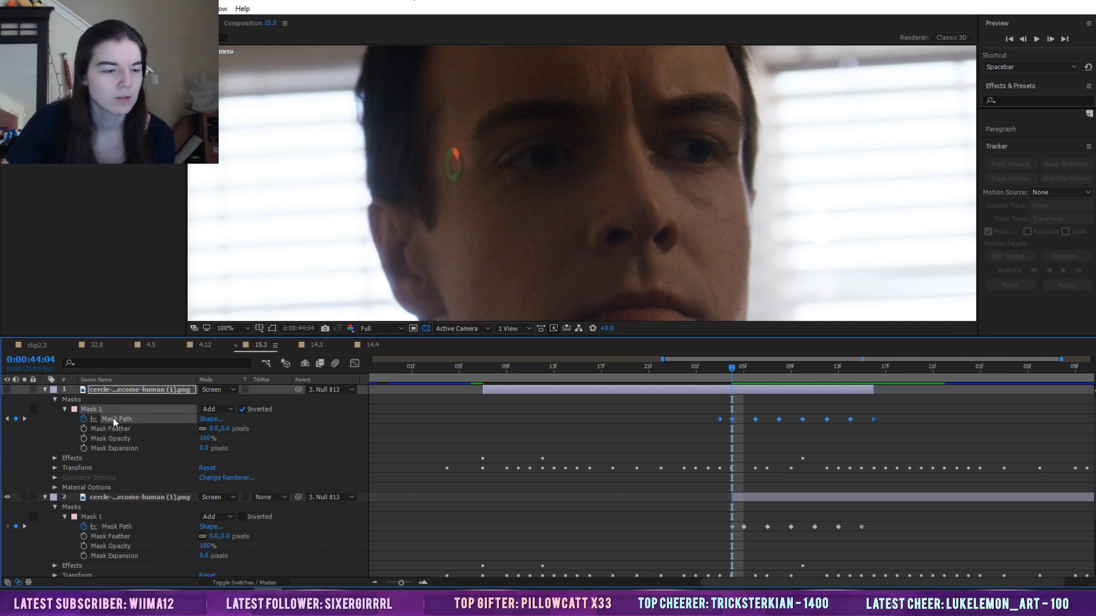
{"action": "left_click", "coordinate": [76, 397]}
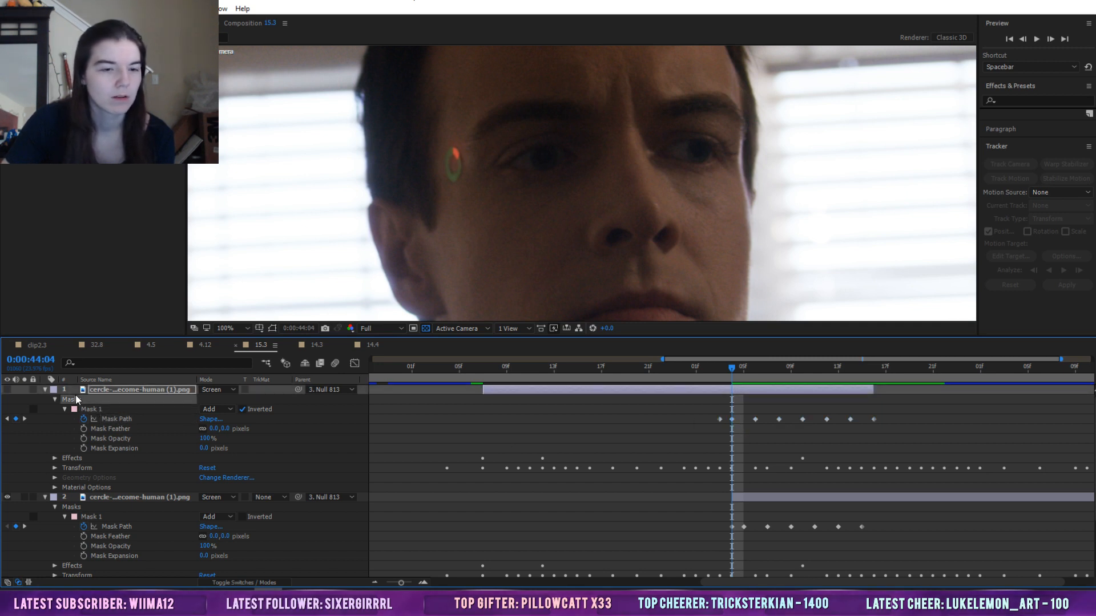
{"action": "key", "text": "F2"}
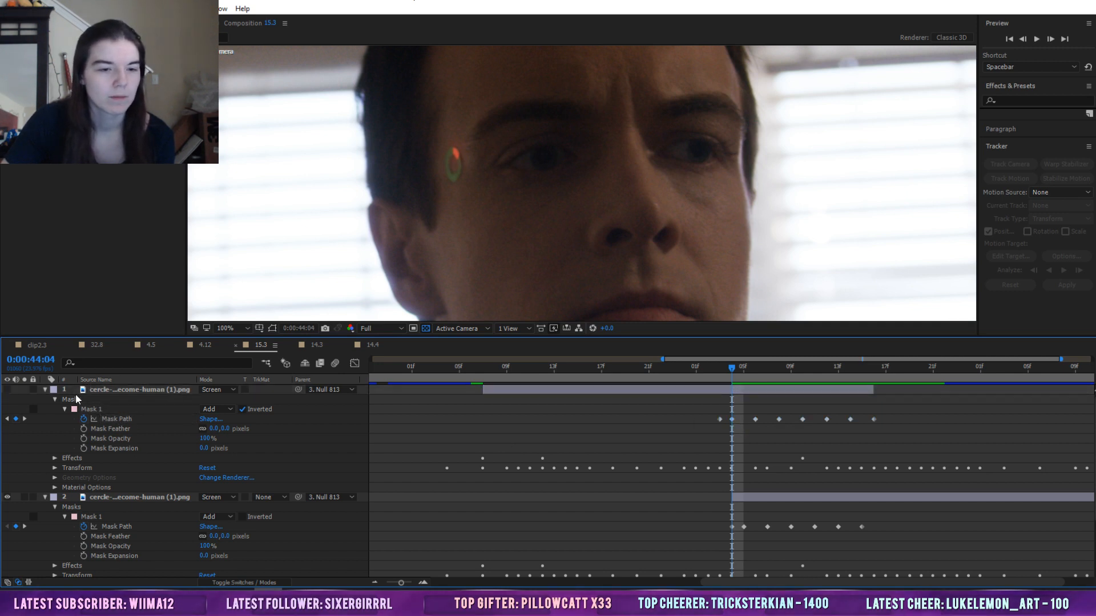
{"action": "double_click", "coordinate": [732, 419]}
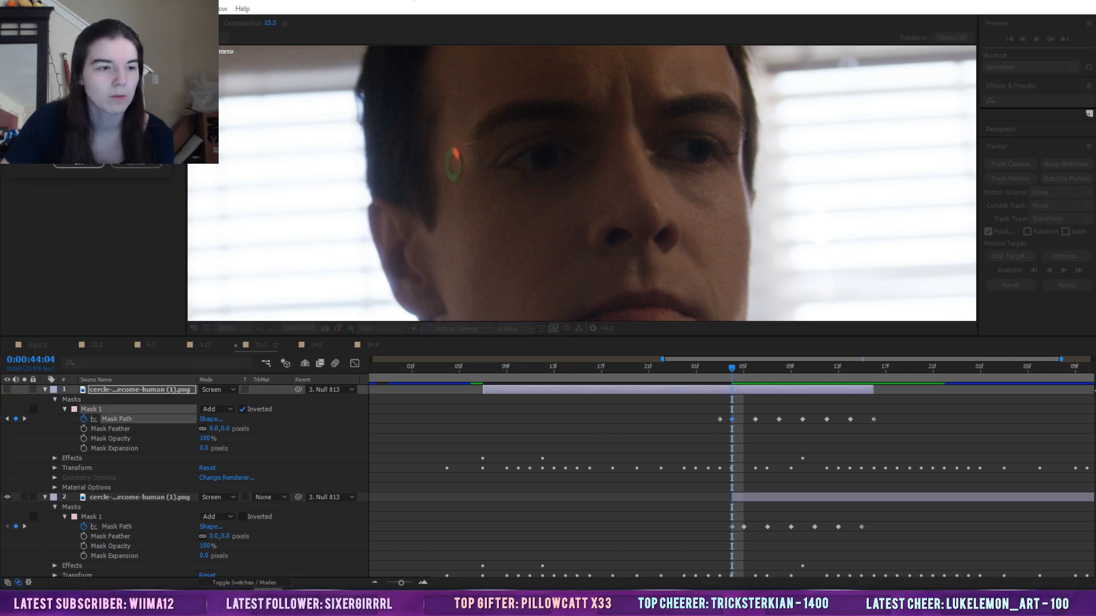
{"action": "key", "text": "Return"}
Show circle layer 1, hide layer 2, and select layer 1's Mask Path keyframe at 0:00:44:04
{"action": "left_click", "coordinate": [8, 390]}
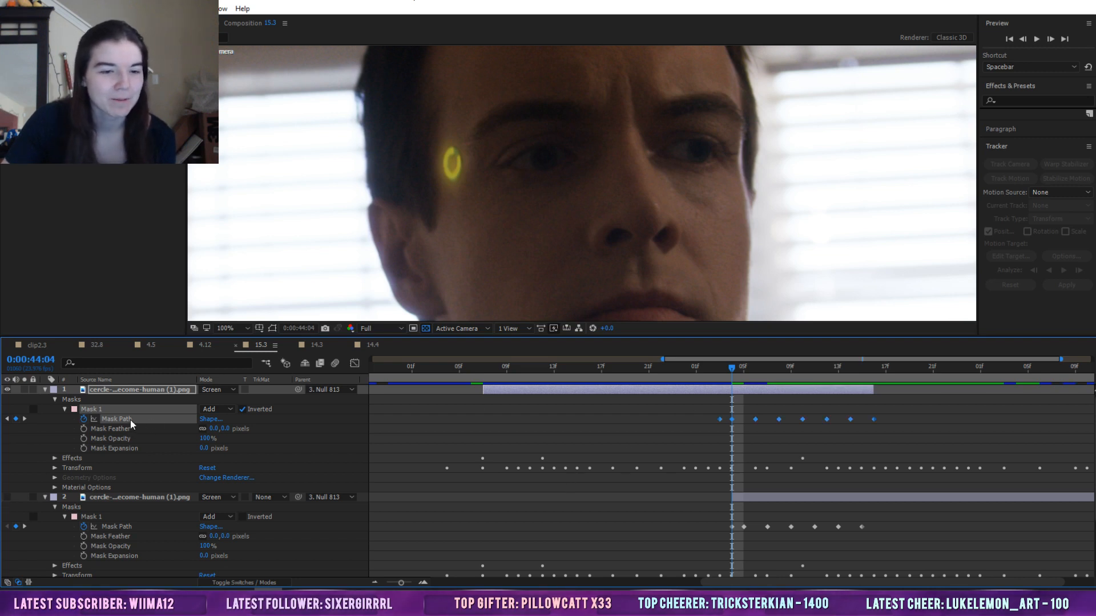
{"action": "left_click", "coordinate": [115, 437]}
{"action": "double_click", "coordinate": [97, 408]}
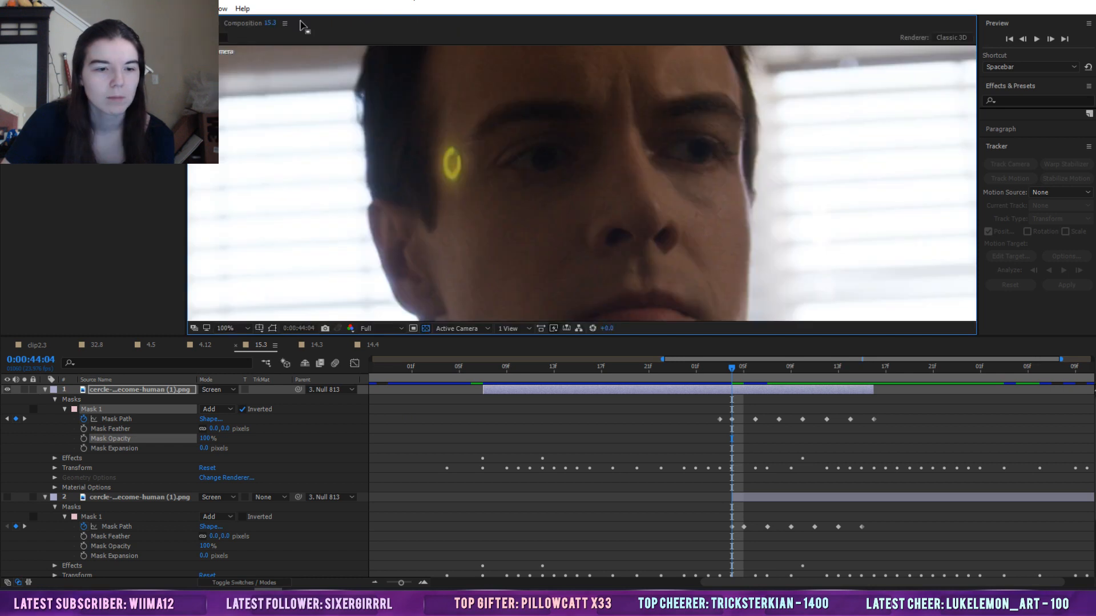
{"action": "left_click", "coordinate": [301, 23]}
{"action": "left_click", "coordinate": [743, 421]}
{"action": "left_click", "coordinate": [733, 421]}
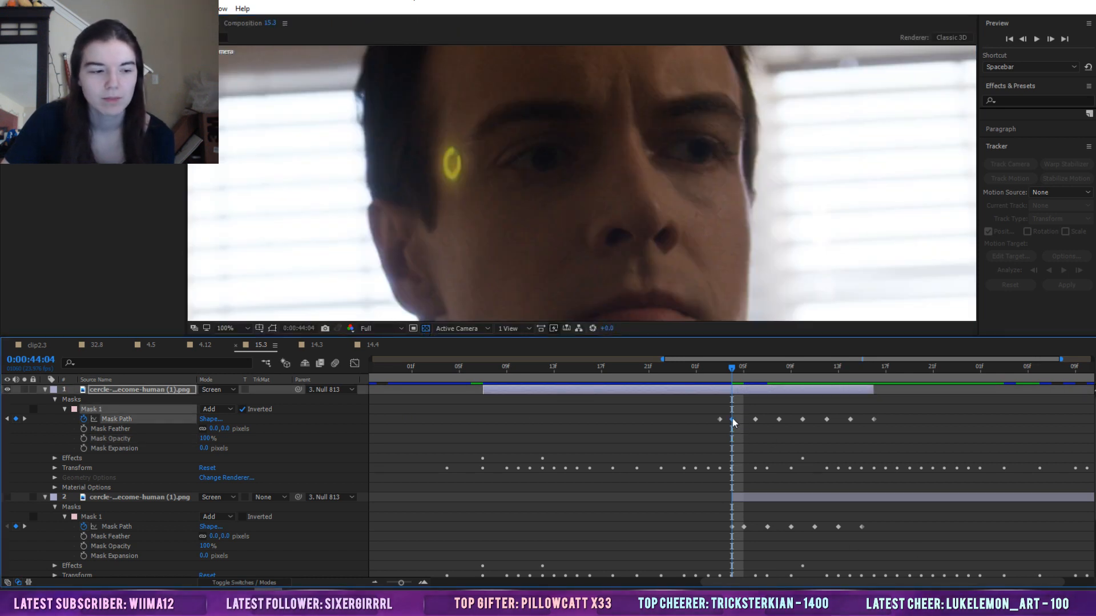
{"action": "left_click", "coordinate": [70, 427]}
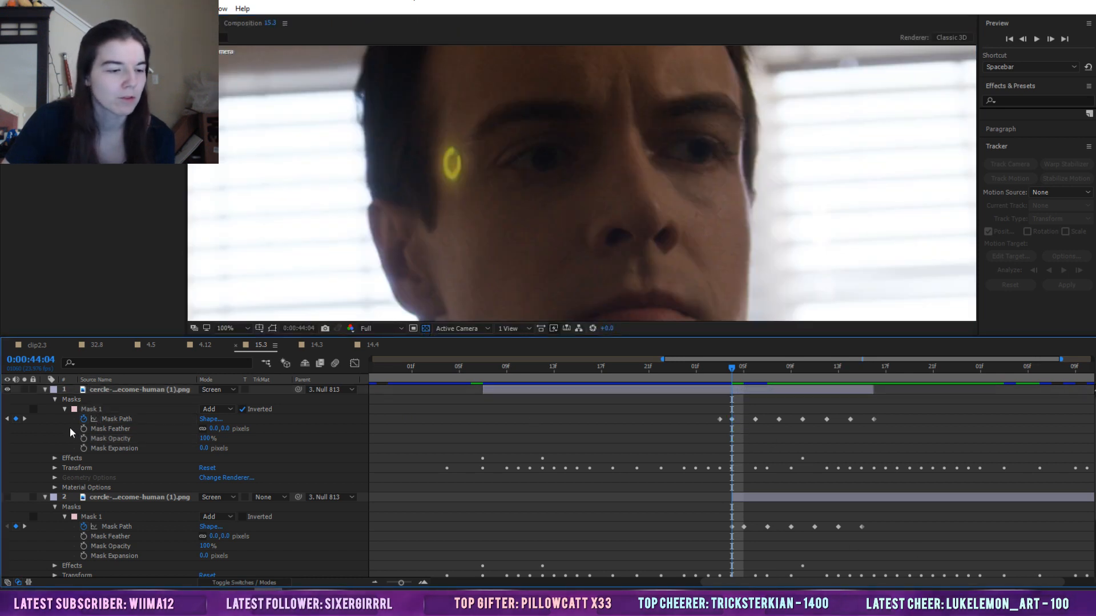
{"action": "left_click", "coordinate": [126, 419]}
{"action": "left_click", "coordinate": [101, 402]}
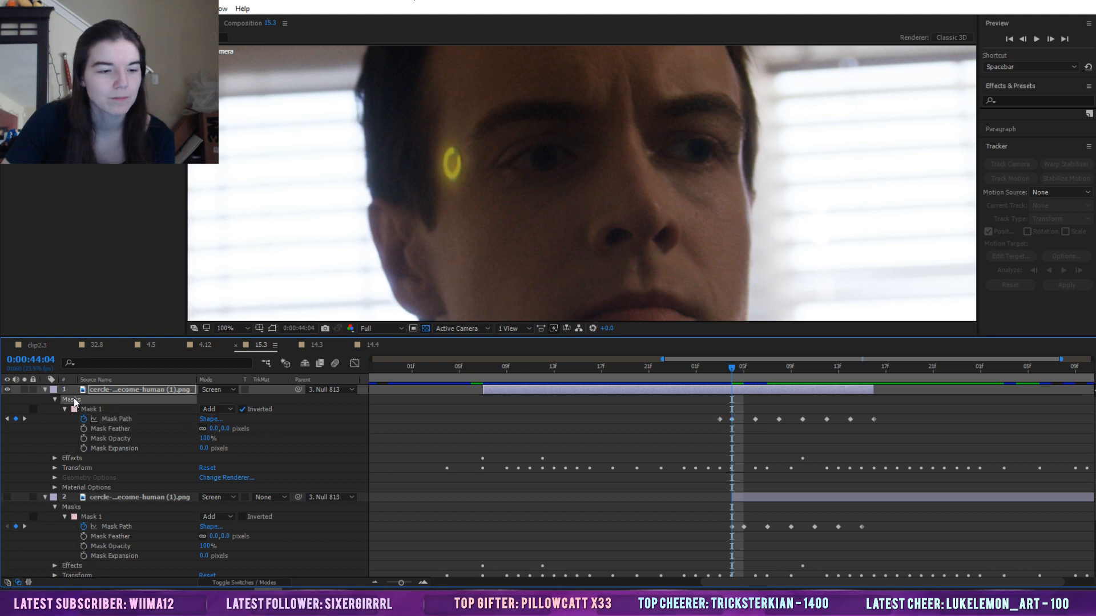
{"action": "double_click", "coordinate": [74, 399]}
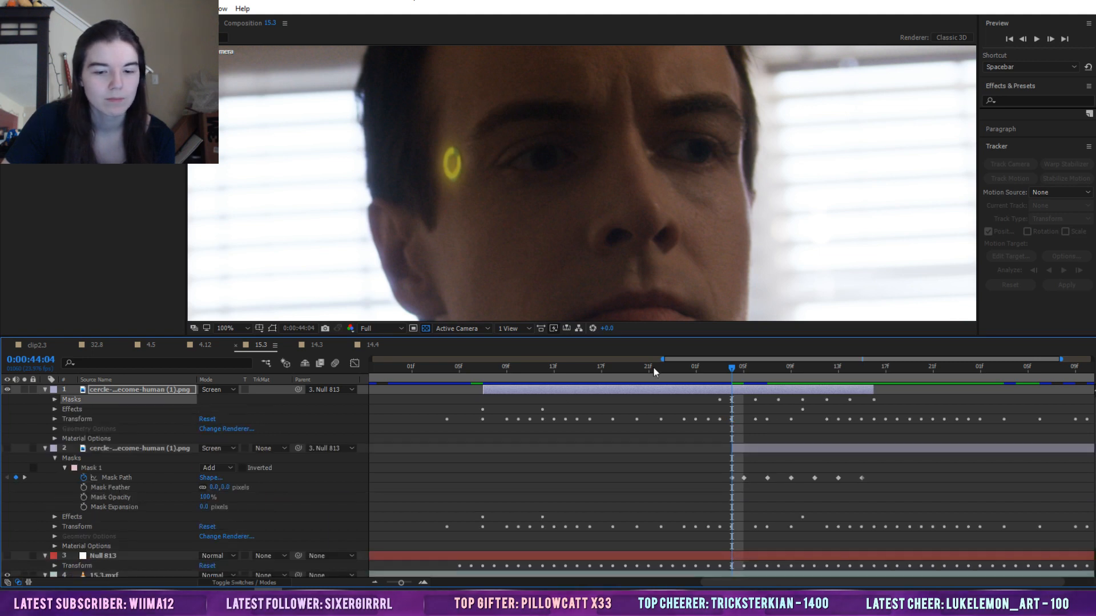
{"action": "left_click", "coordinate": [56, 399]}
{"action": "left_click", "coordinate": [55, 399]}
{"action": "left_click", "coordinate": [55, 399]}
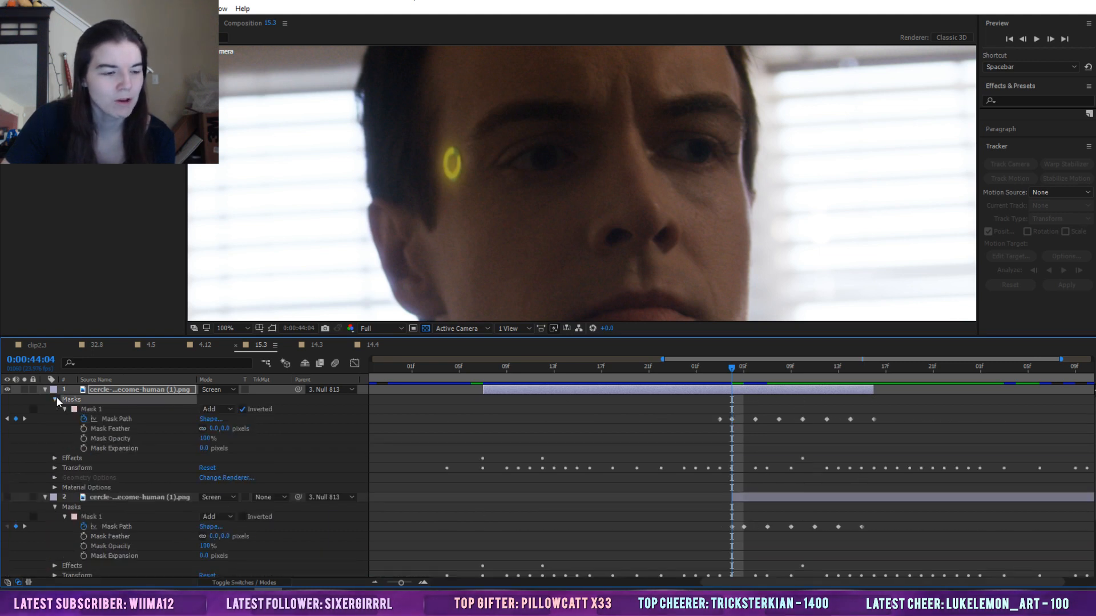
Check the Mask Shape settings of layer 1's keyframe at 0:00:44:04 and close them without changes
{"action": "left_click", "coordinate": [116, 419]}
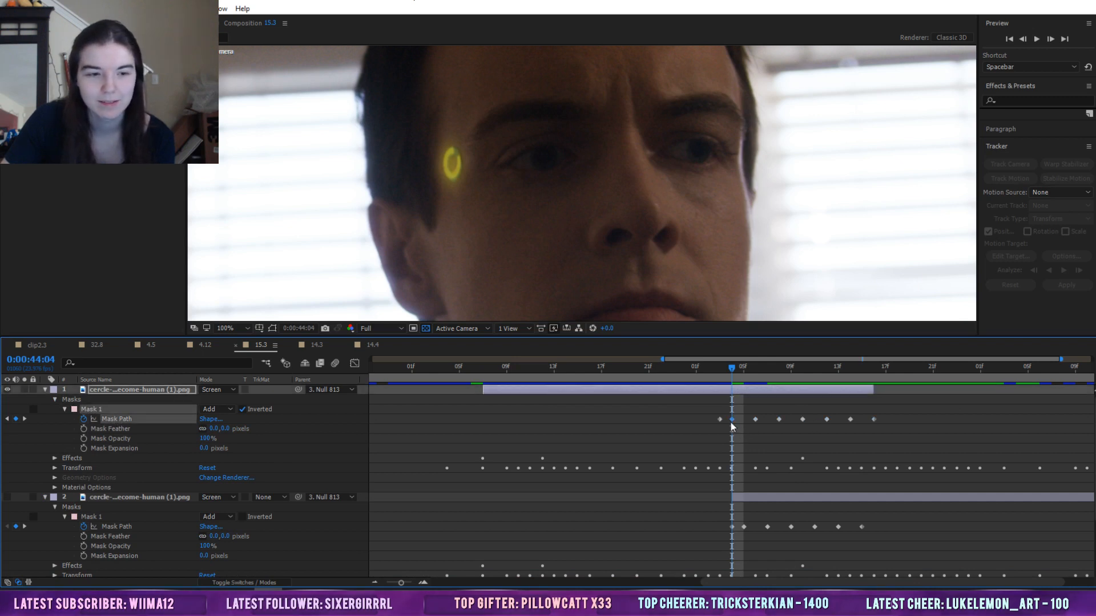
{"action": "double_click", "coordinate": [732, 420]}
{"action": "left_click", "coordinate": [143, 167]}
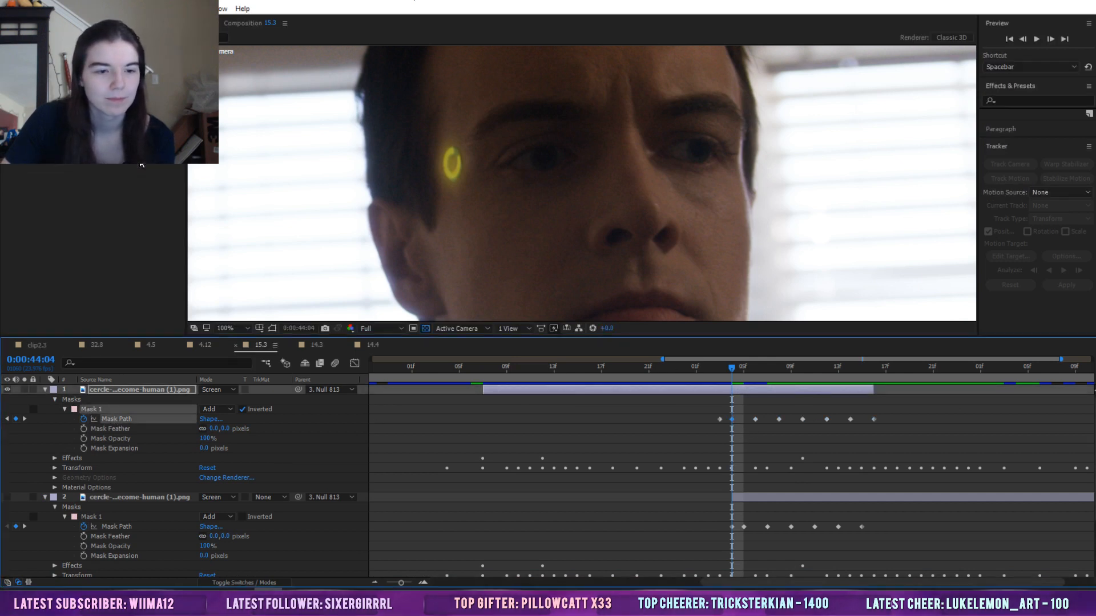
Open circle layer 1 in its own layer viewer and examine the mask path from 0:00:44:04 to 0:00:44:06
{"action": "mouse_move", "coordinate": [737, 372]}
{"action": "left_mouse_down"}
{"action": "mouse_move", "coordinate": [764, 369]}
{"action": "mouse_move", "coordinate": [732, 374]}
{"action": "left_mouse_up"}
{"action": "double_click", "coordinate": [740, 400]}
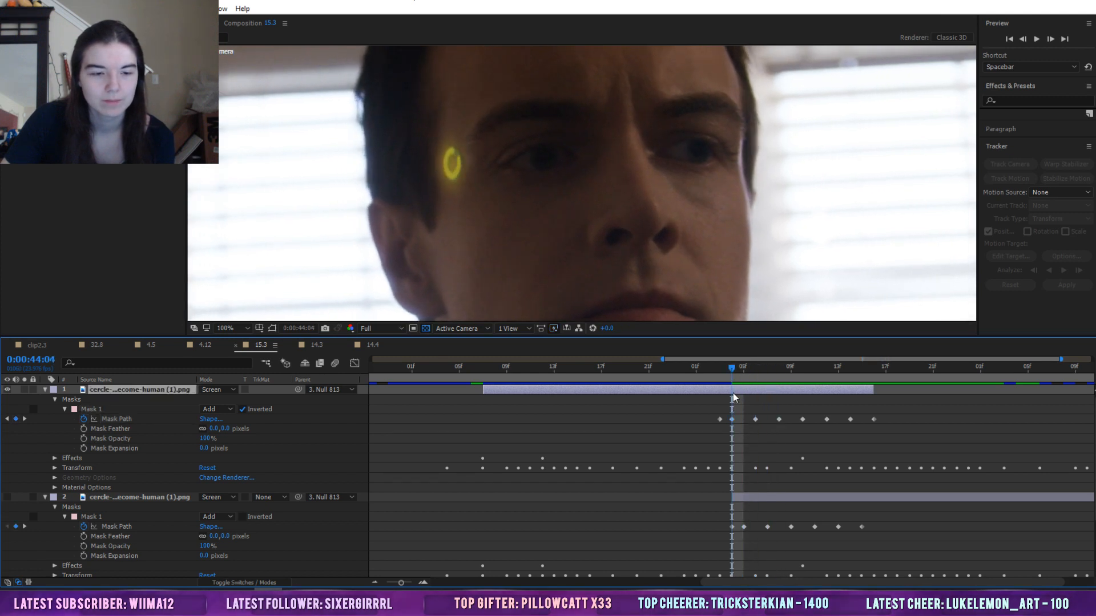
{"action": "left_click_drag", "start_coordinate": [732, 370], "coordinate": [736, 397]}
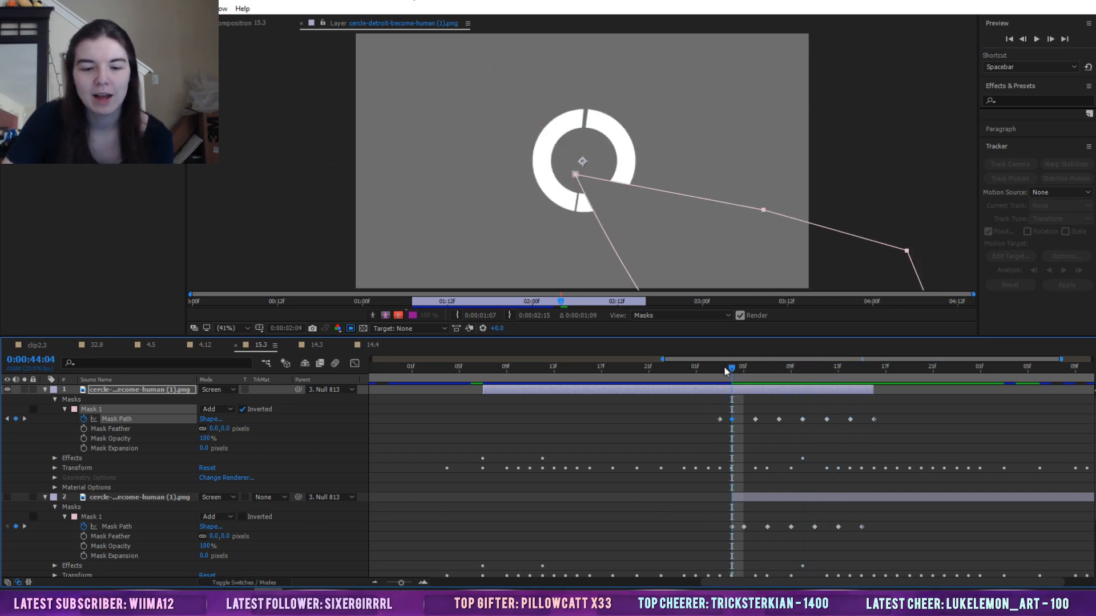
{"action": "left_click", "coordinate": [748, 432]}
{"action": "left_click", "coordinate": [732, 420]}
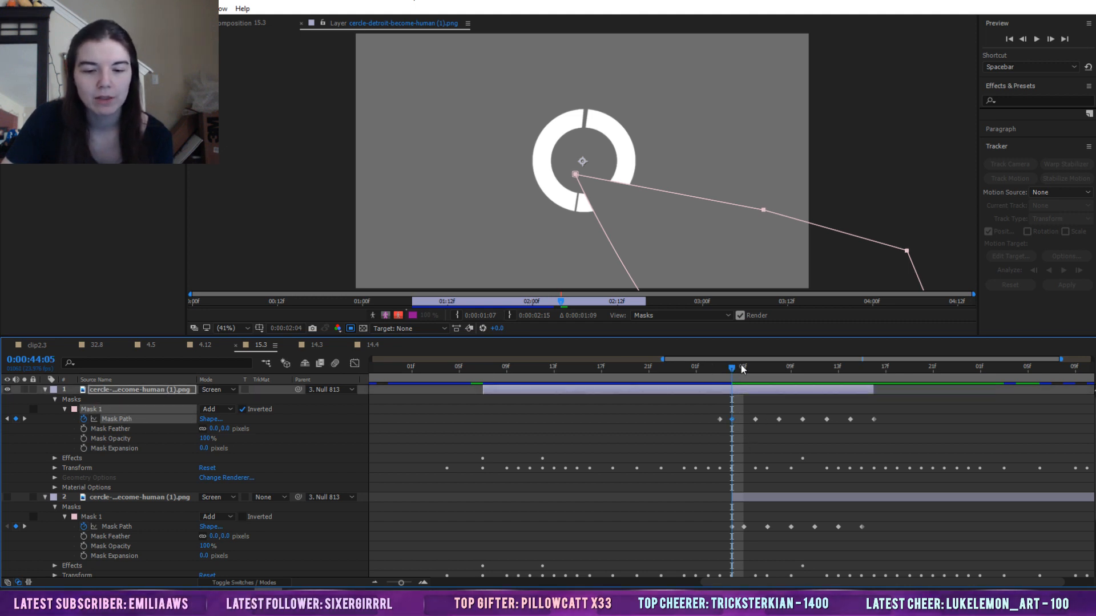
{"action": "left_click_drag", "start_coordinate": [736, 369], "coordinate": [759, 368]}
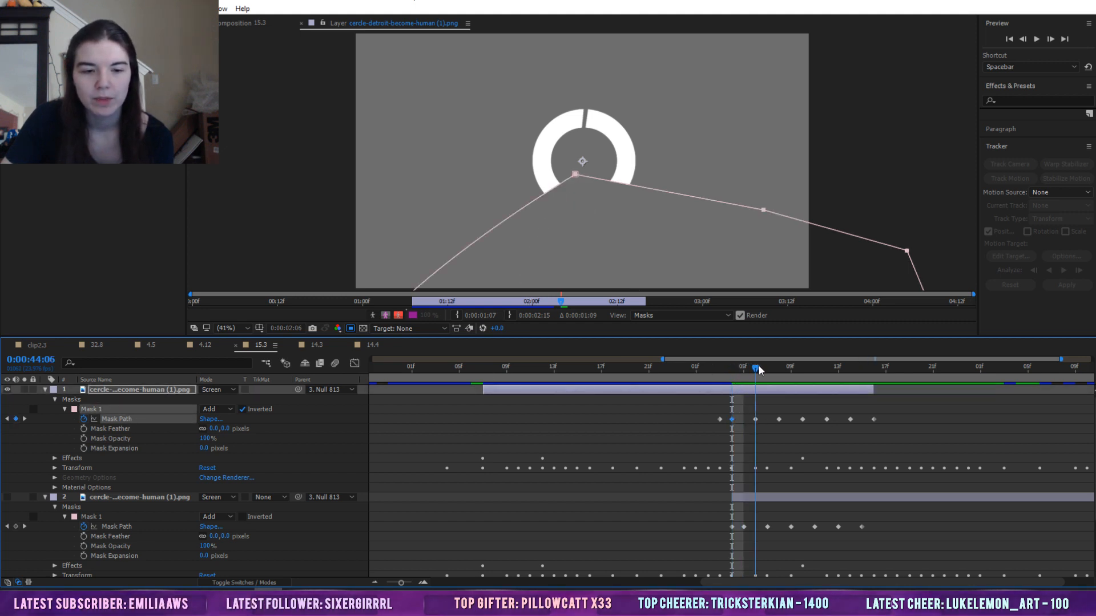
{"action": "left_click", "coordinate": [755, 419]}
Draw a small region of interest at 0:00:44:06, return to 0:00:44:04, and enlarge the region to cover the whole layer frame
{"action": "left_click_drag", "start_coordinate": [764, 211], "coordinate": [751, 238]}
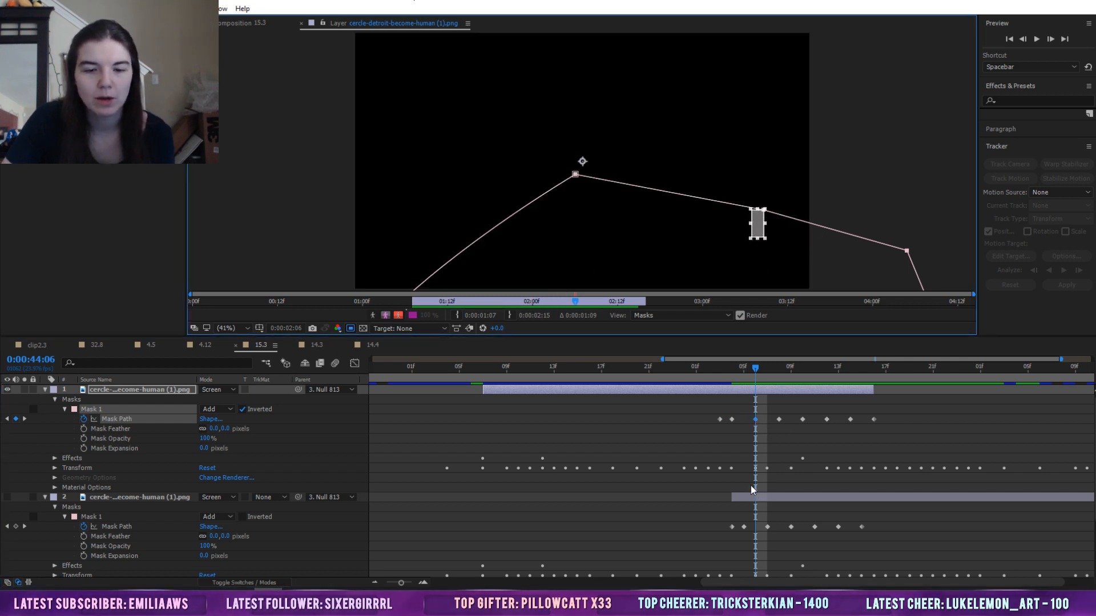
{"action": "key", "text": "Page_Up"}
{"action": "key", "text": "Page_Up"}
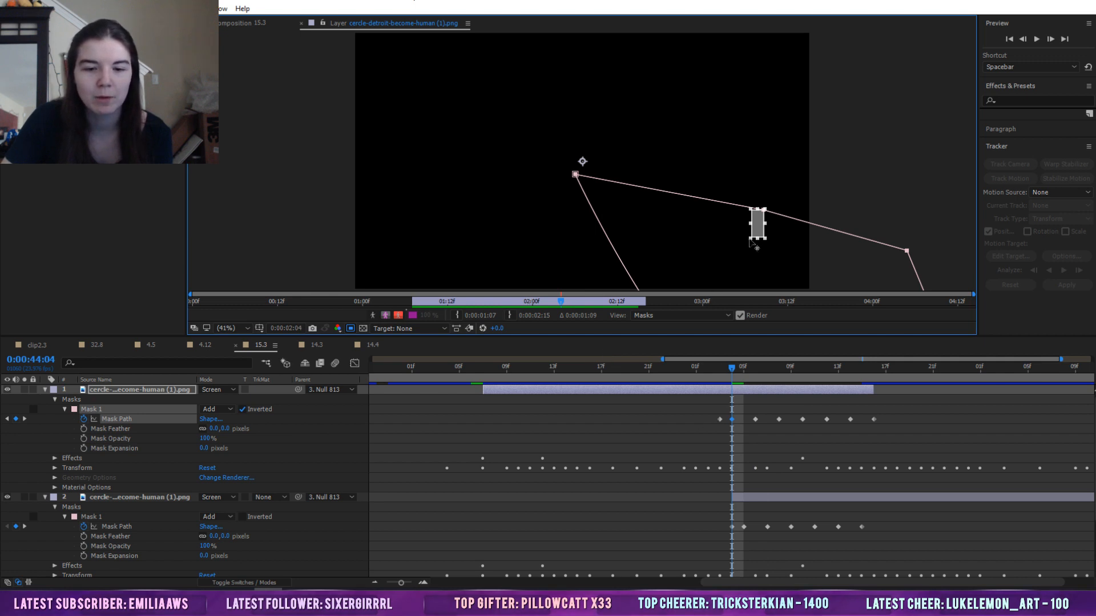
{"action": "mouse_move", "coordinate": [751, 239]}
{"action": "left_mouse_down"}
{"action": "mouse_move", "coordinate": [417, 244]}
{"action": "mouse_move", "coordinate": [313, 303]}
{"action": "mouse_move", "coordinate": [298, 331]}
{"action": "left_mouse_up"}
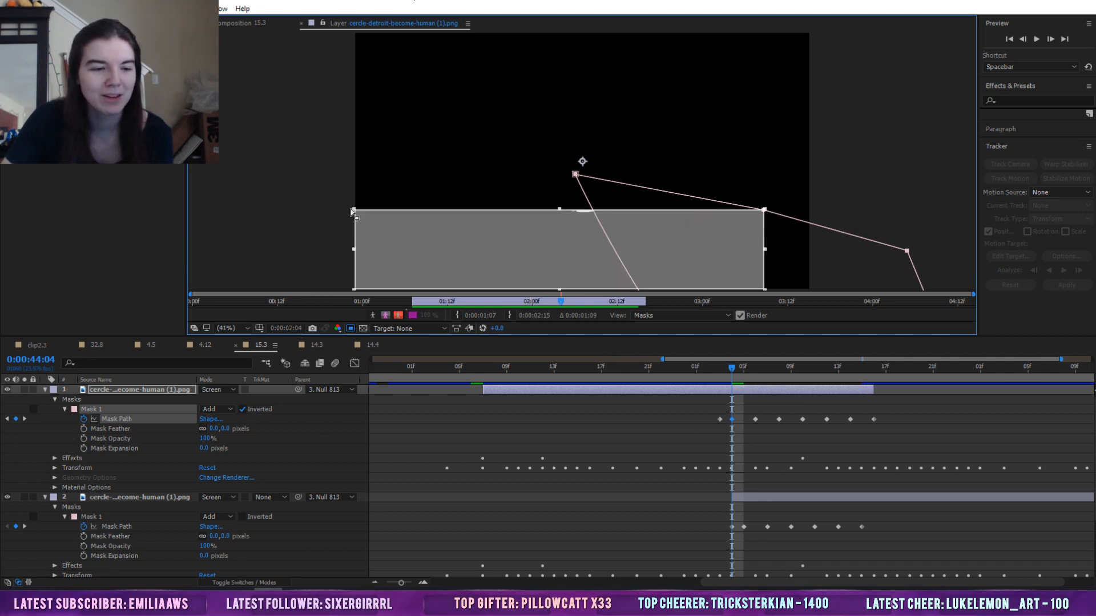
{"action": "left_click_drag", "start_coordinate": [352, 208], "coordinate": [343, 5]}
{"action": "left_click_drag", "start_coordinate": [358, 211], "coordinate": [357, 32]}
{"action": "left_click_drag", "start_coordinate": [766, 165], "coordinate": [811, 170]}
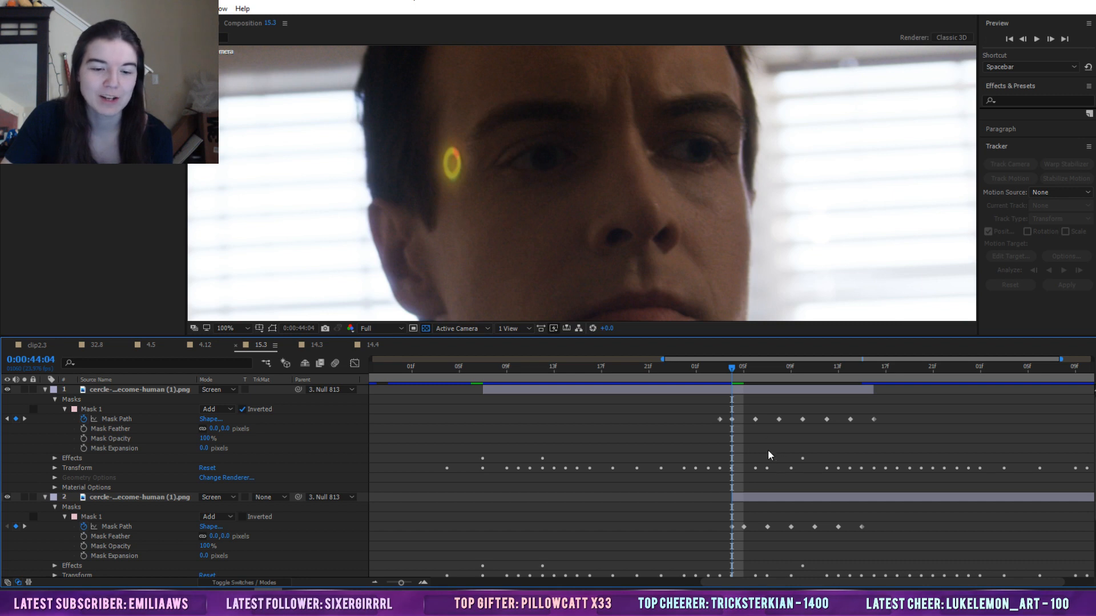
Reopen and dismiss layer 1's Mask Shape settings, briefly view its mask in the layer viewer, and return to composition 15.3
{"action": "left_click", "coordinate": [114, 420]}
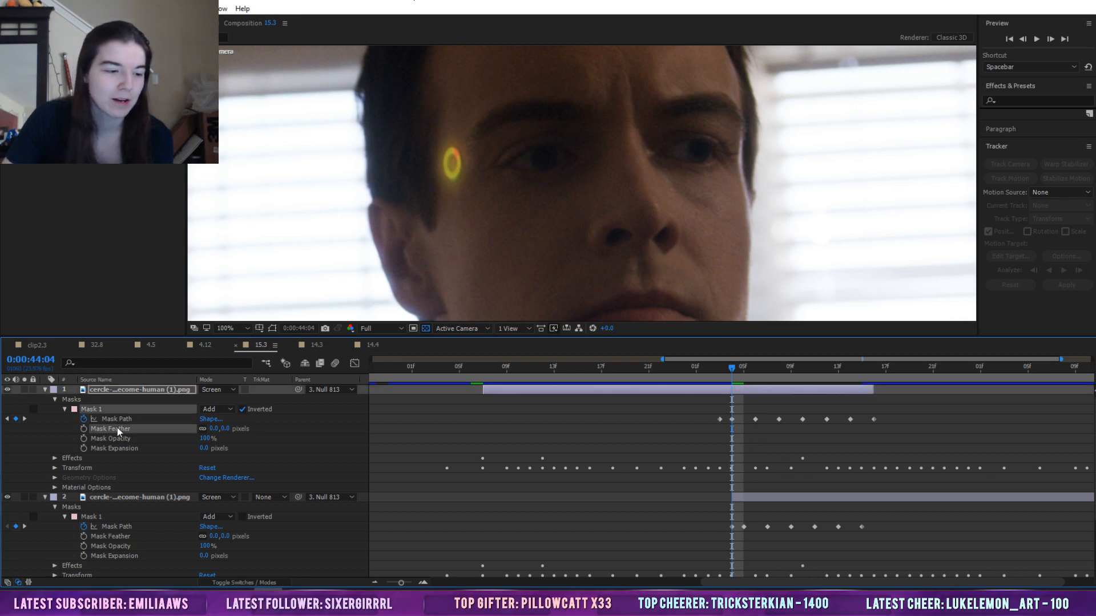
{"action": "left_click", "coordinate": [732, 420]}
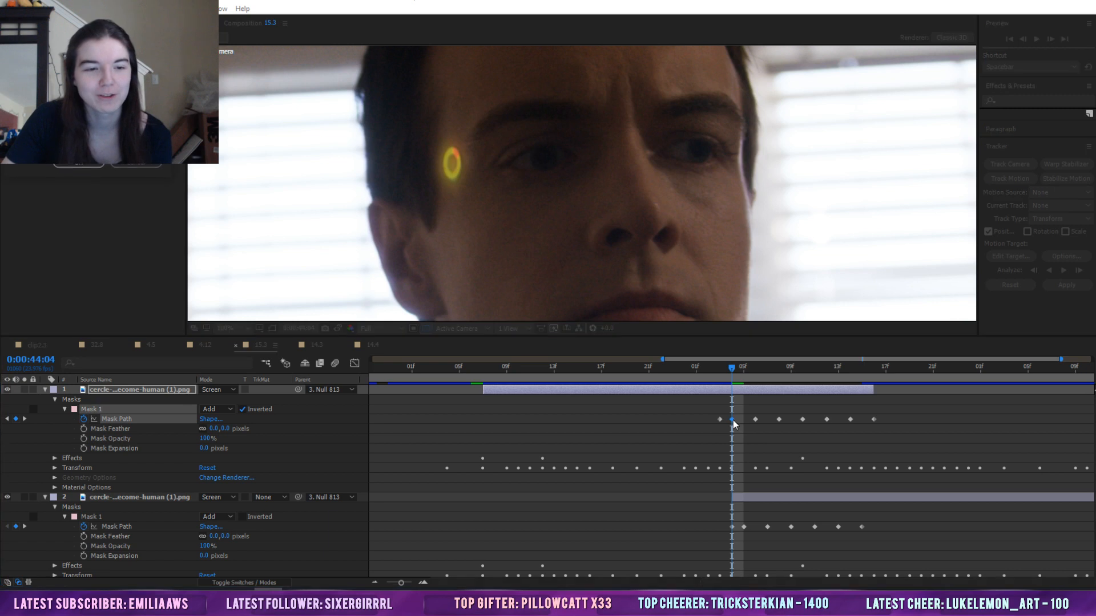
{"action": "left_click", "coordinate": [134, 166]}
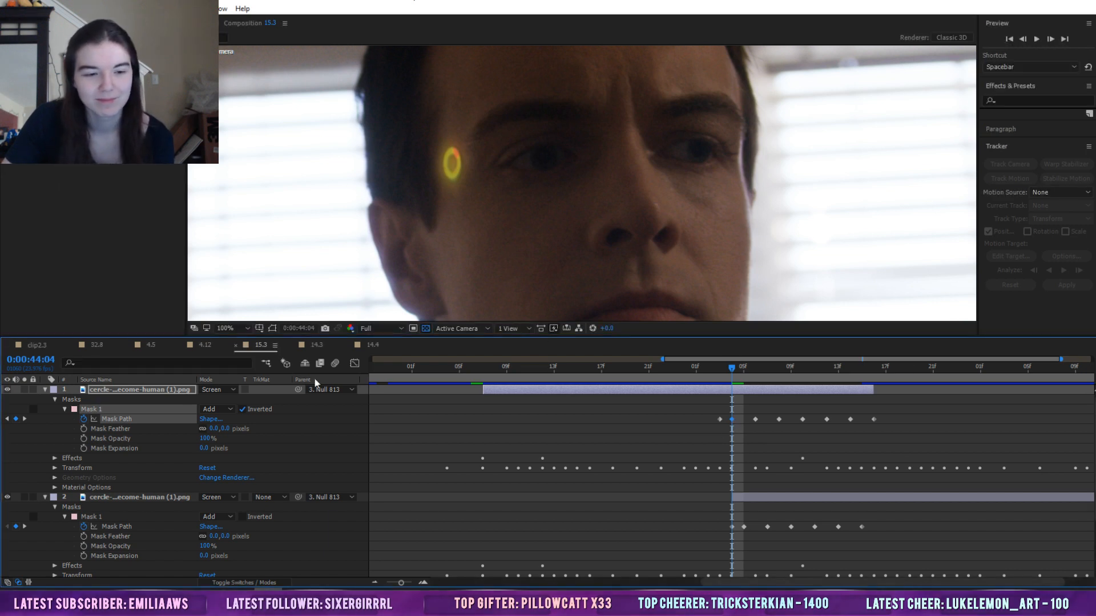
{"action": "double_click", "coordinate": [732, 390]}
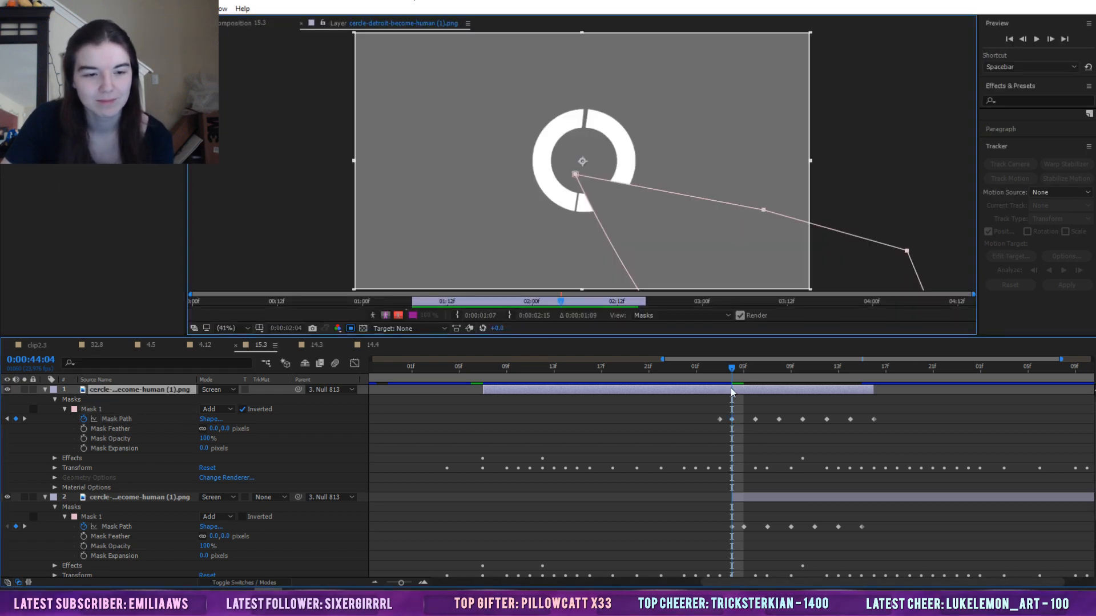
{"action": "left_click", "coordinate": [303, 23]}
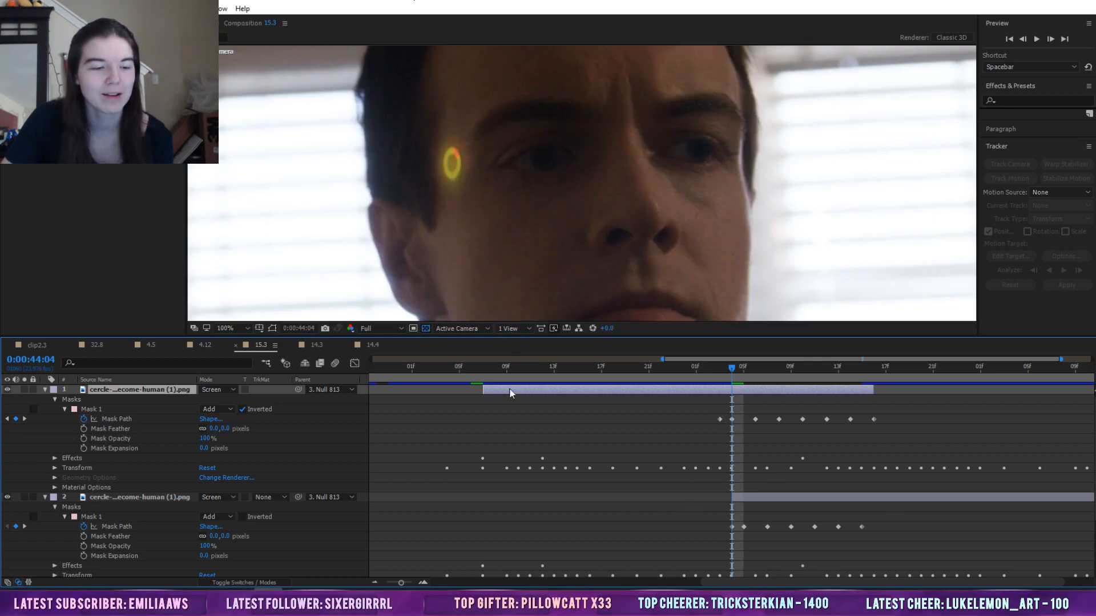
Fit the whole frame in the viewer, preview both circle layers from 0:00:44:04, and restore the magnification to 100%
{"action": "left_click", "coordinate": [237, 329]}
{"action": "left_click", "coordinate": [245, 353]}
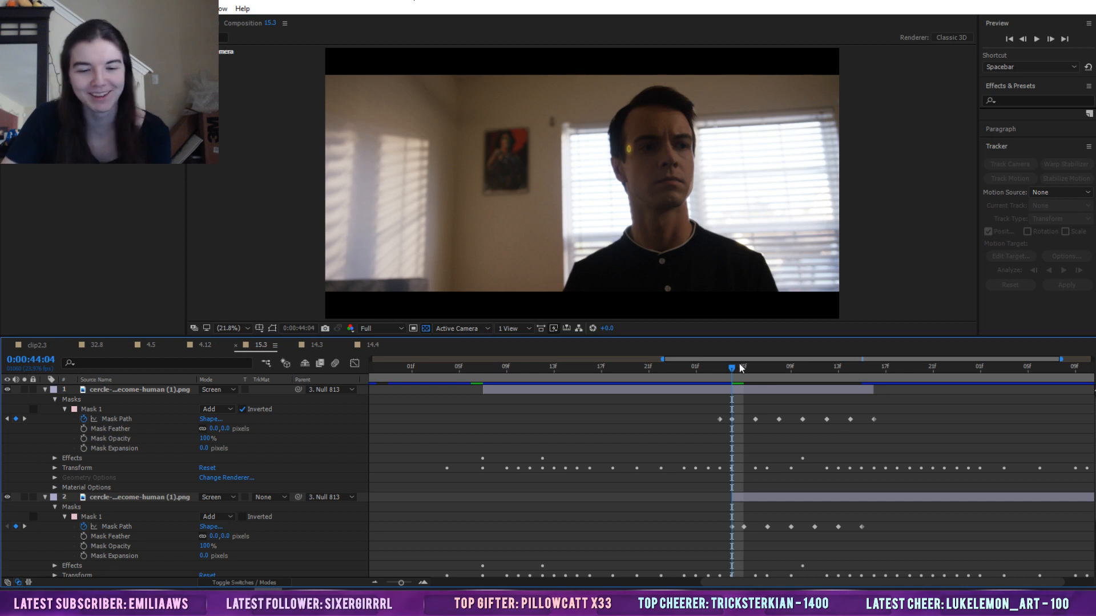
{"action": "mouse_move", "coordinate": [742, 369]}
{"action": "left_mouse_down"}
{"action": "mouse_move", "coordinate": [783, 374]}
{"action": "mouse_move", "coordinate": [731, 378]}
{"action": "left_mouse_up"}
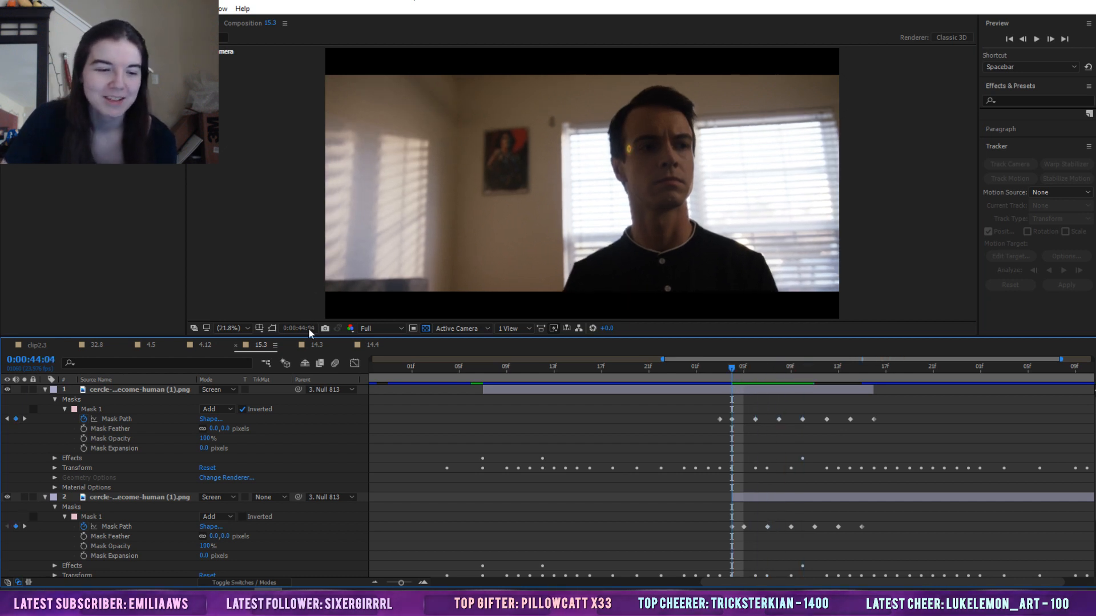
{"action": "left_click", "coordinate": [233, 329]}
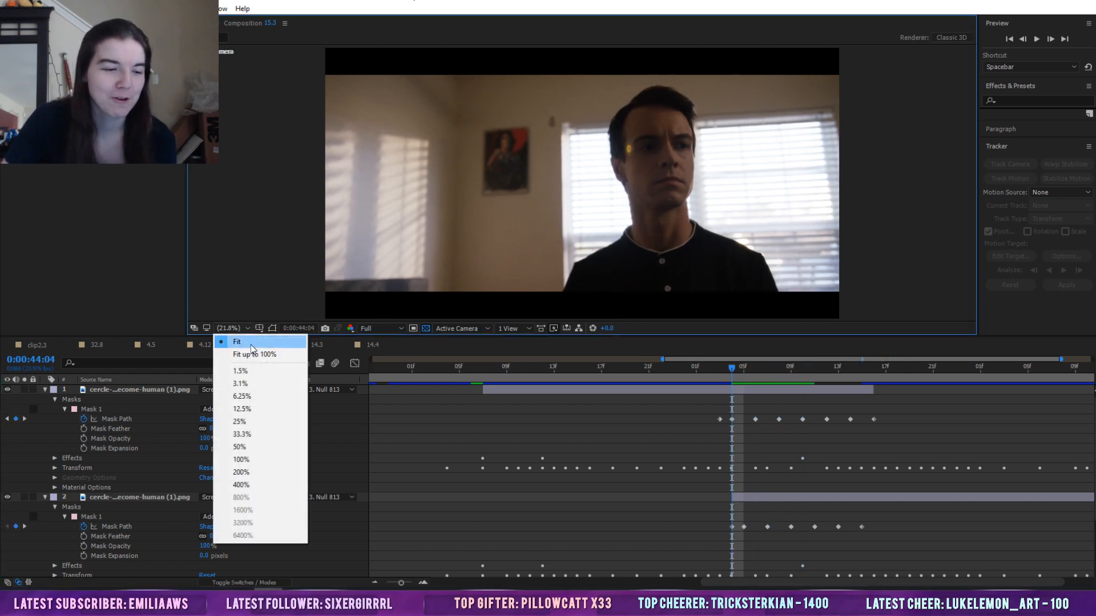
{"action": "left_click", "coordinate": [242, 460]}
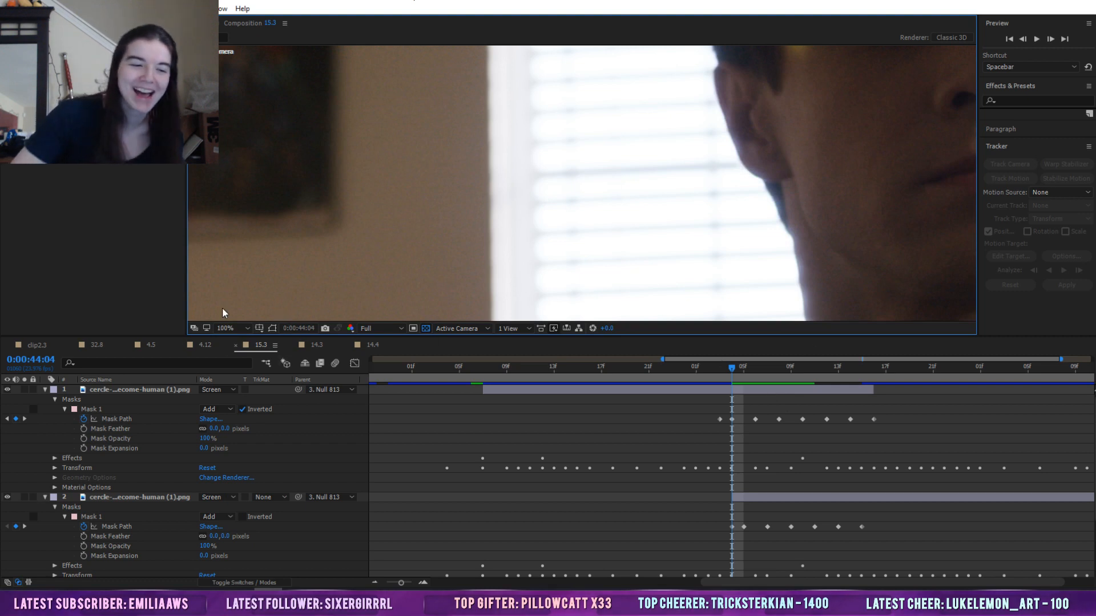
Bring the glowing ring into view at 0:00:44:04 and select Mask 1 on circle layer 1, briefly locking and unlocking it
{"action": "left_click_drag", "start_coordinate": [819, 75], "coordinate": [632, 192]}
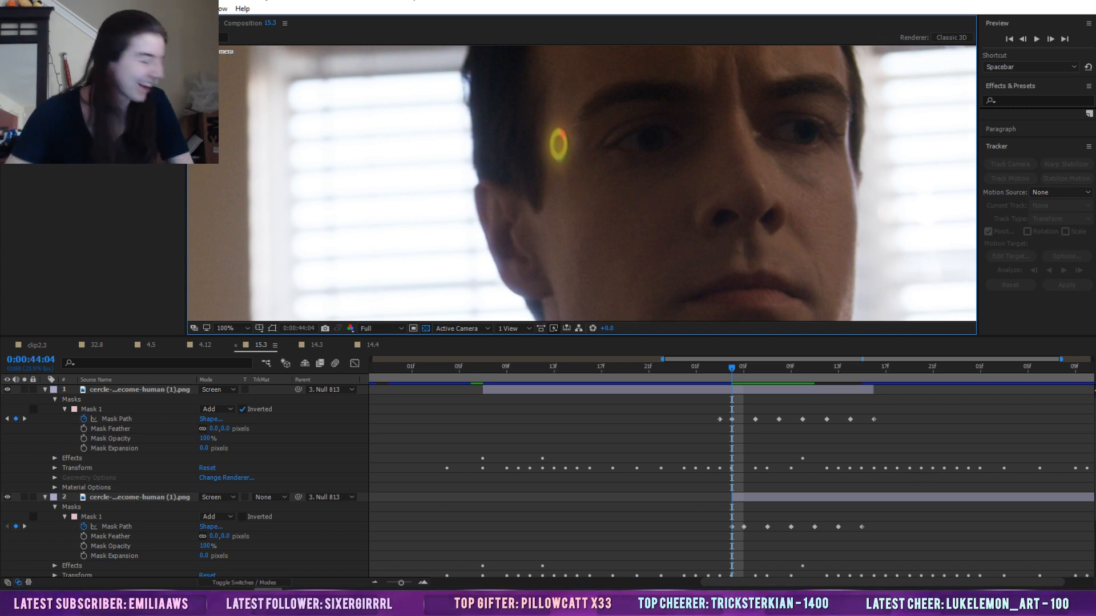
{"action": "left_click", "coordinate": [94, 217]}
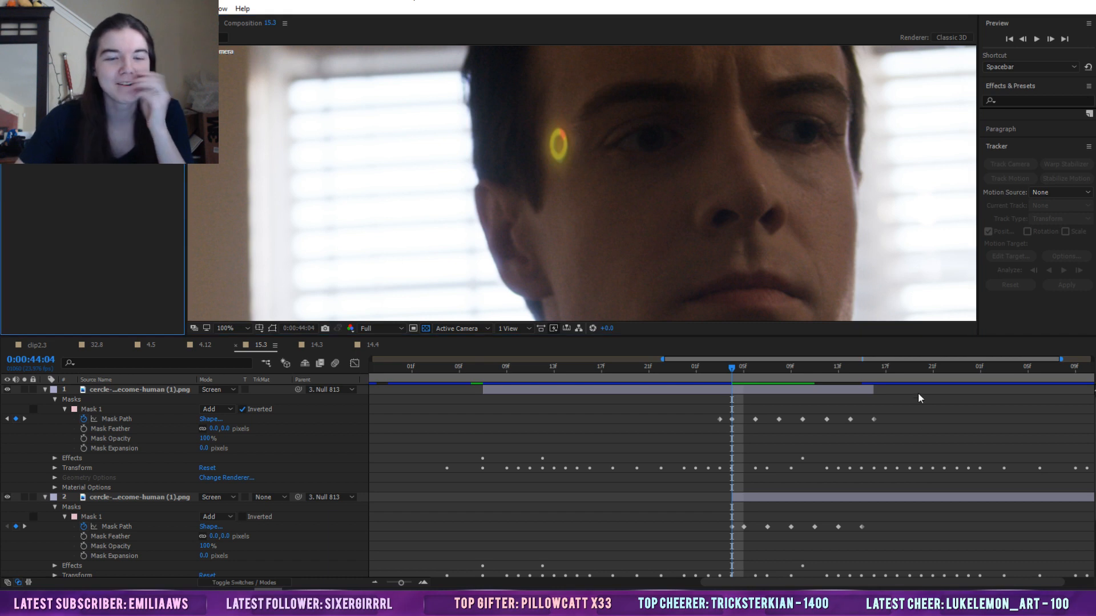
{"action": "left_click_drag", "start_coordinate": [742, 371], "coordinate": [733, 369]}
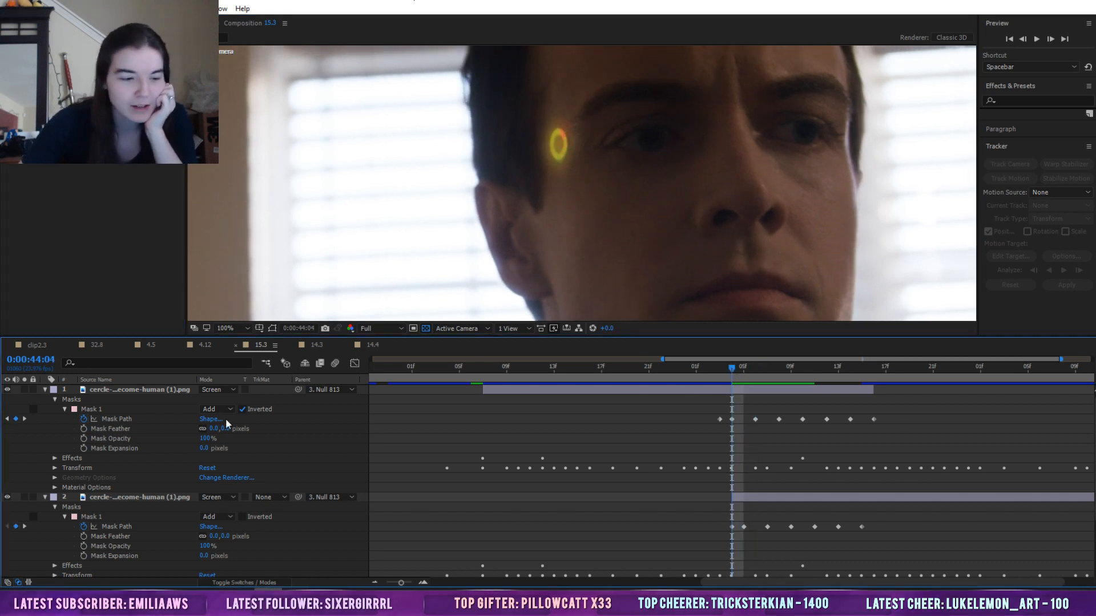
{"action": "left_click", "coordinate": [138, 419]}
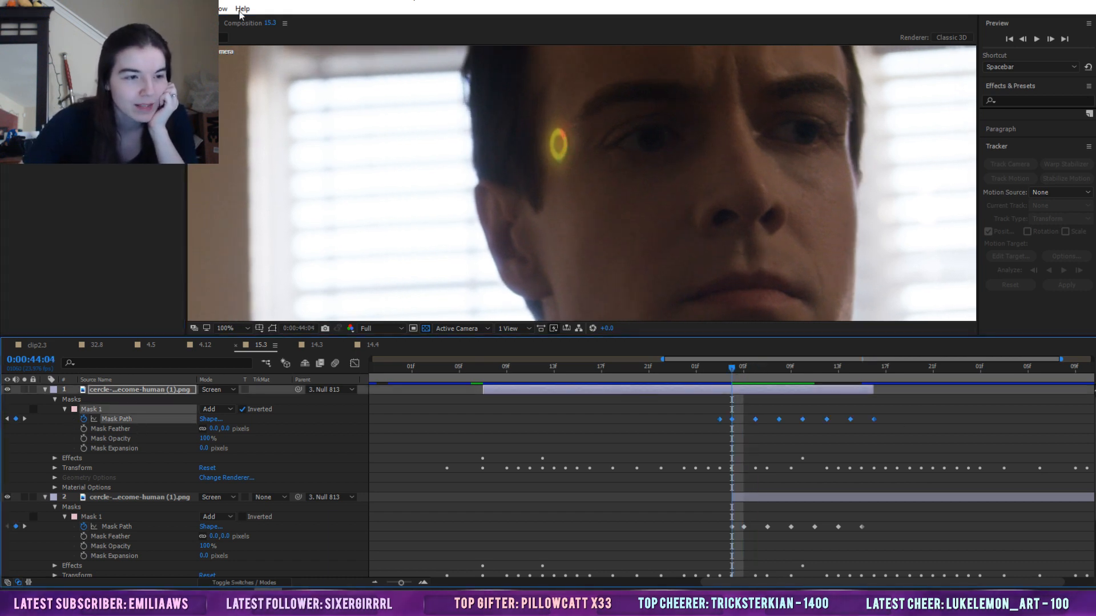
{"action": "left_click", "coordinate": [32, 410]}
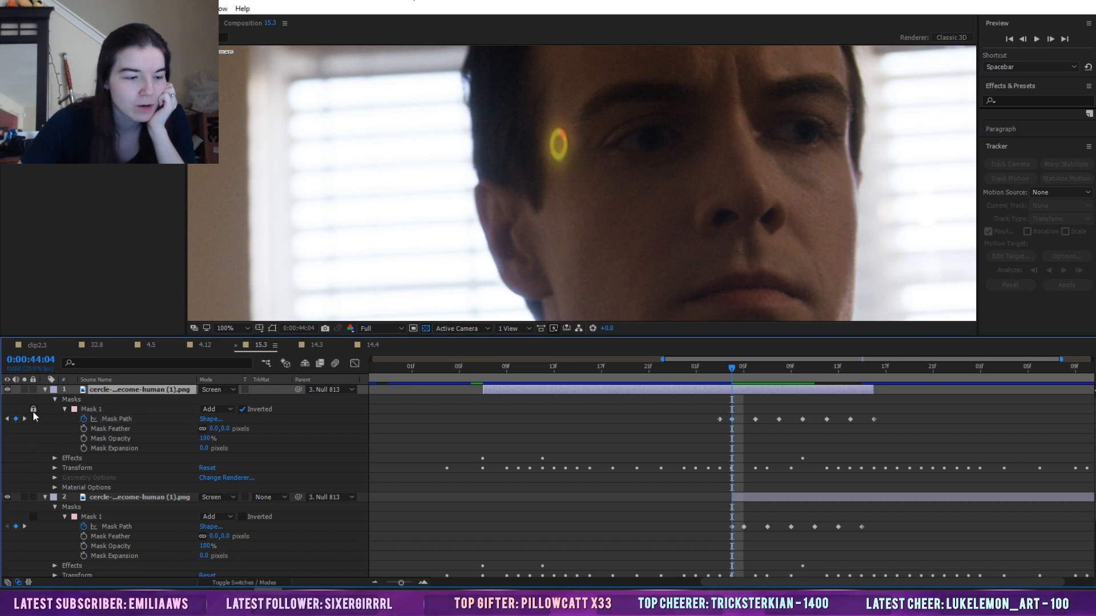
{"action": "left_click", "coordinate": [33, 409]}
{"action": "left_click", "coordinate": [81, 410]}
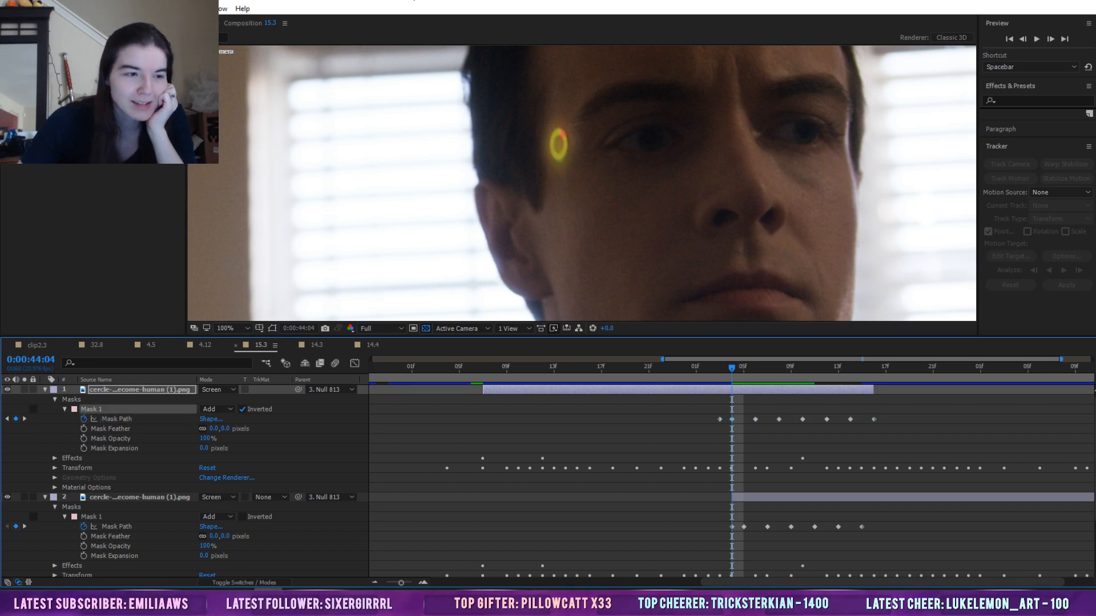
{"action": "left_click", "coordinate": [553, 193]}
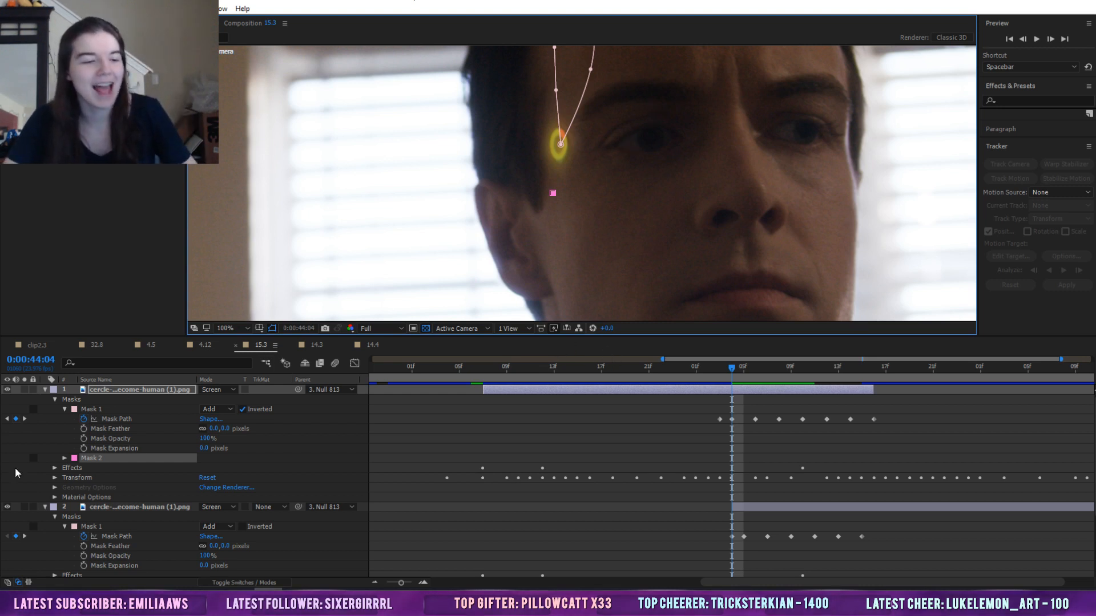
{"action": "left_click", "coordinate": [75, 459]}
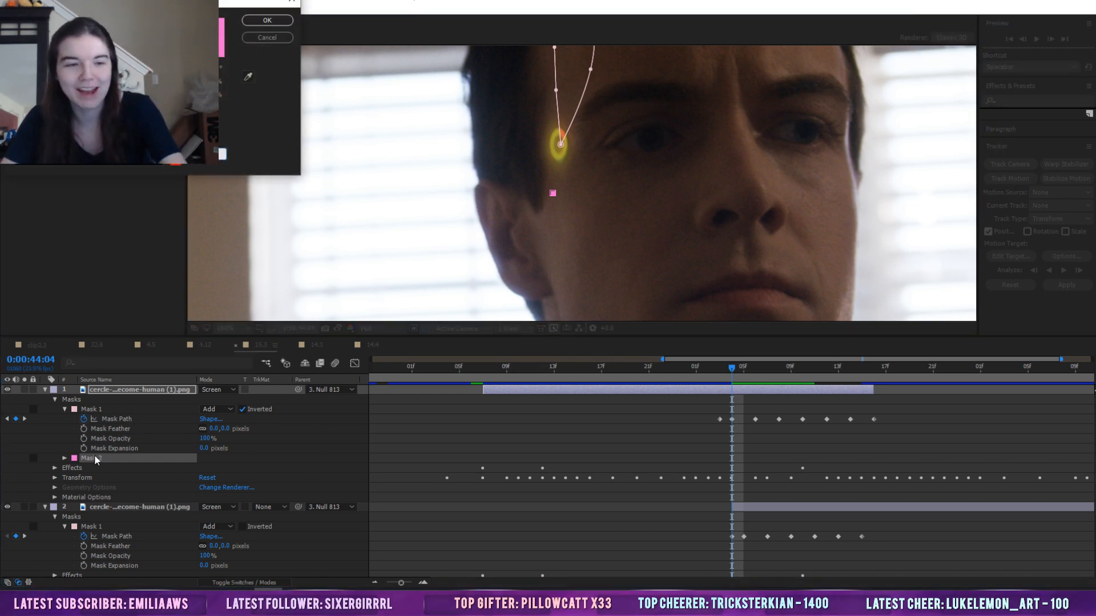
{"action": "left_click", "coordinate": [283, 36]}
{"action": "key", "text": "Delete"}
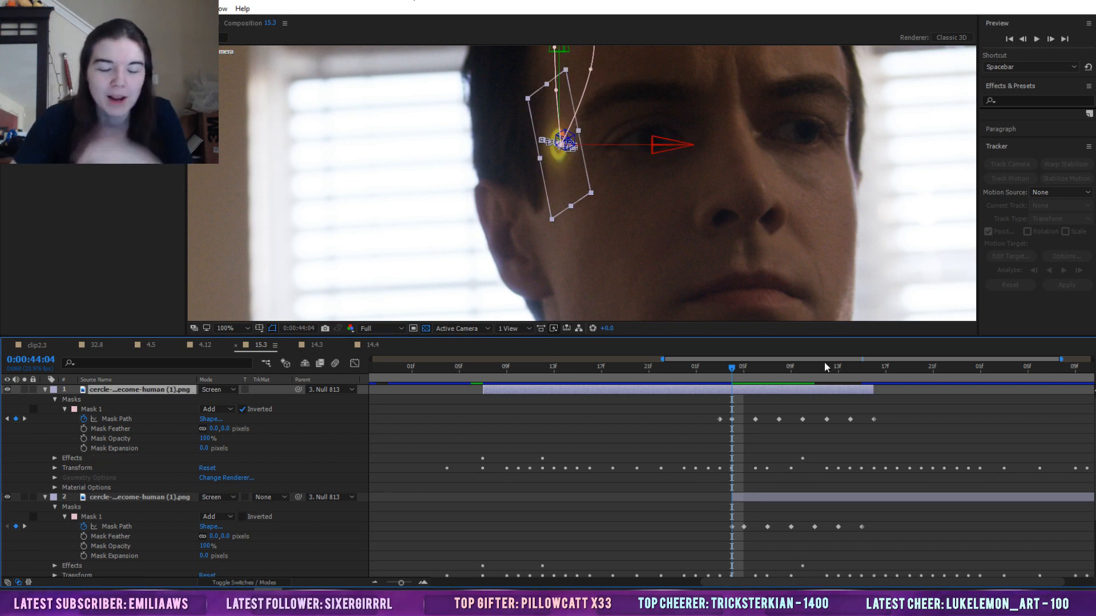
Reshape layer 1's mask at 0:00:44:04 by pulling its outer point over the eyebrow and nudging the ring point, and return to 0:00:44:02
{"action": "left_click_drag", "start_coordinate": [592, 69], "coordinate": [652, 68]}
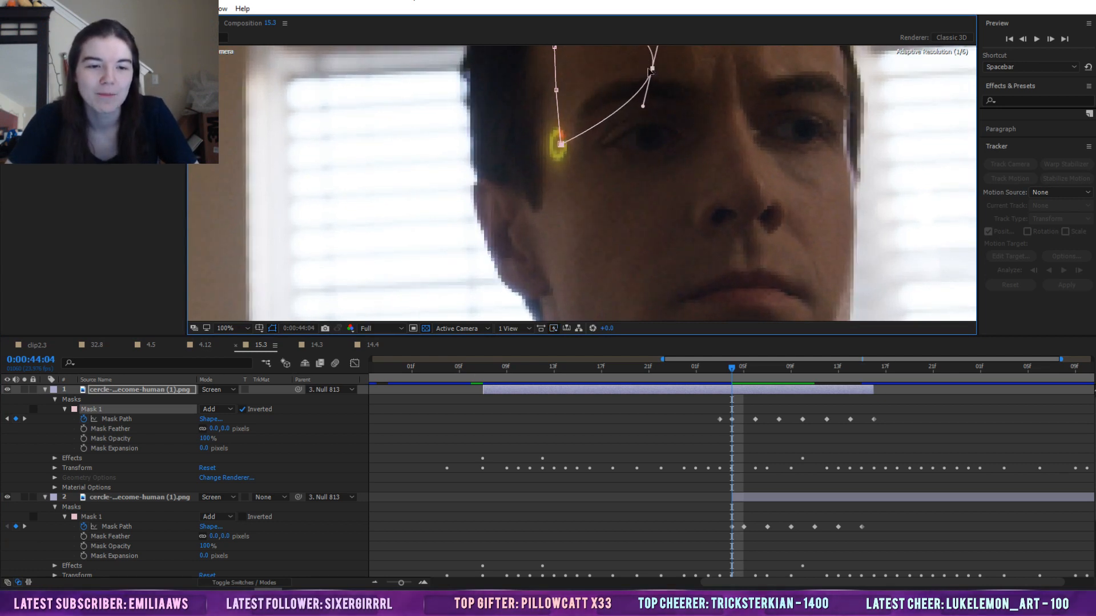
{"action": "mouse_move", "coordinate": [559, 144]}
{"action": "left_mouse_down"}
{"action": "mouse_move", "coordinate": [489, 217]}
{"action": "mouse_move", "coordinate": [557, 104]}
{"action": "mouse_move", "coordinate": [556, 137]}
{"action": "mouse_move", "coordinate": [519, 184]}
{"action": "mouse_move", "coordinate": [563, 142]}
{"action": "left_mouse_up"}
{"action": "left_click_drag", "start_coordinate": [732, 370], "coordinate": [707, 388]}
Hide circle layer 2 and check layer 1's mask alone from 0:00:44:02 to 0:00:44:05, finishing at 0:00:44:04
{"action": "left_click", "coordinate": [7, 497]}
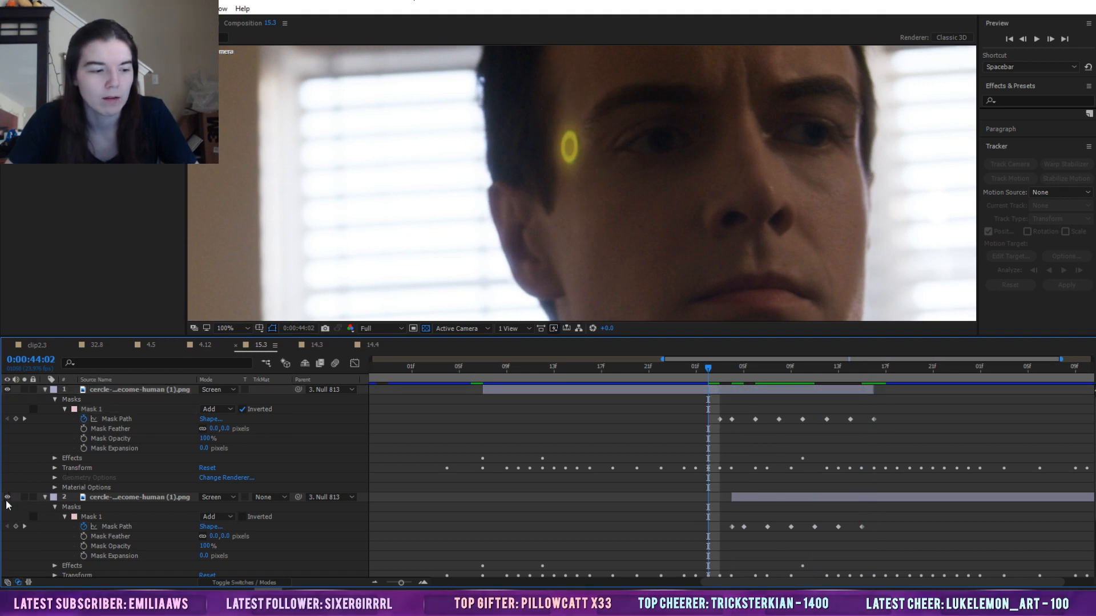
{"action": "left_click", "coordinate": [7, 497]}
{"action": "left_click_drag", "start_coordinate": [710, 368], "coordinate": [744, 385]}
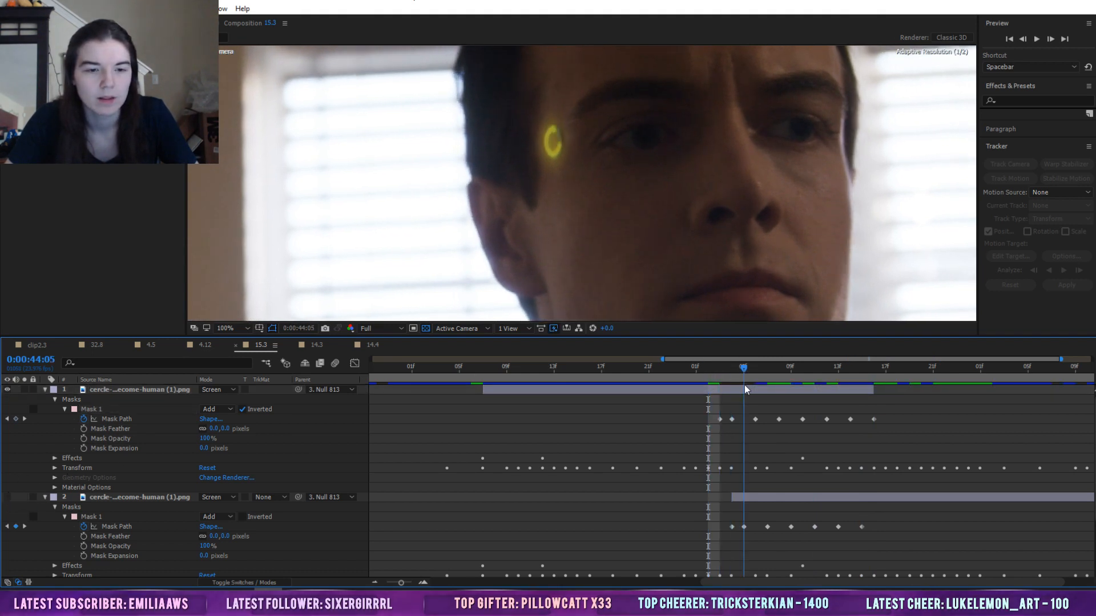
{"action": "left_click", "coordinate": [93, 410]}
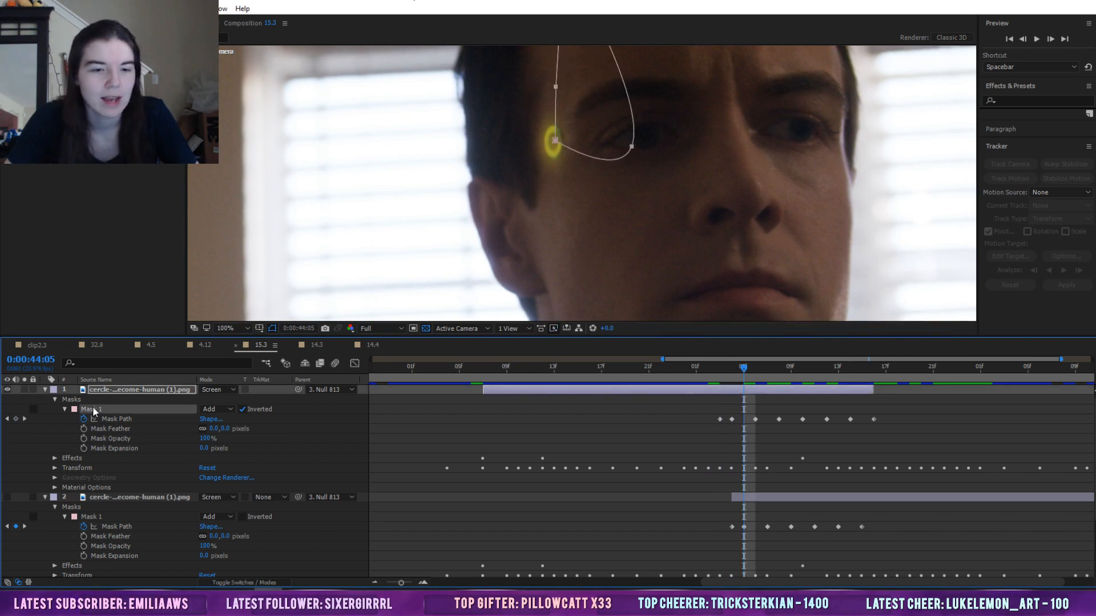
{"action": "left_click_drag", "start_coordinate": [748, 367], "coordinate": [734, 444]}
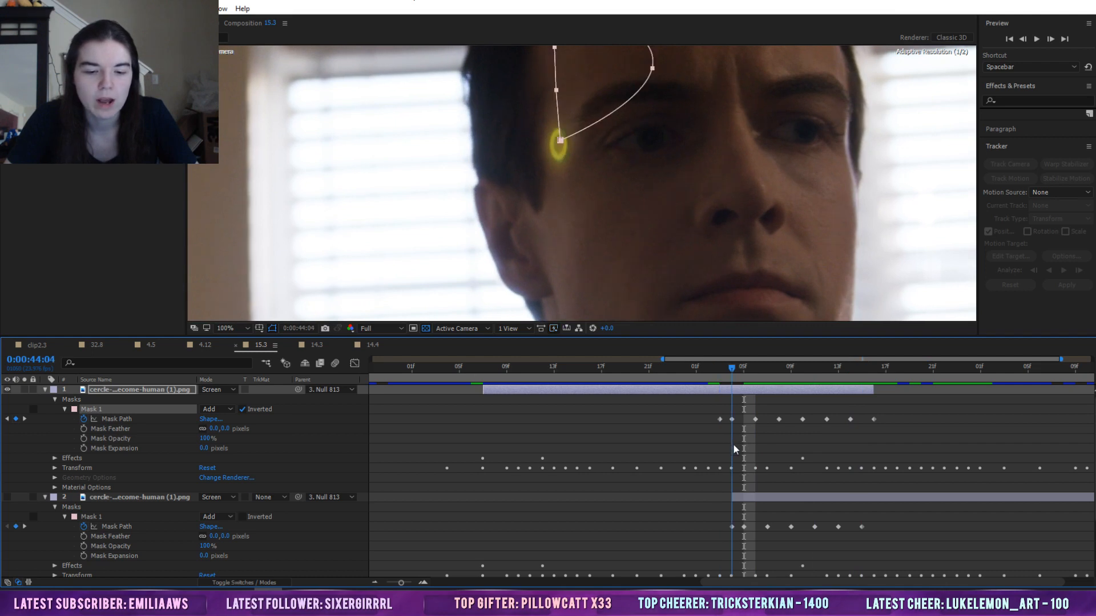
Show only circle layer 2 at 0:00:44:04 and compare the ring with its mask inverted and not inverted
{"action": "left_click", "coordinate": [738, 498]}
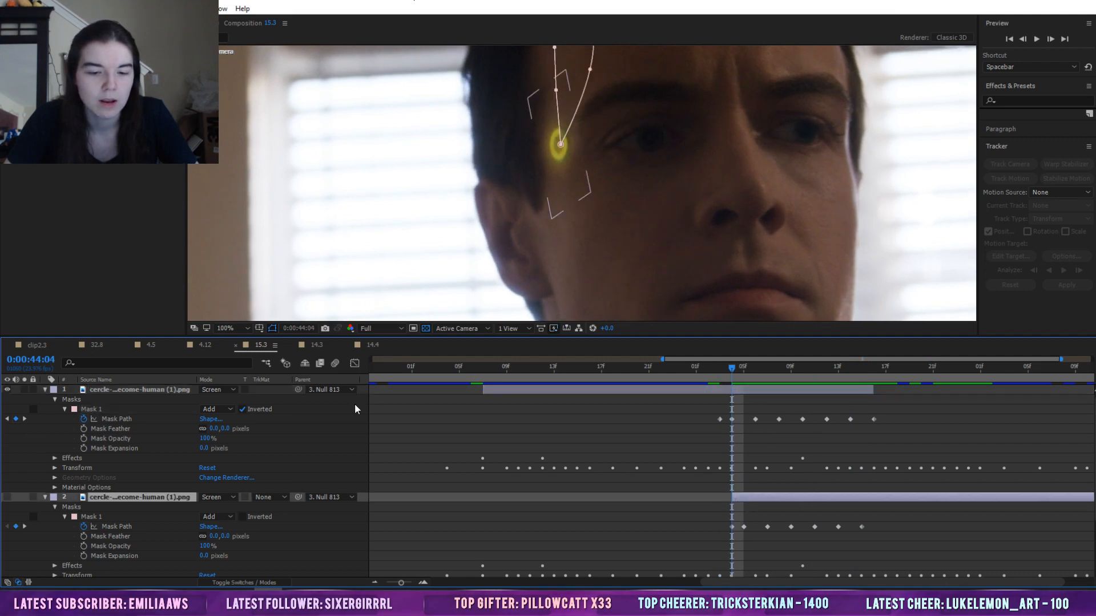
{"action": "left_click", "coordinate": [10, 497]}
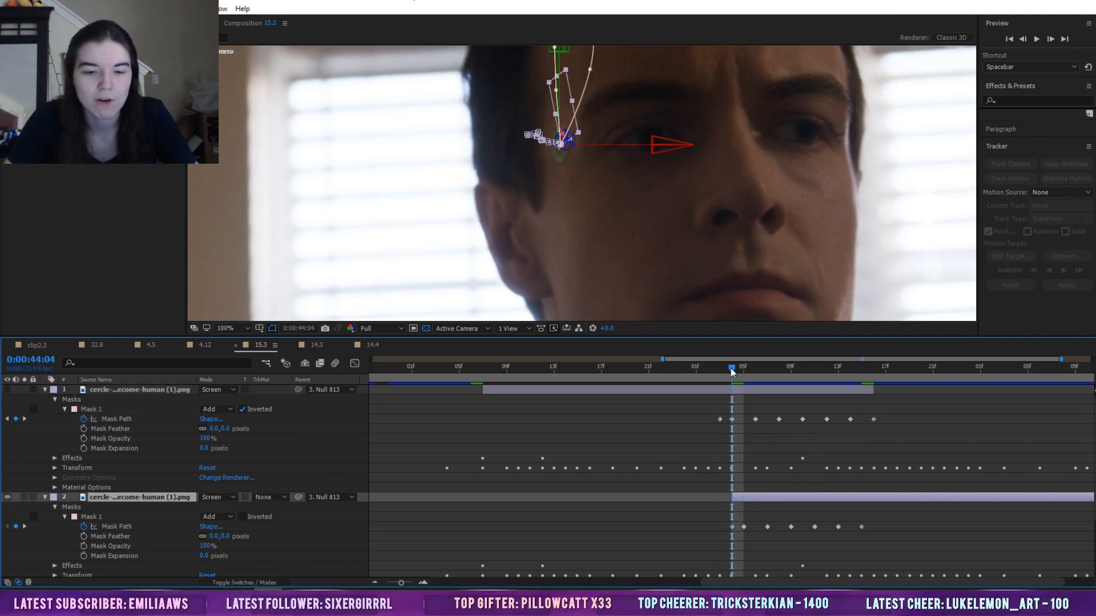
{"action": "left_click_drag", "start_coordinate": [732, 369], "coordinate": [732, 426]}
{"action": "left_click", "coordinate": [243, 517]}
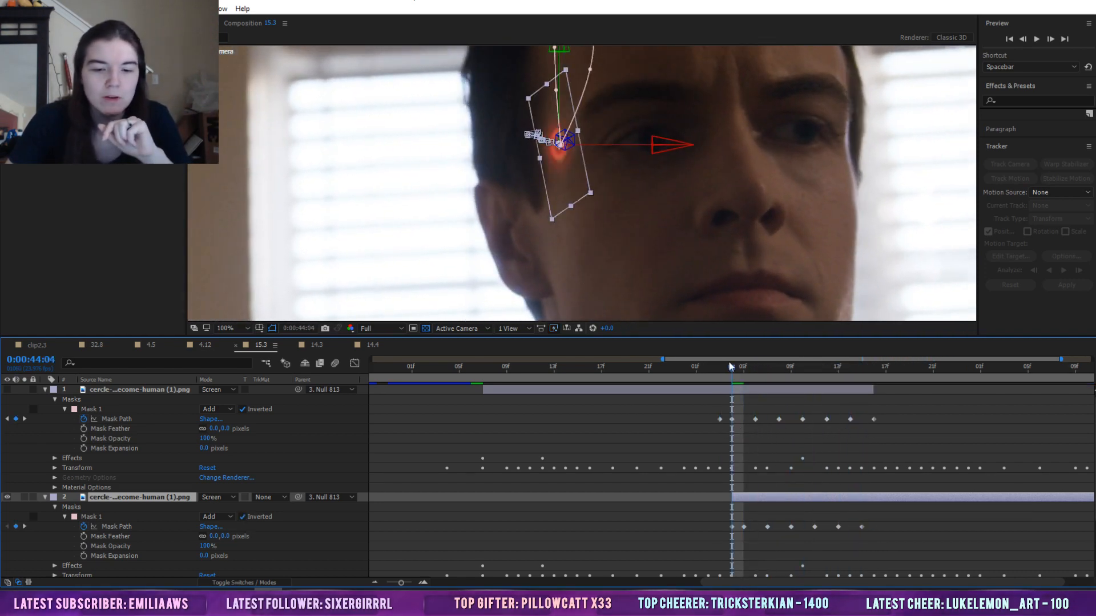
{"action": "mouse_move", "coordinate": [734, 374]}
{"action": "left_mouse_down"}
{"action": "mouse_move", "coordinate": [865, 386]}
{"action": "mouse_move", "coordinate": [736, 378]}
{"action": "mouse_move", "coordinate": [854, 392]}
{"action": "mouse_move", "coordinate": [732, 393]}
{"action": "left_mouse_up"}
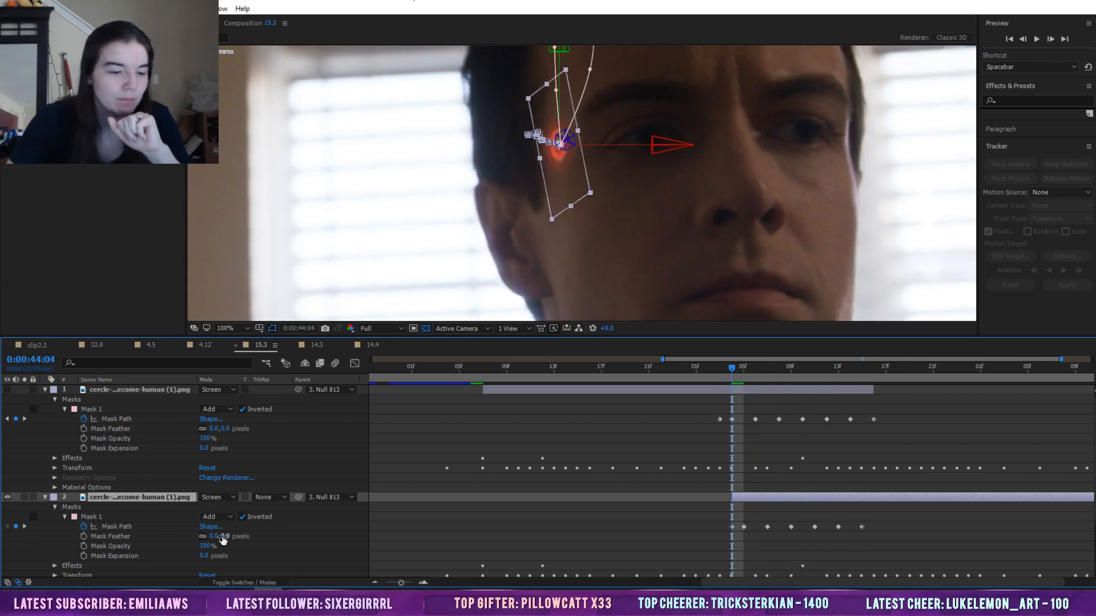
{"action": "left_click", "coordinate": [253, 517]}
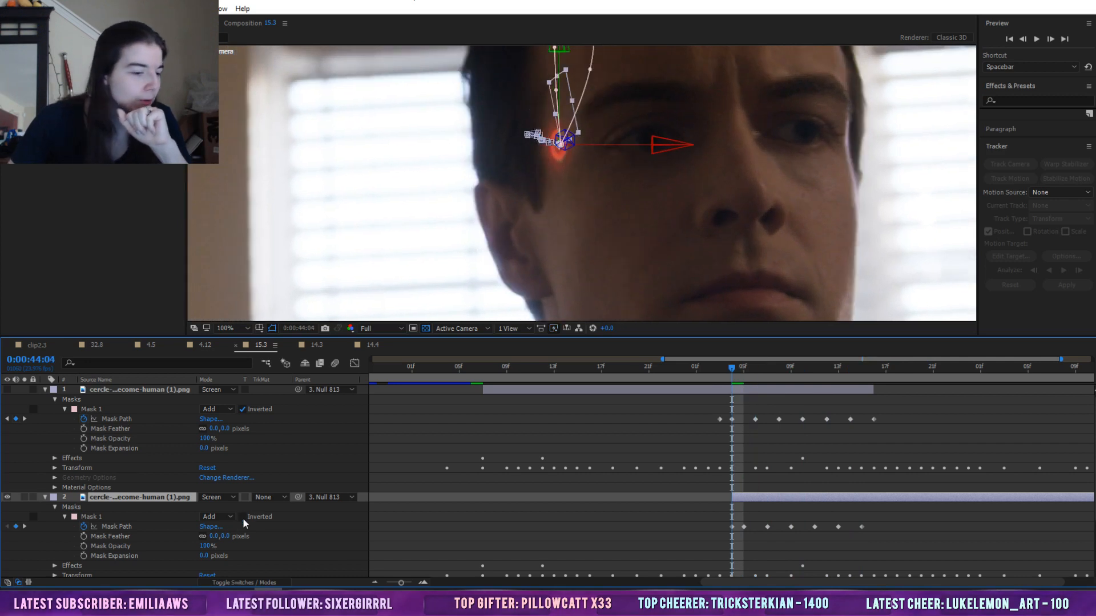
{"action": "left_click", "coordinate": [800, 401]}
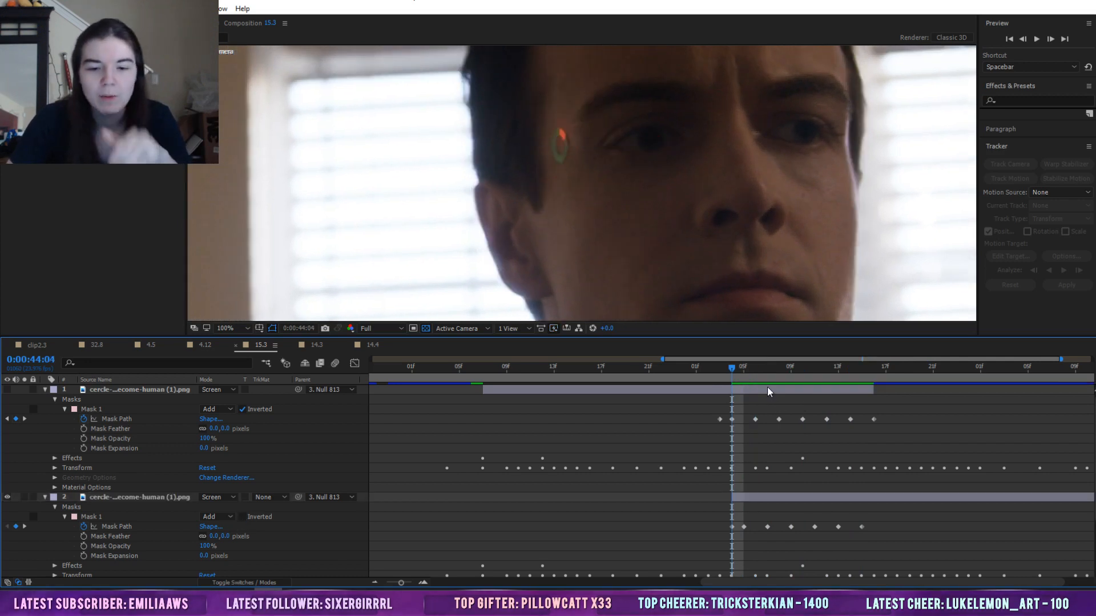
Collapse and unhide circle layer 1, preview the colour transition with both circle layers, and go to 0:00:44:05
{"action": "left_click", "coordinate": [45, 389]}
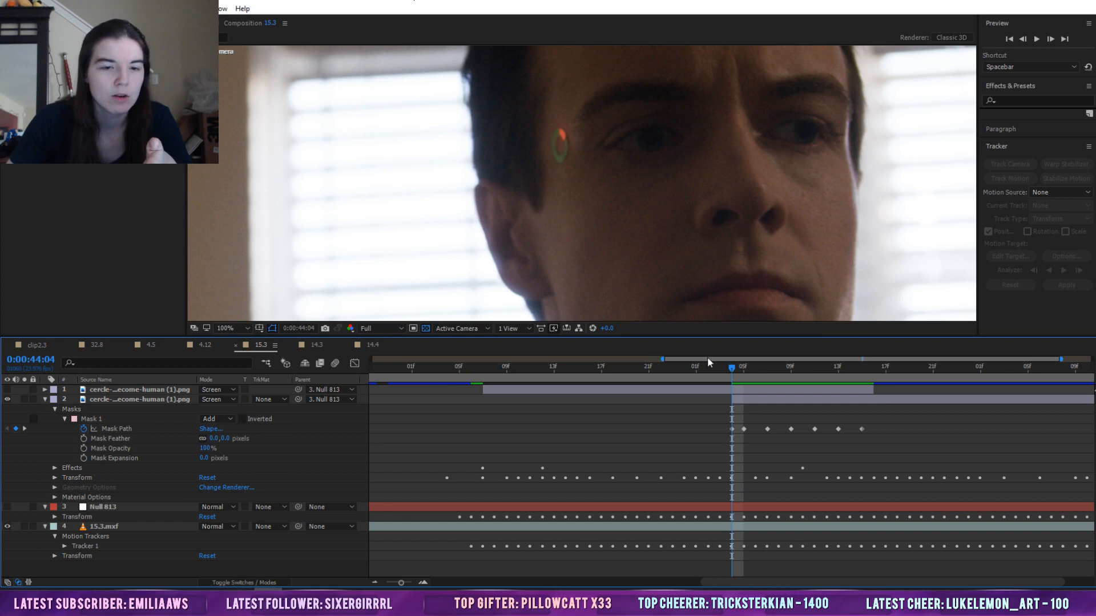
{"action": "left_click", "coordinate": [7, 389]}
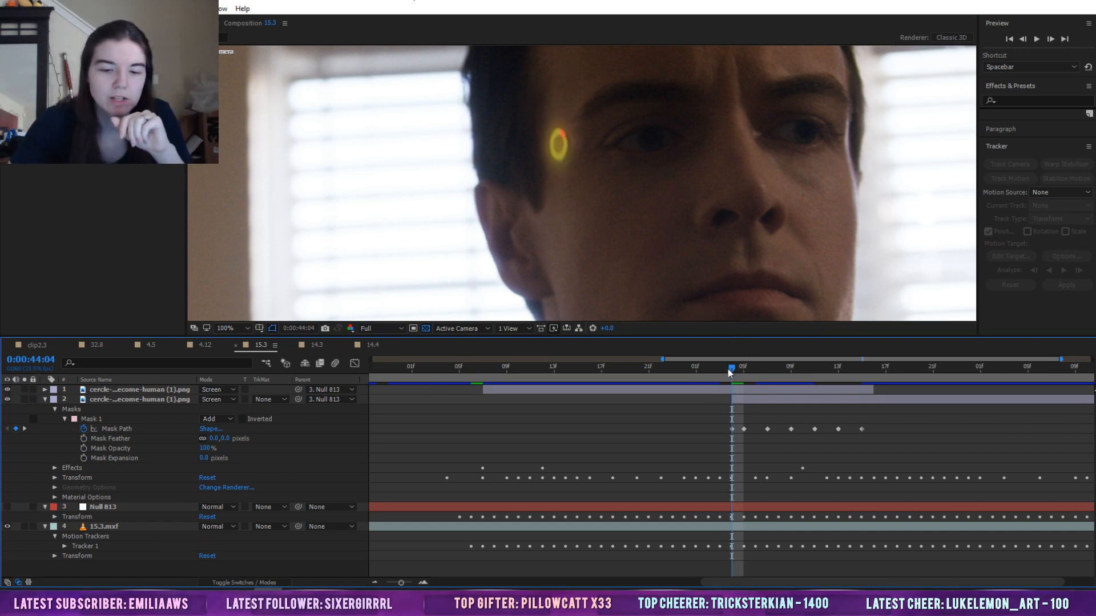
{"action": "left_click_drag", "start_coordinate": [728, 369], "coordinate": [775, 450]}
{"action": "key", "text": "space"}
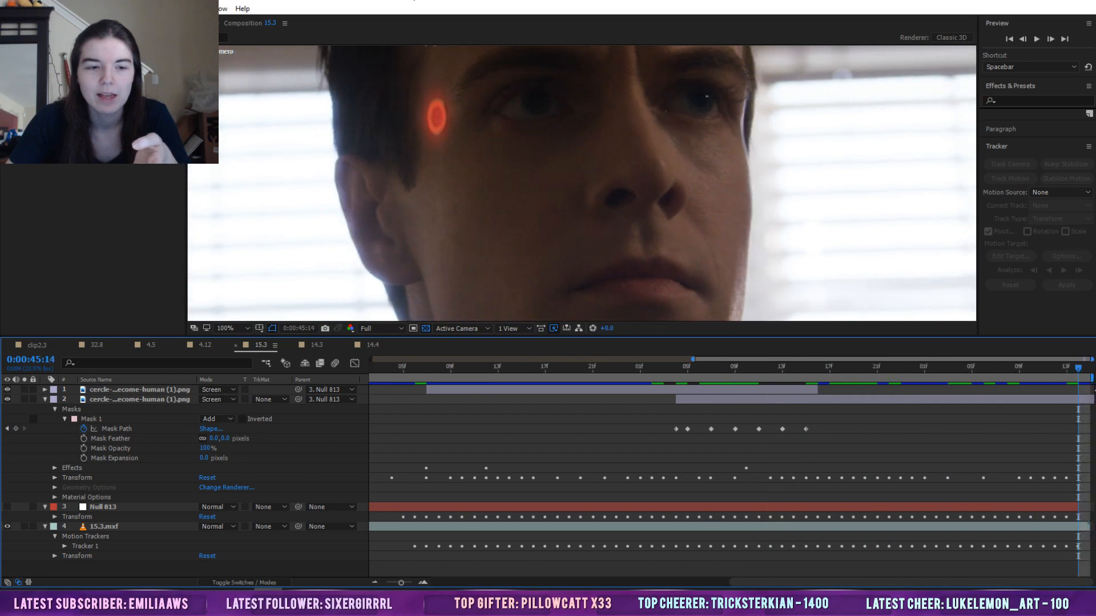
{"action": "left_click_drag", "start_coordinate": [714, 368], "coordinate": [534, 402]}
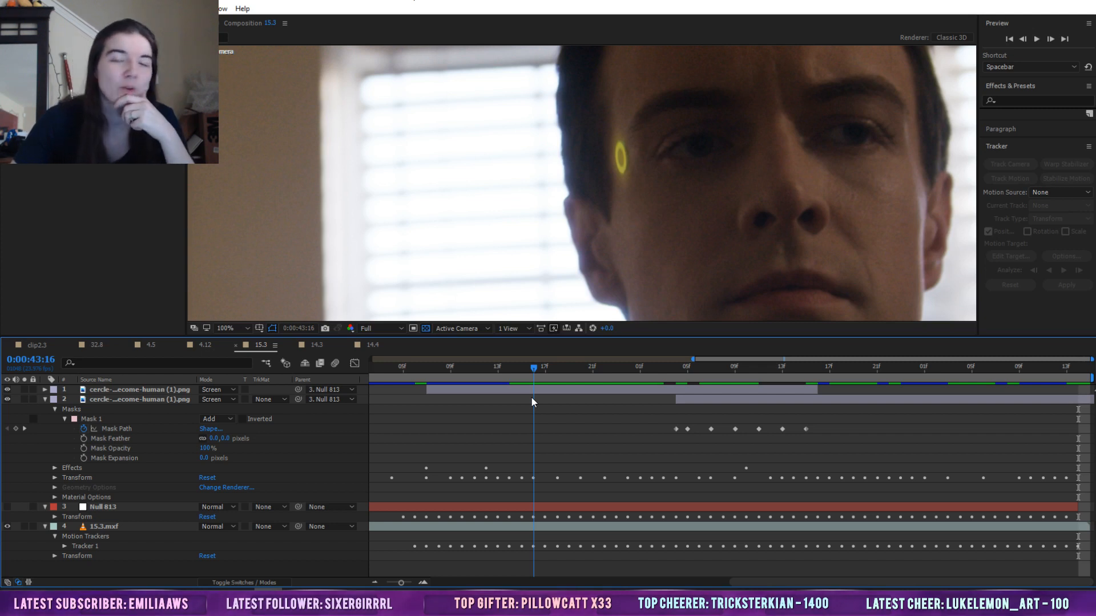
{"action": "left_click_drag", "start_coordinate": [532, 397], "coordinate": [687, 402]}
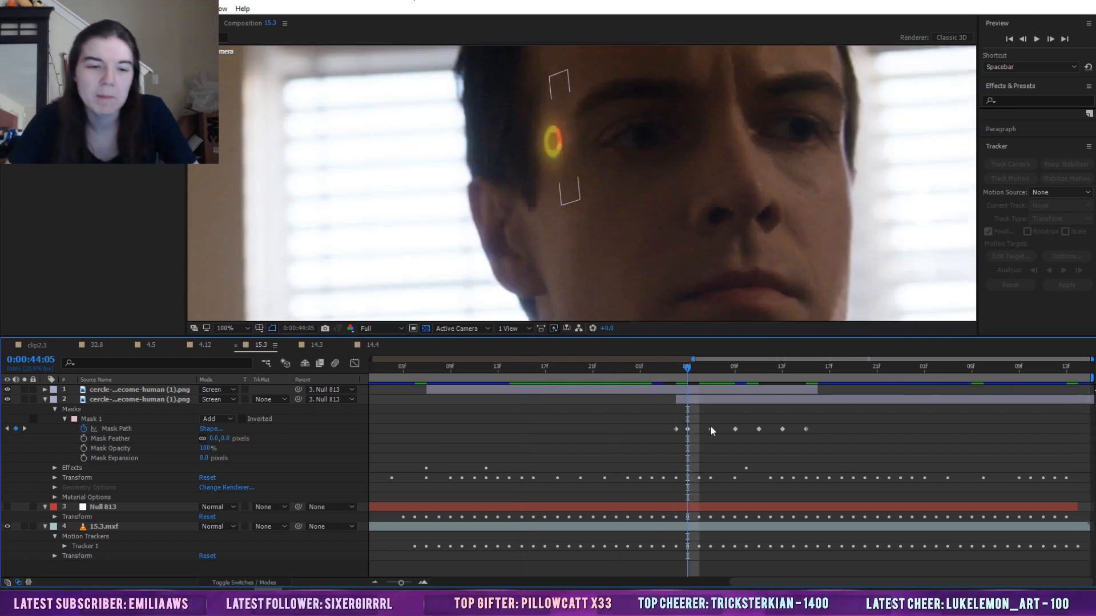
Examine layer 2's mask path at its 0:00:44:05 and 0:00:44:07 keyframes, and collapse the Mask 1 properties
{"action": "left_click", "coordinate": [688, 432]}
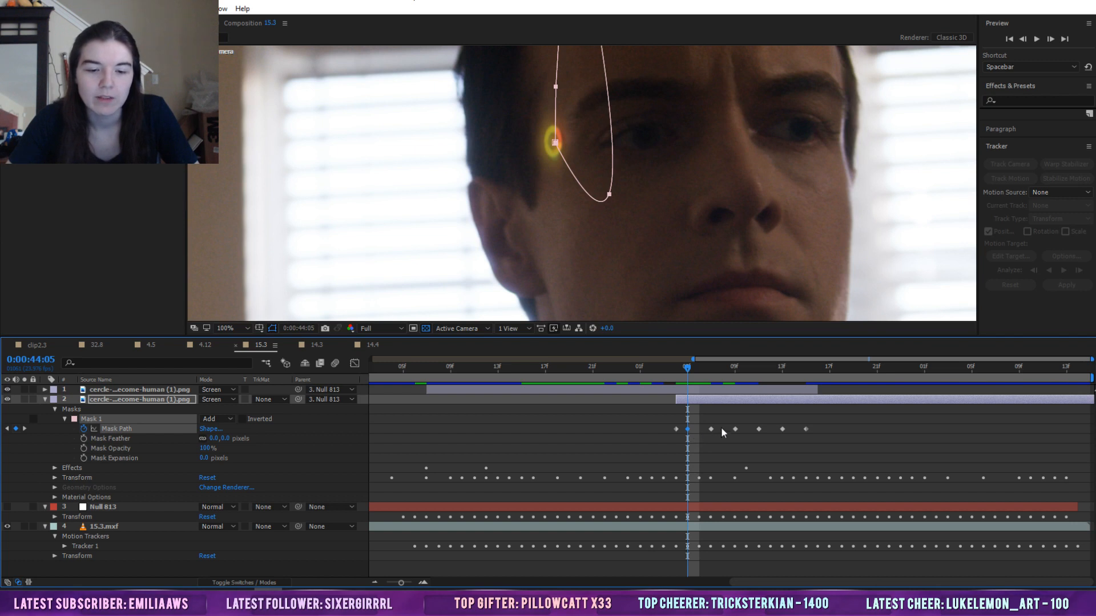
{"action": "left_click_drag", "start_coordinate": [403, 582], "coordinate": [412, 582]}
{"action": "left_click_drag", "start_coordinate": [734, 370], "coordinate": [790, 369]}
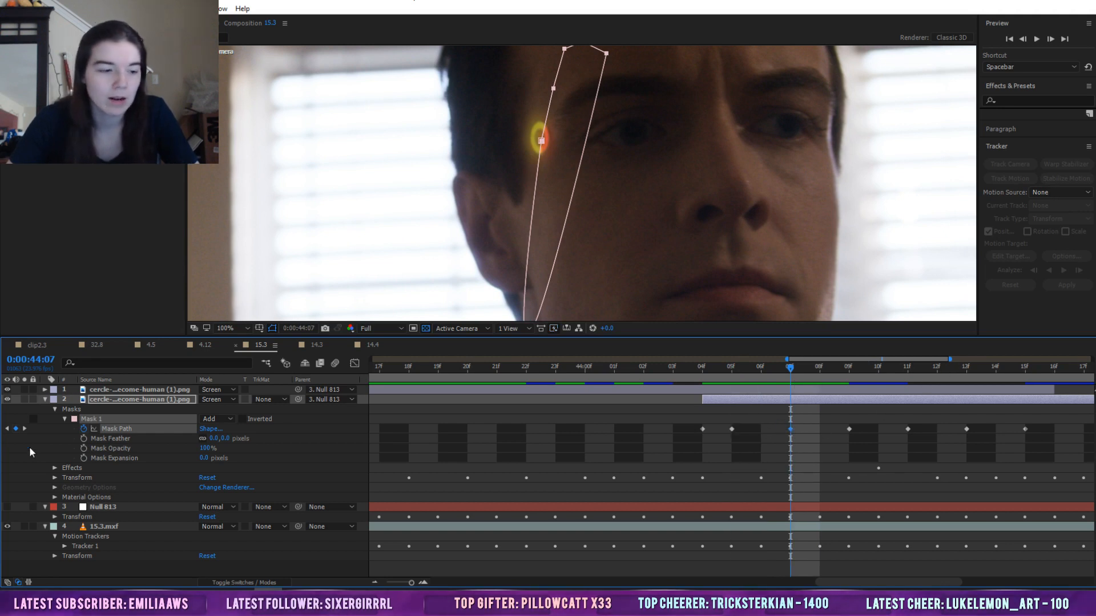
{"action": "left_click", "coordinate": [64, 421]}
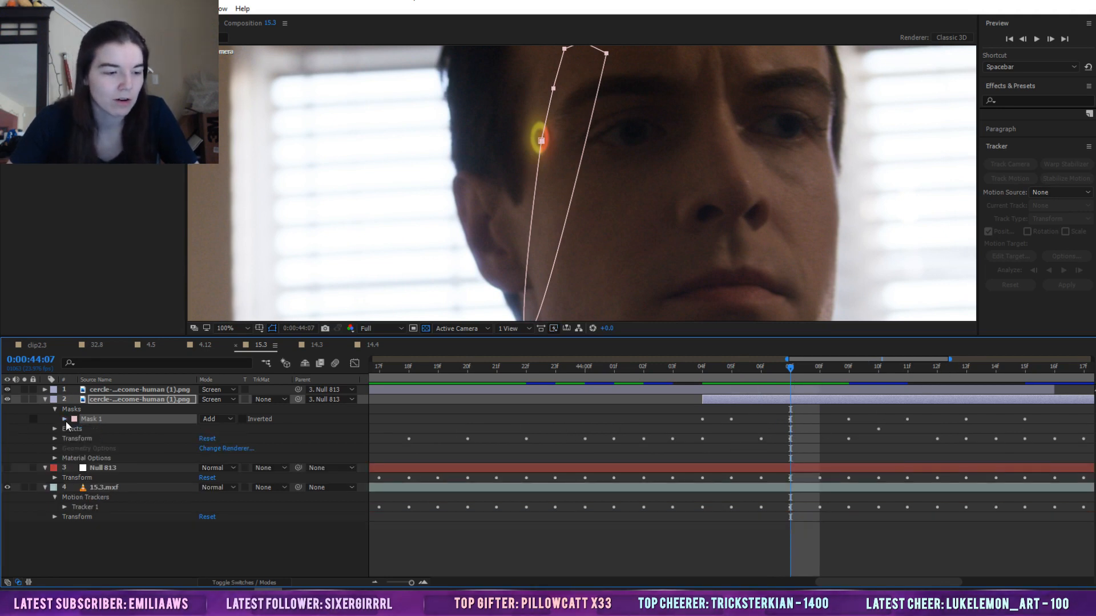
{"action": "left_click", "coordinate": [67, 421]}
{"action": "left_click", "coordinate": [64, 419]}
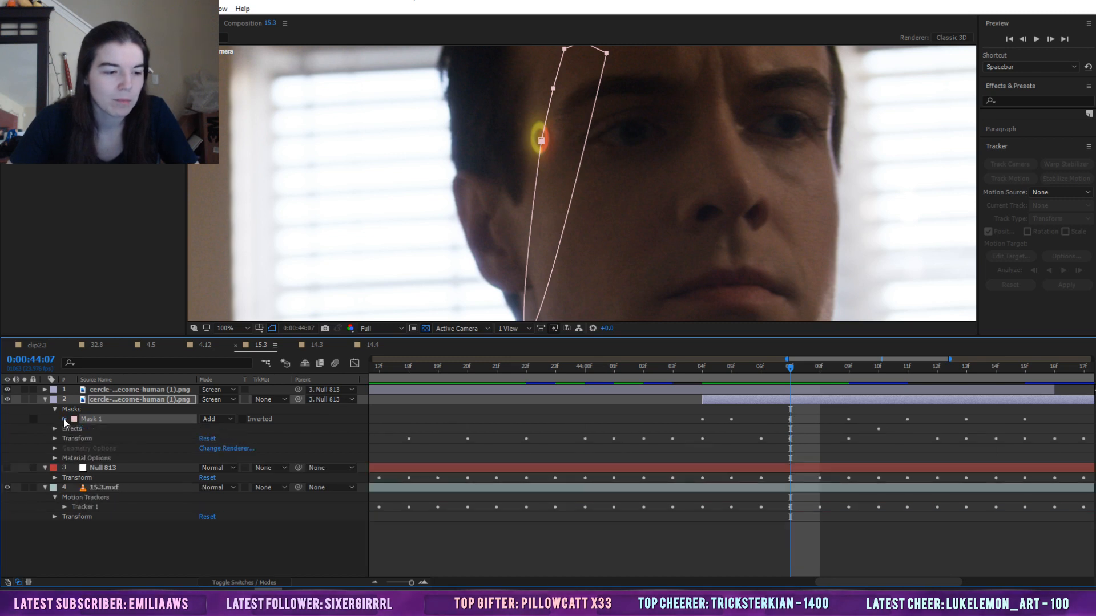
Duplicate circle layer 2 and hide the original circle layer beneath the copy
{"action": "left_click", "coordinate": [106, 395]}
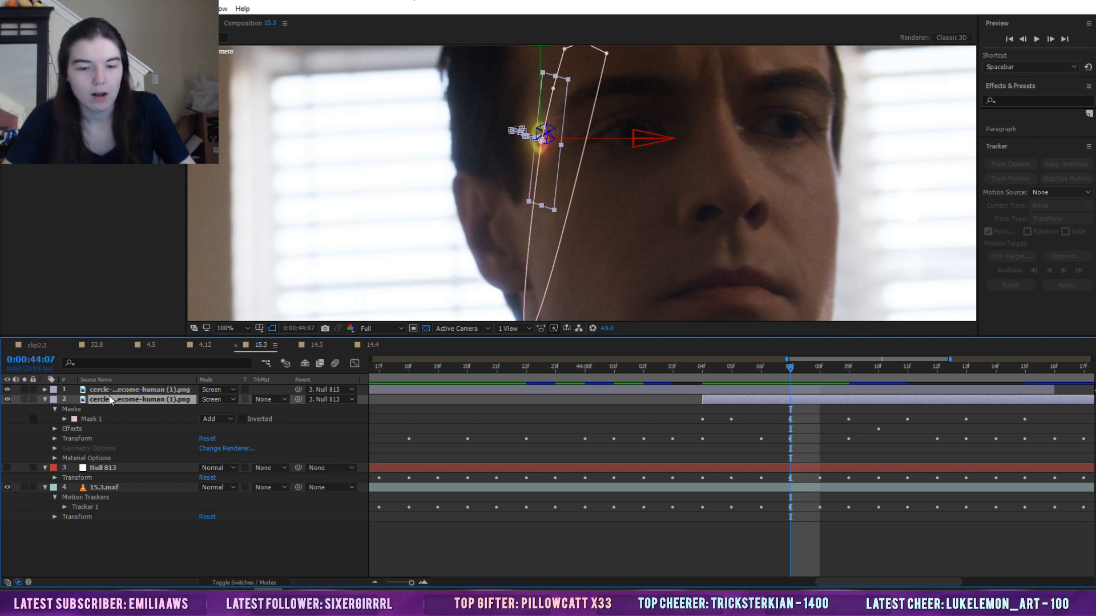
{"action": "key", "text": "ctrl+d"}
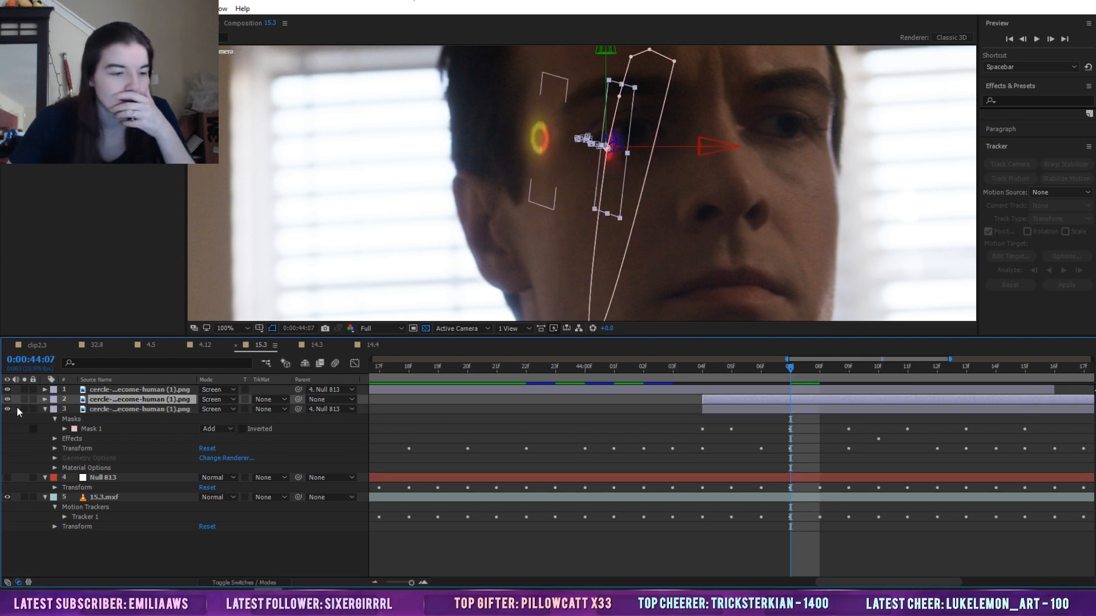
{"action": "left_click", "coordinate": [7, 409]}
Expand the duplicated circle layer's properties, keep layer 1 collapsed, and delete the duplicate's masks
{"action": "left_click", "coordinate": [45, 400]}
{"action": "left_click", "coordinate": [45, 391]}
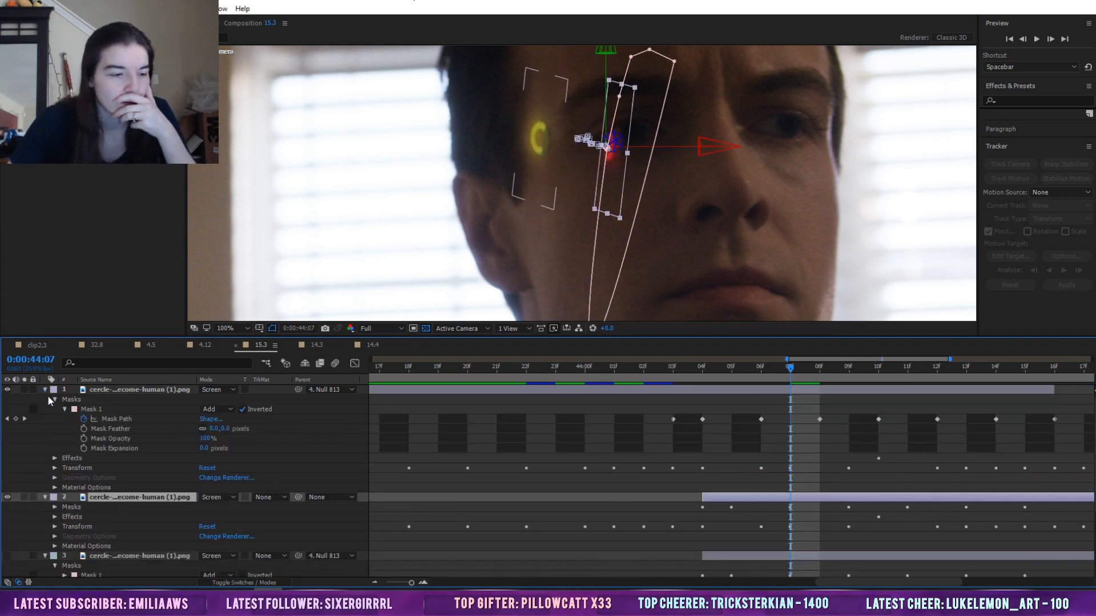
{"action": "left_click", "coordinate": [46, 398]}
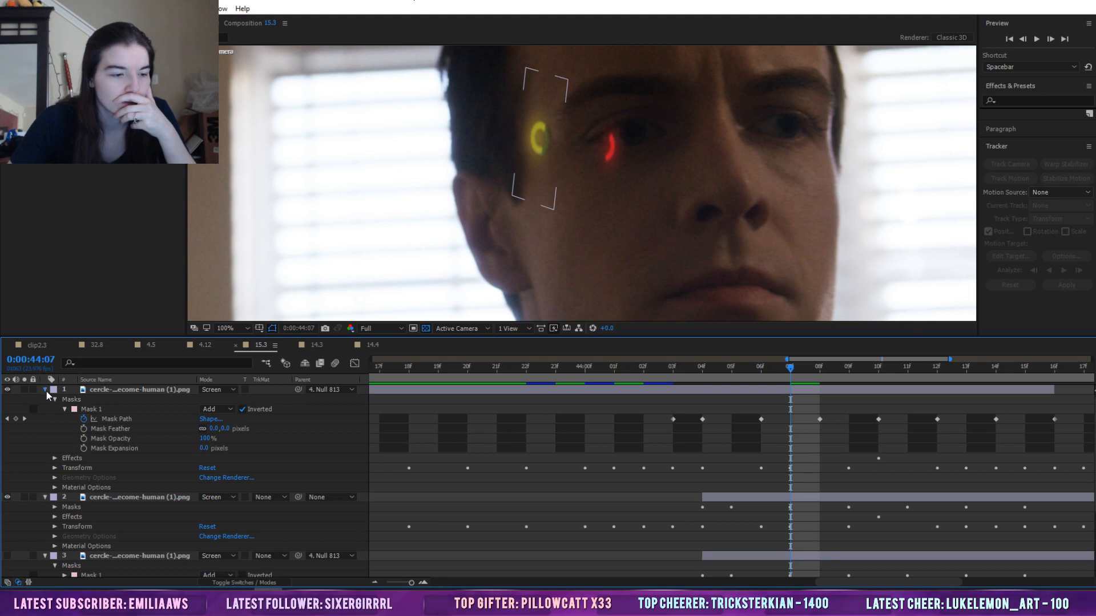
{"action": "left_click", "coordinate": [45, 390]}
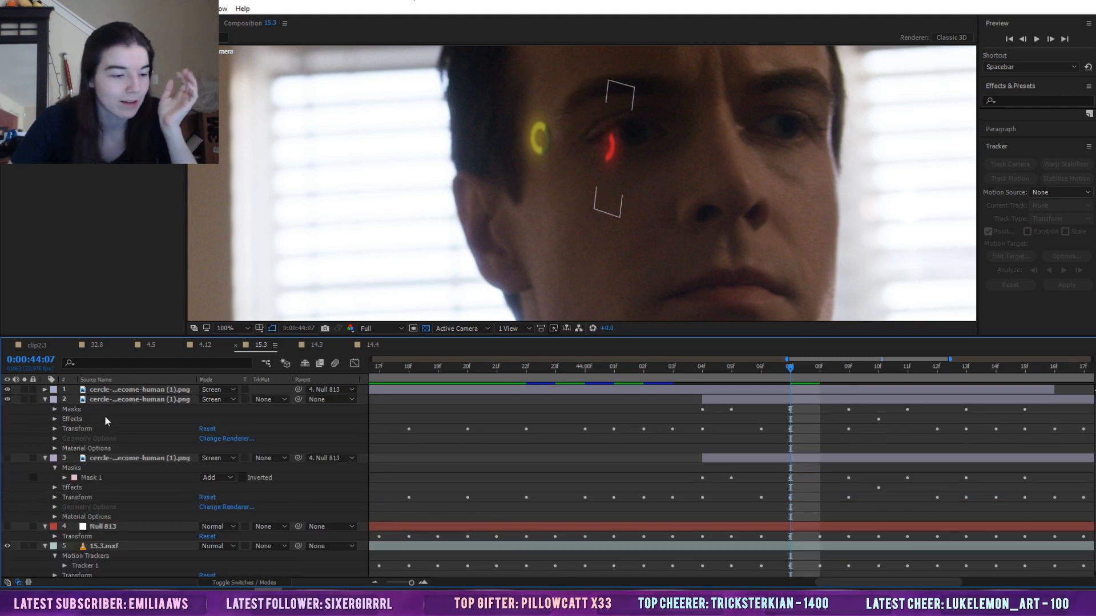
{"action": "left_click", "coordinate": [74, 409]}
{"action": "key", "text": "Delete"}
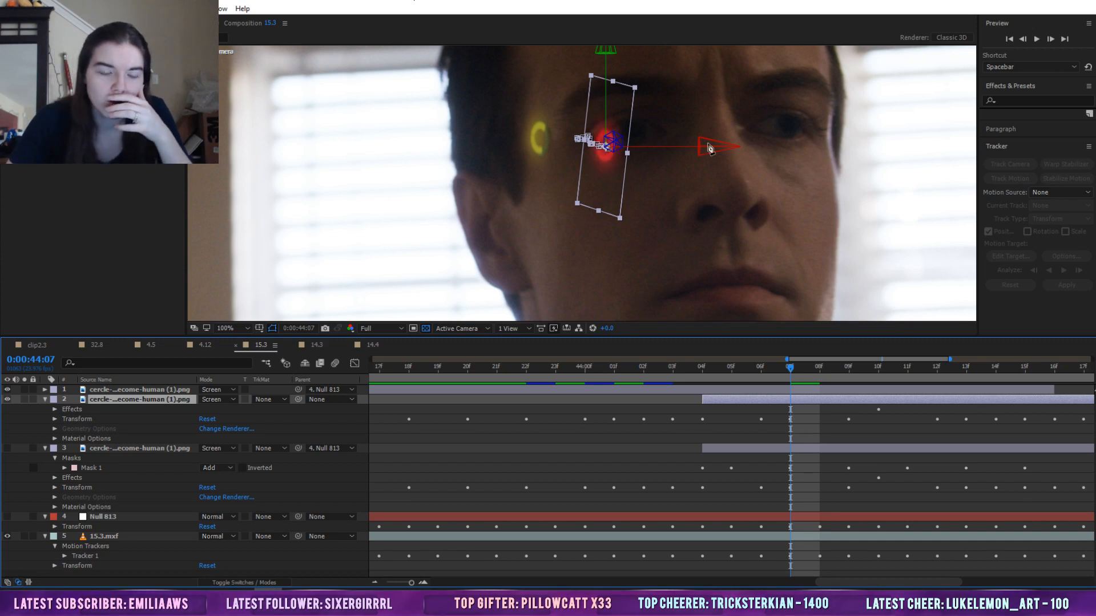
{"action": "left_click", "coordinate": [11, 24]}
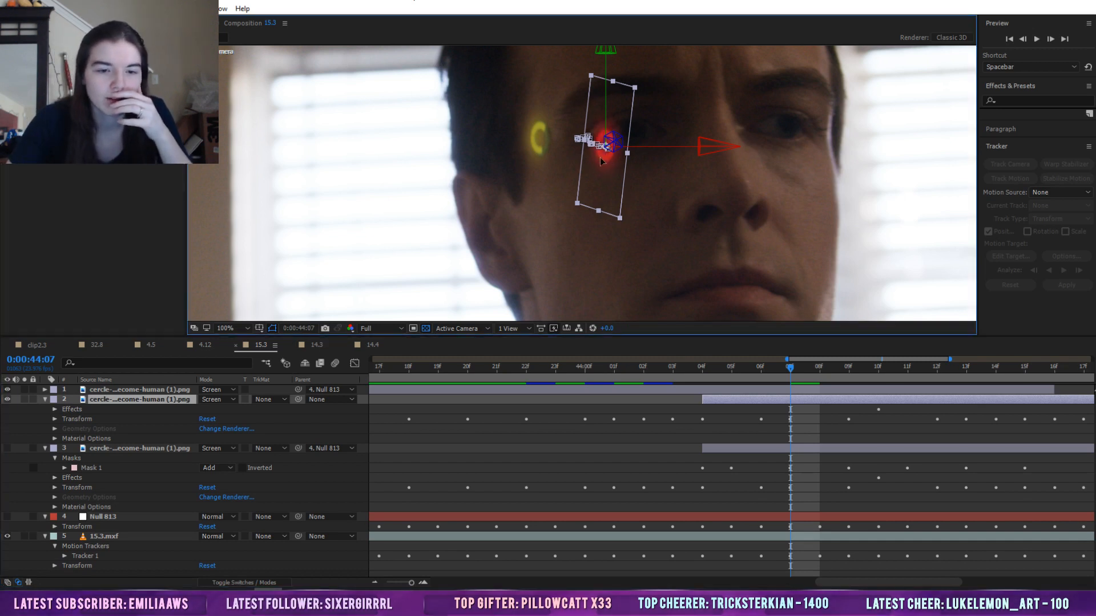
{"action": "left_click_drag", "start_coordinate": [619, 170], "coordinate": [541, 157]}
{"action": "left_click", "coordinate": [8, 389]}
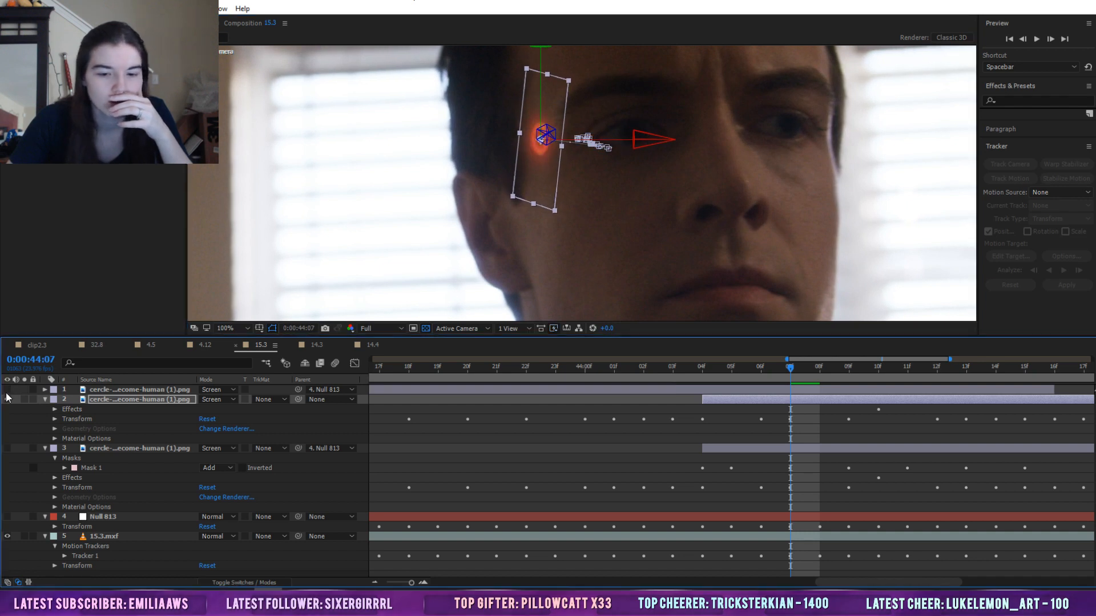
{"action": "left_click_drag", "start_coordinate": [104, 402], "coordinate": [103, 386]}
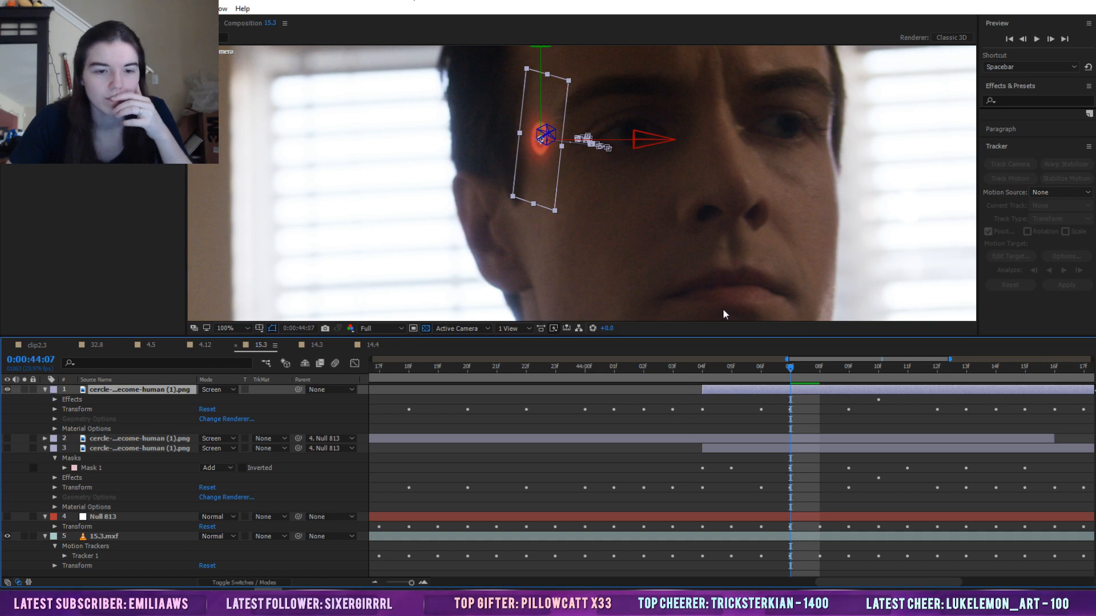
{"action": "mouse_move", "coordinate": [790, 371]}
{"action": "left_mouse_down"}
{"action": "mouse_move", "coordinate": [1005, 373]}
{"action": "mouse_move", "coordinate": [777, 380]}
{"action": "left_mouse_up"}
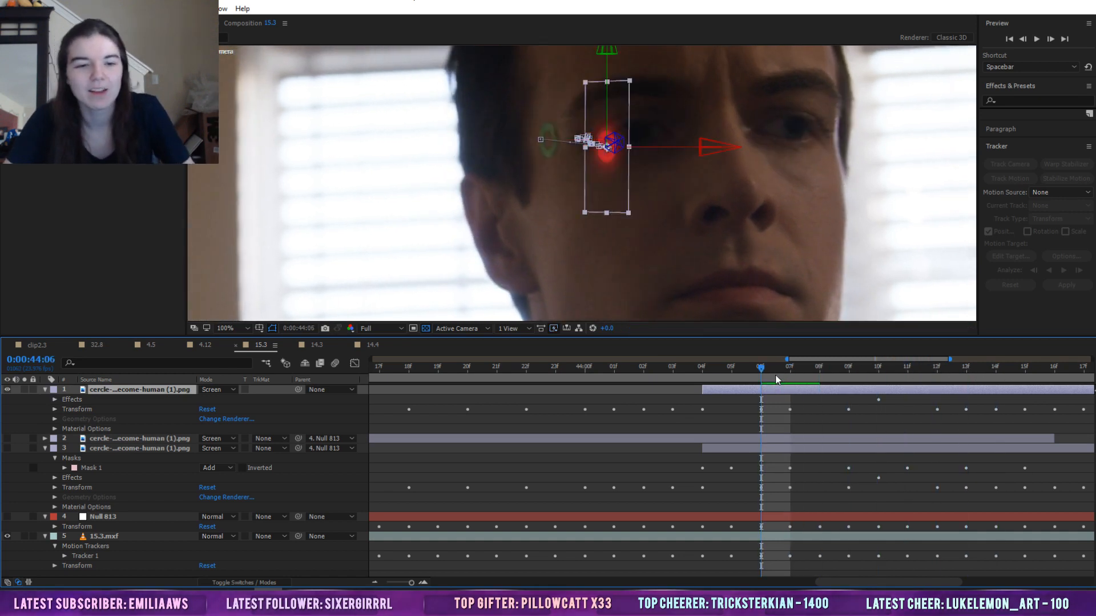
{"action": "key", "text": "ctrl+z"}
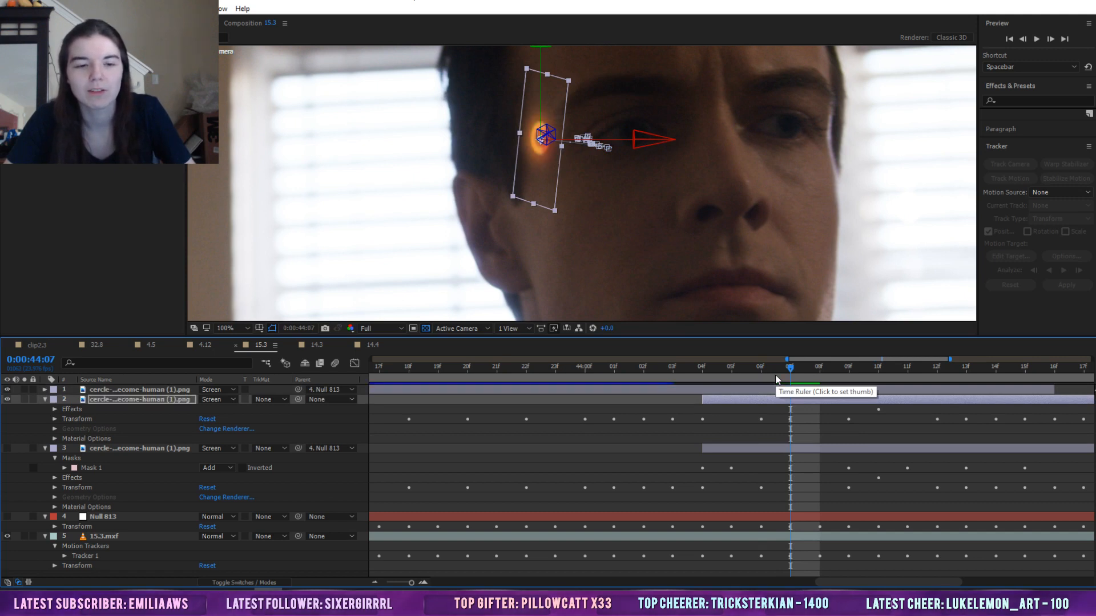
{"action": "key", "text": "ctrl+z"}
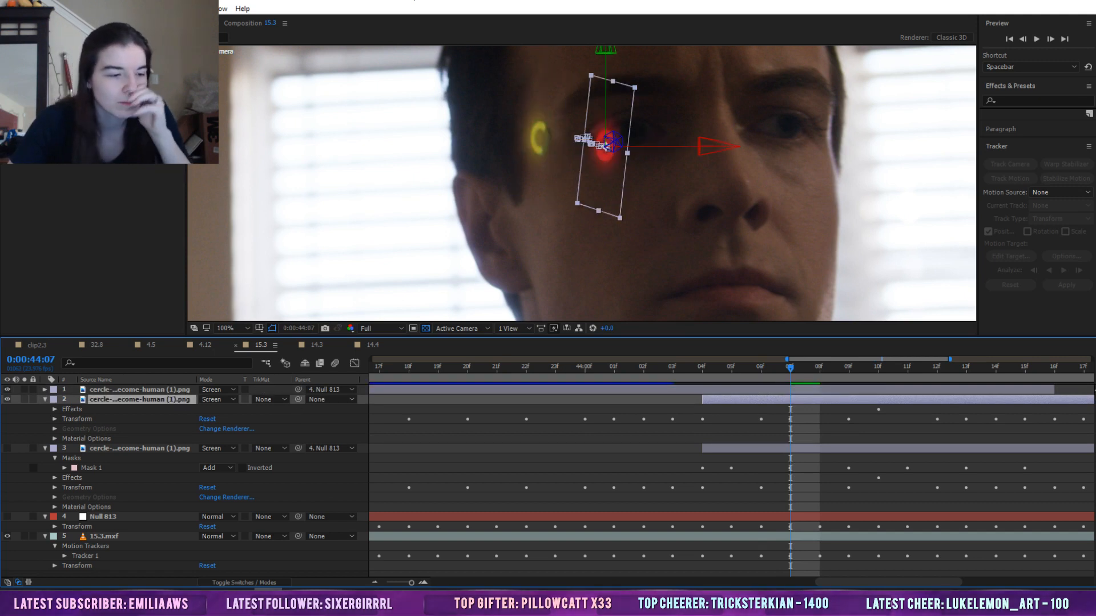
Try parenting the duplicated circle layer to Null 813, and set its parent back to None
{"action": "left_click", "coordinate": [338, 399]}
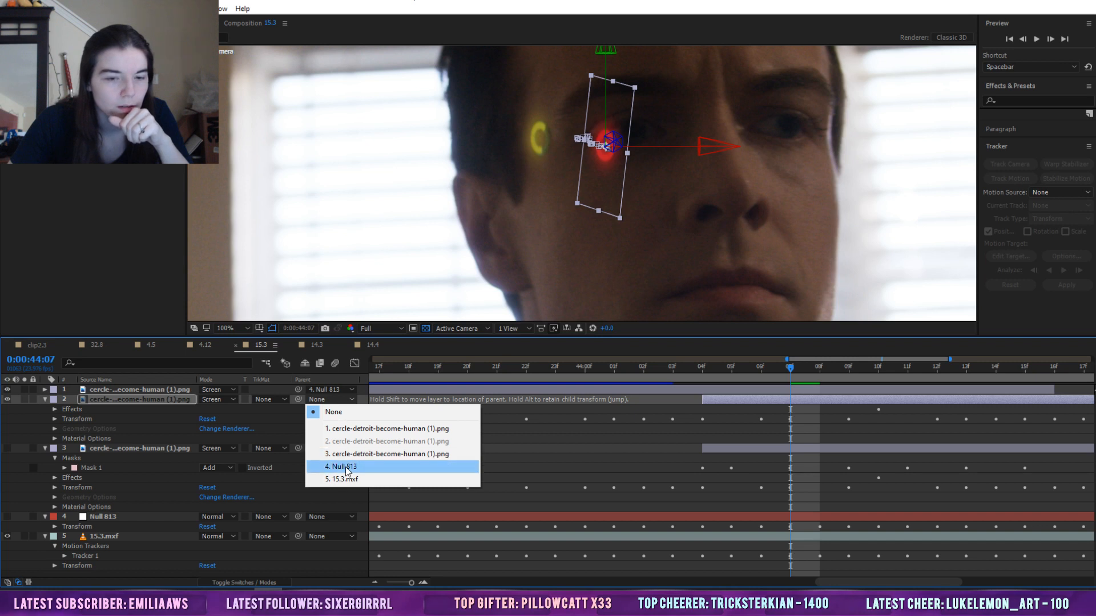
{"action": "left_click", "coordinate": [346, 469]}
{"action": "left_click", "coordinate": [331, 400]}
{"action": "left_click", "coordinate": [320, 415]}
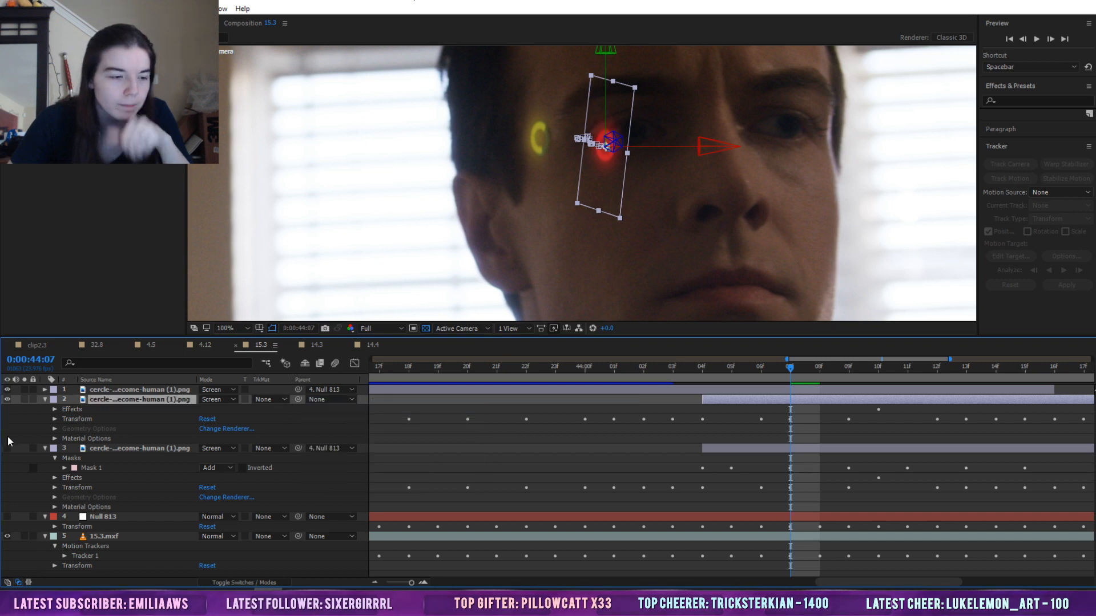
Hide circle layer 1 and preview the unmasked red duplicate up to 0:00:44:07
{"action": "left_click", "coordinate": [9, 390]}
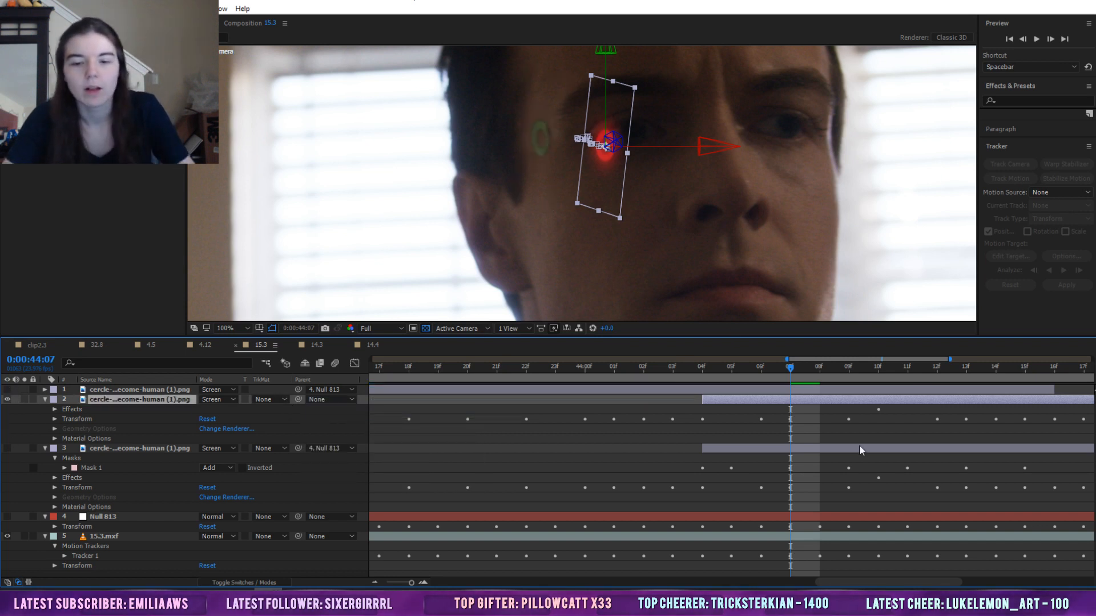
{"action": "left_click", "coordinate": [850, 428]}
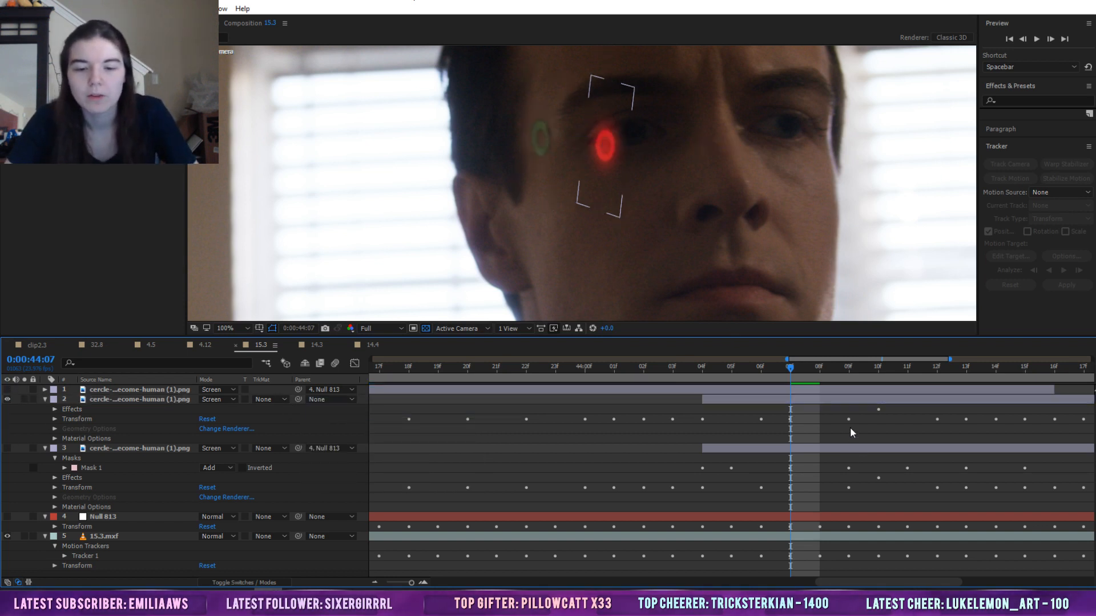
{"action": "left_click", "coordinate": [643, 375]}
{"action": "left_click_drag", "start_coordinate": [686, 372], "coordinate": [787, 374]}
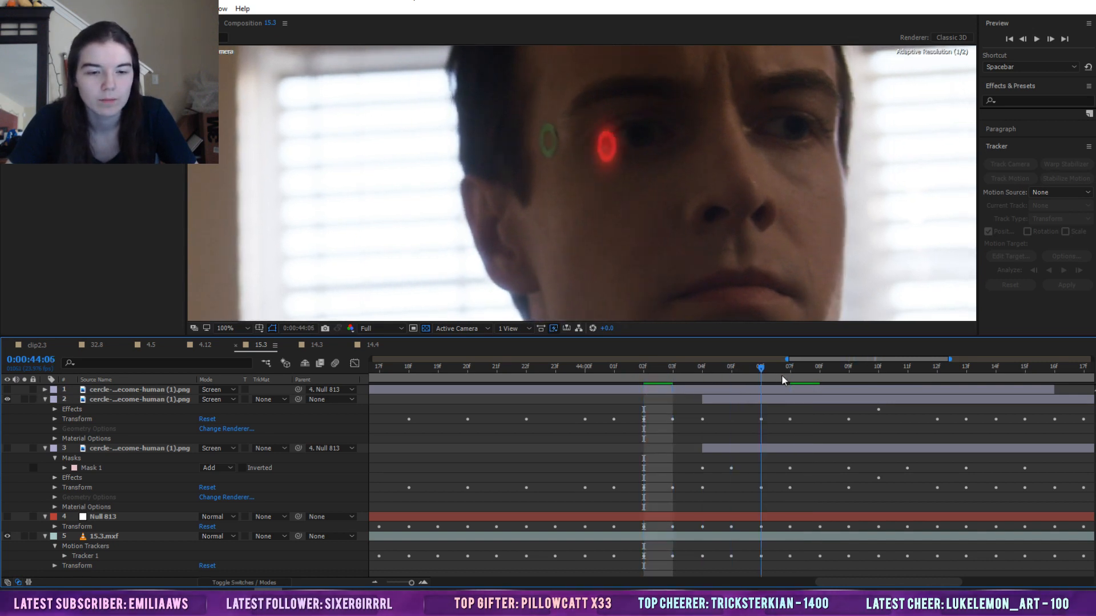
Move the duplicated circle layer to the top of the stack and collapse the other circle layers and Null 813
{"action": "left_click", "coordinate": [45, 390]}
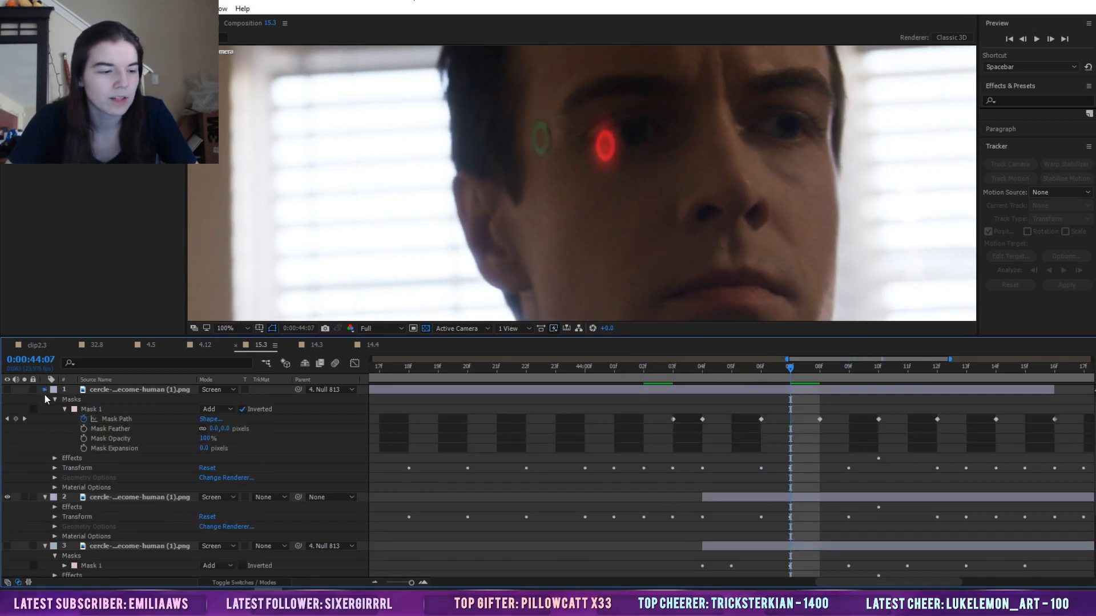
{"action": "left_click", "coordinate": [44, 391]}
{"action": "left_click", "coordinate": [46, 391]}
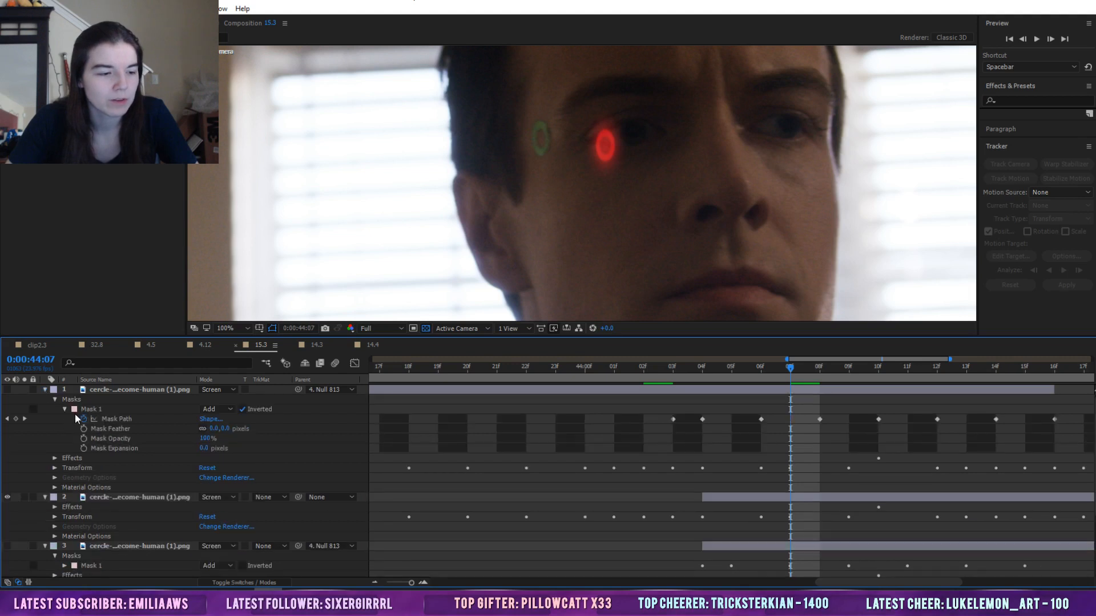
{"action": "left_click", "coordinate": [45, 389]}
{"action": "left_click", "coordinate": [600, 146]}
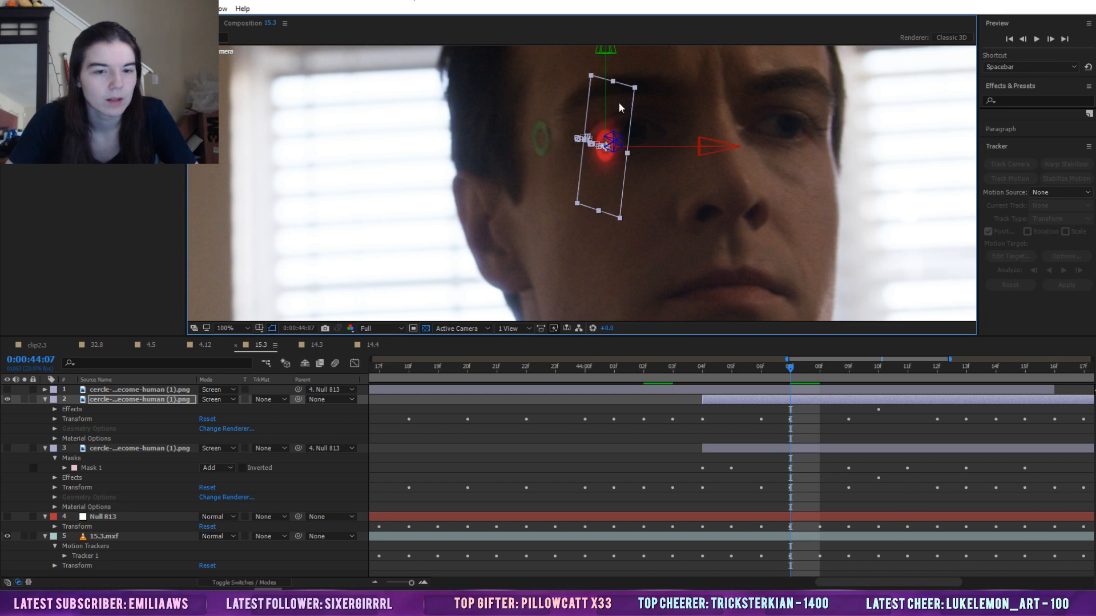
{"action": "left_click_drag", "start_coordinate": [109, 405], "coordinate": [114, 390]}
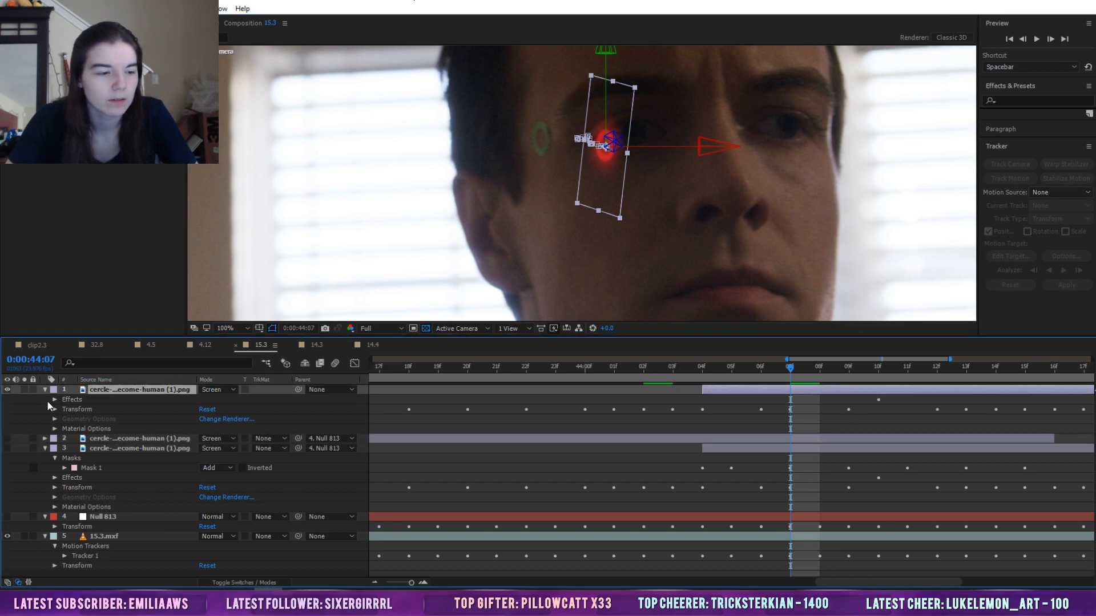
{"action": "left_click", "coordinate": [45, 448]}
{"action": "left_click", "coordinate": [45, 458]}
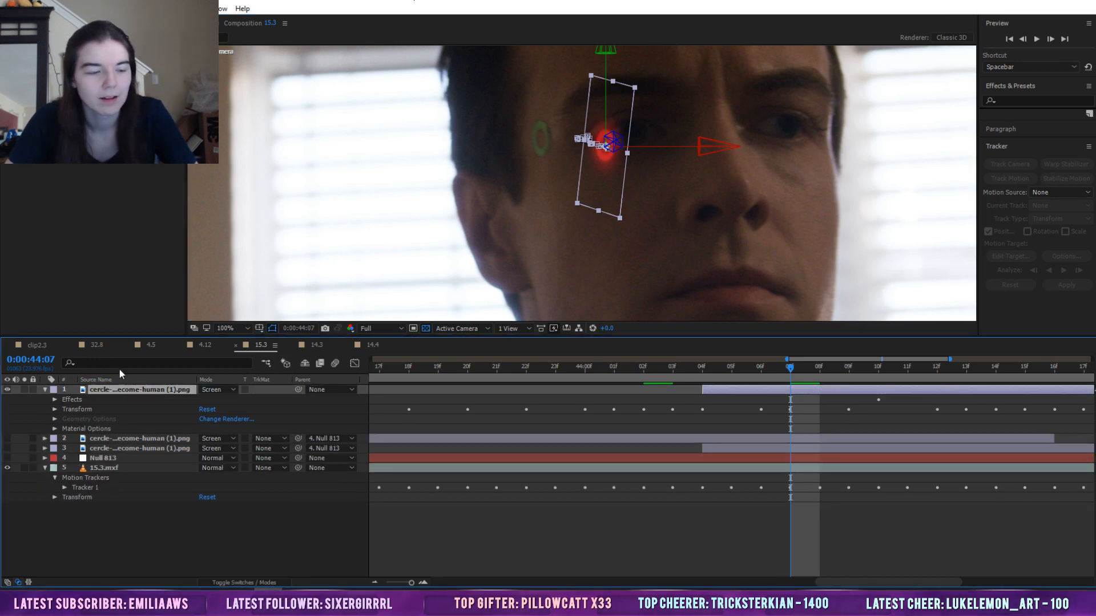
Draw a closed triangular Pen mask over the lower part of the red ring on the top circle layer at 0:00:44:07
{"action": "left_click", "coordinate": [91, 57]}
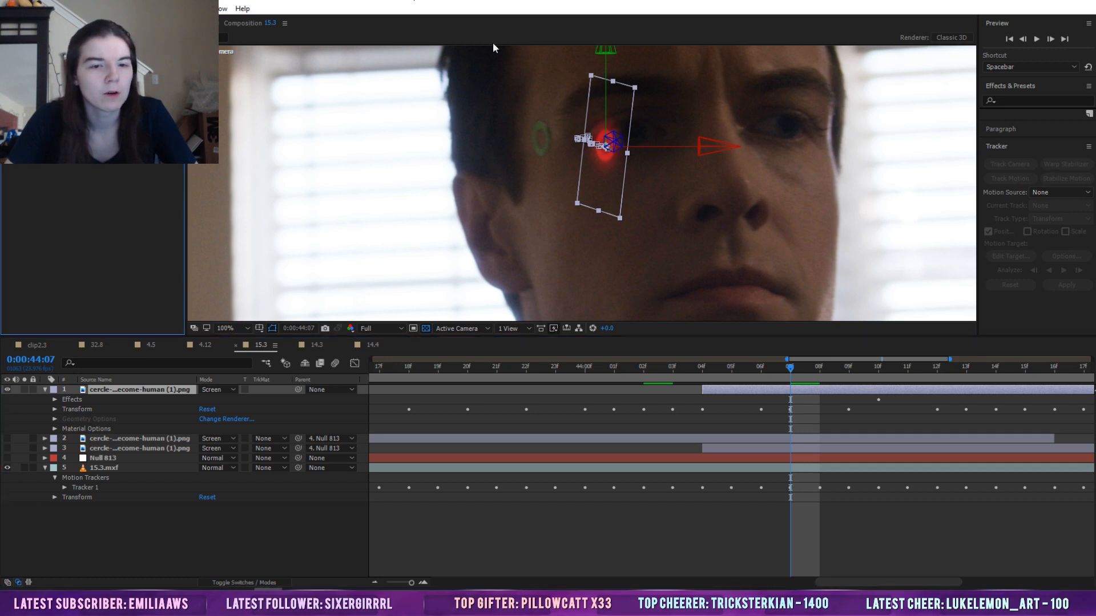
{"action": "left_click", "coordinate": [599, 191]}
{"action": "left_click", "coordinate": [604, 146]}
{"action": "left_click", "coordinate": [651, 165]}
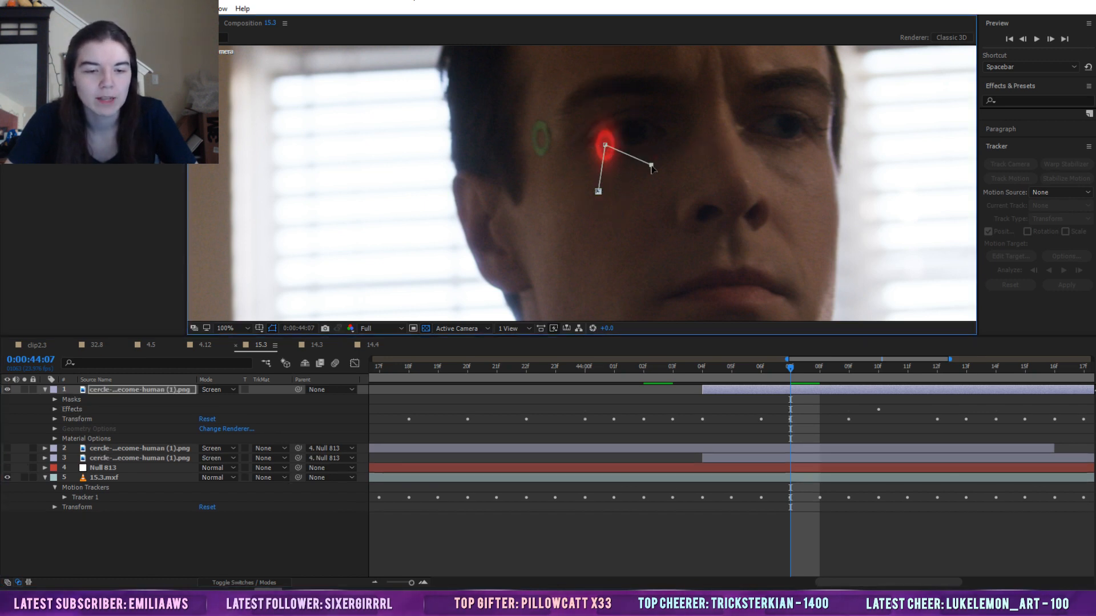
{"action": "left_click", "coordinate": [599, 192]}
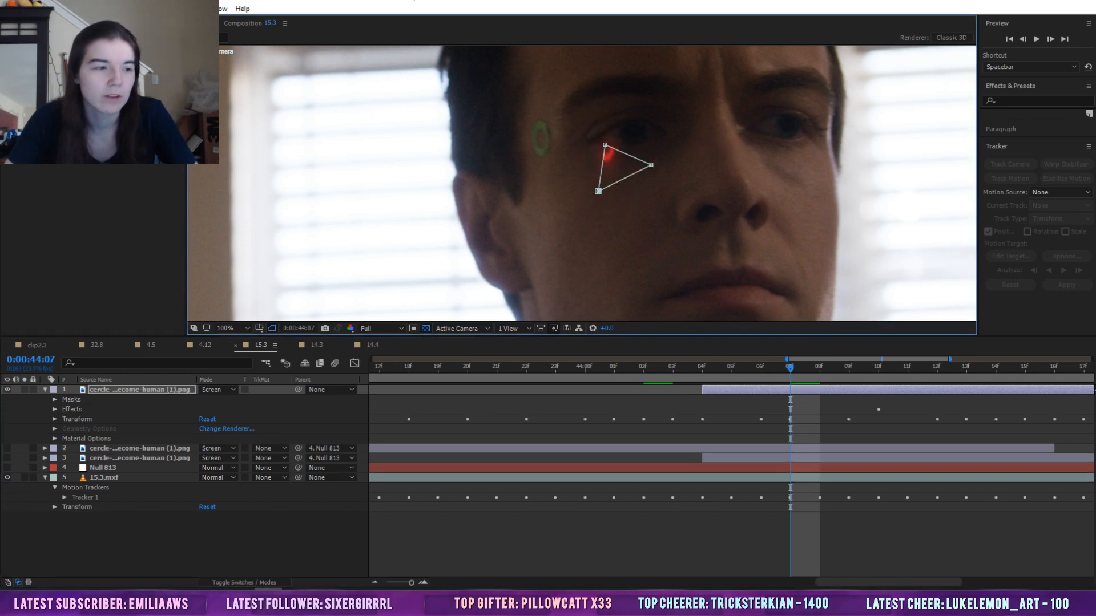
{"action": "left_click", "coordinate": [91, 75]}
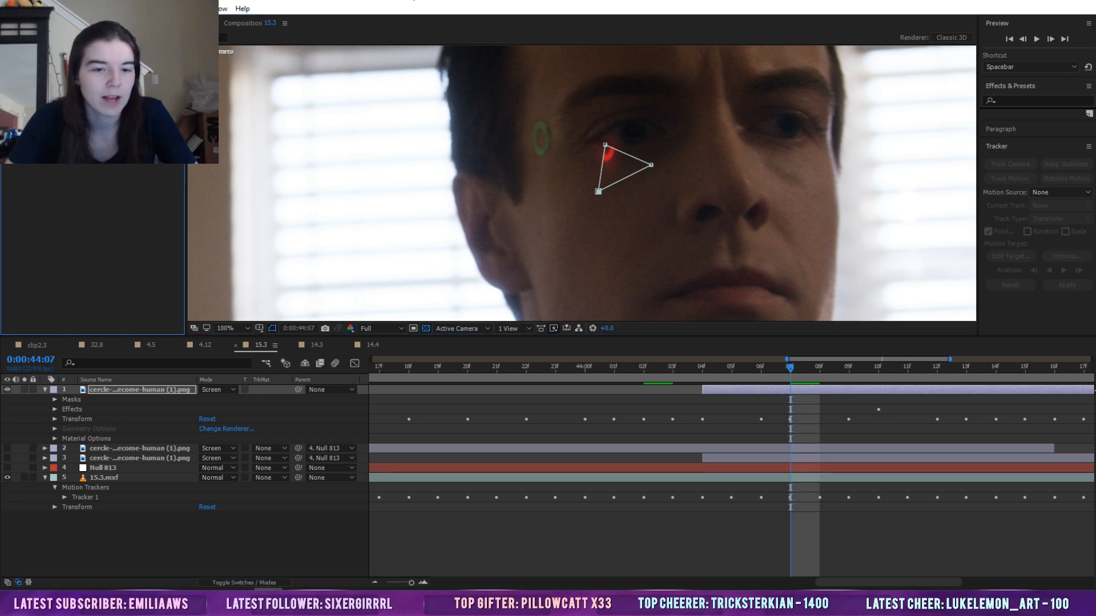
Expand the new Mask 1 and enable keyframing of its Mask Path at 0:00:44:07
{"action": "left_click", "coordinate": [55, 399]}
{"action": "left_click", "coordinate": [64, 410]}
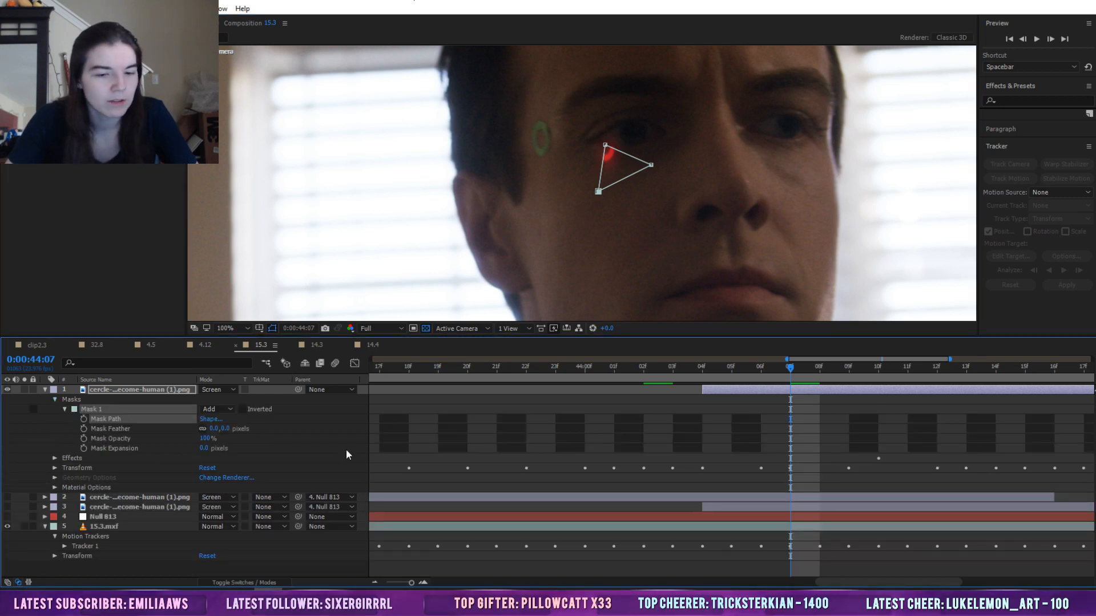
{"action": "left_click", "coordinate": [84, 419]}
{"action": "left_click", "coordinate": [811, 413]}
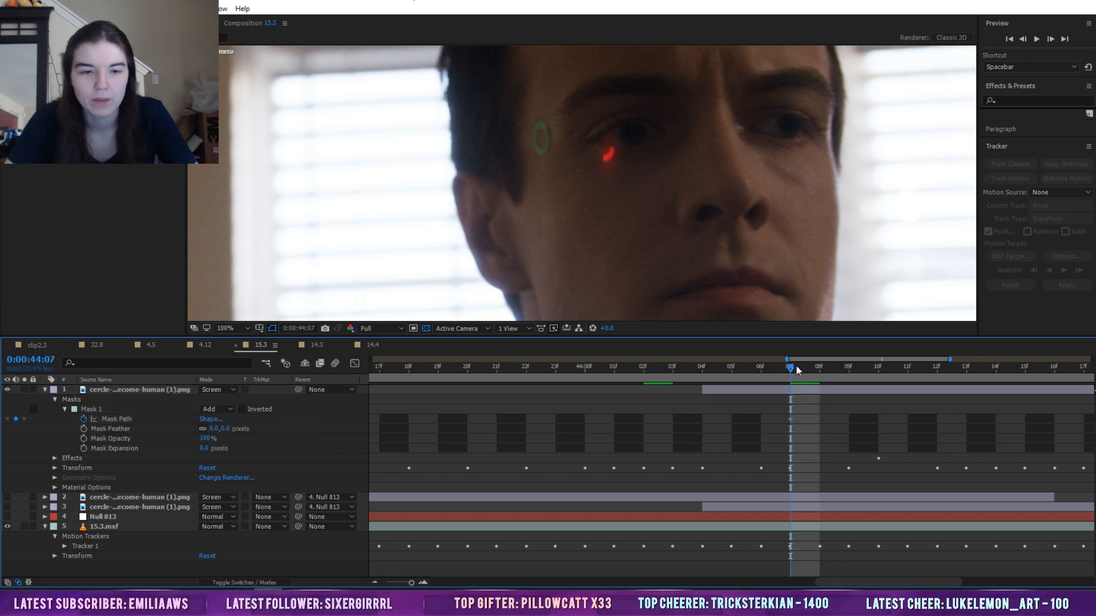
At 0:00:44:09, reshape Mask 1 by shifting its two lower points down and toward the ear, keeping the apex on the ring
{"action": "left_click_drag", "start_coordinate": [793, 369], "coordinate": [861, 385]}
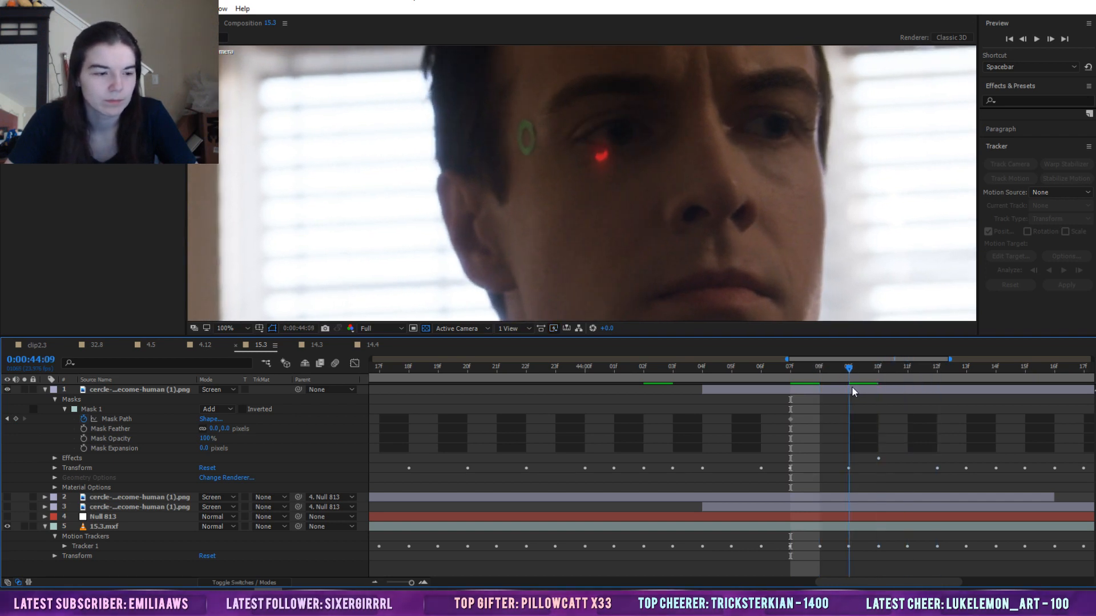
{"action": "left_click", "coordinate": [851, 390]}
{"action": "left_click", "coordinate": [122, 413]}
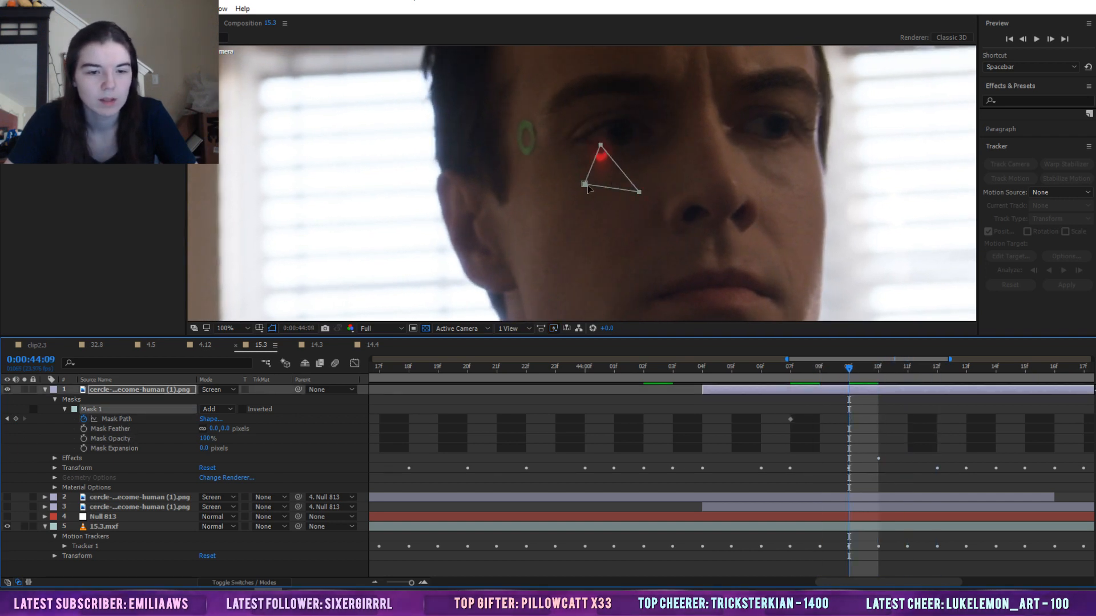
{"action": "left_click_drag", "start_coordinate": [585, 186], "coordinate": [528, 169]}
{"action": "key", "text": "ctrl+z"}
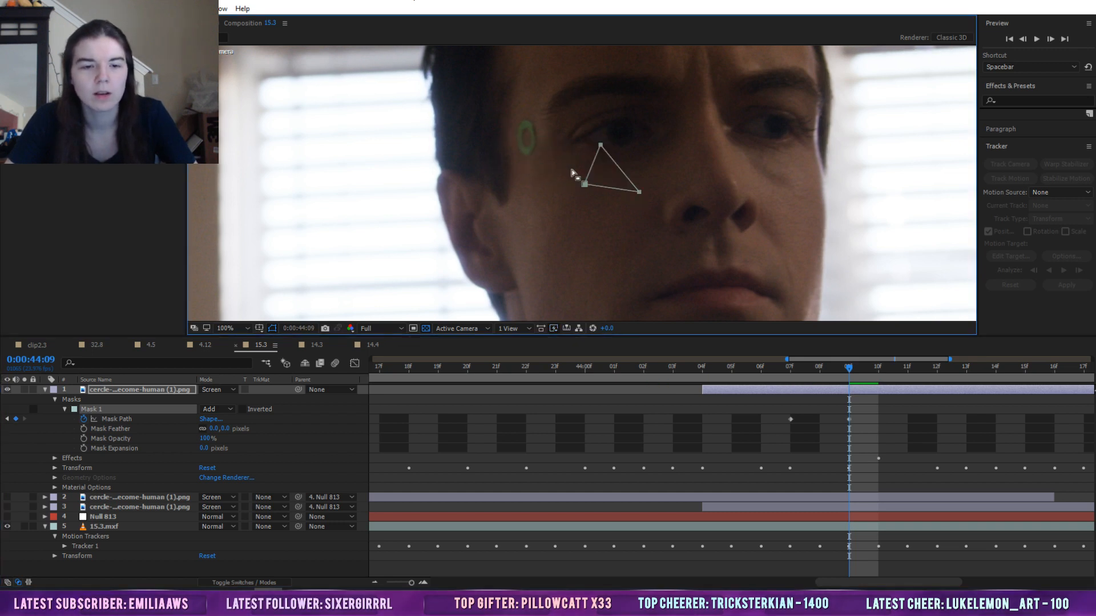
{"action": "left_click", "coordinate": [591, 203]}
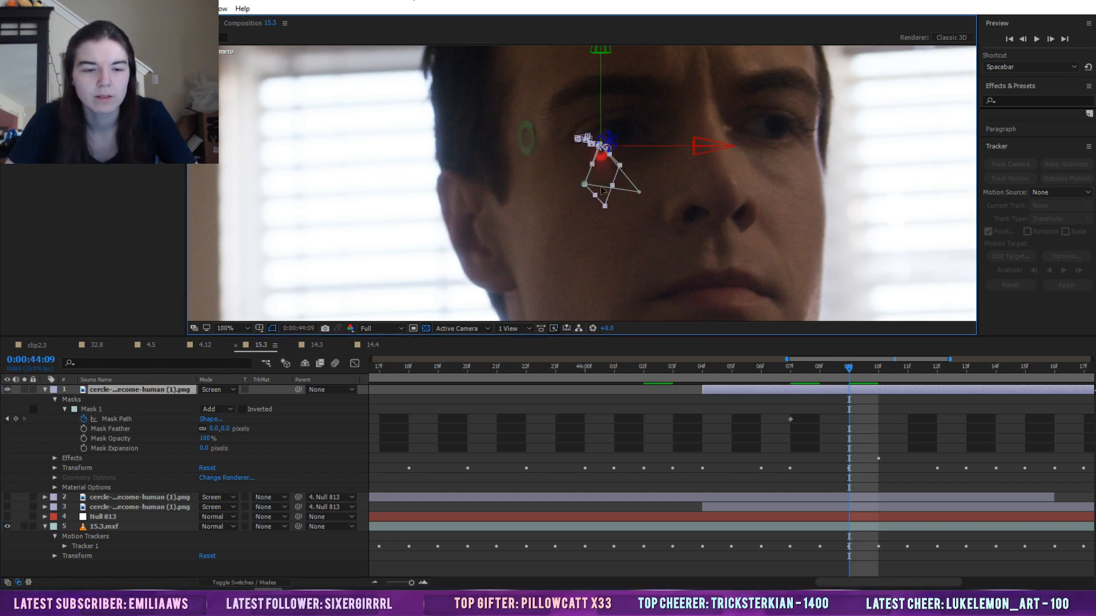
{"action": "left_click", "coordinate": [633, 194]}
{"action": "mouse_move", "coordinate": [639, 191]}
{"action": "left_mouse_down"}
{"action": "mouse_move", "coordinate": [674, 168]}
{"action": "mouse_move", "coordinate": [611, 213]}
{"action": "mouse_move", "coordinate": [636, 210]}
{"action": "left_mouse_up"}
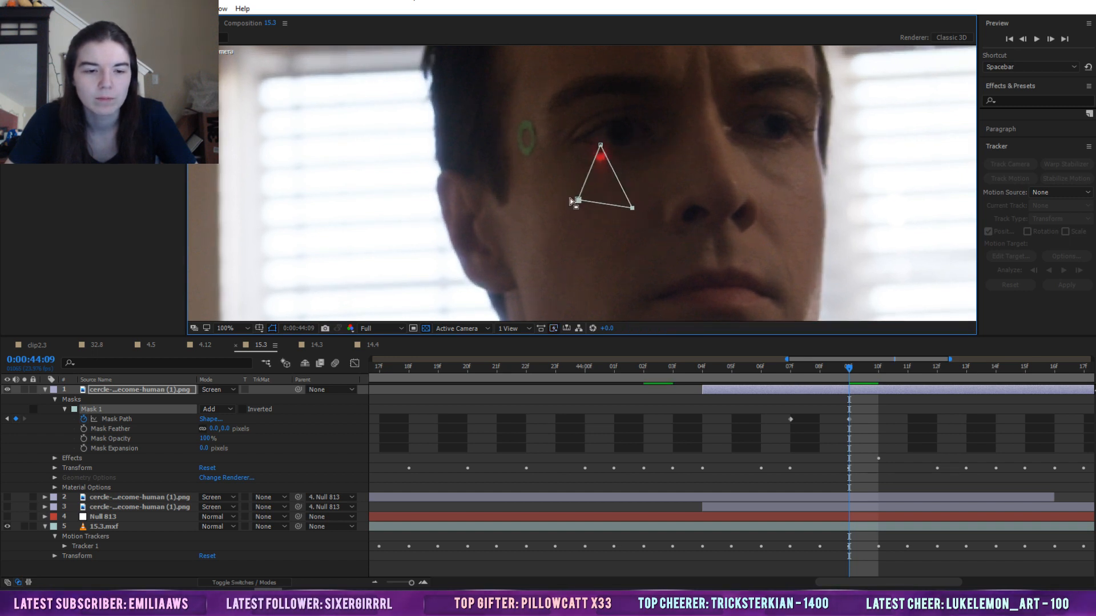
{"action": "left_click_drag", "start_coordinate": [631, 207], "coordinate": [607, 214]}
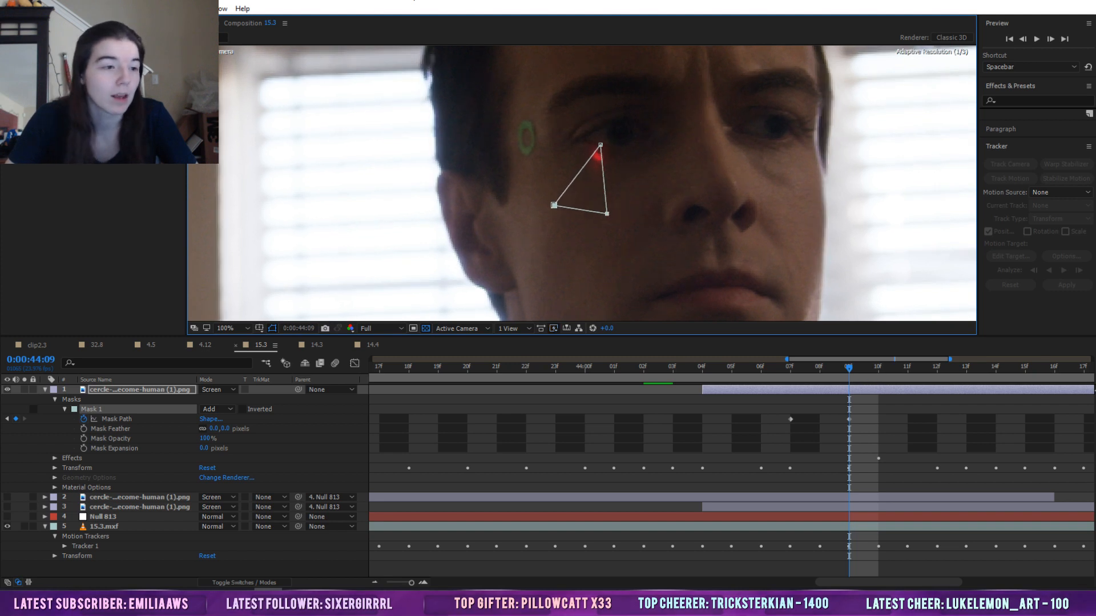
{"action": "left_click", "coordinate": [145, 419]}
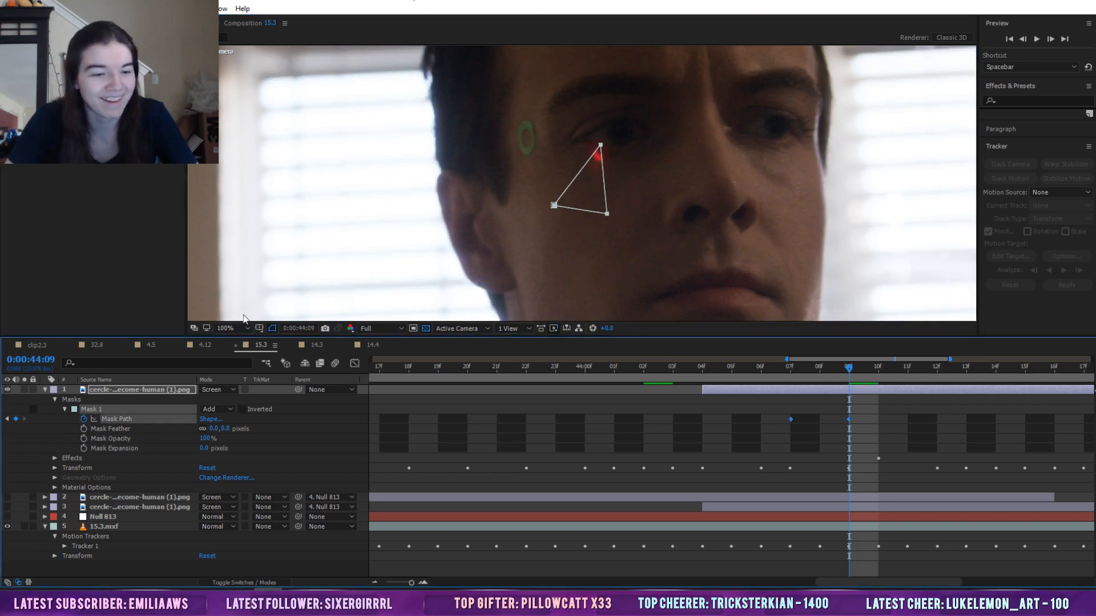
{"action": "key", "text": "shift+Right"}
{"action": "key", "text": "shift+Right"}
{"action": "key", "text": "shift+Right"}
{"action": "key", "text": "shift+Right"}
{"action": "key", "text": "shift+Right"}
{"action": "key", "text": "shift+Left"}
{"action": "key", "text": "shift+Left"}
{"action": "key", "text": "shift+Left"}
{"action": "key", "text": "shift+Left"}
{"action": "key", "text": "shift+Left"}
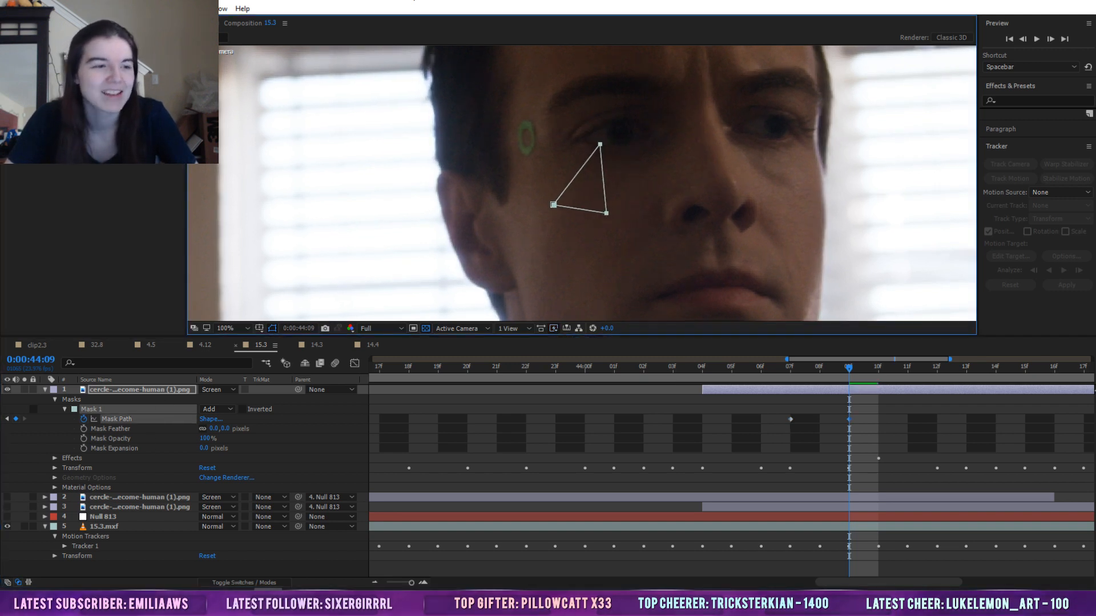
{"action": "left_click", "coordinate": [602, 178]}
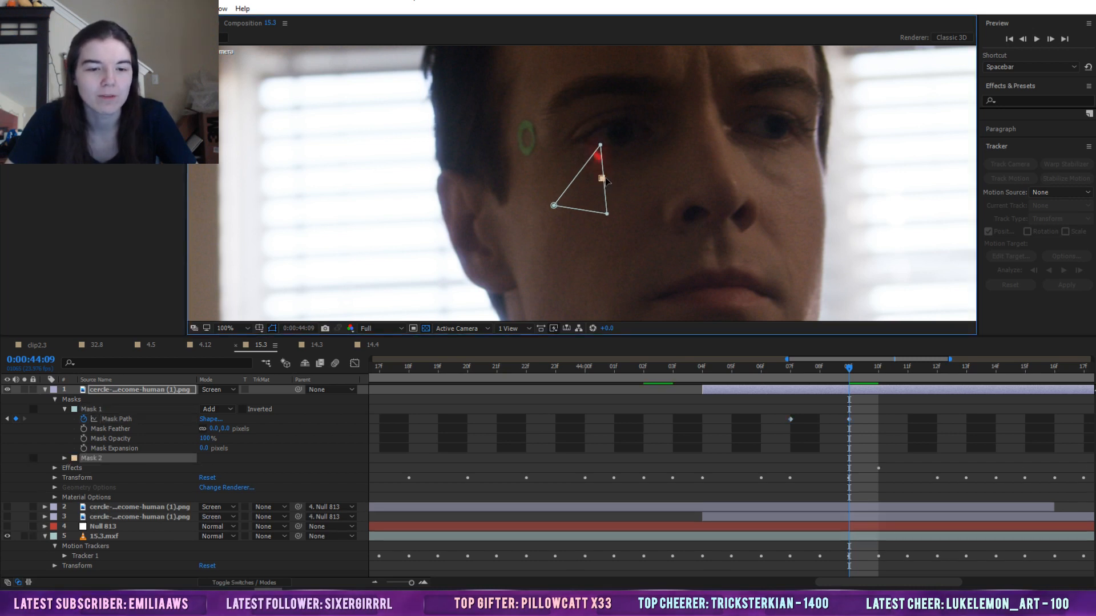
{"action": "key", "text": "ctrl+z"}
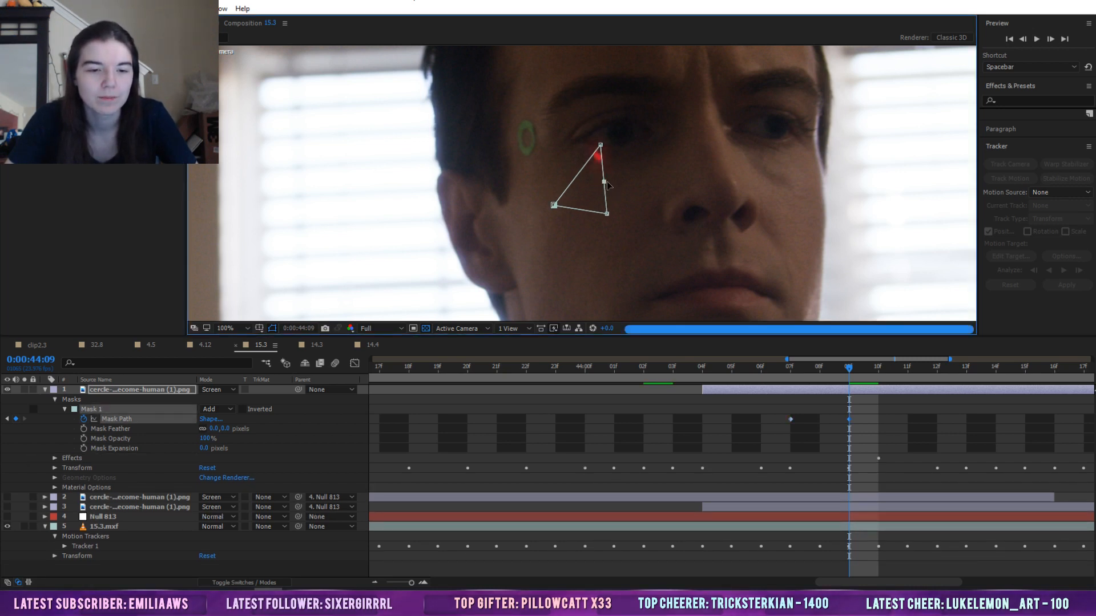
Add a point to each side edge of Mask 1 at 0:00:44:09, pull both up and outward, and move that Mask Path keyframe to 0:00:44:12
{"action": "left_click_drag", "start_coordinate": [606, 183], "coordinate": [707, 53]}
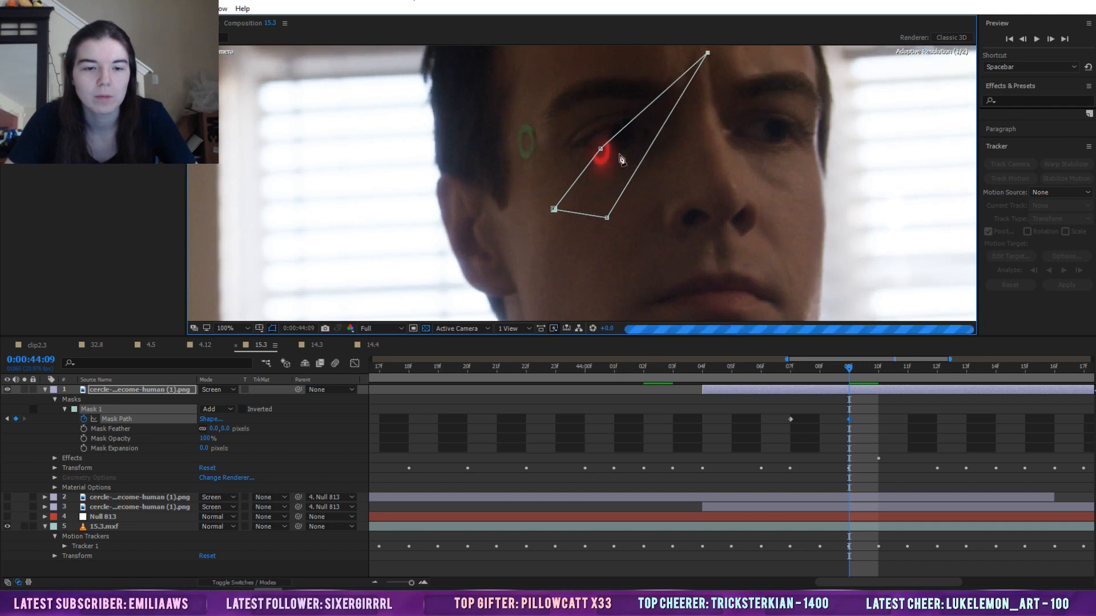
{"action": "left_click_drag", "start_coordinate": [580, 177], "coordinate": [532, 71]}
{"action": "left_click_drag", "start_coordinate": [852, 367], "coordinate": [817, 367]}
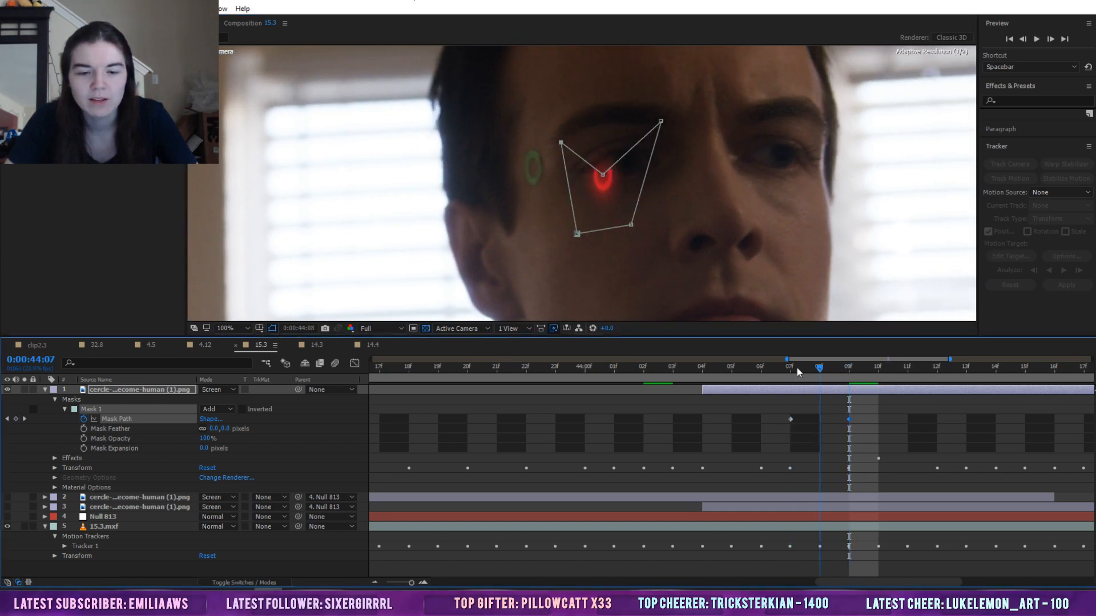
{"action": "left_click", "coordinate": [797, 369]}
{"action": "left_click_drag", "start_coordinate": [849, 419], "coordinate": [937, 419]}
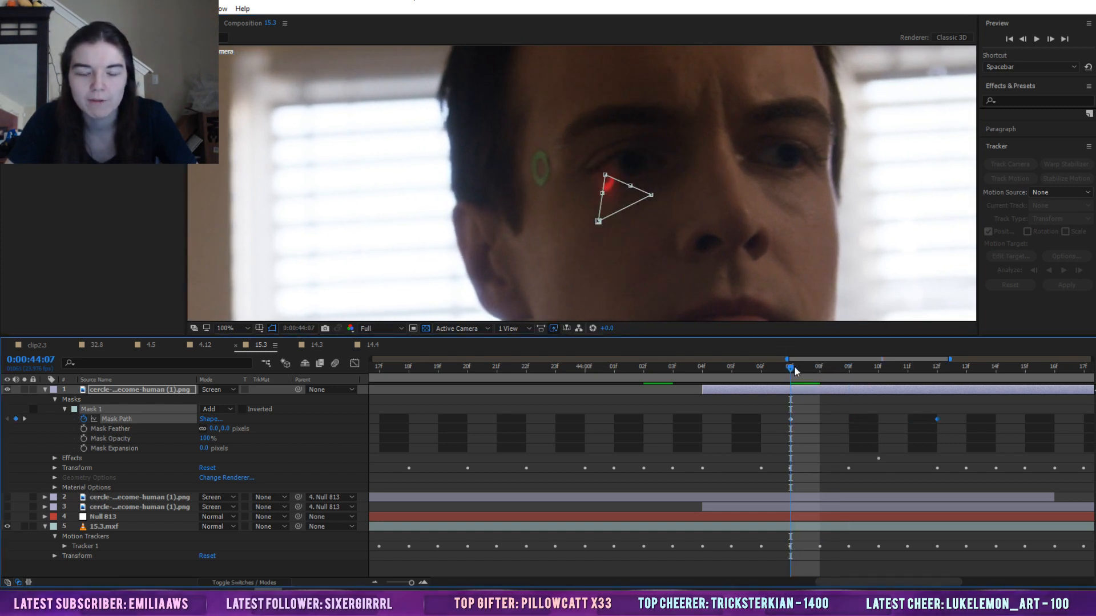
Check how the red ring's Mask Path animation progresses between 0:00:44:07 and 0:00:44:12
{"action": "mouse_move", "coordinate": [793, 365]}
{"action": "left_mouse_down"}
{"action": "mouse_move", "coordinate": [918, 387]}
{"action": "mouse_move", "coordinate": [793, 387]}
{"action": "left_mouse_up"}
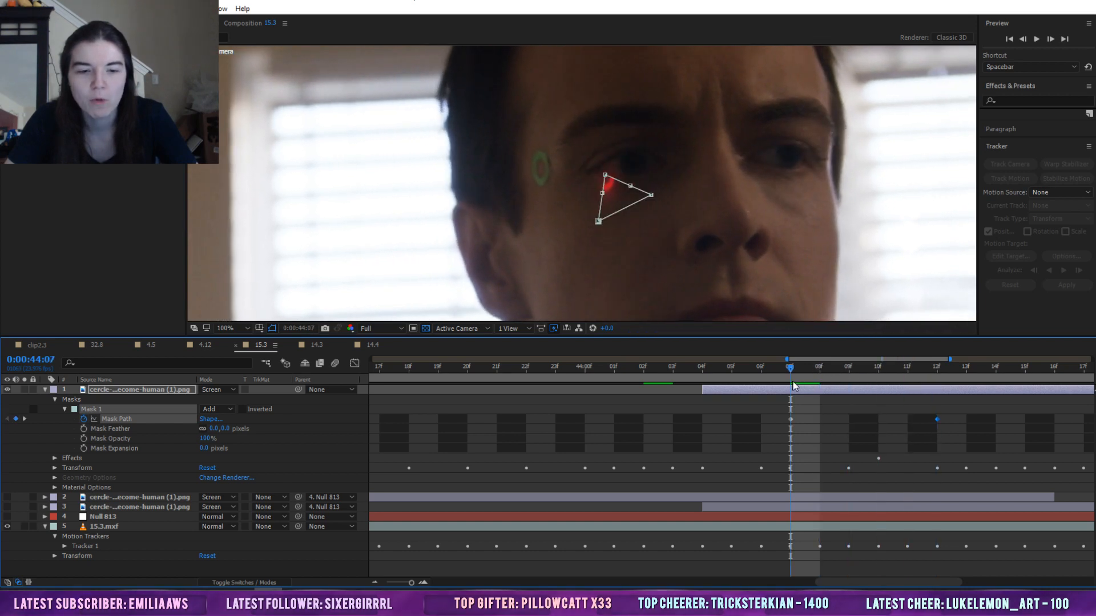
{"action": "left_click", "coordinate": [938, 368]}
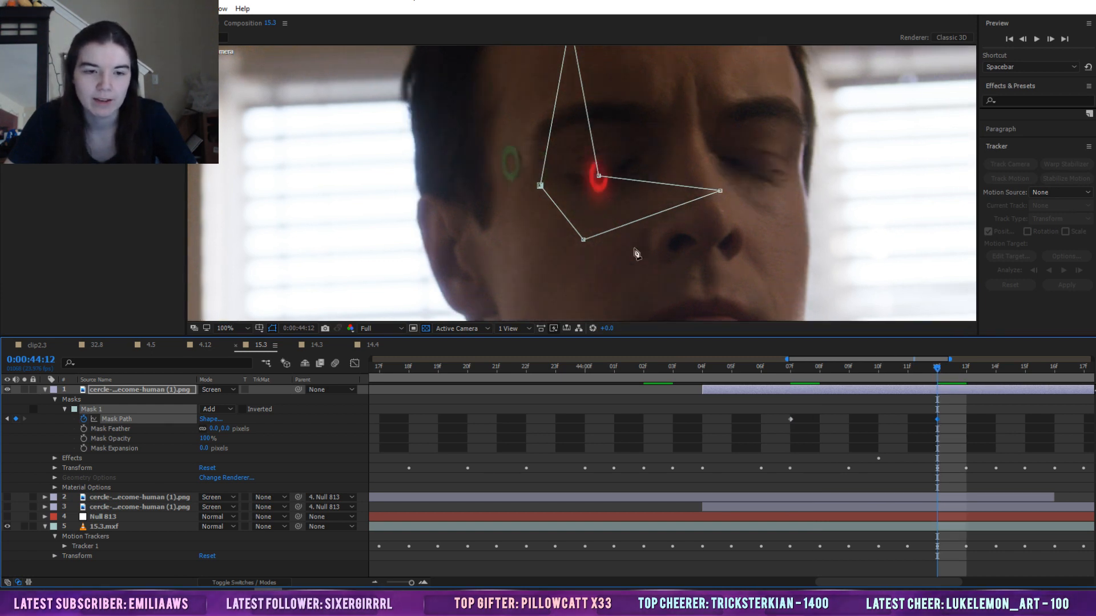
{"action": "mouse_move", "coordinate": [796, 371]}
{"action": "left_mouse_down"}
{"action": "mouse_move", "coordinate": [936, 375]}
{"action": "mouse_move", "coordinate": [787, 376]}
{"action": "mouse_move", "coordinate": [959, 377]}
{"action": "mouse_move", "coordinate": [785, 377]}
{"action": "mouse_move", "coordinate": [817, 371]}
{"action": "left_mouse_up"}
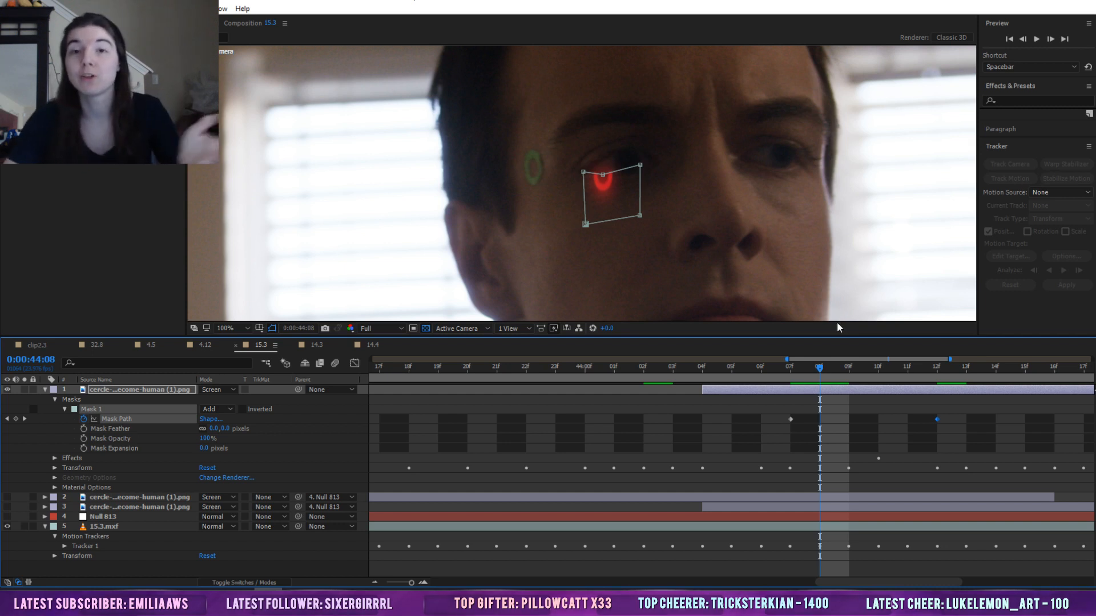
{"action": "left_click_drag", "start_coordinate": [823, 369], "coordinate": [785, 388]}
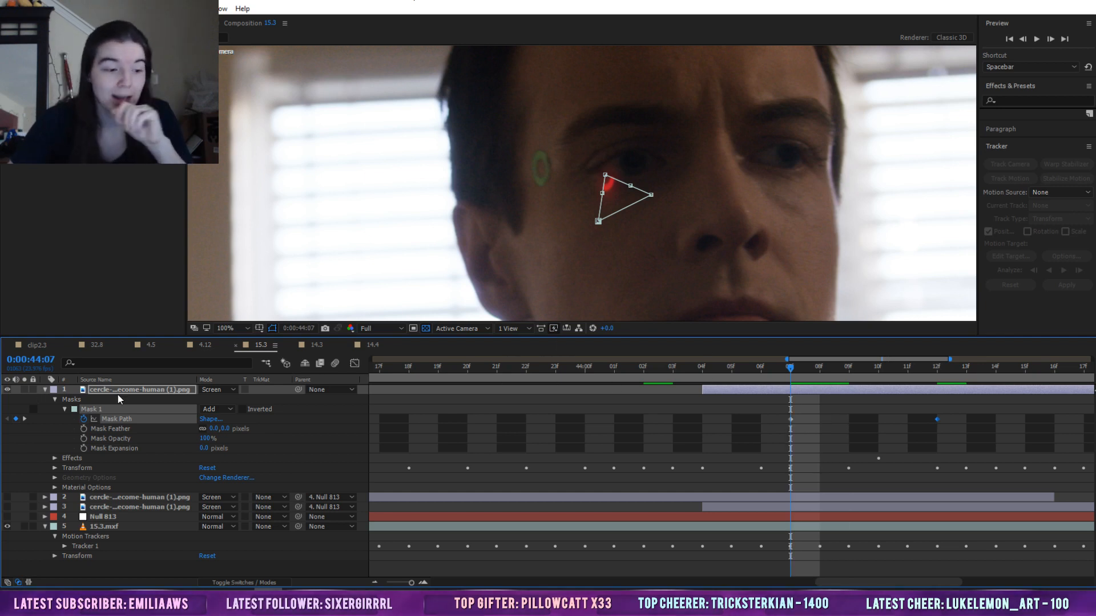
Delete the top circle layer carrying the demonstration mask from composition 15.3
{"action": "left_click", "coordinate": [102, 390]}
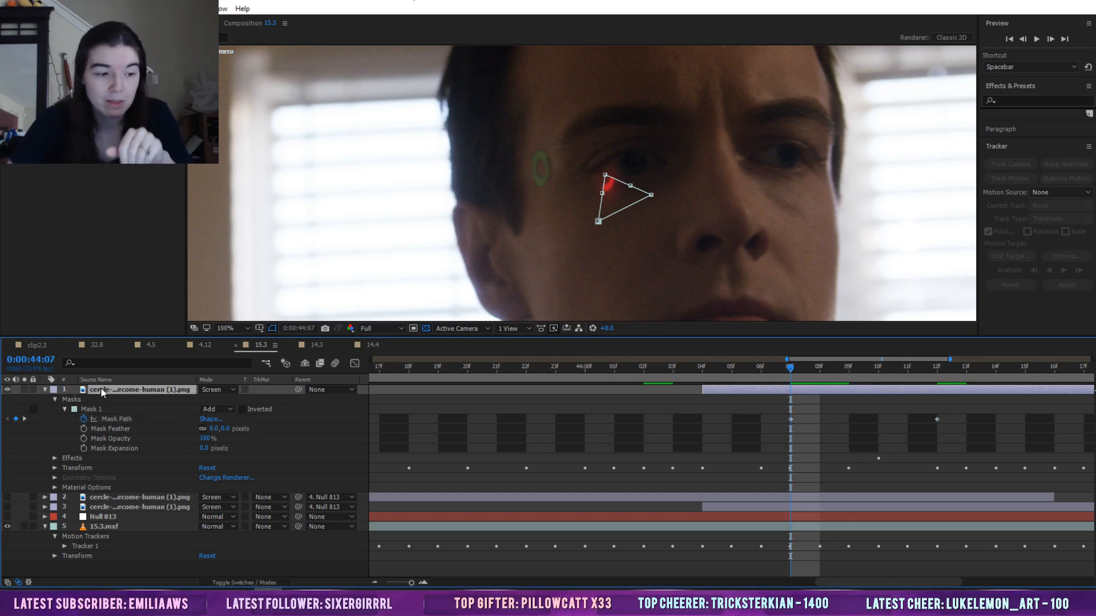
{"action": "key", "text": "Delete"}
Find the scene 9 folder among the project items, expand it and select the 9.4.mxf clip
{"action": "left_click", "coordinate": [17, 23]}
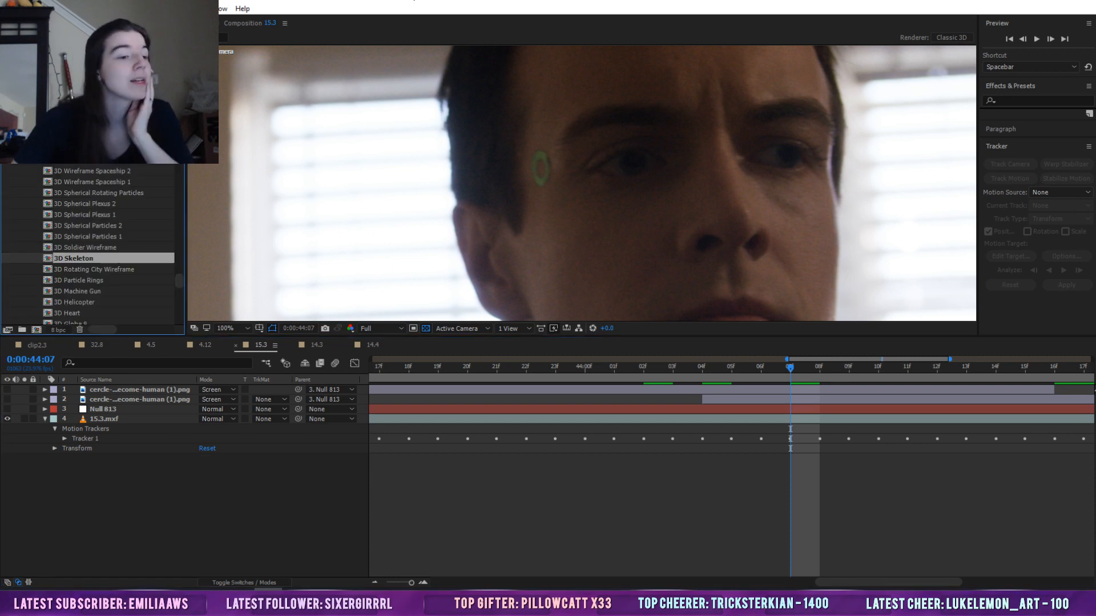
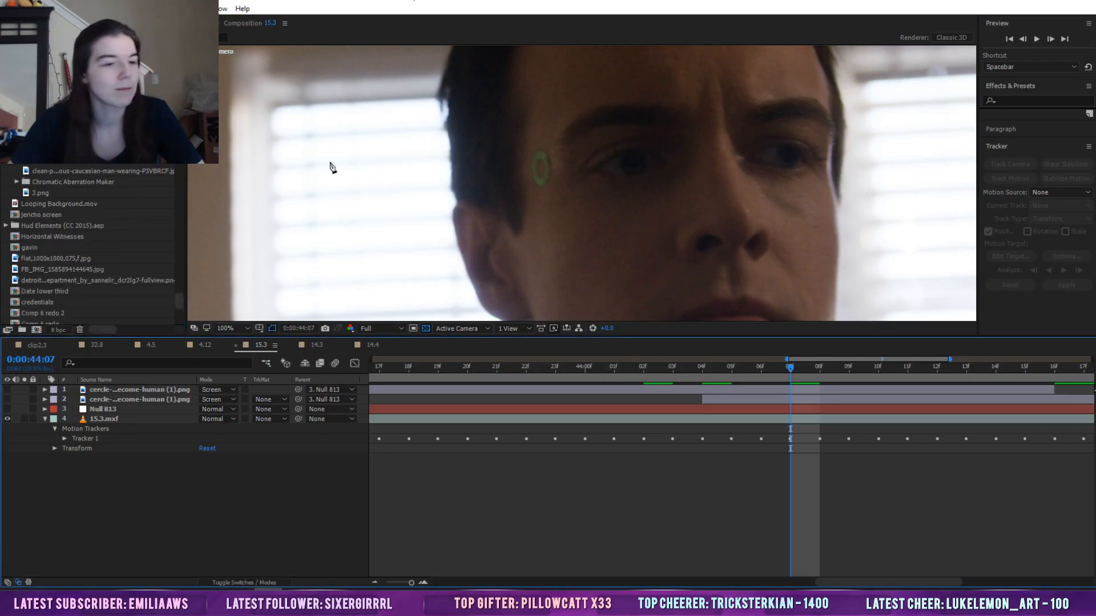
{"action": "left_click_drag", "start_coordinate": [179, 304], "coordinate": [184, 173]}
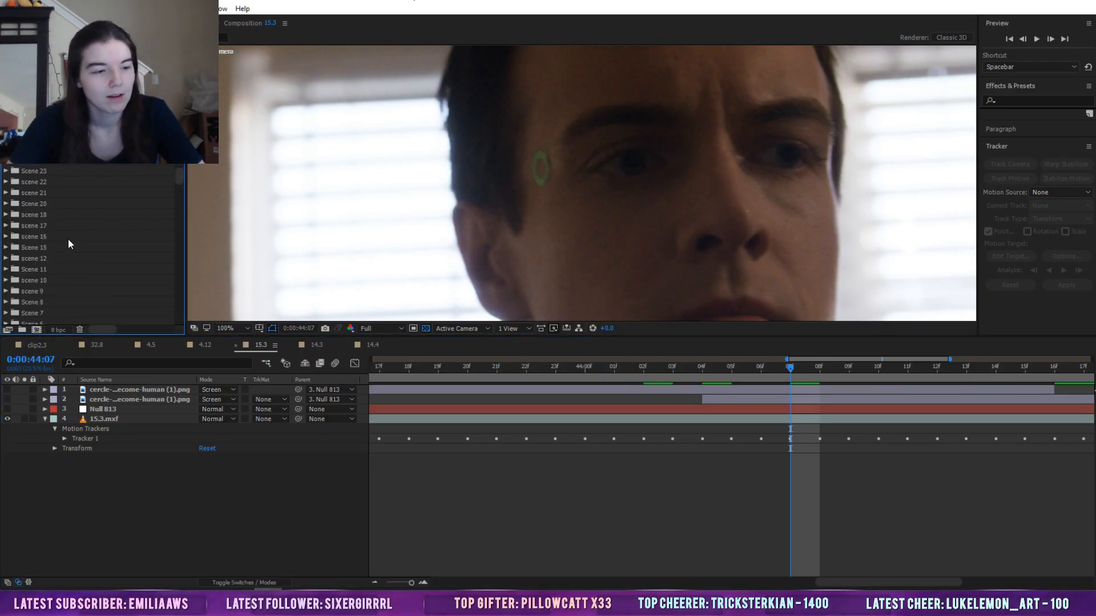
{"action": "scroll", "coordinate": [30, 270], "scroll_direction": "down", "scroll_amount": 1}
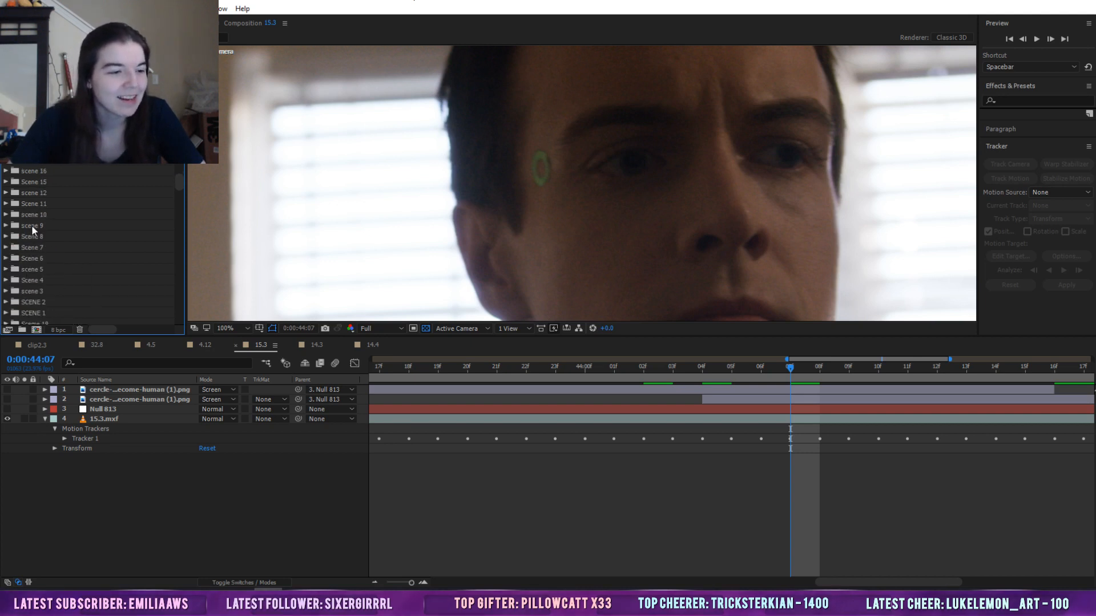
{"action": "left_click", "coordinate": [32, 225]}
{"action": "left_click", "coordinate": [5, 226]}
{"action": "scroll", "coordinate": [50, 279], "scroll_direction": "down", "scroll_amount": 3}
{"action": "left_click", "coordinate": [53, 200]}
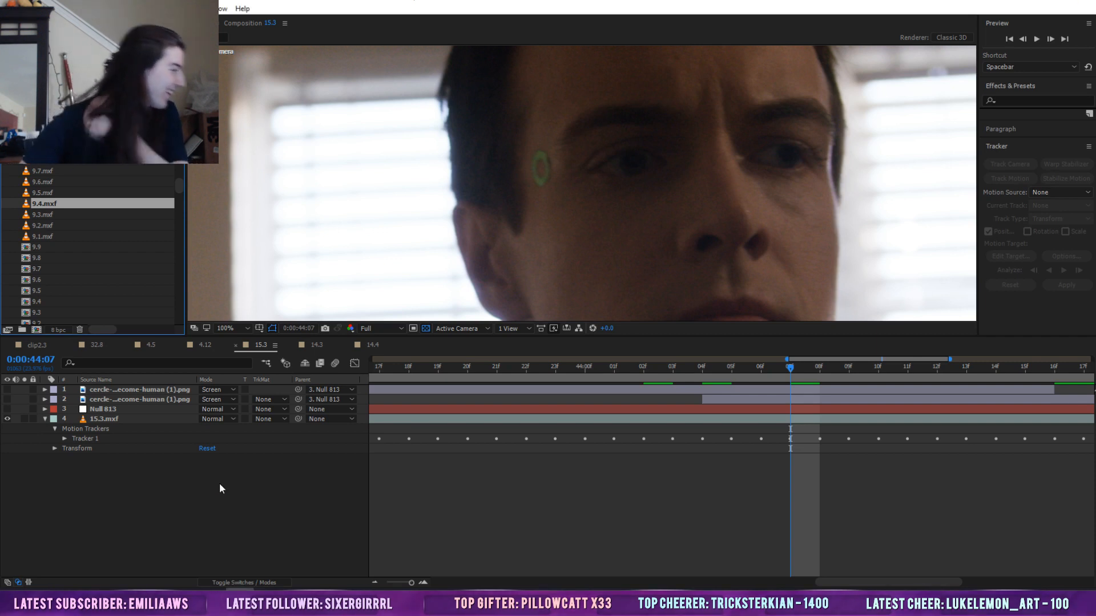
Look through the compositions in the scene 9 folder, including 9.5 and 9.4, and collapse the folder
{"action": "key", "text": "Down"}
{"action": "key", "text": "Down"}
{"action": "key", "text": "Down"}
{"action": "key", "text": "Down"}
{"action": "key", "text": "Down"}
{"action": "key", "text": "Down"}
{"action": "key", "text": "Down"}
{"action": "key", "text": "Down"}
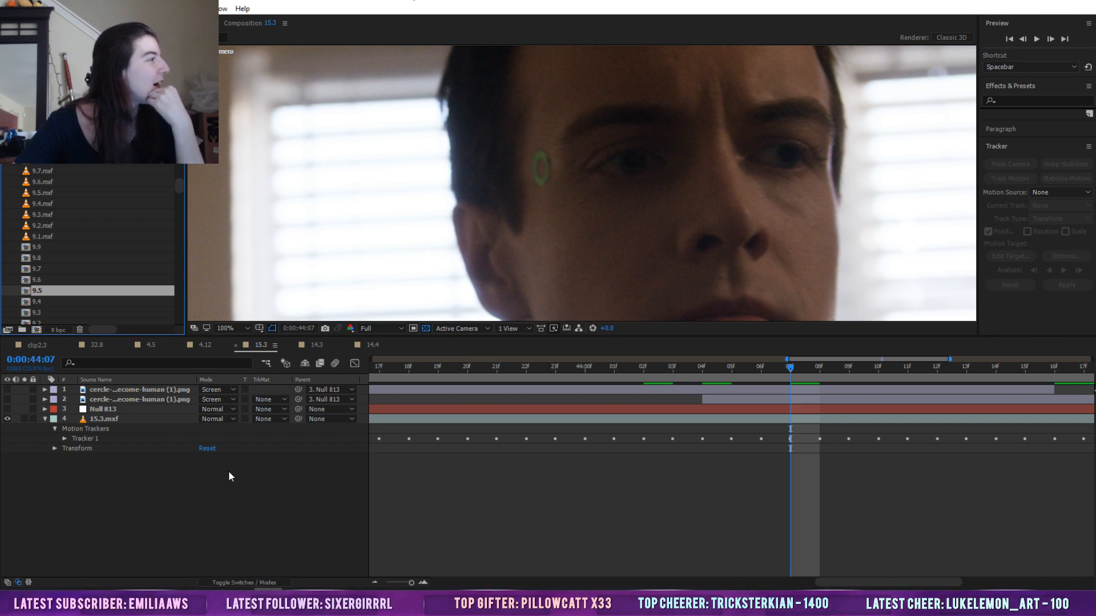
{"action": "scroll", "coordinate": [129, 265], "scroll_direction": "down", "scroll_amount": 3}
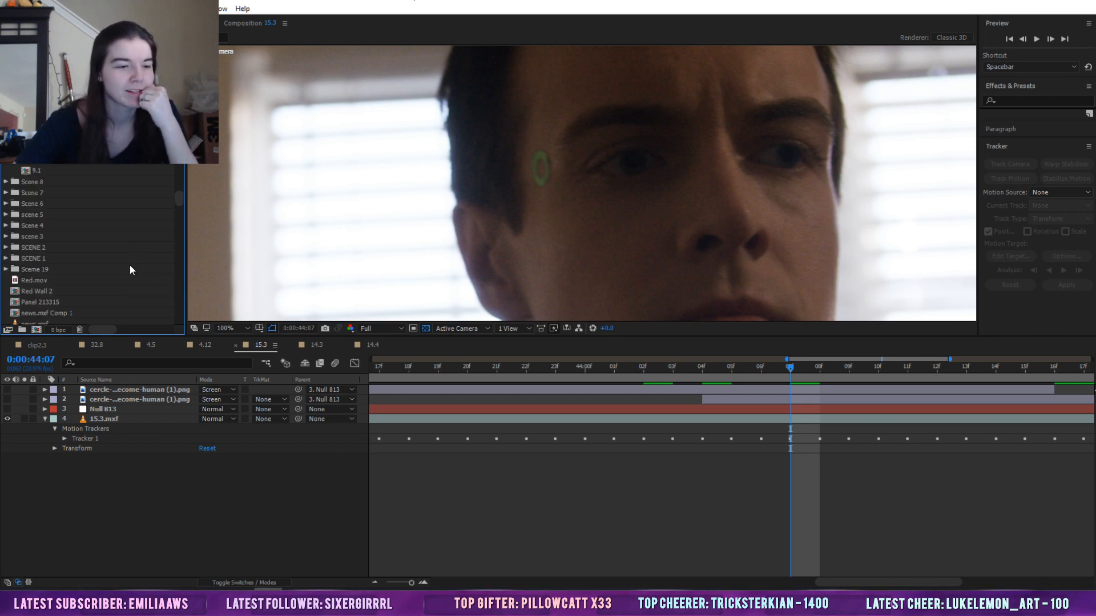
{"action": "left_click", "coordinate": [33, 204]}
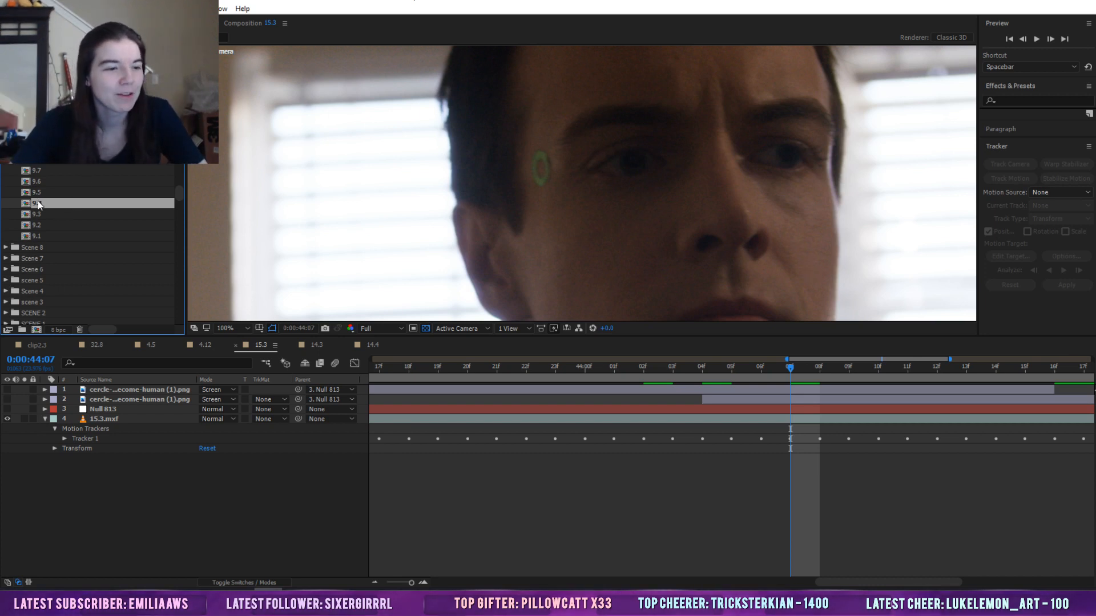
{"action": "scroll", "coordinate": [17, 217], "scroll_direction": "up", "scroll_amount": 5}
{"action": "left_click", "coordinate": [6, 192]}
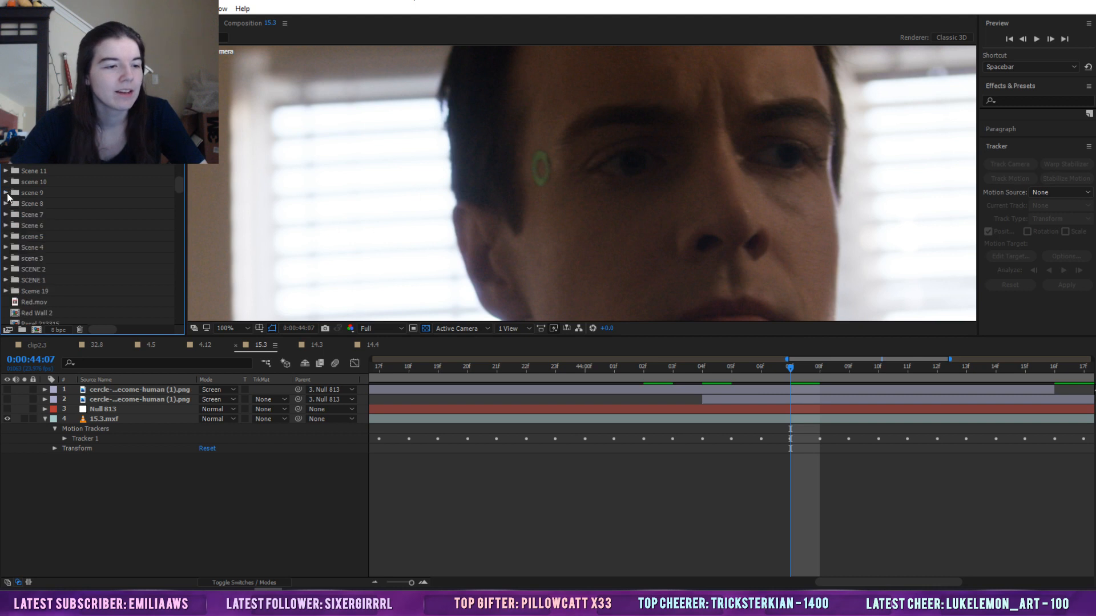
Expand the Scene 8 folder and open composition 8.7
{"action": "left_click", "coordinate": [3, 204]}
{"action": "left_click", "coordinate": [5, 204]}
{"action": "scroll", "coordinate": [40, 205], "scroll_direction": "down", "scroll_amount": 8}
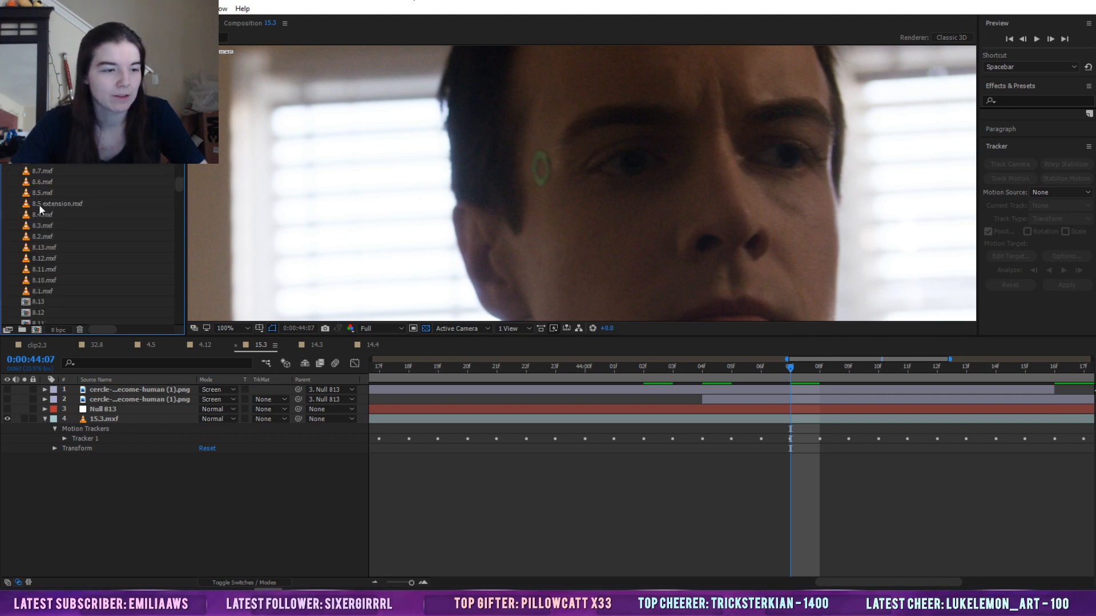
{"action": "left_click", "coordinate": [40, 172]}
{"action": "scroll", "coordinate": [39, 180], "scroll_direction": "up", "scroll_amount": 2}
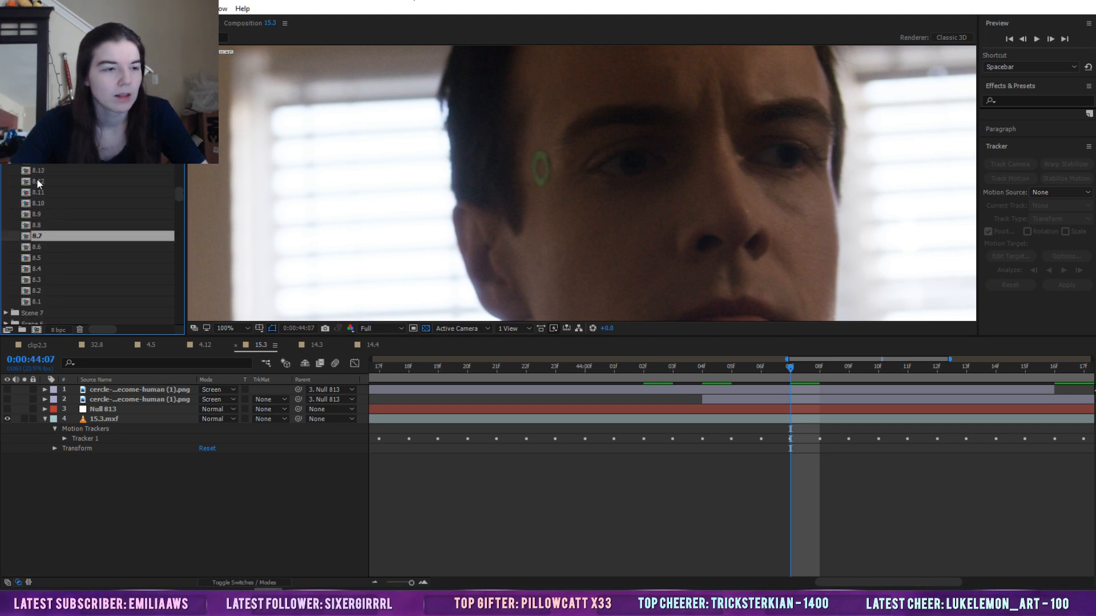
{"action": "left_click", "coordinate": [36, 225]}
{"action": "left_click", "coordinate": [23, 237]}
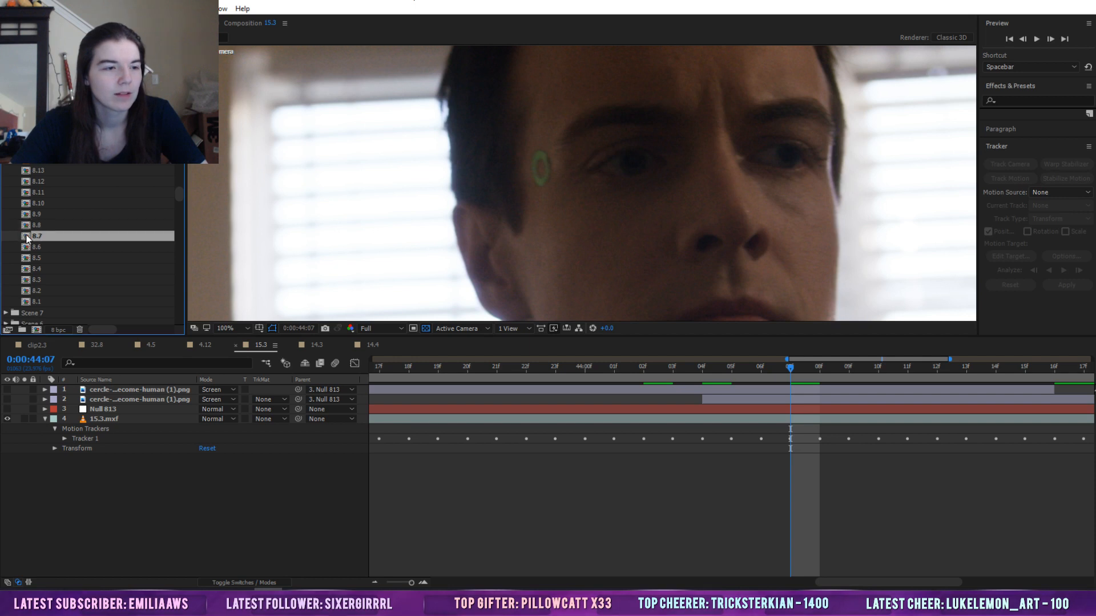
{"action": "double_click", "coordinate": [27, 237]}
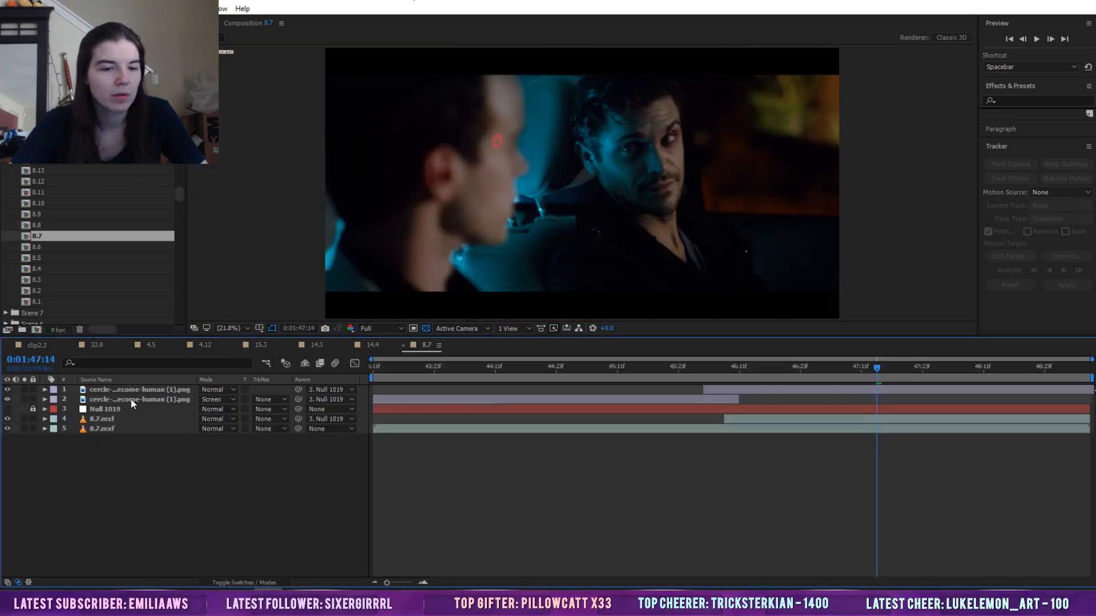
Expand the top circle layer's properties and examine its Position keyframes with the frame at 0:01:46:17
{"action": "left_click", "coordinate": [480, 365]}
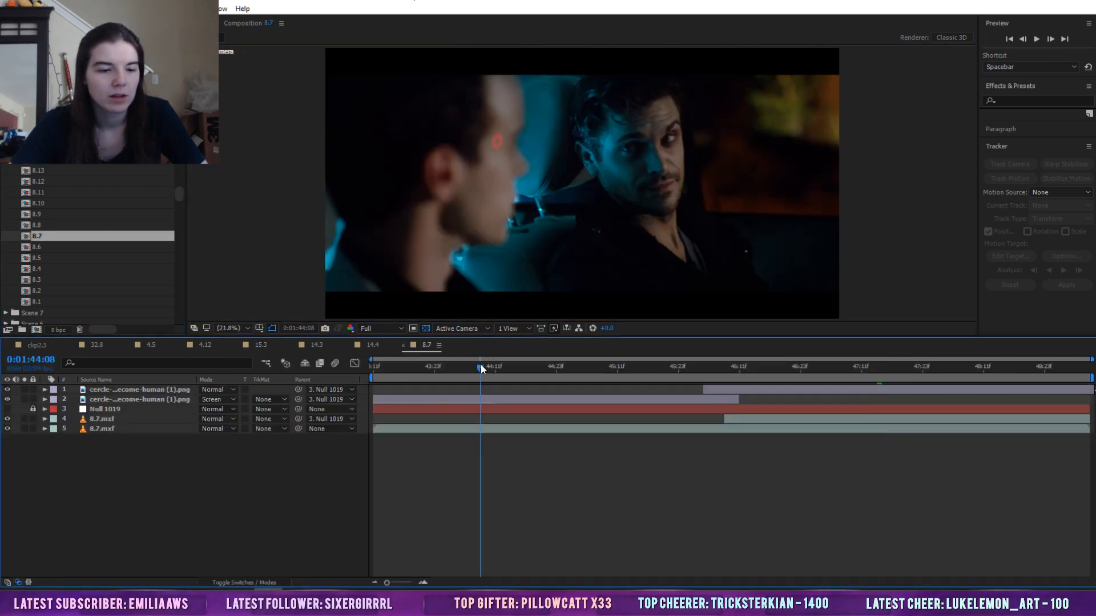
{"action": "left_click", "coordinate": [44, 390]}
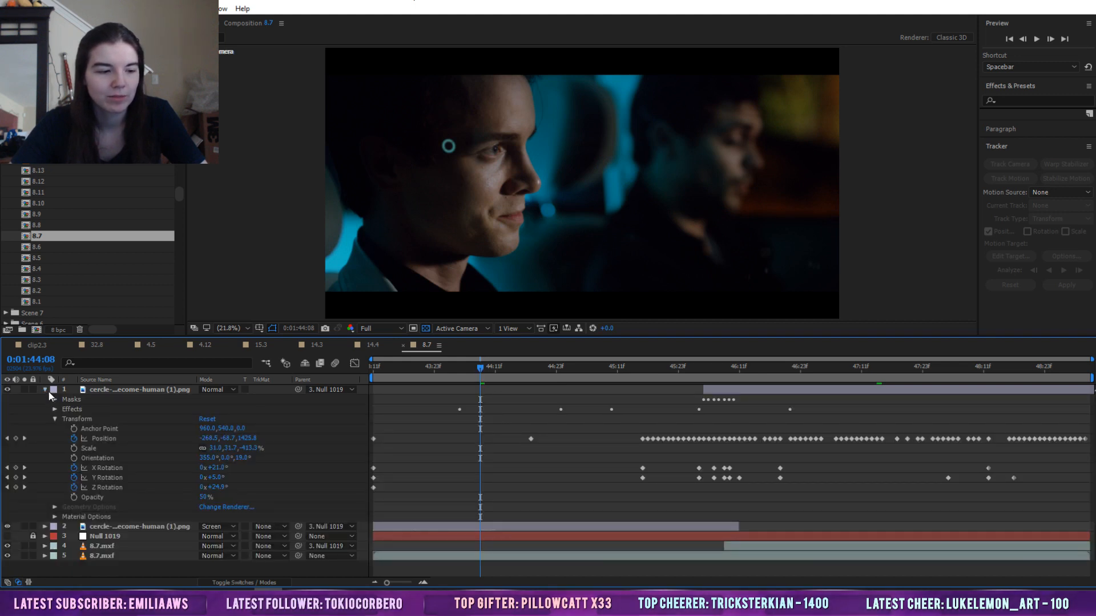
{"action": "left_click", "coordinate": [47, 388]}
{"action": "left_click", "coordinate": [48, 388]}
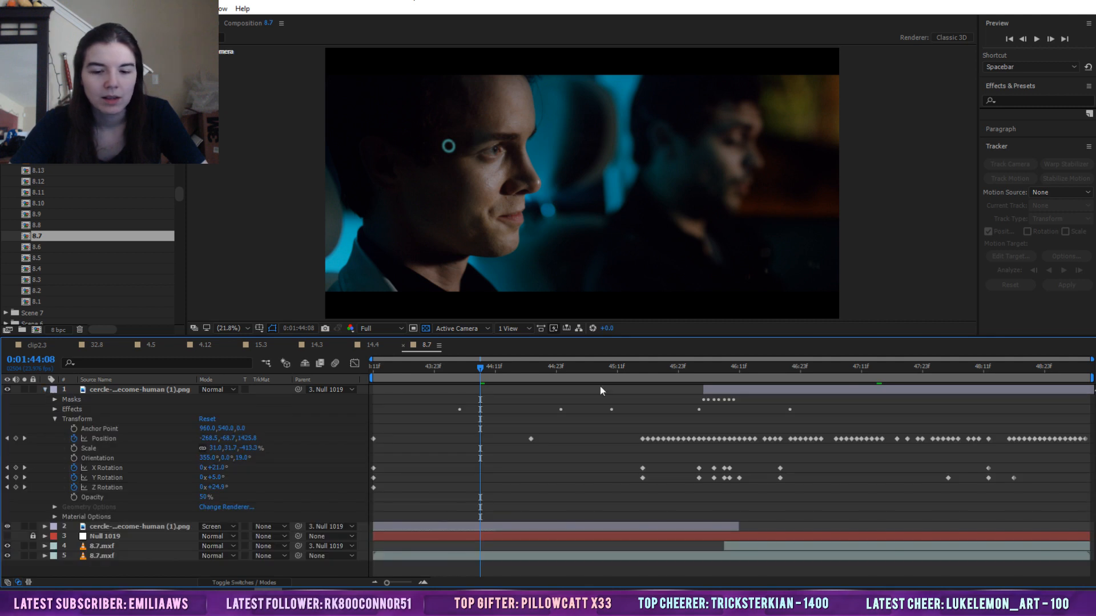
{"action": "left_click", "coordinate": [770, 367]}
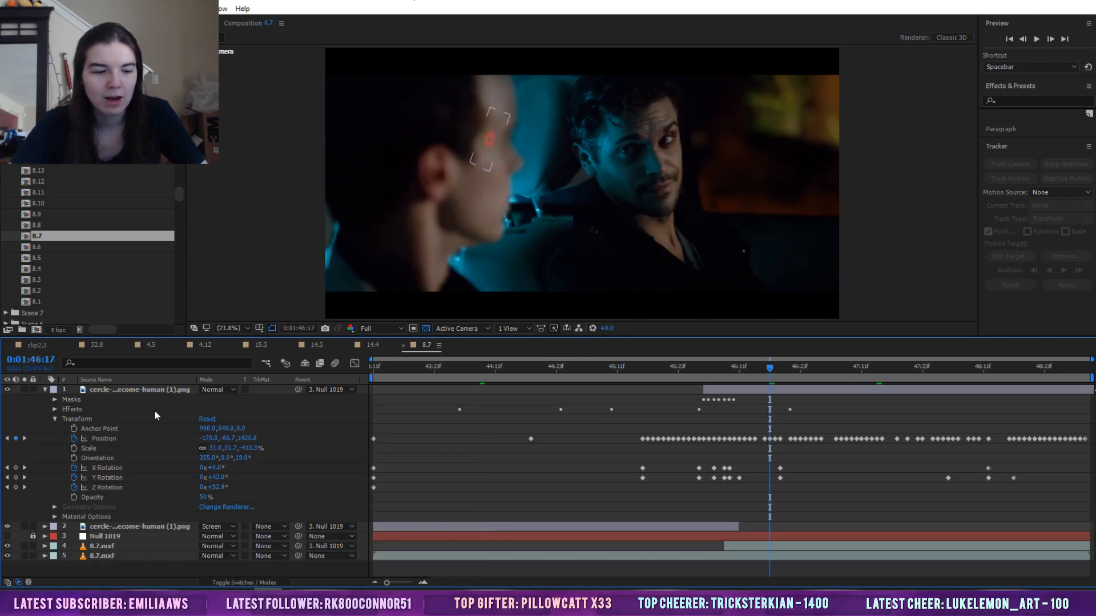
{"action": "left_click", "coordinate": [109, 438]}
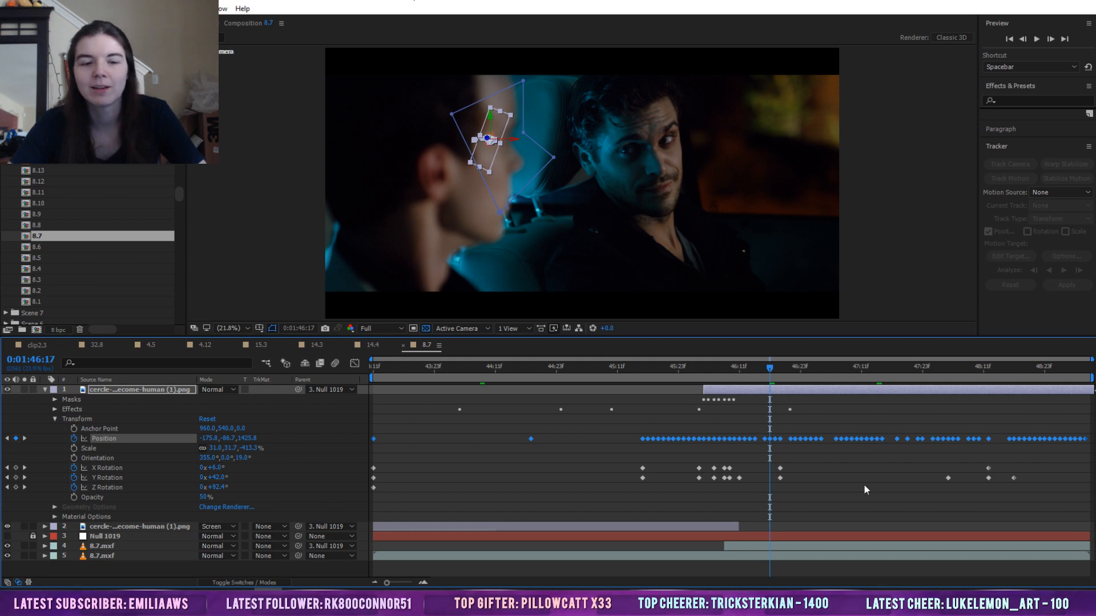
{"action": "left_click", "coordinate": [831, 409]}
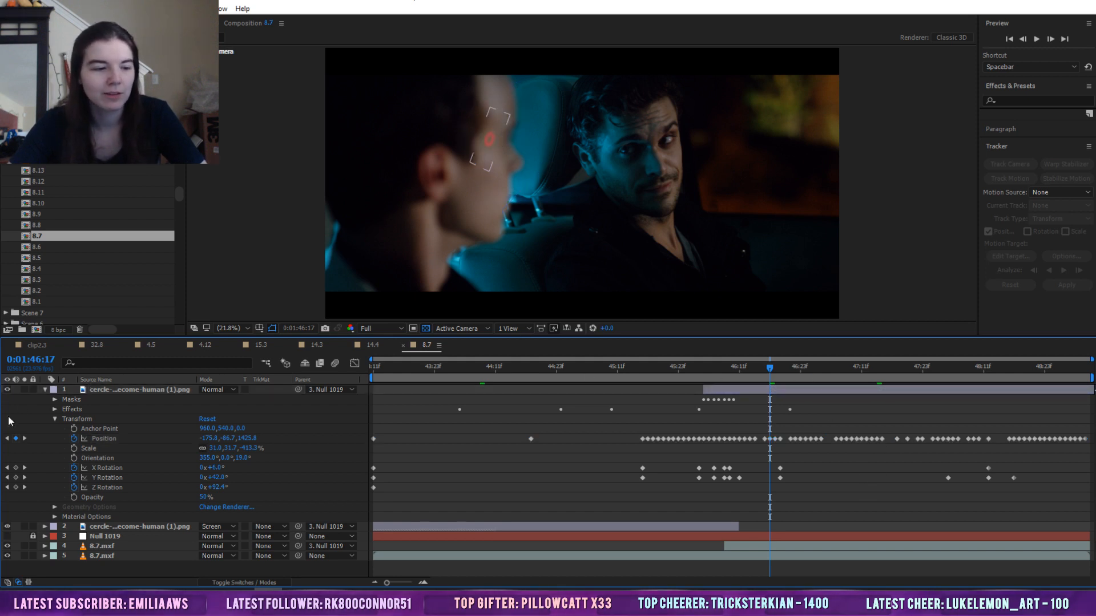
Hide both circle layers and preview the shot without the ring from 0:01:45:15
{"action": "left_click", "coordinate": [7, 391]}
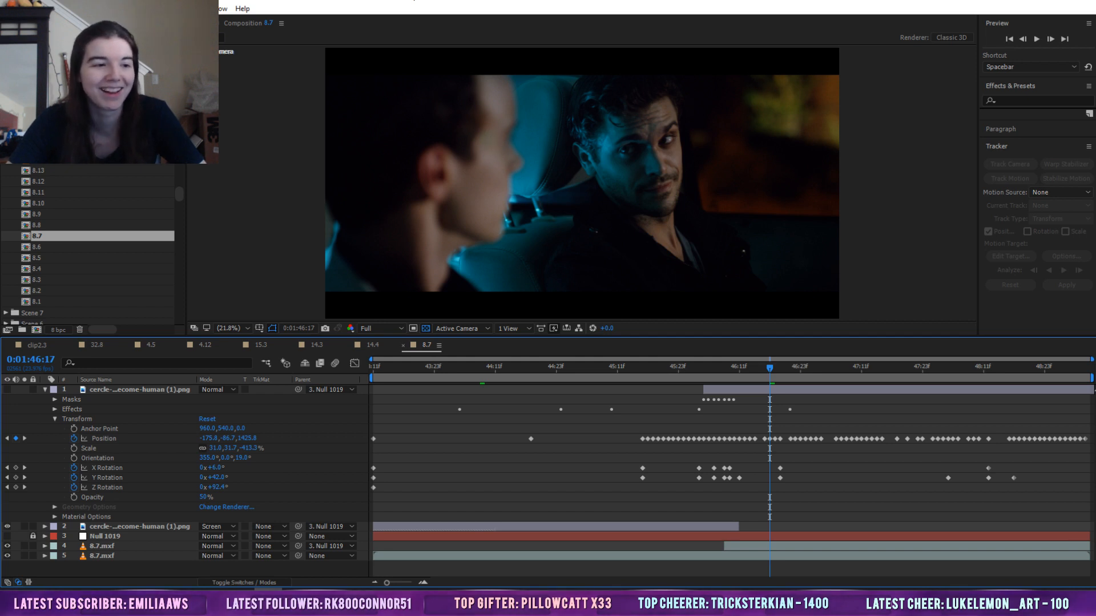
{"action": "key", "text": "F3"}
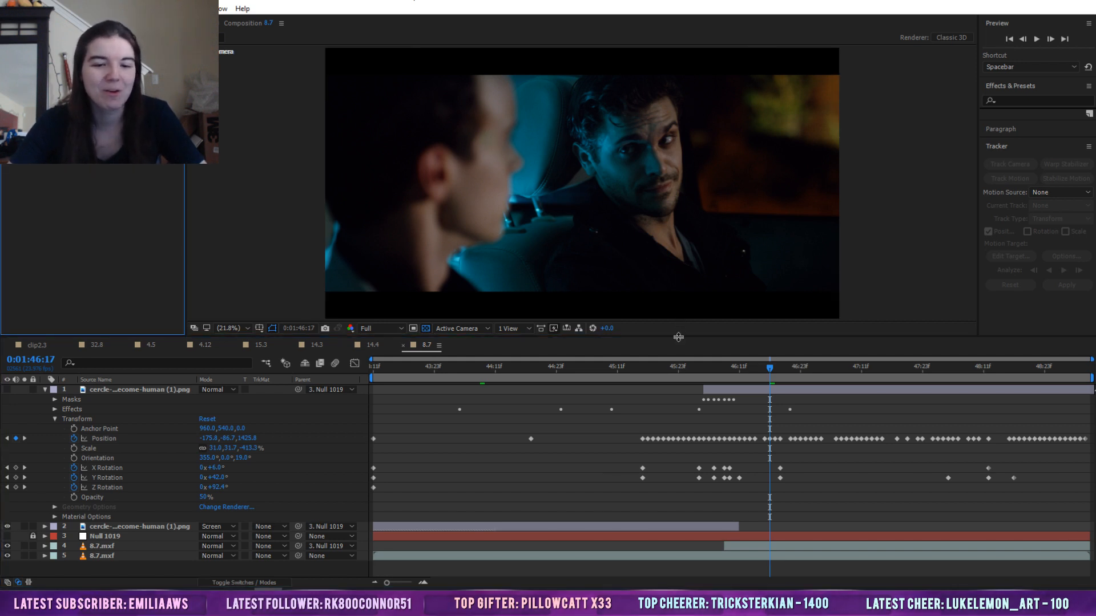
{"action": "left_click", "coordinate": [660, 368]}
{"action": "left_click", "coordinate": [591, 369]}
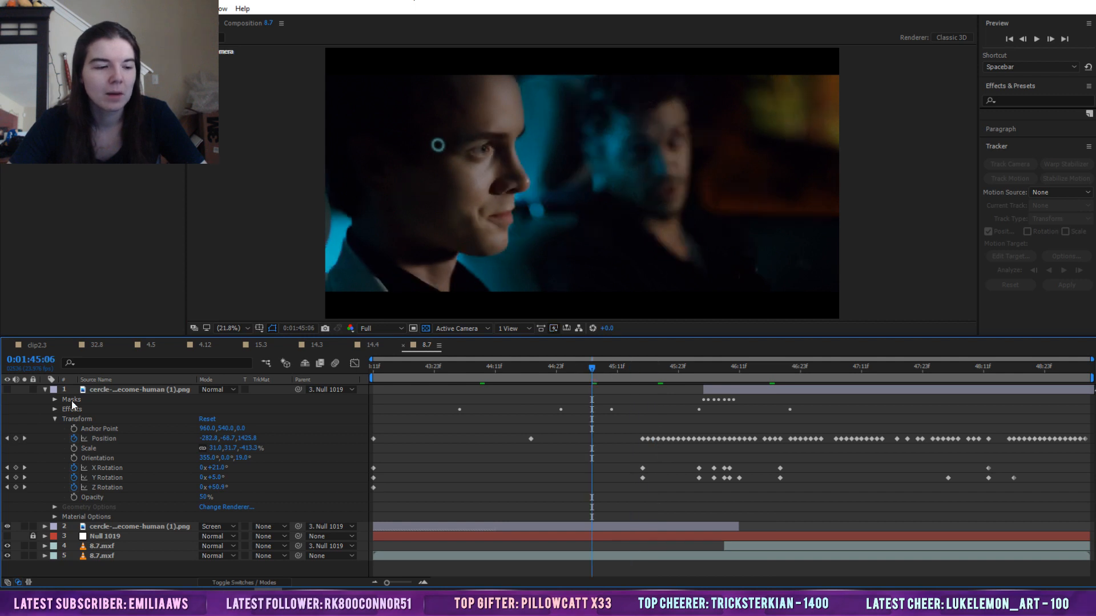
{"action": "left_click", "coordinate": [8, 526]}
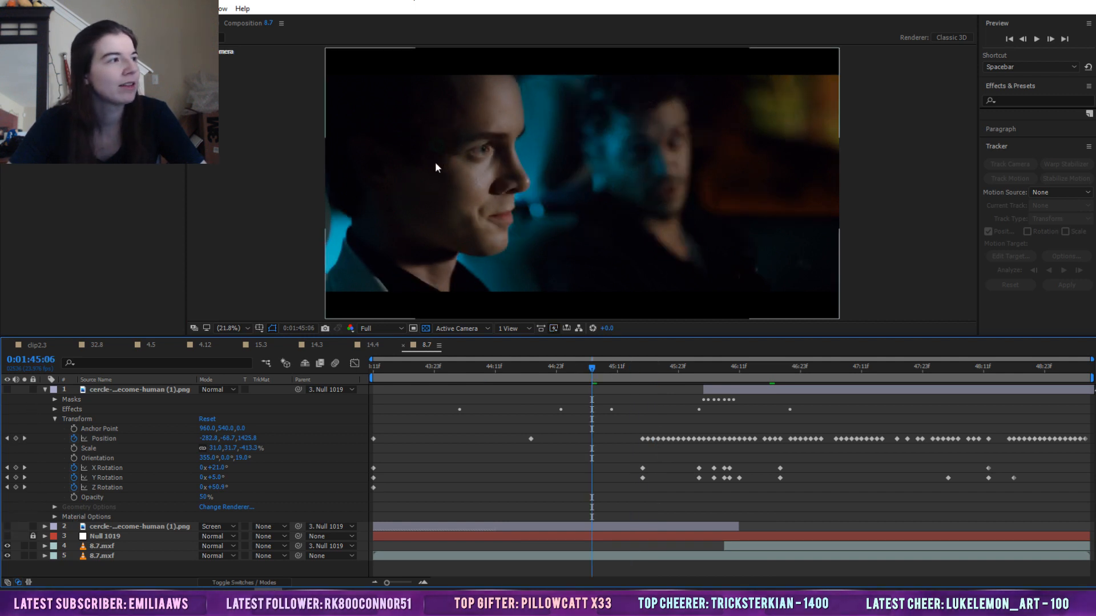
{"action": "left_click", "coordinate": [638, 369]}
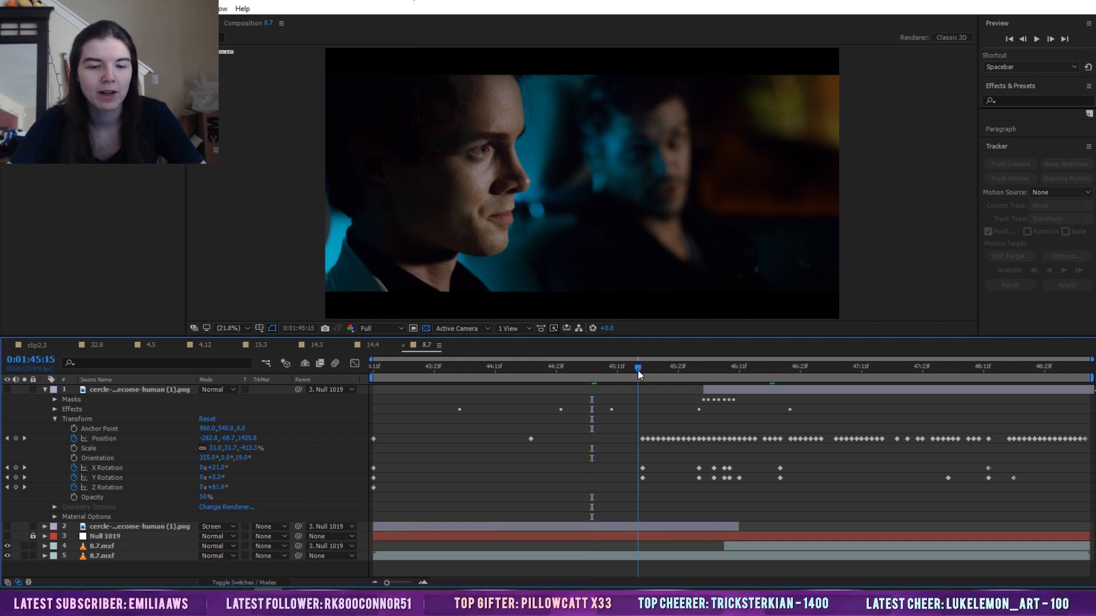
{"action": "key", "text": "space"}
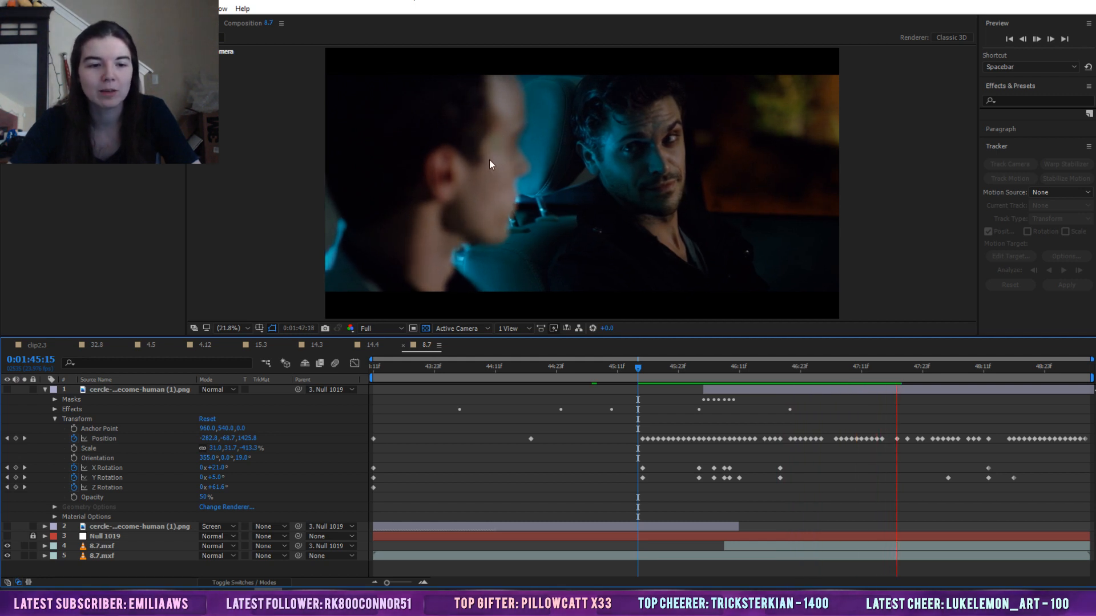
Show the top circle layer again, preview the shot from 0:01:46:03, and inspect the ring at 0:01:47:14
{"action": "left_click", "coordinate": [699, 368]}
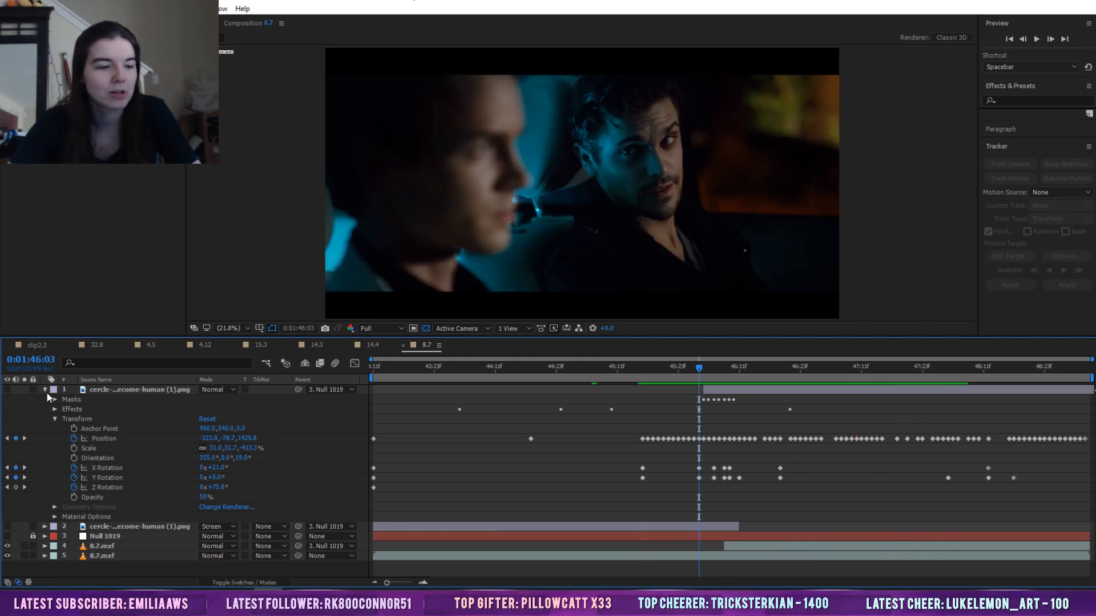
{"action": "left_click", "coordinate": [7, 390]}
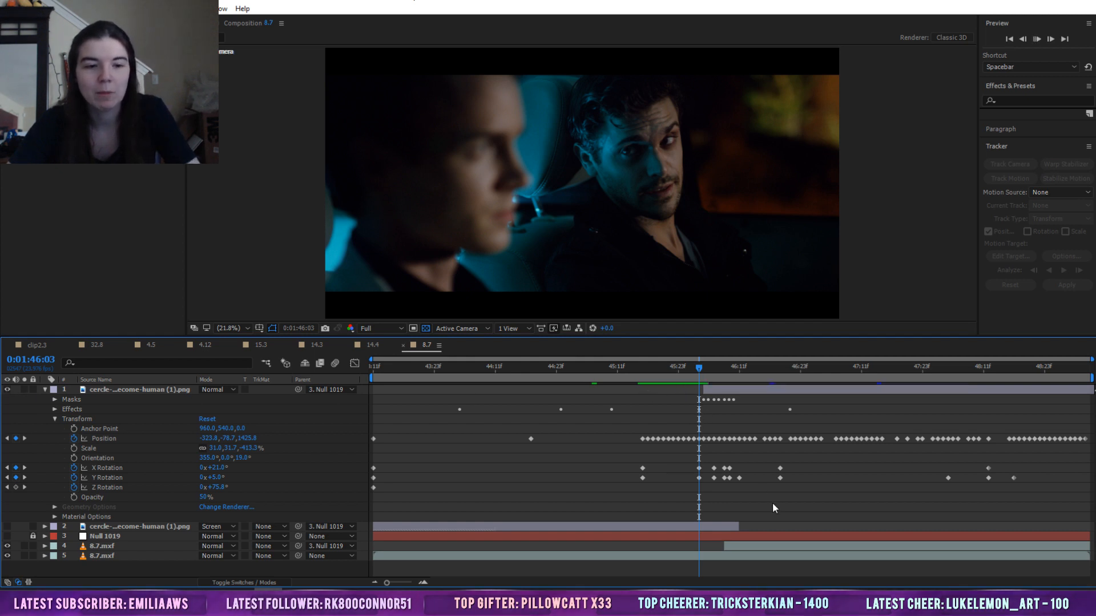
{"action": "key", "text": "space"}
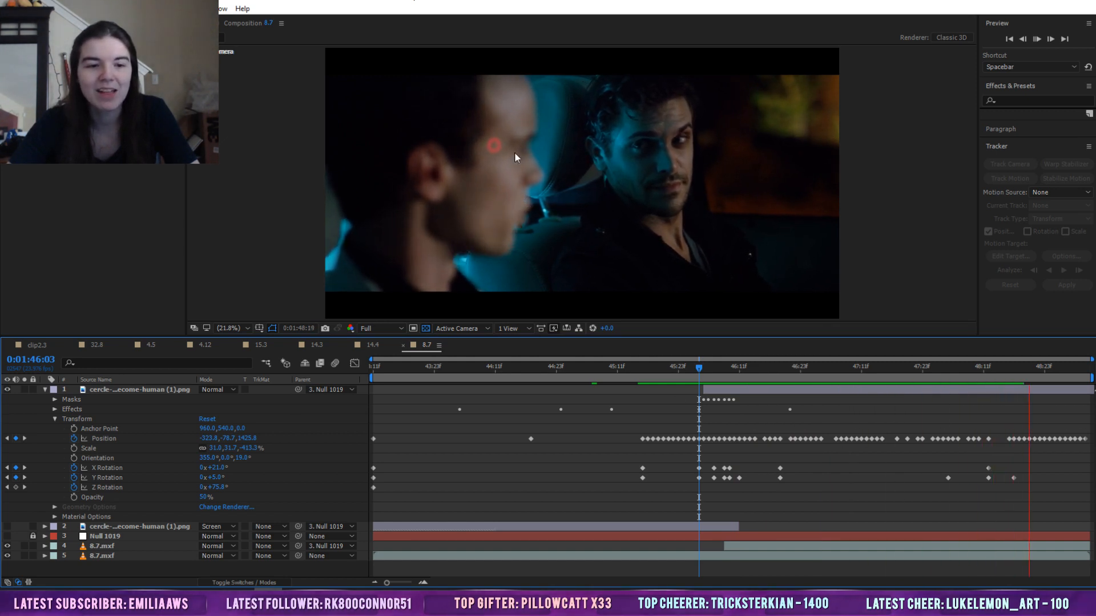
{"action": "left_click", "coordinate": [835, 367]}
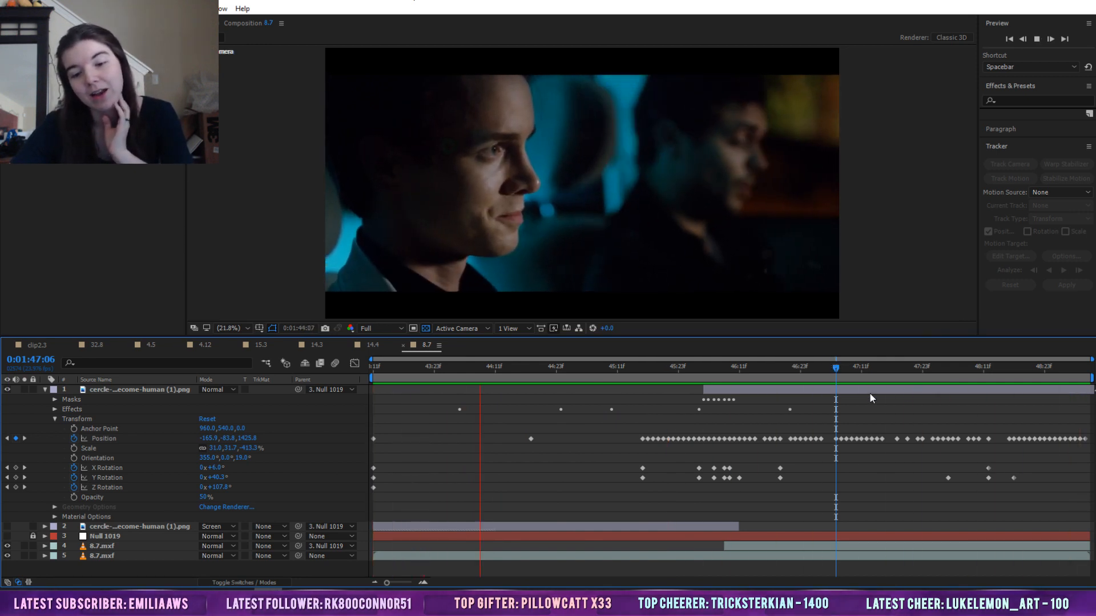
{"action": "left_click", "coordinate": [854, 368]}
{"action": "left_click", "coordinate": [877, 369]}
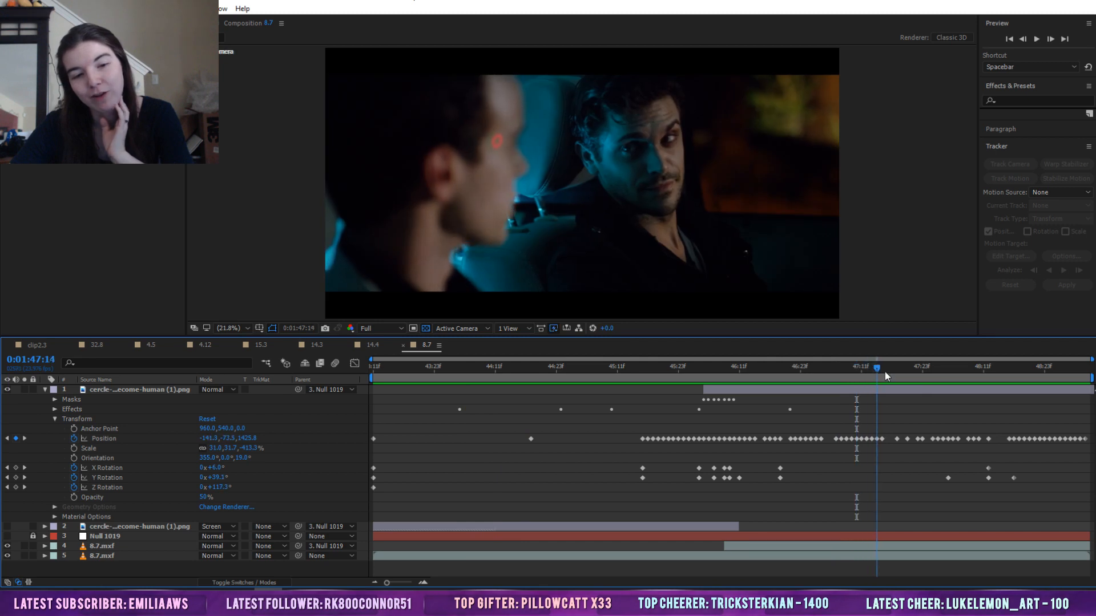
Inspect the ring at 0:01:47:05, close composition 8.7, and open composition 8.5 from the Scene 8 folder
{"action": "left_click_drag", "start_coordinate": [885, 372], "coordinate": [832, 407]}
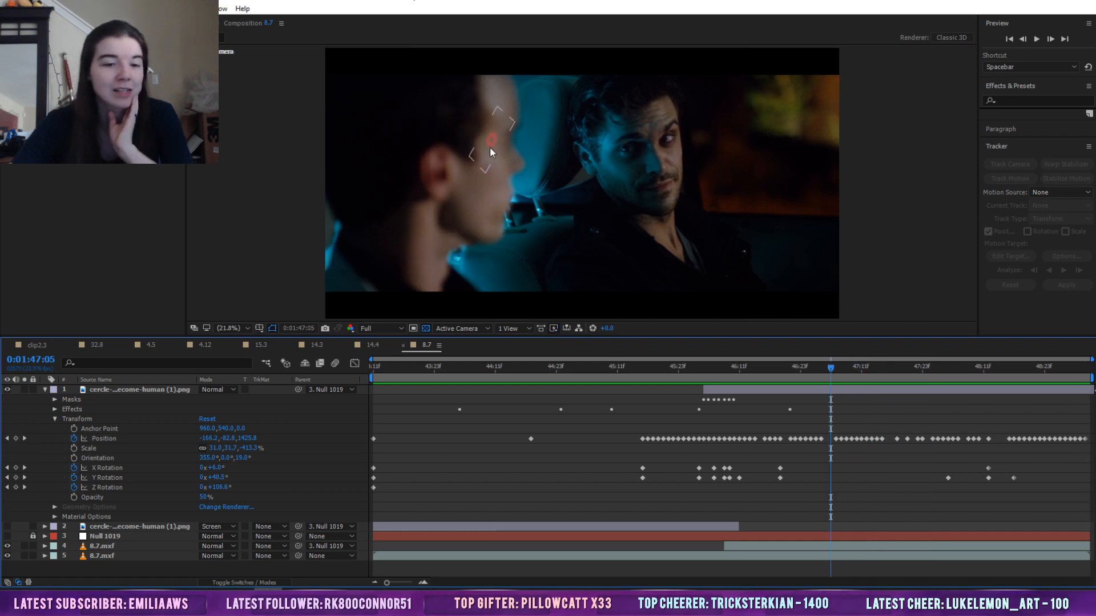
{"action": "left_click", "coordinate": [403, 346]}
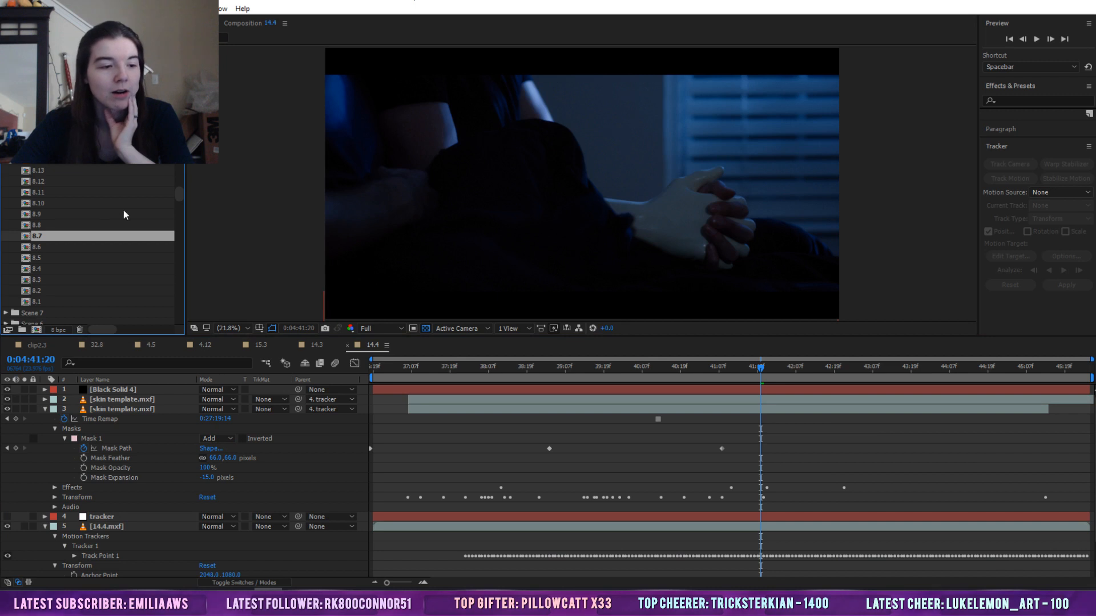
{"action": "left_click", "coordinate": [35, 226]}
{"action": "left_click", "coordinate": [31, 258]}
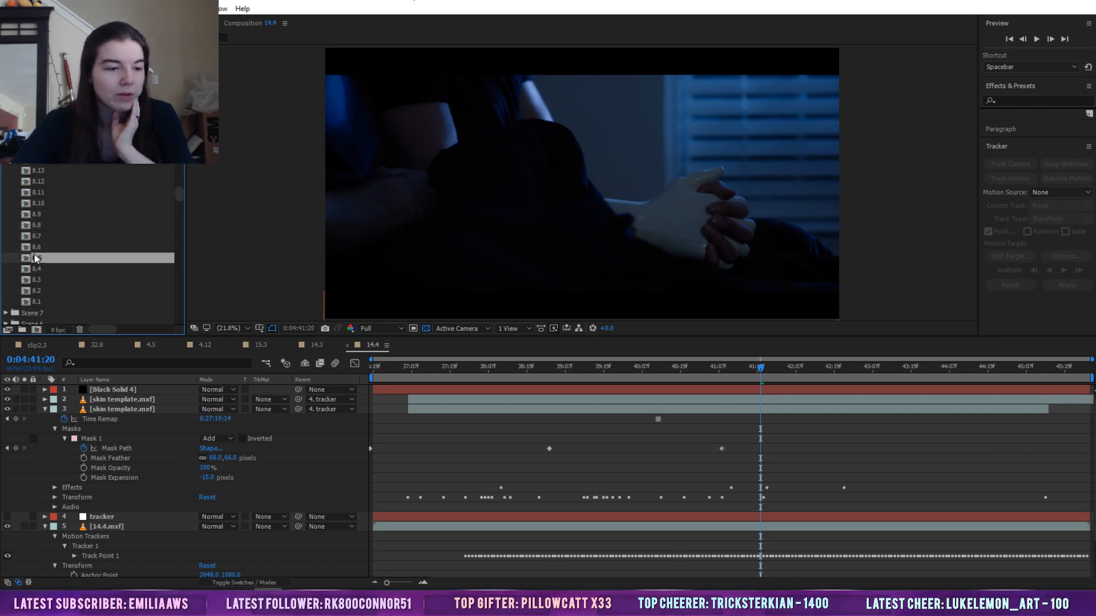
{"action": "double_click", "coordinate": [26, 262]}
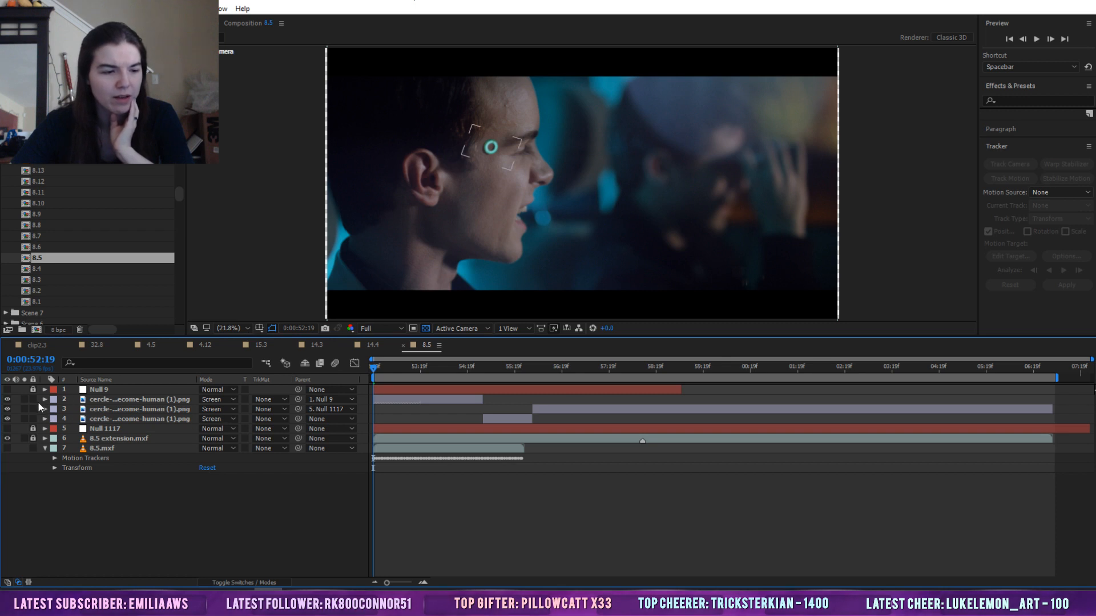
Expand the circle layers 4 and 3 in turn to examine their Gaussian Blur and transform keyframes
{"action": "left_click_drag", "start_coordinate": [7, 400], "coordinate": [6, 406]}
{"action": "left_click", "coordinate": [6, 400]}
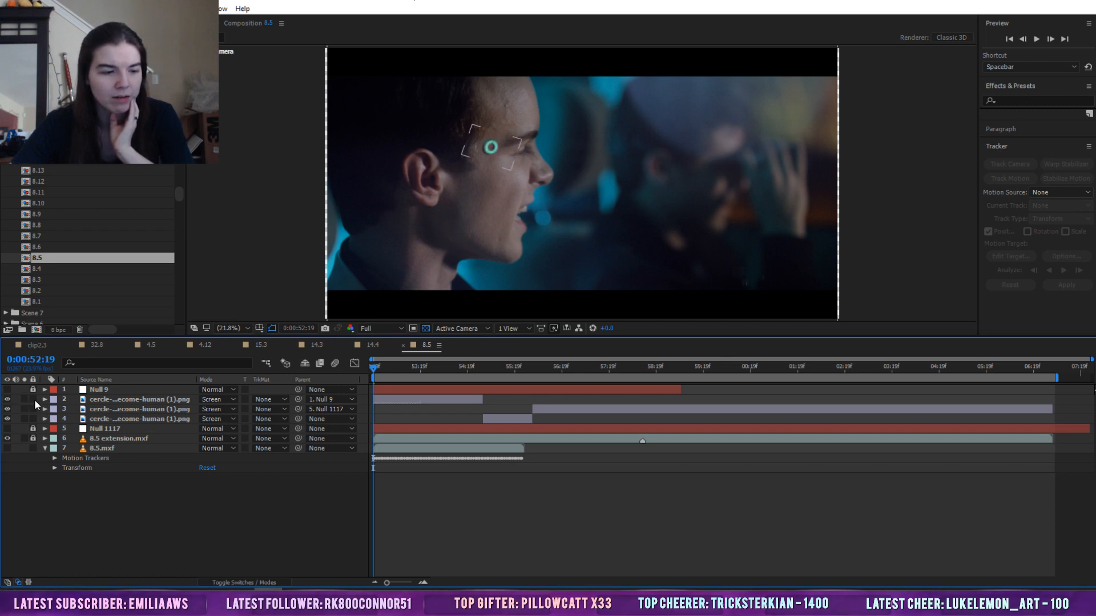
{"action": "left_click", "coordinate": [45, 400]}
{"action": "left_click", "coordinate": [45, 400]}
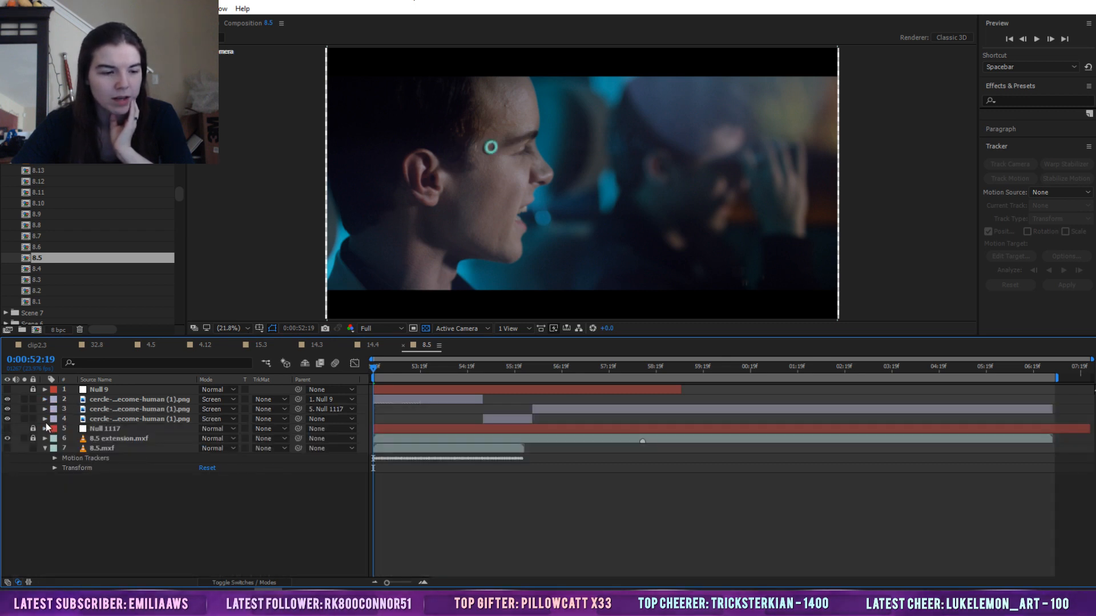
{"action": "left_click", "coordinate": [45, 419]}
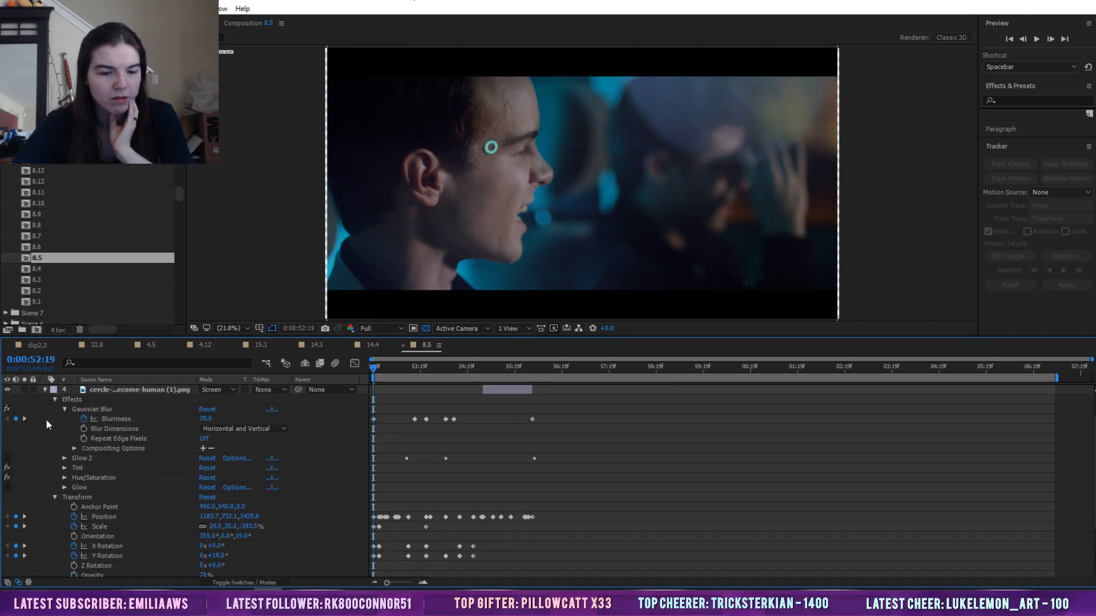
{"action": "left_click", "coordinate": [45, 389]}
{"action": "left_click", "coordinate": [45, 407]}
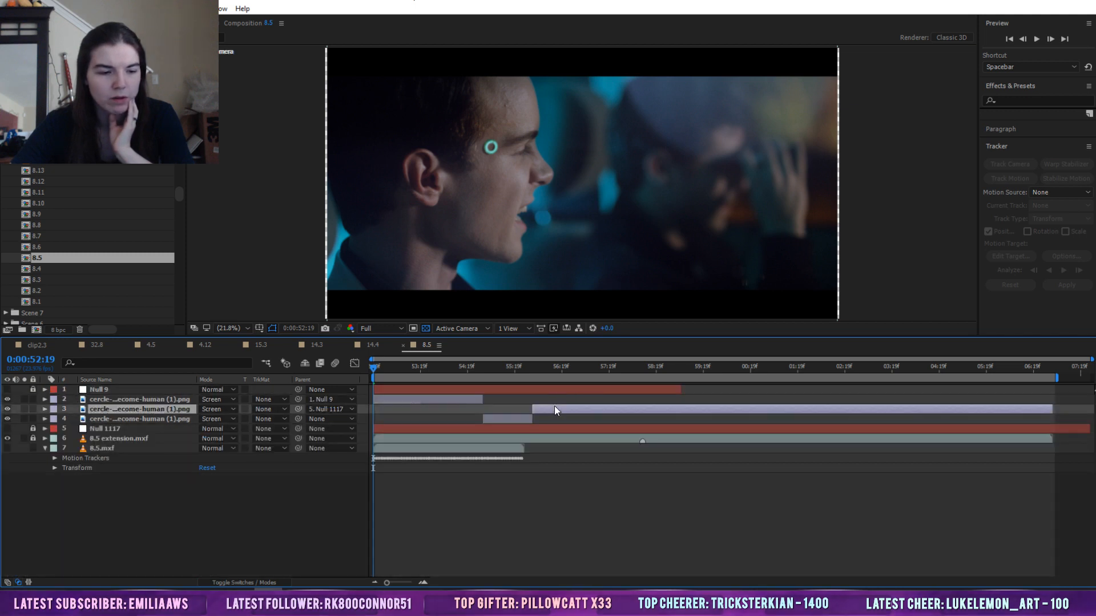
{"action": "left_click", "coordinate": [46, 411]}
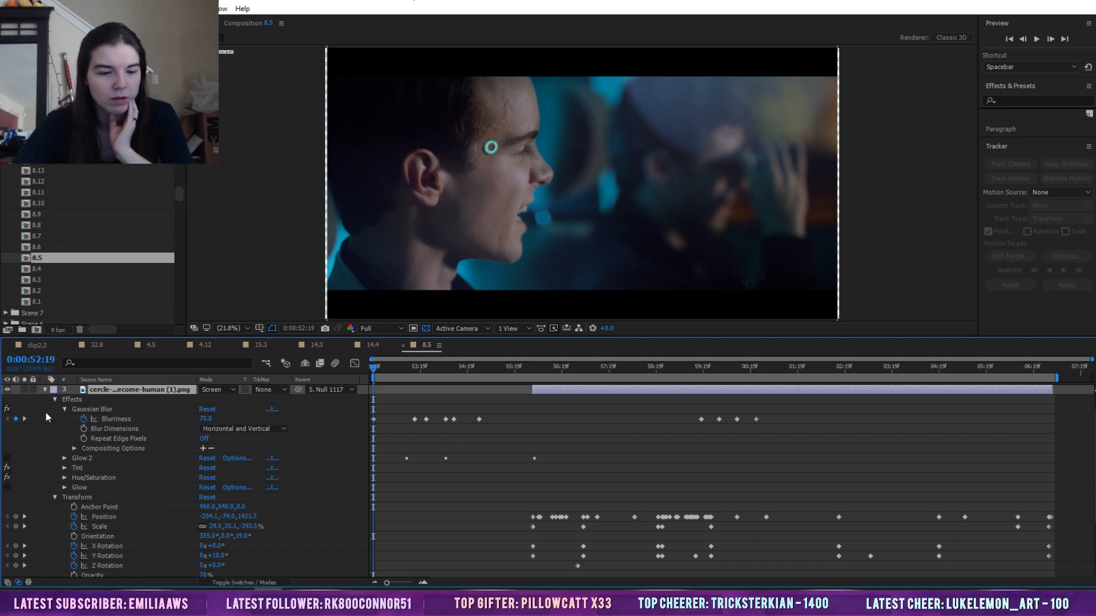
Clear the layer selection and preview the ring on the out-of-focus face from 0:00:57:04
{"action": "left_click", "coordinate": [579, 372]}
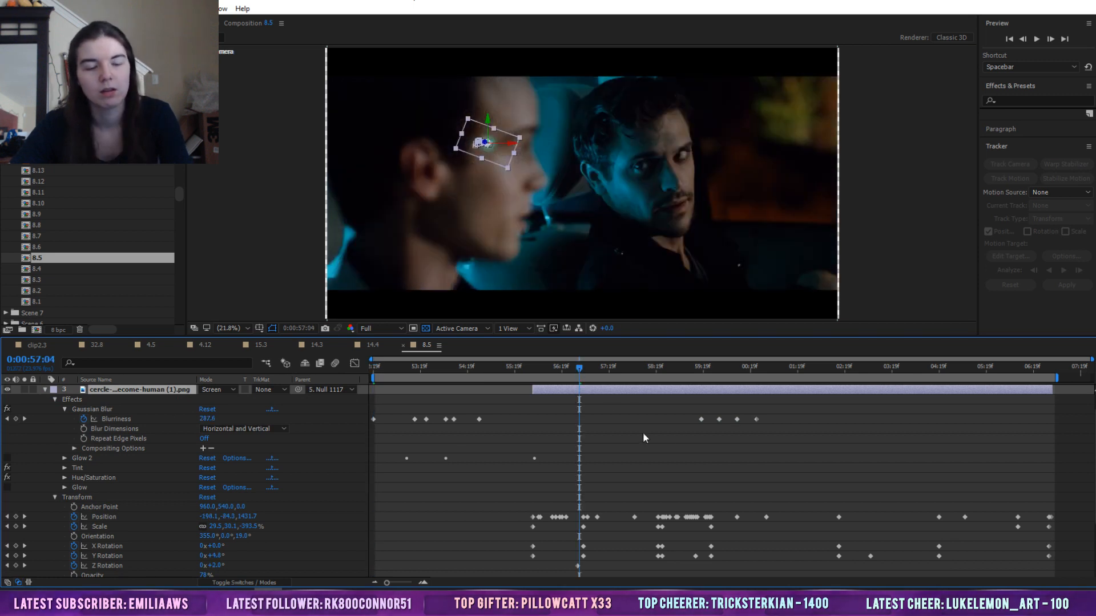
{"action": "left_click", "coordinate": [663, 446]}
{"action": "key", "text": "space"}
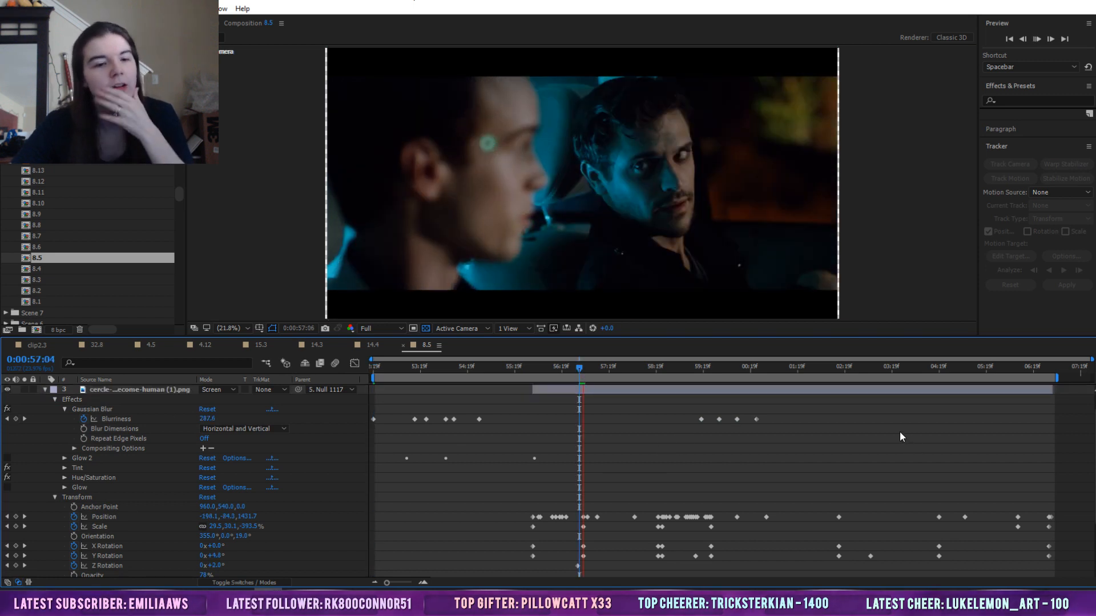
Scrub back through the earlier frames and preview the ring through the focus change from 0:00:54:11
{"action": "left_click", "coordinate": [563, 371]}
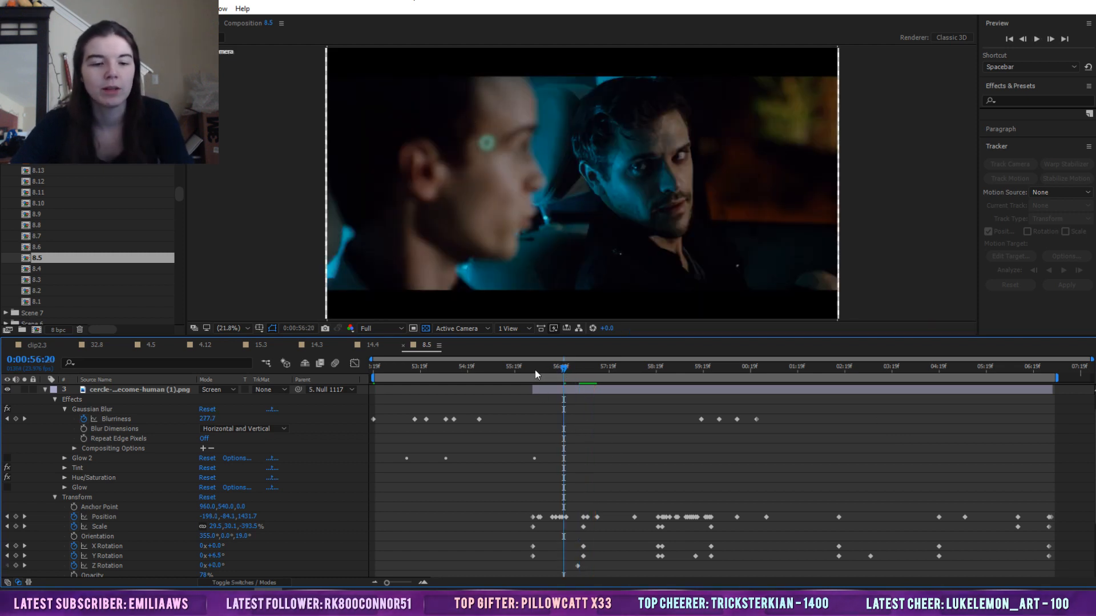
{"action": "left_click", "coordinate": [536, 371]}
{"action": "left_click", "coordinate": [504, 370]}
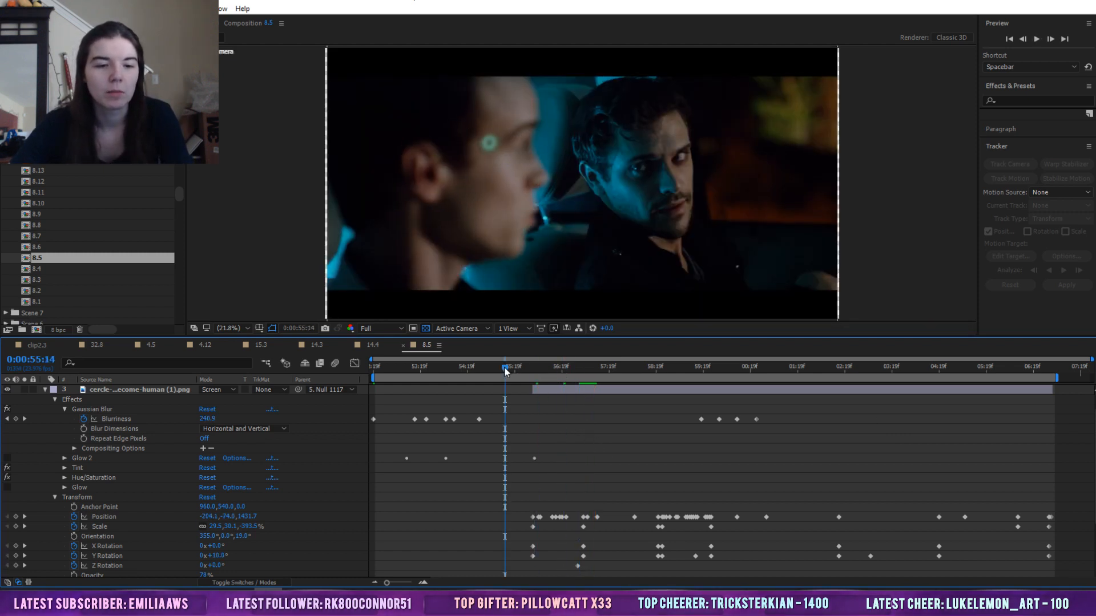
{"action": "key", "text": "j"}
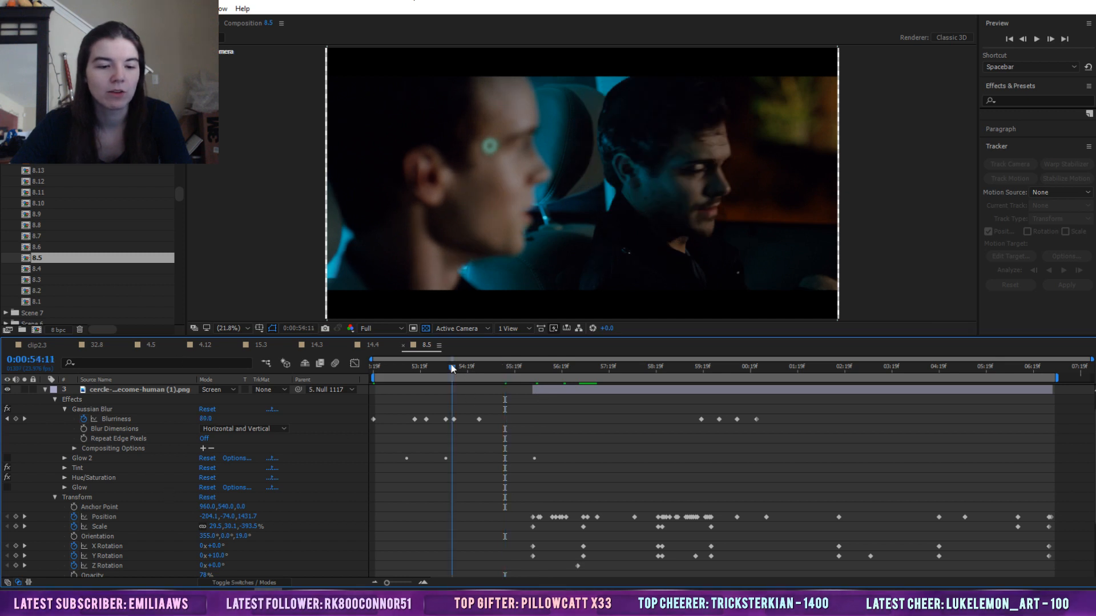
{"action": "key", "text": "space"}
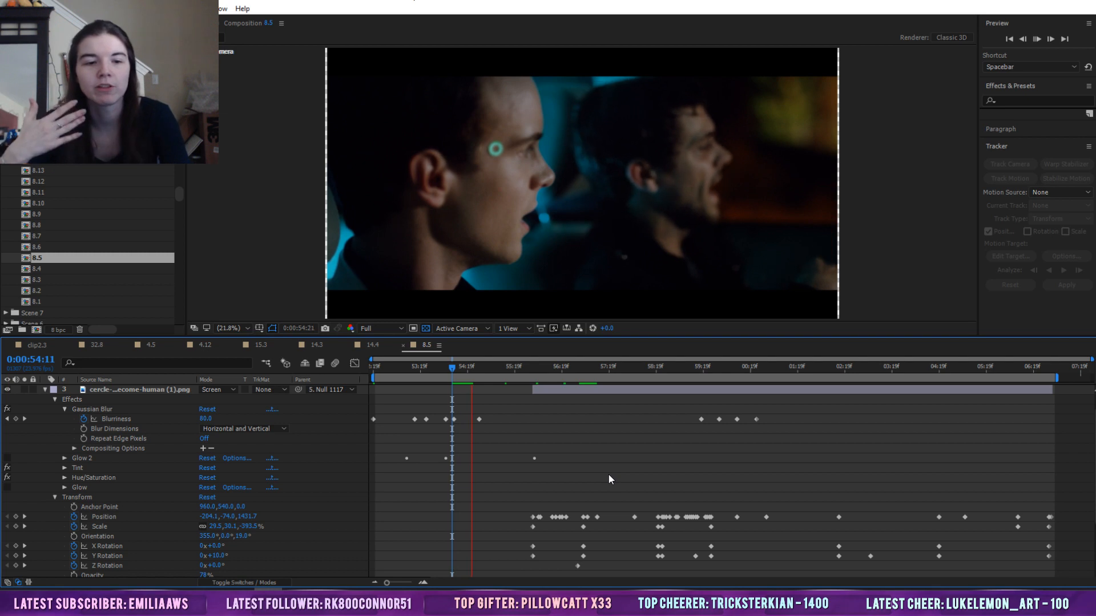
{"action": "key", "text": "space"}
Collapse layer 3, expand circle layer 4, and inspect its Gaussian Blur Blurriness keyframes at 0:00:54:11
{"action": "left_click", "coordinate": [45, 390]}
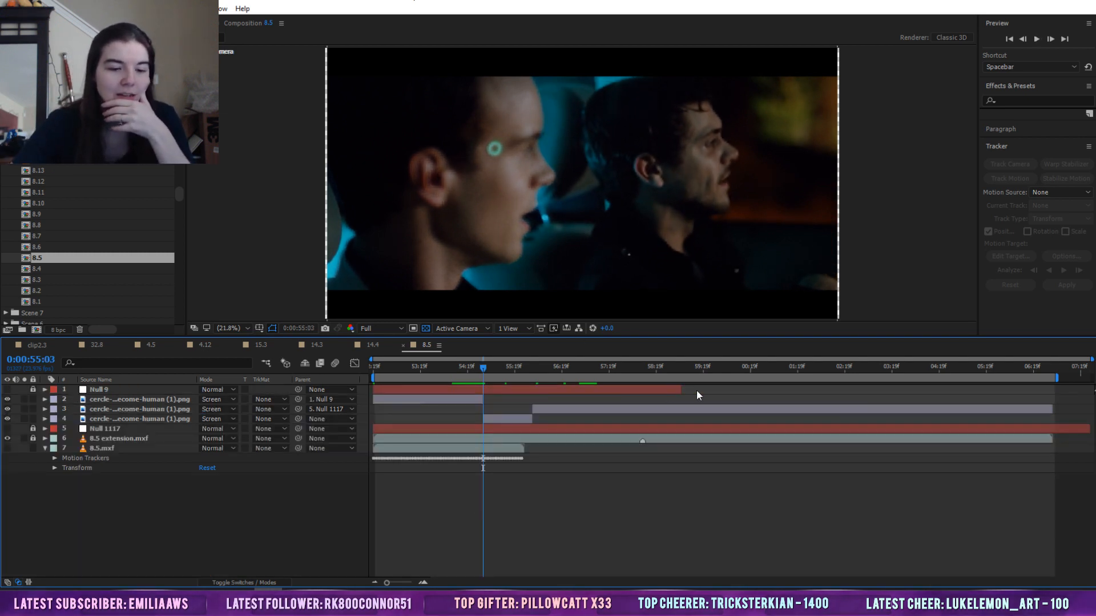
{"action": "left_click", "coordinate": [45, 419]}
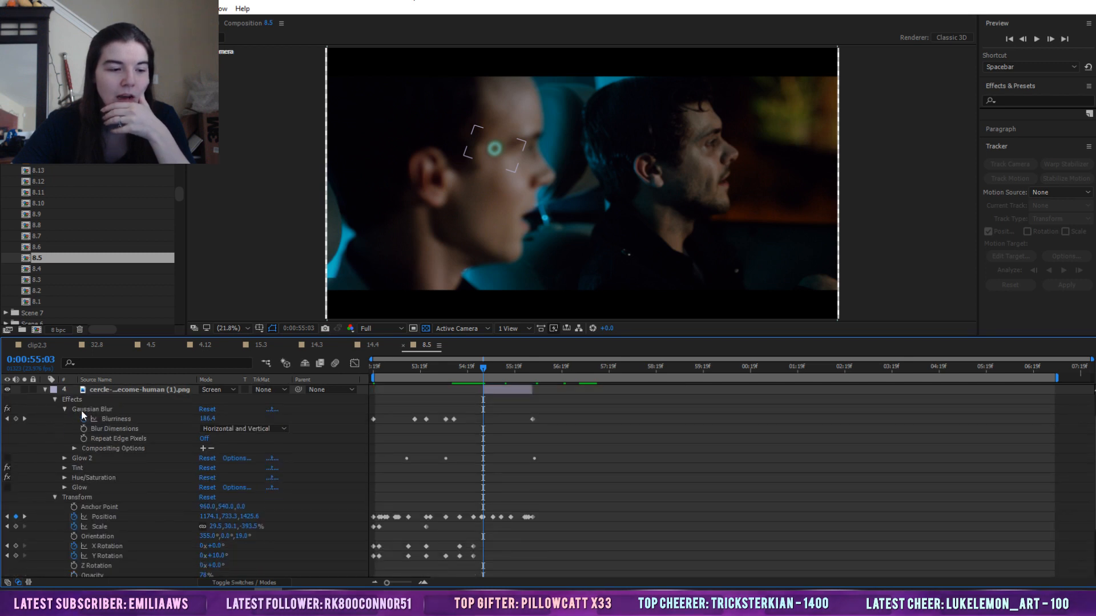
{"action": "left_click", "coordinate": [96, 409]}
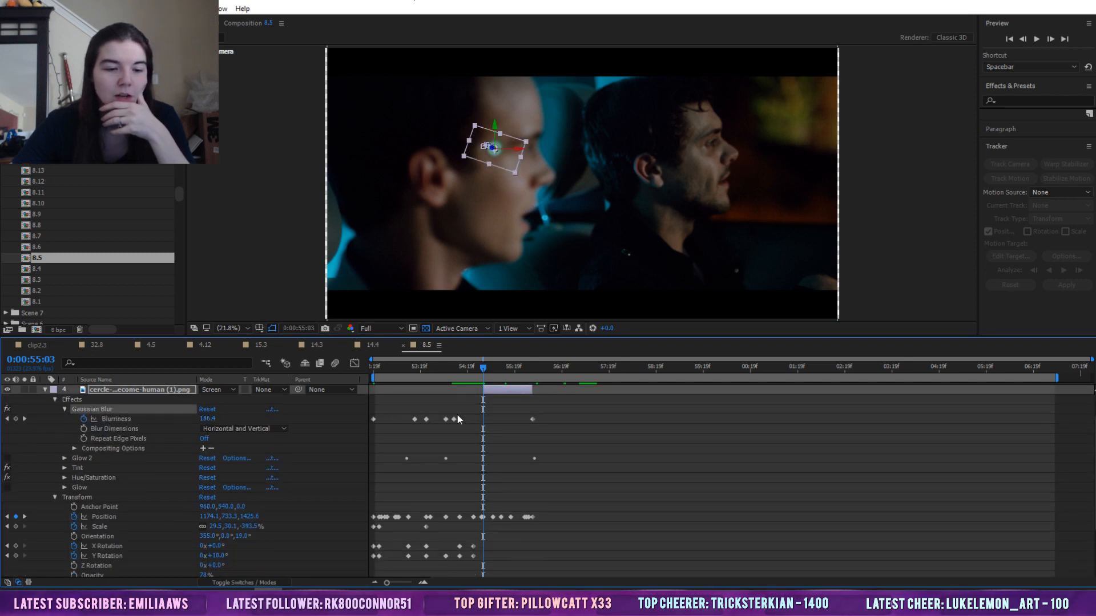
{"action": "left_click", "coordinate": [452, 368]}
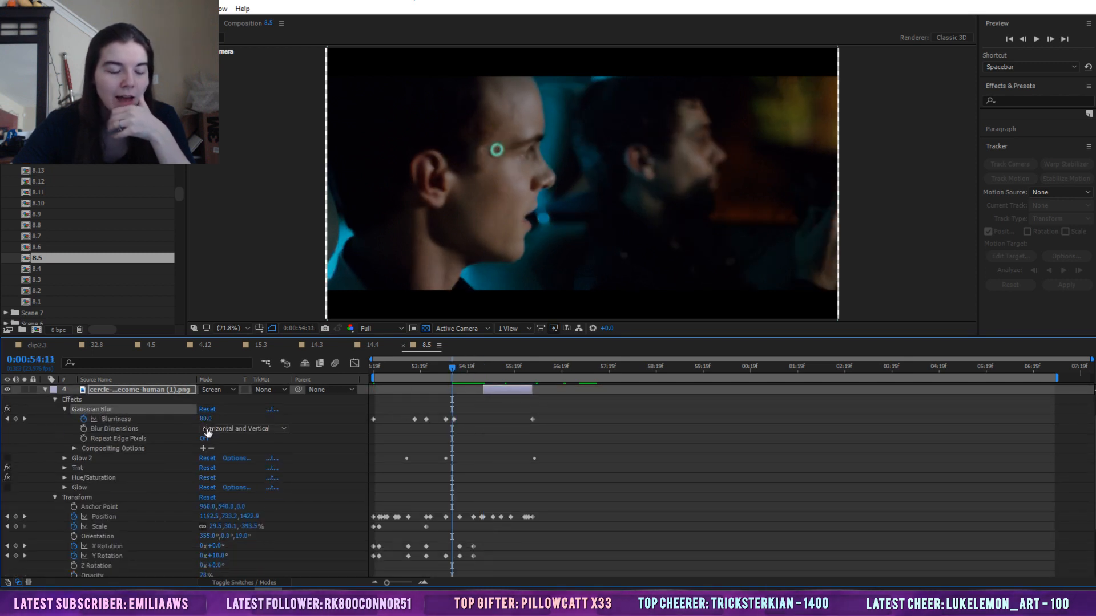
{"action": "left_click", "coordinate": [590, 428]}
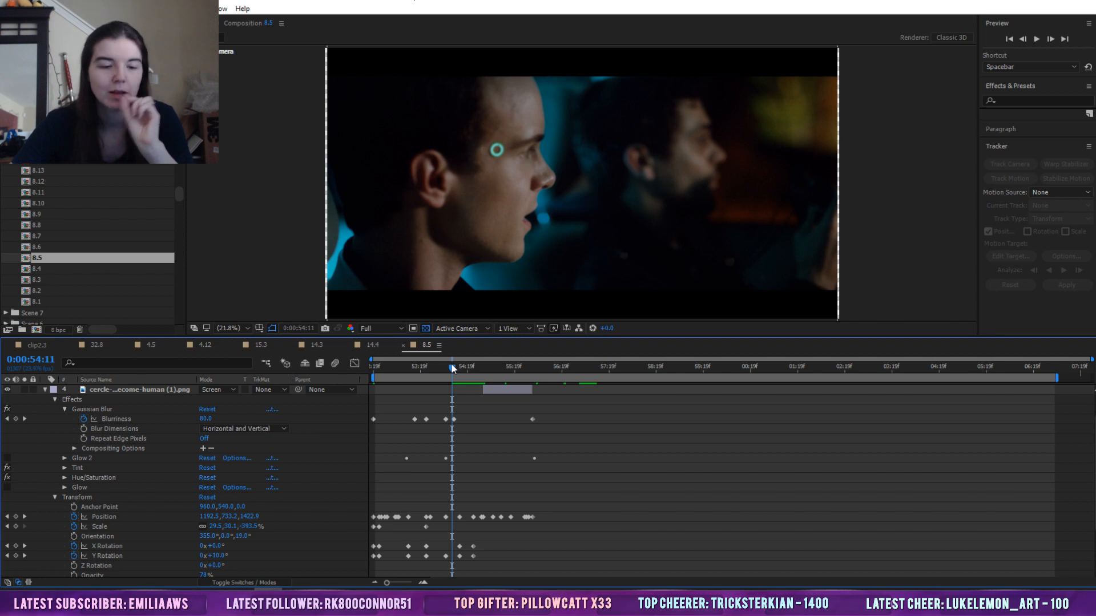
Compare the ring's blur at 0:00:56:03 and 0:00:54:12, and preview the focus shift from 0:00:54:12
{"action": "left_click_drag", "start_coordinate": [452, 365], "coordinate": [530, 372]}
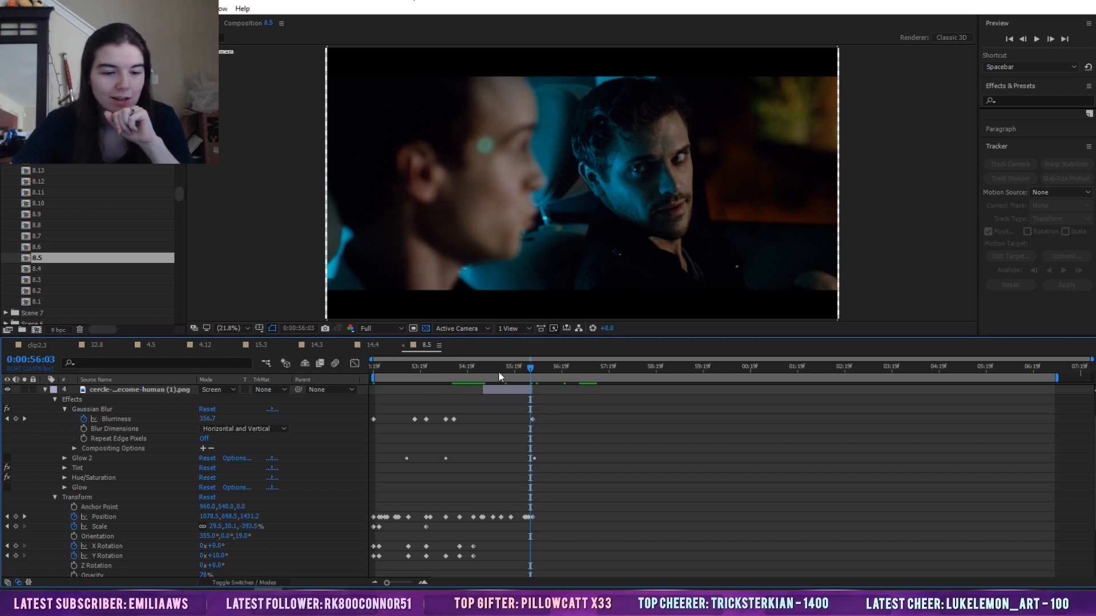
{"action": "left_click_drag", "start_coordinate": [502, 371], "coordinate": [453, 372]}
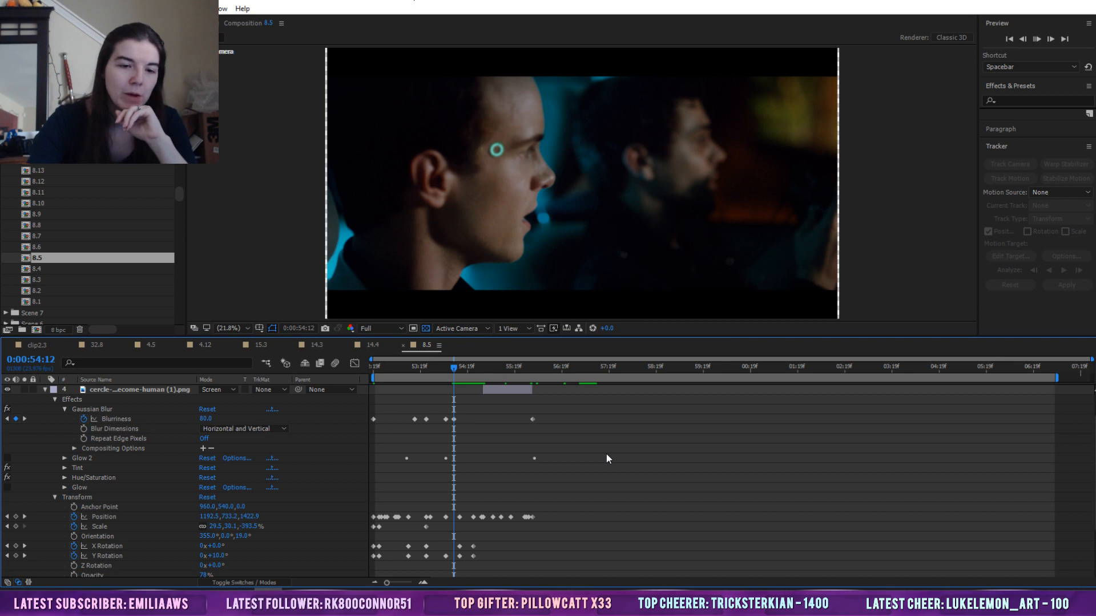
{"action": "key", "text": "space"}
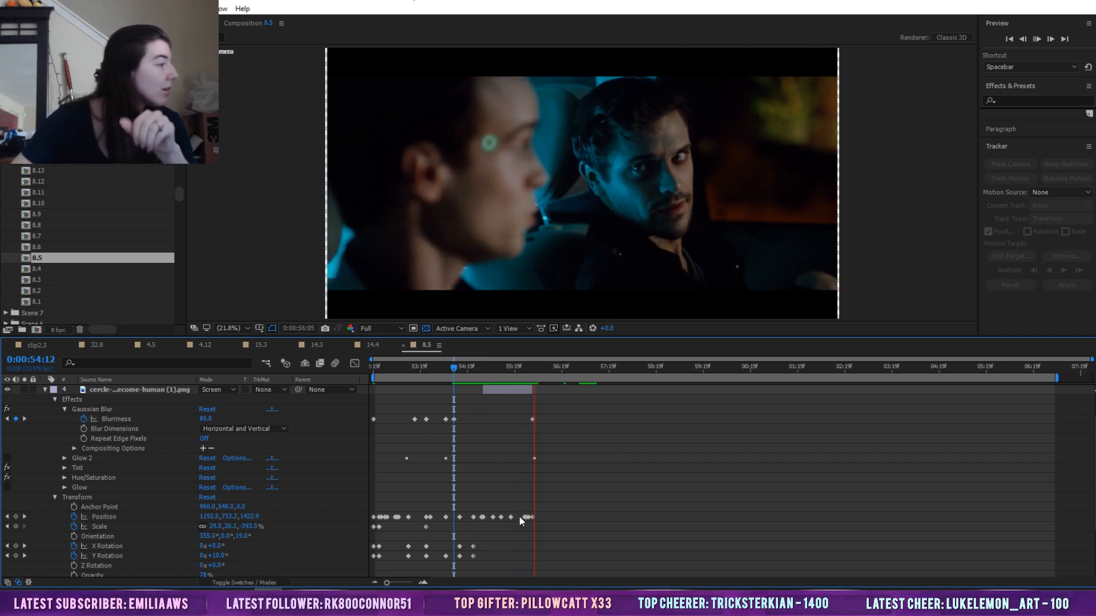
{"action": "key", "text": "space"}
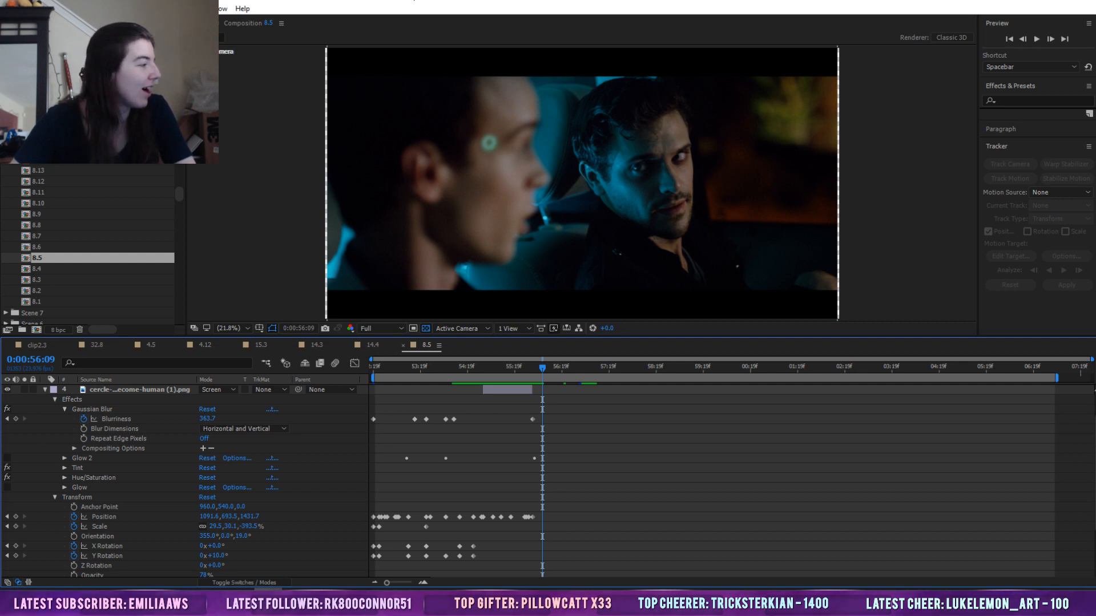
Inspect the ring at 0:00:55:09 and 0:00:54:01, toggling circle layer 4's visibility off and back on
{"action": "left_click", "coordinate": [494, 368]}
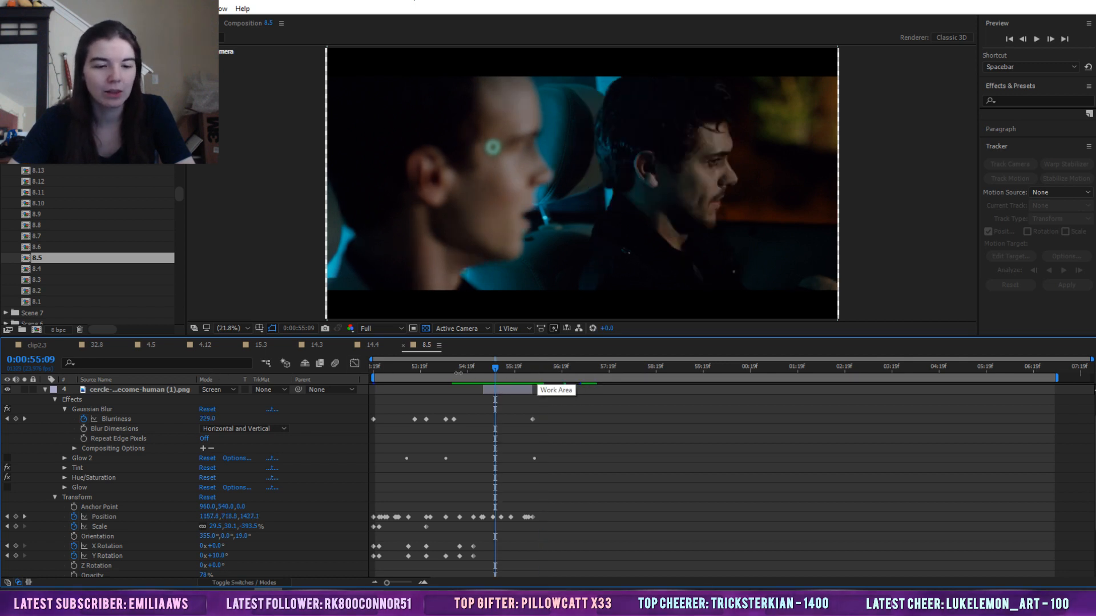
{"action": "left_click_drag", "start_coordinate": [494, 368], "coordinate": [431, 421]}
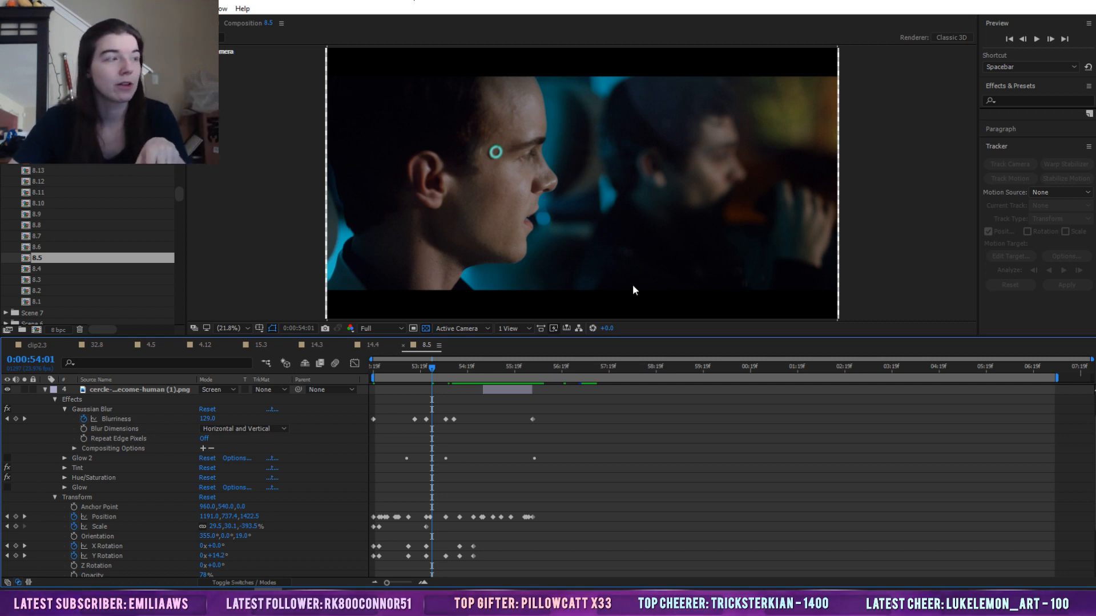
{"action": "left_click", "coordinate": [108, 390]}
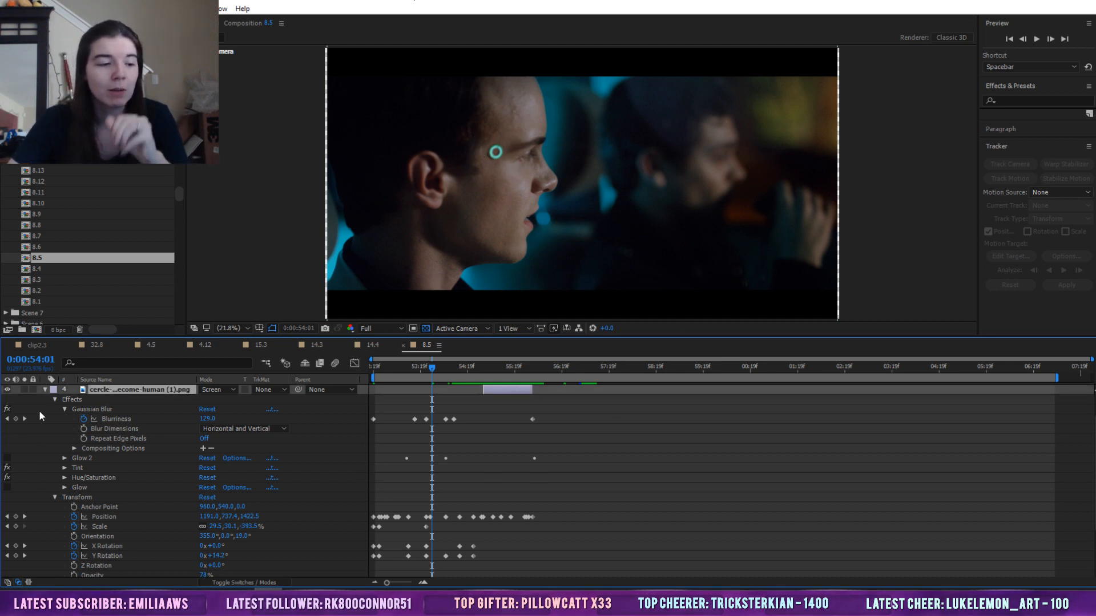
{"action": "left_click", "coordinate": [7, 393]}
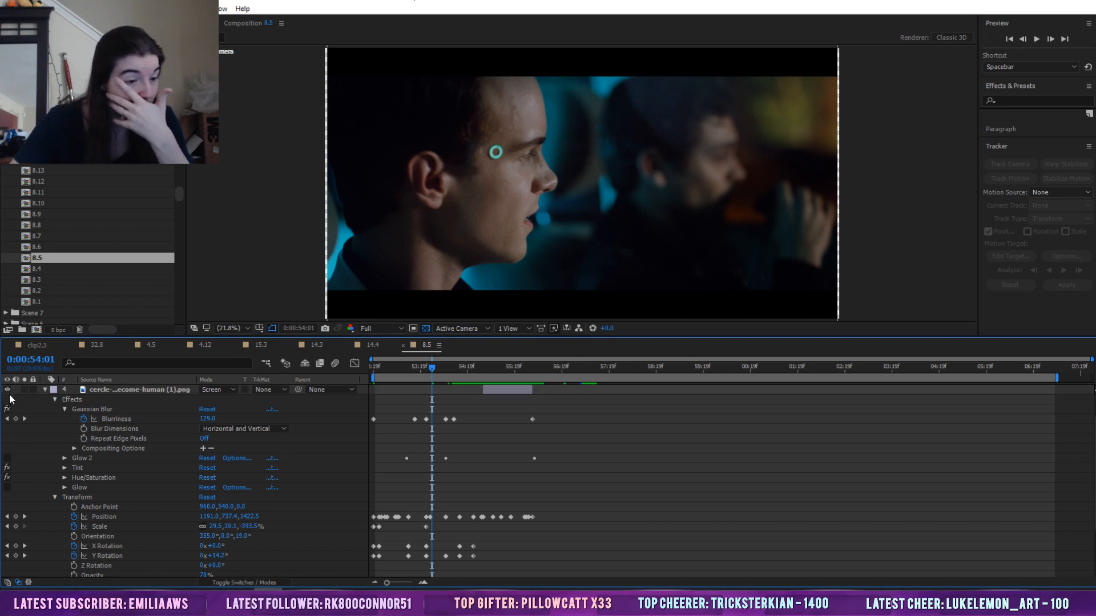
{"action": "left_click", "coordinate": [7, 392]}
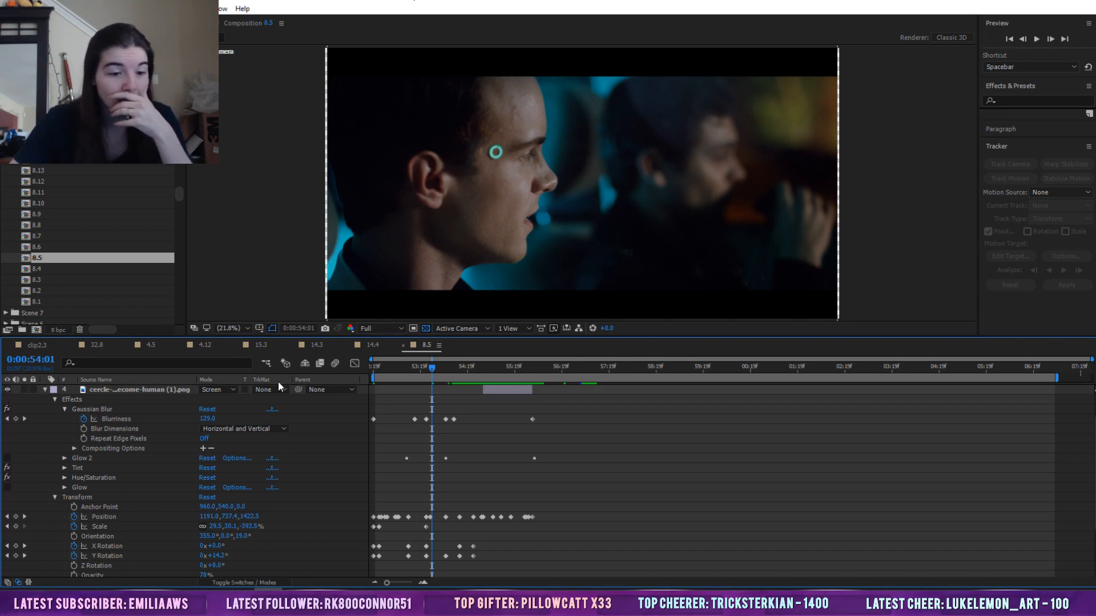
Close composition 8.5 and browse the project's scene folders down to the lowest-numbered scenes
{"action": "left_click", "coordinate": [403, 345]}
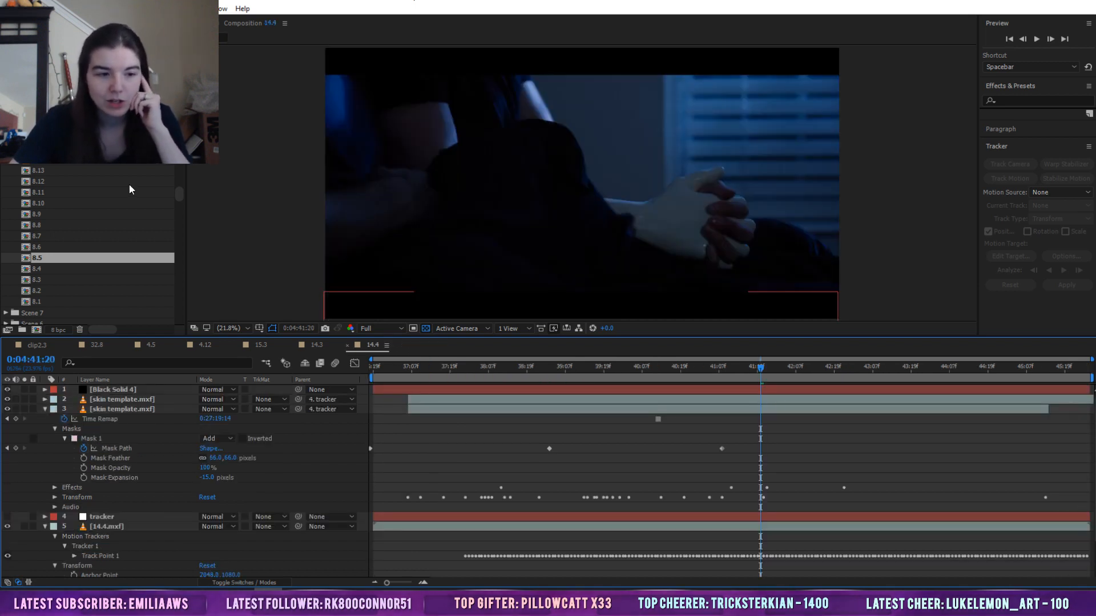
{"action": "left_click_drag", "start_coordinate": [180, 192], "coordinate": [184, 165]}
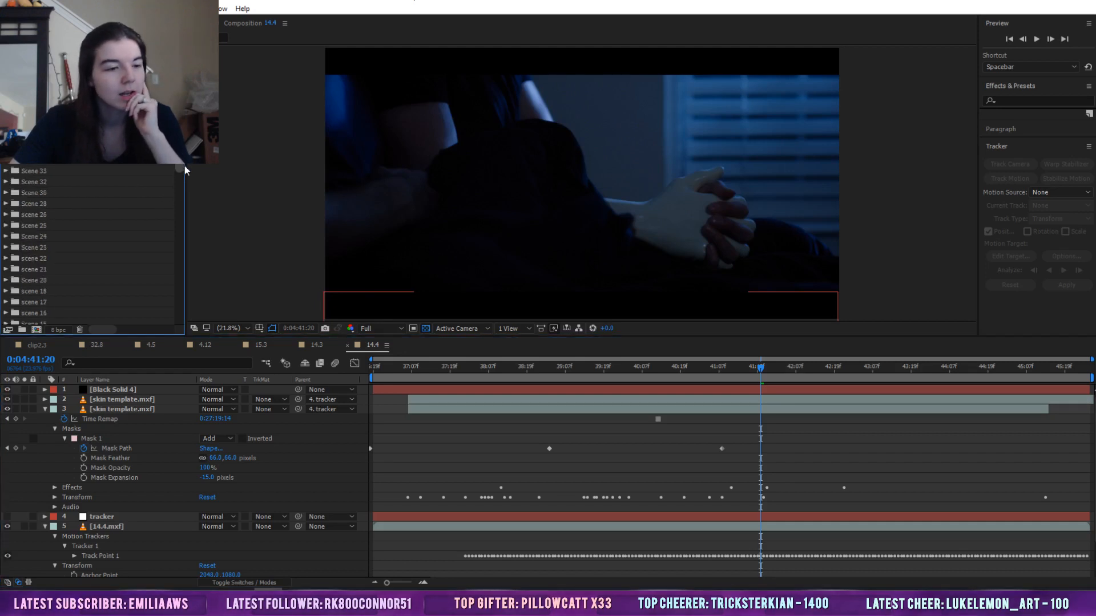
{"action": "left_click", "coordinate": [47, 235]}
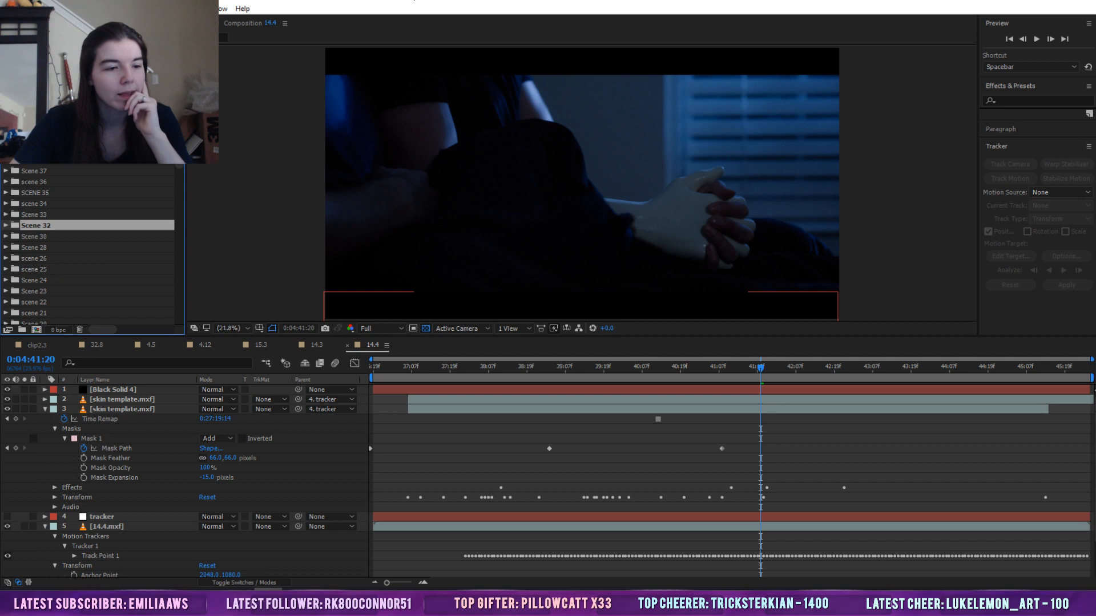
{"action": "left_click_drag", "start_coordinate": [180, 165], "coordinate": [181, 170]}
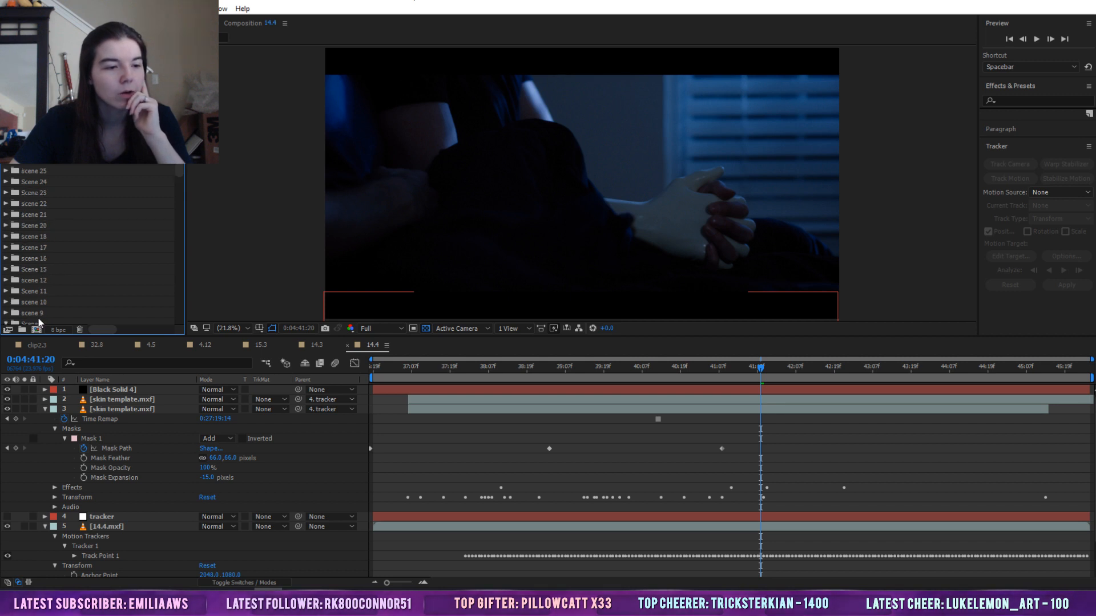
{"action": "scroll", "coordinate": [43, 296], "scroll_direction": "down", "scroll_amount": 5}
{"action": "scroll", "coordinate": [38, 231], "scroll_direction": "down", "scroll_amount": 5}
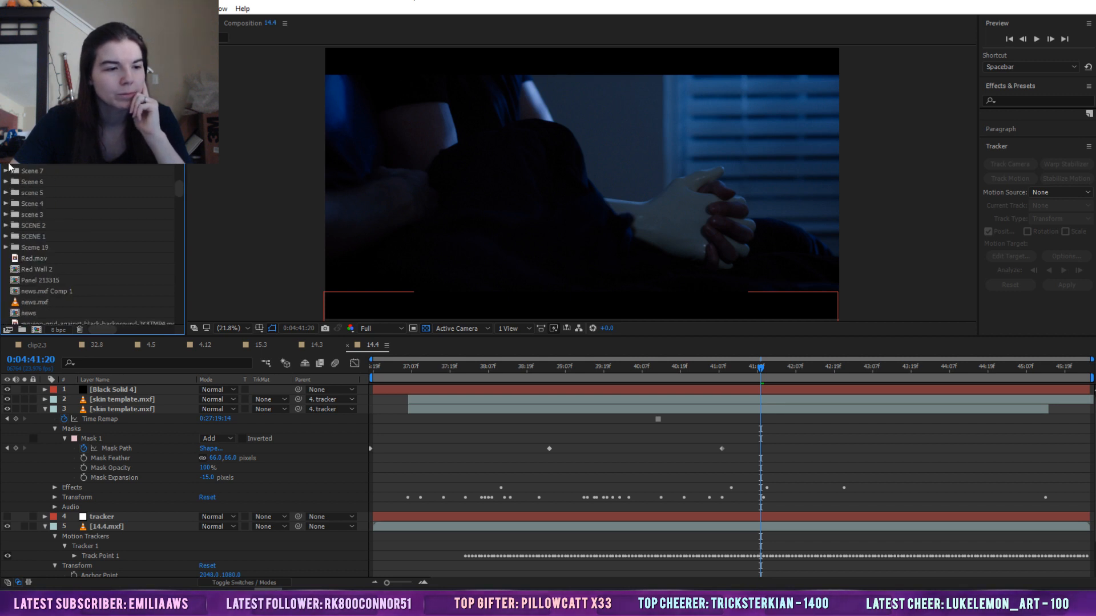
Look through the clips in the scene 5 folder and collapse the folder again
{"action": "left_click", "coordinate": [34, 201]}
{"action": "left_click", "coordinate": [34, 195]}
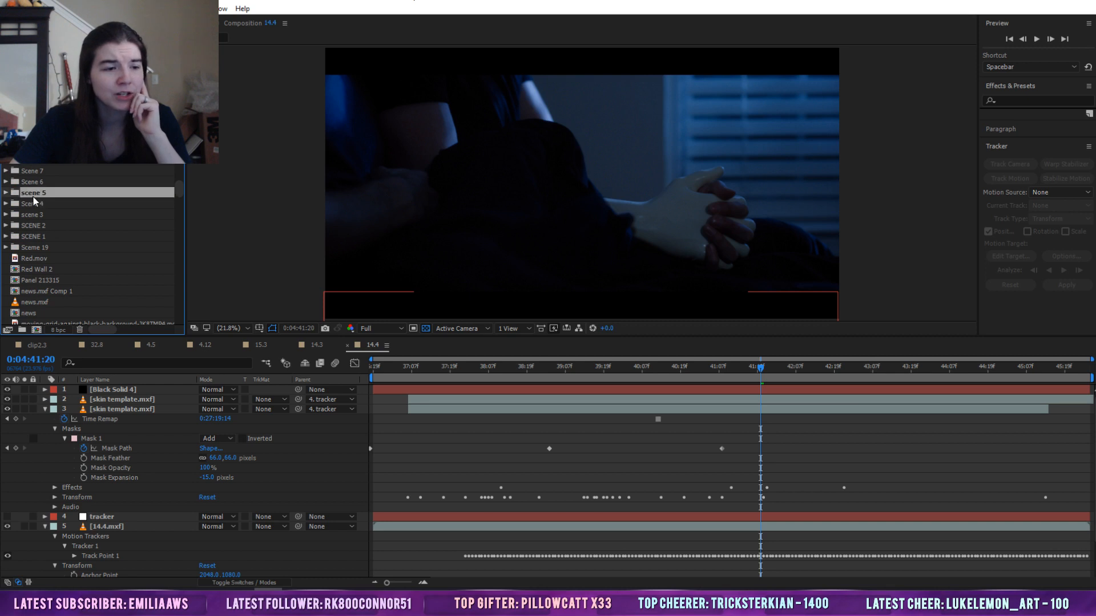
{"action": "left_click", "coordinate": [6, 193]}
{"action": "scroll", "coordinate": [64, 260], "scroll_direction": "down", "scroll_amount": 2}
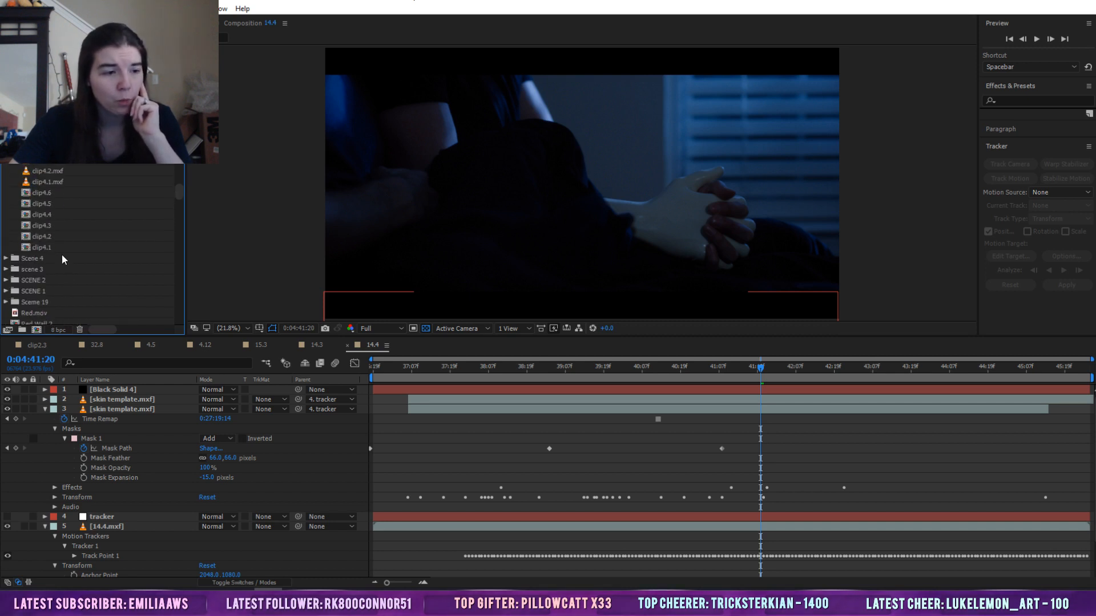
{"action": "left_click", "coordinate": [30, 226]}
{"action": "scroll", "coordinate": [35, 233], "scroll_direction": "up", "scroll_amount": 3}
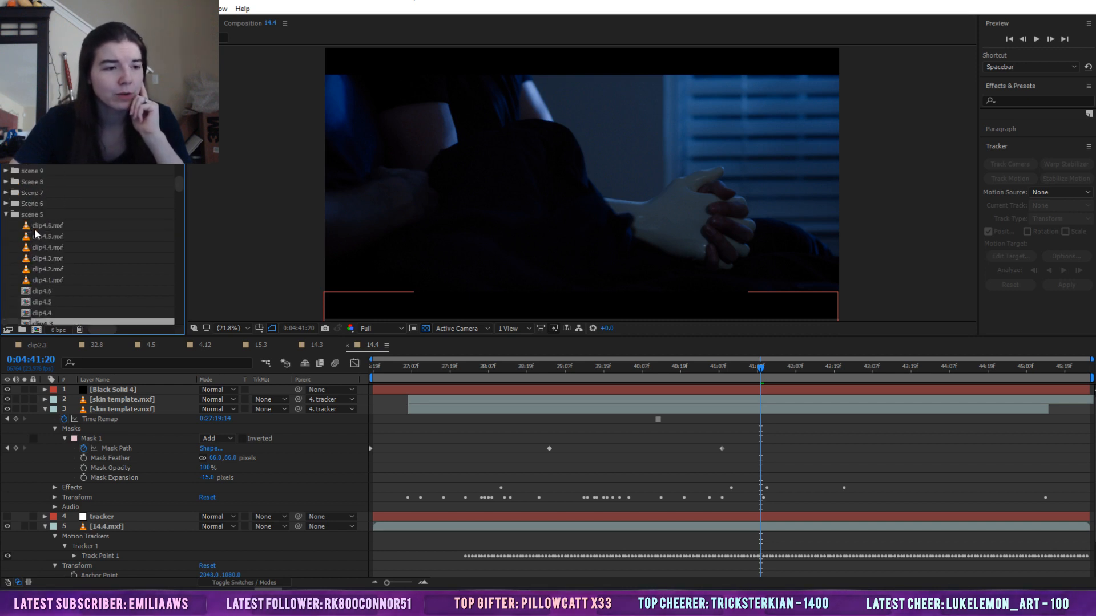
{"action": "left_click", "coordinate": [7, 215]}
Expand the Scene 4 folder and open composition 4.10
{"action": "left_click", "coordinate": [12, 228]}
{"action": "left_click", "coordinate": [6, 228]}
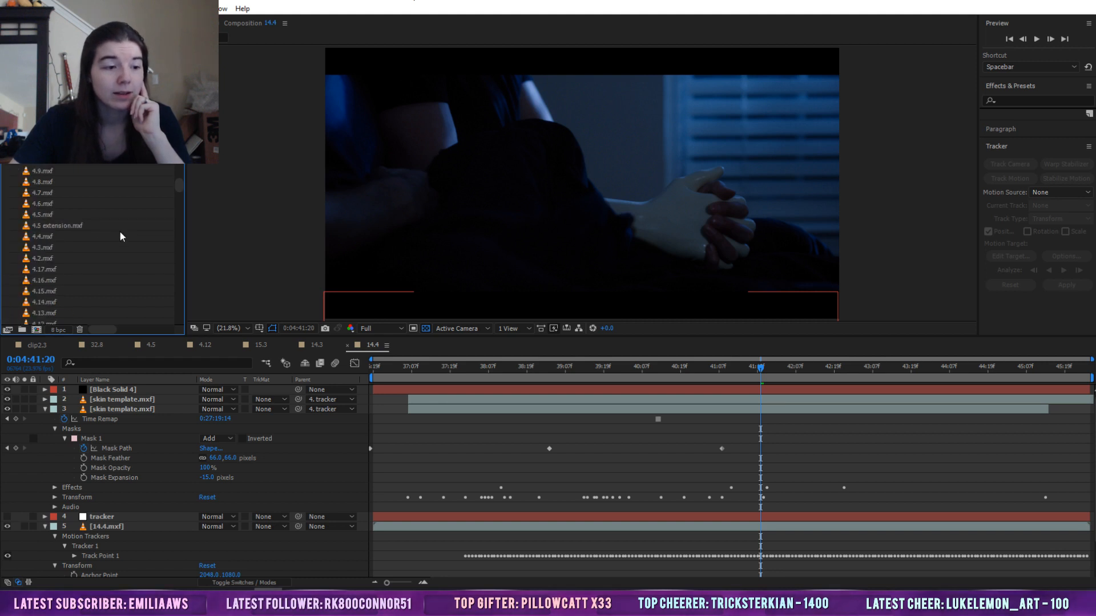
{"action": "scroll", "coordinate": [108, 245], "scroll_direction": "down", "scroll_amount": 5}
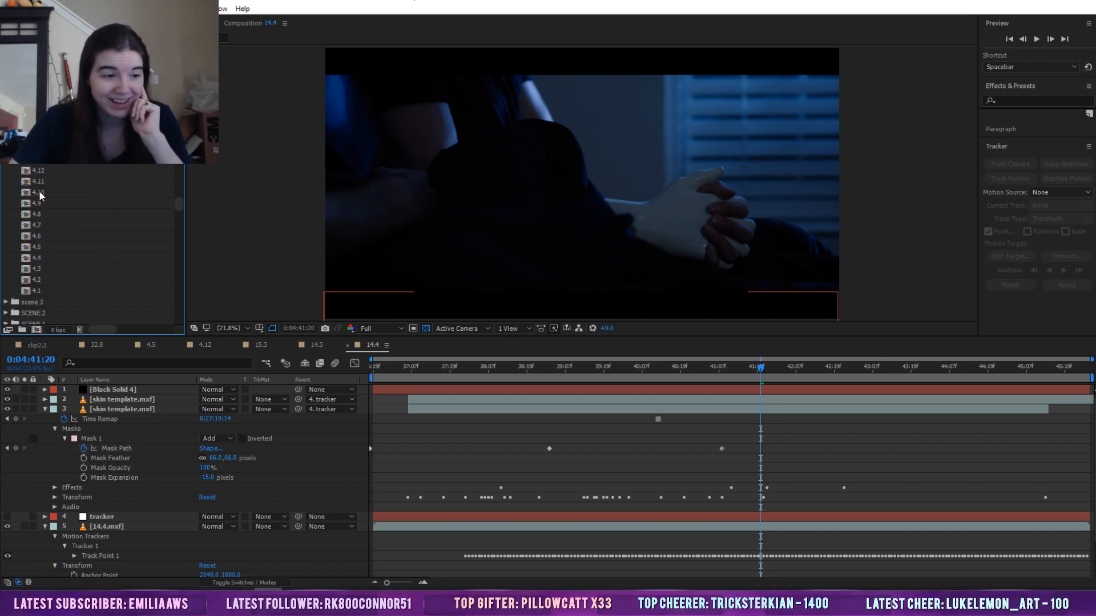
{"action": "left_click", "coordinate": [40, 194]}
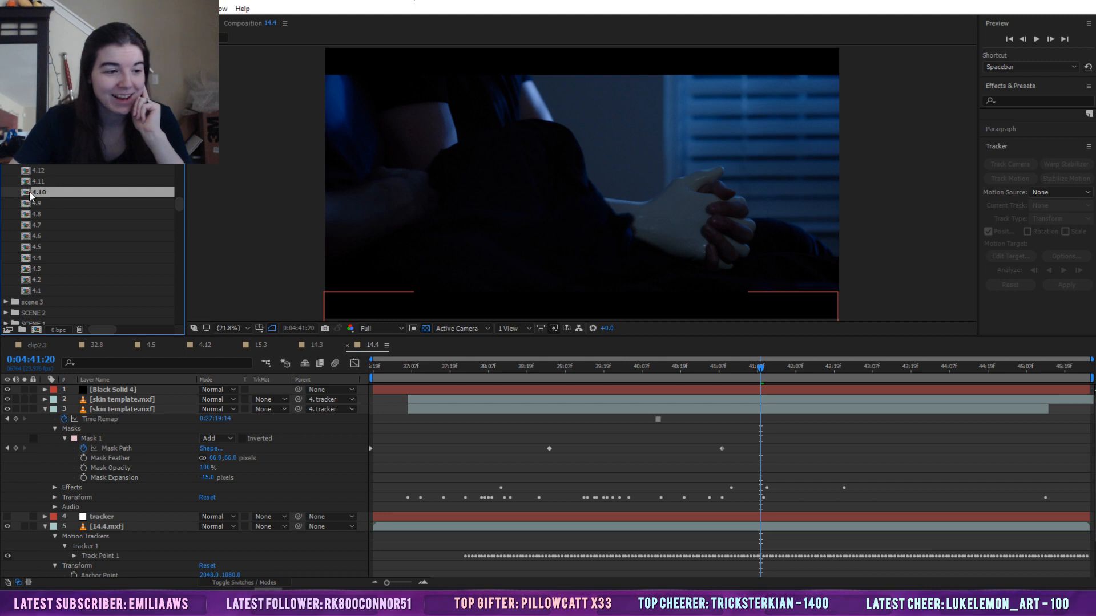
{"action": "double_click", "coordinate": [31, 194]}
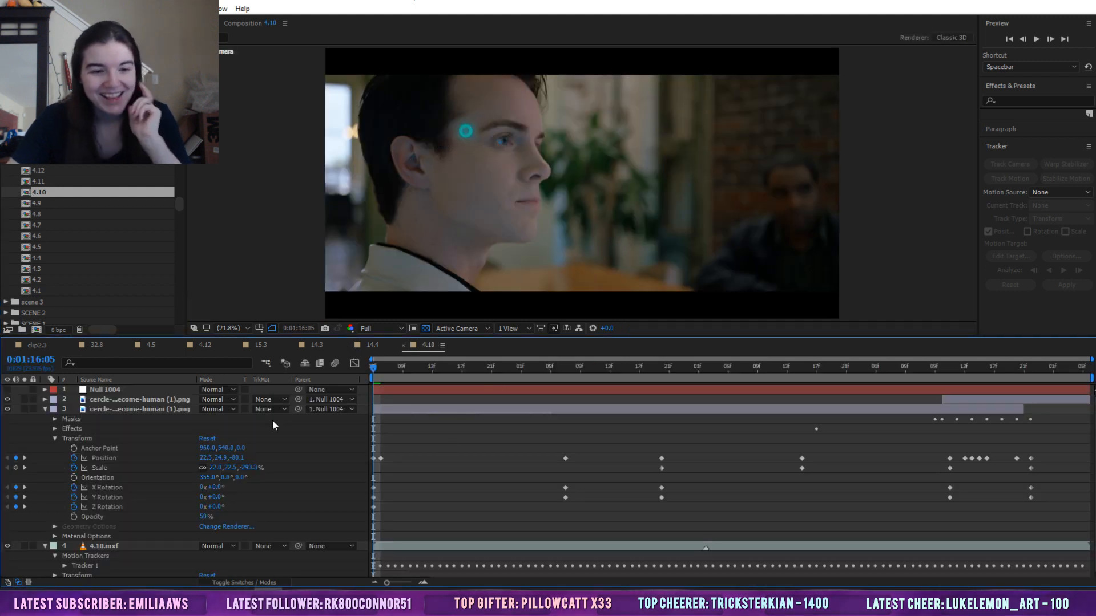
Hide circle layers 2 and 3, collapse layer 3, and select the 4.10.mxf footage layer
{"action": "left_click", "coordinate": [10, 399]}
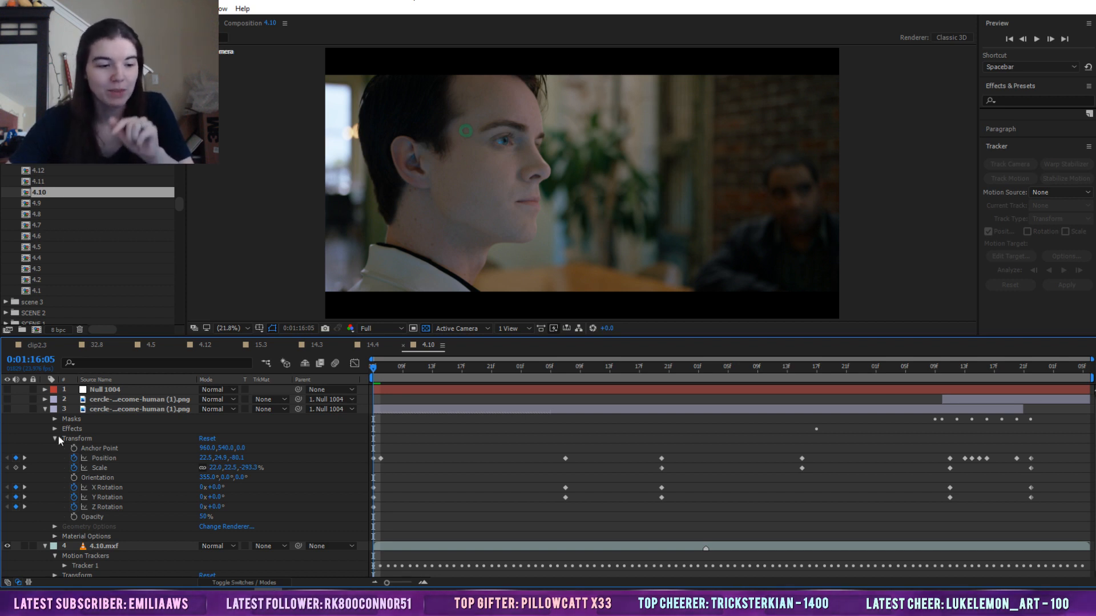
{"action": "left_click", "coordinate": [46, 409]}
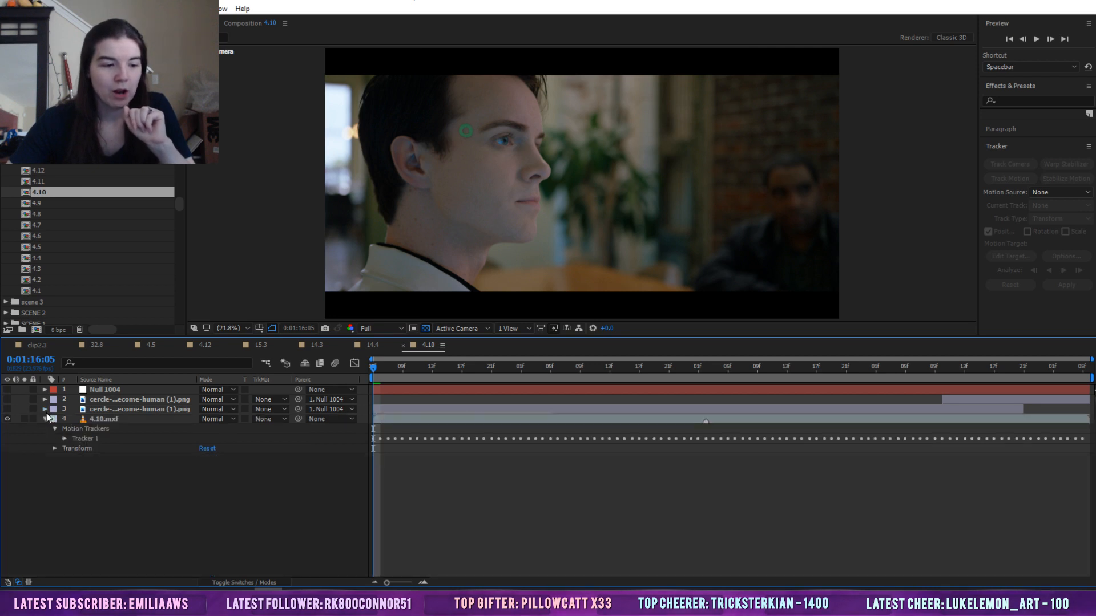
{"action": "left_click", "coordinate": [505, 419]}
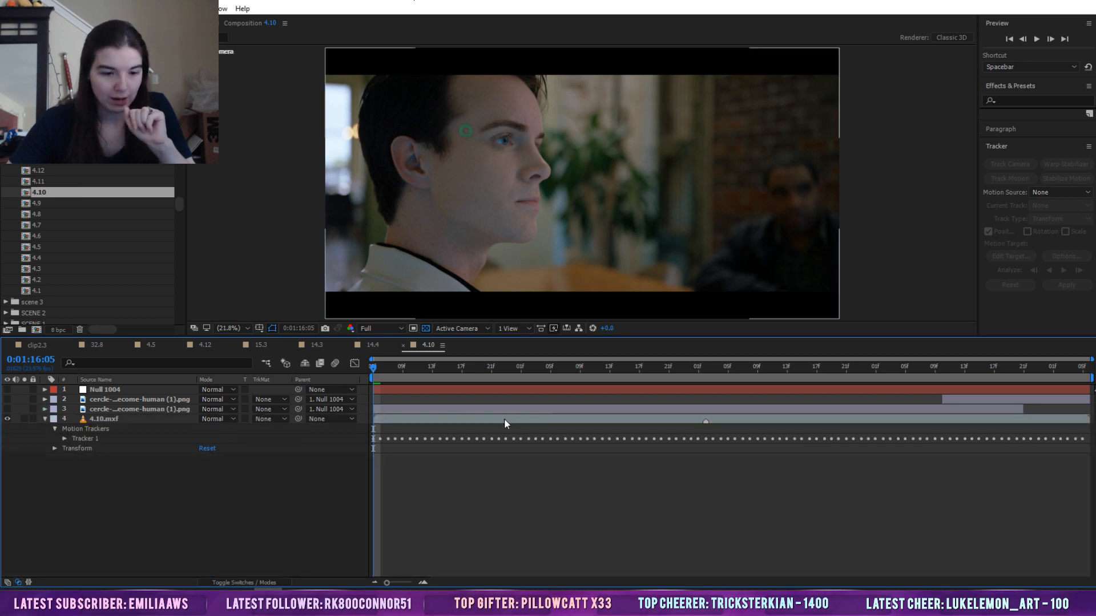
Search the effects for "chroma" and "green" and look through the matching presets for a keying effect
{"action": "left_click", "coordinate": [1019, 100]}
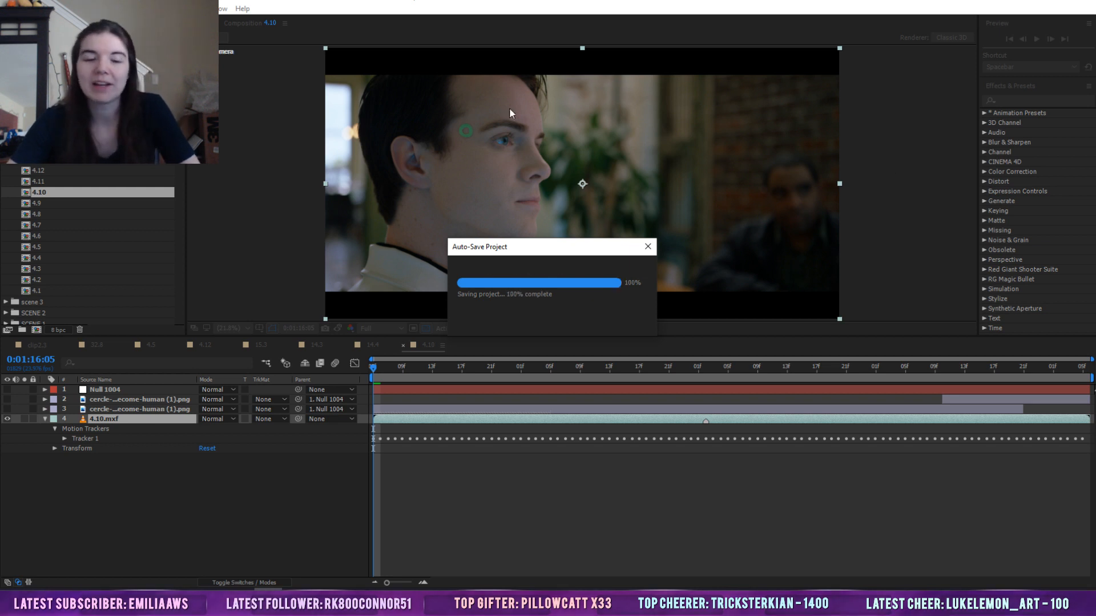
{"action": "left_click", "coordinate": [1018, 100]}
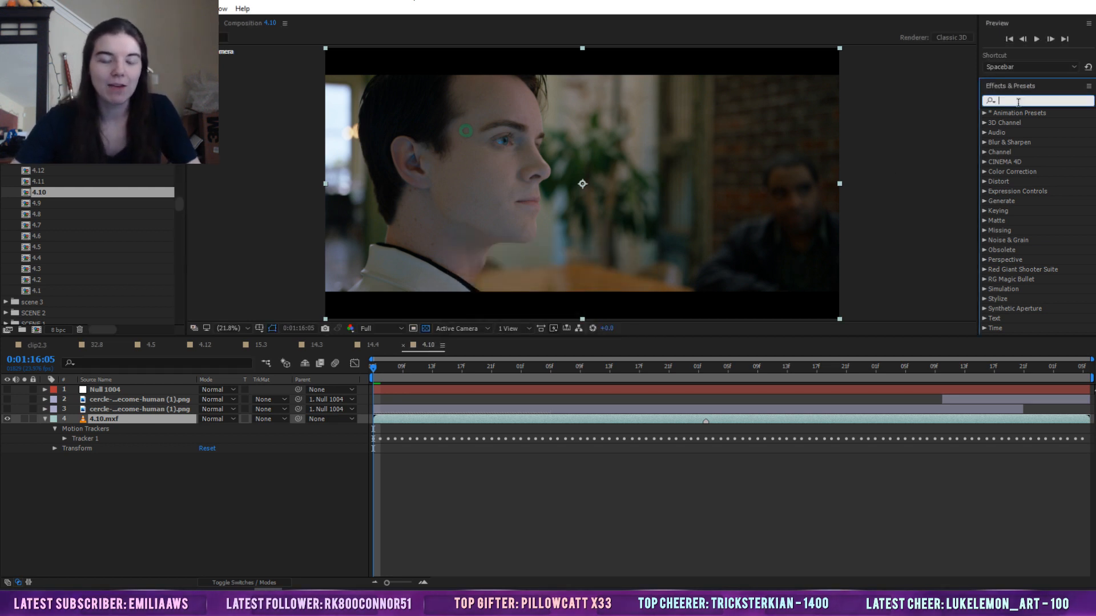
{"action": "type", "text": "chroma"}
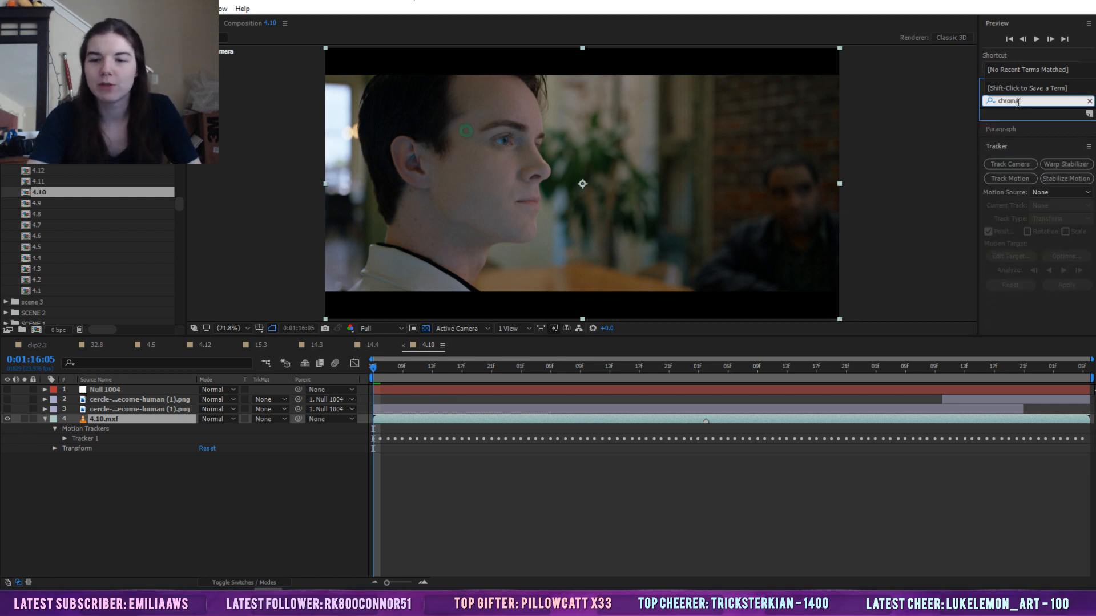
{"action": "double_click", "coordinate": [1018, 101]}
{"action": "type", "text": "green"}
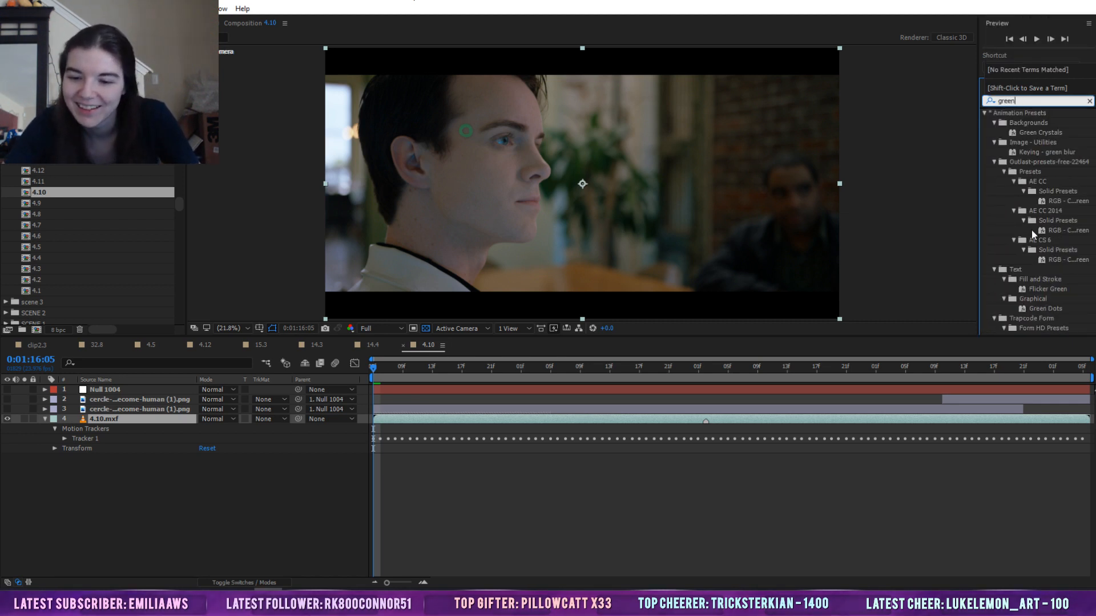
{"action": "scroll", "coordinate": [1032, 231], "scroll_direction": "down", "scroll_amount": 3}
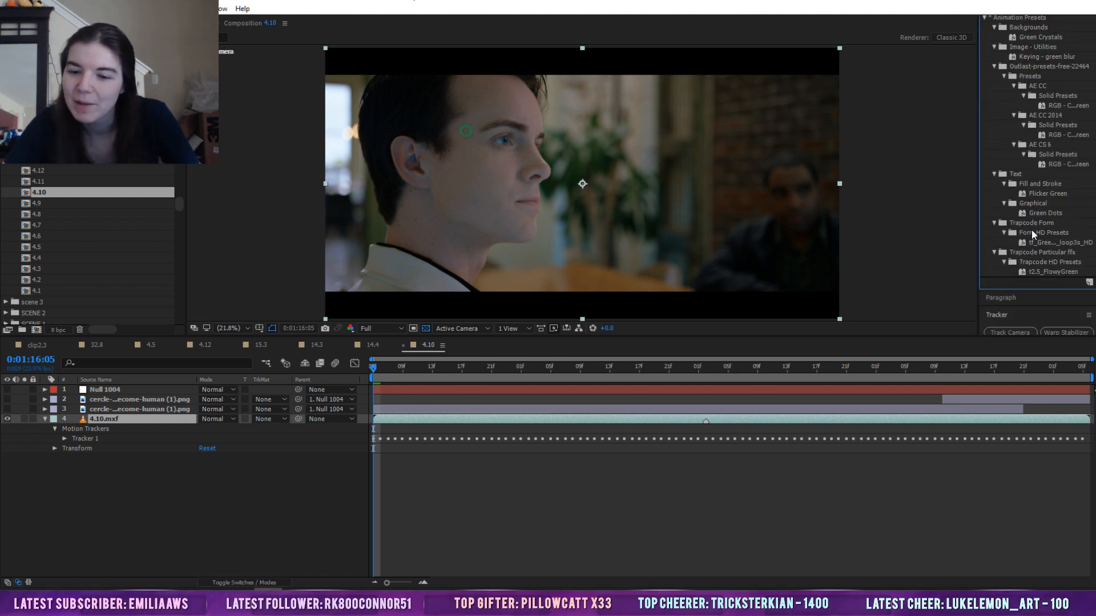
{"action": "scroll", "coordinate": [1033, 231], "scroll_direction": "up", "scroll_amount": 3}
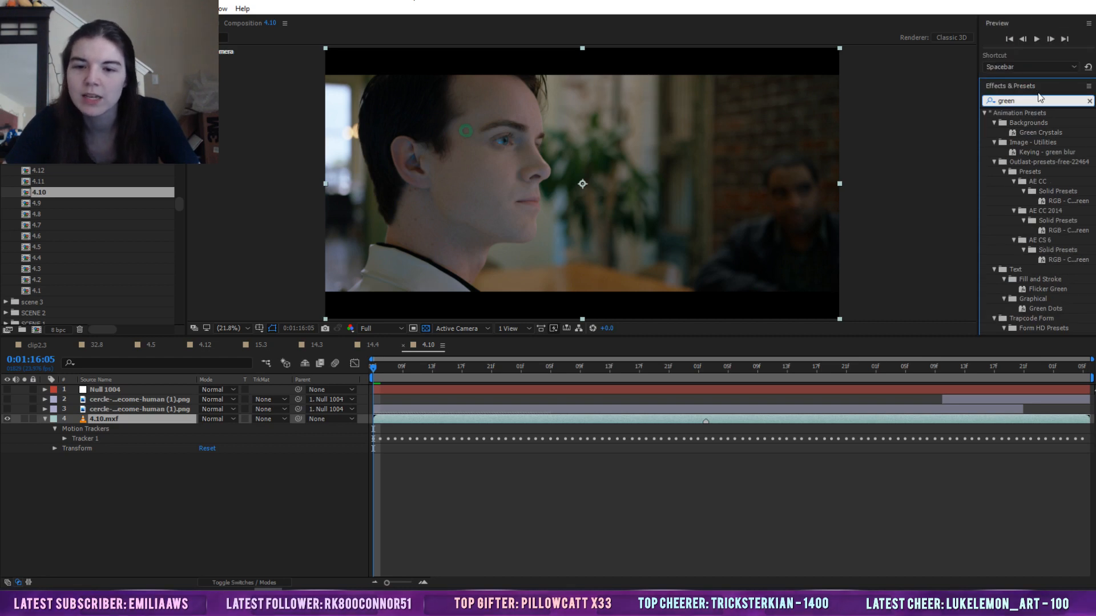
Search the effects for "key" and apply Color Key to the 4.10.mxf layer
{"action": "double_click", "coordinate": [1006, 100]}
{"action": "type", "text": "keyer"}
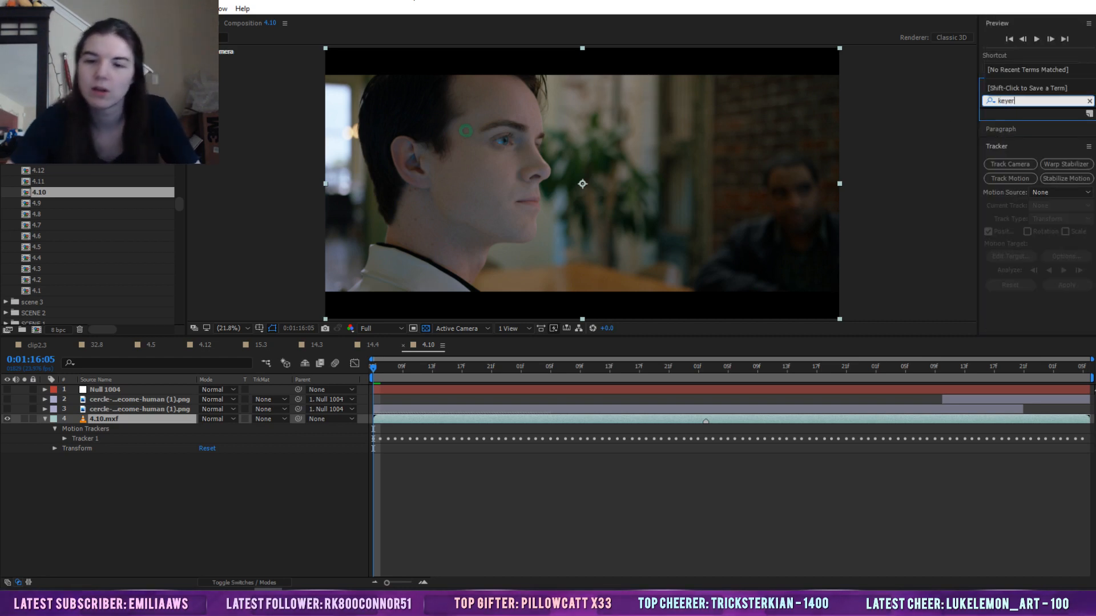
{"action": "key", "text": "BackSpace"}
{"action": "key", "text": "BackSpace"}
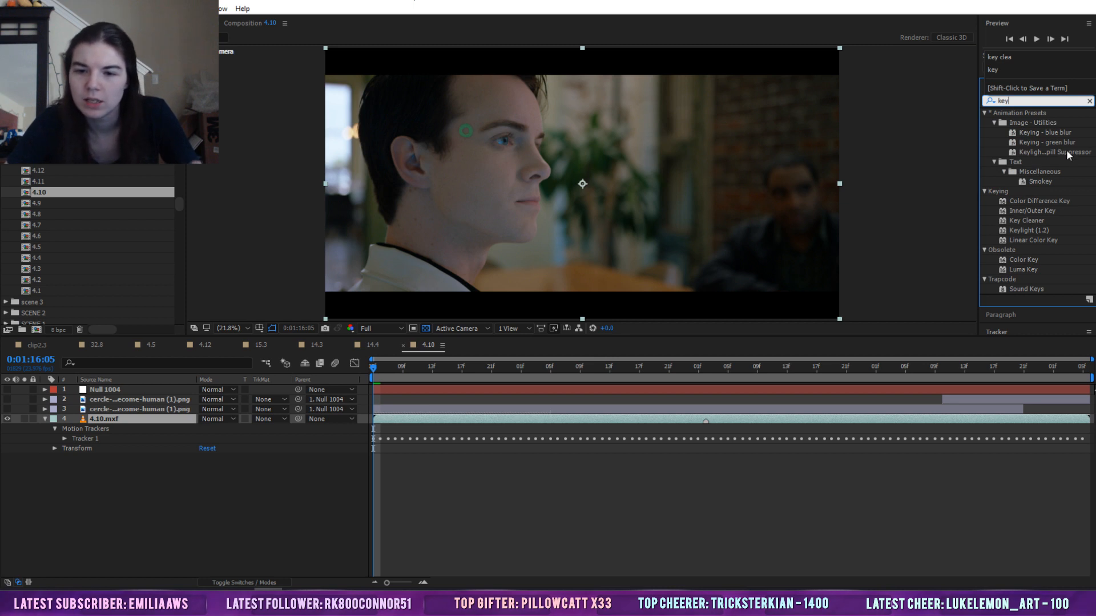
{"action": "left_click", "coordinate": [1045, 201]}
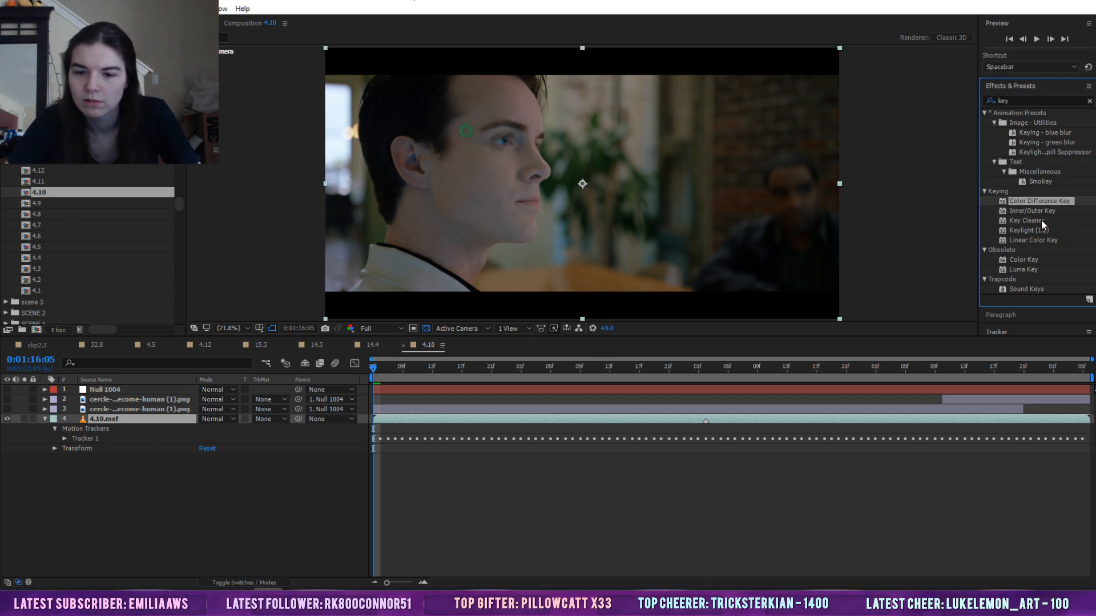
{"action": "left_click", "coordinate": [1031, 259]}
{"action": "left_click_drag", "start_coordinate": [1033, 259], "coordinate": [468, 418]}
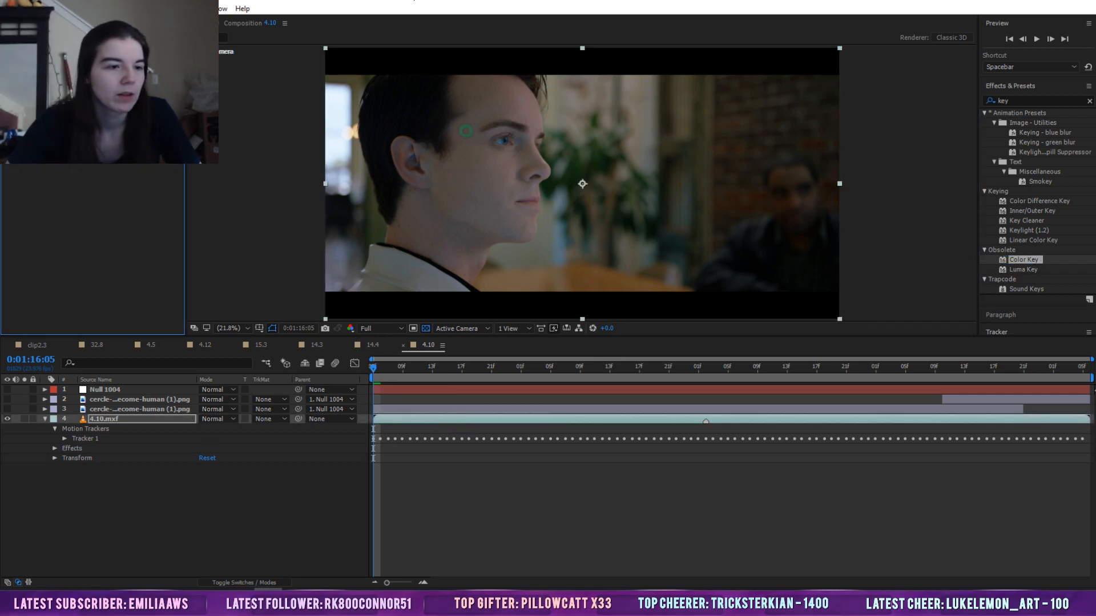
Key out the green ring drawn on the temple by sampling its colour, and inspect it at 100% magnification
{"action": "left_click", "coordinate": [472, 129]}
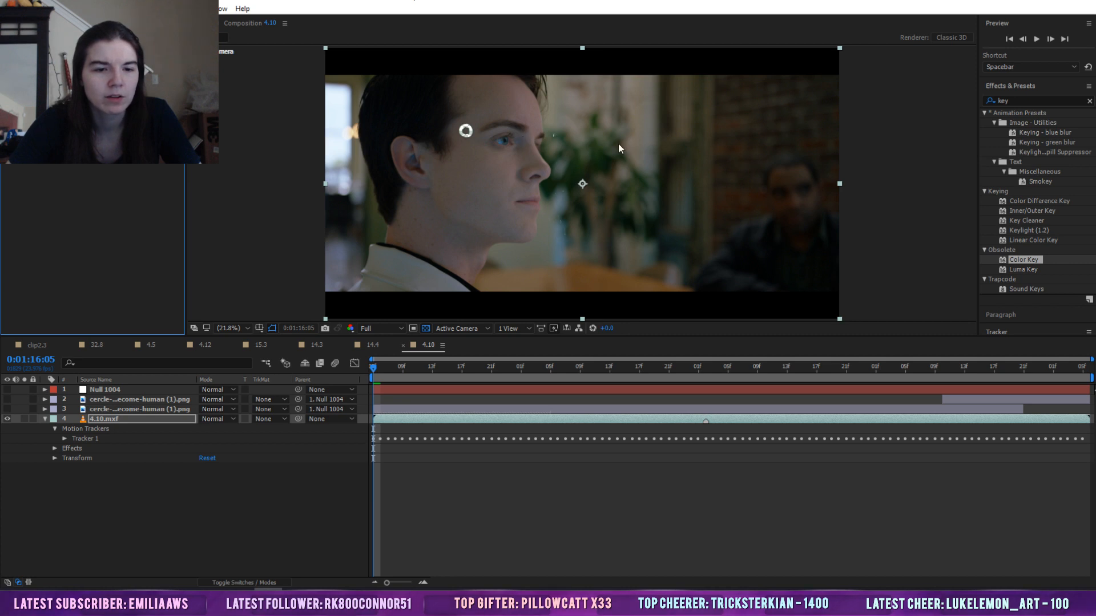
{"action": "left_click", "coordinate": [228, 328]}
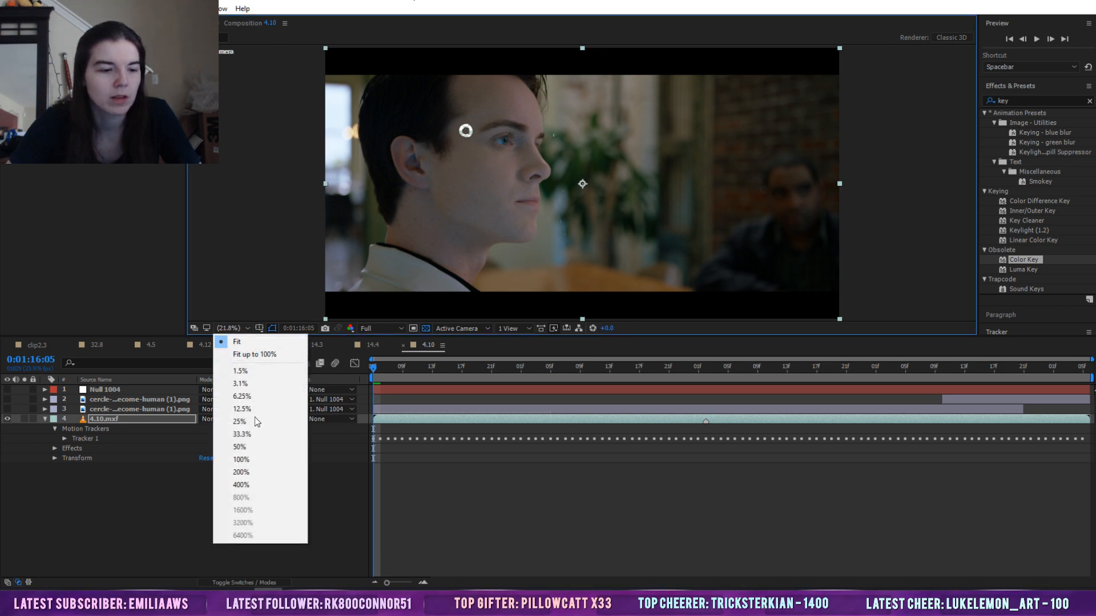
{"action": "left_click", "coordinate": [240, 459]}
{"action": "key", "text": "F3"}
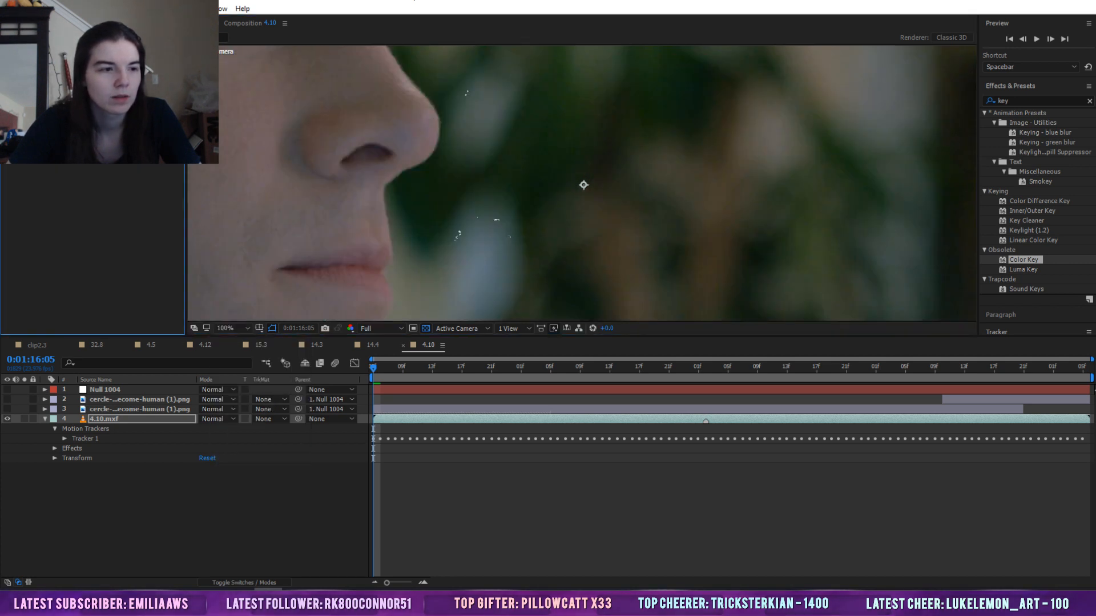
{"action": "left_click_drag", "start_coordinate": [353, 166], "coordinate": [695, 254]}
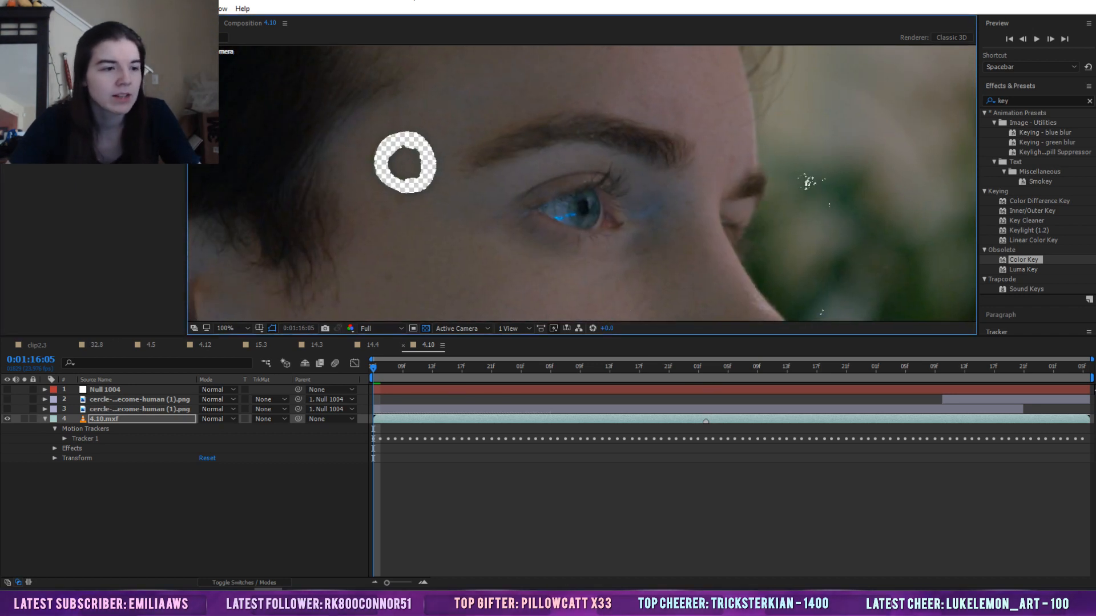
Refine the Color Key to reduce stray background holes and soften the ring cutout's edge, and fit the whole frame in view
{"action": "left_click", "coordinate": [108, 91]}
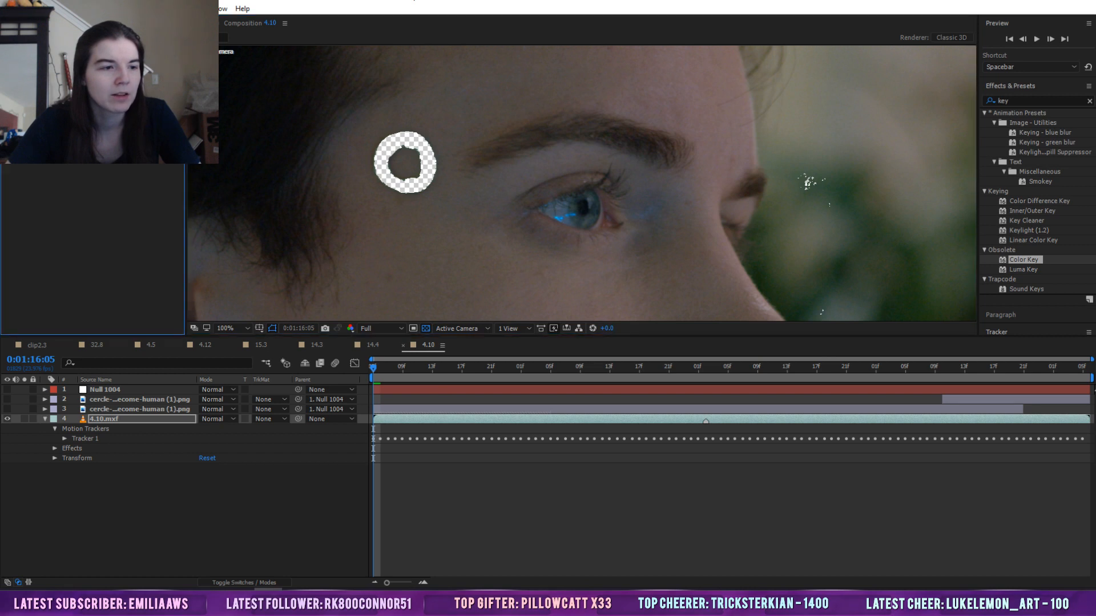
{"action": "left_click", "coordinate": [85, 23]}
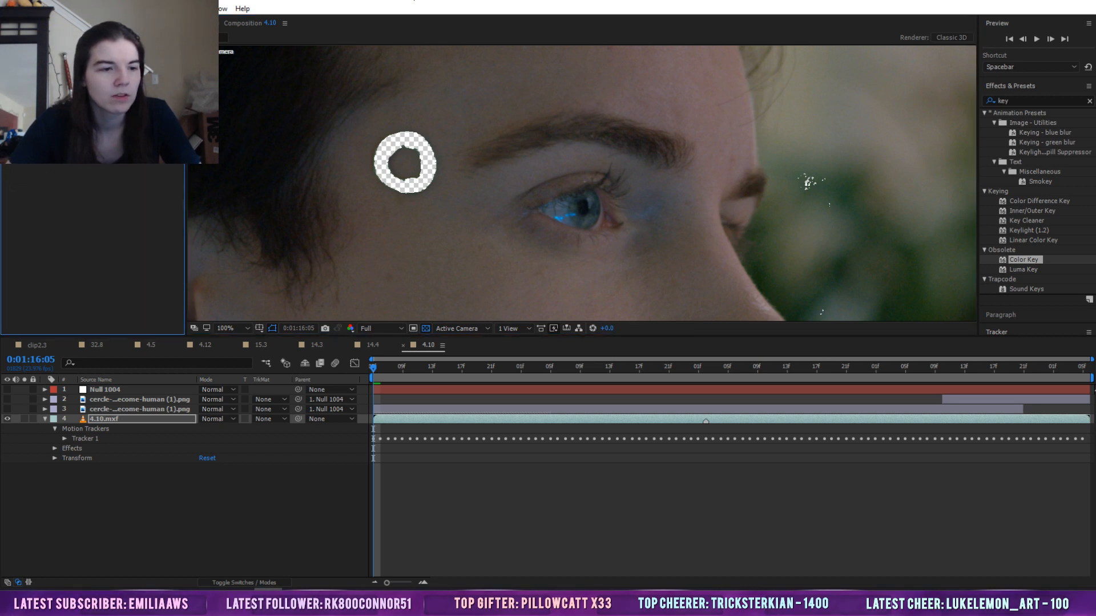
{"action": "left_click_drag", "start_coordinate": [109, 63], "coordinate": [104, 63]}
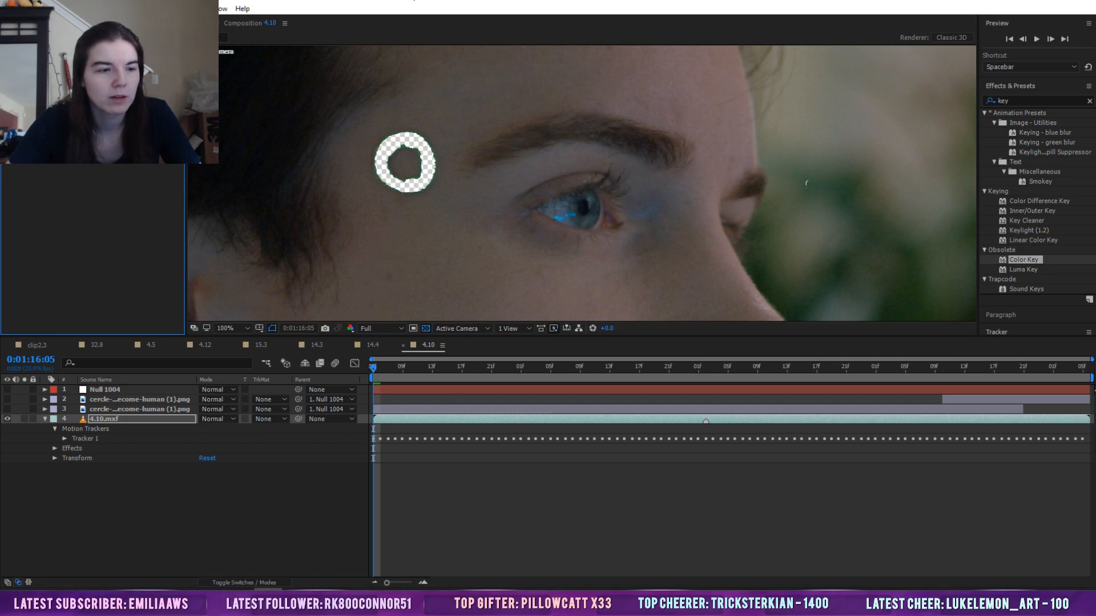
{"action": "left_click_drag", "start_coordinate": [108, 62], "coordinate": [110, 63]}
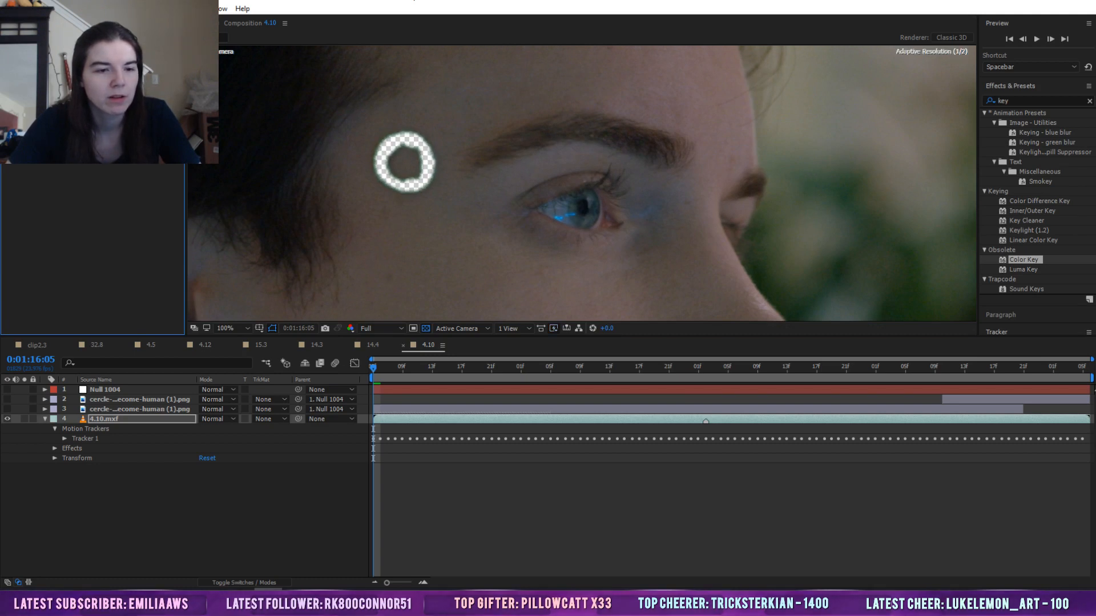
{"action": "left_click", "coordinate": [238, 327]}
{"action": "left_click", "coordinate": [238, 341]}
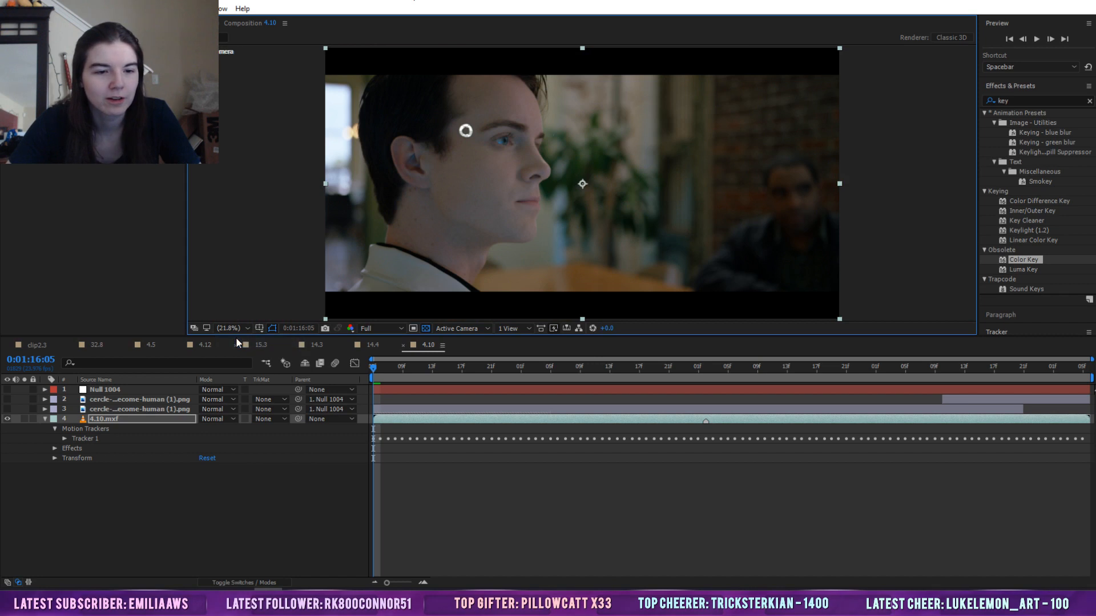
{"action": "left_click", "coordinate": [485, 538]}
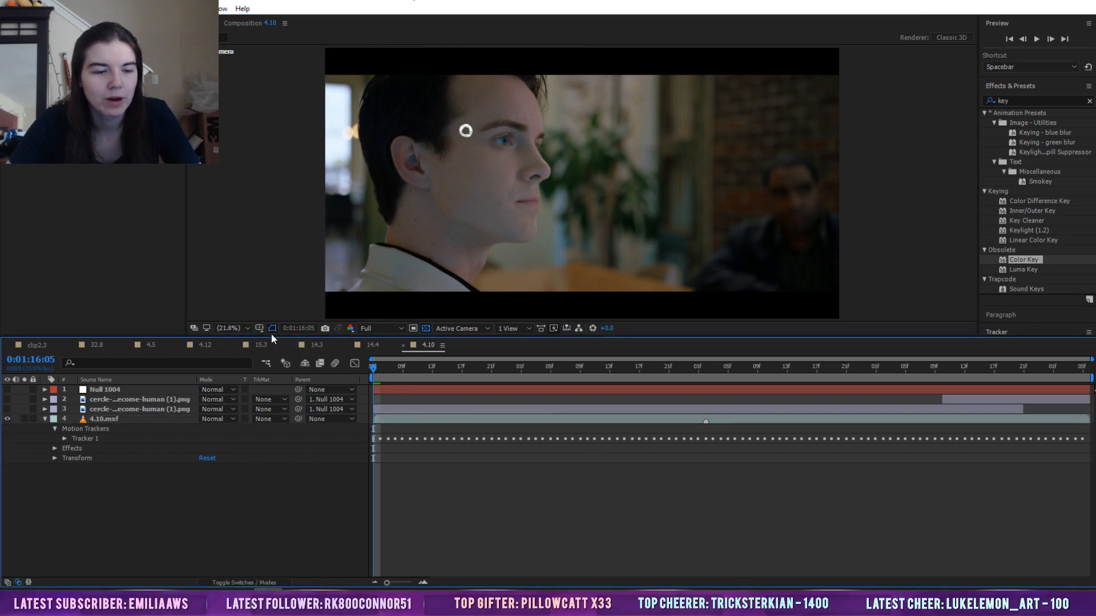
Preview the keyed temple ring at 100% magnification, including playback from 0:01:19:00
{"action": "left_click", "coordinate": [234, 328]}
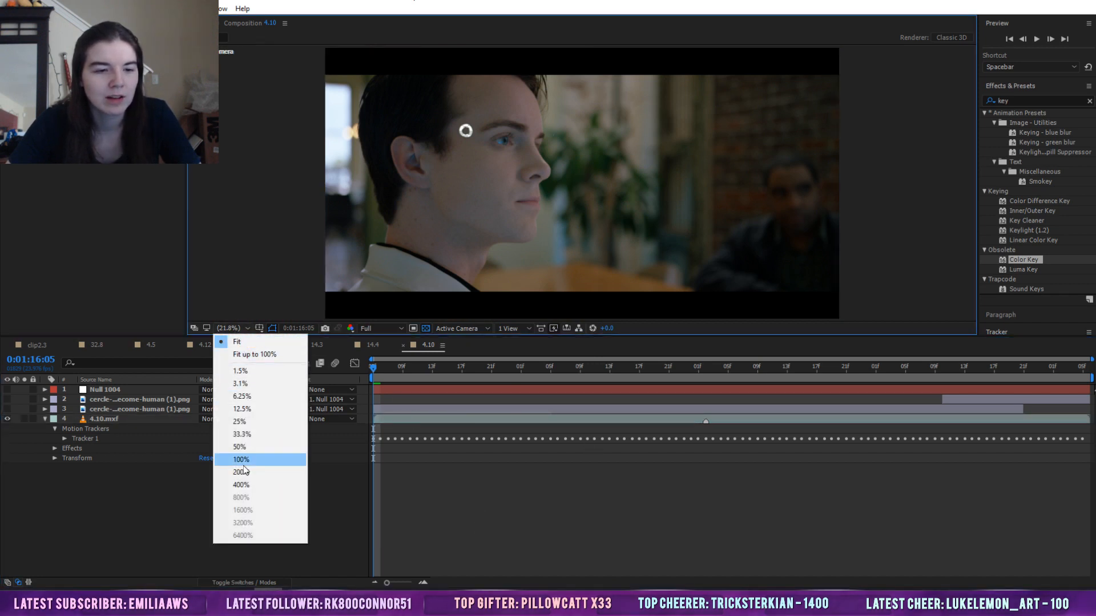
{"action": "left_click", "coordinate": [243, 465]}
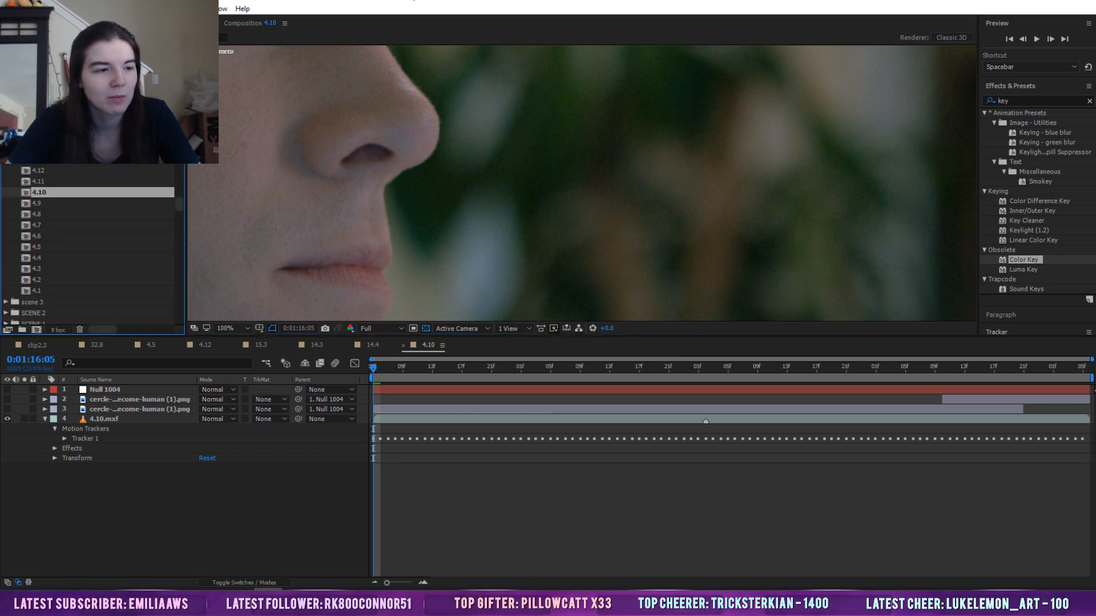
{"action": "left_click", "coordinate": [86, 24]}
{"action": "left_click_drag", "start_coordinate": [389, 189], "coordinate": [702, 474]}
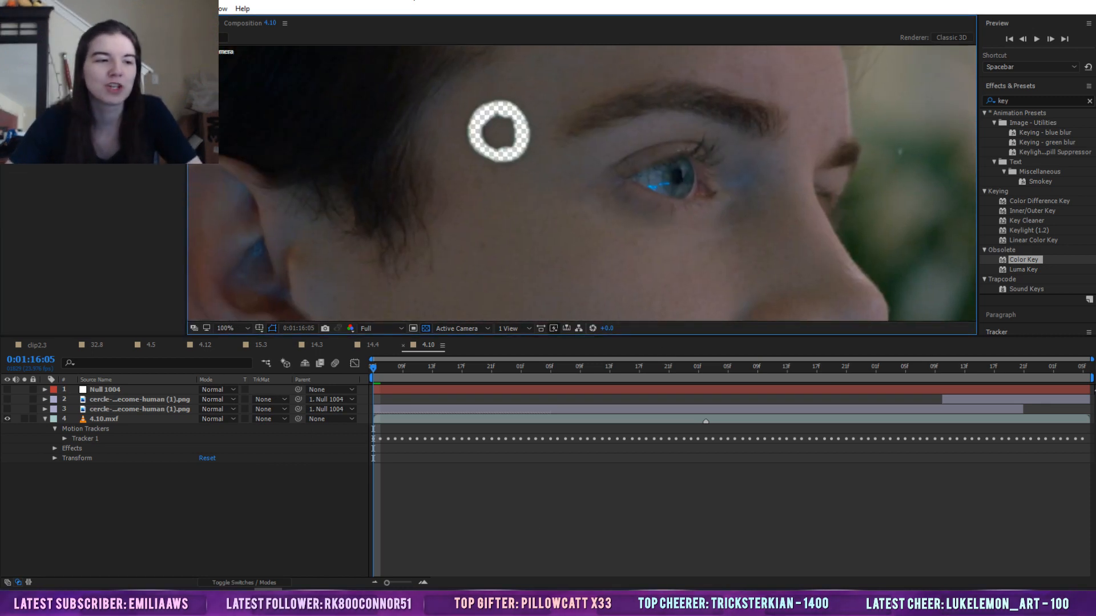
{"action": "left_click", "coordinate": [94, 109]}
{"action": "key", "text": "space"}
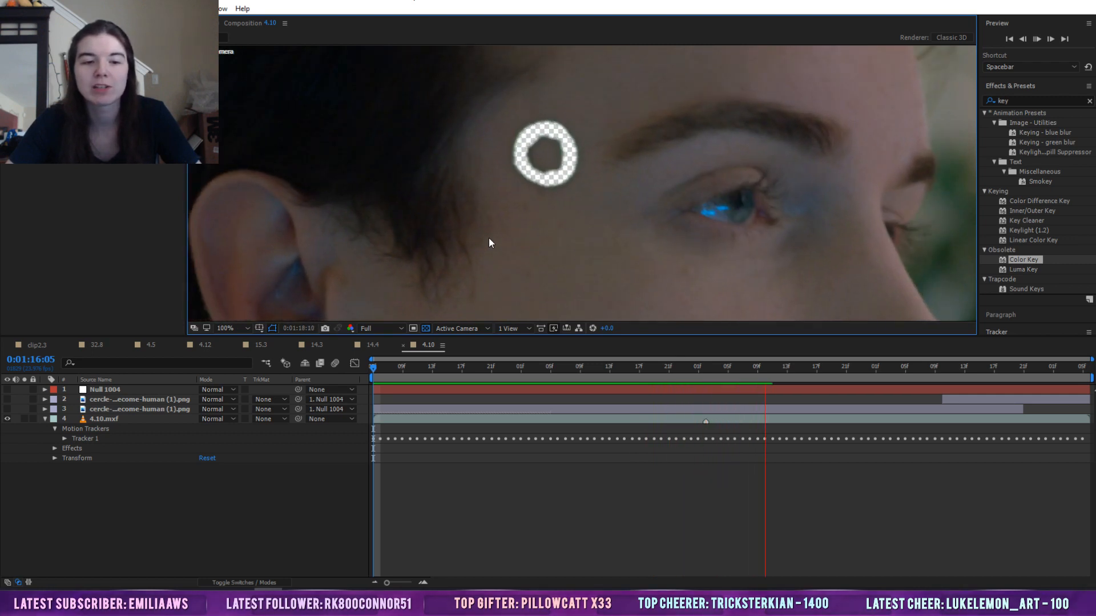
{"action": "left_click", "coordinate": [839, 370]}
{"action": "left_click_drag", "start_coordinate": [842, 371], "coordinate": [870, 381]}
{"action": "key", "text": "space"}
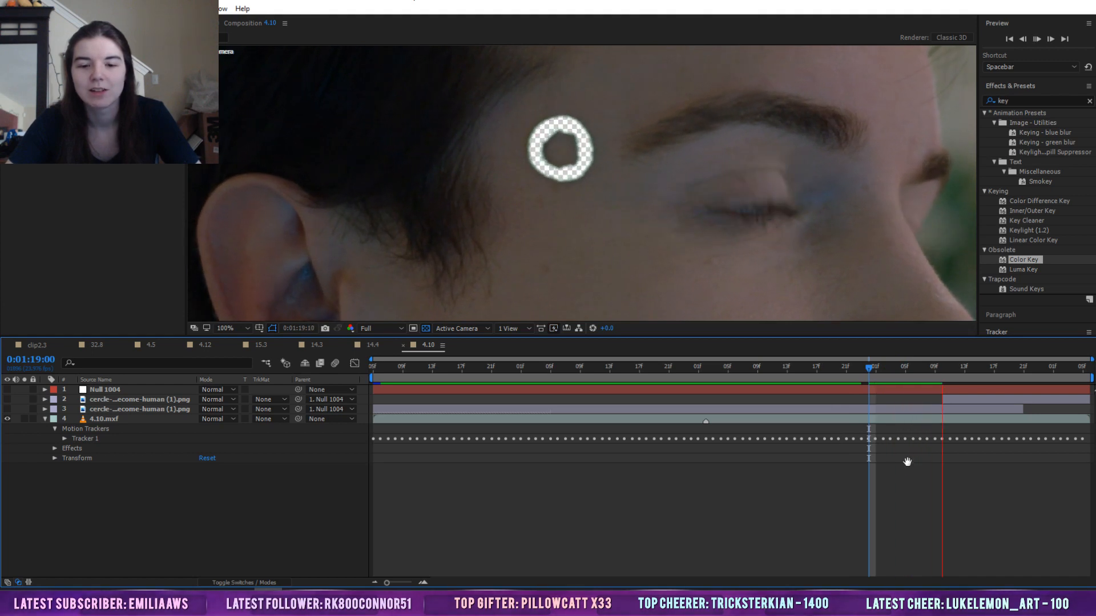
{"action": "key", "text": "space"}
Reveal the Color Key settings on the 4.10.mxf layer and start keyframing Key Color at 0:01:19:11
{"action": "left_click", "coordinate": [18, 23]}
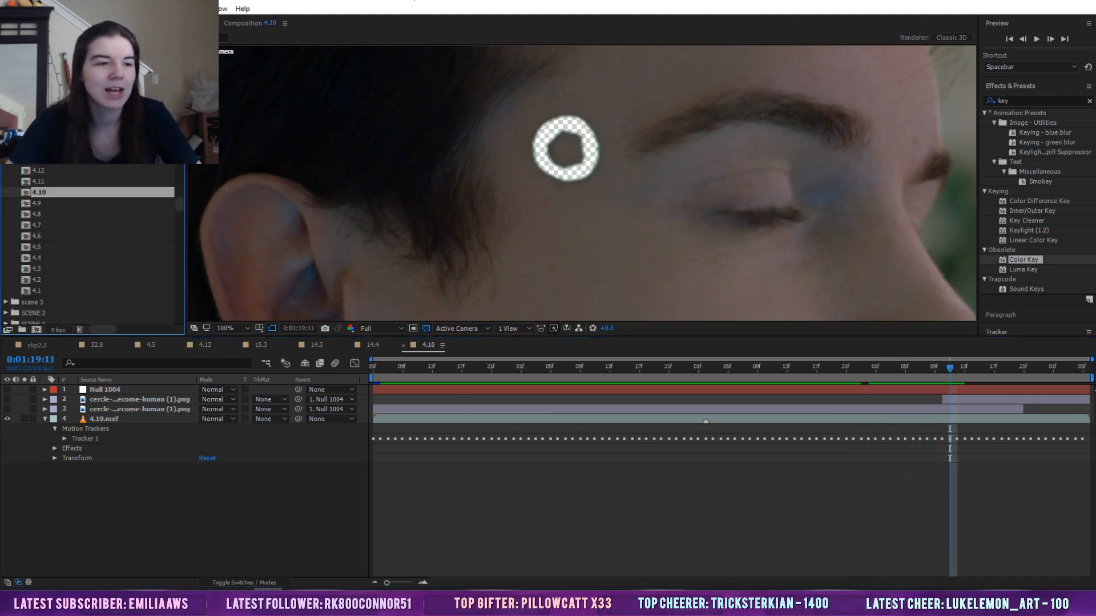
{"action": "left_click", "coordinate": [77, 22]}
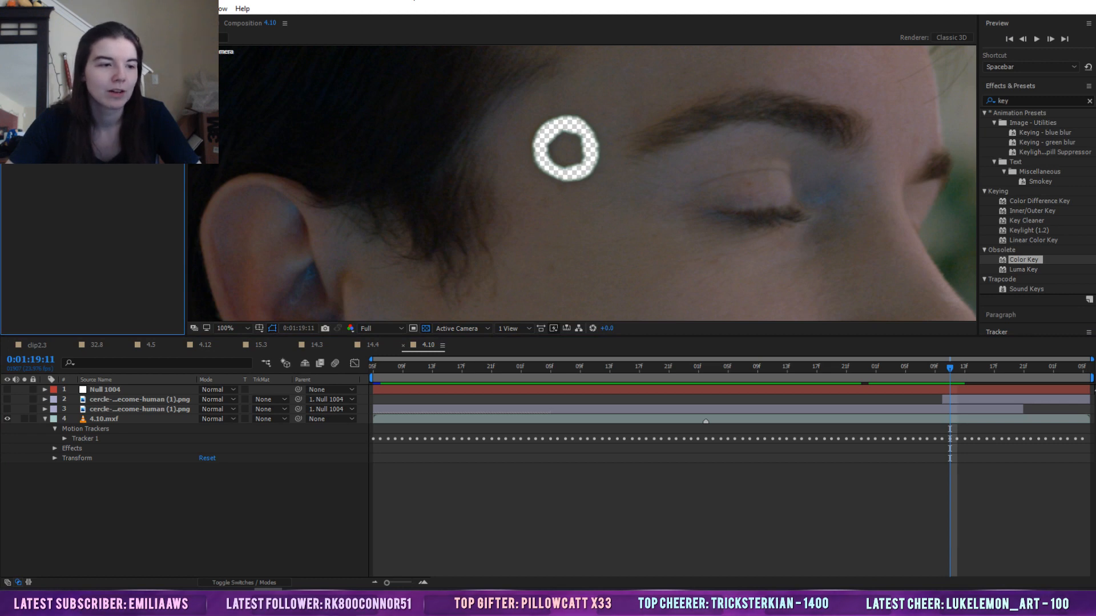
{"action": "left_click", "coordinate": [104, 419]}
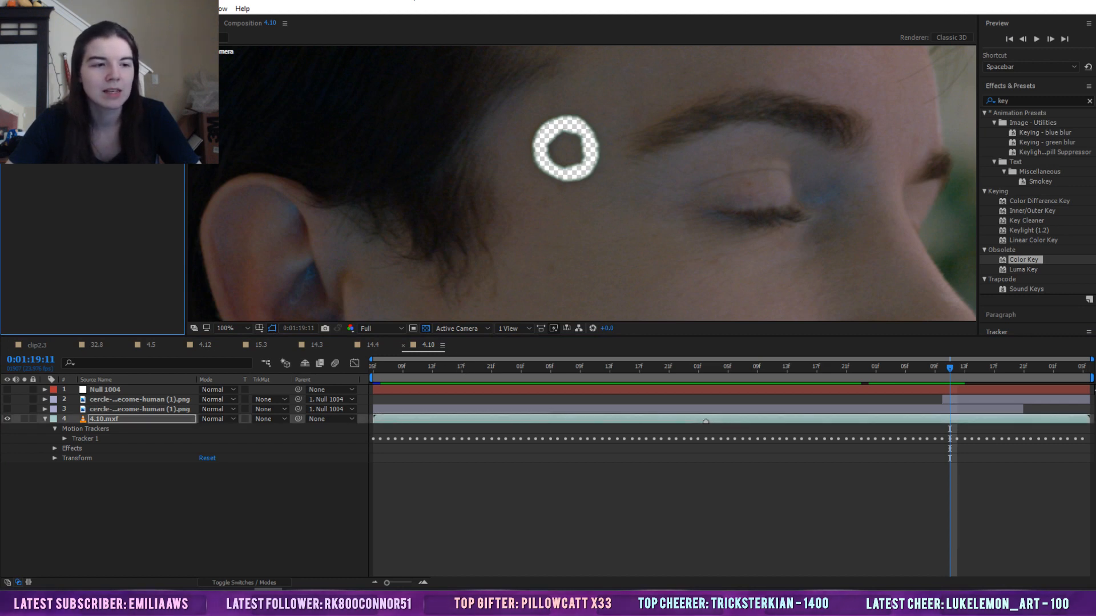
{"action": "left_click_drag", "start_coordinate": [186, 251], "coordinate": [209, 251]}
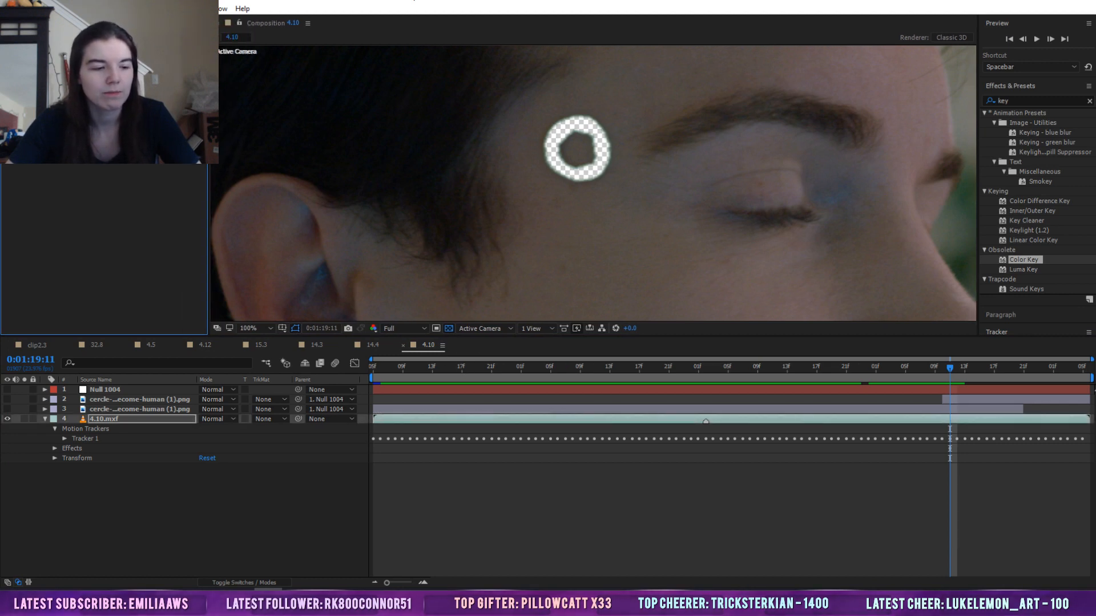
{"action": "left_click", "coordinate": [57, 449]}
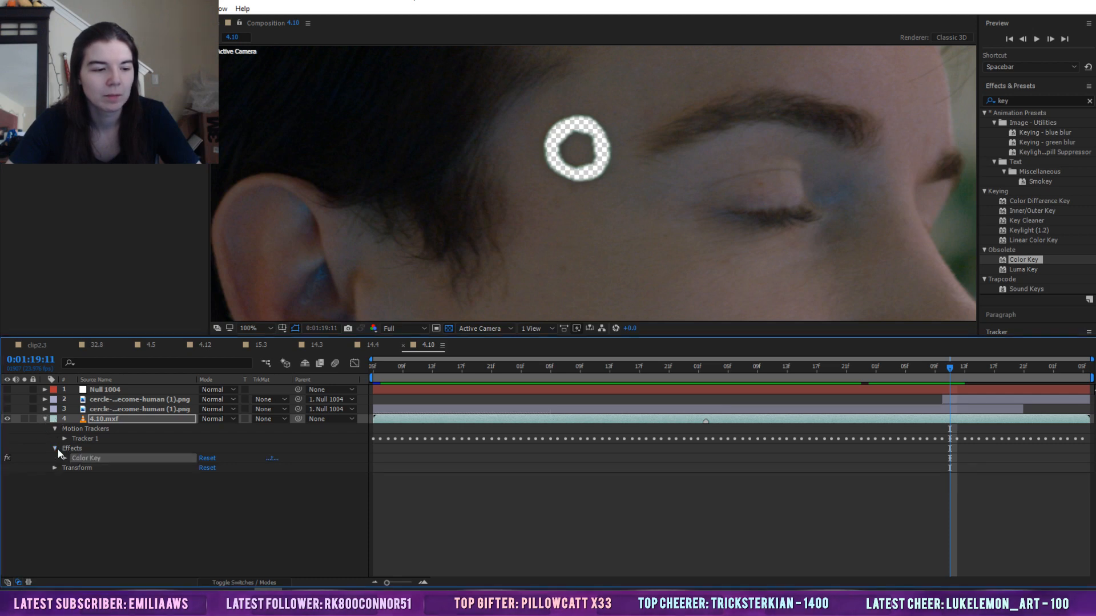
{"action": "left_click", "coordinate": [98, 469]}
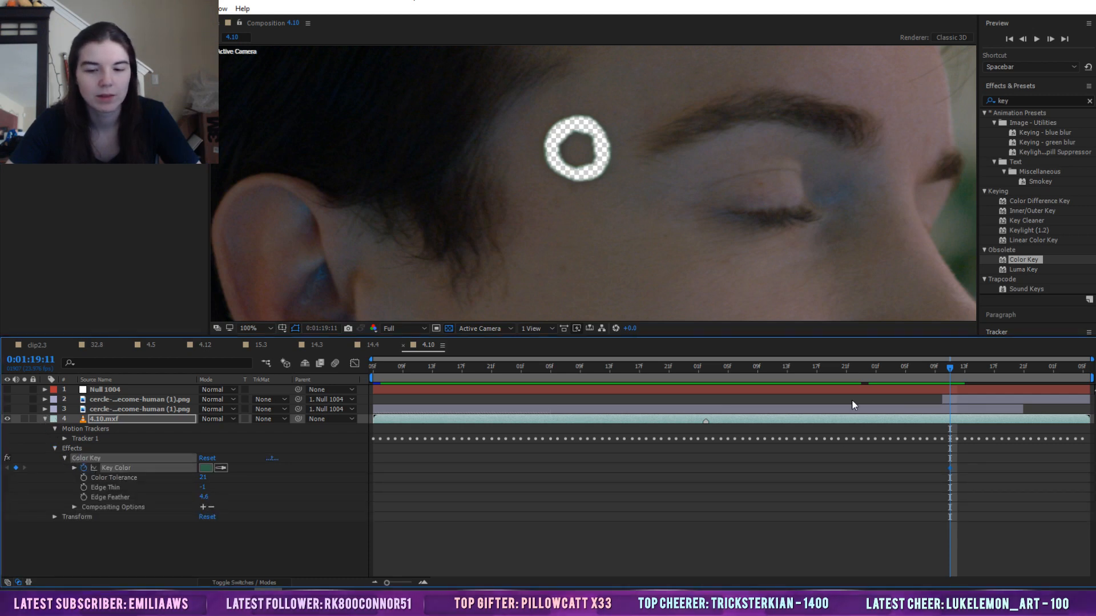
Play forward to 0:01:19:21 and keyframe Key Color there by sampling the ring's green
{"action": "key", "text": "space"}
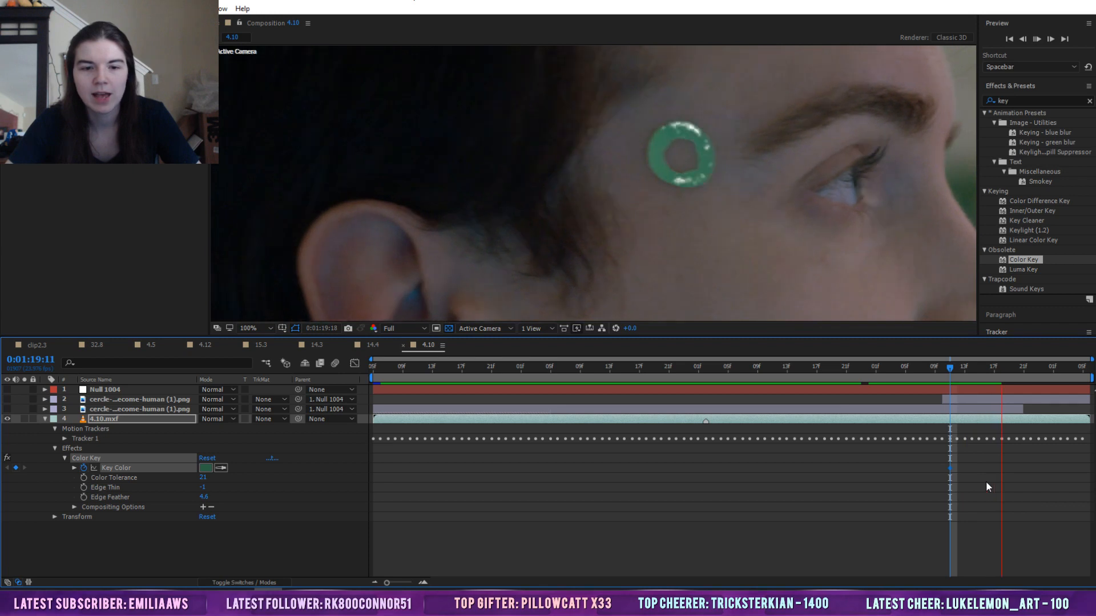
{"action": "key", "text": "space"}
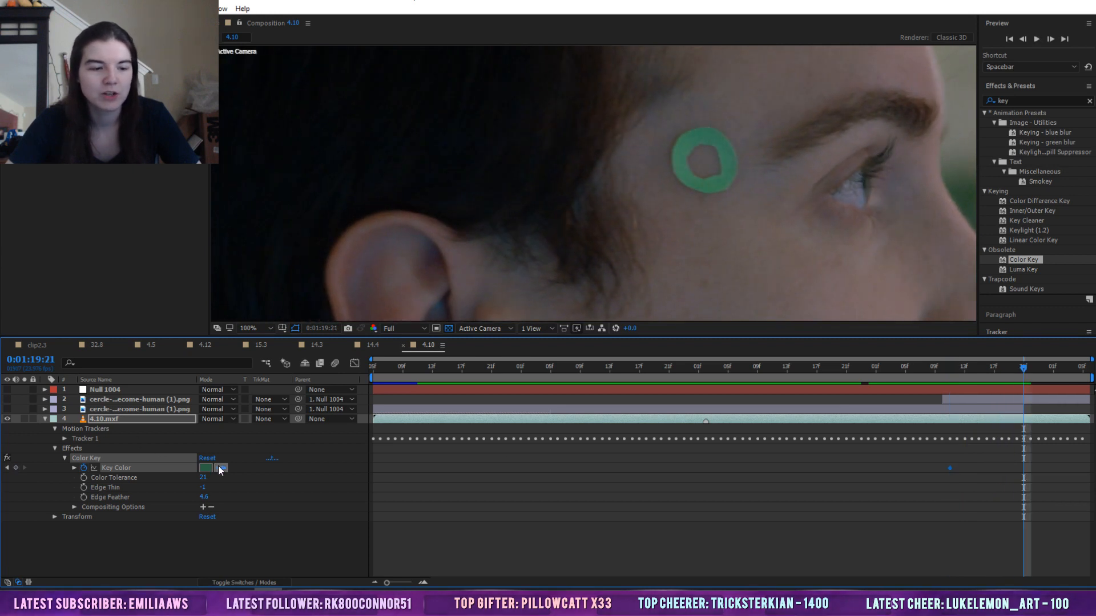
{"action": "left_click", "coordinate": [220, 469]}
{"action": "left_click", "coordinate": [726, 143]}
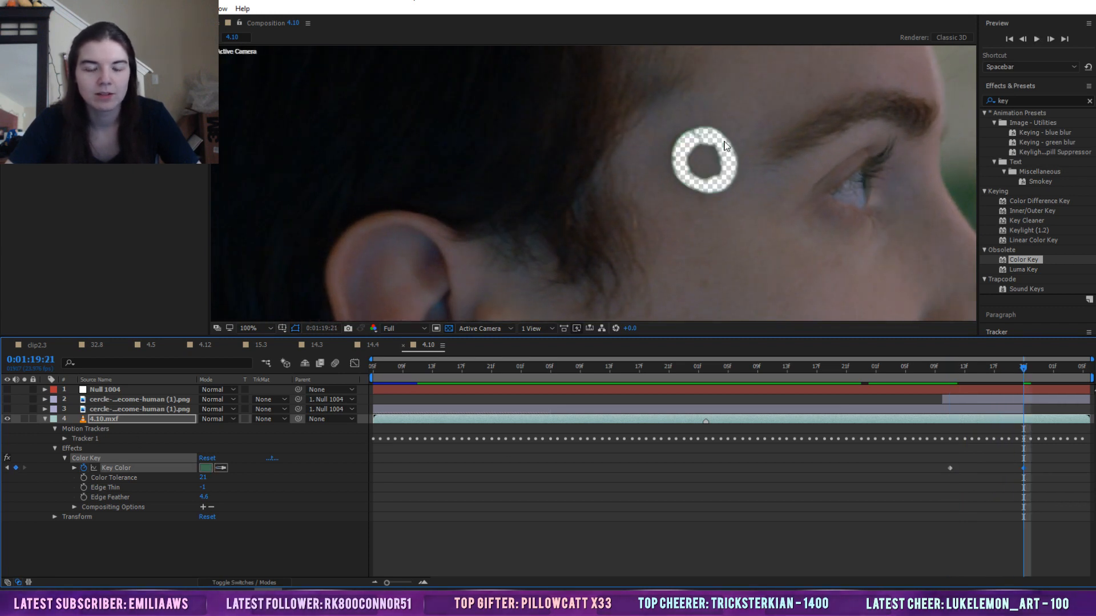
Play back from 0:01:19:11 and add a Key Color keyframe at 0:01:20:02, resampling the ring's remaining green
{"action": "left_click", "coordinate": [943, 369]}
{"action": "key", "text": "space"}
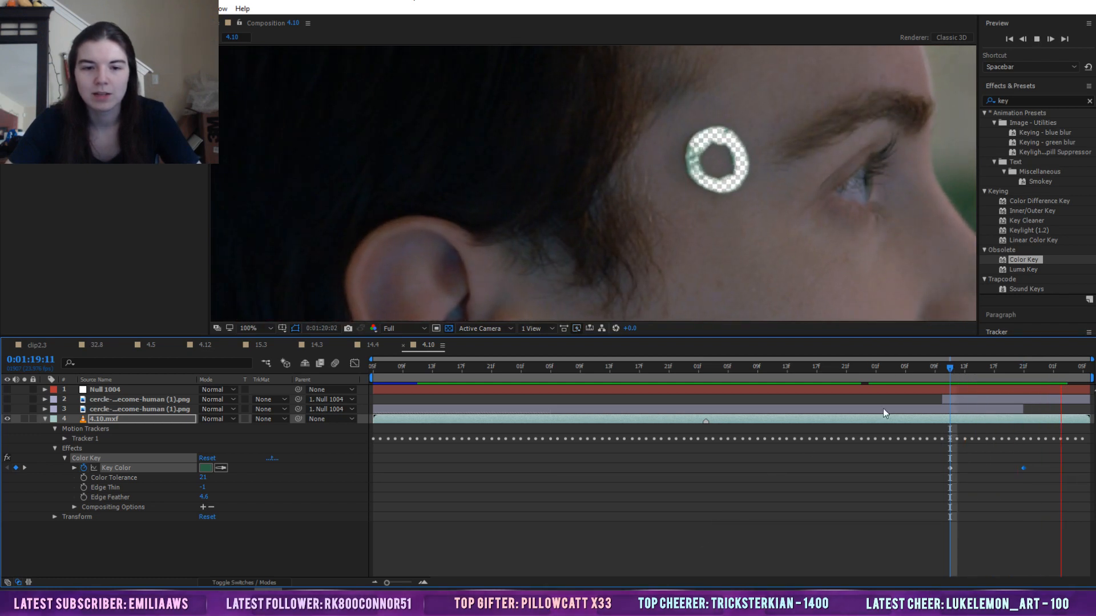
{"action": "key", "text": "space"}
{"action": "left_click", "coordinate": [226, 469]}
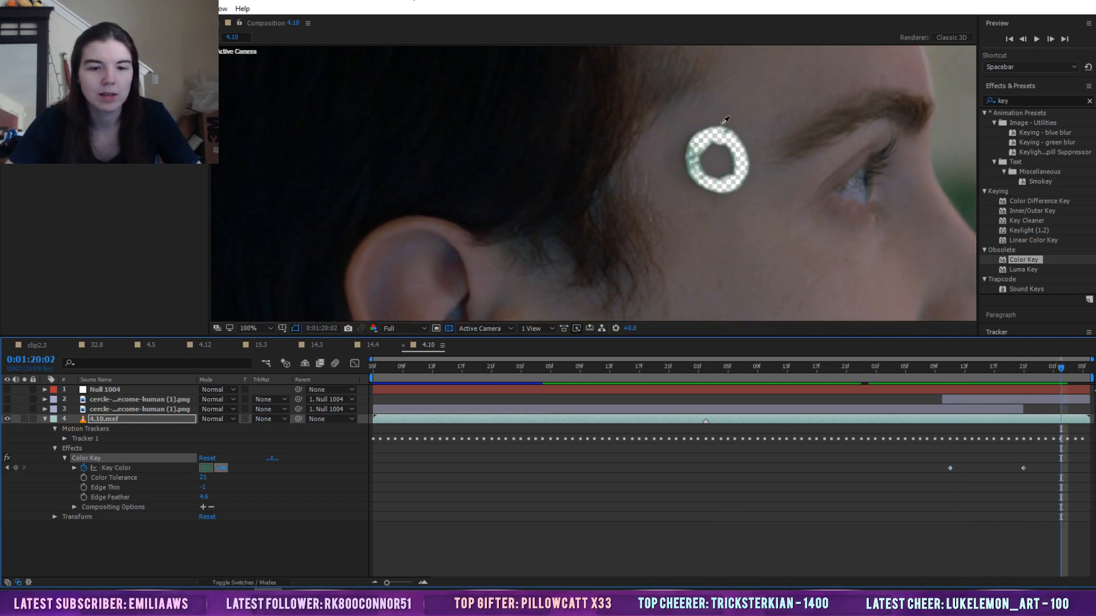
{"action": "left_click", "coordinate": [690, 165]}
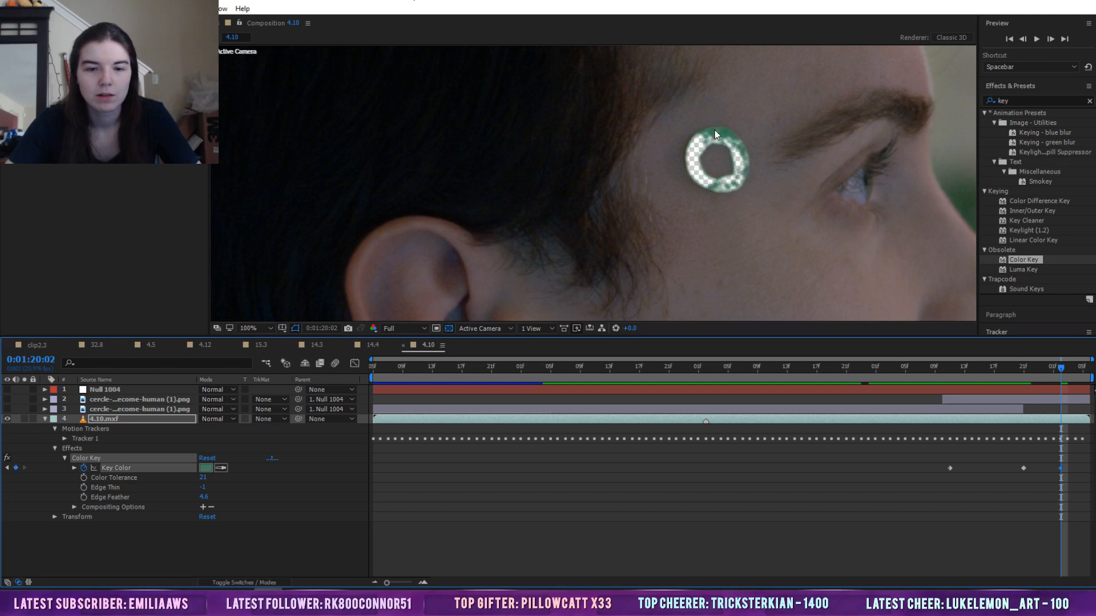
{"action": "left_click", "coordinate": [222, 468]}
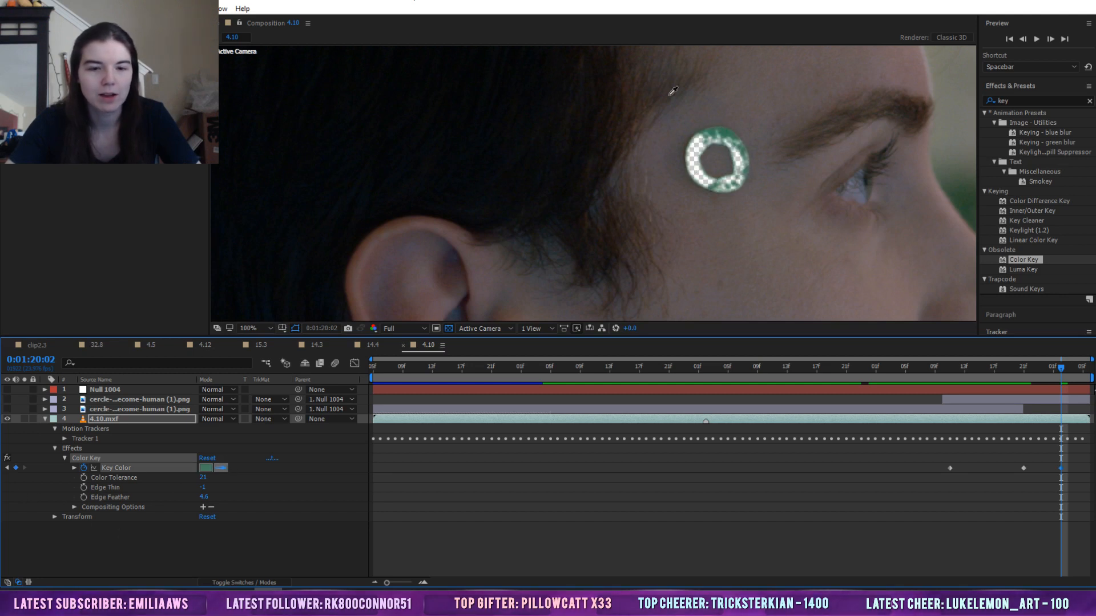
{"action": "left_click", "coordinate": [728, 136]}
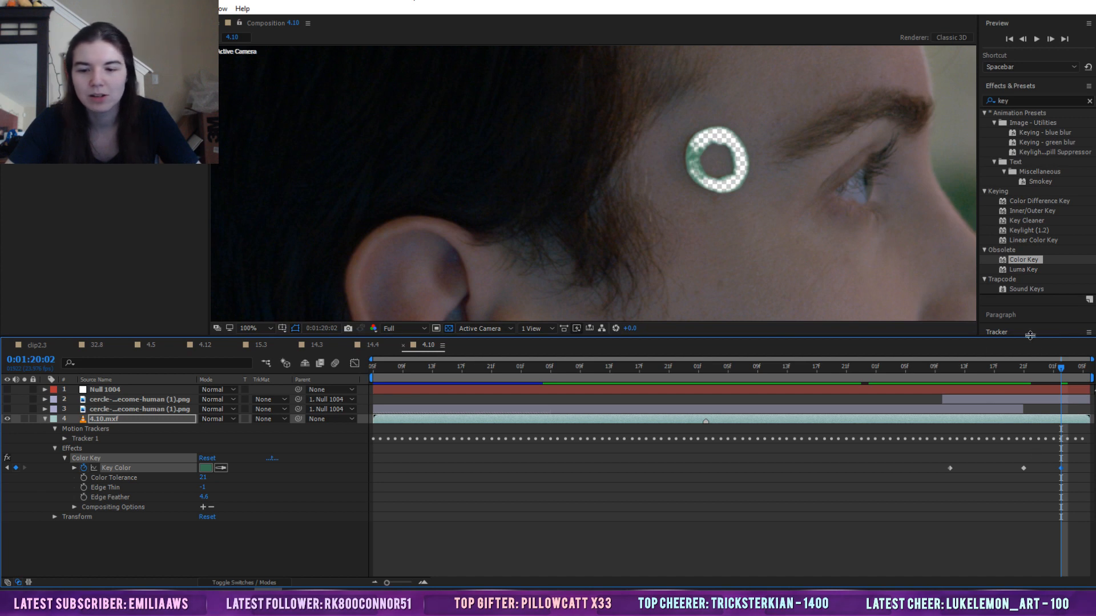
Return to the first frame at 0:01:16:05, fit the whole frame in view and deselect the layer
{"action": "left_click_drag", "start_coordinate": [1041, 368], "coordinate": [292, 366]}
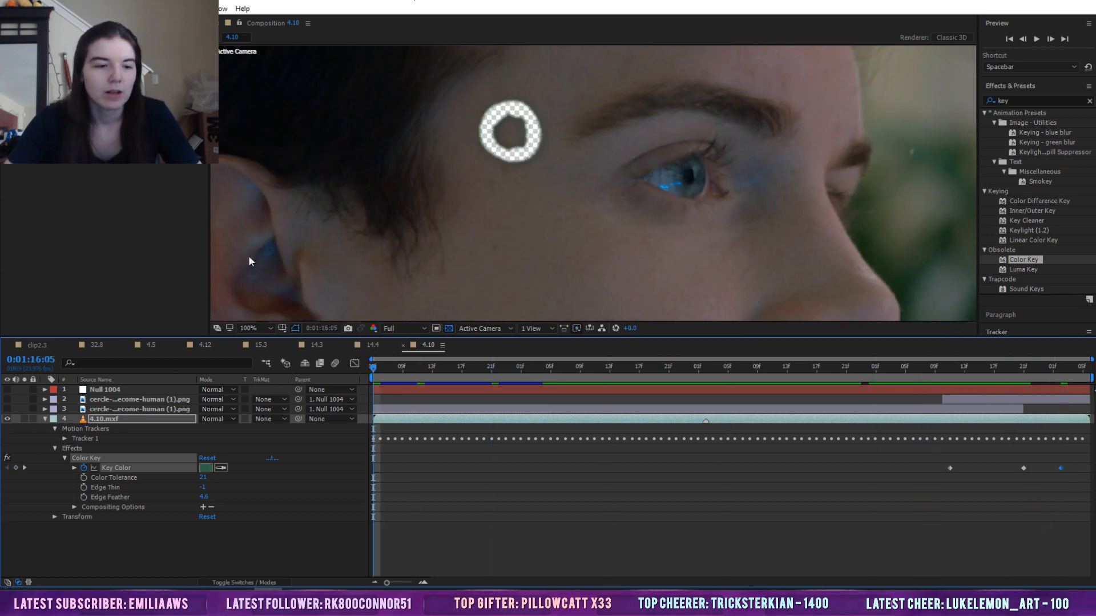
{"action": "left_click", "coordinate": [258, 328]}
{"action": "left_click", "coordinate": [273, 340]}
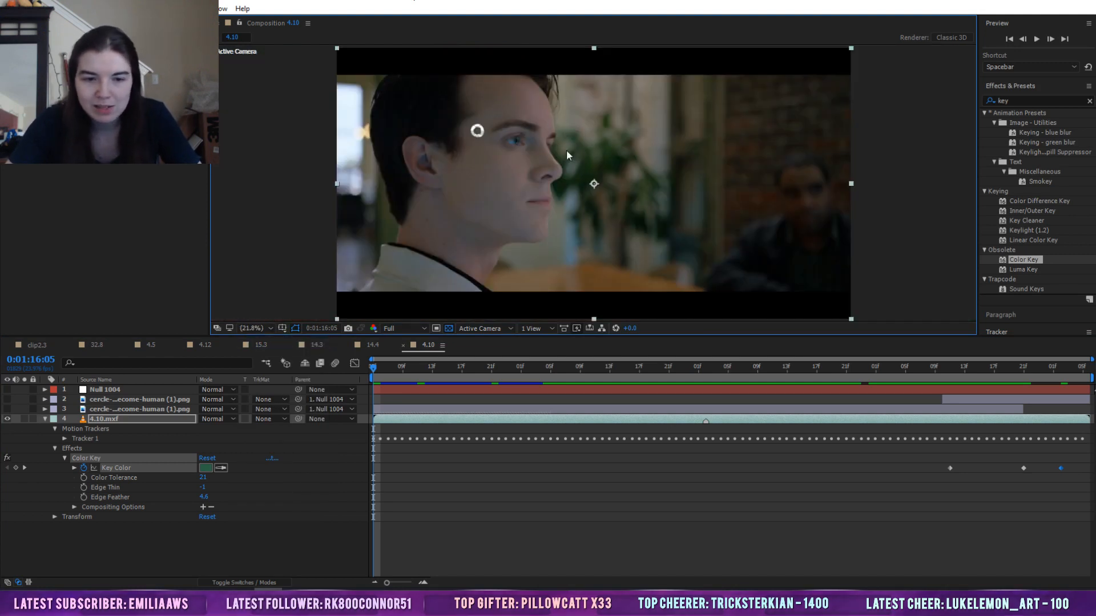
{"action": "left_click", "coordinate": [231, 177]}
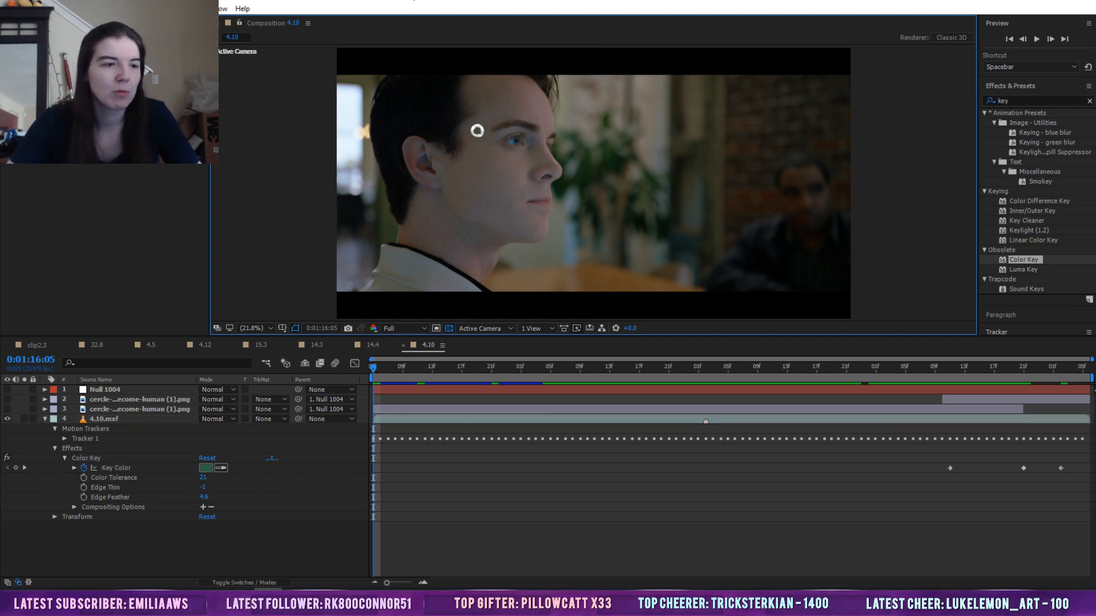
{"action": "left_click", "coordinate": [17, 23]}
{"action": "left_click", "coordinate": [71, 23]}
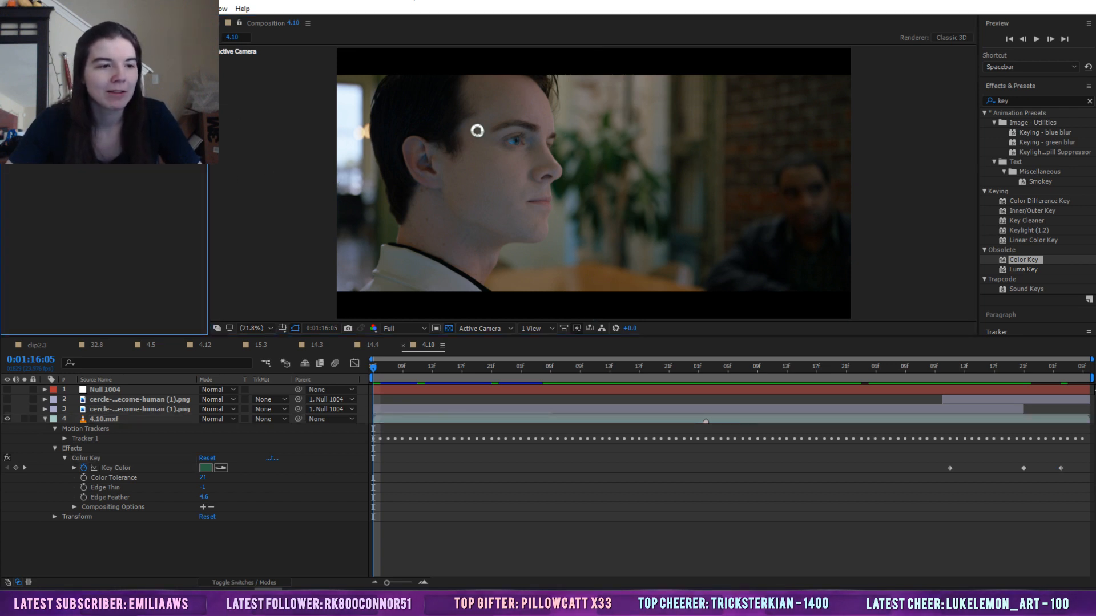
{"action": "left_click", "coordinate": [461, 132]}
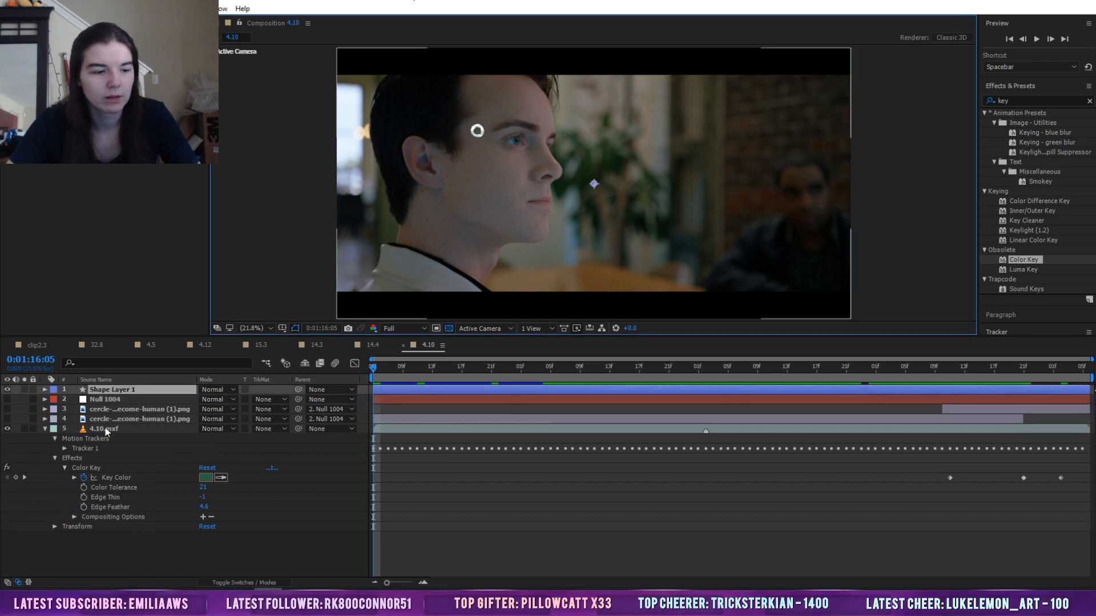
{"action": "left_click", "coordinate": [102, 393]}
{"action": "key", "text": "Delete"}
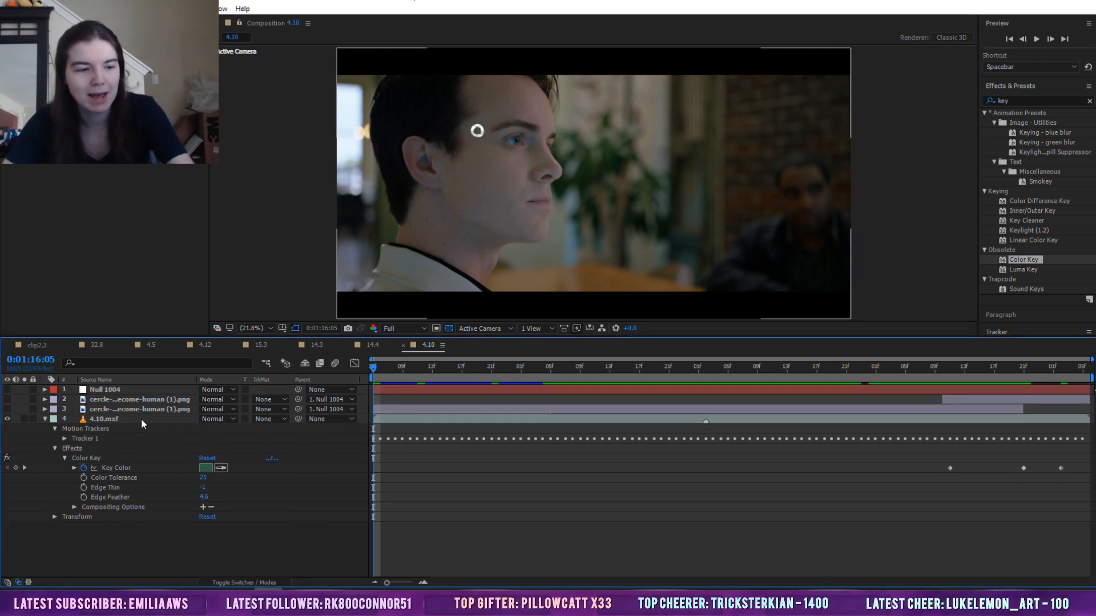
Draw a closed freehand mask around the temple ring on the 4.10.mxf layer and invert it
{"action": "left_click", "coordinate": [111, 418]}
{"action": "left_click", "coordinate": [478, 139]}
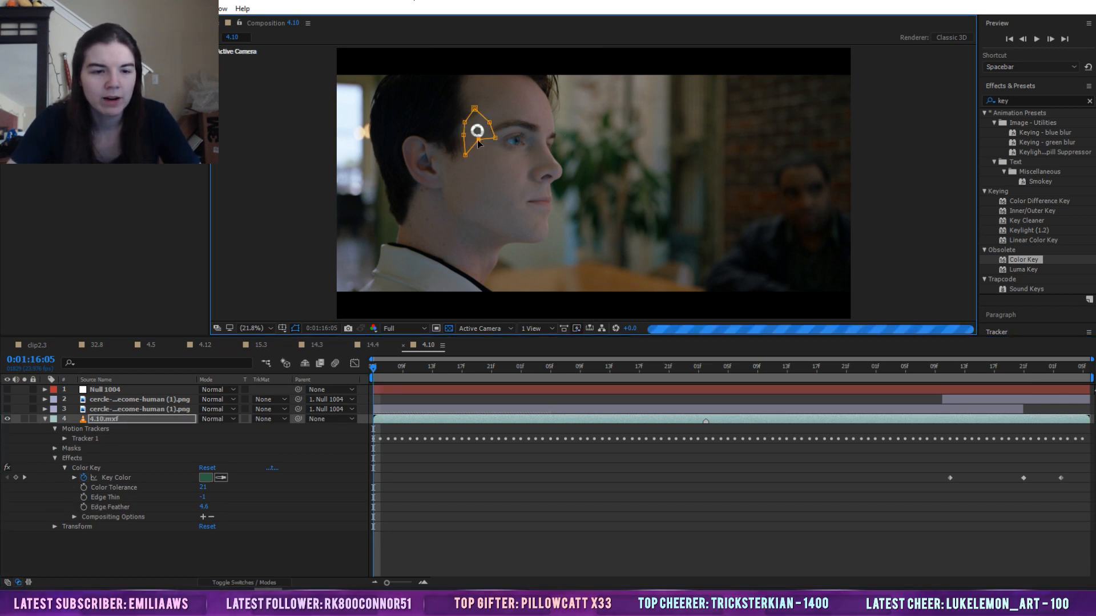
{"action": "left_click", "coordinate": [478, 139]}
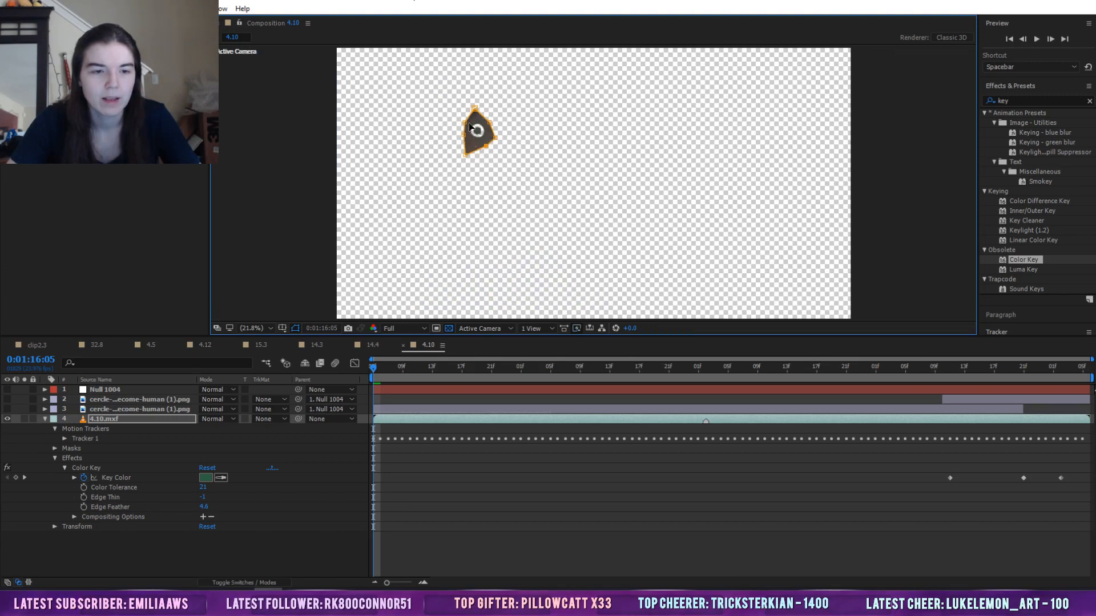
{"action": "left_click", "coordinate": [55, 449]}
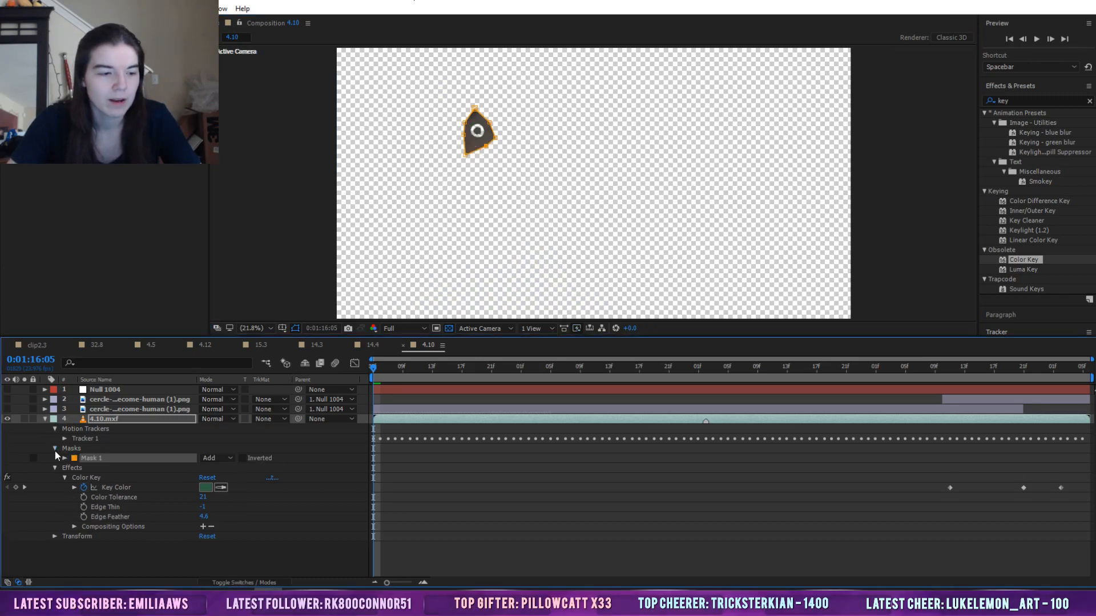
{"action": "left_click", "coordinate": [243, 458]}
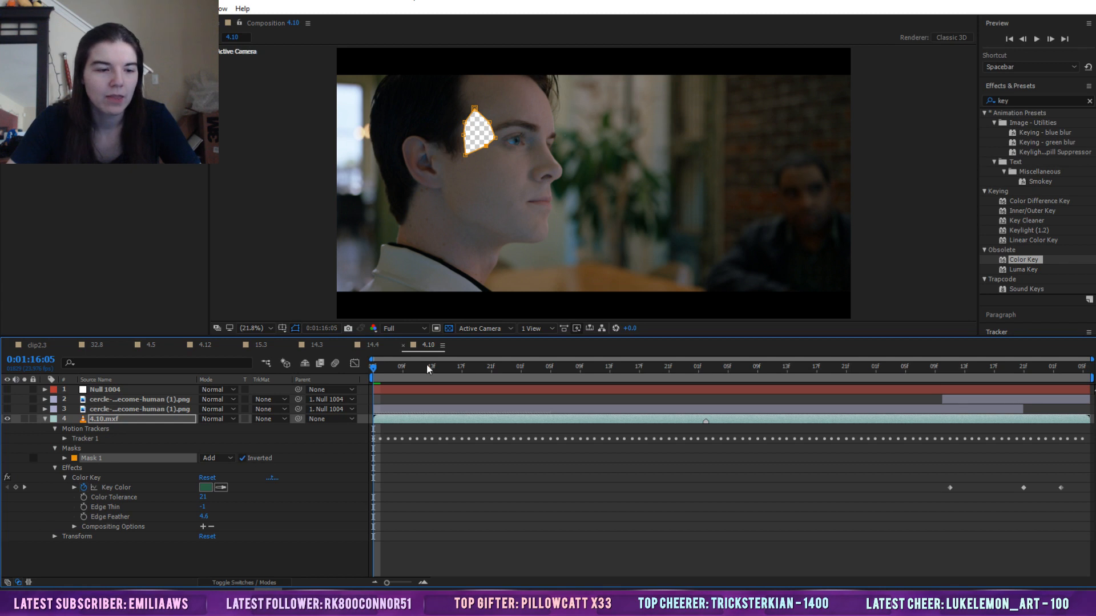
{"action": "left_click", "coordinate": [74, 459]}
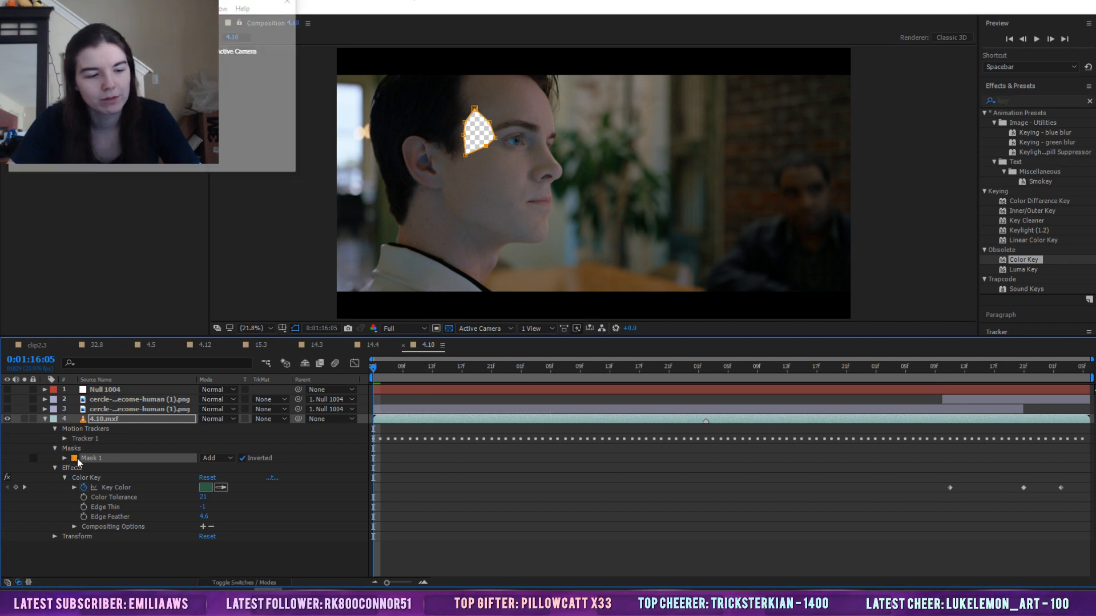
{"action": "left_click", "coordinate": [296, 1]}
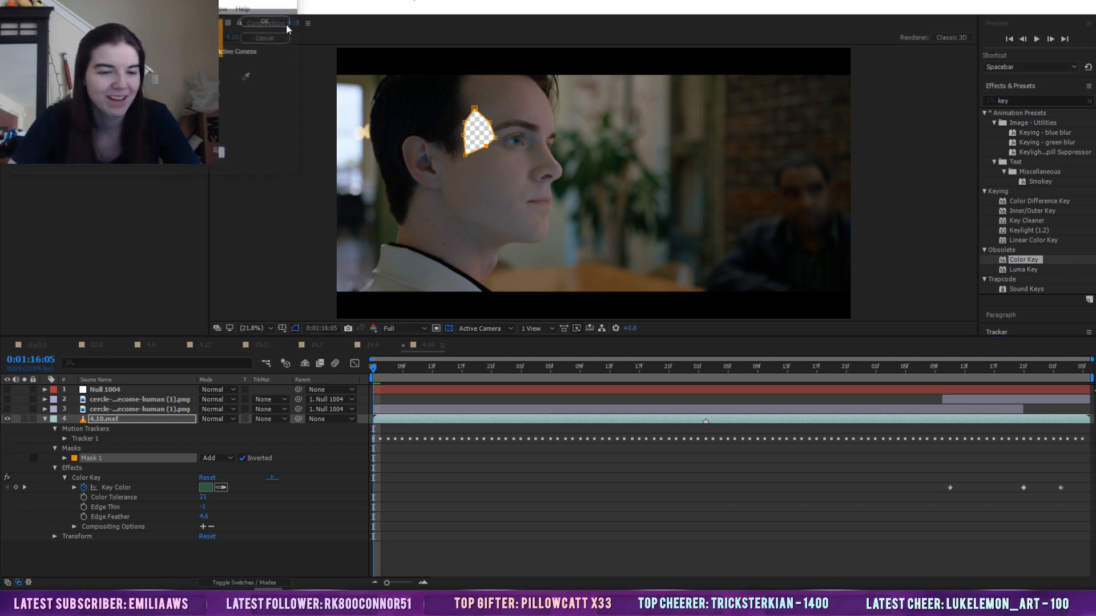
Delete the inverted mask around the temple ring from the 4.10.mxf layer and clear the selection
{"action": "left_click", "coordinate": [72, 449]}
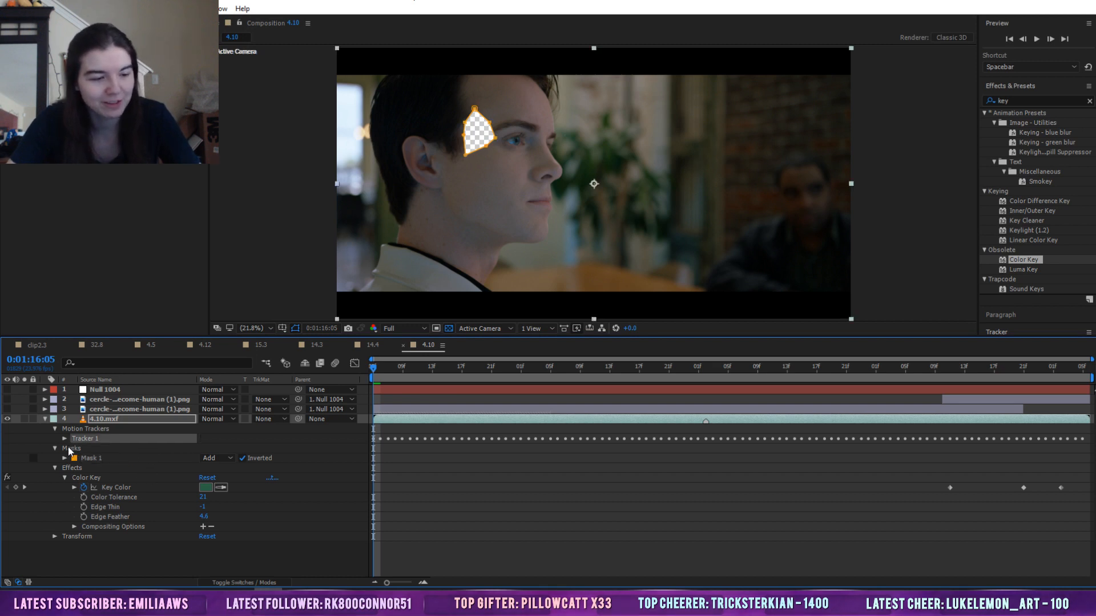
{"action": "key", "text": "Delete"}
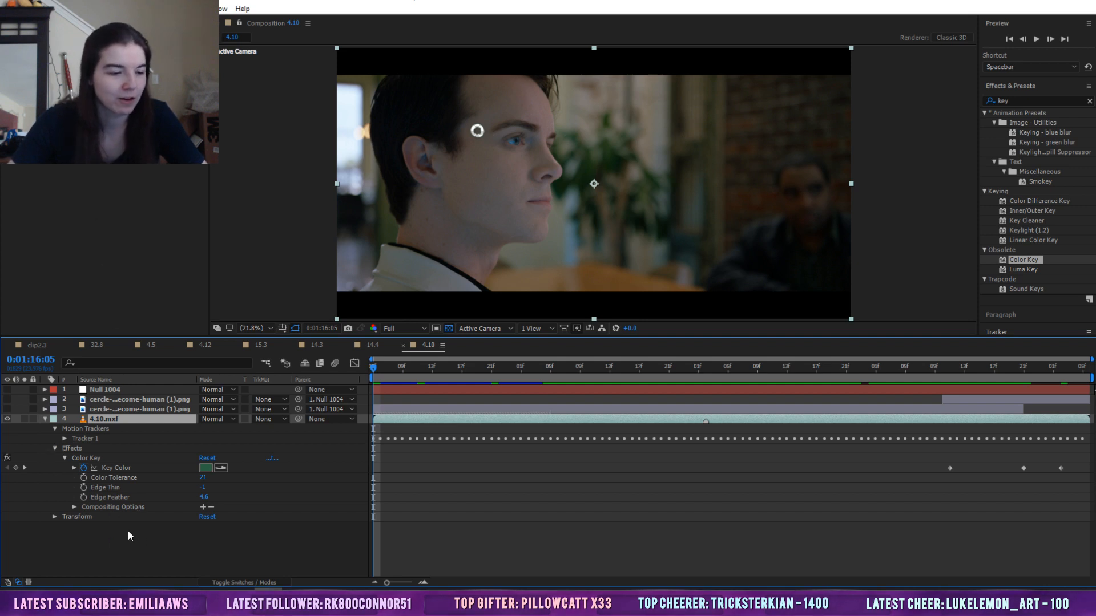
{"action": "left_click", "coordinate": [104, 91]}
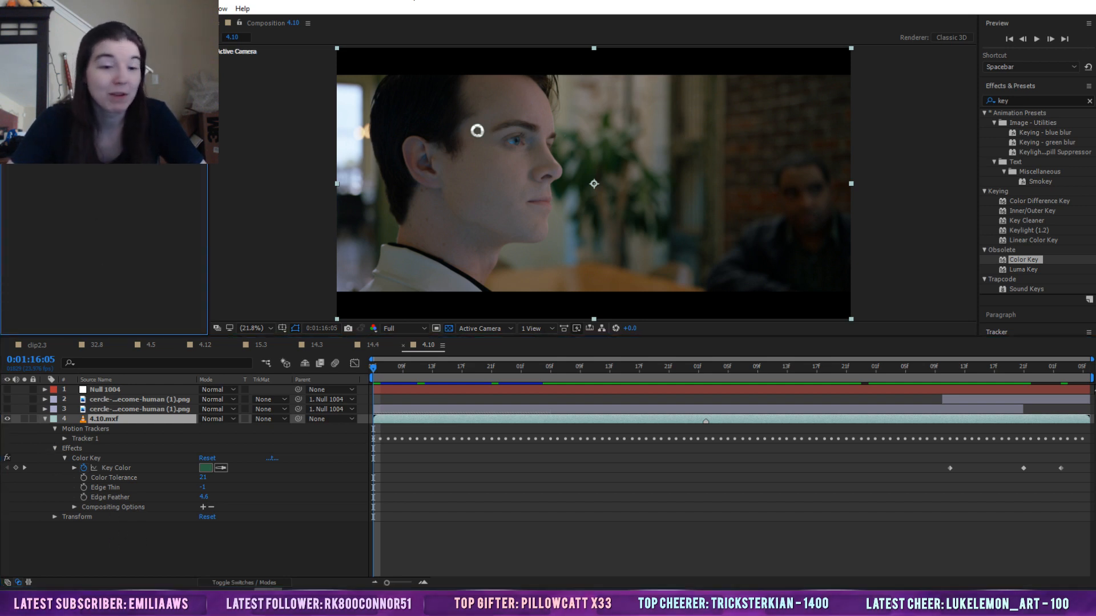
{"action": "left_click", "coordinate": [737, 496]}
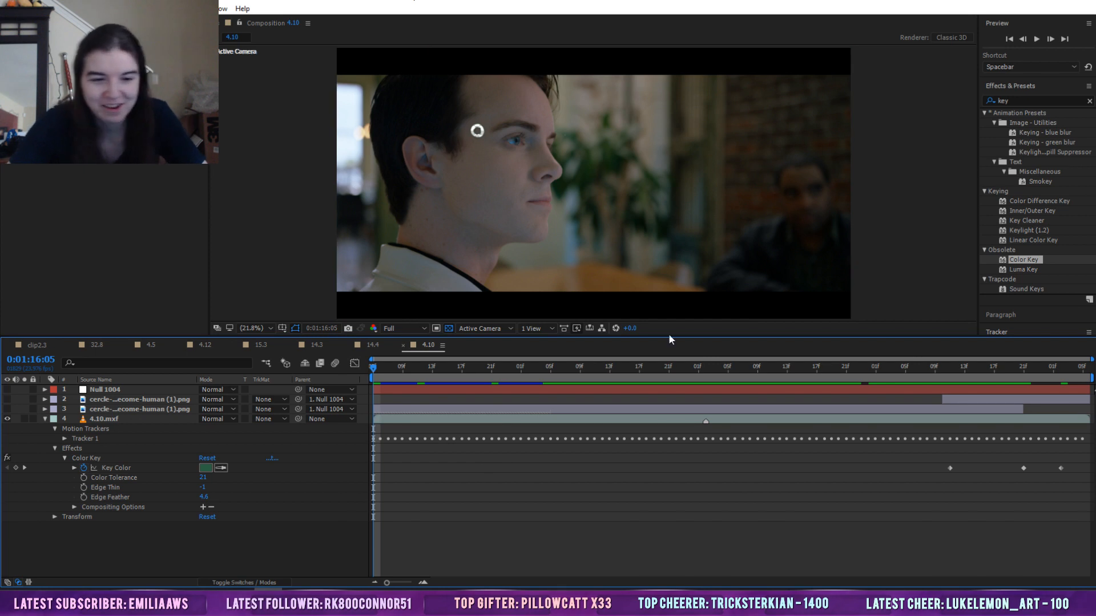
Create a full-frame cyan solid and place it beneath the 4.10.mxf layer so it fills the keyed-out temple ring
{"action": "left_click", "coordinate": [521, 148]}
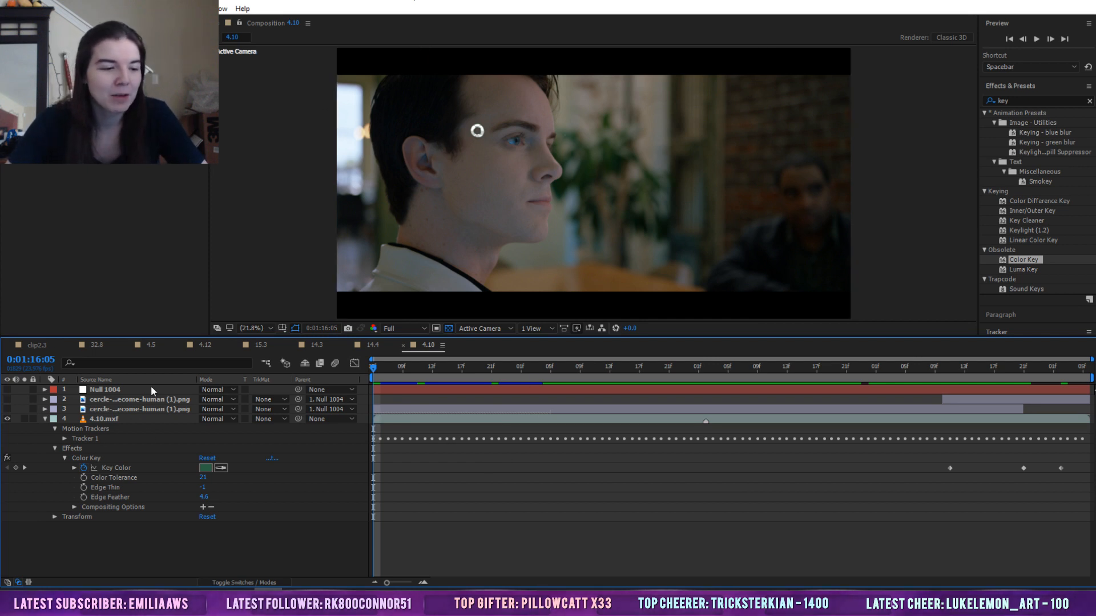
{"action": "left_click", "coordinate": [151, 8]}
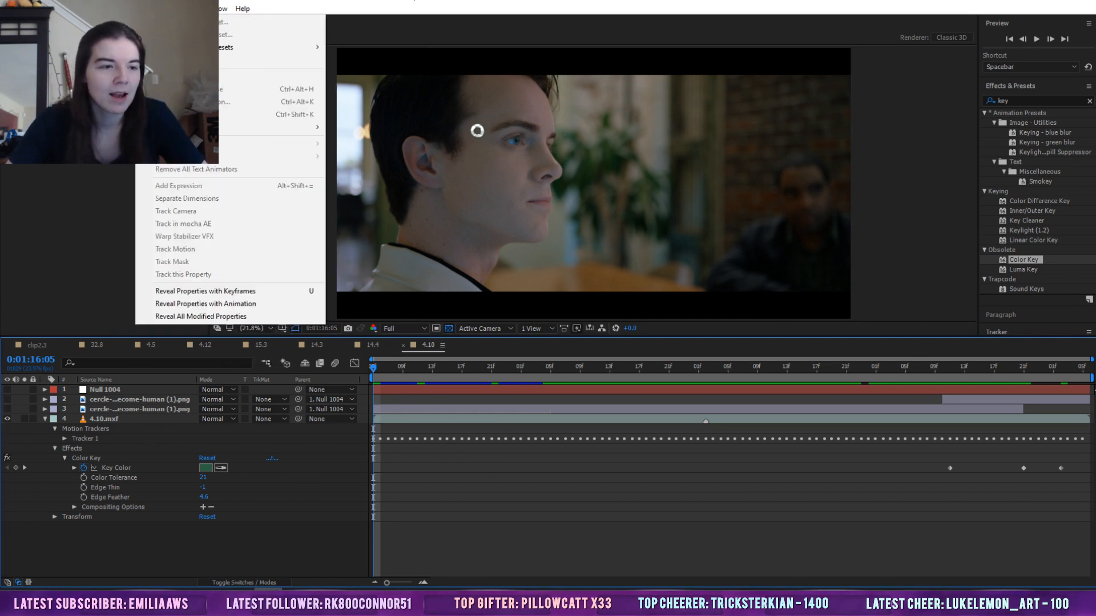
{"action": "left_click", "coordinate": [96, 8]}
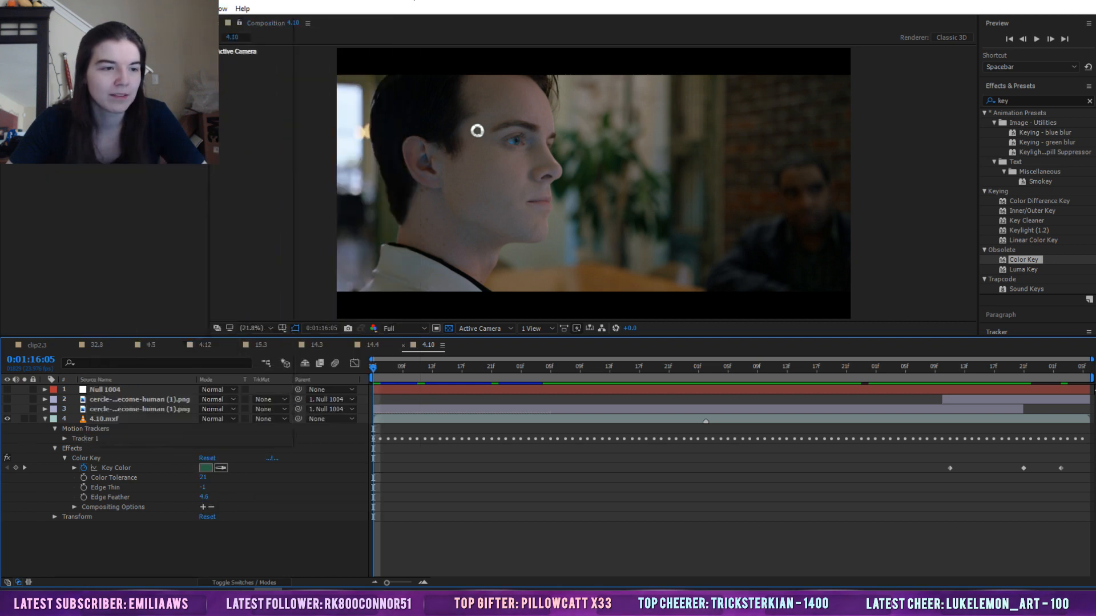
{"action": "left_click", "coordinate": [96, 8]}
{"action": "mouse_move", "coordinate": [125, 21]}
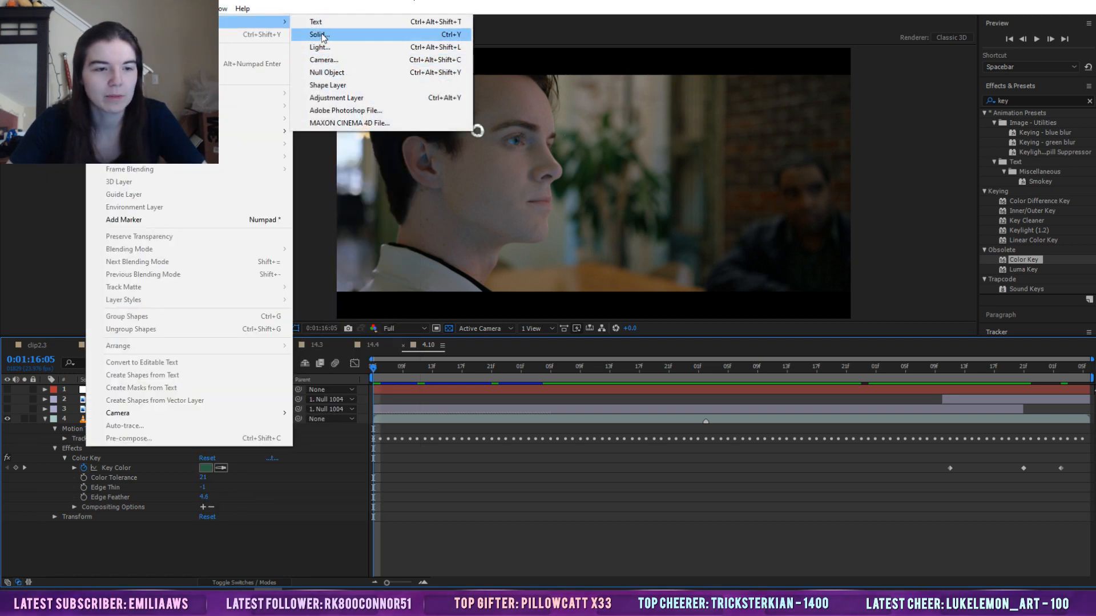
{"action": "left_click", "coordinate": [320, 36]}
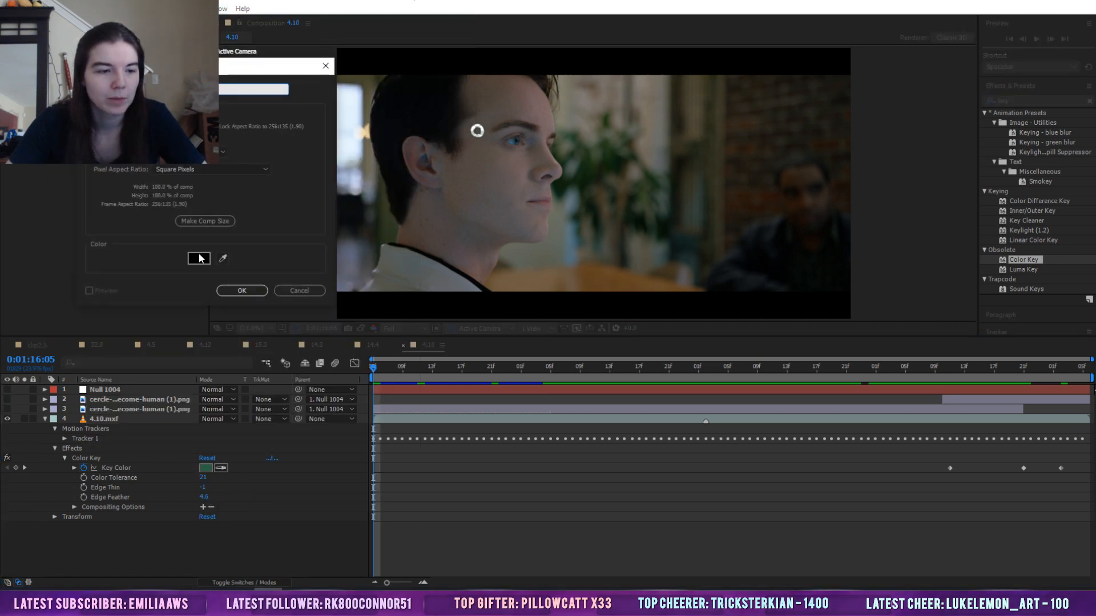
{"action": "left_click", "coordinate": [199, 259]}
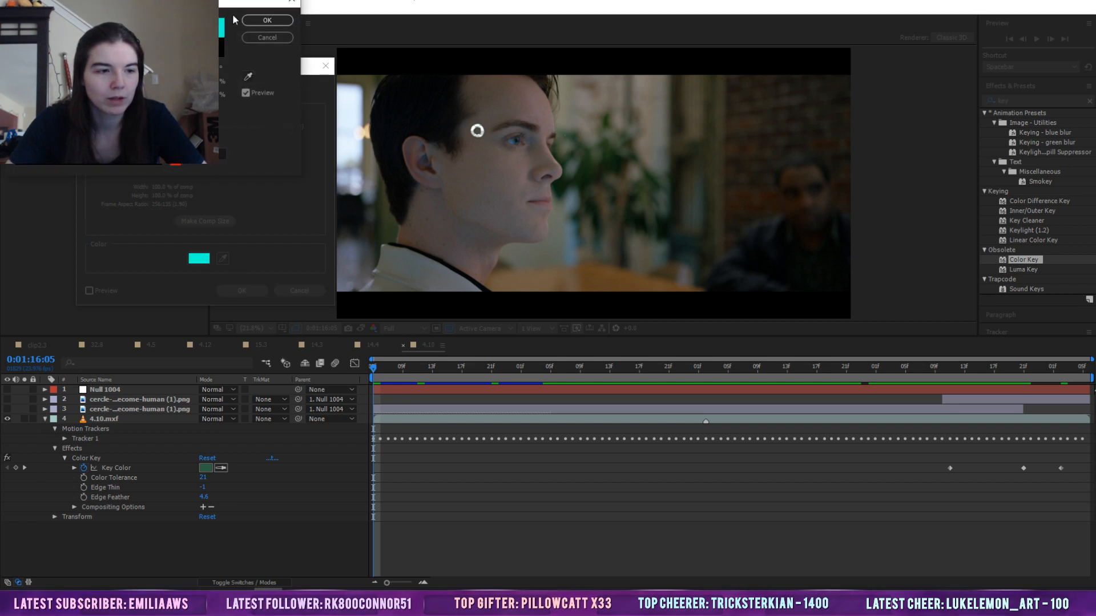
{"action": "left_click", "coordinate": [267, 20]}
{"action": "left_click", "coordinate": [256, 292]}
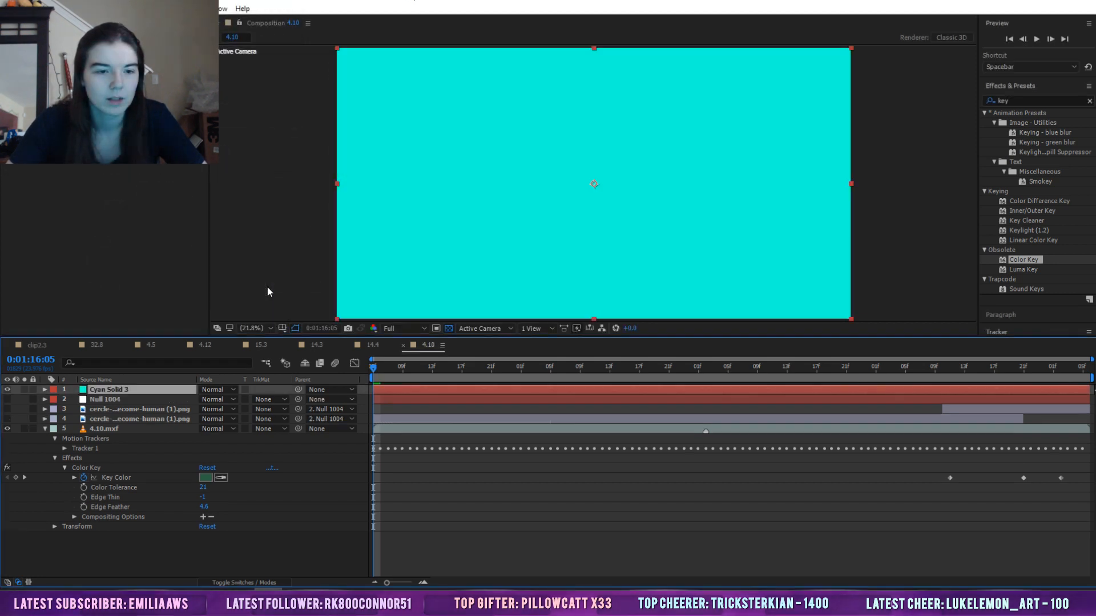
{"action": "left_click_drag", "start_coordinate": [110, 390], "coordinate": [111, 530]}
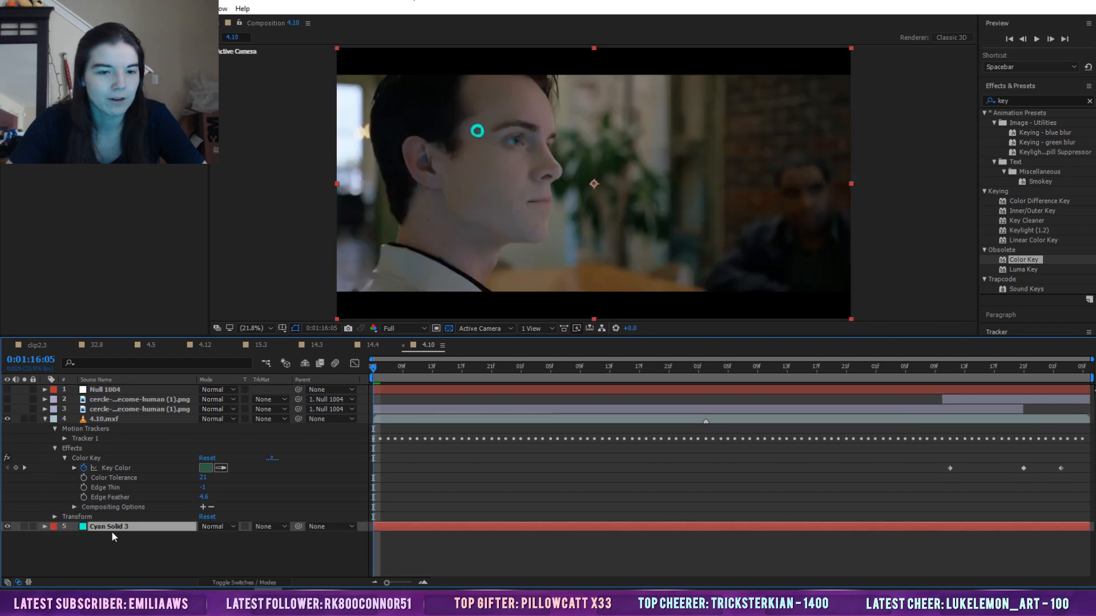
{"action": "left_click", "coordinate": [433, 480]}
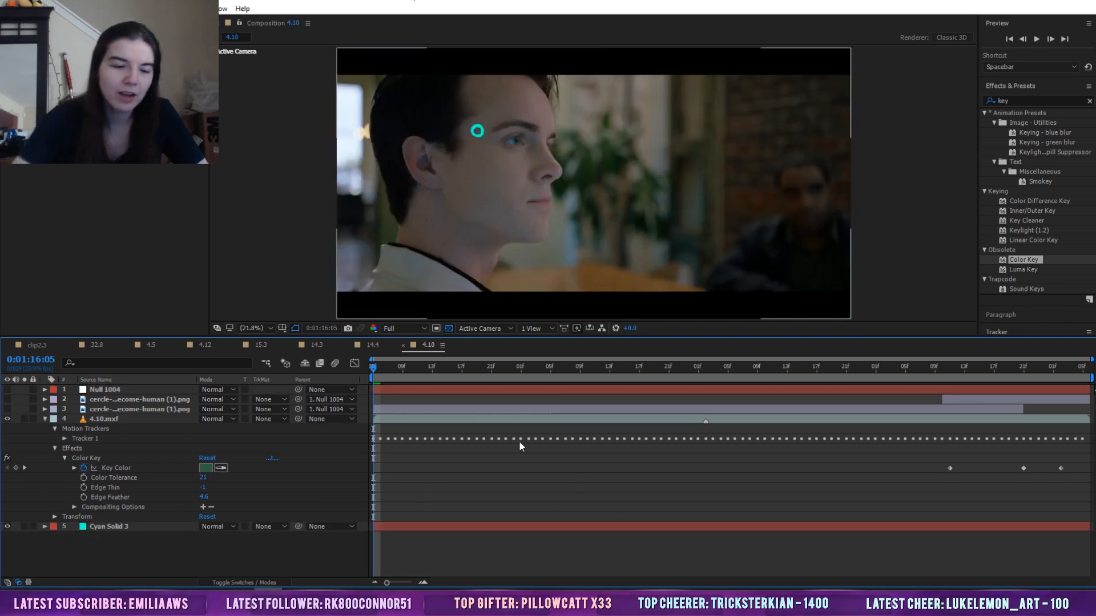
Play back the shot to check the cyan solid through the keyed ring, and return to the first frame at 0:01:16:05
{"action": "key", "text": "space"}
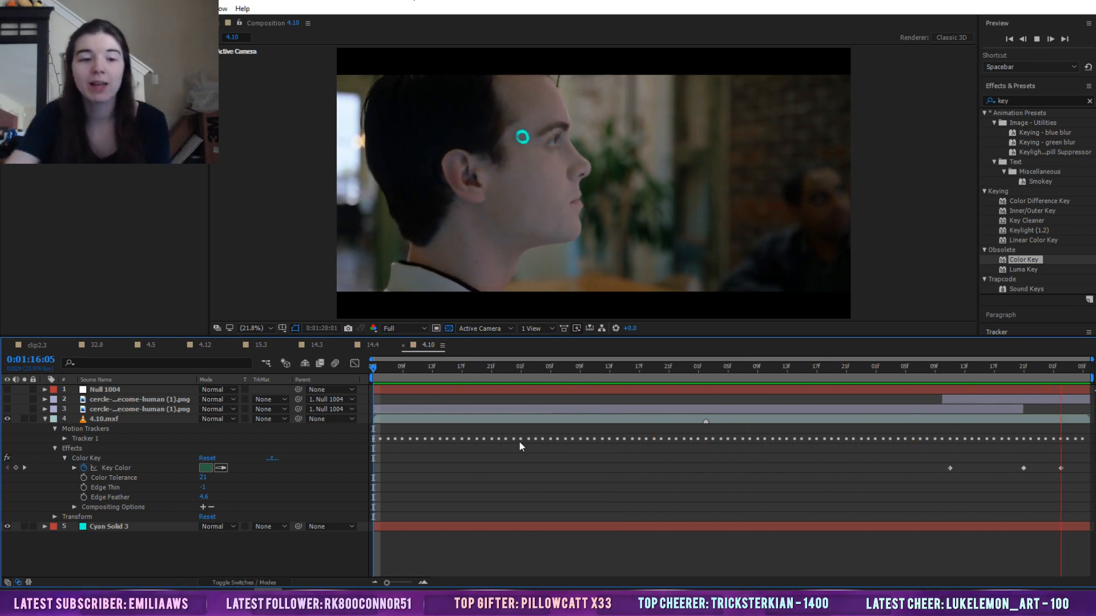
{"action": "key", "text": "space"}
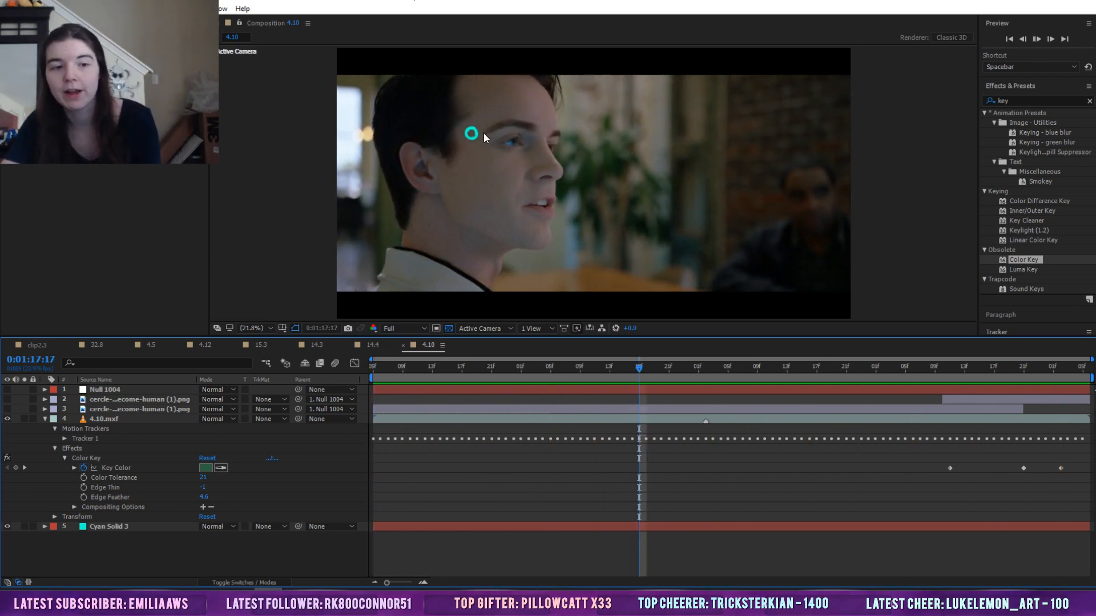
{"action": "key", "text": "space"}
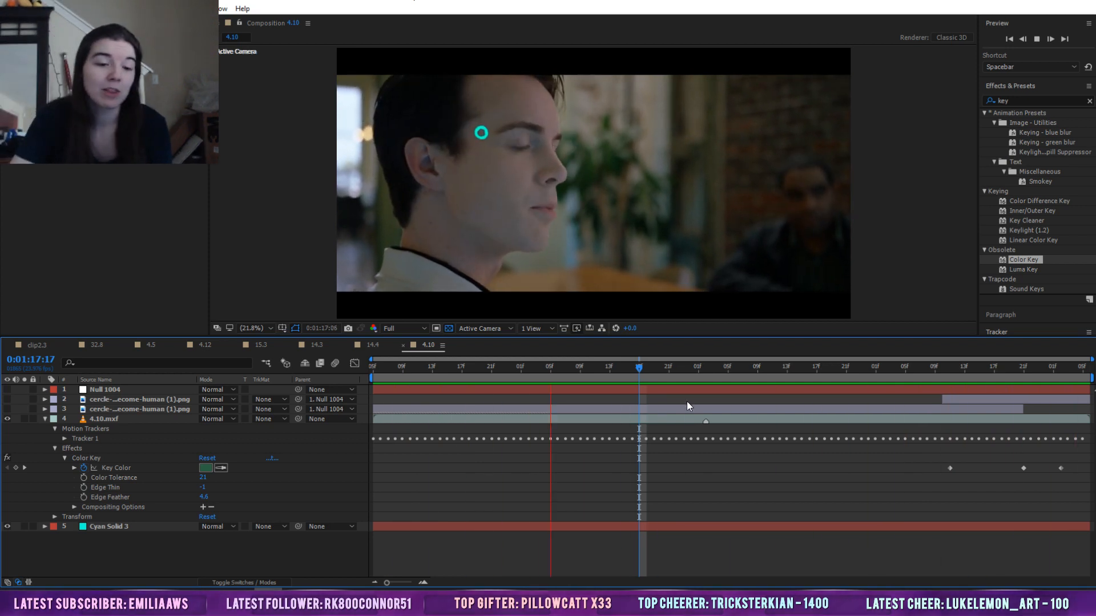
{"action": "left_click_drag", "start_coordinate": [634, 371], "coordinate": [335, 367]}
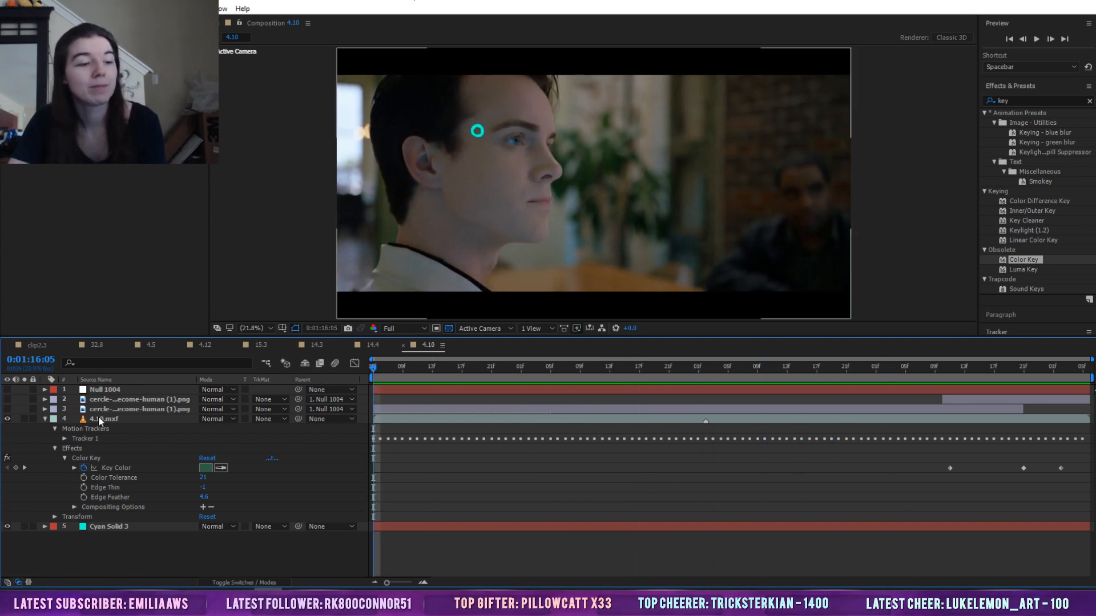
Delete the cyan solid and the 4.10.mxf layer's Color Key effect, and make both circle PNG layers visible
{"action": "left_click", "coordinate": [94, 526]}
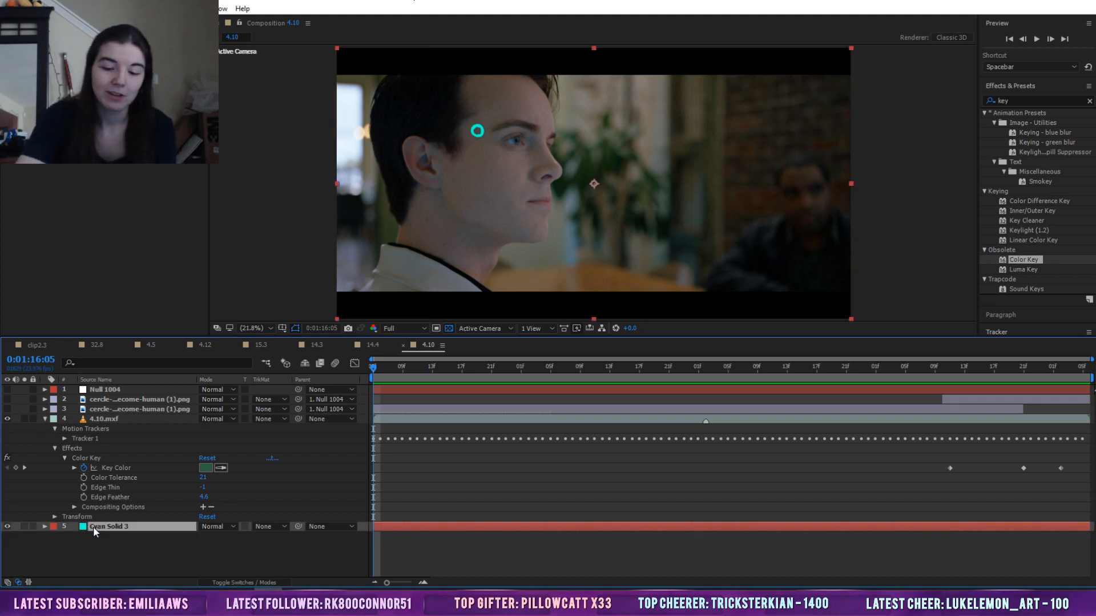
{"action": "key", "text": "Delete"}
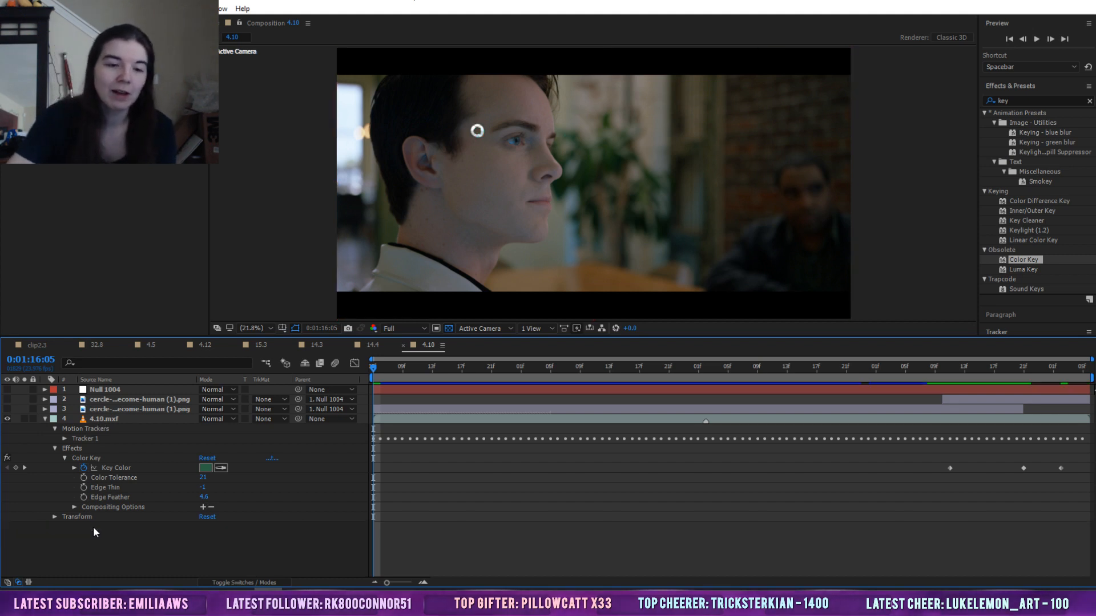
{"action": "left_click", "coordinate": [83, 447]}
{"action": "key", "text": "Delete"}
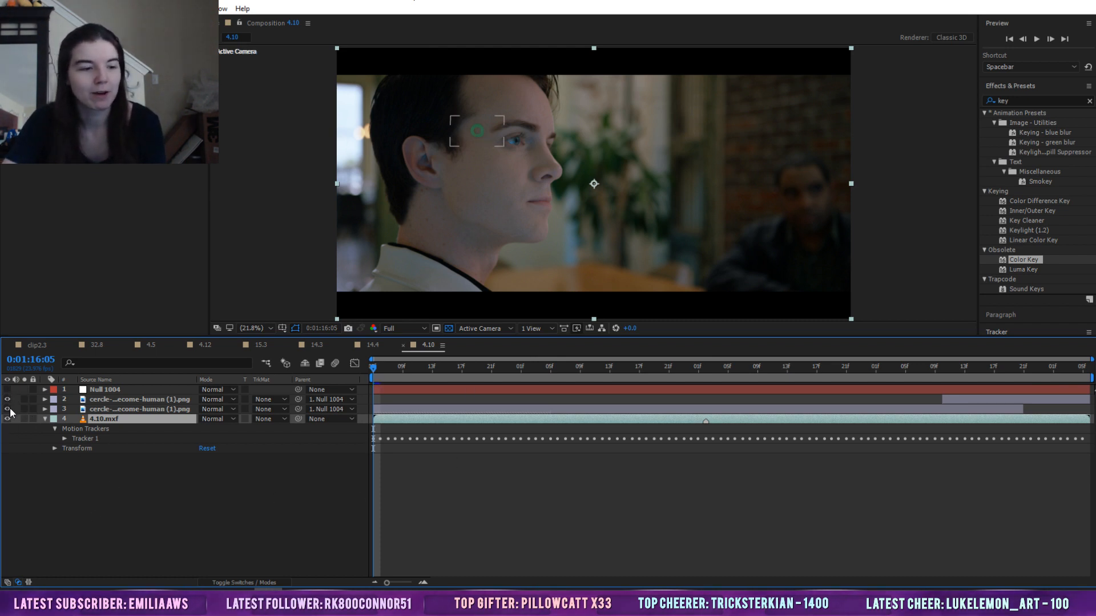
Play back composition 4.10 with the tracked circle layers over the ring, and return to the first frame at 0:01:16:05
{"action": "left_click", "coordinate": [615, 559]}
{"action": "key", "text": "space"}
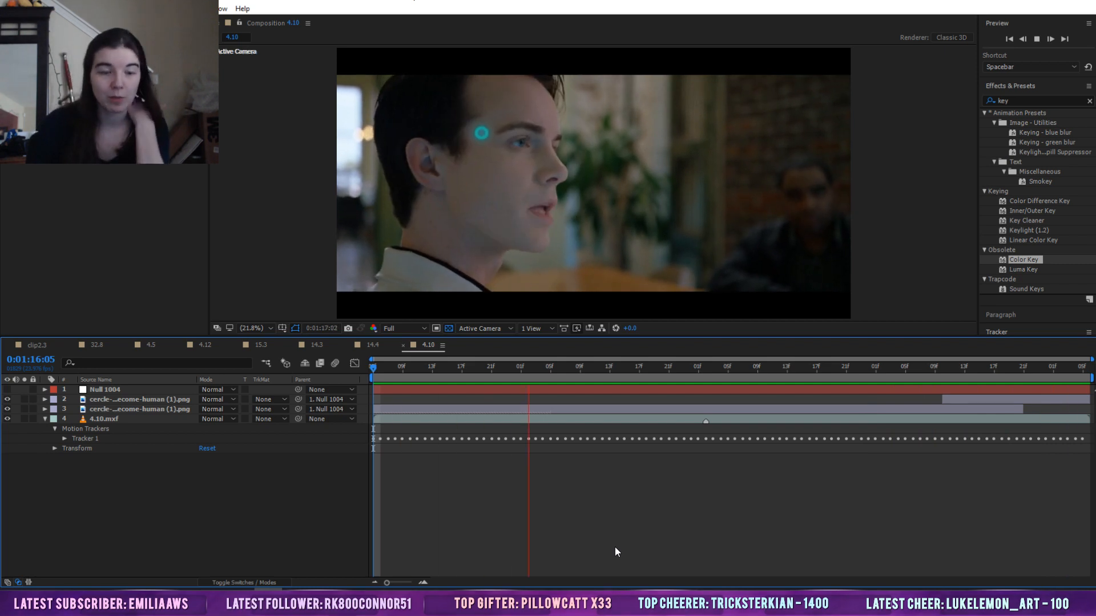
{"action": "key", "text": "space"}
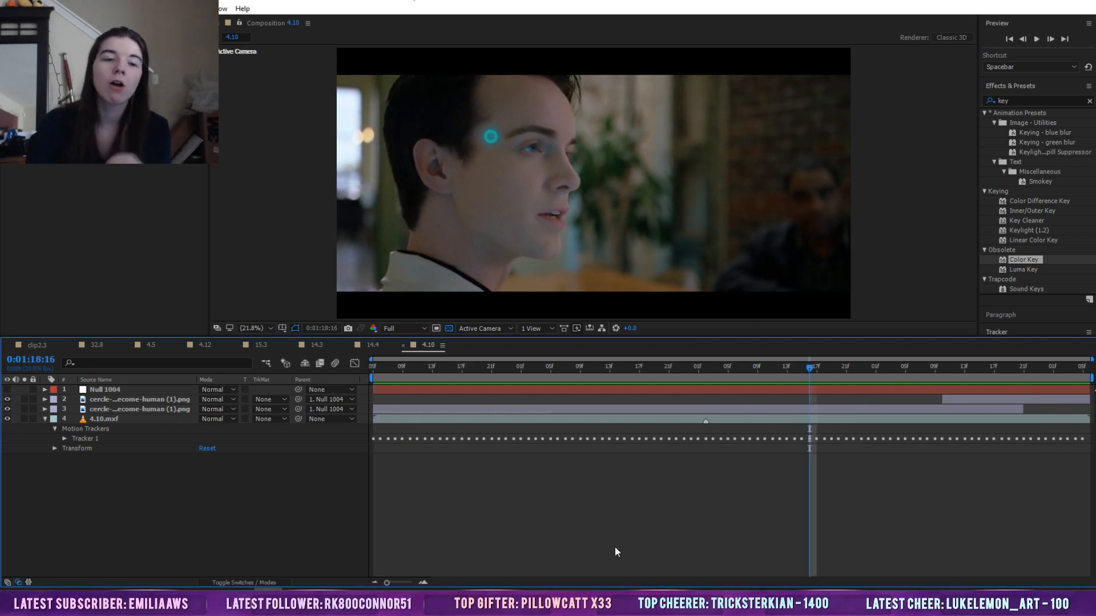
{"action": "left_click_drag", "start_coordinate": [498, 368], "coordinate": [354, 363]}
{"action": "left_click", "coordinate": [185, 9]}
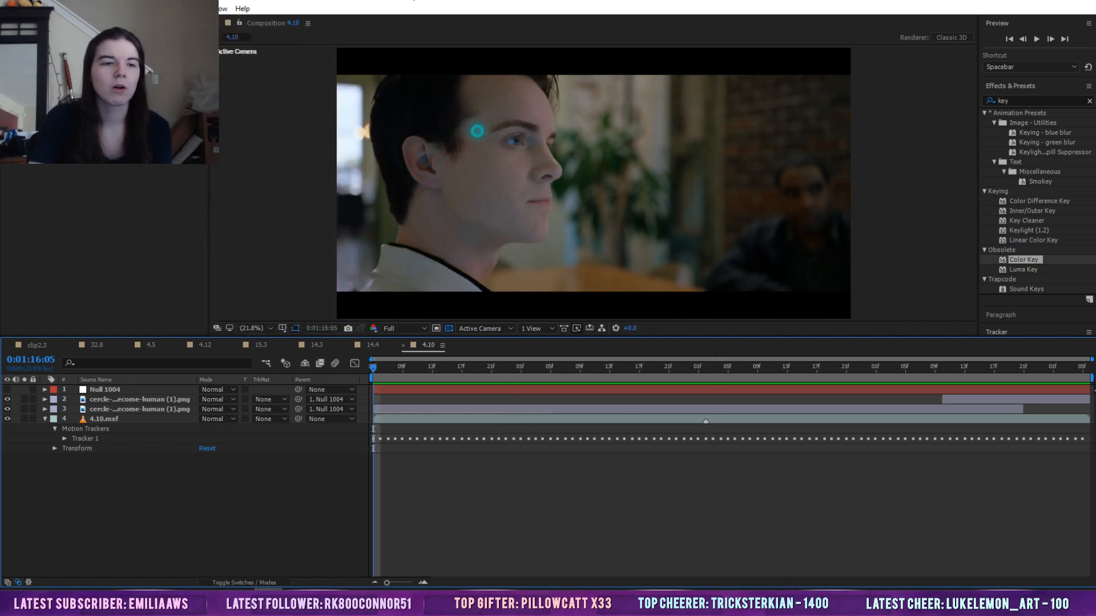
{"action": "mouse_move", "coordinate": [155, 8]}
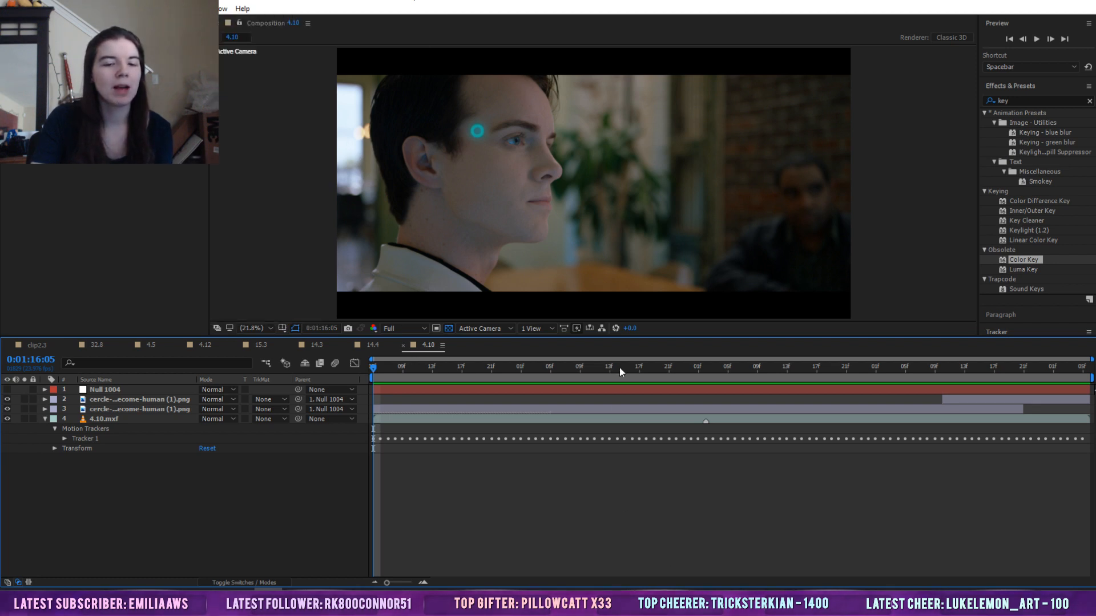
Scrub through 4.10 at 0:01:18:22 and 0:01:17:01 to examine the glowing ring's tracking, ending back at 0:01:16:05
{"action": "left_click_drag", "start_coordinate": [619, 367], "coordinate": [858, 375]}
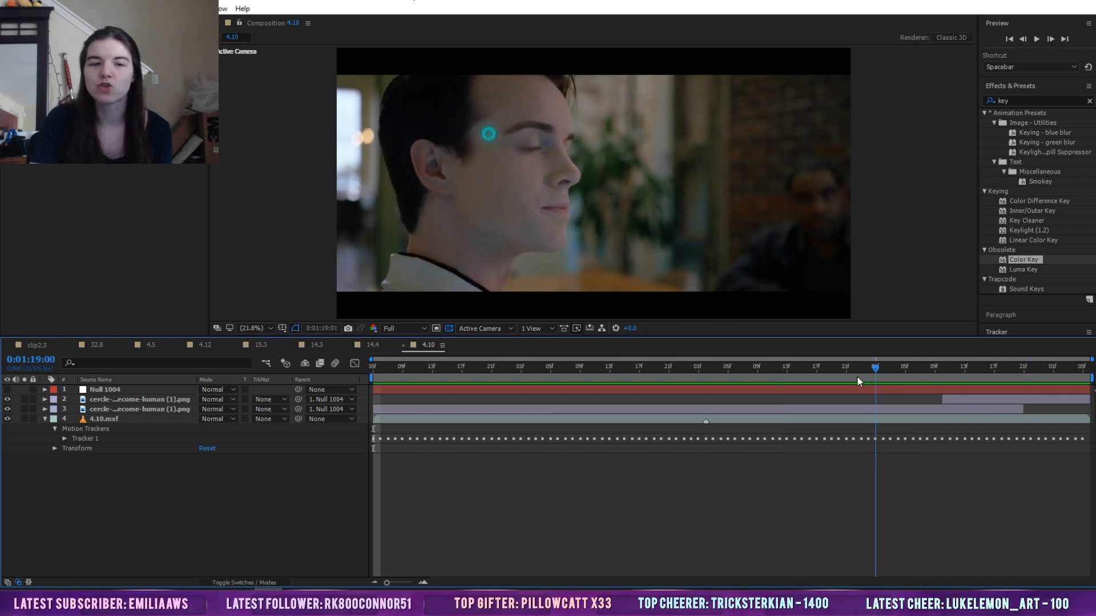
{"action": "left_click", "coordinate": [740, 403]}
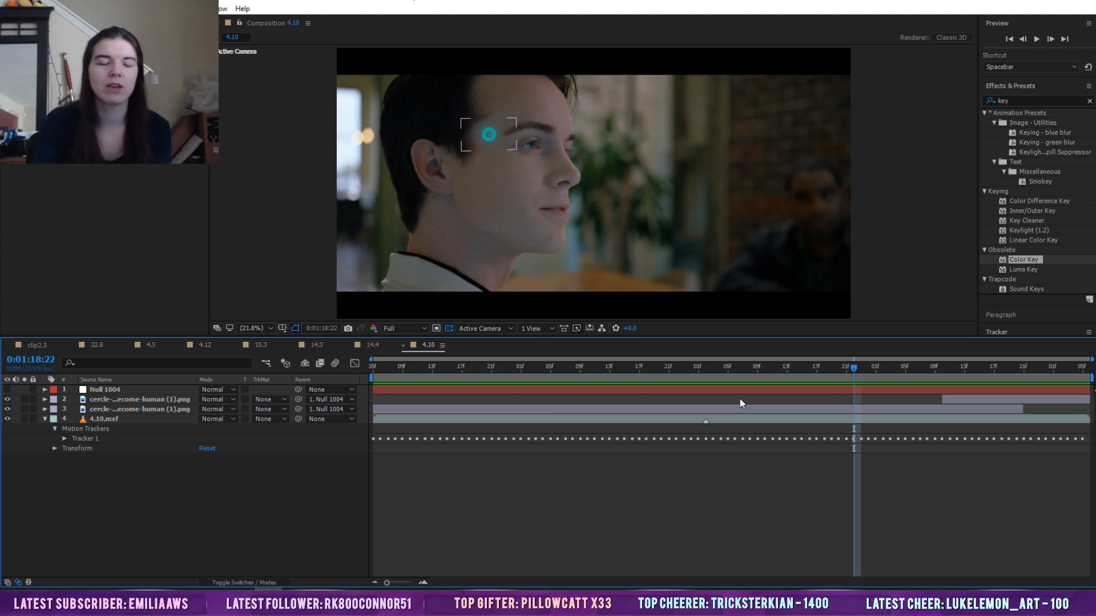
{"action": "left_click", "coordinate": [728, 391]}
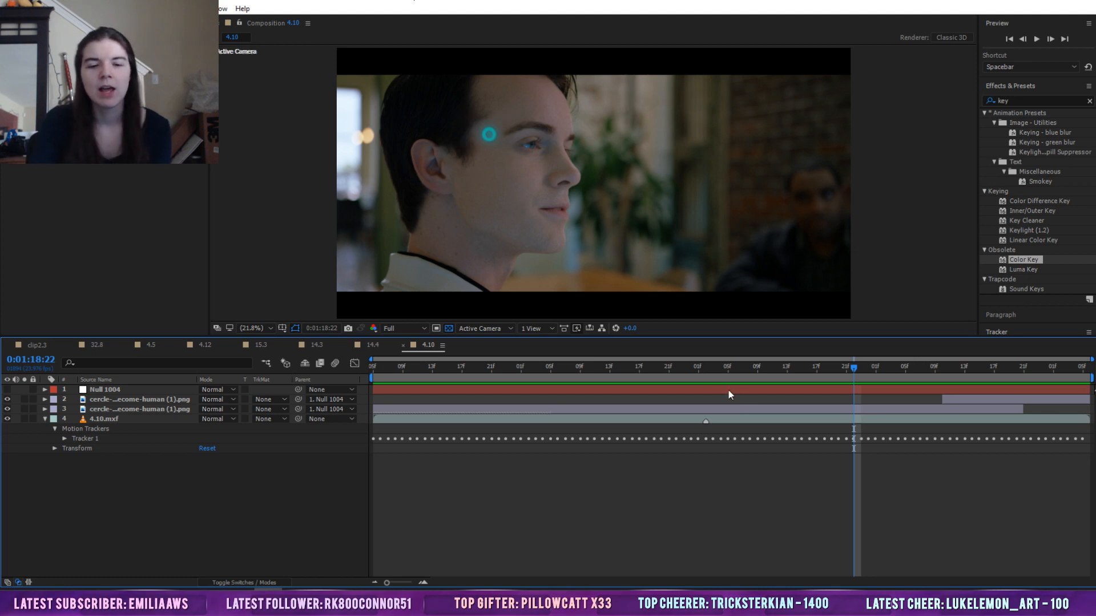
{"action": "left_click", "coordinate": [640, 368]}
{"action": "left_click_drag", "start_coordinate": [642, 372], "coordinate": [519, 498]}
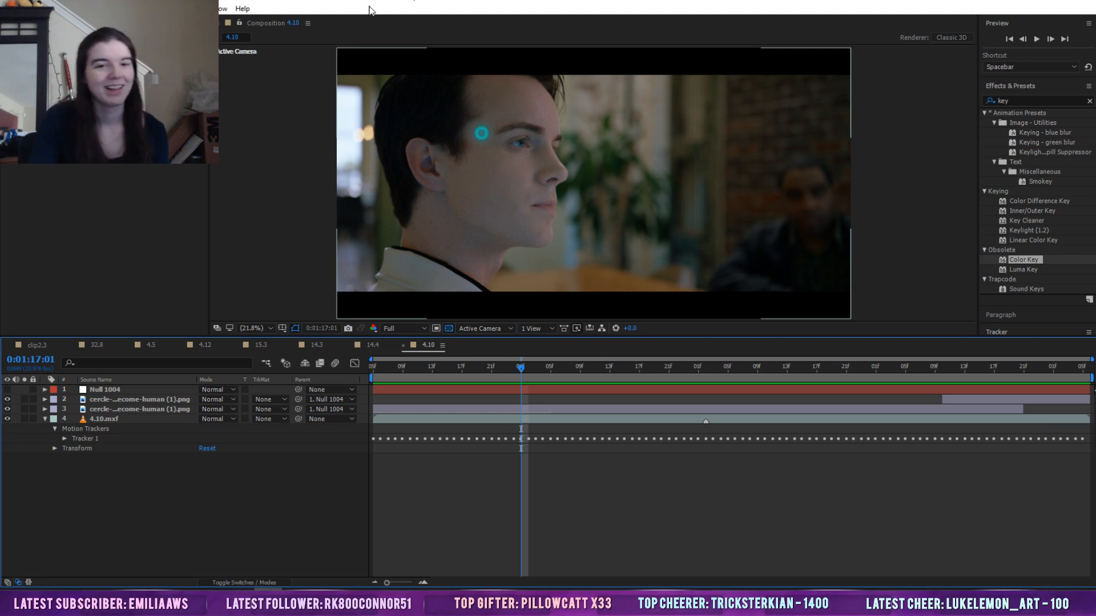
{"action": "left_click_drag", "start_coordinate": [522, 369], "coordinate": [396, 431]}
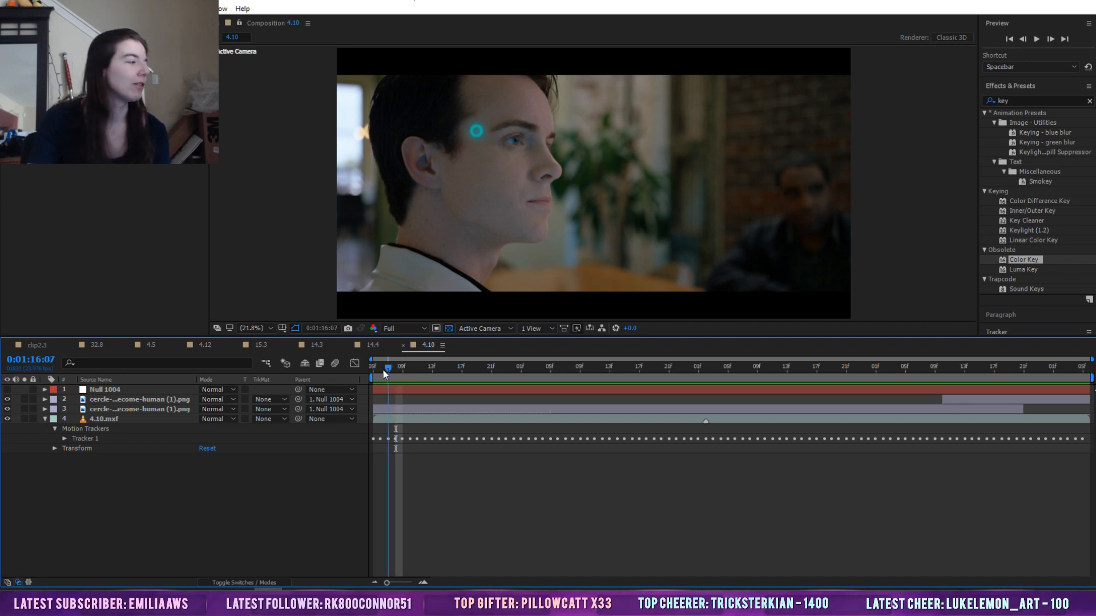
{"action": "left_click_drag", "start_coordinate": [402, 374], "coordinate": [374, 377]}
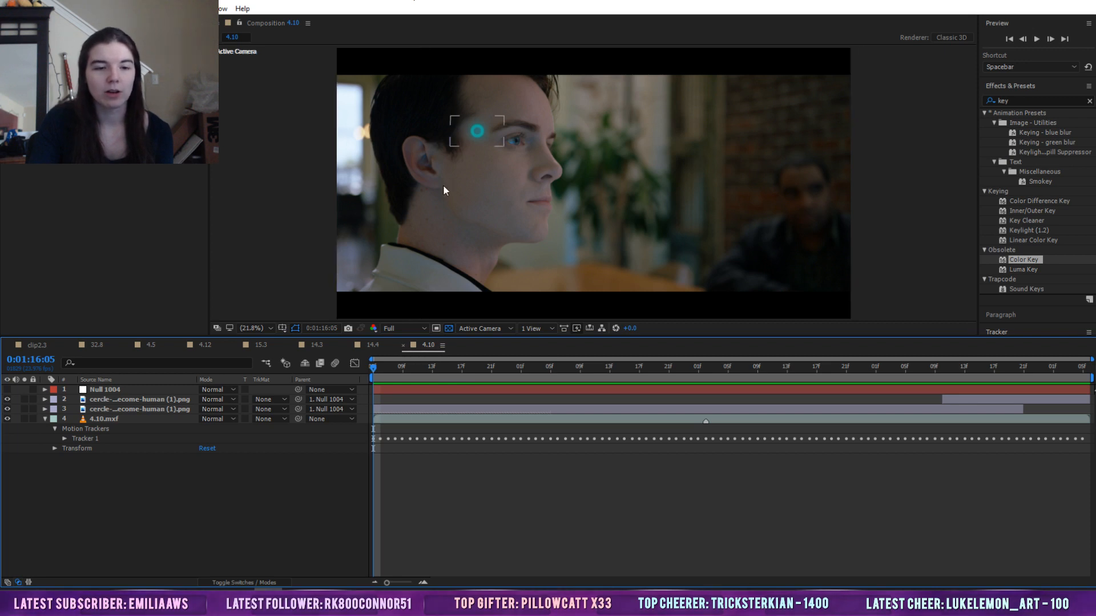
Close composition 4.10 and scrub composition 14.4 to 0:04:42:18 to examine the clasped hands
{"action": "left_click", "coordinate": [403, 344]}
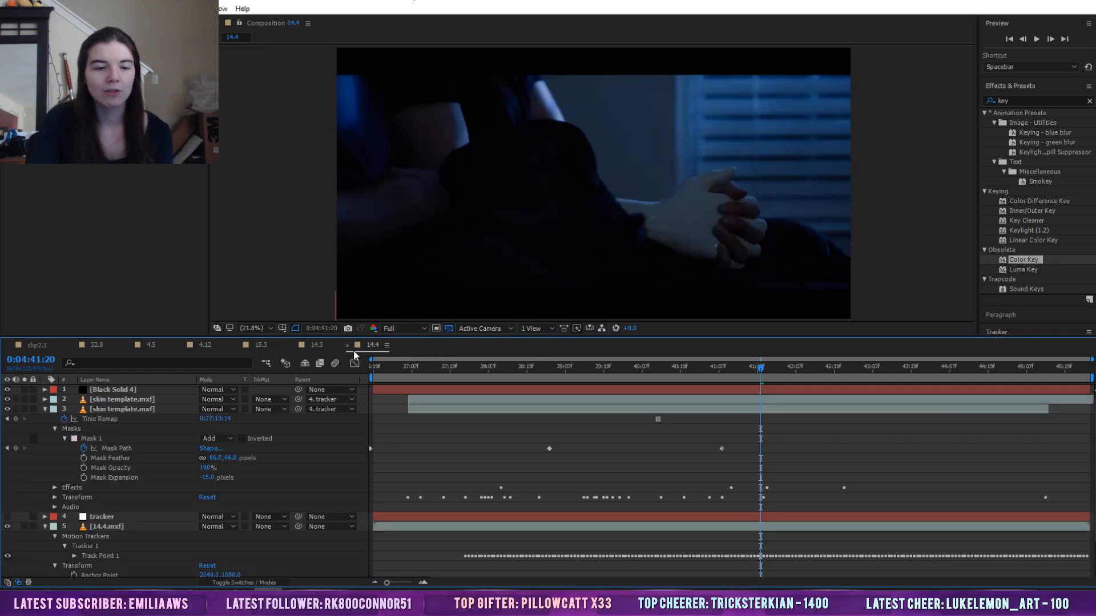
{"action": "left_click", "coordinate": [655, 368]}
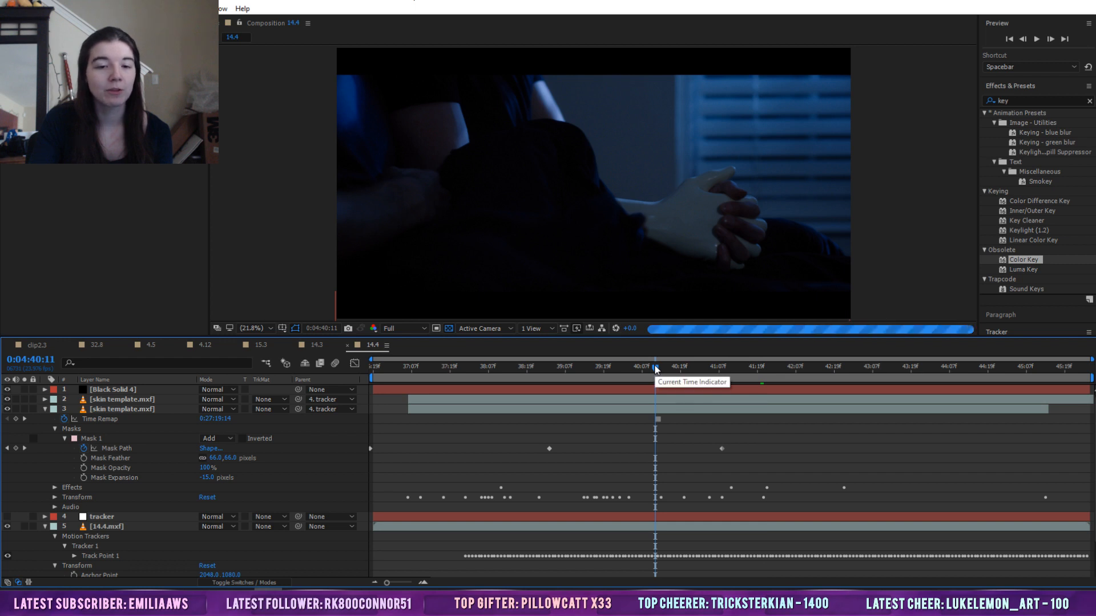
{"action": "left_click_drag", "start_coordinate": [655, 368], "coordinate": [831, 386]}
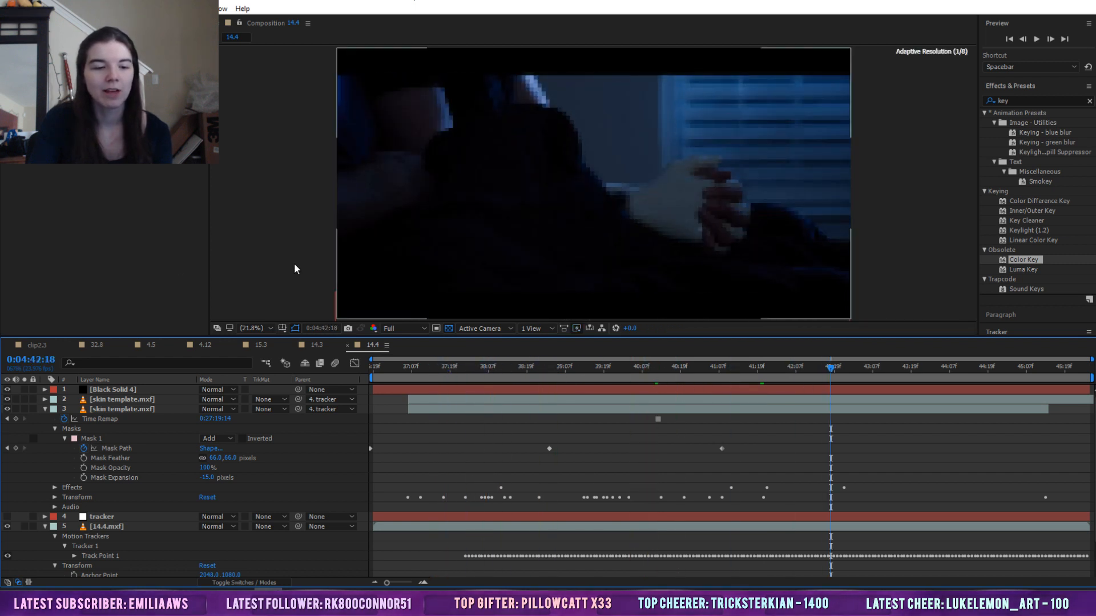
Collapse the Scene 4 folder in the project and open the 35 hand 1 composition from the SCENE 35 folder
{"action": "left_click", "coordinate": [18, 23]}
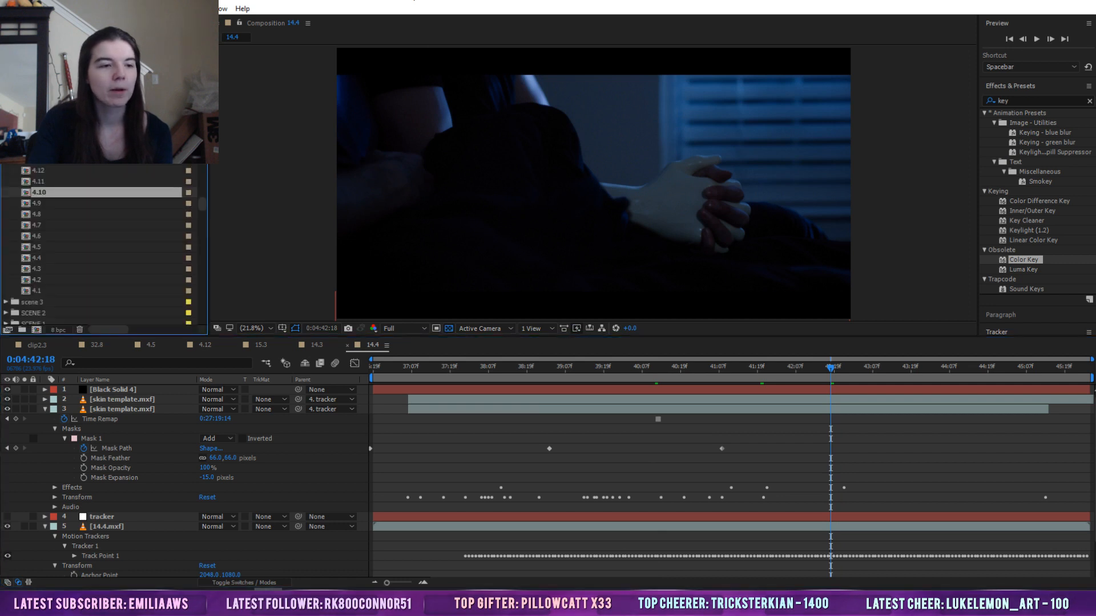
{"action": "scroll", "coordinate": [35, 227], "scroll_direction": "up", "scroll_amount": 10}
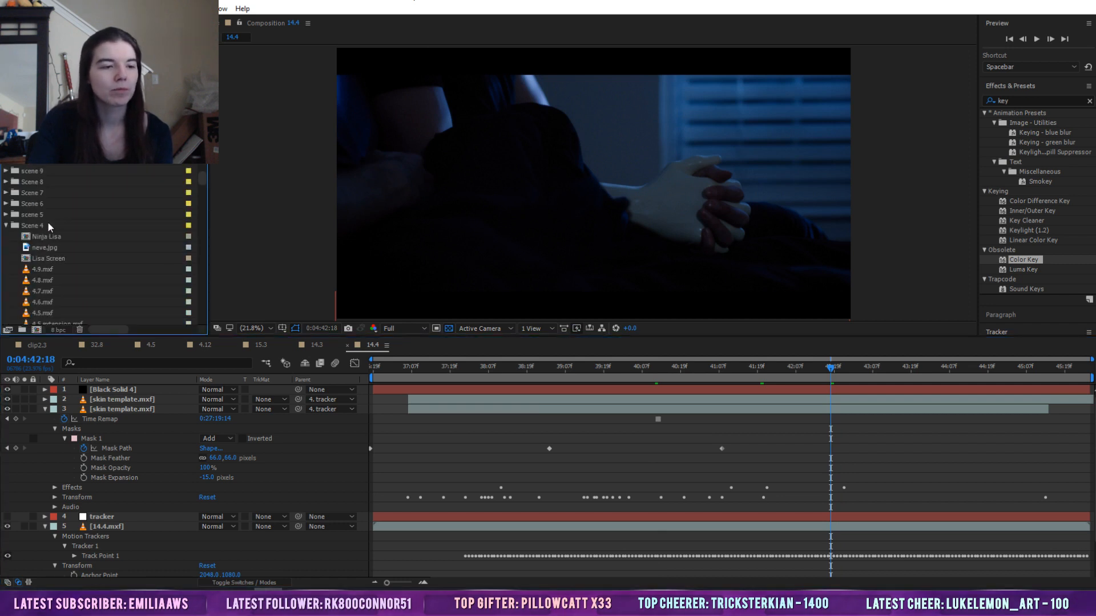
{"action": "left_click", "coordinate": [6, 225]}
{"action": "scroll", "coordinate": [80, 195], "scroll_direction": "up", "scroll_amount": 10}
{"action": "scroll", "coordinate": [83, 203], "scroll_direction": "up", "scroll_amount": 2}
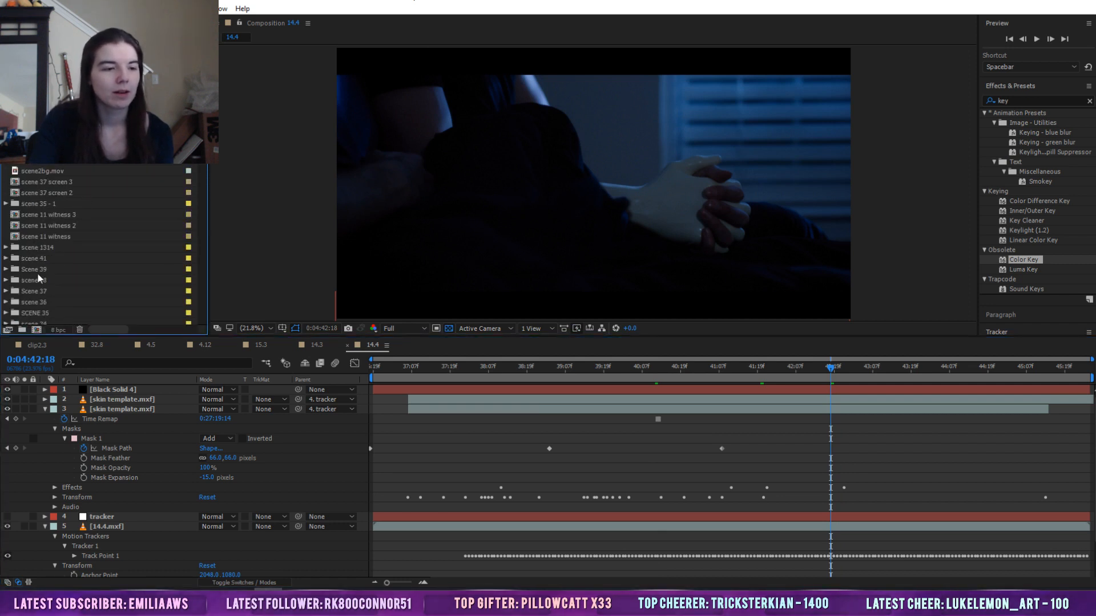
{"action": "left_click", "coordinate": [46, 291]}
{"action": "scroll", "coordinate": [80, 258], "scroll_direction": "down", "scroll_amount": 2}
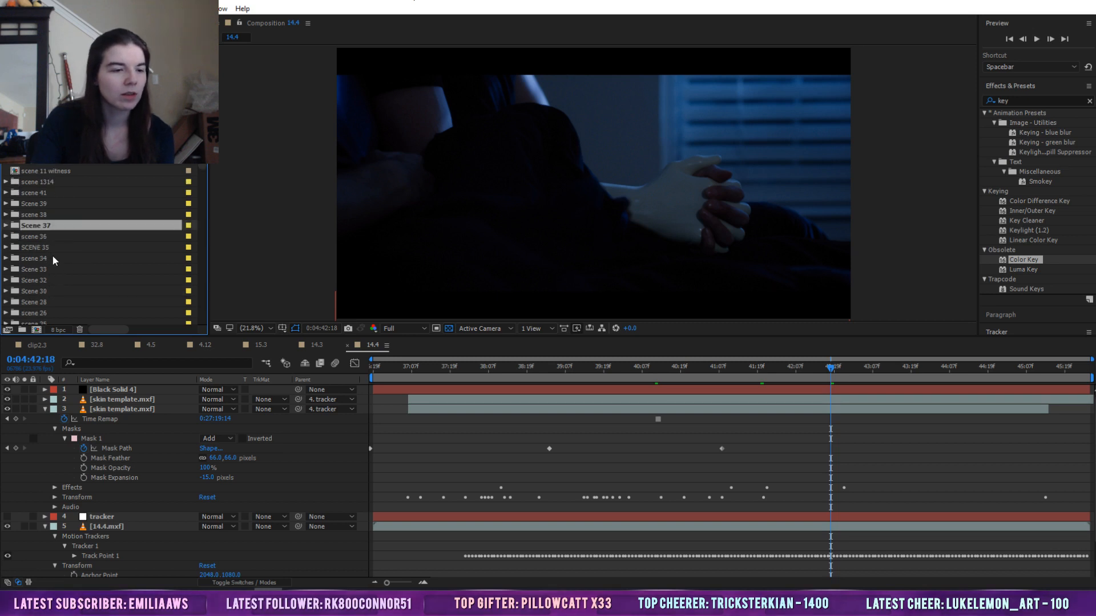
{"action": "left_click", "coordinate": [50, 247]}
{"action": "left_click", "coordinate": [7, 247]}
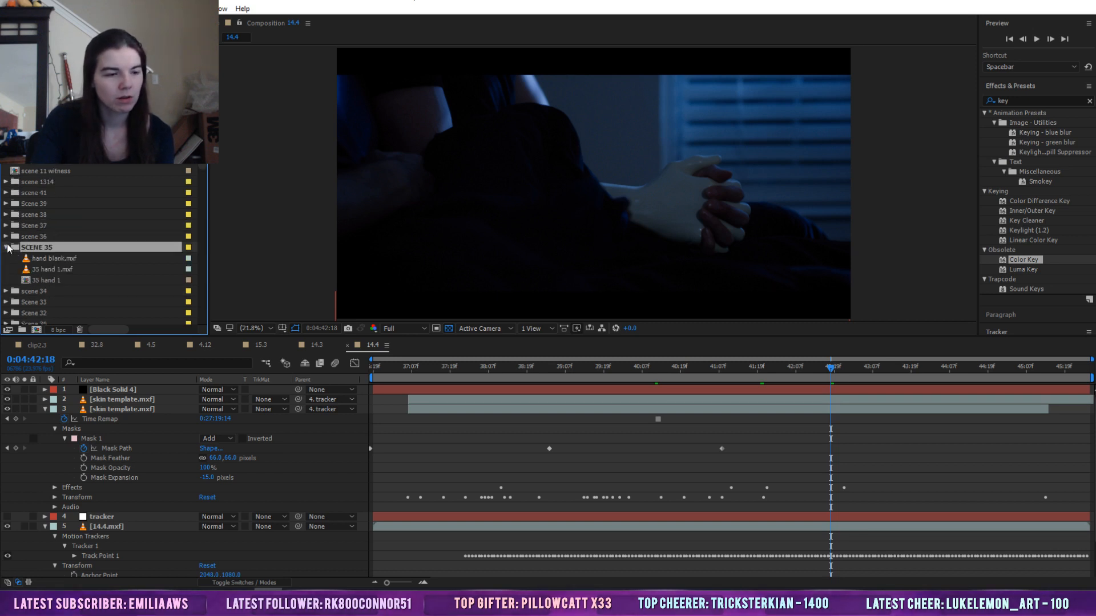
{"action": "double_click", "coordinate": [50, 280]}
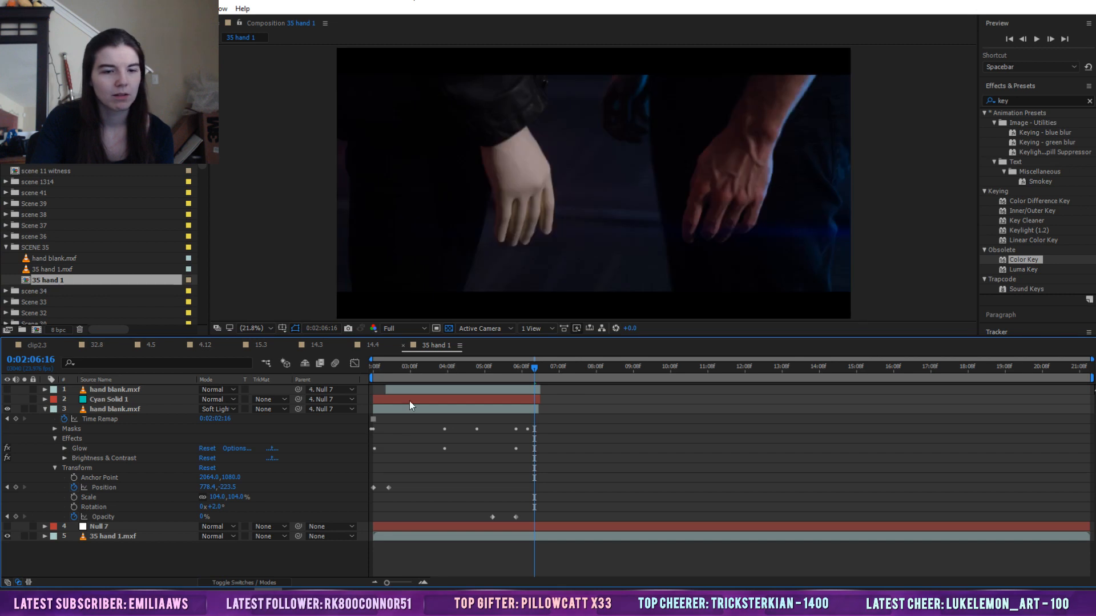
Preview 35 hand 1, return to composition 14.4 and scrub to 0:04:38:23 to examine the glowing wrist
{"action": "key", "text": "space"}
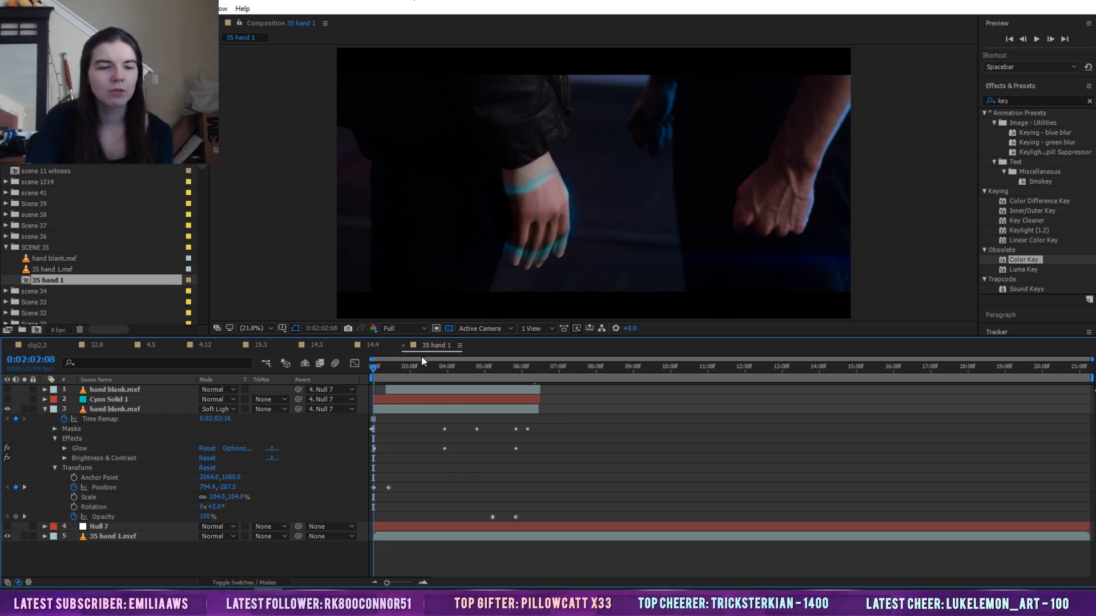
{"action": "left_click", "coordinate": [373, 345]}
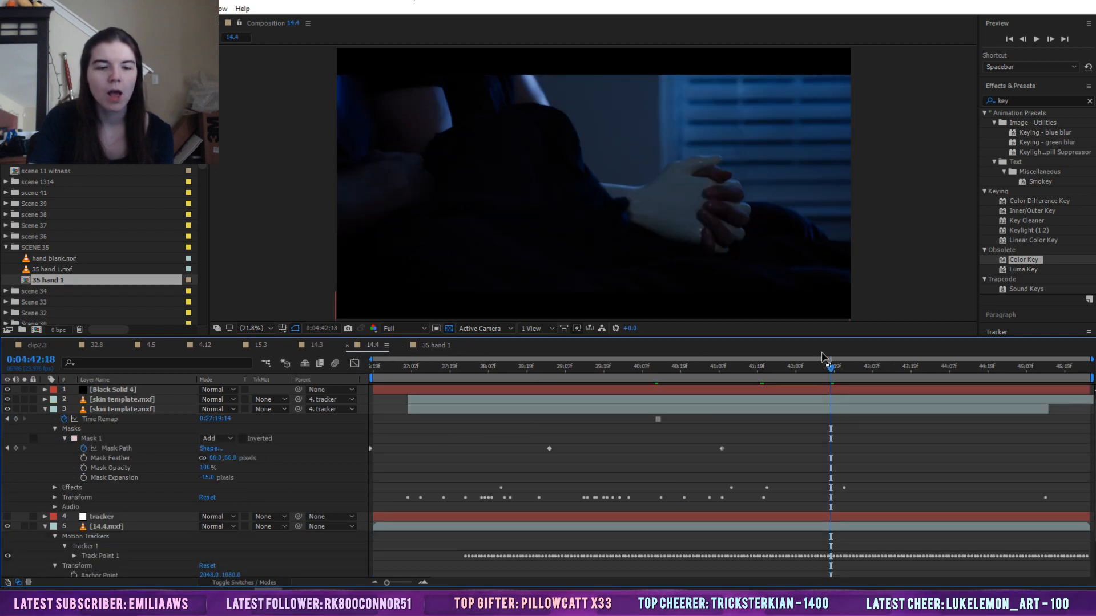
{"action": "left_click_drag", "start_coordinate": [741, 376], "coordinate": [539, 400]}
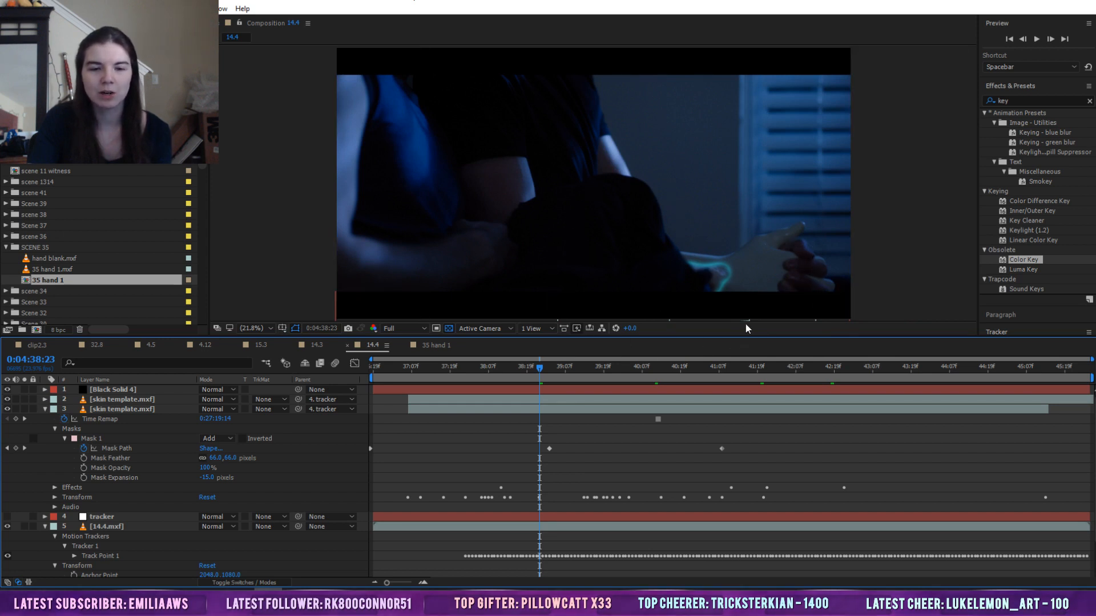
Select Black Solid 4 and both skin template.mxf layers in turn to examine their mask outlines on the wrist
{"action": "left_click", "coordinate": [135, 390]}
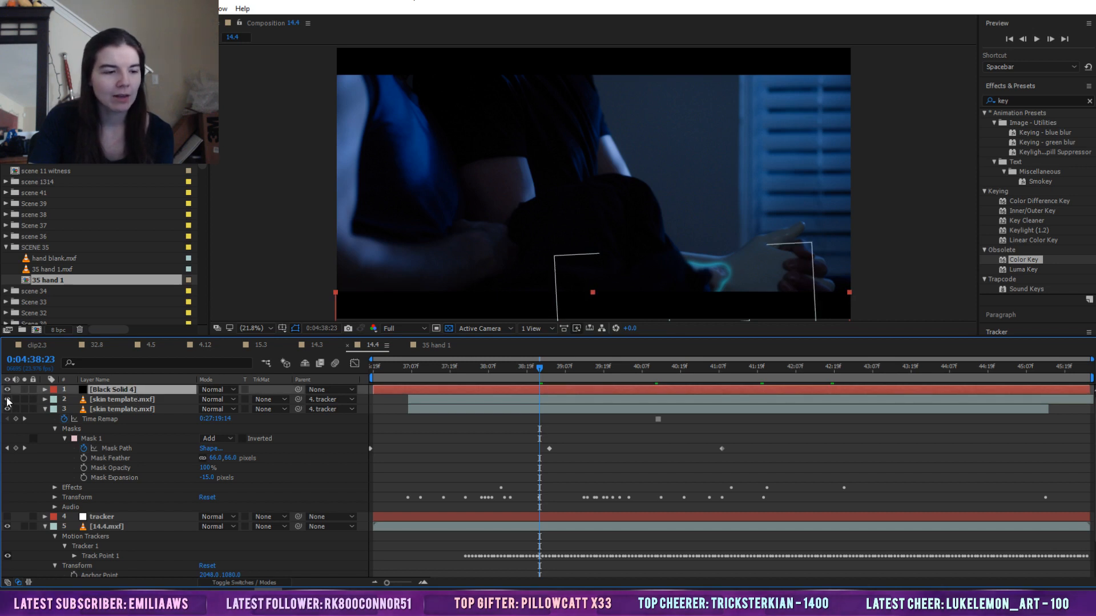
{"action": "left_click", "coordinate": [51, 400]}
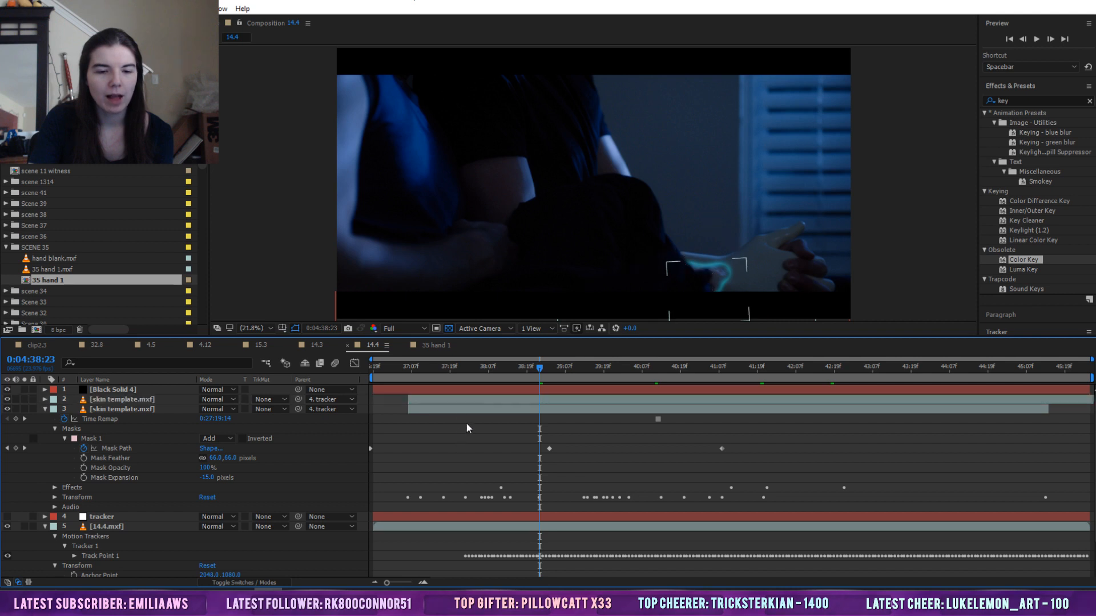
{"action": "left_click", "coordinate": [137, 410]}
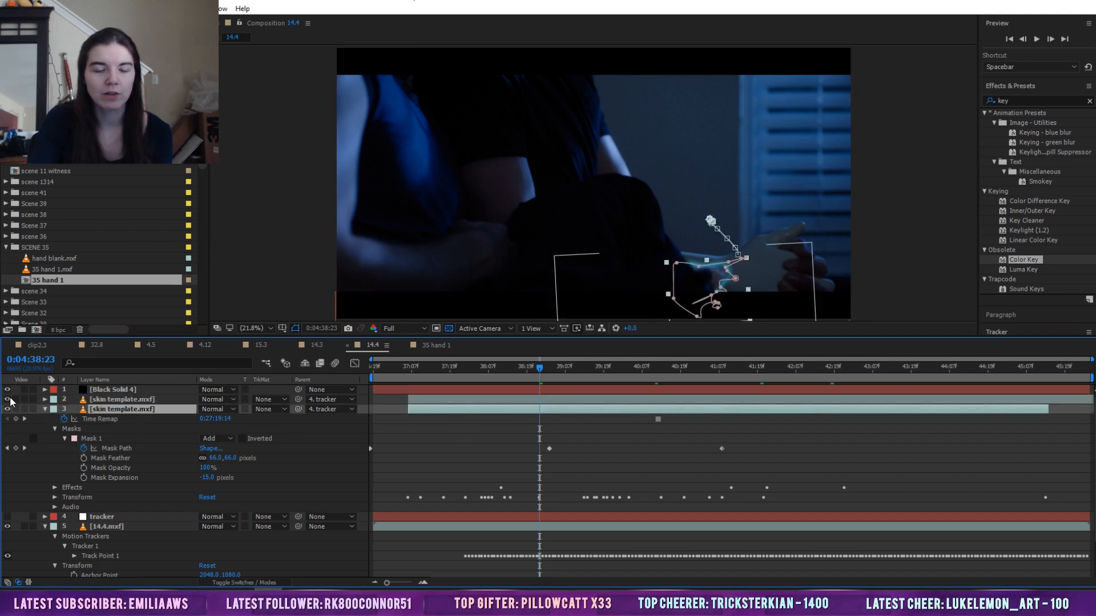
{"action": "left_click", "coordinate": [622, 444]}
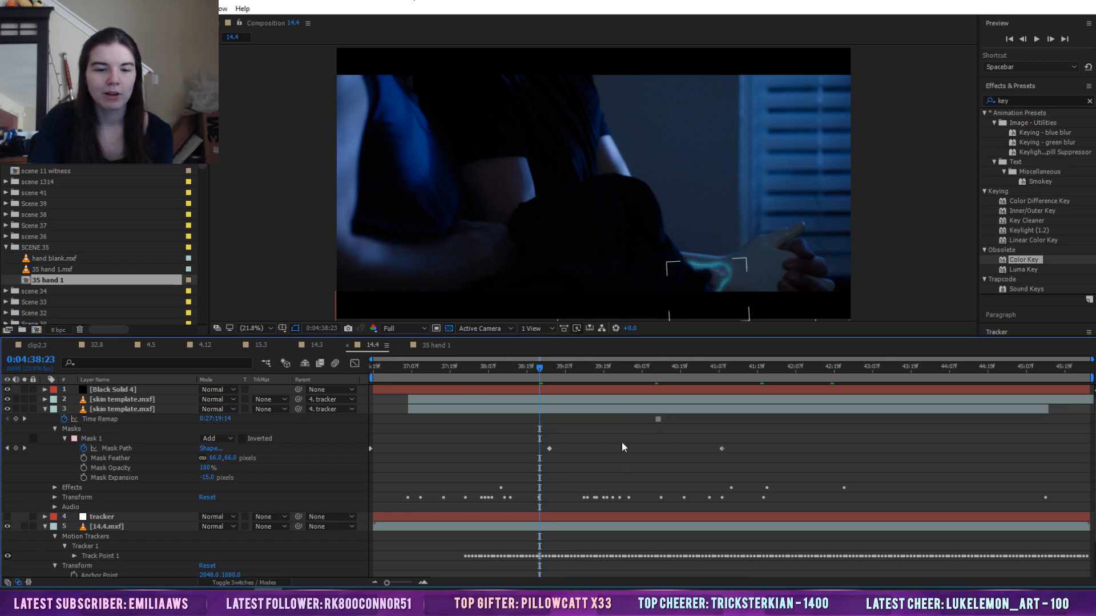
{"action": "left_click", "coordinate": [617, 401]}
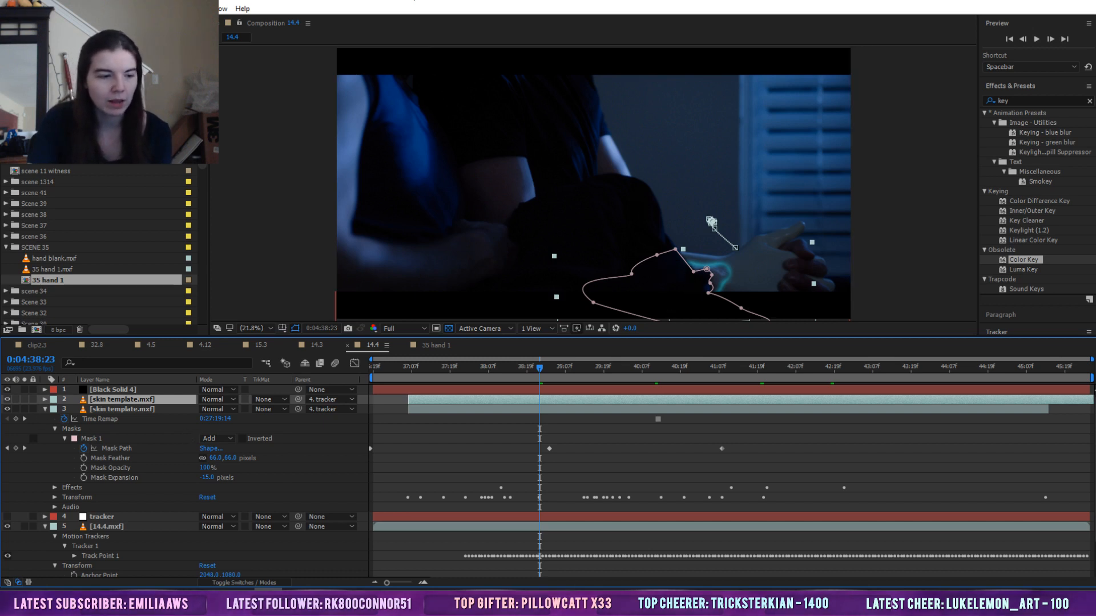
Hide and reshow the upper skin template.mxf layer, layer 2, to compare how it covers the glow
{"action": "left_click", "coordinate": [8, 399]}
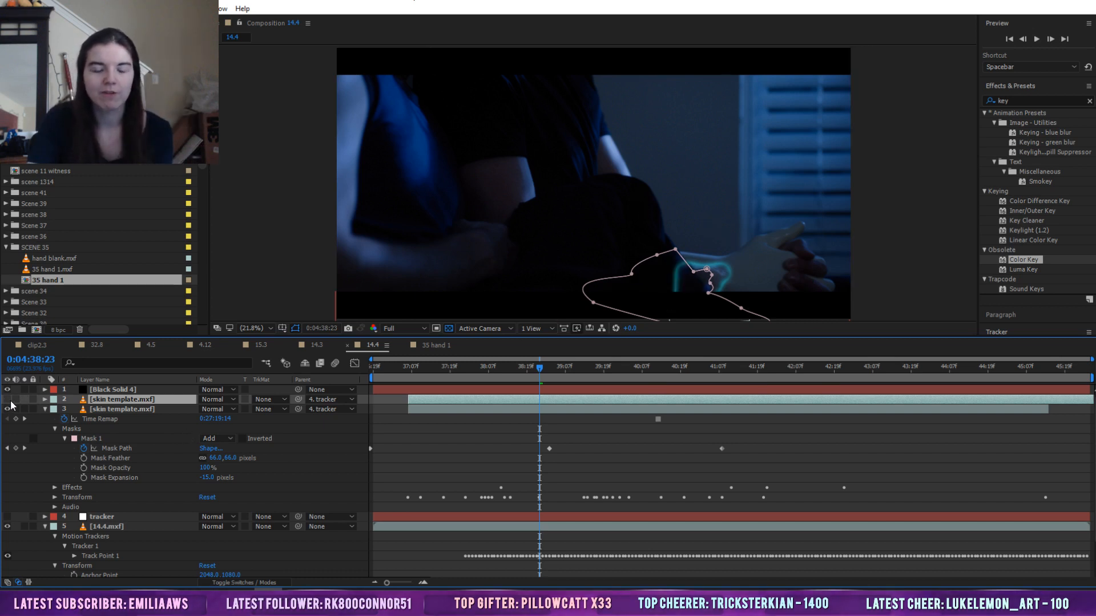
{"action": "left_click", "coordinate": [734, 297]}
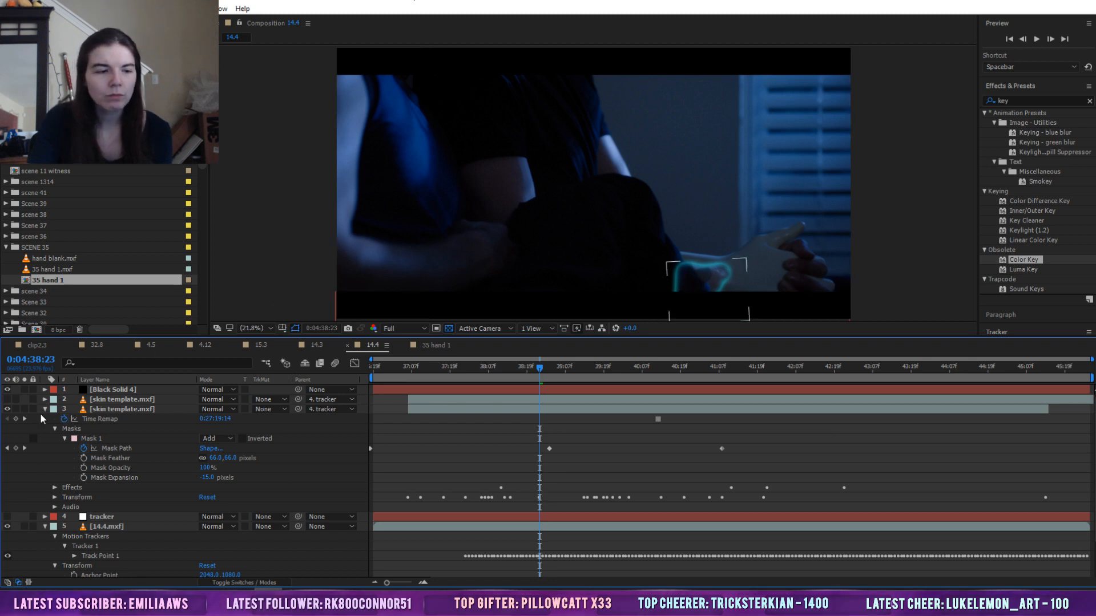
{"action": "left_click", "coordinate": [7, 399]}
Toggle the visibility of skin template.mxf layer 3 repeatedly to compare the wrist with and without the skin patch, leaving it visible
{"action": "left_click", "coordinate": [7, 410]}
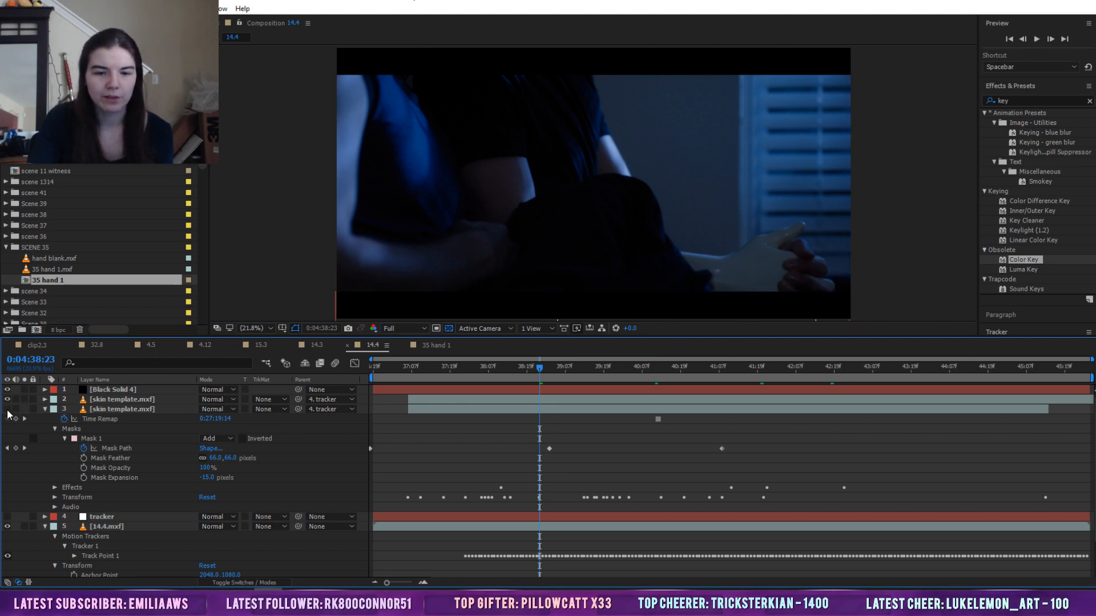
{"action": "left_click", "coordinate": [8, 410]}
{"action": "left_click", "coordinate": [118, 410]}
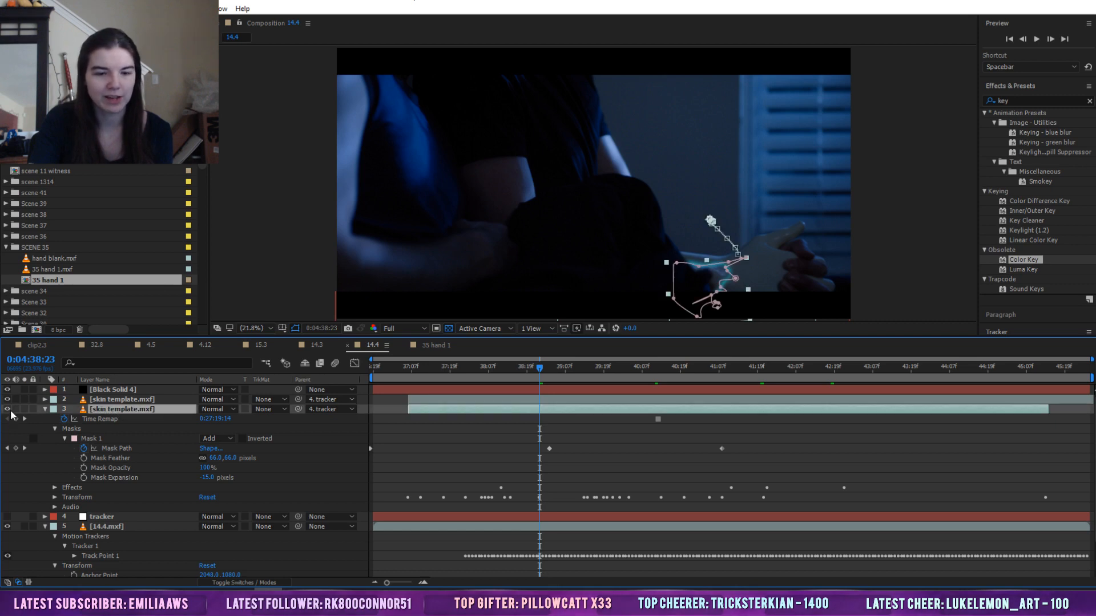
{"action": "left_click", "coordinate": [10, 410]}
{"action": "left_click", "coordinate": [10, 409]}
{"action": "left_click", "coordinate": [10, 410]}
{"action": "left_click", "coordinate": [10, 409]}
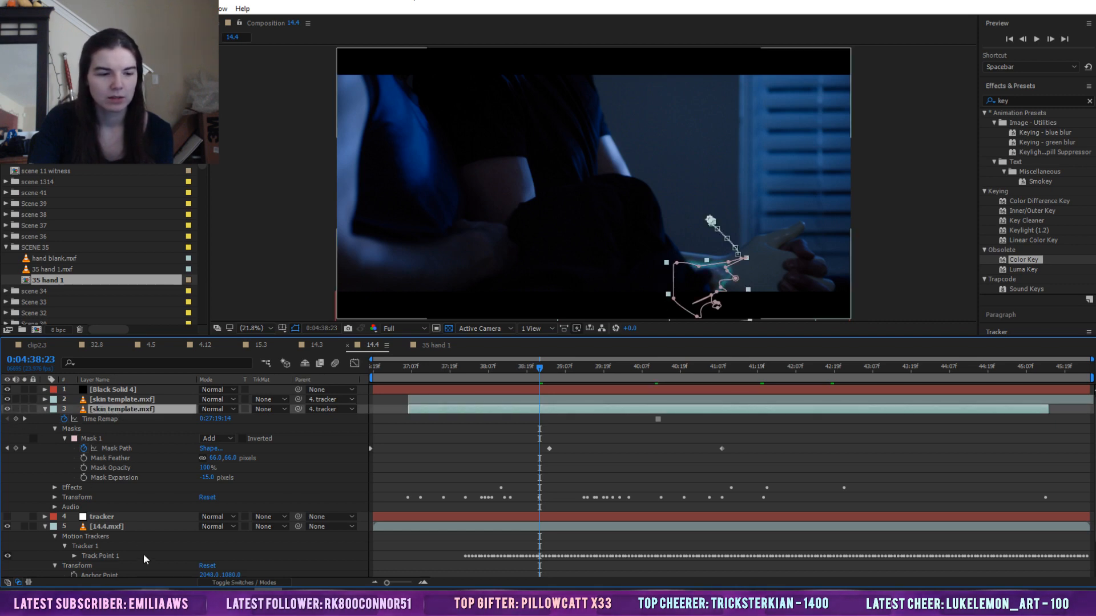
Hide and reshow the 14.4.mxf footage layer to view the skin patch and black masks on their own
{"action": "left_click", "coordinate": [136, 526]}
{"action": "left_click", "coordinate": [7, 526]}
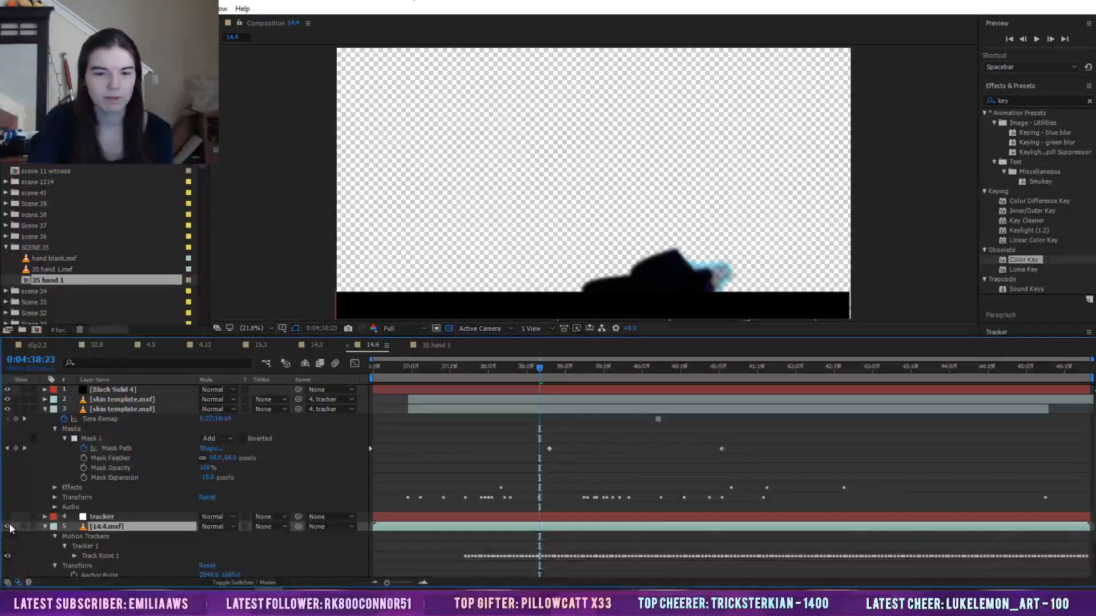
{"action": "left_click", "coordinate": [8, 526]}
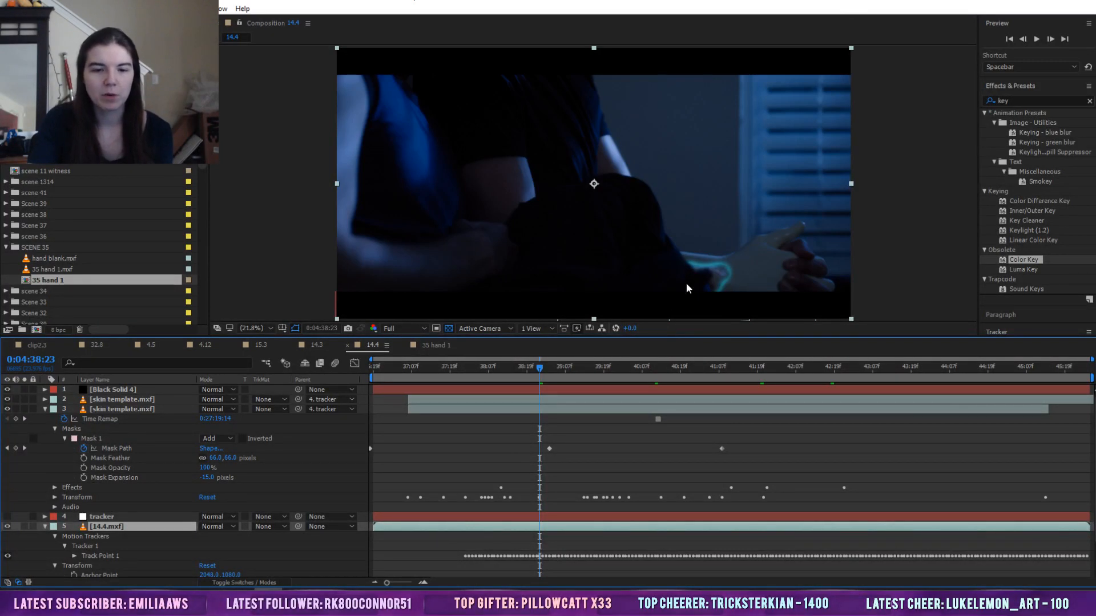
Close composition 14.4 and select the Soft Light hand blank.mxf layer and the 35 hand 1.mxf footage in 35 hand 1
{"action": "left_click", "coordinate": [349, 345]}
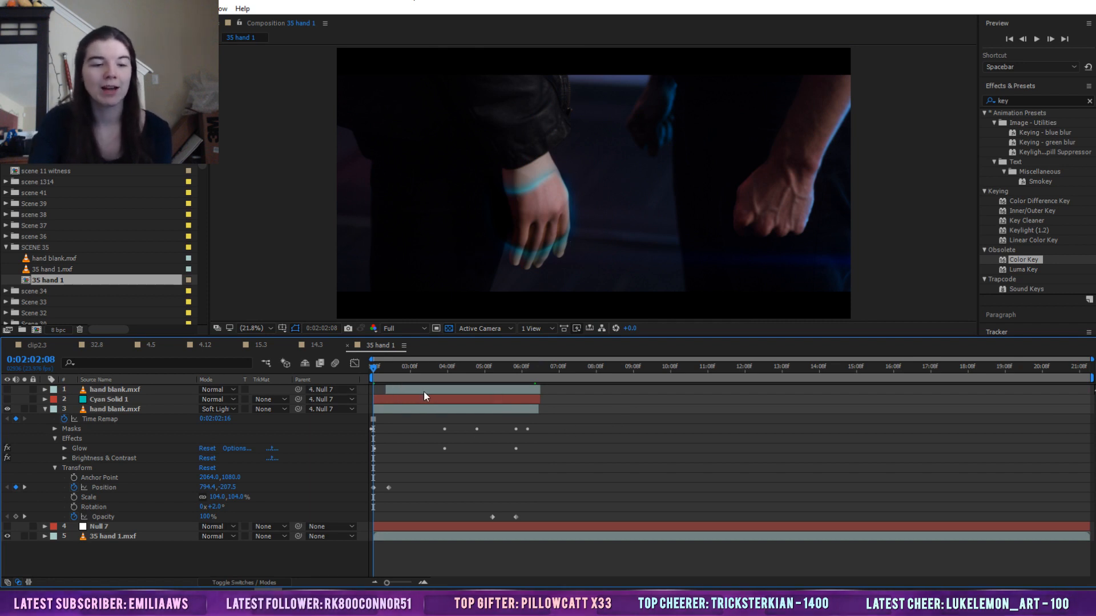
{"action": "left_click", "coordinate": [223, 458]}
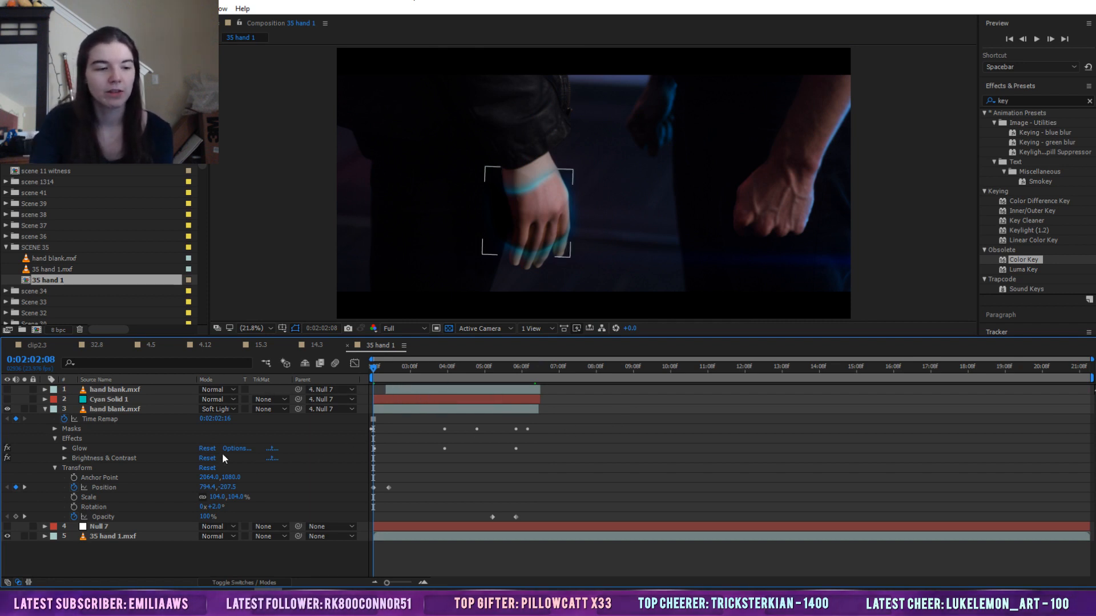
{"action": "left_click", "coordinate": [104, 409]}
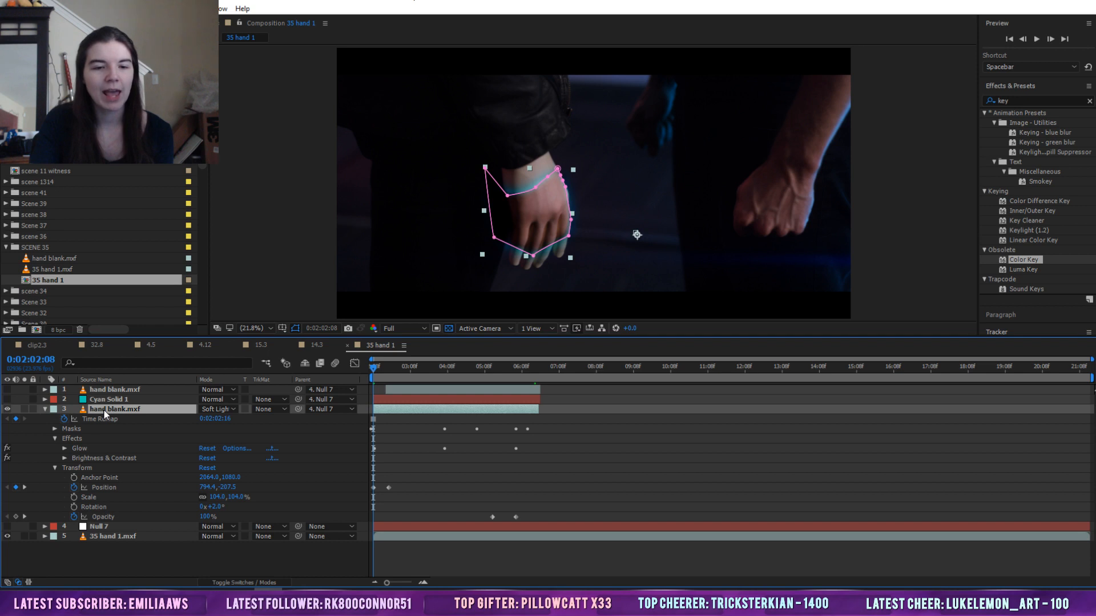
{"action": "left_click", "coordinate": [120, 537]}
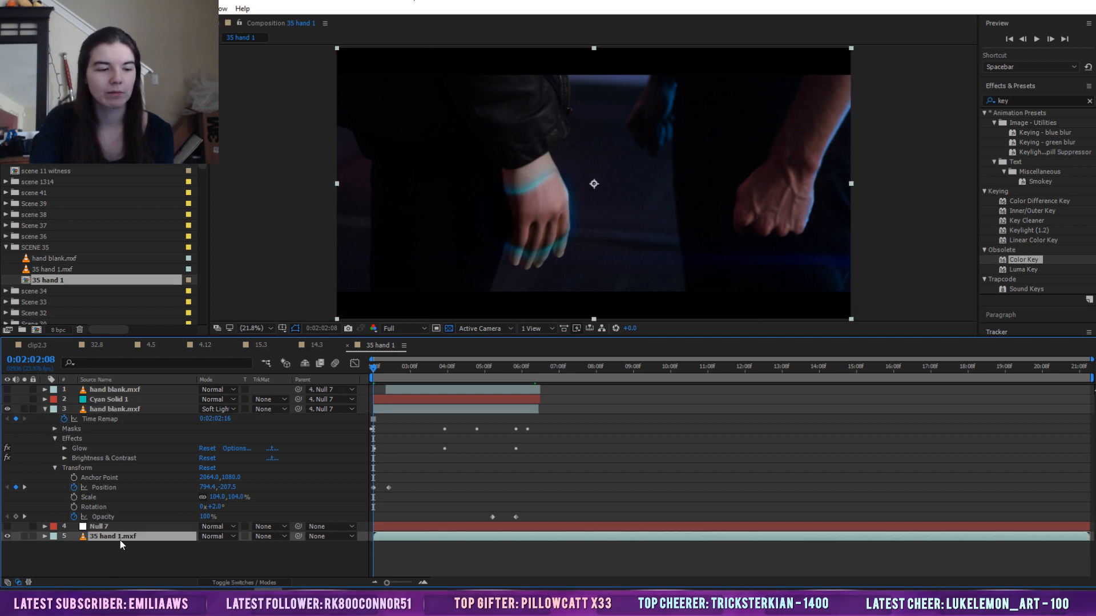
Hide and reshow the Soft Light hand blank.mxf layer to compare the plain white hand with the skin overlay
{"action": "left_click", "coordinate": [8, 409]}
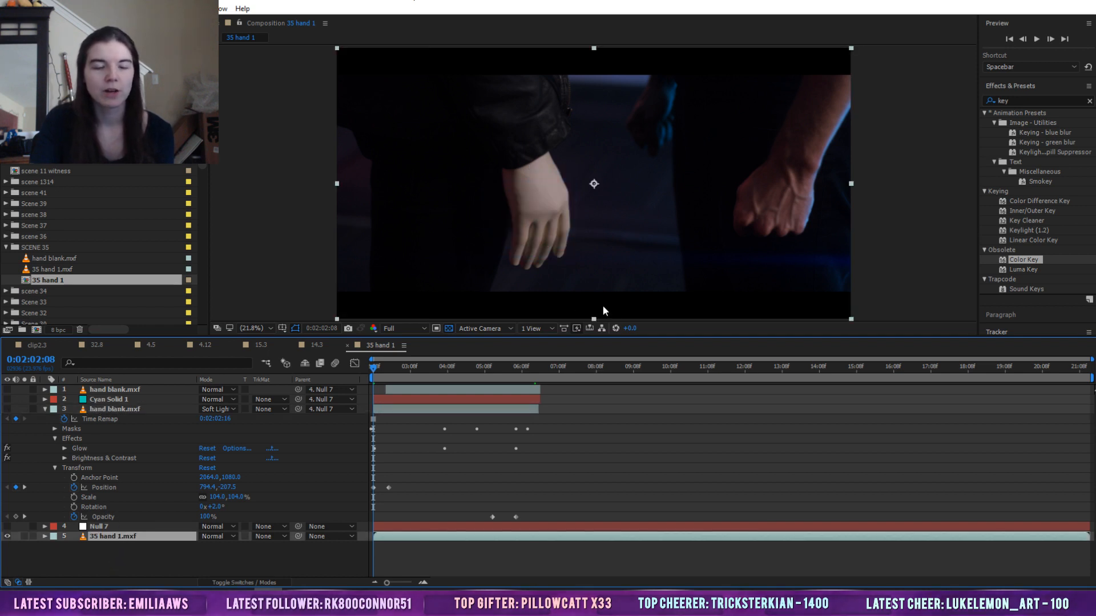
{"action": "left_click", "coordinate": [826, 488]}
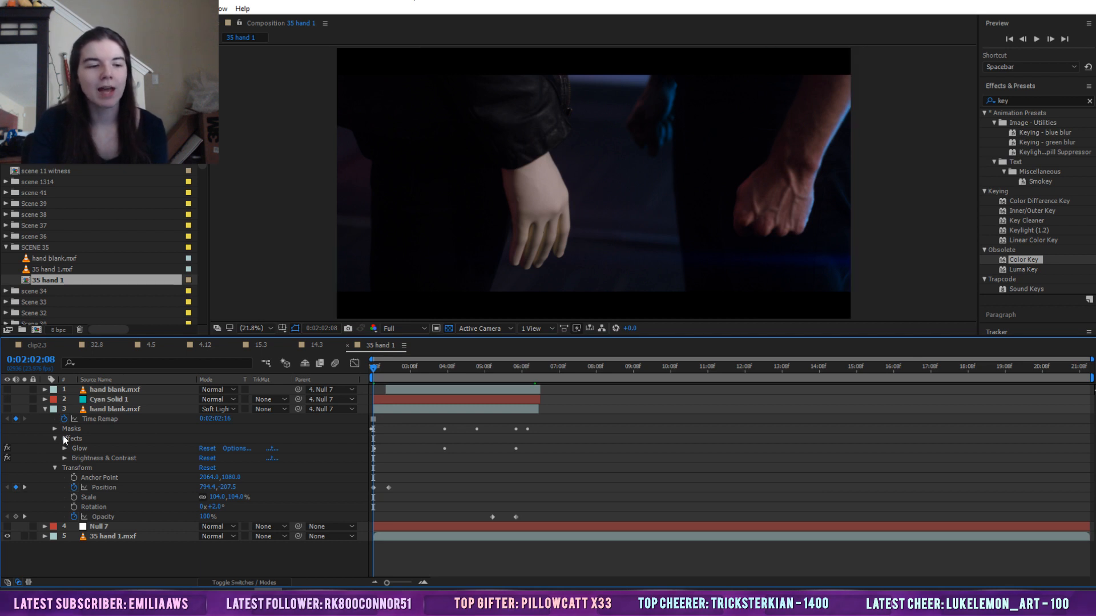
{"action": "left_click", "coordinate": [7, 410]}
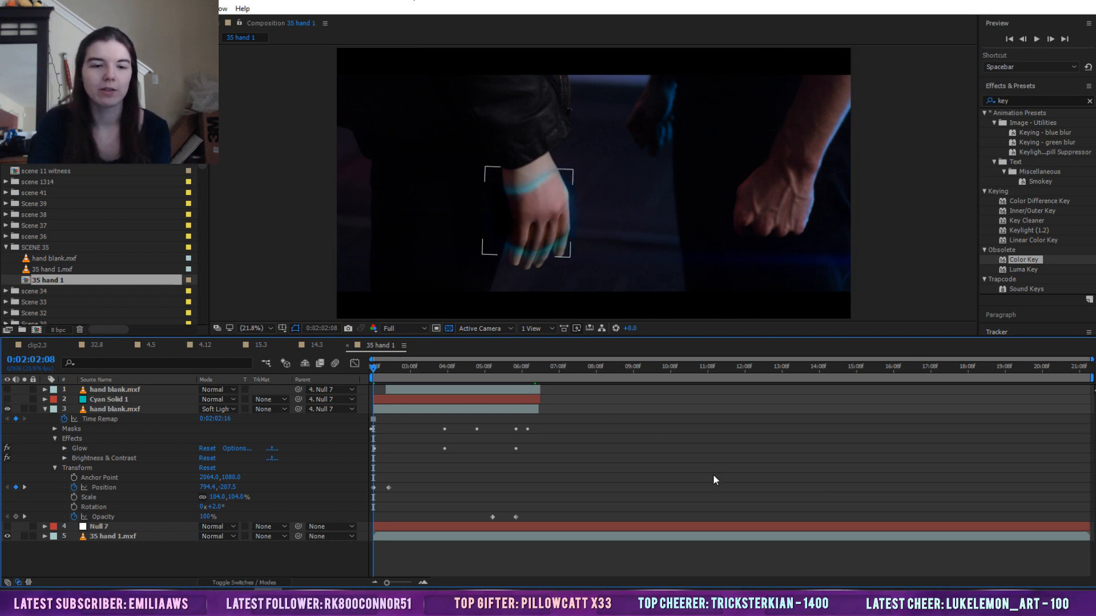
Preview the skin effect in 35 hand 1, move to 0:02:03:21 and open the topmost hand blank.mxf layer in its own viewer
{"action": "key", "text": "space"}
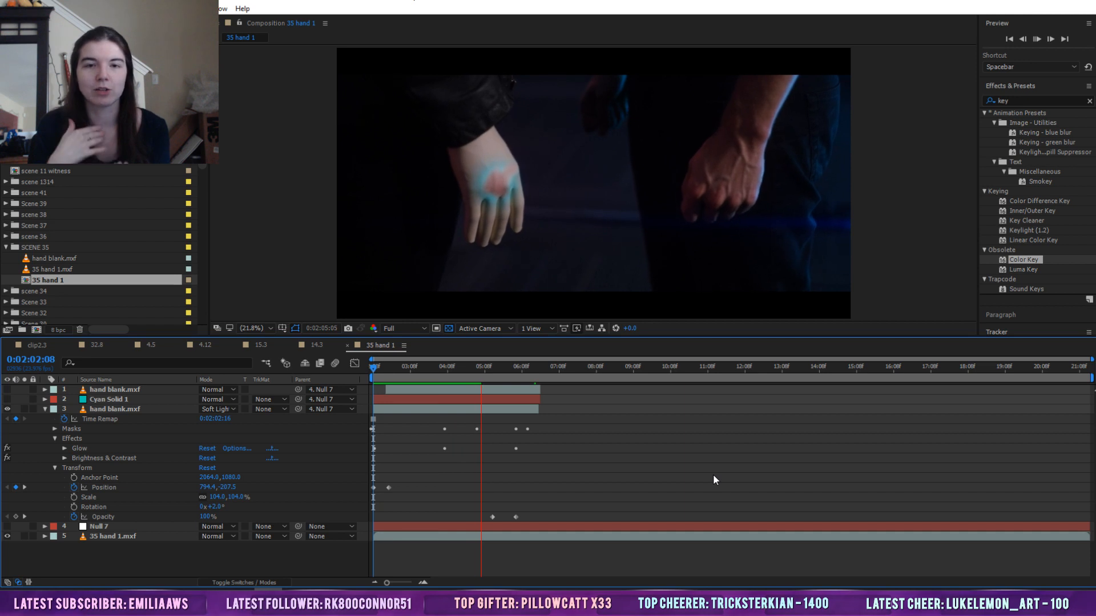
{"action": "left_click", "coordinate": [431, 365]}
{"action": "double_click", "coordinate": [435, 391]}
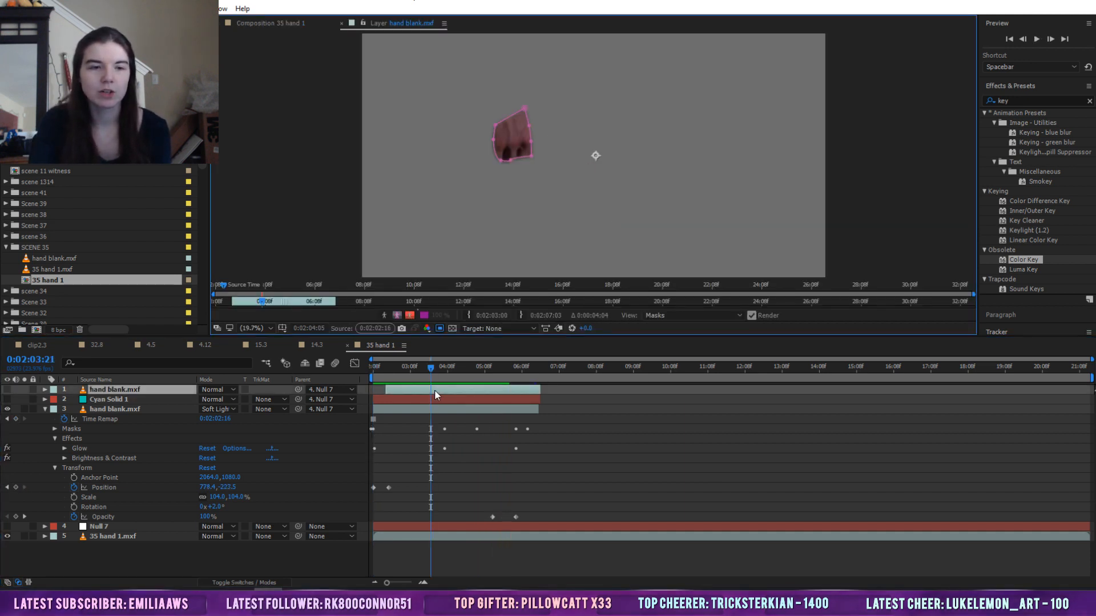
Inspect the masked Soft Light hand blank.mxf layer in its own layer viewer, closing the viewer when done
{"action": "left_click", "coordinate": [341, 23]}
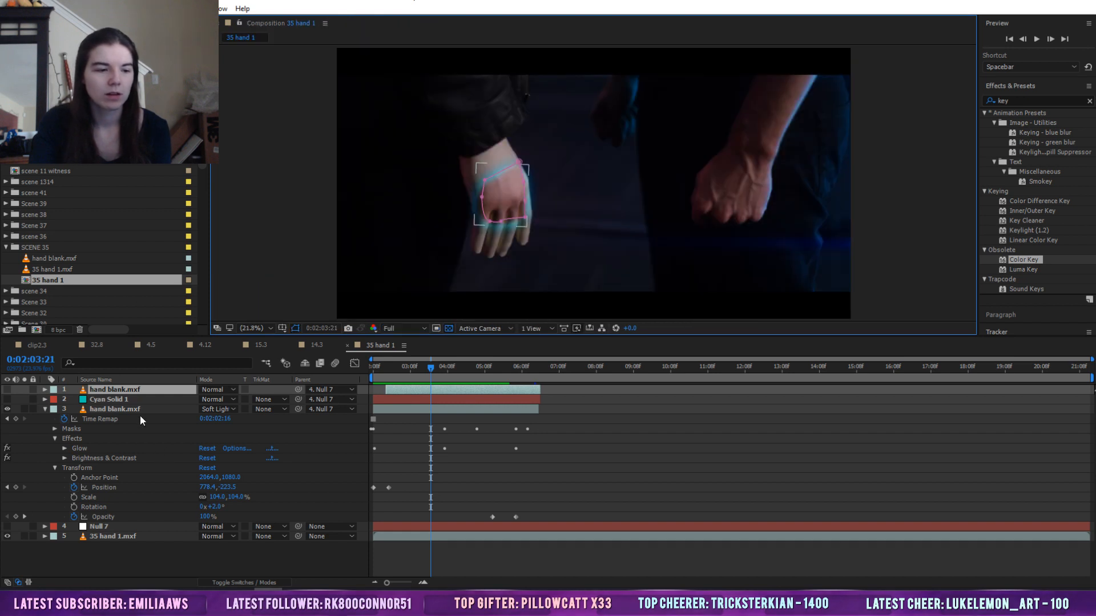
{"action": "double_click", "coordinate": [136, 410]}
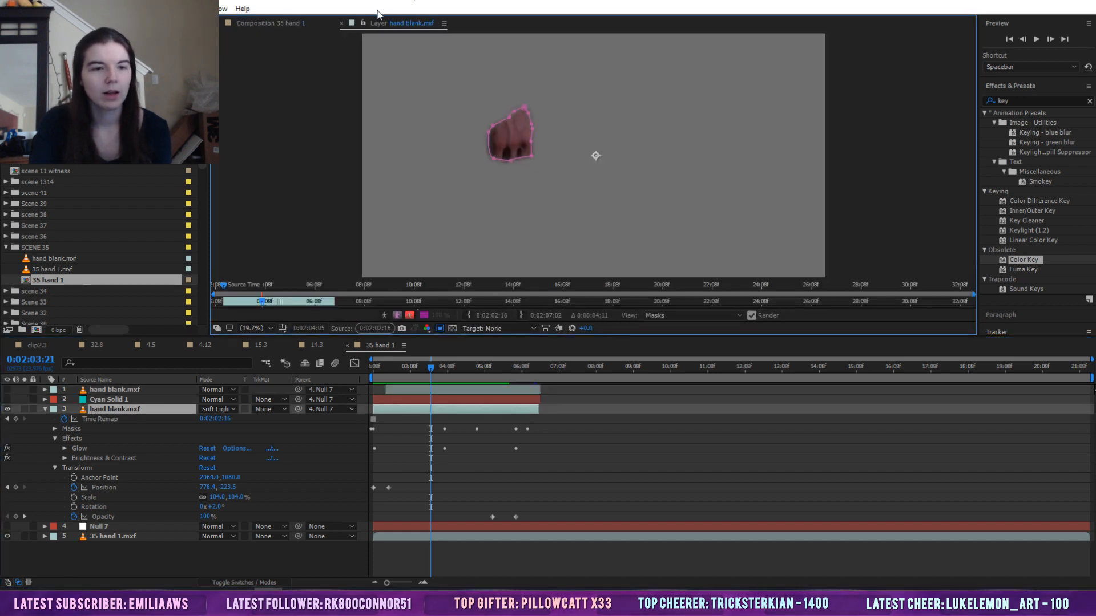
{"action": "left_click", "coordinate": [341, 22]}
Open the unmasked hand blank.mxf source footage and play through it, comparing it with the 35 hand 1 composition
{"action": "left_click", "coordinate": [103, 80]}
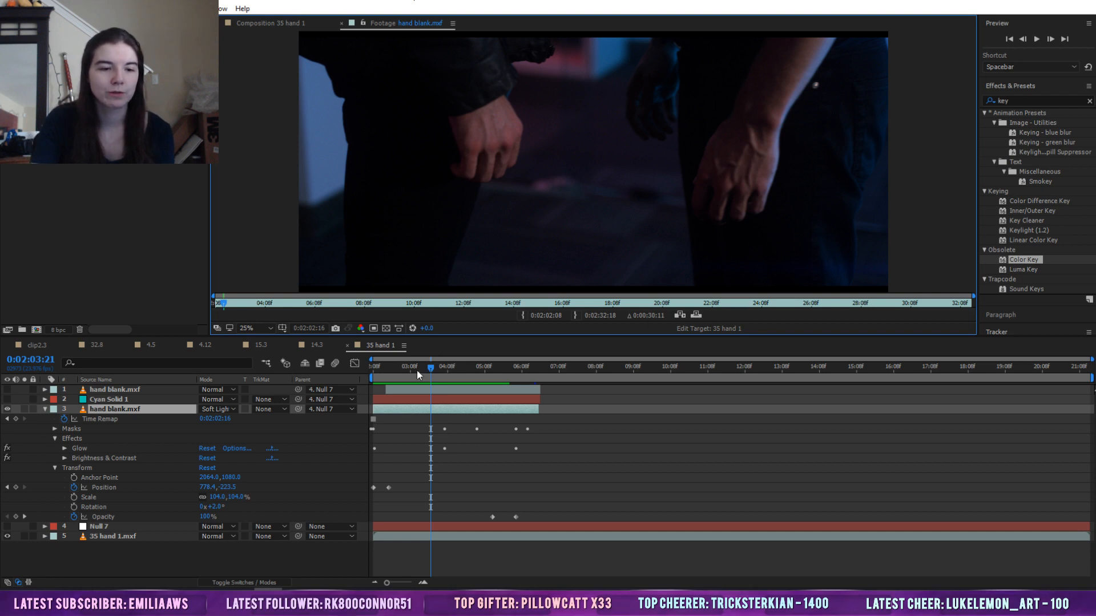
{"action": "left_click_drag", "start_coordinate": [432, 366], "coordinate": [395, 366]}
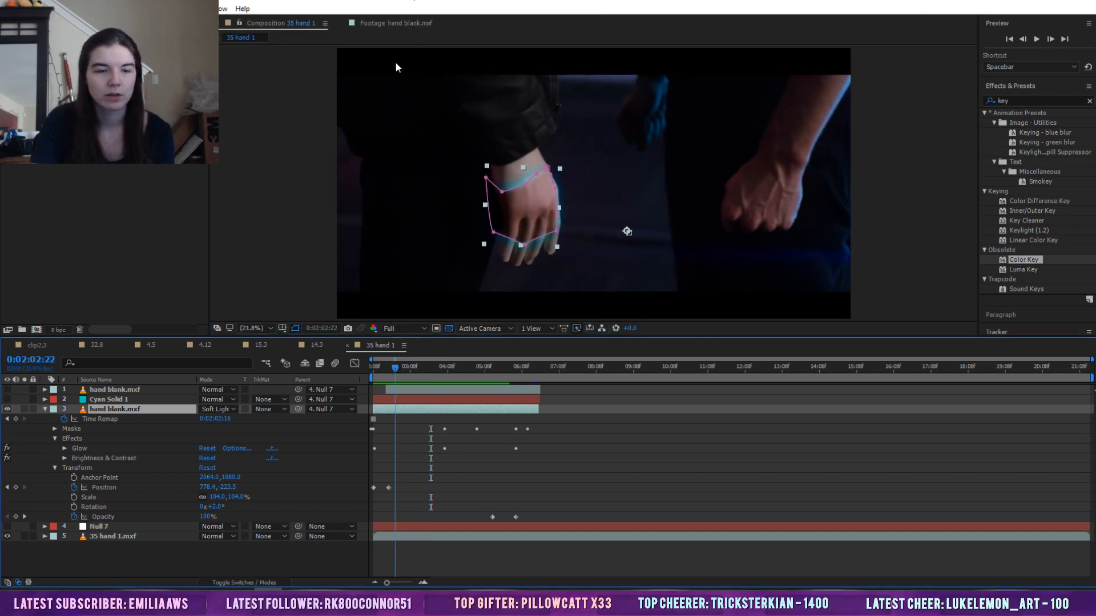
{"action": "left_click", "coordinate": [398, 24]}
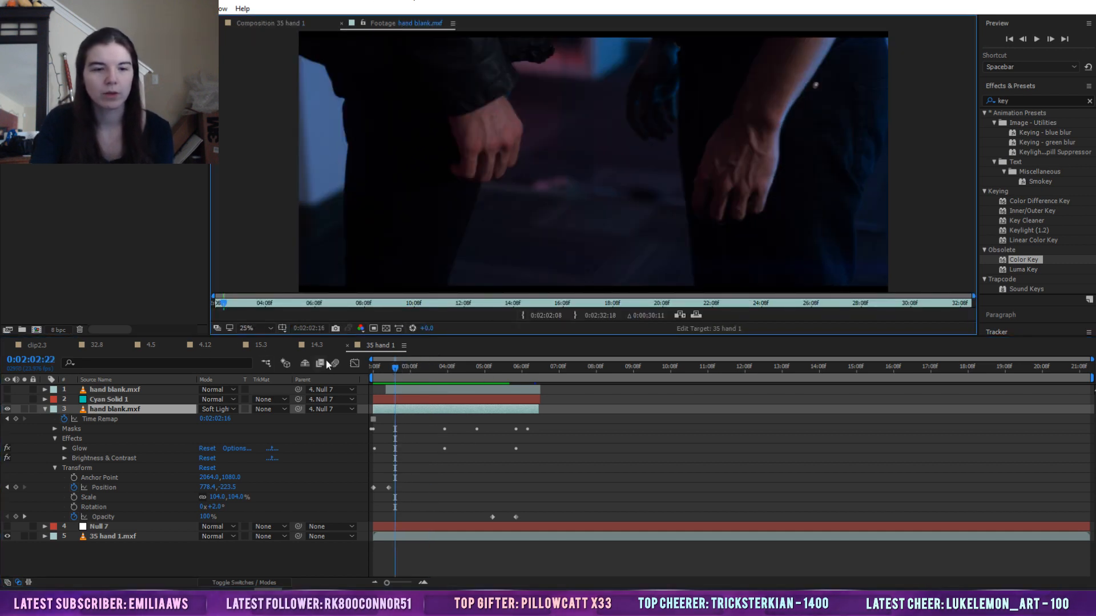
{"action": "key", "text": "space"}
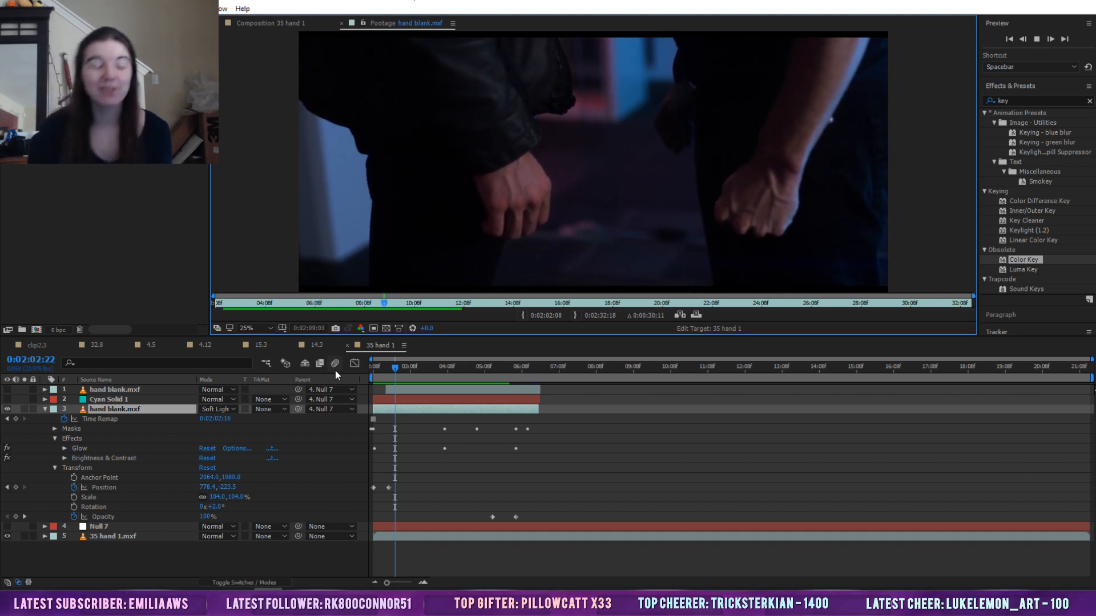
{"action": "left_click_drag", "start_coordinate": [411, 304], "coordinate": [604, 314]}
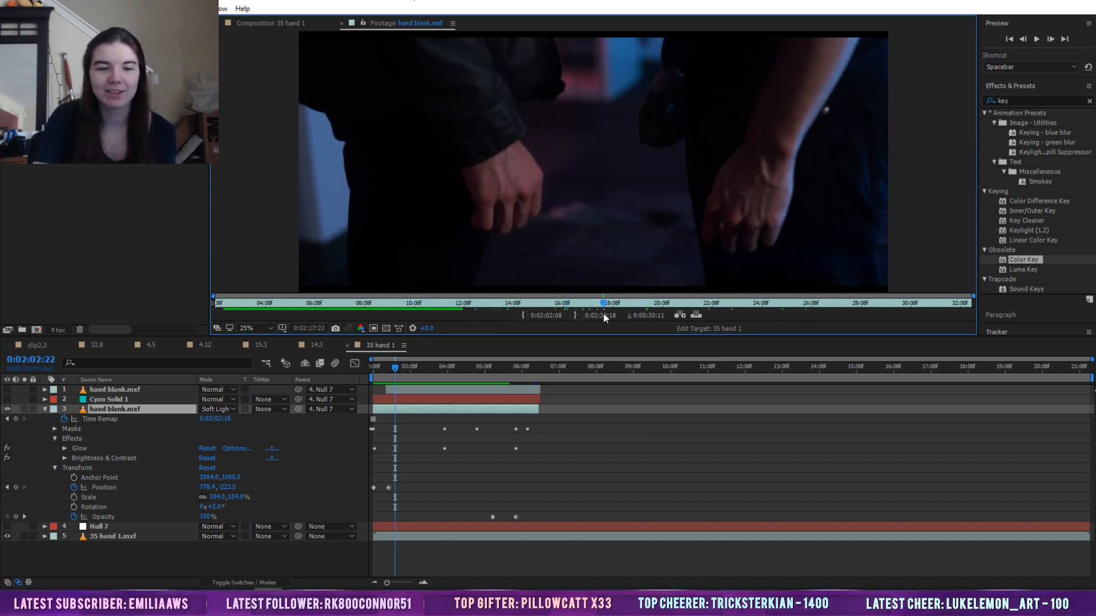
{"action": "left_click", "coordinate": [287, 21]}
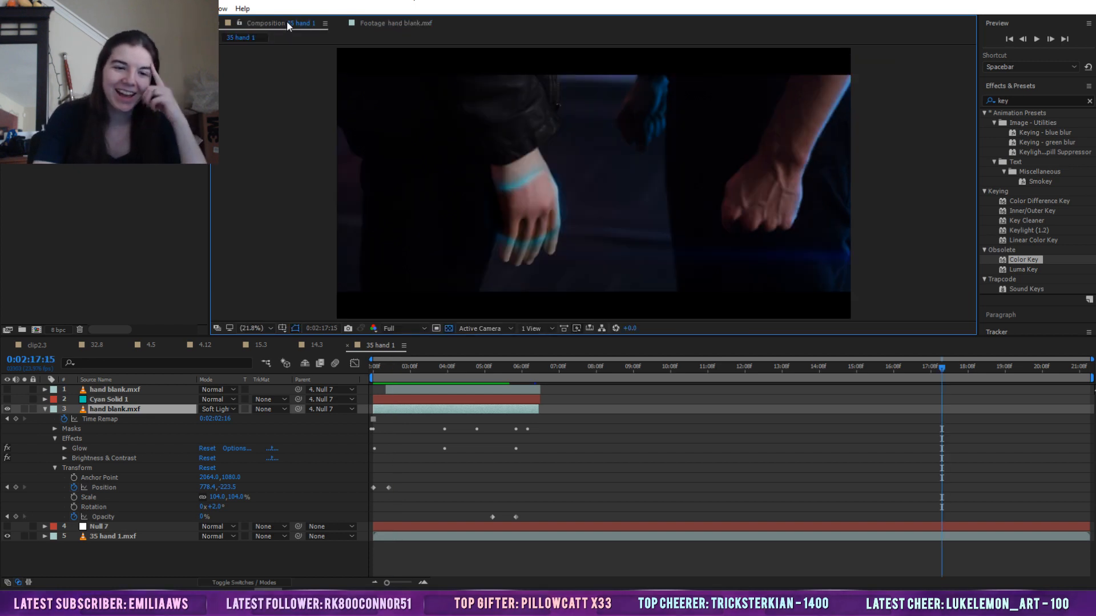
Compare the composited hand at 0:02:03:12 with the Soft Light hand blank.mxf layer hidden and shown, and return to the first frame
{"action": "left_click_drag", "start_coordinate": [461, 369], "coordinate": [416, 368]}
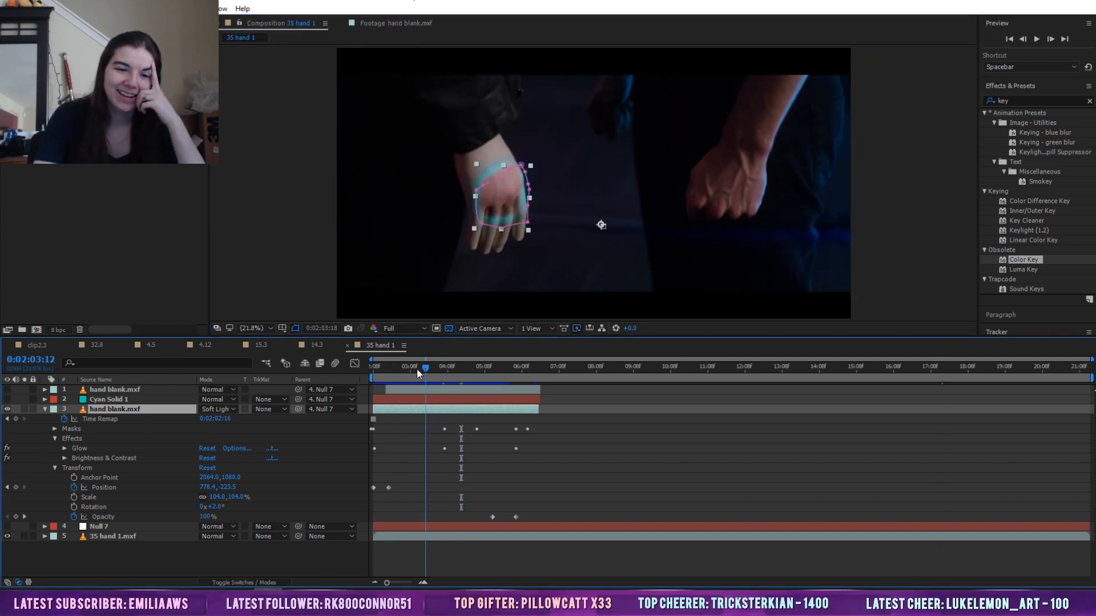
{"action": "left_click", "coordinate": [7, 410]}
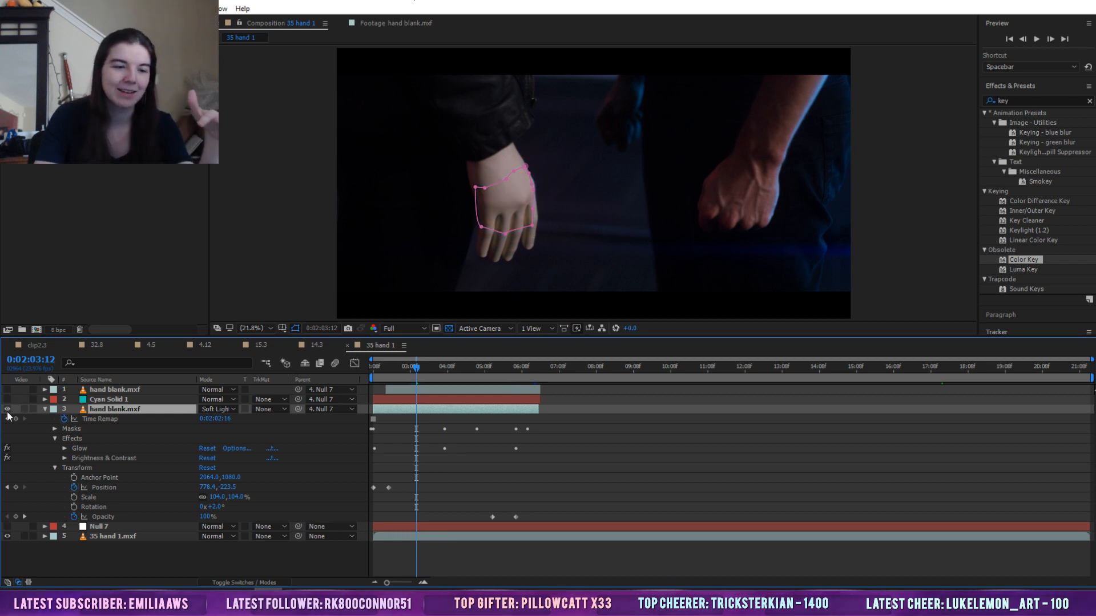
{"action": "left_click", "coordinate": [8, 410]}
{"action": "left_click", "coordinate": [575, 449]}
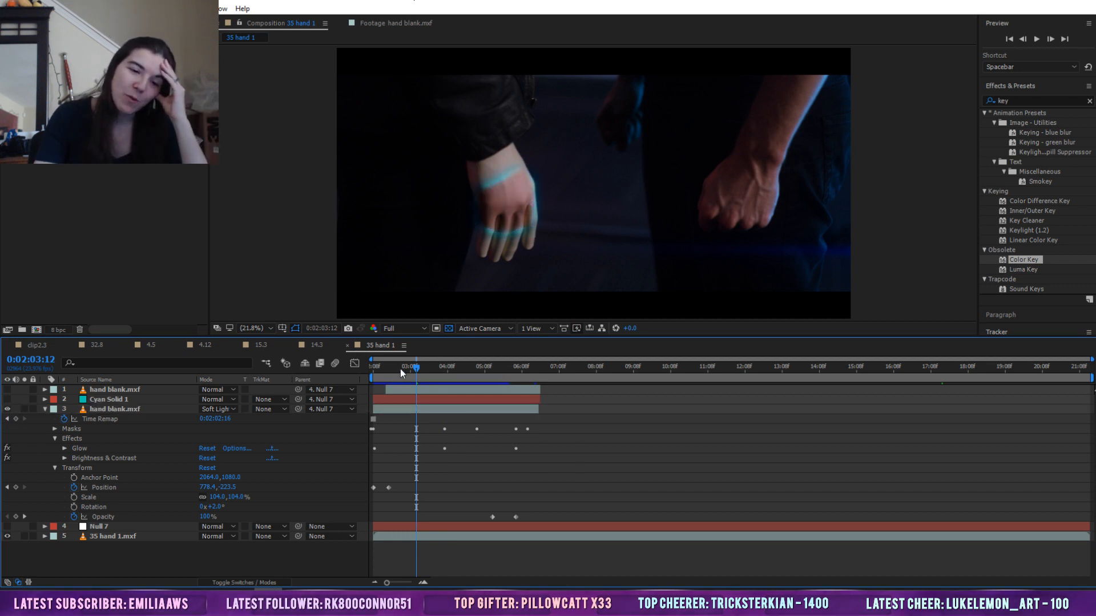
{"action": "left_click_drag", "start_coordinate": [399, 368], "coordinate": [358, 374]}
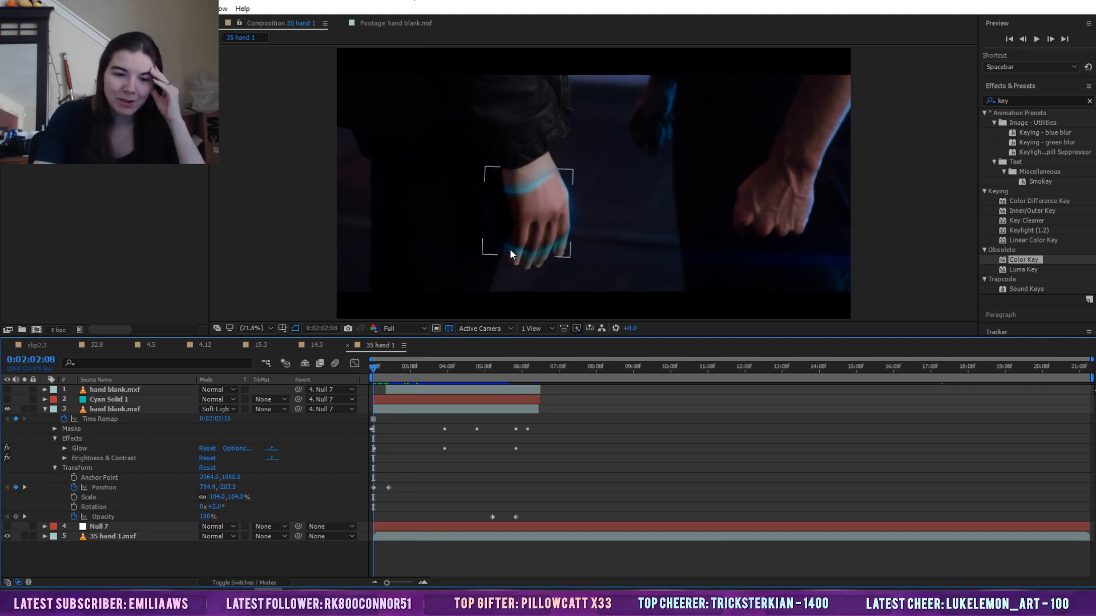
Compare the hand movement in the hand blank.mxf footage with the composition, close the footage viewer and return to the first frame
{"action": "left_click", "coordinate": [373, 23]}
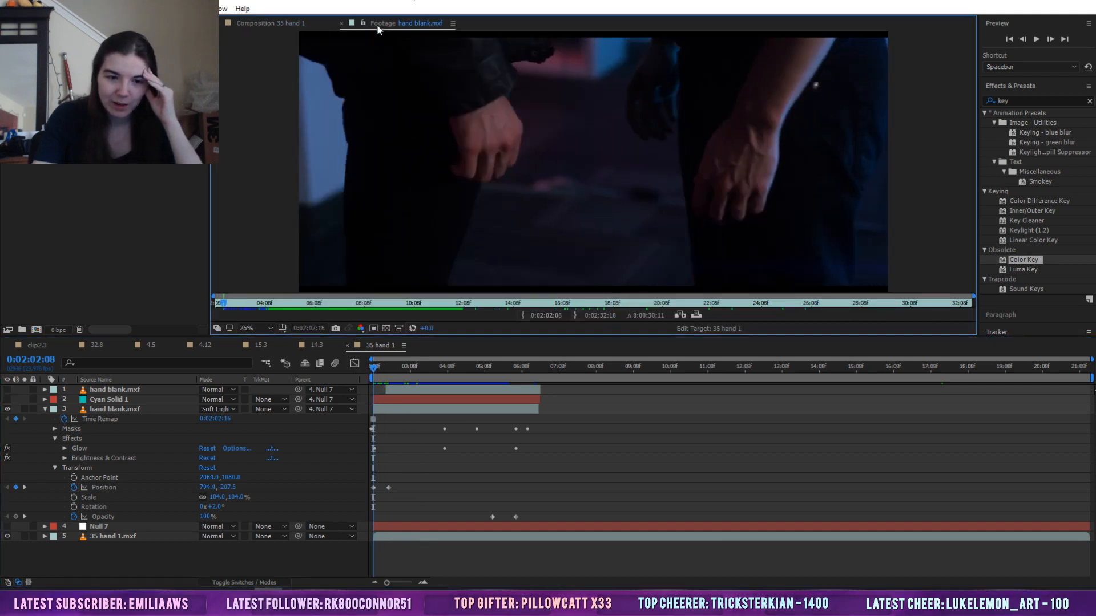
{"action": "left_click", "coordinate": [290, 23]}
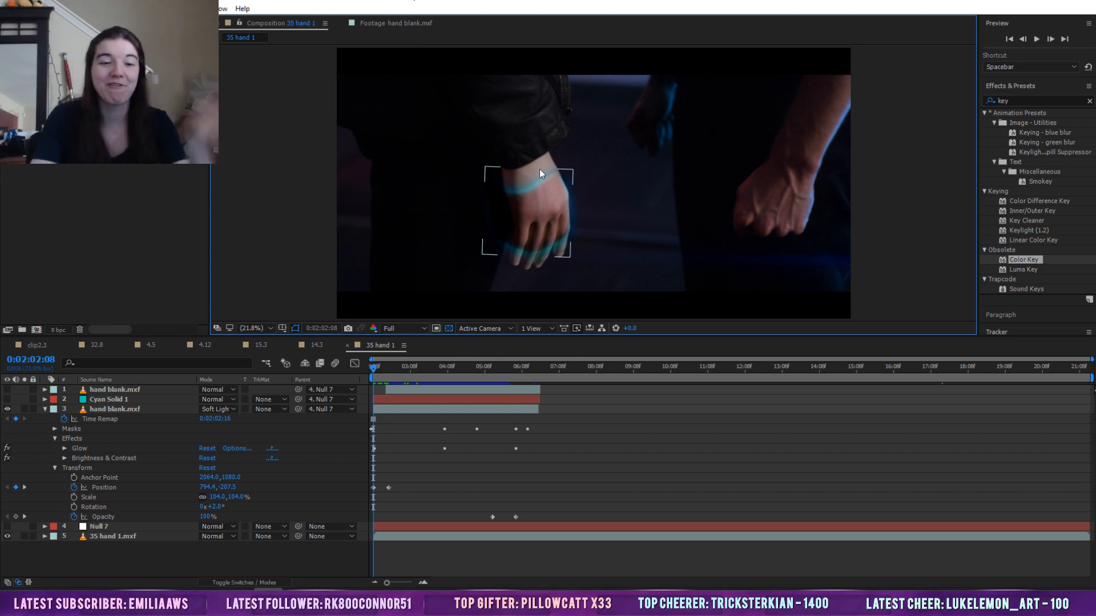
{"action": "left_click", "coordinate": [399, 20]}
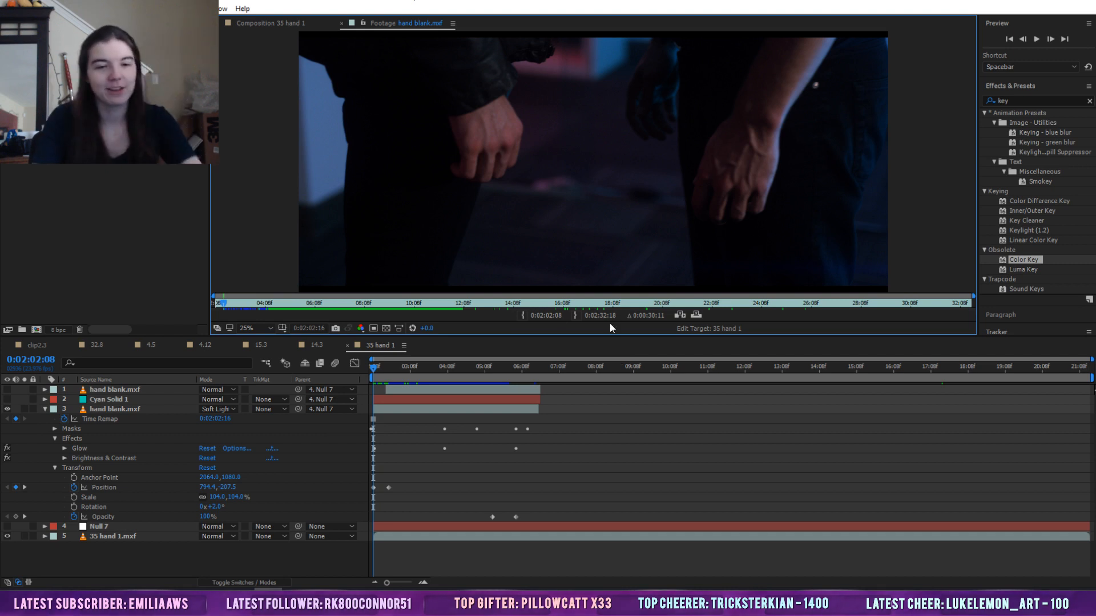
{"action": "key", "text": "space"}
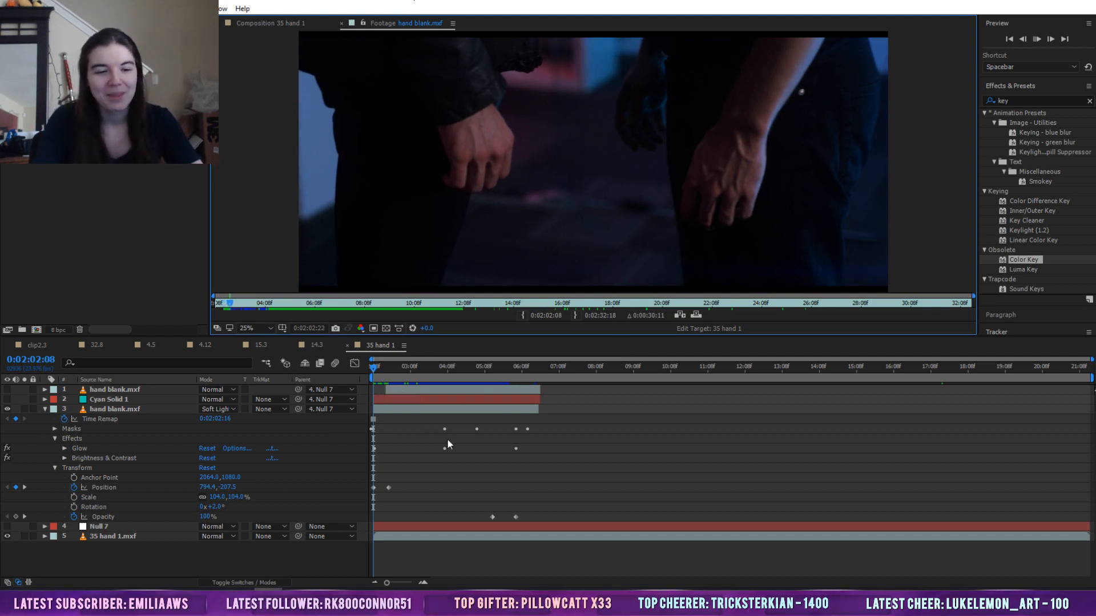
{"action": "left_click", "coordinate": [447, 363]}
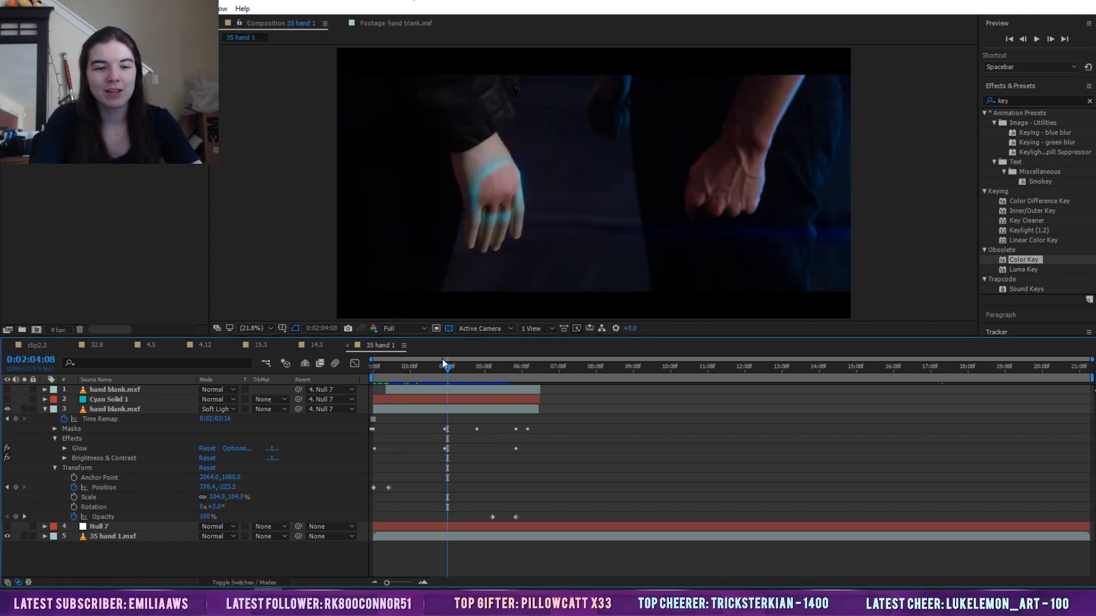
{"action": "left_click_drag", "start_coordinate": [519, 303], "coordinate": [486, 426]}
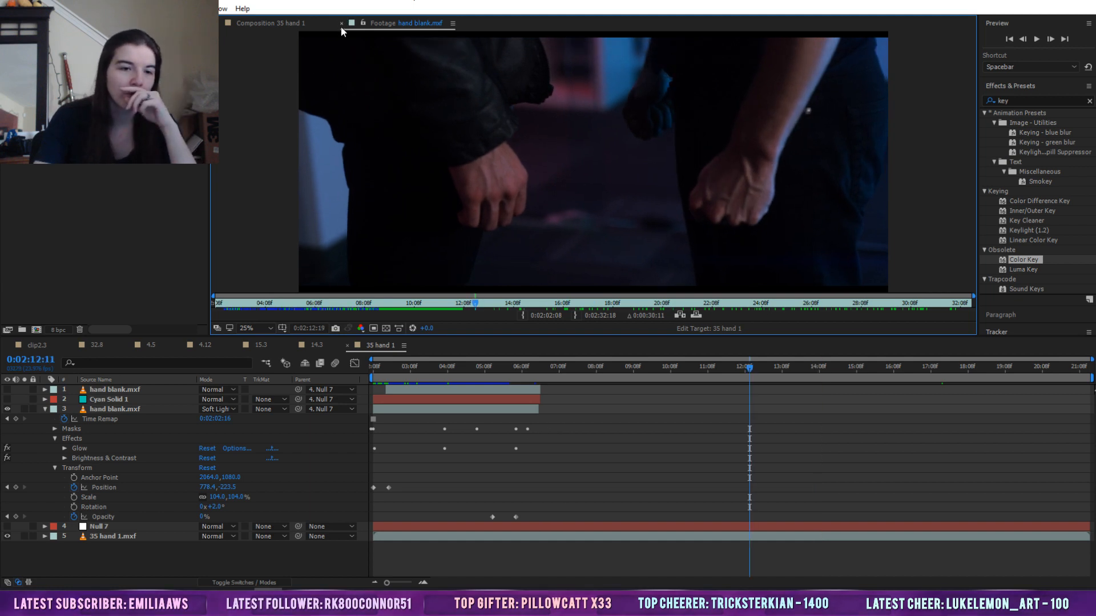
{"action": "left_click", "coordinate": [341, 23]}
{"action": "left_click_drag", "start_coordinate": [443, 371], "coordinate": [323, 377]}
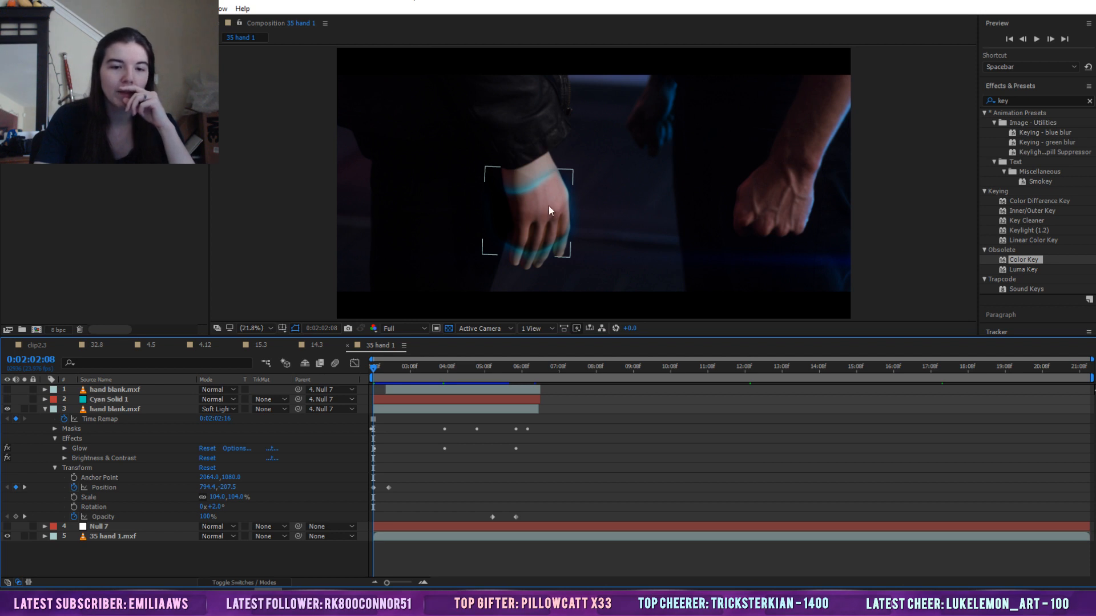
Try to stretch the lower edge of the Soft Light hand layer's mask far down past the fingers at 0:02:02:08
{"action": "left_click", "coordinate": [99, 409]}
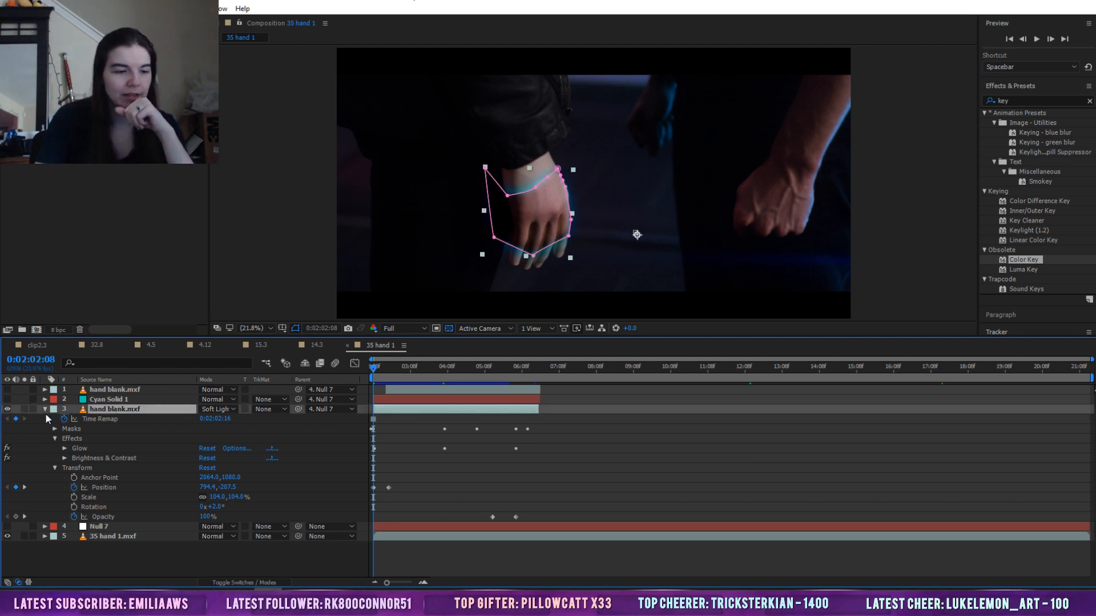
{"action": "left_click_drag", "start_coordinate": [533, 258], "coordinate": [566, 313]}
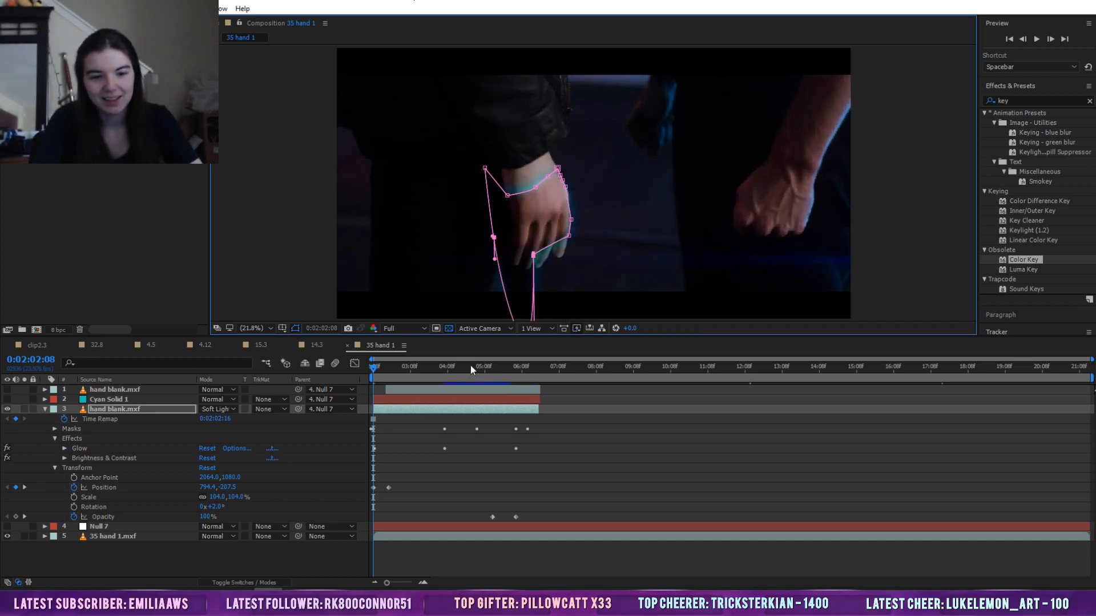
{"action": "key", "text": "ctrl+z"}
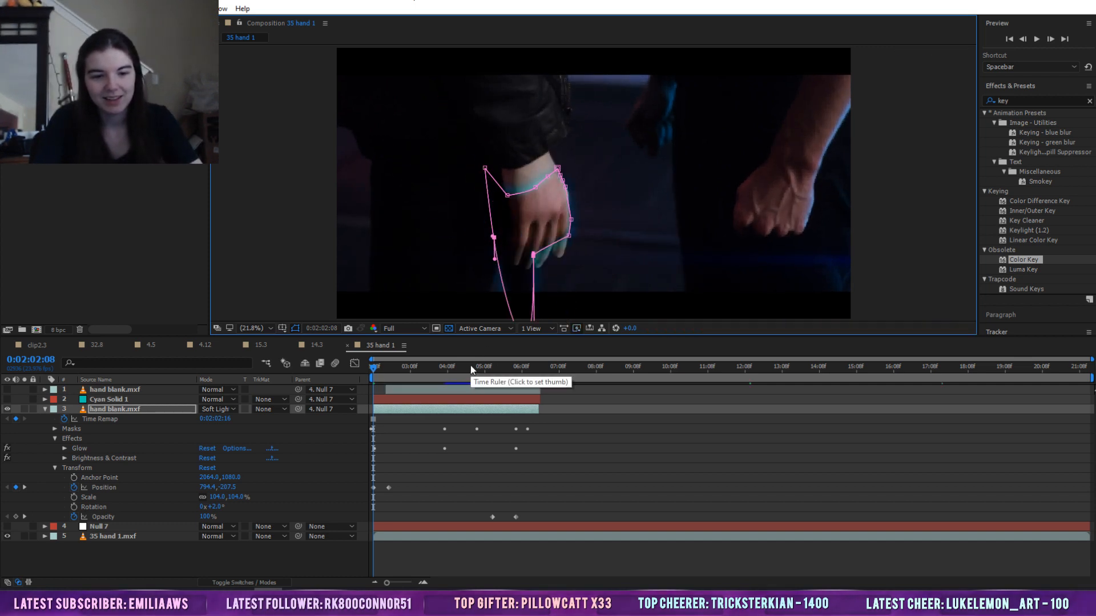
Examine the isolated masked hand and its glow by repeatedly hiding and showing the 35 hand 1.mxf base layer
{"action": "left_click", "coordinate": [11, 536]}
{"action": "left_click", "coordinate": [8, 536]}
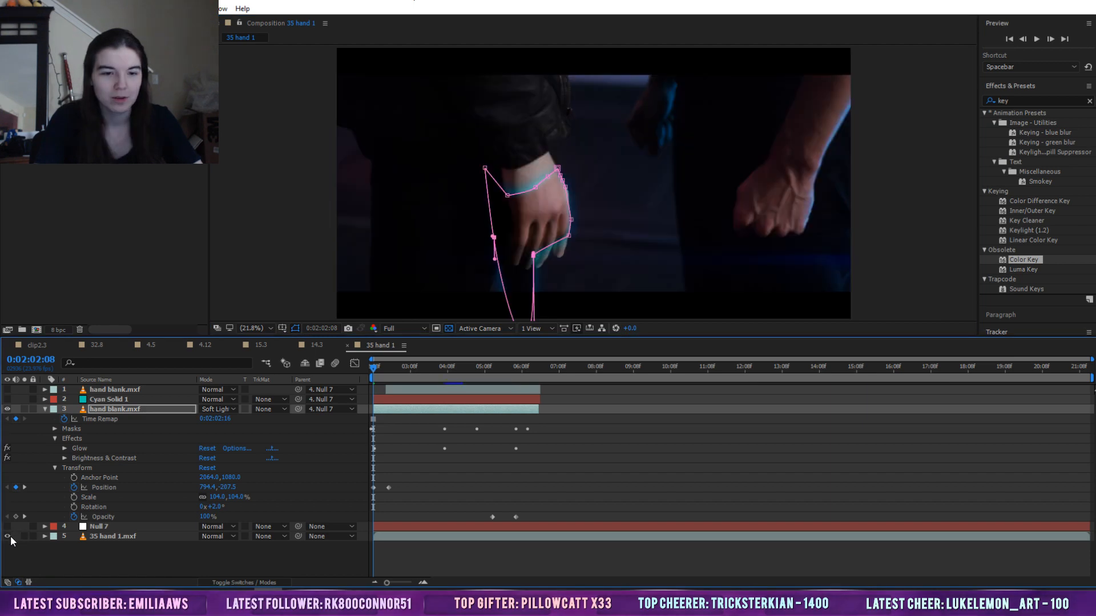
{"action": "left_click", "coordinate": [8, 537]}
{"action": "left_click", "coordinate": [8, 537]}
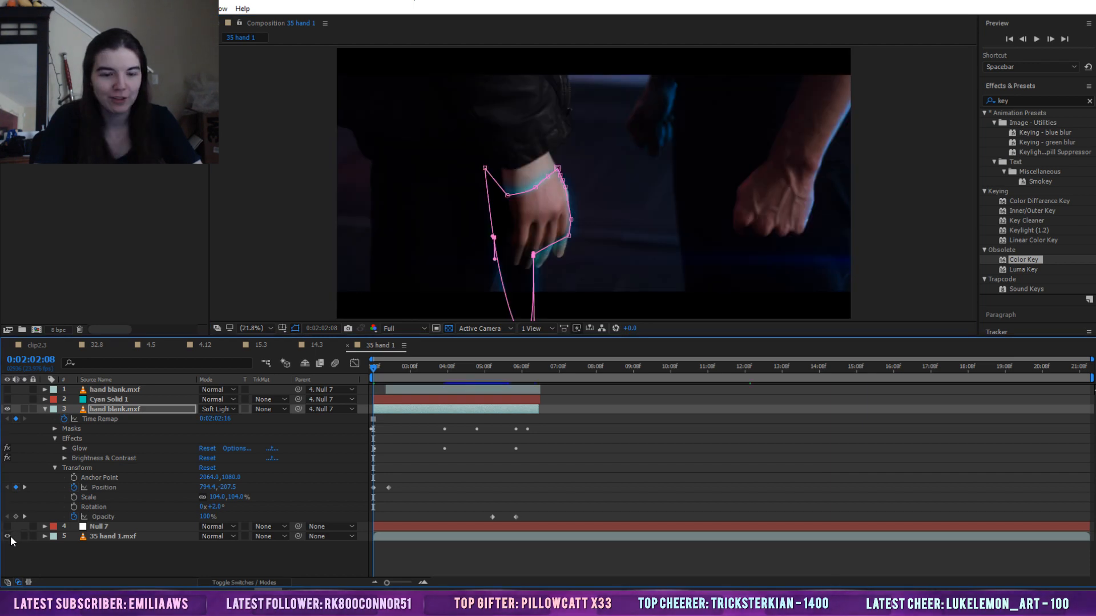
{"action": "left_click", "coordinate": [8, 537]}
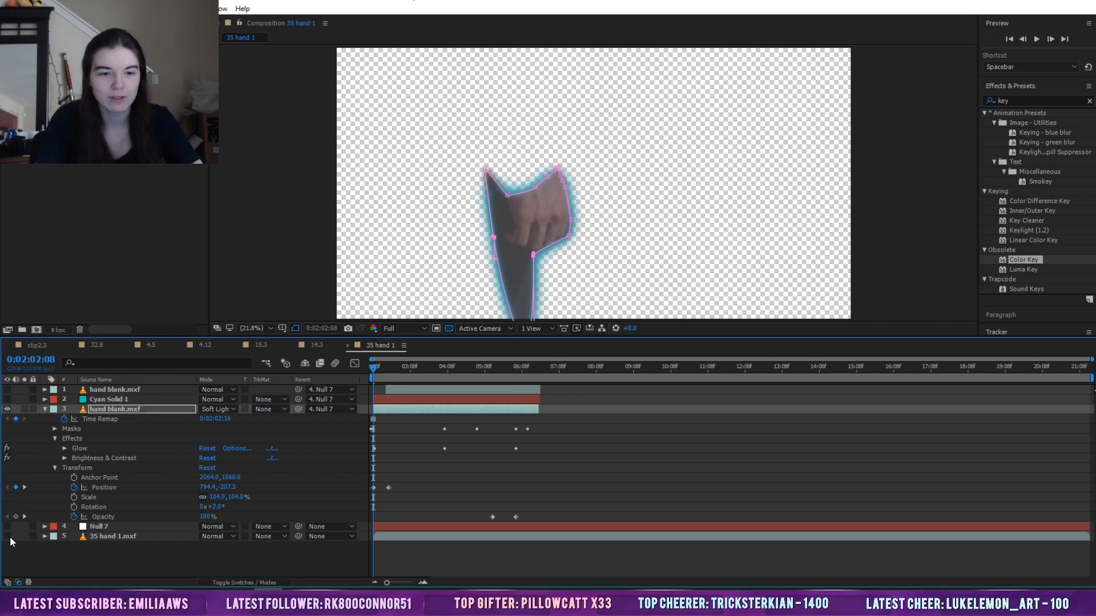
{"action": "left_click", "coordinate": [8, 536]}
{"action": "left_click", "coordinate": [8, 536]}
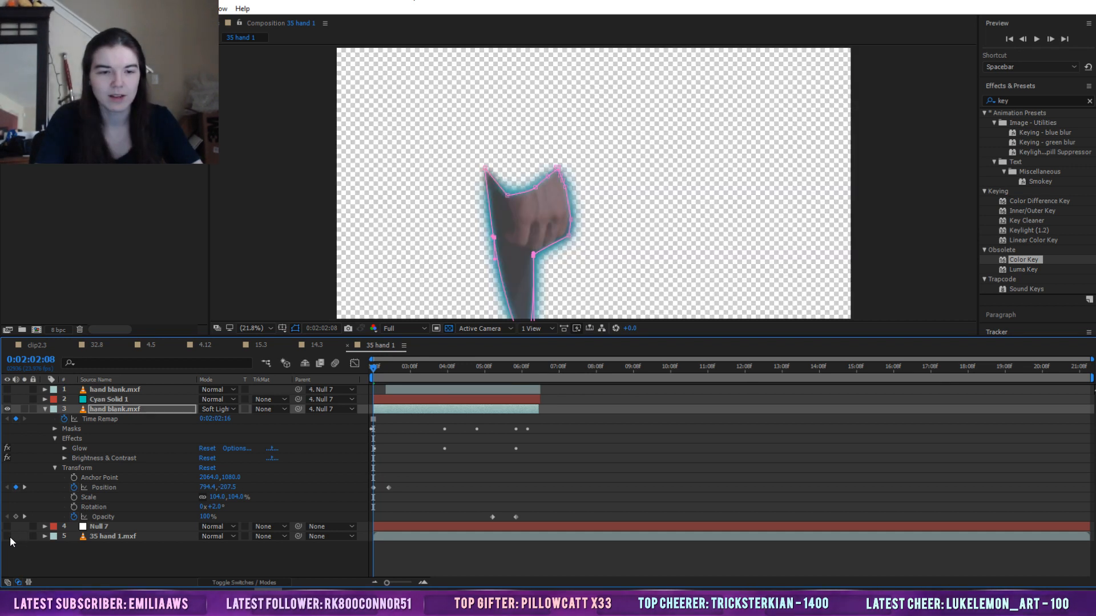
{"action": "left_click", "coordinate": [8, 536]}
{"action": "left_click", "coordinate": [8, 537]}
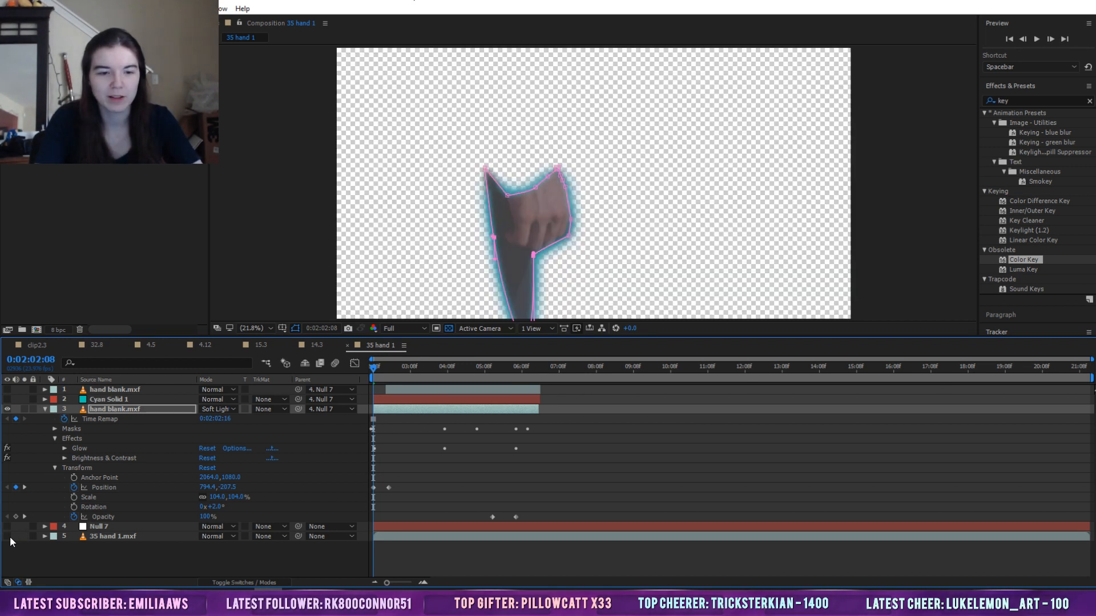
{"action": "left_click", "coordinate": [8, 537]}
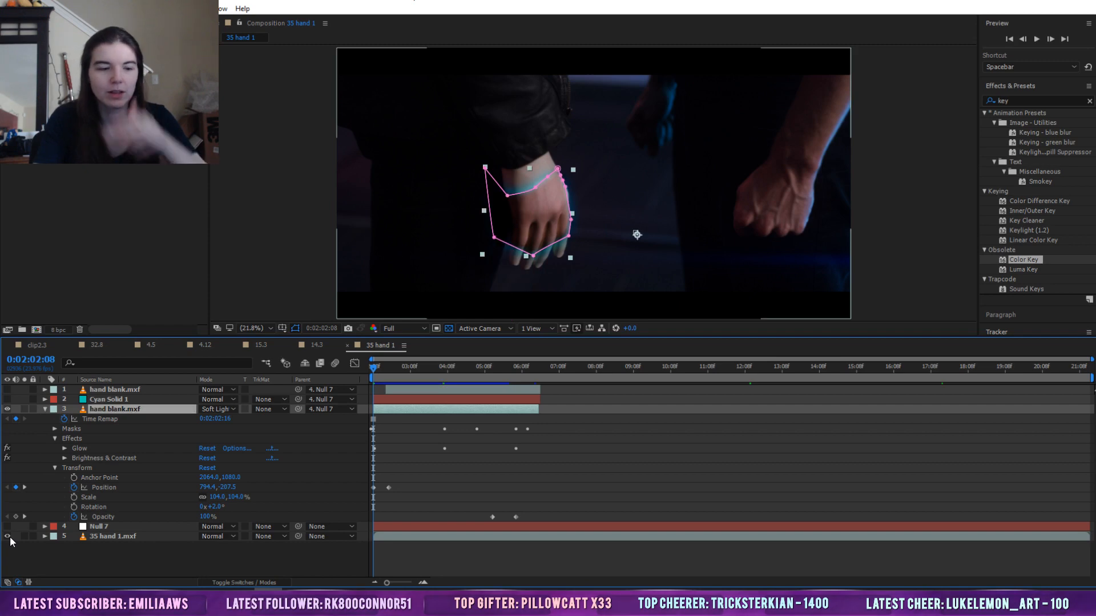
{"action": "left_click", "coordinate": [8, 536]}
{"action": "left_click", "coordinate": [8, 536]}
{"action": "left_click", "coordinate": [8, 537]}
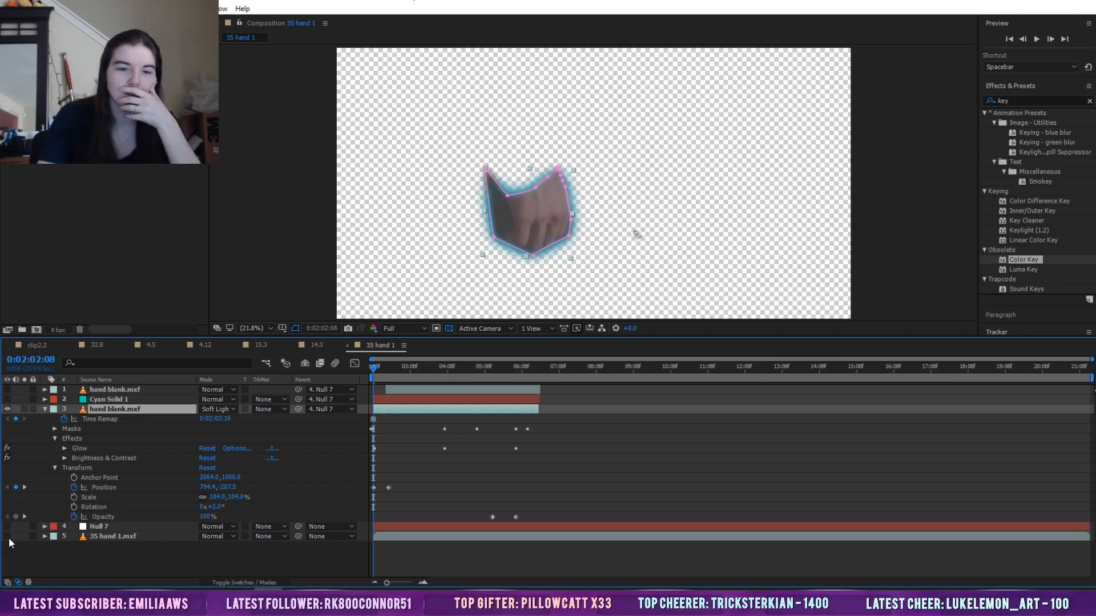
{"action": "left_click", "coordinate": [8, 536]}
{"action": "left_click", "coordinate": [8, 536]}
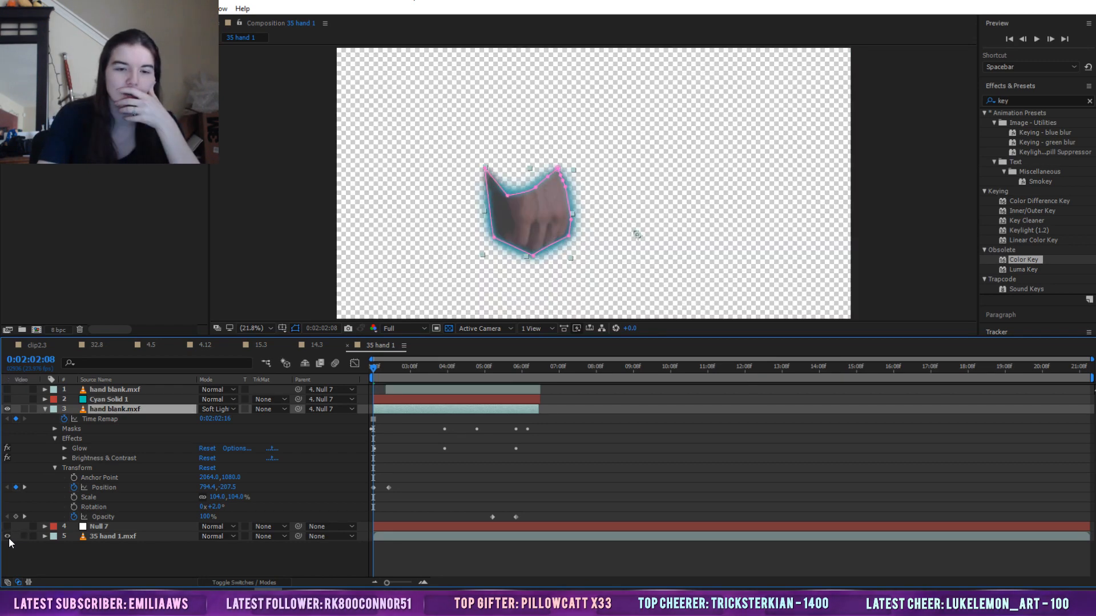
{"action": "left_click", "coordinate": [8, 537]}
{"action": "left_click", "coordinate": [649, 448]}
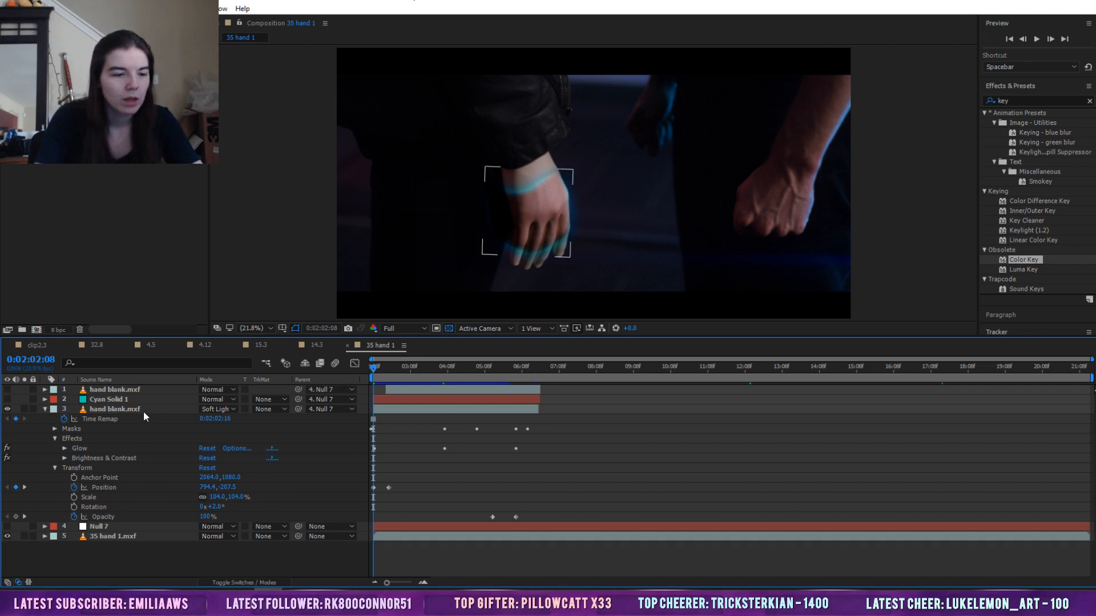
Check the Soft Light hand blank.mxf layer's effect by toggling its visibility, and preview the composition, stopping at 0:02:02:22
{"action": "left_click", "coordinate": [8, 409]}
{"action": "left_click", "coordinate": [7, 409]}
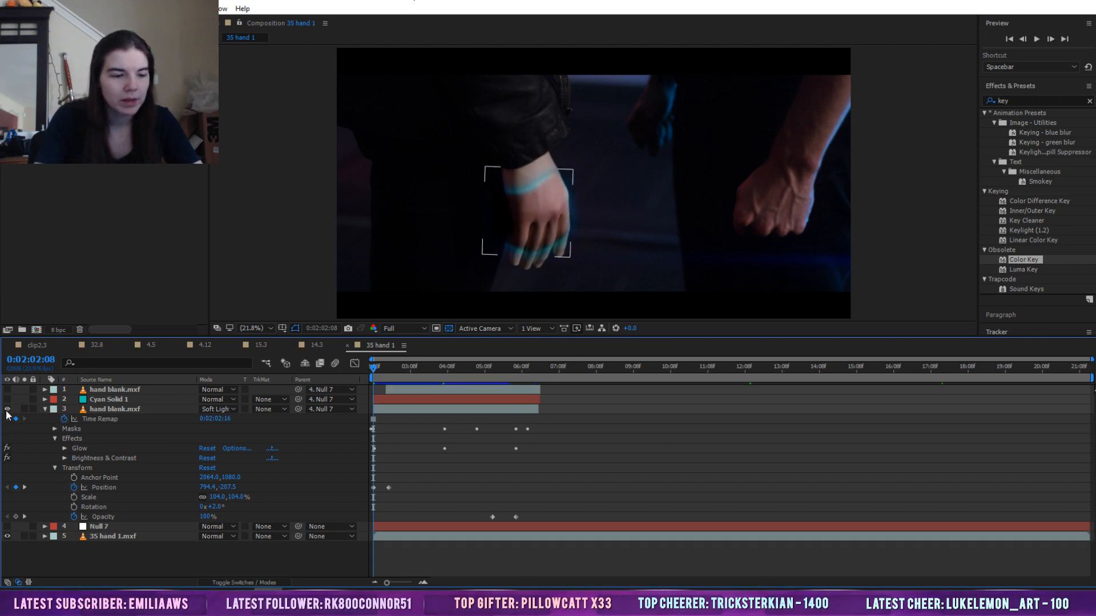
{"action": "left_click", "coordinate": [135, 409]}
{"action": "left_click", "coordinate": [663, 466]}
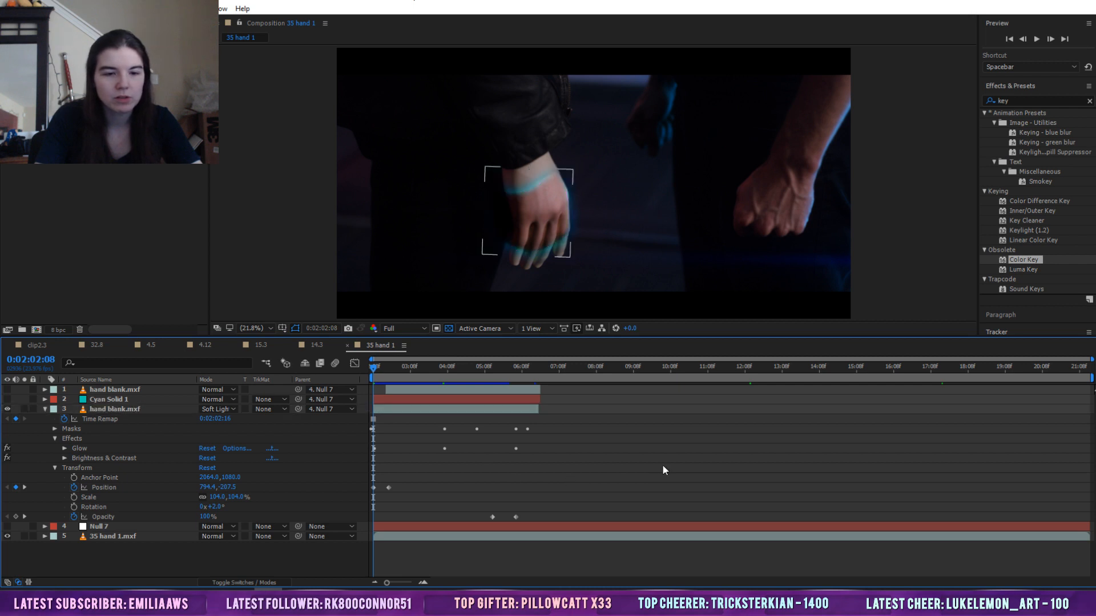
{"action": "key", "text": "space"}
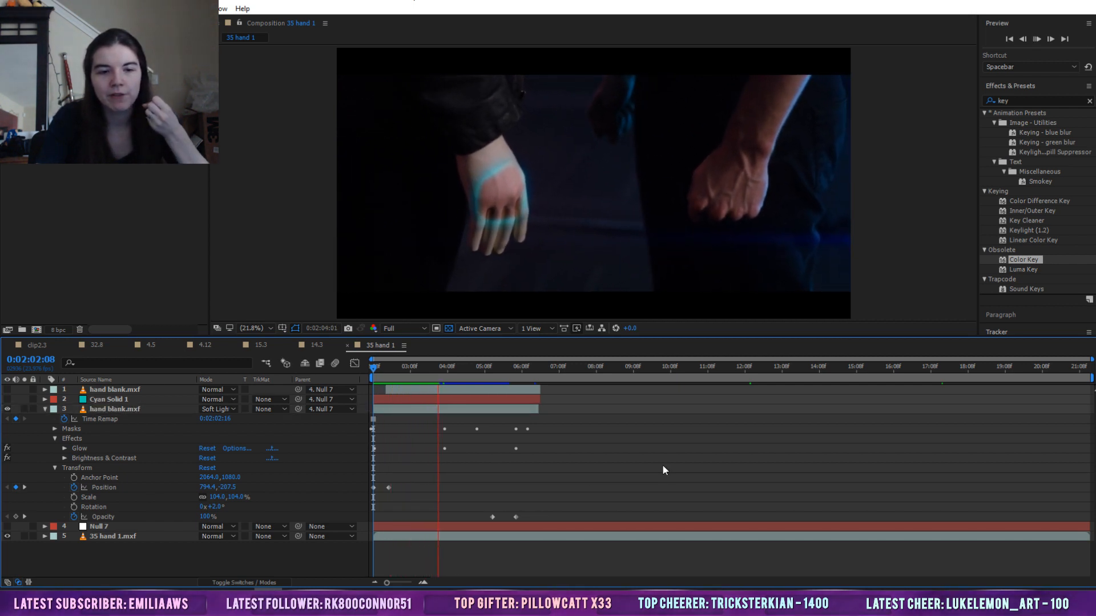
{"action": "left_click", "coordinate": [395, 372]}
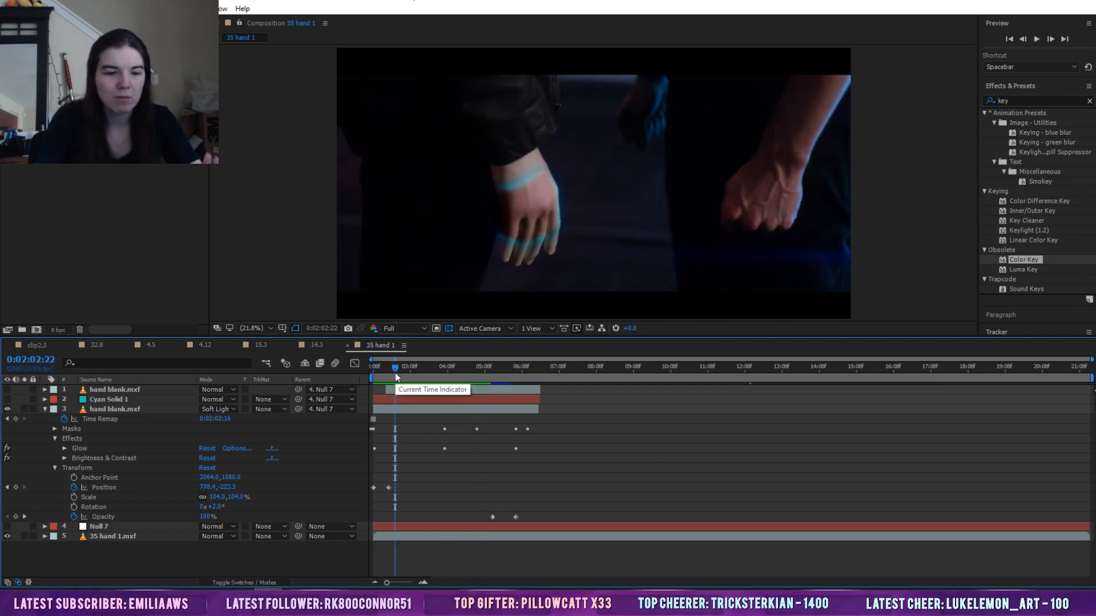
Examine how Mask 1 of the top hand blank.mxf layer follows the hand through the composition, ending at 0:02:03:20
{"action": "left_click", "coordinate": [45, 390]}
{"action": "left_click", "coordinate": [64, 411]}
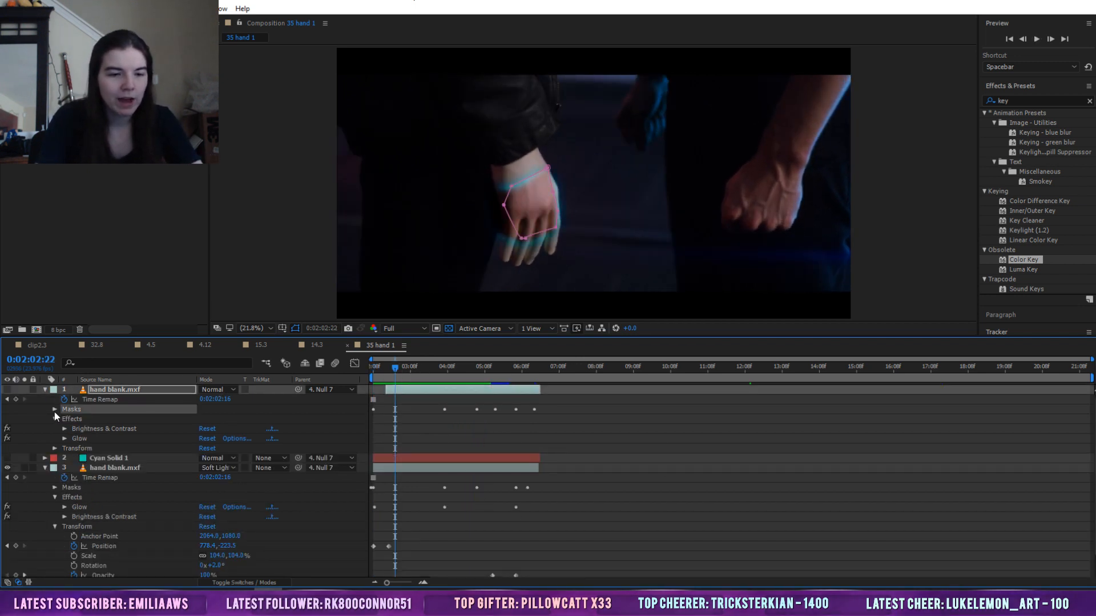
{"action": "left_click", "coordinate": [54, 410]}
{"action": "left_click", "coordinate": [124, 421]}
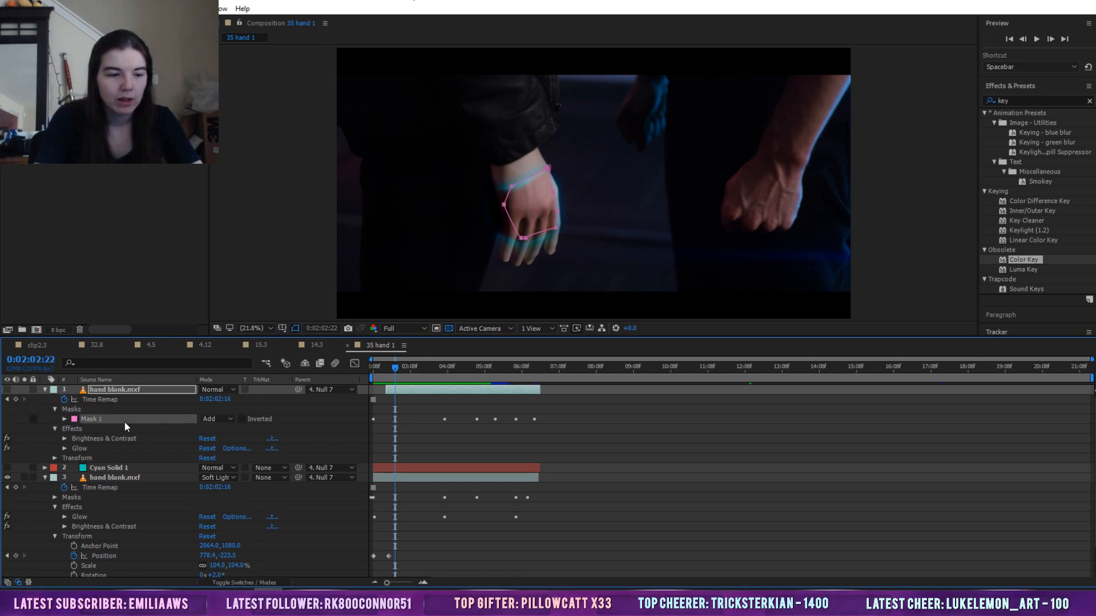
{"action": "left_click_drag", "start_coordinate": [398, 370], "coordinate": [526, 403]}
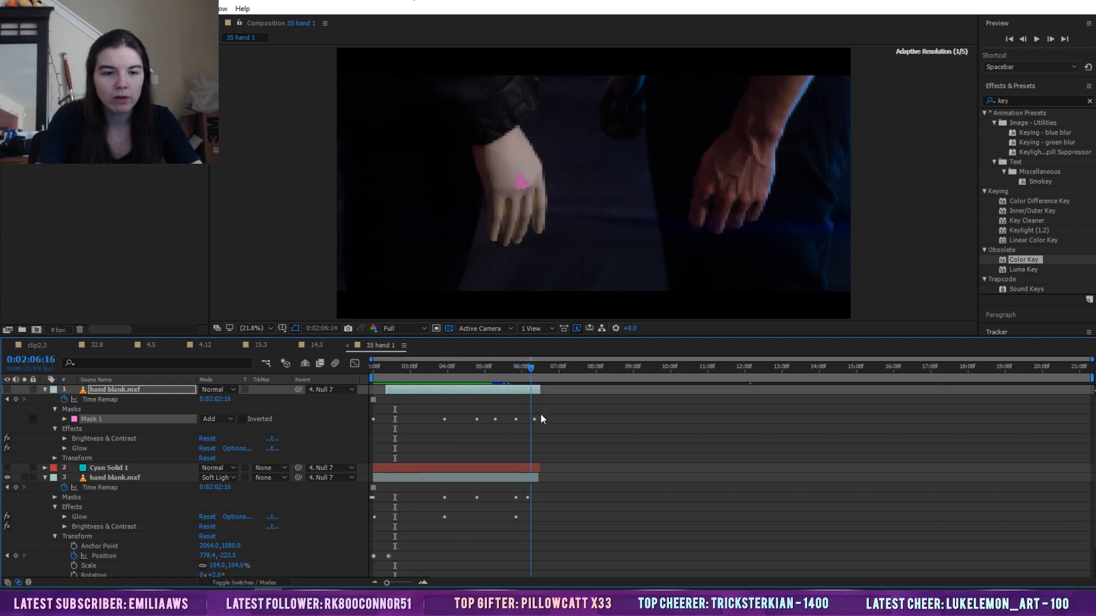
{"action": "key", "text": "space"}
{"action": "key", "text": "Home"}
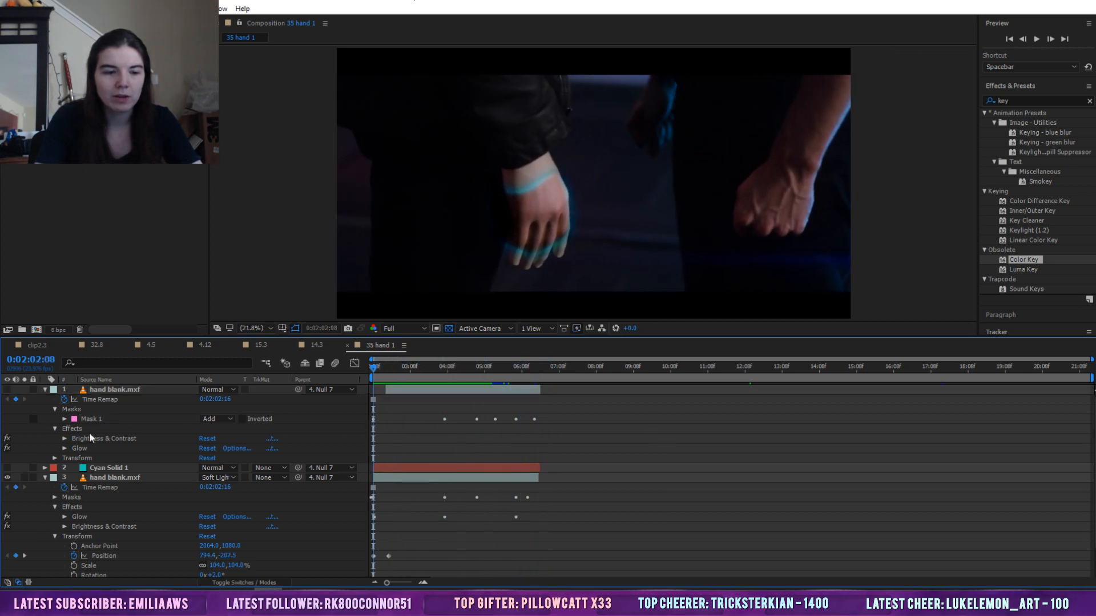
{"action": "left_click", "coordinate": [105, 409]}
{"action": "left_click", "coordinate": [106, 421]}
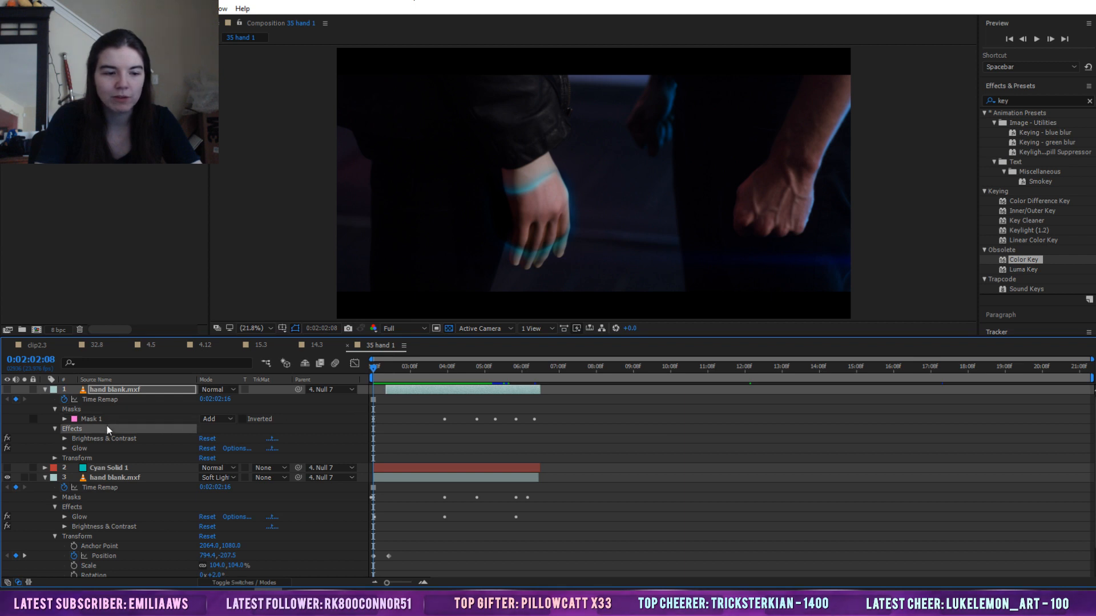
{"action": "left_click_drag", "start_coordinate": [388, 374], "coordinate": [429, 397]}
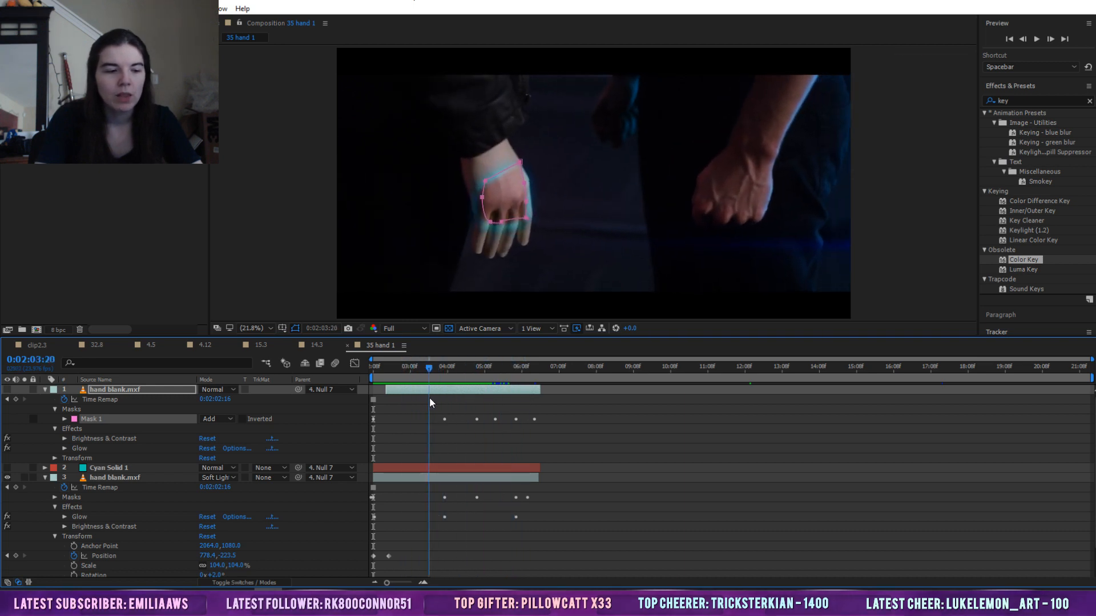
Check the top hand blank.mxf layer's Glow and Brightness & Contrast effects by toggling them, and collapse the layer's properties
{"action": "left_click", "coordinate": [58, 409]}
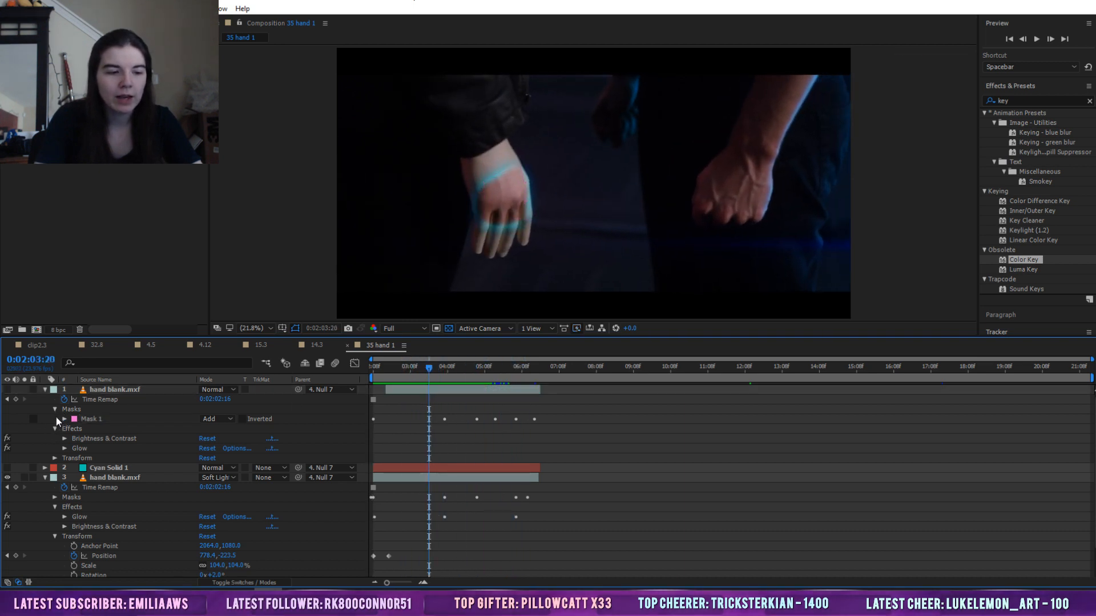
{"action": "left_click", "coordinate": [55, 410]}
{"action": "left_click", "coordinate": [55, 419]}
{"action": "left_click", "coordinate": [55, 418]}
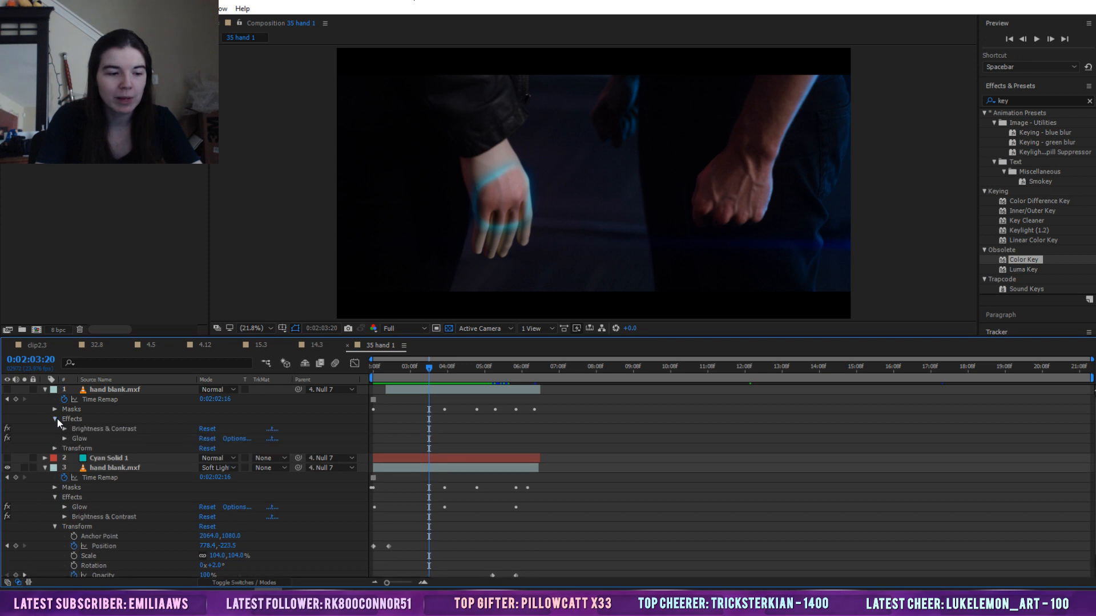
{"action": "left_click", "coordinate": [79, 439]}
{"action": "left_click", "coordinate": [12, 438]}
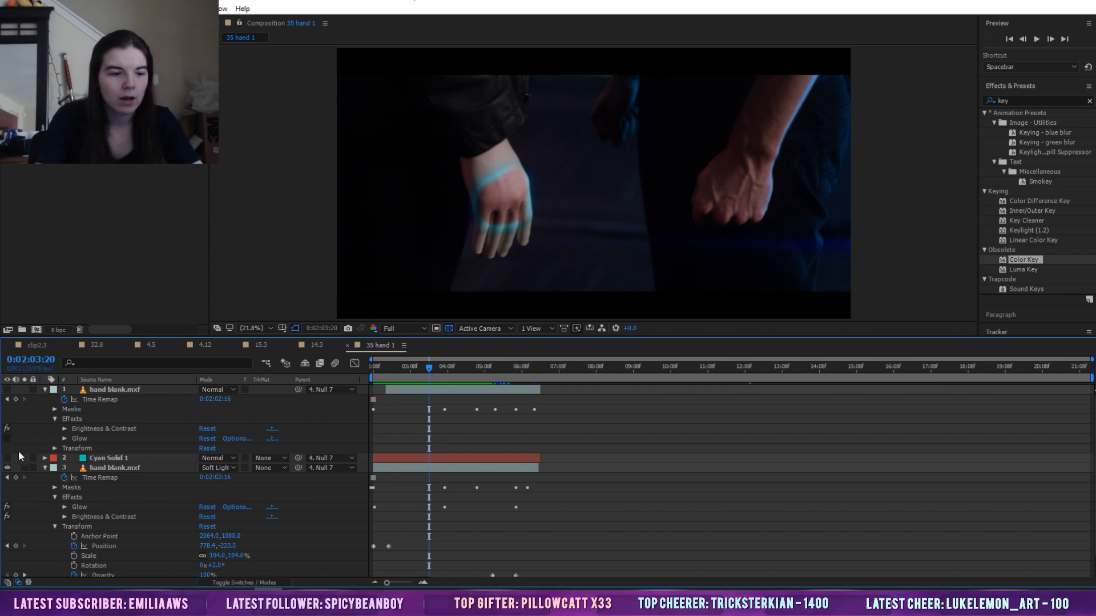
{"action": "left_click", "coordinate": [7, 428]}
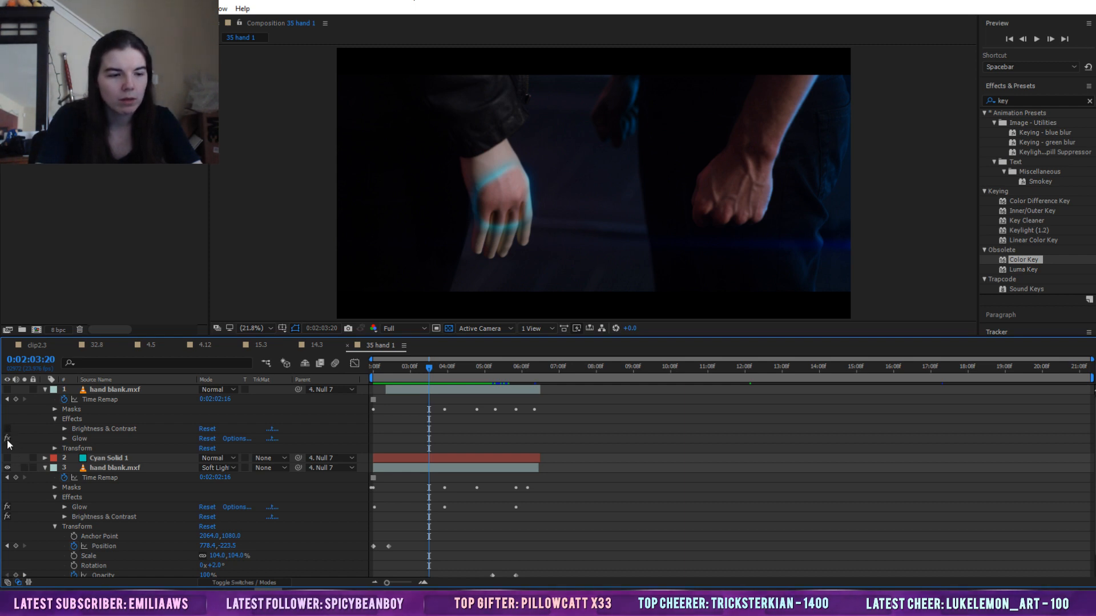
{"action": "left_click", "coordinate": [45, 389]}
Compare the Soft Light hand blank.mxf layer with and without its Glow at 0:02:03:20 and 0:02:03:09, leaving the Glow enabled
{"action": "left_click", "coordinate": [118, 411]}
{"action": "left_click", "coordinate": [83, 446]}
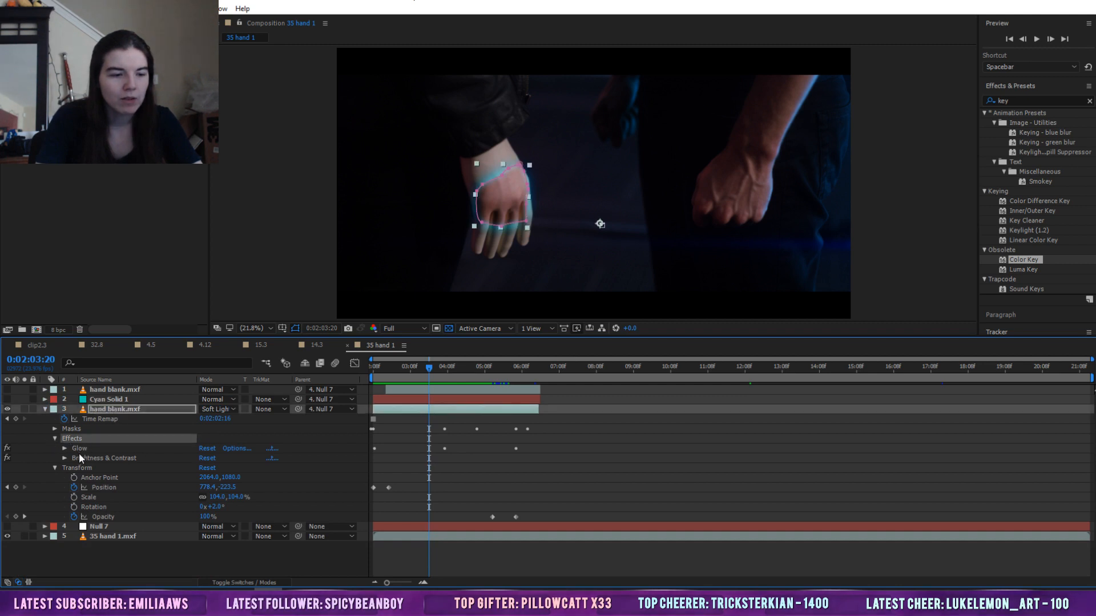
{"action": "left_click", "coordinate": [7, 449]}
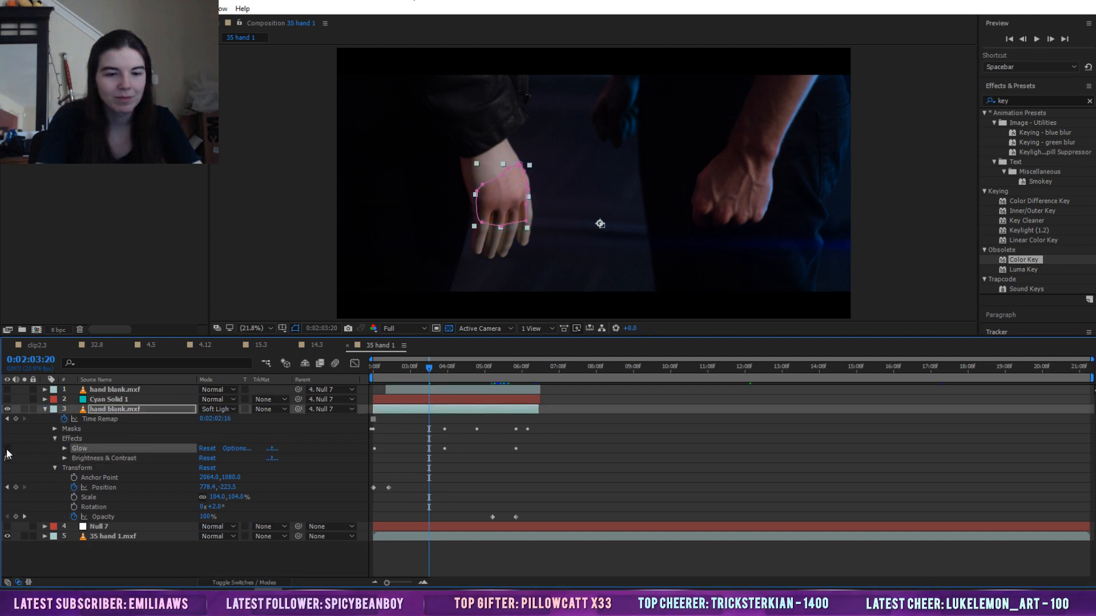
{"action": "left_click", "coordinate": [6, 449]}
{"action": "left_click", "coordinate": [6, 449]}
{"action": "left_click", "coordinate": [613, 454]}
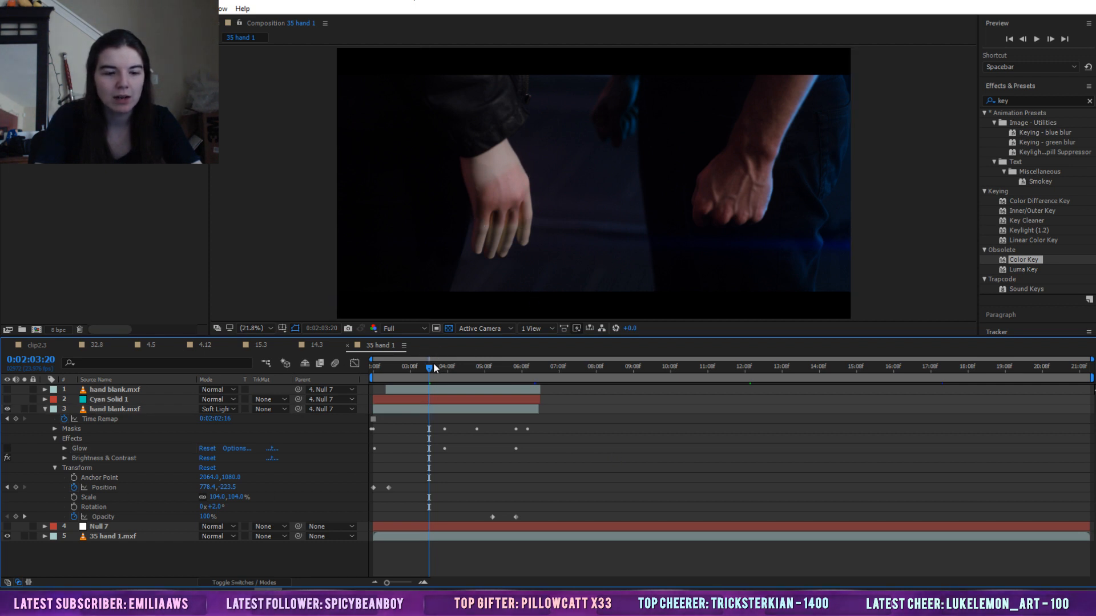
{"action": "left_click_drag", "start_coordinate": [434, 368], "coordinate": [412, 385]}
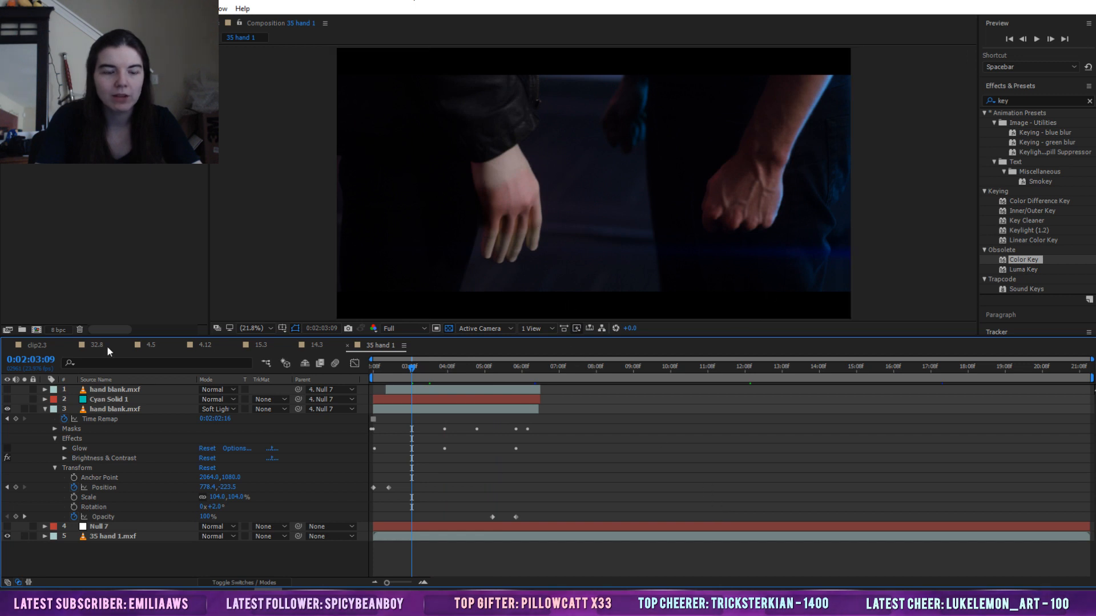
{"action": "left_click", "coordinate": [6, 449]}
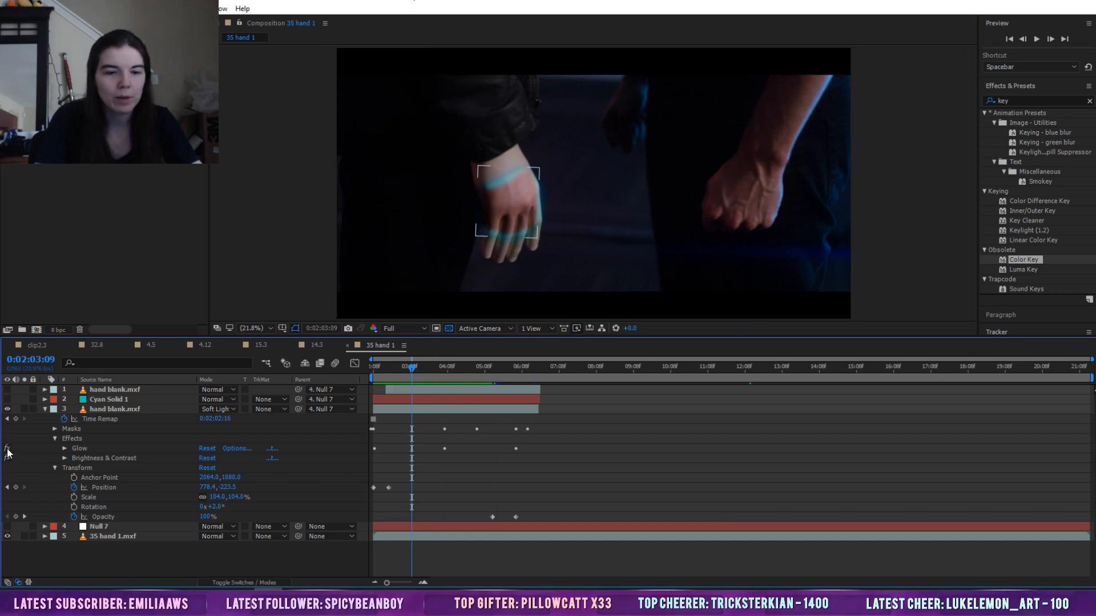
Inspect the Glow settings of the Soft Light hand blank.mxf layer, and collapse its Glow and Transform properties
{"action": "left_click", "coordinate": [87, 447]}
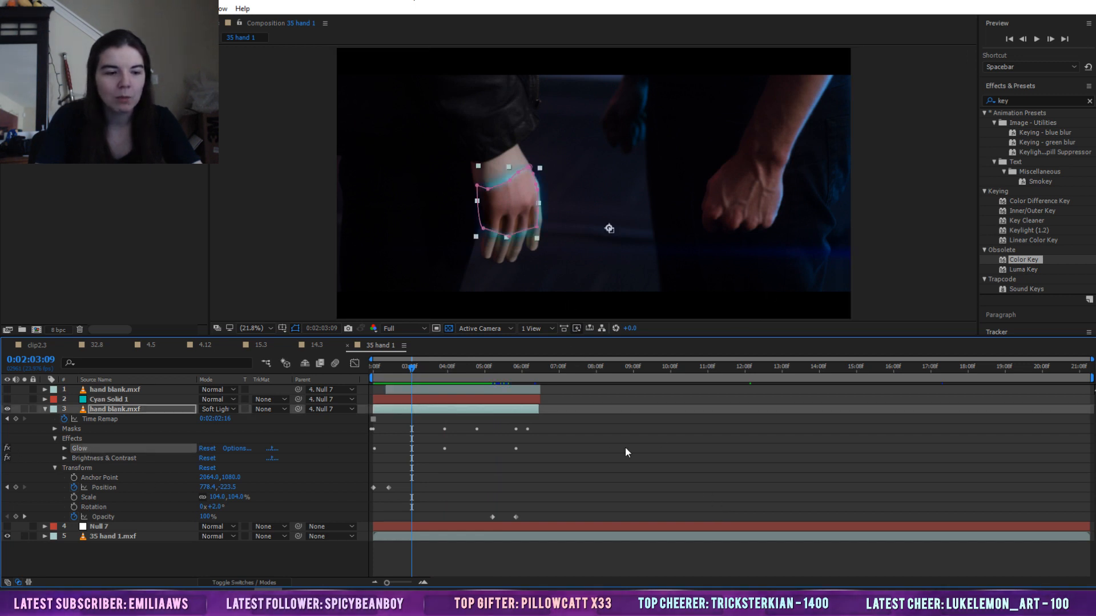
{"action": "left_click", "coordinate": [65, 448]}
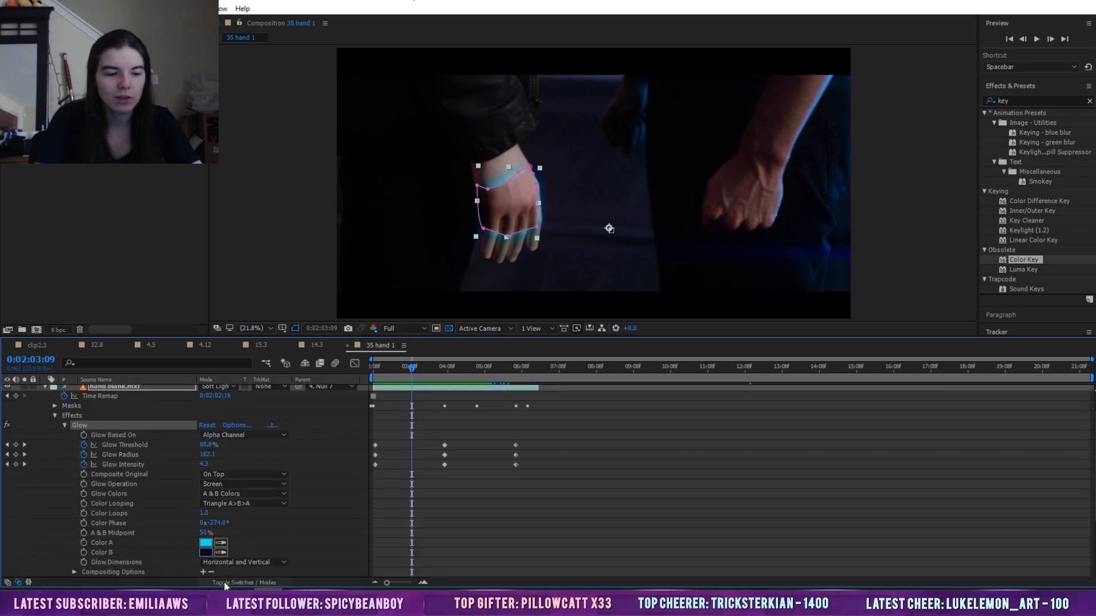
{"action": "left_click", "coordinate": [56, 415]}
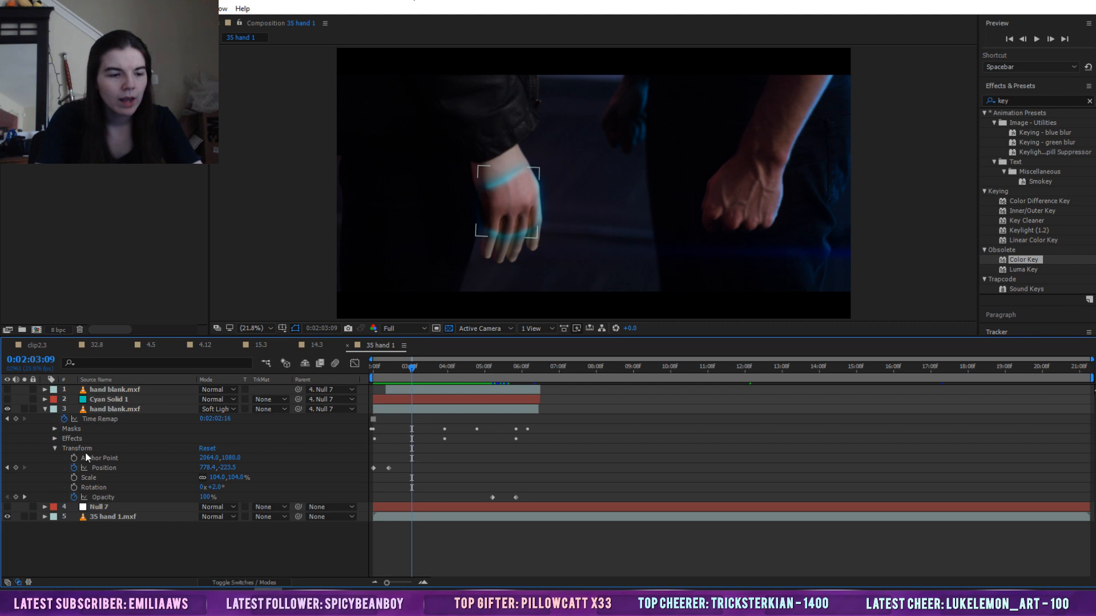
{"action": "left_click", "coordinate": [56, 448]}
{"action": "left_click", "coordinate": [53, 440]}
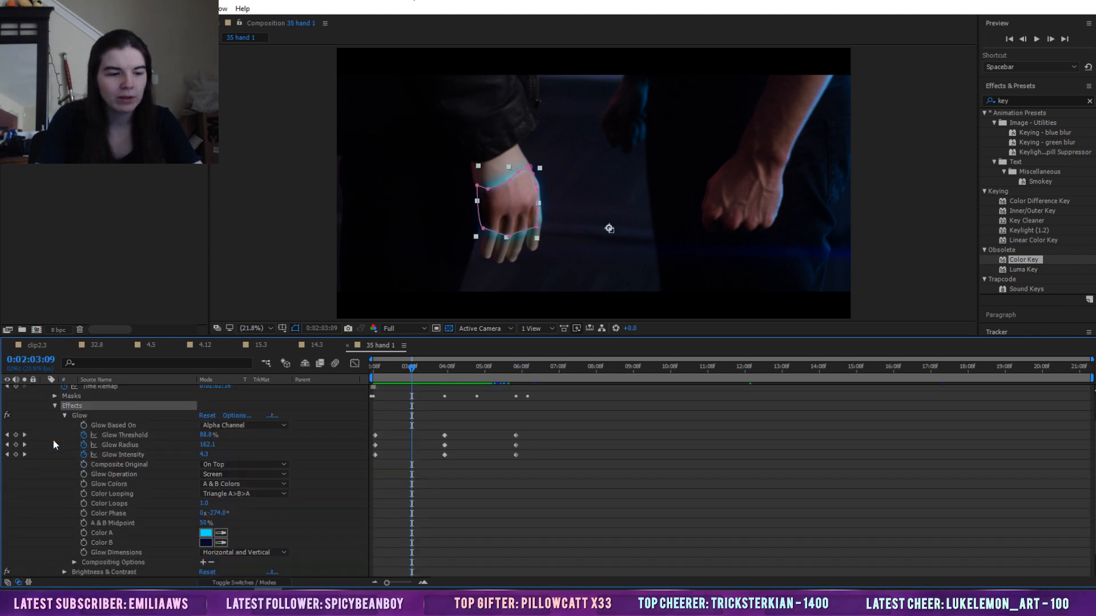
{"action": "left_click", "coordinate": [55, 407]}
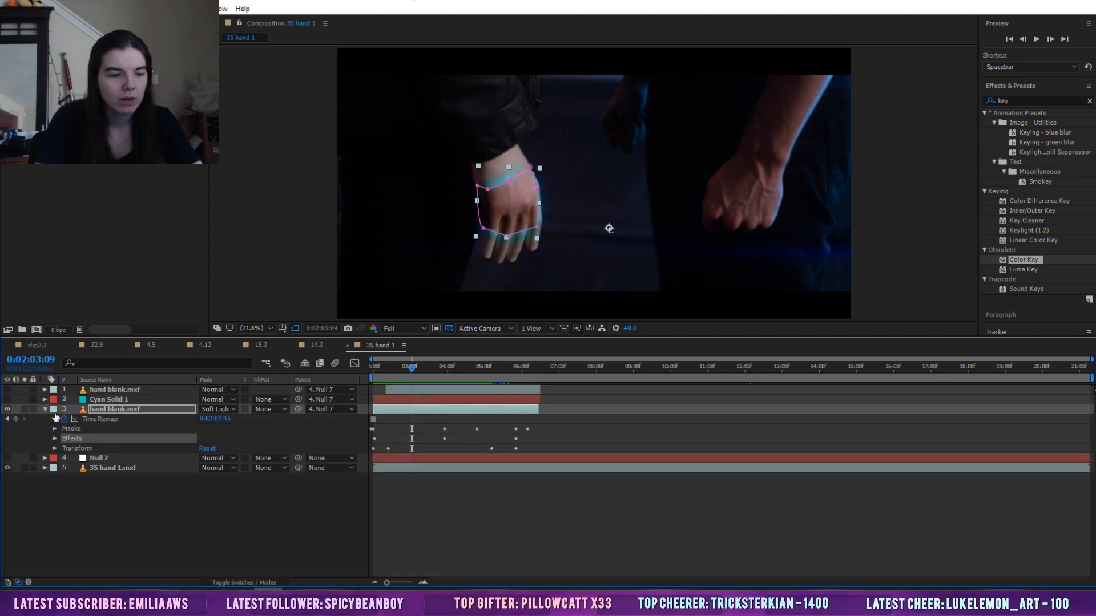
{"action": "left_click", "coordinate": [55, 438]}
{"action": "left_click", "coordinate": [65, 416]}
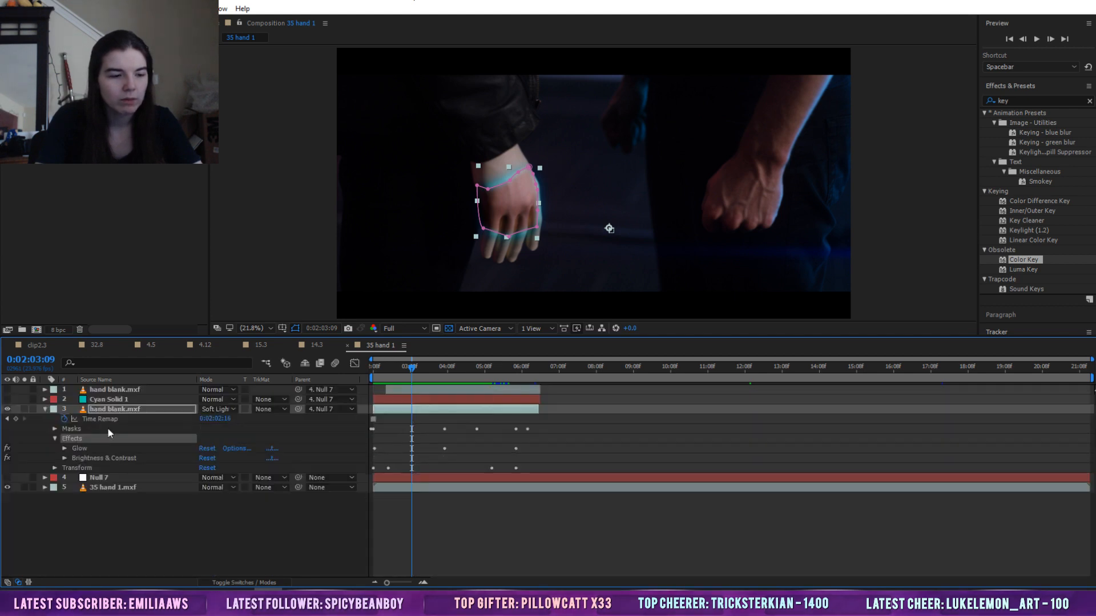
Disable Brightness & Contrast on the Soft Light hand blank.mxf layer and set its blending mode to Normal
{"action": "left_click", "coordinate": [86, 457]}
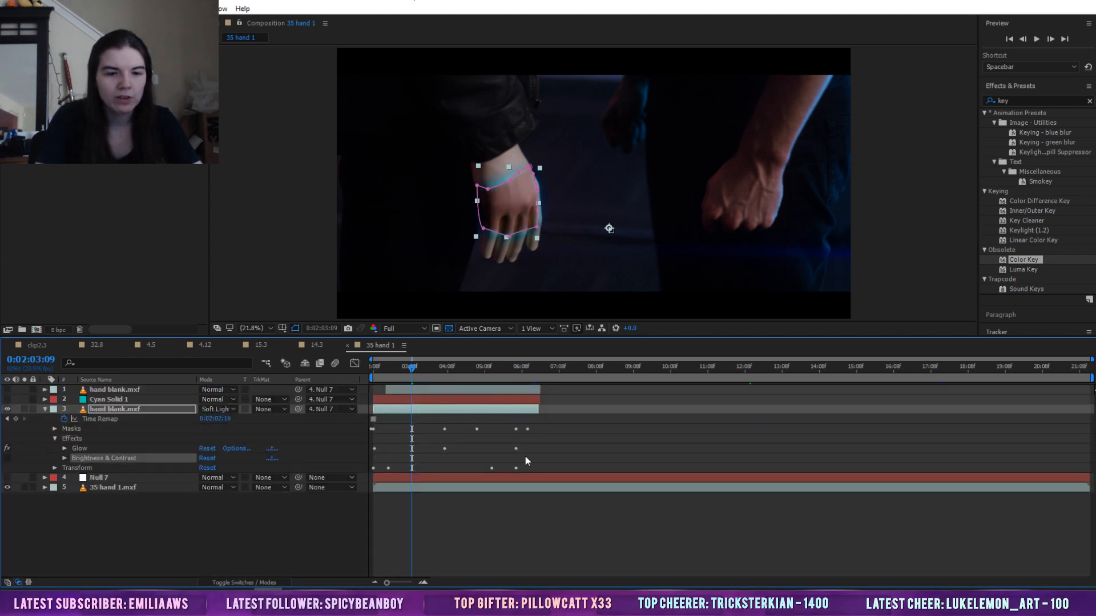
{"action": "left_click", "coordinate": [580, 419]}
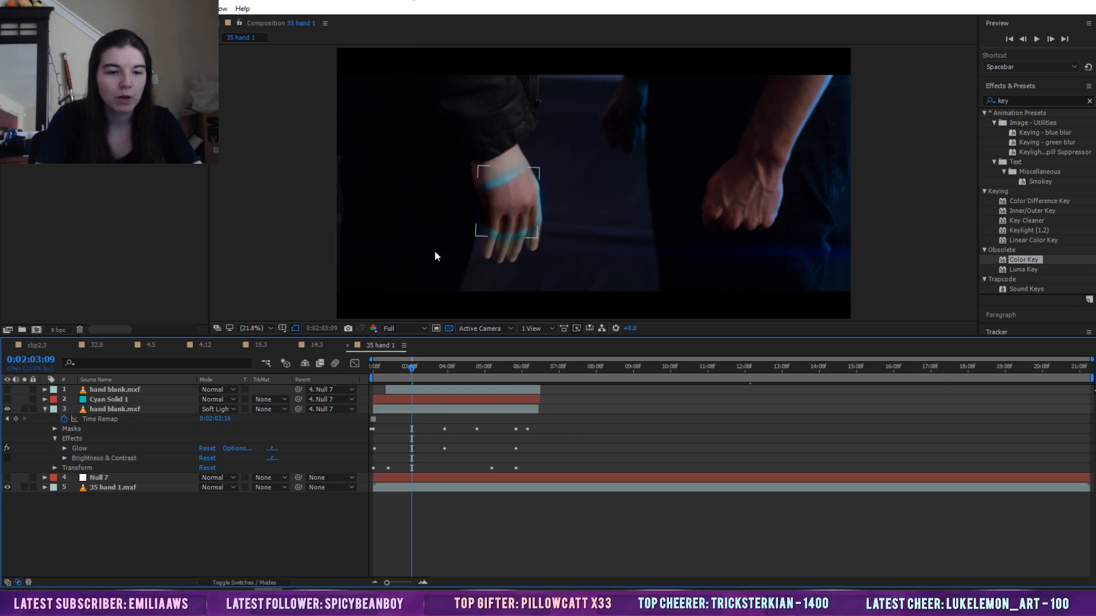
{"action": "left_click", "coordinate": [231, 409]}
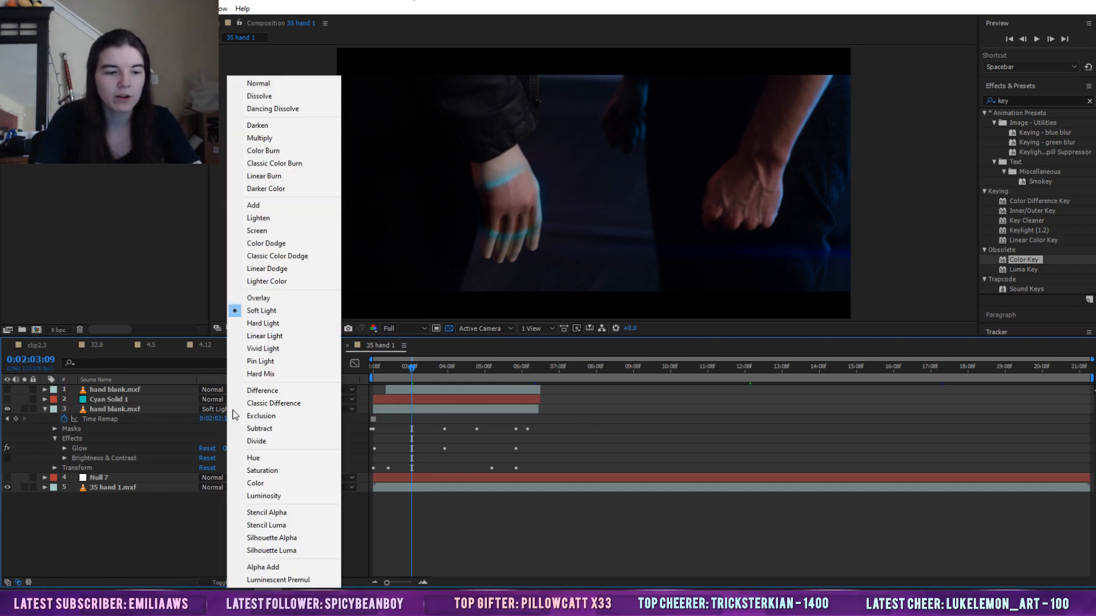
{"action": "left_click", "coordinate": [268, 84]}
{"action": "left_click", "coordinate": [641, 445]}
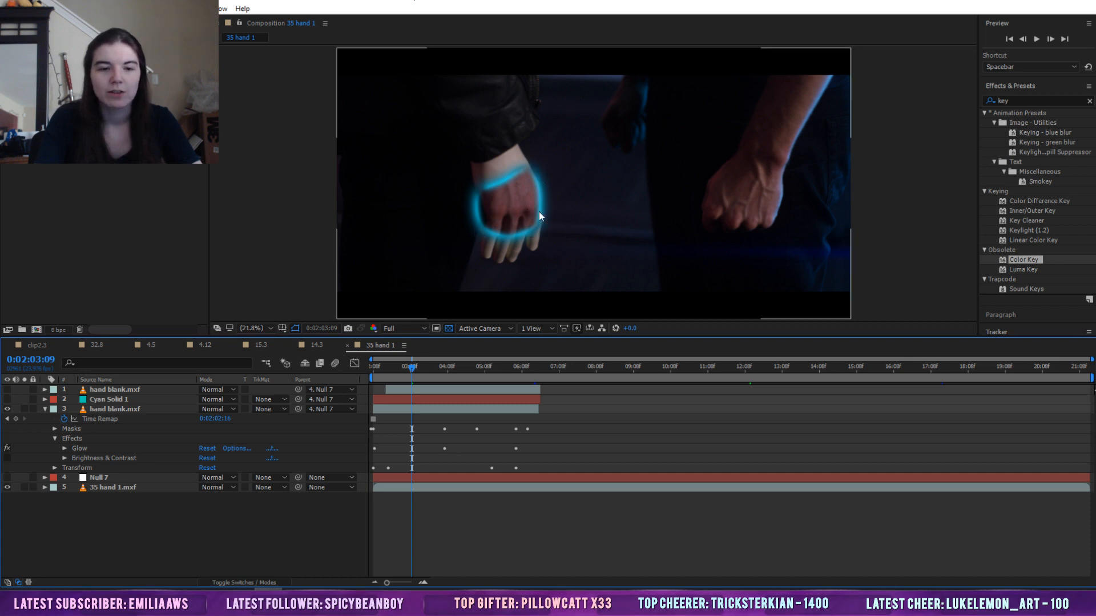
Re-enable Brightness & Contrast on the third layer, hand blank.mxf, and set its blending mode back to Soft Light
{"action": "left_click", "coordinate": [7, 459]}
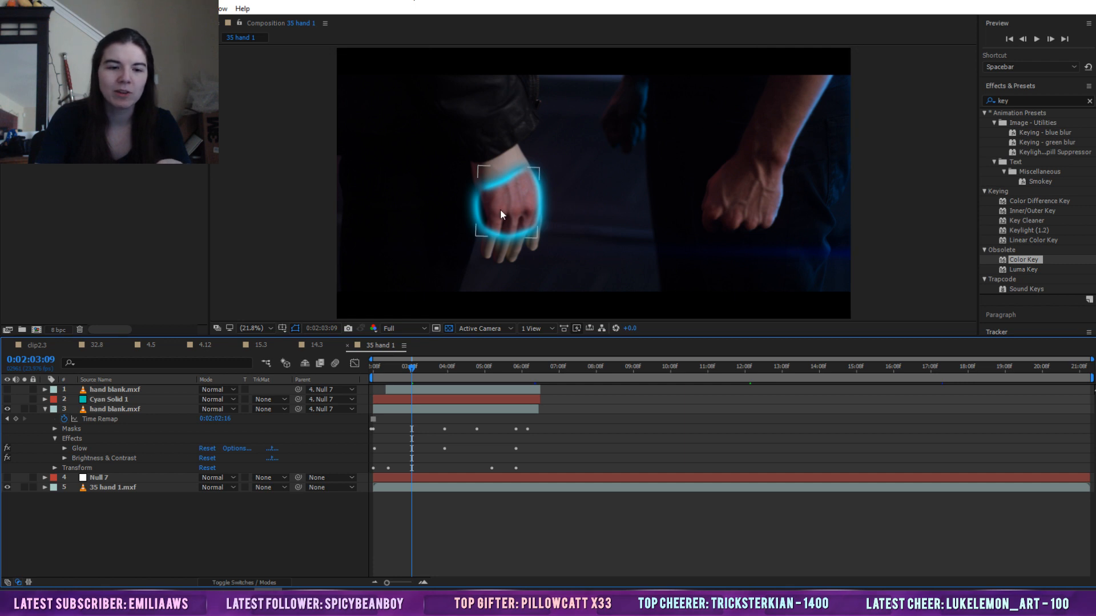
{"action": "left_click", "coordinate": [224, 409]}
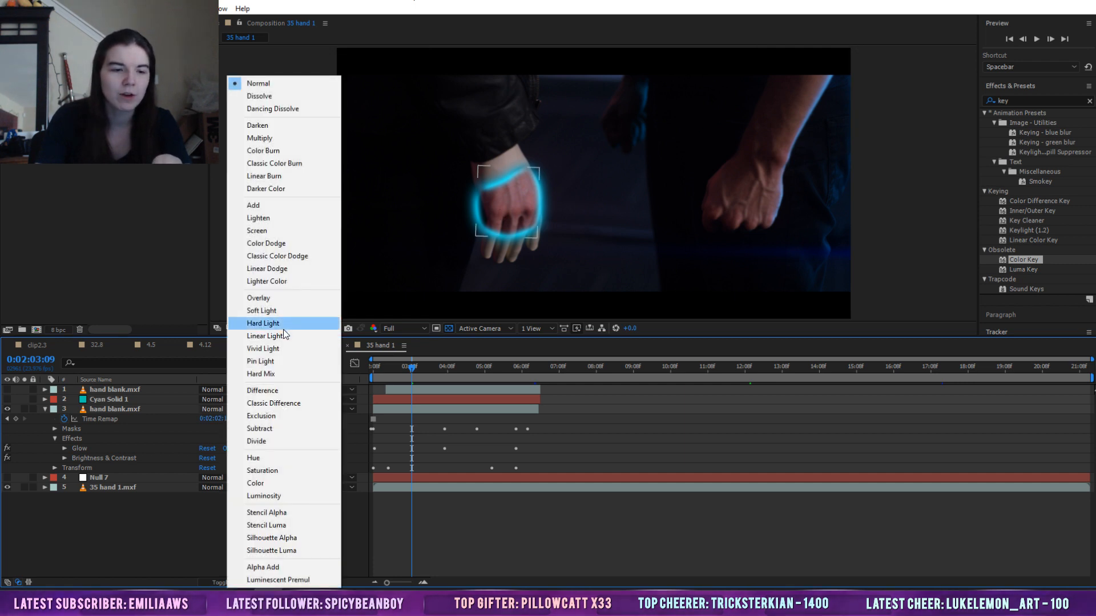
{"action": "left_click", "coordinate": [276, 311]}
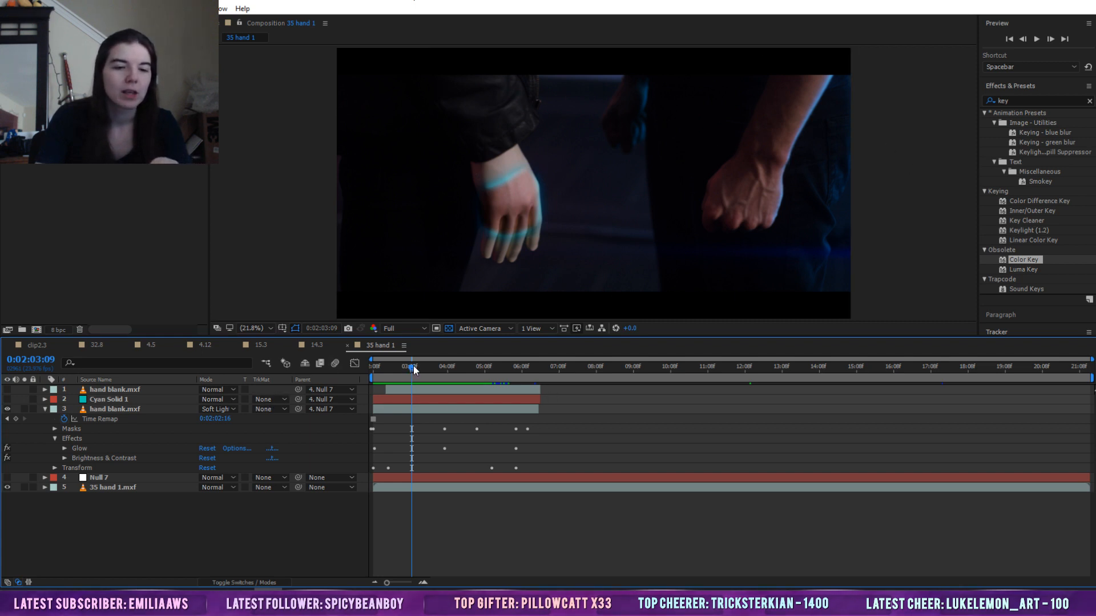
Make the Null 7 layer visible, preview its motion from the first frame, and select it at 0:02:03:08 to examine its path
{"action": "mouse_move", "coordinate": [415, 370]}
{"action": "left_mouse_down"}
{"action": "mouse_move", "coordinate": [527, 371]}
{"action": "mouse_move", "coordinate": [389, 381]}
{"action": "mouse_move", "coordinate": [473, 383]}
{"action": "mouse_move", "coordinate": [411, 386]}
{"action": "left_mouse_up"}
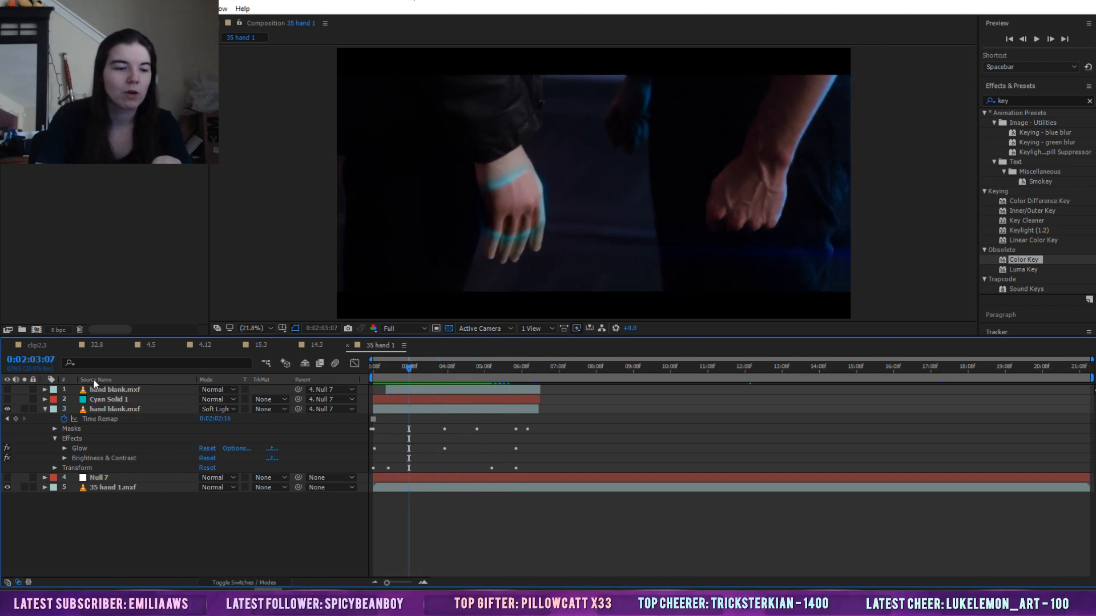
{"action": "left_click", "coordinate": [7, 477]}
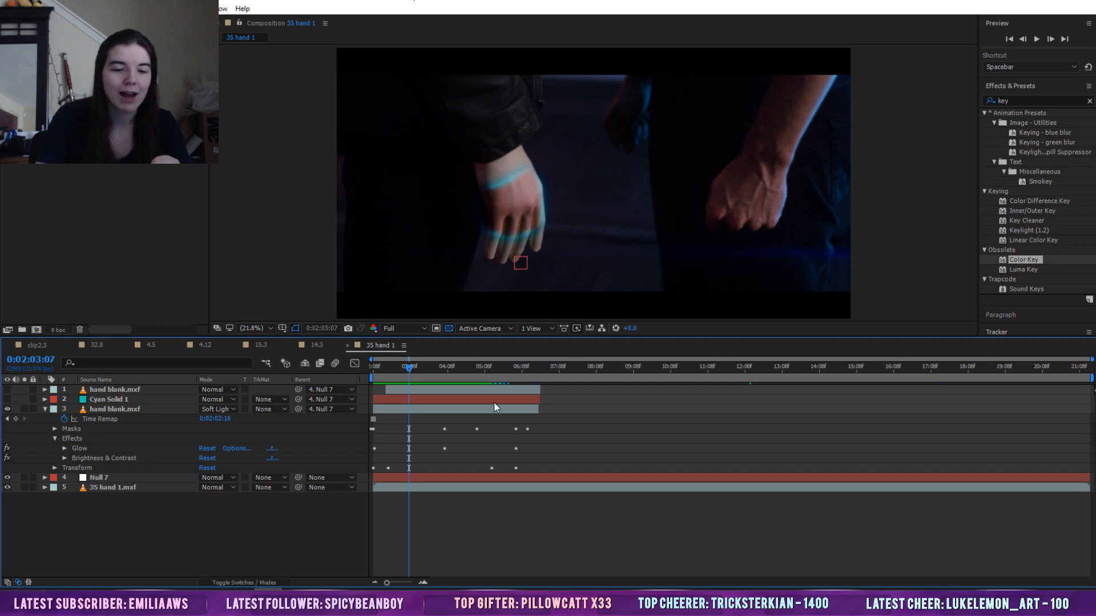
{"action": "left_click_drag", "start_coordinate": [407, 367], "coordinate": [337, 366]}
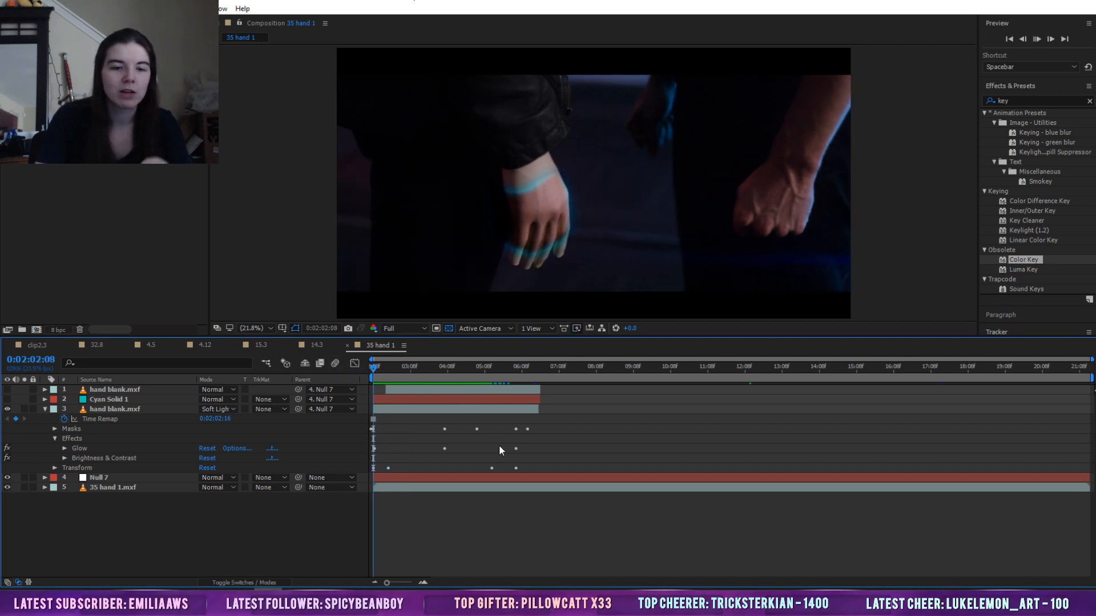
{"action": "key", "text": "space"}
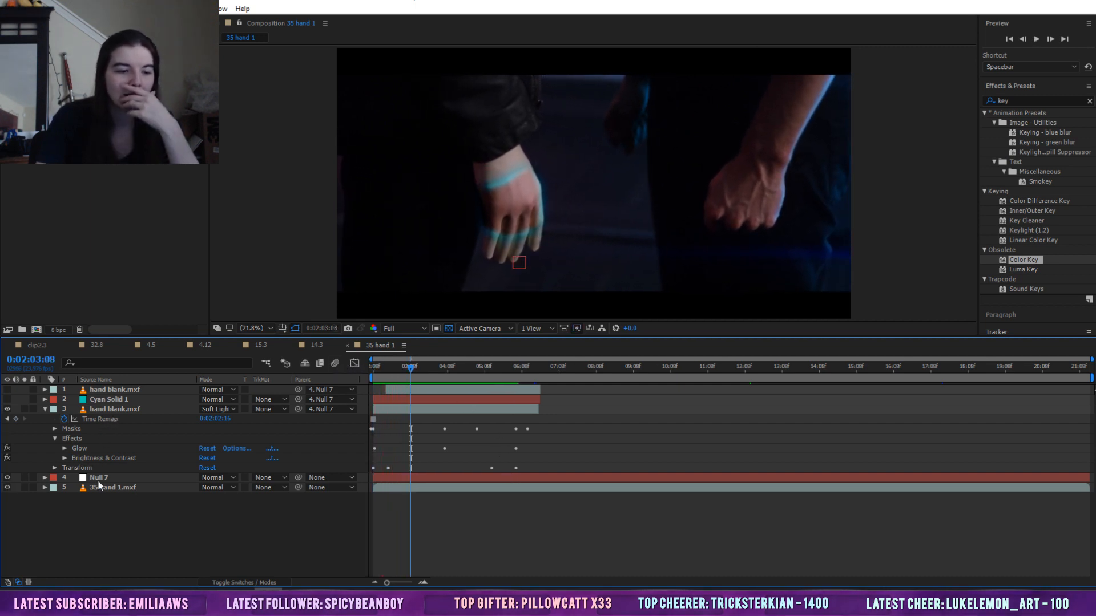
{"action": "left_click", "coordinate": [98, 482]}
{"action": "left_click_drag", "start_coordinate": [410, 370], "coordinate": [410, 461]}
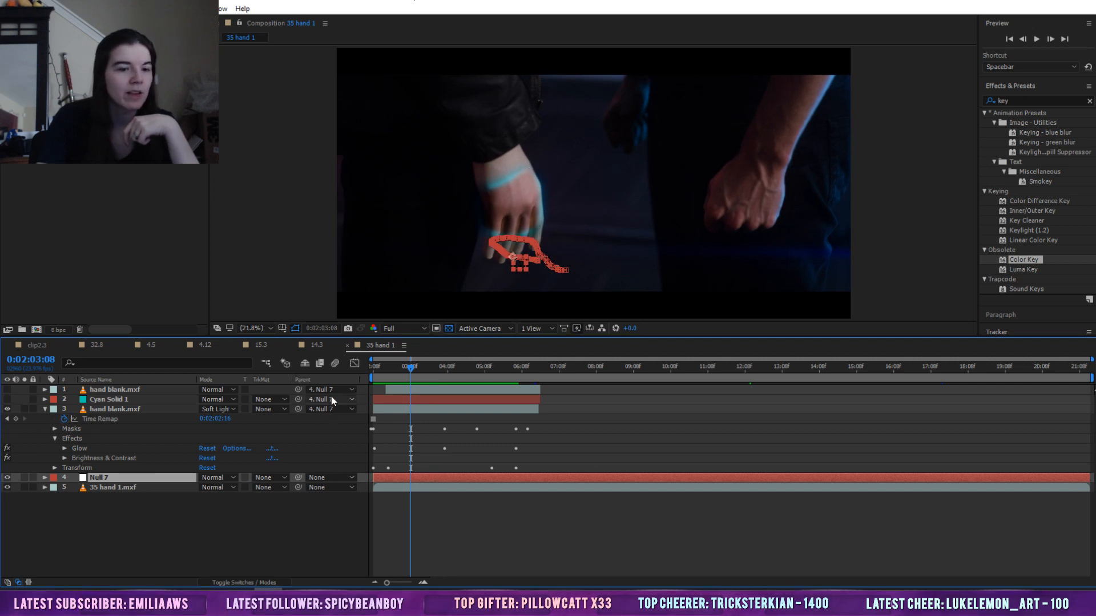
Set the parent of the Soft Light hand blank.mxf layer to None
{"action": "left_click", "coordinate": [159, 411]}
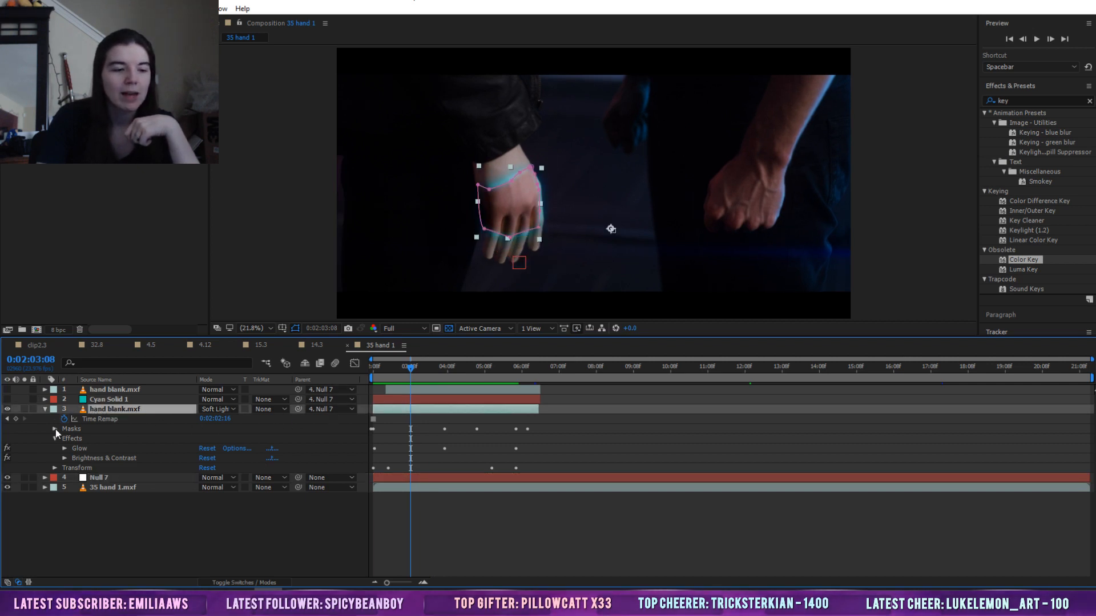
{"action": "left_click", "coordinate": [328, 409]}
{"action": "left_click", "coordinate": [333, 422]}
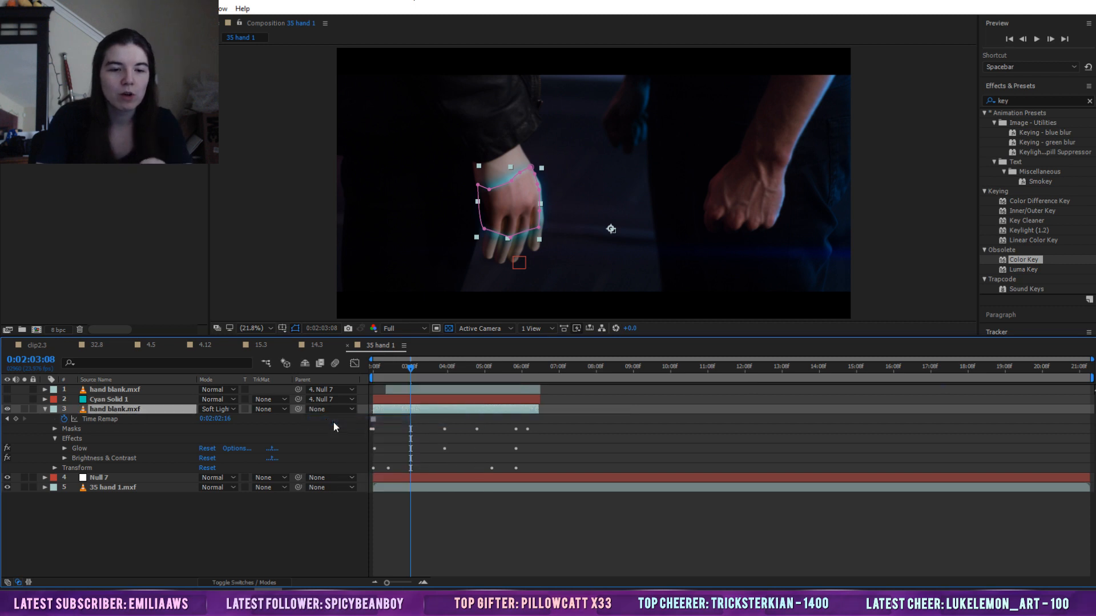
Preview the 35 hand 1 composition from its first frame to examine the Soft Light hand layer's motion without a parent
{"action": "left_click_drag", "start_coordinate": [387, 377], "coordinate": [310, 368]}
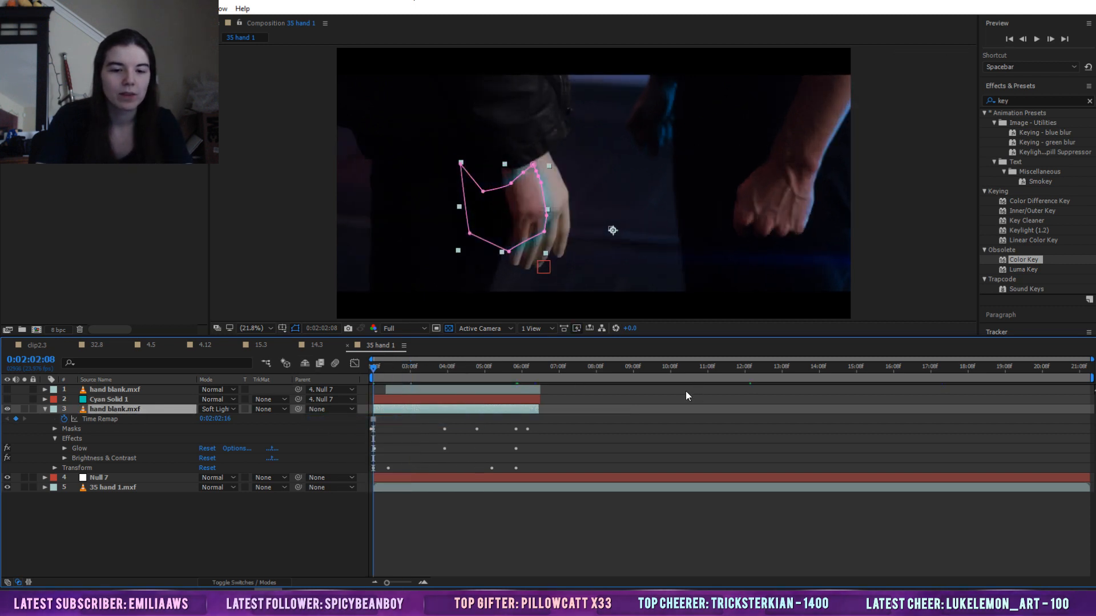
{"action": "left_click", "coordinate": [666, 427]}
{"action": "key", "text": "space"}
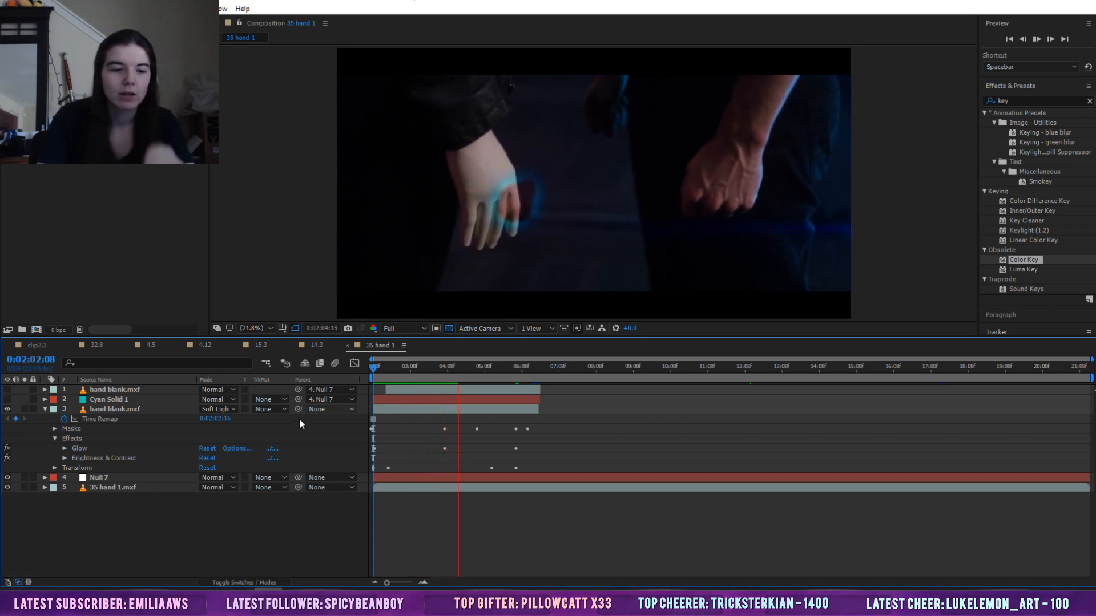
Set the parent of the Soft Light hand blank.mxf layer to Null 7 and check its alignment around 0:02:02:23
{"action": "left_click", "coordinate": [330, 409]}
{"action": "left_click", "coordinate": [344, 478]}
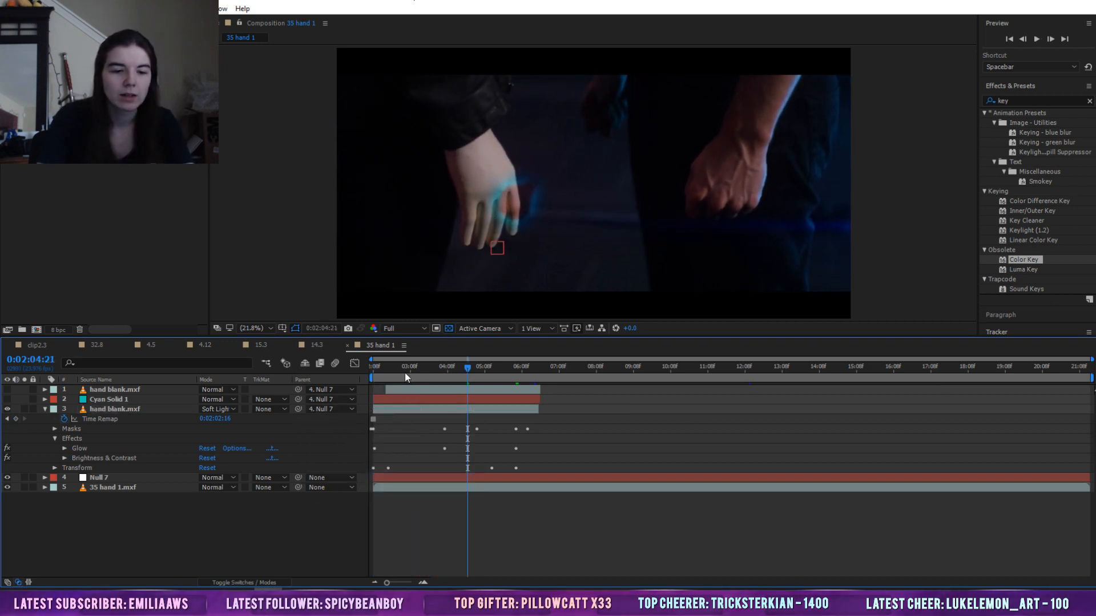
{"action": "key", "text": "space"}
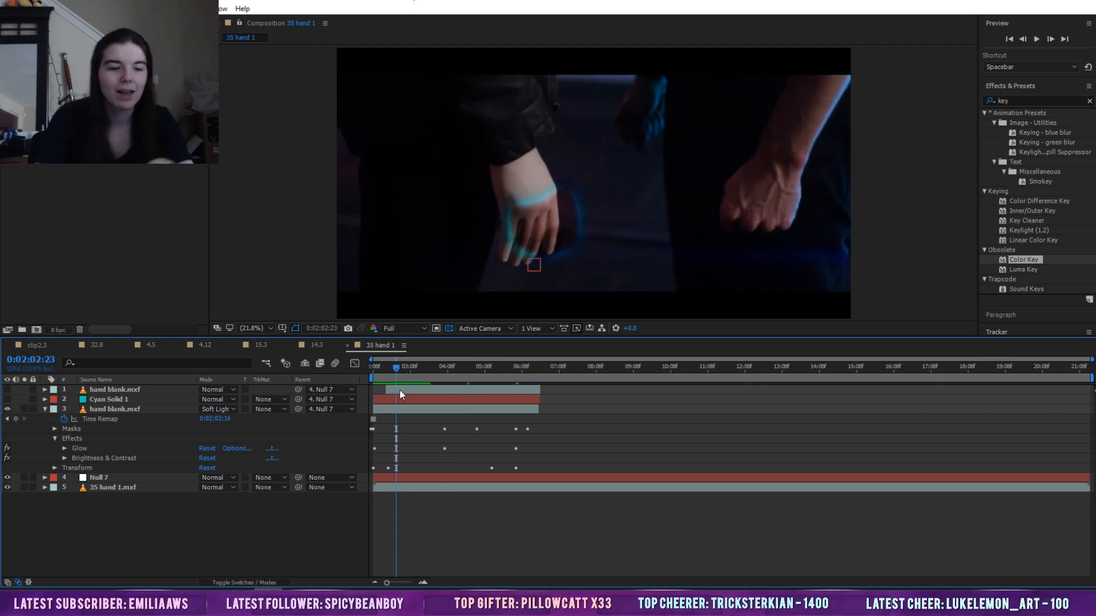
Undo the recent parent changes on the Soft Light hand blank.mxf layer and deselect everything
{"action": "key", "text": "ctrl+z"}
{"action": "key", "text": "ctrl+z"}
{"action": "key", "text": "ctrl+z"}
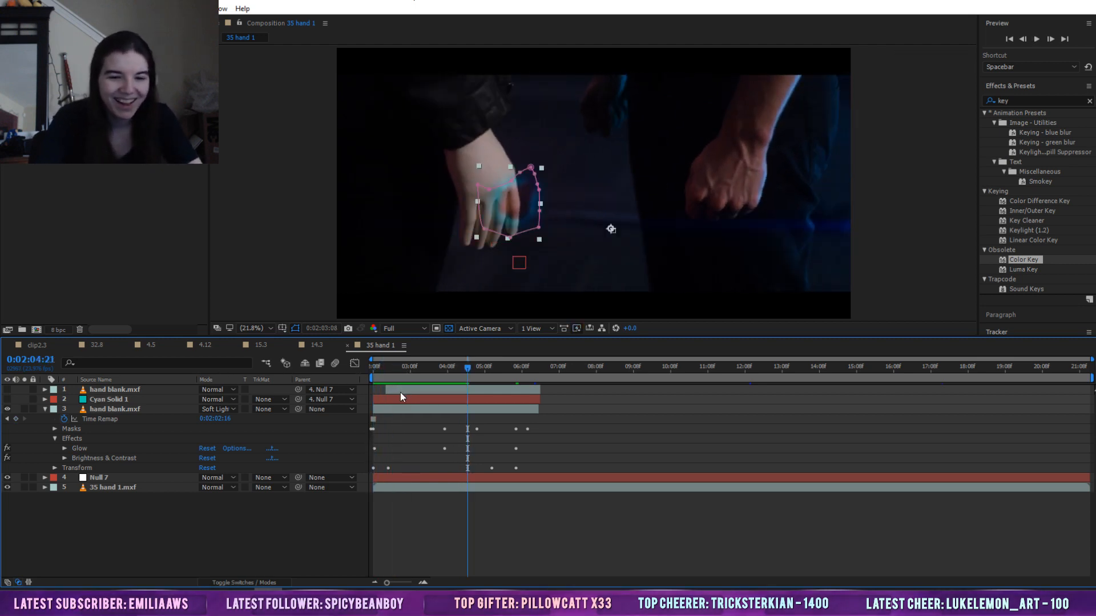
{"action": "left_click", "coordinate": [587, 451]}
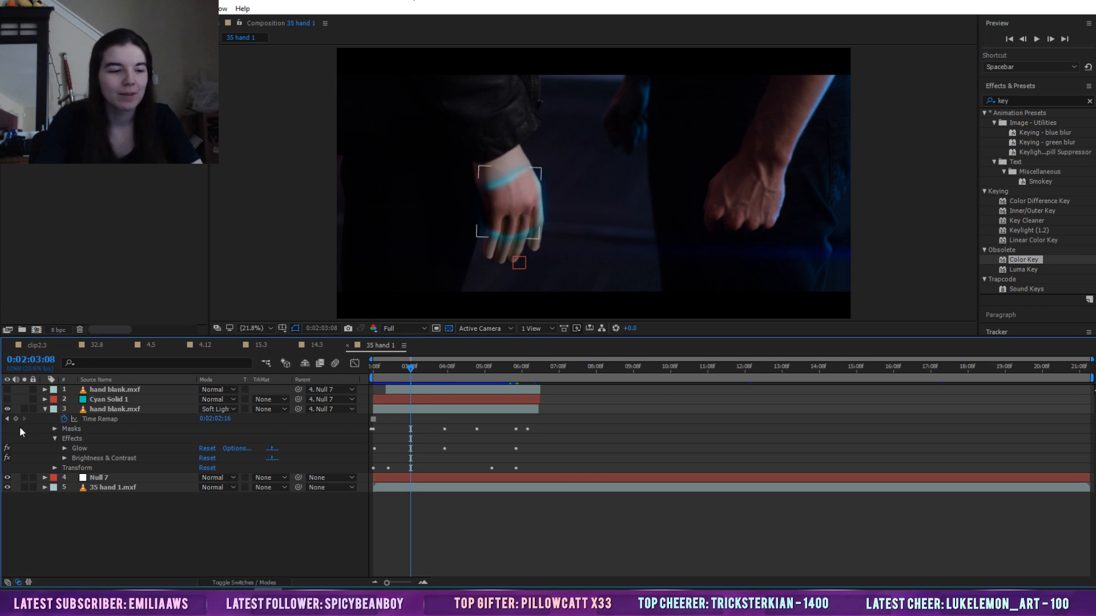
Hide the Null 7 layer for a clean preview of the hand shot, and close the 35 hand 1 composition
{"action": "left_click", "coordinate": [7, 478]}
{"action": "key", "text": "space"}
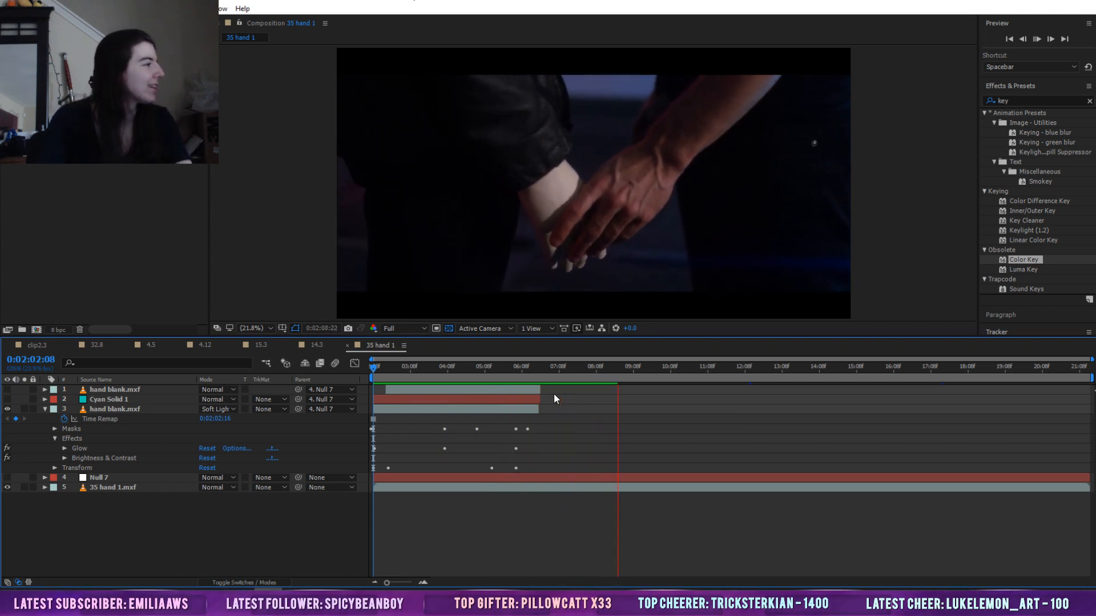
{"action": "key", "text": "space"}
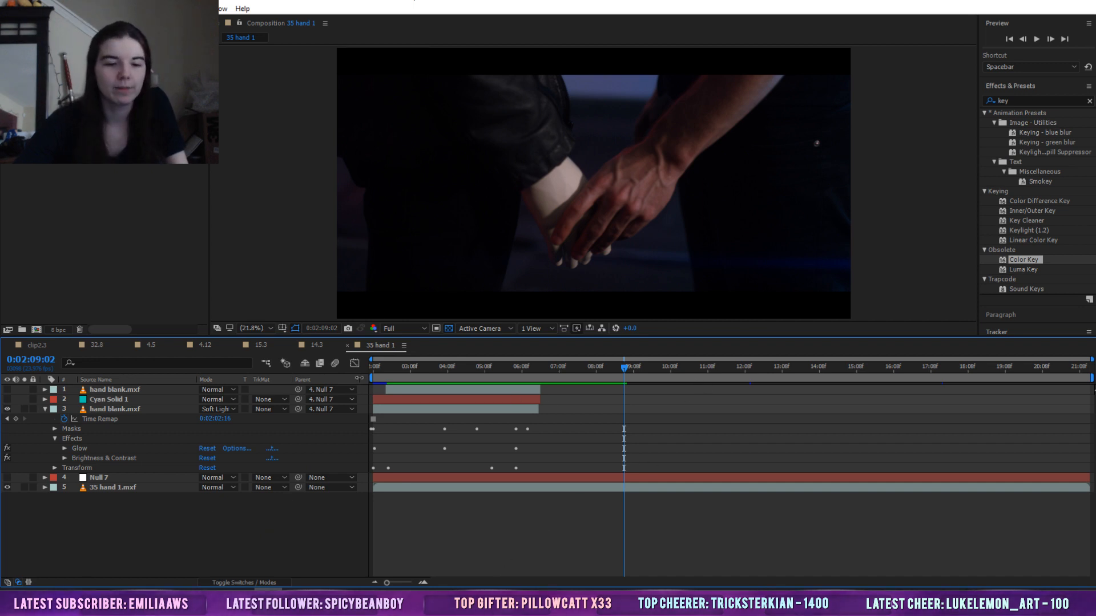
{"action": "left_click", "coordinate": [347, 345]}
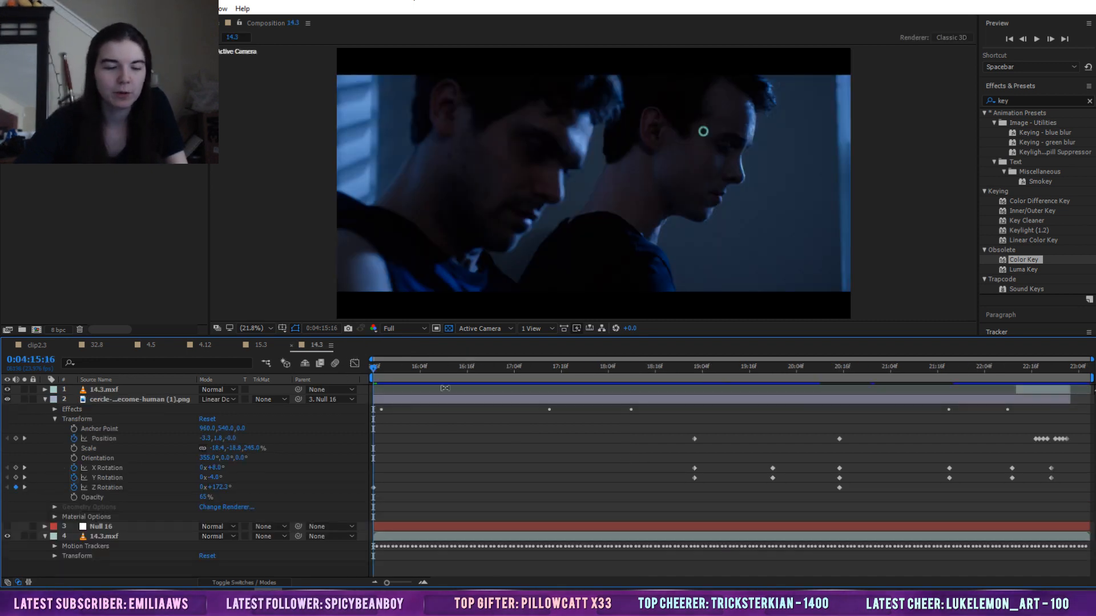
Examine the glowing temple ring in composition 14.3 at 100% magnification, from 0:04:22:10 to 0:04:22:19
{"action": "left_click_drag", "start_coordinate": [936, 368], "coordinate": [1008, 369]}
{"action": "left_click", "coordinate": [252, 328]}
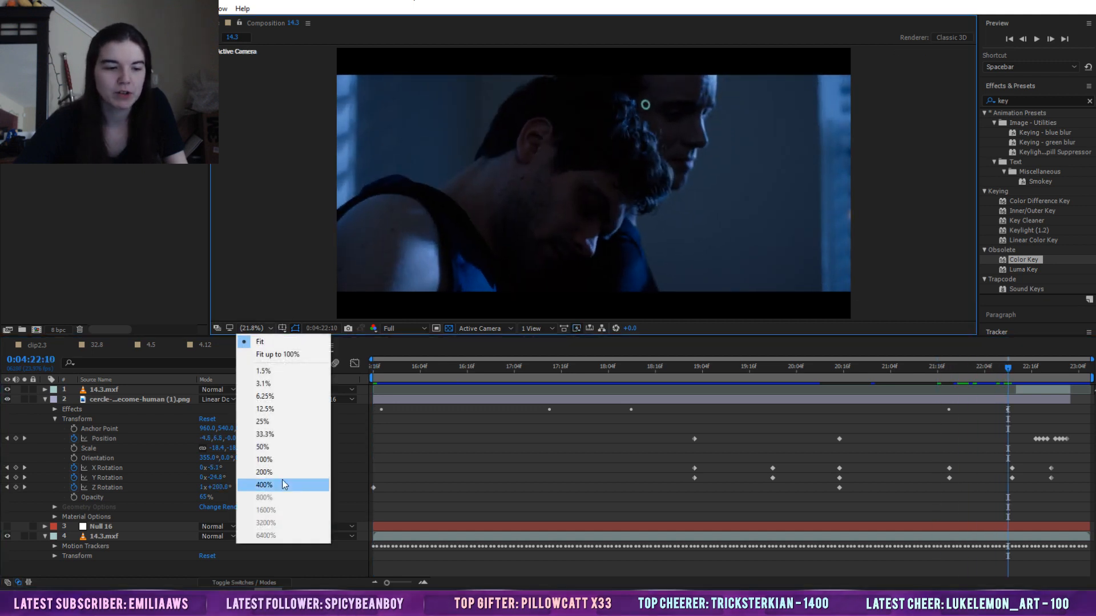
{"action": "left_click", "coordinate": [274, 460]}
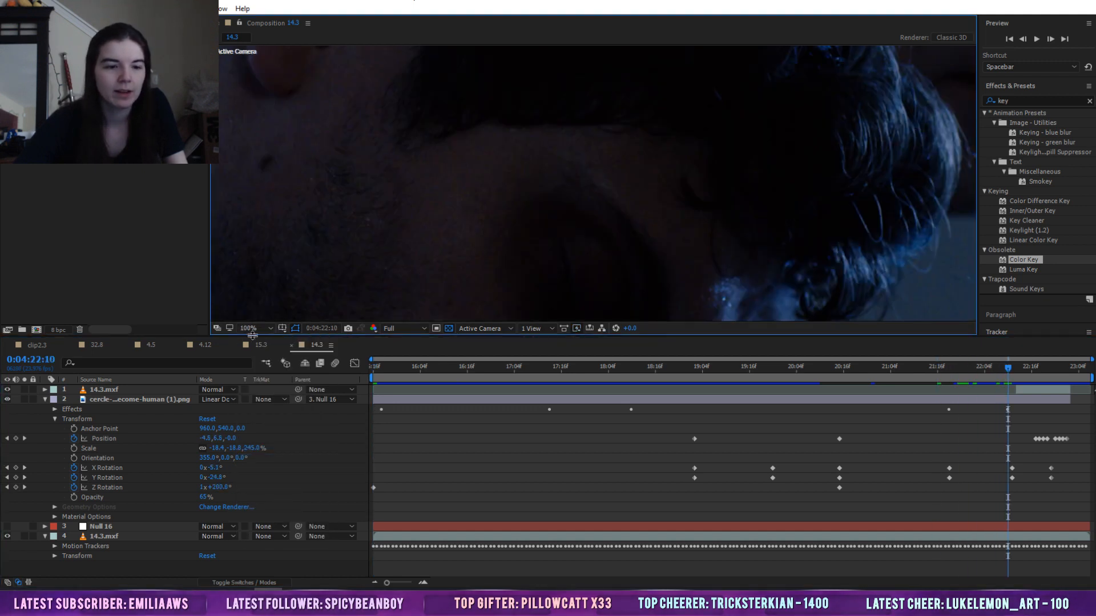
{"action": "left_click", "coordinate": [85, 22]}
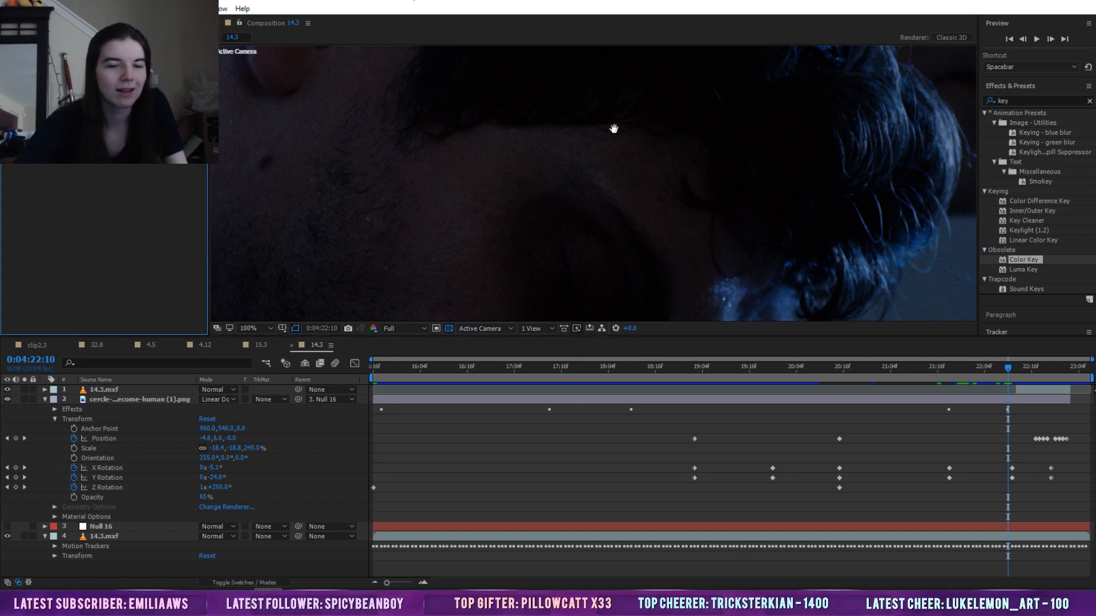
{"action": "left_click_drag", "start_coordinate": [613, 129], "coordinate": [233, 429]}
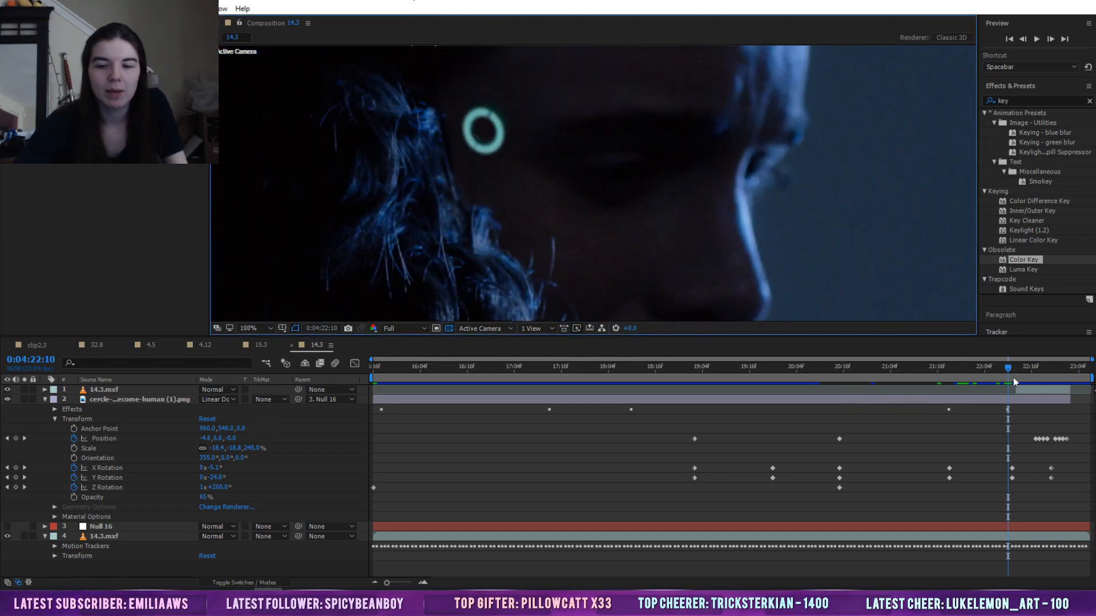
{"action": "left_click_drag", "start_coordinate": [1010, 369], "coordinate": [1044, 371]}
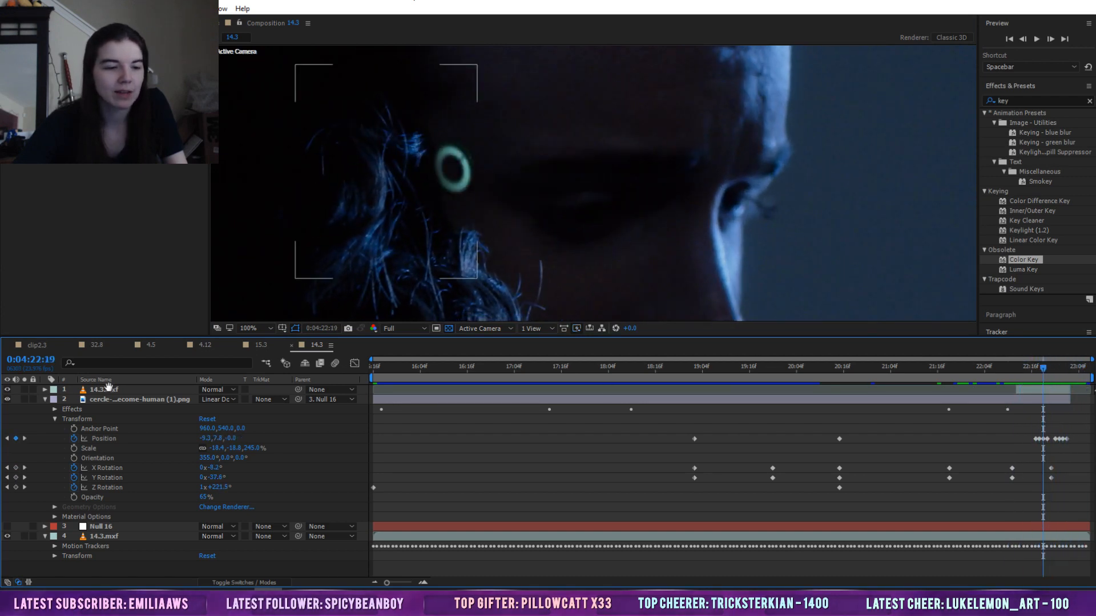
Select the top 14.3.mxf layer and inspect its hair mask in the layer's own view, closing that view when done
{"action": "left_click", "coordinate": [43, 114]}
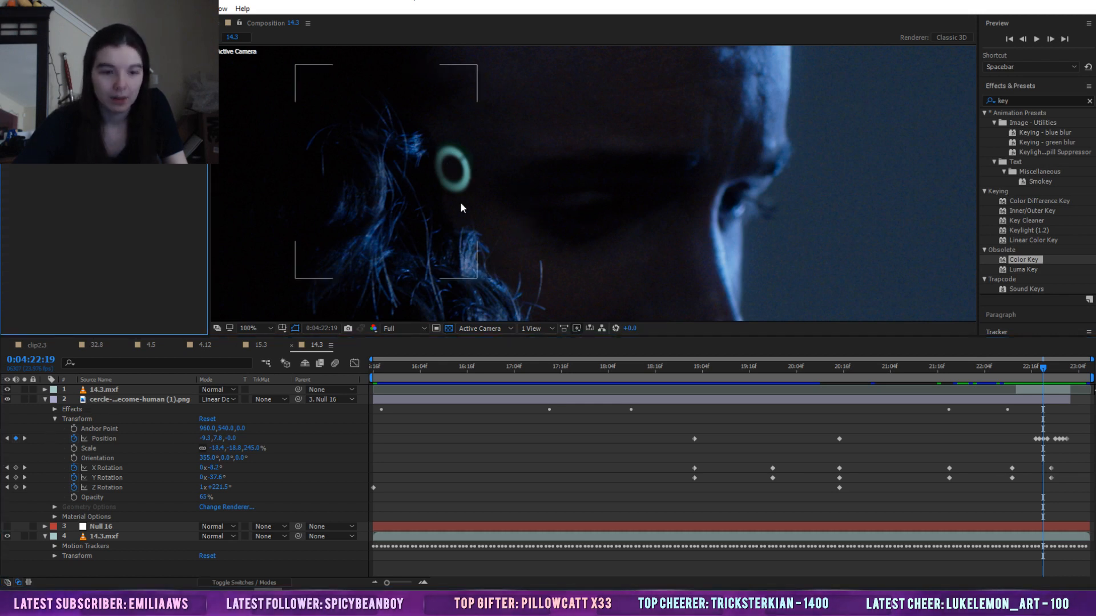
{"action": "left_click", "coordinate": [105, 390]}
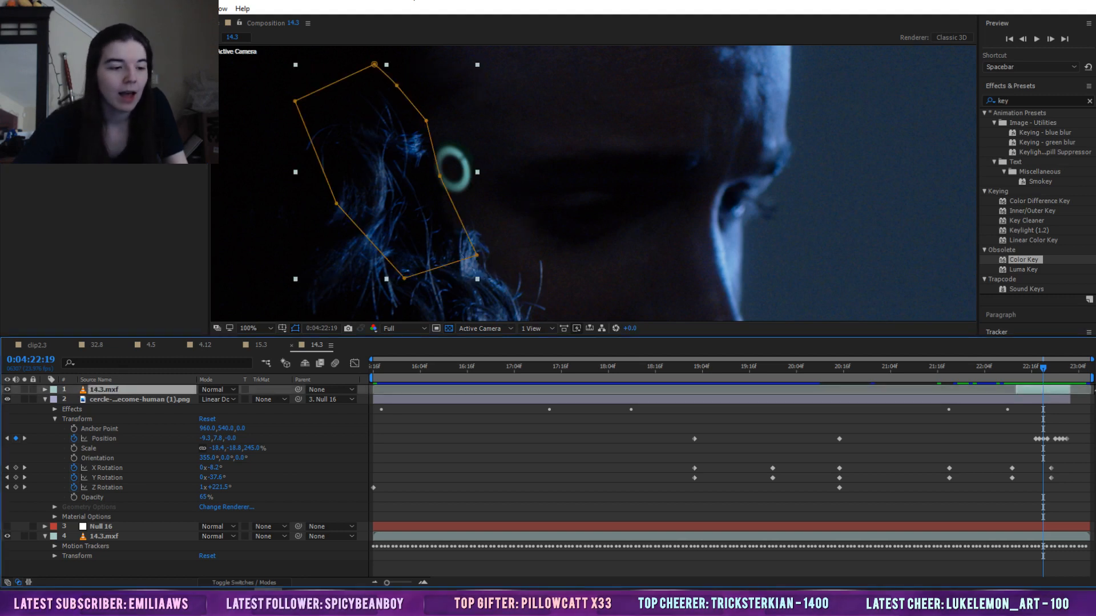
{"action": "double_click", "coordinate": [84, 390]}
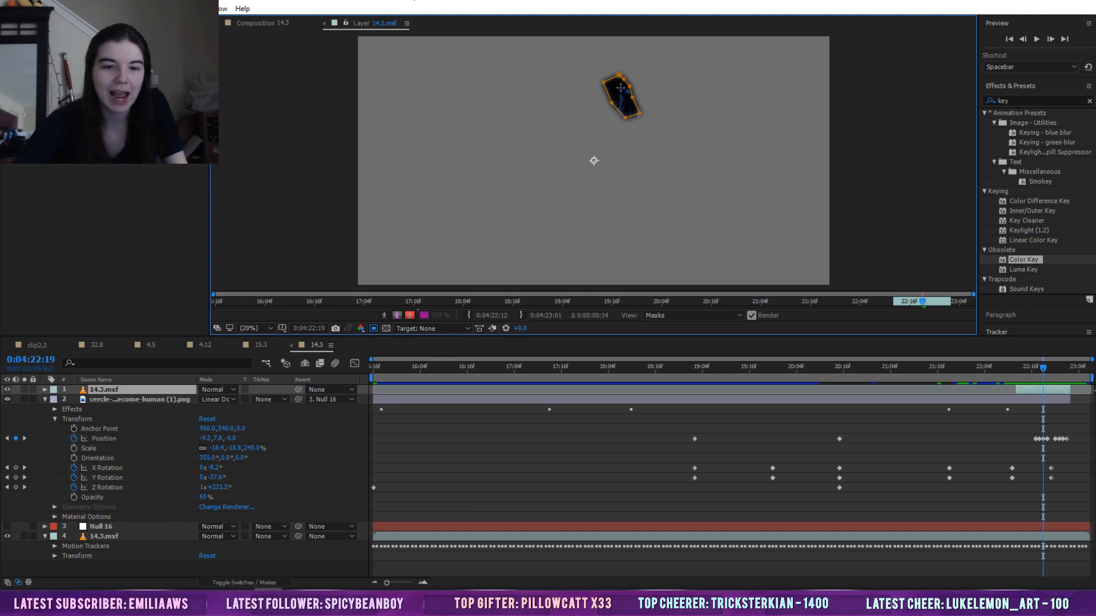
{"action": "left_click", "coordinate": [326, 23]}
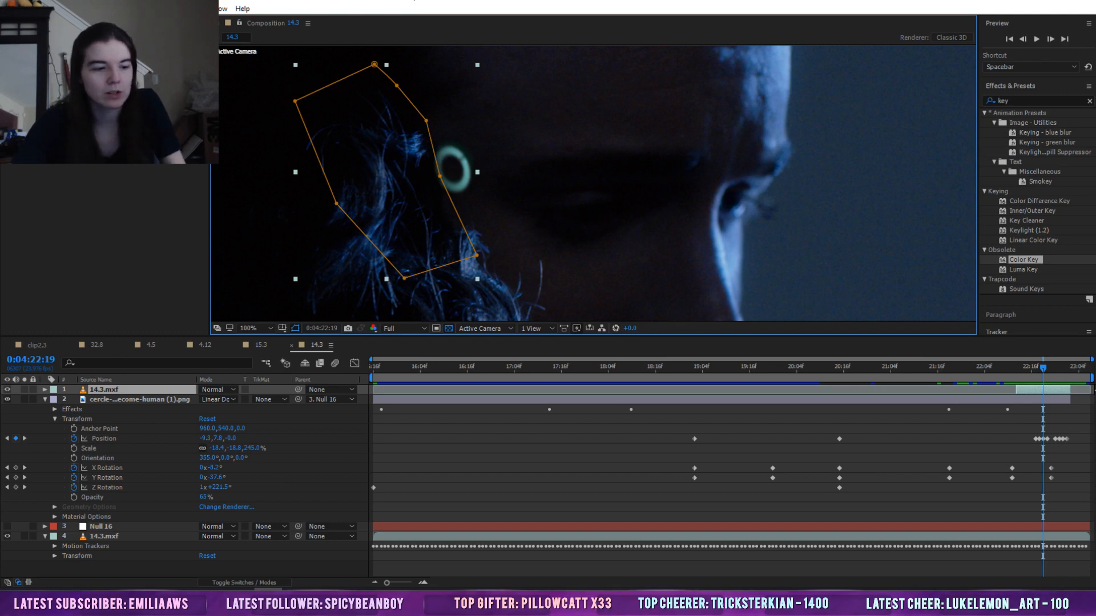
Temporarily hide the top 14.3.mxf layer to compare the ring with and without the hair mask around 0:04:22:23
{"action": "left_click", "coordinate": [7, 390]}
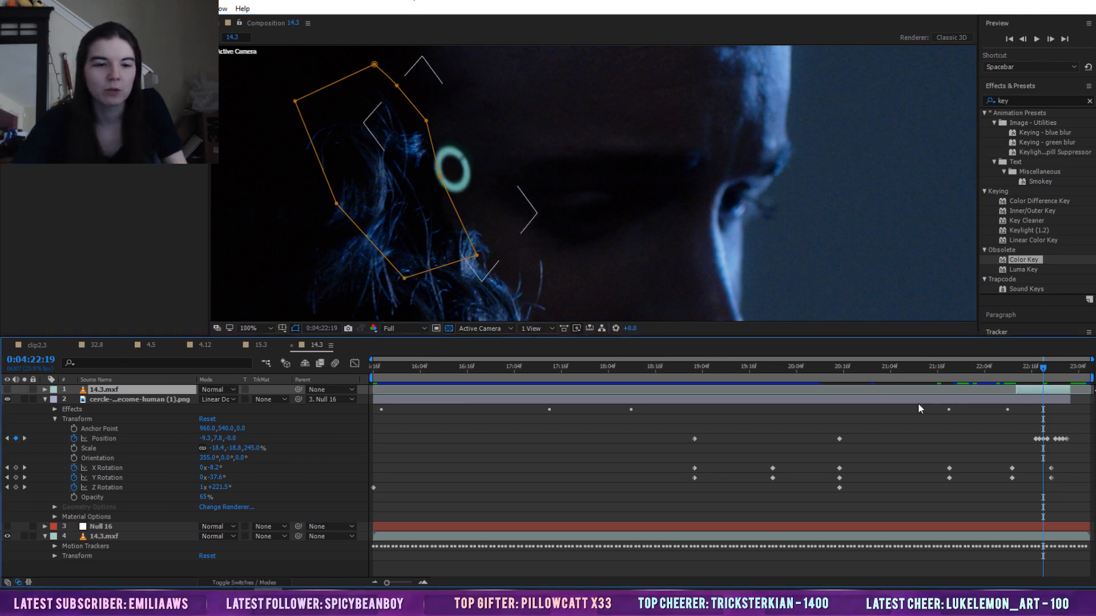
{"action": "left_click", "coordinate": [871, 430]}
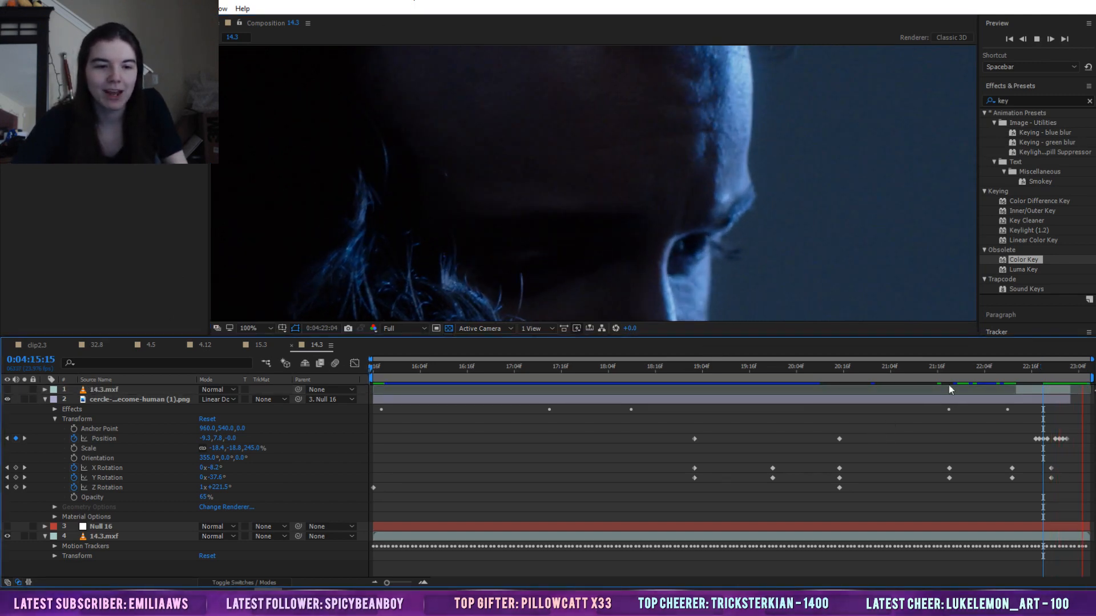
{"action": "left_click", "coordinate": [1060, 368]}
{"action": "mouse_move", "coordinate": [1065, 374]}
{"action": "left_mouse_down"}
{"action": "mouse_move", "coordinate": [1052, 379]}
{"action": "mouse_move", "coordinate": [1072, 383]}
{"action": "mouse_move", "coordinate": [1059, 388]}
{"action": "left_mouse_up"}
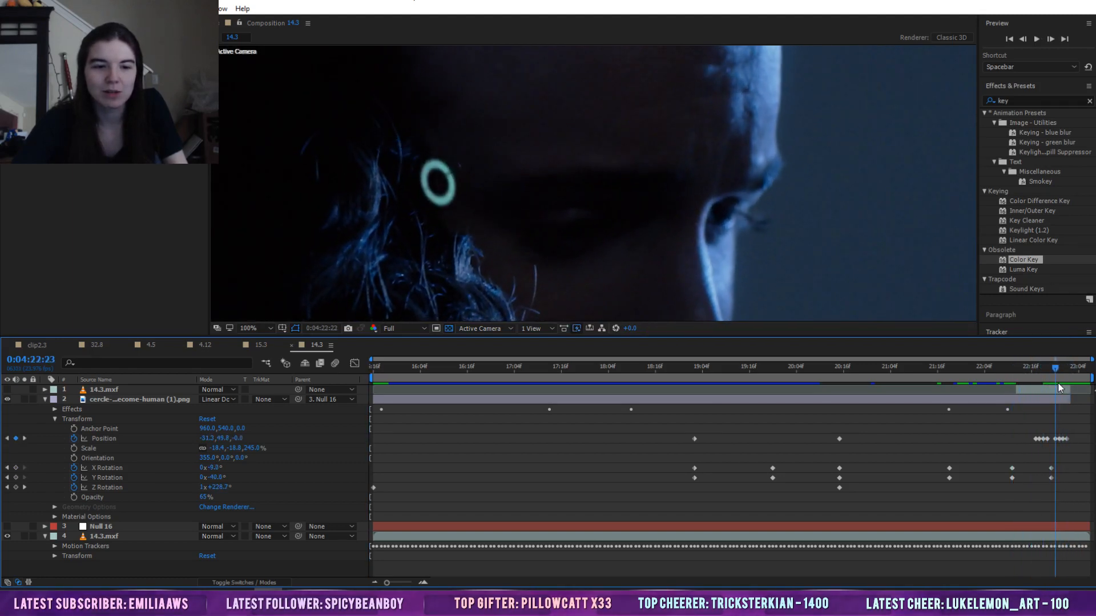
{"action": "left_click", "coordinate": [8, 389]}
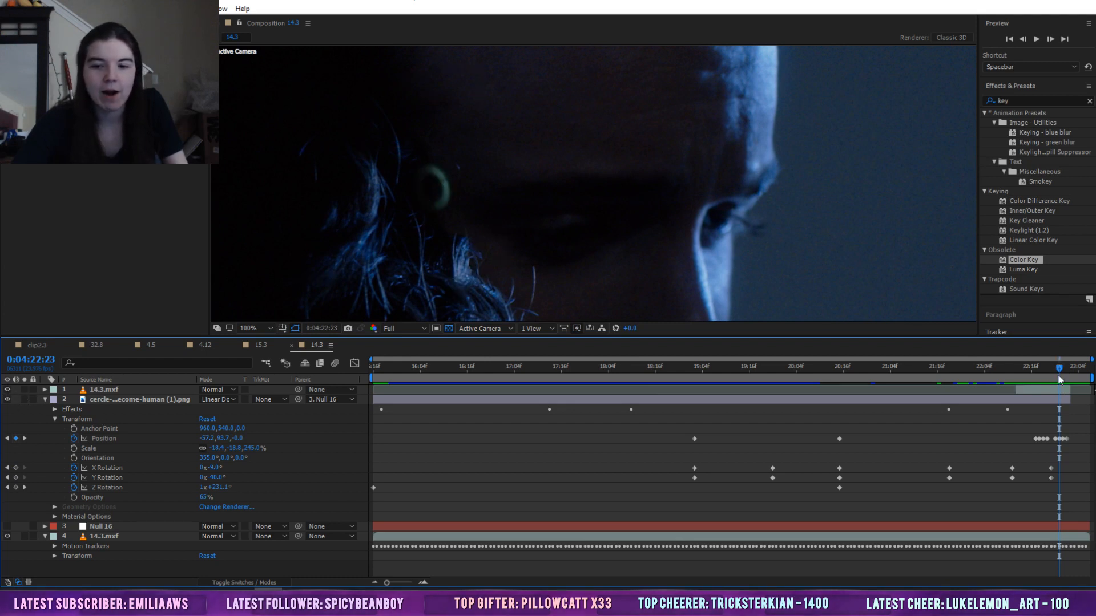
Scrub composition 14.3 through to 0:04:23:06 and set the viewer magnification to Fit
{"action": "left_click_drag", "start_coordinate": [1059, 379], "coordinate": [1092, 392]}
{"action": "left_click", "coordinate": [251, 329]}
{"action": "left_click", "coordinate": [243, 342]}
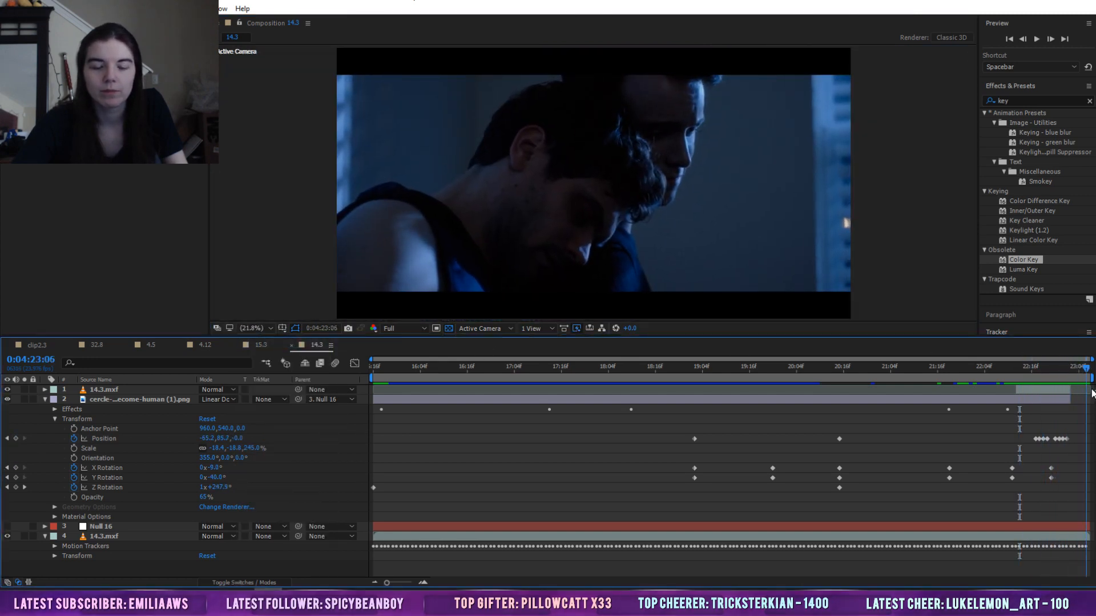
Close the 14.3 and 15.3 compositions, leaving composition 4.12 in view
{"action": "left_click", "coordinate": [630, 370]}
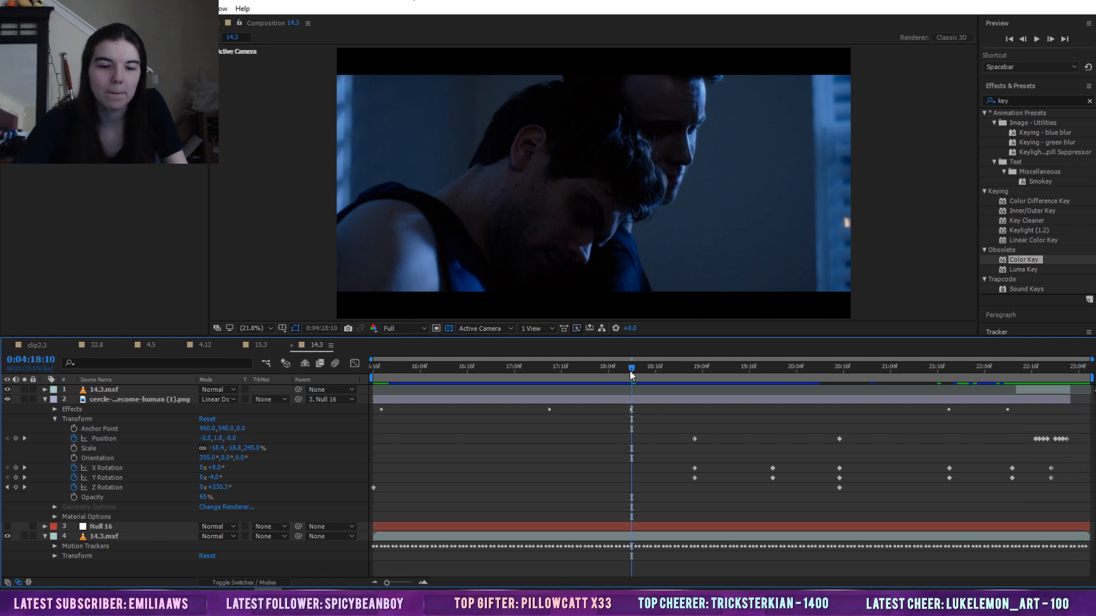
{"action": "left_click", "coordinate": [292, 344]}
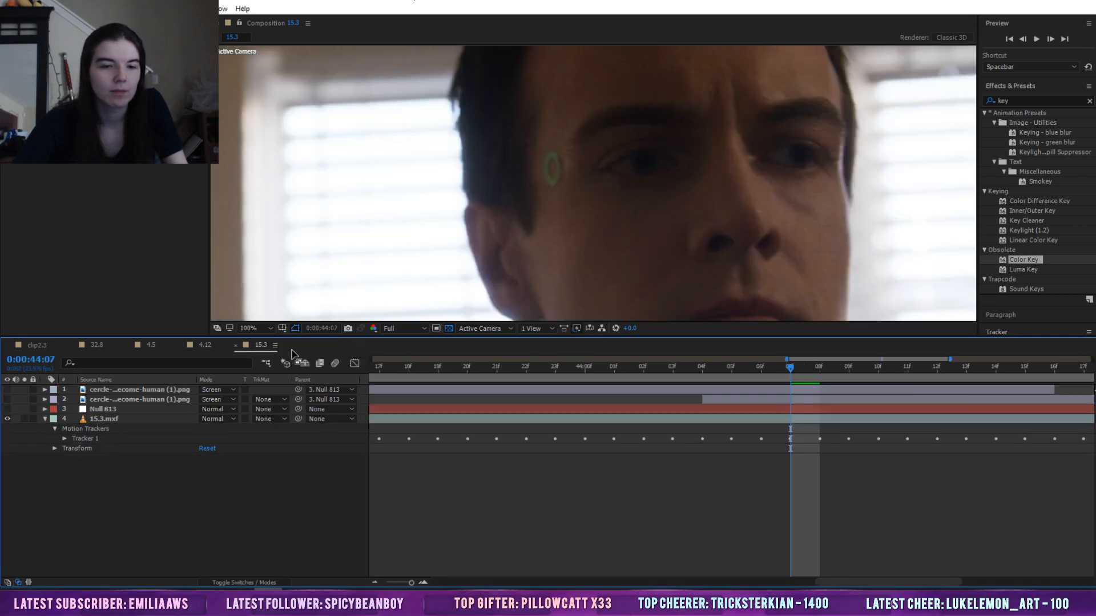
{"action": "left_click", "coordinate": [236, 345]}
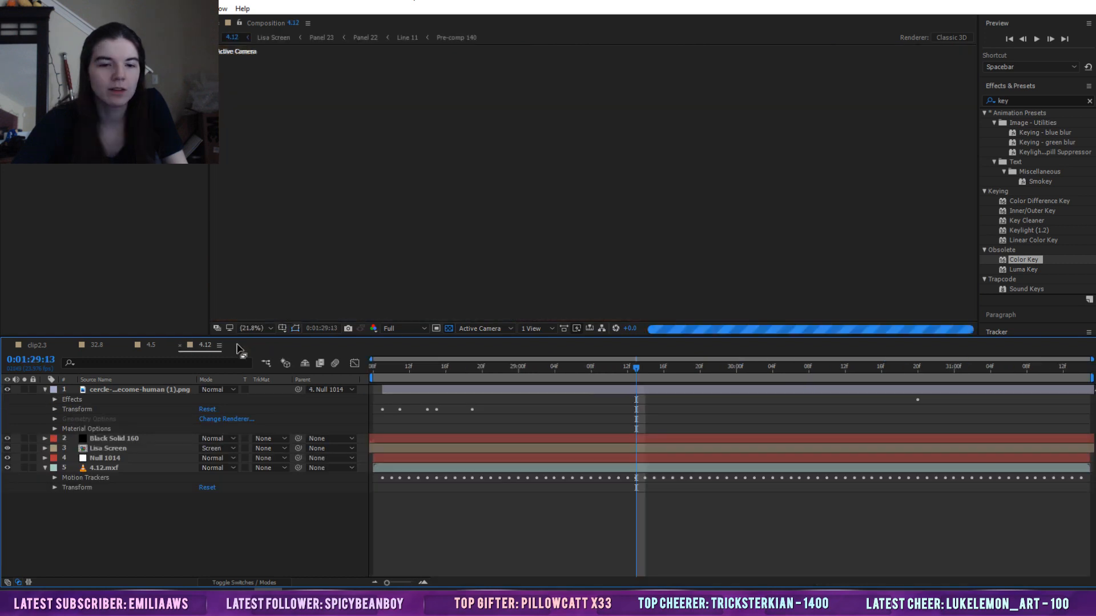
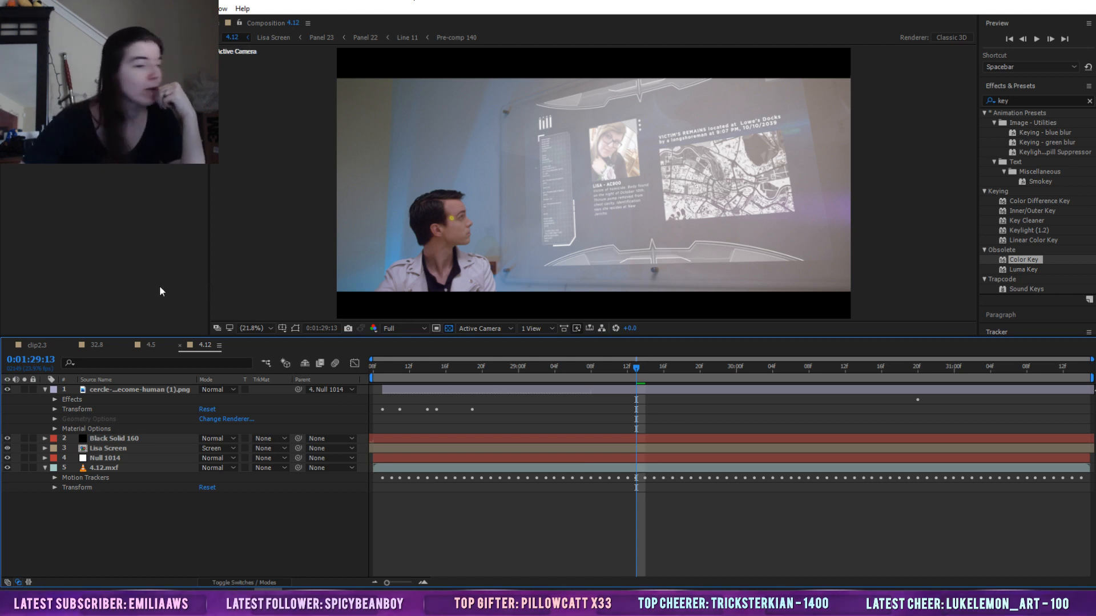
Bring back the project's item list and expand the Scene 32 folder
{"action": "key", "text": "ctrl+0"}
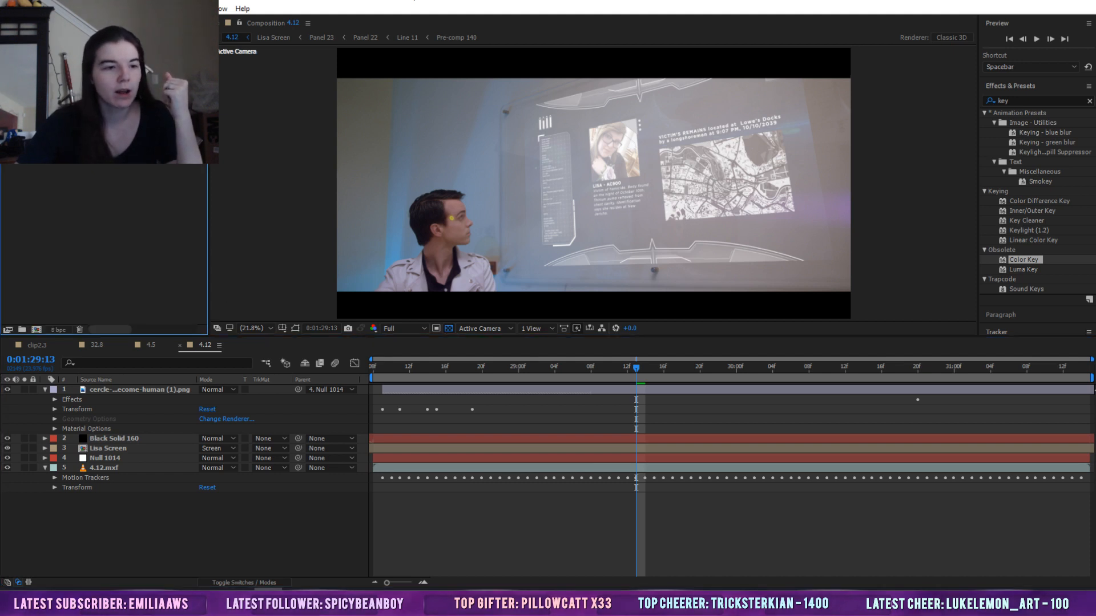
{"action": "left_click", "coordinate": [200, 85]}
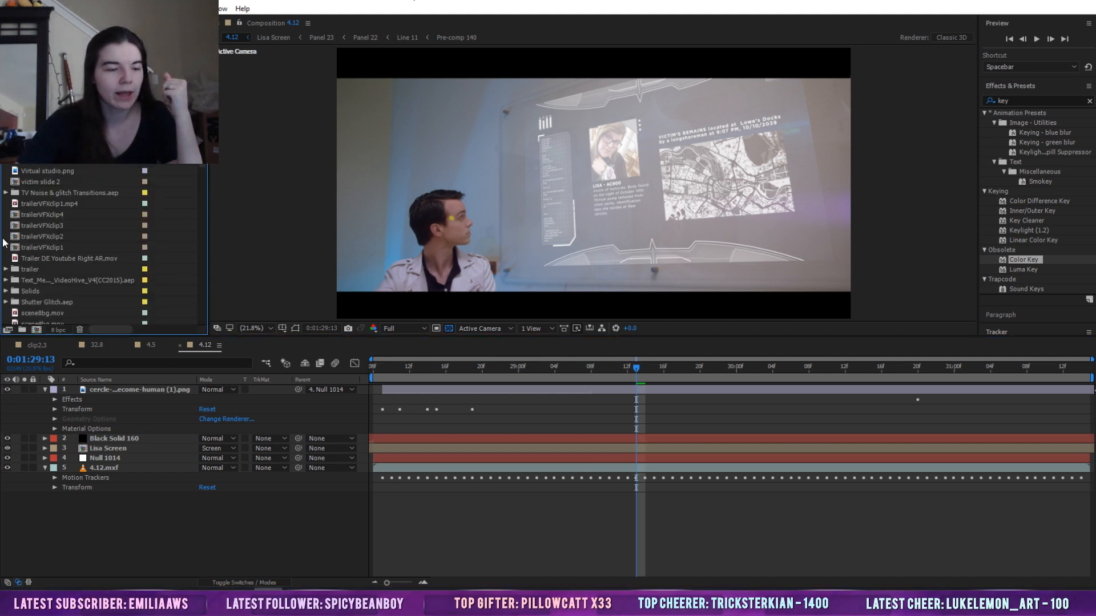
{"action": "left_click_drag", "start_coordinate": [202, 105], "coordinate": [203, 204]}
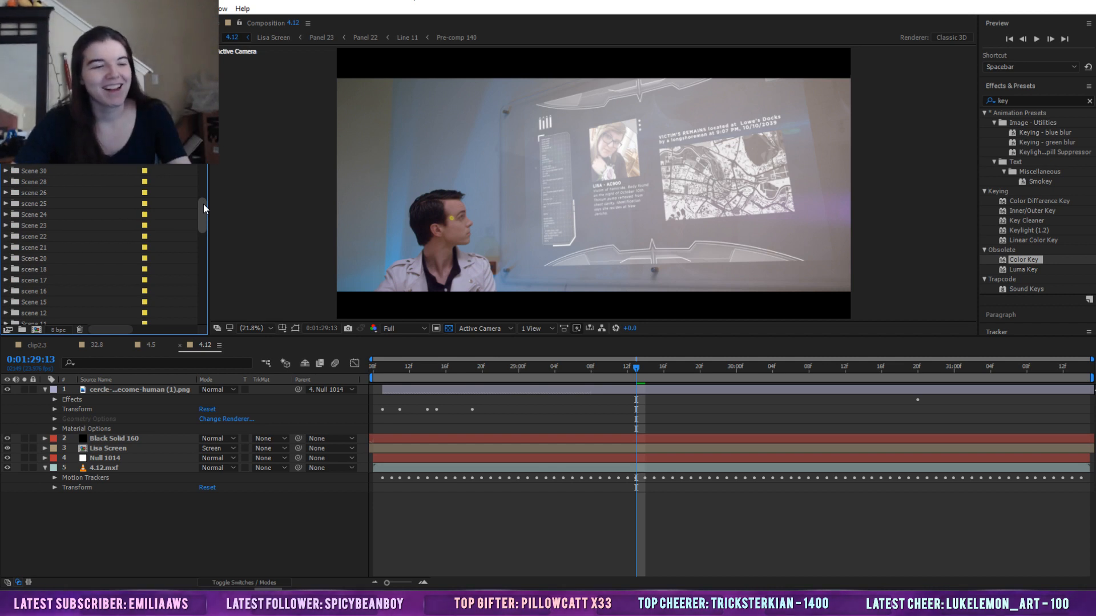
{"action": "mouse_move", "coordinate": [203, 206]}
{"action": "left_mouse_down"}
{"action": "mouse_move", "coordinate": [205, 220]}
{"action": "mouse_move", "coordinate": [203, 186]}
{"action": "left_mouse_up"}
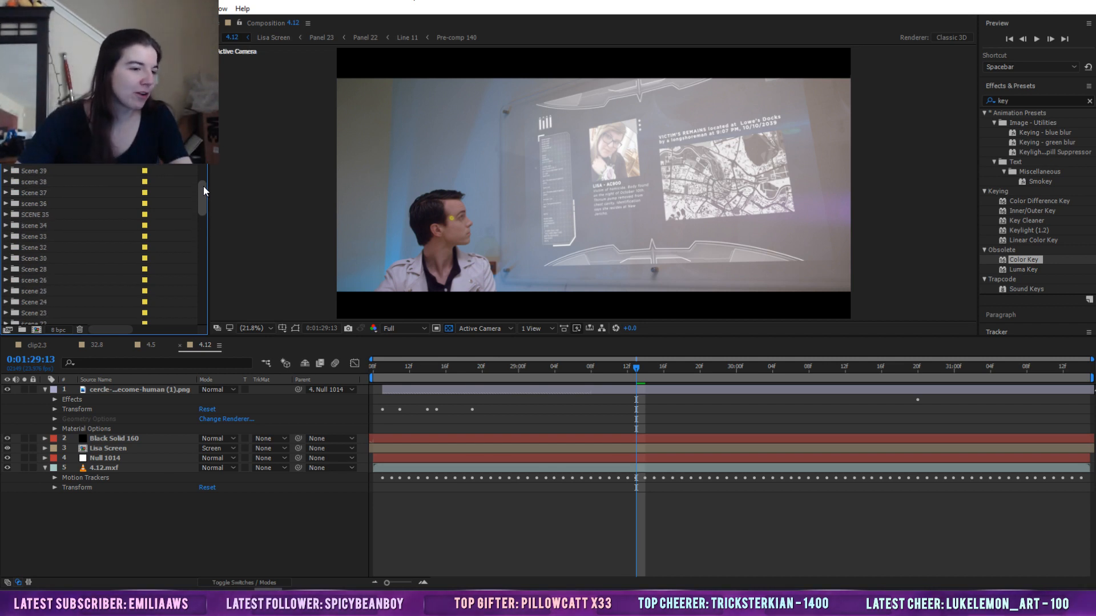
{"action": "left_click", "coordinate": [47, 245]}
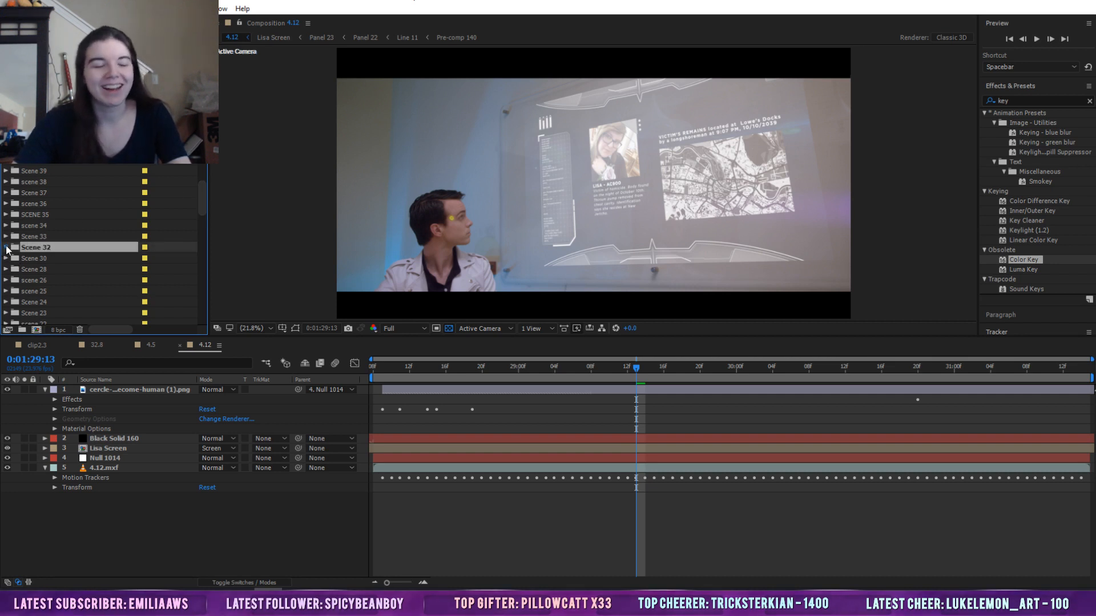
{"action": "left_click", "coordinate": [6, 247]}
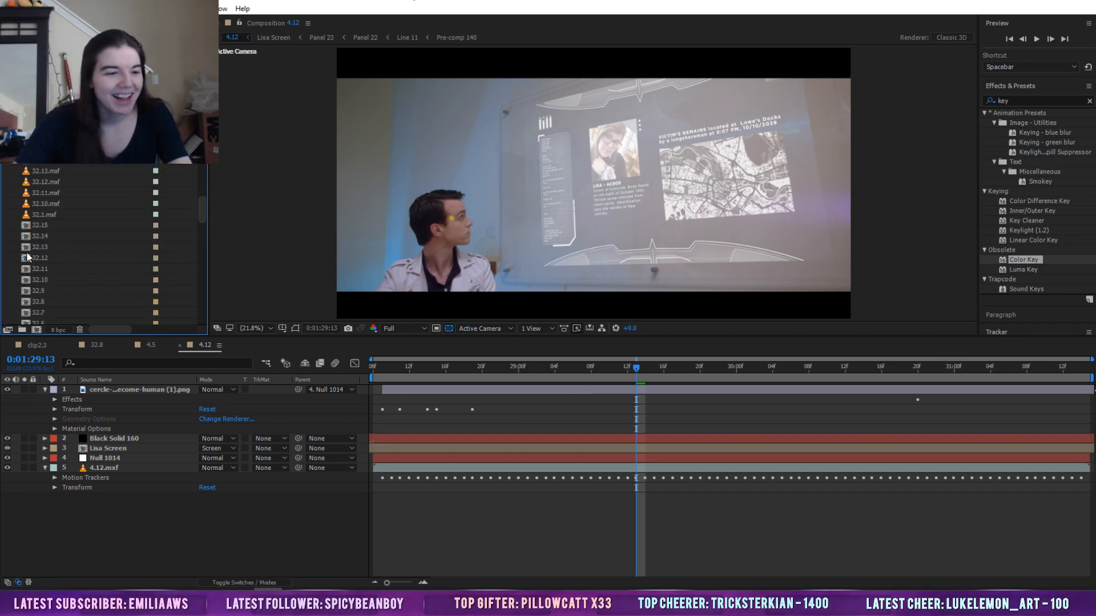
Open composition 32.7 from the Scene 32 folder and view its frame at 0:01:32:23
{"action": "left_click", "coordinate": [37, 249]}
{"action": "scroll", "coordinate": [37, 238], "scroll_direction": "up", "scroll_amount": 7}
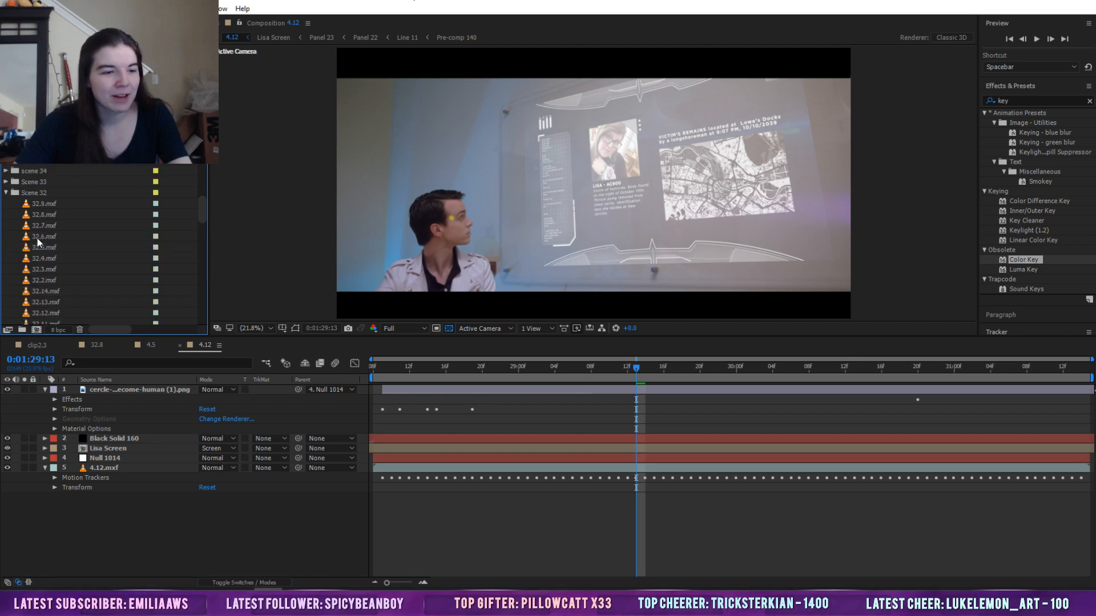
{"action": "scroll", "coordinate": [60, 279], "scroll_direction": "down", "scroll_amount": 6}
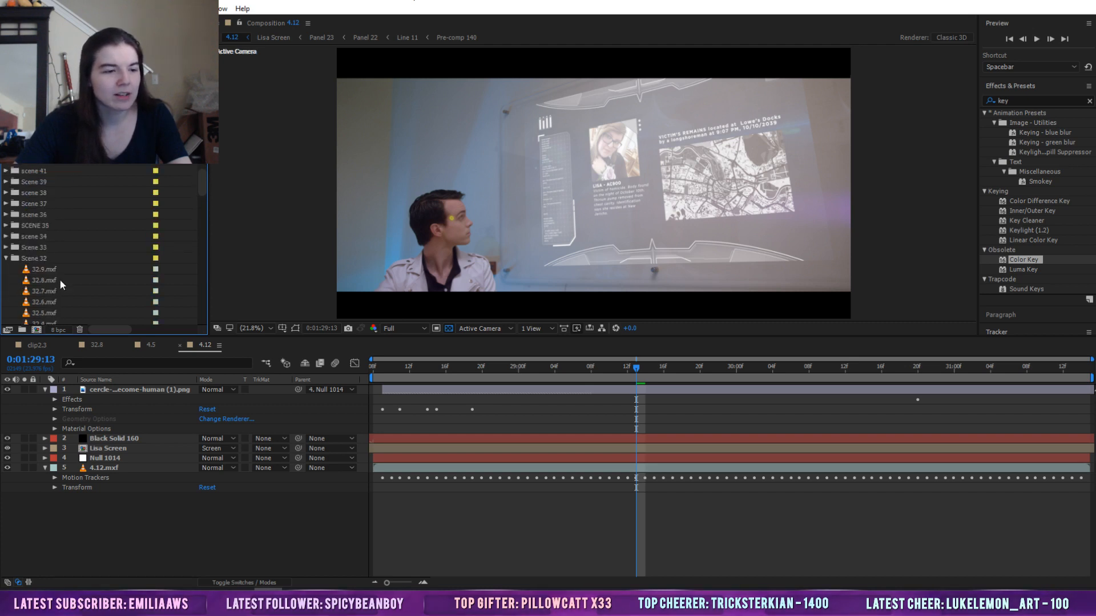
{"action": "left_click", "coordinate": [43, 260]}
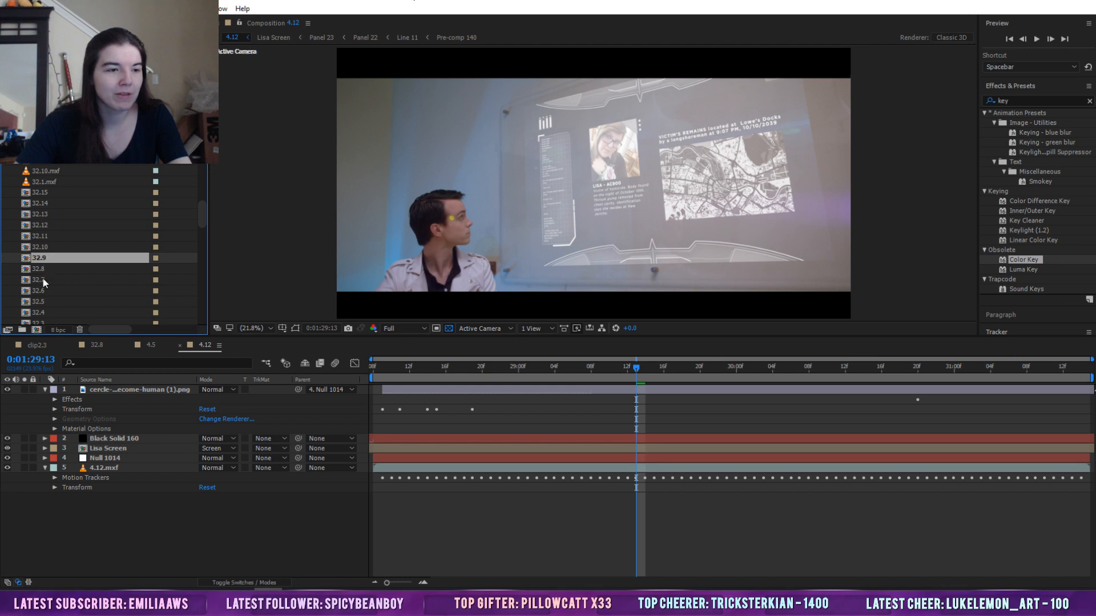
{"action": "left_click", "coordinate": [43, 279]}
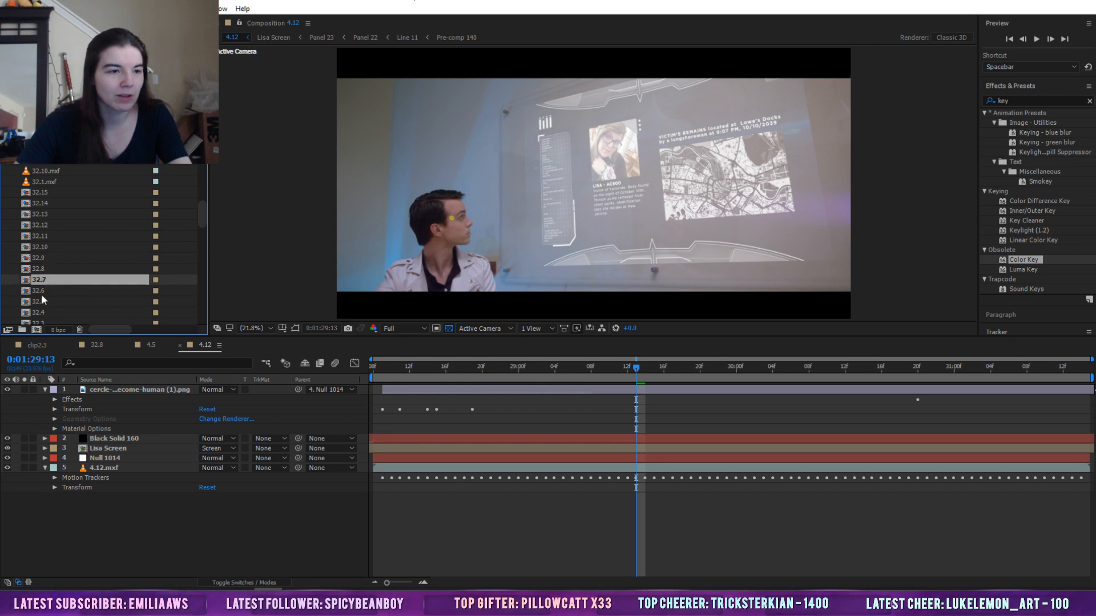
{"action": "double_click", "coordinate": [29, 280]}
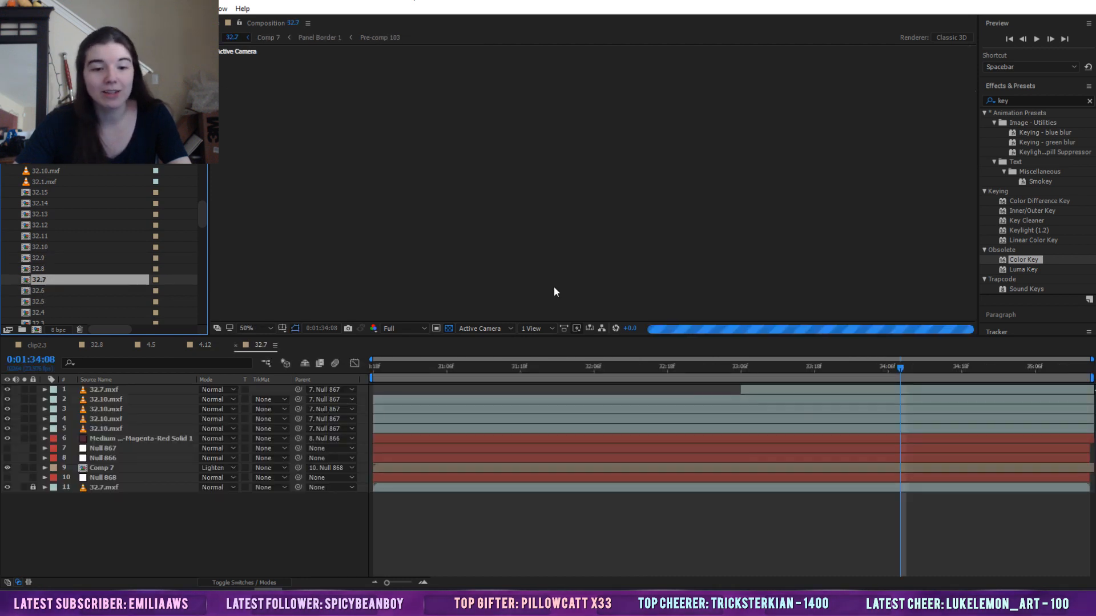
{"action": "left_click", "coordinate": [698, 375]}
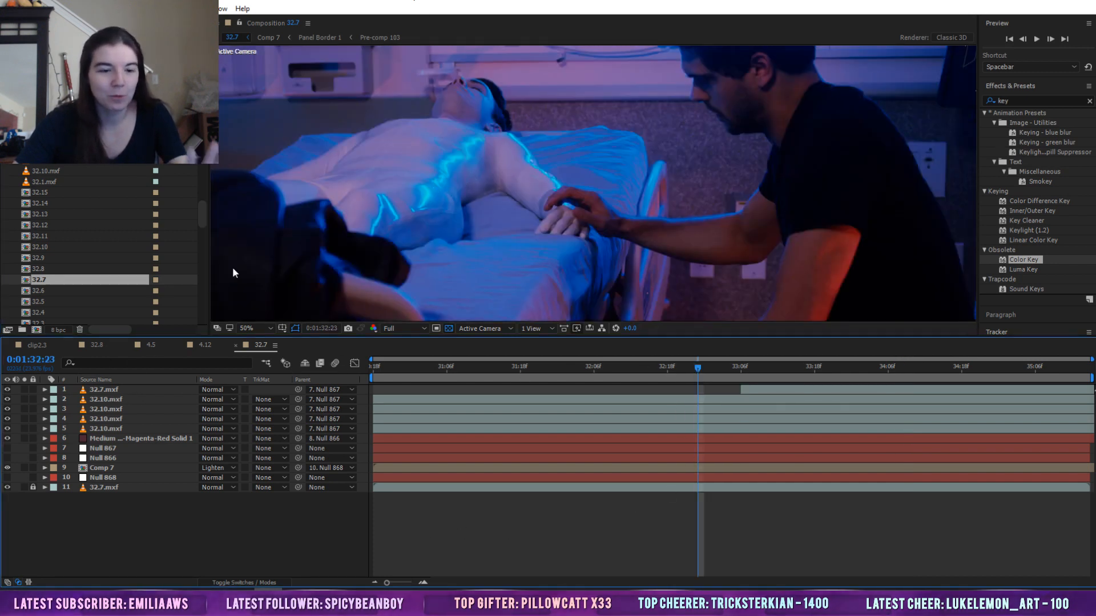
Collapse the Scene 32 folder and expand the Scene 33 folder
{"action": "scroll", "coordinate": [103, 219], "scroll_direction": "up", "scroll_amount": 7}
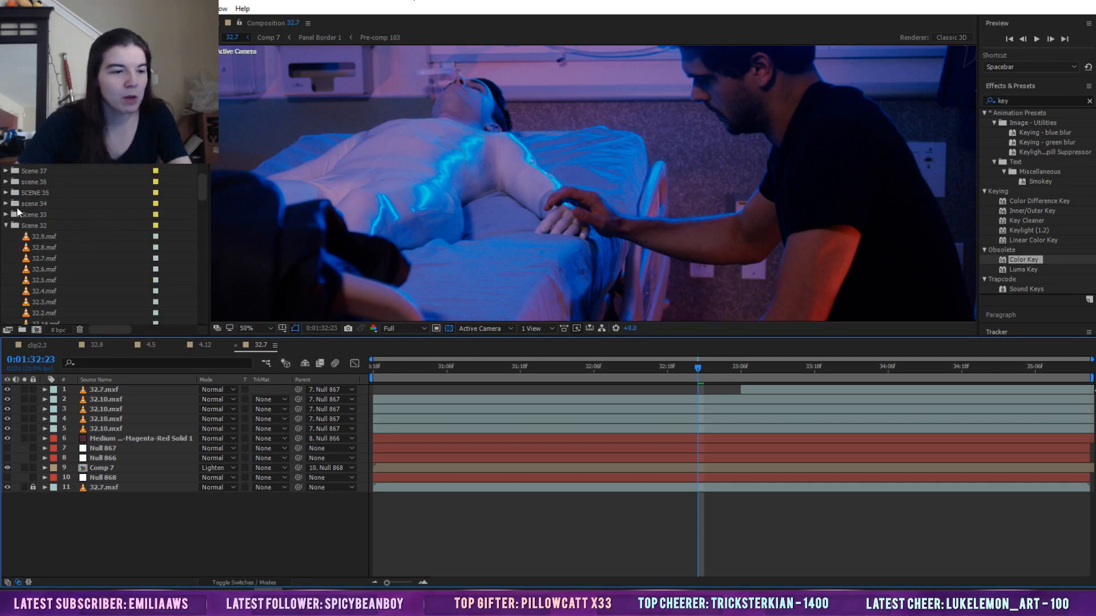
{"action": "double_click", "coordinate": [26, 225]}
{"action": "left_click", "coordinate": [26, 220]}
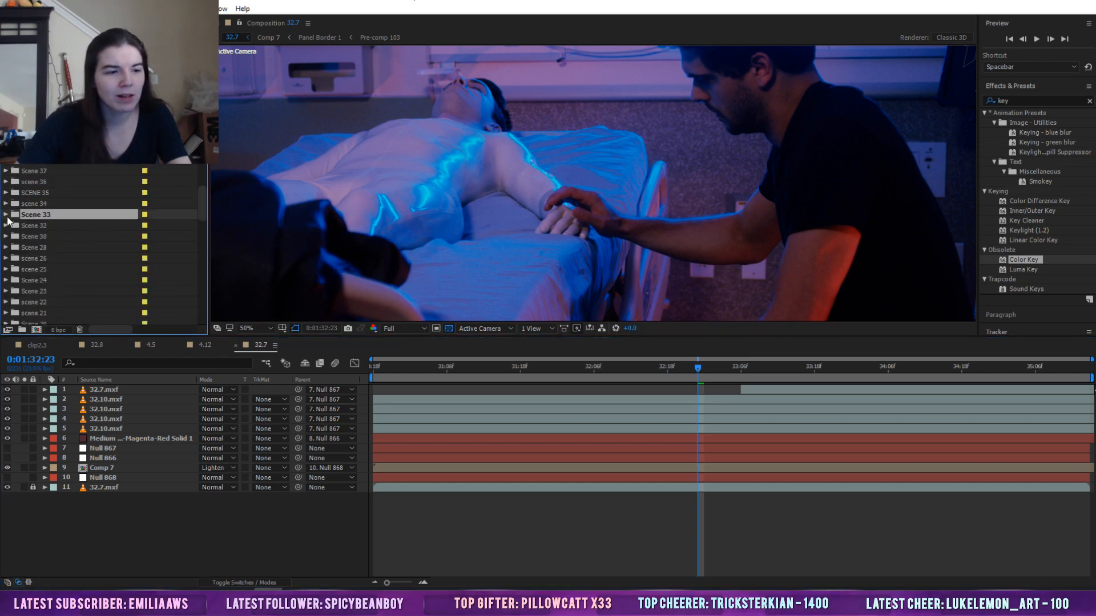
{"action": "left_click", "coordinate": [6, 214]}
Look through the Scene 33 items and open composition 33.3
{"action": "scroll", "coordinate": [115, 247], "scroll_direction": "down", "scroll_amount": 3}
{"action": "left_click", "coordinate": [57, 215]}
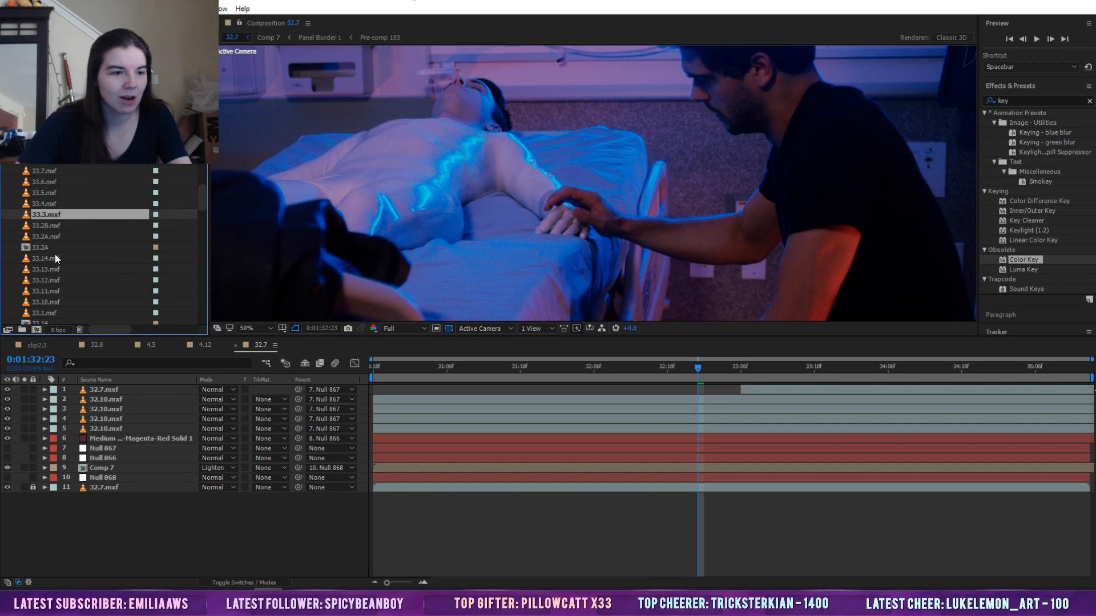
{"action": "left_click", "coordinate": [41, 194]}
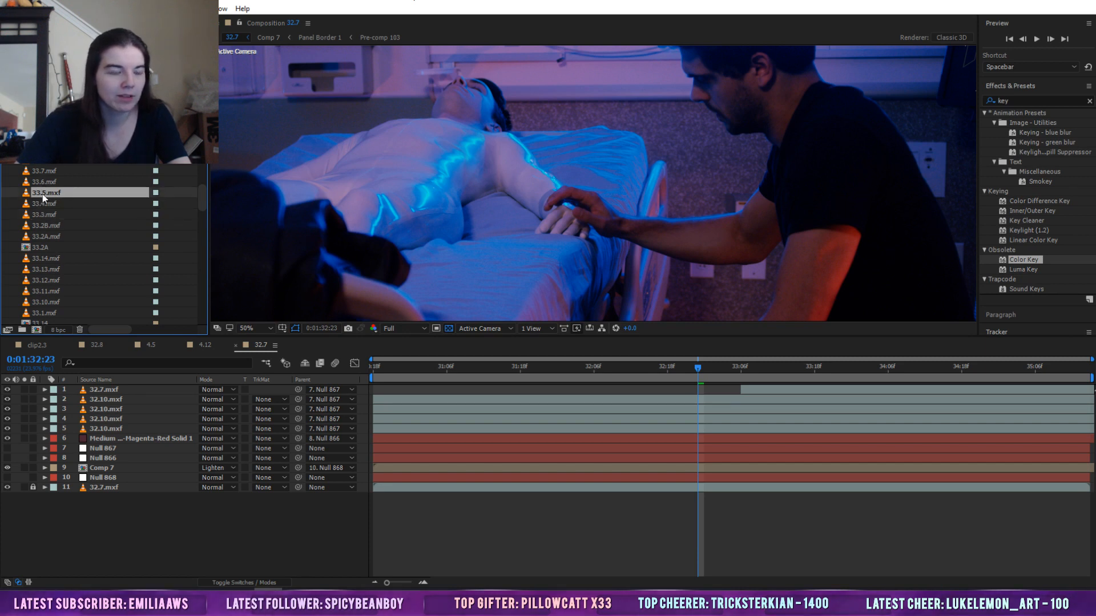
{"action": "scroll", "coordinate": [29, 241], "scroll_direction": "down", "scroll_amount": 5}
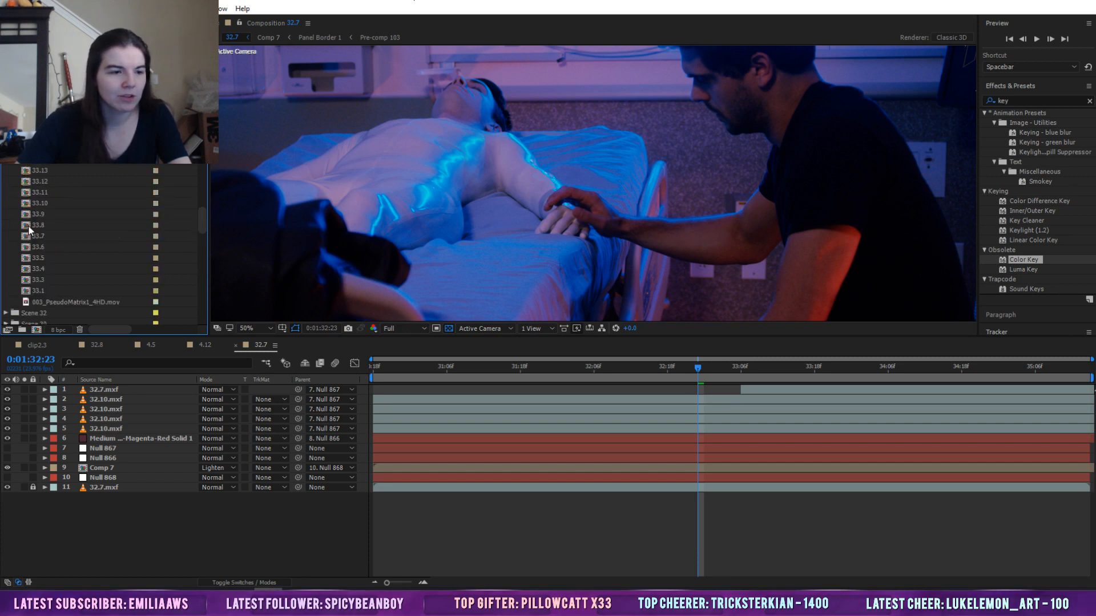
{"action": "left_click", "coordinate": [46, 226]}
{"action": "left_click", "coordinate": [46, 247]}
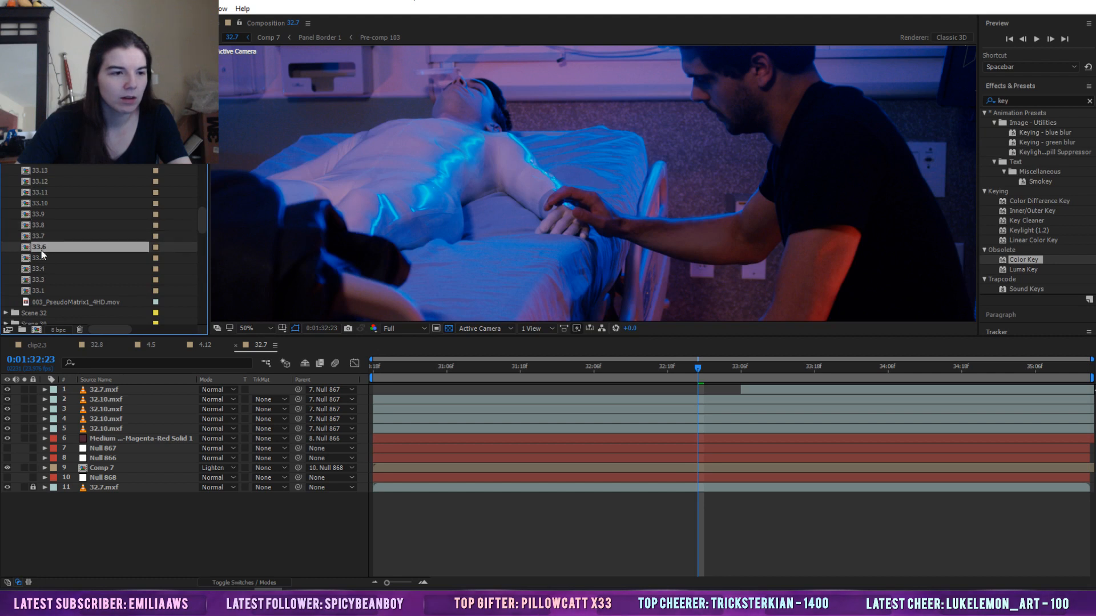
{"action": "left_click", "coordinate": [32, 280]}
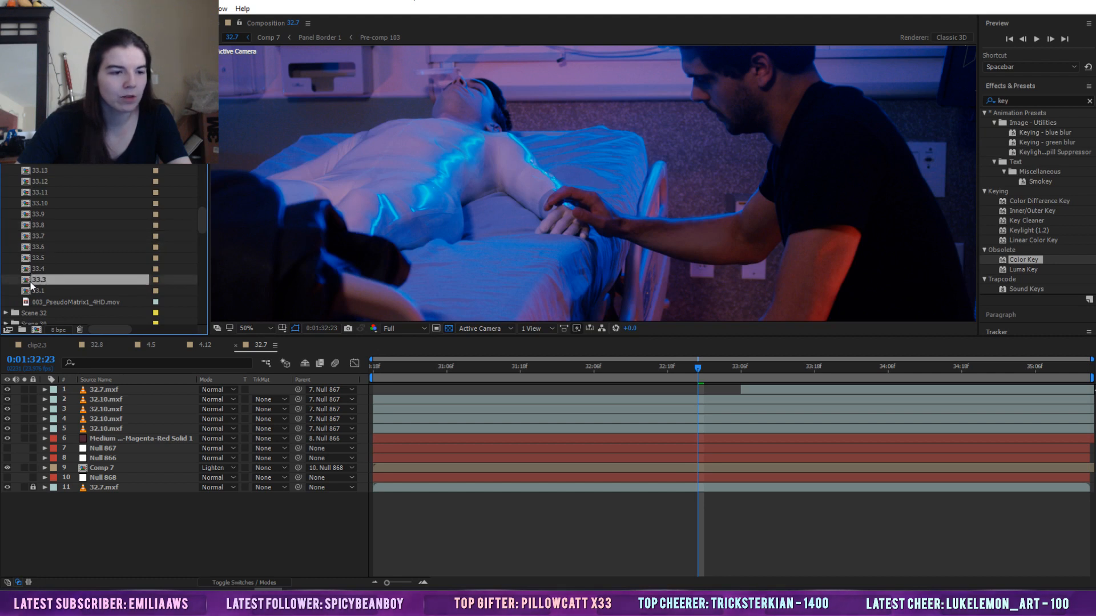
{"action": "double_click", "coordinate": [28, 282]}
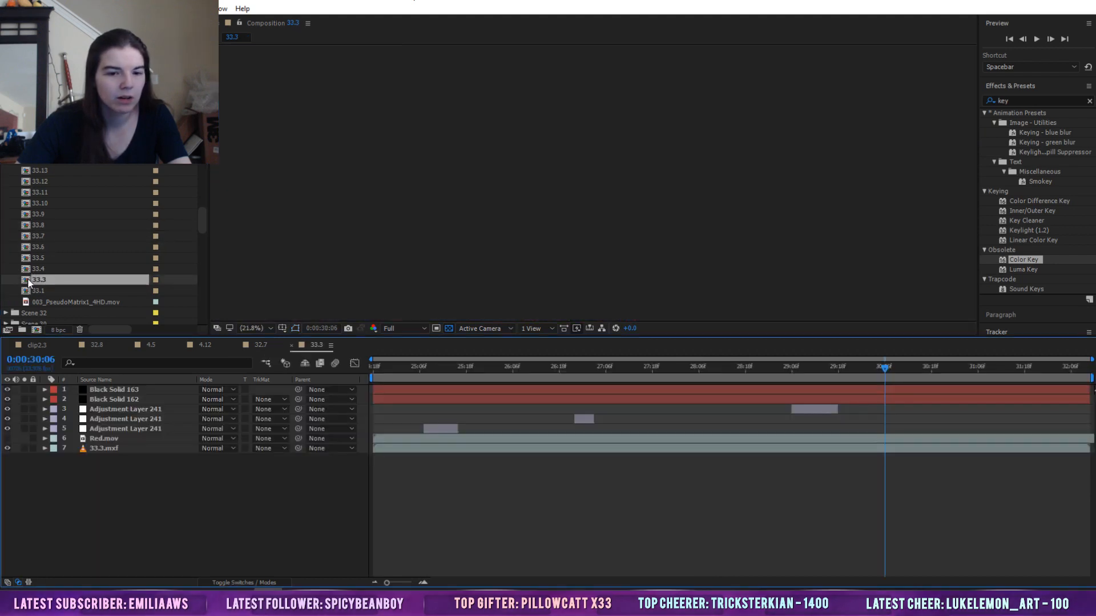
Collapse the Scene 33 folder and open composition 30.12 from the Scene 30 folder
{"action": "scroll", "coordinate": [41, 211], "scroll_direction": "up", "scroll_amount": 7}
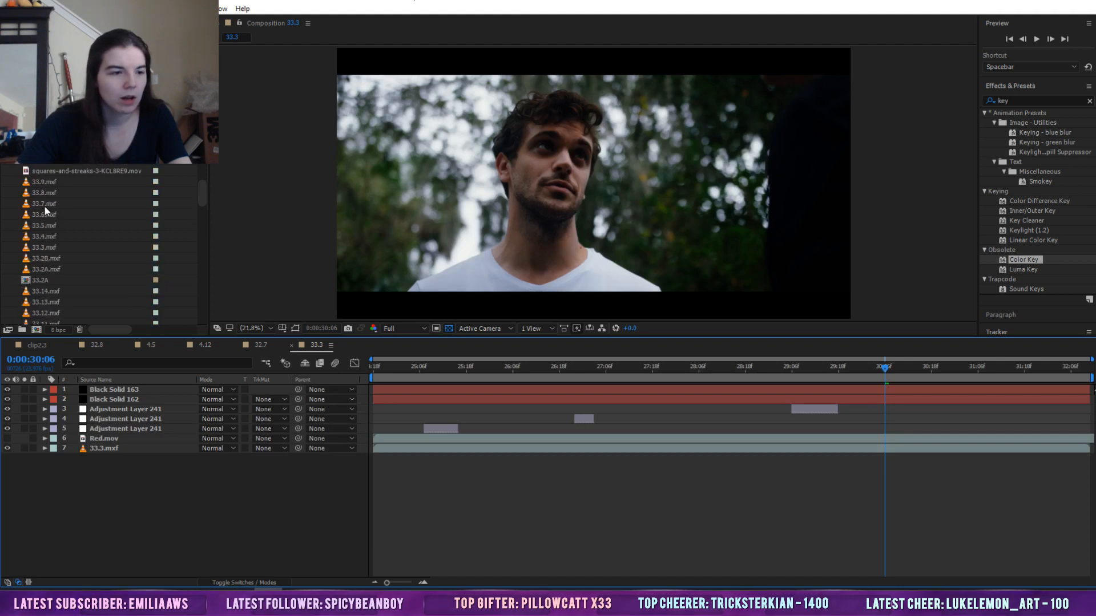
{"action": "left_click", "coordinate": [6, 160]}
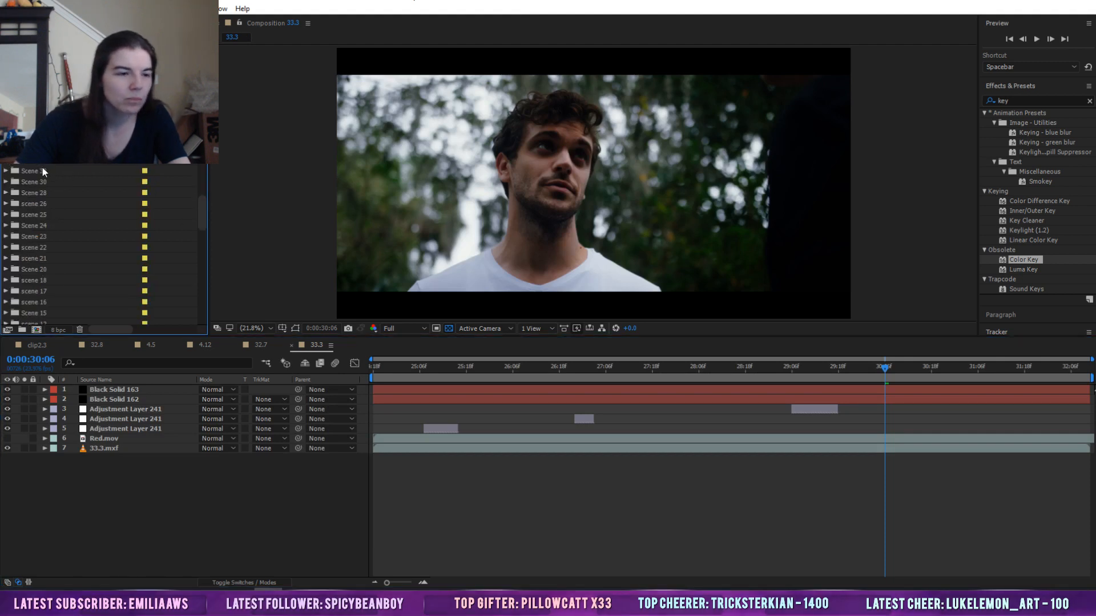
{"action": "left_click", "coordinate": [56, 215]}
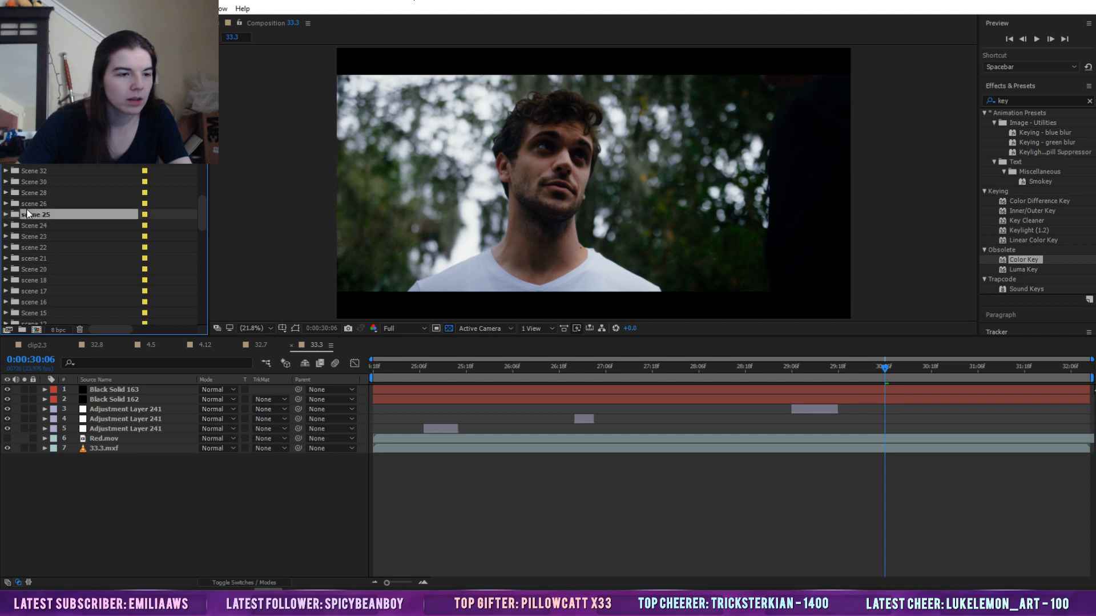
{"action": "left_click", "coordinate": [26, 186]}
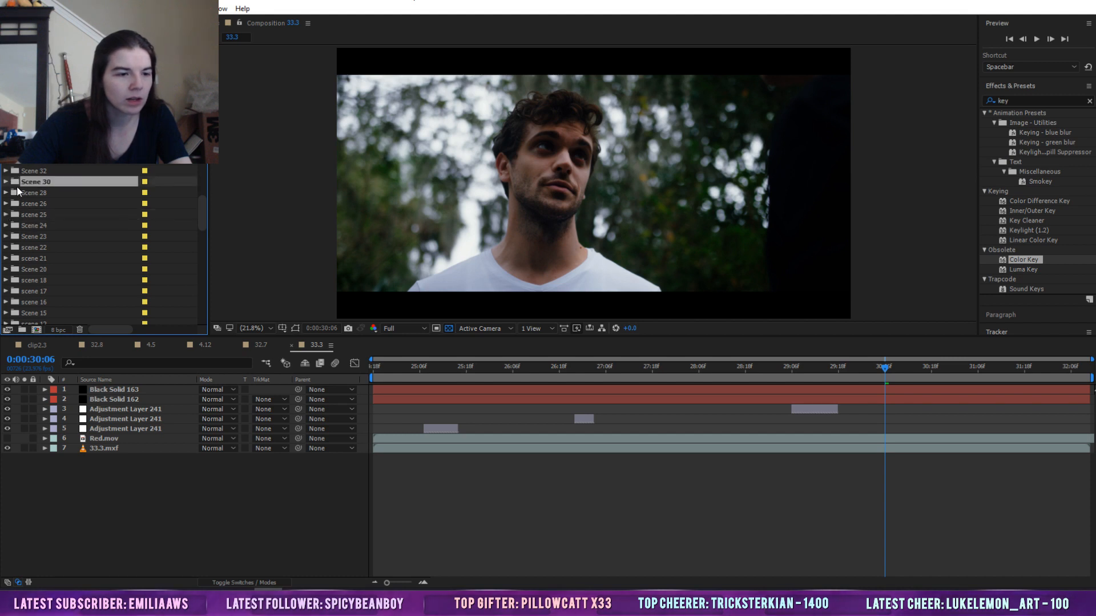
{"action": "left_click", "coordinate": [7, 183]}
{"action": "scroll", "coordinate": [44, 251], "scroll_direction": "down", "scroll_amount": 2}
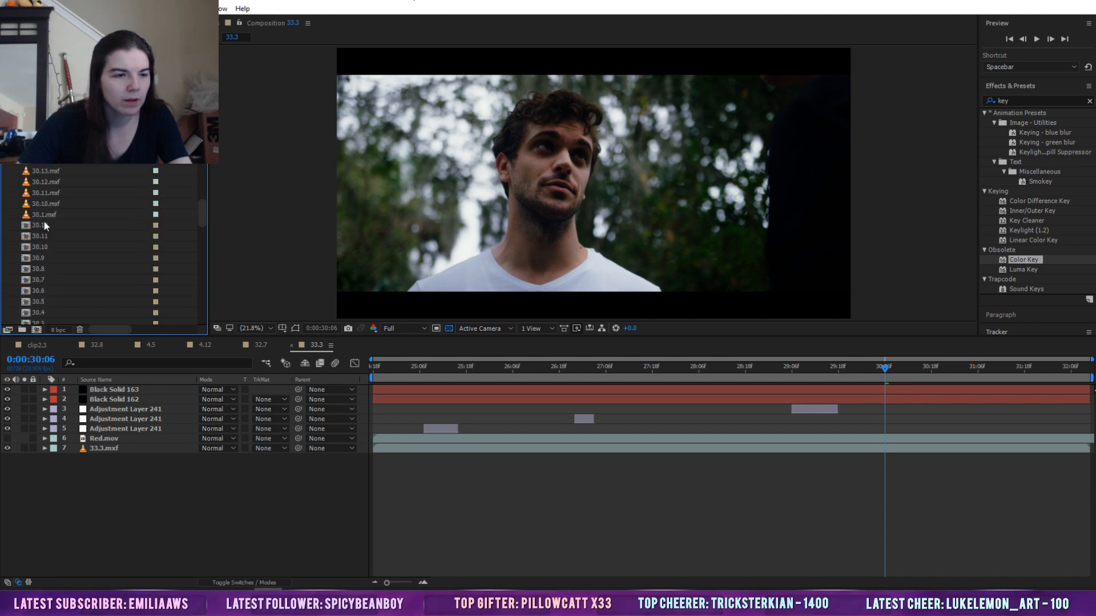
{"action": "left_click", "coordinate": [43, 226]}
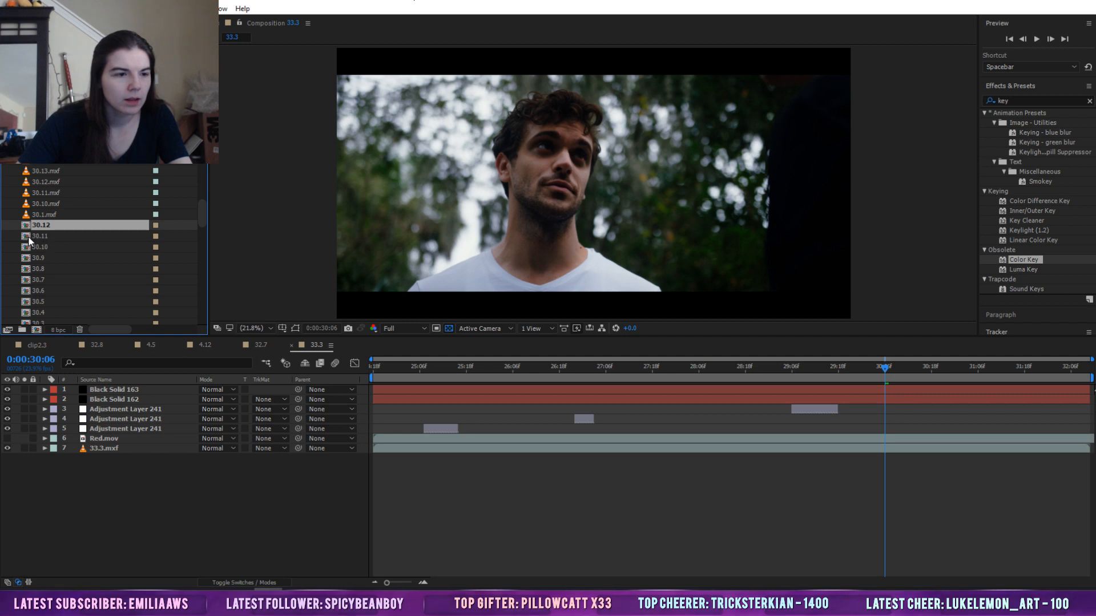
{"action": "double_click", "coordinate": [41, 225]}
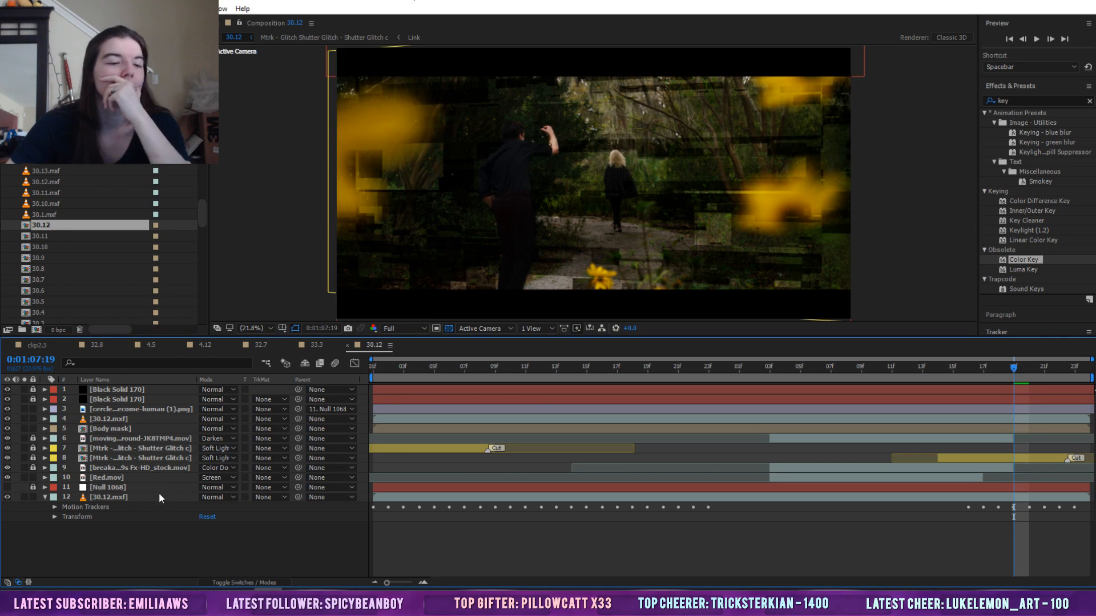
Inspect the flower mask and its properties on the upper 30.12.mxf layer, leaving the layer collapsed and deselected
{"action": "left_click", "coordinate": [145, 410]}
{"action": "left_click", "coordinate": [86, 420]}
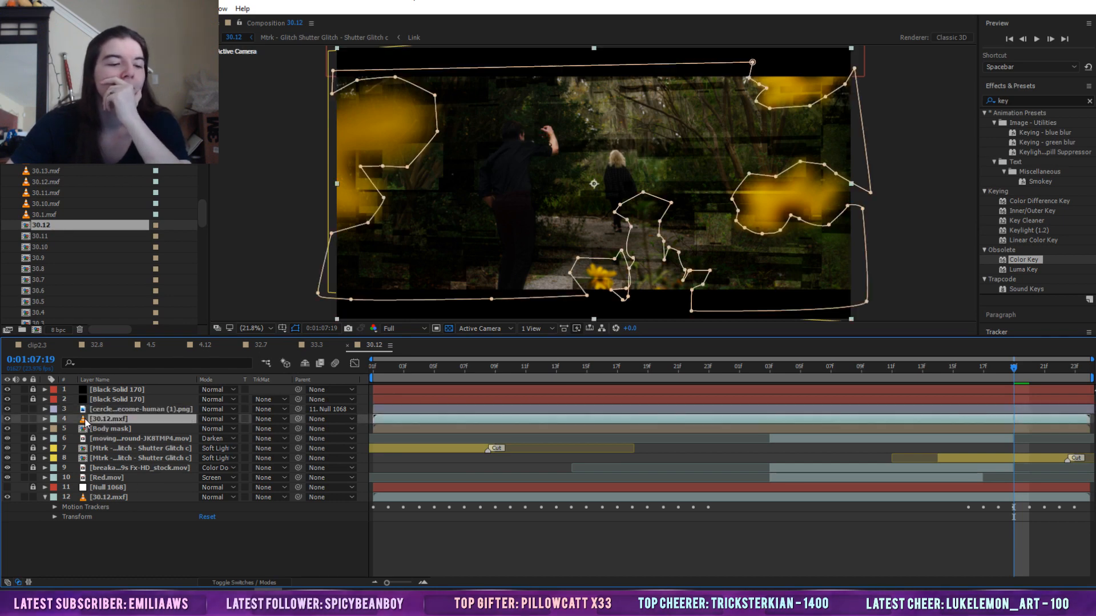
{"action": "left_click", "coordinate": [45, 418]}
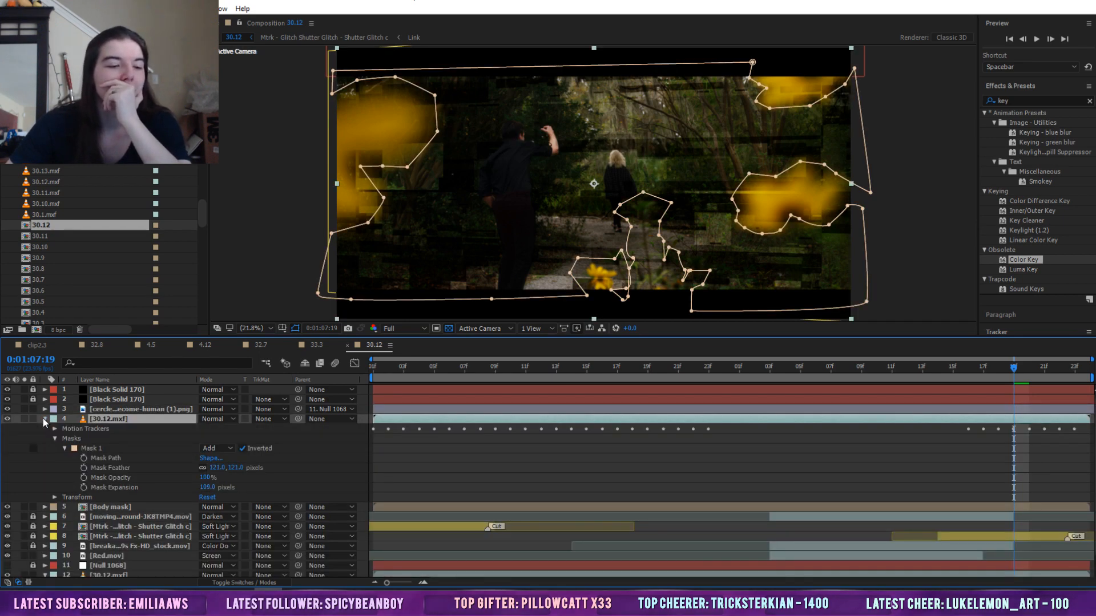
{"action": "left_click", "coordinate": [44, 420]}
{"action": "left_click", "coordinate": [61, 452]}
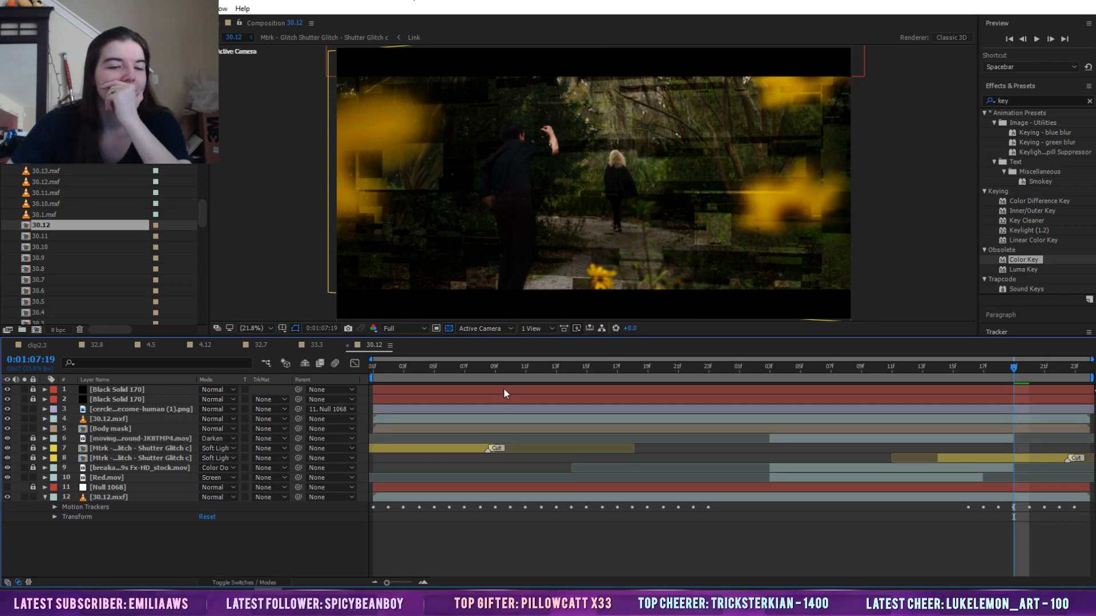
Unlock layers 6 through 9 in composition 30.12 and move the current time to 0:01:06:10
{"action": "left_click_drag", "start_coordinate": [35, 449], "coordinate": [35, 468]}
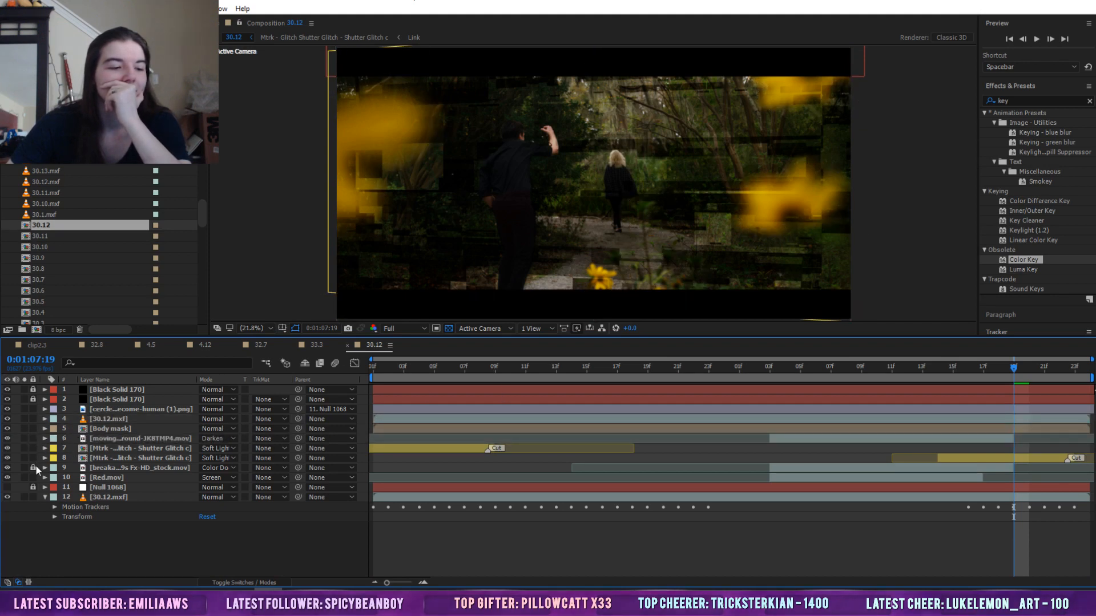
{"action": "left_click", "coordinate": [516, 371]}
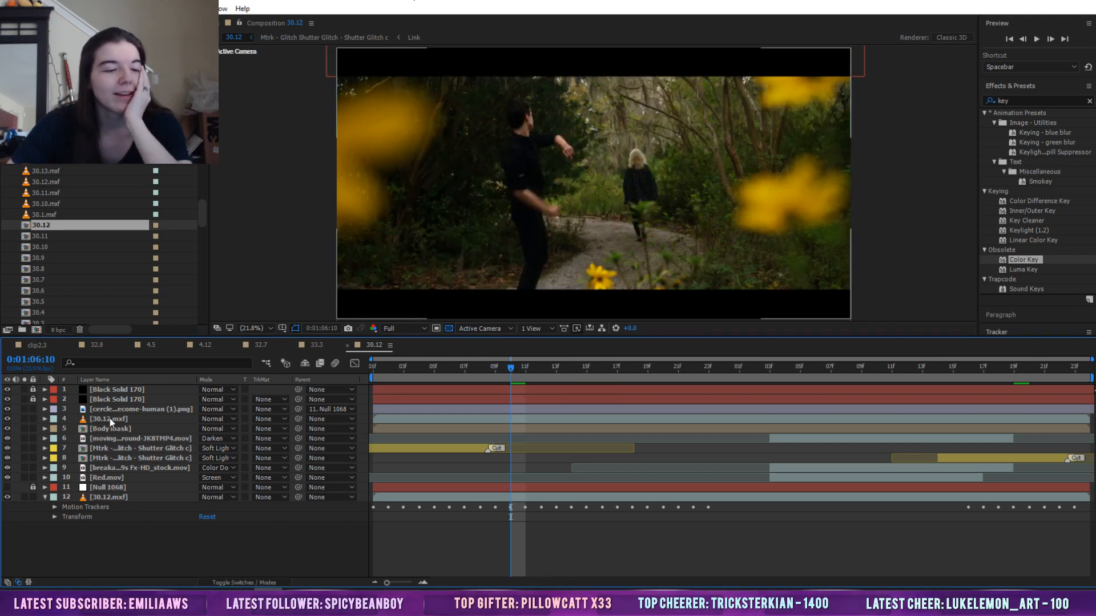
Examine Mask 1 and its path on the upper 30.12.mxf layer at 0:01:06:10, collapsing the layer when done
{"action": "left_click", "coordinate": [109, 418]}
{"action": "left_click", "coordinate": [44, 418]}
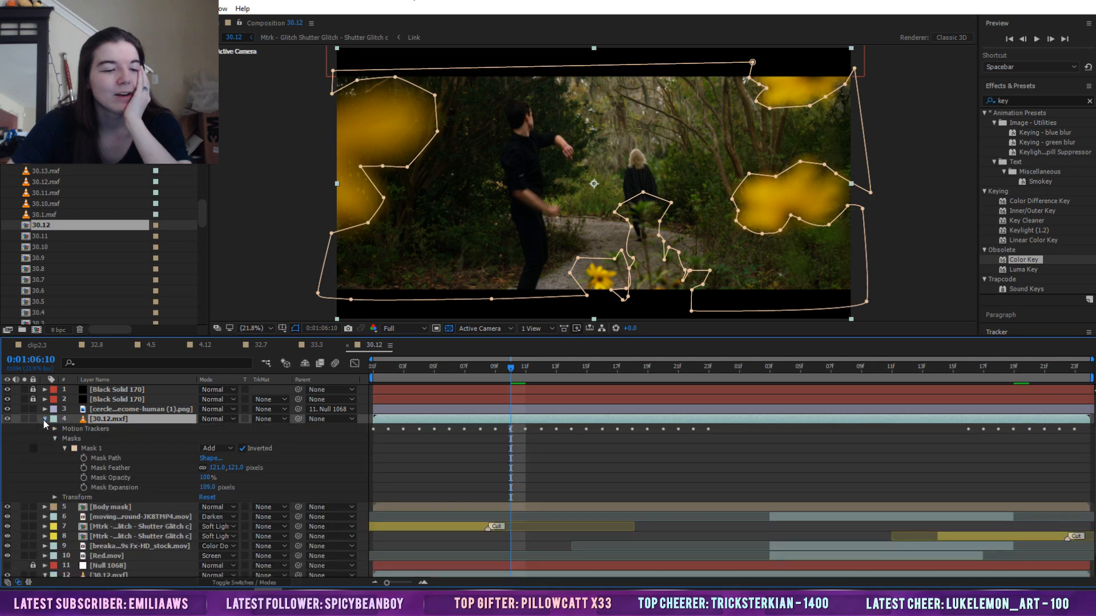
{"action": "left_click", "coordinate": [95, 447]}
{"action": "left_click", "coordinate": [105, 461]}
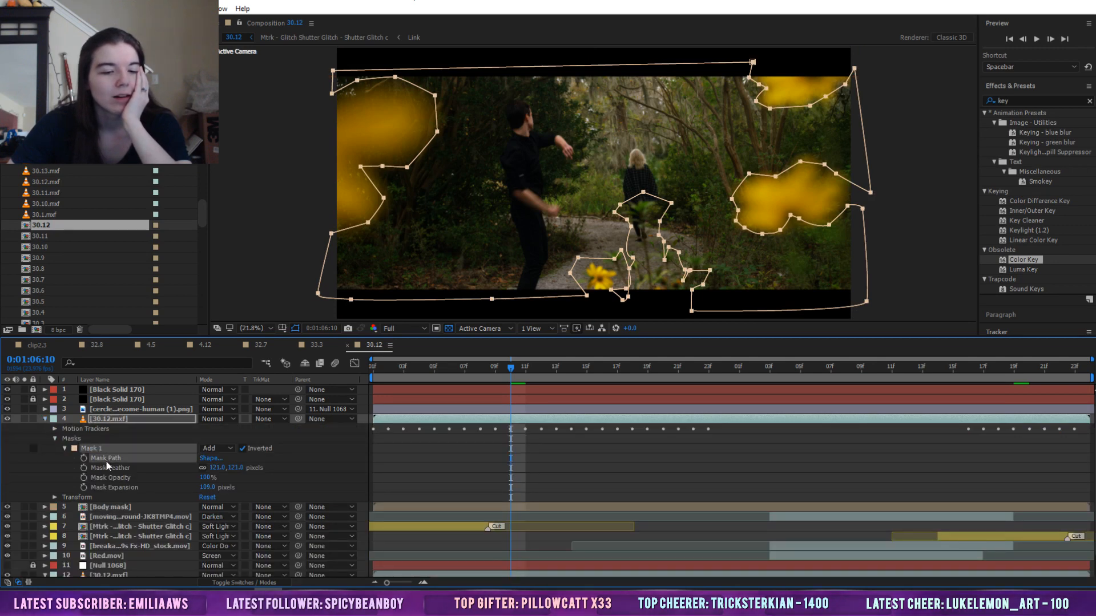
{"action": "left_click", "coordinate": [46, 419]}
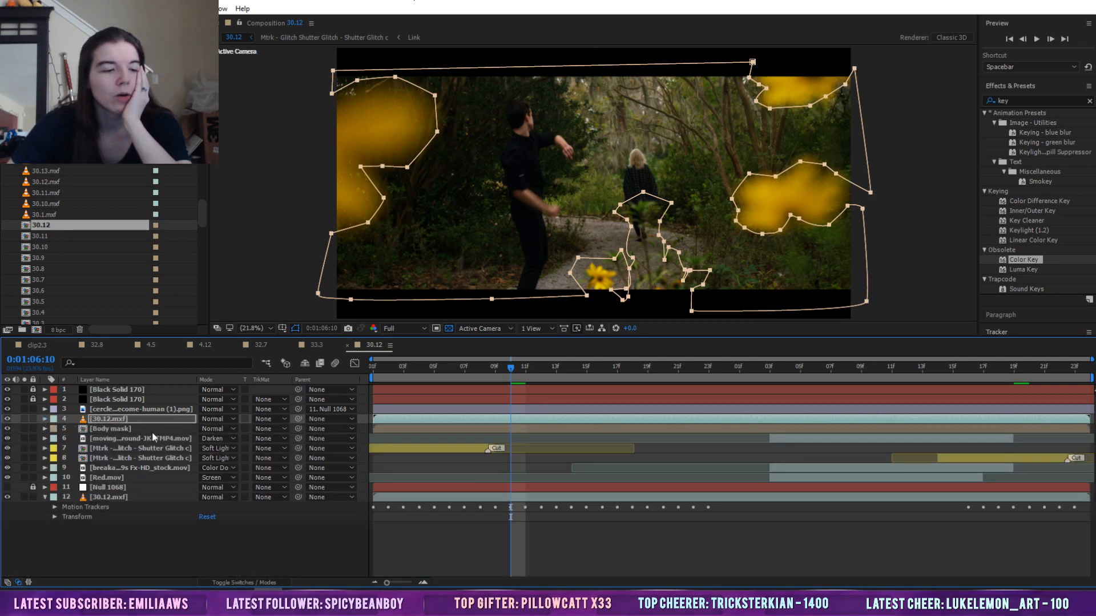
Inspect Mask 1 and its path on the Fx-HD_stock.mov layer (layer 9), collapsing the layer when done
{"action": "left_click", "coordinate": [114, 498]}
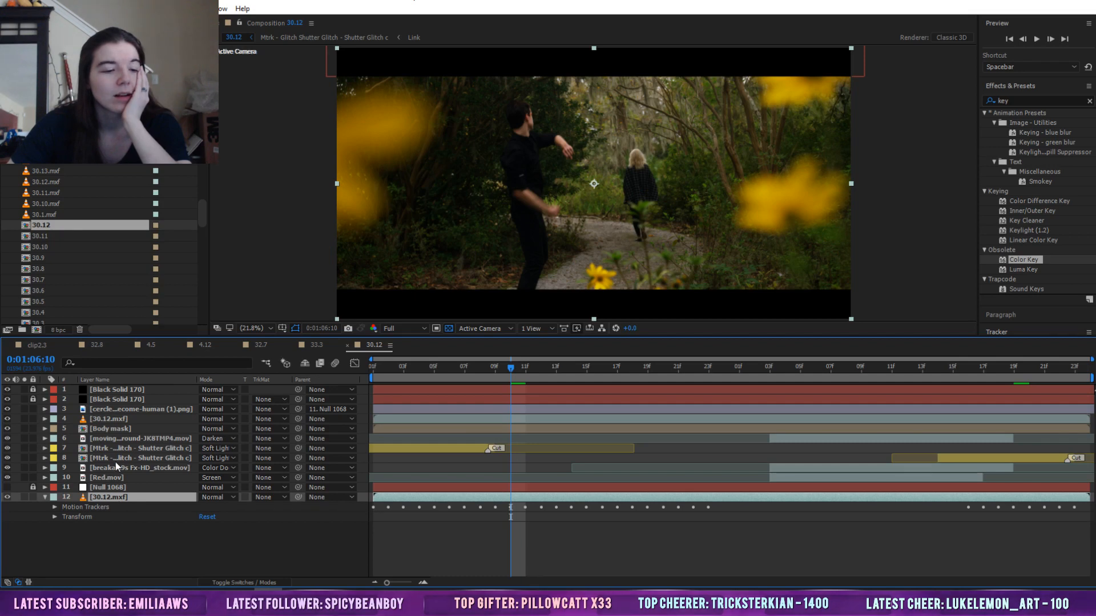
{"action": "left_click", "coordinate": [112, 475]}
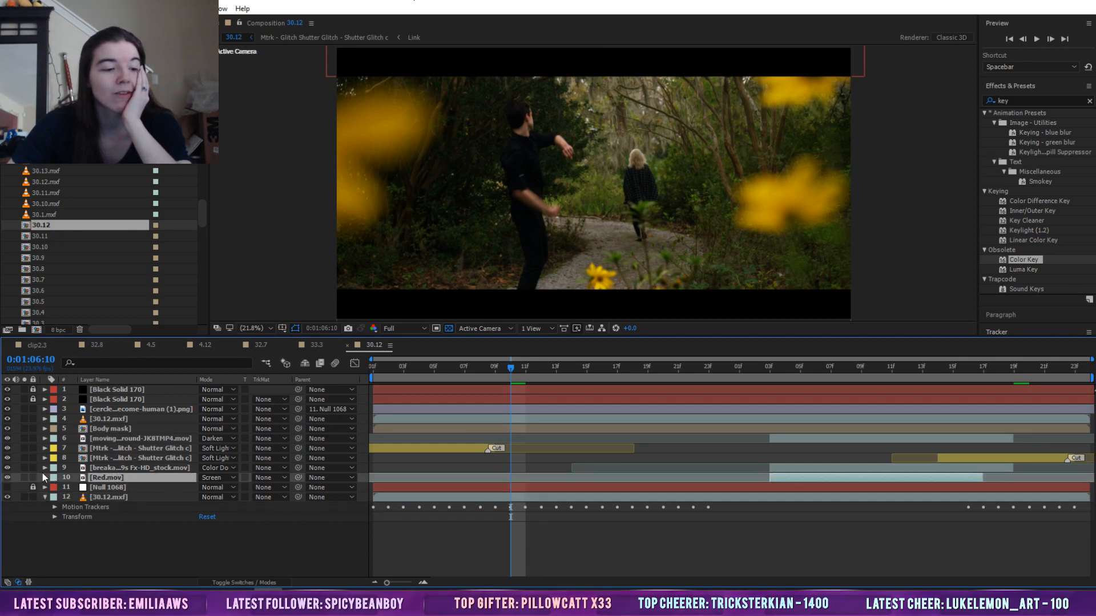
{"action": "left_click", "coordinate": [43, 473]}
{"action": "scroll", "coordinate": [45, 473], "scroll_direction": "down", "scroll_amount": 1}
{"action": "left_click", "coordinate": [54, 455]}
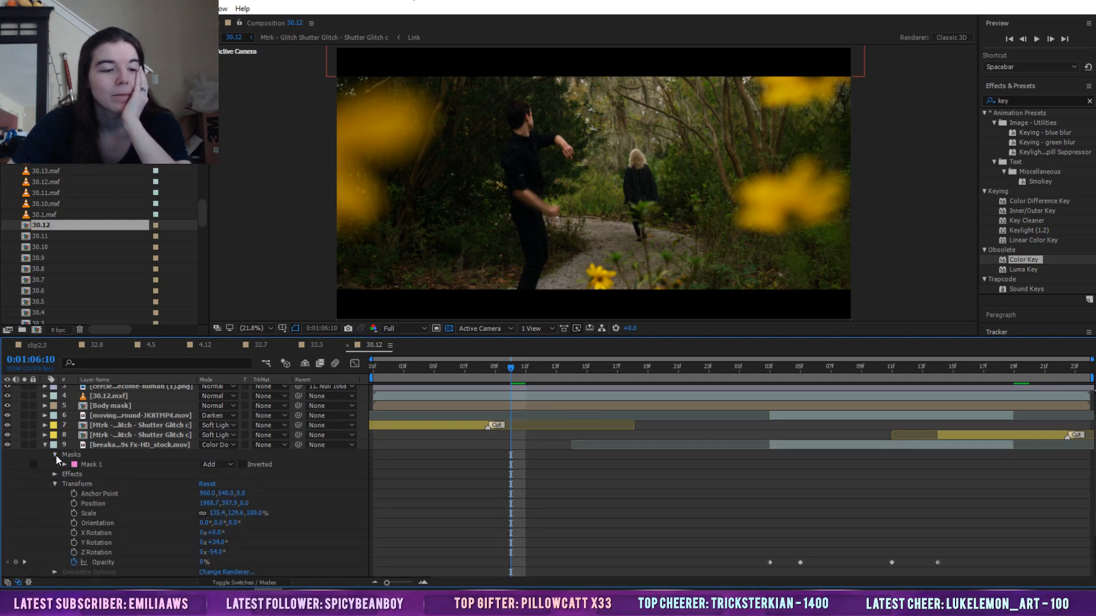
{"action": "left_click", "coordinate": [64, 465]}
{"action": "left_click", "coordinate": [98, 478]}
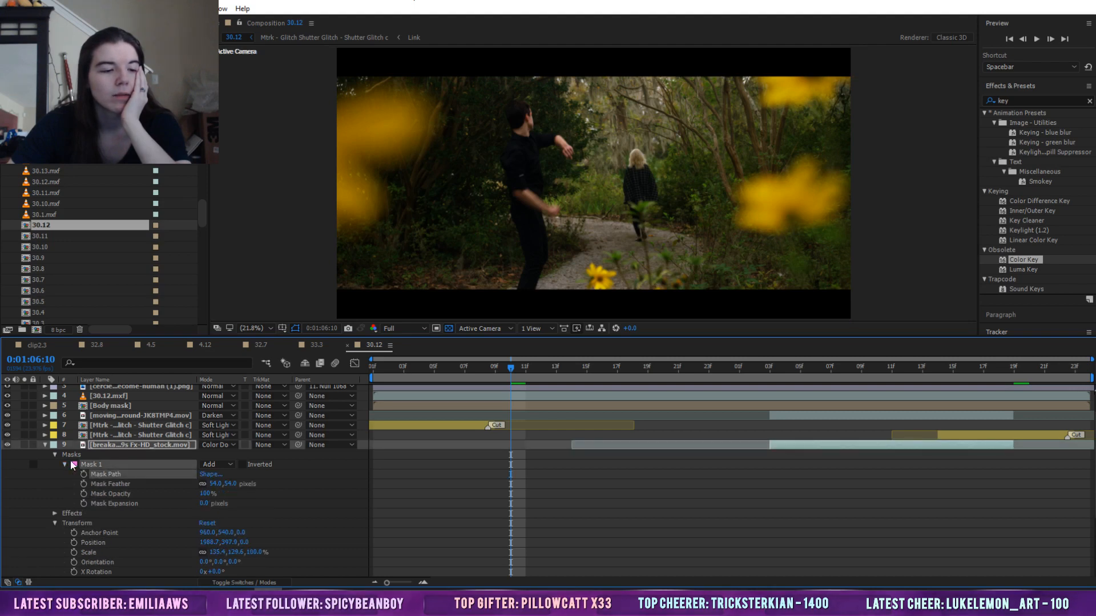
{"action": "left_click", "coordinate": [45, 445]}
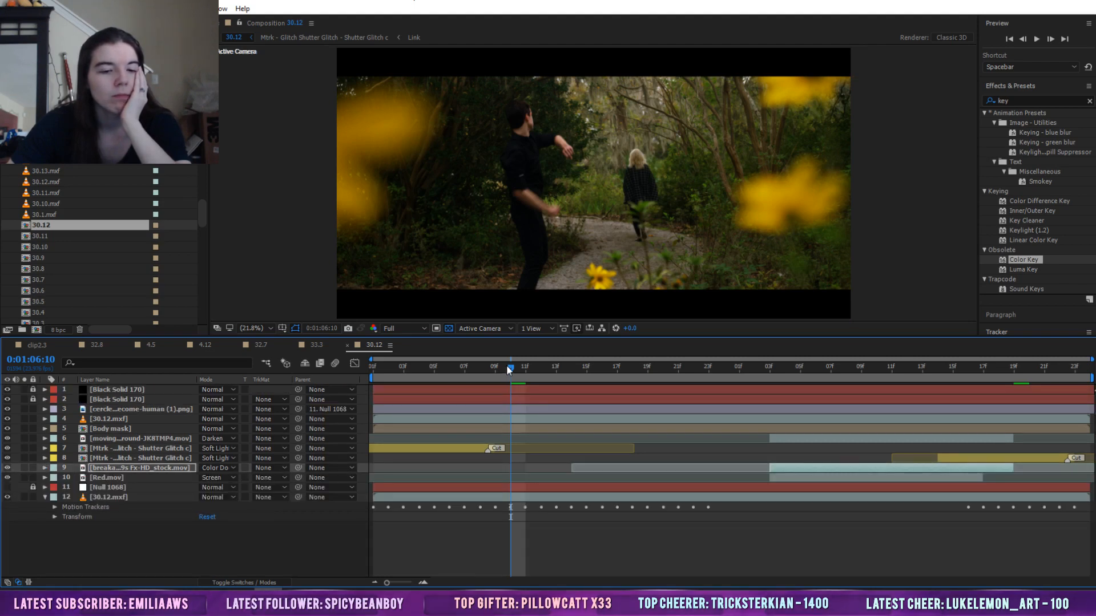
Move the current time to 0:01:07:11 and open the Body mask precomposition from composition 30.12
{"action": "left_click_drag", "start_coordinate": [506, 365], "coordinate": [893, 385]}
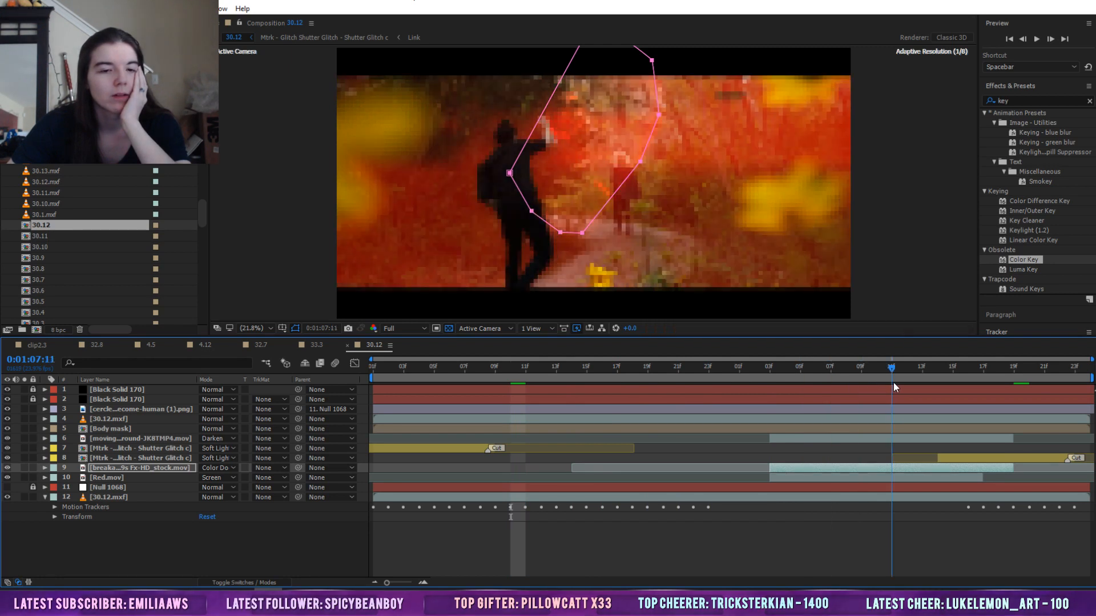
{"action": "left_click", "coordinate": [121, 427]}
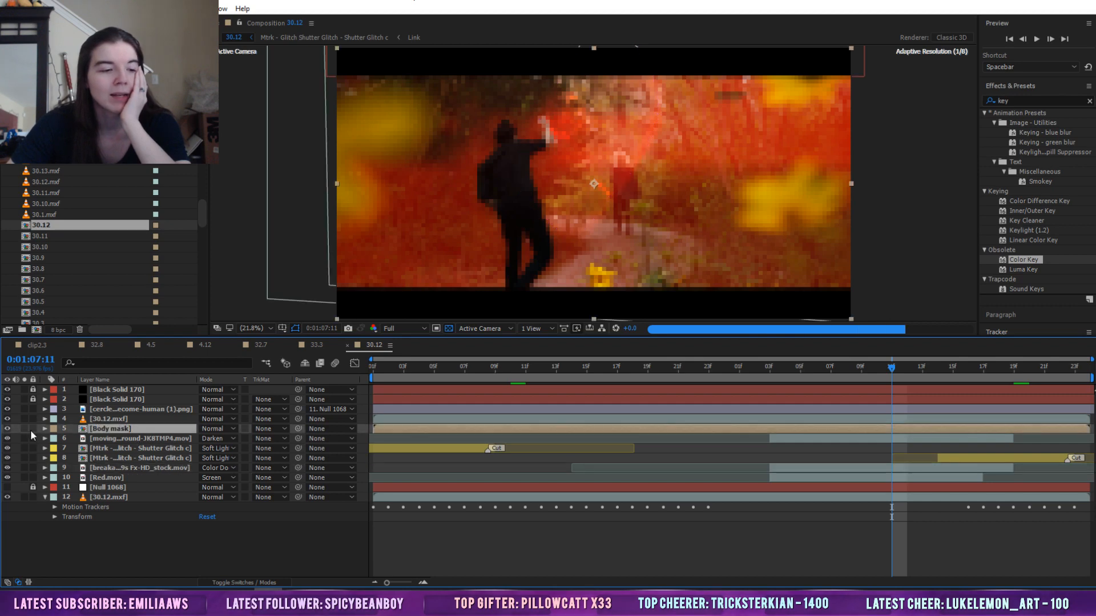
{"action": "left_click", "coordinate": [49, 429]}
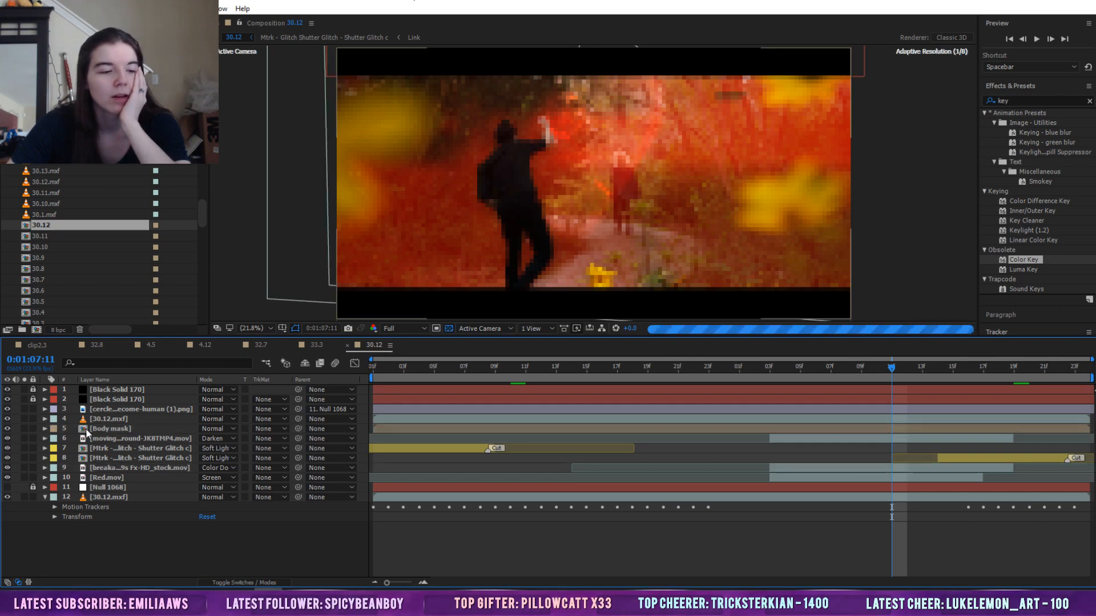
{"action": "left_click", "coordinate": [86, 432]}
{"action": "left_click", "coordinate": [44, 428]}
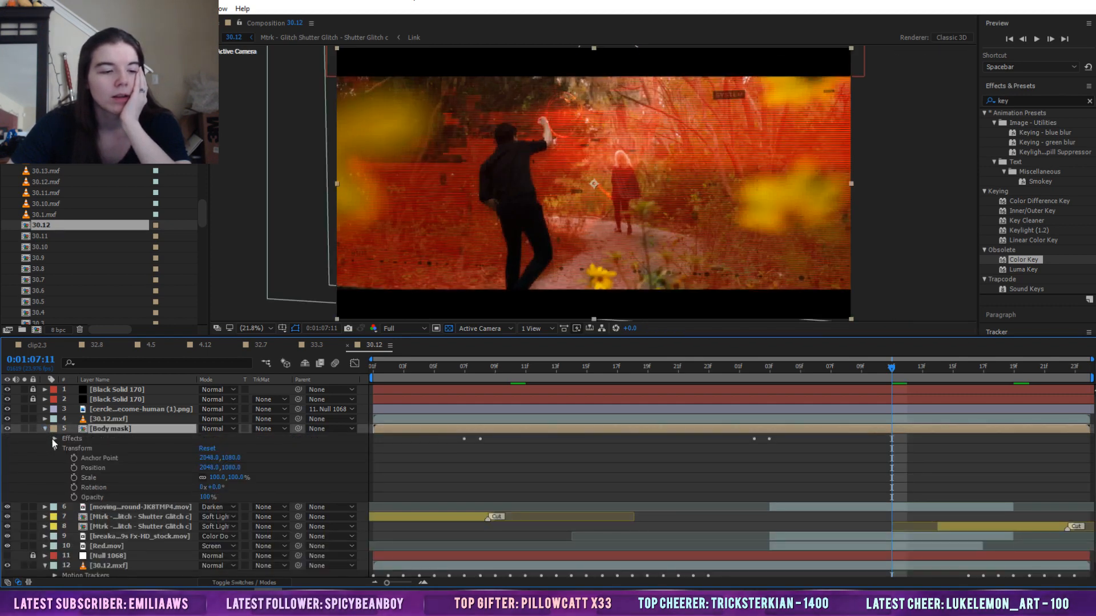
{"action": "double_click", "coordinate": [84, 429]}
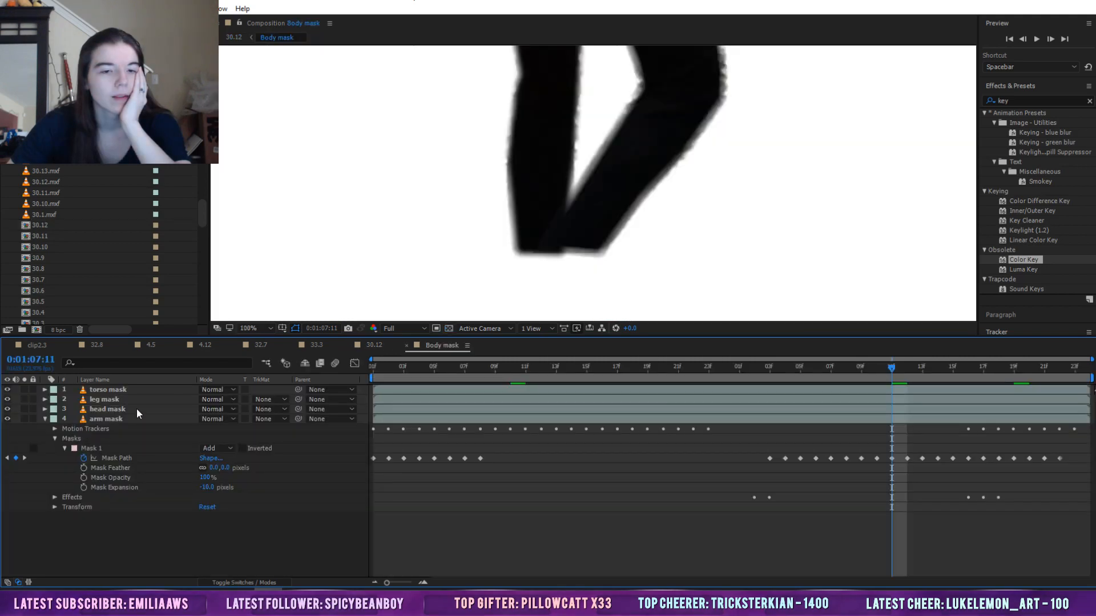
Examine the arm mask and head mask outlines around the man, comparing the fitted, 100% and 50% magnifications
{"action": "left_click", "coordinate": [257, 328]}
{"action": "left_click", "coordinate": [259, 345]}
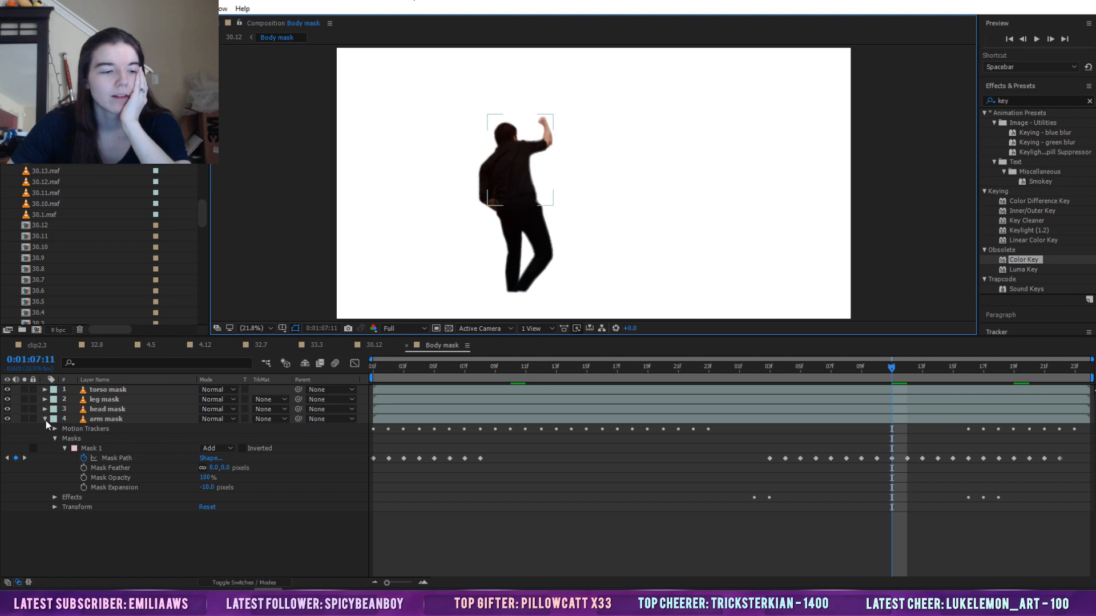
{"action": "left_click", "coordinate": [125, 417]}
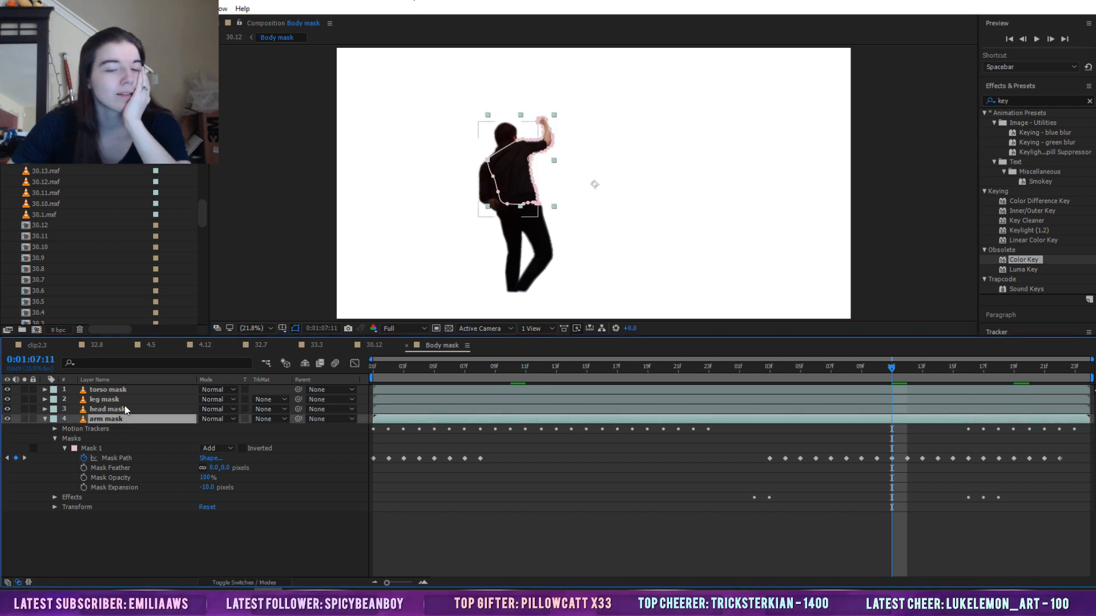
{"action": "left_click", "coordinate": [125, 407]}
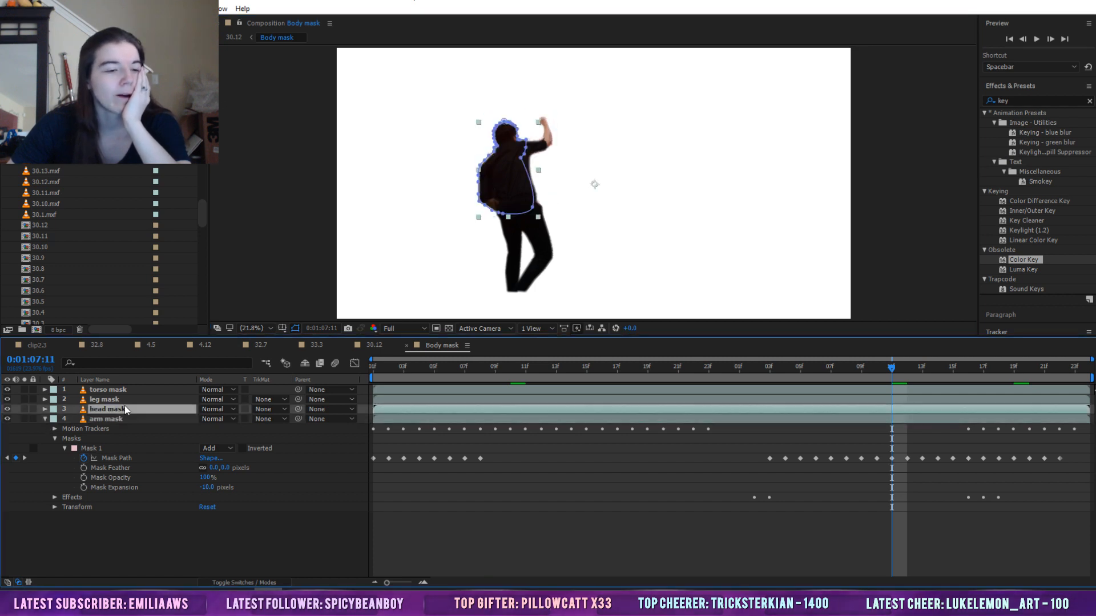
{"action": "left_click", "coordinate": [253, 329]}
{"action": "left_click", "coordinate": [276, 464]}
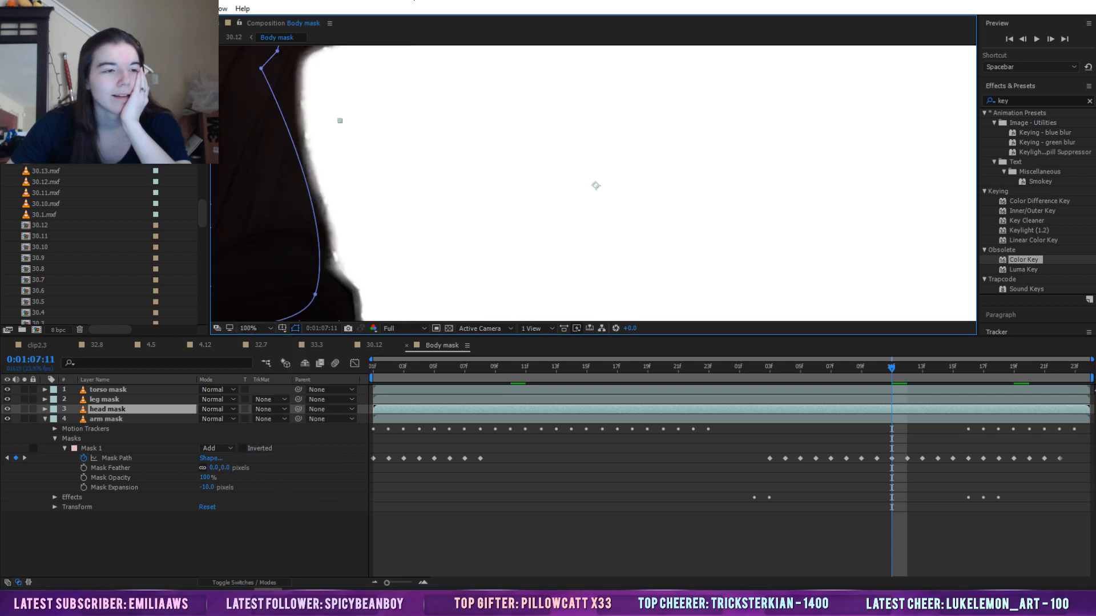
{"action": "key", "text": "F3"}
{"action": "left_click_drag", "start_coordinate": [366, 83], "coordinate": [600, 236]}
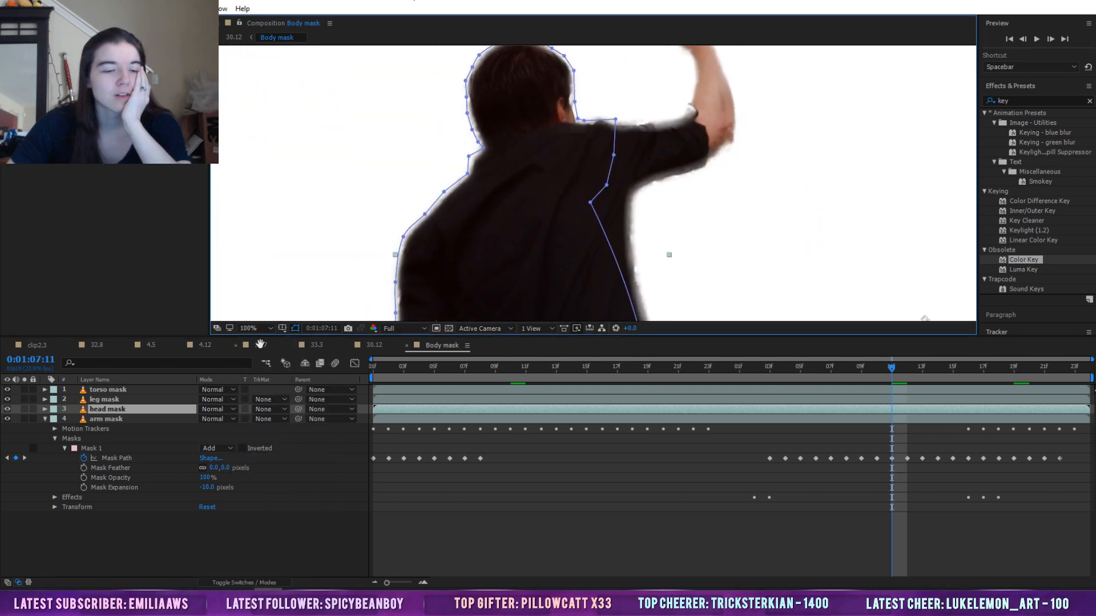
{"action": "left_click", "coordinate": [255, 328]}
{"action": "left_click", "coordinate": [260, 446]}
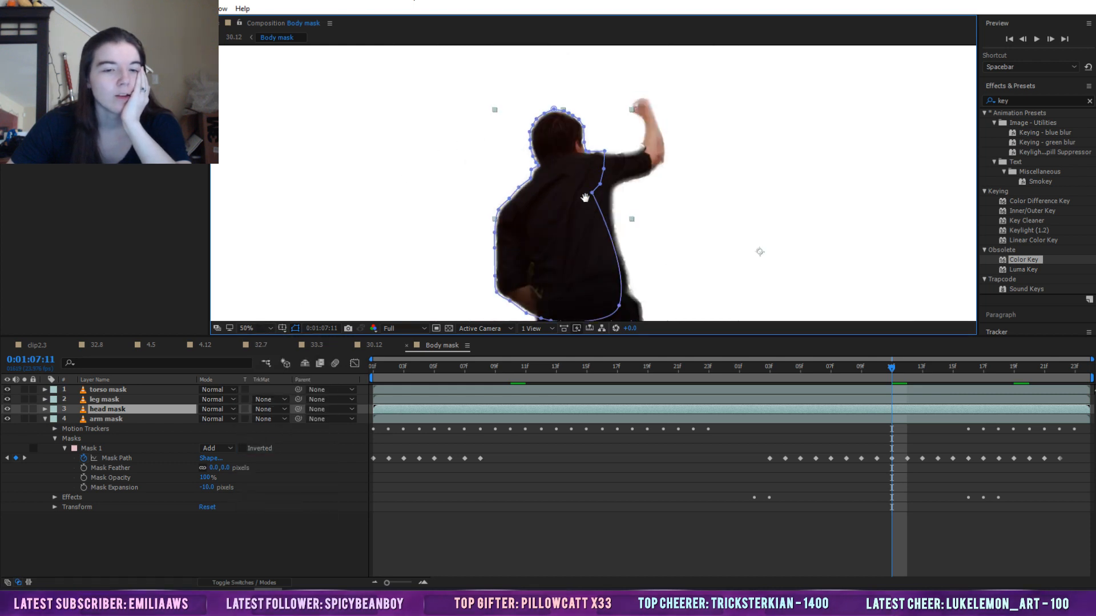
{"action": "left_click_drag", "start_coordinate": [544, 201], "coordinate": [468, 162]}
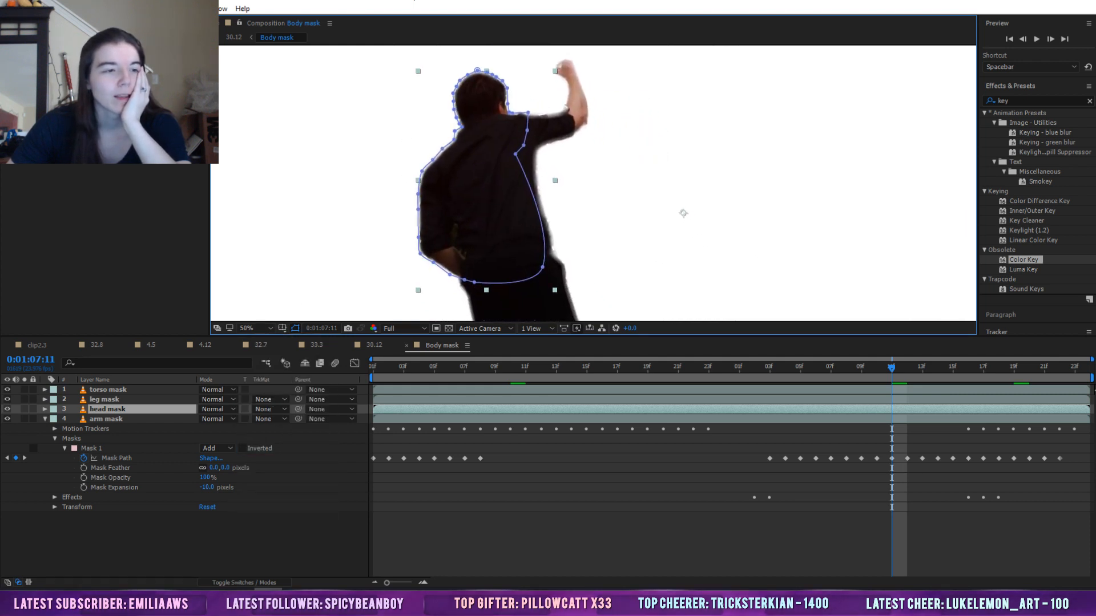
Deselect the head mask layer and check the body cutout at 0:01:06:01 and 0:01:06:04
{"action": "left_click", "coordinate": [587, 451]}
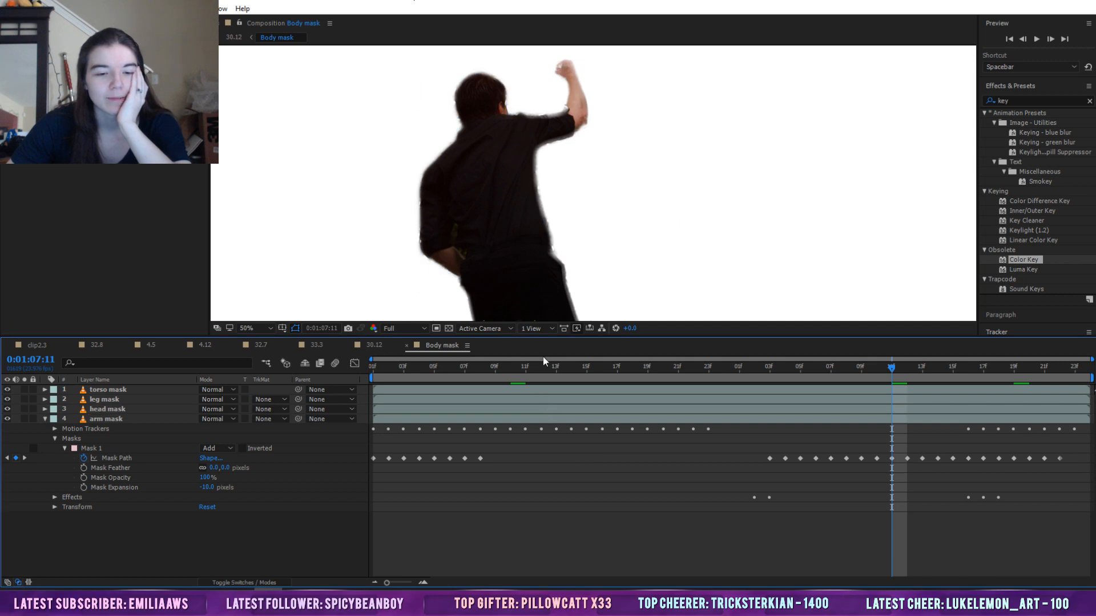
{"action": "left_click_drag", "start_coordinate": [544, 360], "coordinate": [237, 368]}
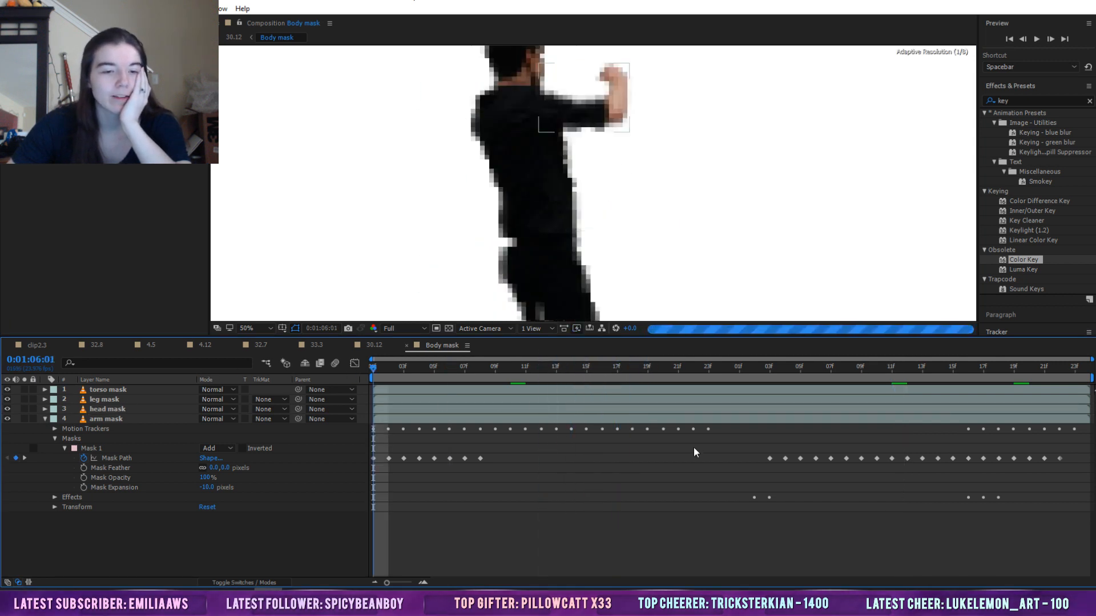
{"action": "left_click", "coordinate": [418, 369]}
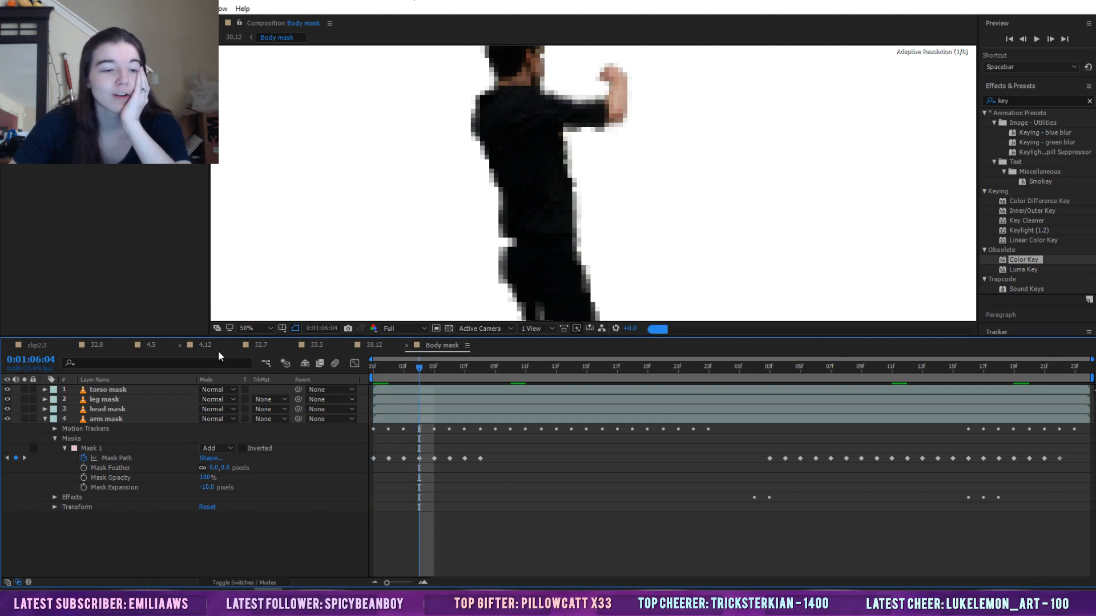
Return to composition 30.12 and set the work area to start at 0:01:07:00, leaving all layers deselected
{"action": "left_click", "coordinate": [372, 344]}
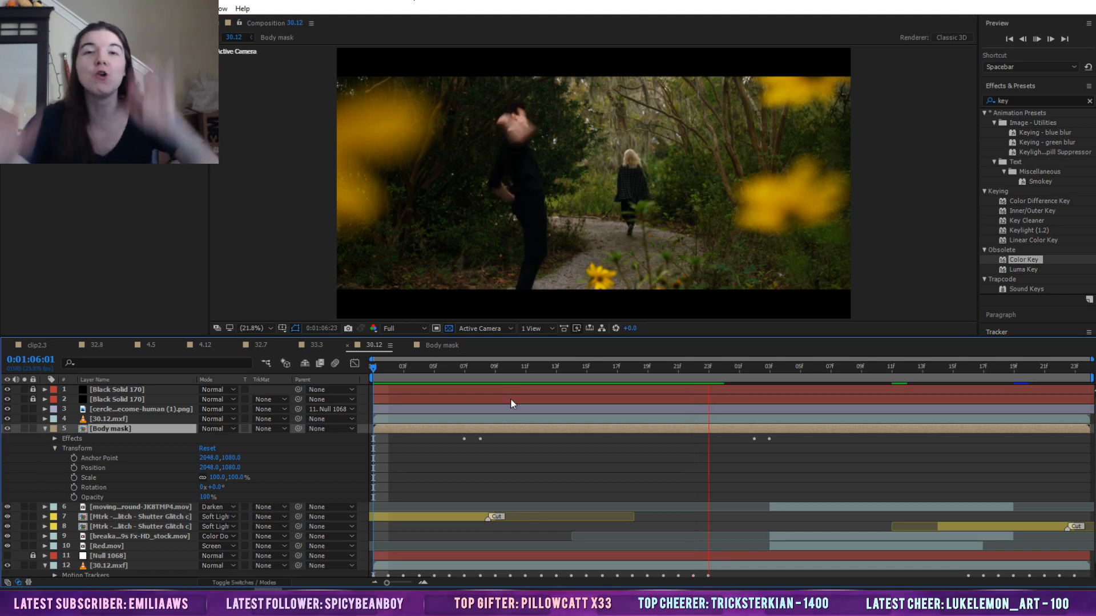
{"action": "left_click", "coordinate": [724, 370]}
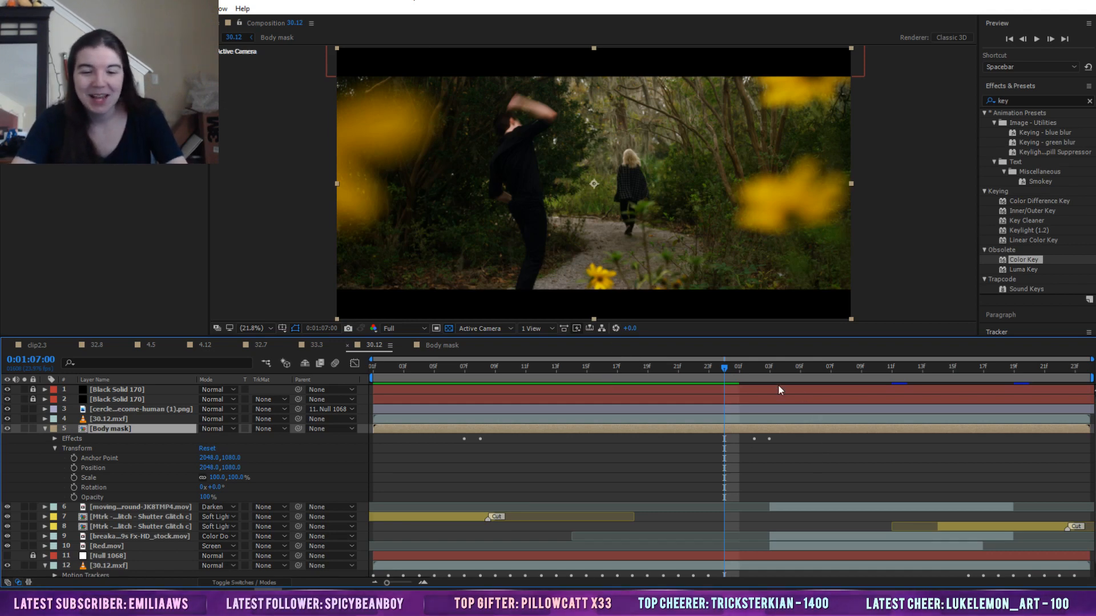
{"action": "key", "text": "b"}
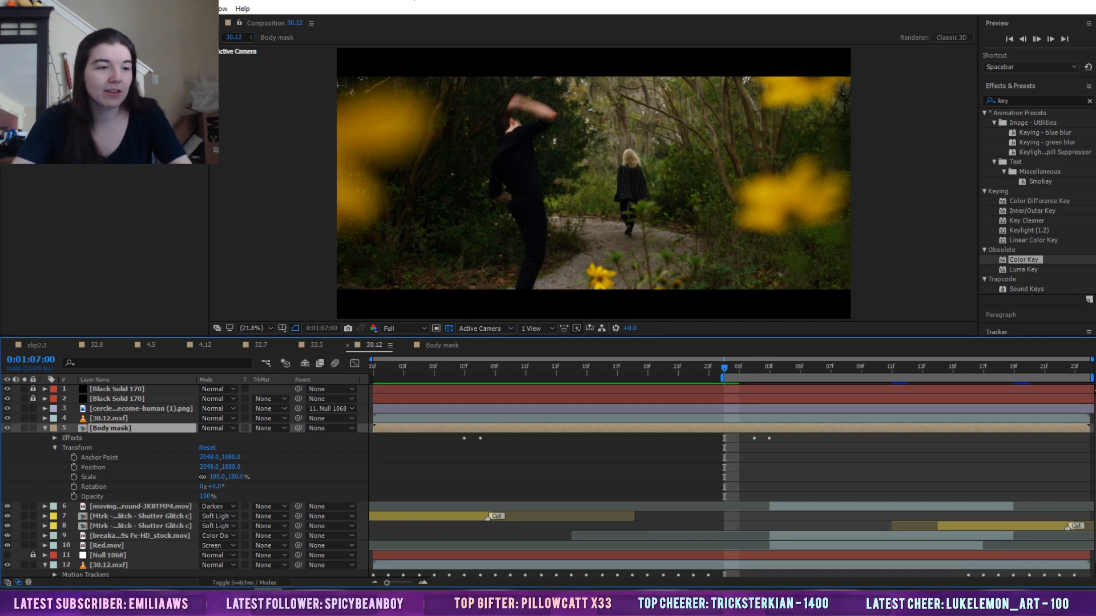
{"action": "left_click", "coordinate": [108, 137]}
{"action": "left_click", "coordinate": [850, 482]}
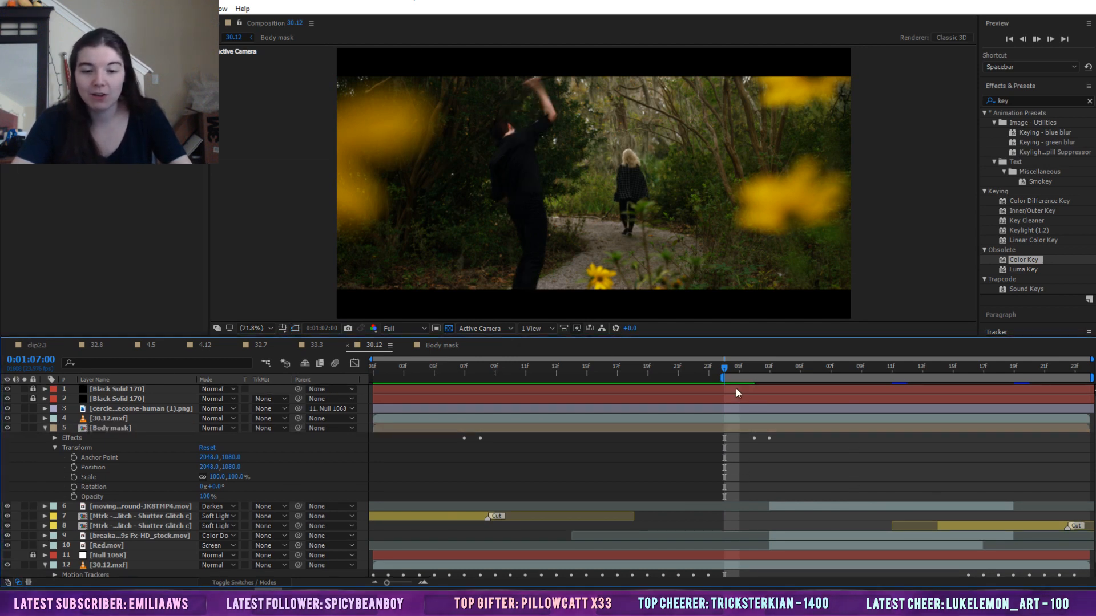
Preview the cut into the red glitch effect repeatedly from 0:01:07:01 and 0:01:07:02, checking the frame at 0:01:07:05 in between
{"action": "left_click", "coordinate": [735, 368]}
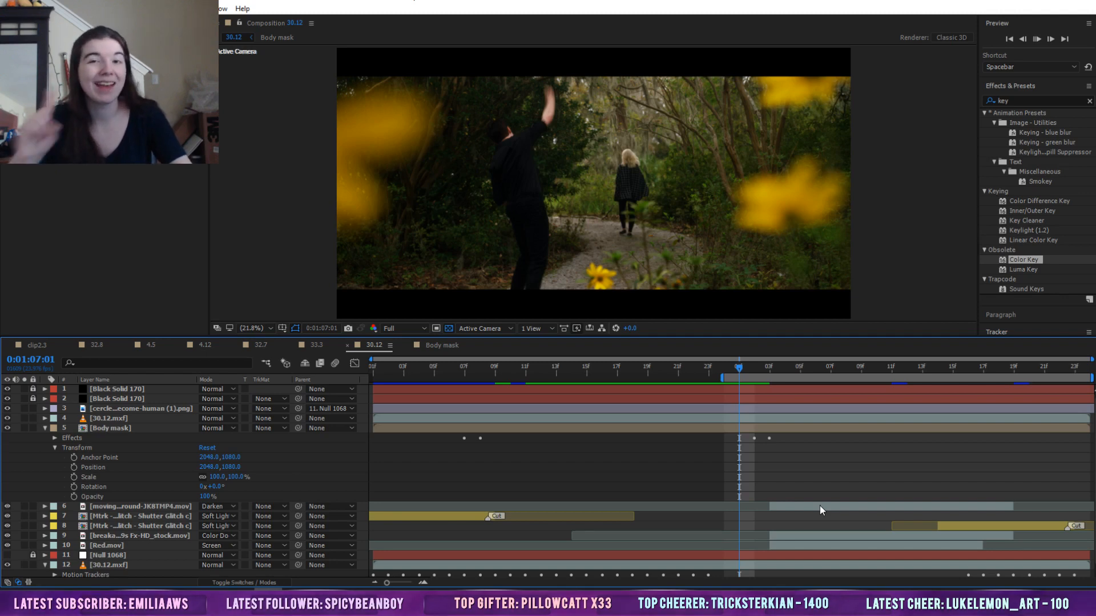
{"action": "key", "text": "space"}
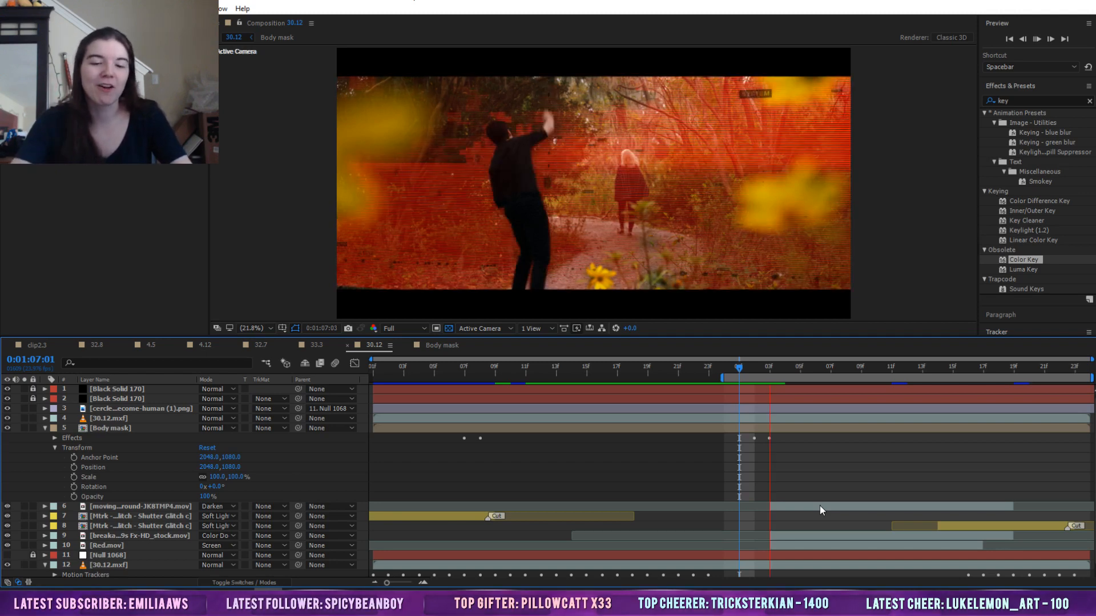
{"action": "left_click", "coordinate": [752, 367]}
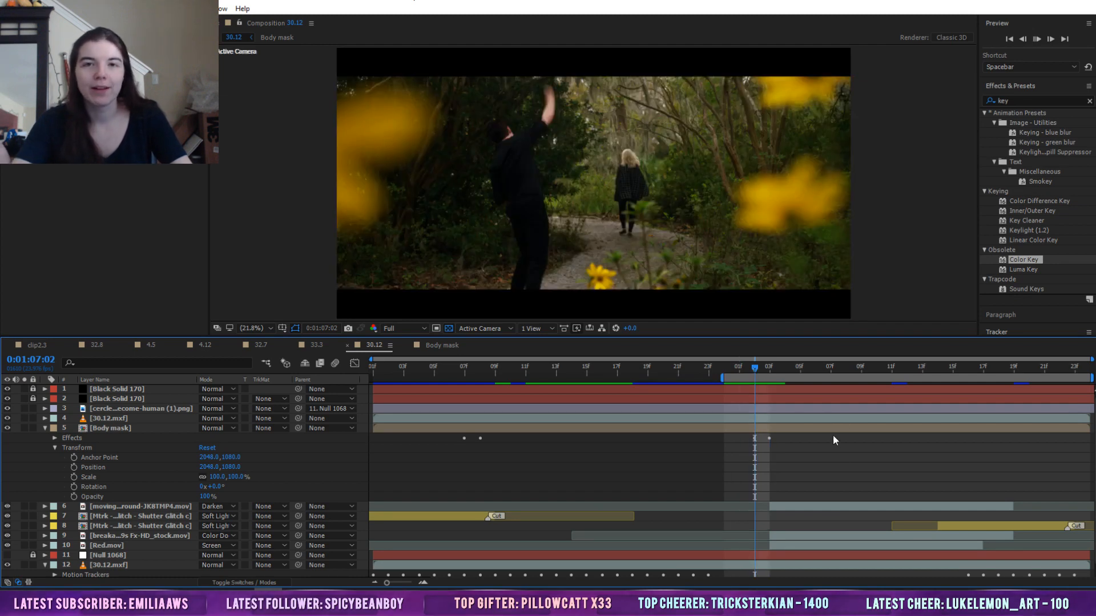
{"action": "key", "text": "space"}
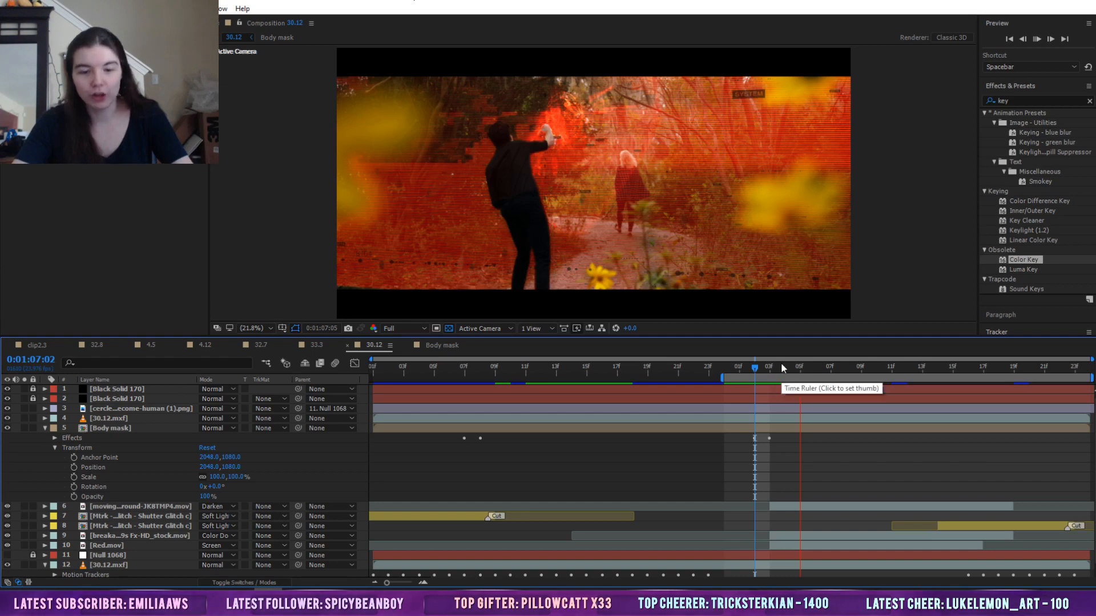
{"action": "mouse_move", "coordinate": [782, 367]}
{"action": "left_mouse_down"}
{"action": "mouse_move", "coordinate": [731, 368]}
{"action": "mouse_move", "coordinate": [846, 378]}
{"action": "mouse_move", "coordinate": [800, 378]}
{"action": "left_mouse_up"}
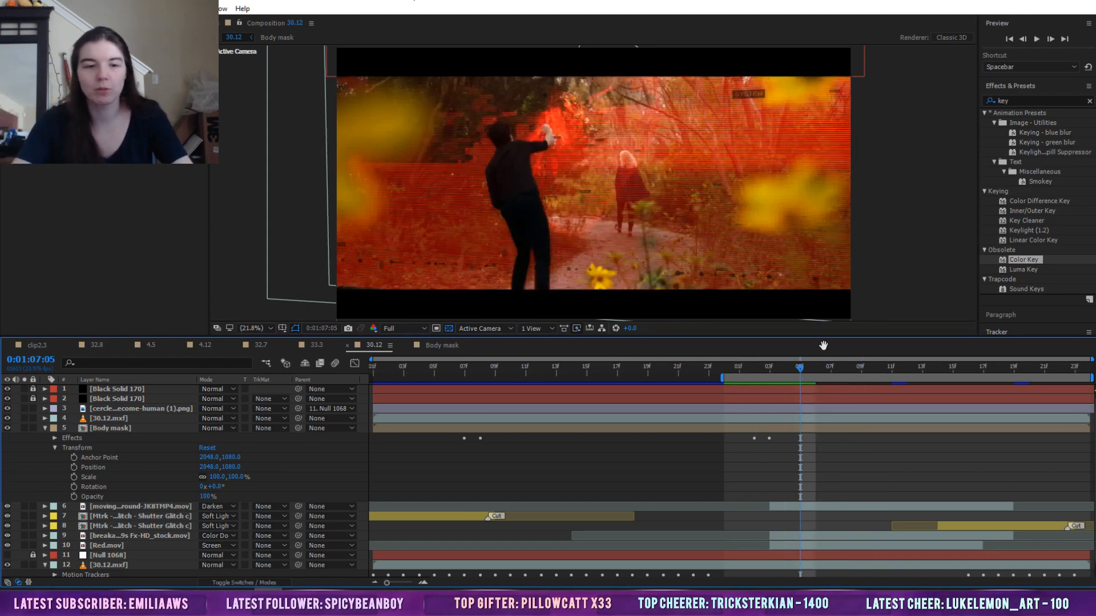
{"action": "left_click_drag", "start_coordinate": [790, 365], "coordinate": [751, 364]}
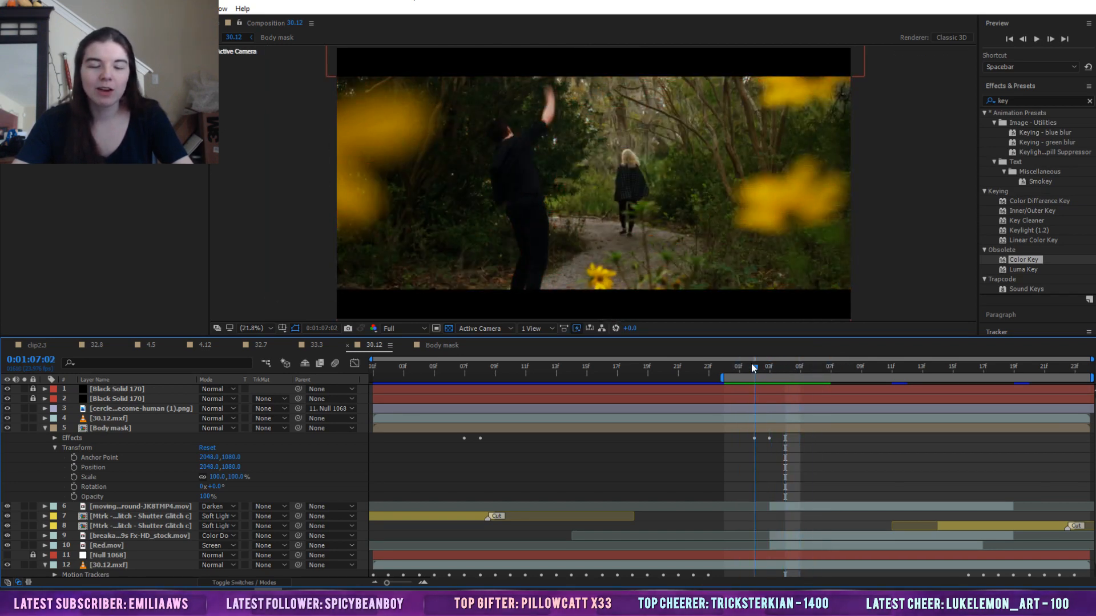
{"action": "key", "text": "space"}
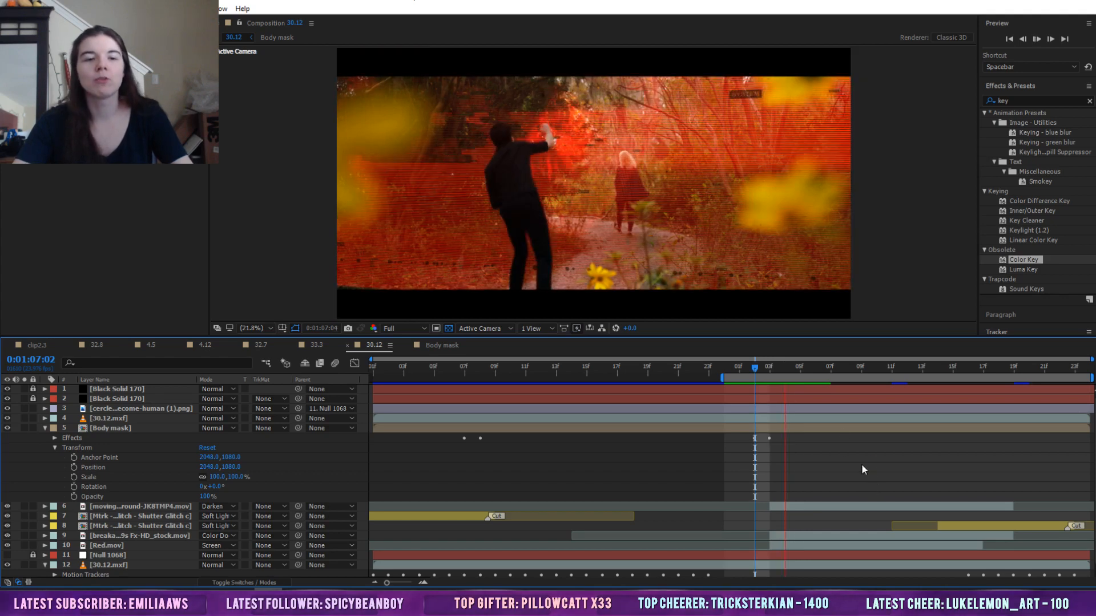
{"action": "key", "text": "space"}
Examine the effect around the man's raised hand at 100% magnification, advancing the current time from 0:01:07:03 to 0:01:07:05
{"action": "left_click", "coordinate": [252, 328]}
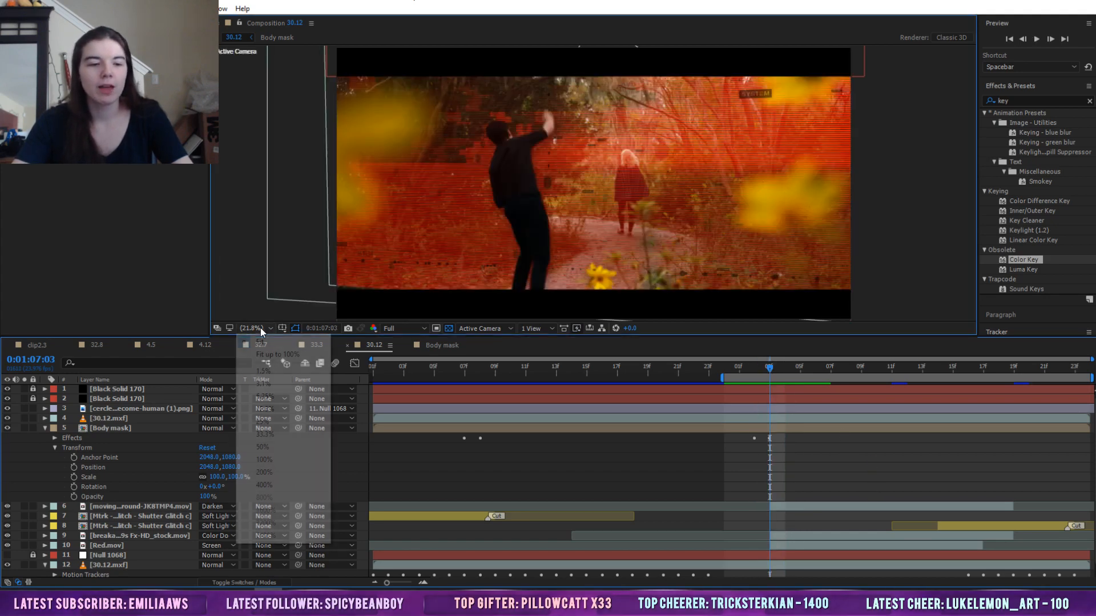
{"action": "left_click", "coordinate": [264, 459]}
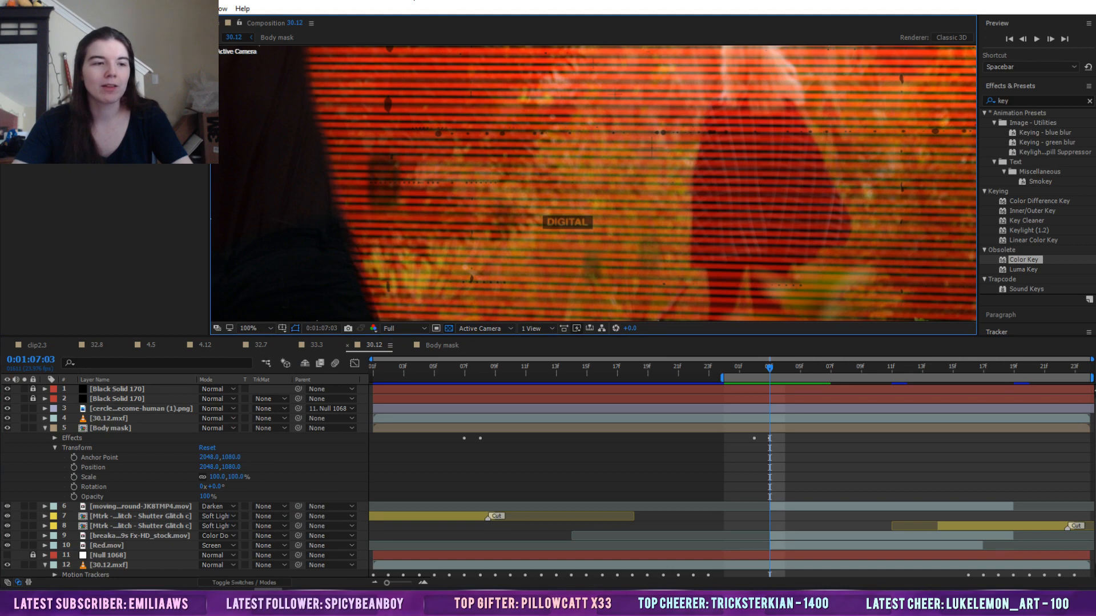
{"action": "left_click_drag", "start_coordinate": [513, 73], "coordinate": [705, 353]}
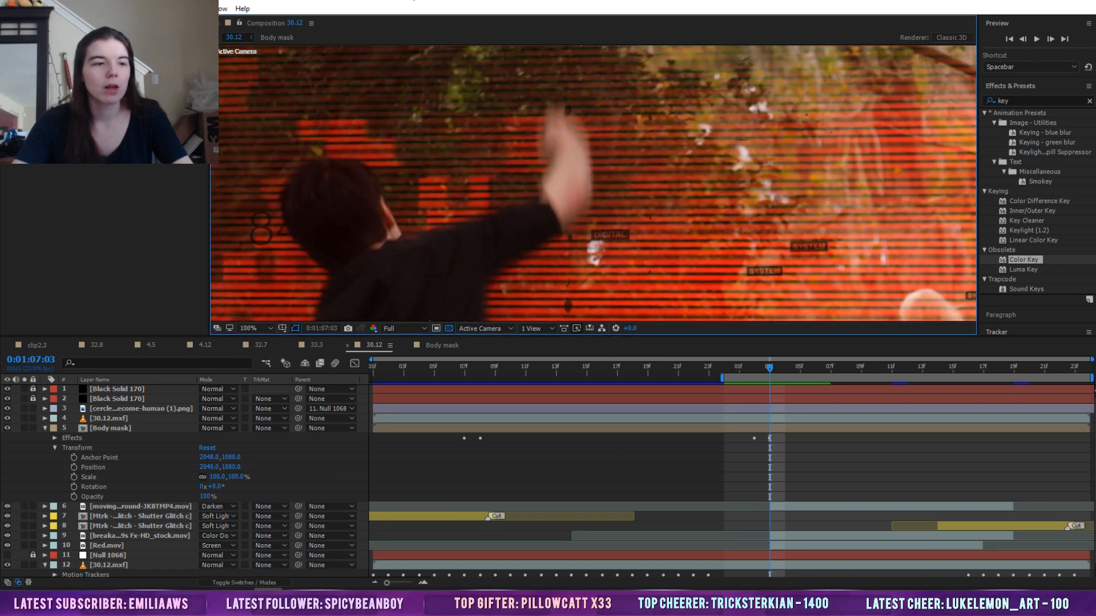
{"action": "left_click_drag", "start_coordinate": [774, 371], "coordinate": [800, 374]}
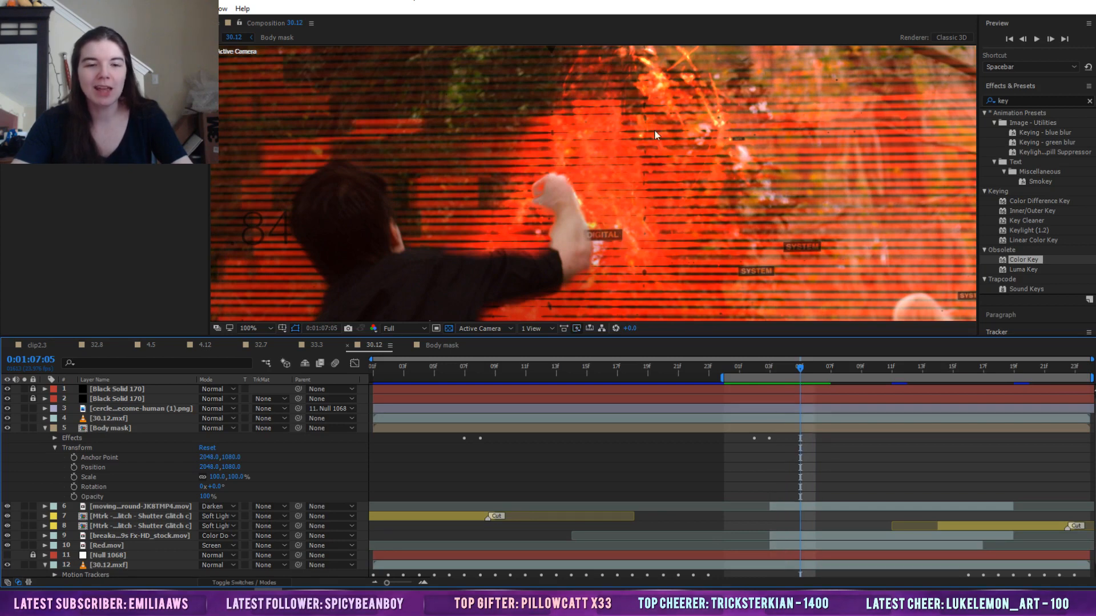
Preview the red glitch effect around the raised hand from 0:01:07:05
{"action": "mouse_move", "coordinate": [805, 369]}
{"action": "left_mouse_down"}
{"action": "mouse_move", "coordinate": [835, 376]}
{"action": "mouse_move", "coordinate": [770, 375]}
{"action": "mouse_move", "coordinate": [809, 377]}
{"action": "mouse_move", "coordinate": [771, 374]}
{"action": "mouse_move", "coordinate": [797, 380]}
{"action": "left_mouse_up"}
{"action": "mouse_move", "coordinate": [797, 380]}
{"action": "left_mouse_down"}
{"action": "mouse_move", "coordinate": [813, 384]}
{"action": "mouse_move", "coordinate": [754, 376]}
{"action": "mouse_move", "coordinate": [800, 372]}
{"action": "left_mouse_up"}
{"action": "key", "text": "space"}
{"action": "key", "text": "space"}
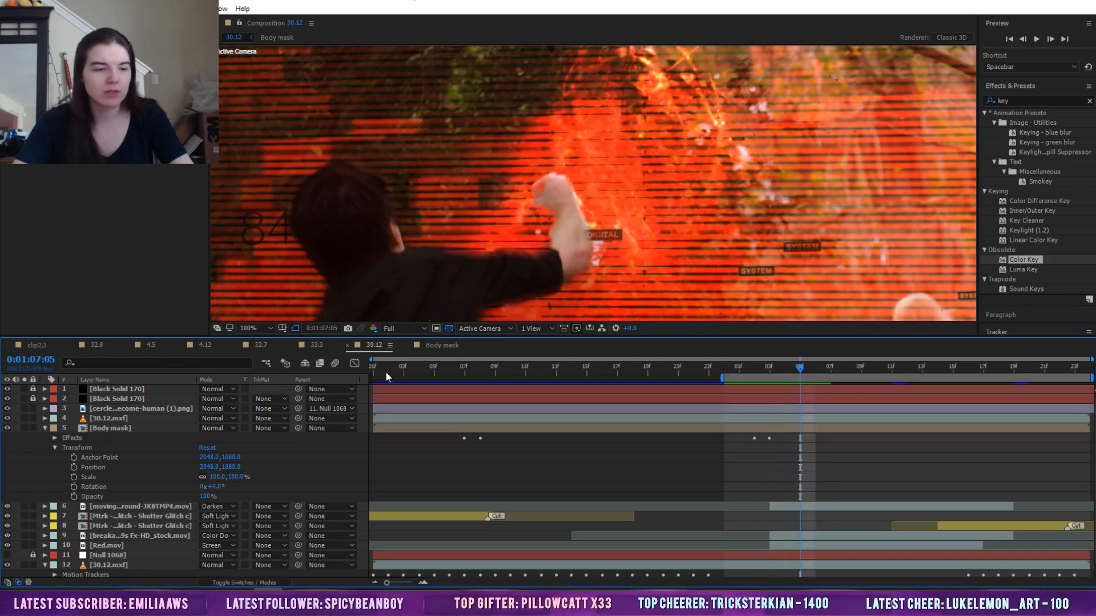
Collapse the Body mask layer's properties and fit the whole frame in the composition view
{"action": "left_click", "coordinate": [44, 428]}
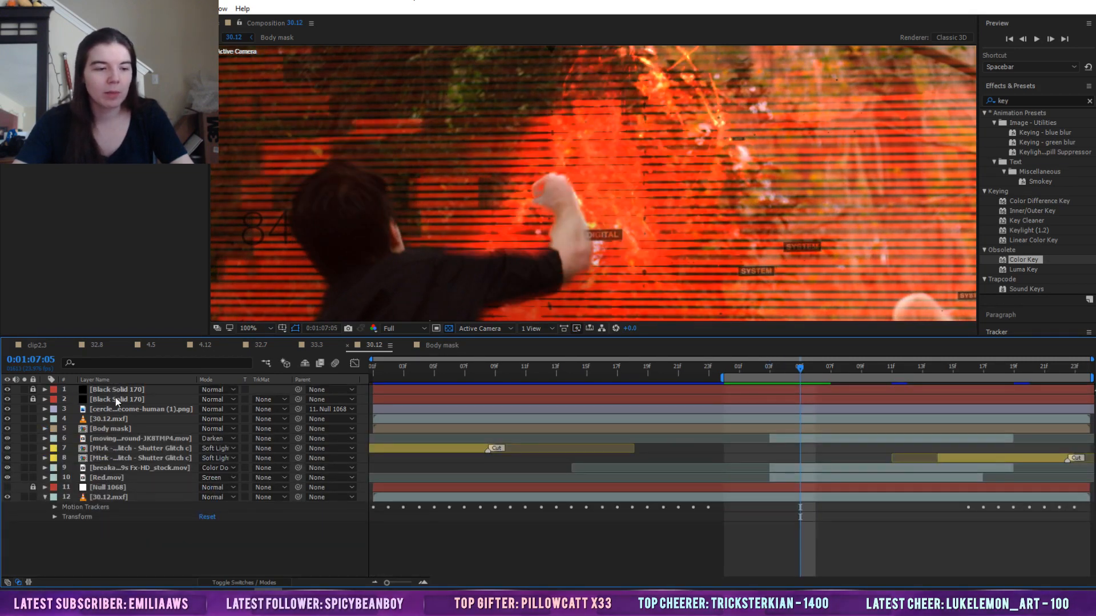
{"action": "left_click", "coordinate": [257, 330]}
{"action": "left_click", "coordinate": [260, 341]}
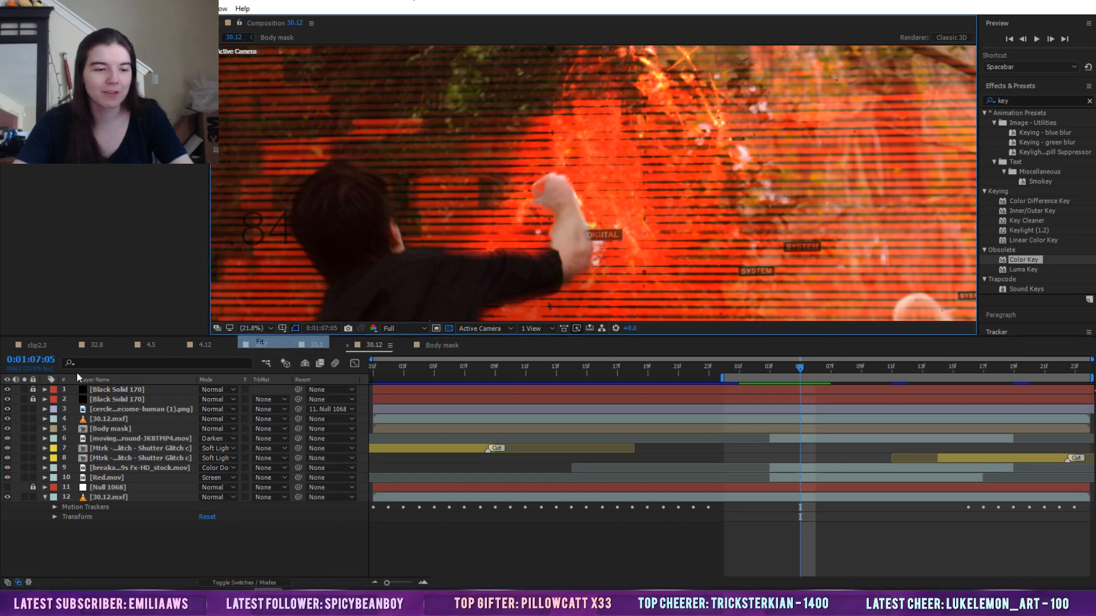
Check the frame without the two Black Solid 170 bars, restore them, and hide the cercle...ecome-human (1).png layer
{"action": "left_click", "coordinate": [8, 390]}
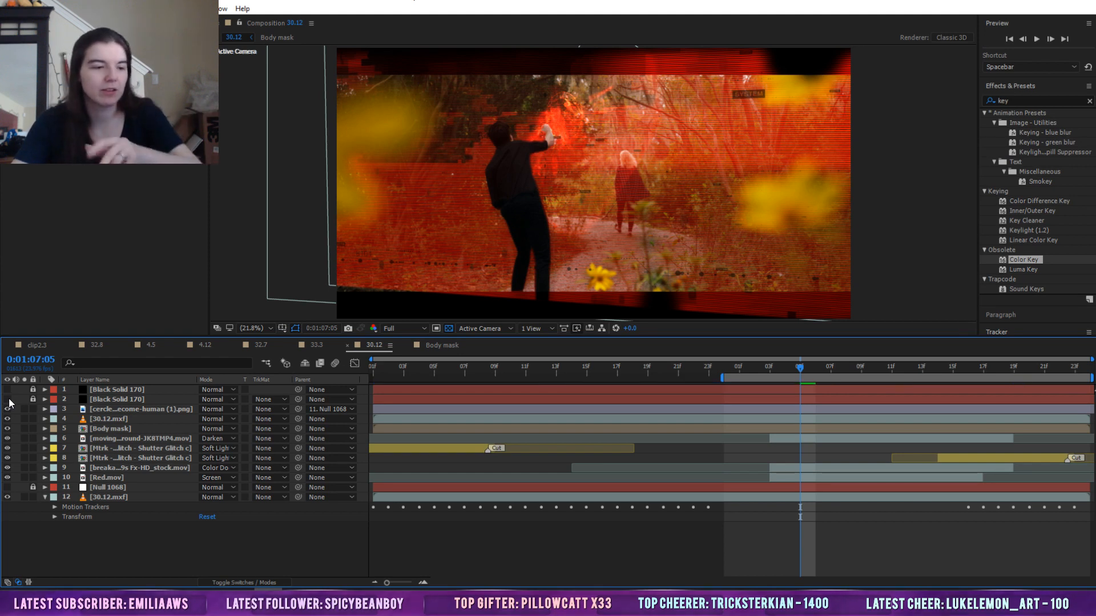
{"action": "left_click", "coordinate": [7, 391]}
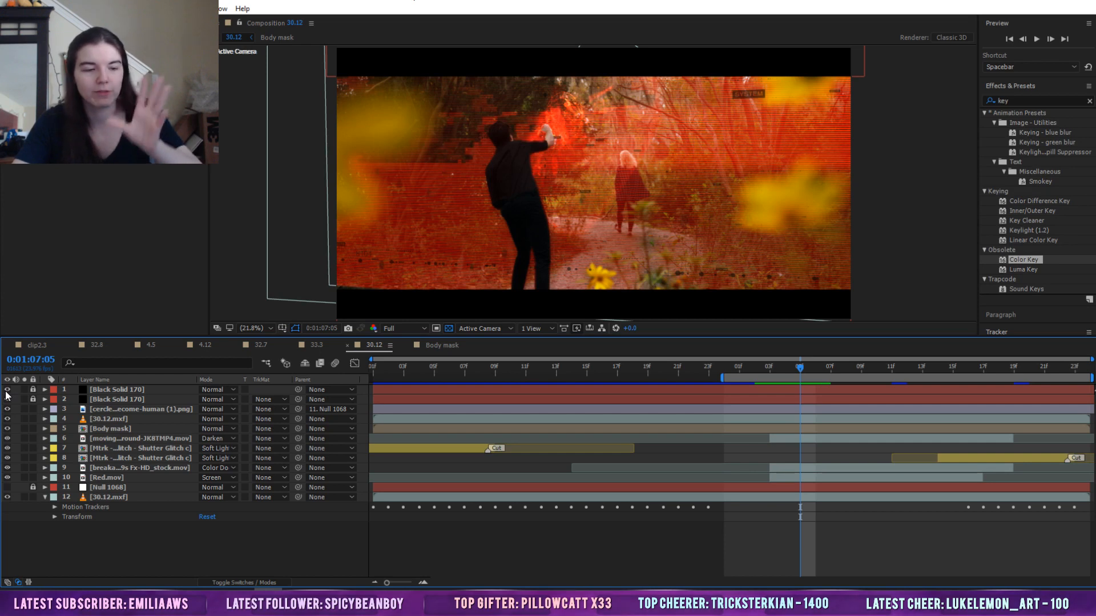
{"action": "left_click", "coordinate": [8, 410]}
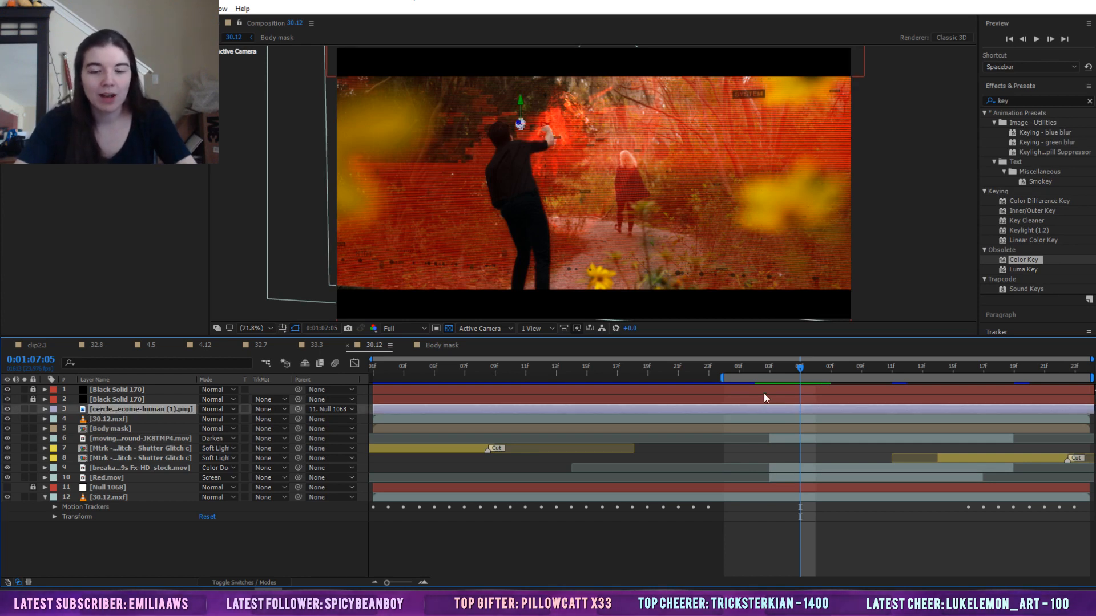
{"action": "left_click", "coordinate": [8, 410]}
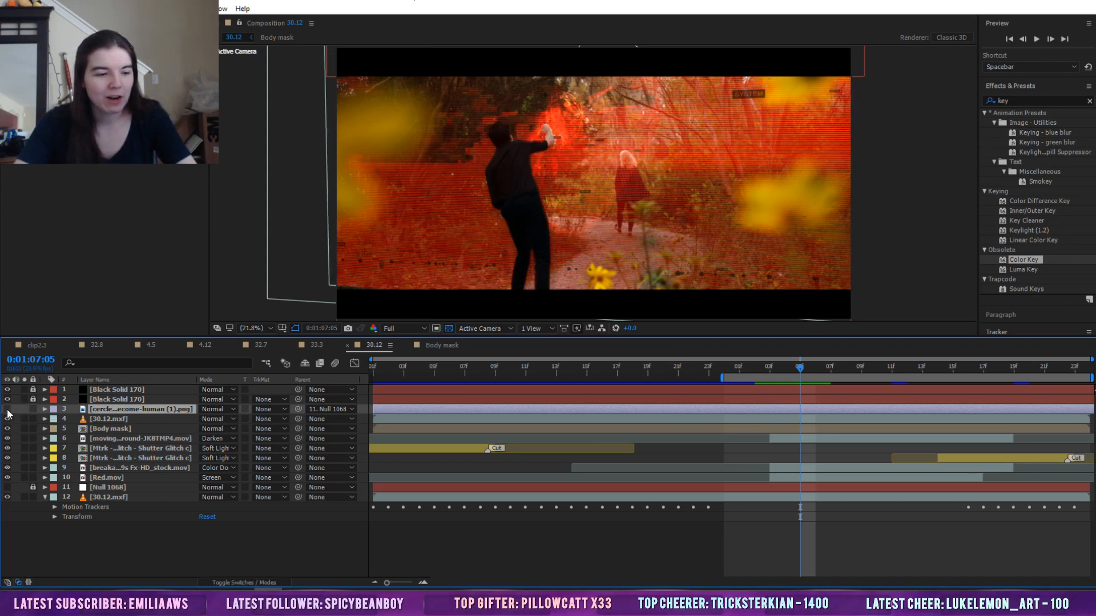
Examine the foreground flower masks on the upper 30.12.mxf layer, comparing the frame with that layer hidden and shown
{"action": "left_click", "coordinate": [117, 419]}
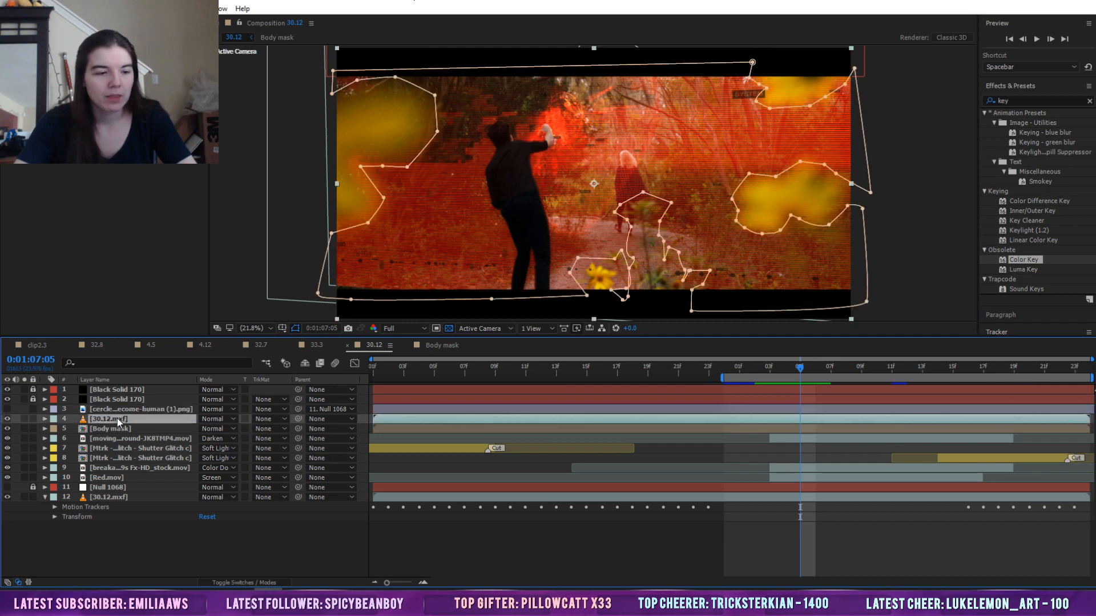
{"action": "left_click", "coordinate": [7, 419]}
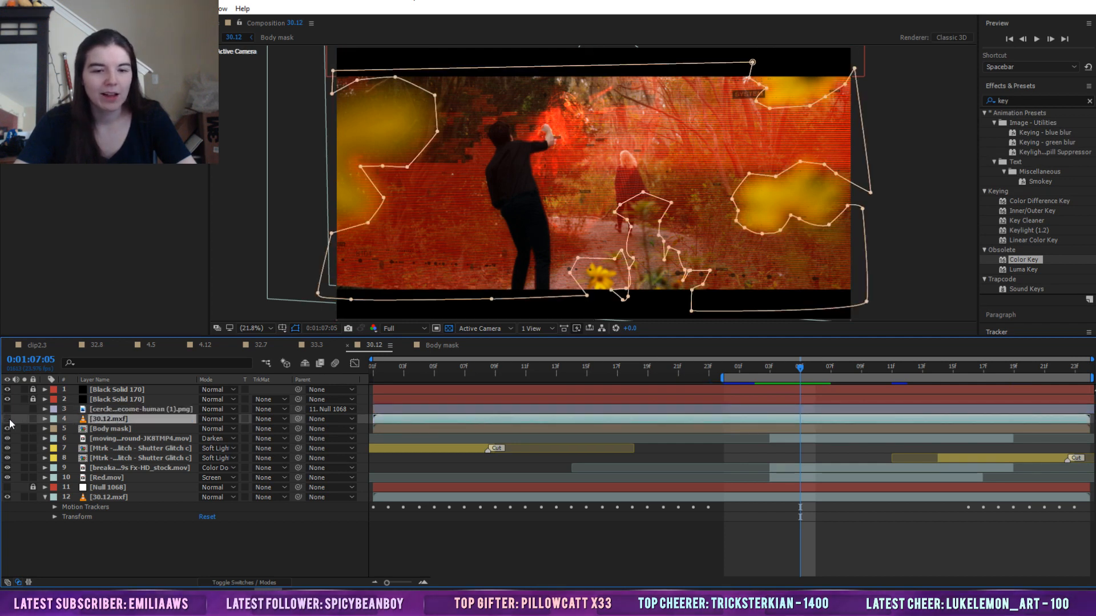
{"action": "left_click", "coordinate": [961, 247]}
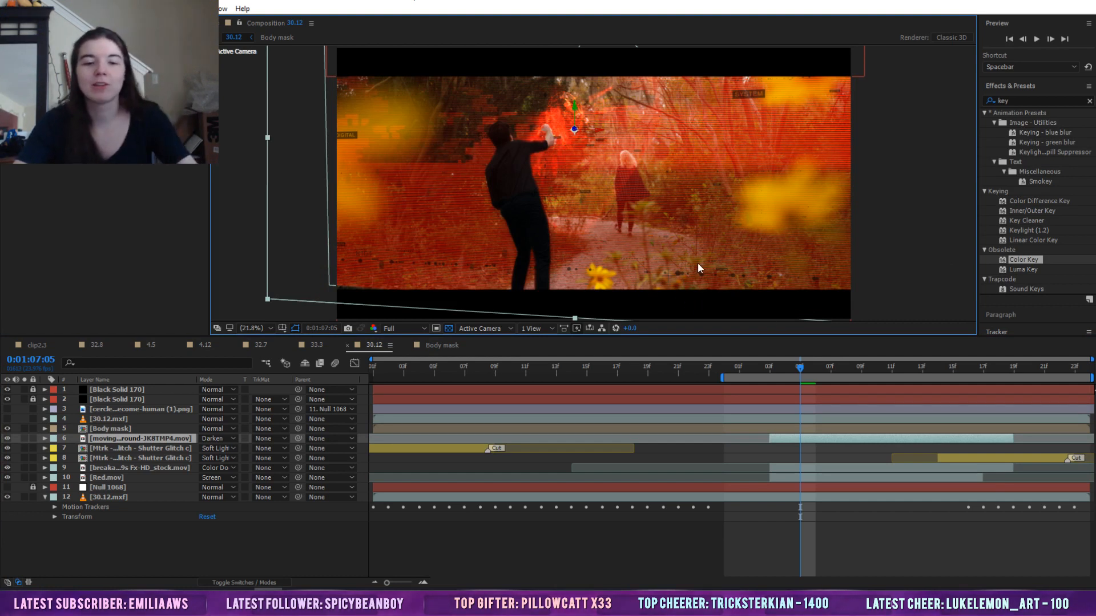
{"action": "left_click", "coordinate": [7, 418]}
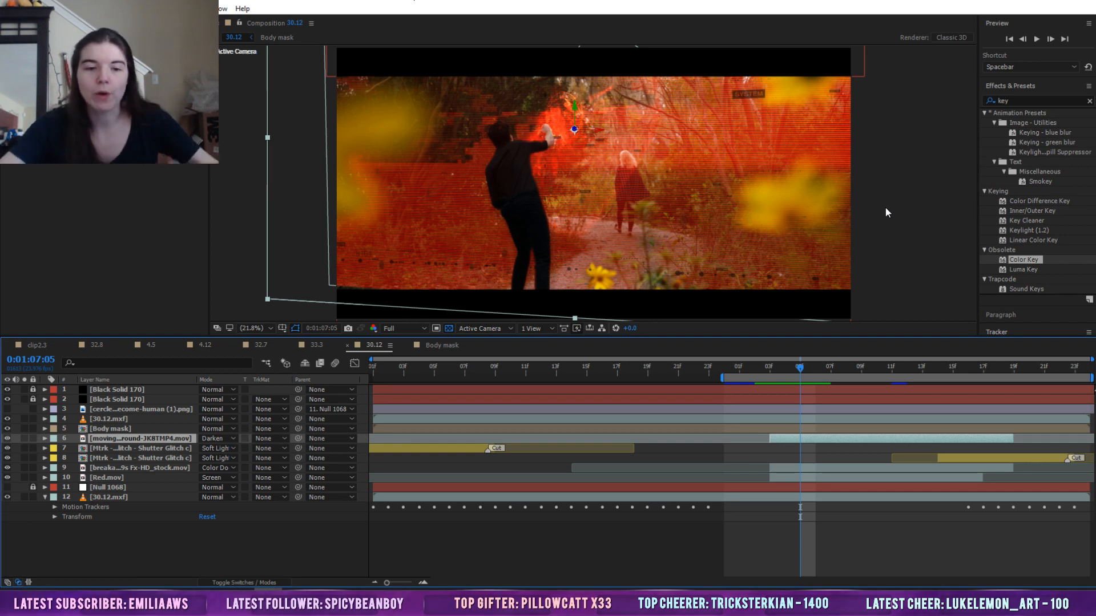
{"action": "left_click", "coordinate": [8, 419]}
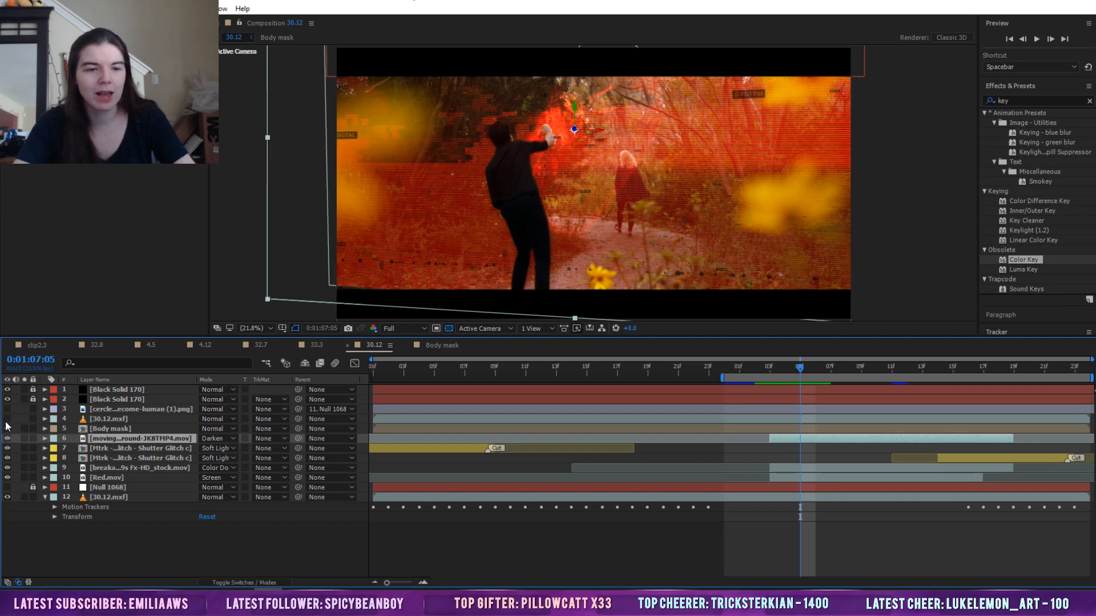
{"action": "left_click", "coordinate": [7, 420]}
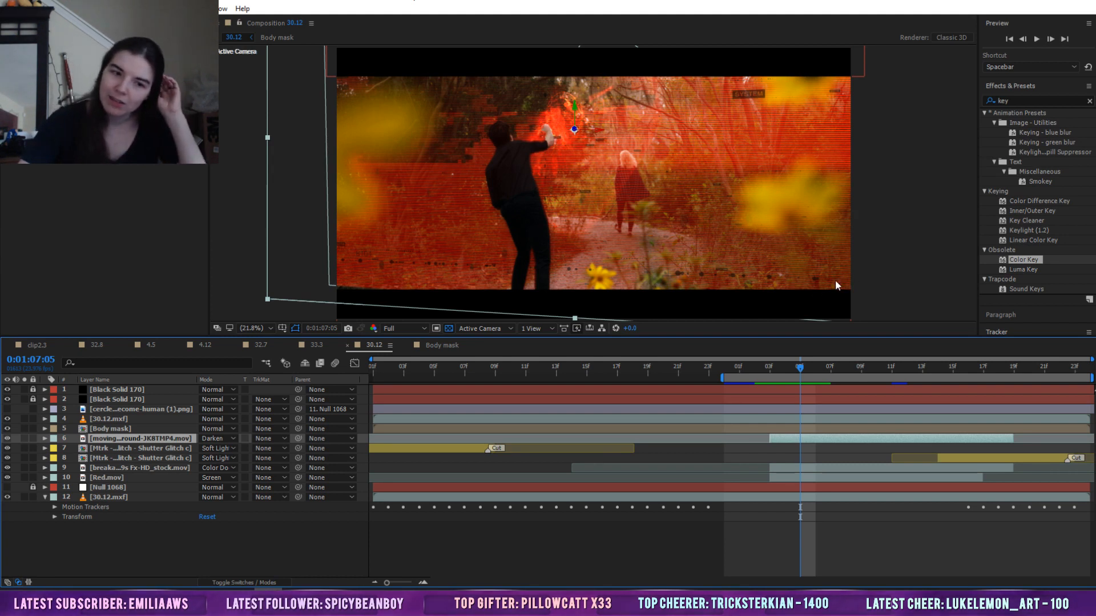
Compare the frame with the Body mask layer hidden and shown, leaving that layer visible and selected
{"action": "left_click", "coordinate": [108, 417]}
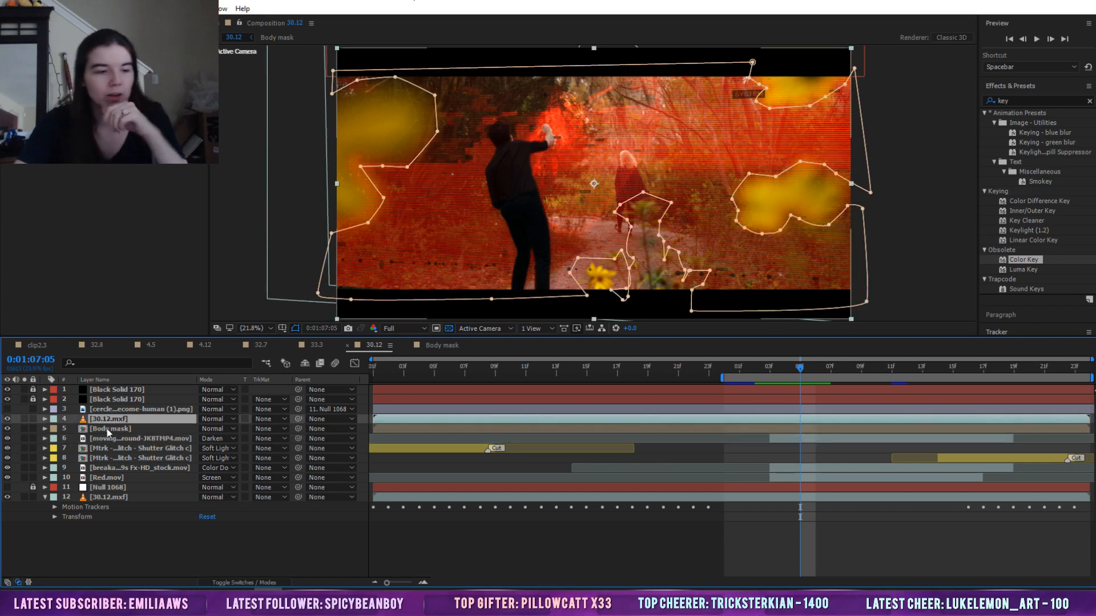
{"action": "left_click", "coordinate": [108, 429]}
{"action": "left_click", "coordinate": [10, 432]}
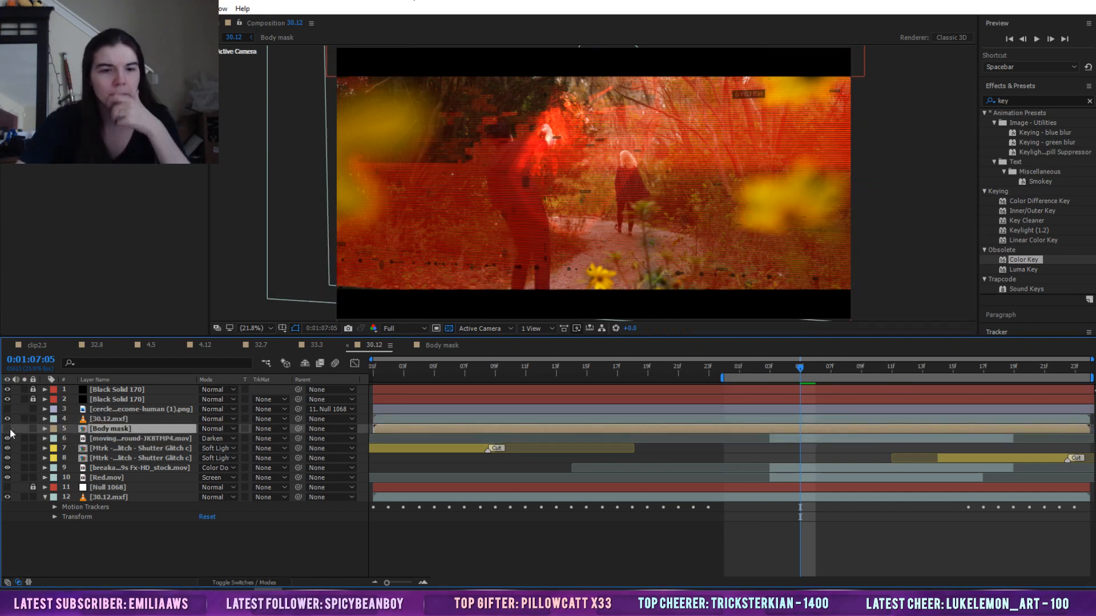
{"action": "left_click", "coordinate": [10, 432]}
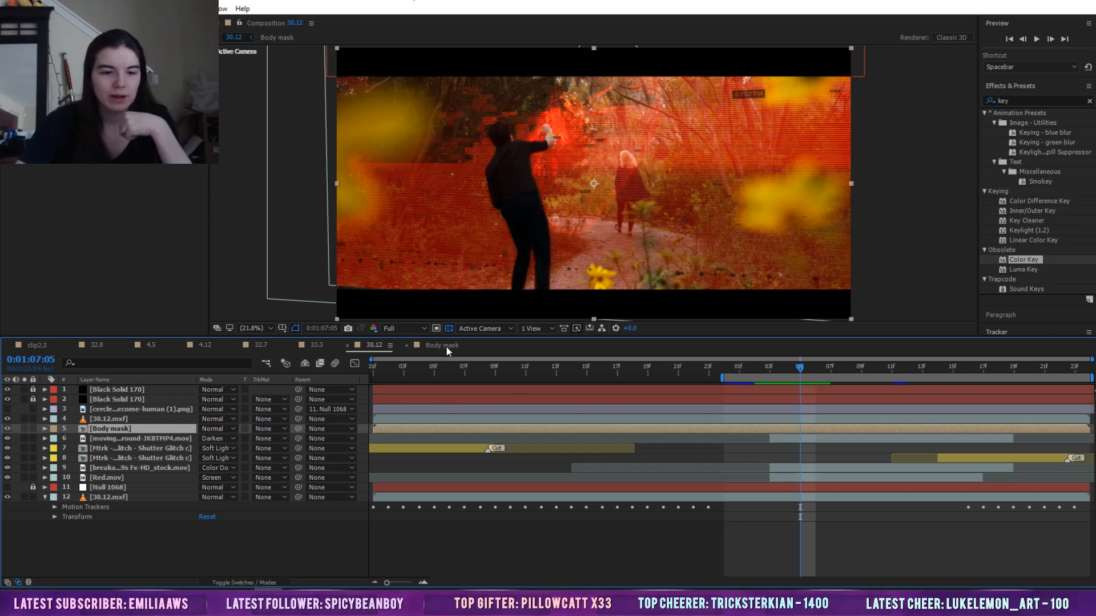
Isolate the torso mask layer in the Body mask composition and preview its cutout in the full frame up to 0:01:07:05
{"action": "left_click", "coordinate": [446, 346]}
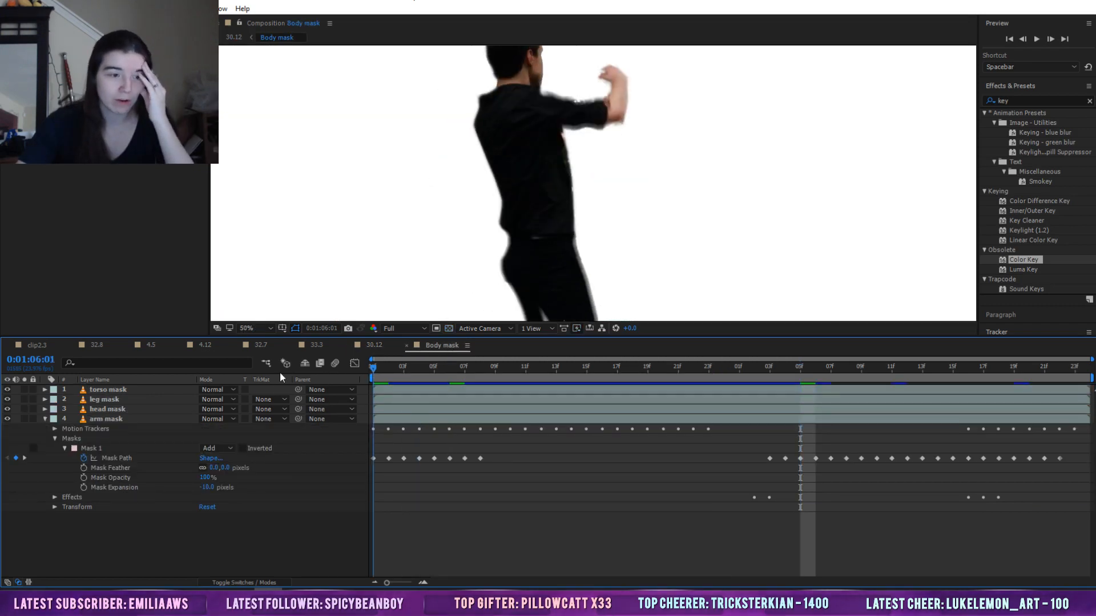
{"action": "left_click_drag", "start_coordinate": [7, 399], "coordinate": [8, 408]}
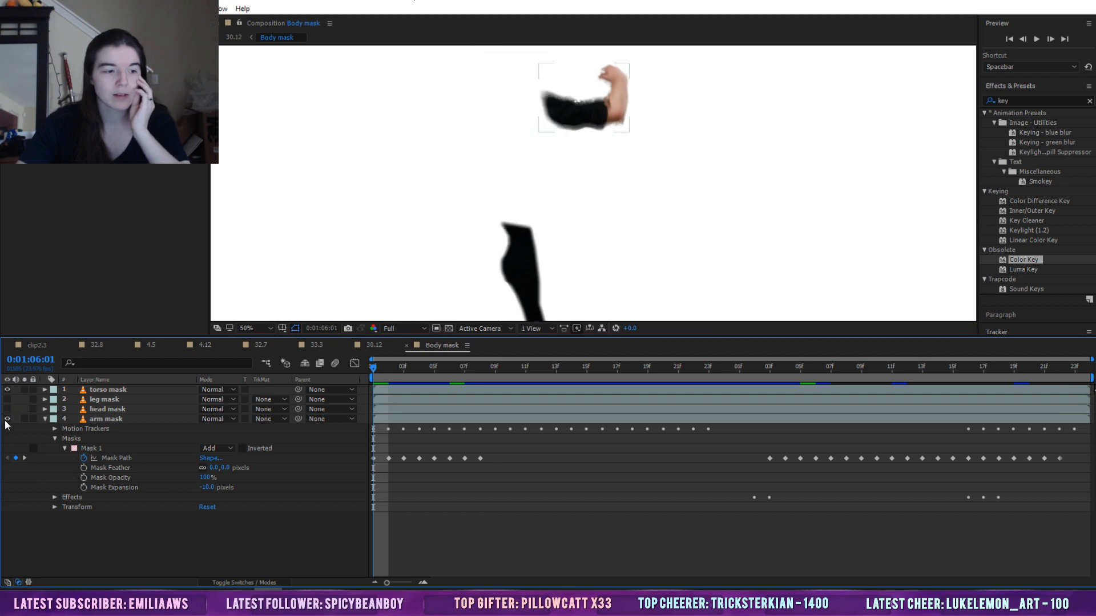
{"action": "left_click", "coordinate": [8, 419]}
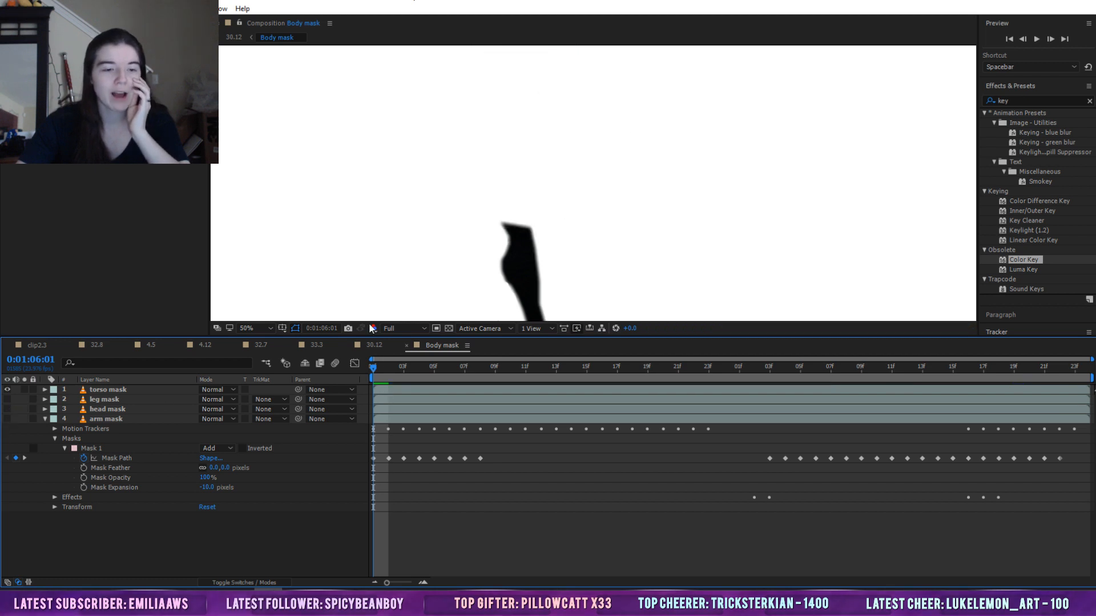
{"action": "left_click", "coordinate": [254, 329]}
{"action": "left_click", "coordinate": [255, 343]}
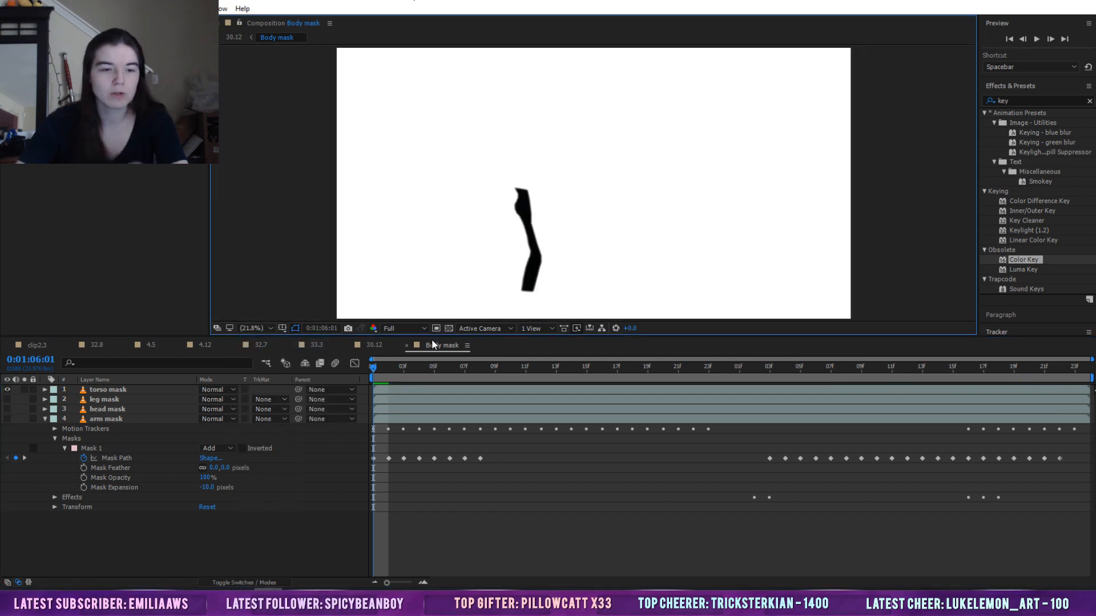
{"action": "key", "text": "space"}
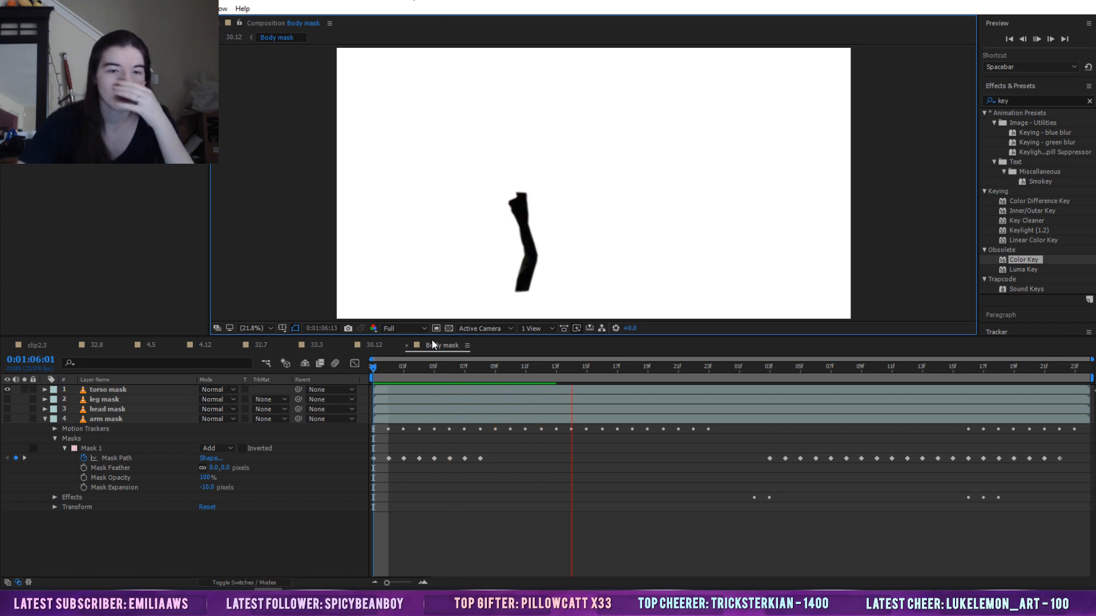
{"action": "key", "text": "space"}
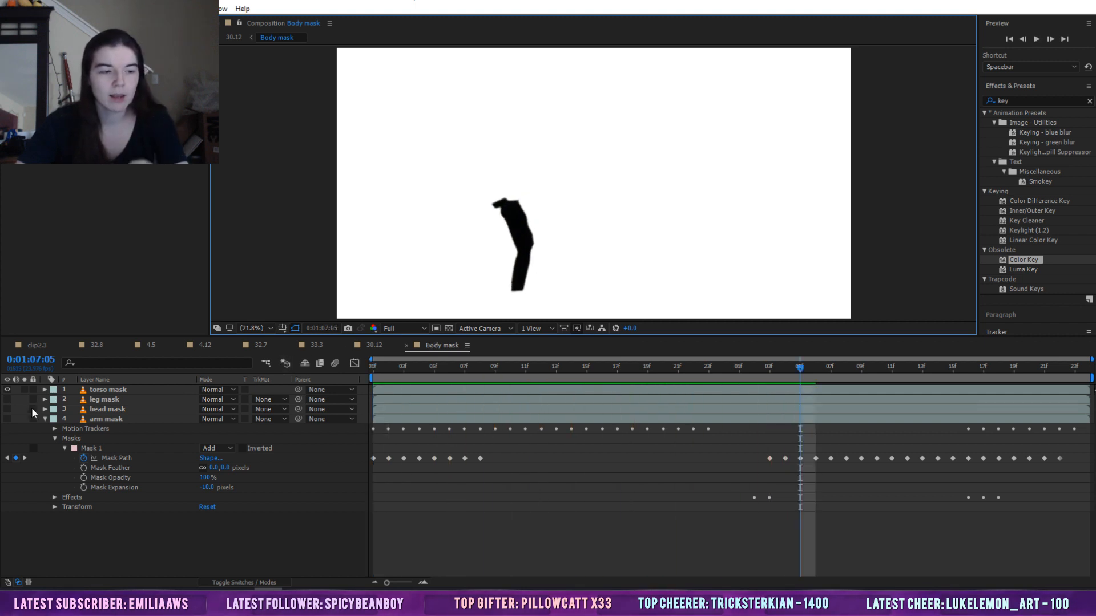
Show the leg mask and head mask layers again one by one, previewing the partial body cutout after each
{"action": "left_click", "coordinate": [8, 402]}
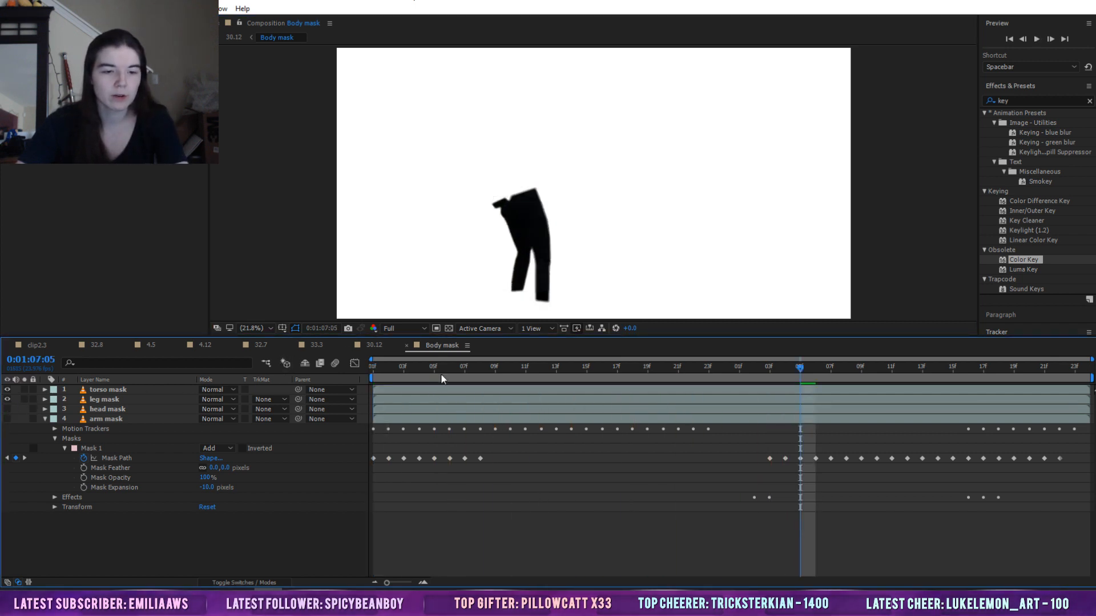
{"action": "key", "text": "space"}
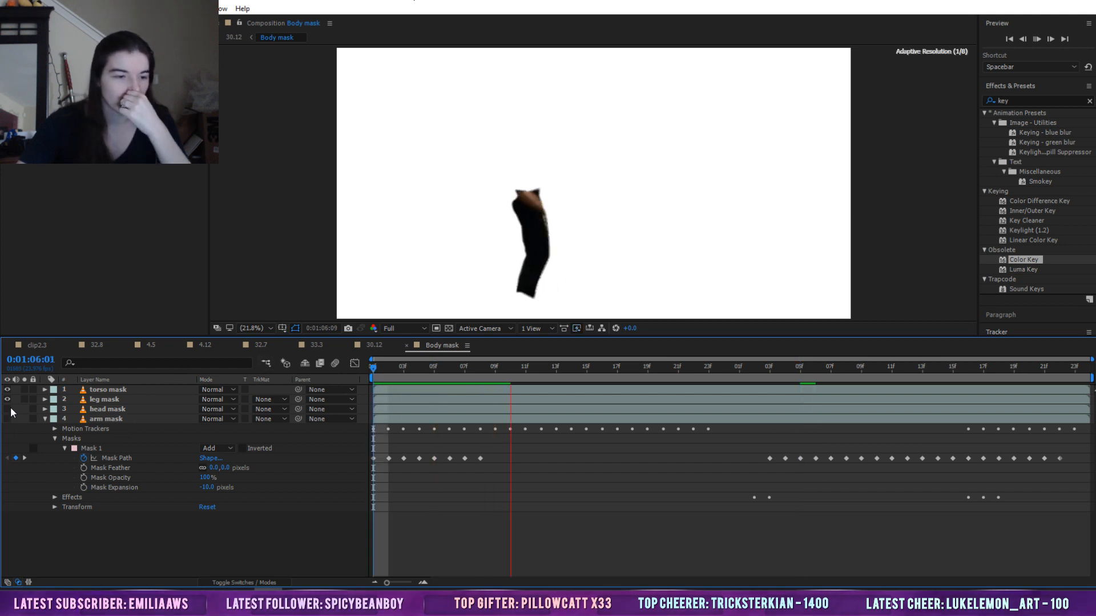
{"action": "left_click", "coordinate": [7, 409]}
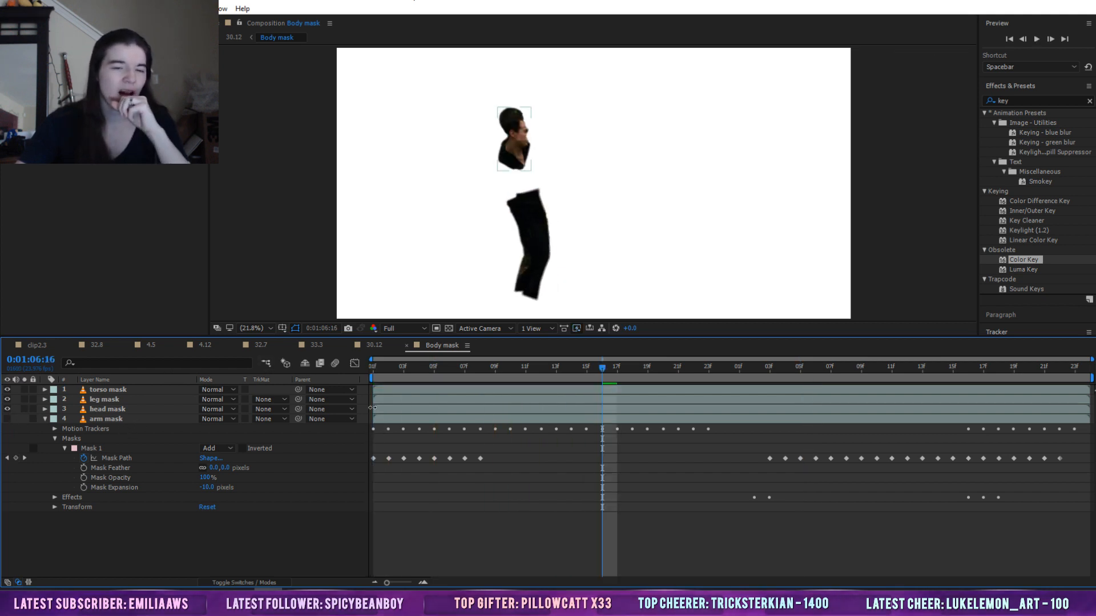
{"action": "left_click", "coordinate": [1051, 402]}
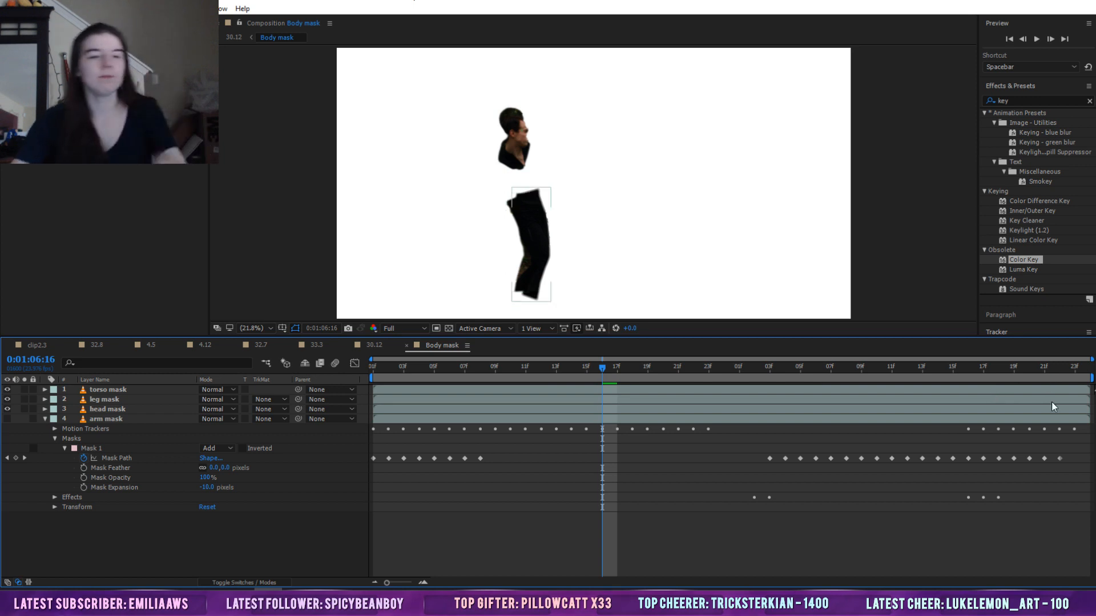
{"action": "key", "text": "space"}
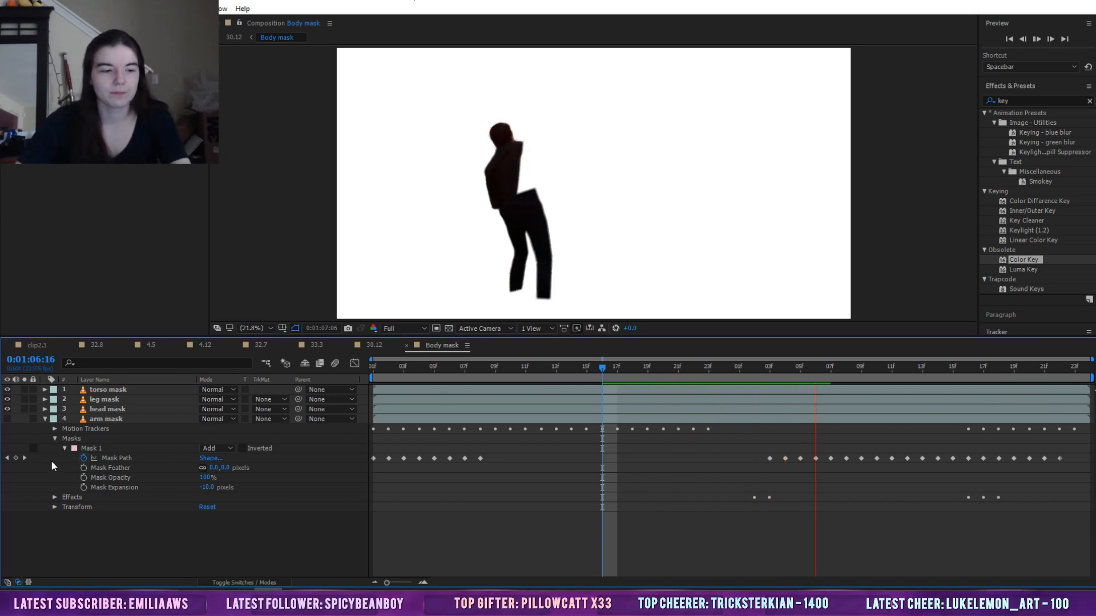
{"action": "key", "text": "space"}
Preview the complete body cutout from 0:01:07:02 with the arm mask layer shown again
{"action": "left_click", "coordinate": [757, 364]}
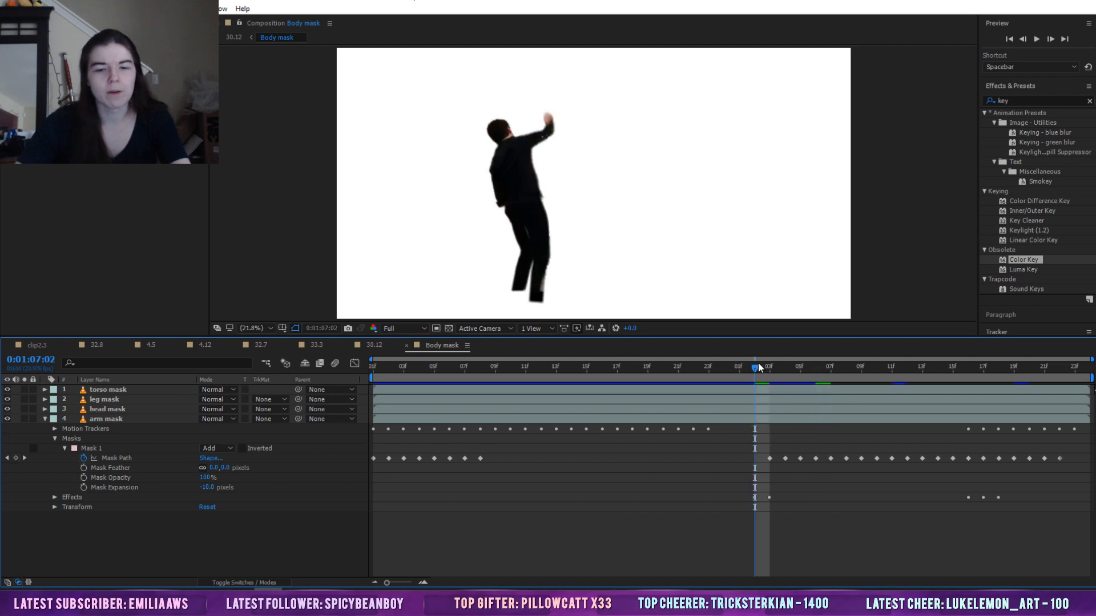
{"action": "key", "text": "space"}
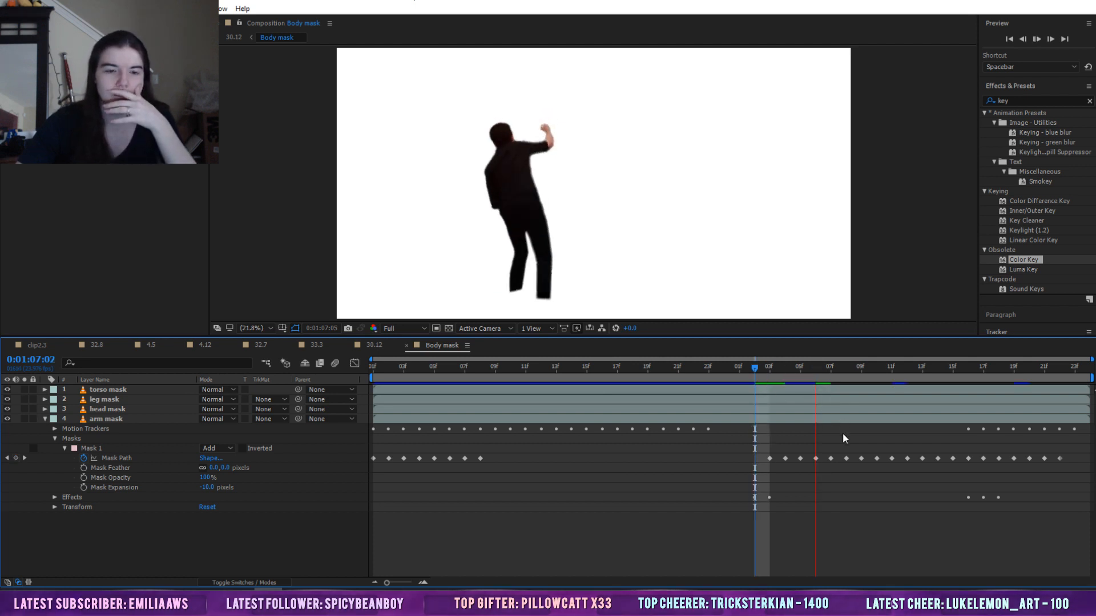
{"action": "key", "text": "space"}
Examine the arm mask layer's path at 100% magnification, scrubbing from 0:01:07:06 to 0:01:07:20
{"action": "left_click", "coordinate": [776, 419]}
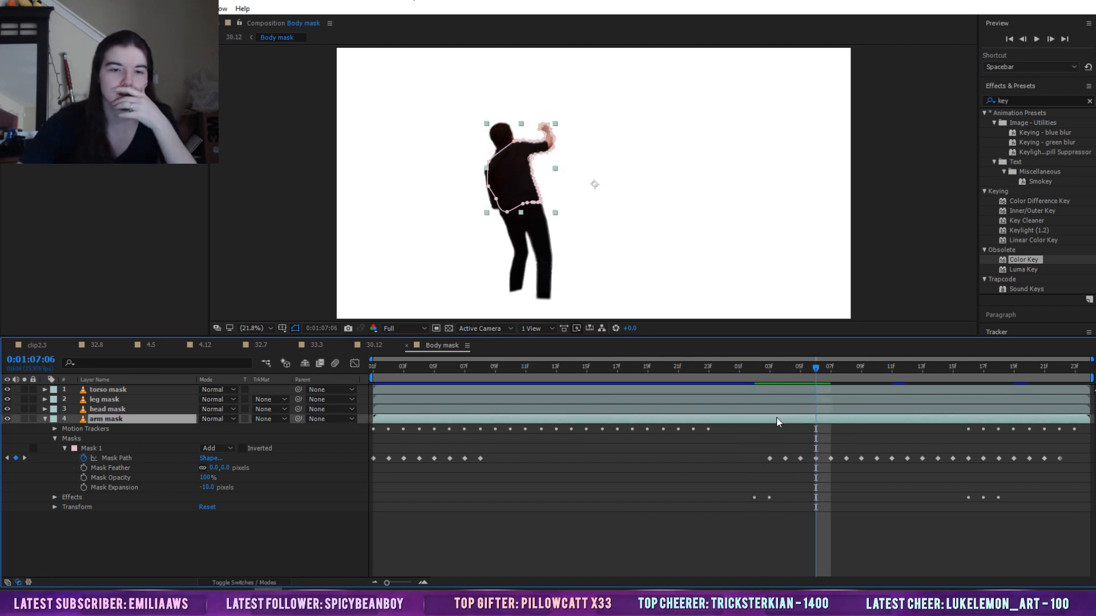
{"action": "left_click", "coordinate": [253, 329]}
{"action": "left_click", "coordinate": [283, 462]}
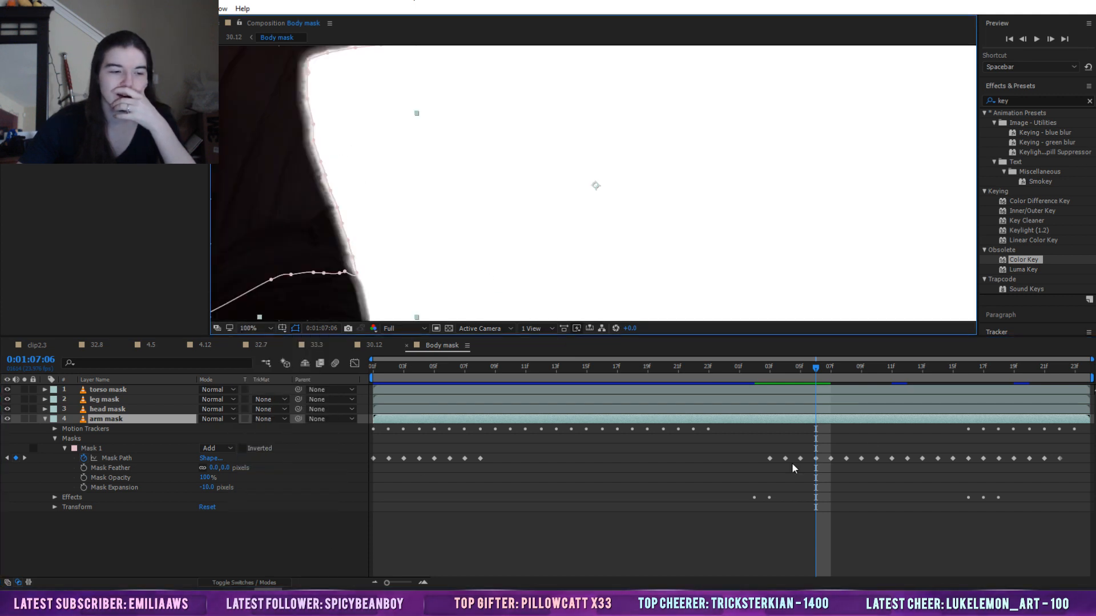
{"action": "left_click_drag", "start_coordinate": [810, 372], "coordinate": [1031, 508]}
Close the Body mask composition and move the current time in composition 30.12 to 0:01:07:06
{"action": "left_click", "coordinate": [407, 345]}
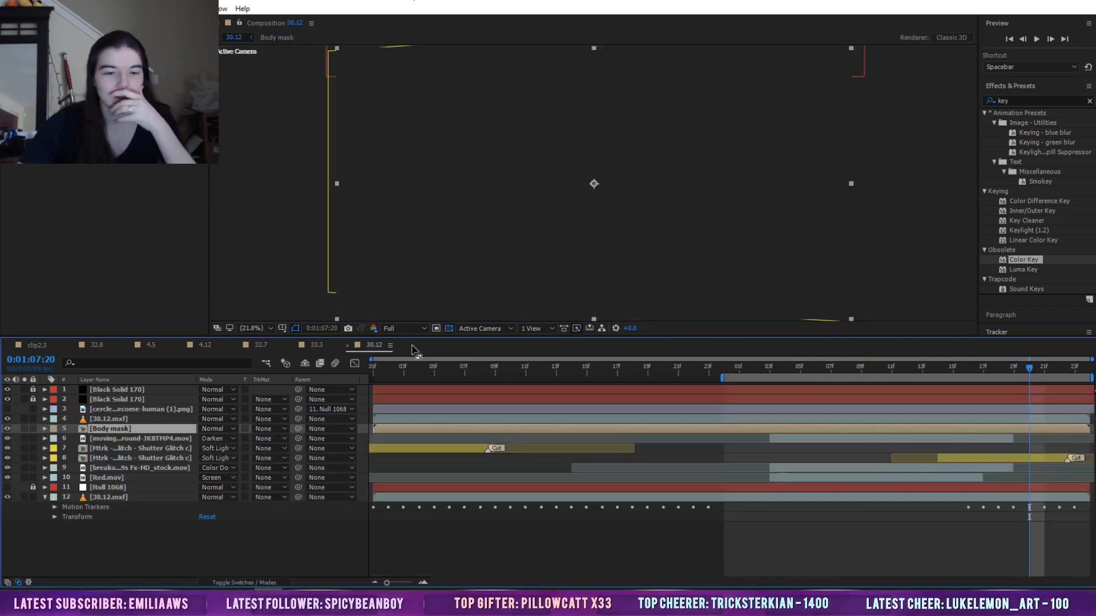
{"action": "left_click", "coordinate": [786, 368]}
{"action": "left_click", "coordinate": [816, 366]}
Compare composition 30.12 at 50% magnification with the moving grid layer hidden and shown
{"action": "left_click", "coordinate": [142, 439]}
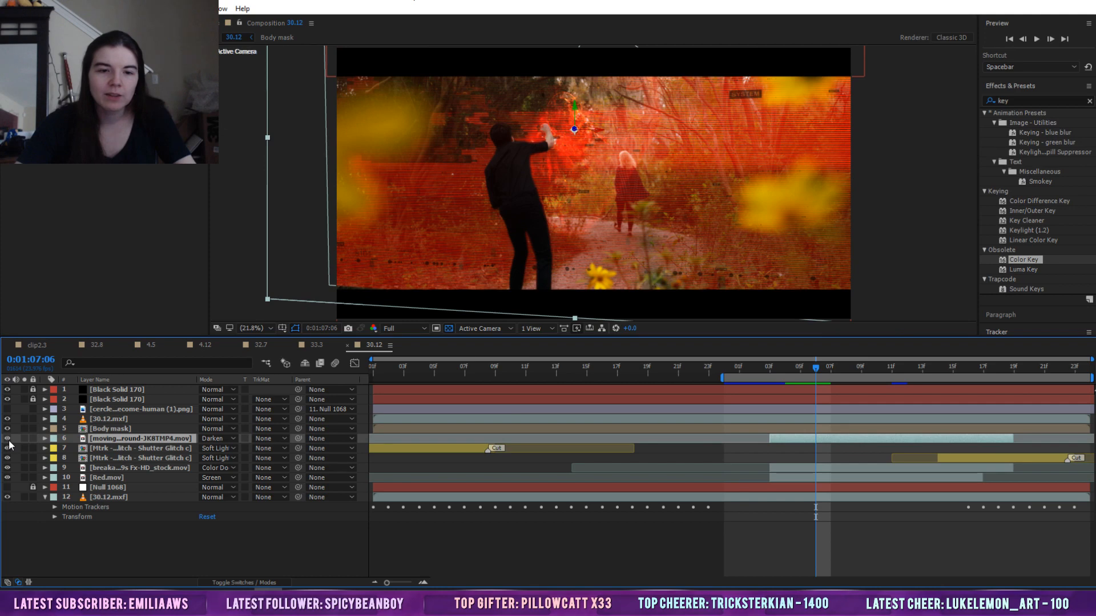
{"action": "left_click", "coordinate": [255, 327]}
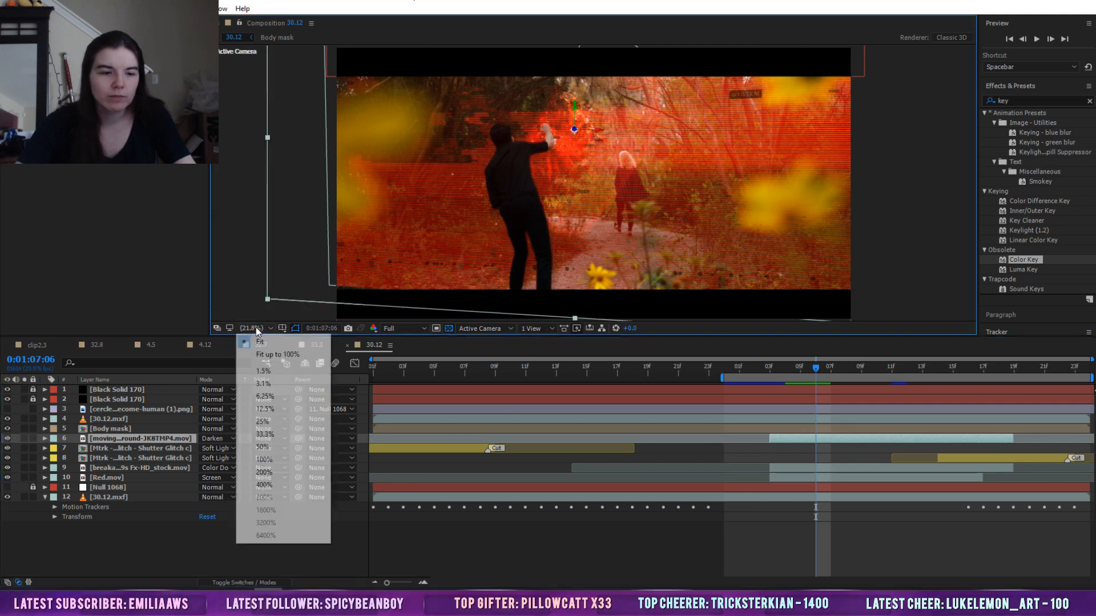
{"action": "left_click", "coordinate": [270, 448]}
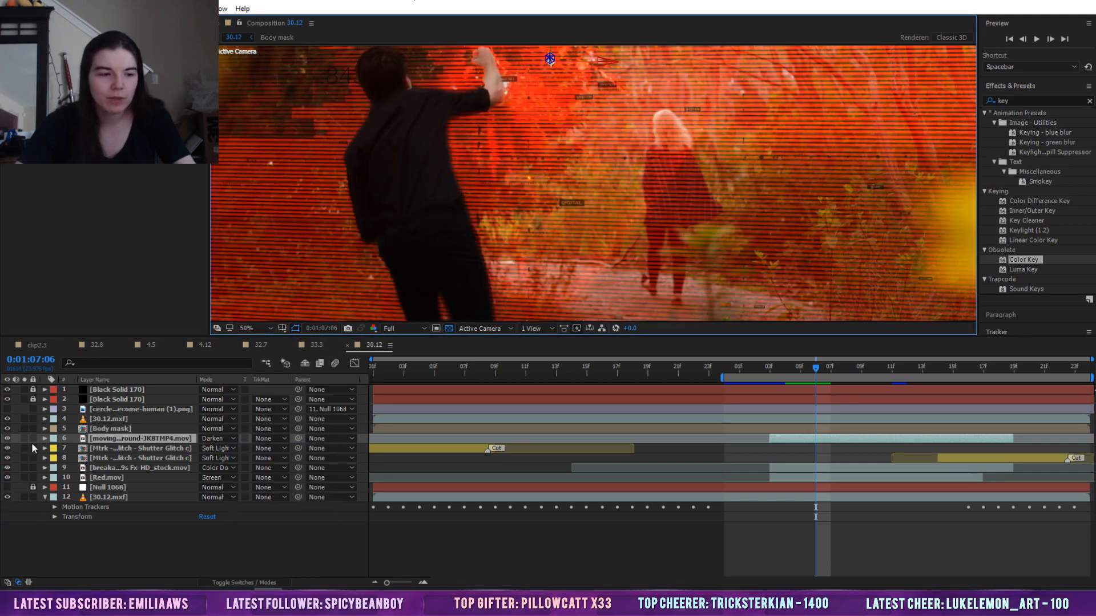
{"action": "left_click", "coordinate": [7, 438]}
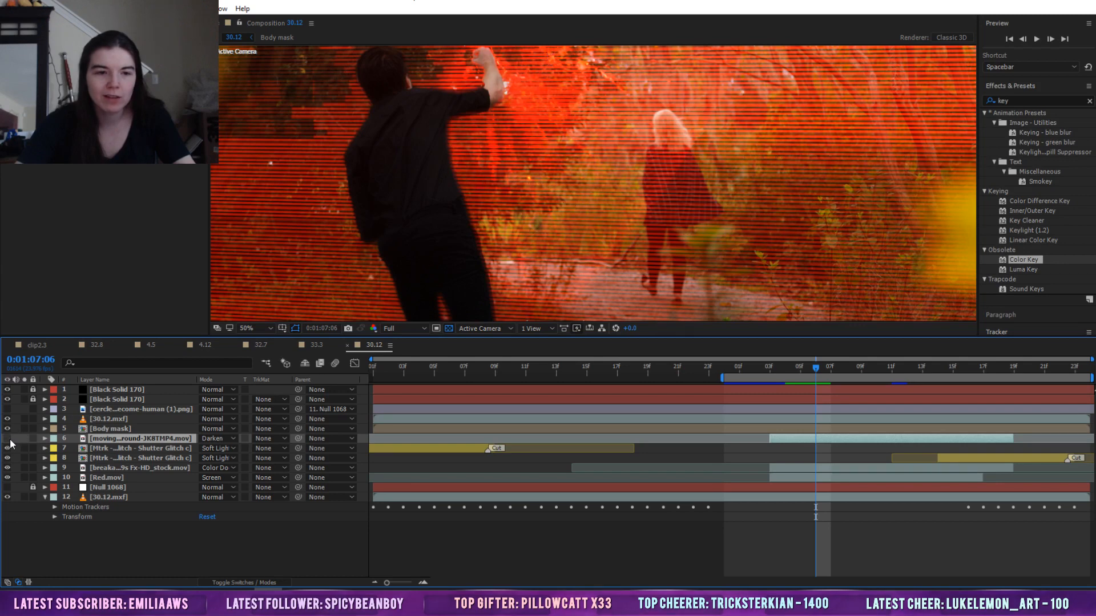
{"action": "left_click", "coordinate": [7, 438]}
Examine the moving grid layer's source footage fitted in the viewer at 0:01:07:05, and close its layer view
{"action": "double_click", "coordinate": [87, 438]}
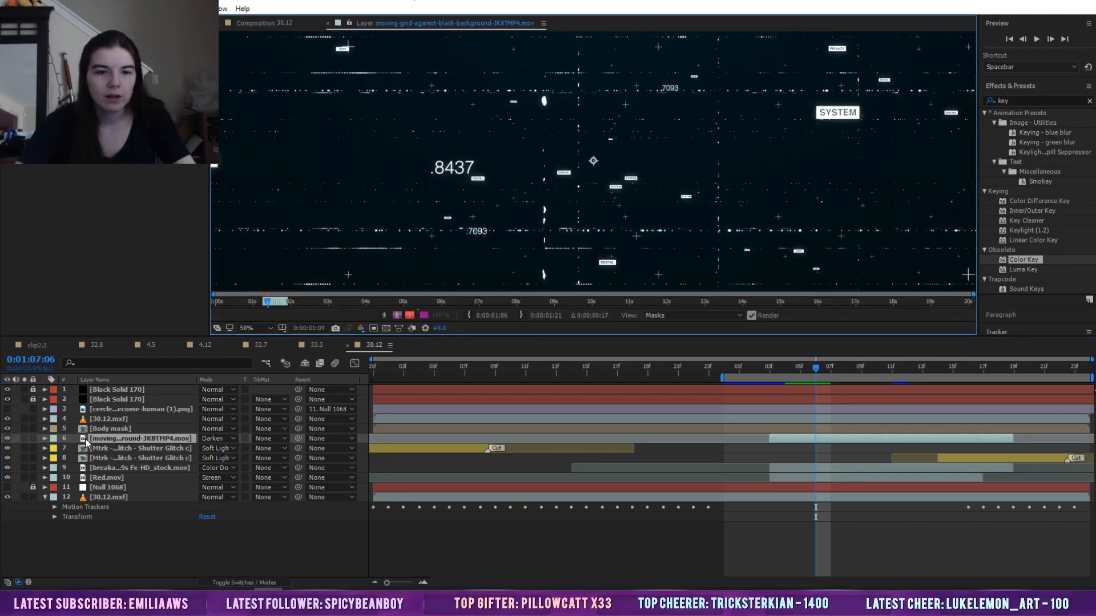
{"action": "left_click", "coordinate": [263, 327]}
{"action": "left_click", "coordinate": [263, 344]}
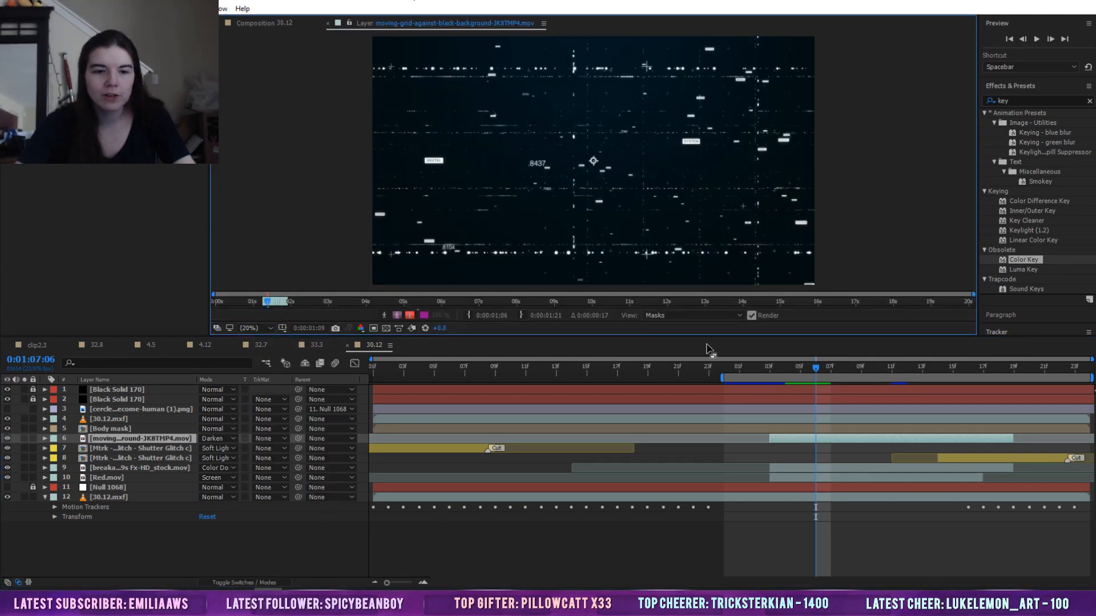
{"action": "mouse_move", "coordinate": [799, 370]}
{"action": "left_mouse_down"}
{"action": "mouse_move", "coordinate": [779, 368]}
{"action": "mouse_move", "coordinate": [799, 369]}
{"action": "left_mouse_up"}
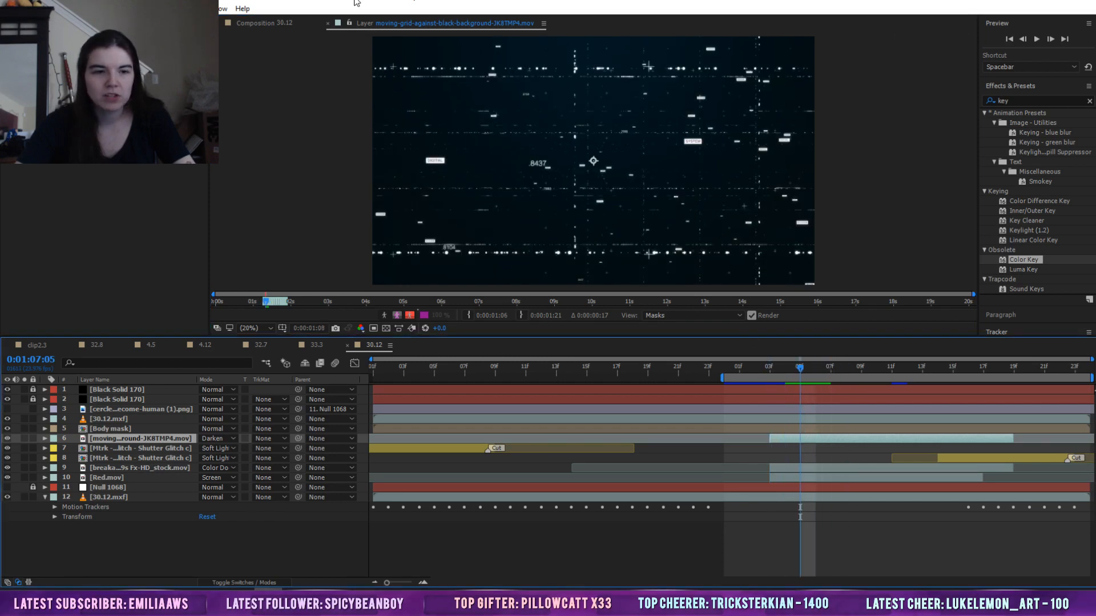
{"action": "left_click", "coordinate": [328, 24]}
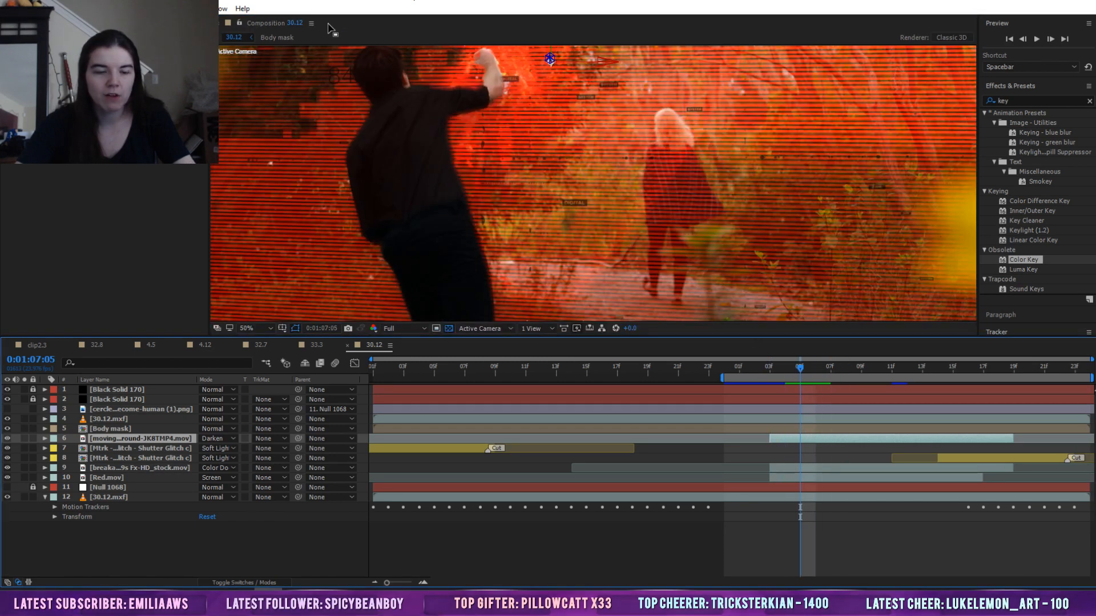
Open the source composition of the upper Shutter Glitch layer, scrub its first frames, and close it
{"action": "left_click", "coordinate": [110, 450]}
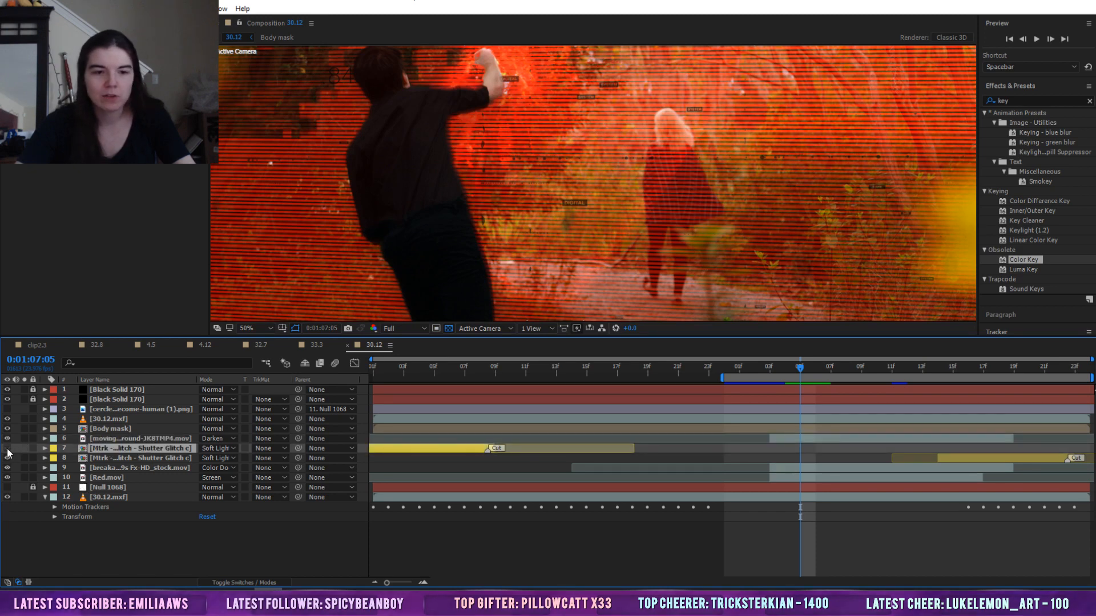
{"action": "double_click", "coordinate": [86, 450]}
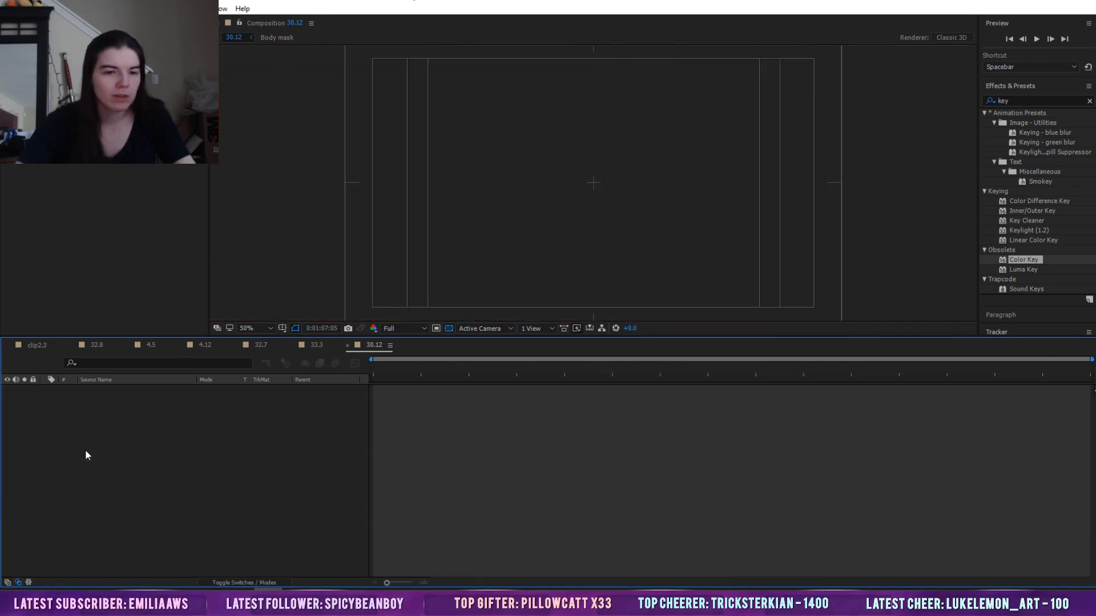
{"action": "left_click", "coordinate": [559, 371]}
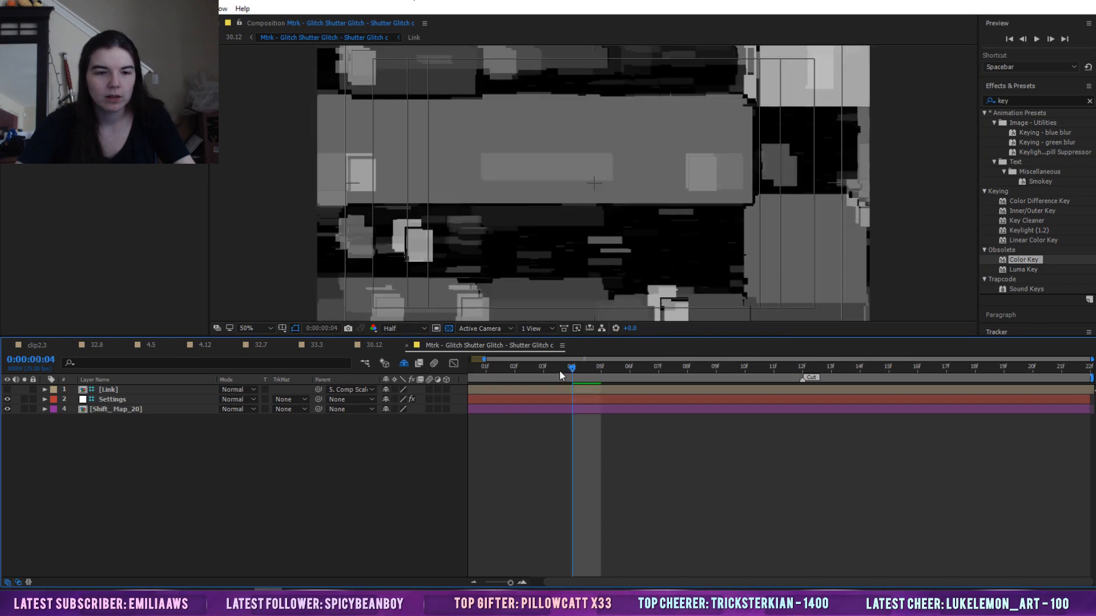
{"action": "left_click_drag", "start_coordinate": [559, 371], "coordinate": [485, 372]}
{"action": "left_click", "coordinate": [408, 346]}
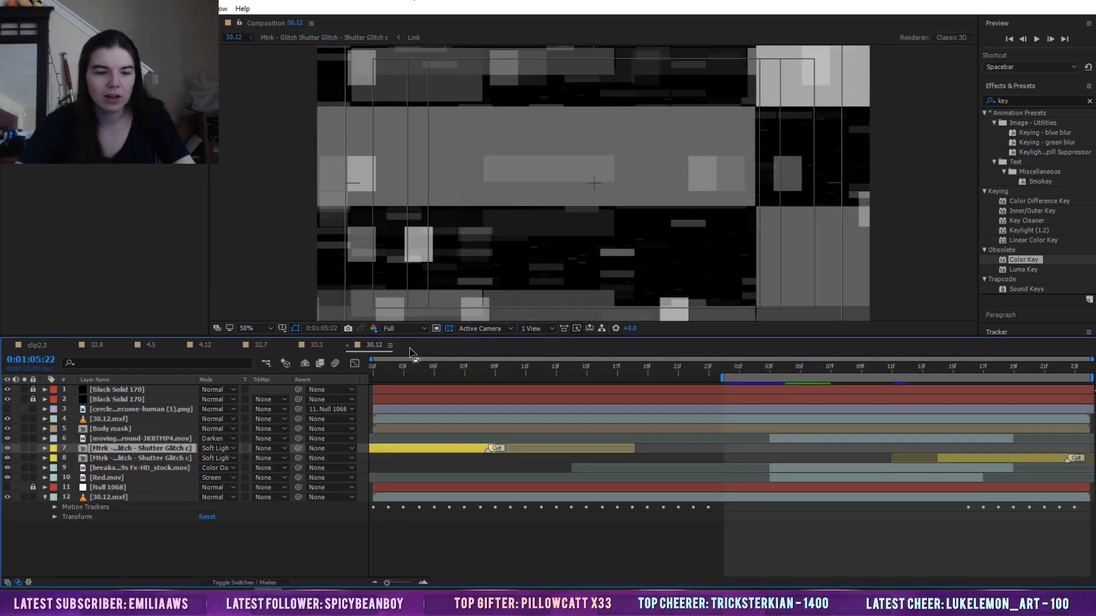
Preview the glitch overlays in composition 30.12 at 0:01:06:04 and from 0:01:07:05 to 0:01:07:07
{"action": "mouse_move", "coordinate": [430, 370]}
{"action": "left_mouse_down"}
{"action": "mouse_move", "coordinate": [478, 376]}
{"action": "mouse_move", "coordinate": [418, 377]}
{"action": "left_mouse_up"}
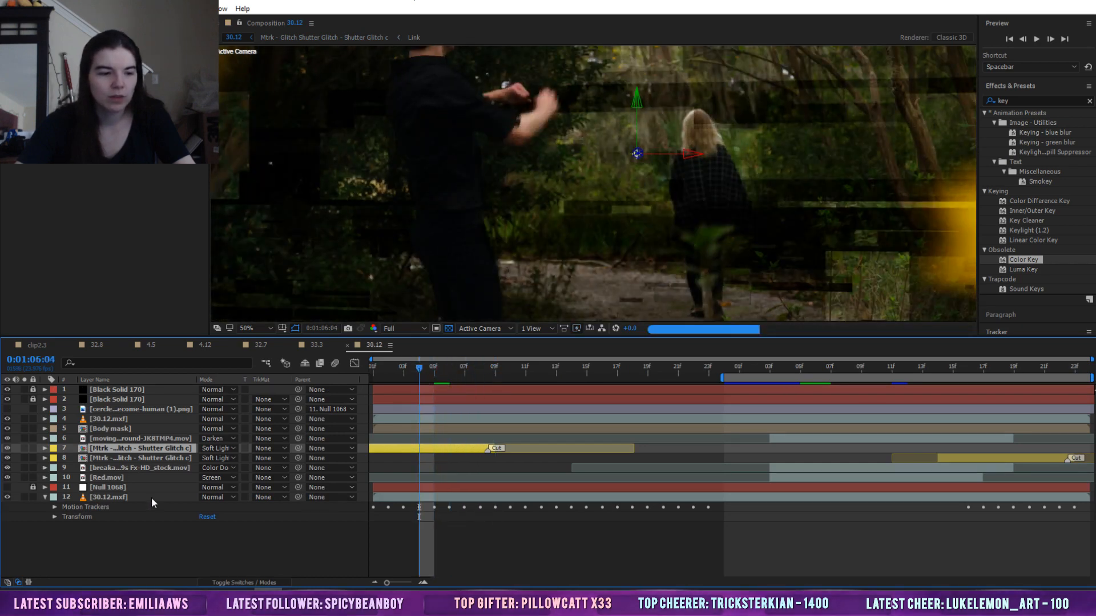
{"action": "left_click", "coordinate": [797, 370]}
{"action": "left_click_drag", "start_coordinate": [813, 369], "coordinate": [830, 370]}
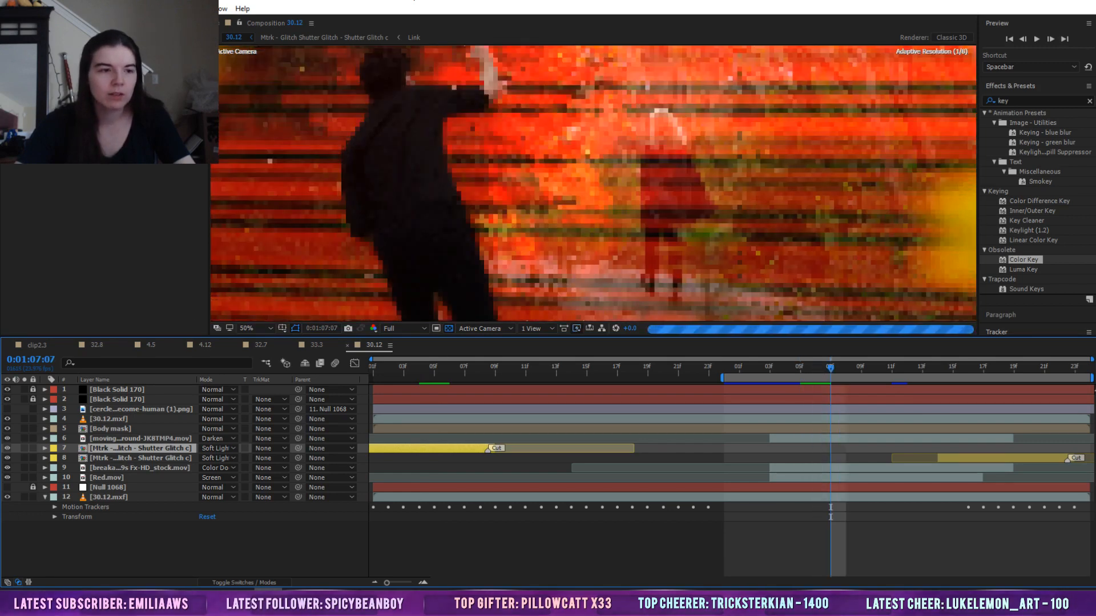
{"action": "left_click_drag", "start_coordinate": [237, 2], "coordinate": [283, 44]}
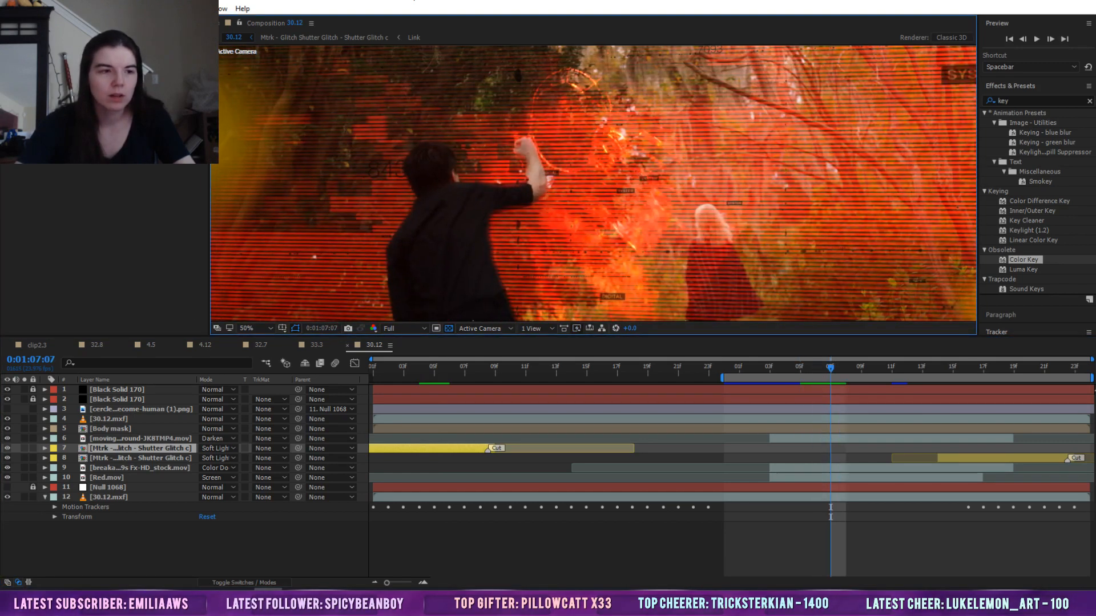
{"action": "left_click", "coordinate": [119, 155]}
Open the masked breakable glass footage in its layer view, play it from 0:01:07:00, and close the view
{"action": "left_click", "coordinate": [107, 471]}
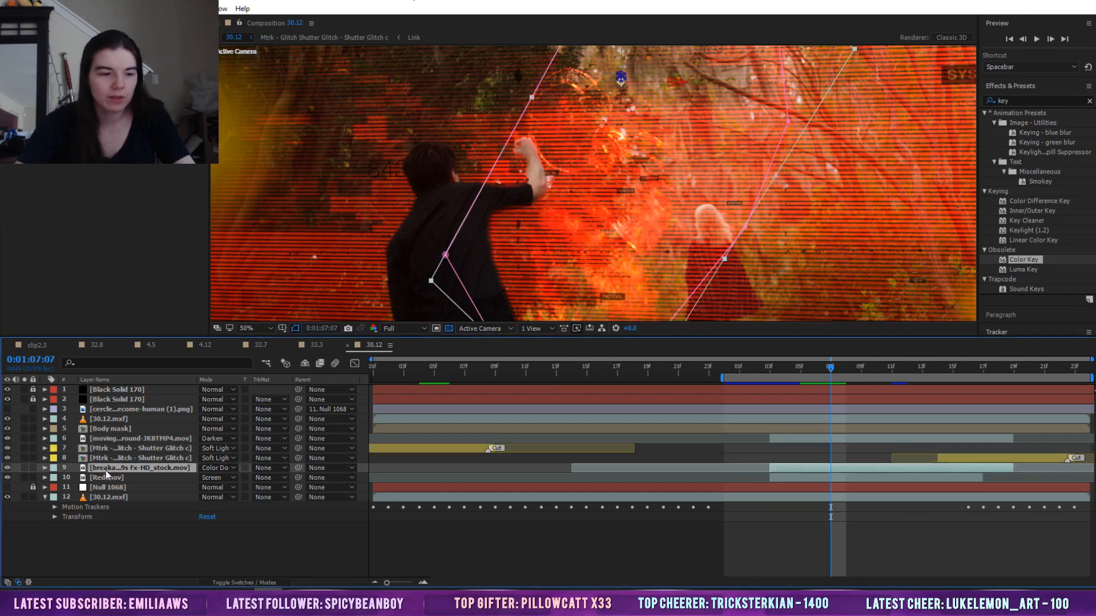
{"action": "double_click", "coordinate": [88, 469]}
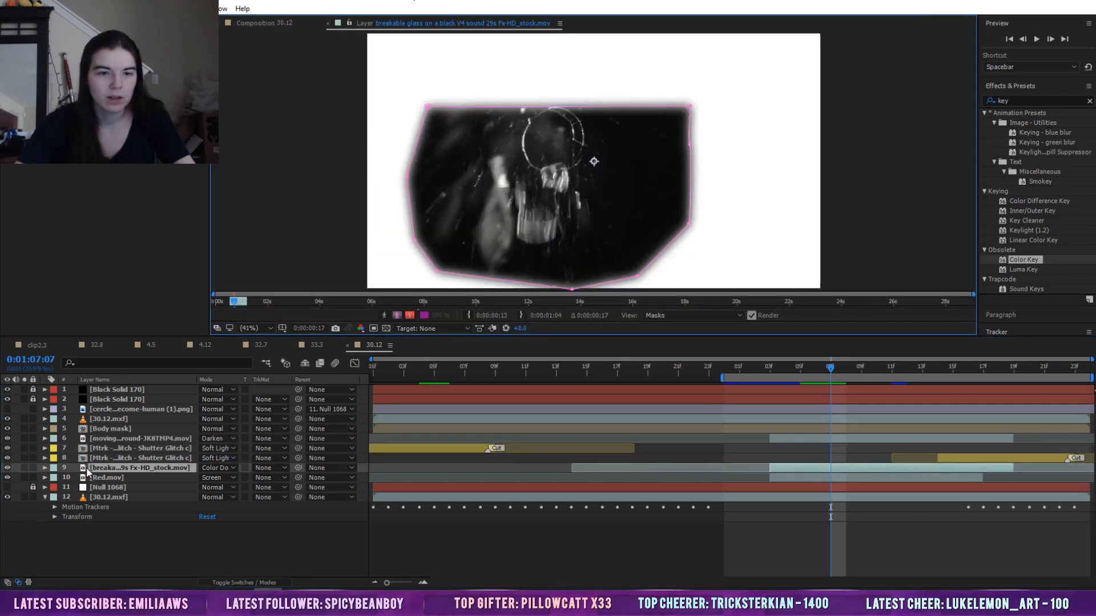
{"action": "key", "text": "space"}
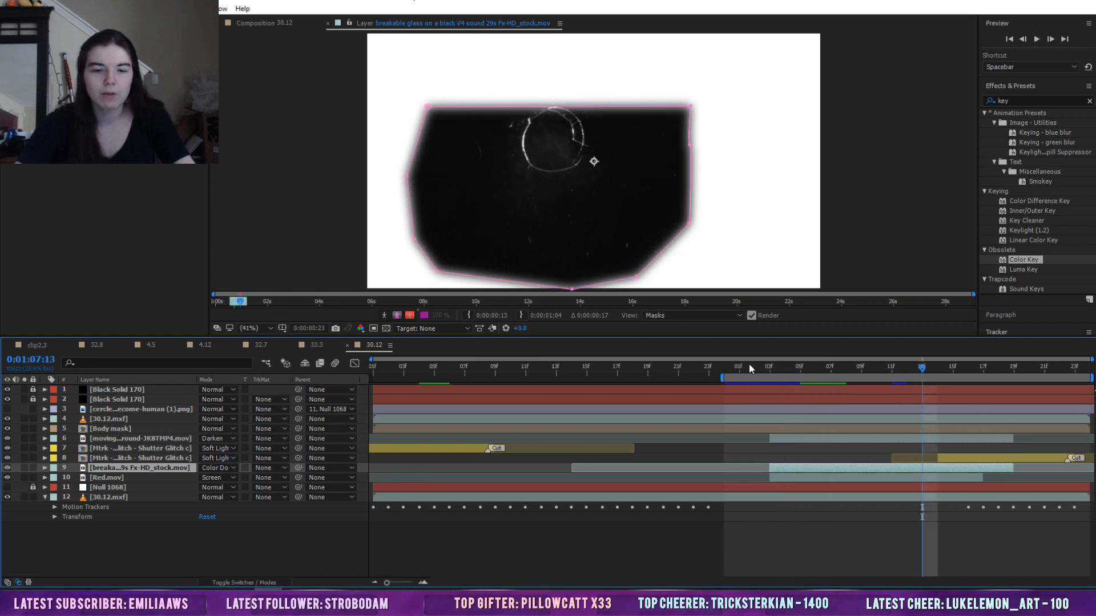
{"action": "left_click", "coordinate": [726, 366]}
{"action": "key", "text": "space"}
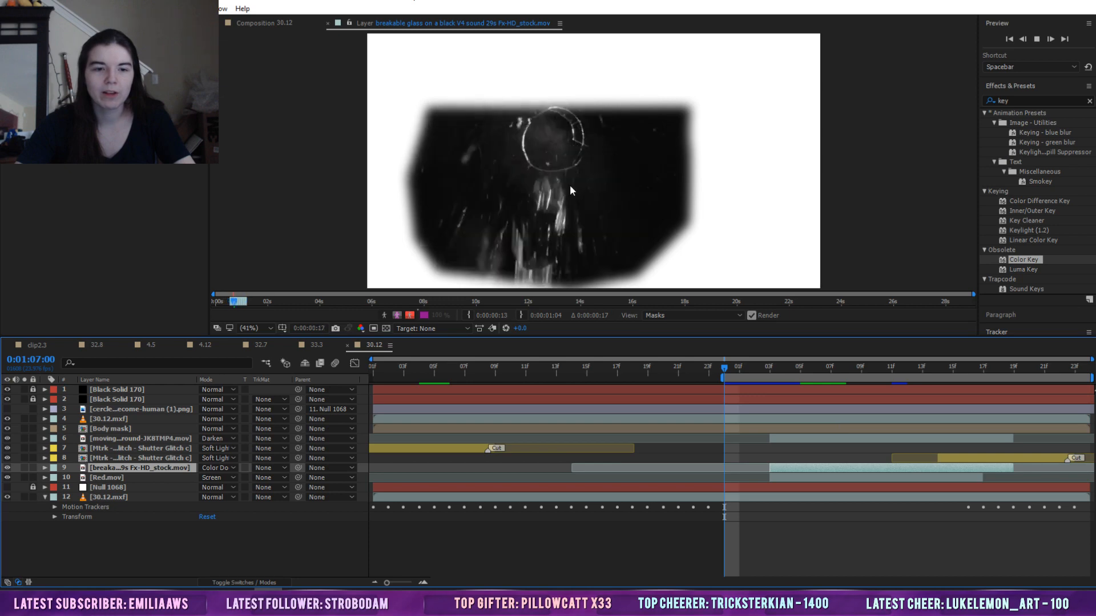
{"action": "key", "text": "space"}
{"action": "left_click", "coordinate": [328, 23]}
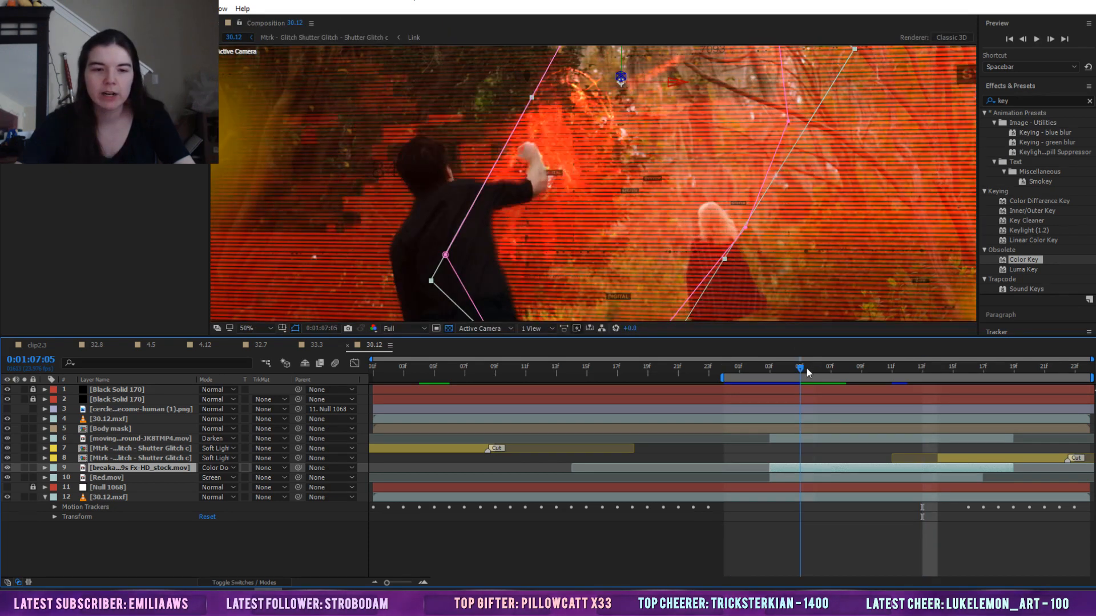
Try the Normal blending mode on the breakable glass layer at 0:01:07:06, and restore Color Dodge
{"action": "mouse_move", "coordinate": [806, 368]}
{"action": "left_mouse_down"}
{"action": "mouse_move", "coordinate": [775, 368]}
{"action": "mouse_move", "coordinate": [816, 368]}
{"action": "left_mouse_up"}
{"action": "left_click", "coordinate": [214, 468]}
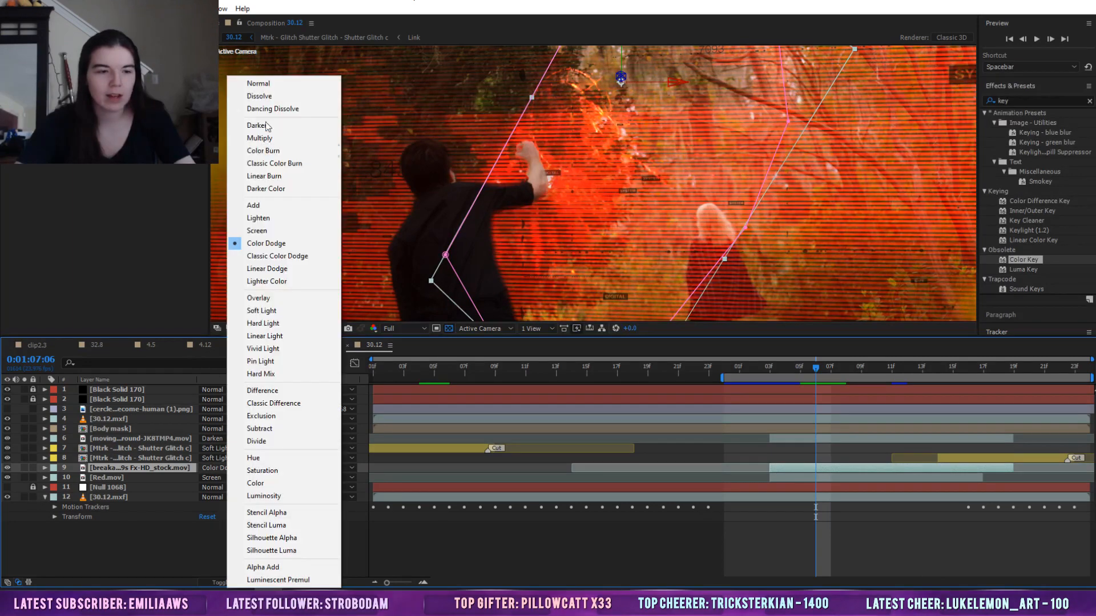
{"action": "left_click", "coordinate": [258, 82]}
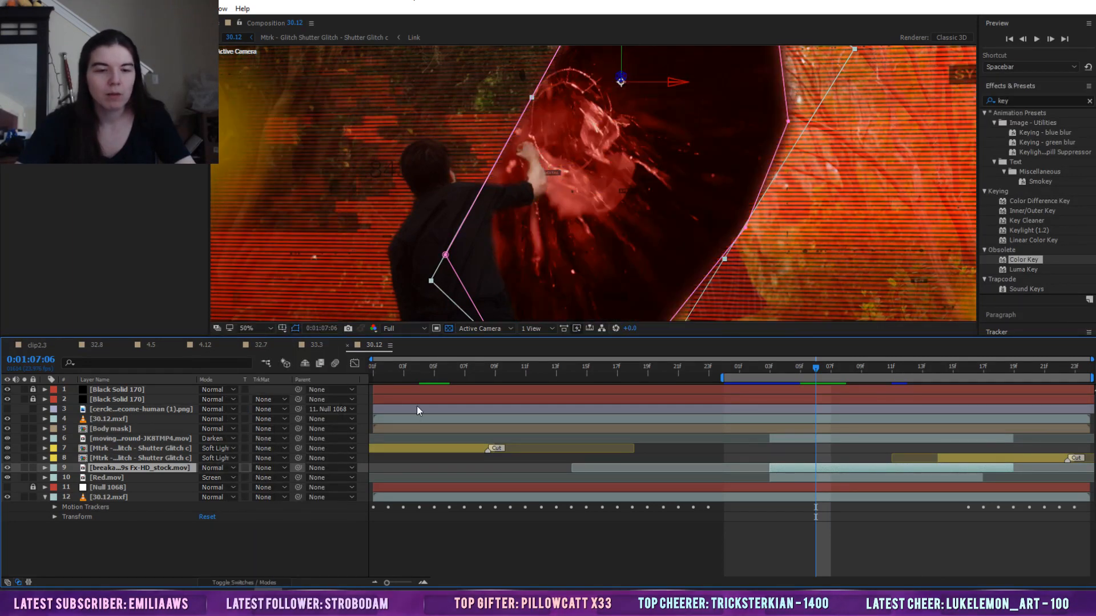
{"action": "left_click", "coordinate": [216, 468]}
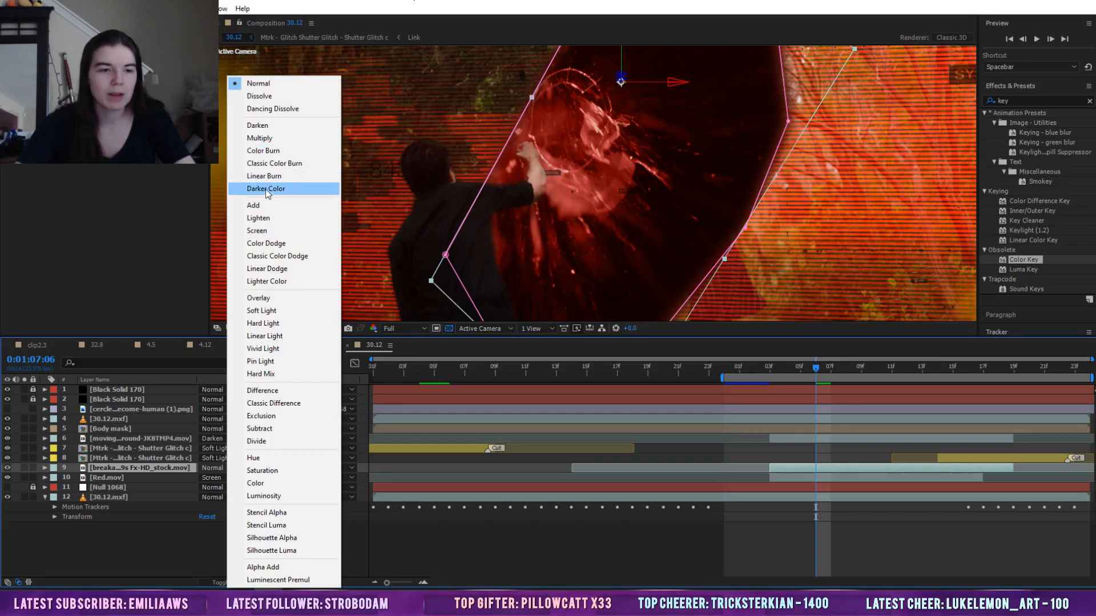
{"action": "left_click", "coordinate": [270, 244]}
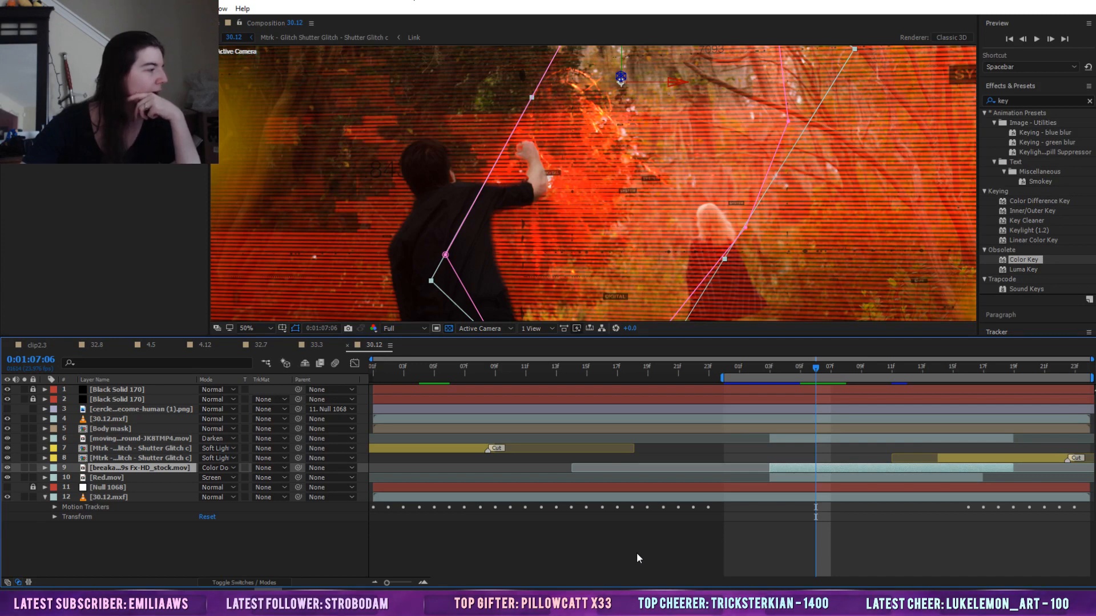
Fit composition 30.12 in the viewer with all layers deselected, and show the project items around Body mask
{"action": "left_click", "coordinate": [255, 328]}
{"action": "left_click", "coordinate": [254, 355]}
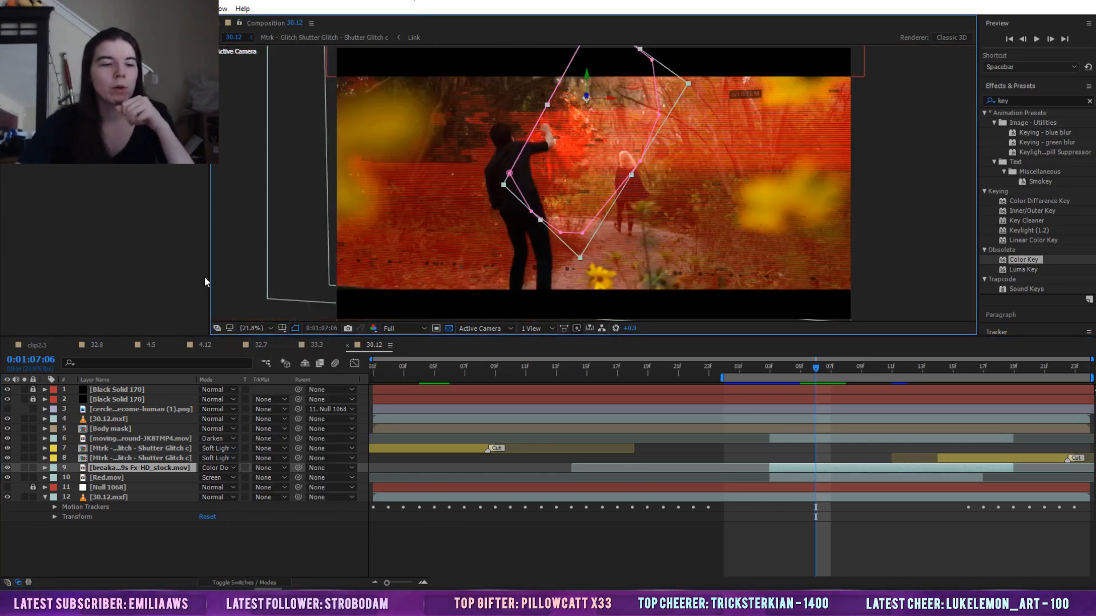
{"action": "left_click", "coordinate": [120, 123]}
{"action": "left_click", "coordinate": [566, 568]}
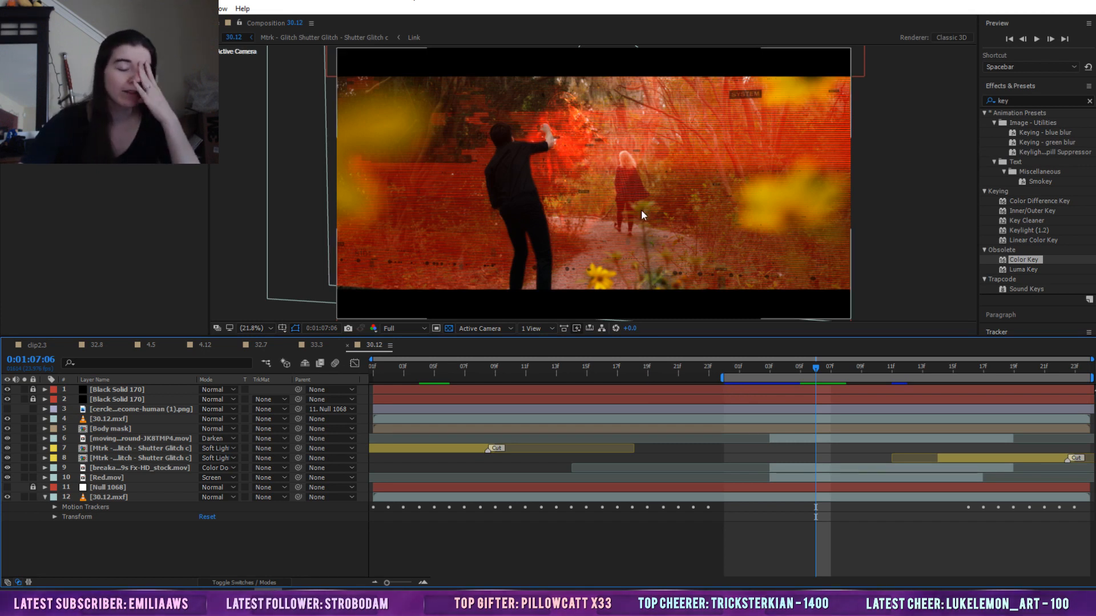
{"action": "left_click", "coordinate": [19, 23]}
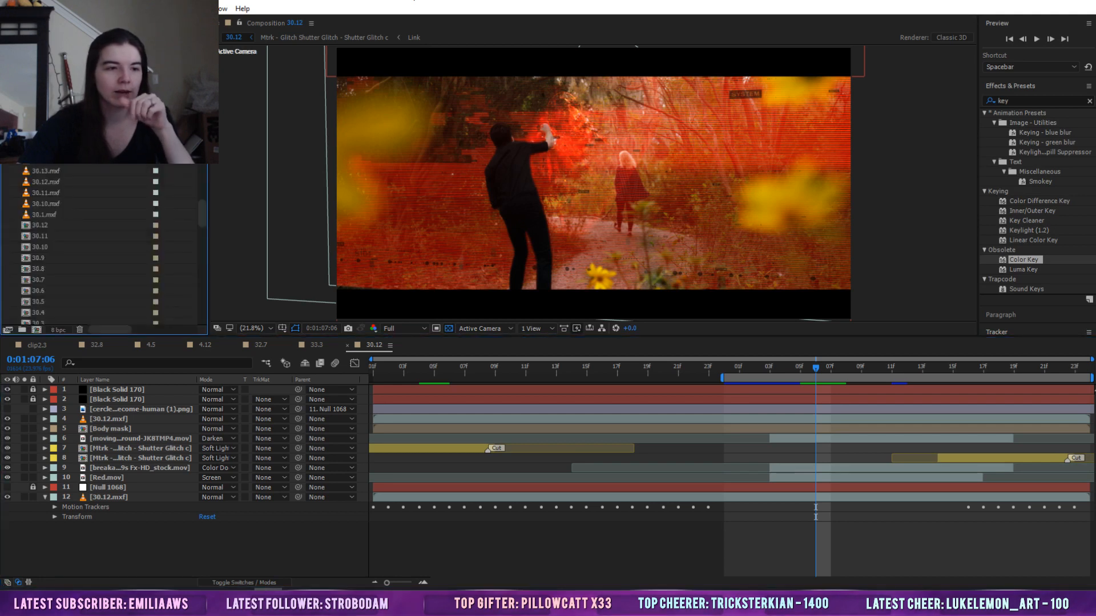
{"action": "mouse_move", "coordinate": [203, 217]}
{"action": "left_mouse_down"}
{"action": "mouse_move", "coordinate": [204, 196]}
{"action": "mouse_move", "coordinate": [204, 206]}
{"action": "left_mouse_up"}
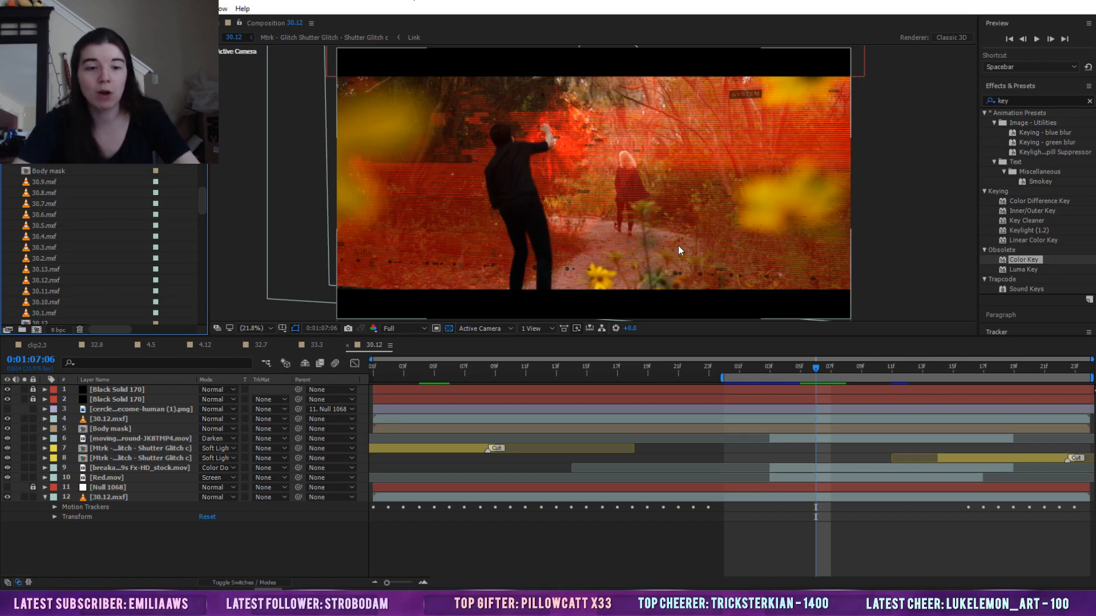
Open the Body mask composition, fit it in the viewer, and scrub the body cutout to 0:01:07:15
{"action": "double_click", "coordinate": [102, 430]}
{"action": "left_click", "coordinate": [250, 328]}
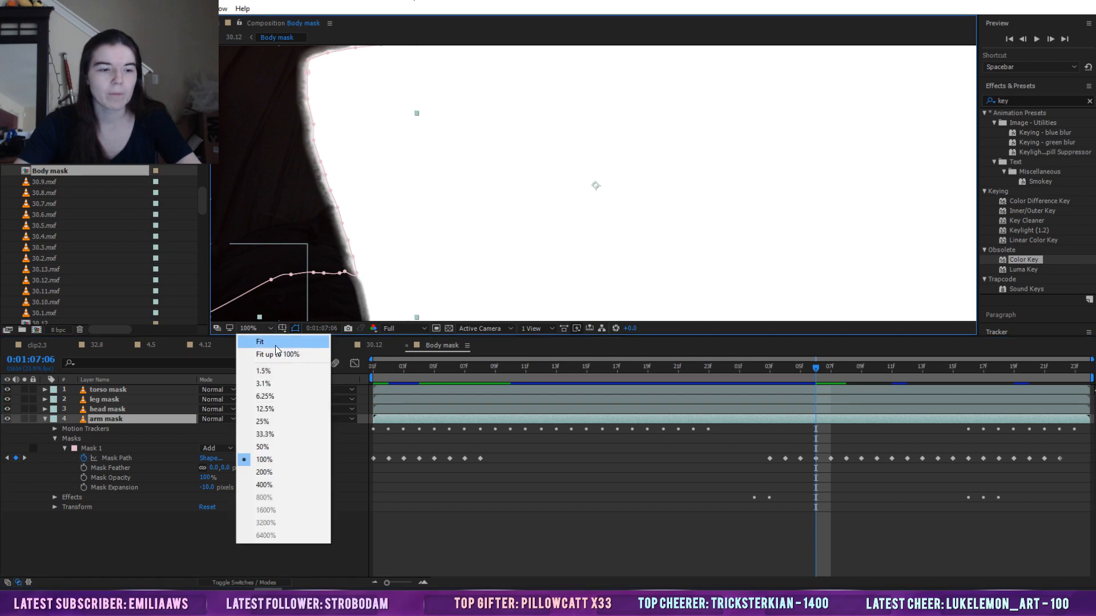
{"action": "left_click", "coordinate": [252, 340]}
{"action": "left_click", "coordinate": [545, 533]}
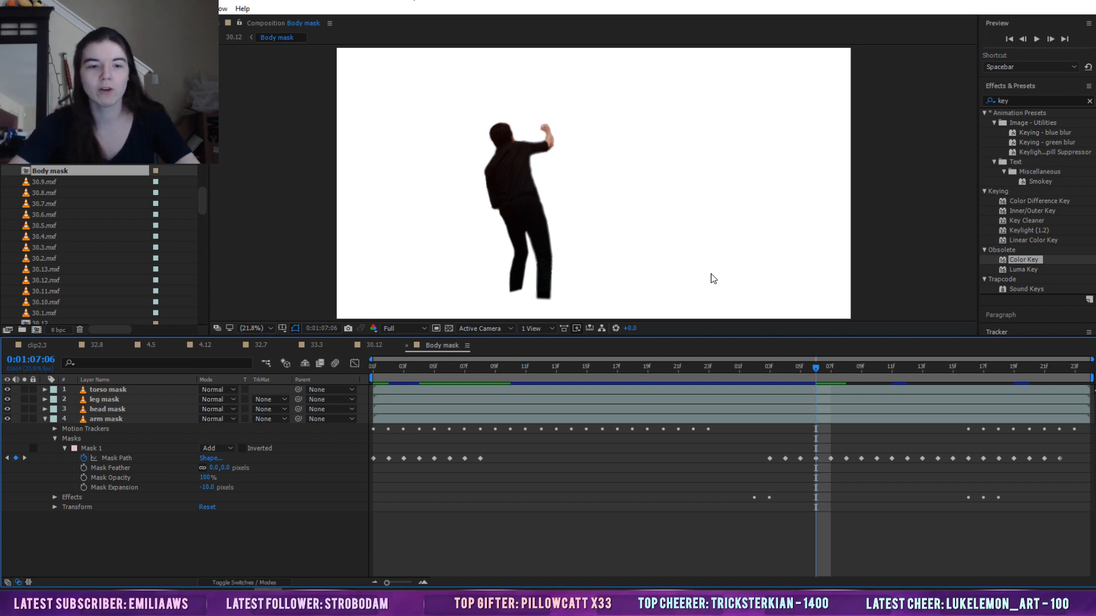
{"action": "left_click_drag", "start_coordinate": [579, 372], "coordinate": [953, 377]}
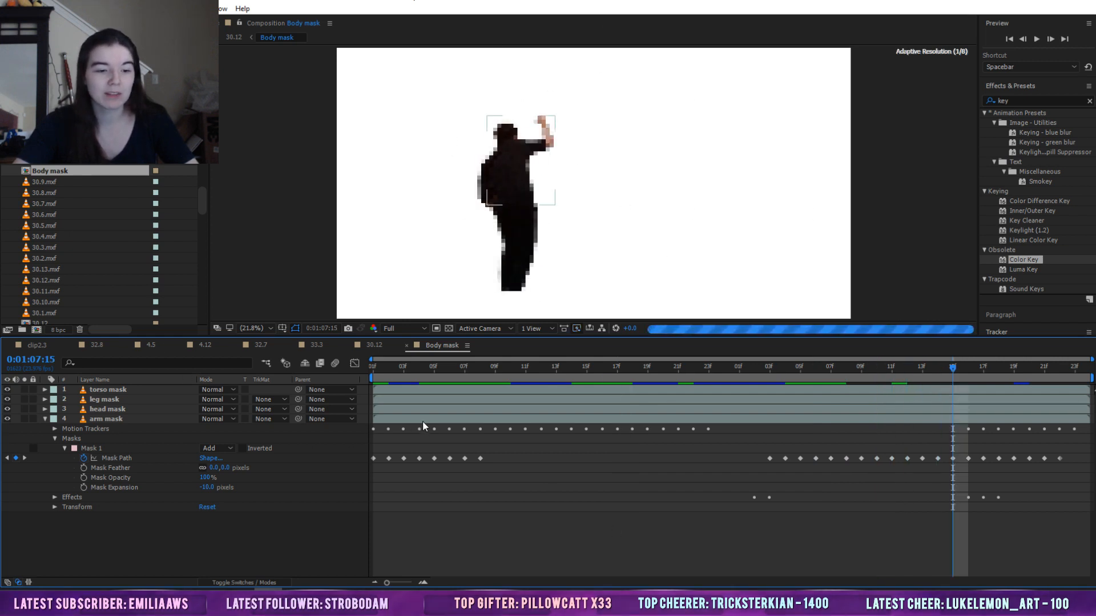
Delete the masks of the arm mask layer to expose its full footage, undo the deletion, and deselect the layer
{"action": "left_click", "coordinate": [79, 421]}
{"action": "left_click", "coordinate": [72, 438]}
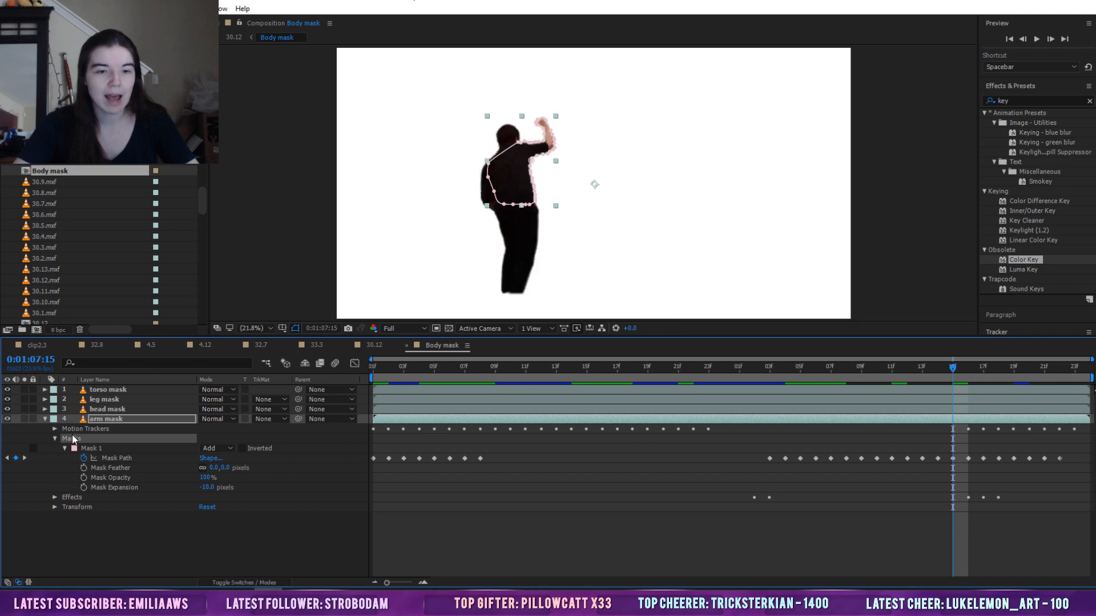
{"action": "key", "text": "Delete"}
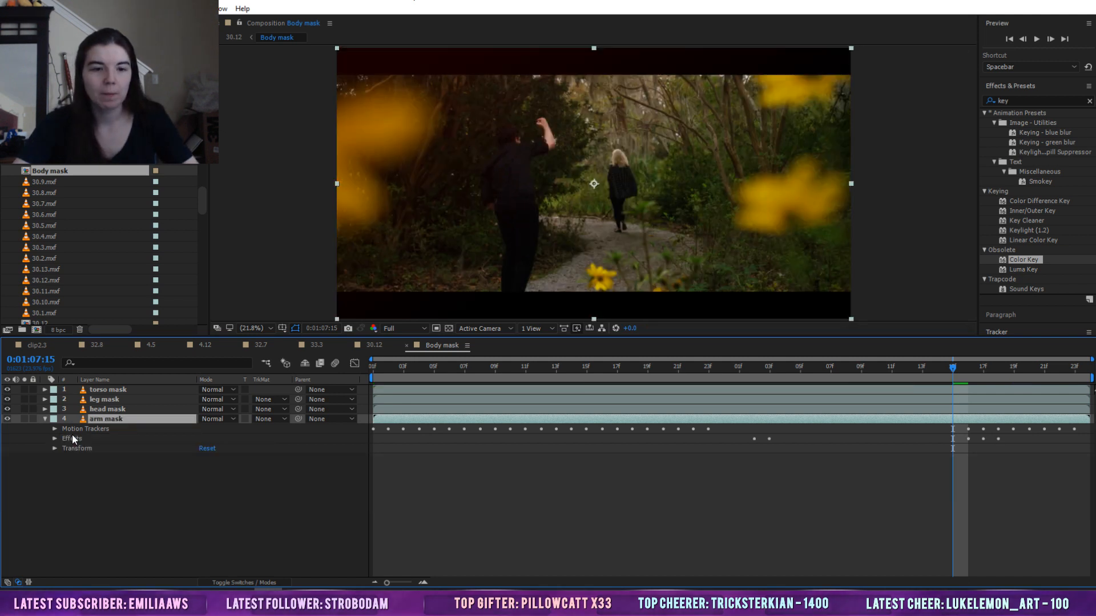
{"action": "key", "text": "ctrl+z"}
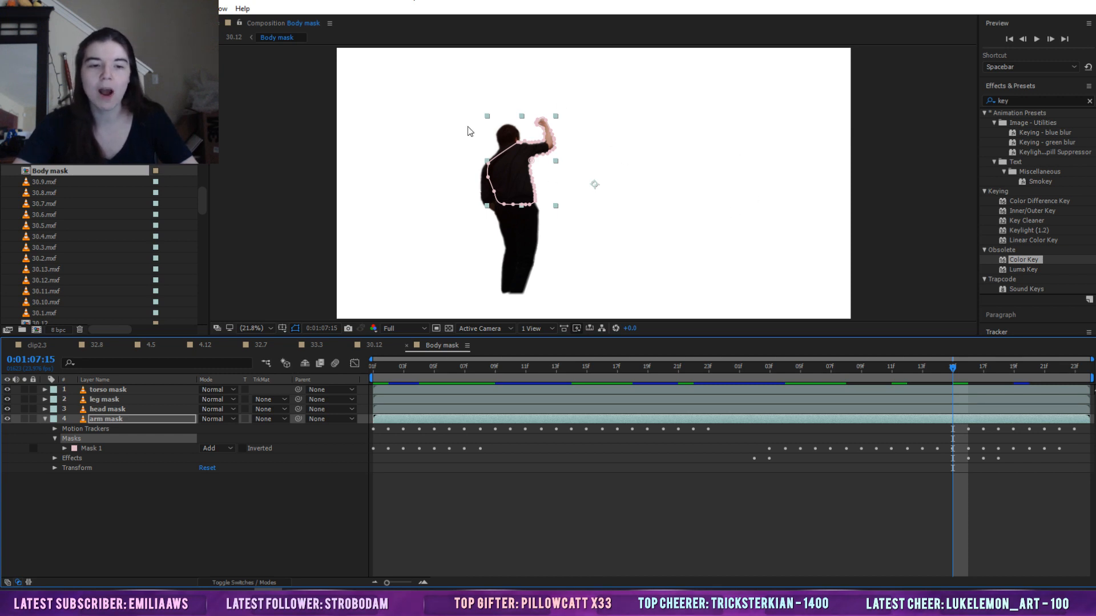
{"action": "left_click", "coordinate": [949, 217]}
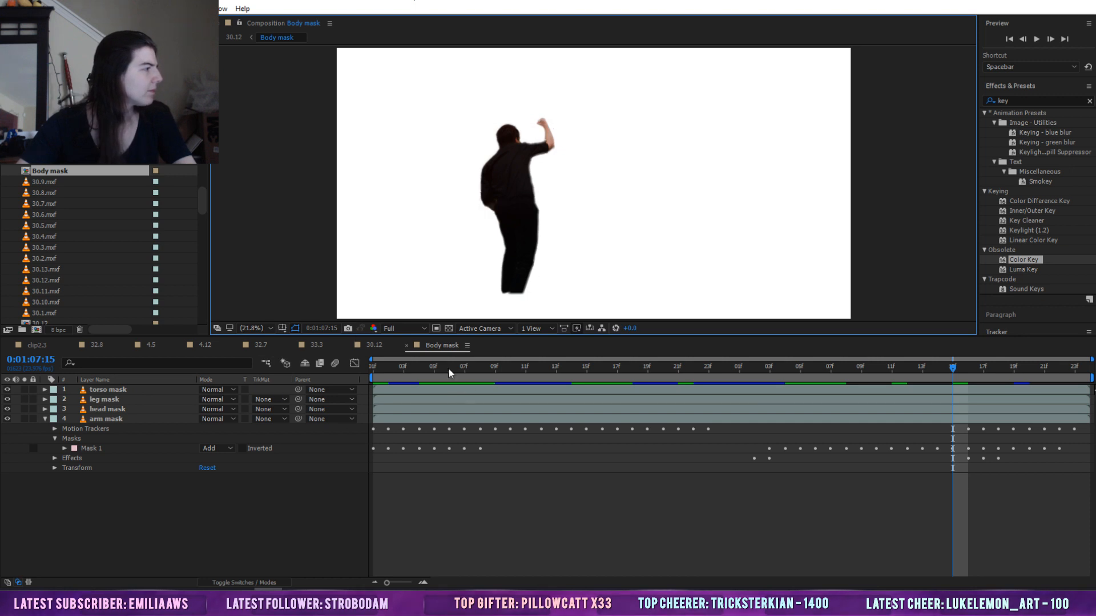
Close the Body mask composition and scrub composition 30.12 to 0:01:07:07
{"action": "left_click", "coordinate": [406, 346]}
{"action": "left_click_drag", "start_coordinate": [929, 367], "coordinate": [830, 369]}
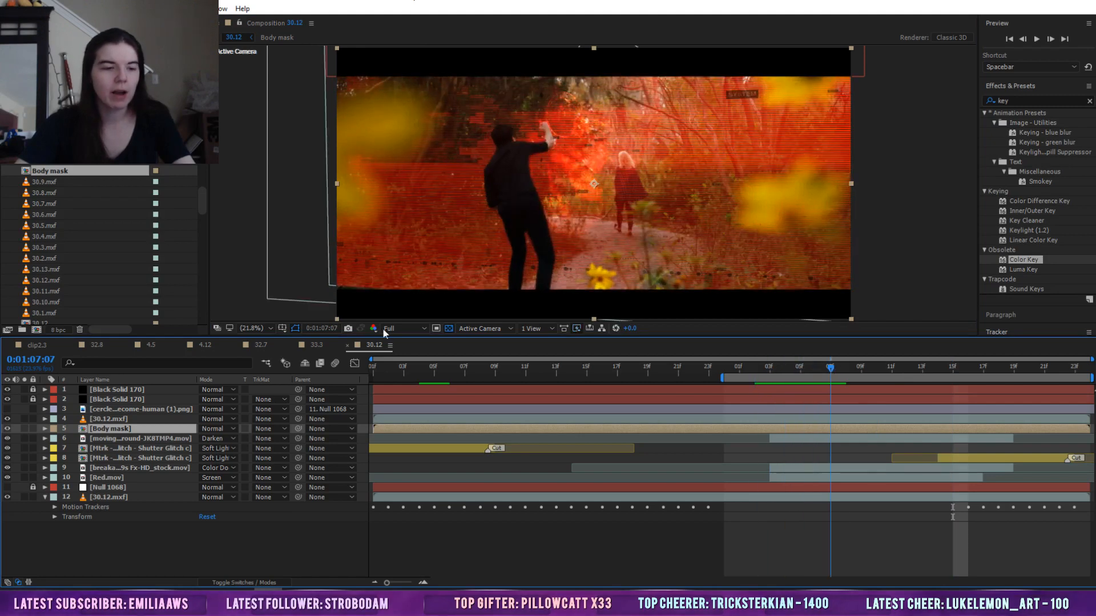
Browse the project's scene folders, collapse Scene 32, and expand Scene 33
{"action": "left_click", "coordinate": [23, 178]}
{"action": "scroll", "coordinate": [23, 178], "scroll_direction": "down", "scroll_amount": 5}
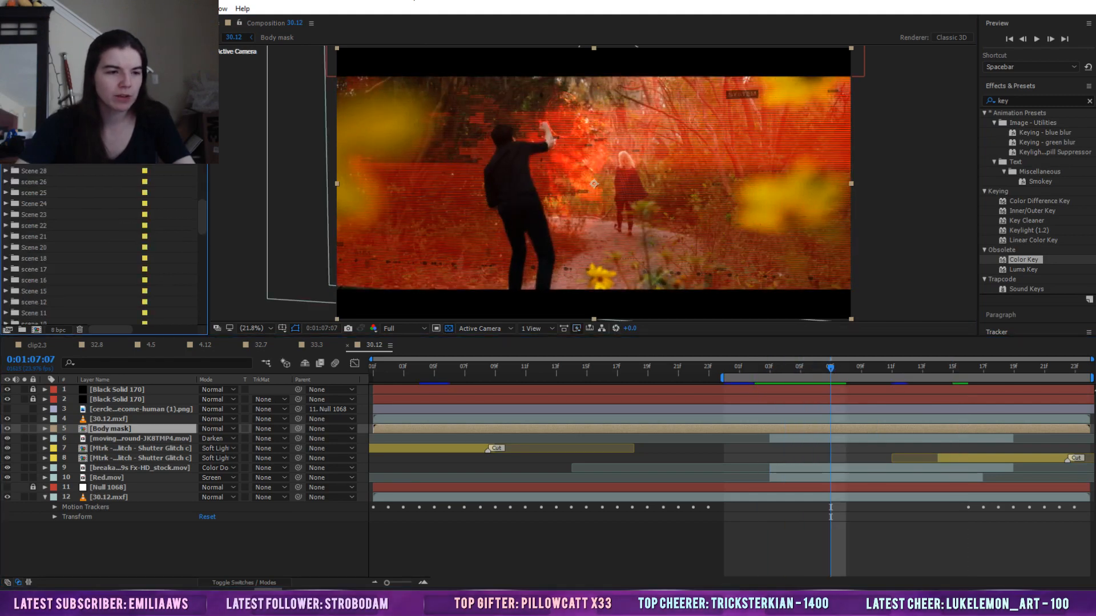
{"action": "scroll", "coordinate": [103, 246], "scroll_direction": "up", "scroll_amount": 5}
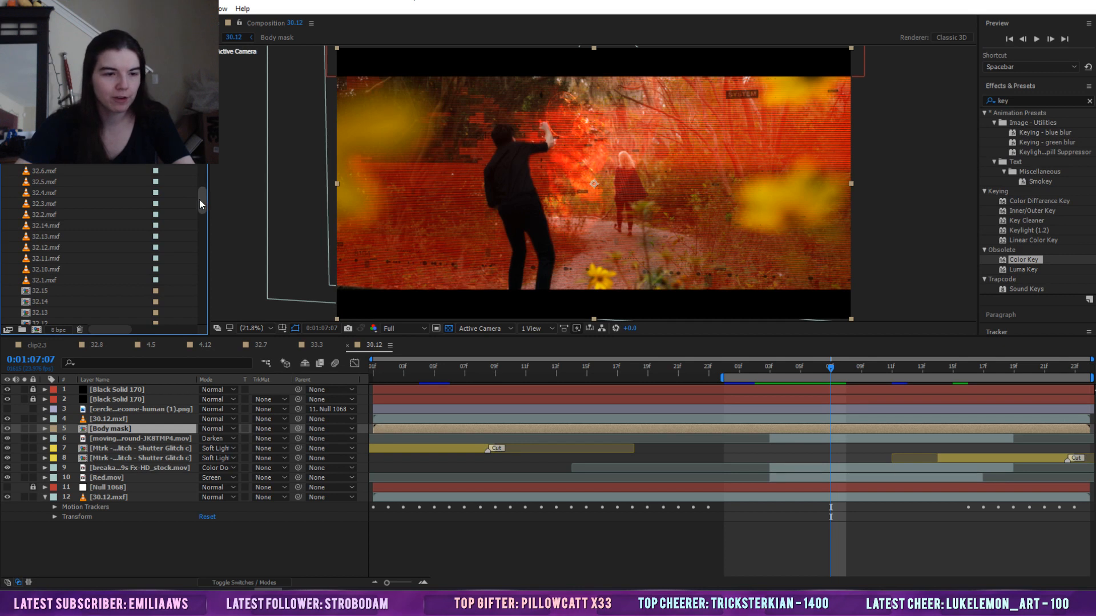
{"action": "left_click_drag", "start_coordinate": [199, 199], "coordinate": [206, 220]}
{"action": "left_click", "coordinate": [40, 291]}
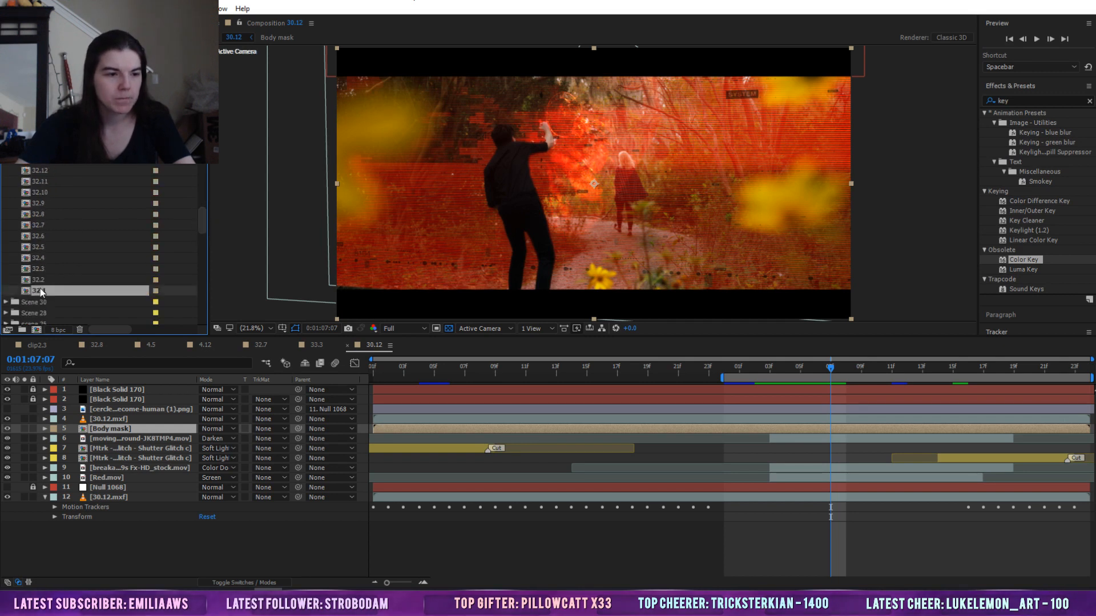
{"action": "scroll", "coordinate": [40, 280], "scroll_direction": "up", "scroll_amount": 7}
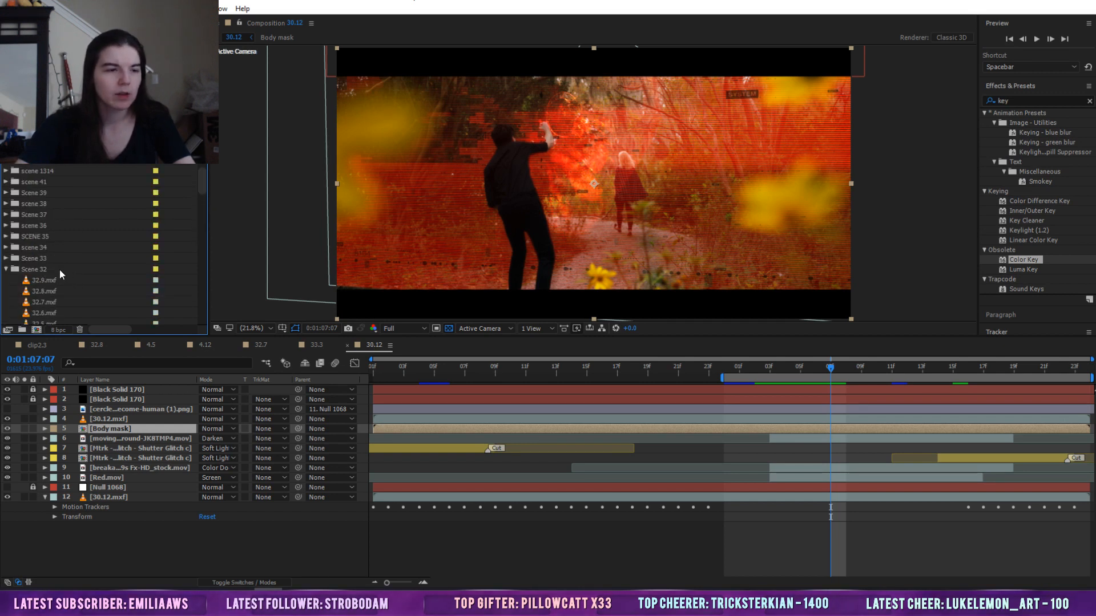
{"action": "left_click", "coordinate": [5, 270]}
{"action": "left_click", "coordinate": [7, 260]}
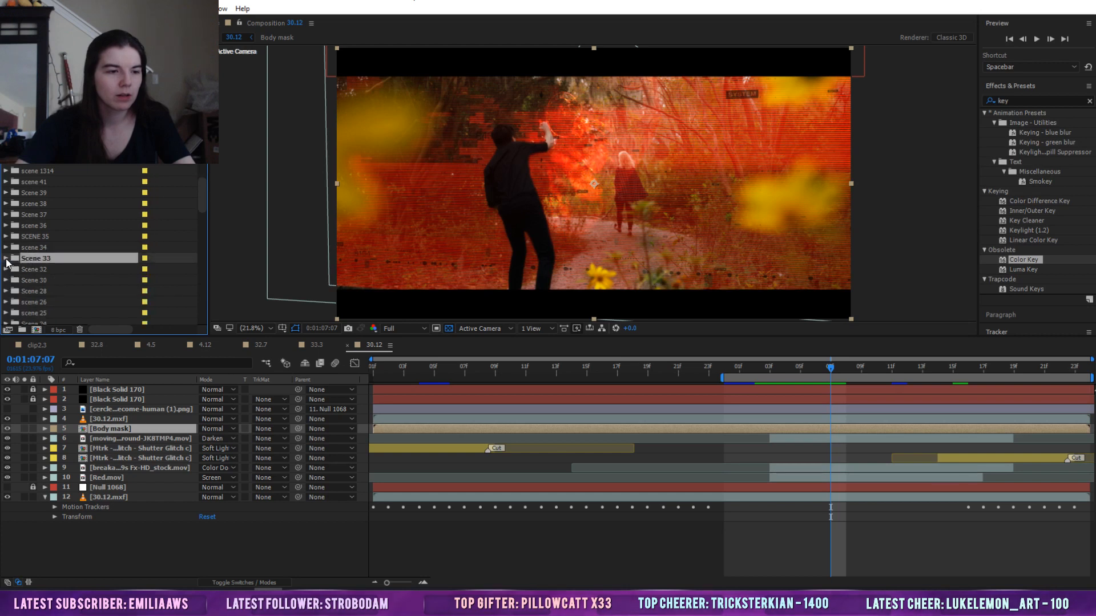
Open composition 33.2A from the Scene 33 folder, preview it, and go to 0:00:21:04
{"action": "scroll", "coordinate": [26, 261], "scroll_direction": "down", "scroll_amount": 4}
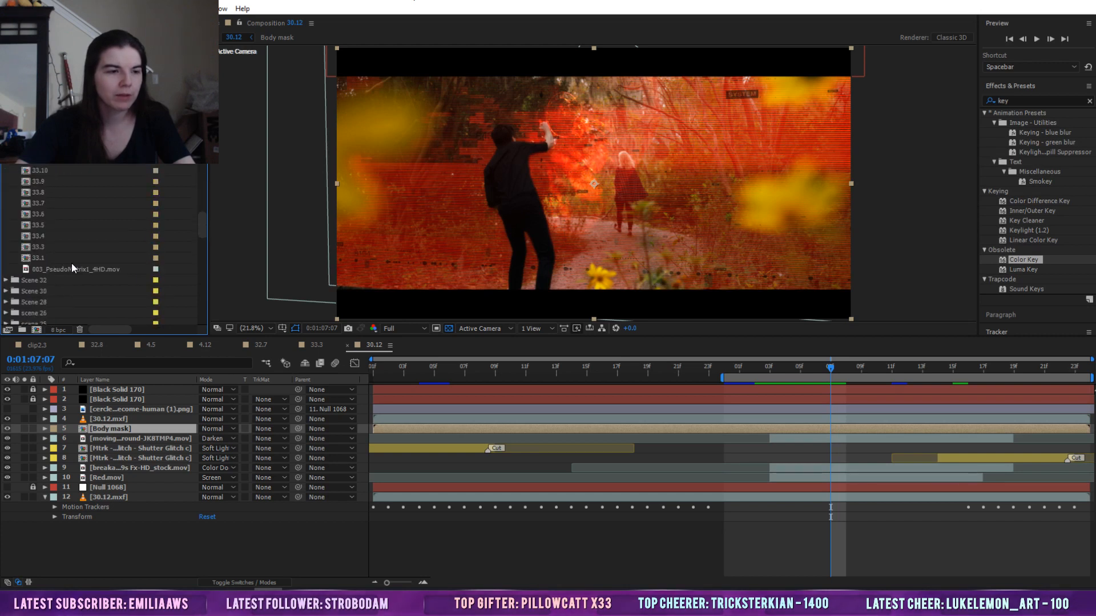
{"action": "left_click", "coordinate": [26, 258]}
{"action": "left_click", "coordinate": [27, 248]}
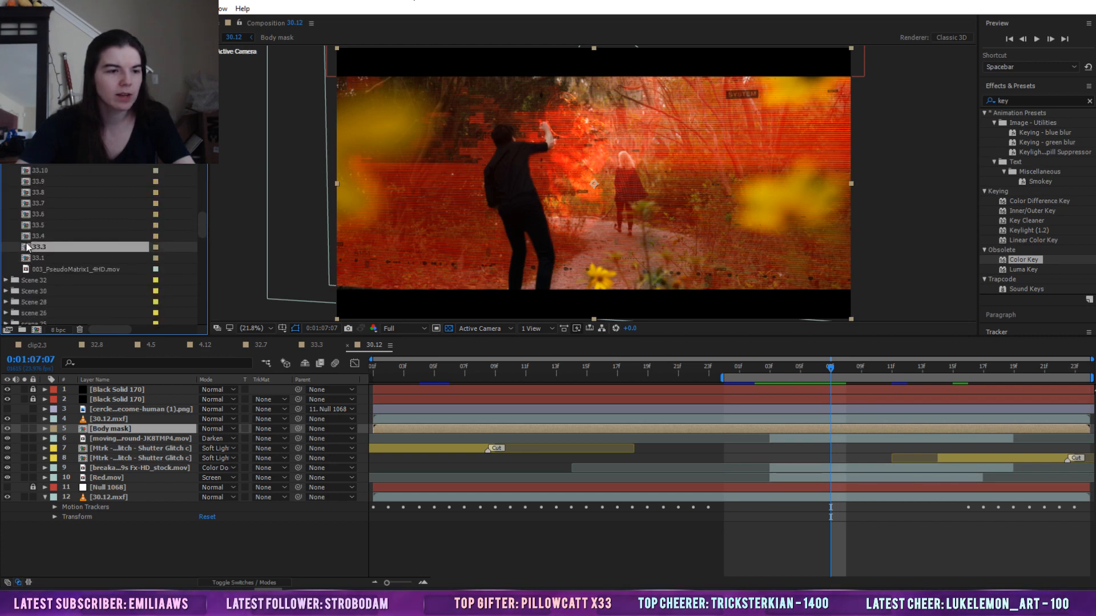
{"action": "scroll", "coordinate": [29, 248], "scroll_direction": "up", "scroll_amount": 5}
{"action": "left_click", "coordinate": [30, 280]}
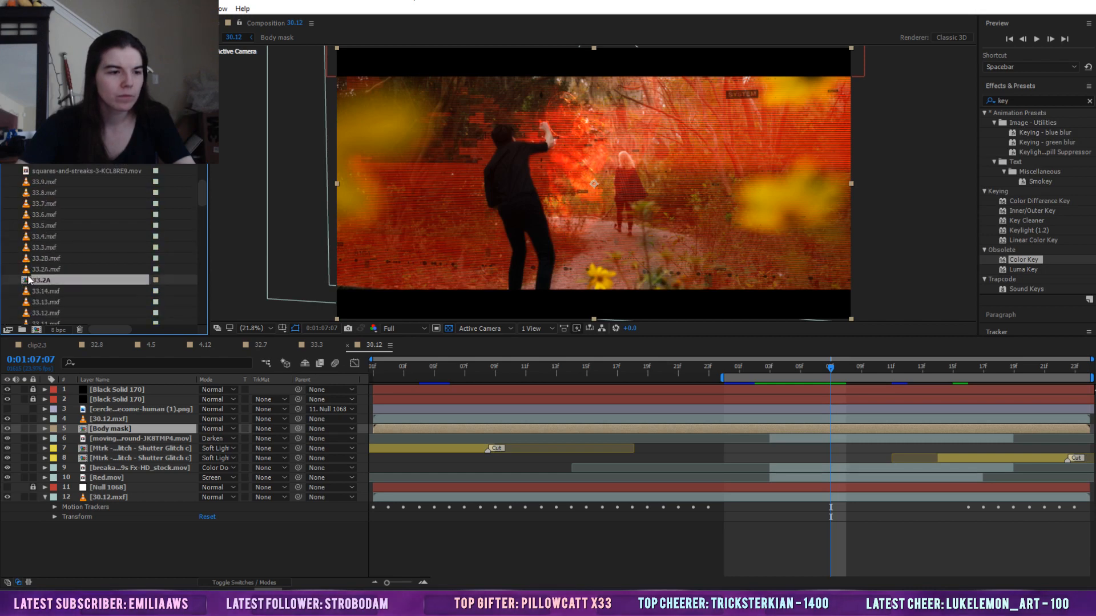
{"action": "double_click", "coordinate": [28, 280]}
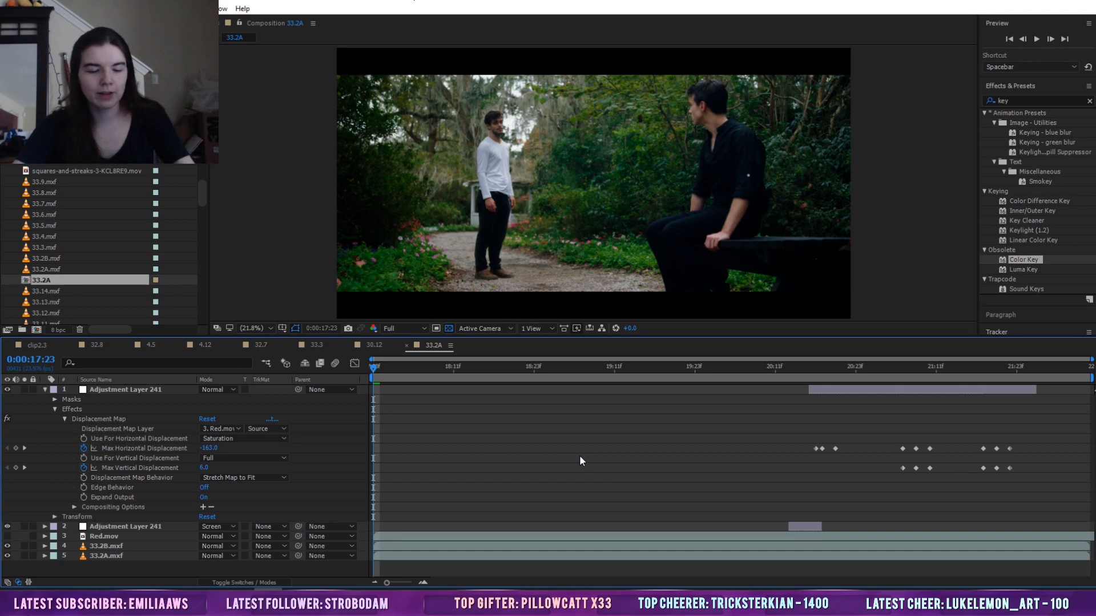
{"action": "key", "text": "space"}
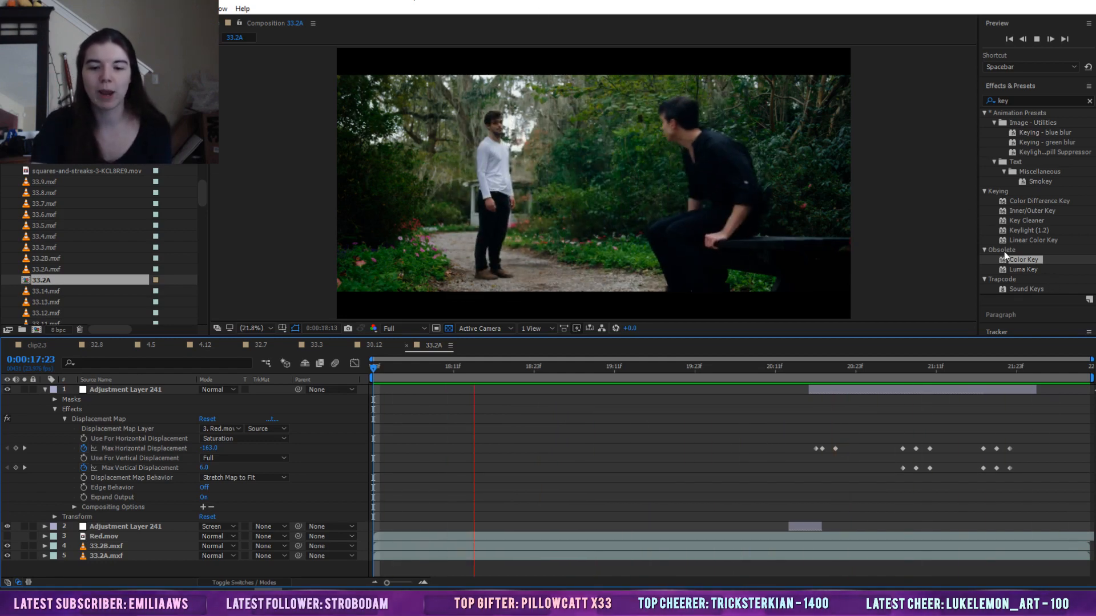
{"action": "left_click", "coordinate": [891, 379]}
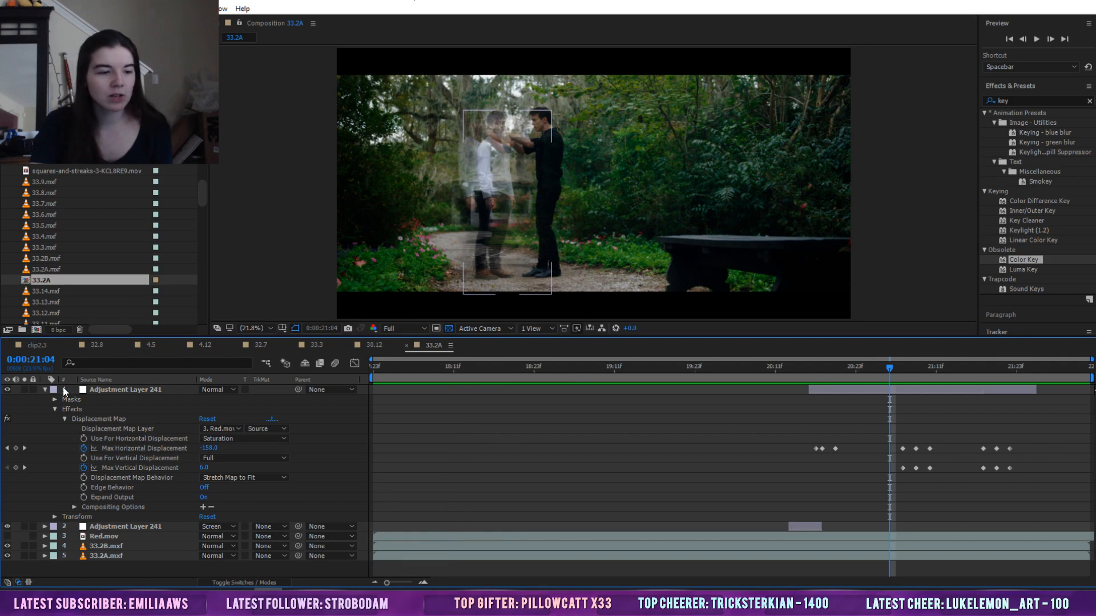
View the 33.2A.mxf layer's footage on its own, play it from 0:00:17:23, and close the layer view
{"action": "double_click", "coordinate": [106, 556]}
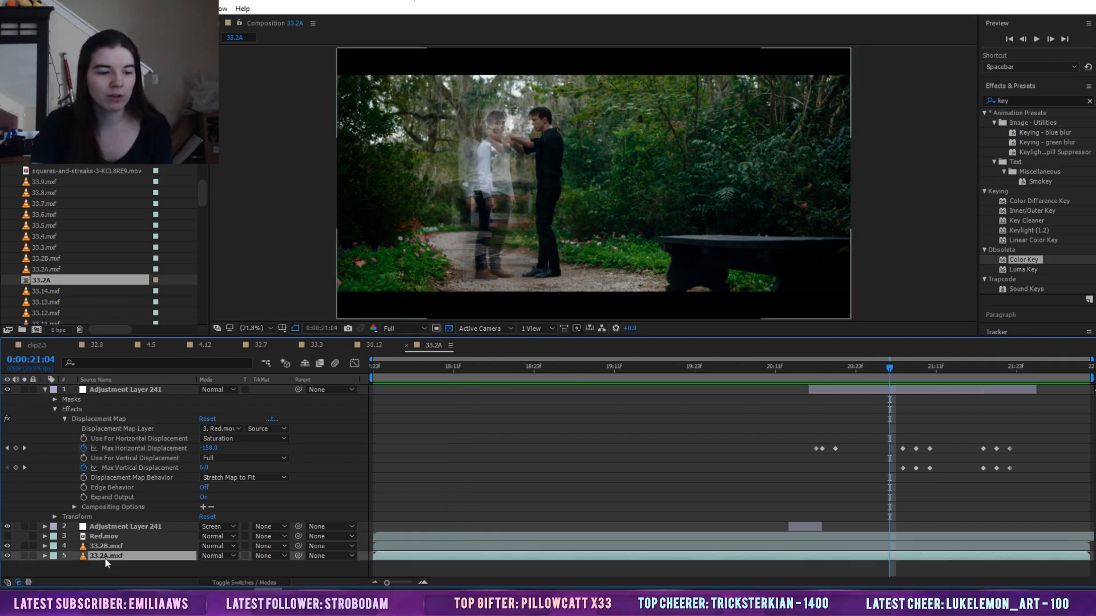
{"action": "left_click", "coordinate": [734, 369]}
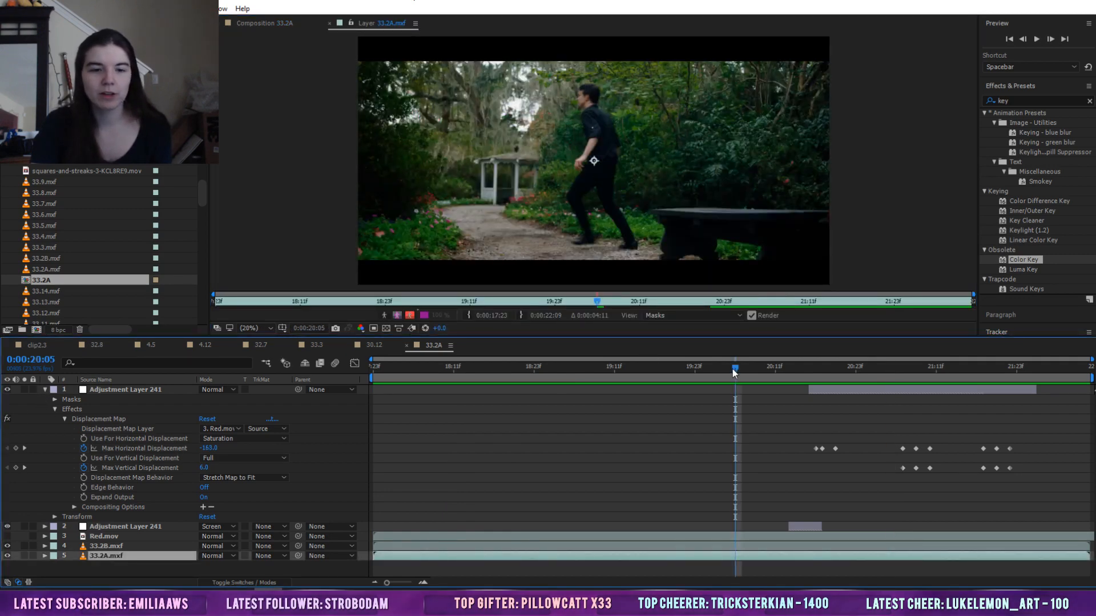
{"action": "left_click_drag", "start_coordinate": [598, 307], "coordinate": [216, 302]}
{"action": "key", "text": "space"}
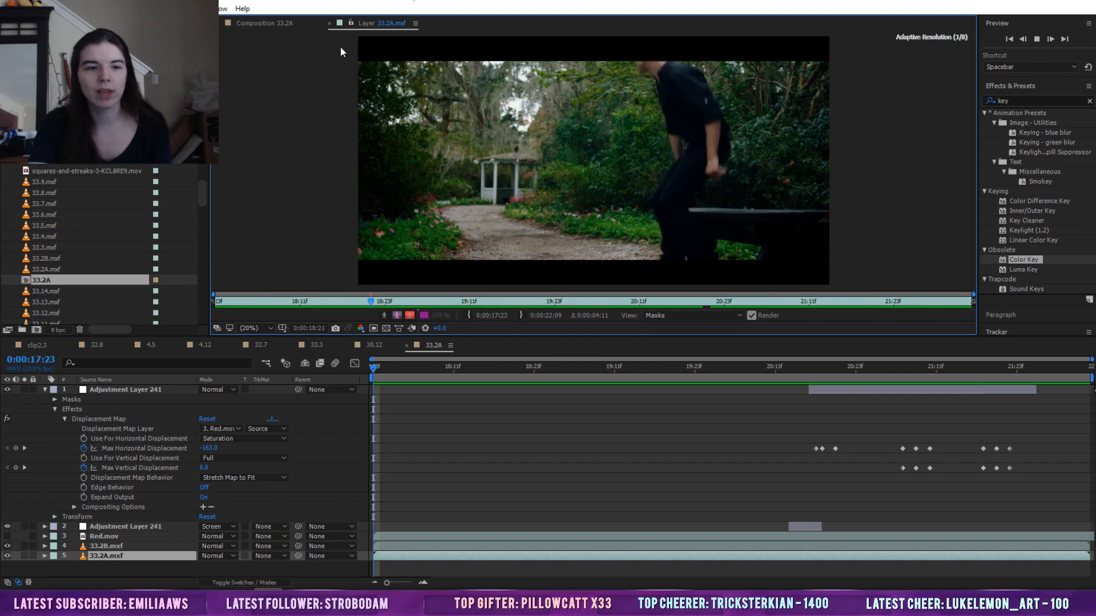
{"action": "left_click", "coordinate": [330, 23]}
Open the masked 33.2B.mxf layer on its own and play the standing man's cutout up to 0:00:19:01
{"action": "left_click", "coordinate": [91, 546]}
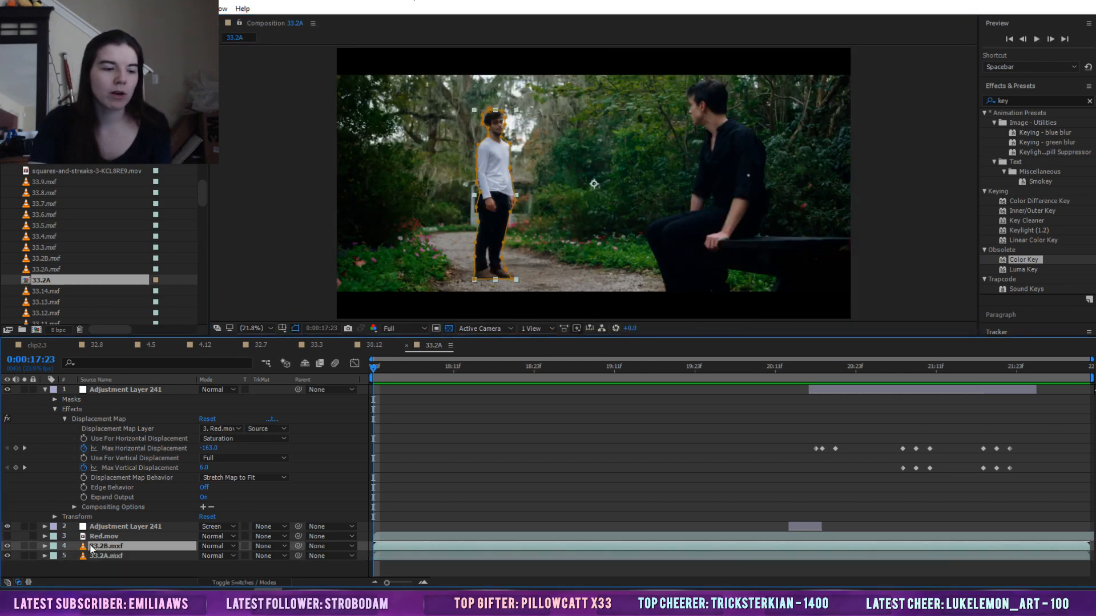
{"action": "double_click", "coordinate": [84, 547]}
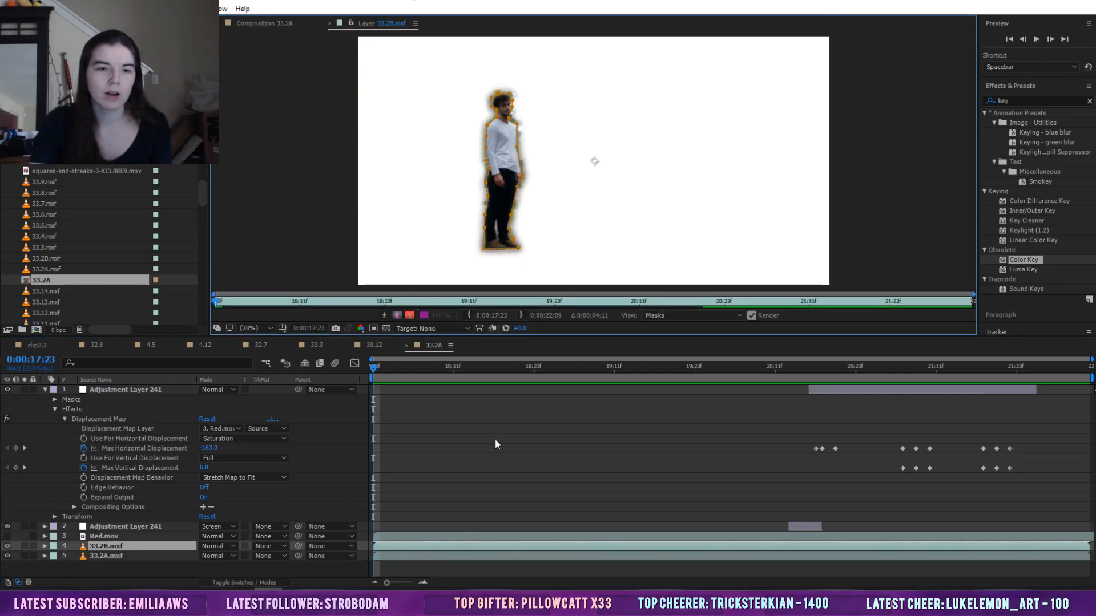
{"action": "left_click", "coordinate": [482, 484]}
{"action": "key", "text": "space"}
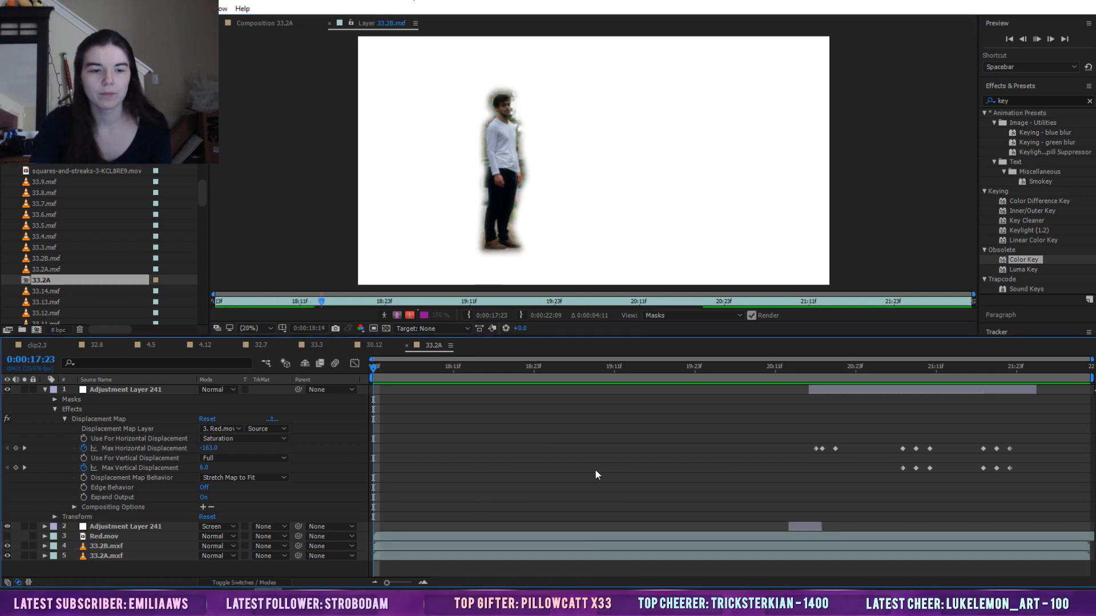
{"action": "key", "text": "space"}
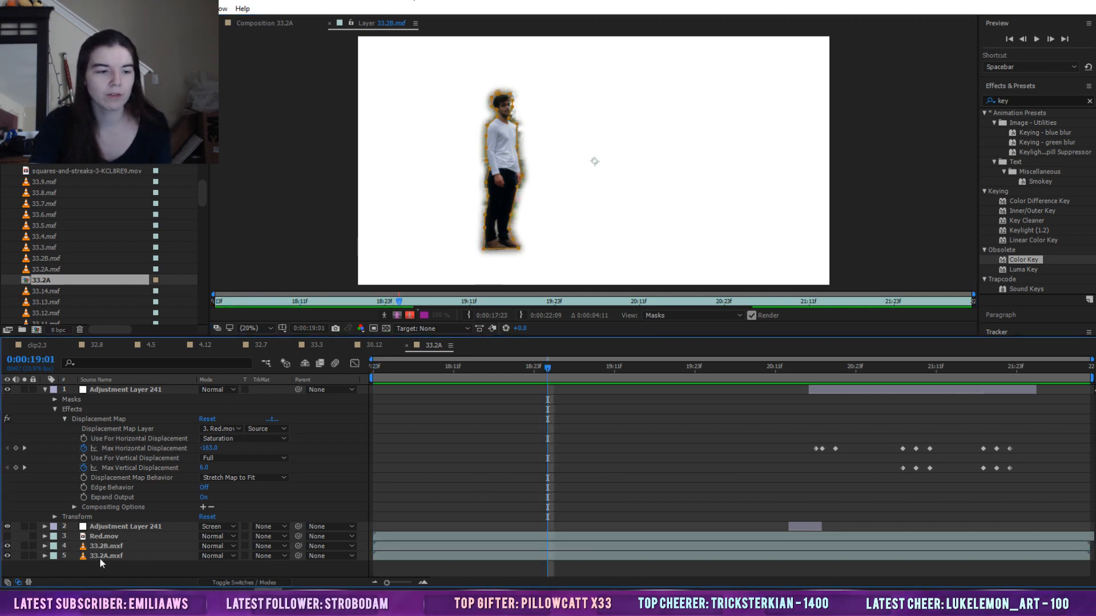
Delete Mask 1 of the 33.2B.mxf layer, play its full footage, and undo the deletion
{"action": "left_click", "coordinate": [45, 546]}
{"action": "scroll", "coordinate": [57, 554], "scroll_direction": "down", "scroll_amount": 2}
{"action": "left_click", "coordinate": [82, 523]}
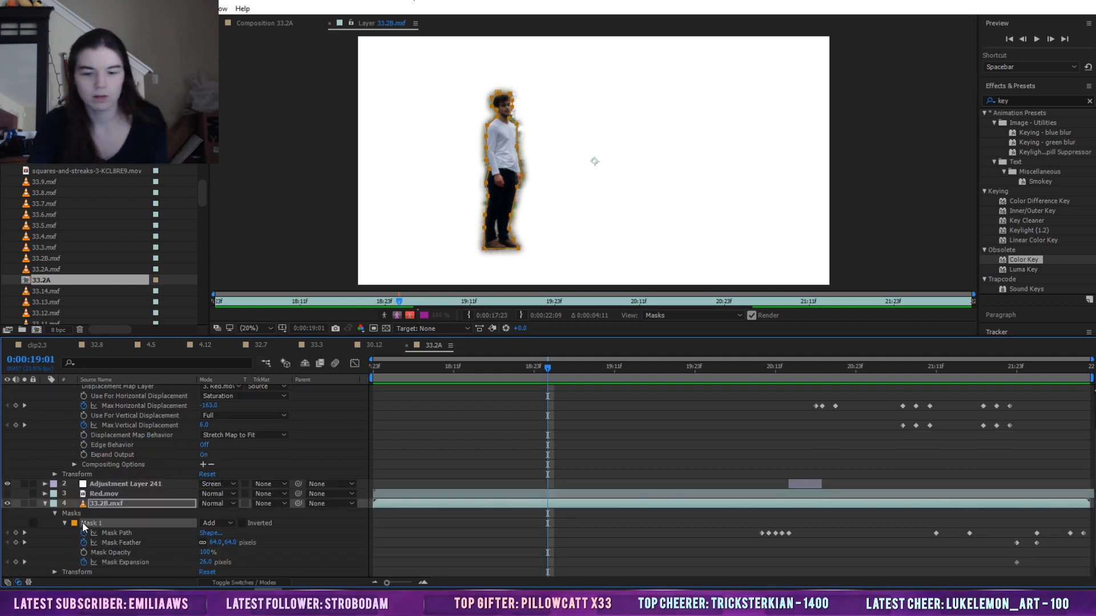
{"action": "key", "text": "Delete"}
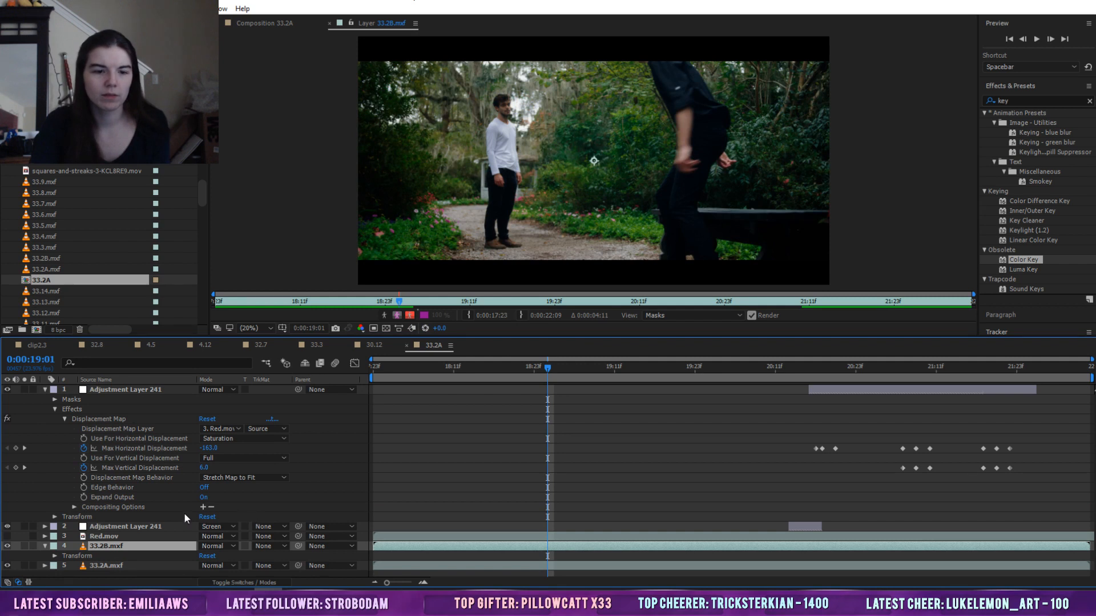
{"action": "double_click", "coordinate": [84, 549]}
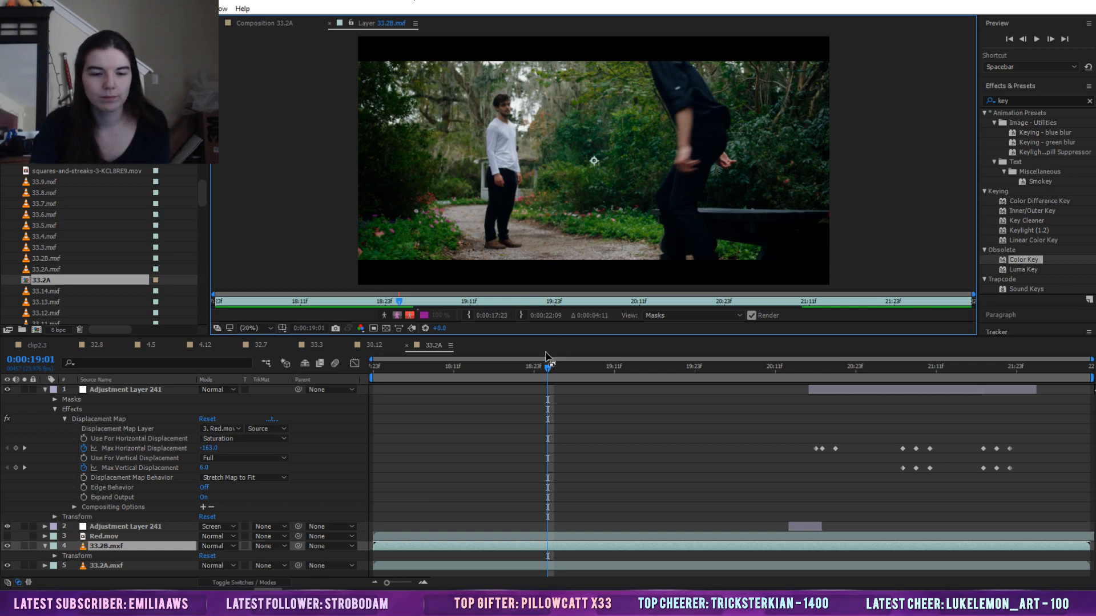
{"action": "key", "text": "space"}
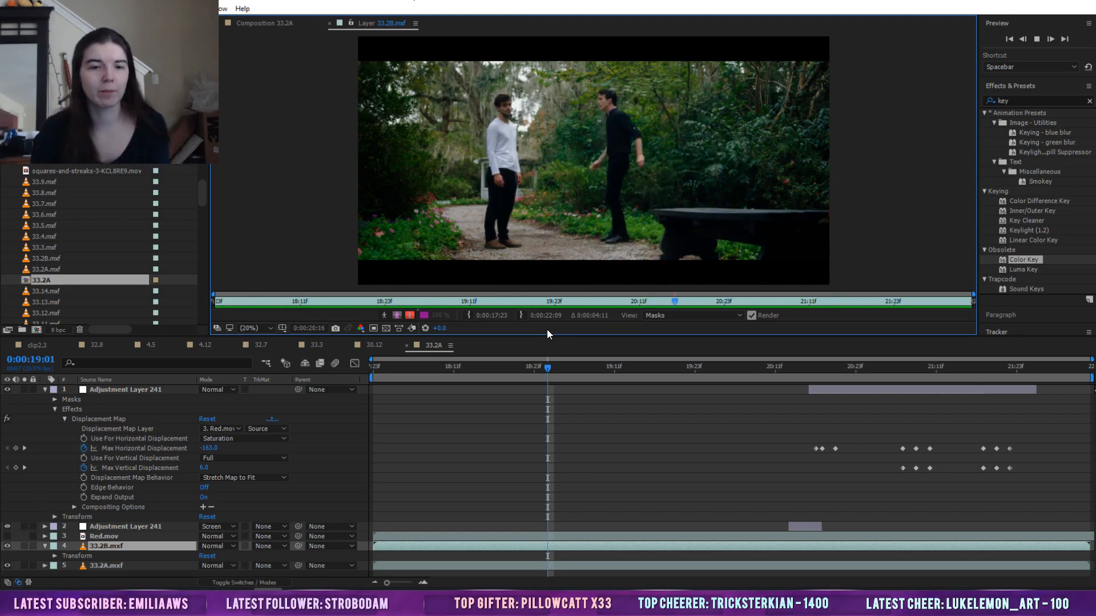
{"action": "key", "text": "space"}
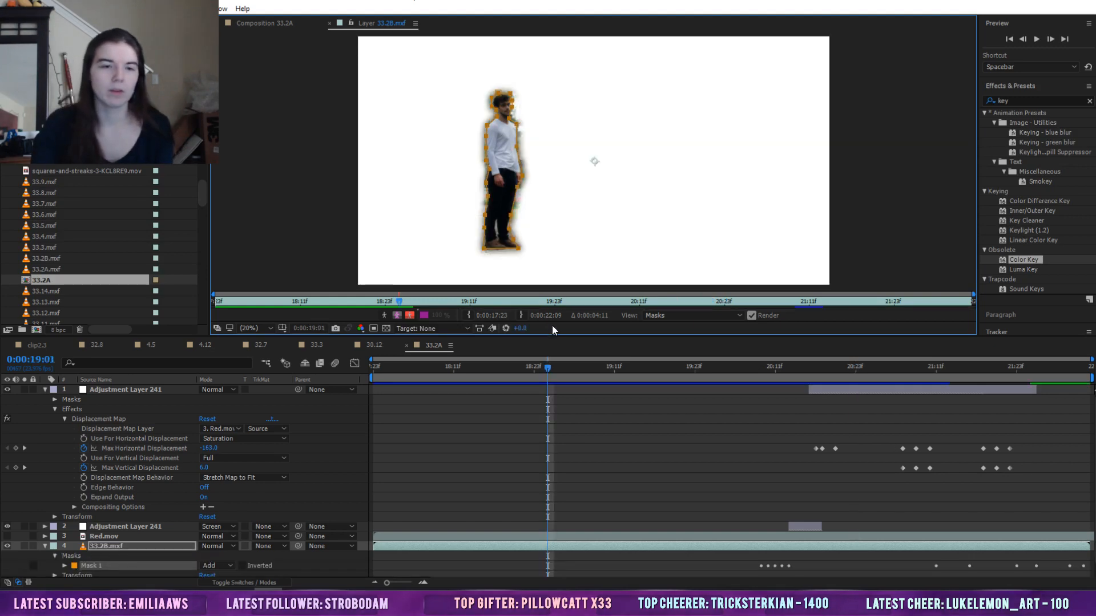
Close the 33.2B.mxf layer view and scrub composition 33.2A to 0:00:20:18
{"action": "left_click", "coordinate": [330, 24]}
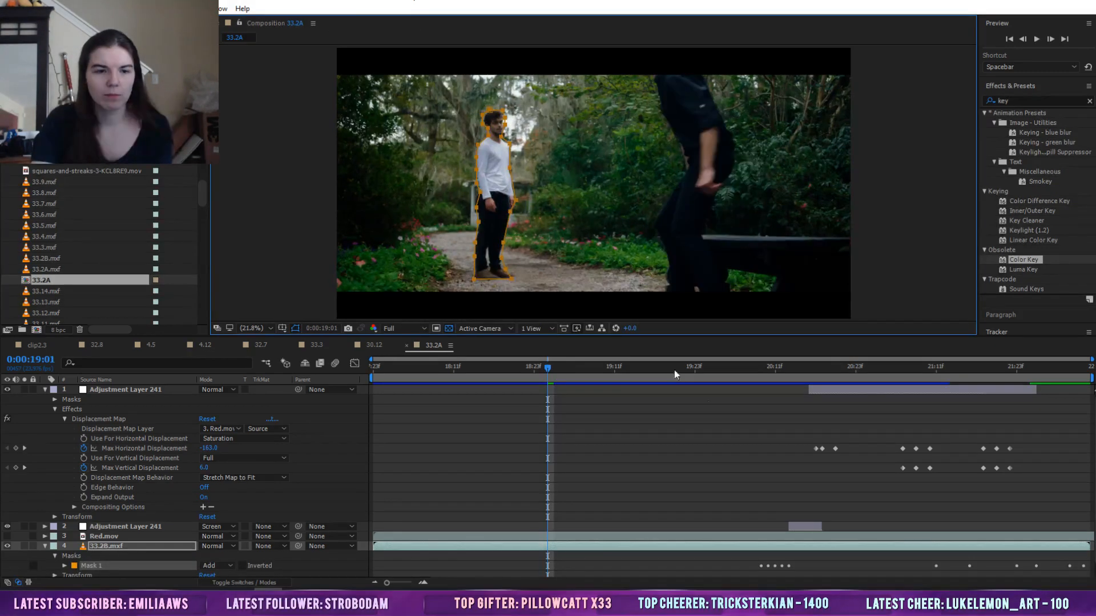
{"action": "left_click_drag", "start_coordinate": [594, 368], "coordinate": [822, 379]}
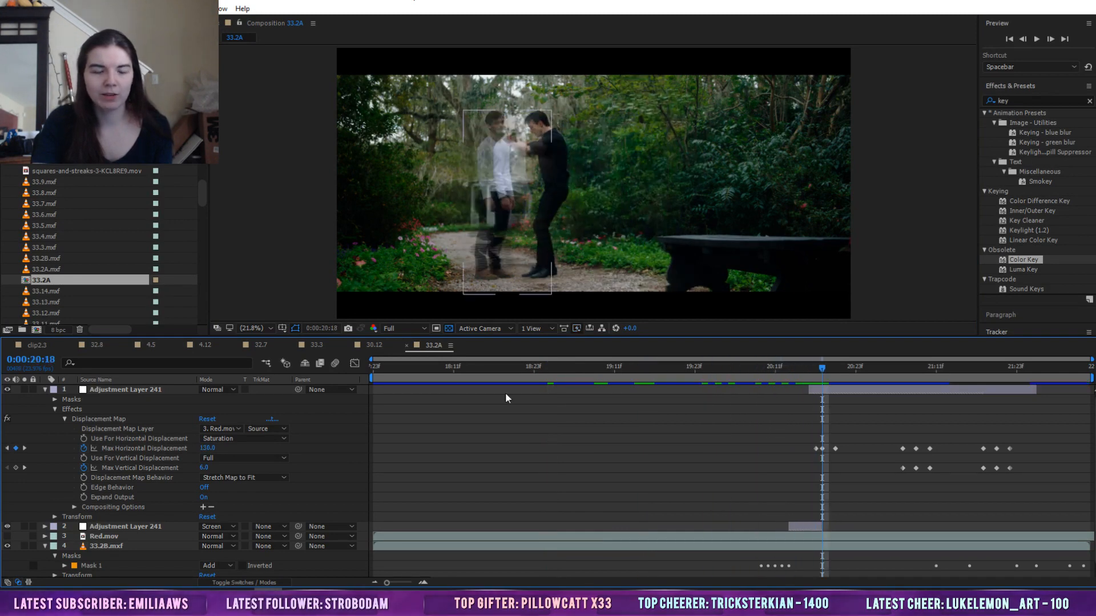
Close composition 33.3 and return to composition 33.2A
{"action": "left_click", "coordinate": [304, 348]}
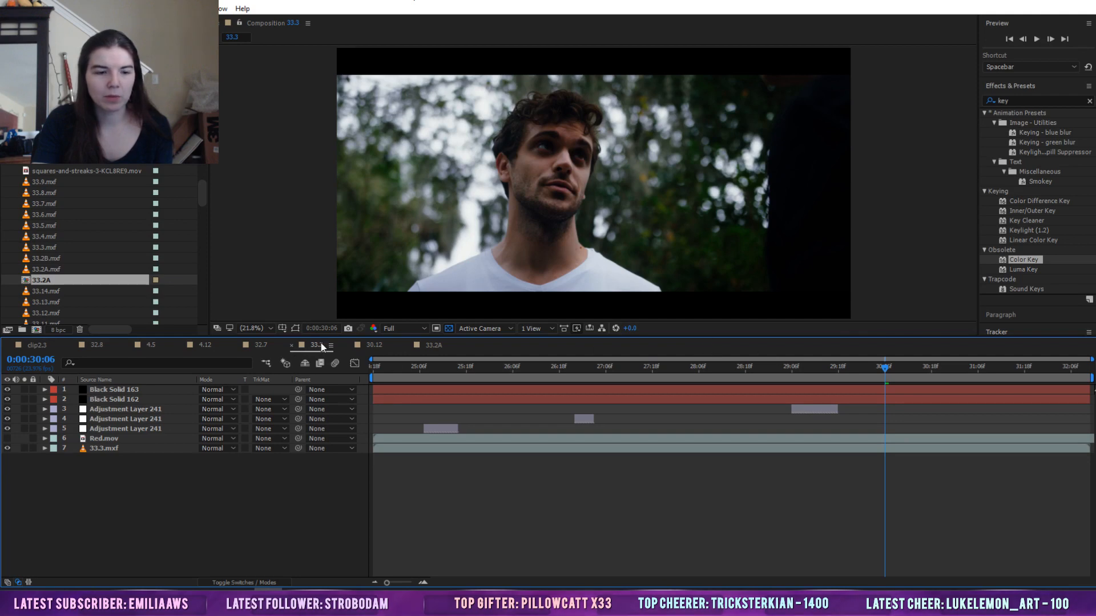
{"action": "left_click", "coordinate": [291, 345]}
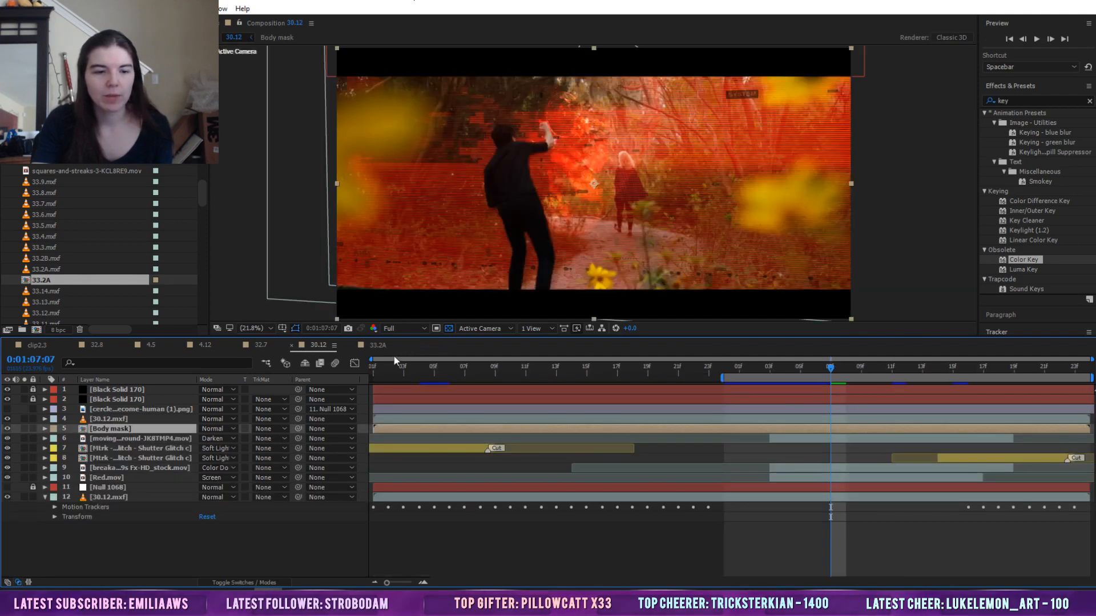
{"action": "left_click", "coordinate": [378, 346]}
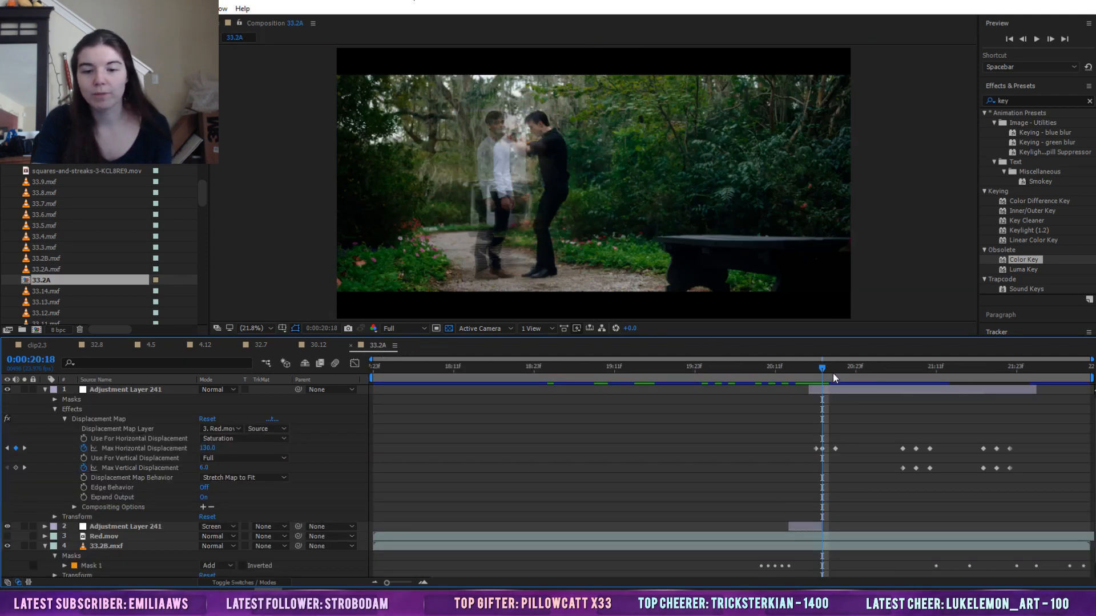
Show the mask outline of the top adjustment layer's Displacement Map at 0:00:20:18, and deselect the effect
{"action": "mouse_move", "coordinate": [823, 365]}
{"action": "left_mouse_down"}
{"action": "mouse_move", "coordinate": [837, 368]}
{"action": "mouse_move", "coordinate": [821, 373]}
{"action": "left_mouse_up"}
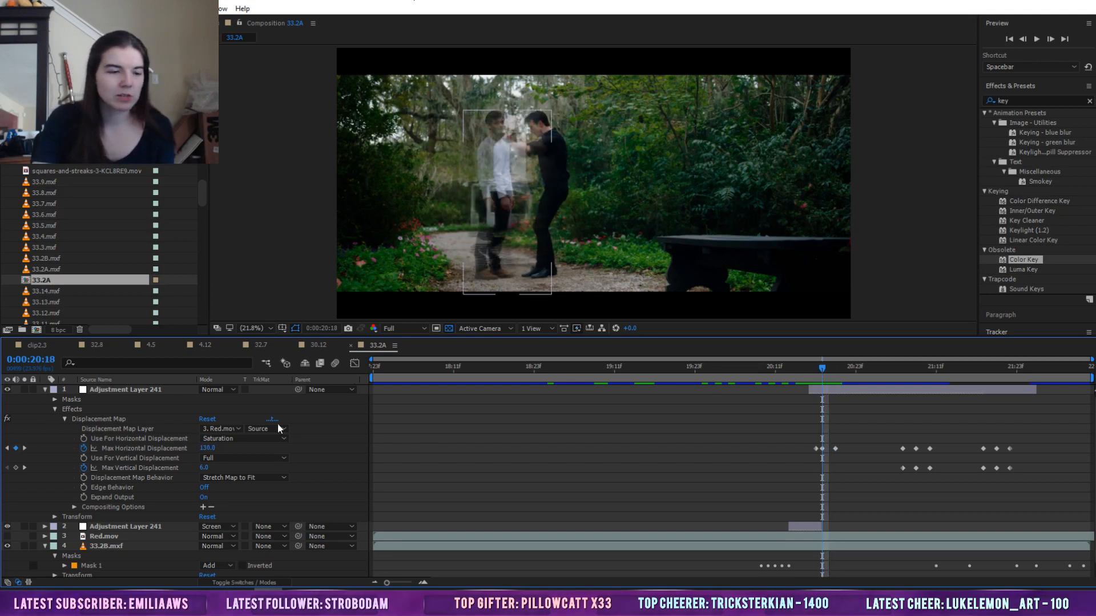
{"action": "left_click", "coordinate": [98, 419]}
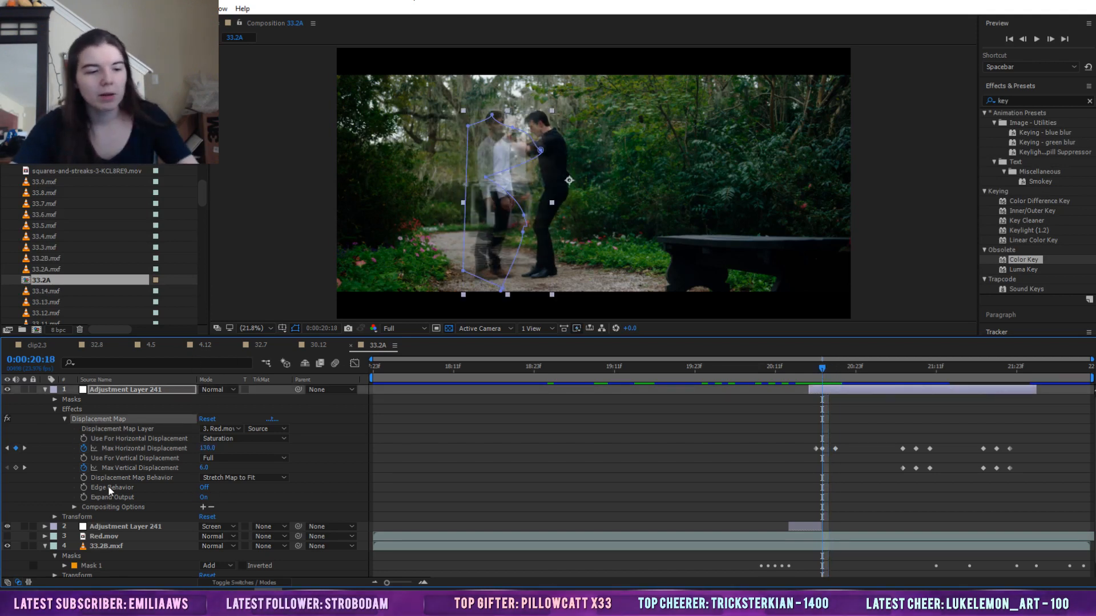
{"action": "left_click", "coordinate": [645, 440]}
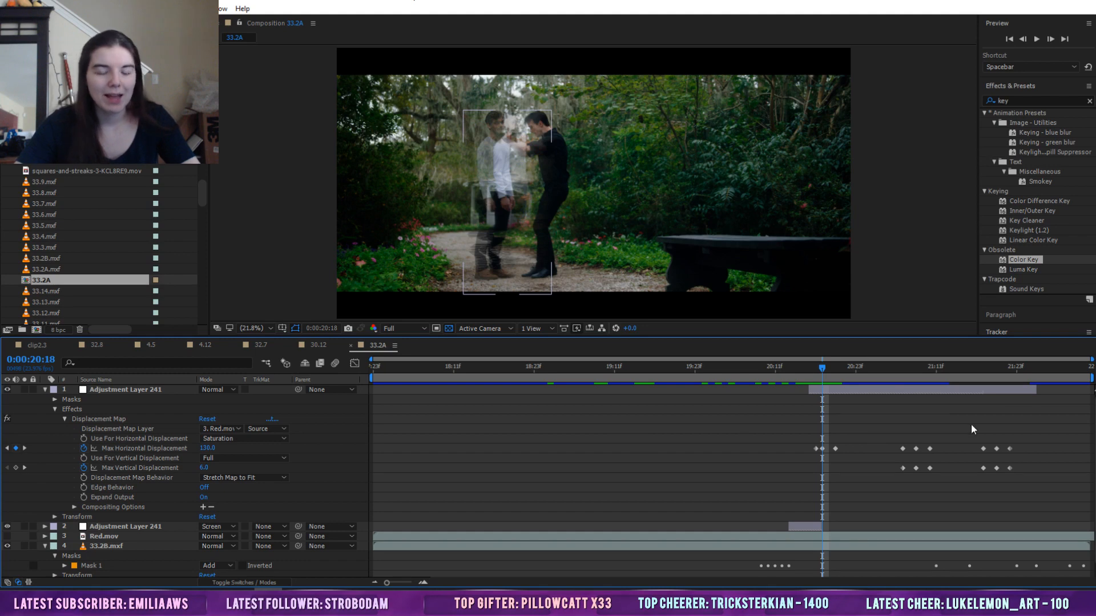
Collapse the top adjustment layer and expand the Screen-mode adjustment layer below it to show its mask settings
{"action": "left_click", "coordinate": [51, 406]}
{"action": "left_click", "coordinate": [45, 390]}
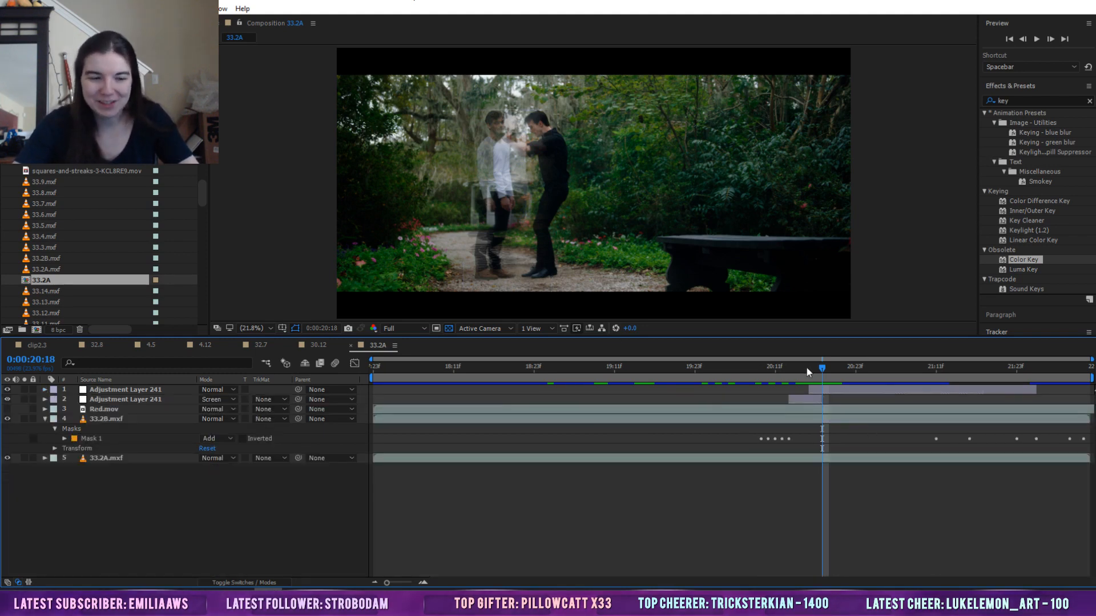
{"action": "left_click", "coordinate": [141, 402]}
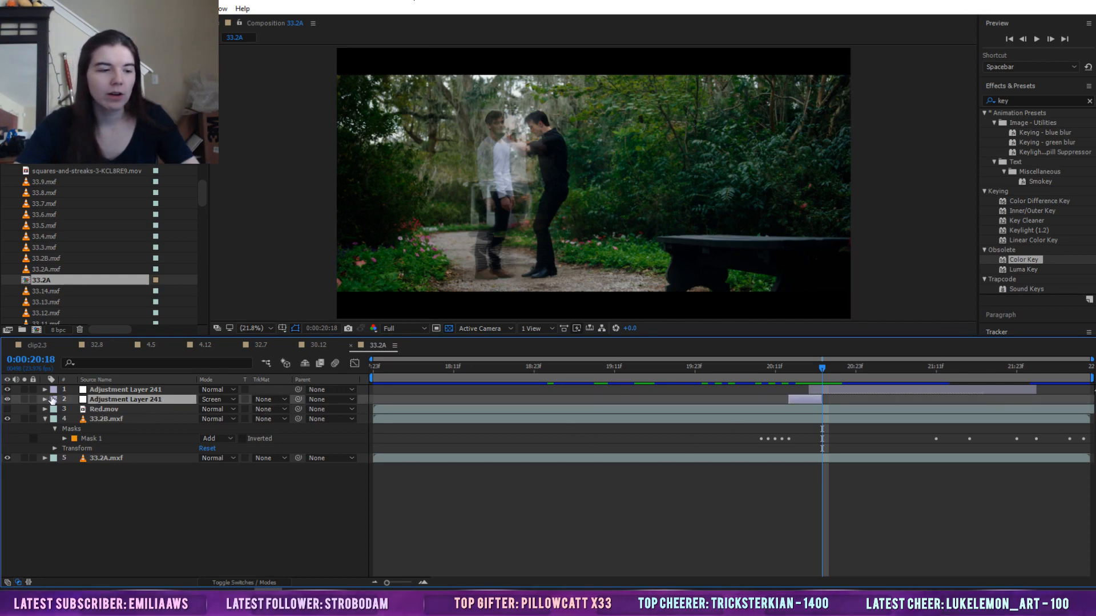
{"action": "left_click", "coordinate": [45, 399]}
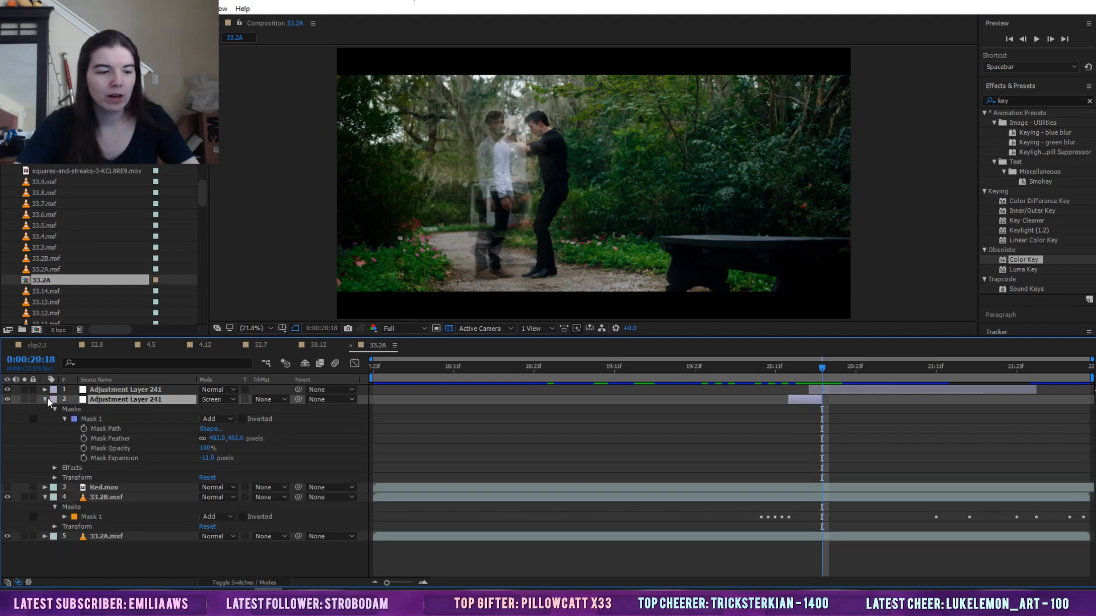
Collapse the Screen-mode adjustment layer, expand the top one's Displacement Map settings, and view the two men at 100%
{"action": "left_click", "coordinate": [45, 400]}
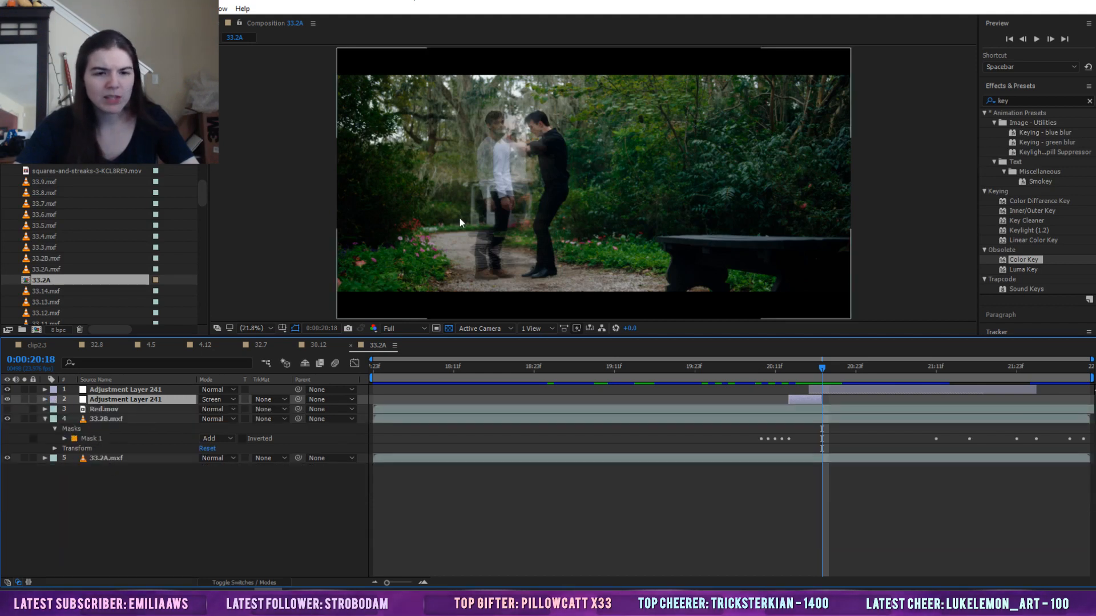
{"action": "left_click", "coordinate": [841, 390]}
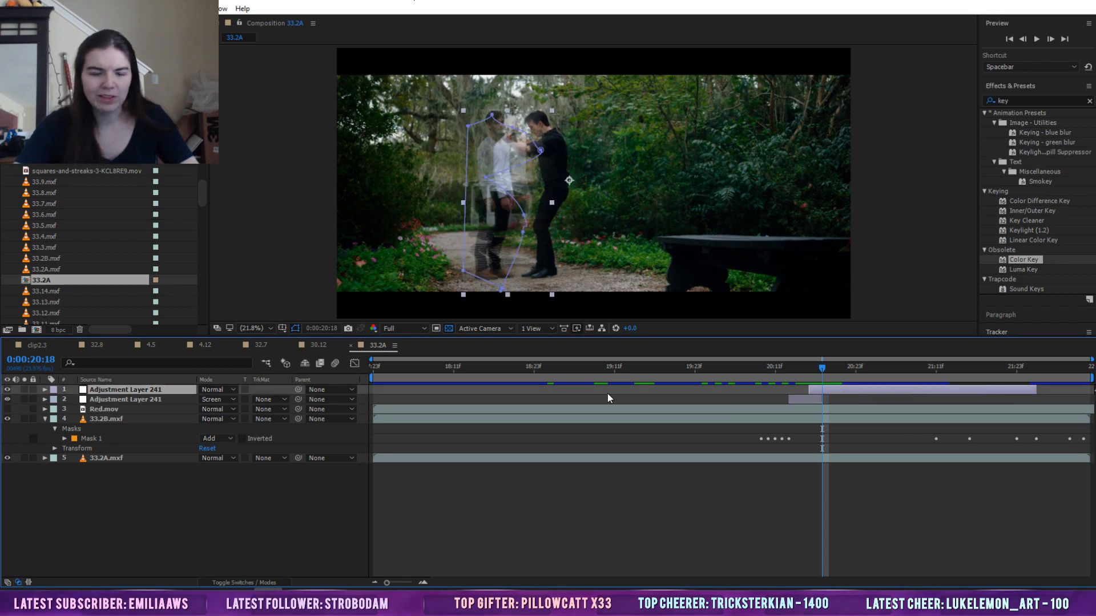
{"action": "left_click", "coordinate": [45, 390]}
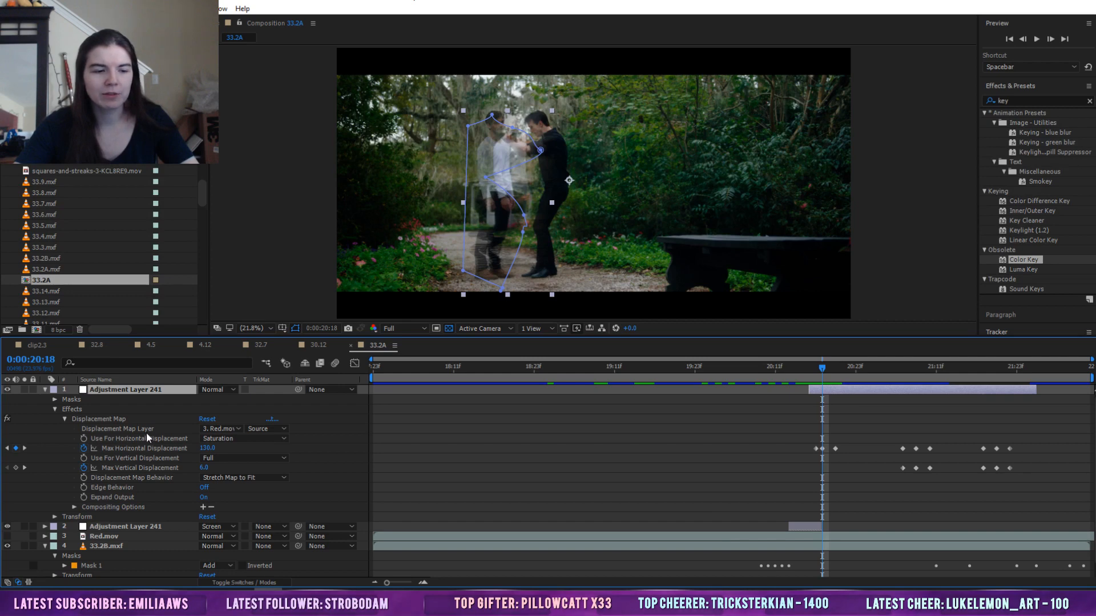
{"action": "left_click", "coordinate": [255, 328]}
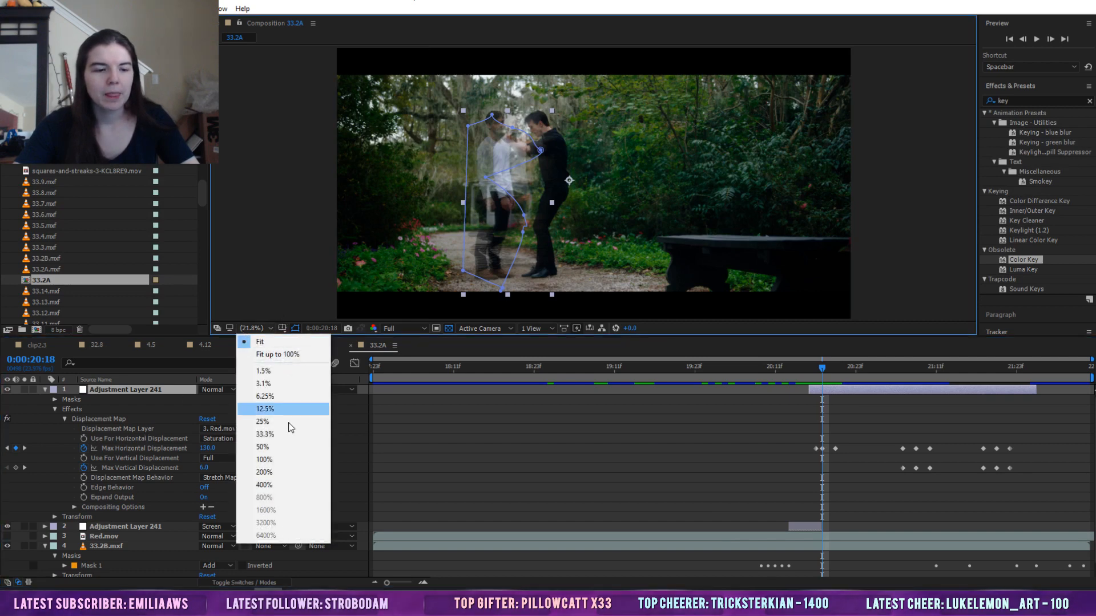
{"action": "left_click", "coordinate": [283, 463]}
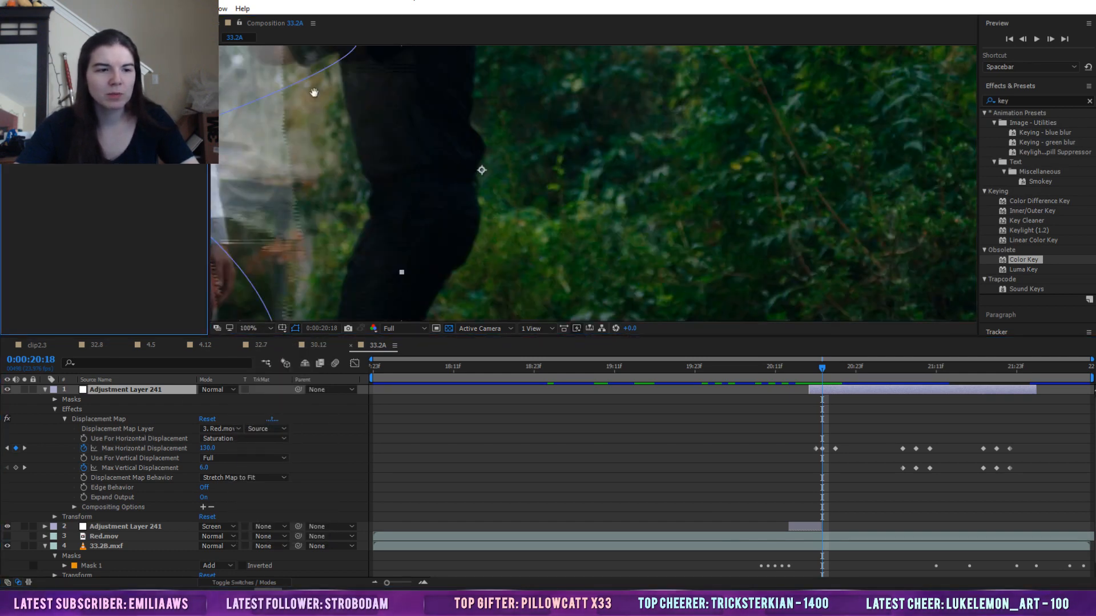
{"action": "left_click_drag", "start_coordinate": [314, 93], "coordinate": [676, 219]}
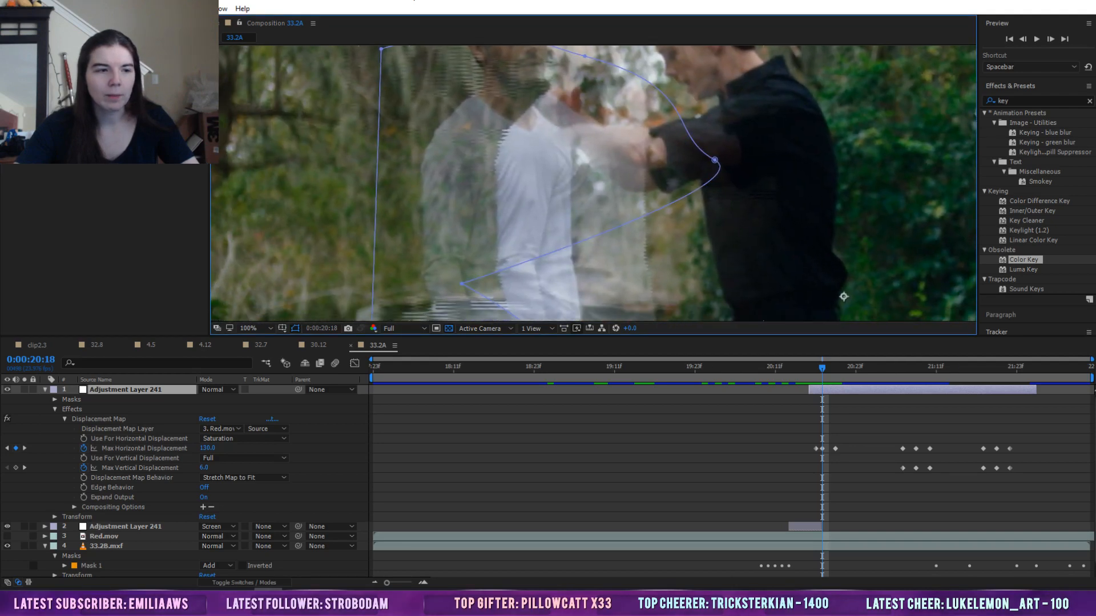
Set the top adjustment layer's Displacement Map Layer to None and scrub composition 33.2A to 0:00:21:08
{"action": "left_click", "coordinate": [220, 429]}
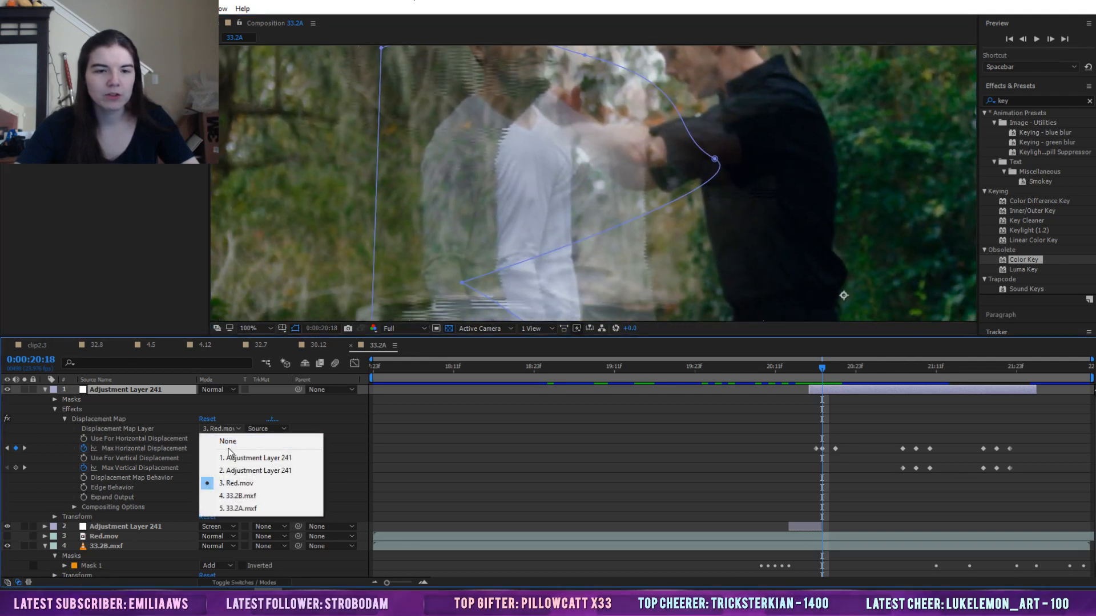
{"action": "left_click", "coordinate": [230, 441]}
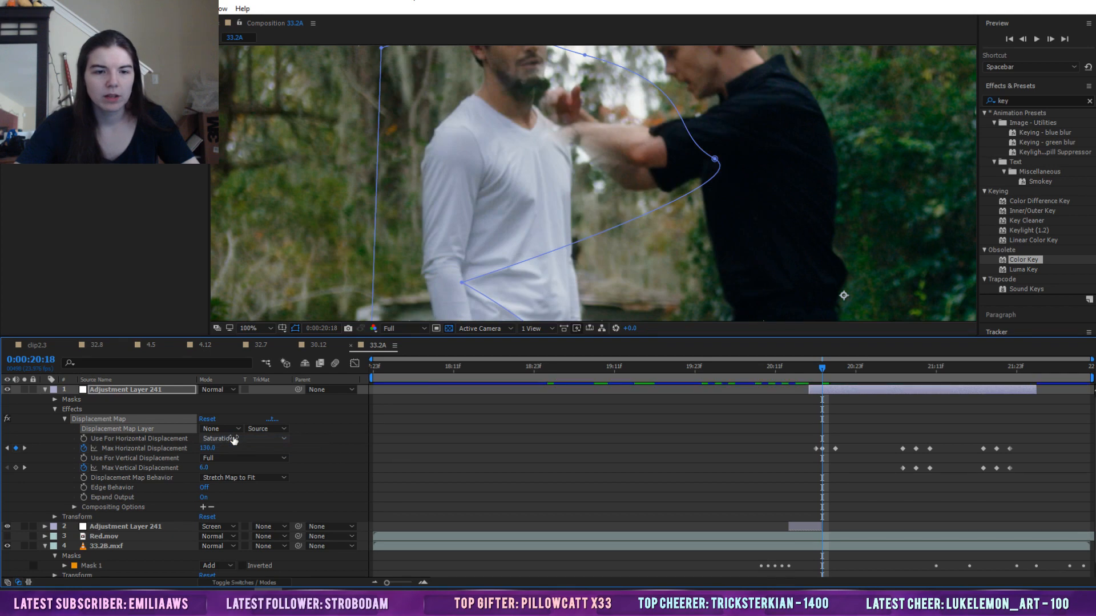
{"action": "left_click_drag", "start_coordinate": [821, 370], "coordinate": [915, 377]}
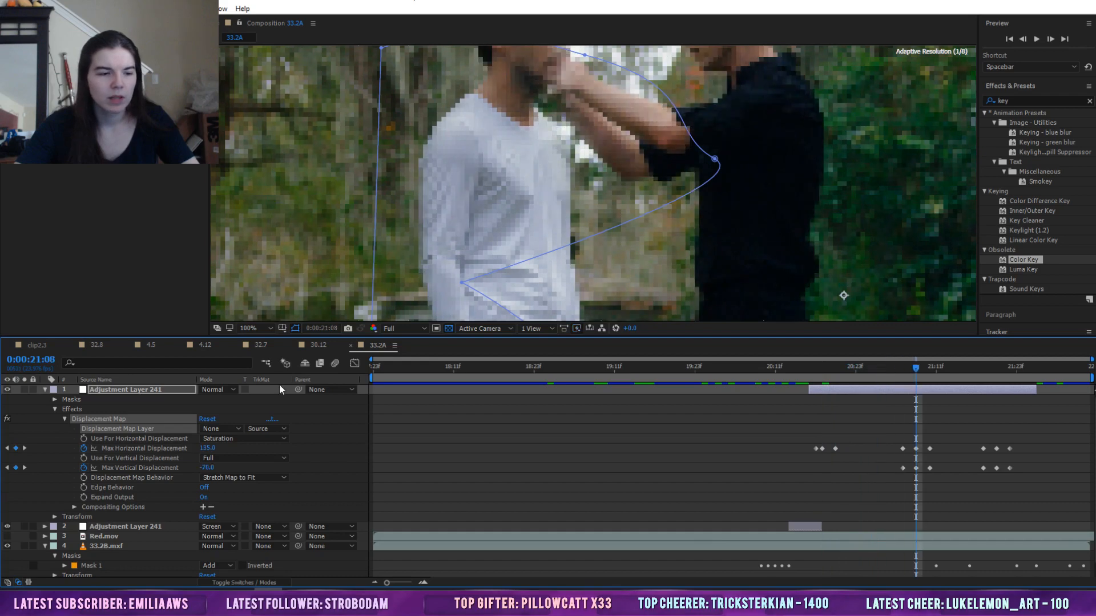
Try different Max Horizontal and Max Vertical Displacement values at 0:00:21:08 without a map layer, and undo the changes
{"action": "left_click", "coordinate": [136, 448]}
{"action": "left_click_drag", "start_coordinate": [206, 448], "coordinate": [103, 455]}
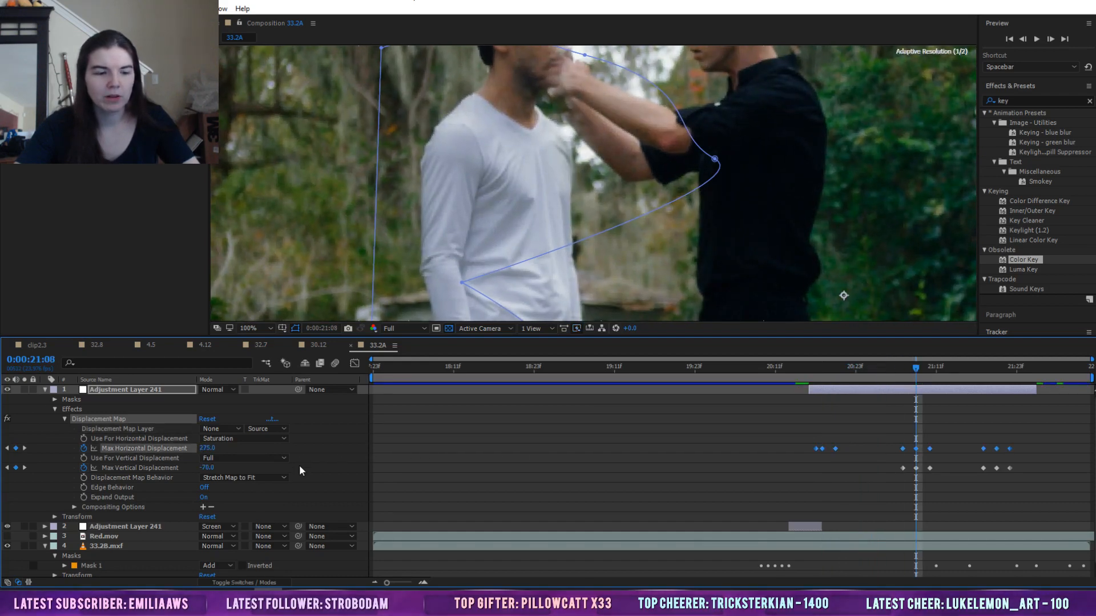
{"action": "left_click_drag", "start_coordinate": [299, 470], "coordinate": [252, 498]}
{"action": "left_click", "coordinate": [209, 467]}
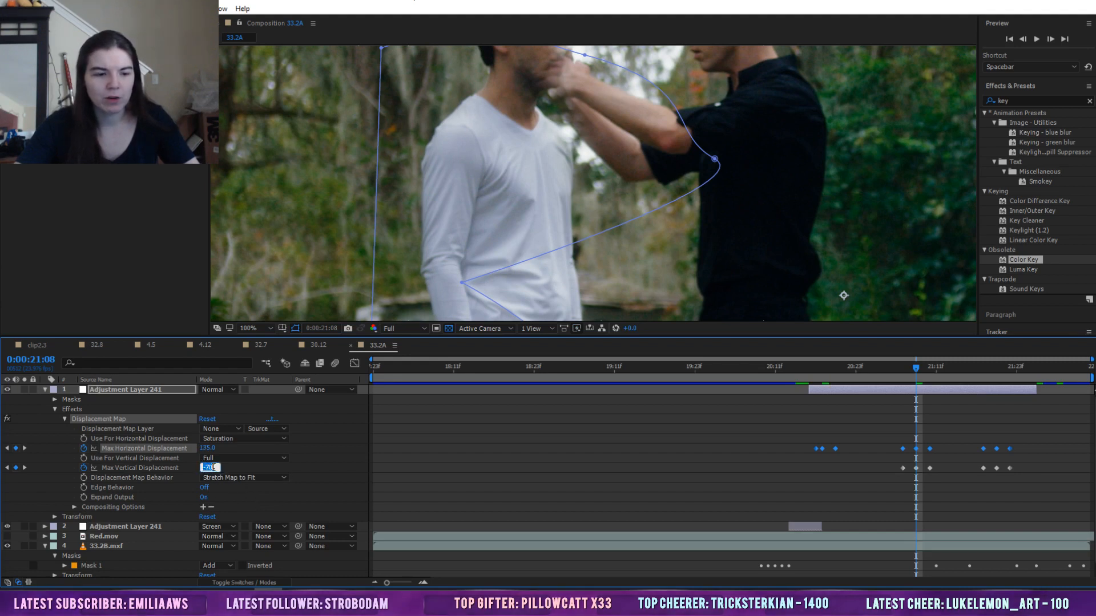
{"action": "type", "text": "90"}
{"action": "key", "text": "Return"}
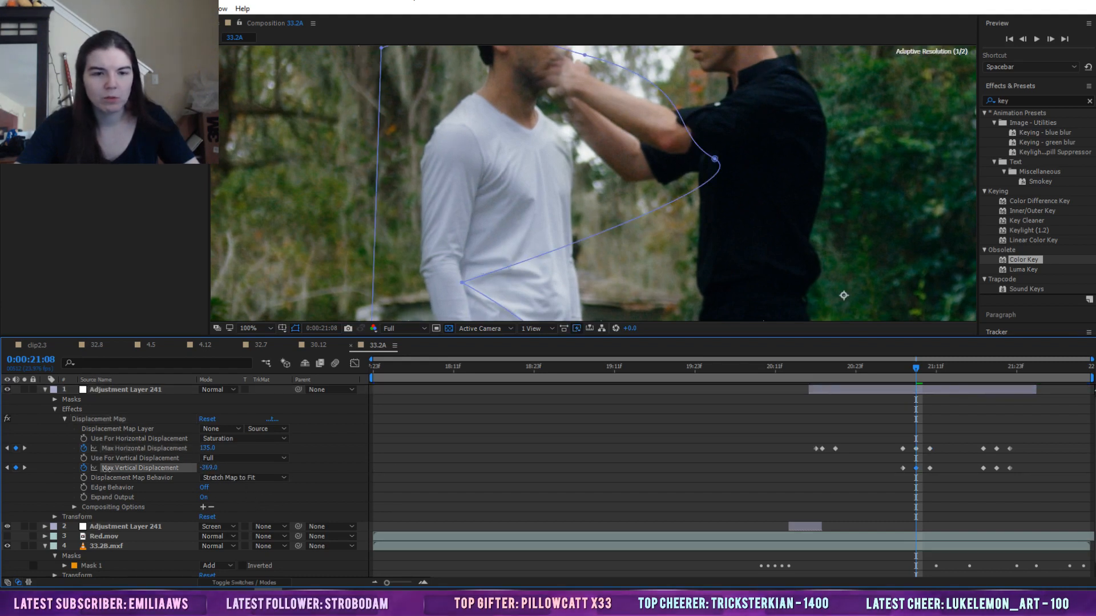
{"action": "left_click_drag", "start_coordinate": [220, 470], "coordinate": [216, 470]}
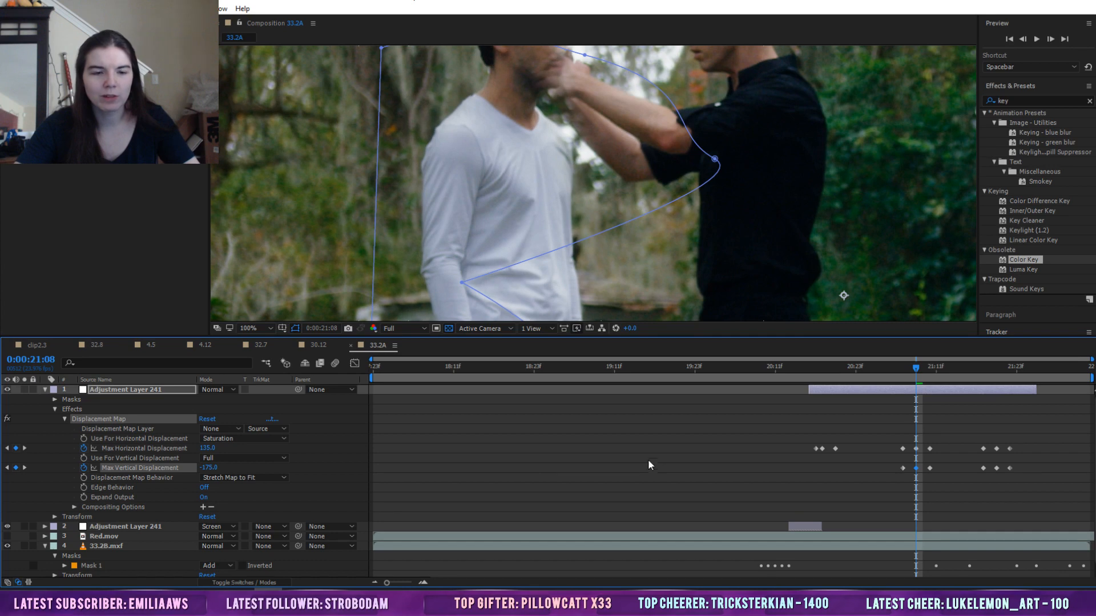
{"action": "key", "text": "ctrl+z"}
{"action": "key", "text": "ctrl+z"}
Set the Displacement Map Layer back to Red.mov and collapse the top adjustment layer
{"action": "left_click", "coordinate": [222, 432]}
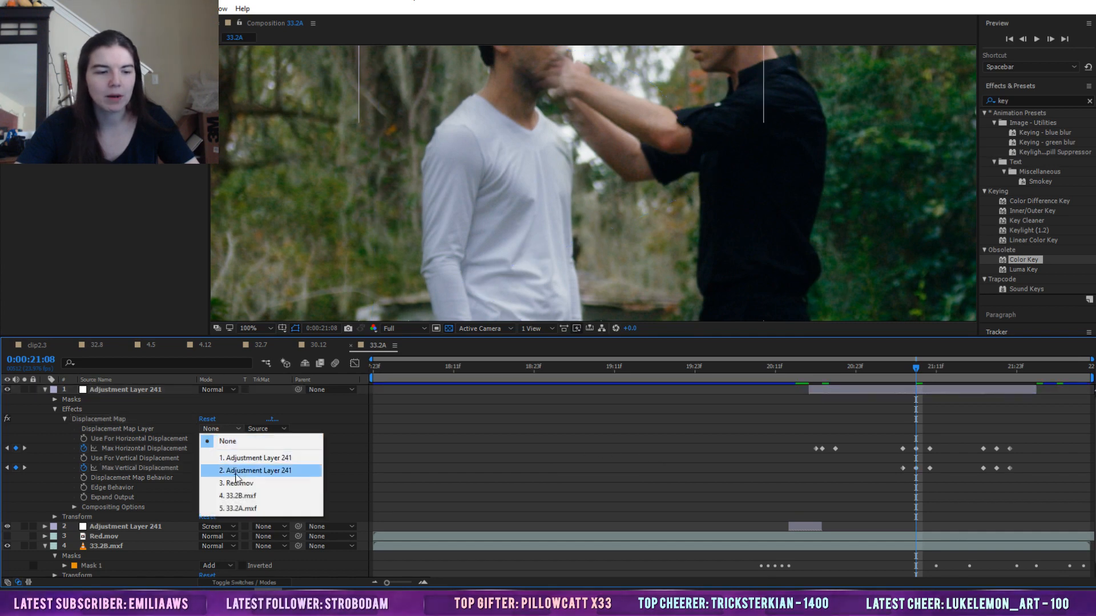
{"action": "left_click", "coordinate": [241, 484]}
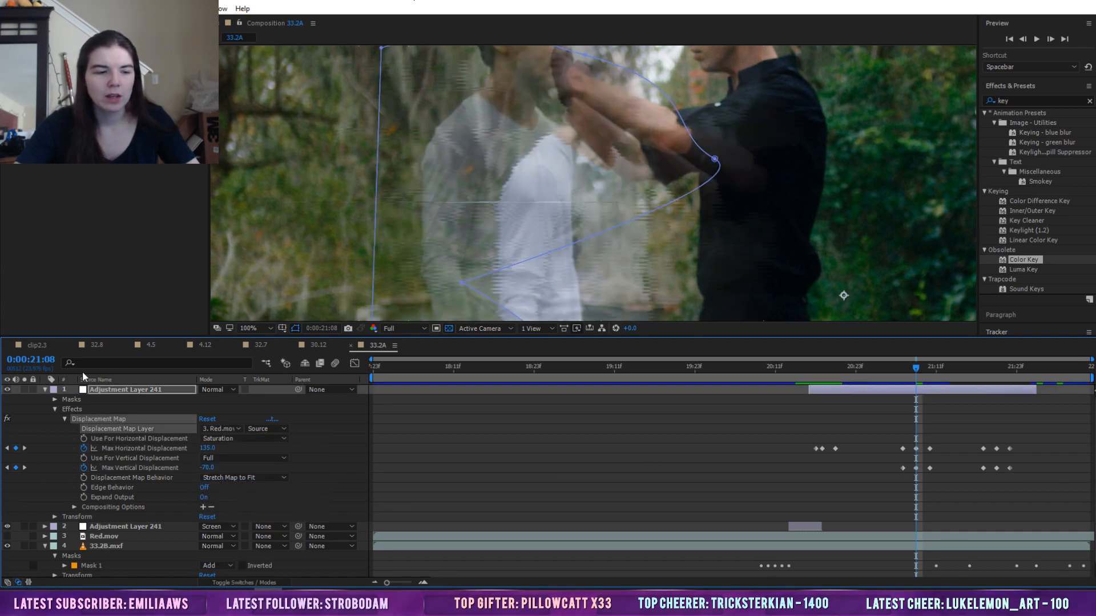
{"action": "left_click", "coordinate": [46, 390]}
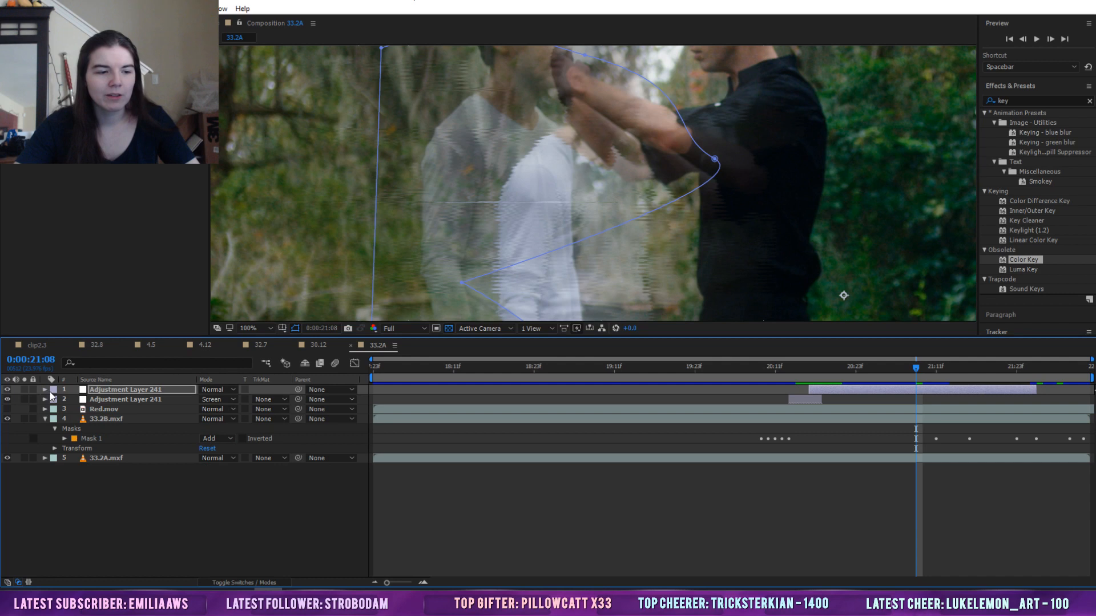
Hide both adjustment layers, preview the Red.mov layer on its own, and hide Red.mov again
{"action": "left_click", "coordinate": [104, 411]}
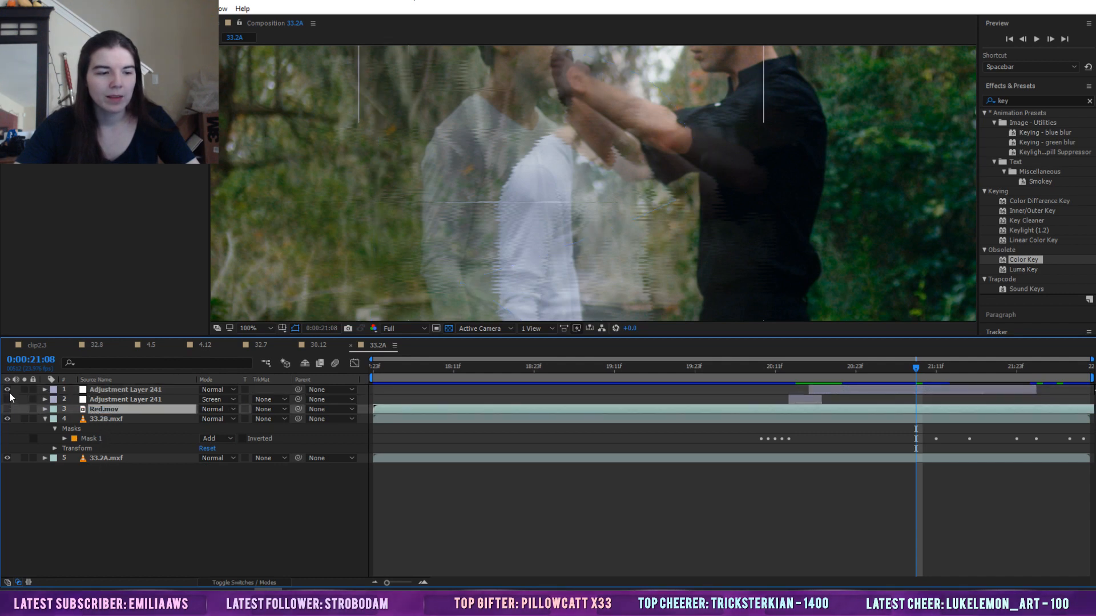
{"action": "left_click_drag", "start_coordinate": [7, 399], "coordinate": [10, 392]}
{"action": "left_click", "coordinate": [7, 409]}
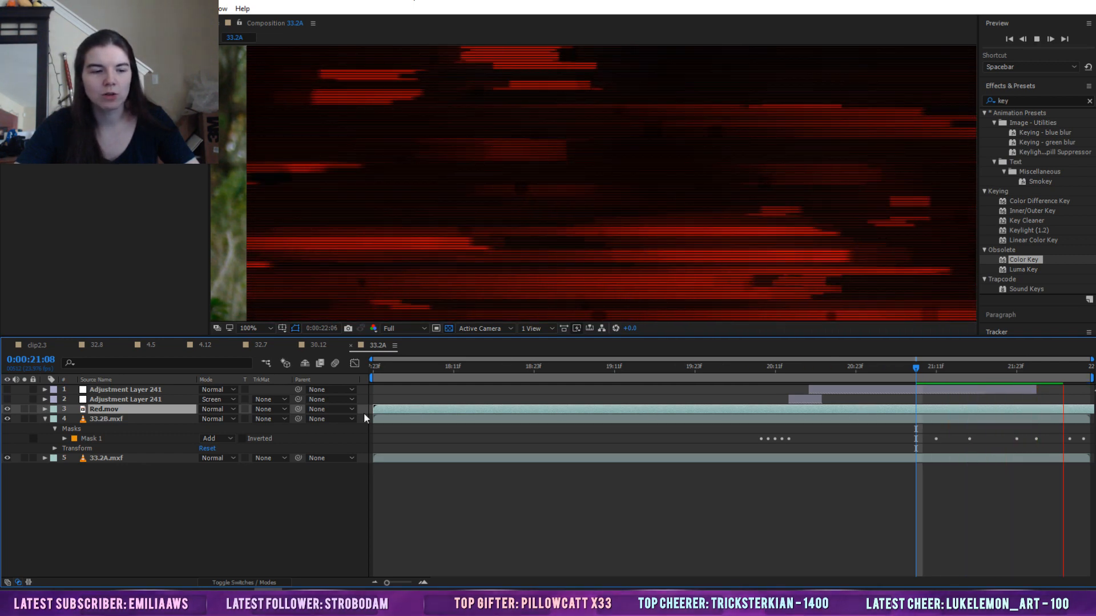
{"action": "key", "text": "space"}
{"action": "left_click", "coordinate": [8, 410]}
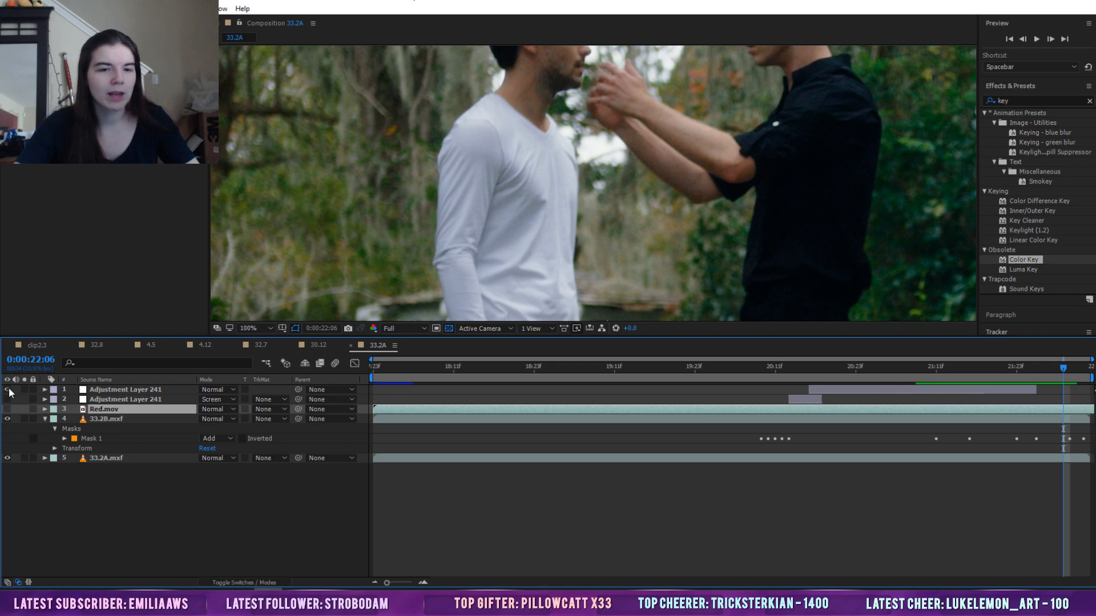
Try different Max Horizontal and Max Vertical Displacement values on the top adjustment layer at 0:00:21:03, and undo them
{"action": "left_click_drag", "start_coordinate": [828, 368], "coordinate": [881, 381]}
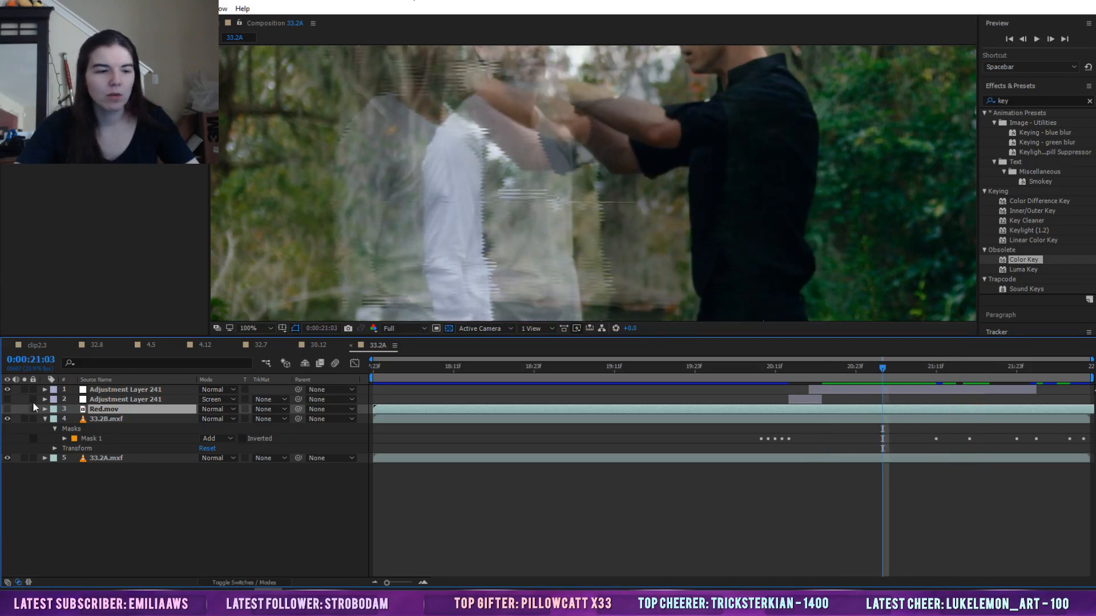
{"action": "left_click", "coordinate": [45, 390]}
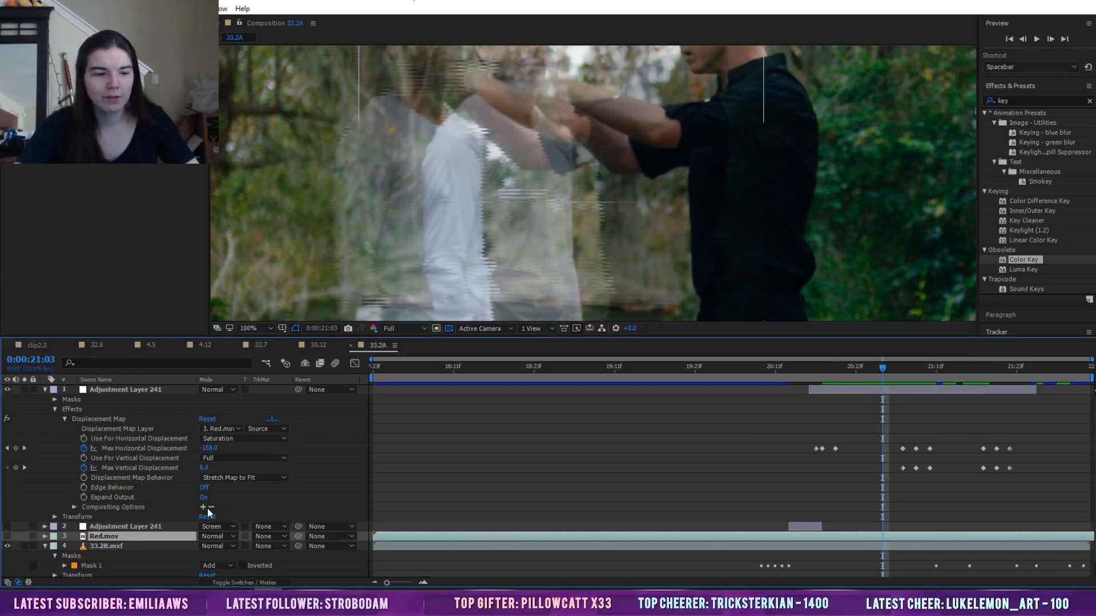
{"action": "left_click", "coordinate": [143, 450]}
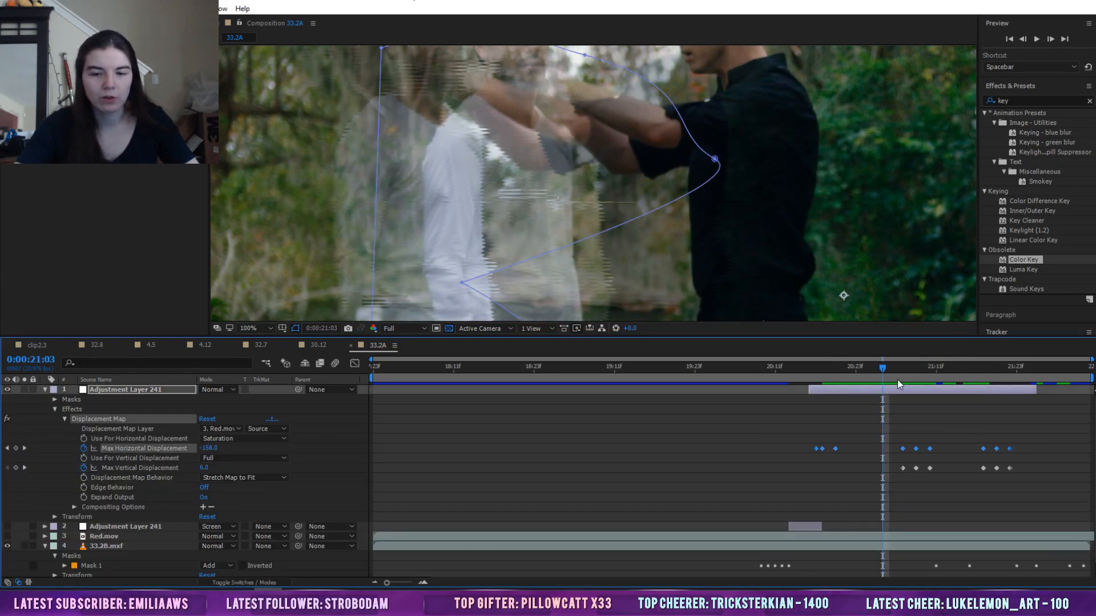
{"action": "left_click", "coordinate": [852, 404]}
{"action": "left_click_drag", "start_coordinate": [211, 450], "coordinate": [147, 466]}
{"action": "key", "text": "ctrl+z"}
{"action": "key", "text": "ctrl+z"}
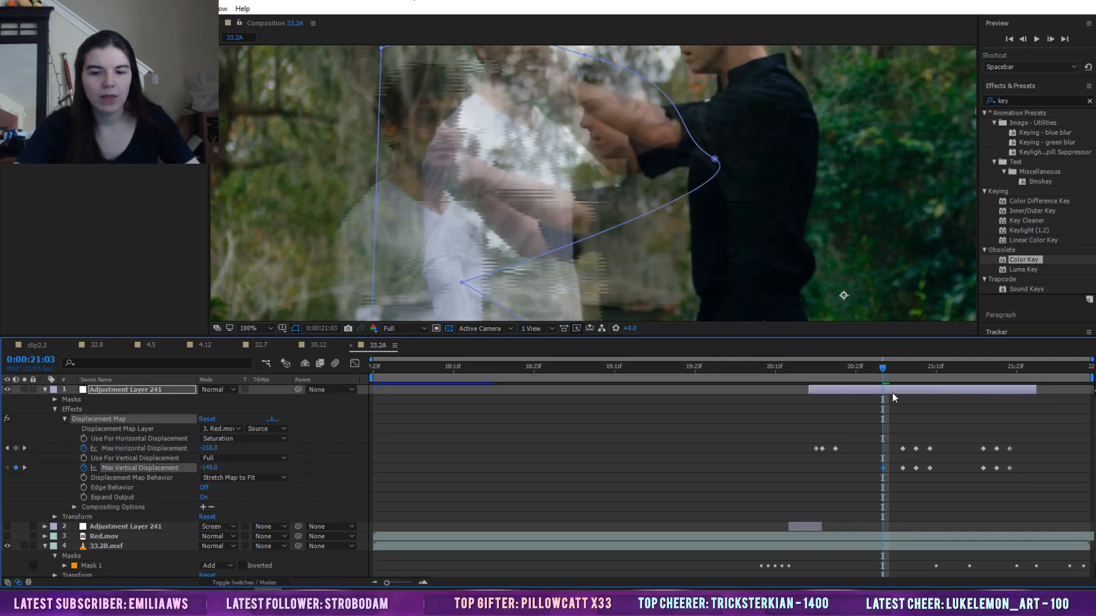
Fit the full frame of composition 33.2A in the viewer and scrub through the glitch to 0:00:22:06
{"action": "left_click_drag", "start_coordinate": [891, 366], "coordinate": [891, 447]}
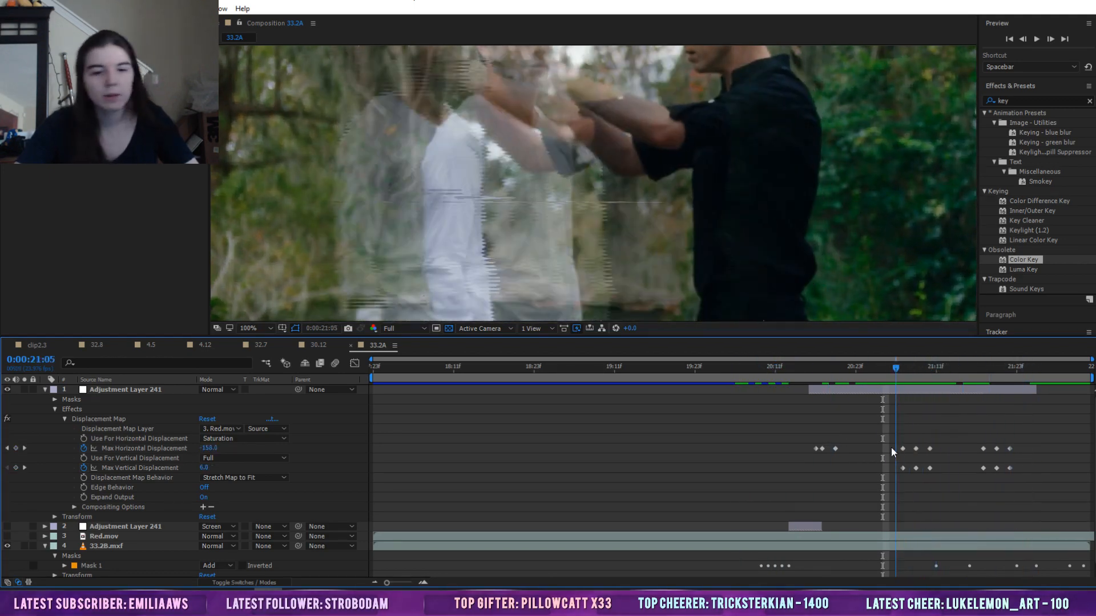
{"action": "left_click", "coordinate": [242, 328]}
{"action": "left_click", "coordinate": [257, 341]}
{"action": "left_click_drag", "start_coordinate": [859, 370], "coordinate": [1063, 408]}
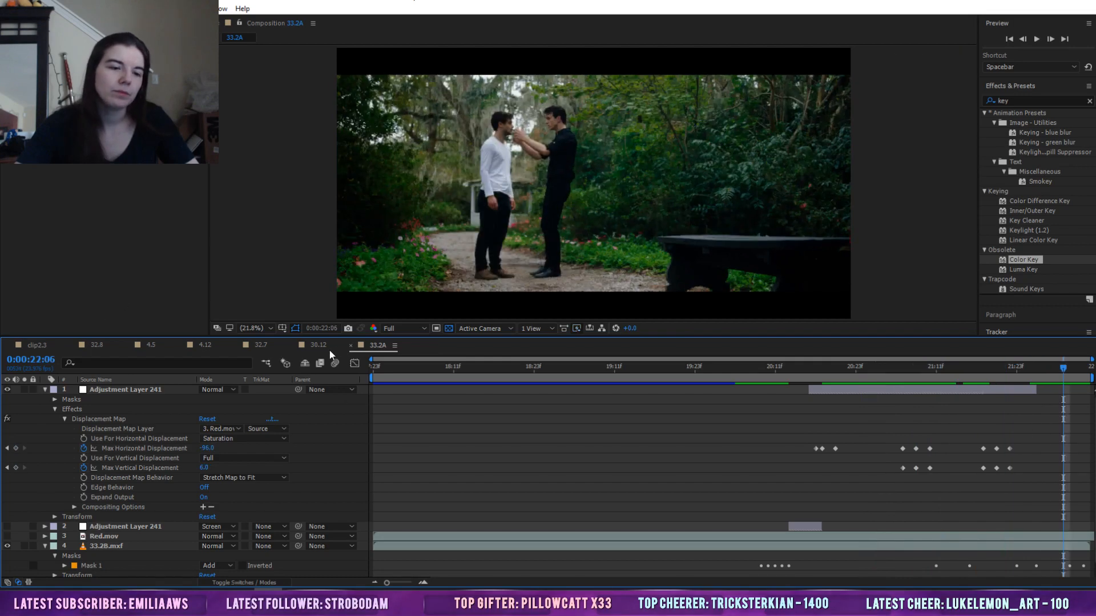
Close composition 33.2A, scrub composition 30.12 to 0:01:07:10, and select its Darken-mode moving background layer
{"action": "left_click", "coordinate": [351, 345]}
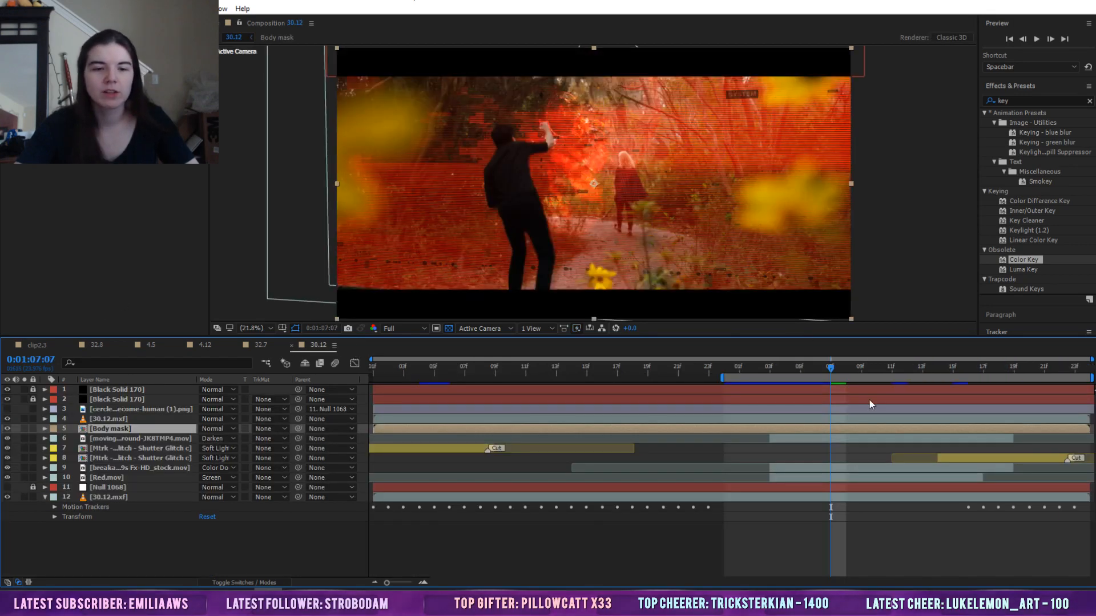
{"action": "left_click_drag", "start_coordinate": [834, 368], "coordinate": [877, 415]}
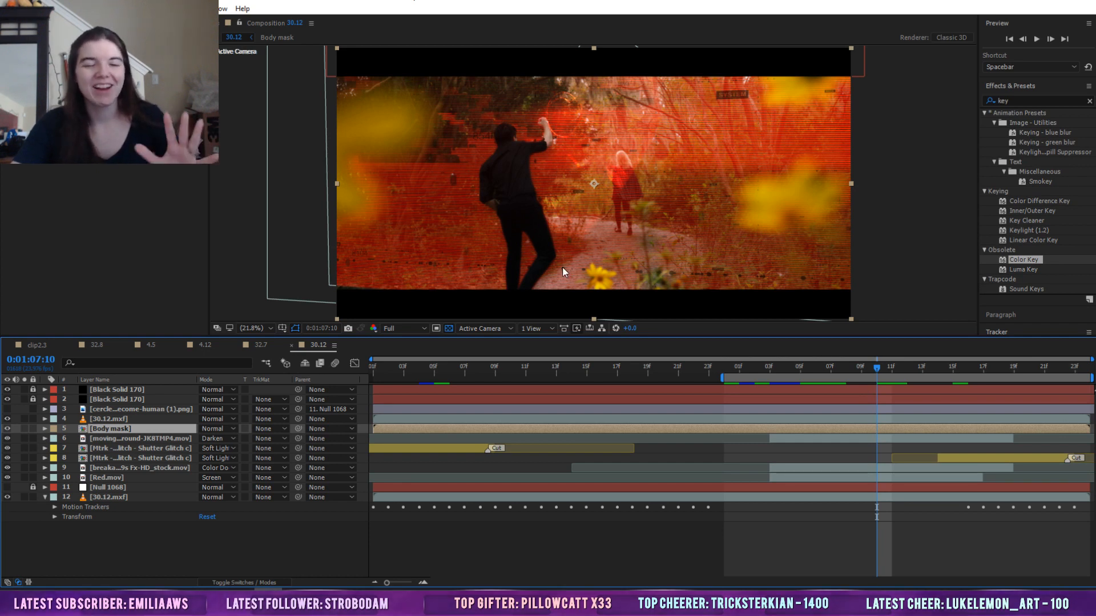
{"action": "left_click", "coordinate": [868, 214]}
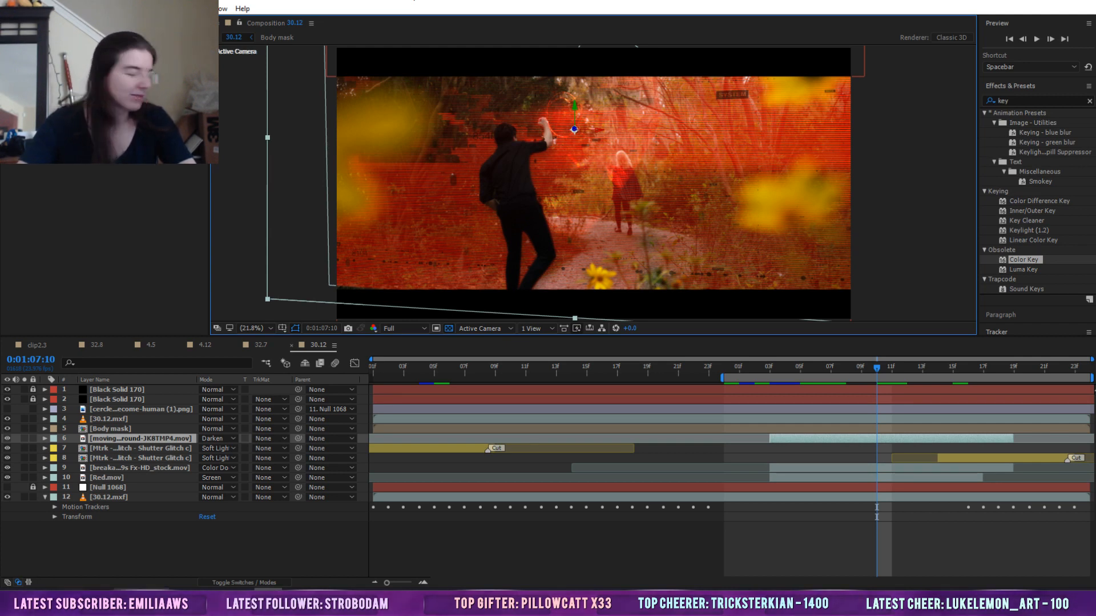
Close composition 30.12 and scrub composition 32.7 to 0:01:33:03
{"action": "left_click", "coordinate": [292, 345]}
{"action": "mouse_move", "coordinate": [699, 368]}
{"action": "left_mouse_down"}
{"action": "mouse_move", "coordinate": [819, 367]}
{"action": "mouse_move", "coordinate": [692, 368]}
{"action": "left_mouse_up"}
{"action": "left_click_drag", "start_coordinate": [589, 367], "coordinate": [887, 368]}
{"action": "left_click_drag", "start_coordinate": [718, 378], "coordinate": [721, 376]}
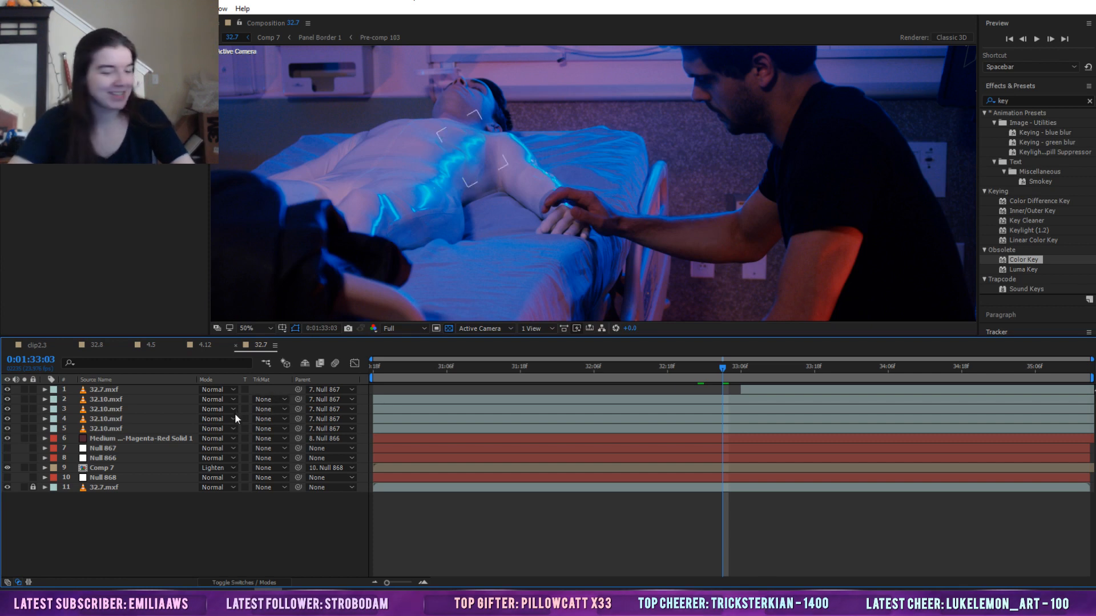
Show the Magenta-Red Solid's forearm mask, hide that layer, and inspect the seated man's forearm at 100%
{"action": "left_click", "coordinate": [131, 440]}
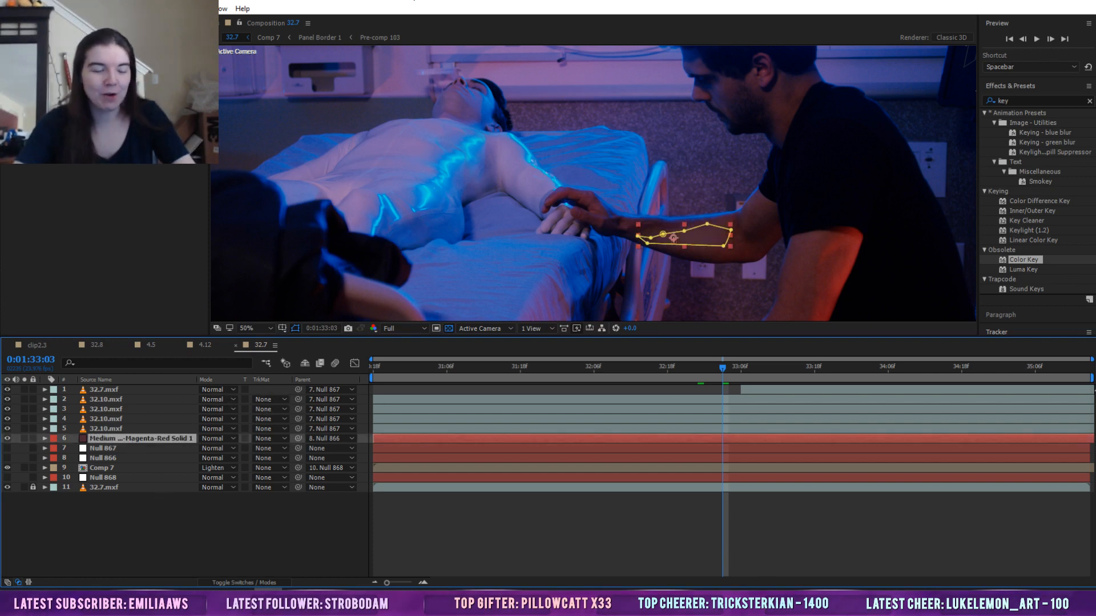
{"action": "left_click", "coordinate": [742, 529]}
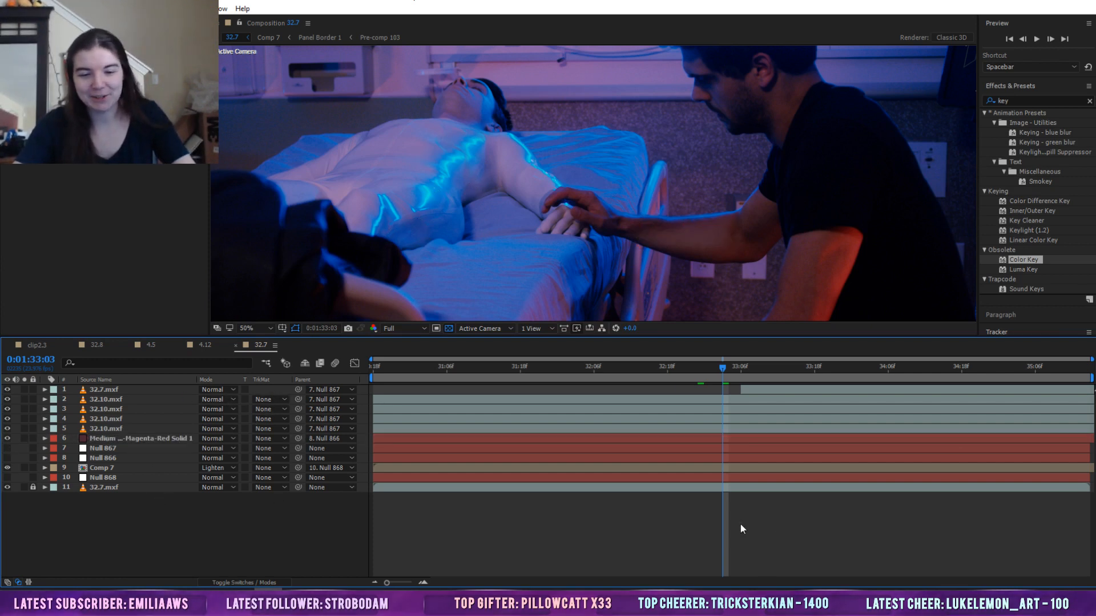
{"action": "left_click", "coordinate": [7, 439]}
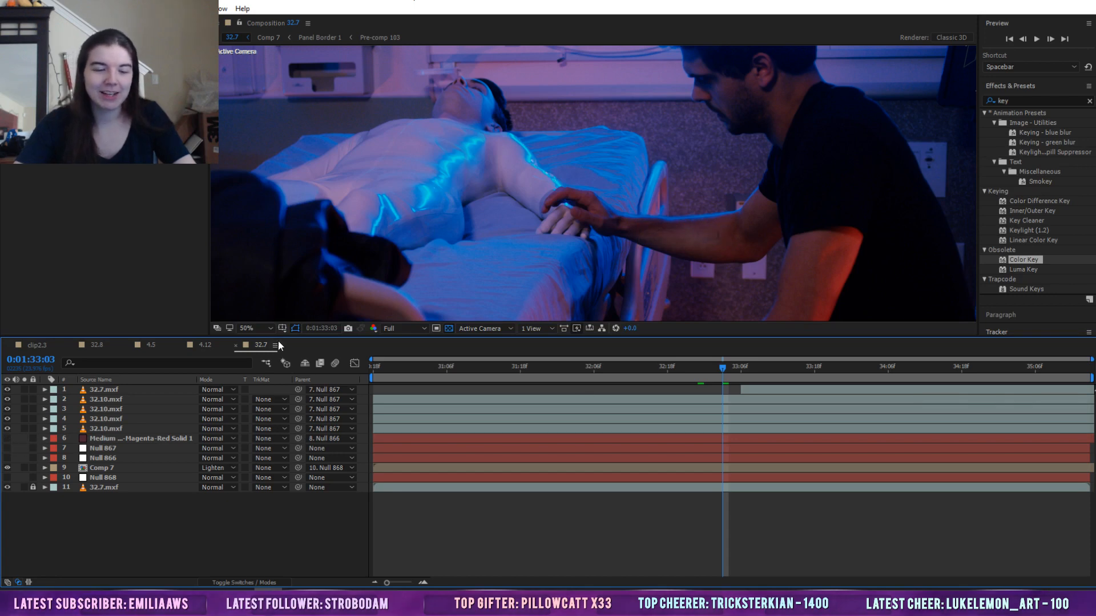
{"action": "left_click", "coordinate": [259, 329]}
{"action": "left_click", "coordinate": [276, 460]}
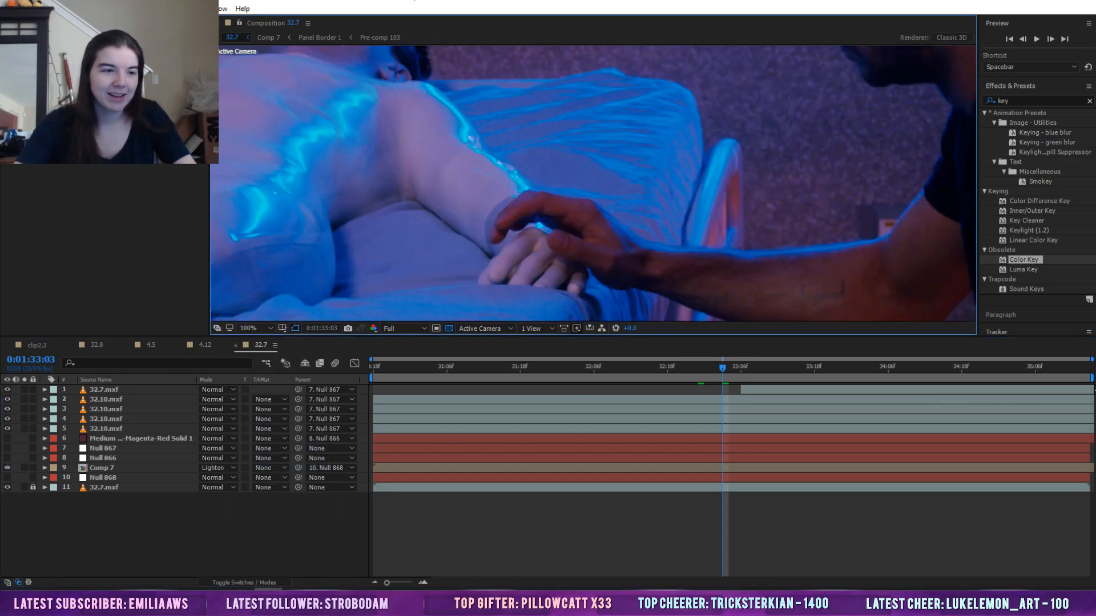
{"action": "left_click_drag", "start_coordinate": [614, 244], "coordinate": [519, 216]}
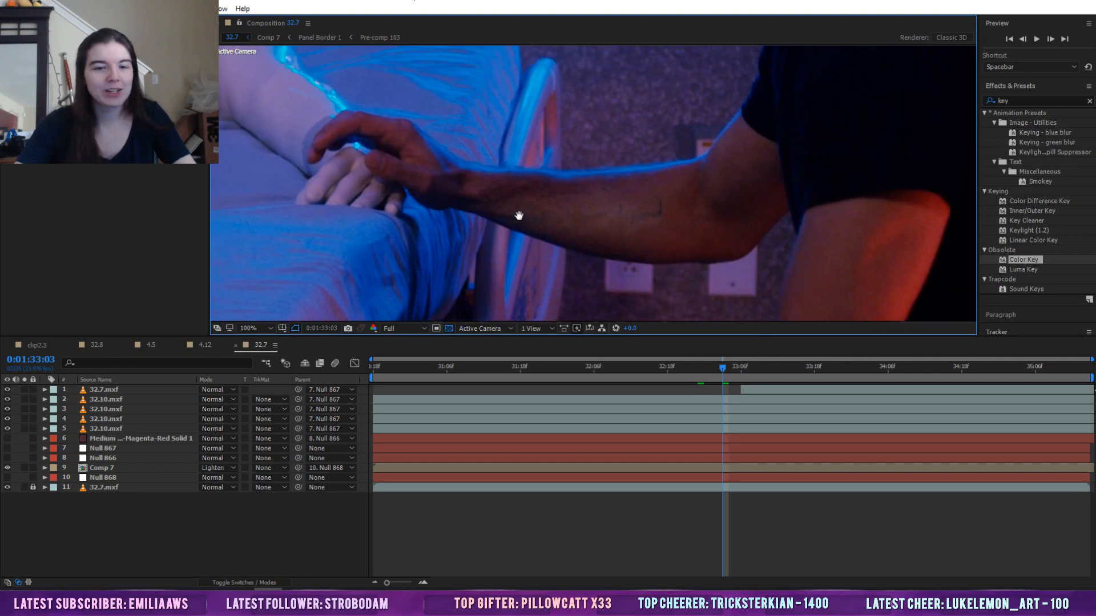
{"action": "left_click", "coordinate": [114, 115]}
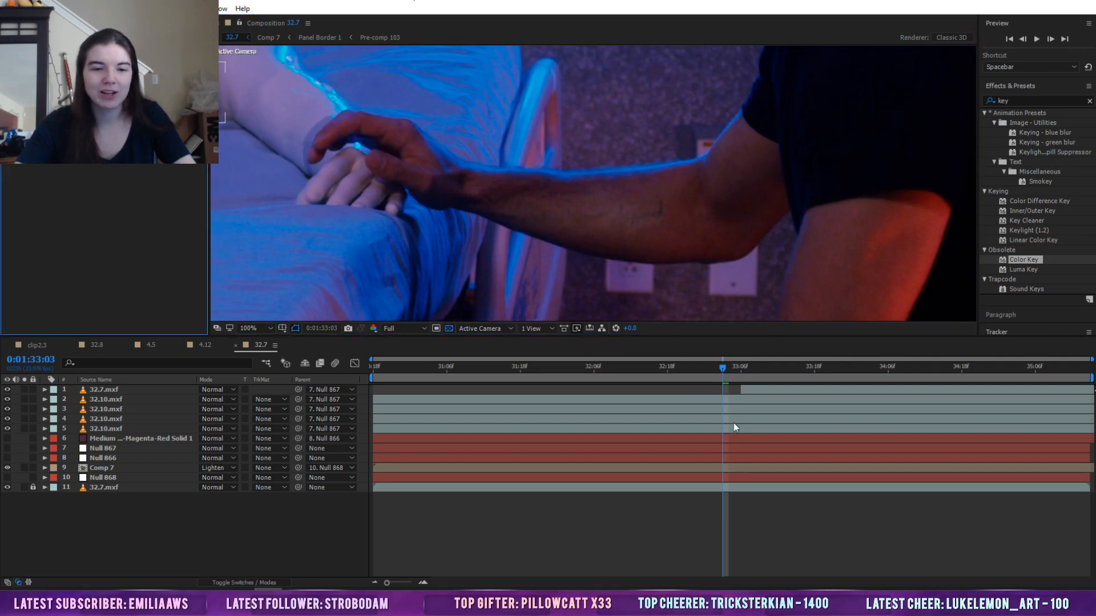
Preview composition 32.7 from 0:01:32:07 with the forearm cover-up hidden, and fit the full frame in the viewer
{"action": "left_click", "coordinate": [607, 531]}
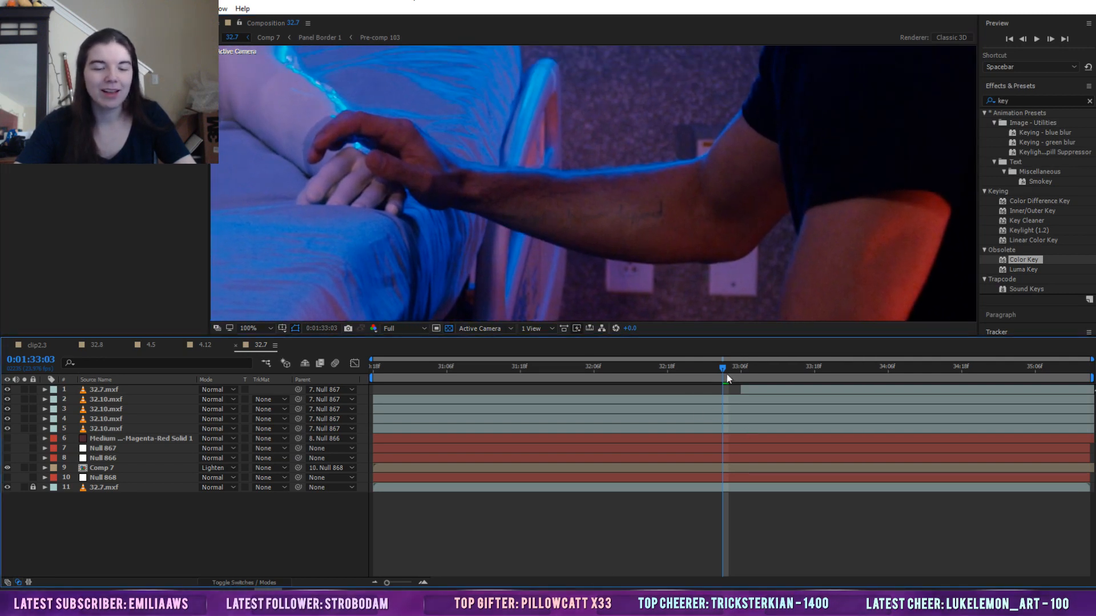
{"action": "left_click_drag", "start_coordinate": [727, 375], "coordinate": [598, 377]}
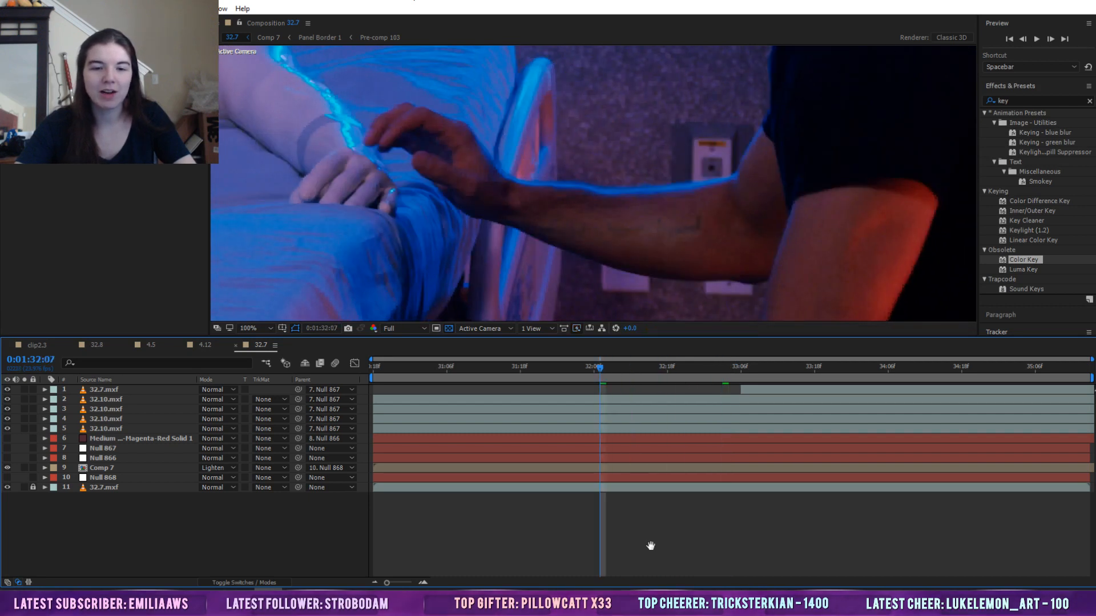
{"action": "key", "text": "space"}
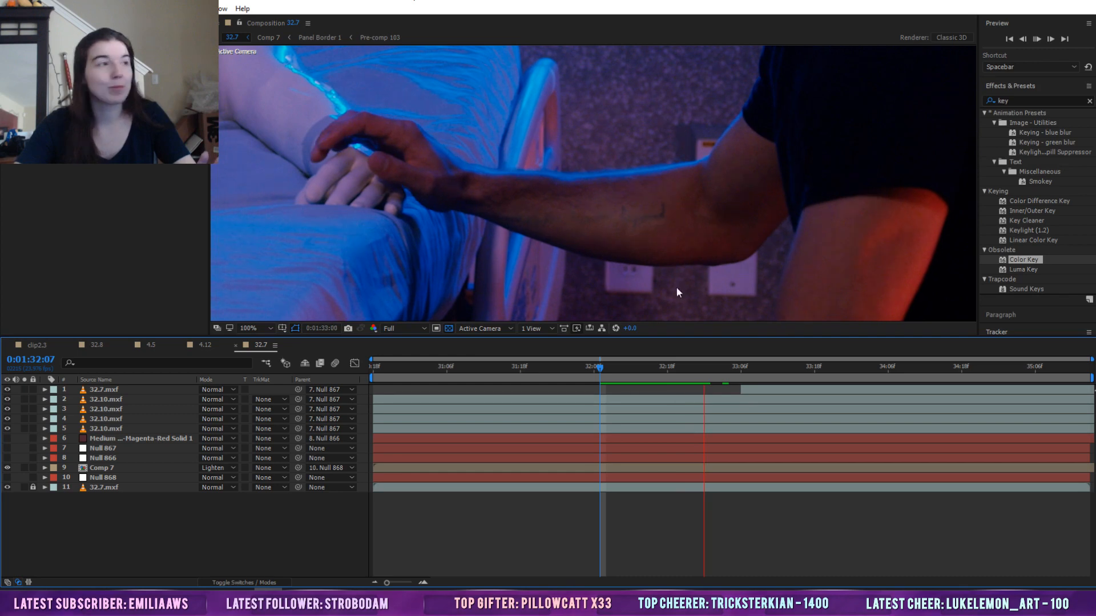
{"action": "left_click", "coordinate": [251, 334]}
{"action": "left_click", "coordinate": [258, 345]}
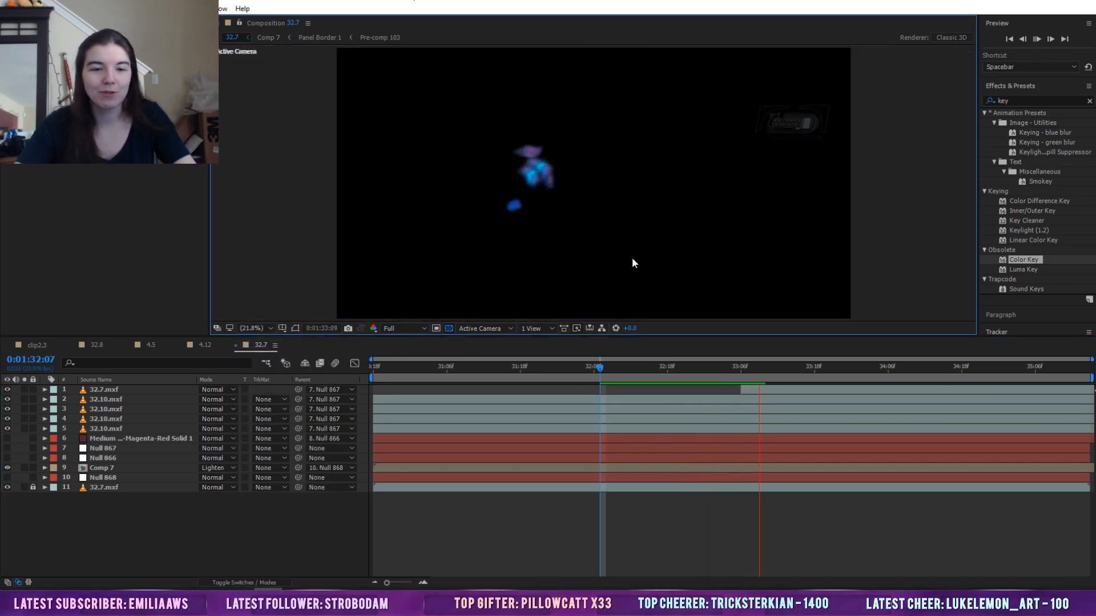
Play composition 32.7 from 0:01:32:12 to 0:01:33:18 at 50% magnification in a temporarily enlarged viewer
{"action": "left_click", "coordinate": [638, 363]}
{"action": "left_click", "coordinate": [631, 368]}
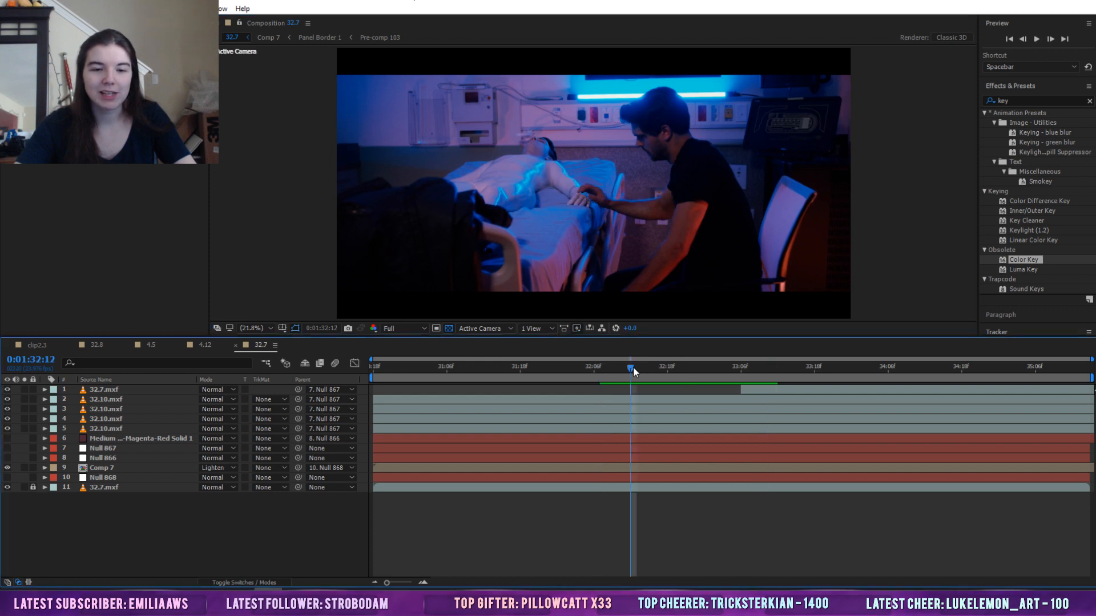
{"action": "left_click", "coordinate": [251, 328]}
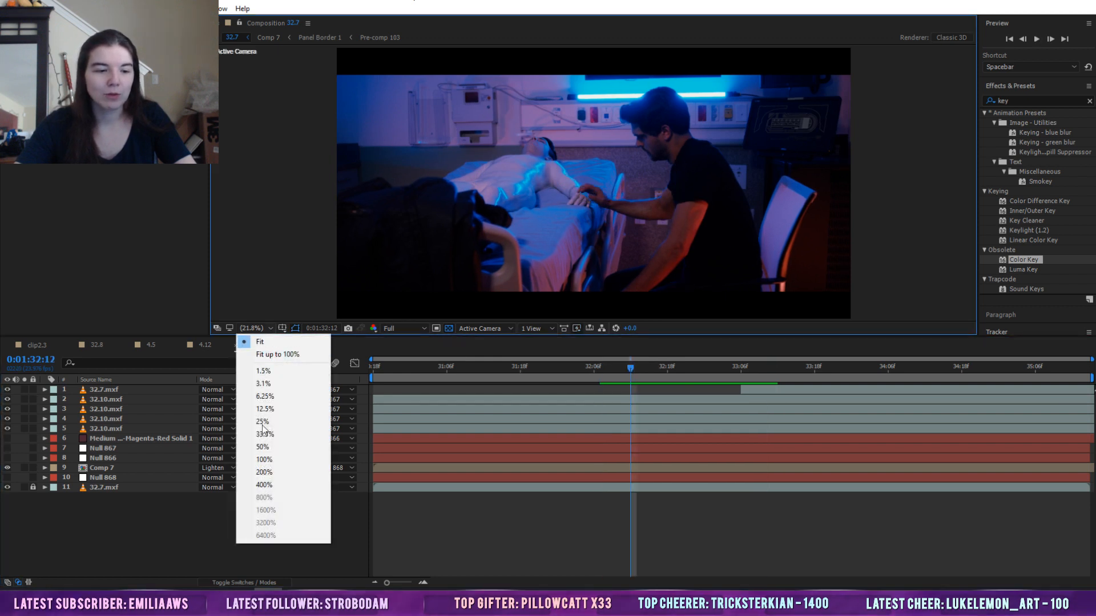
{"action": "left_click", "coordinate": [262, 447]}
{"action": "left_click_drag", "start_coordinate": [501, 339], "coordinate": [501, 468]}
{"action": "key", "text": "space"}
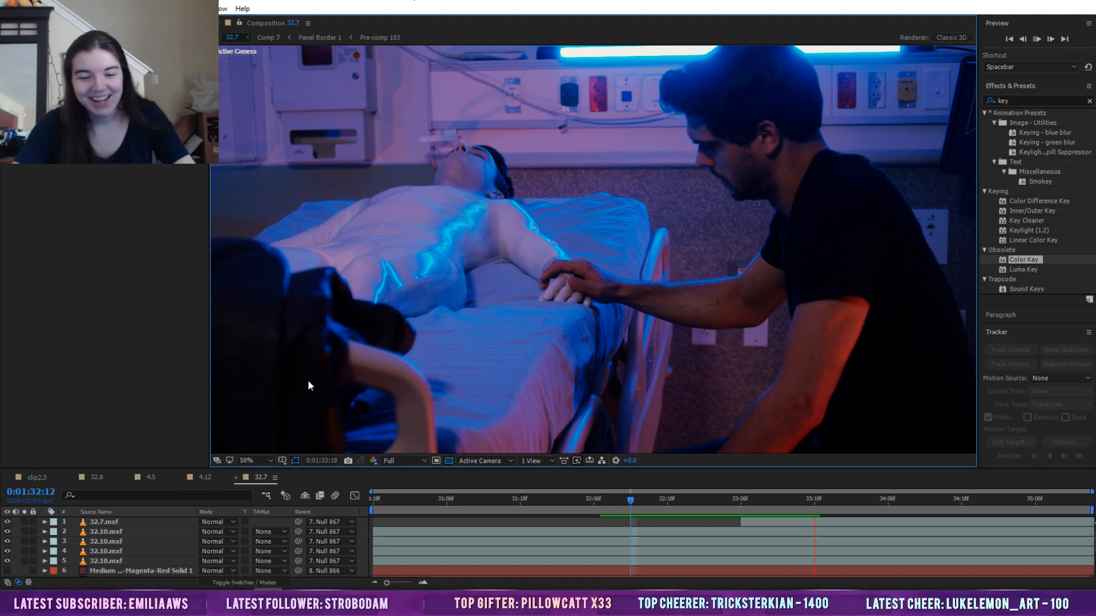
{"action": "key", "text": "space"}
{"action": "left_click_drag", "start_coordinate": [332, 469], "coordinate": [431, 338]}
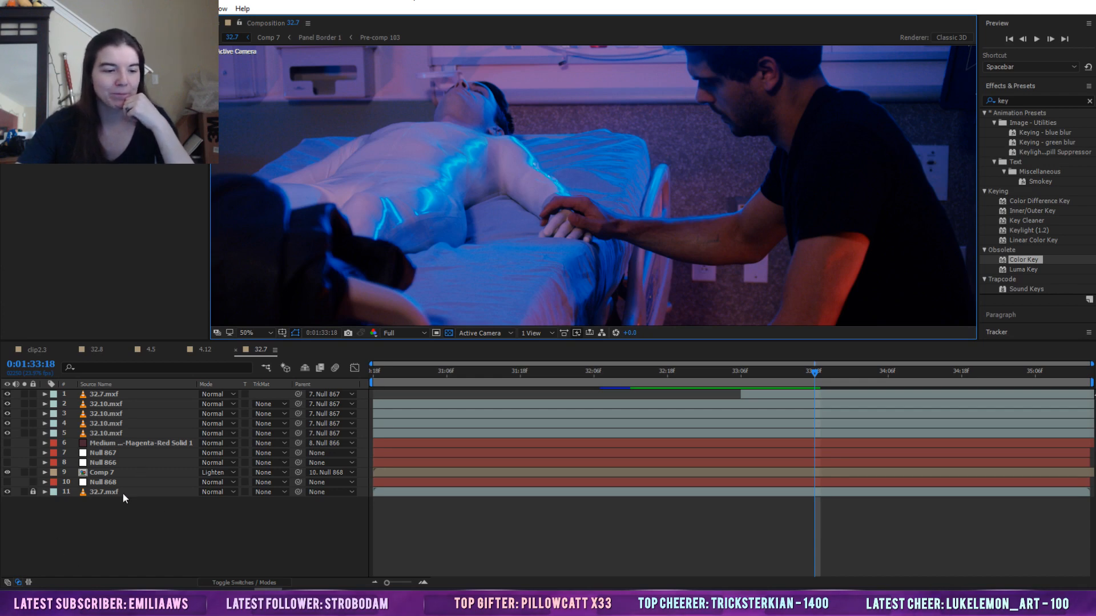
Unlock the base 32.7.mxf layer and review Tracker 1's motion path on the footage, stopping at 0:01:34:03
{"action": "left_click", "coordinate": [44, 492]}
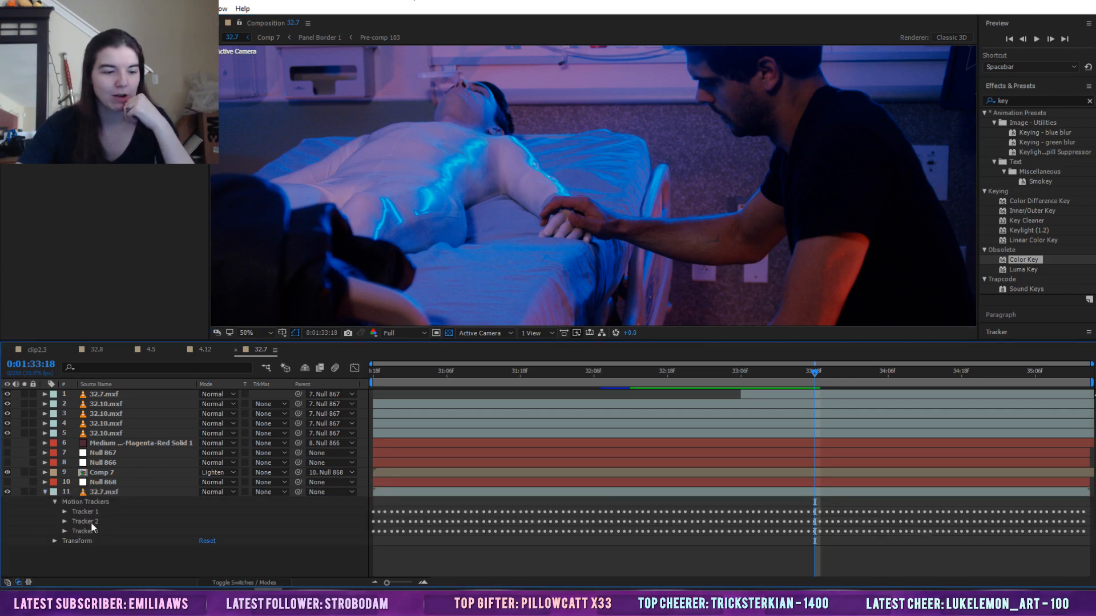
{"action": "left_click", "coordinate": [92, 513]}
{"action": "double_click", "coordinate": [91, 511]}
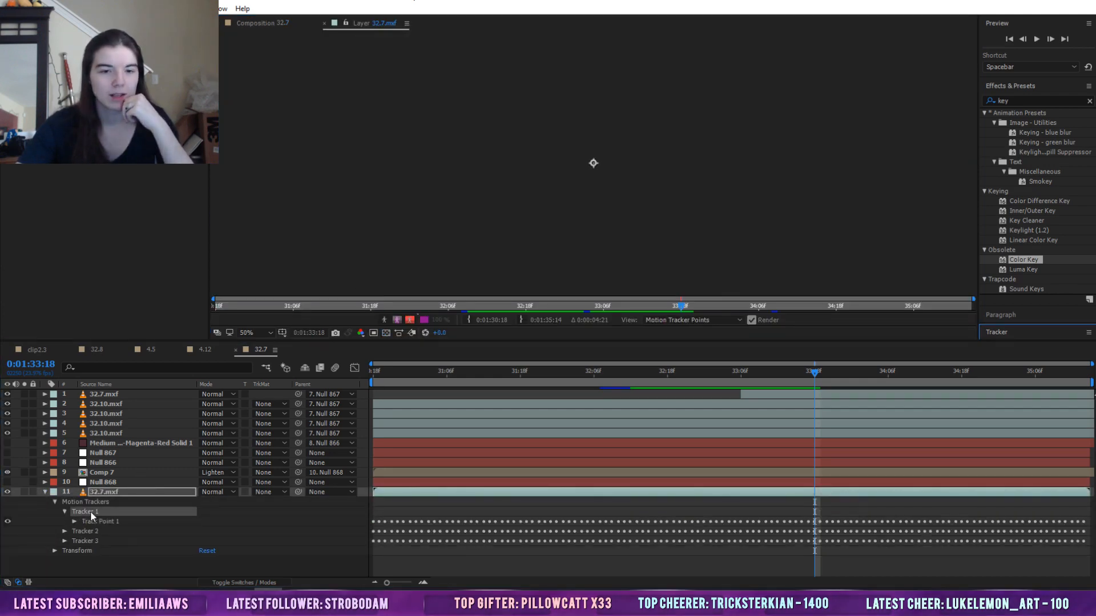
{"action": "left_click", "coordinate": [760, 369]}
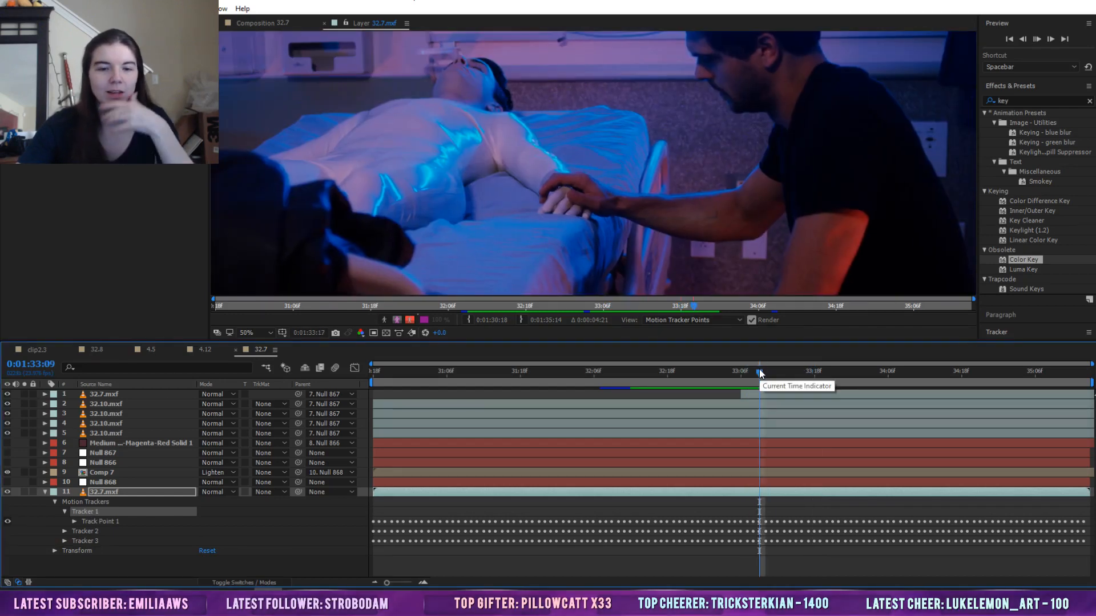
{"action": "key", "text": "space"}
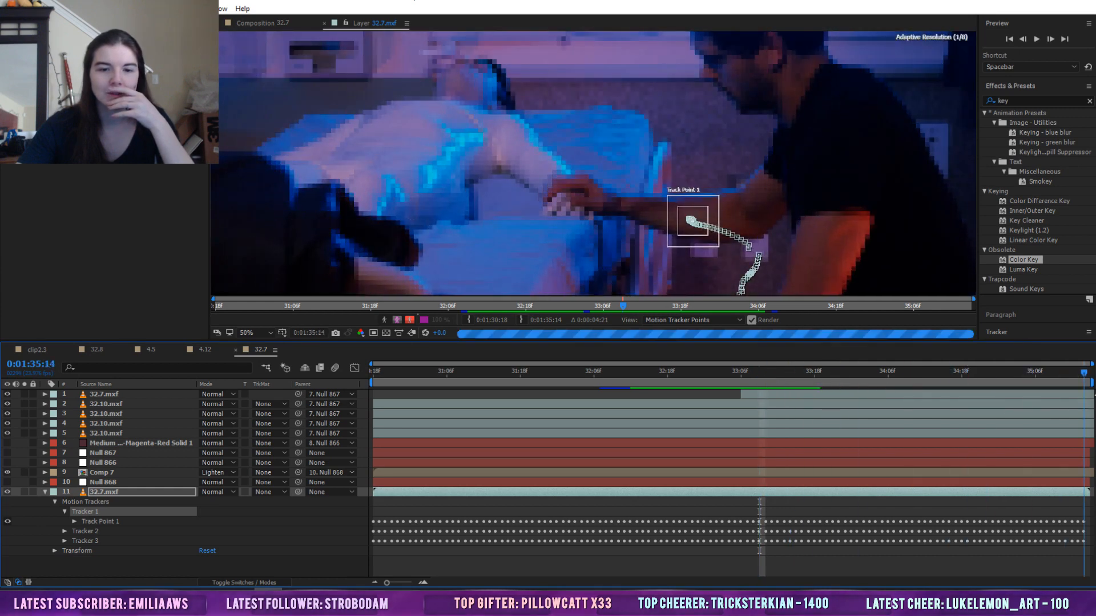
{"action": "key", "text": "space"}
{"action": "key", "text": "space"}
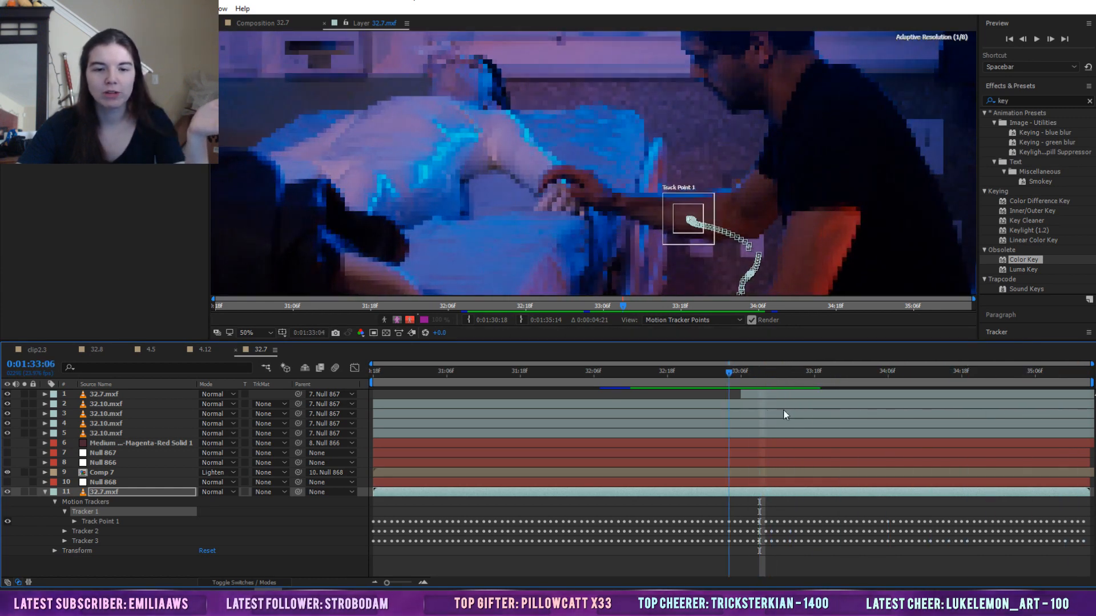
{"action": "key", "text": "space"}
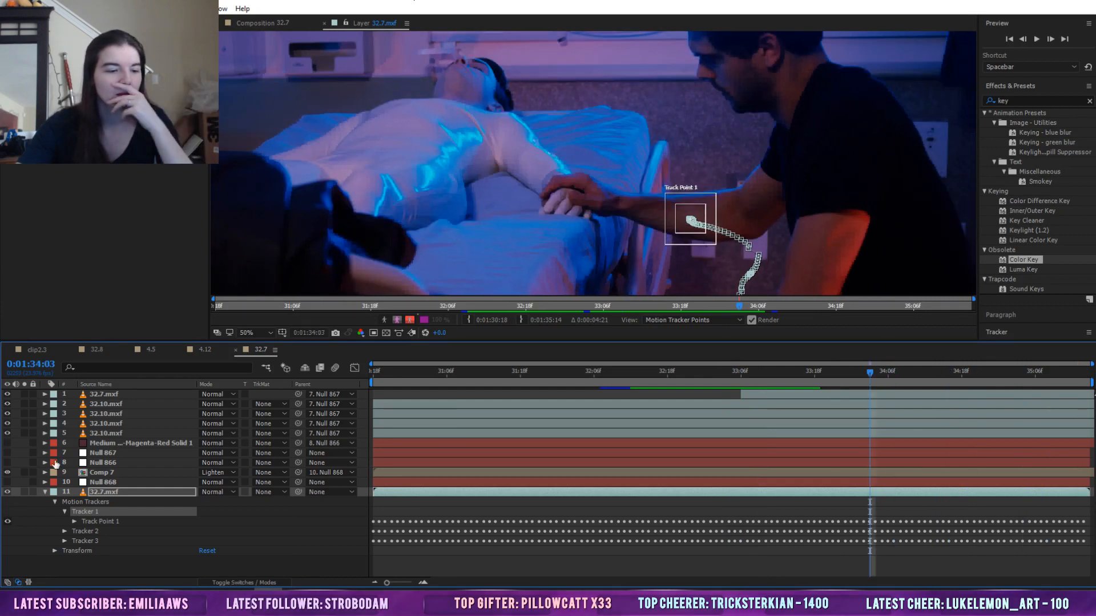
{"action": "left_click", "coordinate": [55, 502]}
{"action": "left_click", "coordinate": [45, 493]}
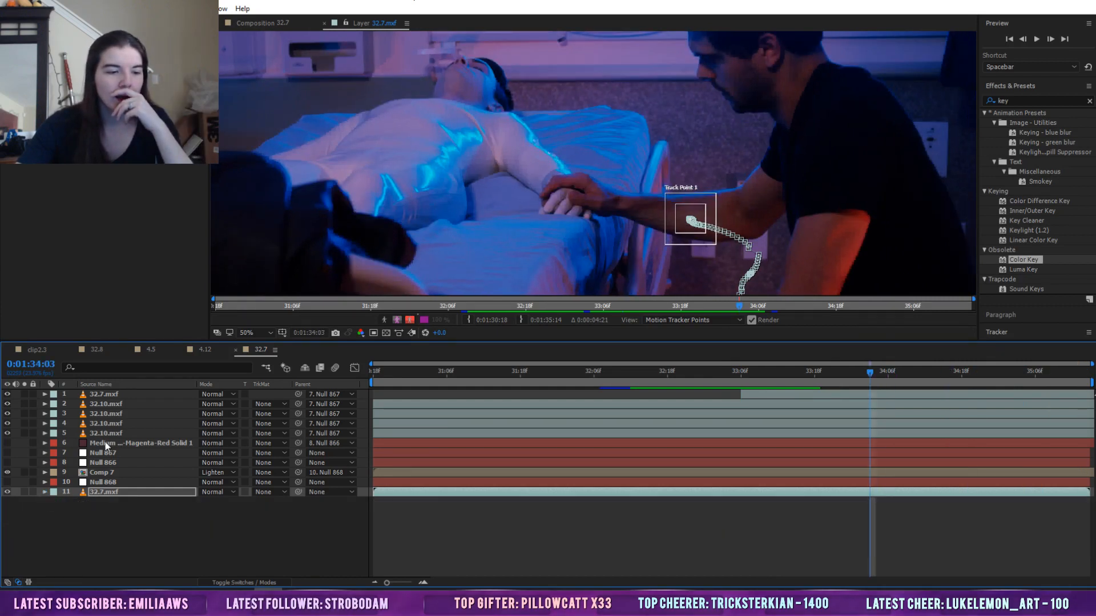
Show the Magenta-Red Solid layer again, return to composition 32.7, and compare the forearm with and without the mask outline
{"action": "left_click", "coordinate": [105, 443]}
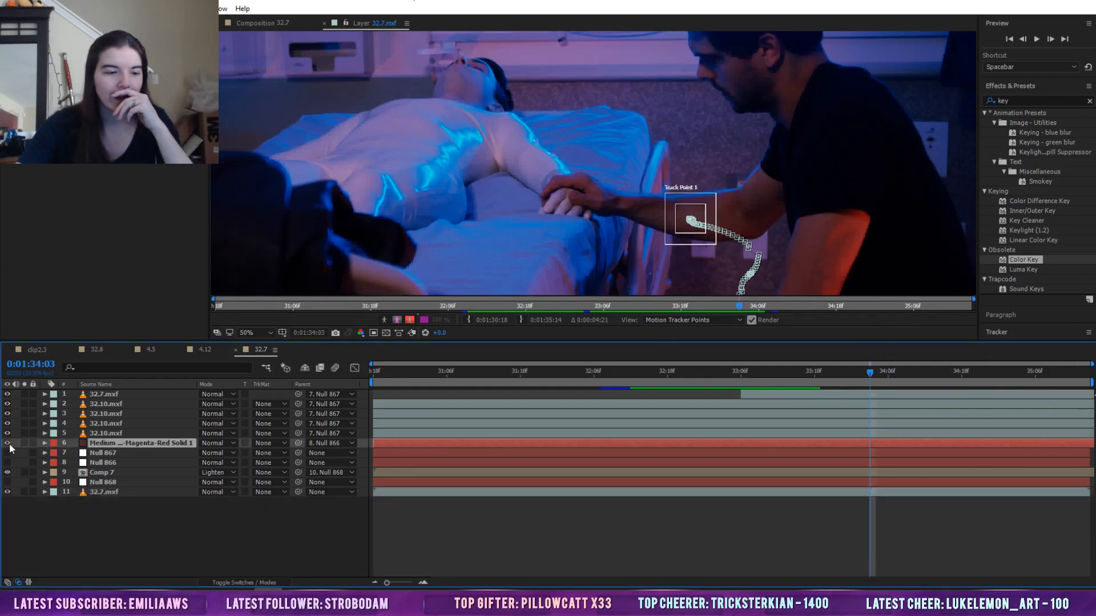
{"action": "left_click", "coordinate": [335, 23]}
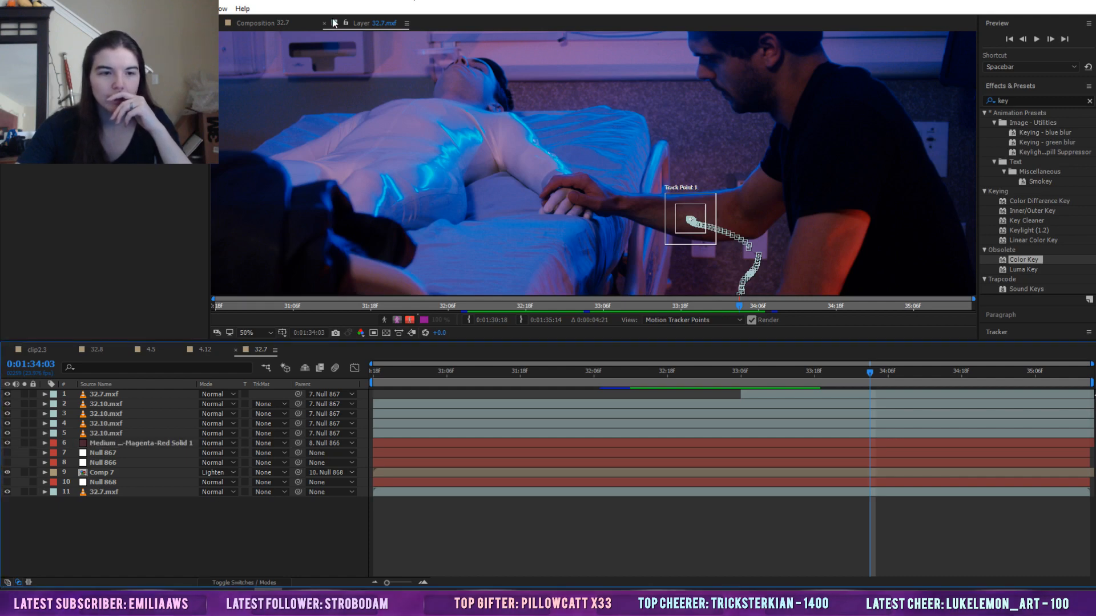
{"action": "left_click", "coordinate": [324, 24]}
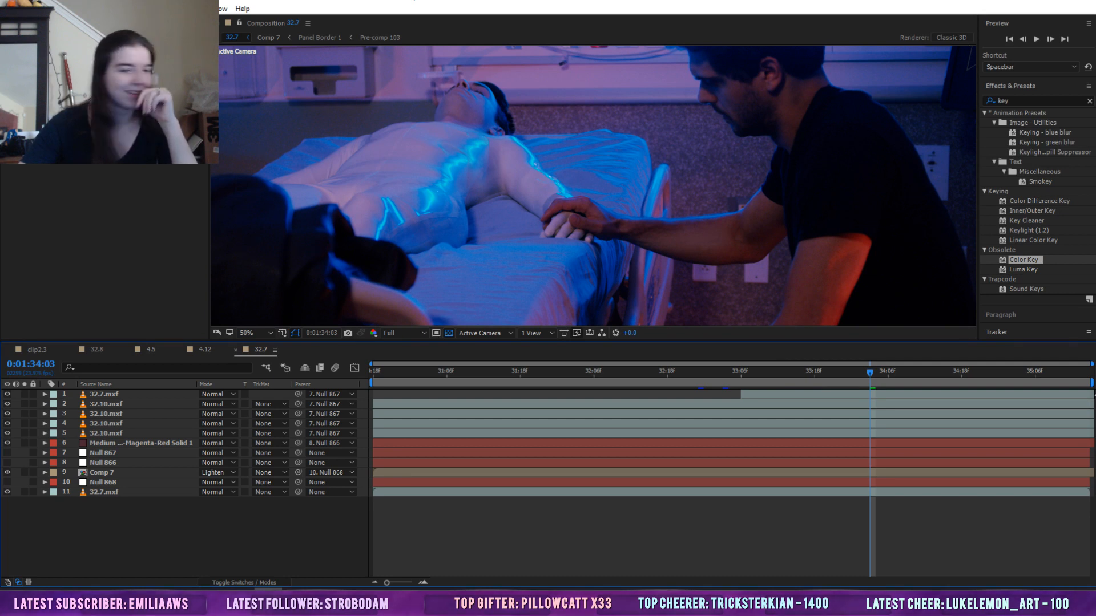
{"action": "left_click", "coordinate": [145, 443]}
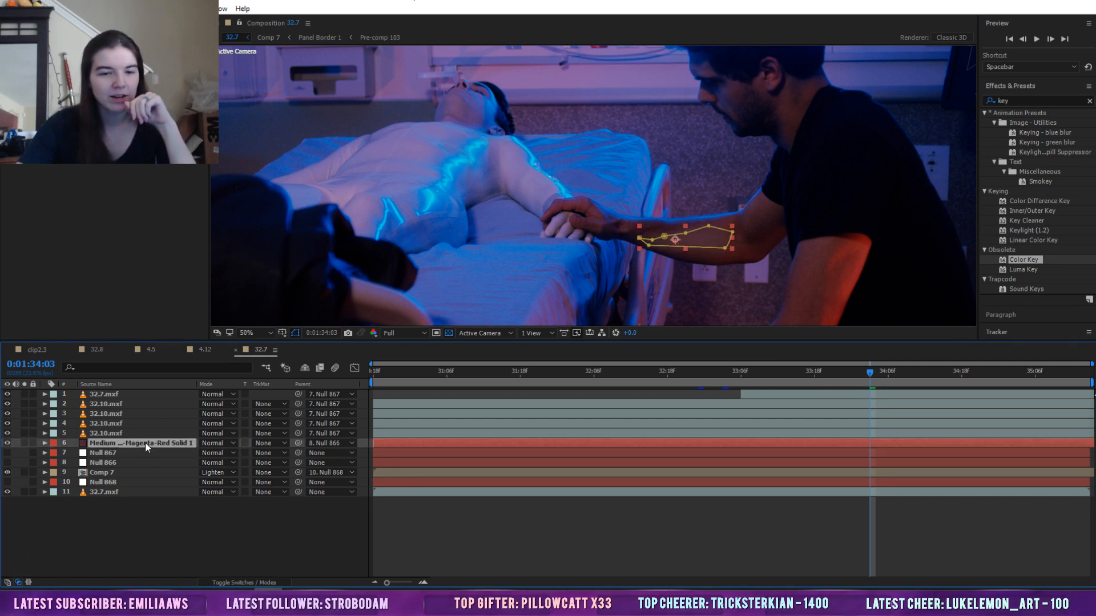
{"action": "left_click", "coordinate": [676, 522]}
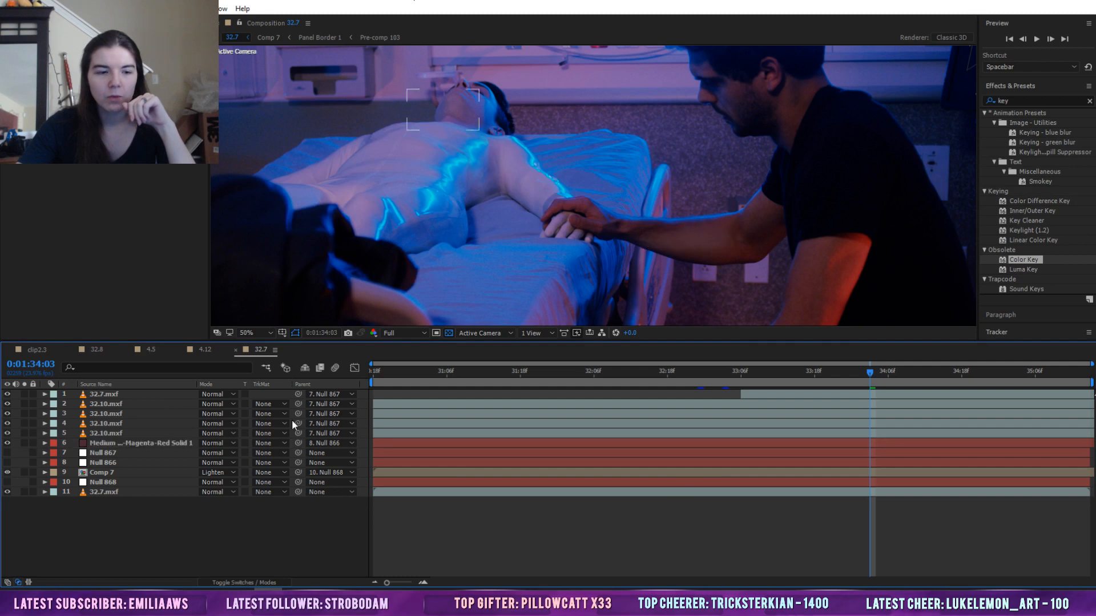
{"action": "left_click", "coordinate": [137, 443]}
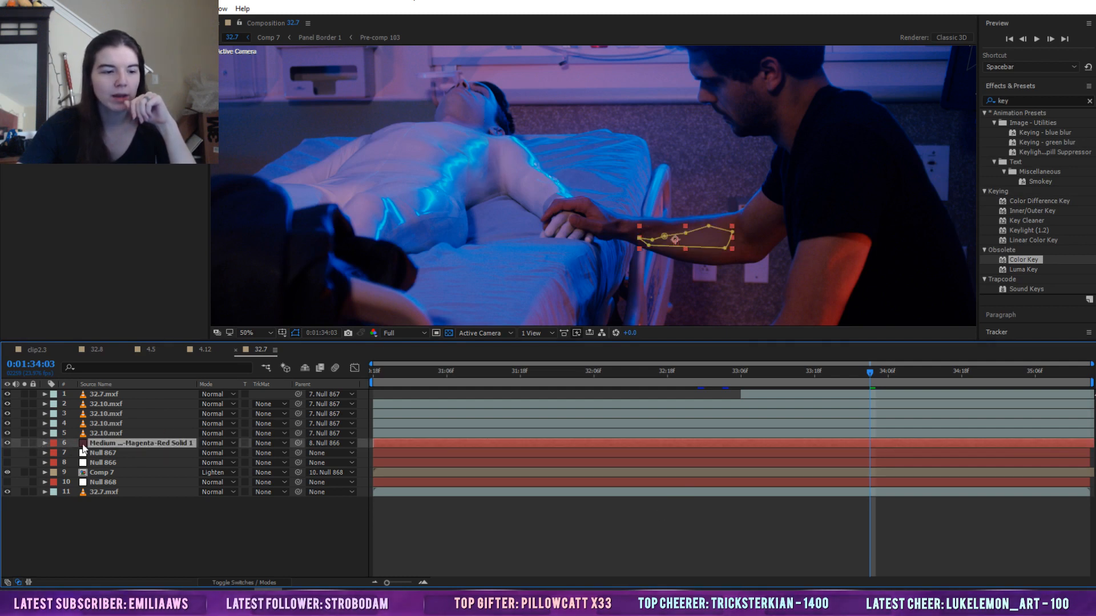
Open the Magenta-Red Solid in its own layer view and reveal the properties of Mask 1
{"action": "double_click", "coordinate": [82, 446]}
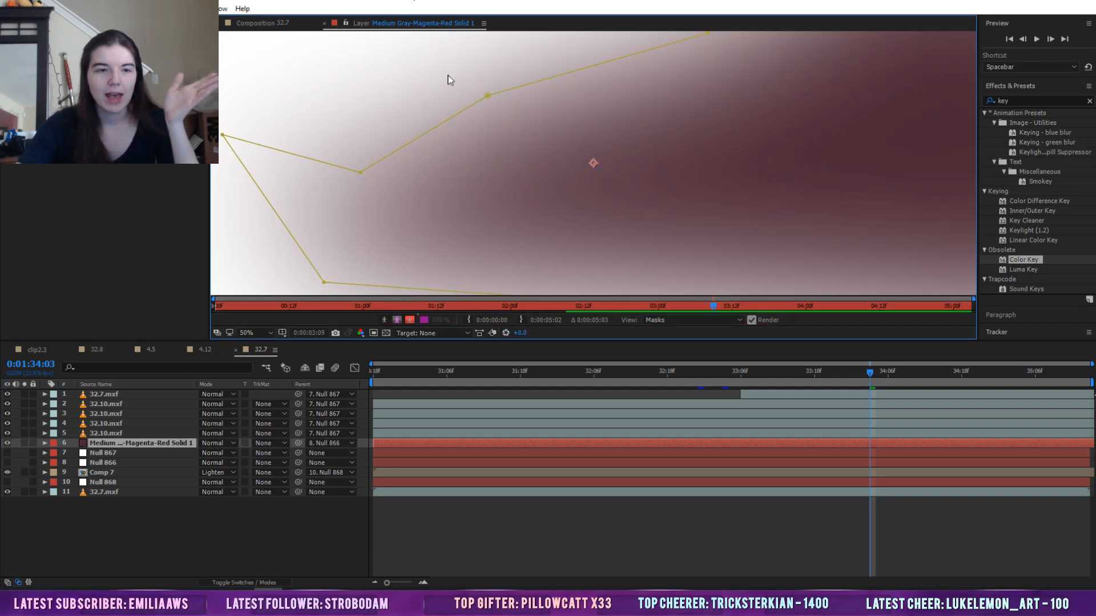
{"action": "left_click", "coordinate": [44, 443]}
{"action": "left_click", "coordinate": [55, 453]}
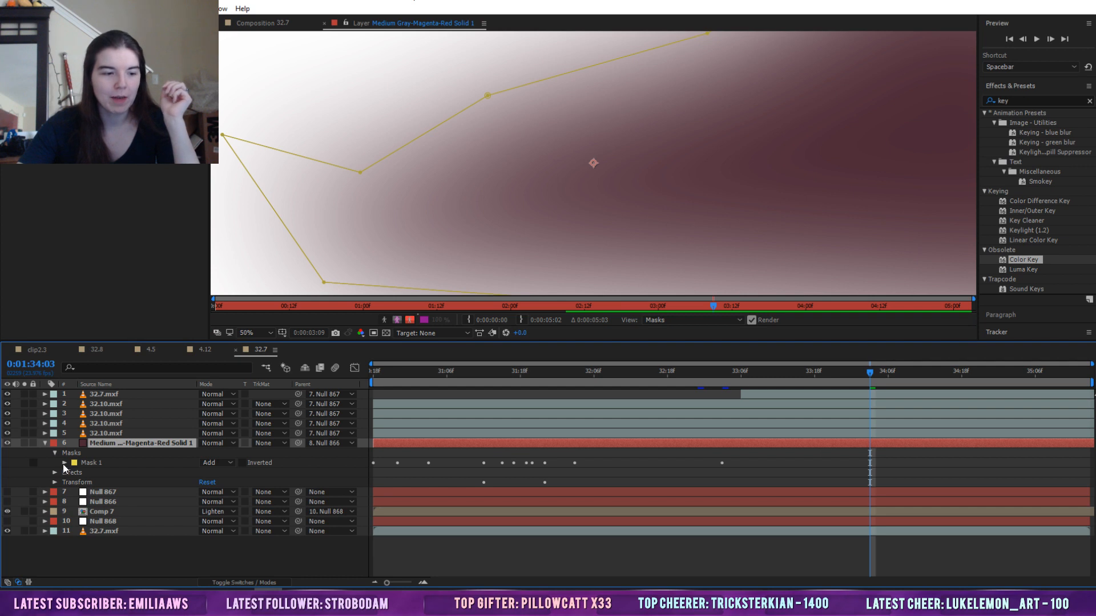
{"action": "left_click", "coordinate": [64, 462]}
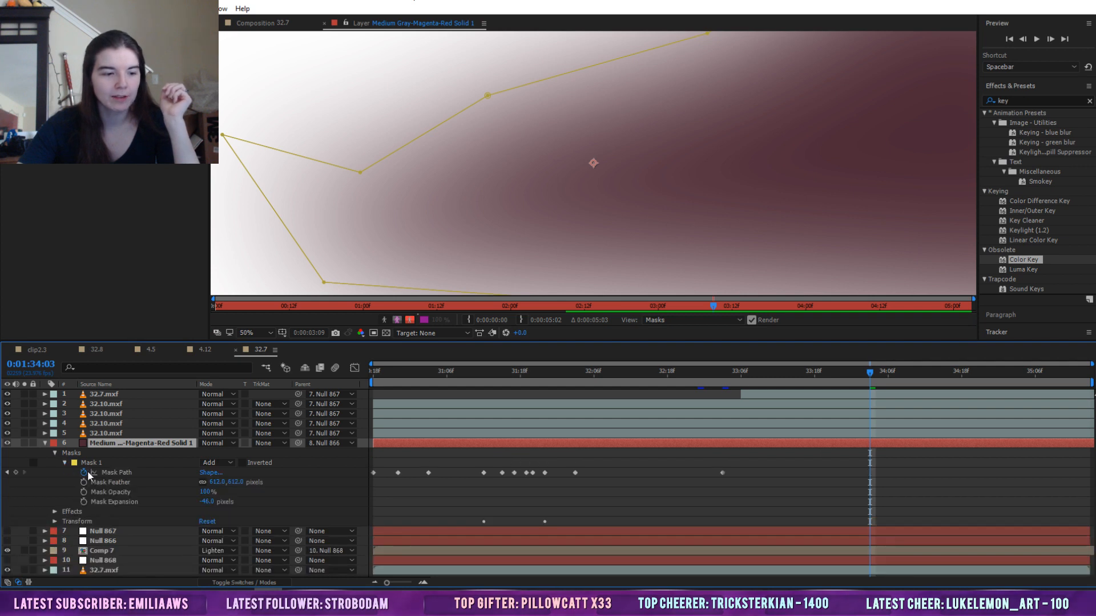
Reduce Mask 1's feather to 0 pixels to expose the hard edge, and raise it again to a wide, soft feather
{"action": "left_click", "coordinate": [117, 483]}
{"action": "left_click_drag", "start_coordinate": [235, 482], "coordinate": [137, 482]}
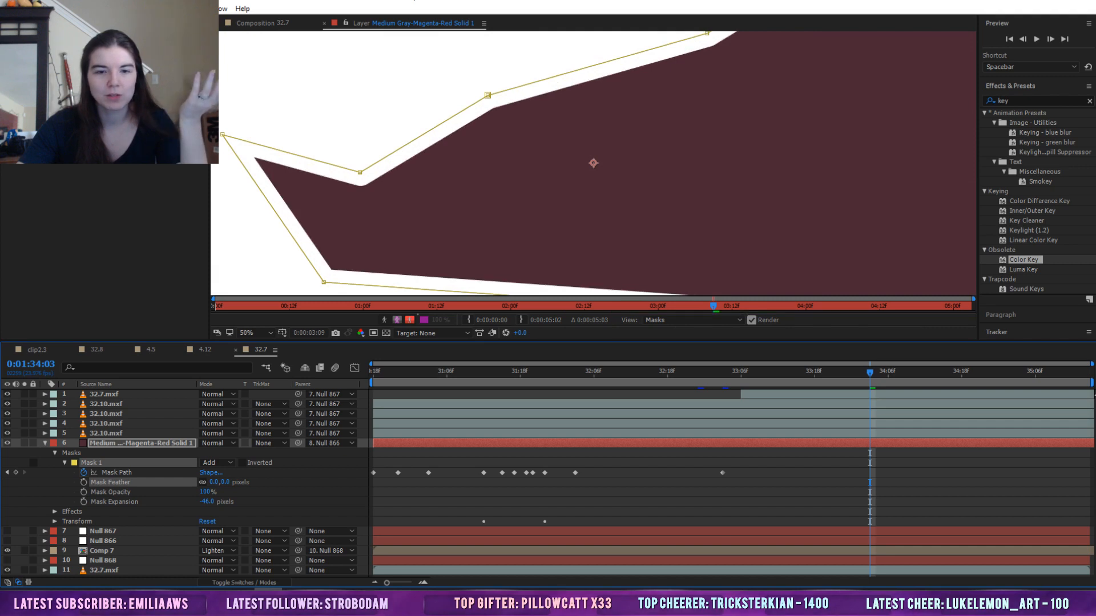
{"action": "left_click_drag", "start_coordinate": [2, 505], "coordinate": [120, 505]}
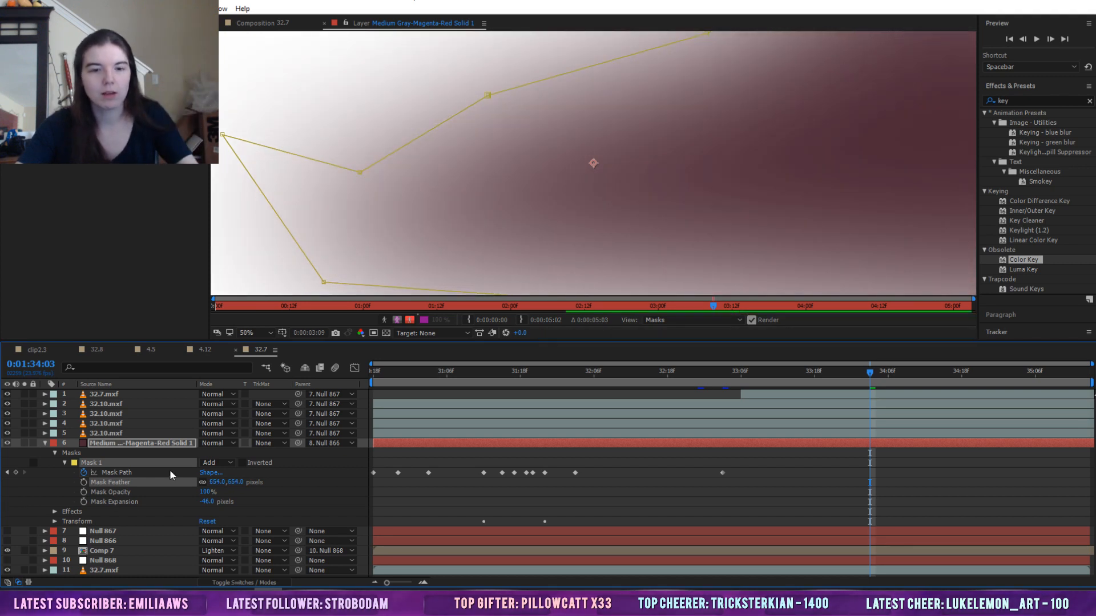
Close composition 32.7 and browse the project items to the 32-series compositions
{"action": "left_click", "coordinate": [236, 350]}
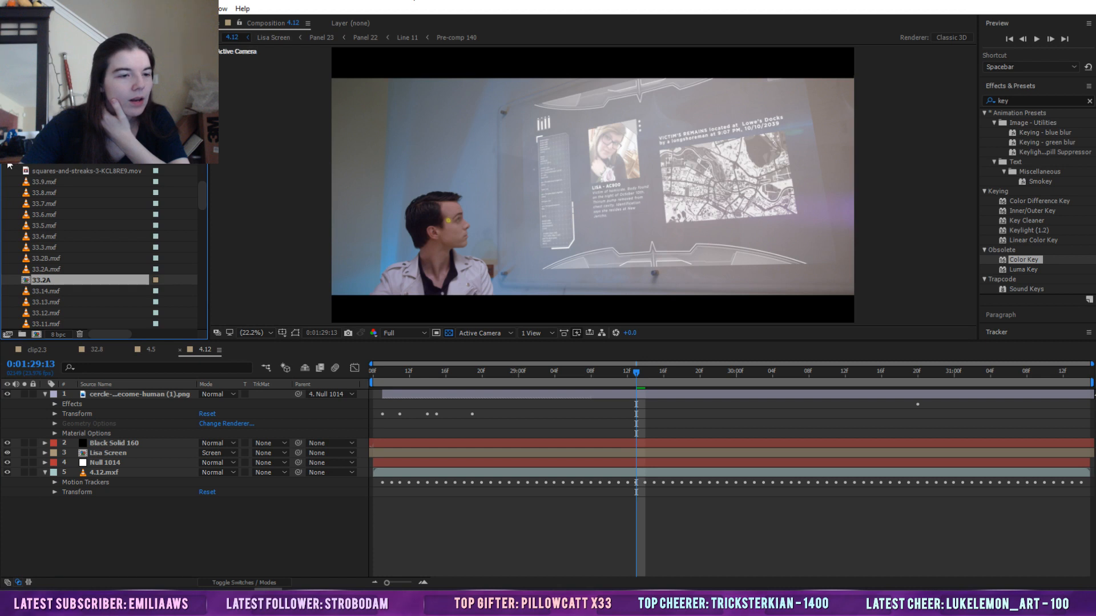
{"action": "scroll", "coordinate": [10, 166], "scroll_direction": "down", "scroll_amount": 5}
{"action": "left_click", "coordinate": [23, 171]}
{"action": "left_click", "coordinate": [5, 172]}
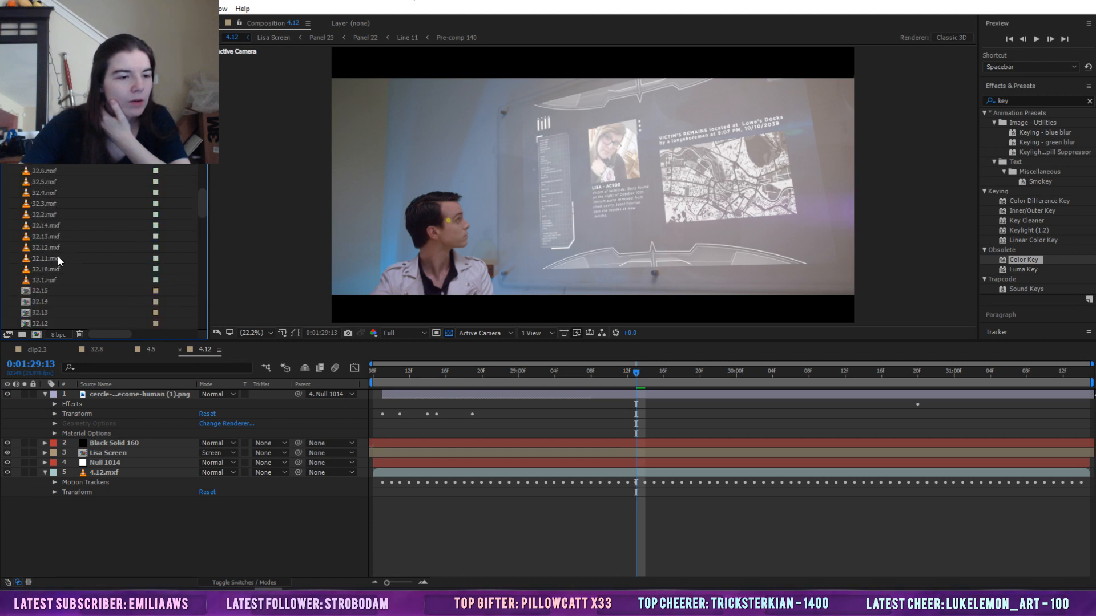
{"action": "scroll", "coordinate": [45, 234], "scroll_direction": "down", "scroll_amount": 3}
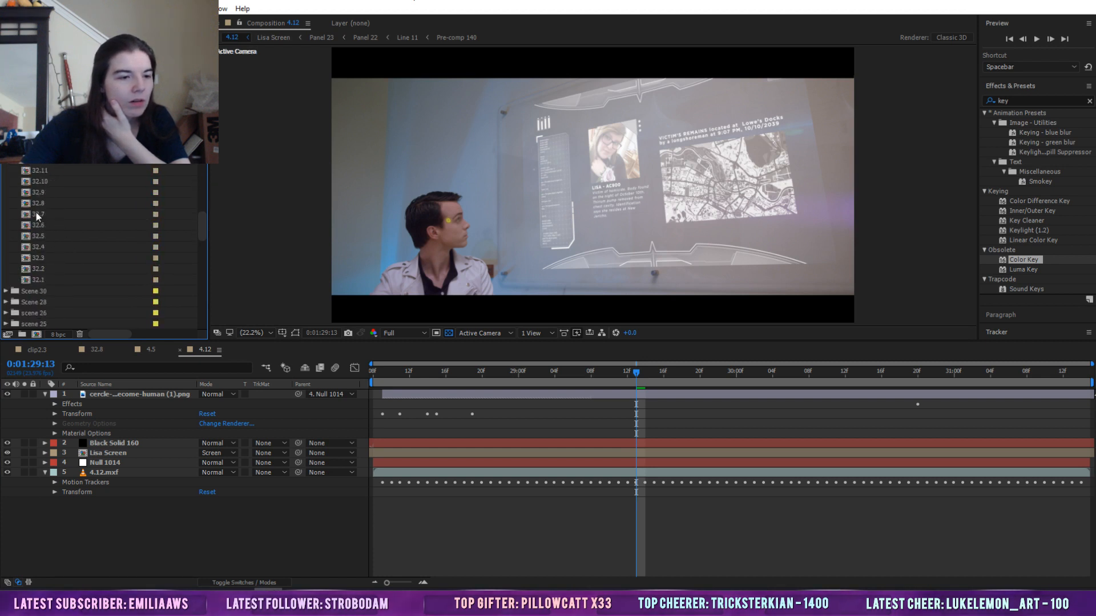
Open composition 32.7 and select the masked Medium Magenta-Red solid layer covering the man's forearm
{"action": "double_click", "coordinate": [36, 214]}
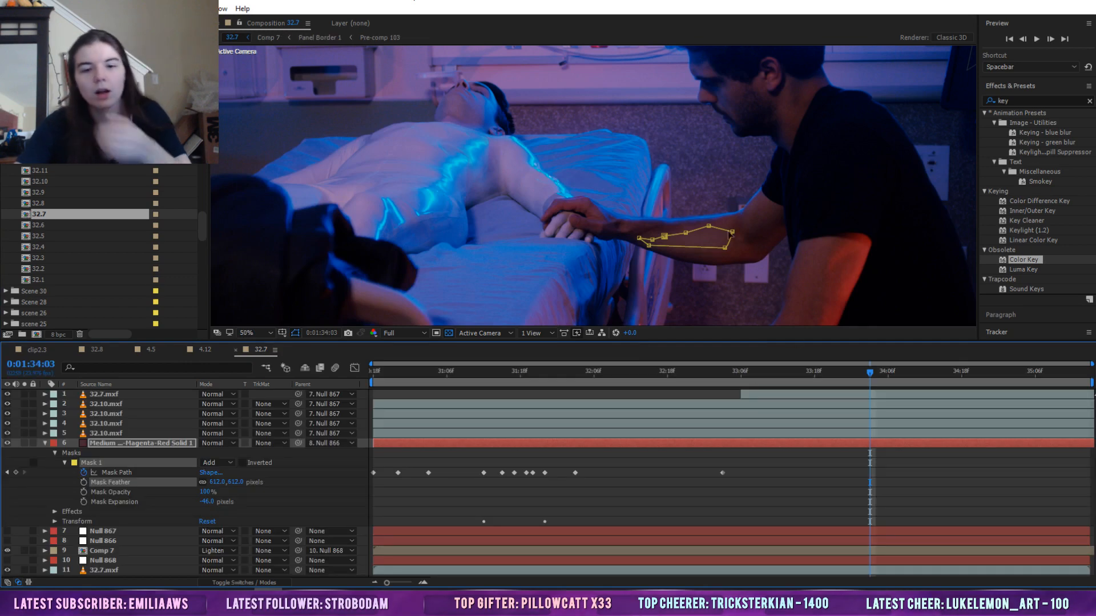
{"action": "left_click", "coordinate": [769, 454]}
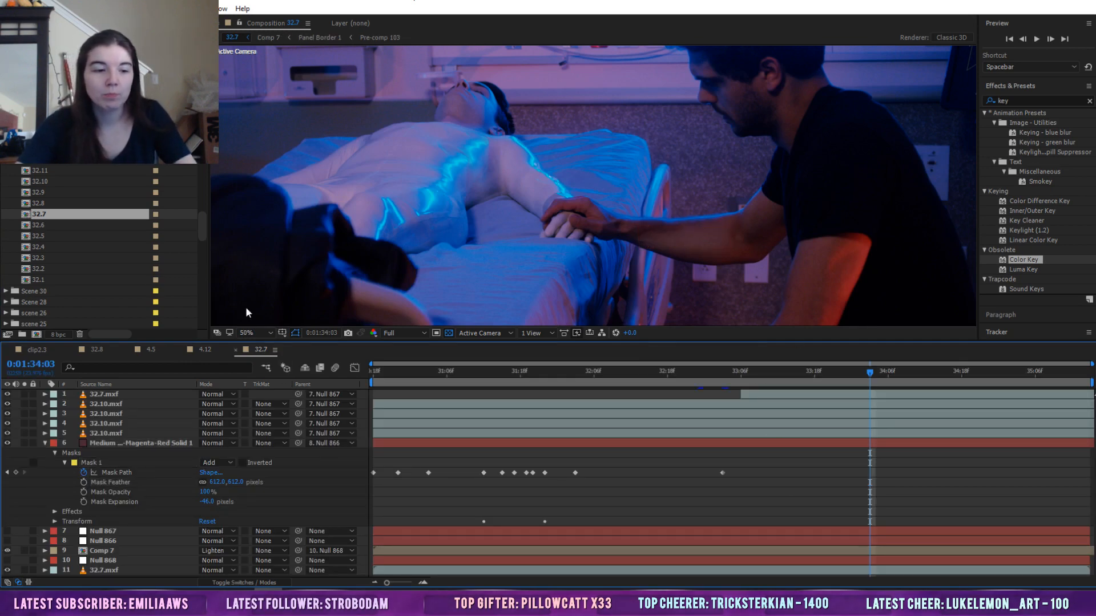
{"action": "left_click", "coordinate": [252, 333]}
{"action": "left_click", "coordinate": [265, 468]}
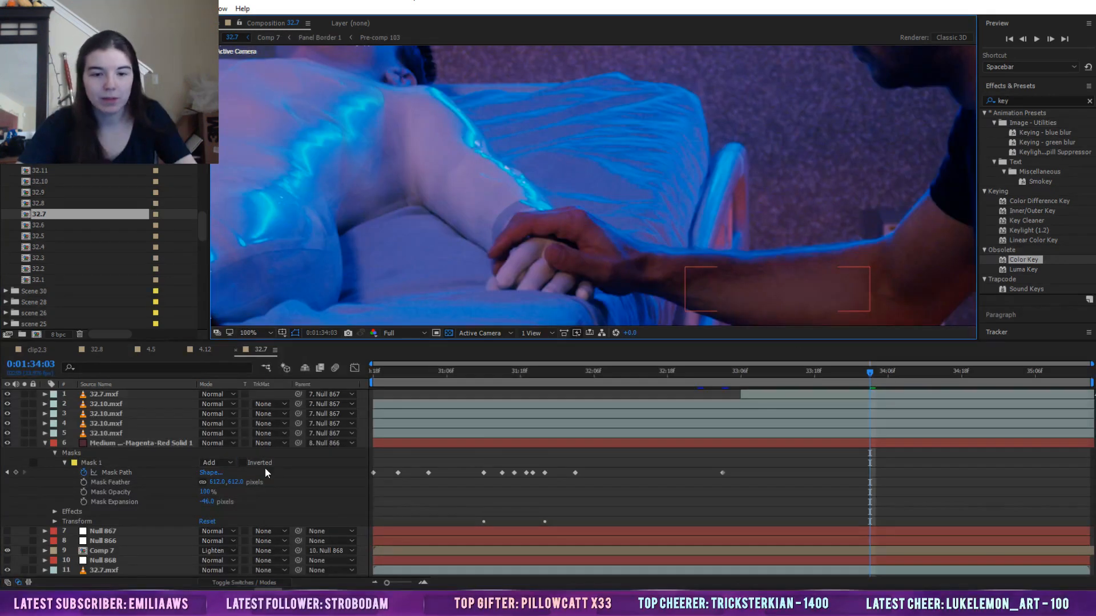
{"action": "left_click", "coordinate": [85, 23]}
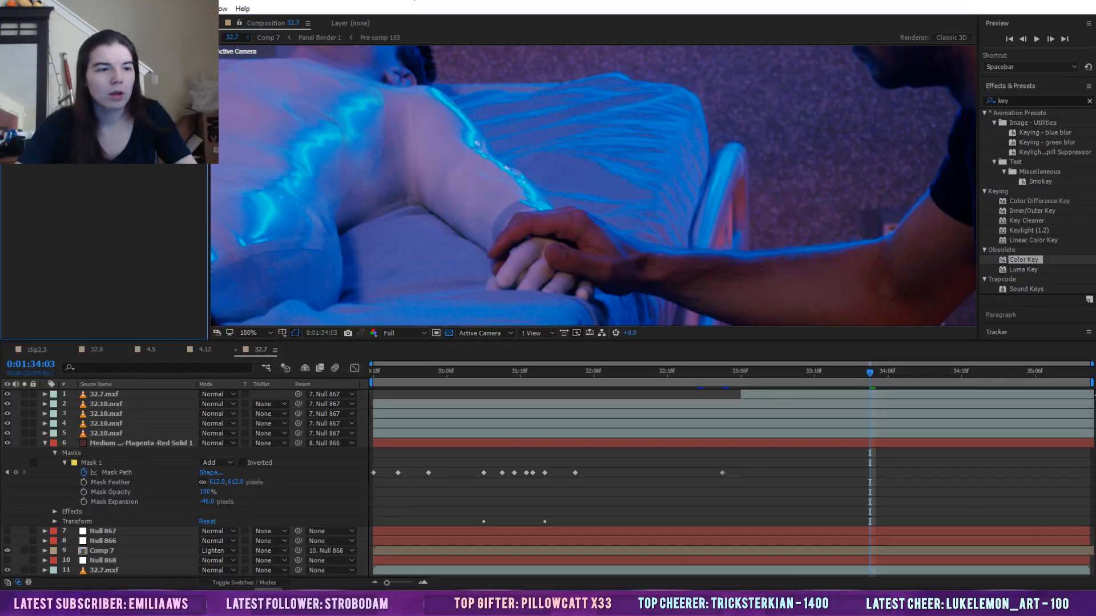
{"action": "left_click_drag", "start_coordinate": [615, 183], "coordinate": [386, 52]}
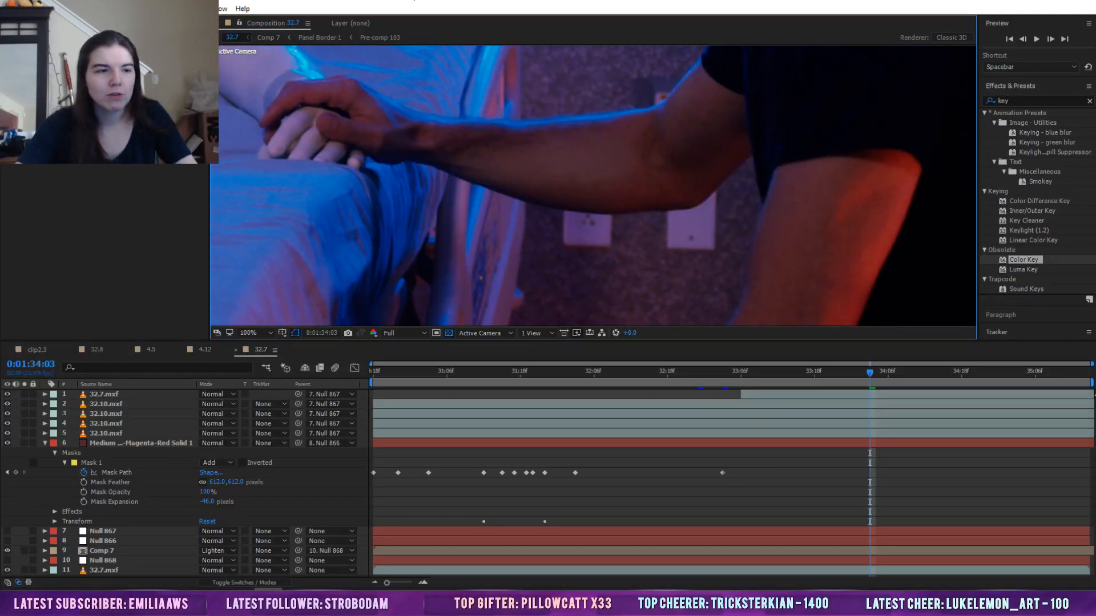
{"action": "left_click", "coordinate": [85, 443]}
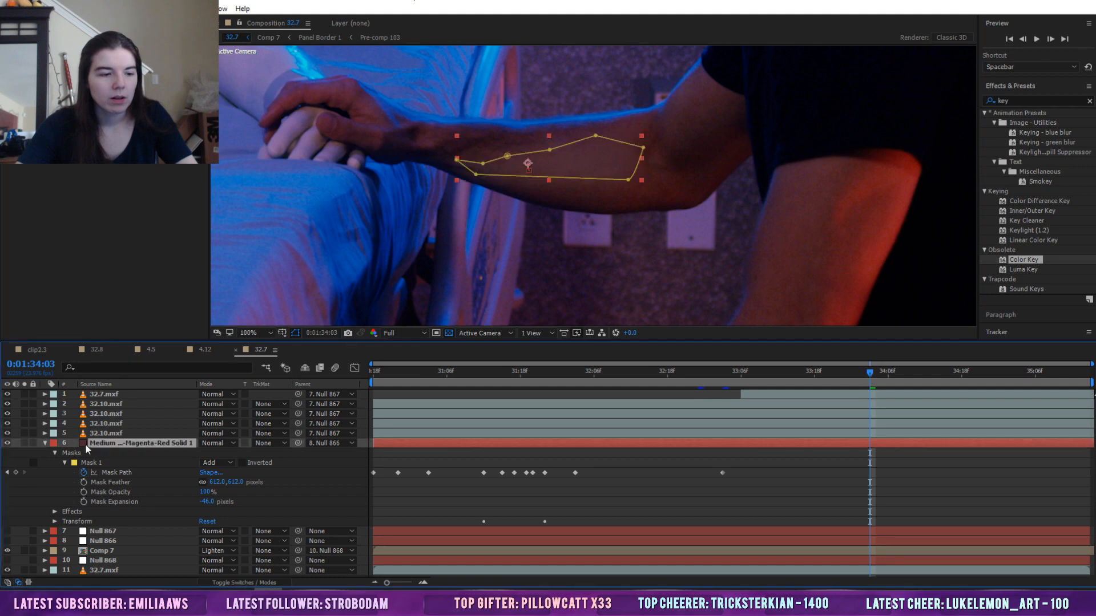
Try recolouring the forearm solid in its settings by sampling colours from the surrounding arm, and discard the change
{"action": "right_click", "coordinate": [81, 443]}
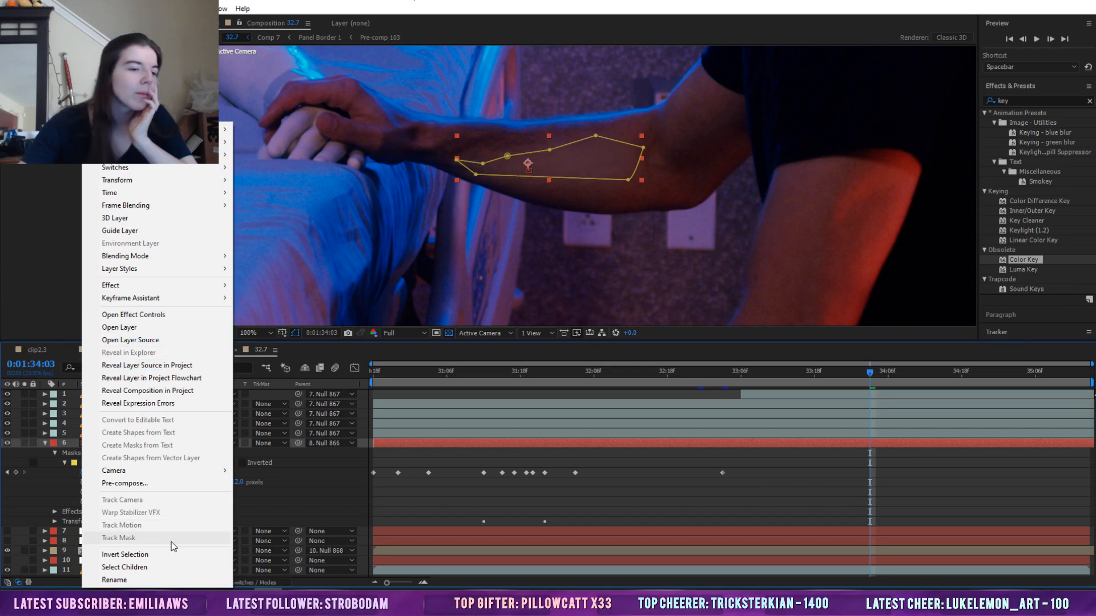
{"action": "left_click", "coordinate": [108, 86]}
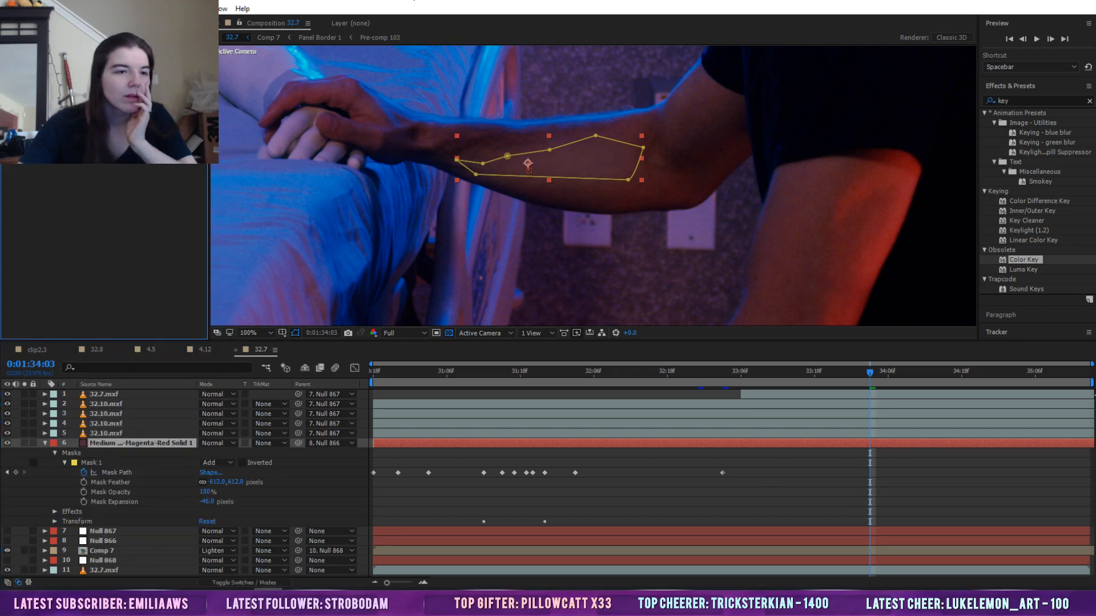
{"action": "left_click", "coordinate": [96, 9]}
{"action": "left_click", "coordinate": [129, 34]}
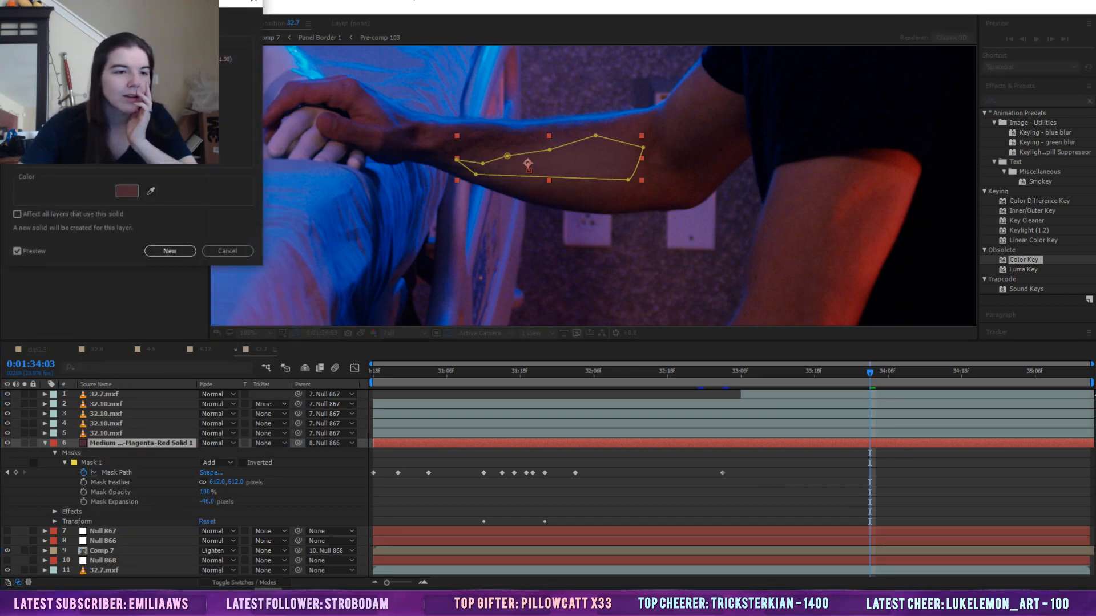
{"action": "left_click", "coordinate": [151, 191]}
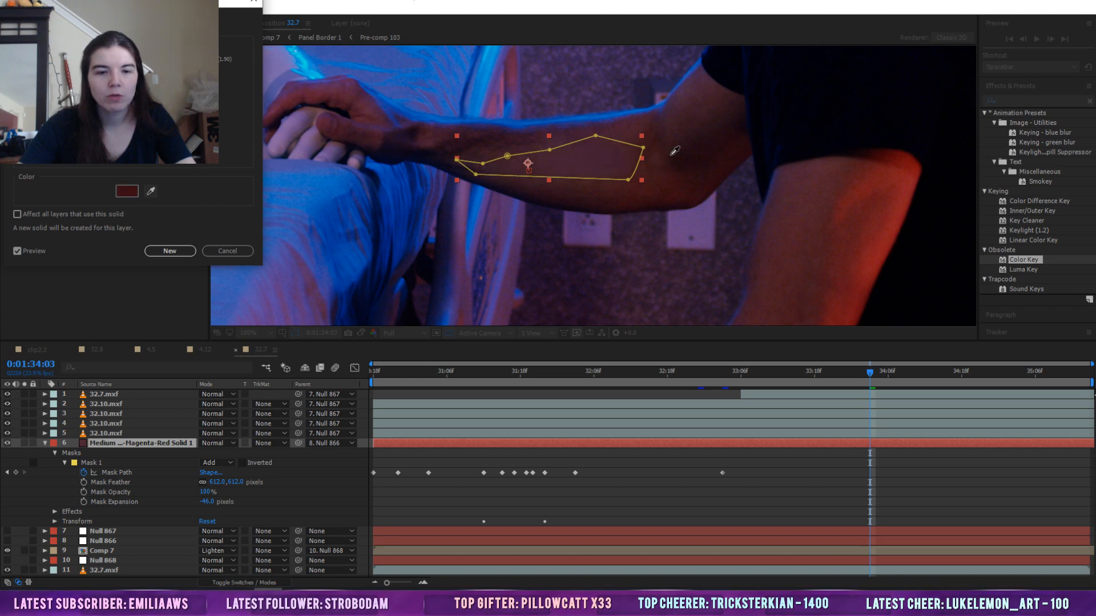
{"action": "left_click", "coordinate": [577, 122]}
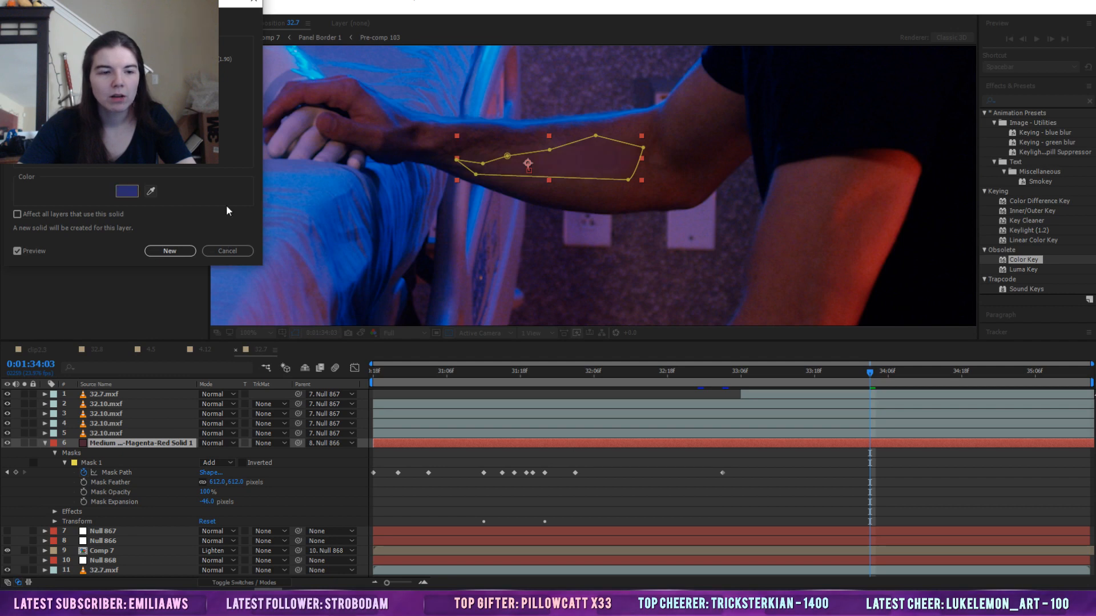
{"action": "left_click", "coordinate": [228, 251]}
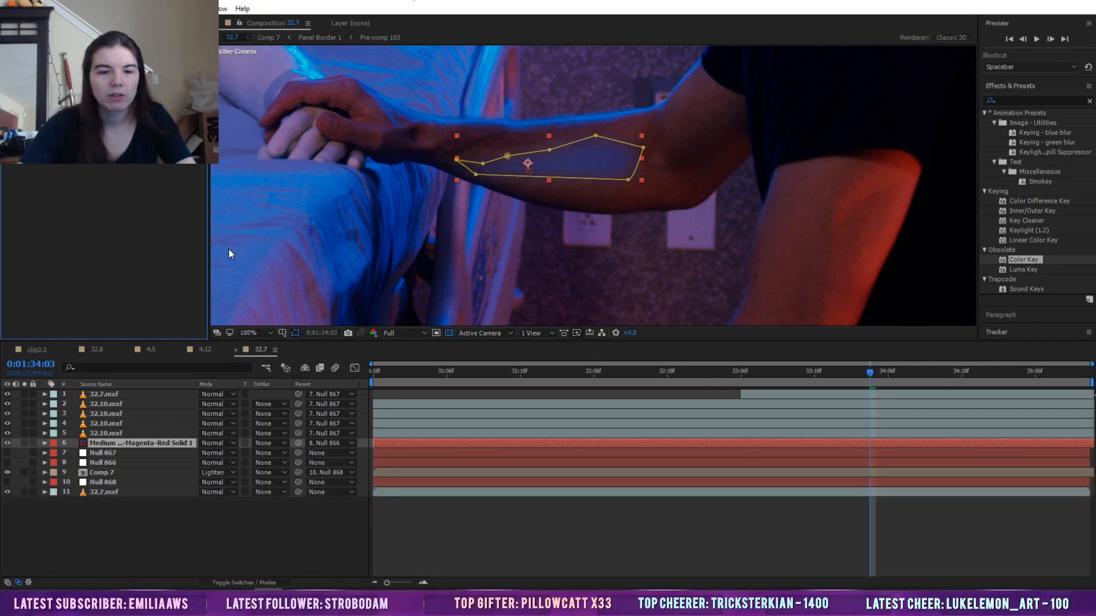
Play back composition 32.7 from 0:01:33:08 to check the patch on the forearm
{"action": "left_click", "coordinate": [631, 563]}
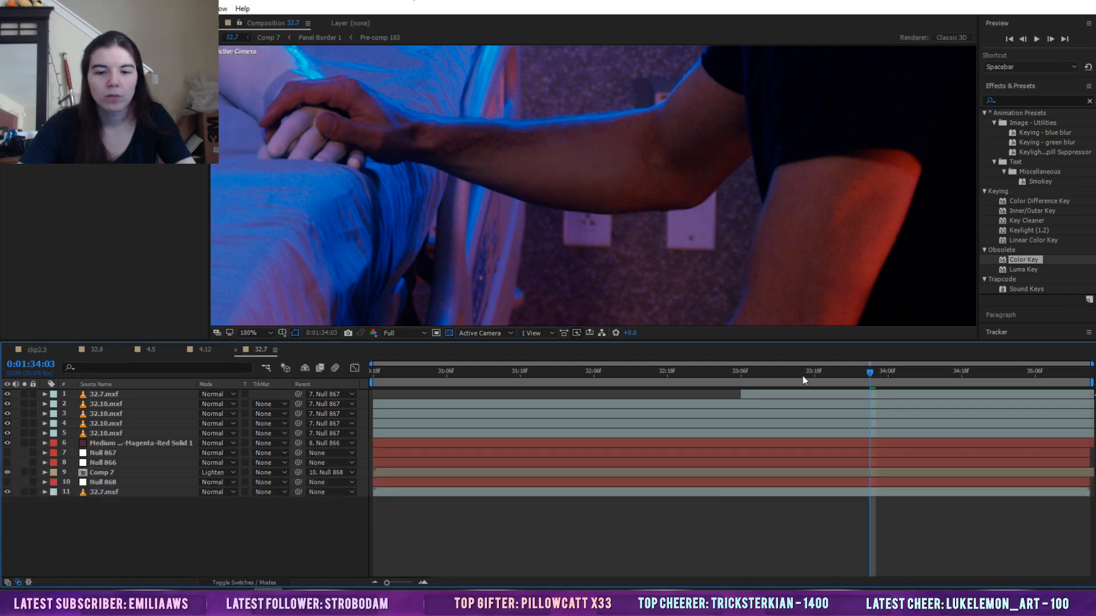
{"action": "left_click", "coordinate": [754, 375]}
{"action": "key", "text": "space"}
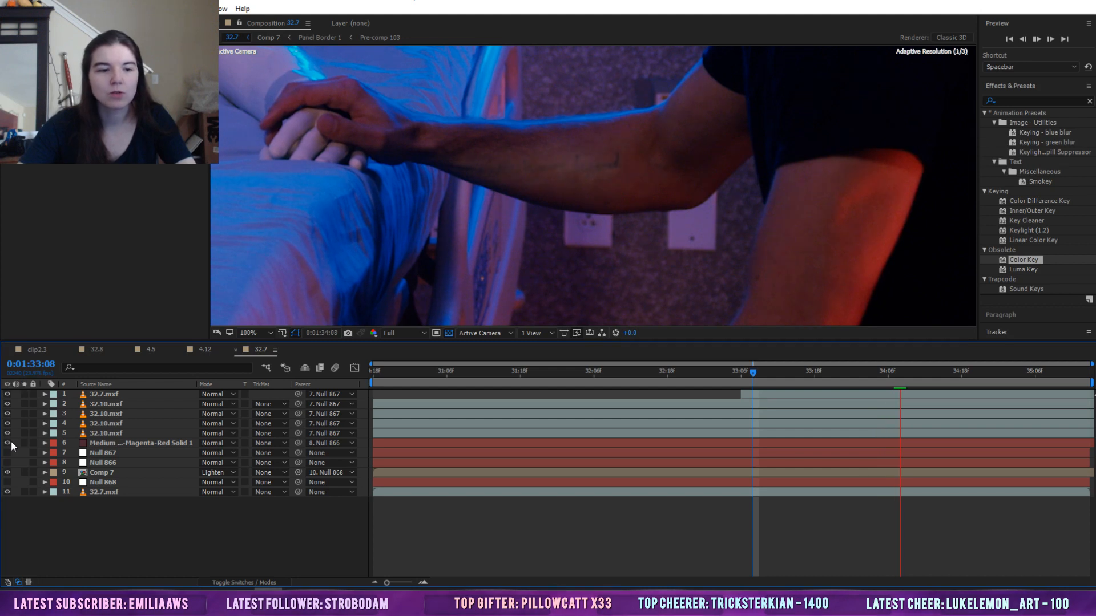
{"action": "key", "text": "space"}
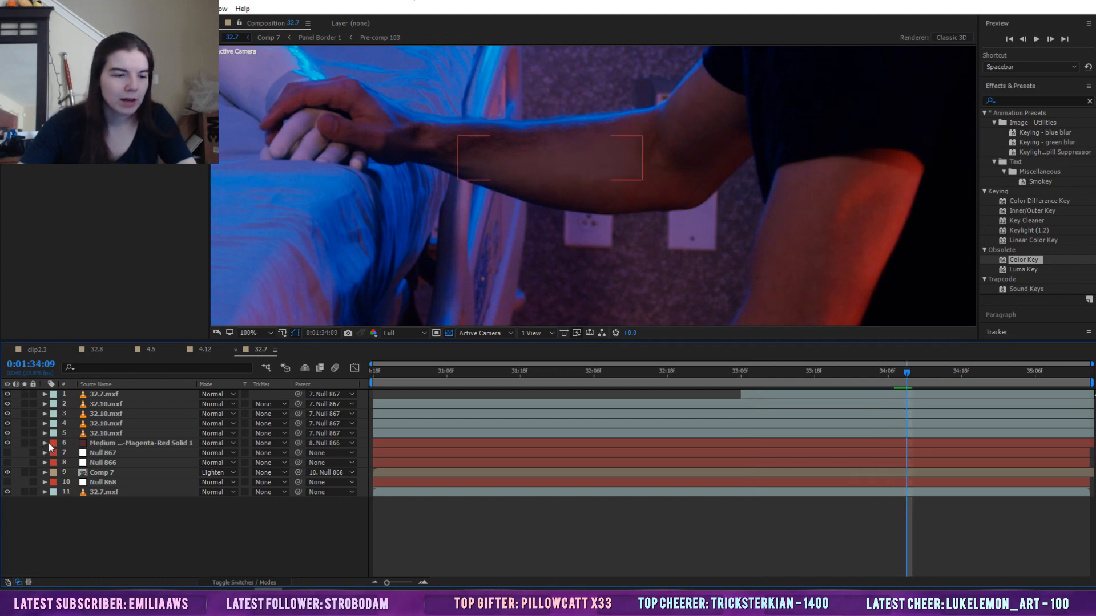
Examine the forearm patch at 400% with the solid's Noise effect switched off and back on
{"action": "left_click", "coordinate": [46, 443]}
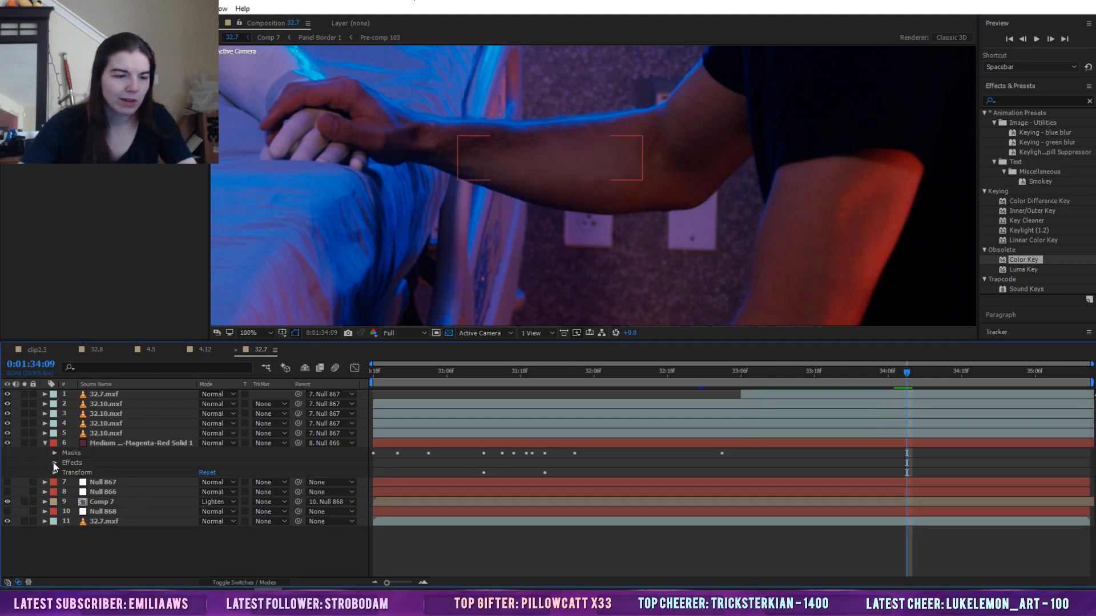
{"action": "left_click", "coordinate": [55, 463]}
{"action": "left_click", "coordinate": [86, 473]}
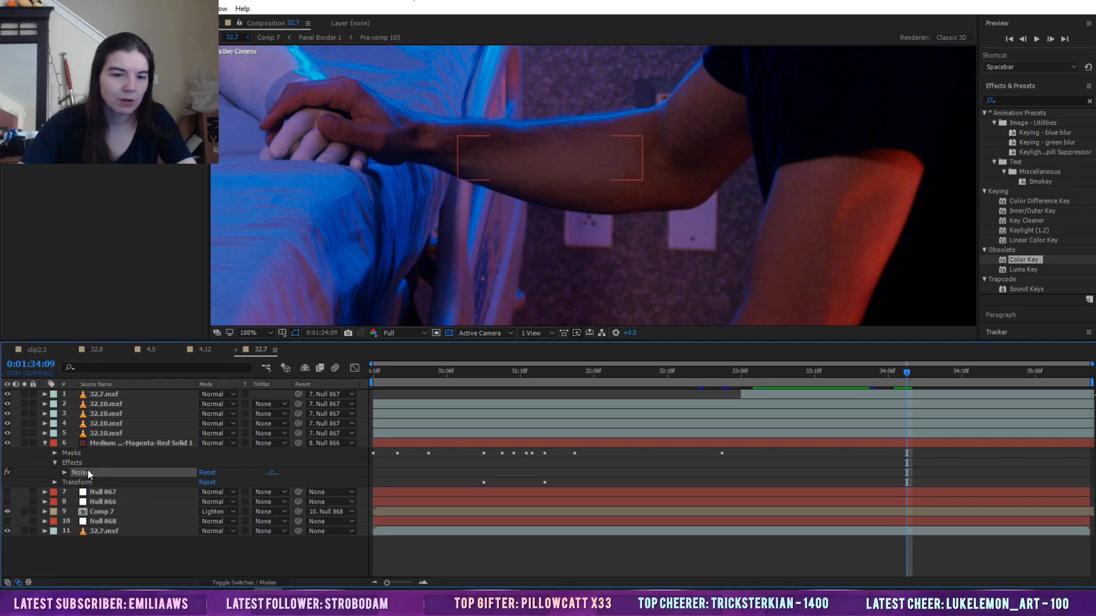
{"action": "left_click", "coordinate": [272, 333]}
{"action": "left_click", "coordinate": [268, 489]}
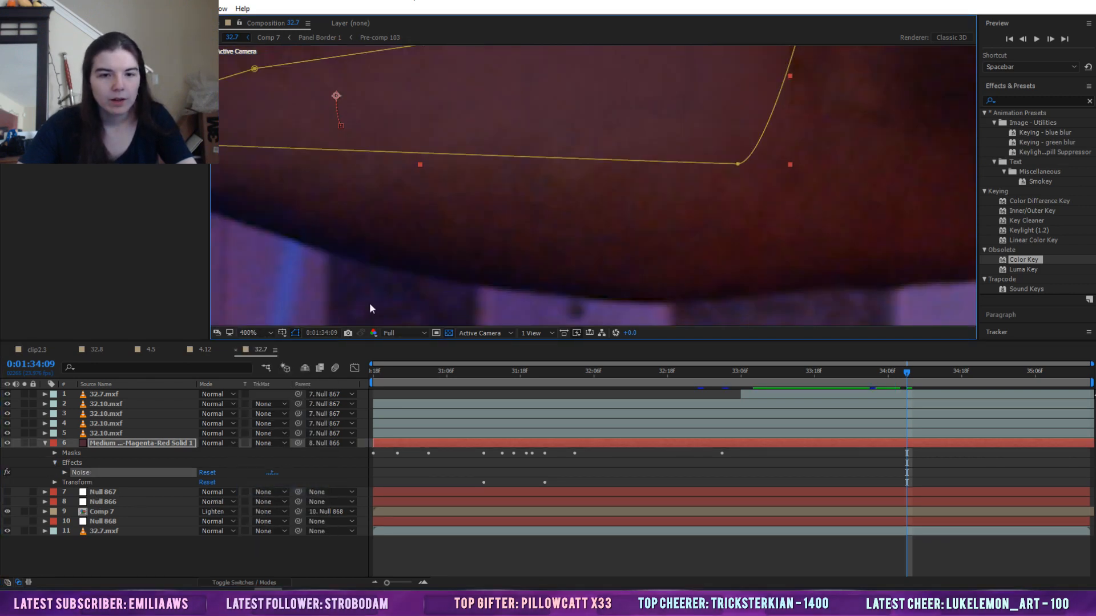
{"action": "left_click_drag", "start_coordinate": [723, 182], "coordinate": [673, 286]}
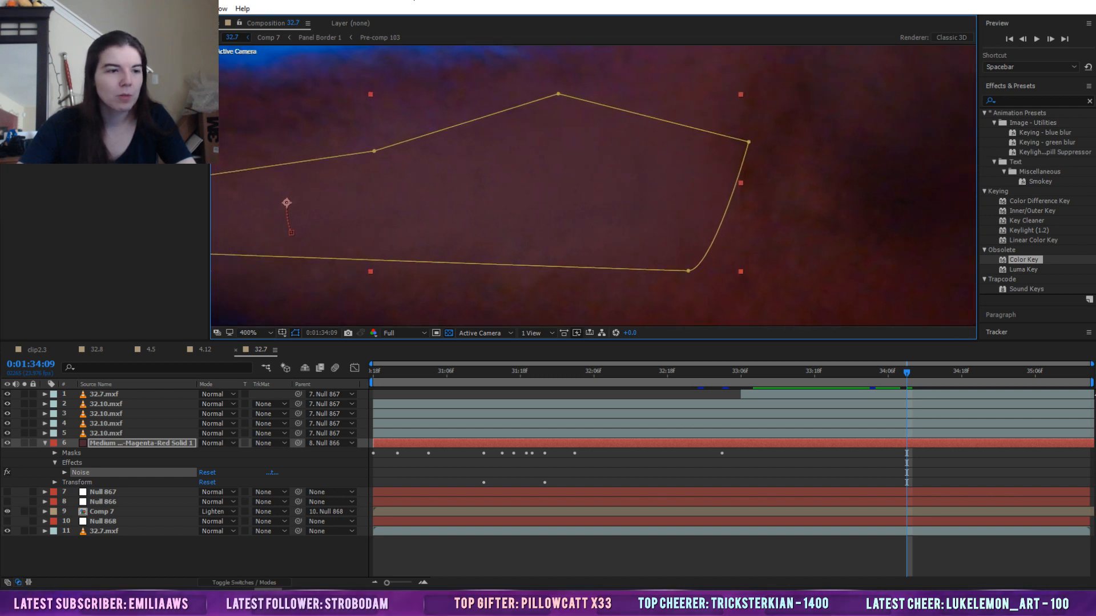
{"action": "left_click", "coordinate": [109, 68]}
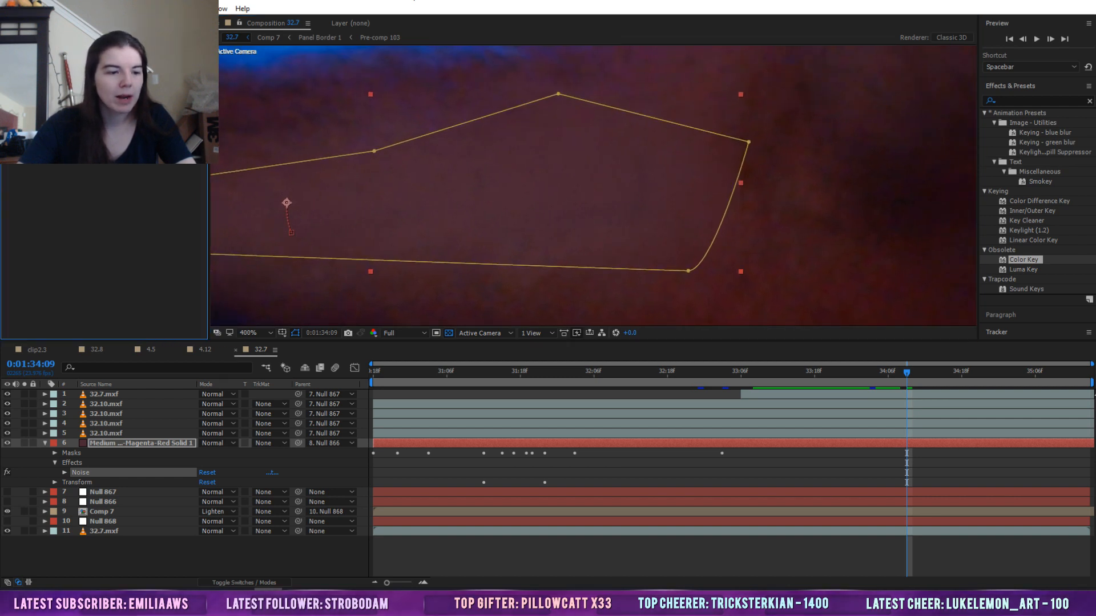
{"action": "left_click", "coordinate": [8, 473]}
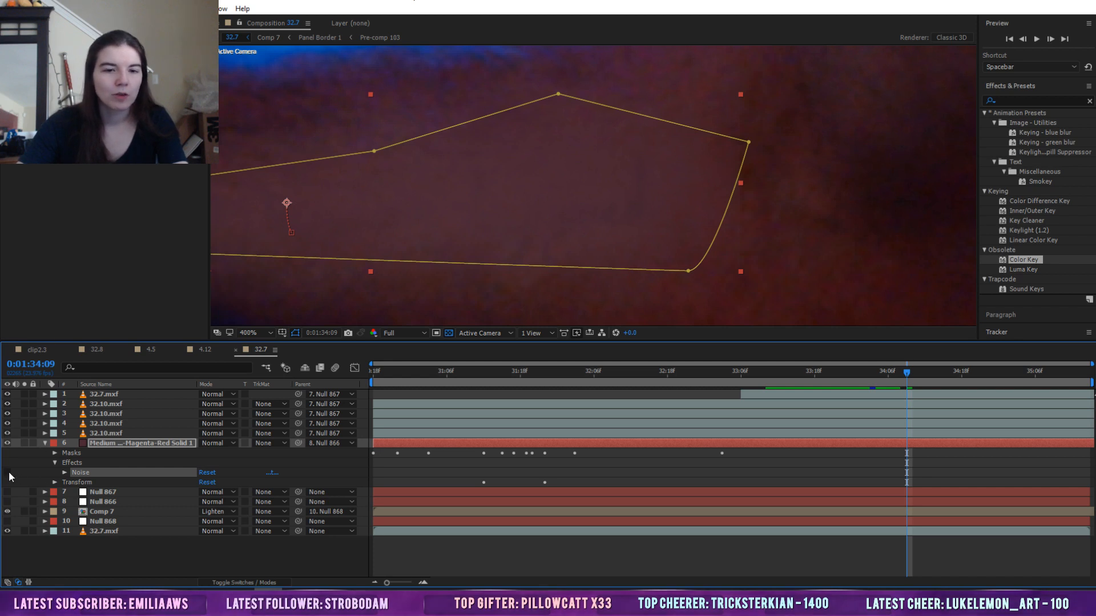
{"action": "left_click", "coordinate": [8, 472]}
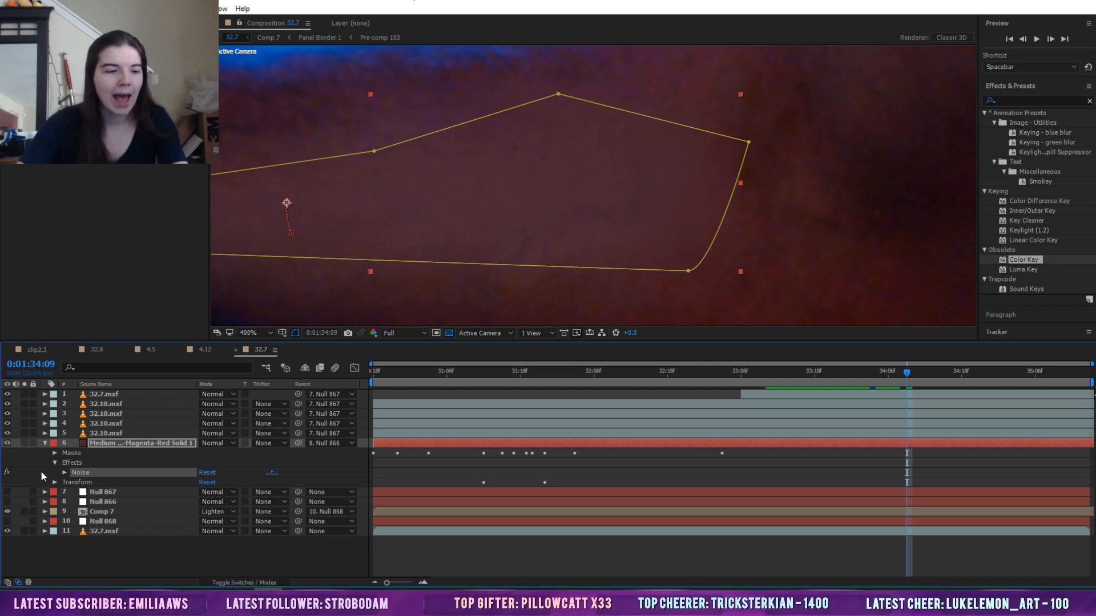
Try an Amount of Noise of 100% on the forearm solid, and undo it
{"action": "left_click", "coordinate": [65, 472]}
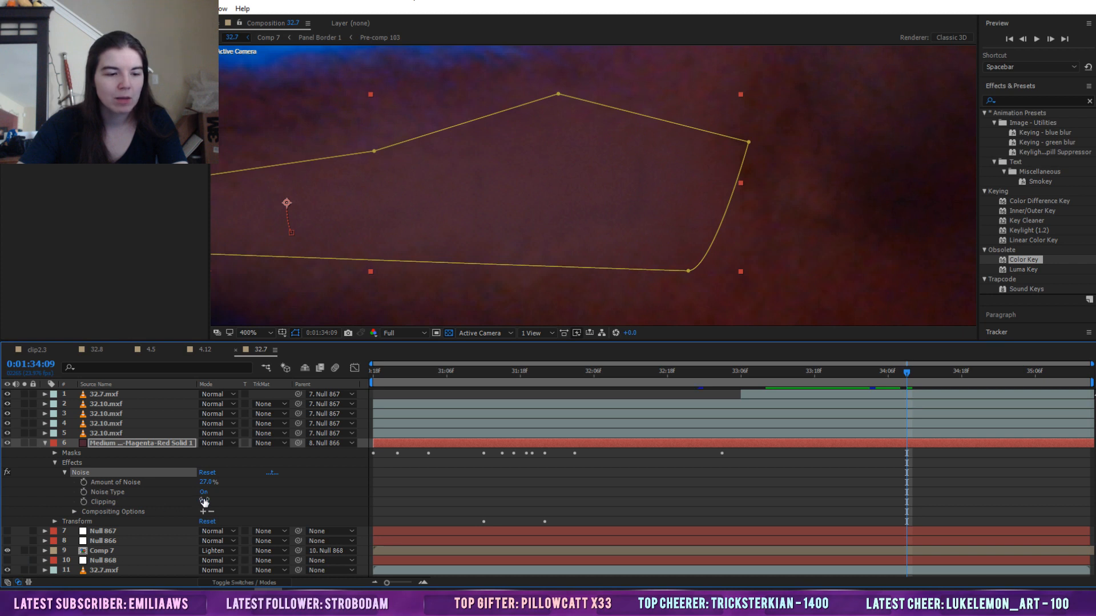
{"action": "left_click_drag", "start_coordinate": [207, 483], "coordinate": [650, 492]}
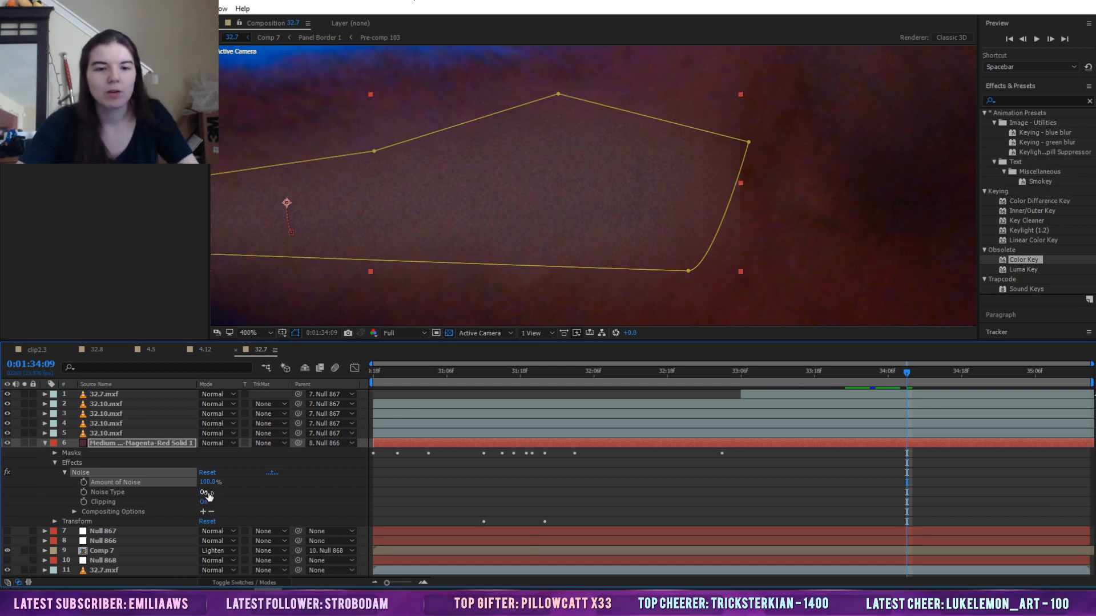
{"action": "key", "text": "ctrl+z"}
{"action": "left_click", "coordinate": [663, 482]}
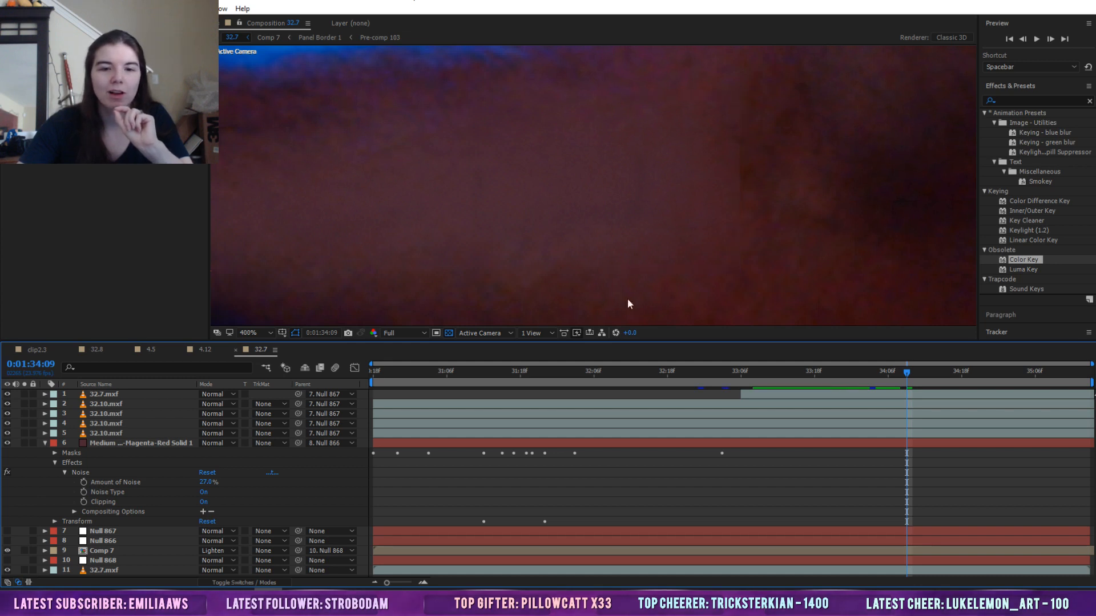
Play back the whole shot from 0:01:33:11 with the full frame in view
{"action": "left_click", "coordinate": [239, 333]}
{"action": "left_click", "coordinate": [254, 345]}
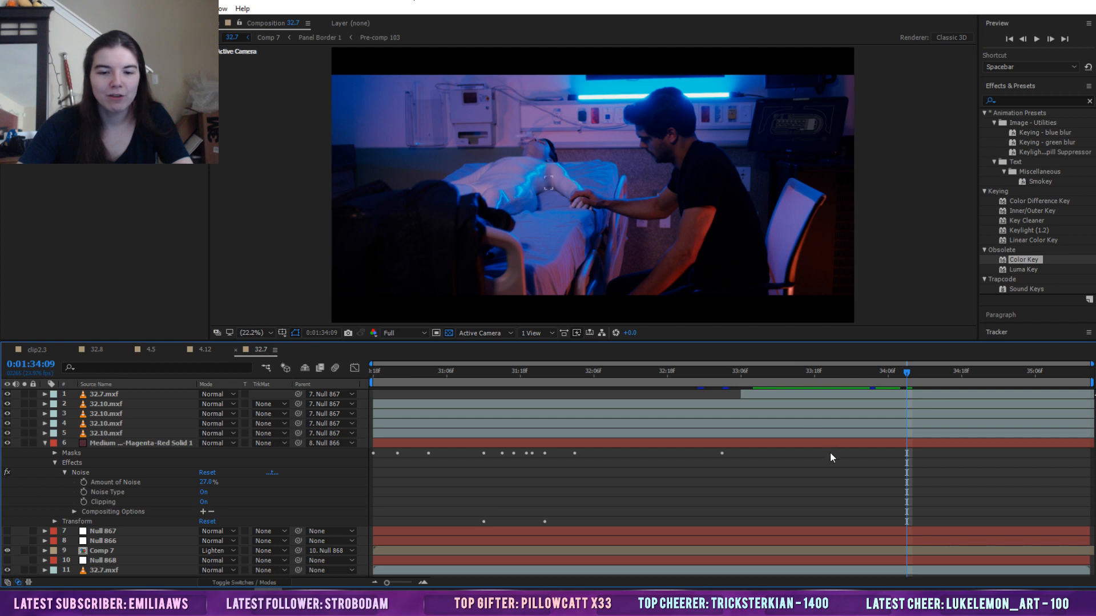
{"action": "left_click", "coordinate": [771, 373]}
{"action": "key", "text": "space"}
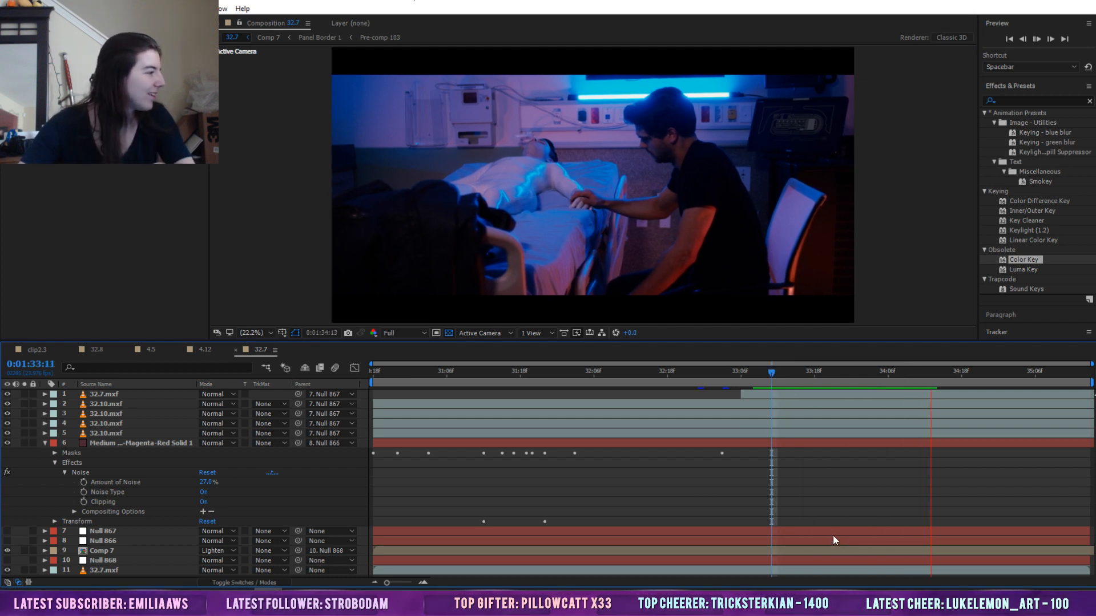
{"action": "key", "text": "space"}
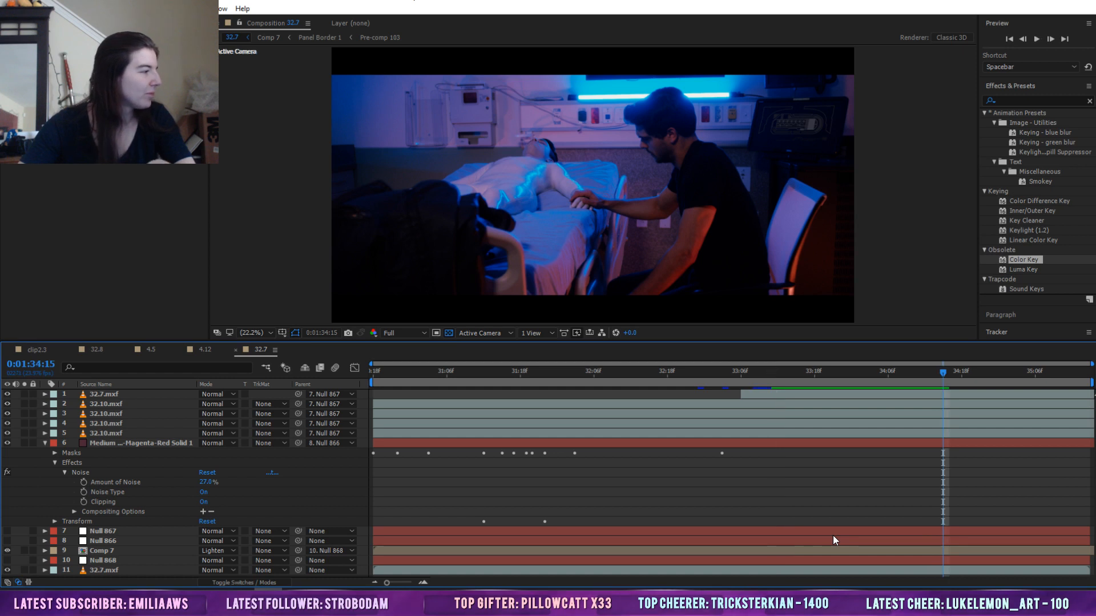
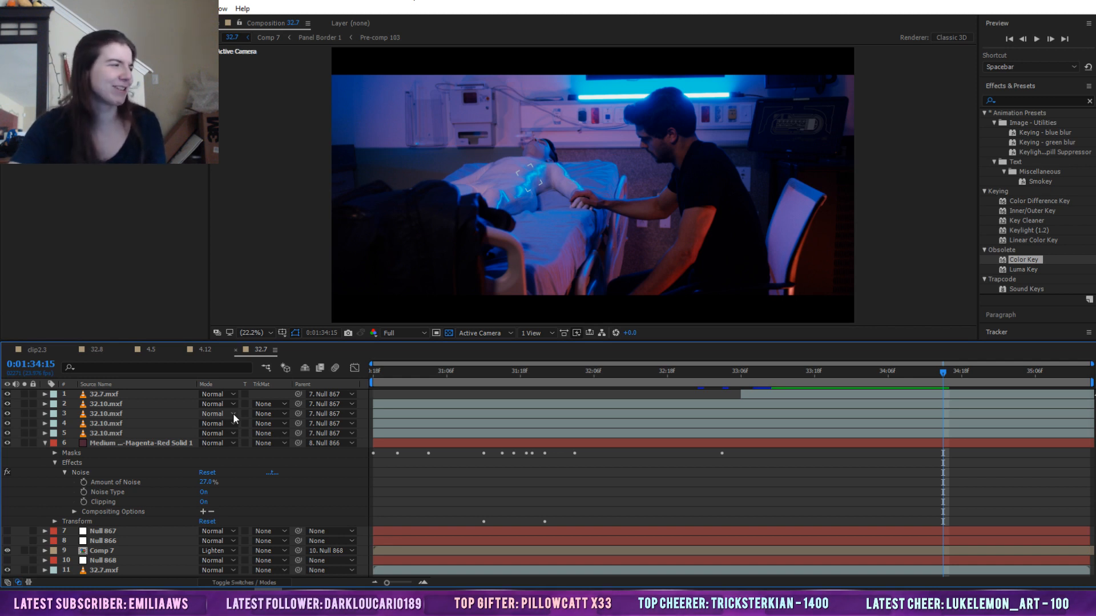
Inspect the masked 32.10.mxf and 32.7.mxf patch layers and the Comp 7 screen layer at 0:01:33:10
{"action": "left_click", "coordinate": [832, 372]}
{"action": "left_click", "coordinate": [765, 371]}
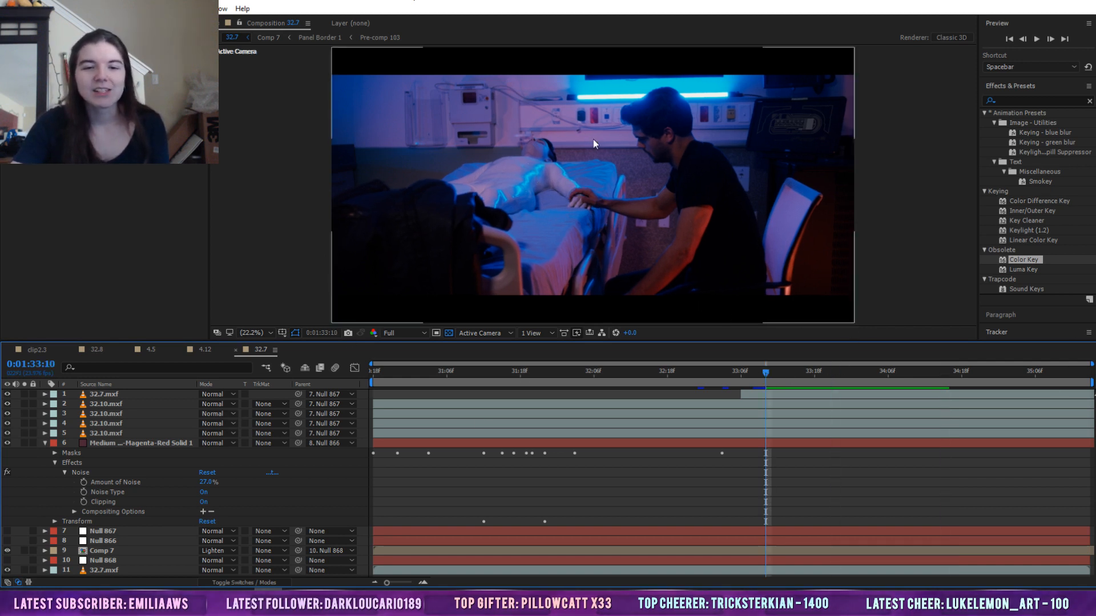
{"action": "left_click", "coordinate": [45, 443]}
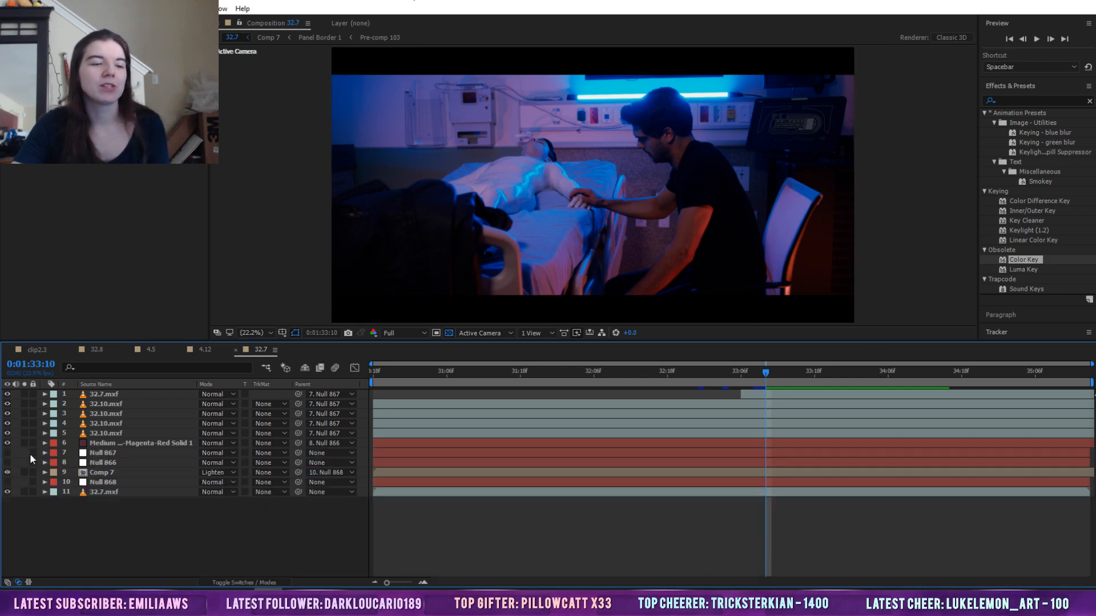
{"action": "left_click", "coordinate": [107, 432]}
{"action": "left_click", "coordinate": [104, 422]}
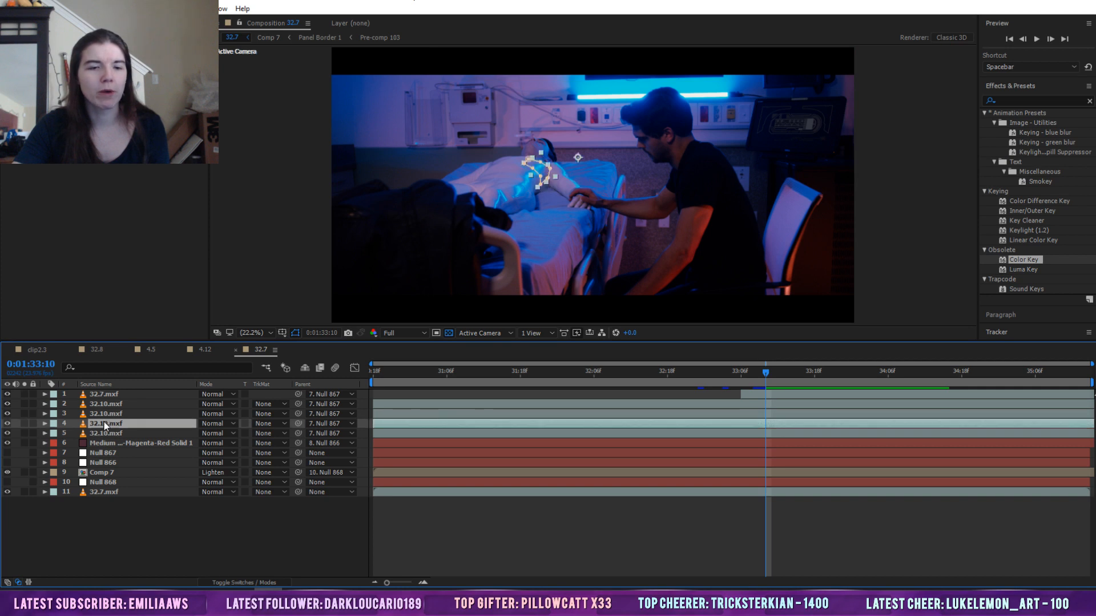
{"action": "left_click", "coordinate": [105, 413]}
{"action": "left_click", "coordinate": [105, 398]}
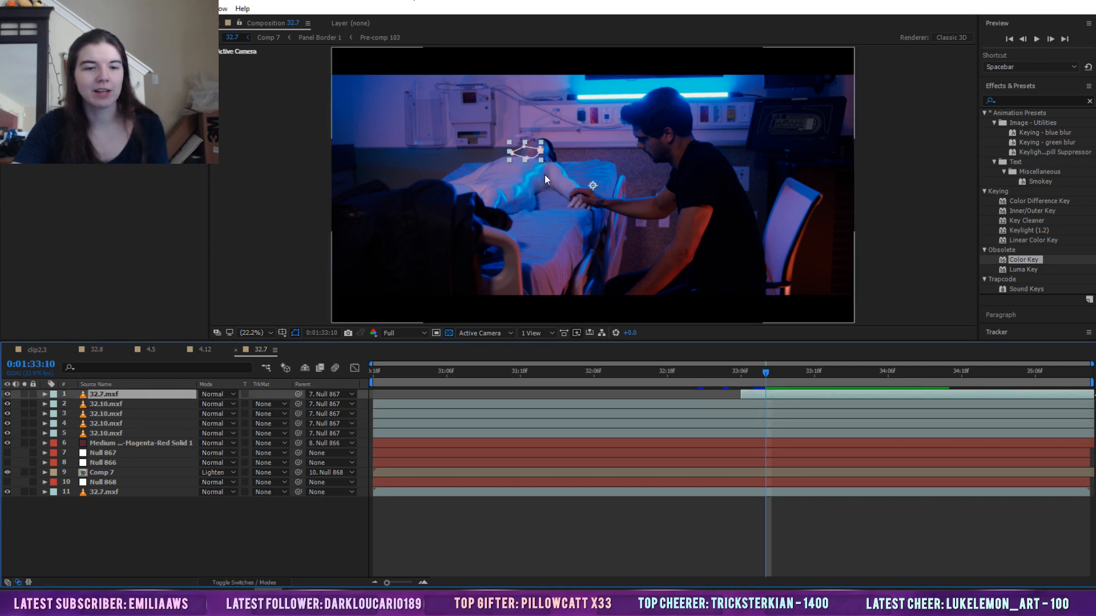
{"action": "left_click", "coordinate": [543, 553]}
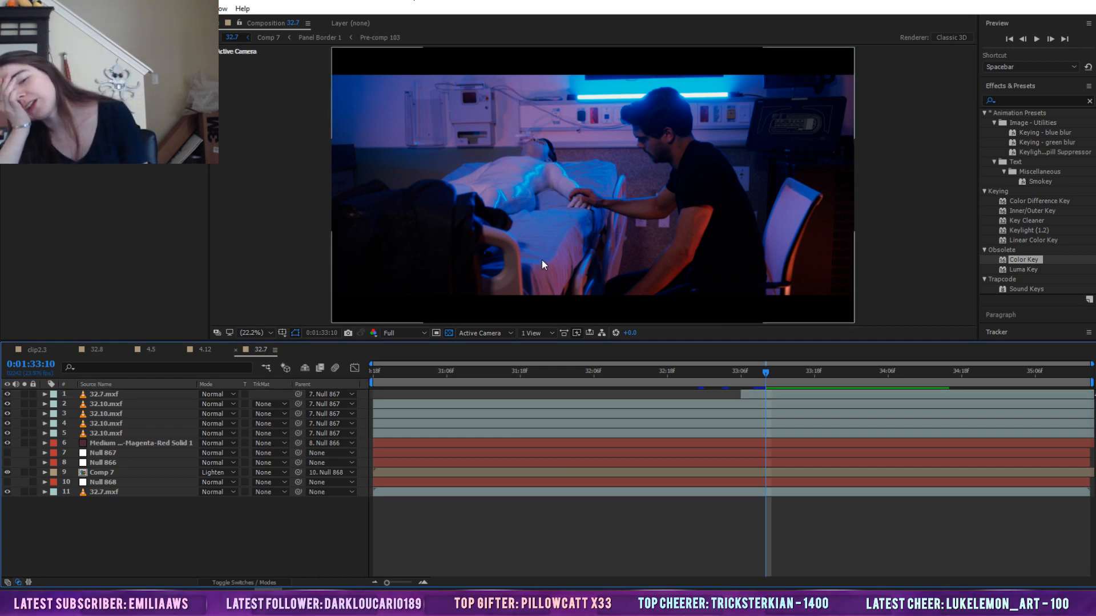
{"action": "left_click", "coordinate": [102, 474]}
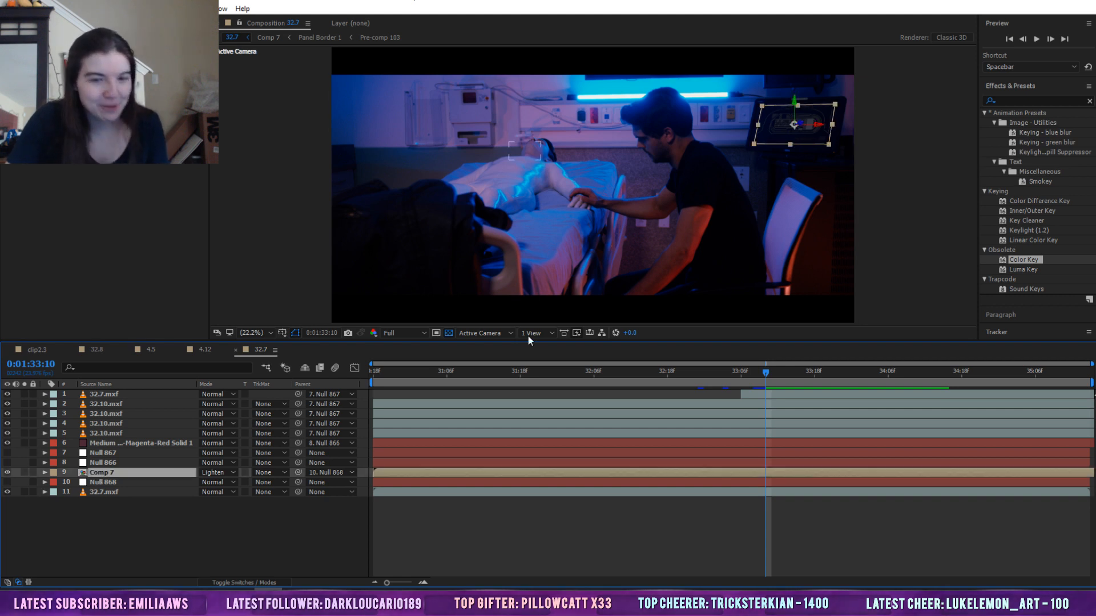
Examine the wall monitor at 100% with the Comp 7 screen insert hidden, and turn the layer back on in the full-frame view
{"action": "left_click", "coordinate": [251, 333]}
{"action": "left_click", "coordinate": [257, 462]}
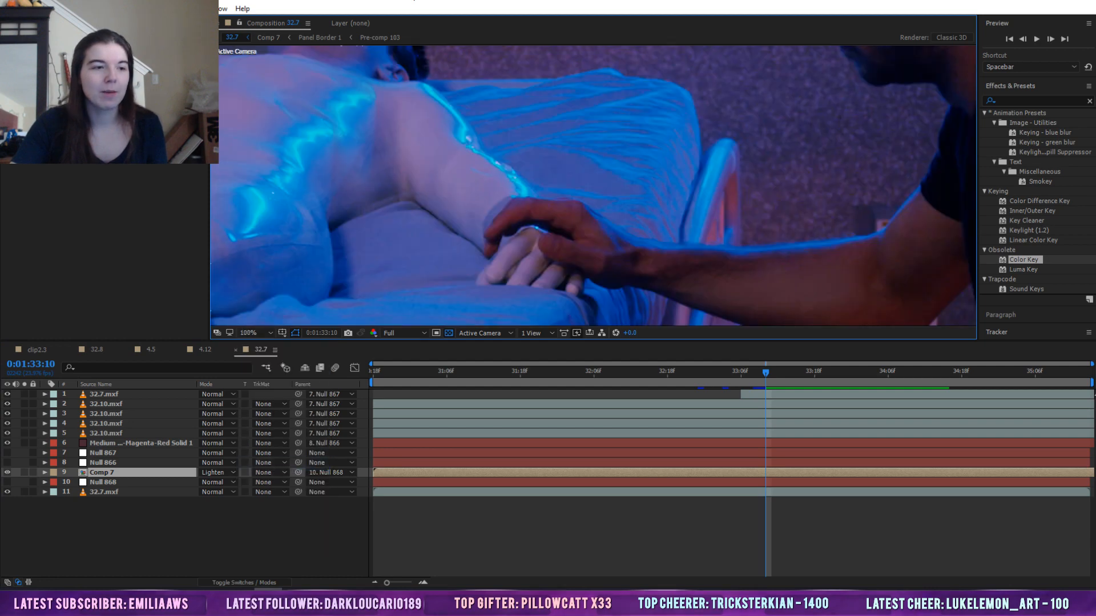
{"action": "left_click_drag", "start_coordinate": [694, 105], "coordinate": [240, 240]}
{"action": "left_click_drag", "start_coordinate": [799, 220], "coordinate": [336, 354]}
{"action": "left_click", "coordinate": [441, 543]}
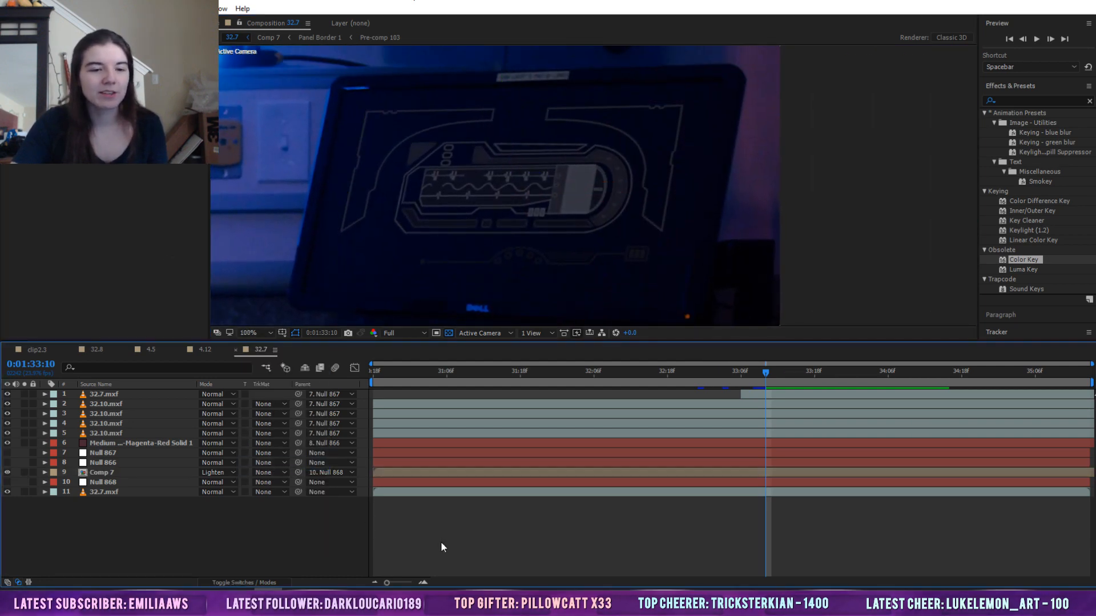
{"action": "left_click", "coordinate": [7, 473]}
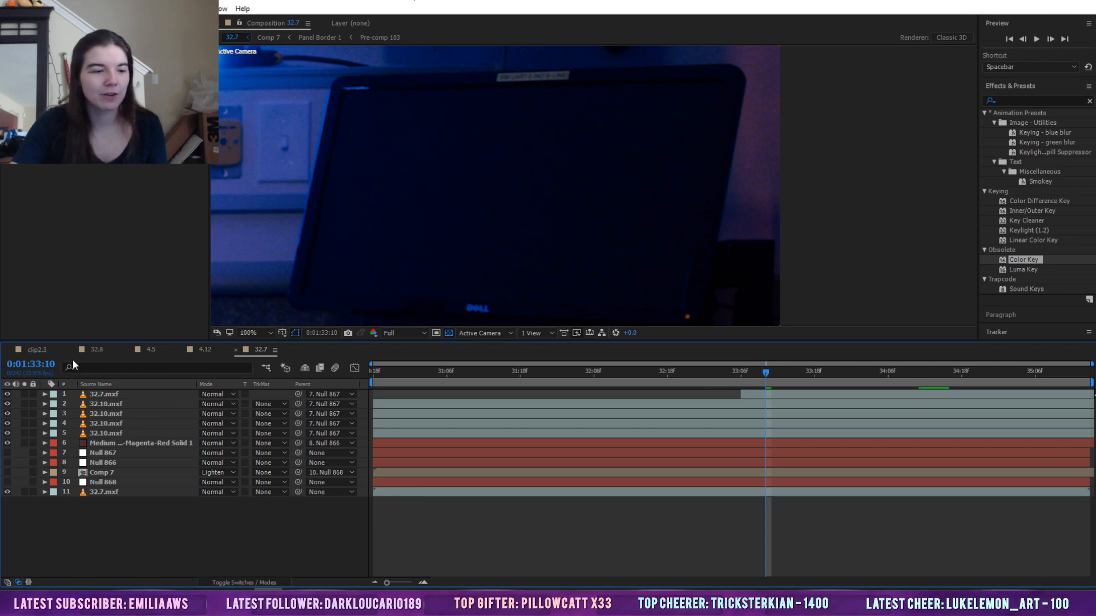
{"action": "left_click", "coordinate": [255, 333]}
{"action": "left_click", "coordinate": [269, 347]}
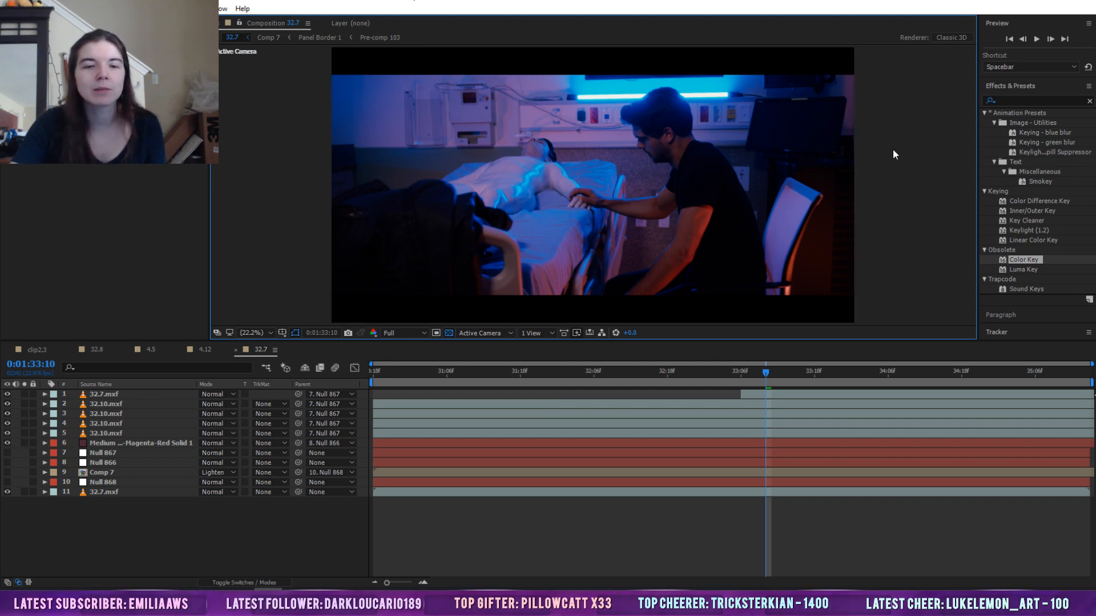
{"action": "left_click", "coordinate": [11, 472]}
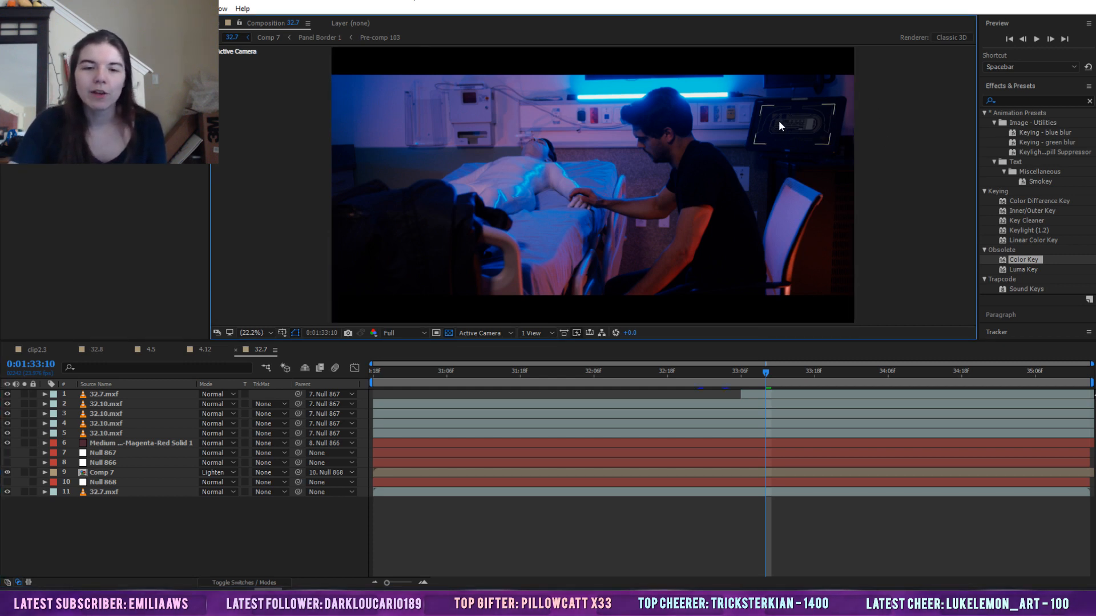
Open the Comp 7 precomp, inspect and play its Hearthrate Monitor and Panel Border 1 layers, and close it again
{"action": "double_click", "coordinate": [86, 472]}
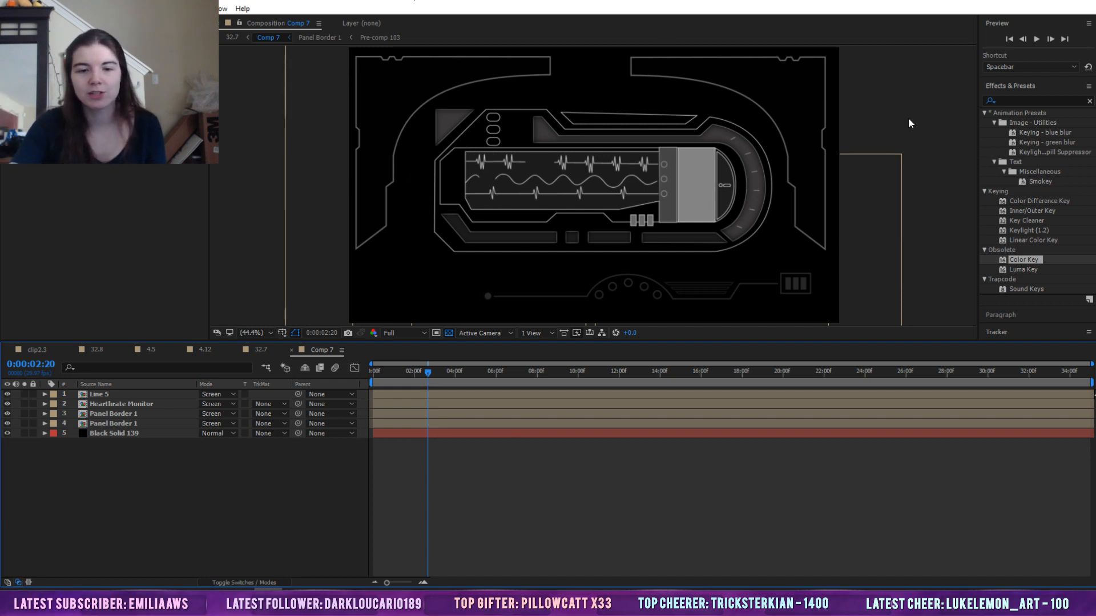
{"action": "left_click", "coordinate": [719, 178]}
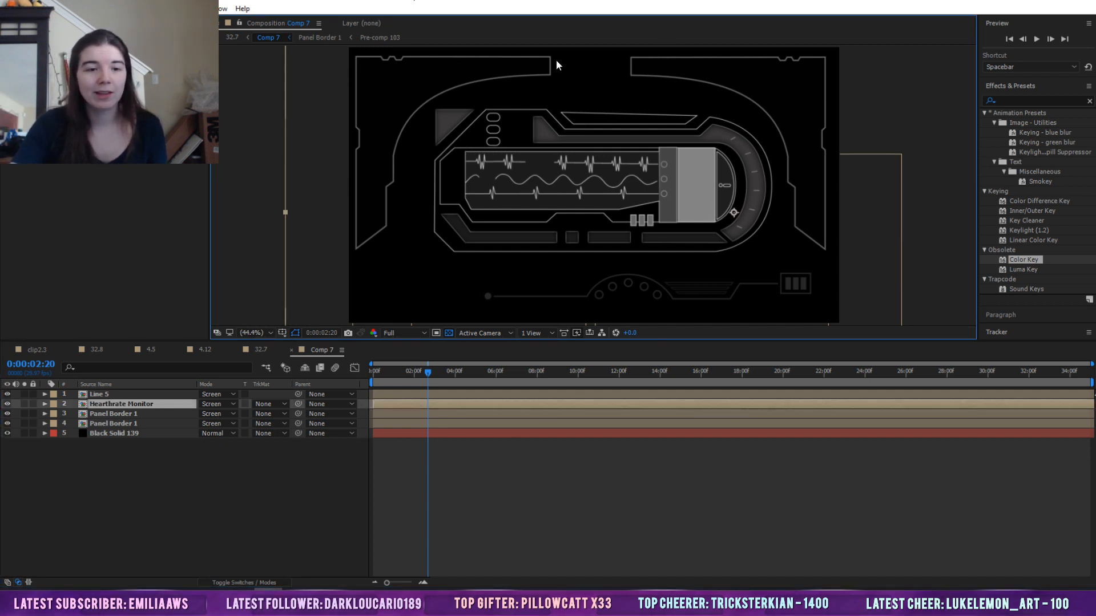
{"action": "left_click", "coordinate": [116, 416]}
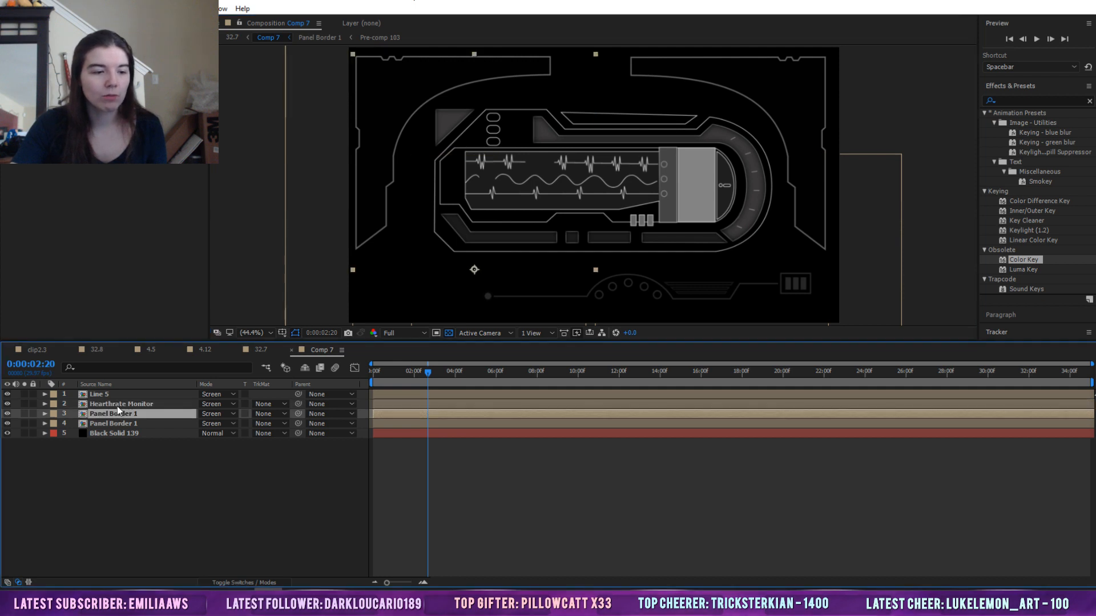
{"action": "left_click", "coordinate": [122, 405]}
{"action": "key", "text": "space"}
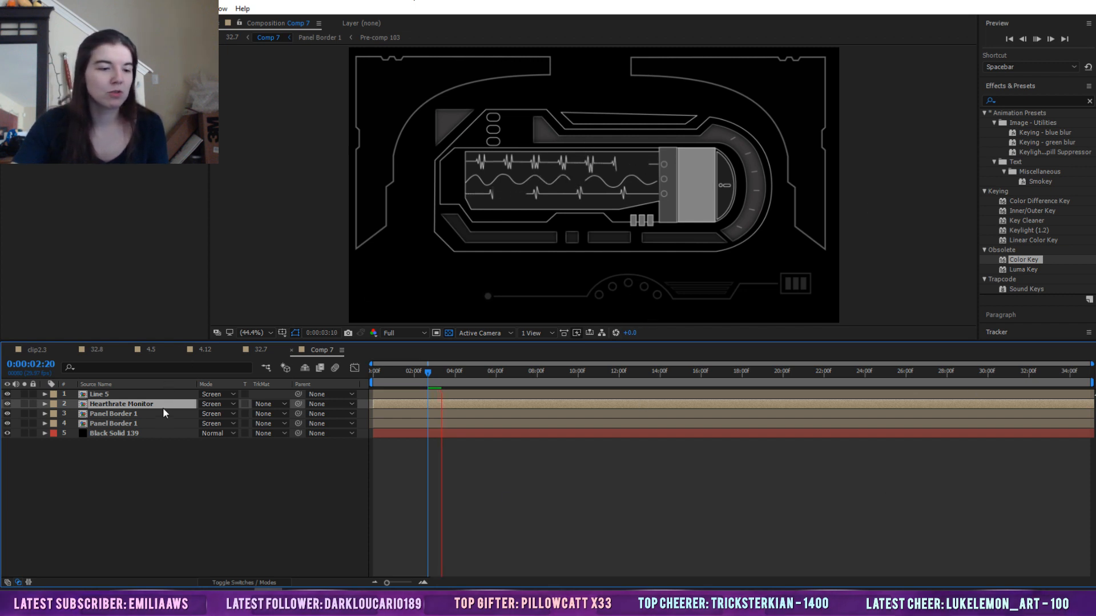
{"action": "left_click", "coordinate": [143, 423]}
{"action": "left_click", "coordinate": [127, 414]}
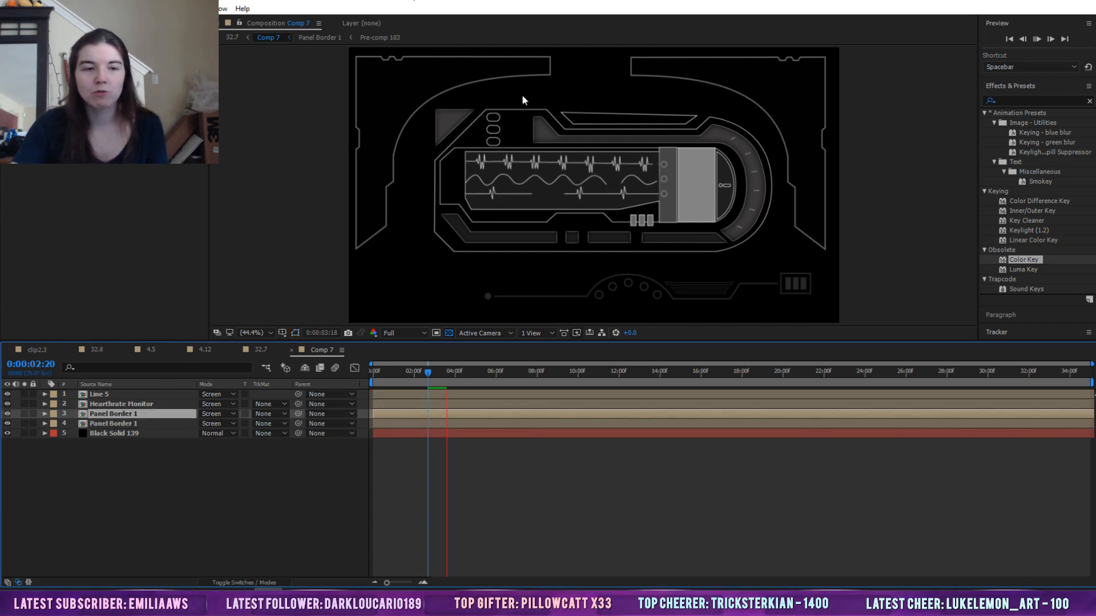
{"action": "left_click", "coordinate": [293, 350]}
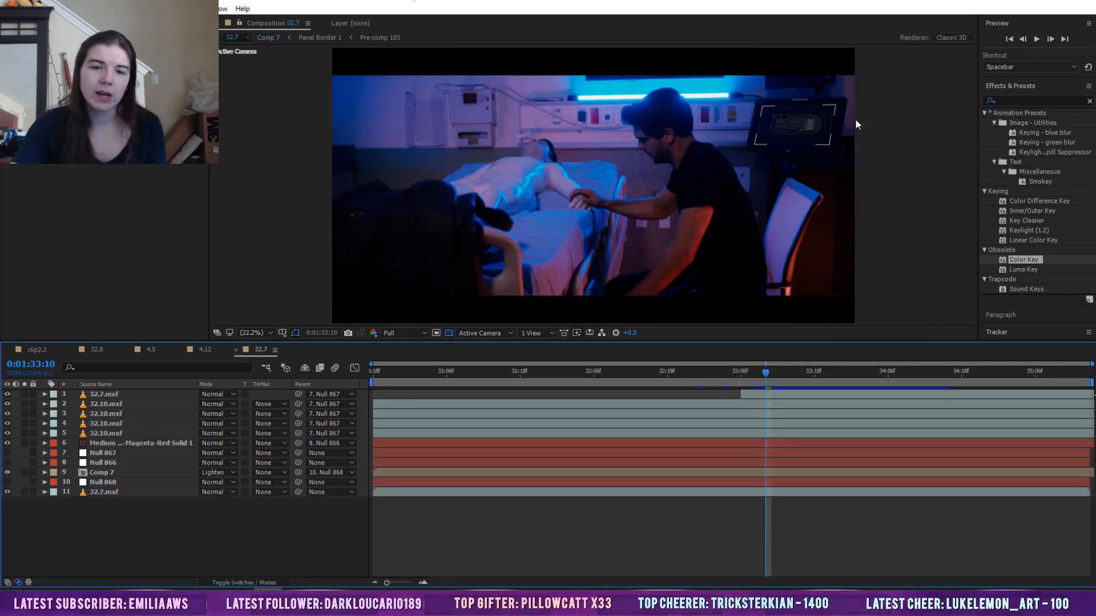
Play back the 32.7 shot from 0:01:33:10 to check the Comp 7 screen insert on the monitor
{"action": "left_click", "coordinate": [111, 475]}
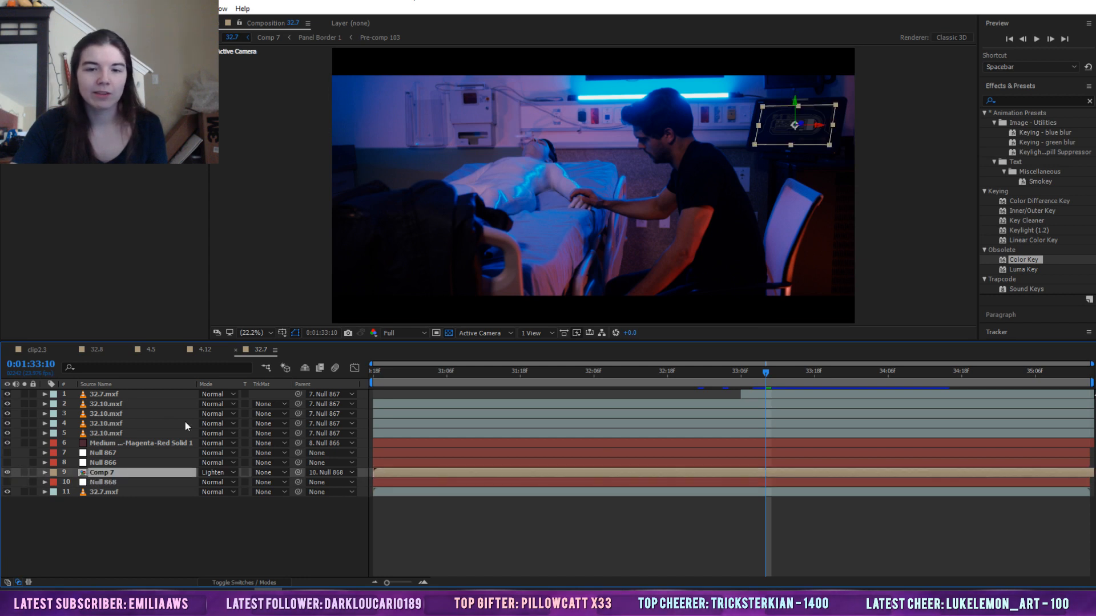
{"action": "key", "text": "space"}
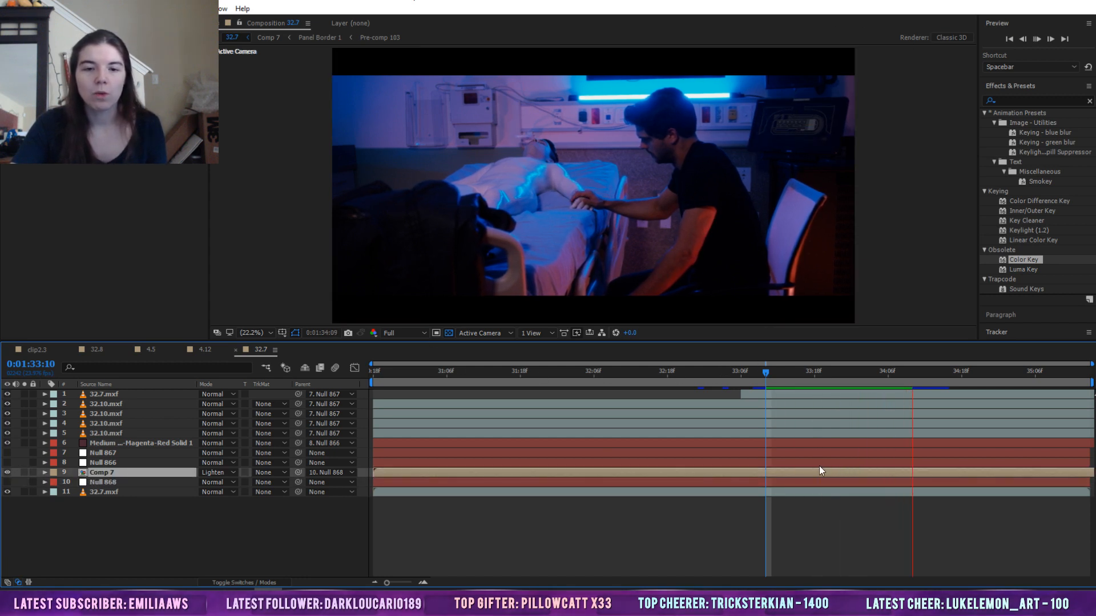
{"action": "left_click", "coordinate": [762, 372]}
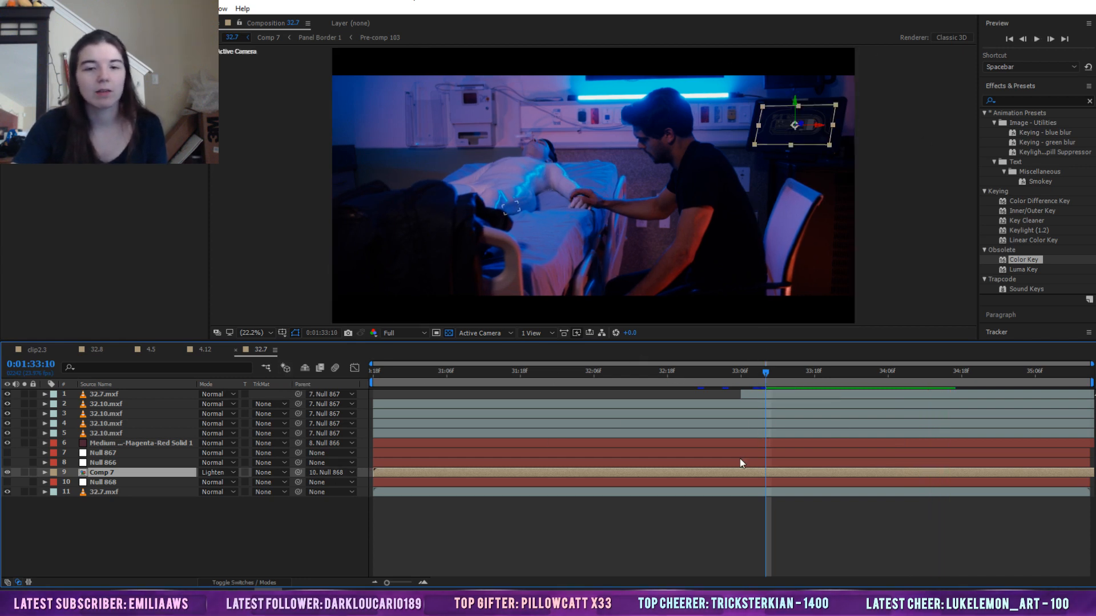
{"action": "left_click", "coordinate": [299, 162]}
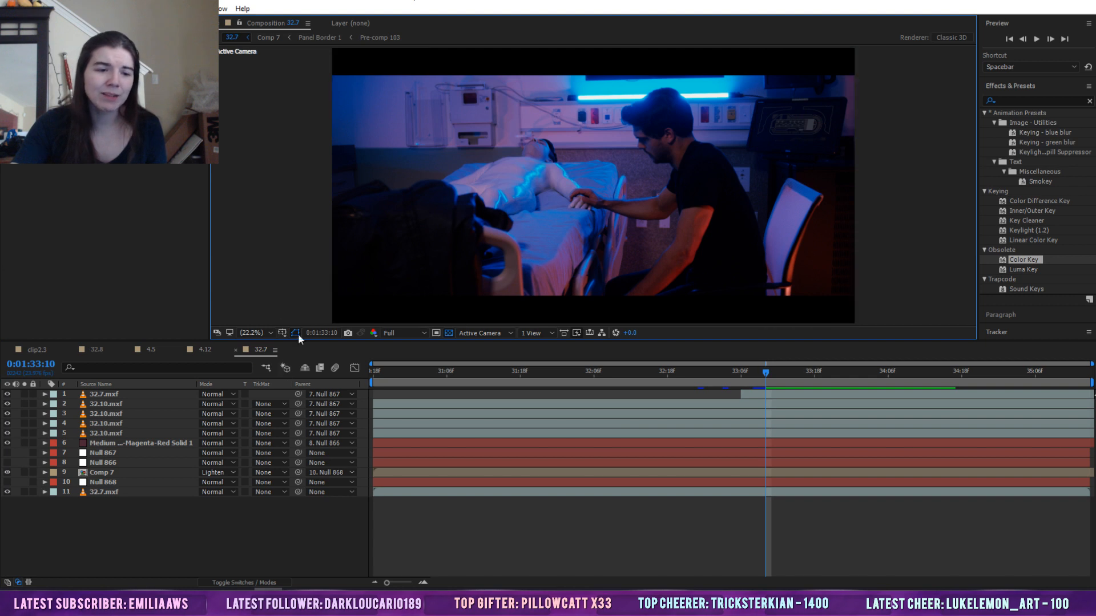
Examine the torso at 100% with all four 32.10.mxf patch layers hidden and switched back on
{"action": "left_click", "coordinate": [254, 333]}
{"action": "left_click", "coordinate": [273, 464]}
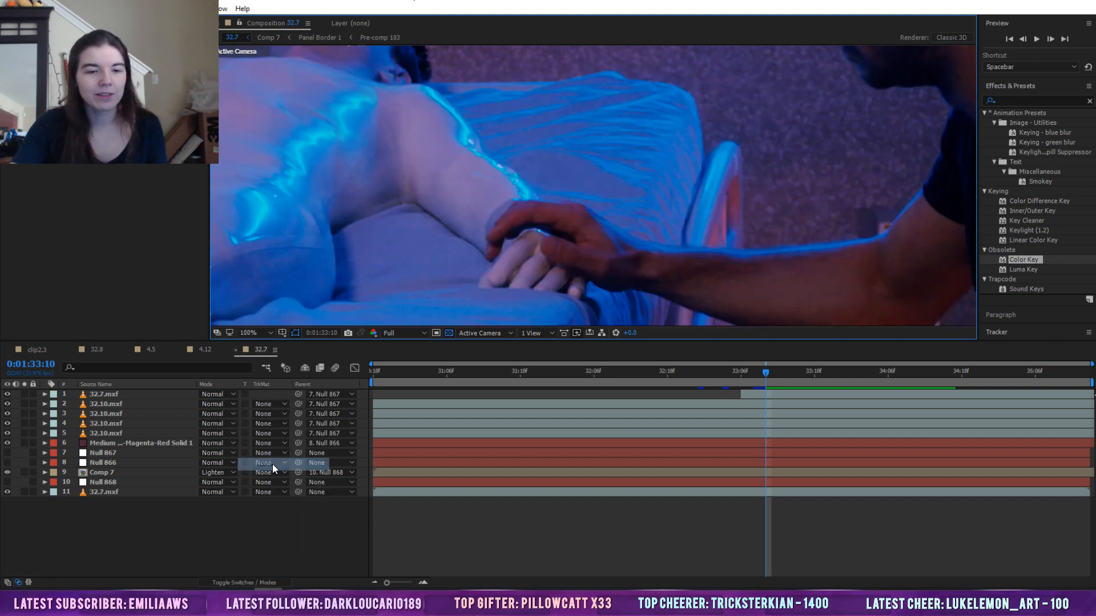
{"action": "left_click_drag", "start_coordinate": [403, 183], "coordinate": [715, 200]}
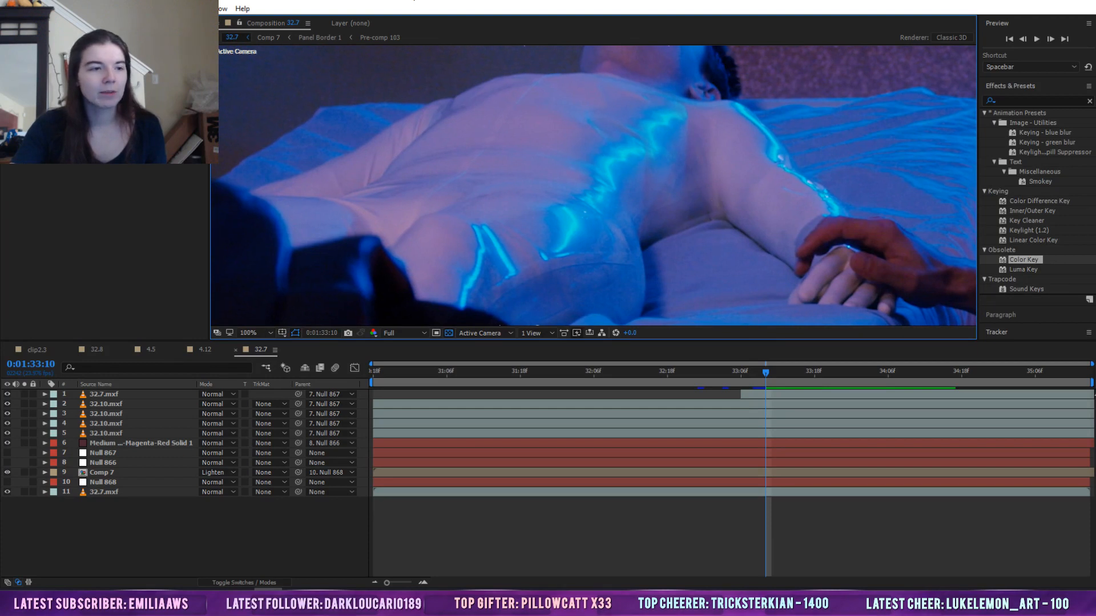
{"action": "left_click", "coordinate": [8, 433]}
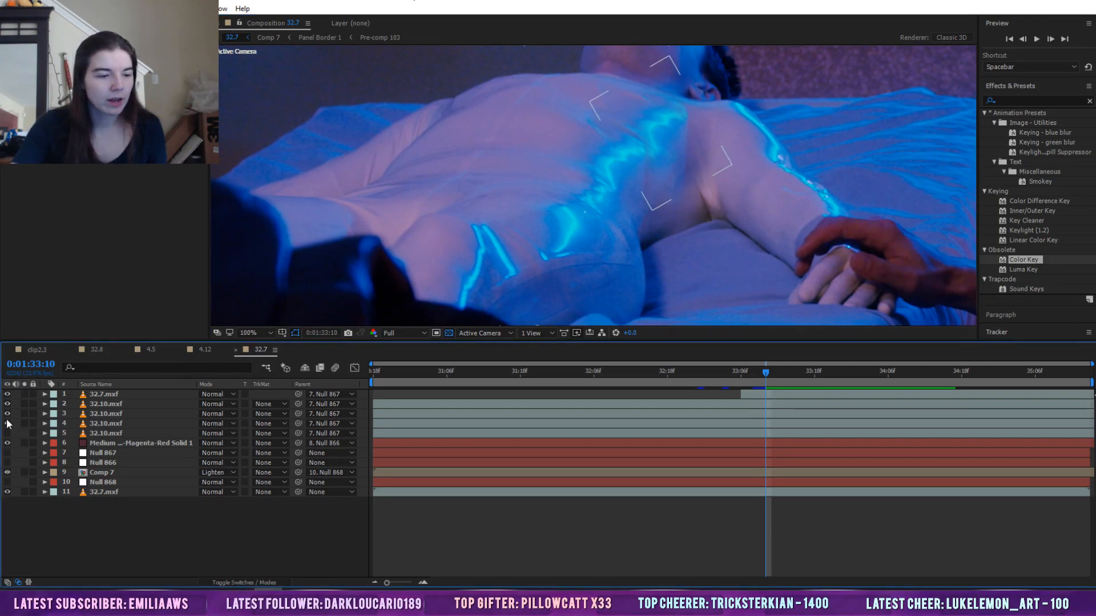
{"action": "left_click", "coordinate": [8, 404]}
{"action": "left_click", "coordinate": [8, 414]}
{"action": "left_click", "coordinate": [8, 421]}
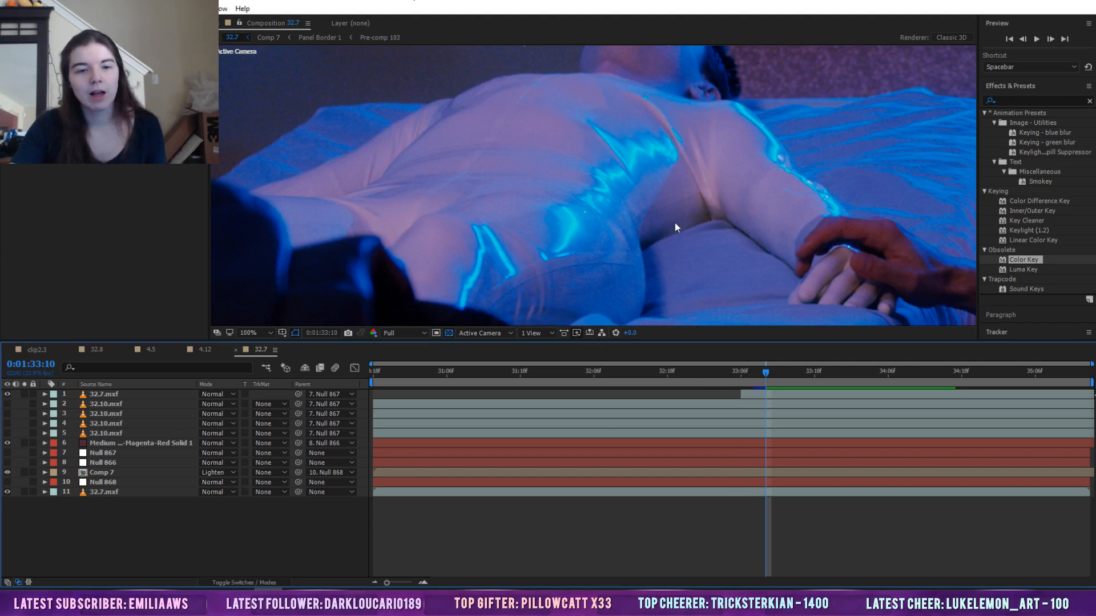
{"action": "left_click", "coordinate": [8, 406]}
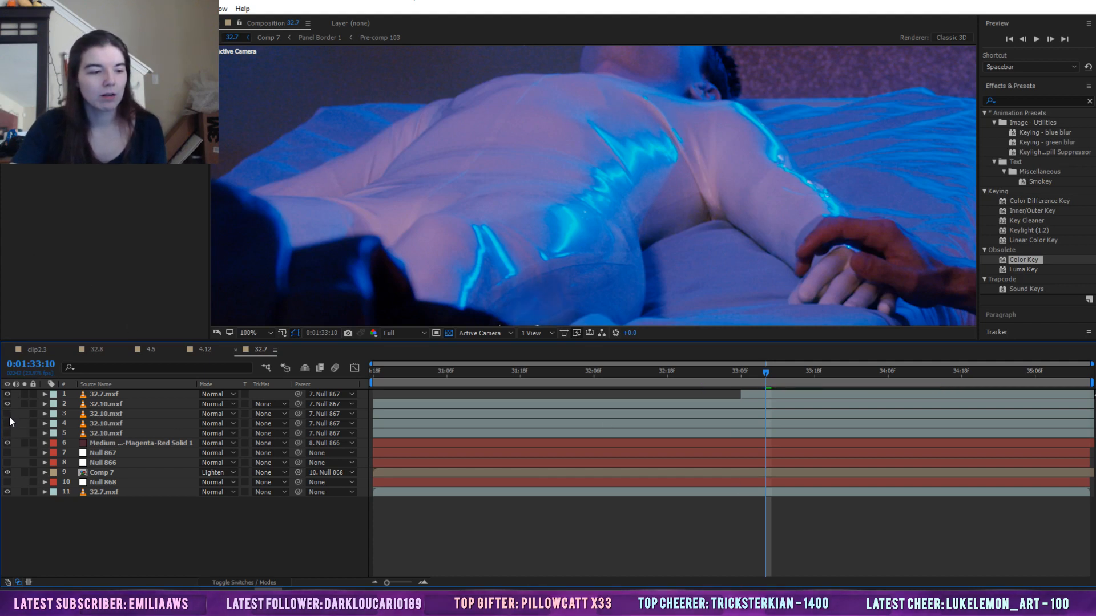
{"action": "left_click", "coordinate": [8, 415]}
{"action": "left_click", "coordinate": [8, 423]}
{"action": "left_click", "coordinate": [8, 434]}
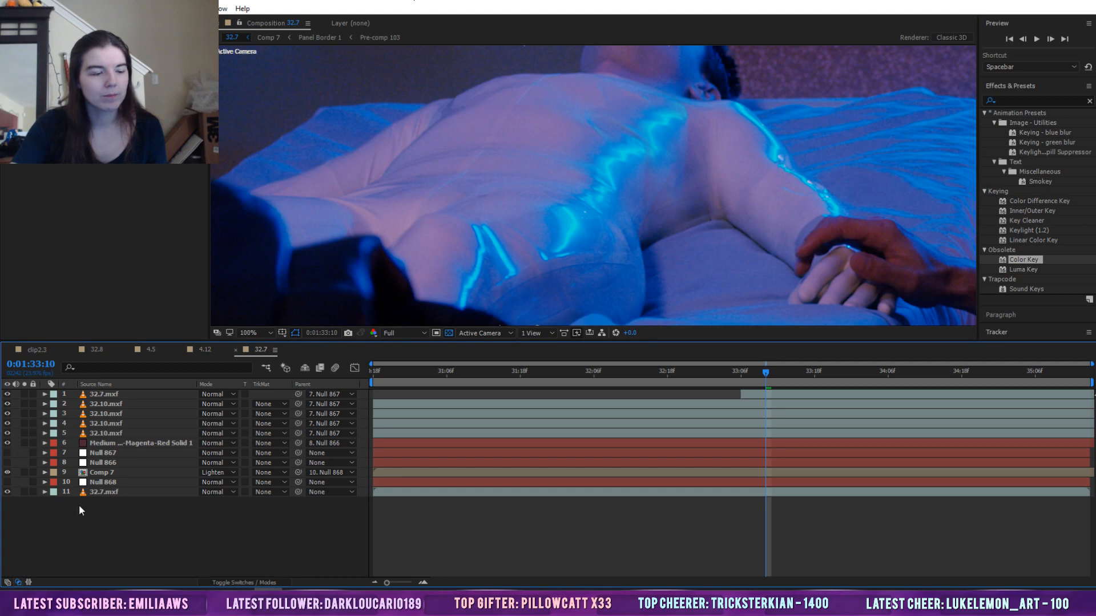
Open the base 32.7.mxf layer in its own viewer and examine the original torso footage at 100%
{"action": "double_click", "coordinate": [95, 491]}
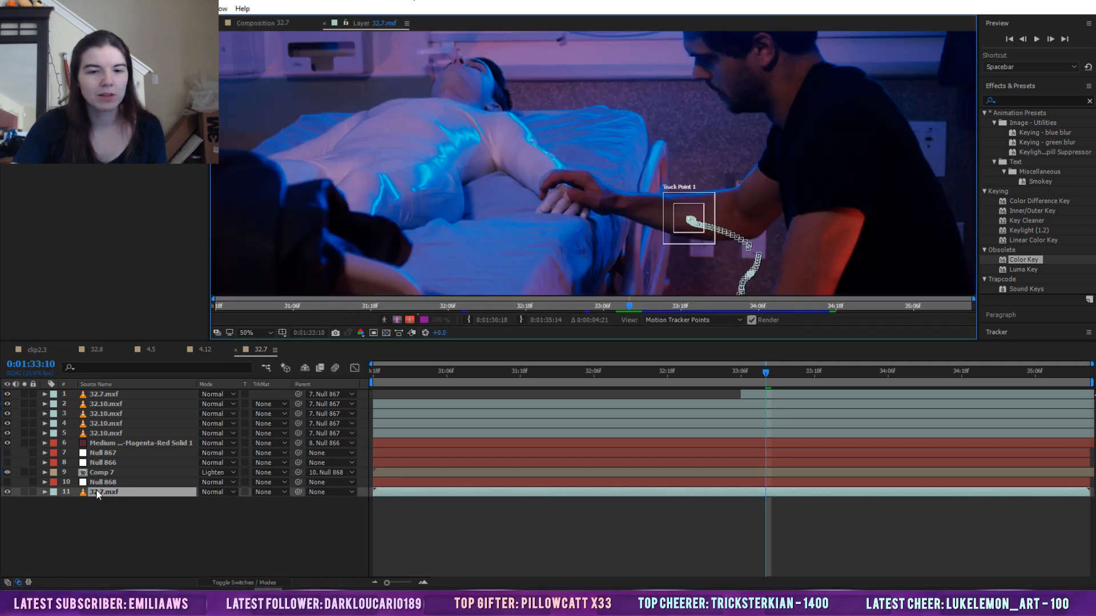
{"action": "left_click", "coordinate": [259, 335]}
{"action": "left_click", "coordinate": [258, 467]}
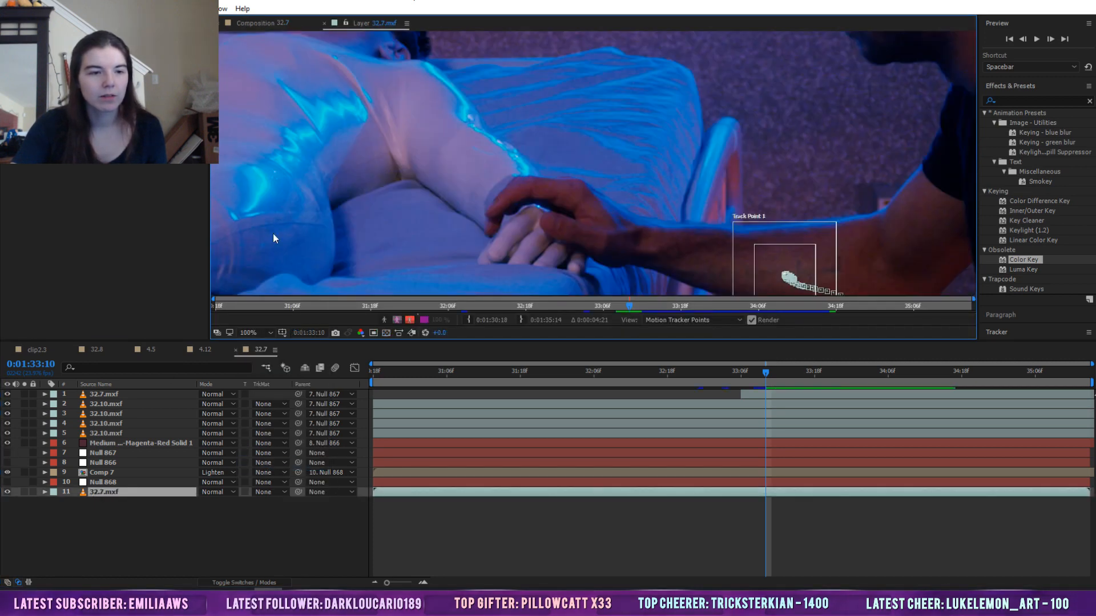
{"action": "left_click_drag", "start_coordinate": [356, 194], "coordinate": [608, 237]}
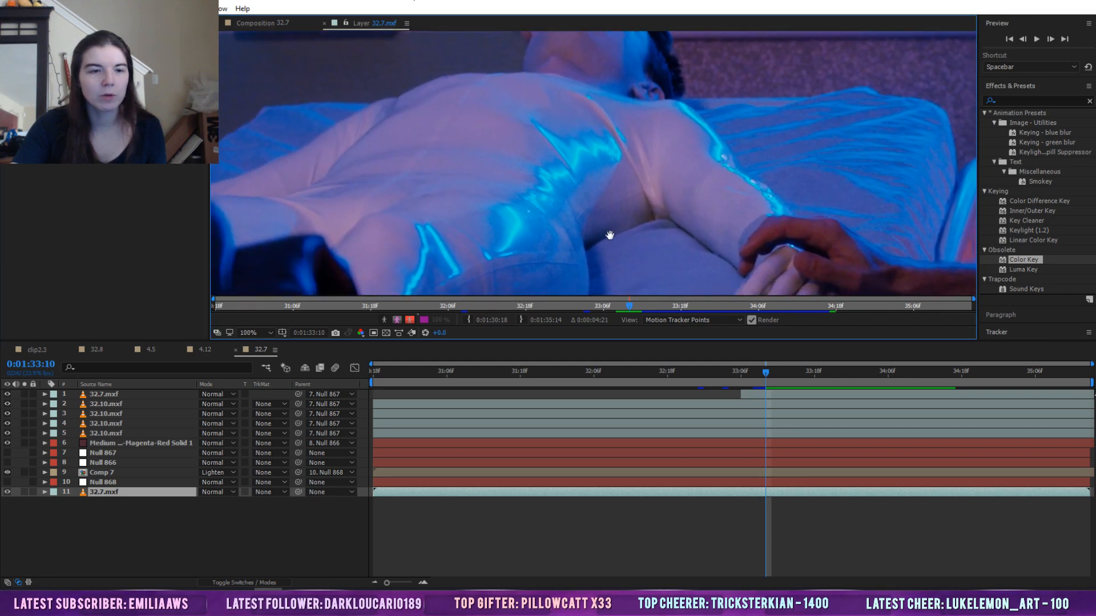
Compare the composited torso with the original 32.7.mxf footage by alternating between the composition and layer views
{"action": "left_click", "coordinate": [272, 24]}
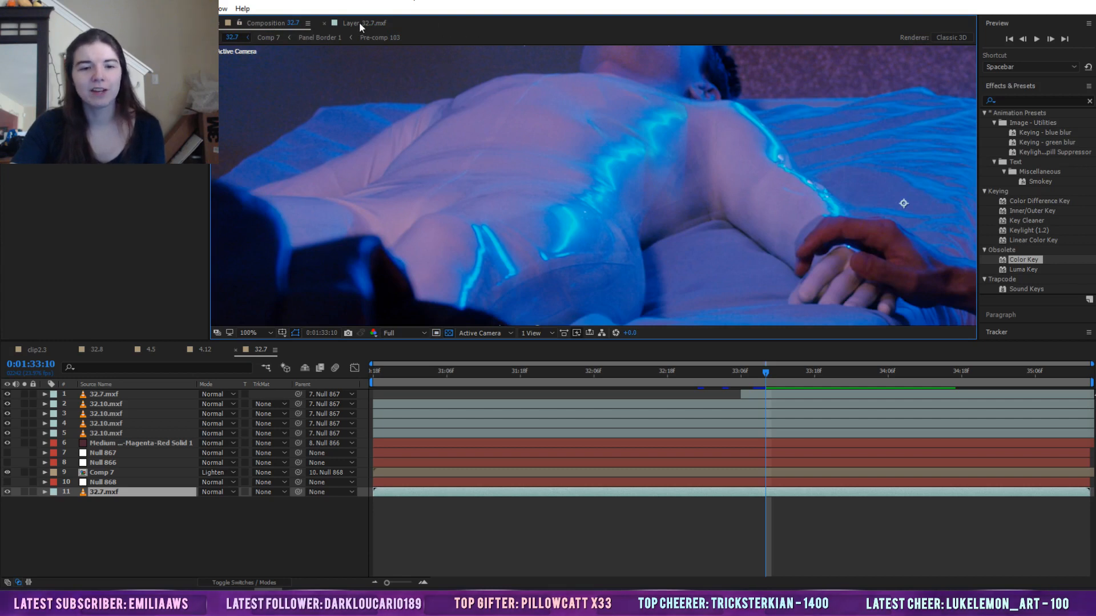
{"action": "left_click", "coordinate": [359, 23]}
{"action": "left_click", "coordinate": [256, 23]}
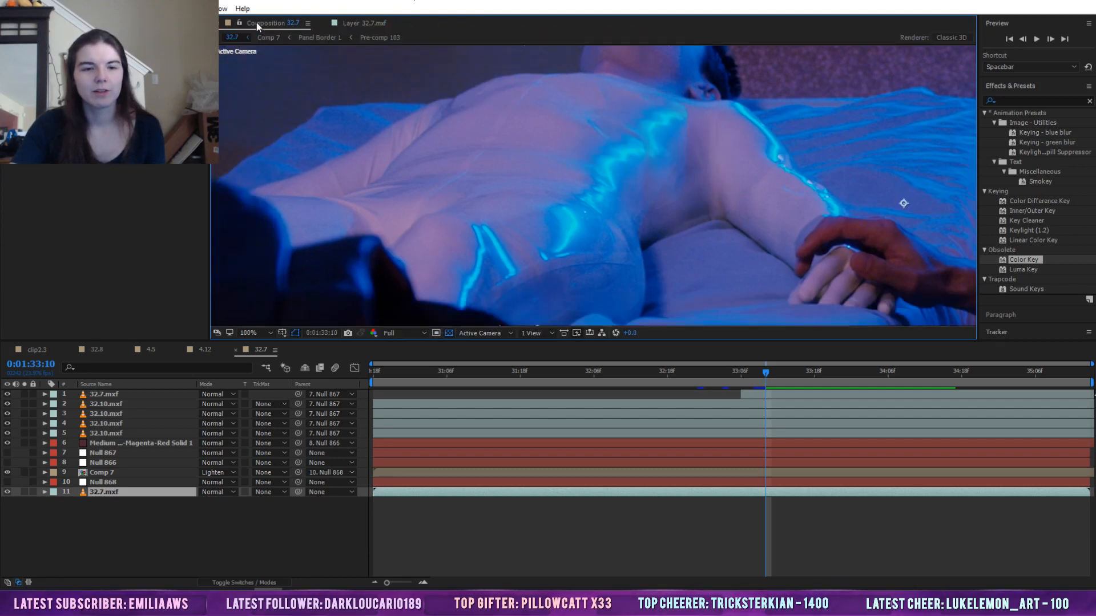
{"action": "left_click", "coordinate": [361, 24]}
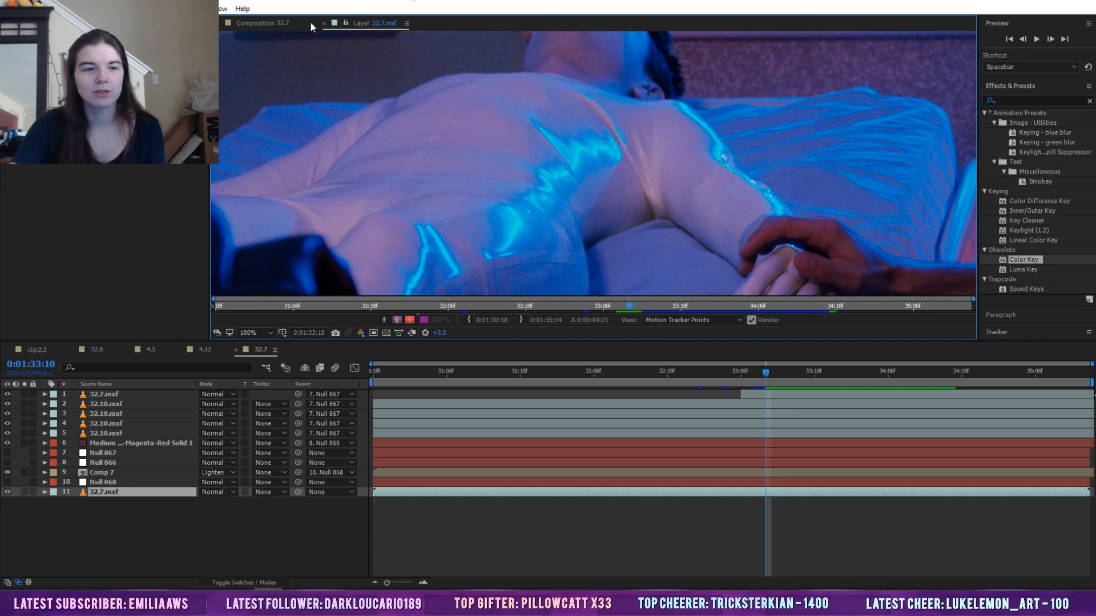
{"action": "left_click", "coordinate": [242, 22]}
{"action": "left_click", "coordinate": [358, 23]}
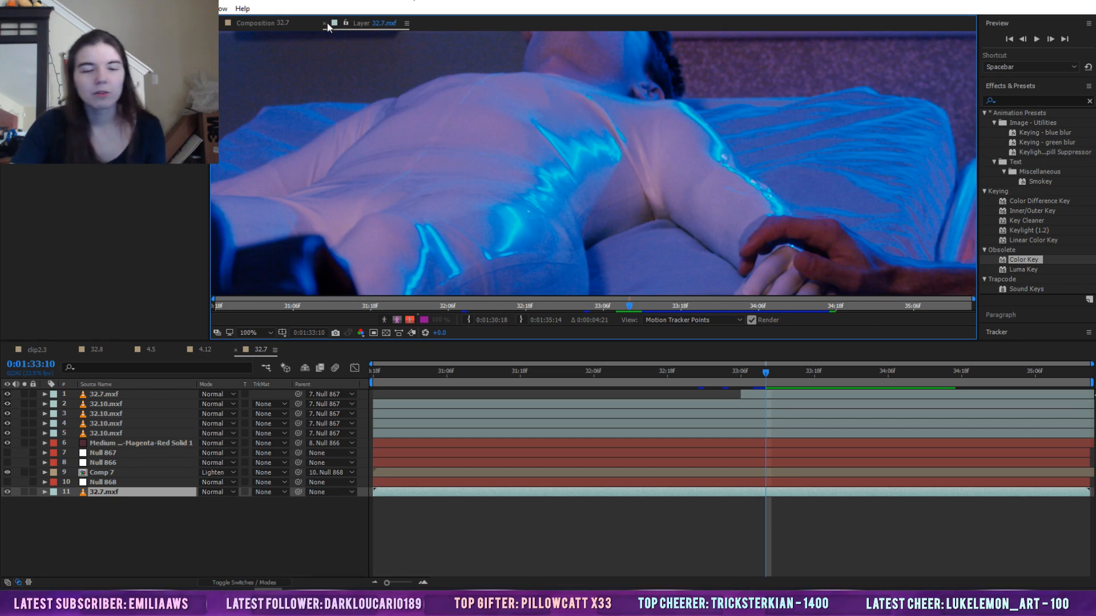
{"action": "left_click", "coordinate": [258, 26]}
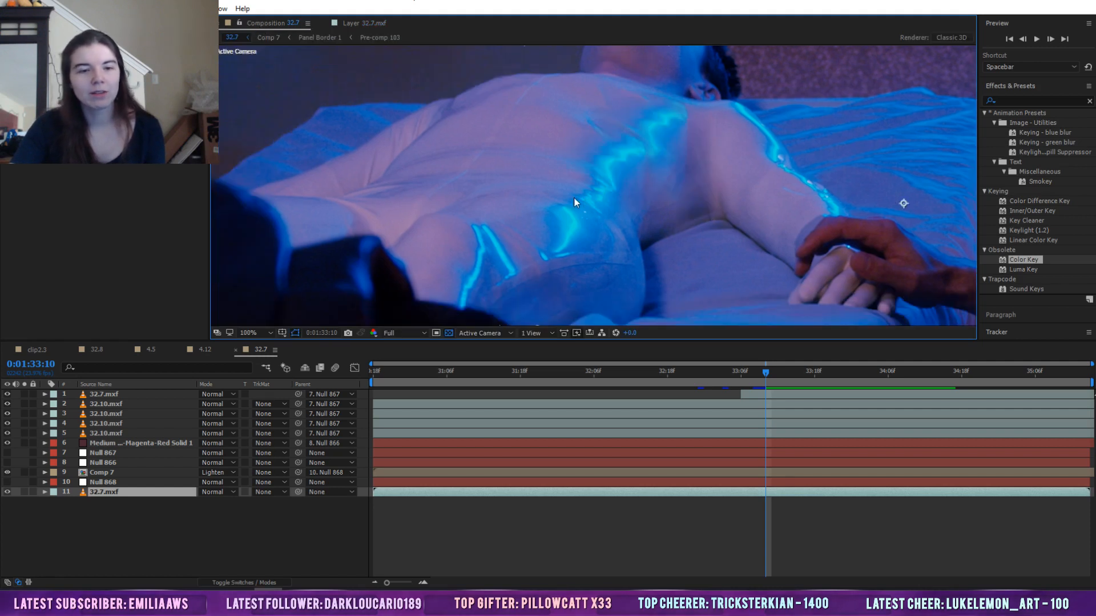
{"action": "left_click", "coordinate": [366, 24]}
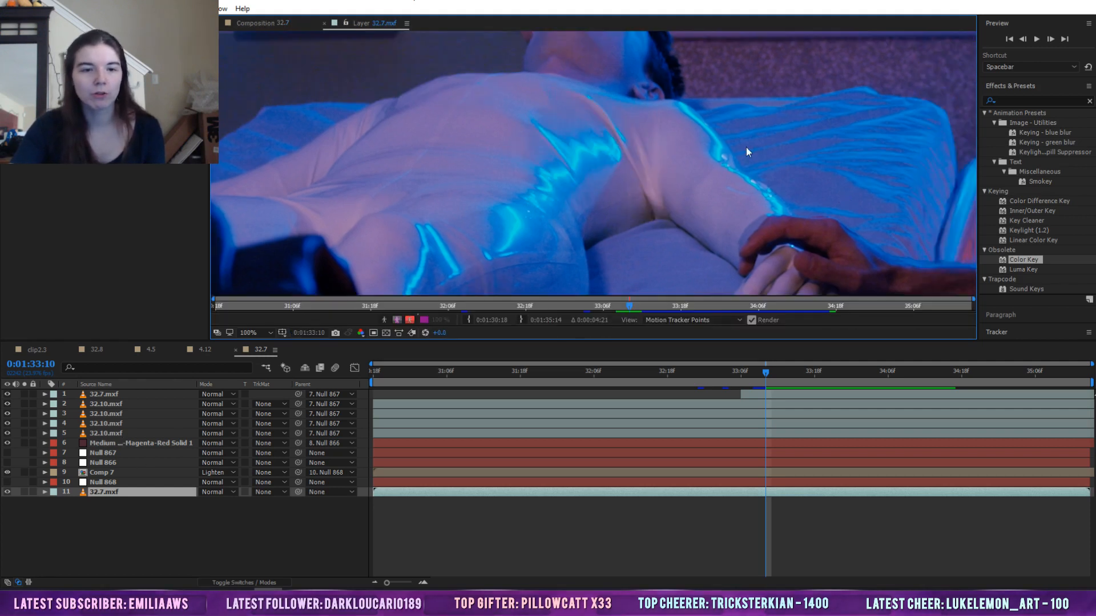
{"action": "left_click", "coordinate": [265, 23]}
Inspect the mask shapes of the 32.10.mxf patch layers over the thigh, shoulder and armpit
{"action": "left_click", "coordinate": [105, 406]}
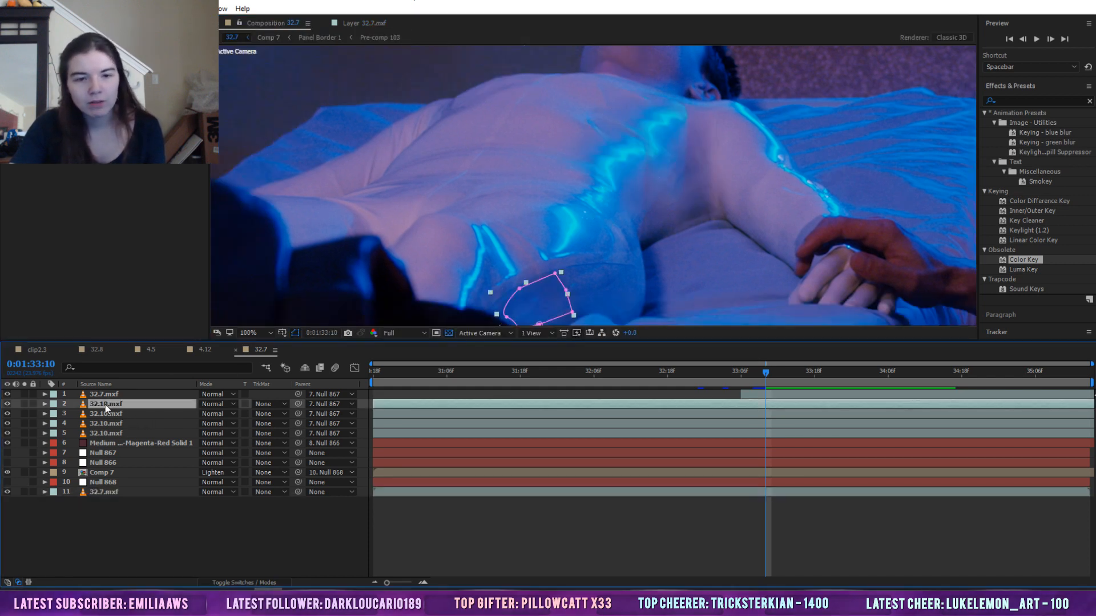
{"action": "left_click", "coordinate": [100, 413]}
{"action": "left_click", "coordinate": [105, 433]}
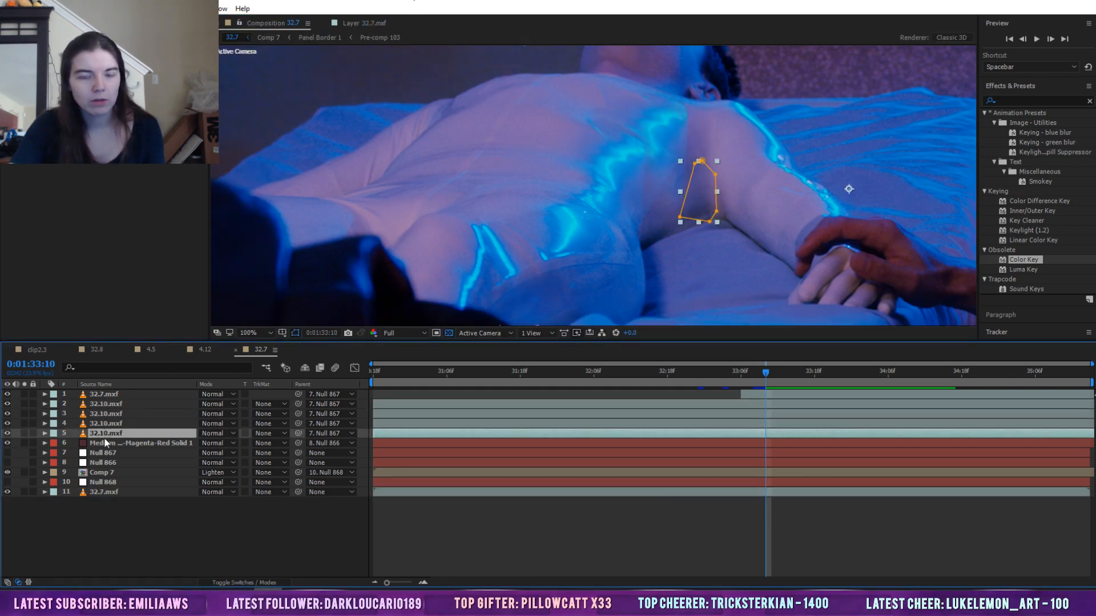
{"action": "left_click", "coordinate": [104, 404]}
{"action": "left_click", "coordinate": [105, 416]}
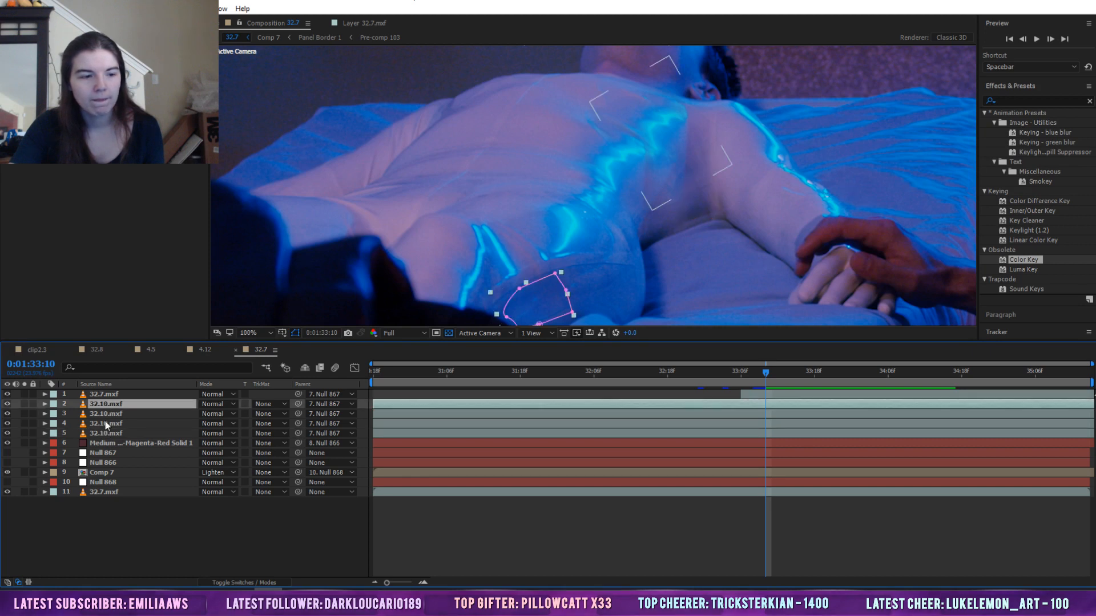
{"action": "left_click", "coordinate": [105, 424]}
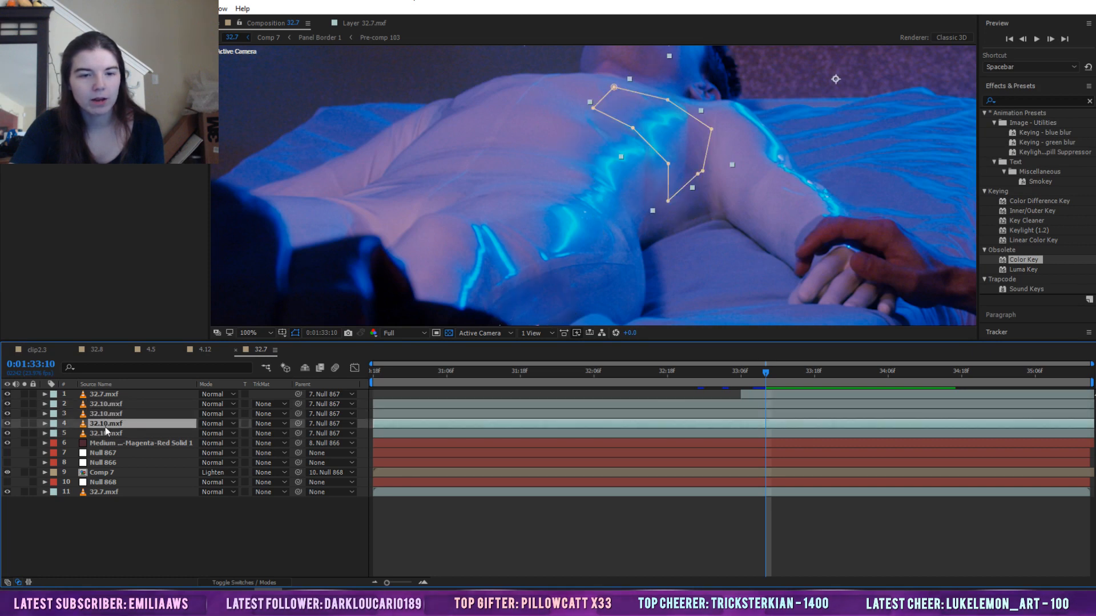
Compare the shoulder area with the fourth layer, the large 32.10.mxf patch, repeatedly hidden and shown
{"action": "left_click", "coordinate": [7, 425]}
{"action": "left_click", "coordinate": [6, 425]}
{"action": "left_click", "coordinate": [7, 425]}
{"action": "left_click", "coordinate": [7, 425]}
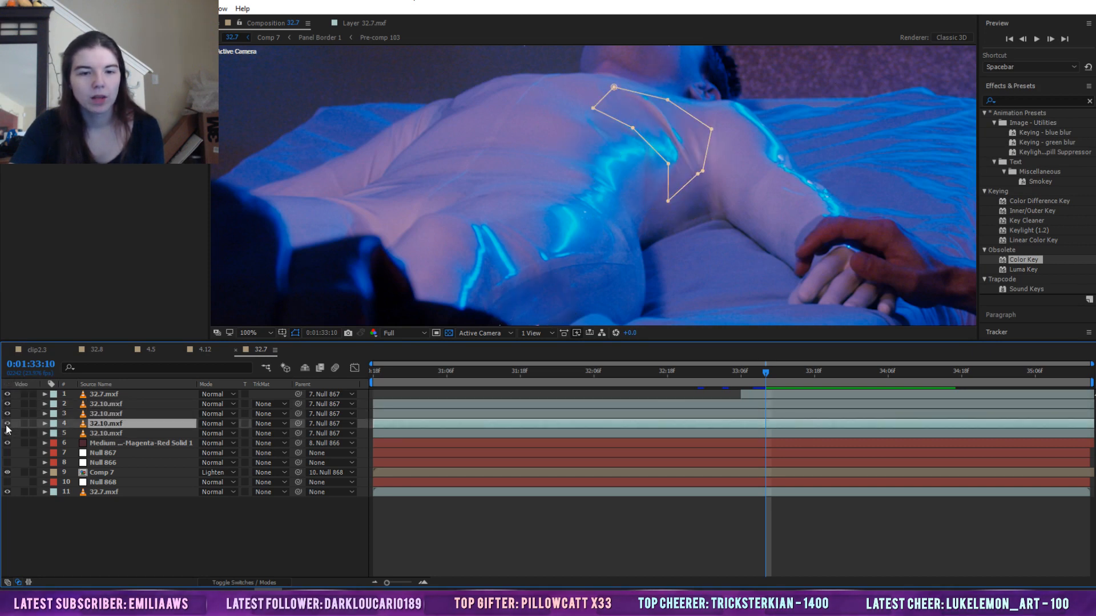
Restore the fourth layer's visibility and compare the chest with the third layer, another 32.10.mxf patch, hidden and shown
{"action": "left_click", "coordinate": [7, 425]}
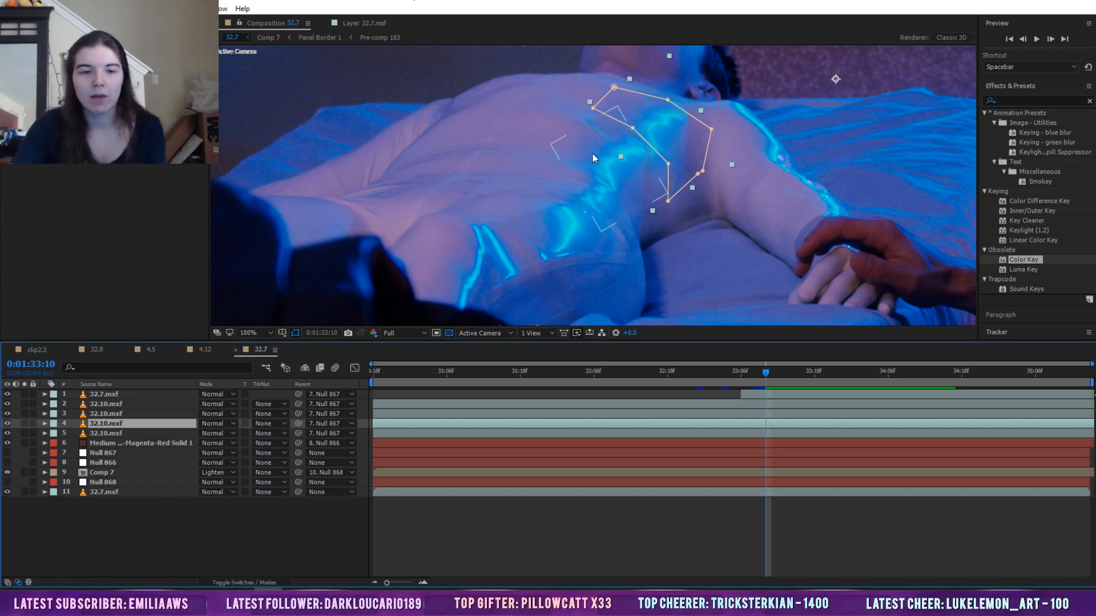
{"action": "left_click", "coordinate": [853, 548]}
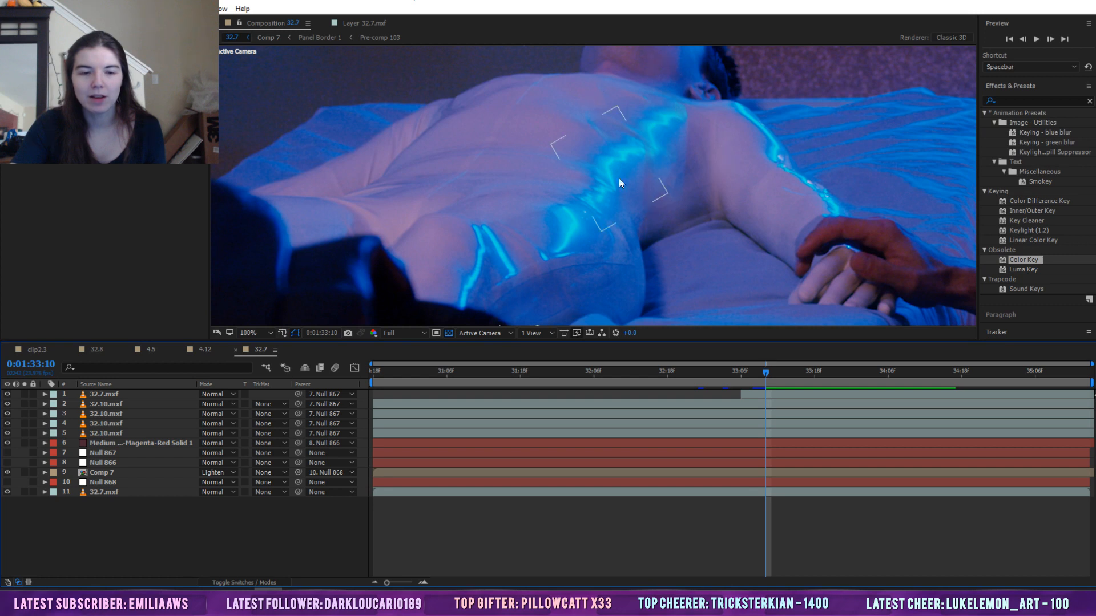
{"action": "left_click", "coordinate": [105, 408]}
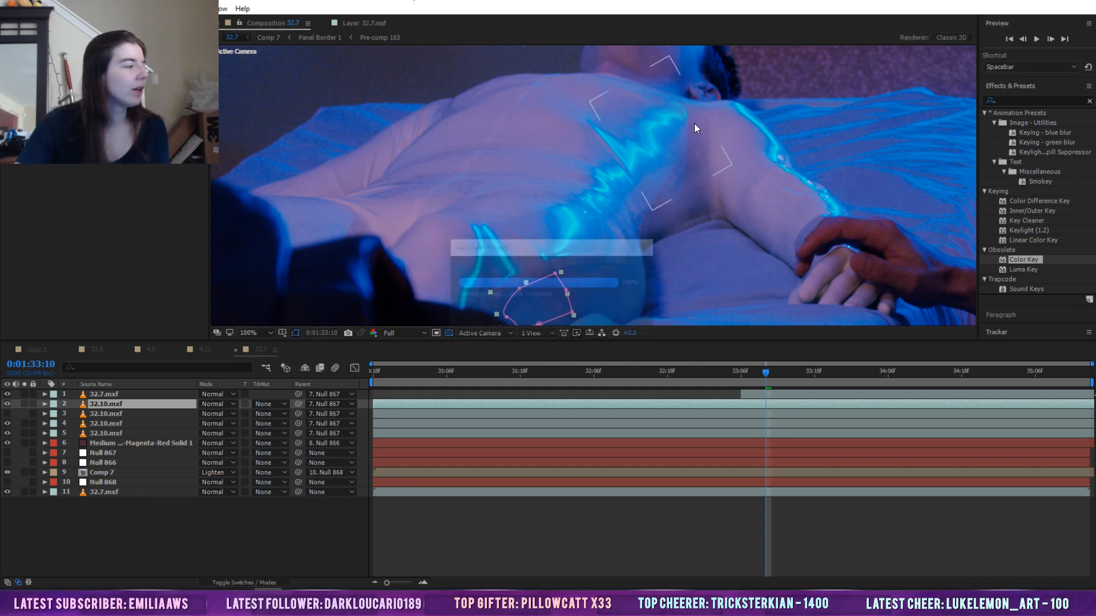
{"action": "left_click", "coordinate": [7, 413]}
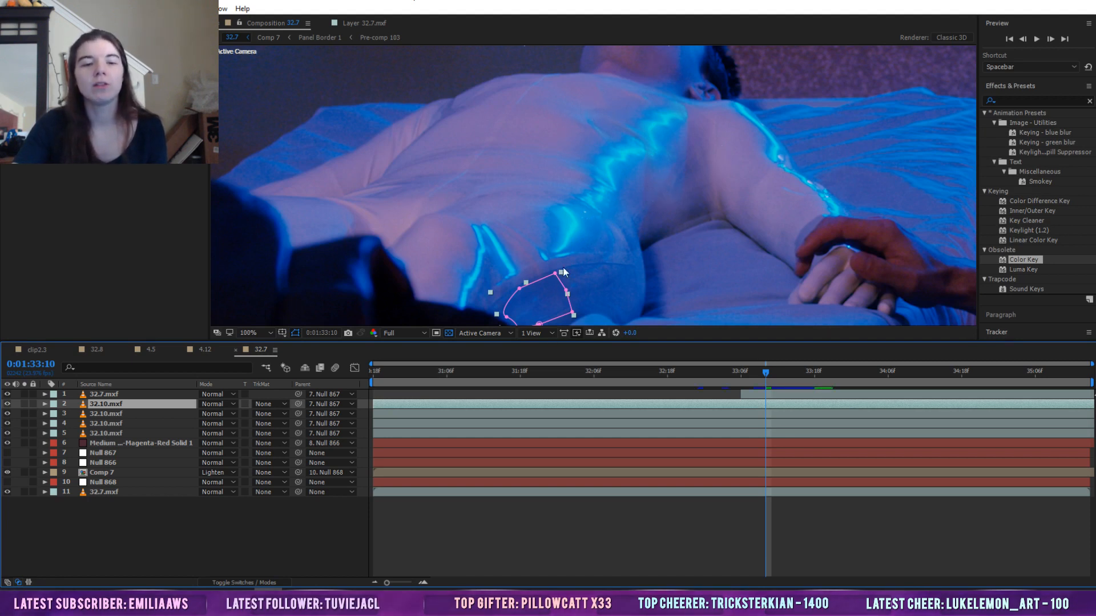
Compare the armpit area with the fifth layer, the small 32.10.mxf patch, hidden and shown
{"action": "left_click", "coordinate": [108, 432]}
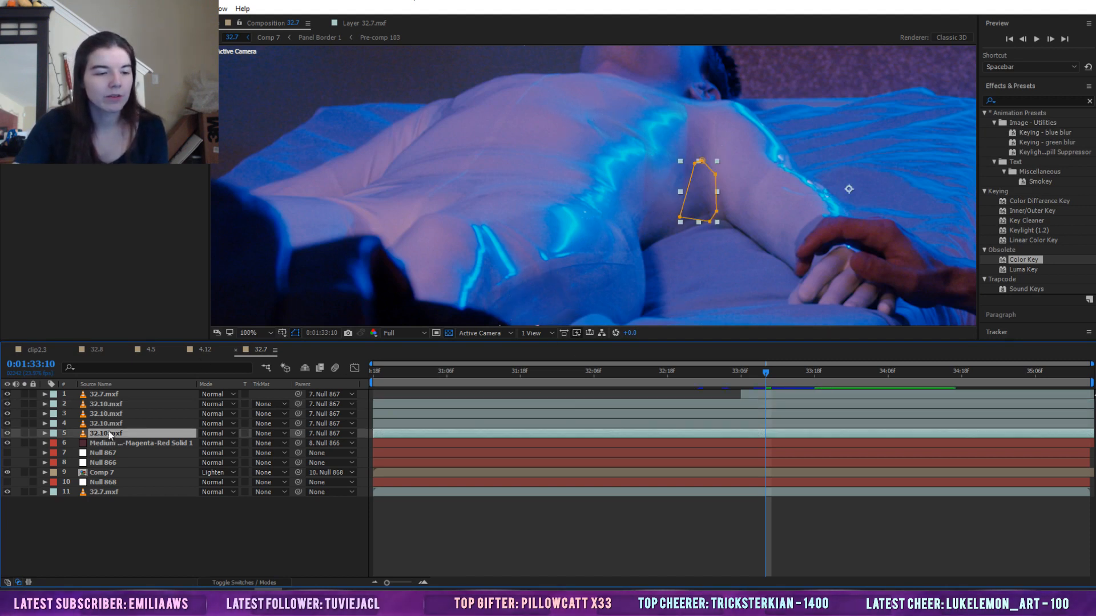
{"action": "left_click", "coordinate": [9, 435]}
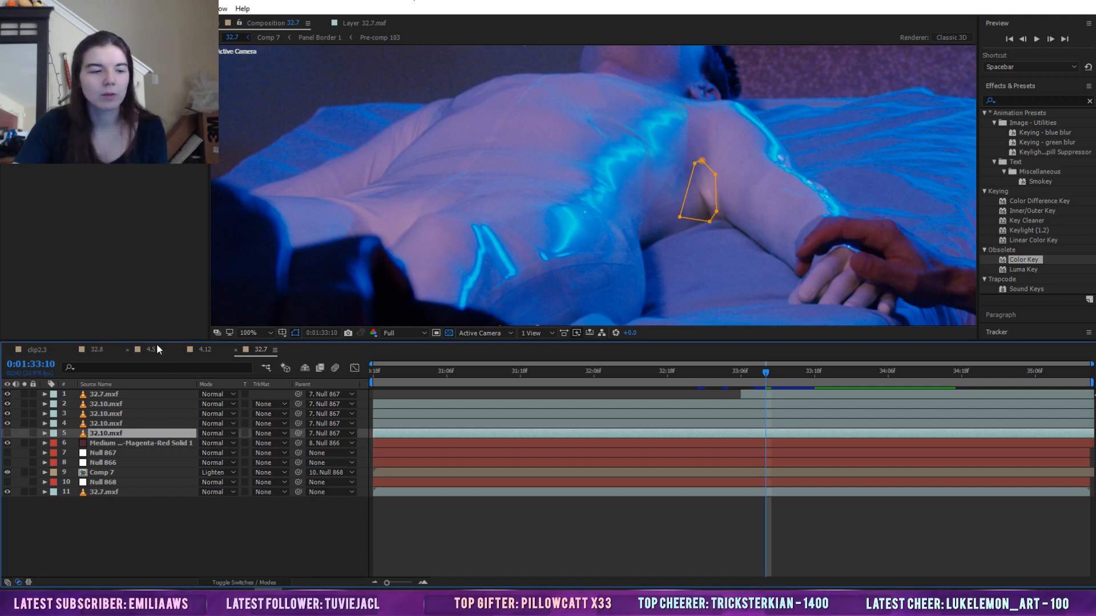
{"action": "left_click", "coordinate": [8, 433]}
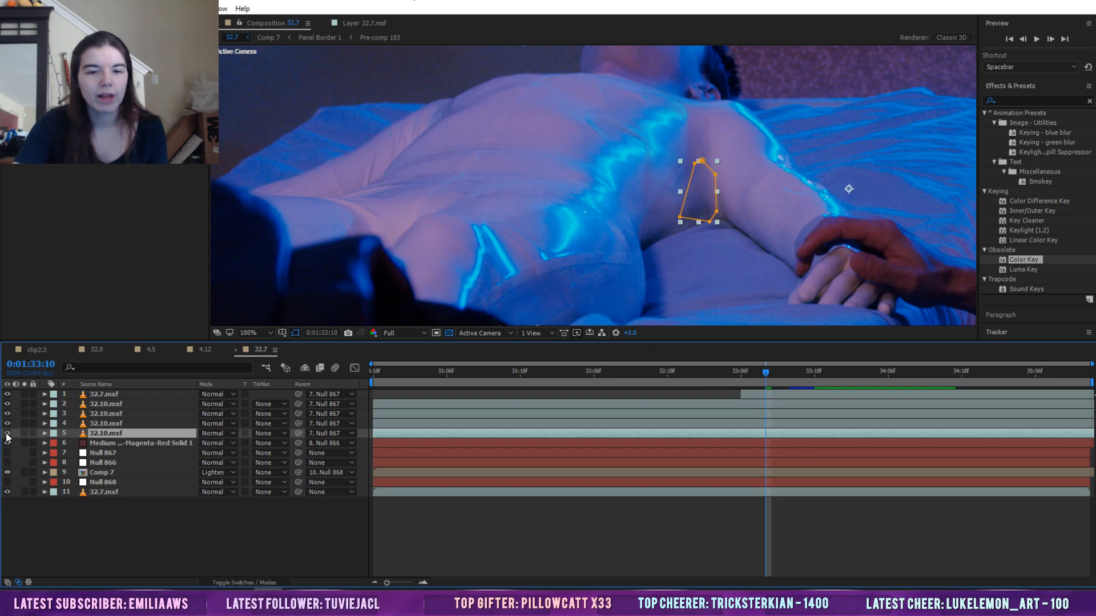
Compare the thigh area with the second layer's 32.10.mxf patch repeatedly hidden and shown, then clear the layer selection
{"action": "left_click", "coordinate": [94, 424]}
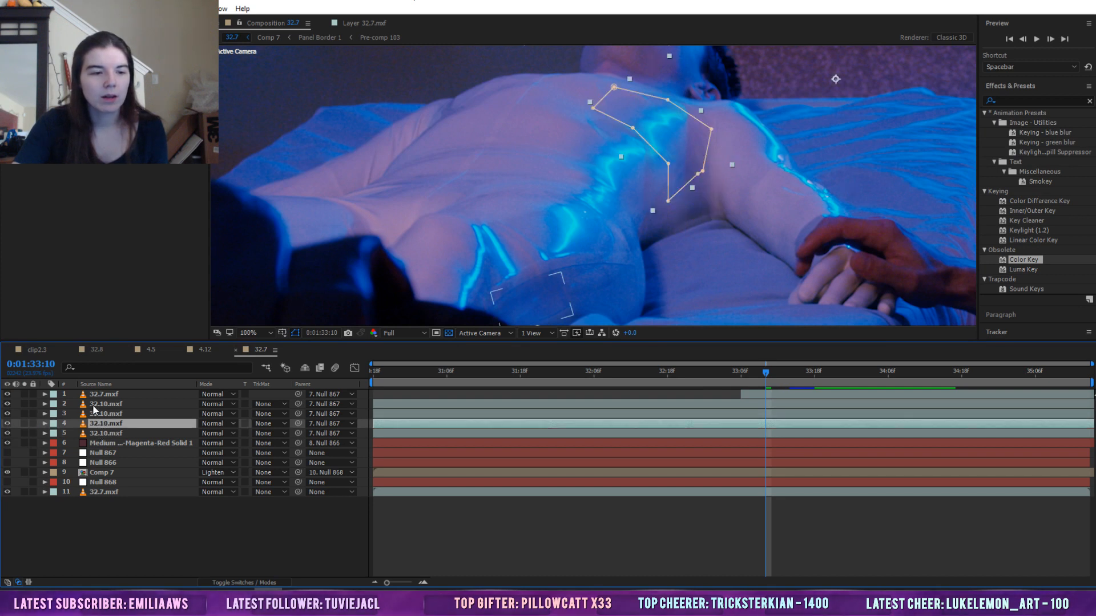
{"action": "left_click", "coordinate": [97, 405]}
{"action": "left_click", "coordinate": [8, 403]}
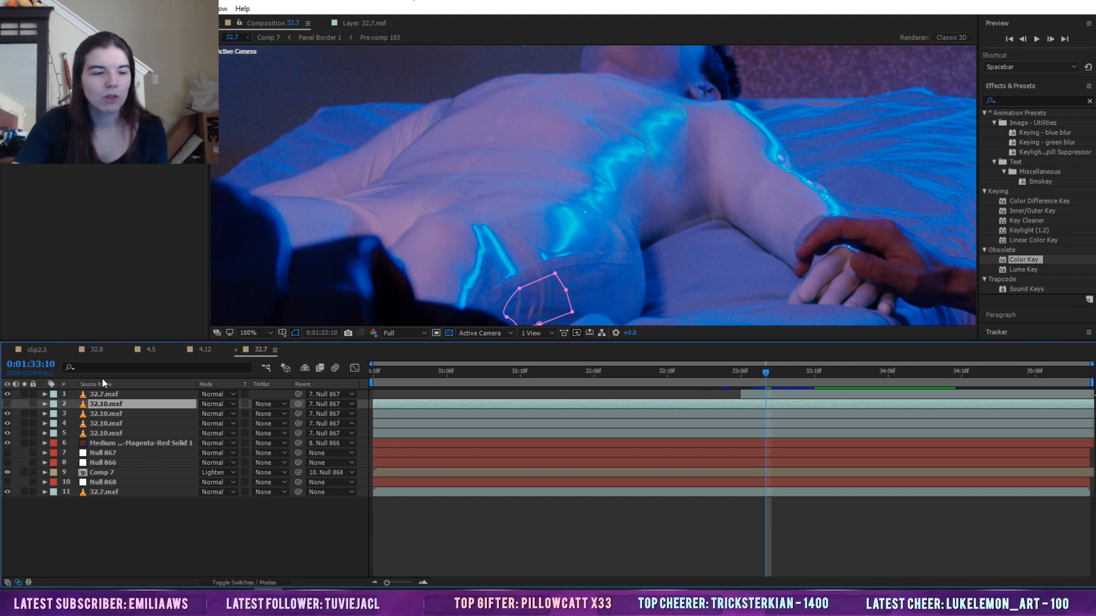
{"action": "left_click", "coordinate": [7, 404]}
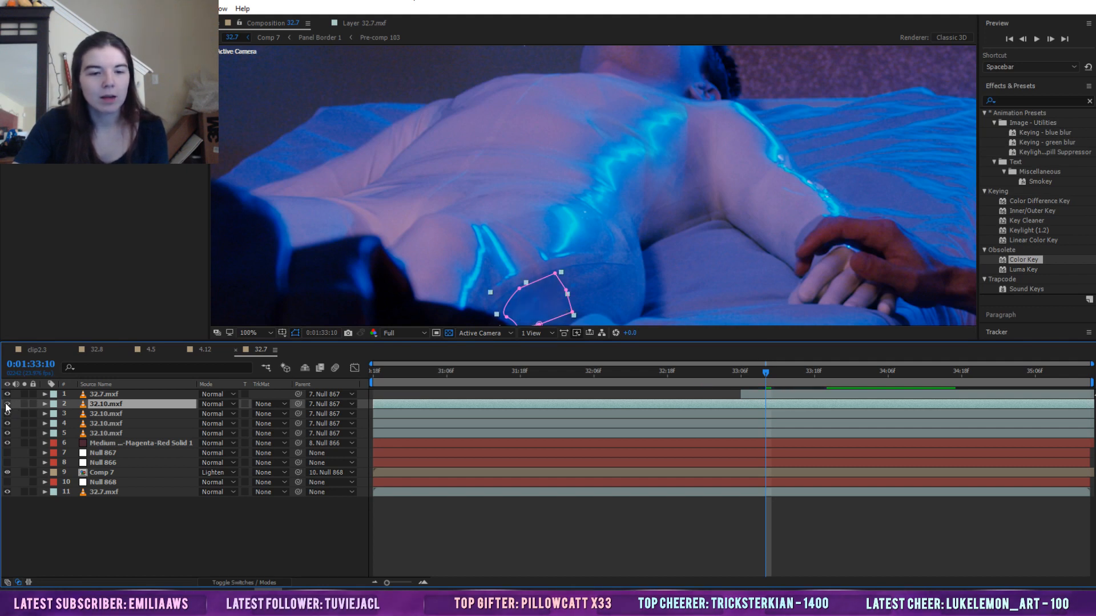
{"action": "left_click", "coordinate": [7, 404]}
{"action": "left_click", "coordinate": [7, 404]}
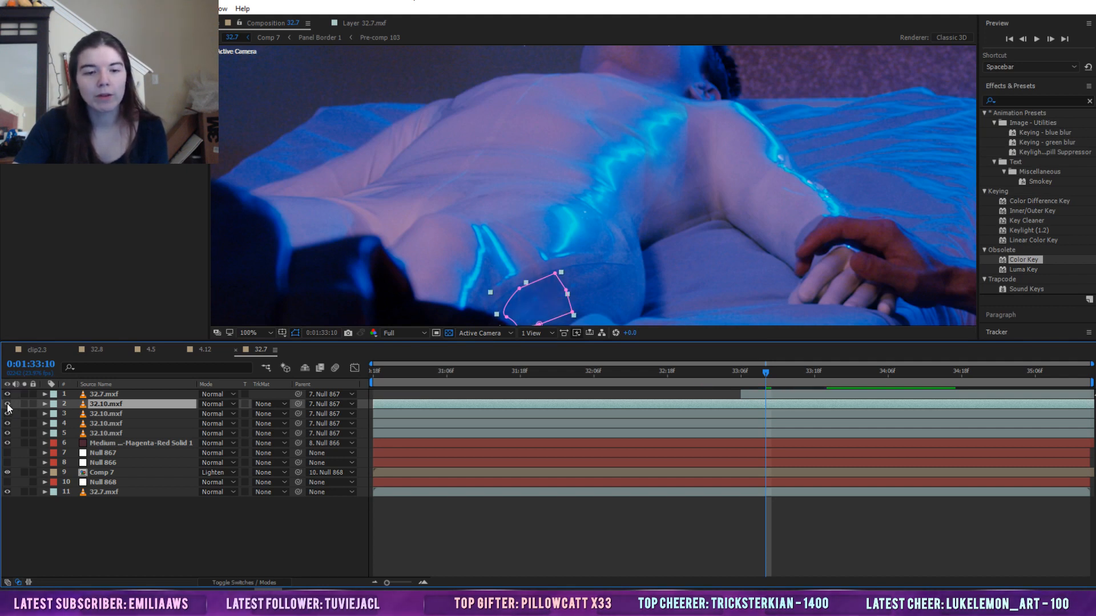
{"action": "left_click", "coordinate": [820, 566]}
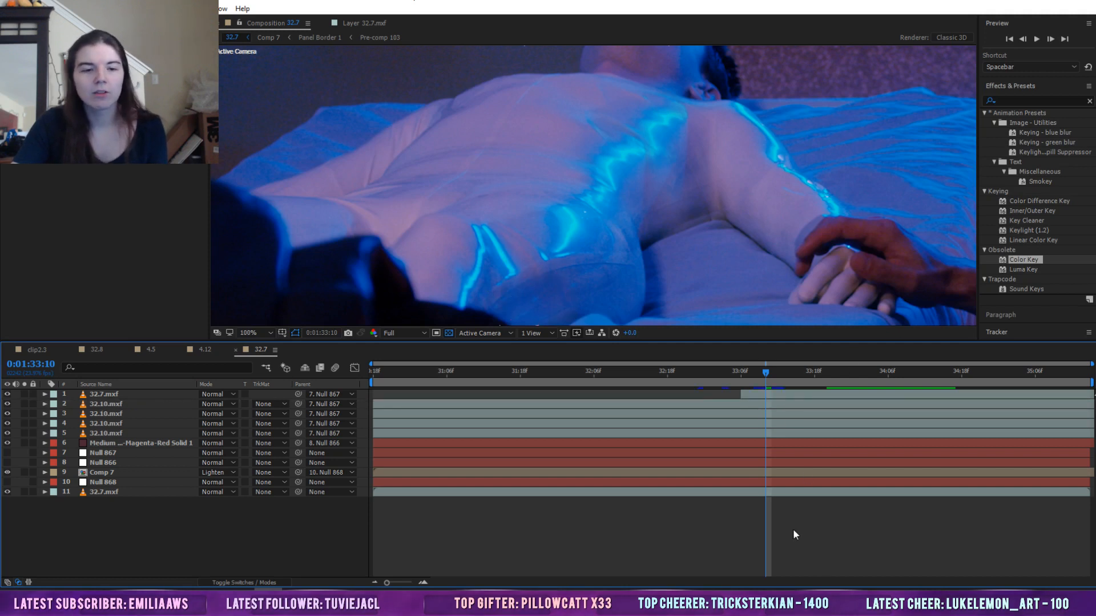
Select the third layer's 32.10.mxf patch, preview the composite from 0:01:33:10 and inspect the patch mask at 0:01:33:11
{"action": "left_click", "coordinate": [121, 416]}
{"action": "key", "text": "space"}
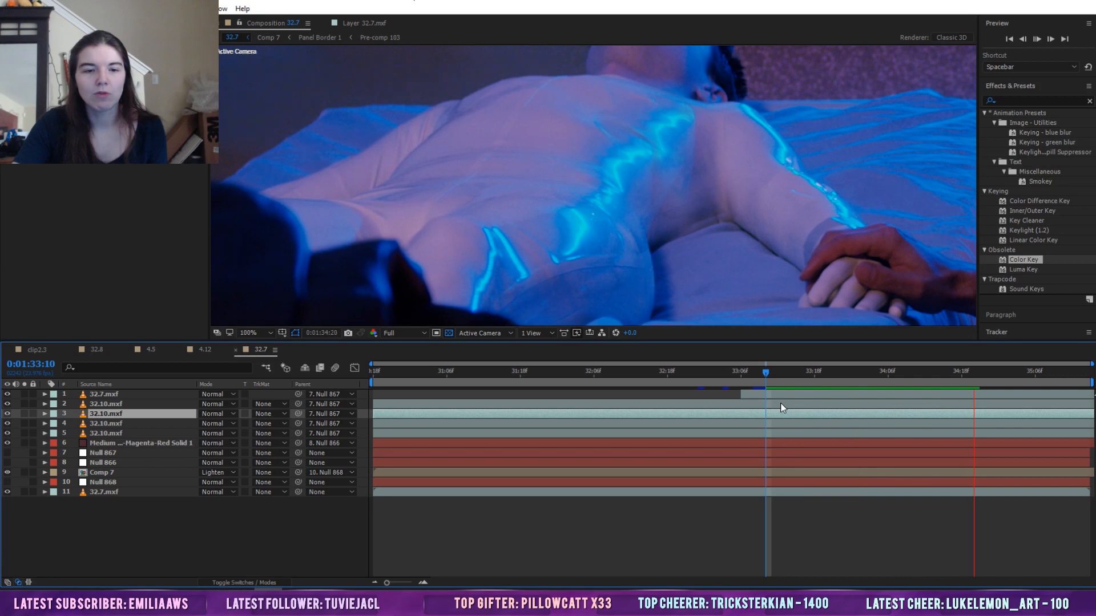
{"action": "key", "text": "space"}
{"action": "mouse_move", "coordinate": [763, 372]}
{"action": "left_mouse_down"}
{"action": "mouse_move", "coordinate": [741, 372]}
{"action": "mouse_move", "coordinate": [771, 372]}
{"action": "left_mouse_up"}
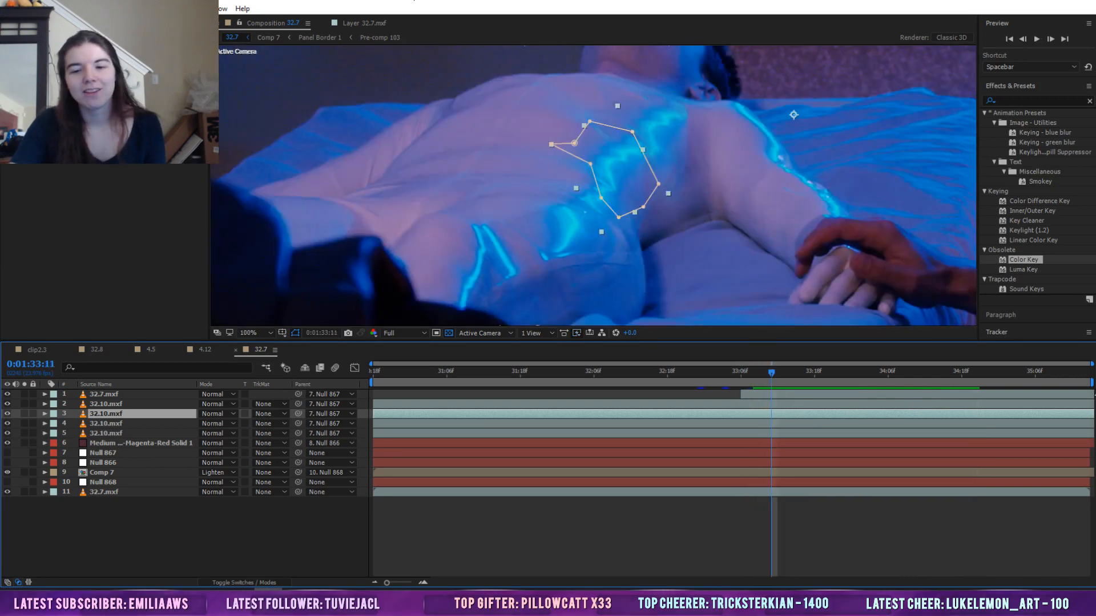
Inspect the neck mask and effects of the top 32.7.mxf layer, and hide that layer
{"action": "left_click", "coordinate": [112, 395]}
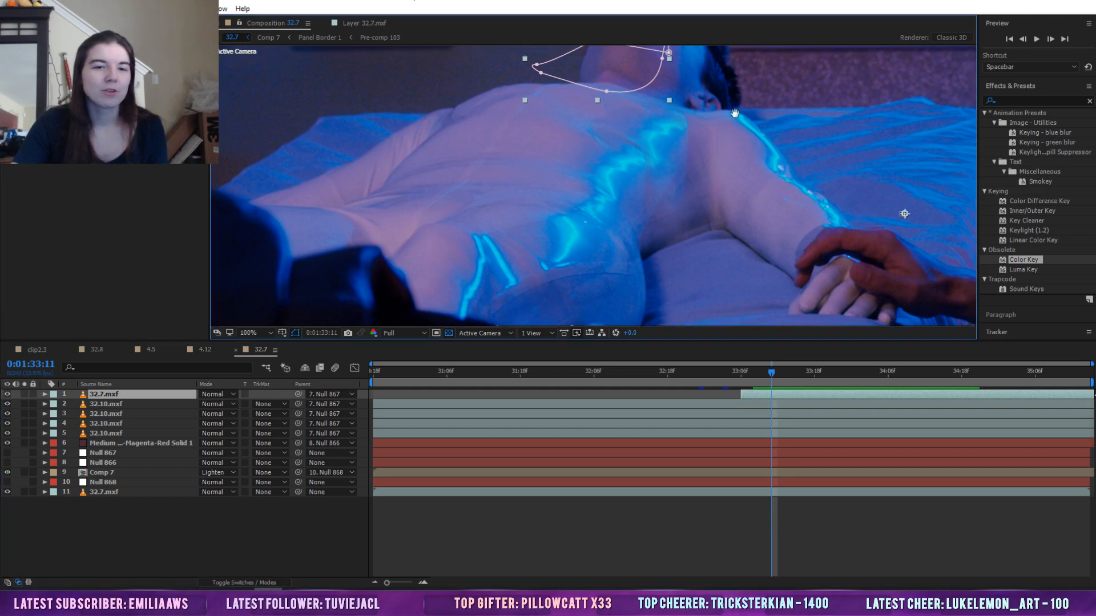
{"action": "left_click_drag", "start_coordinate": [740, 87], "coordinate": [658, 189]}
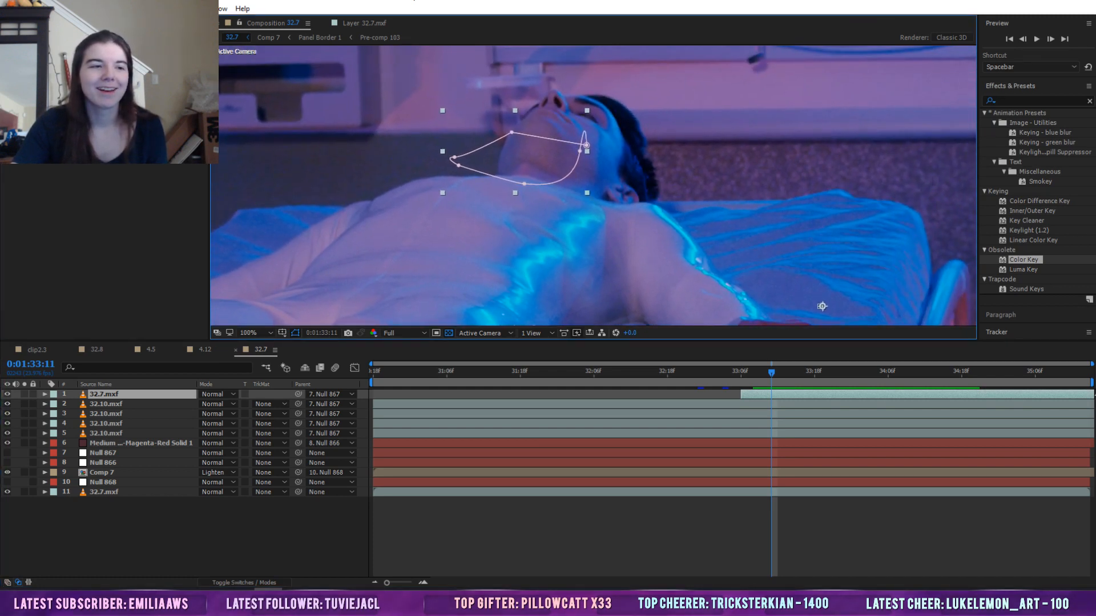
{"action": "key", "text": "F3"}
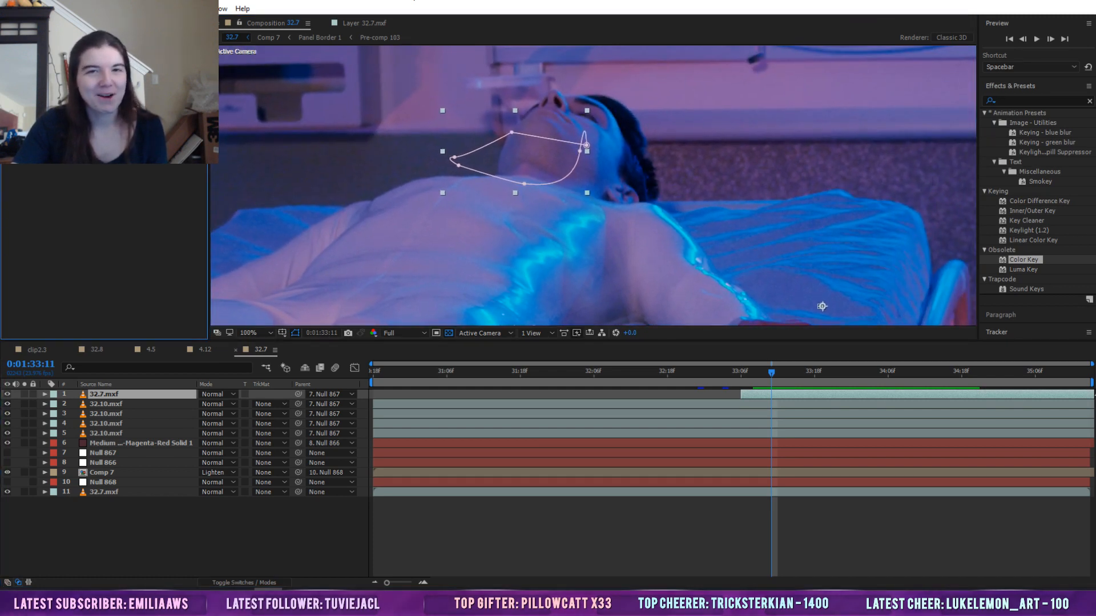
{"action": "left_click", "coordinate": [8, 394]}
Play back the head area with the top 32.7.mxf layer hidden, starting from 0:01:33:02, 0:01:32:17 and 0:01:32:11
{"action": "left_click", "coordinate": [716, 536]}
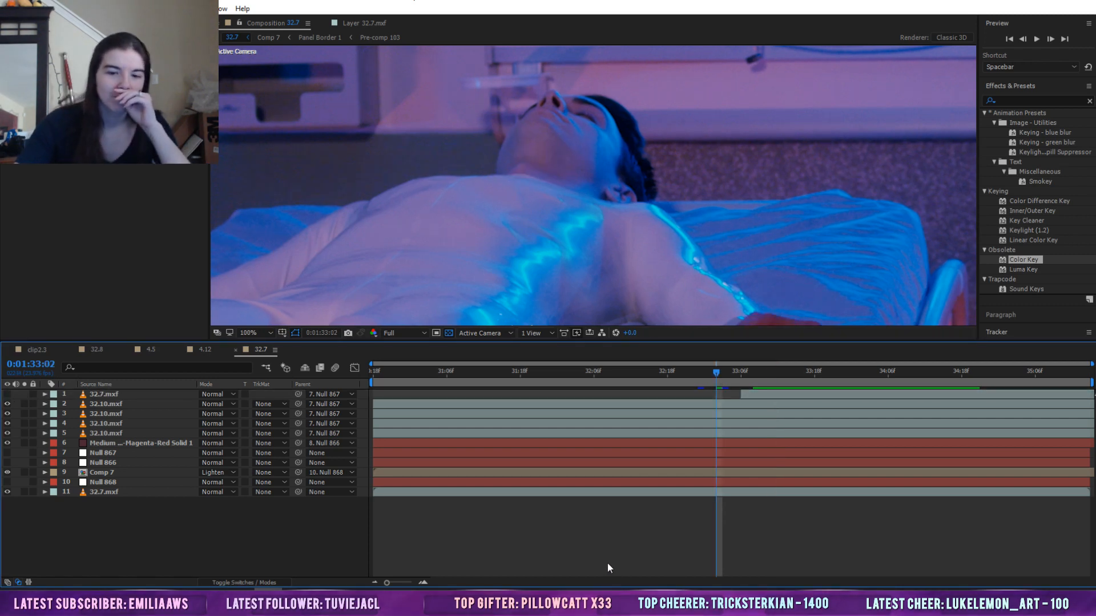
{"action": "key", "text": "space"}
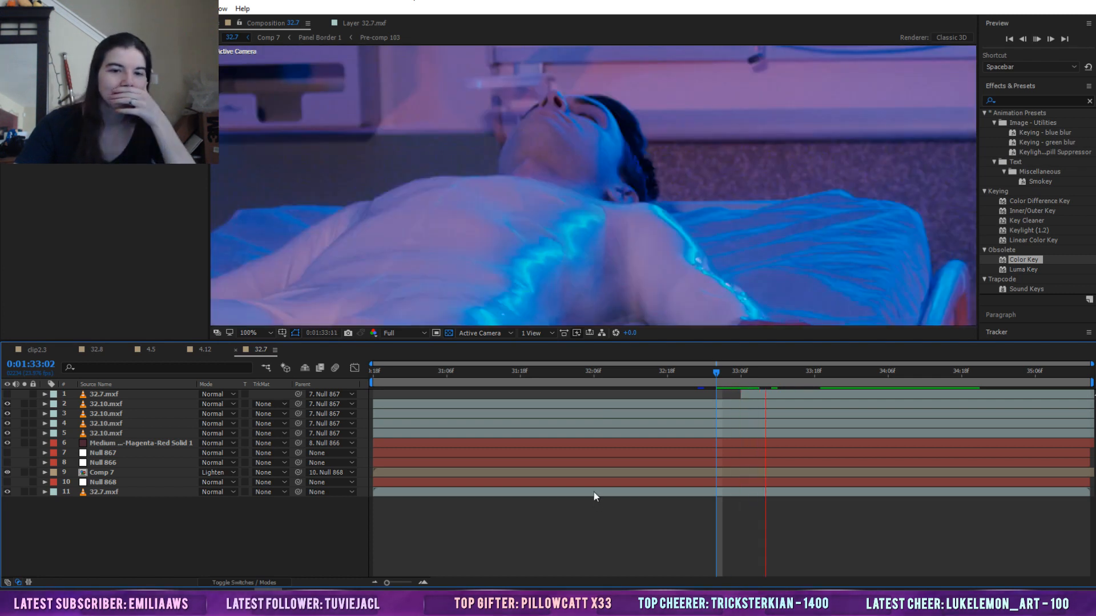
{"action": "left_click", "coordinate": [659, 368]}
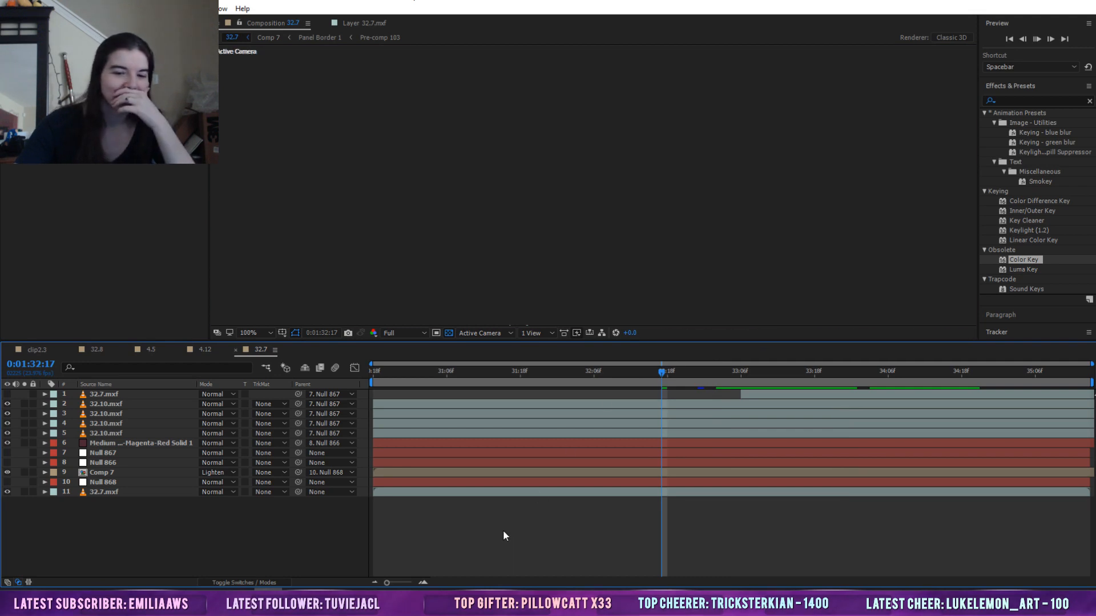
{"action": "key", "text": "space"}
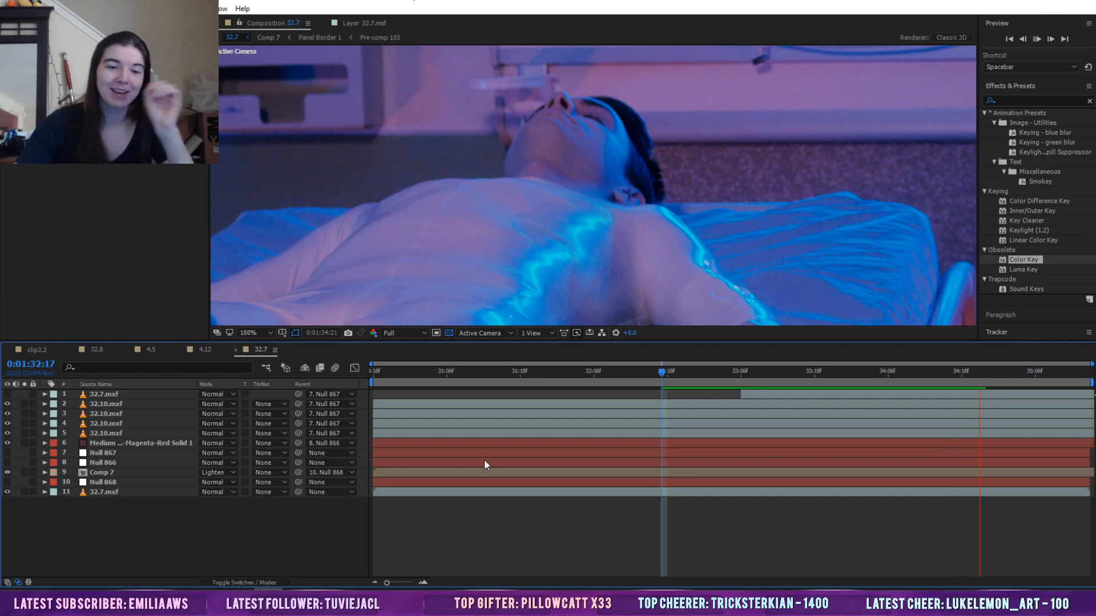
{"action": "left_click", "coordinate": [625, 370]}
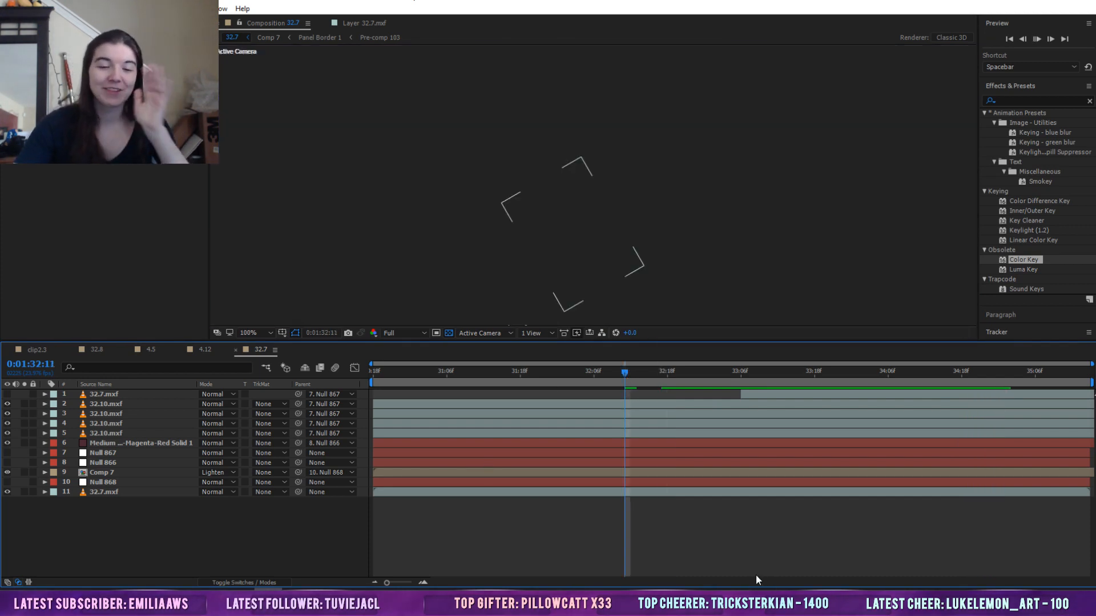
{"action": "key", "text": "space"}
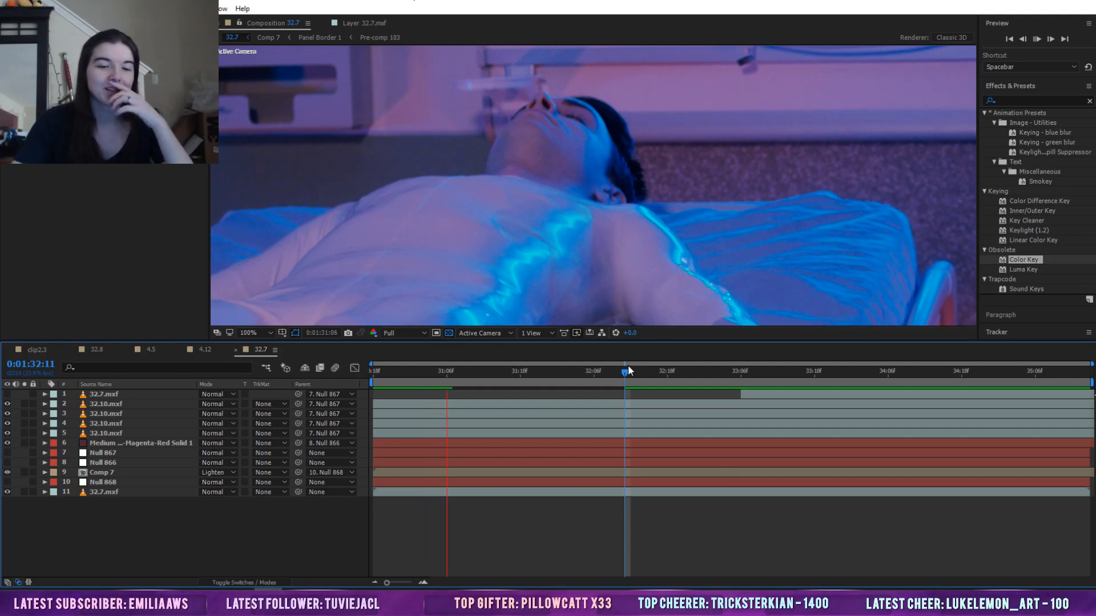
{"action": "key", "text": "space"}
{"action": "key", "text": "space"}
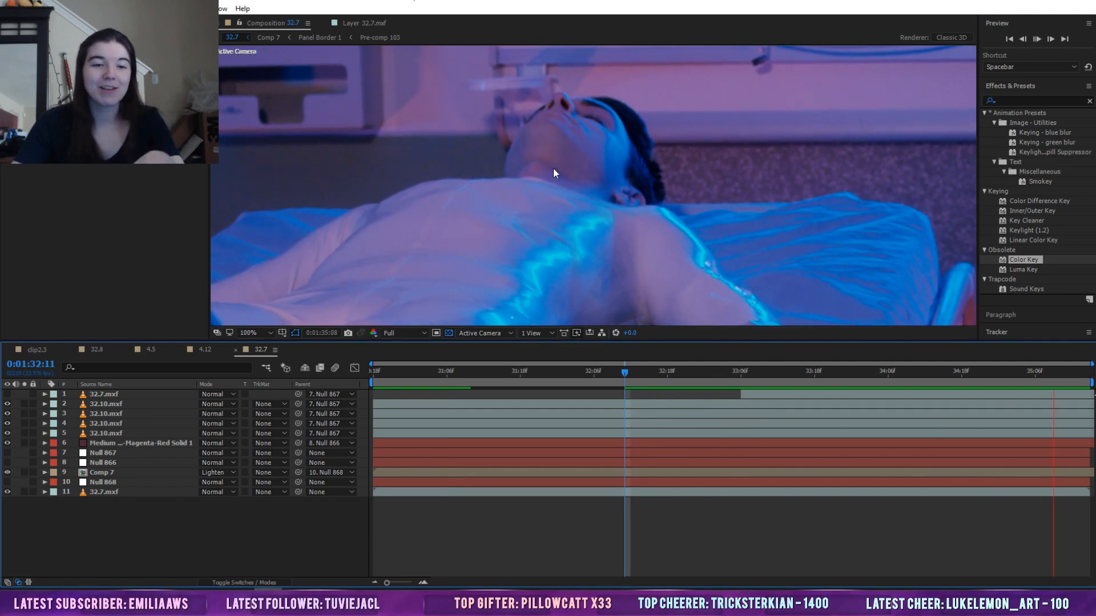
Review the whole frame in playback without the top 32.7.mxf layer, then show that layer again at 0:01:32:16
{"action": "left_click", "coordinate": [698, 371]}
{"action": "left_click_drag", "start_coordinate": [697, 374], "coordinate": [729, 388]}
{"action": "left_click", "coordinate": [263, 333]}
{"action": "left_click", "coordinate": [260, 346]}
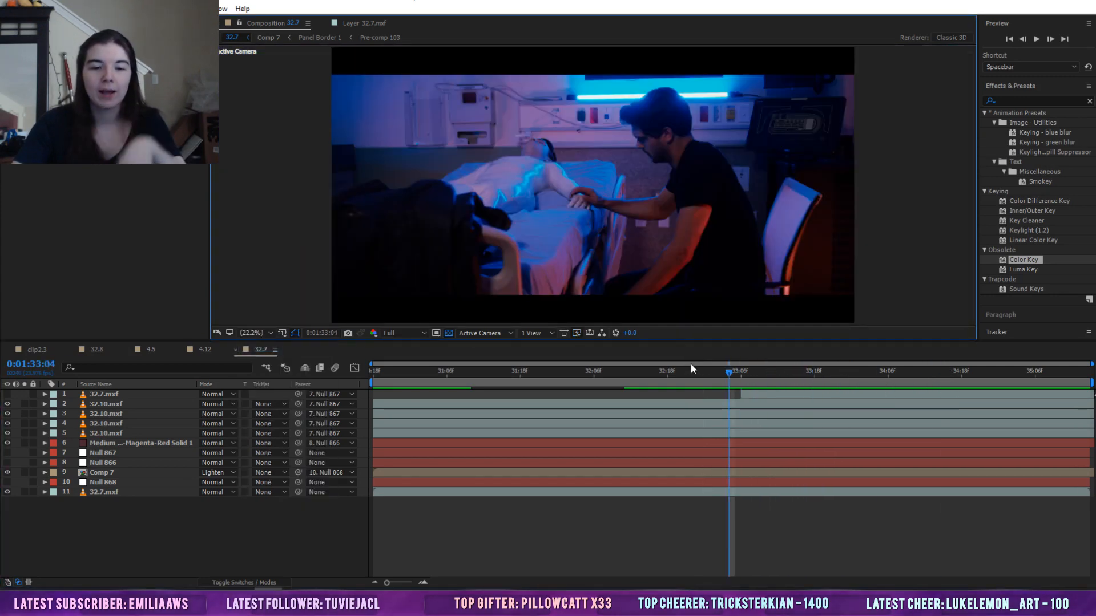
{"action": "left_click", "coordinate": [703, 370]}
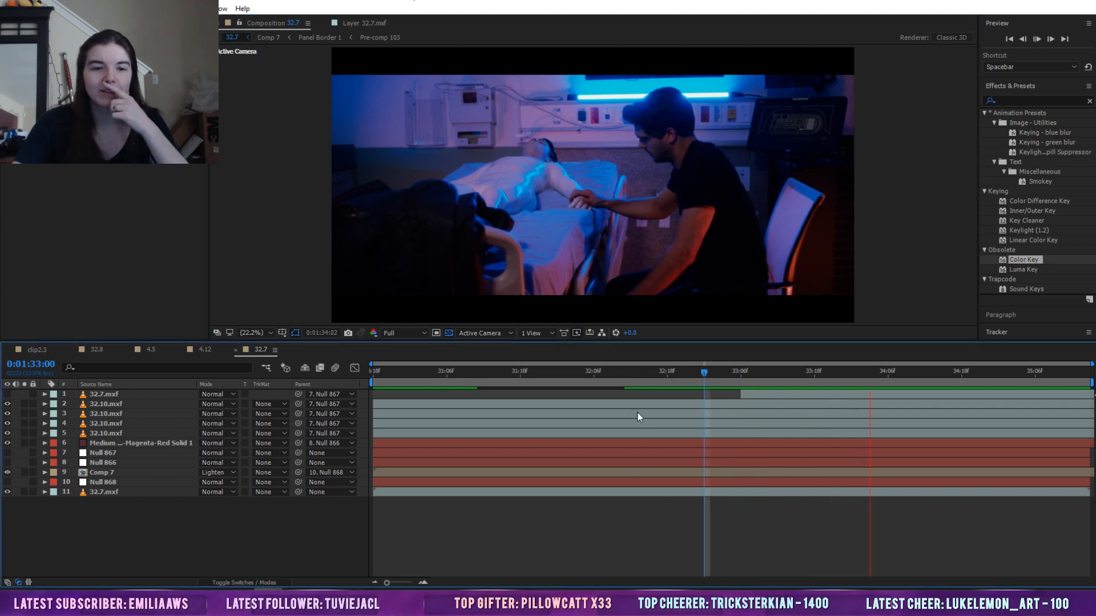
{"action": "left_click", "coordinate": [637, 376]}
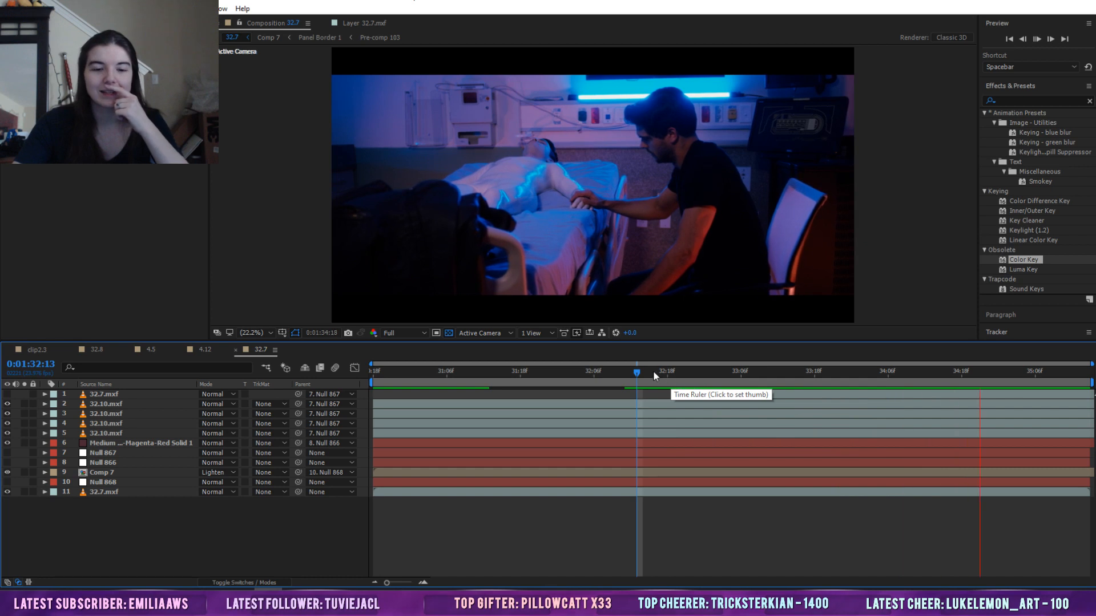
{"action": "left_click", "coordinate": [654, 371]}
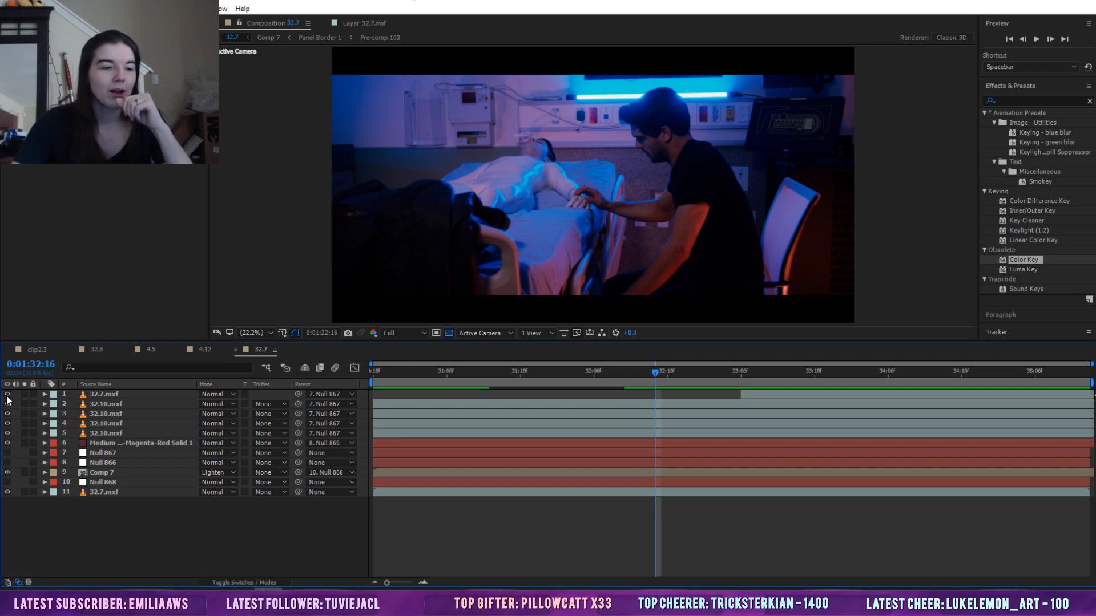
Examine the head and neck at 100% in playback with the top 32.7.mxf layer shown, and return to 0:01:32:14
{"action": "left_click", "coordinate": [128, 394]}
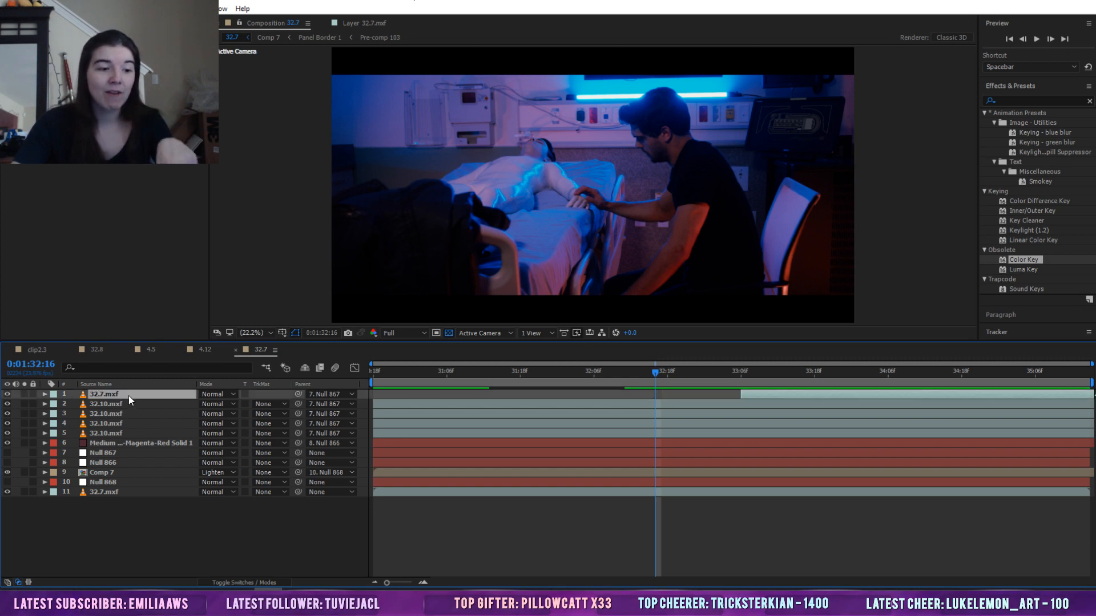
{"action": "left_click", "coordinate": [268, 332]}
{"action": "left_click", "coordinate": [268, 464]}
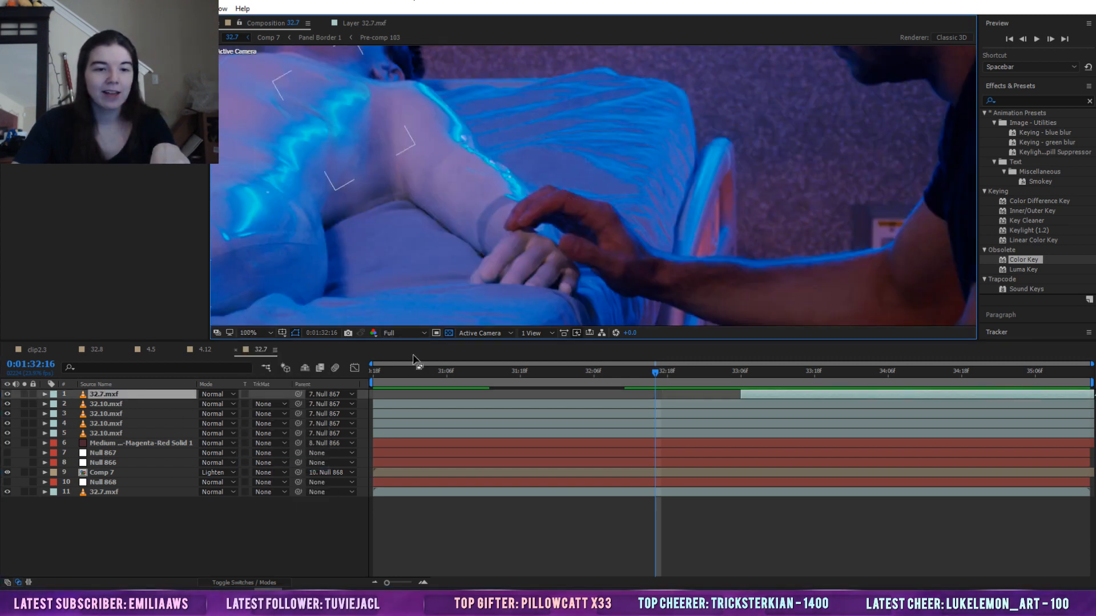
{"action": "left_click_drag", "start_coordinate": [496, 64], "coordinate": [725, 240]}
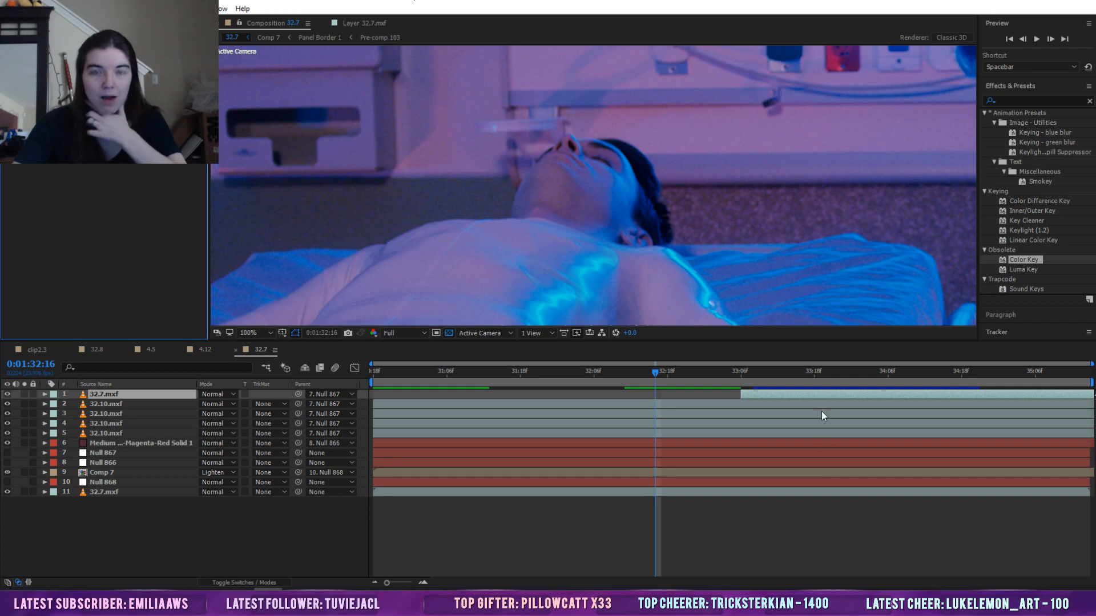
{"action": "key", "text": "space"}
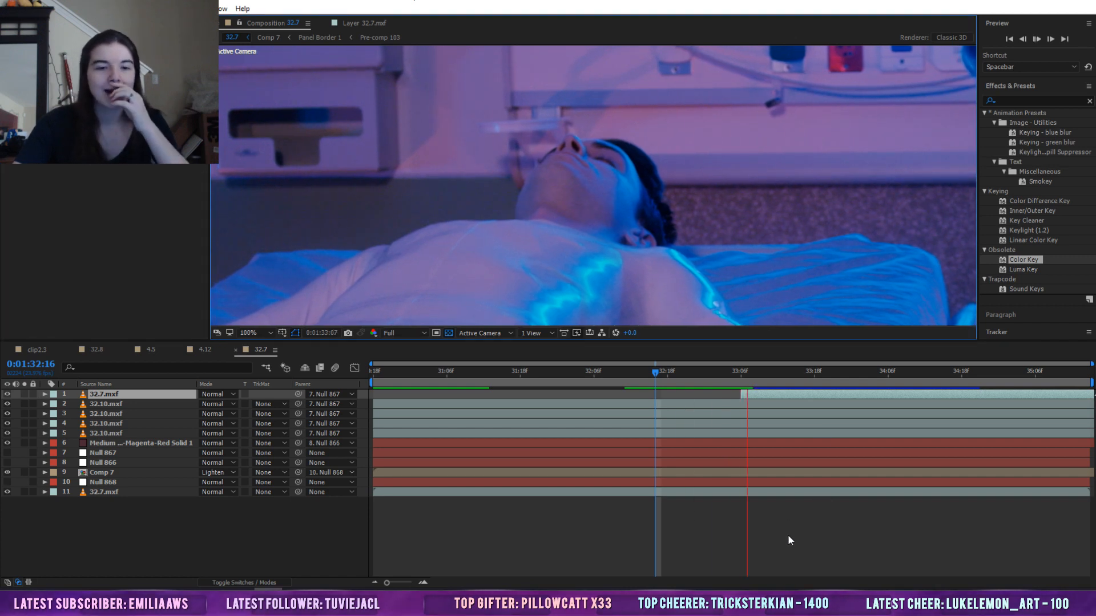
{"action": "left_click_drag", "start_coordinate": [738, 372], "coordinate": [643, 382]}
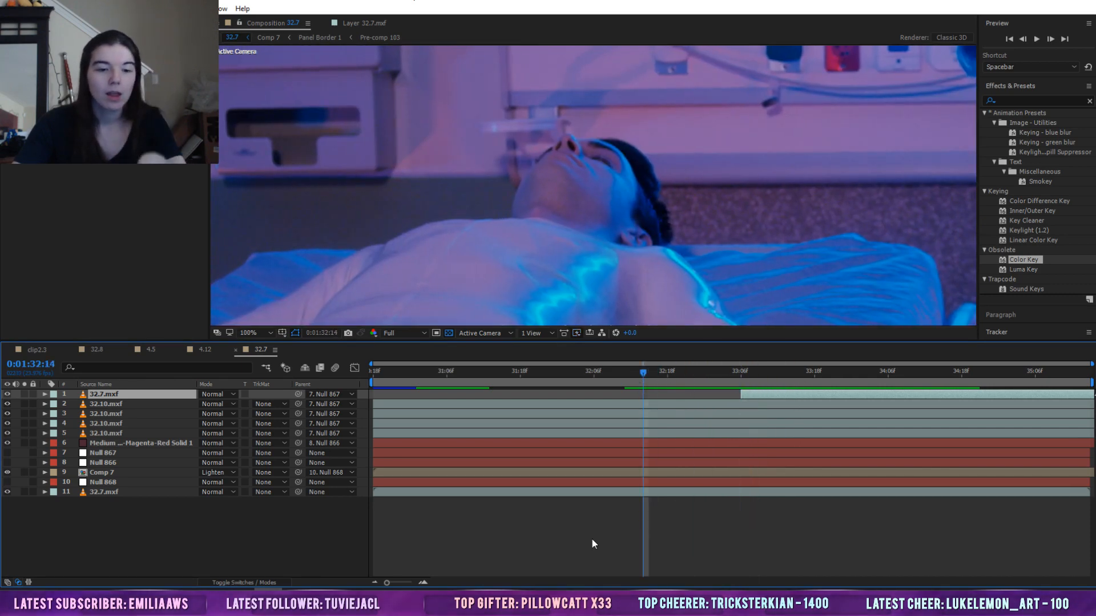
Set the composition preview resolution to Half, replay the shot and toggle the visibility of the top 32.7.mxf layer
{"action": "left_click", "coordinate": [382, 333]}
{"action": "left_click", "coordinate": [408, 376]}
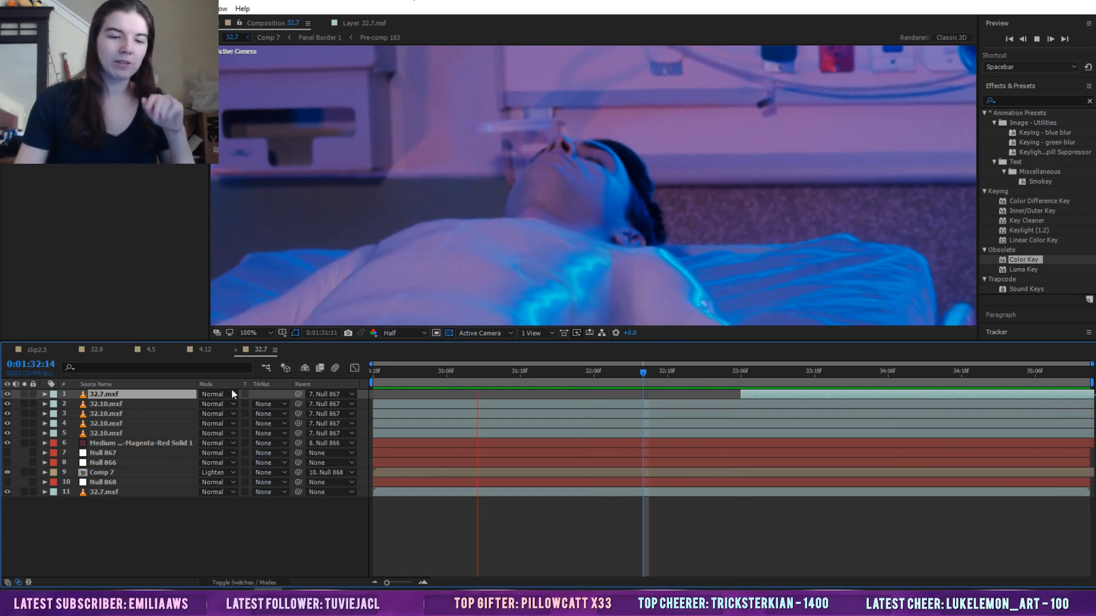
{"action": "left_click", "coordinate": [7, 394]}
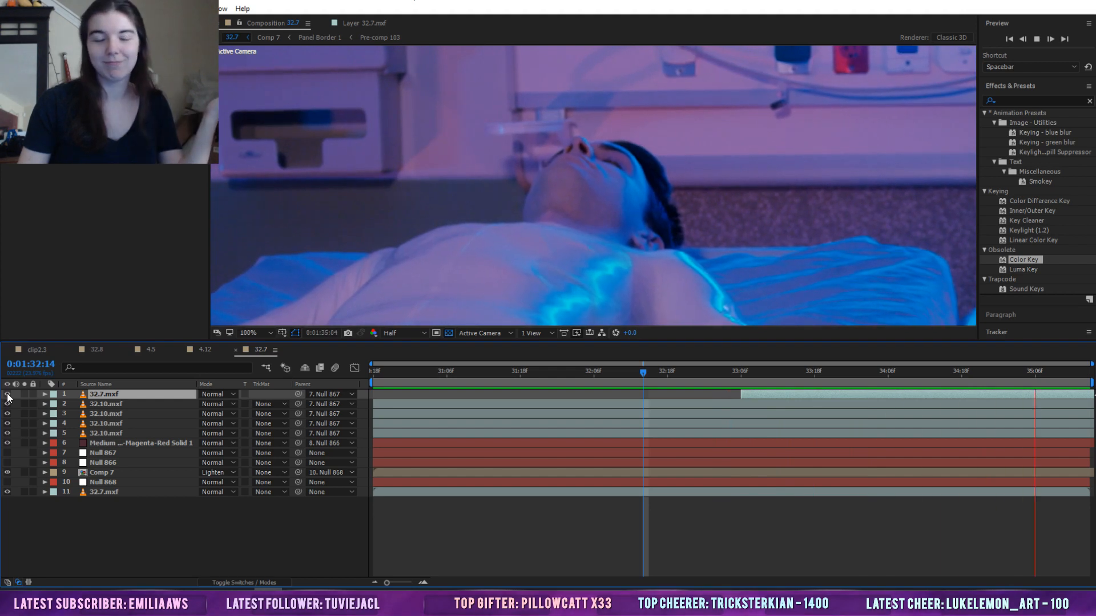
Stop the preview, park at 0:01:33:08 and fit the whole frame of composition 32.7 in the viewer with no layer selected
{"action": "key", "text": "space"}
{"action": "left_click", "coordinate": [754, 377]}
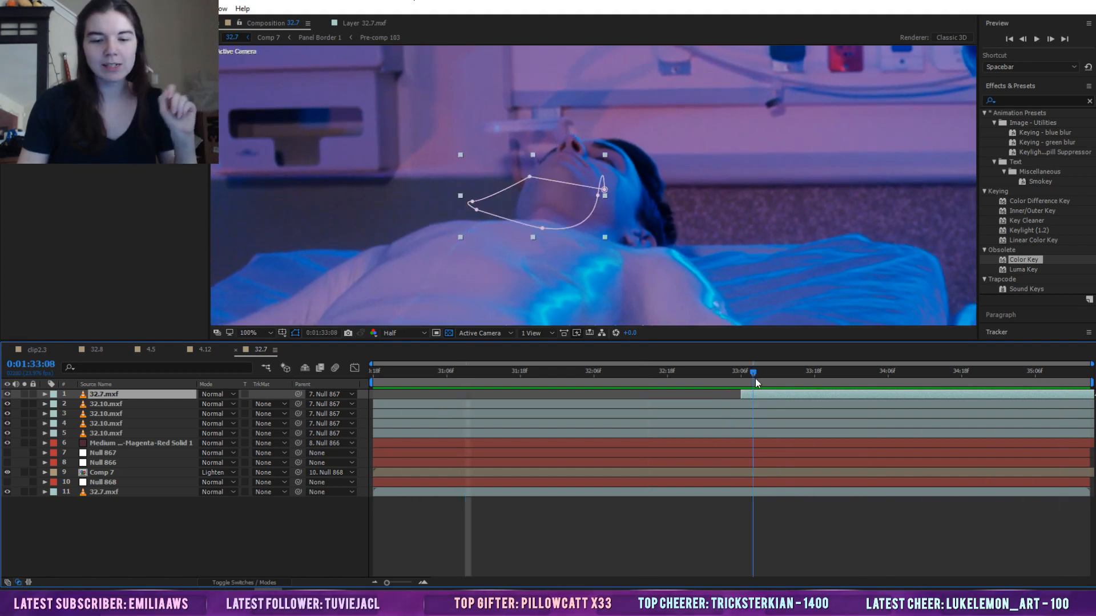
{"action": "left_click", "coordinate": [247, 333]}
{"action": "left_click", "coordinate": [251, 347]}
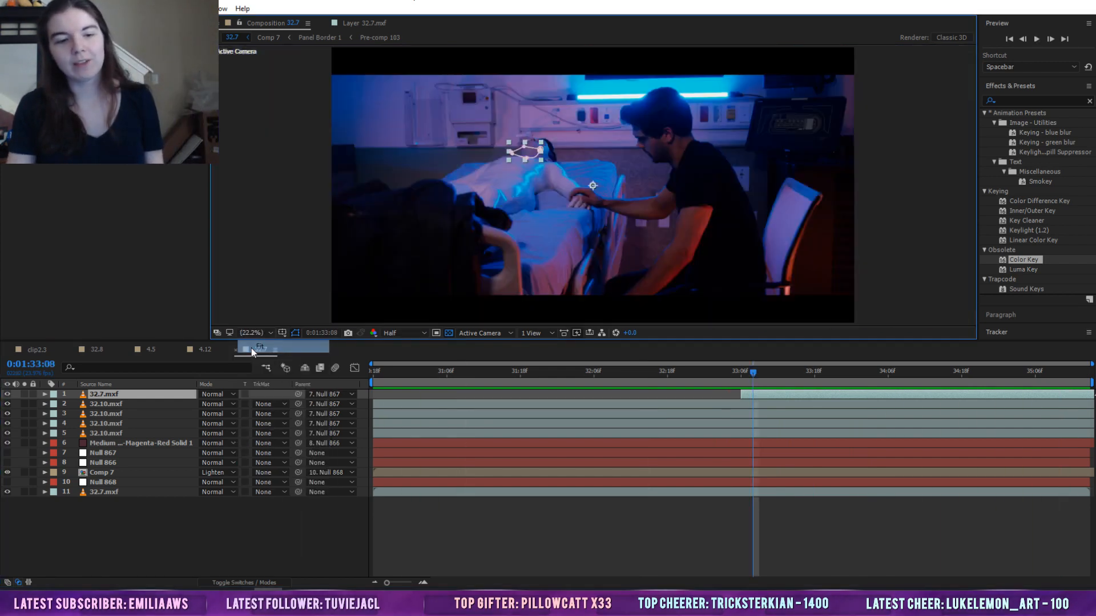
{"action": "left_click", "coordinate": [628, 577]}
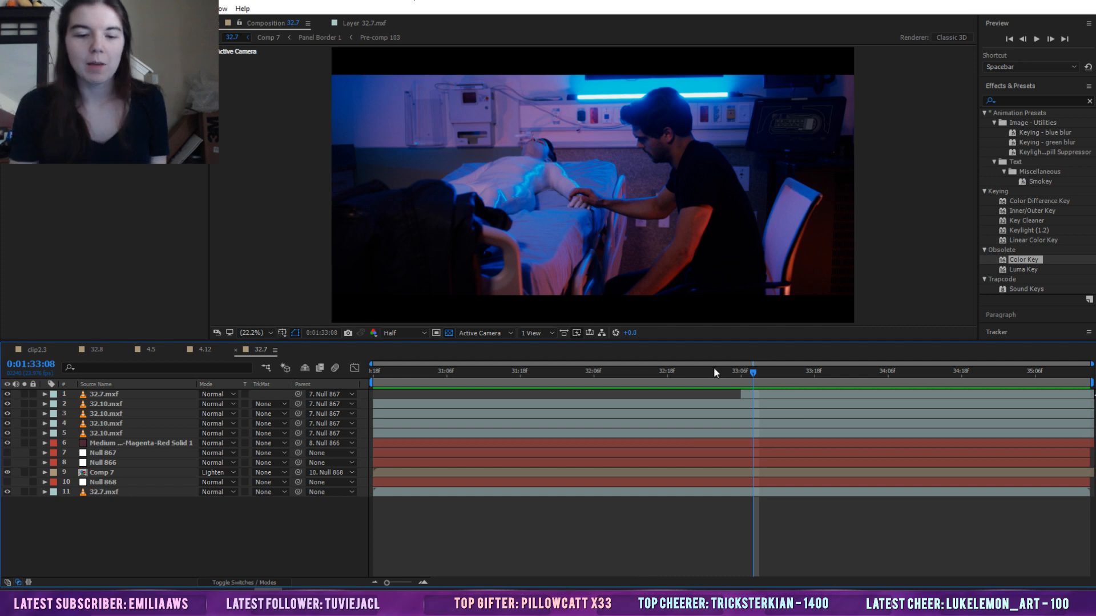
Play back the full frame of composition 32.7 from 0:01:32:15, checking the frames at 0:01:32:17 and 0:01:33:09
{"action": "left_click", "coordinate": [648, 372]}
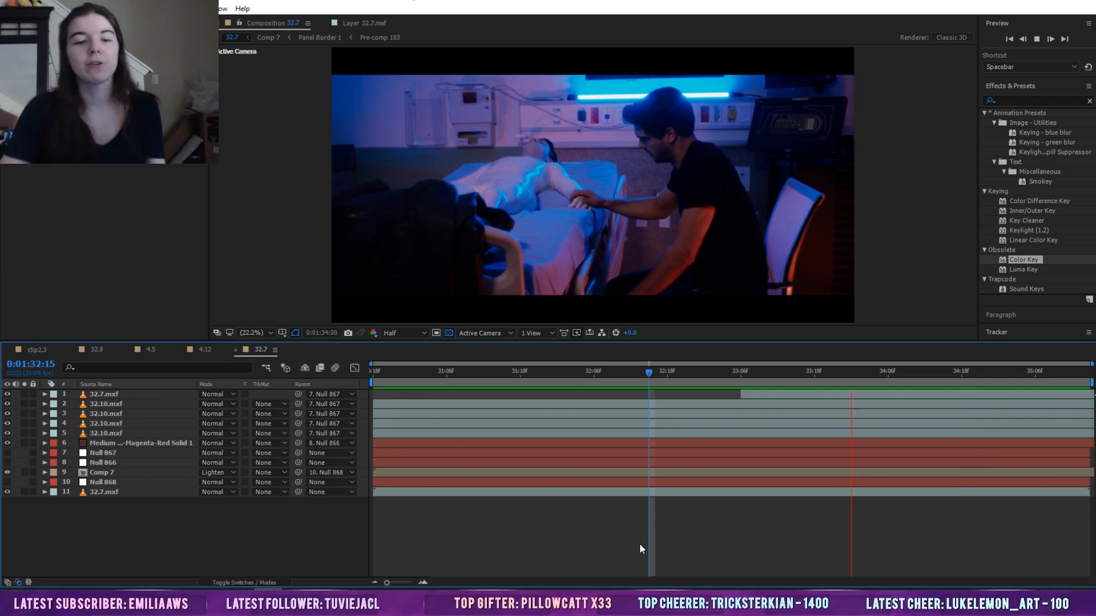
{"action": "key", "text": "space"}
{"action": "left_click", "coordinate": [663, 370]}
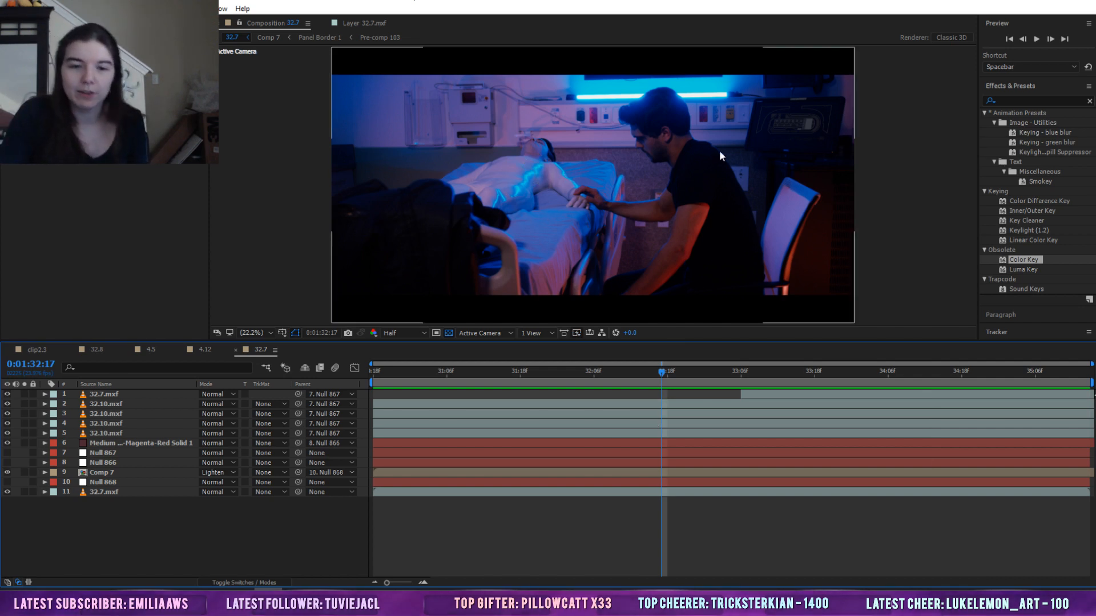
{"action": "left_click", "coordinate": [916, 167]}
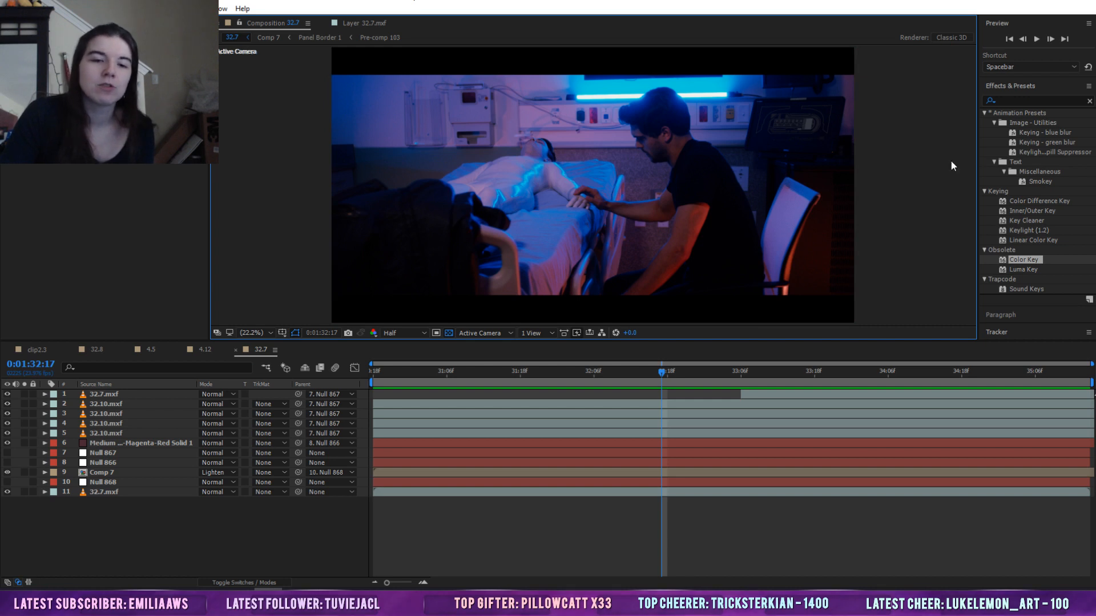
{"action": "left_click", "coordinate": [758, 371]}
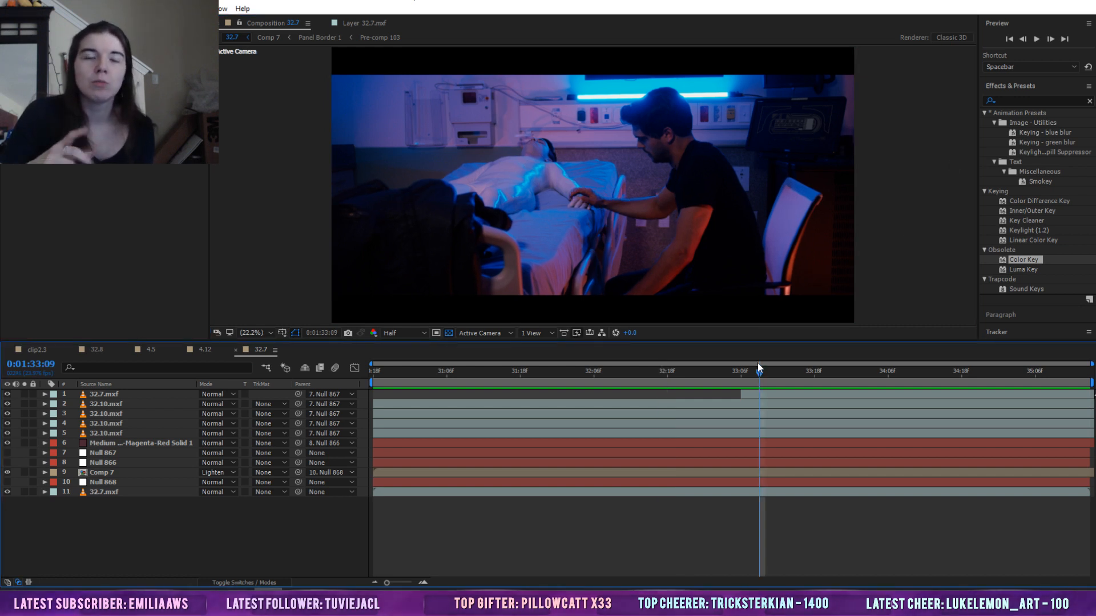
Close composition 32.7 and preview composition 4.12, scrubbing to 0:01:29:23 and back to 0:01:28:17 to examine the projected display
{"action": "left_click", "coordinate": [234, 350]}
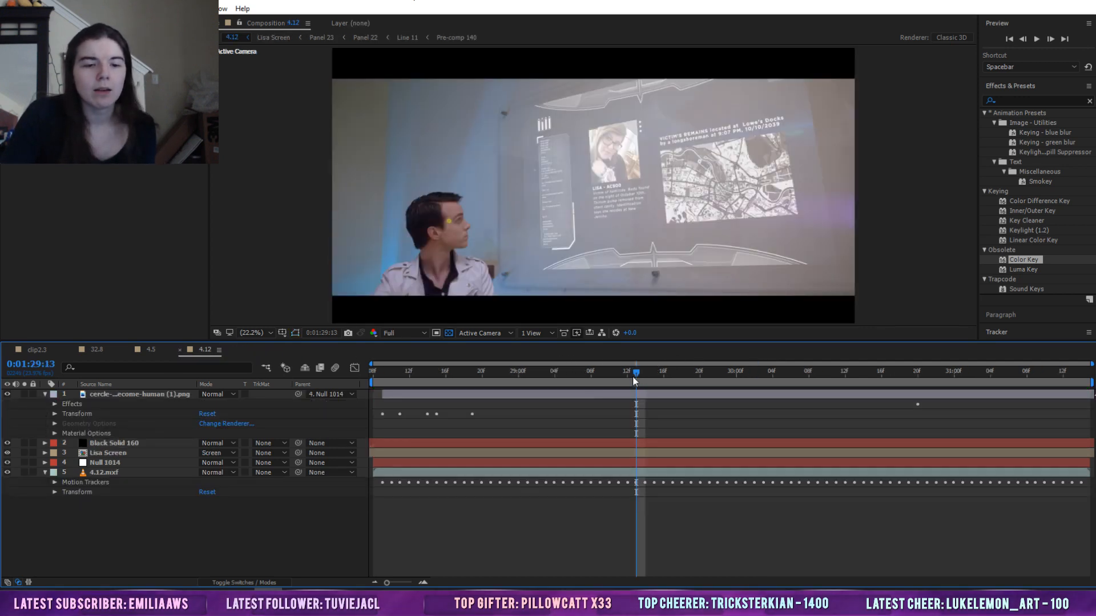
{"action": "key", "text": "space"}
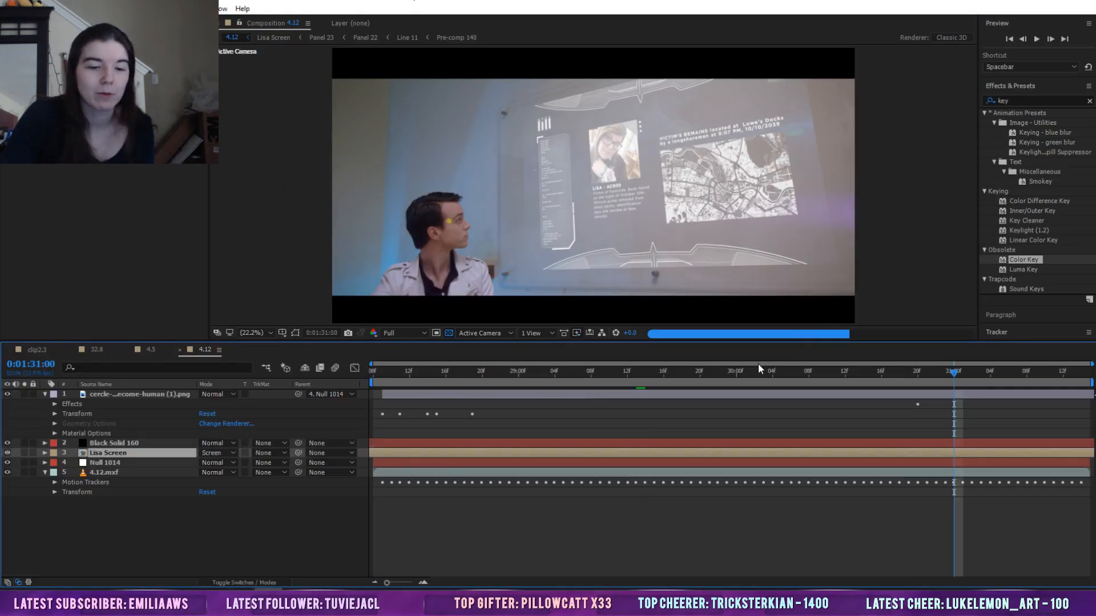
{"action": "left_click", "coordinate": [698, 372]}
{"action": "left_click", "coordinate": [600, 372]}
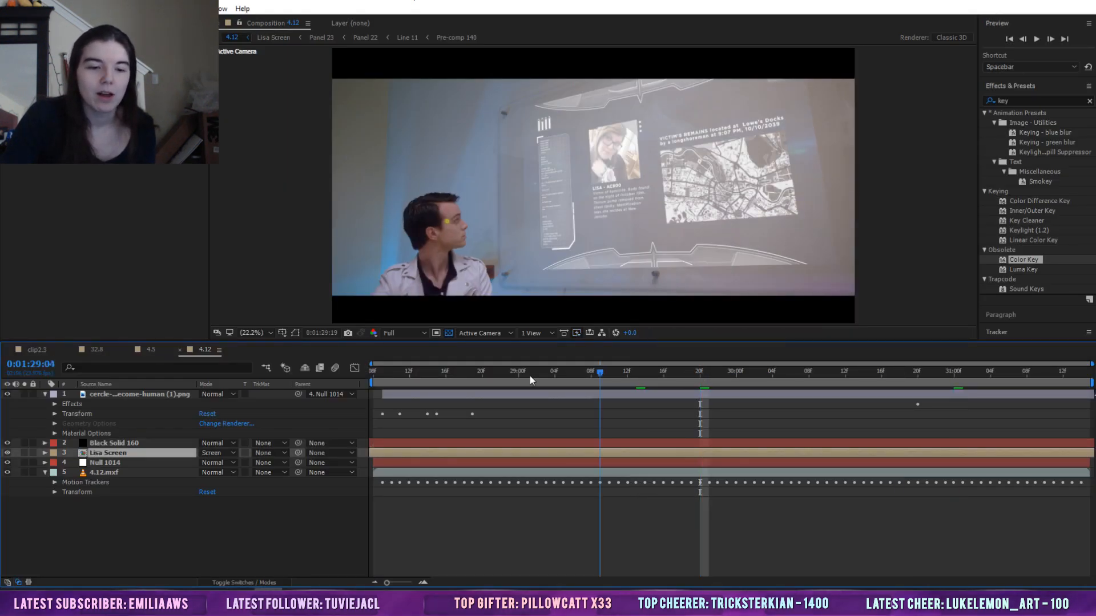
{"action": "left_click_drag", "start_coordinate": [530, 376], "coordinate": [727, 374]}
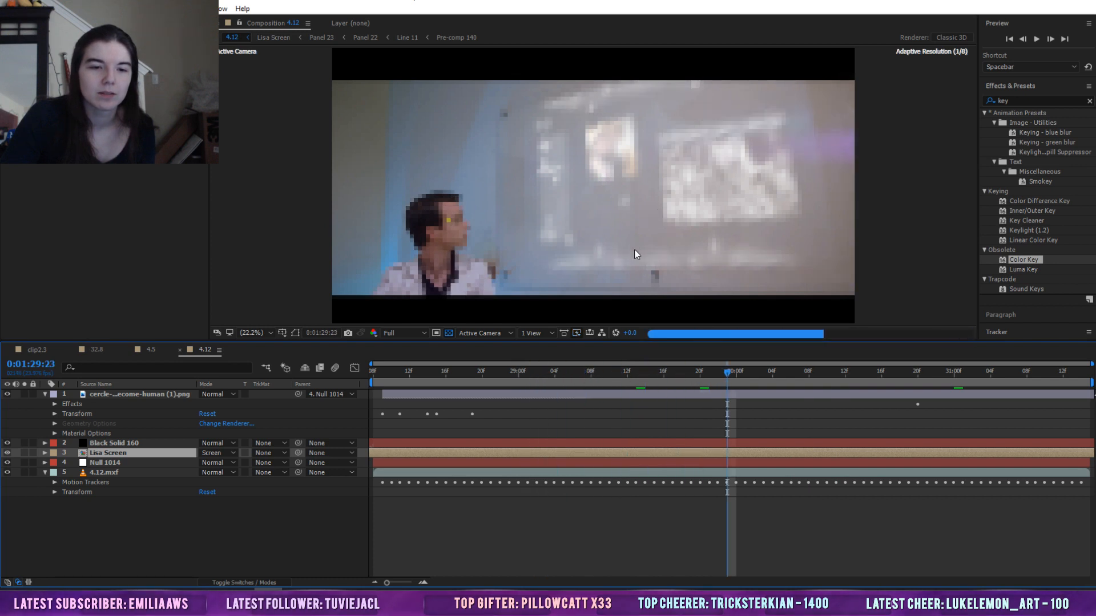
{"action": "left_click_drag", "start_coordinate": [612, 376], "coordinate": [441, 378]}
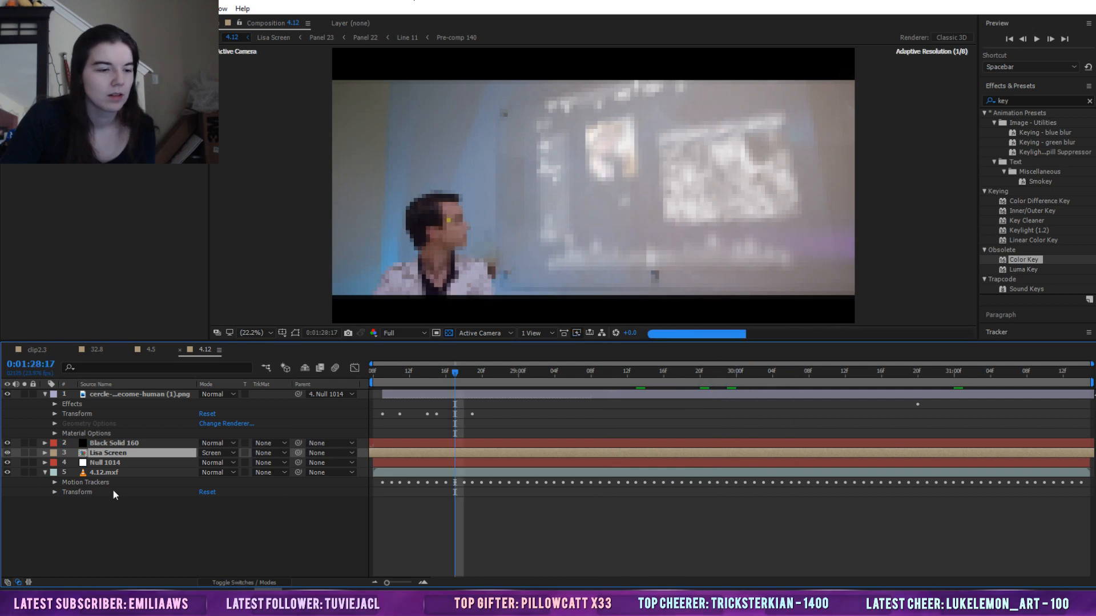
Open the Lisa Screen precomposition from composition 4.12, preview its animation from 0:00:02:10 and close it again
{"action": "double_click", "coordinate": [86, 454]}
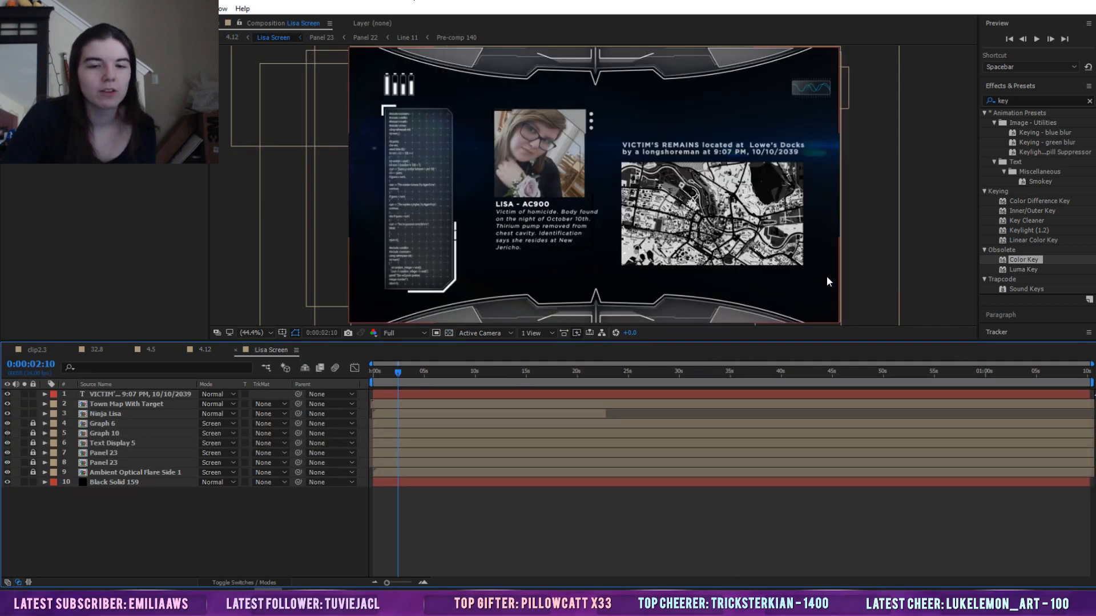
{"action": "key", "text": "space"}
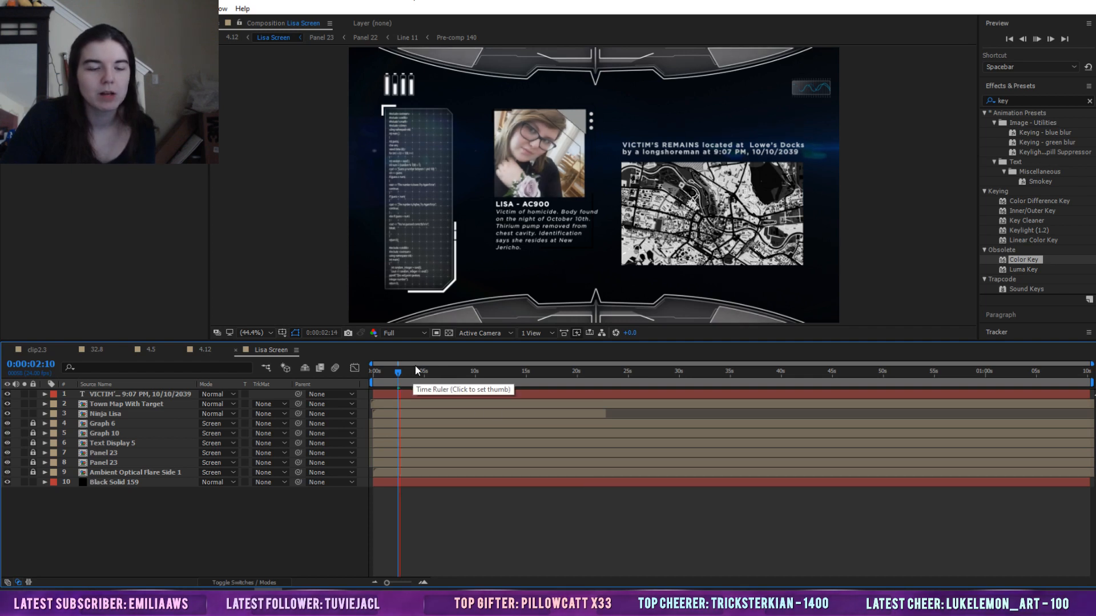
{"action": "left_click", "coordinate": [237, 351]}
Scrub composition 4.12 with no layer selected, forward to 0:01:30:00 and back to 0:01:28:15
{"action": "left_click", "coordinate": [882, 208]}
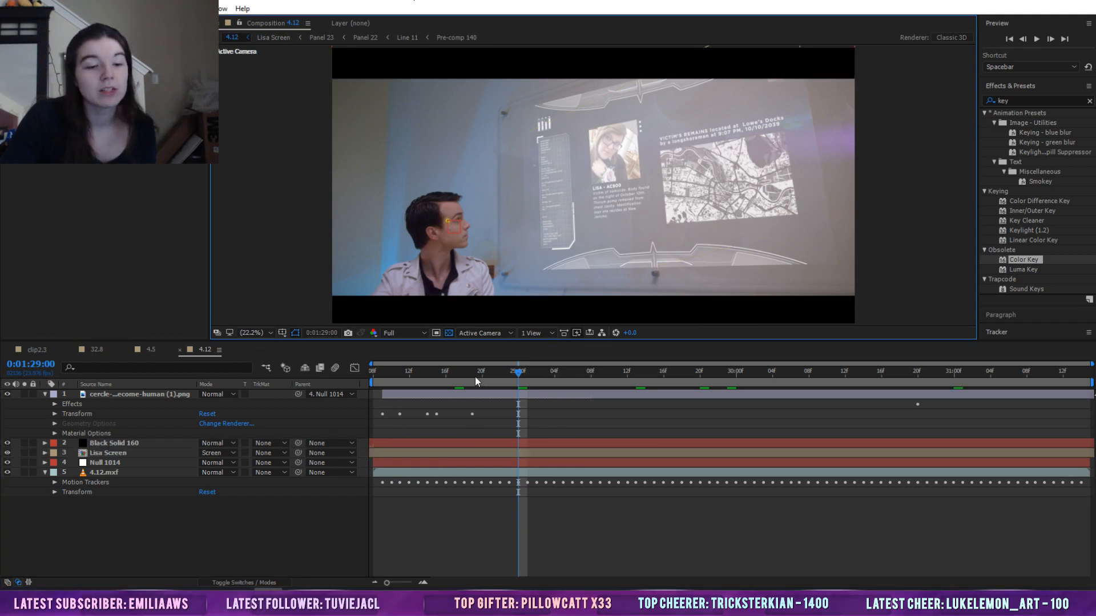
{"action": "left_click_drag", "start_coordinate": [509, 376], "coordinate": [736, 373]}
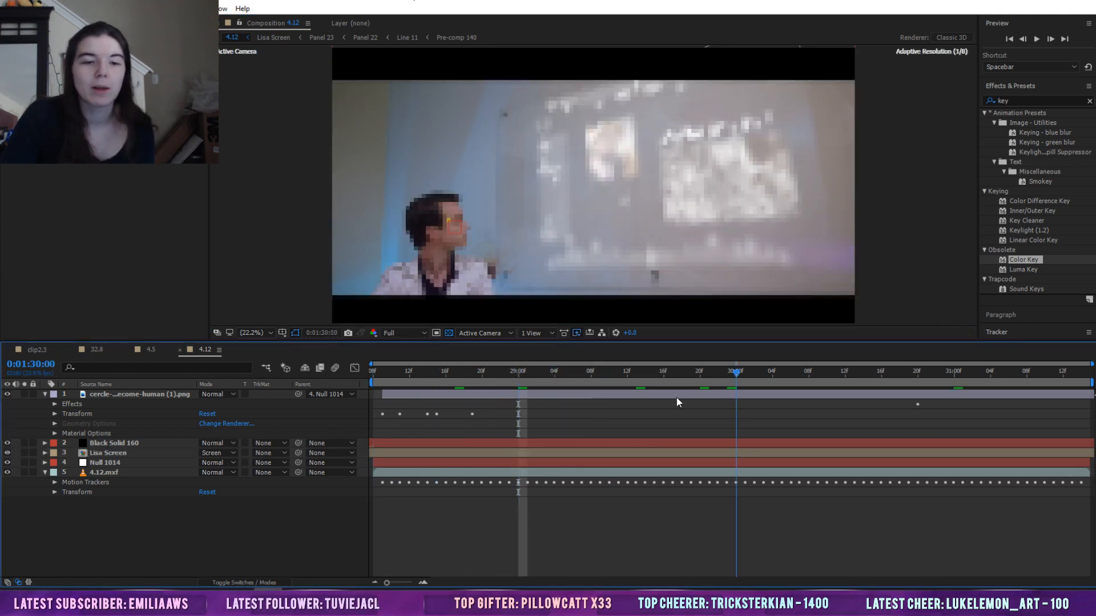
{"action": "left_click_drag", "start_coordinate": [676, 398], "coordinate": [435, 398]}
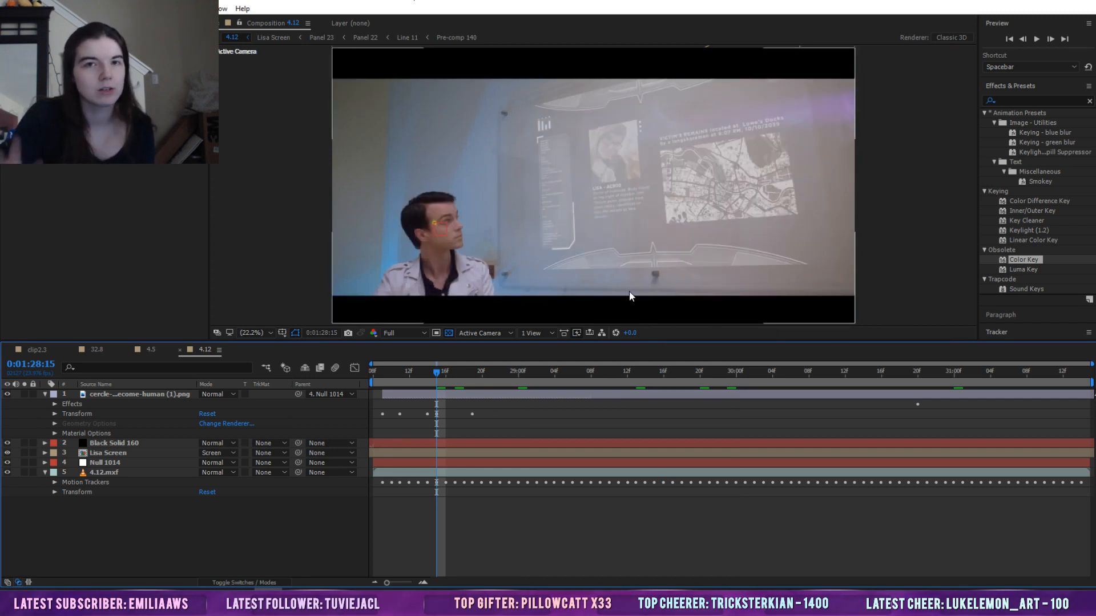
Close composition 4.12 and compare the wall TV in composition 4.5 at 0:00:32:01 with the jericho screen layer hidden and shown
{"action": "left_click", "coordinate": [181, 350]}
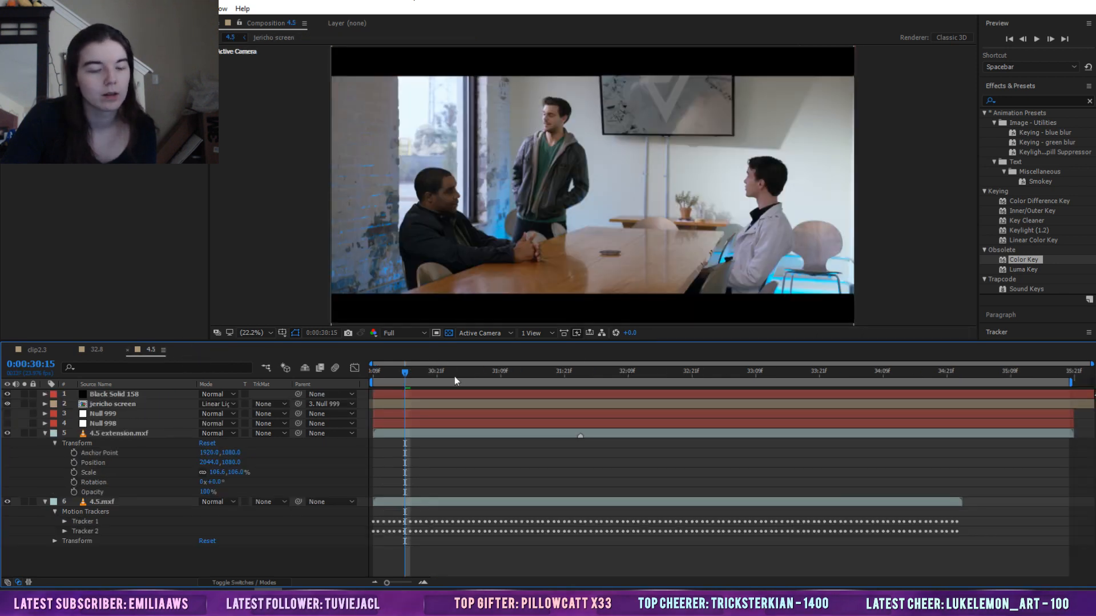
{"action": "left_click", "coordinate": [452, 370]}
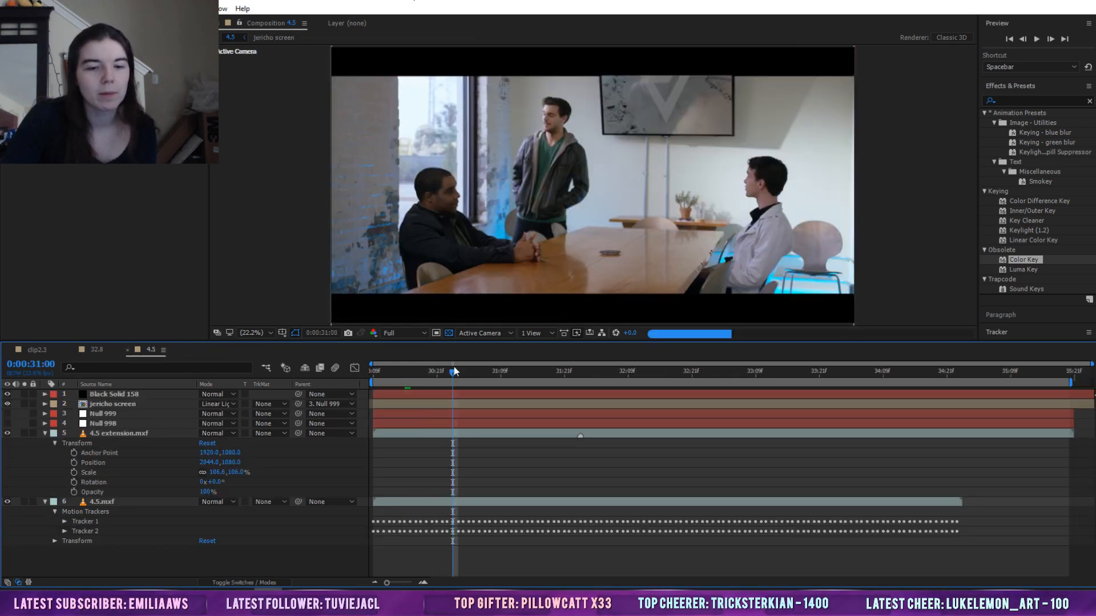
{"action": "left_click", "coordinate": [584, 370]}
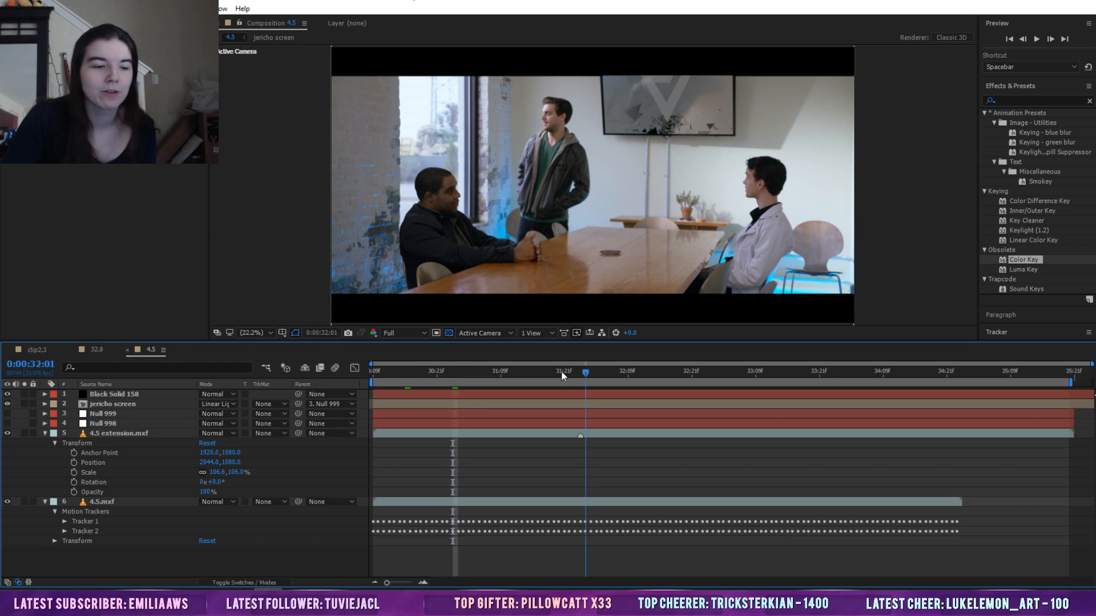
{"action": "left_click", "coordinate": [7, 404]}
{"action": "left_click", "coordinate": [8, 405]}
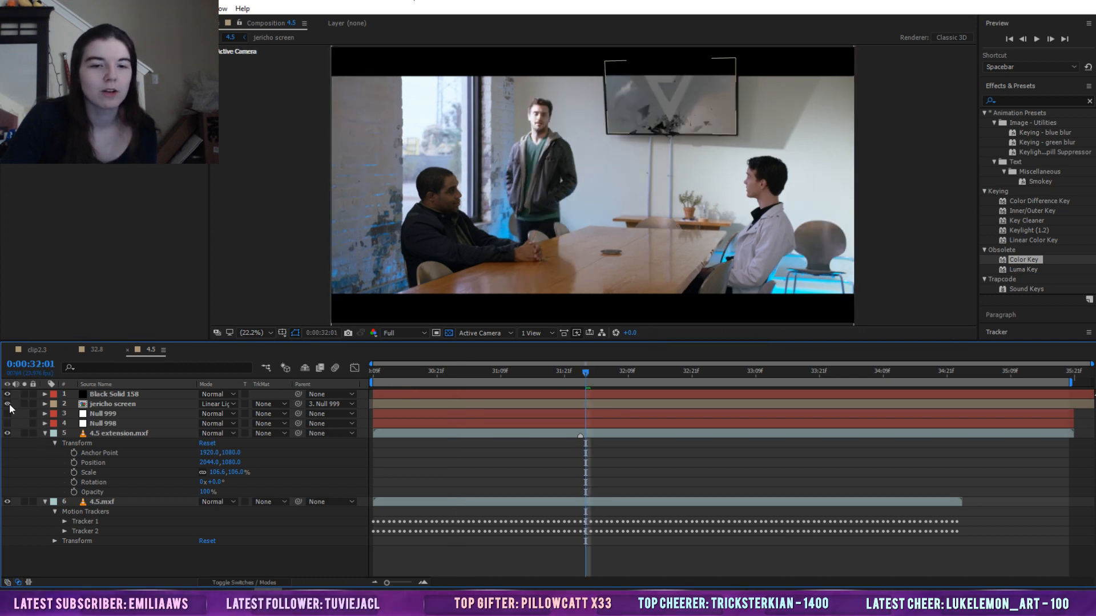
{"action": "left_click", "coordinate": [8, 404]}
{"action": "left_click", "coordinate": [9, 405]}
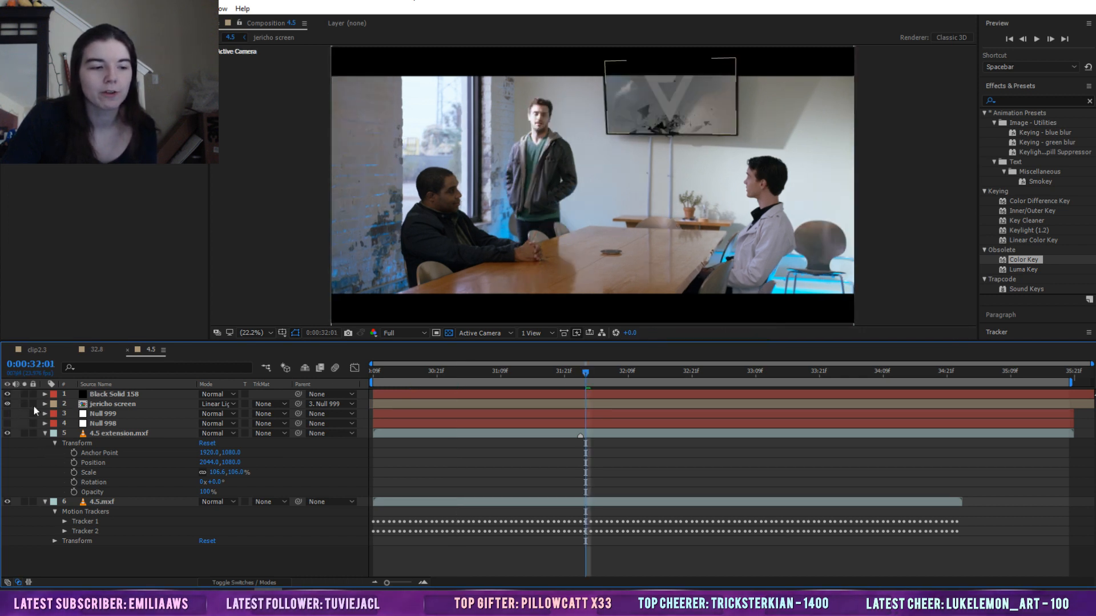
Open the jericho screen precomposition, preview it from the beginning, scrub through to 0:00:37:13 and close it
{"action": "double_click", "coordinate": [86, 405]}
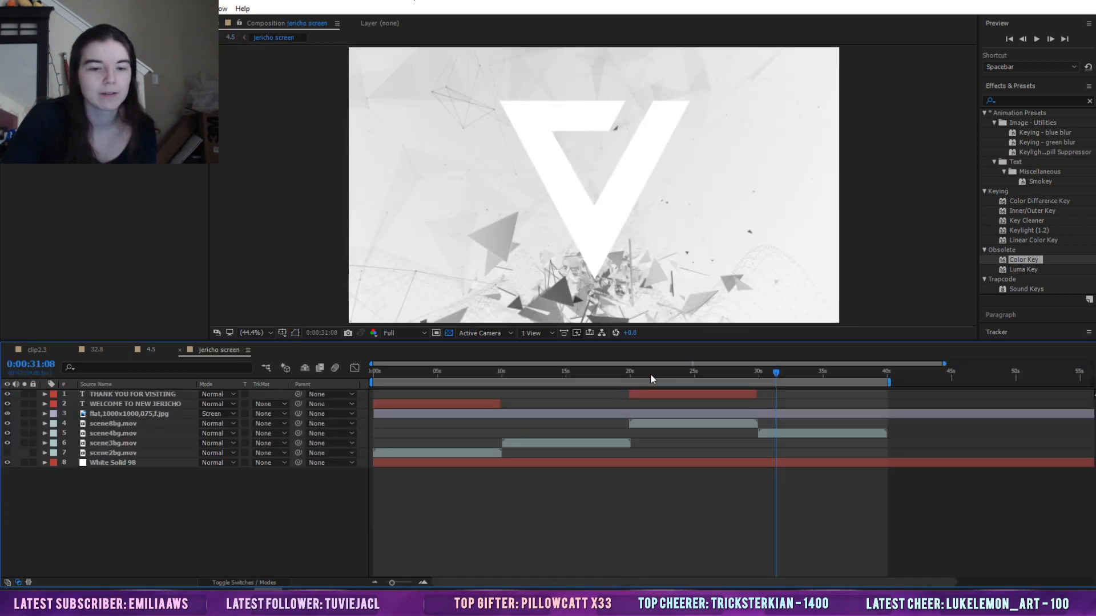
{"action": "left_click_drag", "start_coordinate": [650, 374], "coordinate": [332, 375]}
{"action": "key", "text": "space"}
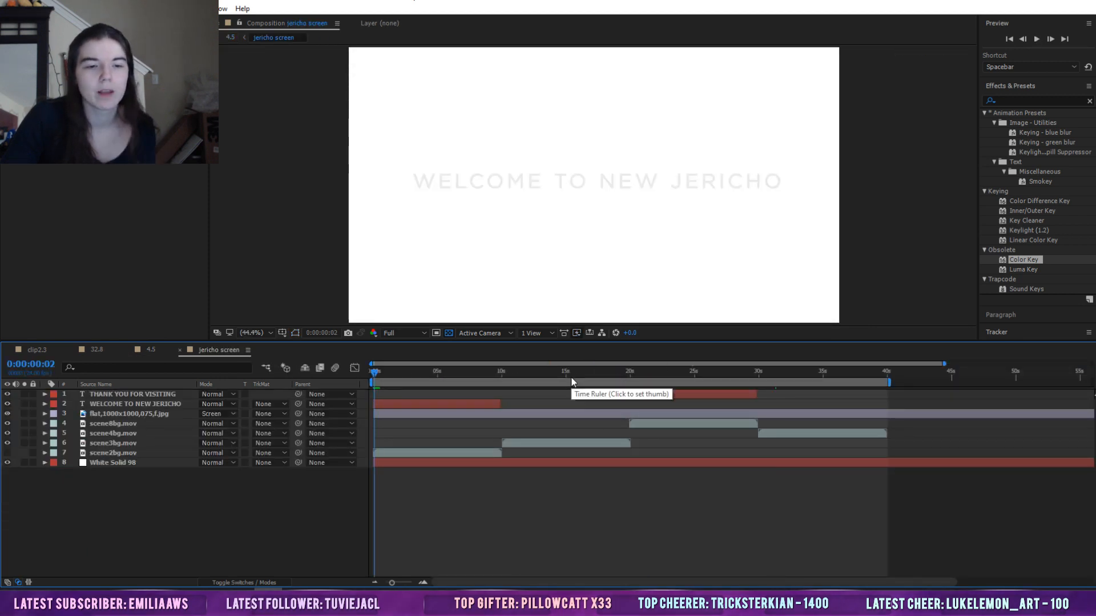
{"action": "left_click_drag", "start_coordinate": [474, 373], "coordinate": [855, 491]}
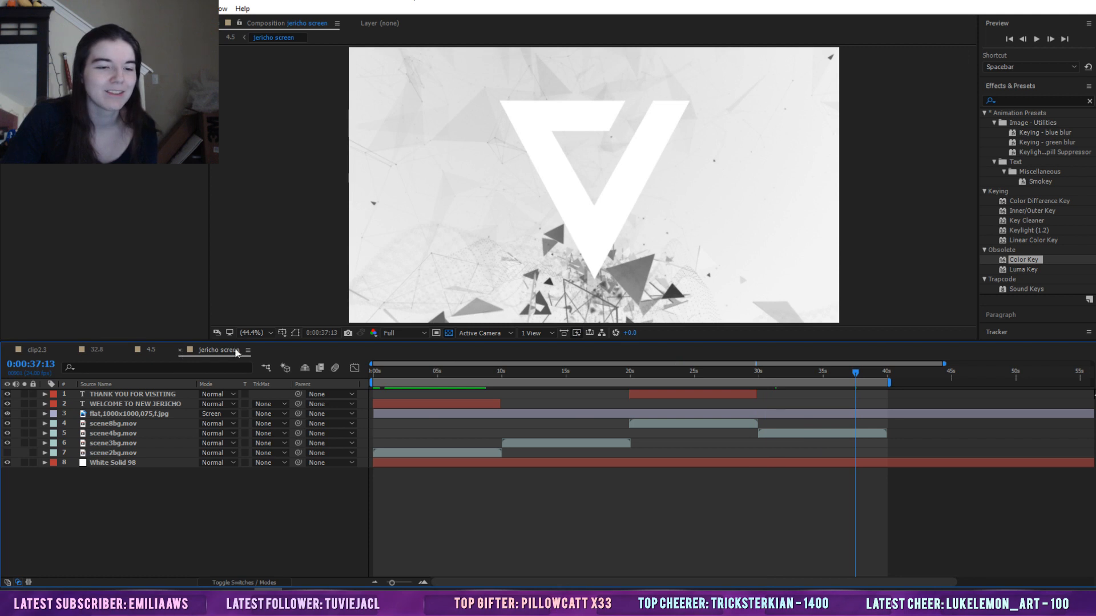
{"action": "left_click", "coordinate": [180, 350]}
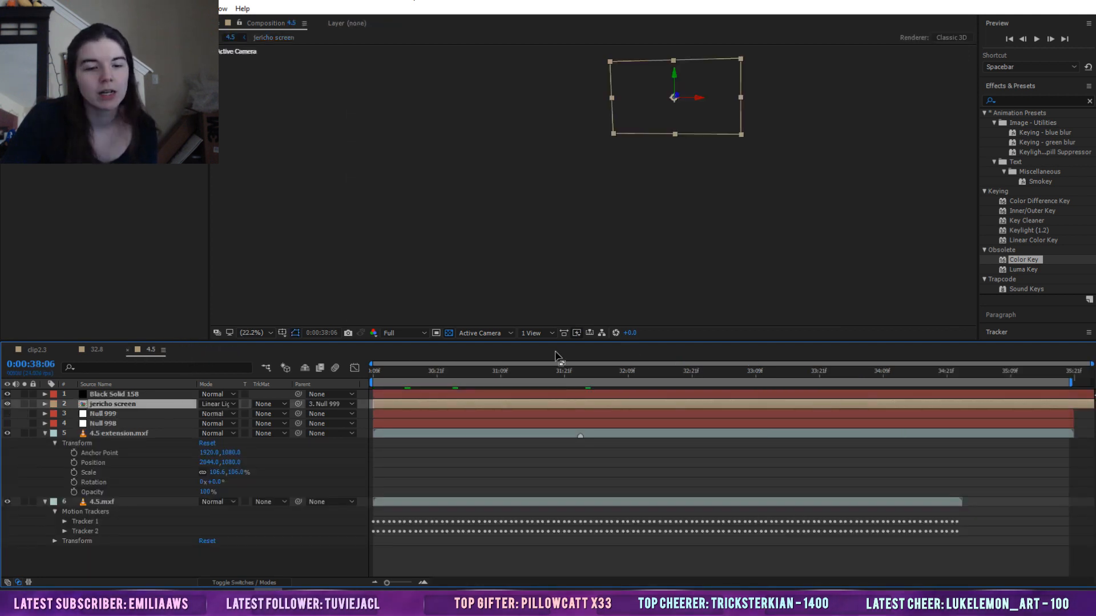
Scrub composition 4.5 from 0:00:31:01 to 0:00:32:17 with no layer selected to review the tracked TV screen
{"action": "left_click_drag", "start_coordinate": [511, 371], "coordinate": [458, 377]}
{"action": "left_click", "coordinate": [942, 139]}
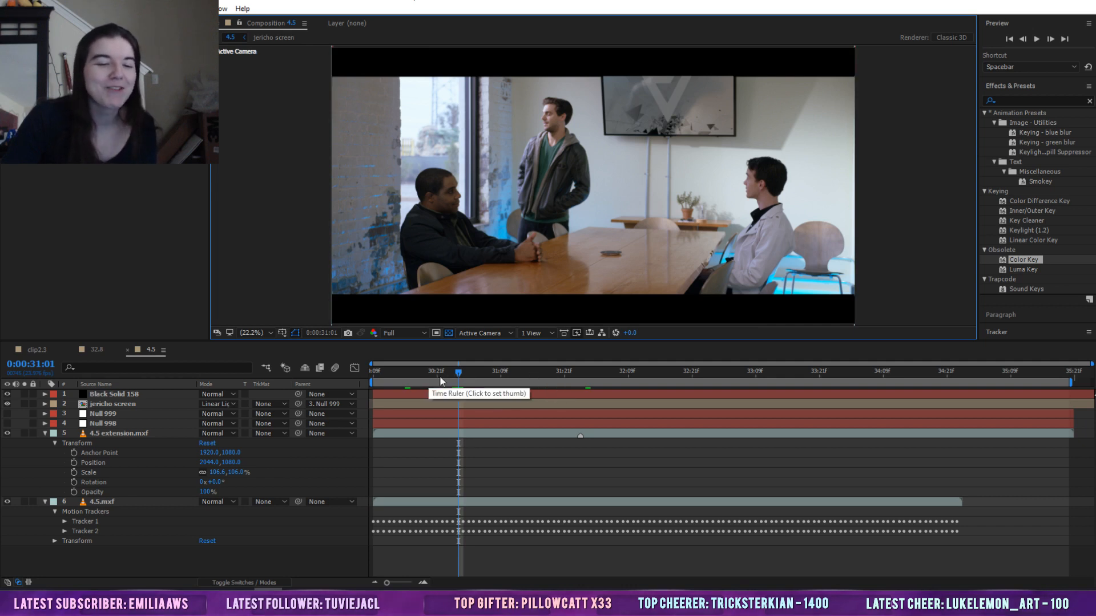
{"action": "left_click", "coordinate": [459, 376]}
{"action": "left_click_drag", "start_coordinate": [458, 376], "coordinate": [702, 362]}
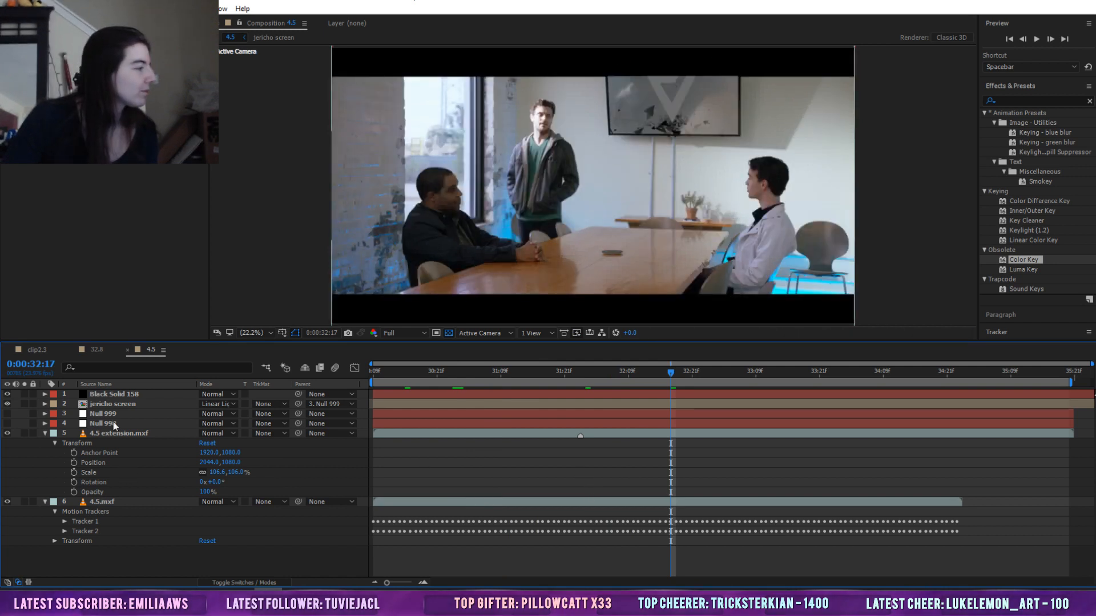
Close composition 4.5 and compare the neck in composition 32.8 at 0:01:40:02 with the White Solid 2 layer hidden and shown
{"action": "left_click", "coordinate": [129, 351]}
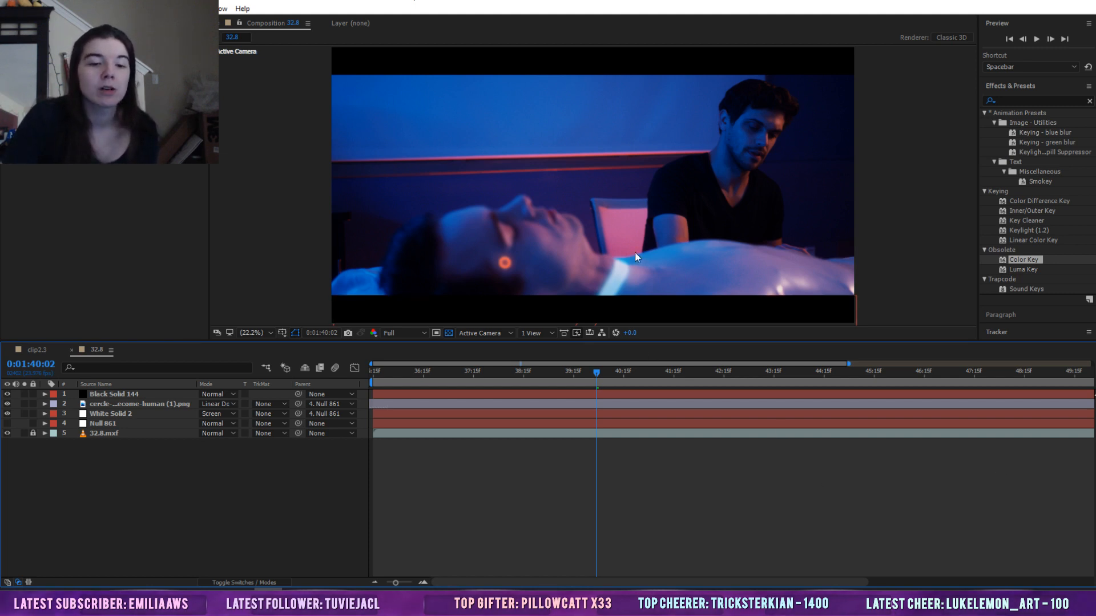
{"action": "left_click", "coordinate": [619, 276]}
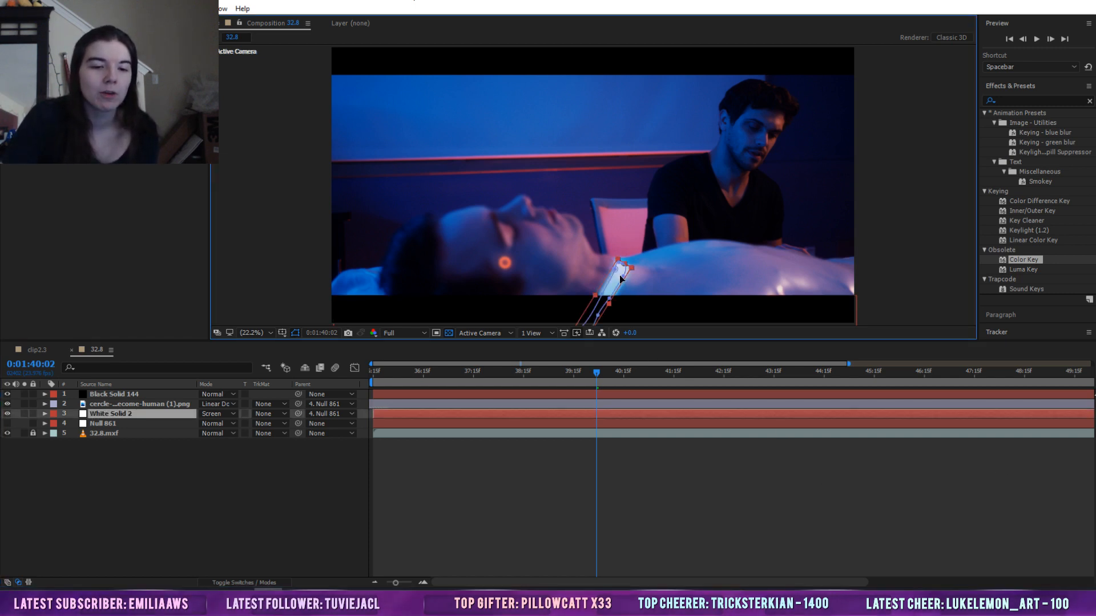
{"action": "left_click", "coordinate": [382, 489]}
{"action": "left_click", "coordinate": [7, 414]}
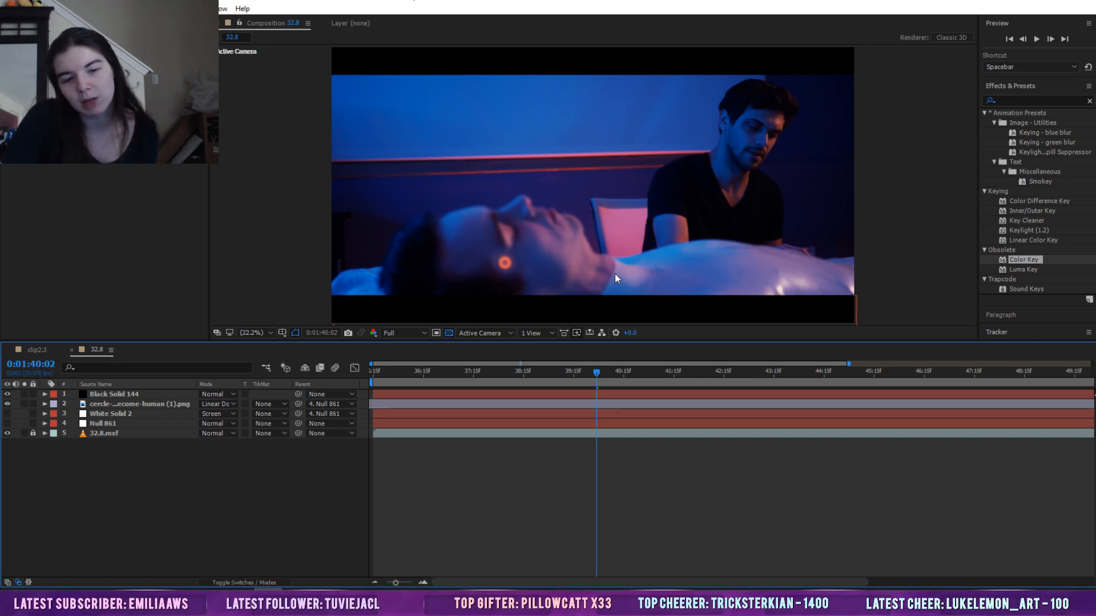
{"action": "left_click", "coordinate": [8, 414]}
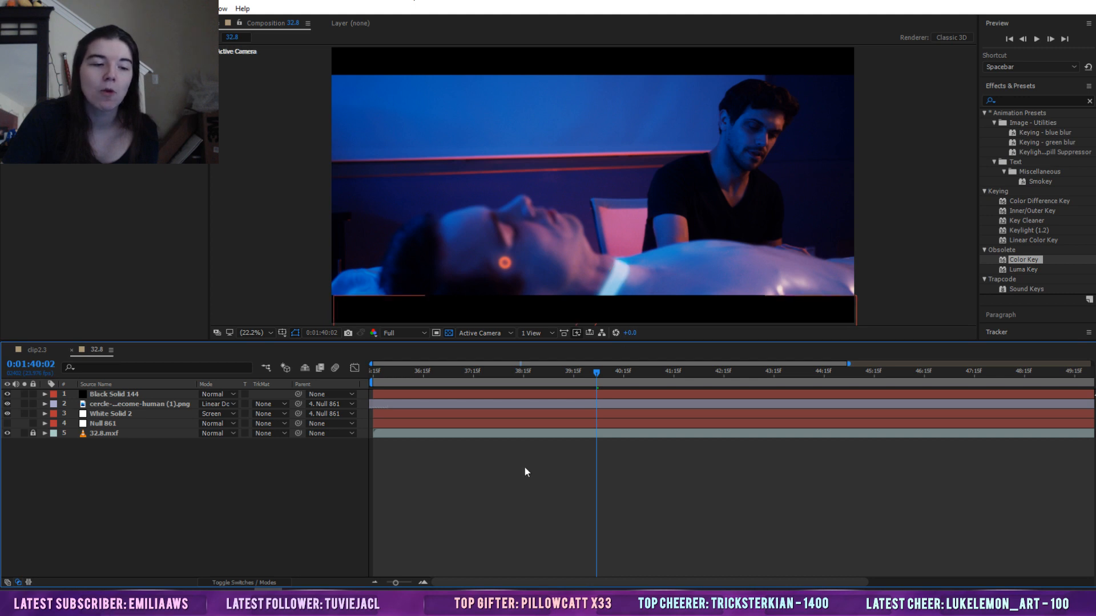
Play back composition 32.8 from its start at 0:01:35:15 and stop at 0:01:36:03
{"action": "left_click_drag", "start_coordinate": [523, 374], "coordinate": [243, 374]}
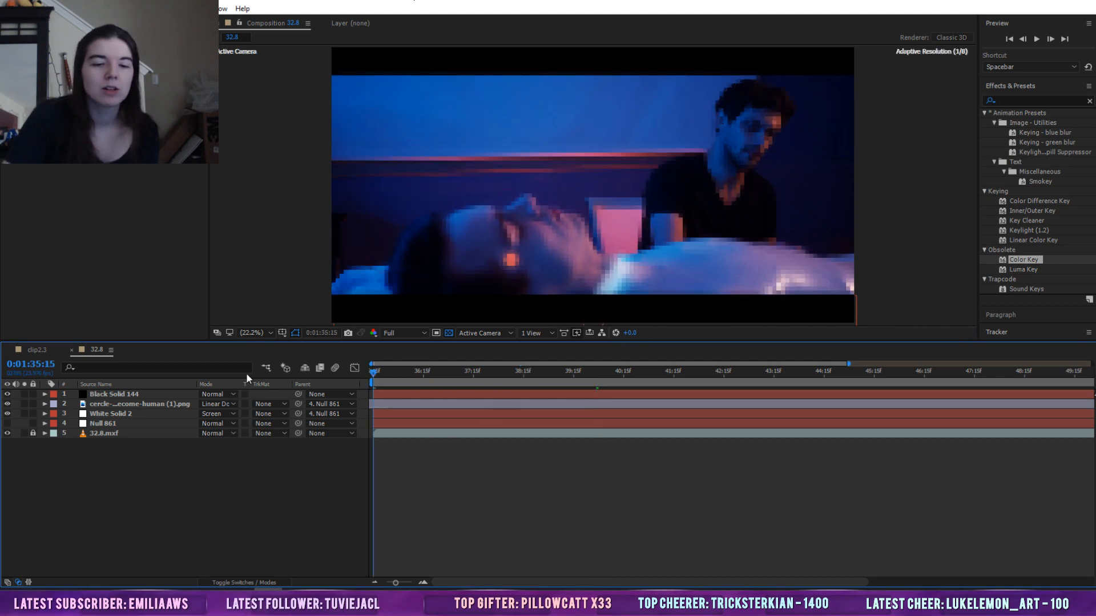
{"action": "key", "text": "space"}
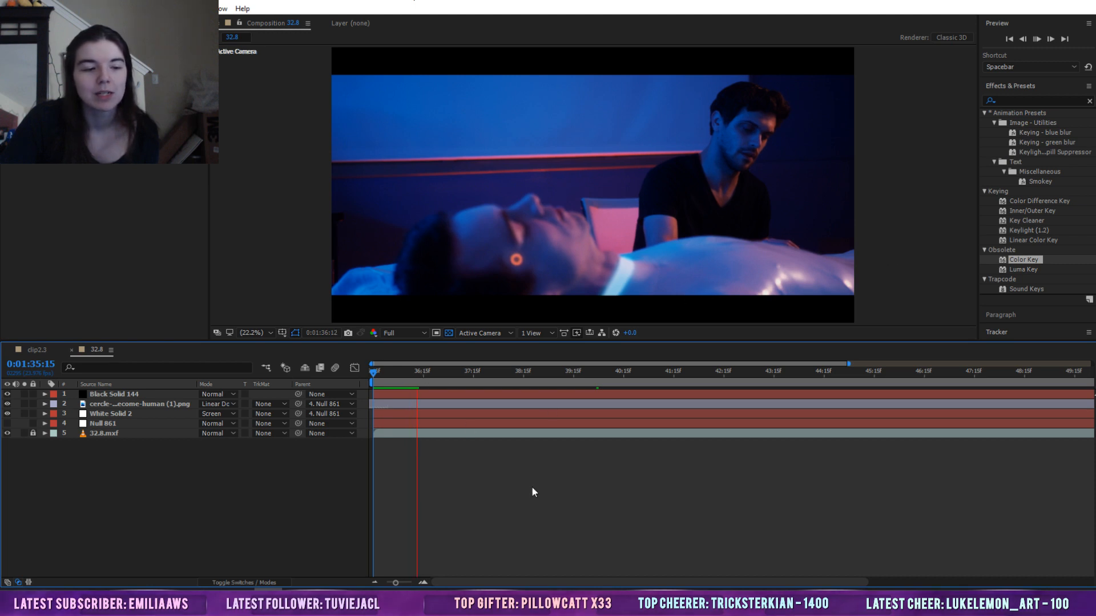
{"action": "key", "text": "space"}
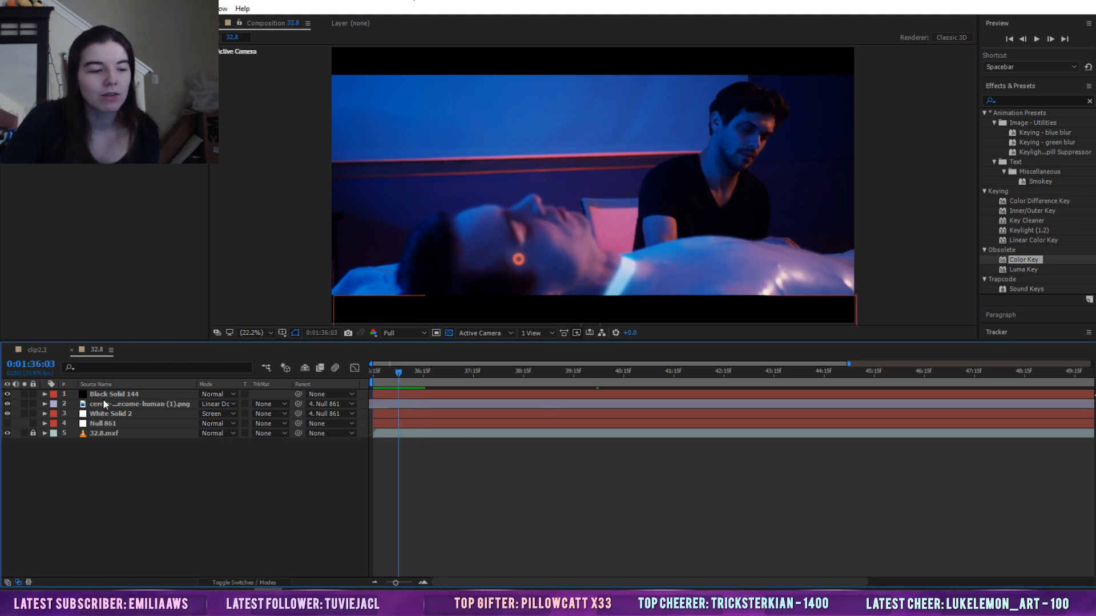
Compare composition 32.8 at 0:01:36:03 with the cercle PNG layer hidden and shown, and close the composition
{"action": "left_click", "coordinate": [107, 432]}
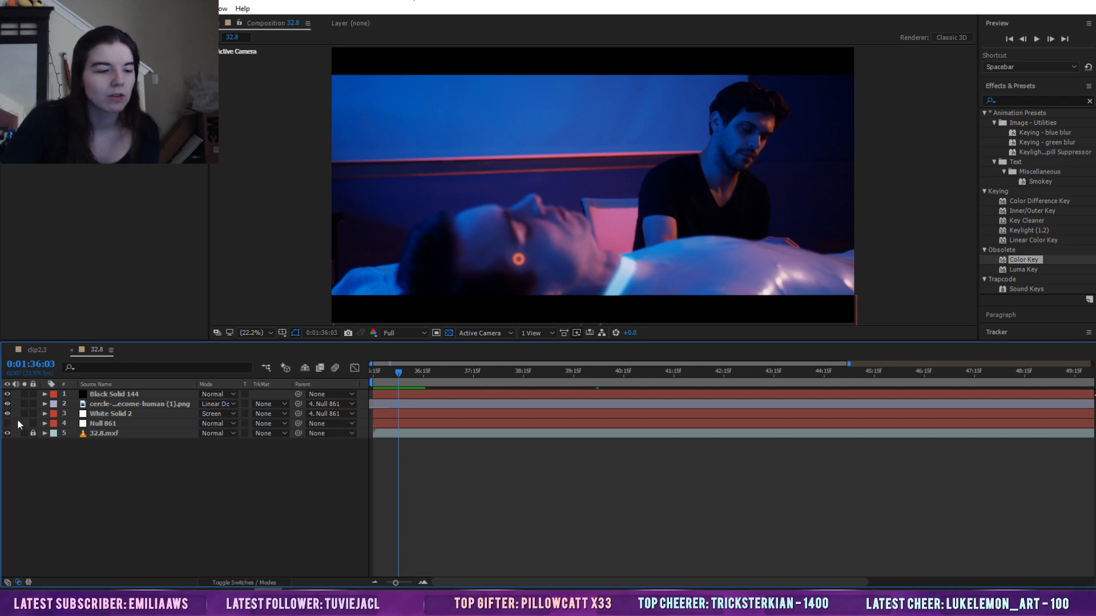
{"action": "left_click", "coordinate": [7, 404]}
{"action": "left_click", "coordinate": [7, 404]}
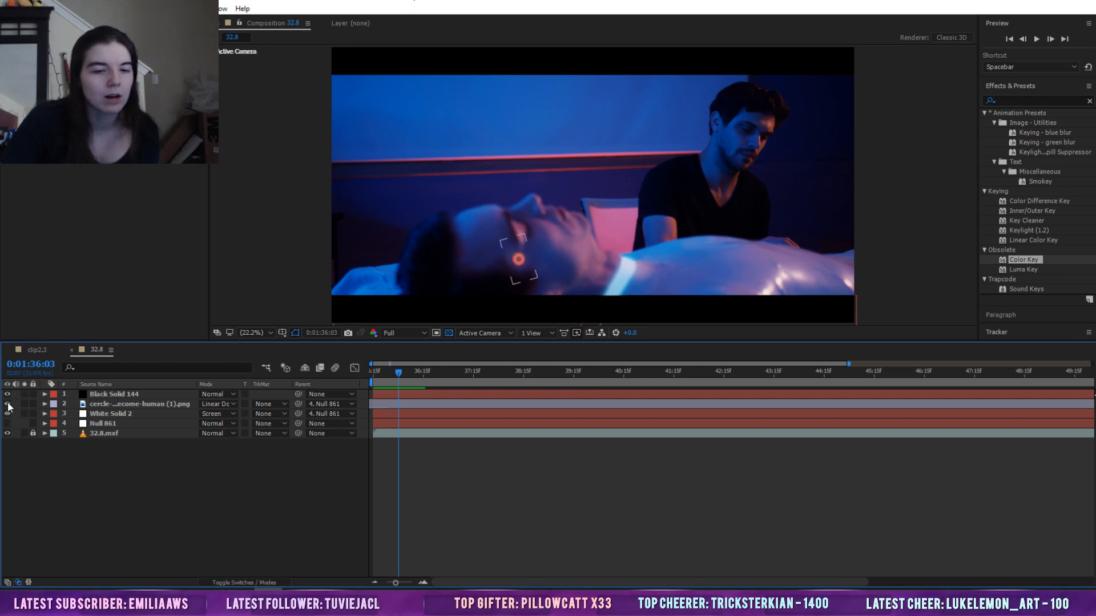
{"action": "left_click", "coordinate": [72, 350]}
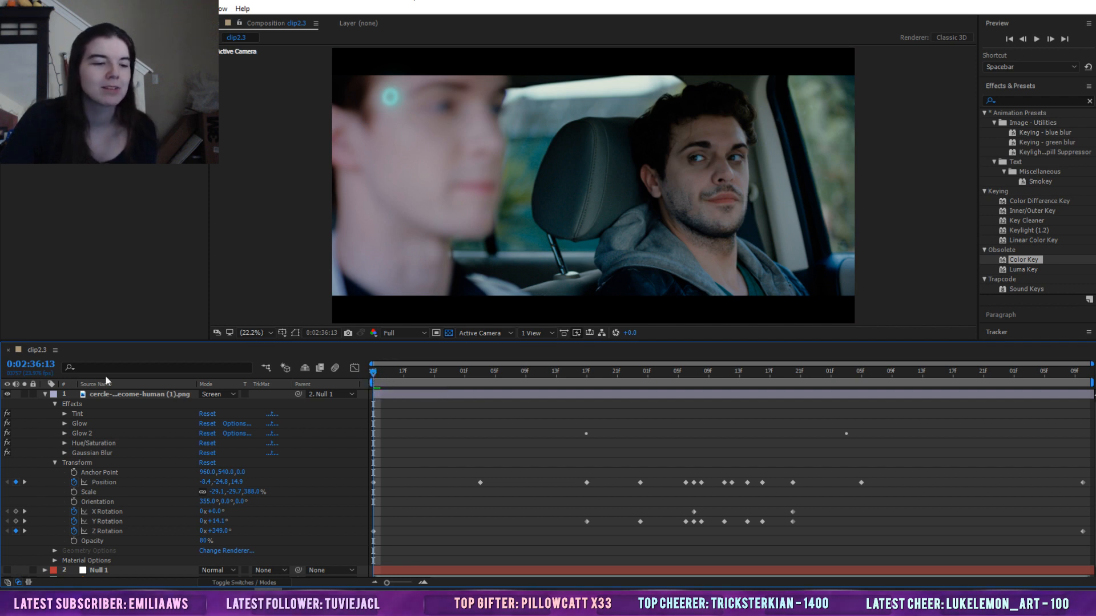
Collapse the Scene 32 folder in the project and expand the scene 16 folder to look through its compositions
{"action": "left_click", "coordinate": [19, 23]}
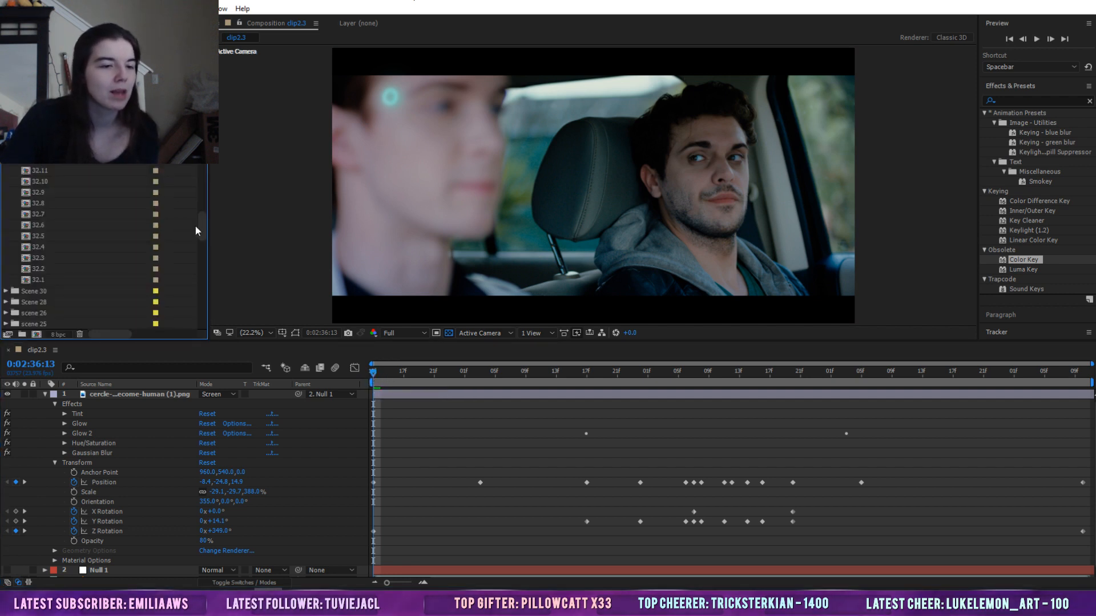
{"action": "left_click_drag", "start_coordinate": [202, 230], "coordinate": [206, 199]}
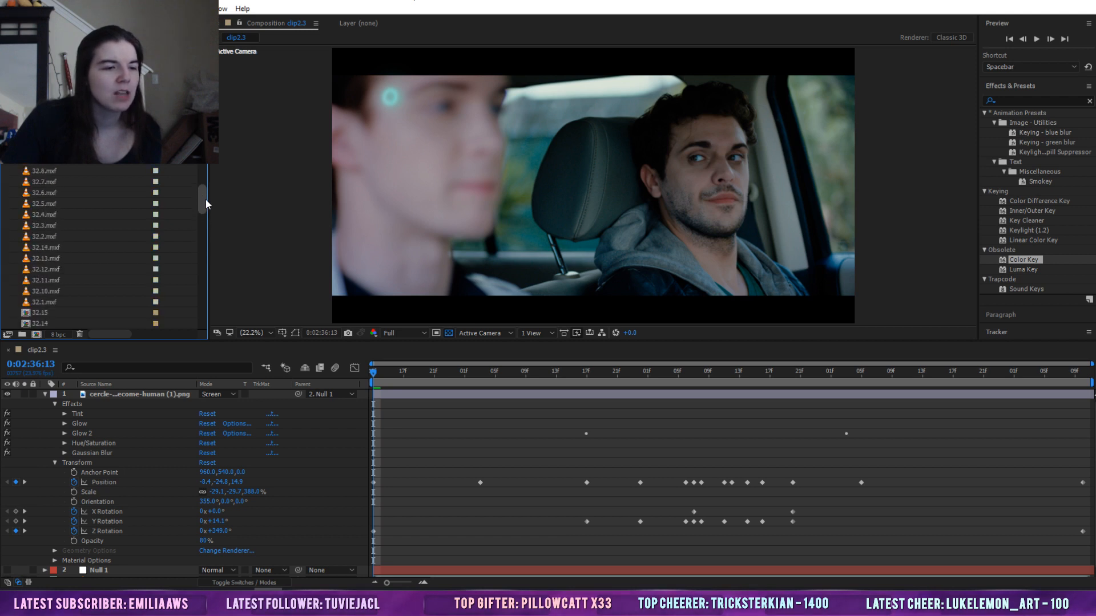
{"action": "left_click", "coordinate": [6, 170]}
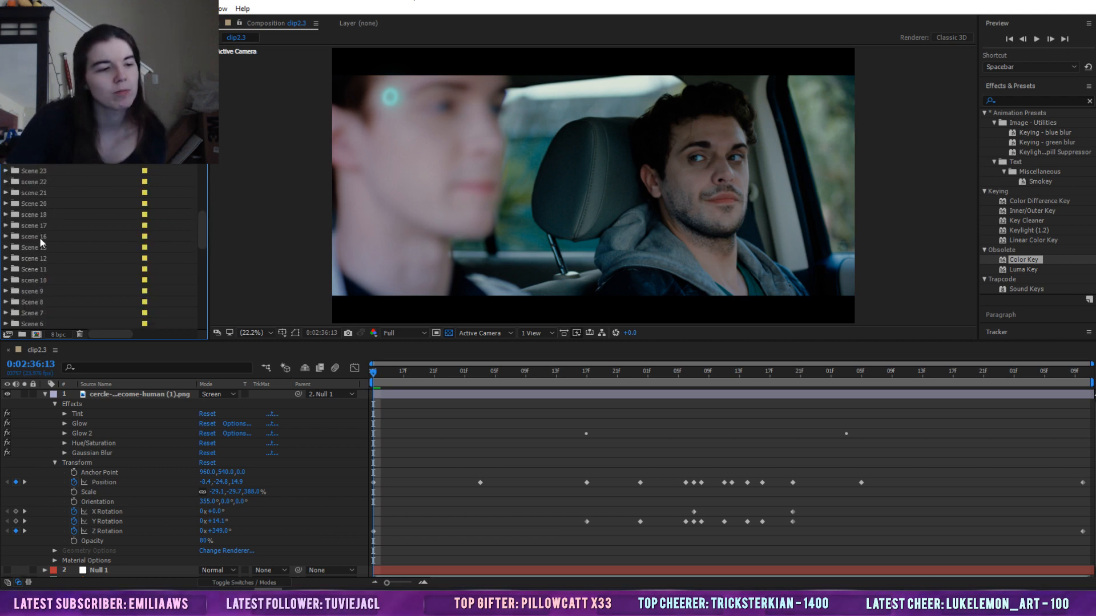
{"action": "left_click", "coordinate": [40, 236]}
{"action": "left_click", "coordinate": [5, 237]}
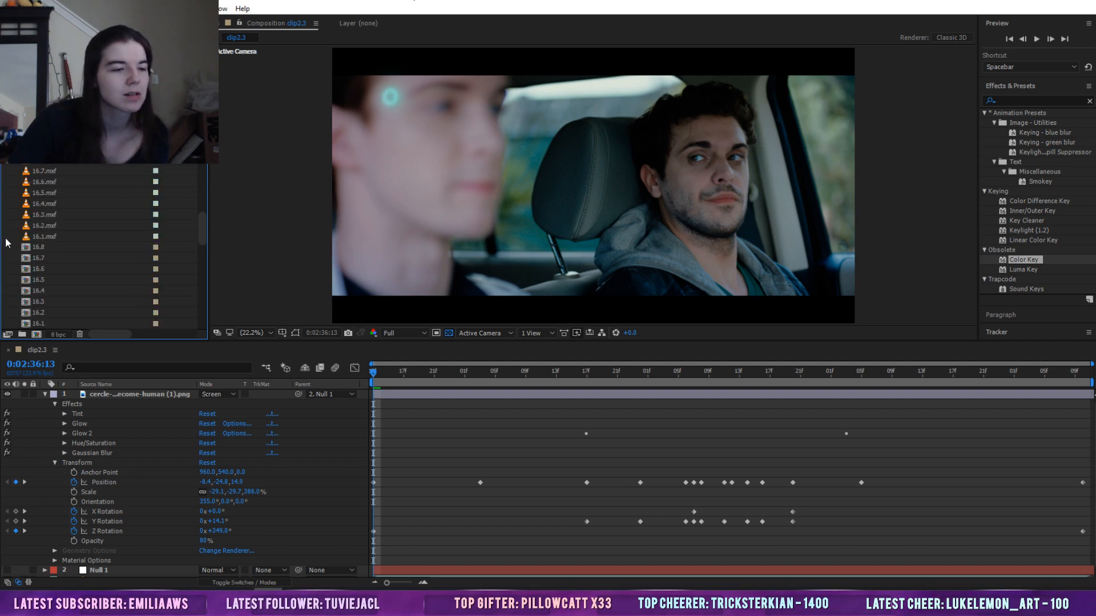
{"action": "left_click", "coordinate": [36, 270]}
{"action": "left_click_drag", "start_coordinate": [202, 210], "coordinate": [202, 246]}
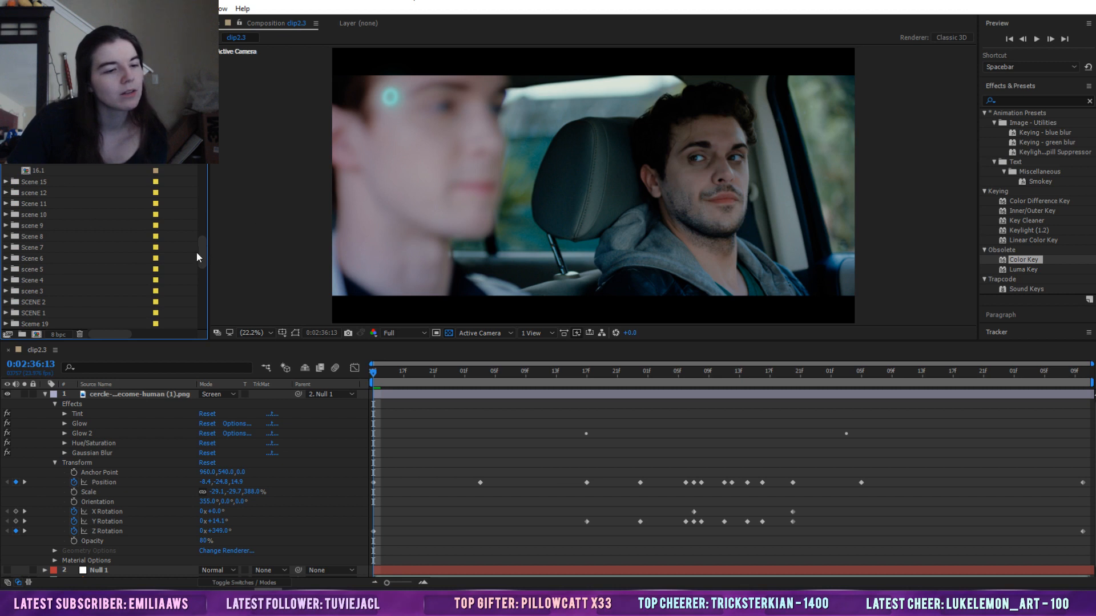
Browse the other scene folders, expand scene 25 to check its compositions and collapse it again
{"action": "scroll", "coordinate": [206, 229], "scroll_direction": "up", "scroll_amount": 5}
{"action": "left_click", "coordinate": [46, 235]}
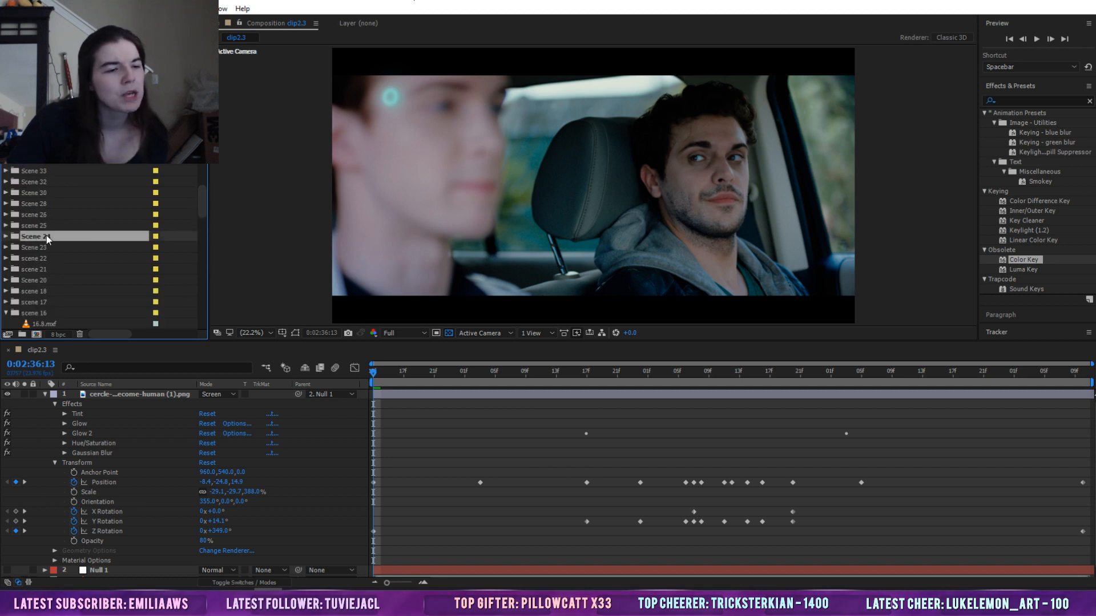
{"action": "left_click", "coordinate": [47, 213]}
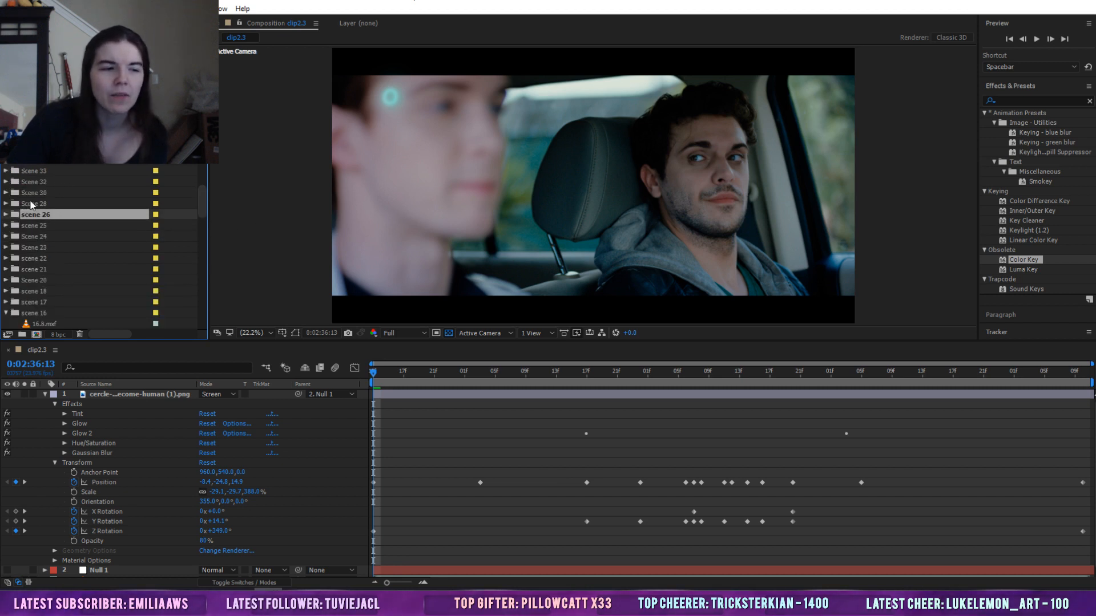
{"action": "left_click", "coordinate": [35, 228]}
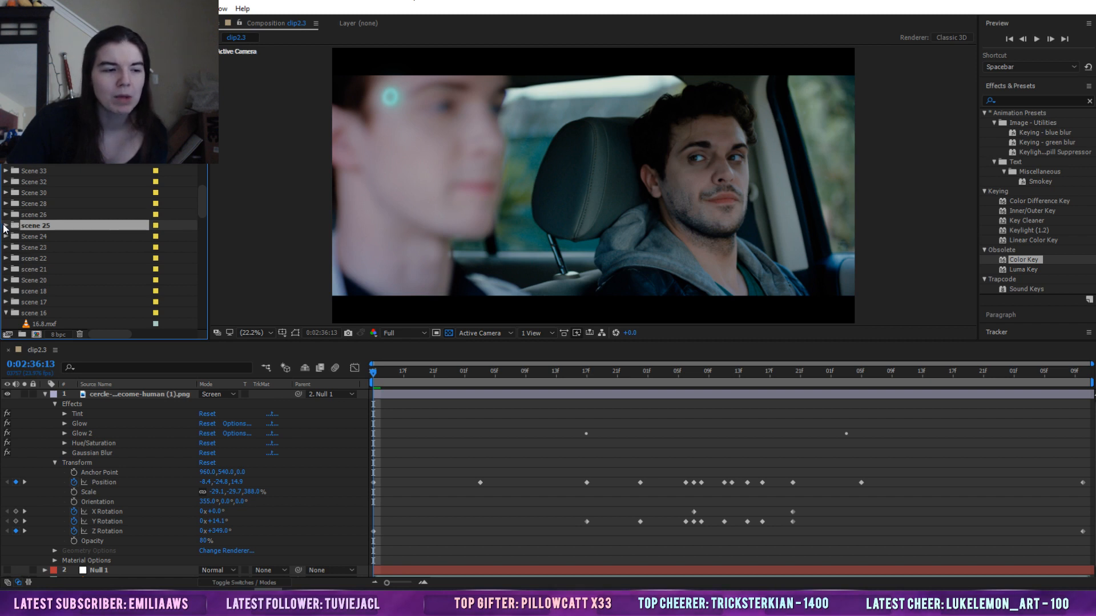
{"action": "left_click", "coordinate": [7, 226]}
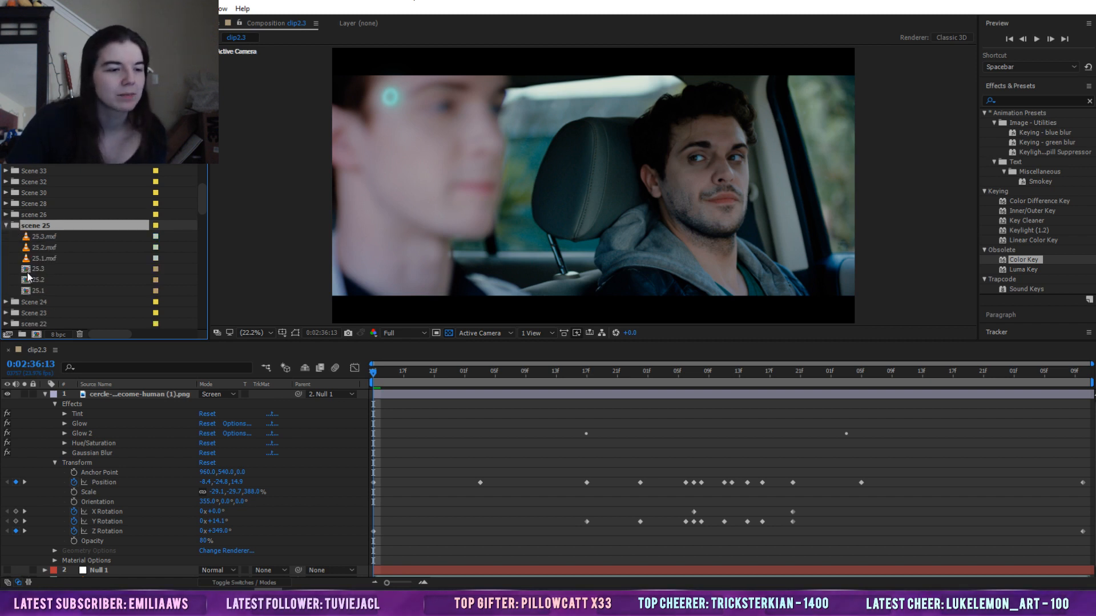
{"action": "left_click", "coordinate": [6, 226]}
Expand the Scene 24 folder and open composition 24.5
{"action": "left_click", "coordinate": [29, 237]}
{"action": "left_click", "coordinate": [6, 237]}
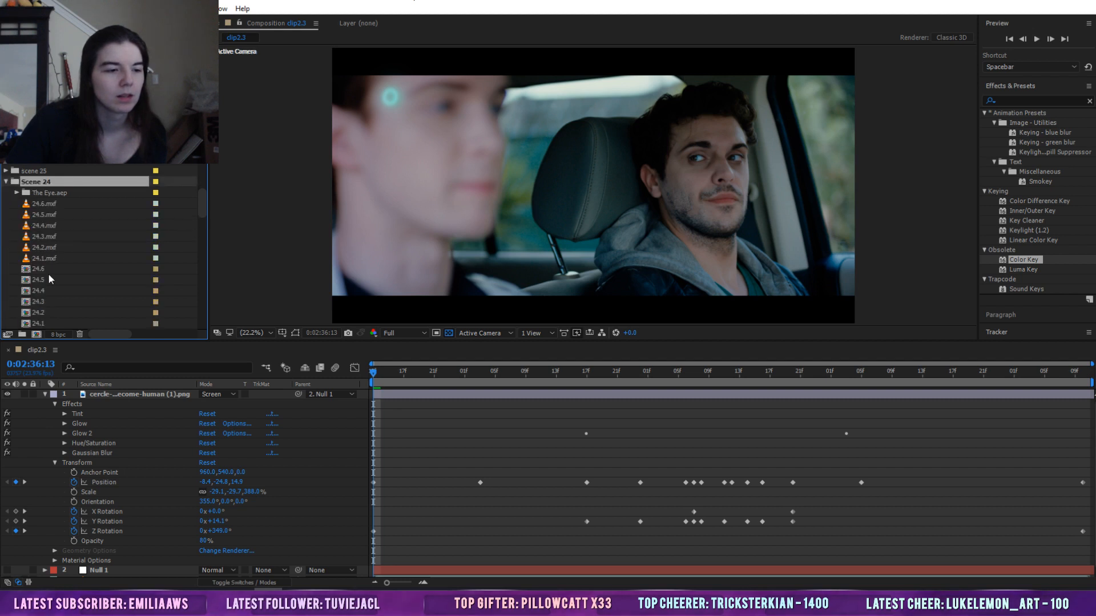
{"action": "left_click", "coordinate": [50, 289]}
{"action": "left_click_drag", "start_coordinate": [200, 201], "coordinate": [199, 213]}
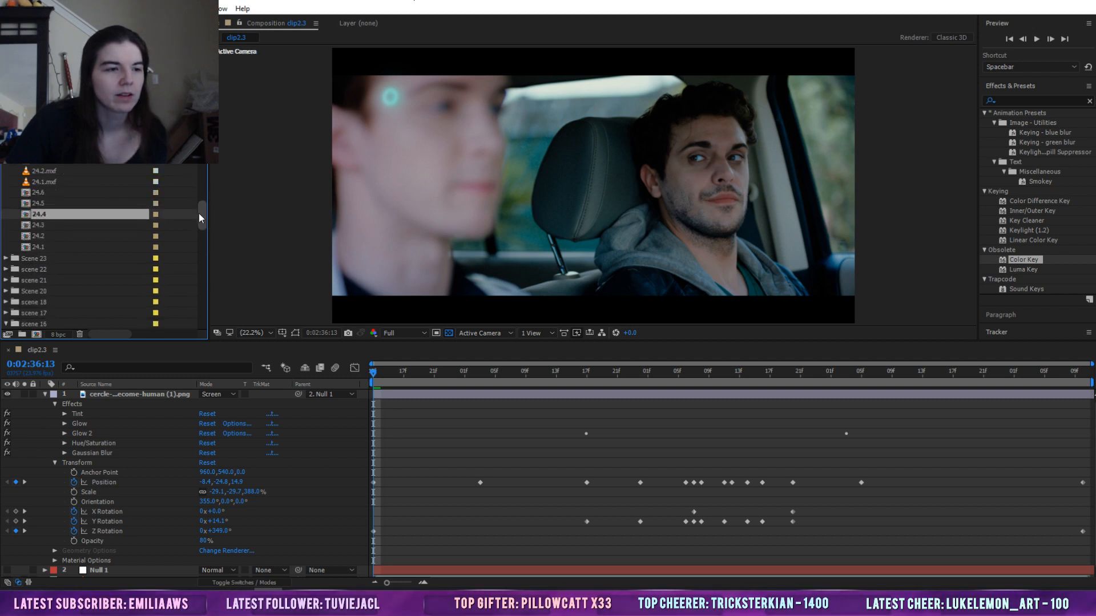
{"action": "left_click", "coordinate": [27, 205]}
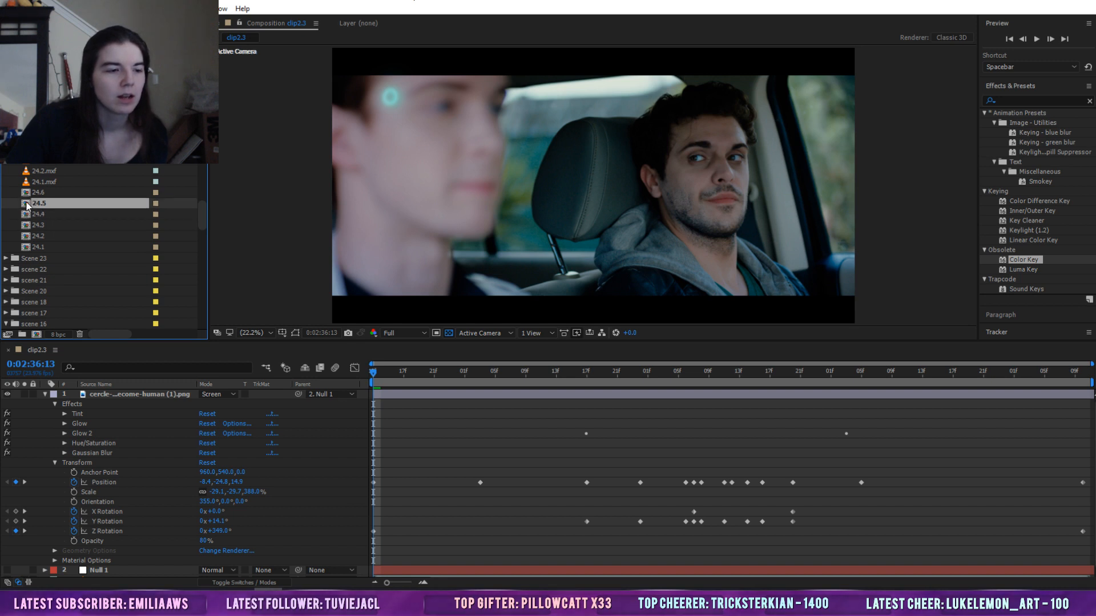
{"action": "double_click", "coordinate": [26, 206]}
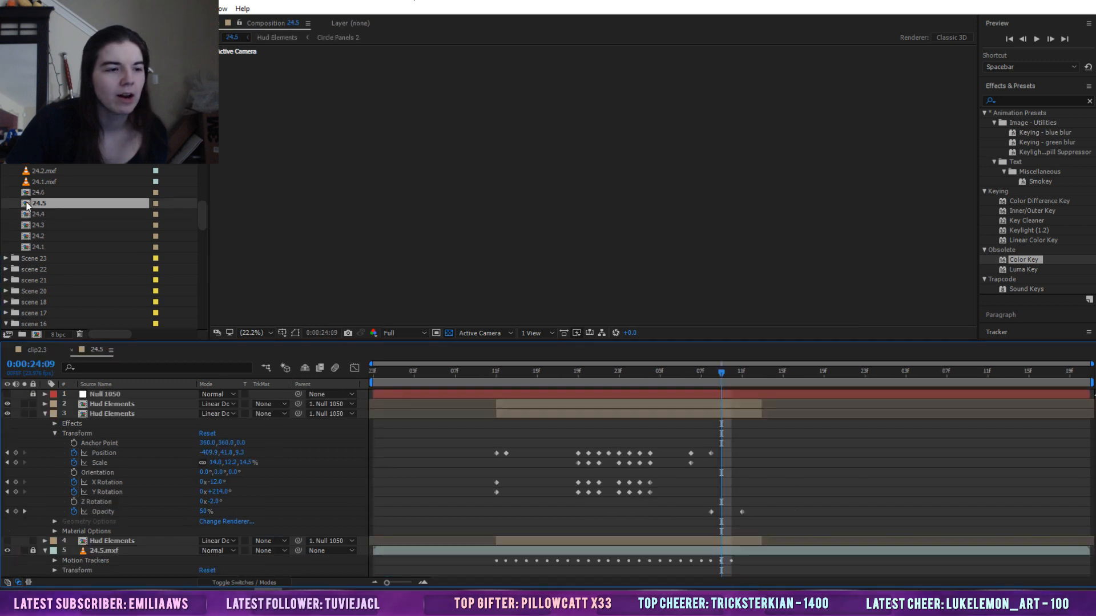
Scrub composition 24.5 to 0:00:23:15 and examine the glowing eye overlays at 100% magnification
{"action": "left_click", "coordinate": [629, 371]}
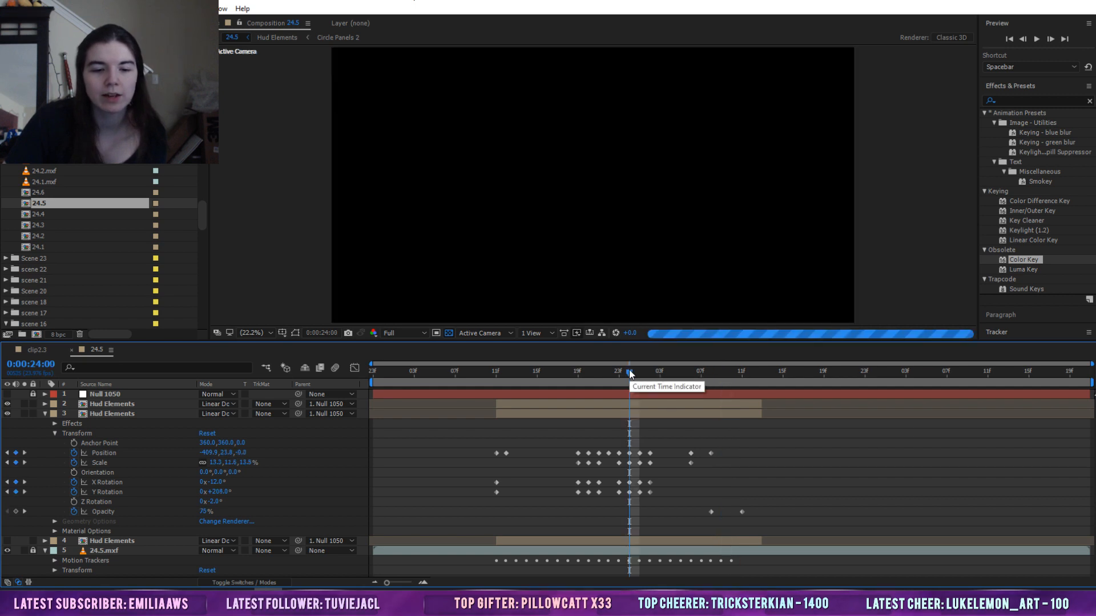
{"action": "left_click", "coordinate": [567, 371]}
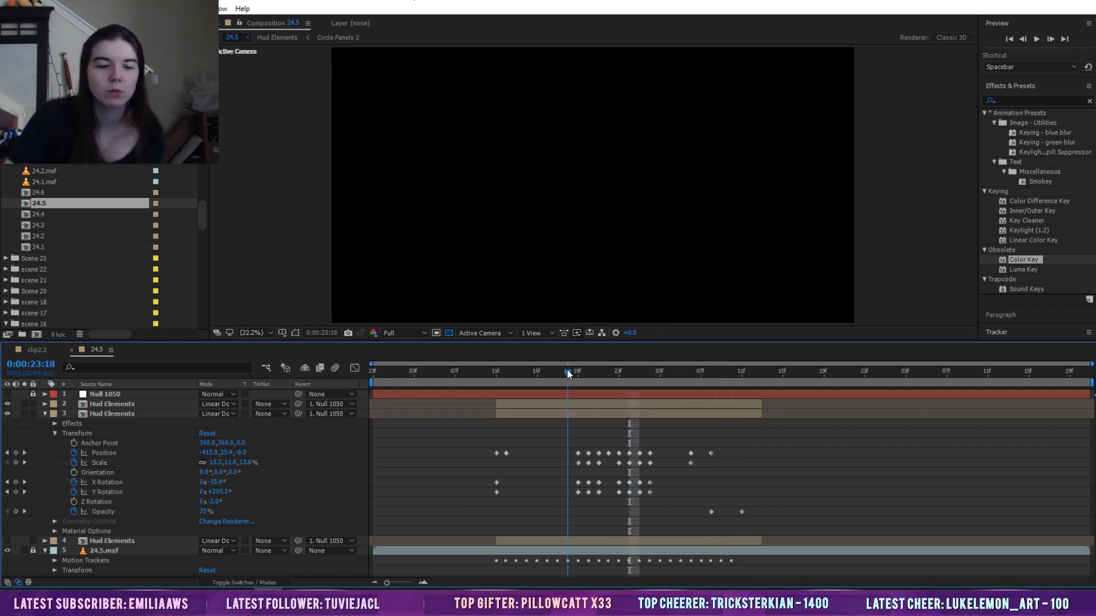
{"action": "left_click", "coordinate": [589, 372]}
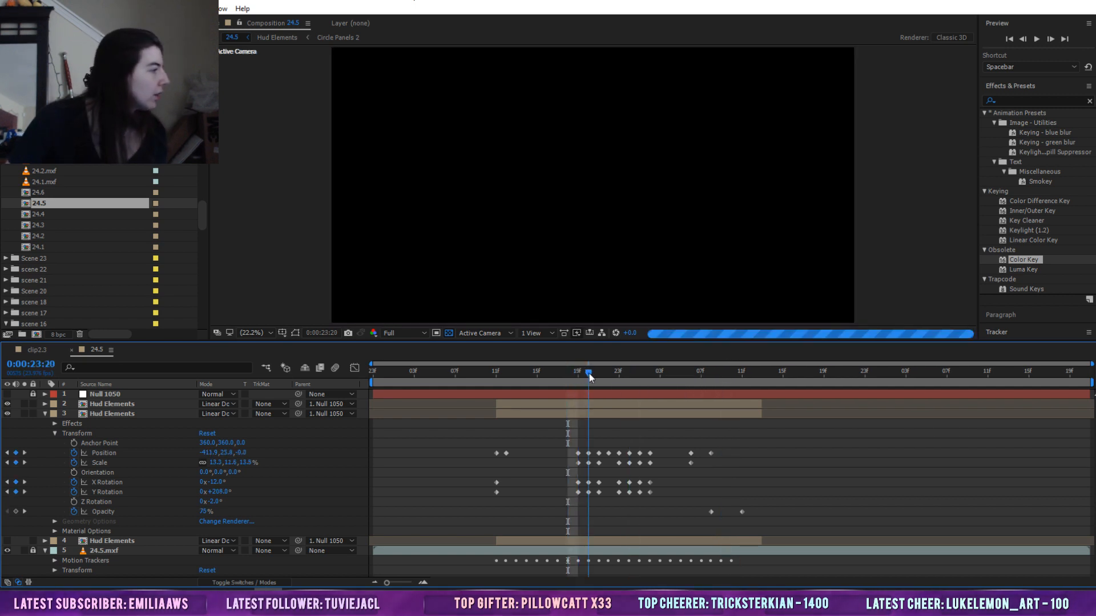
{"action": "left_click_drag", "start_coordinate": [589, 373], "coordinate": [532, 377]}
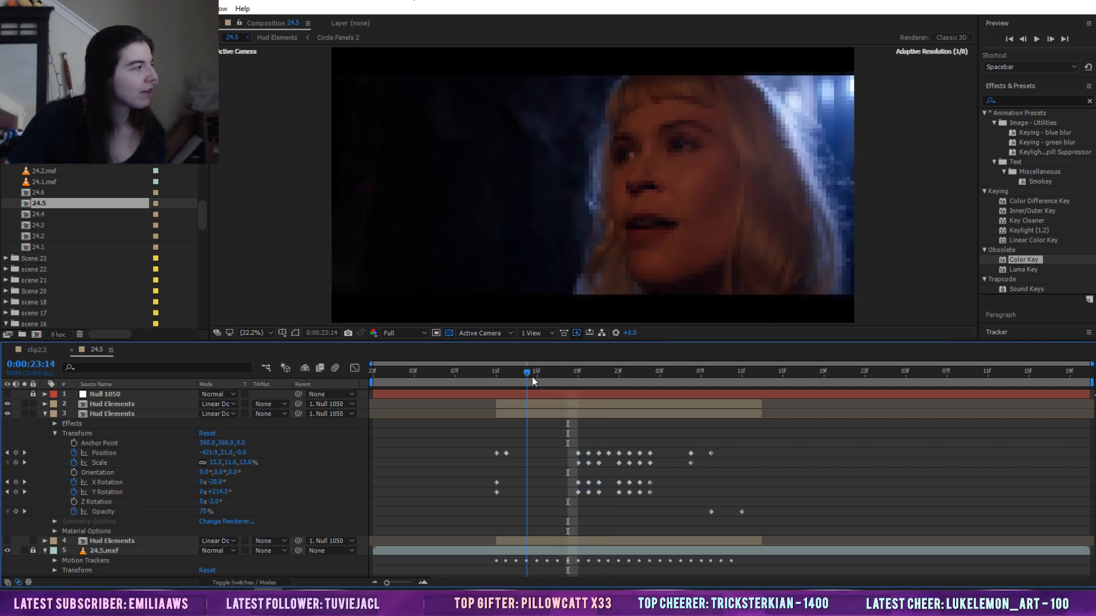
{"action": "key", "text": "Page_Down"}
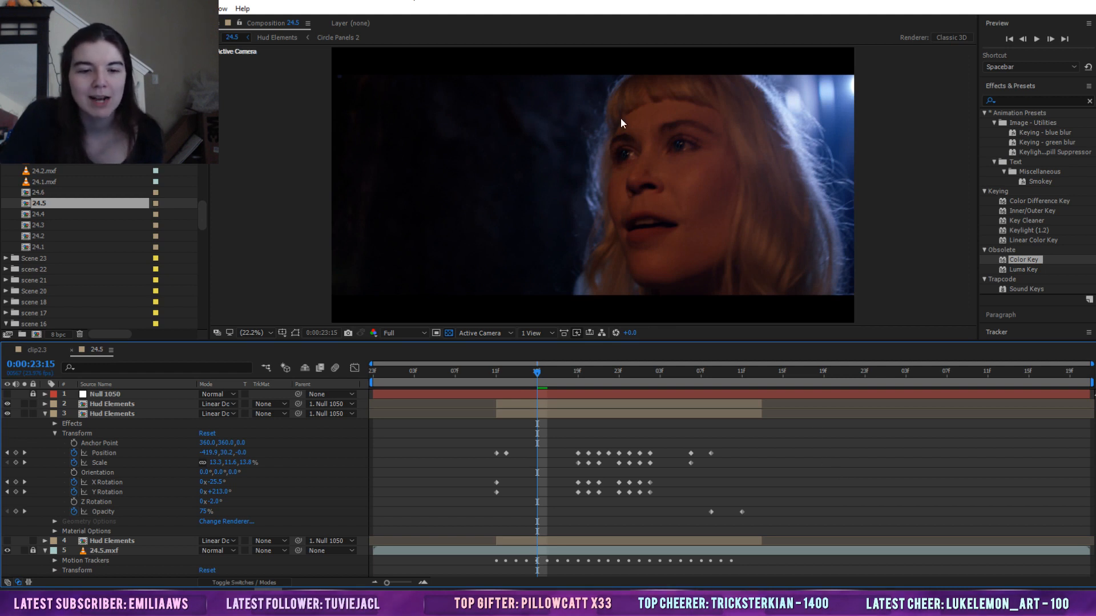
{"action": "left_click", "coordinate": [253, 332]}
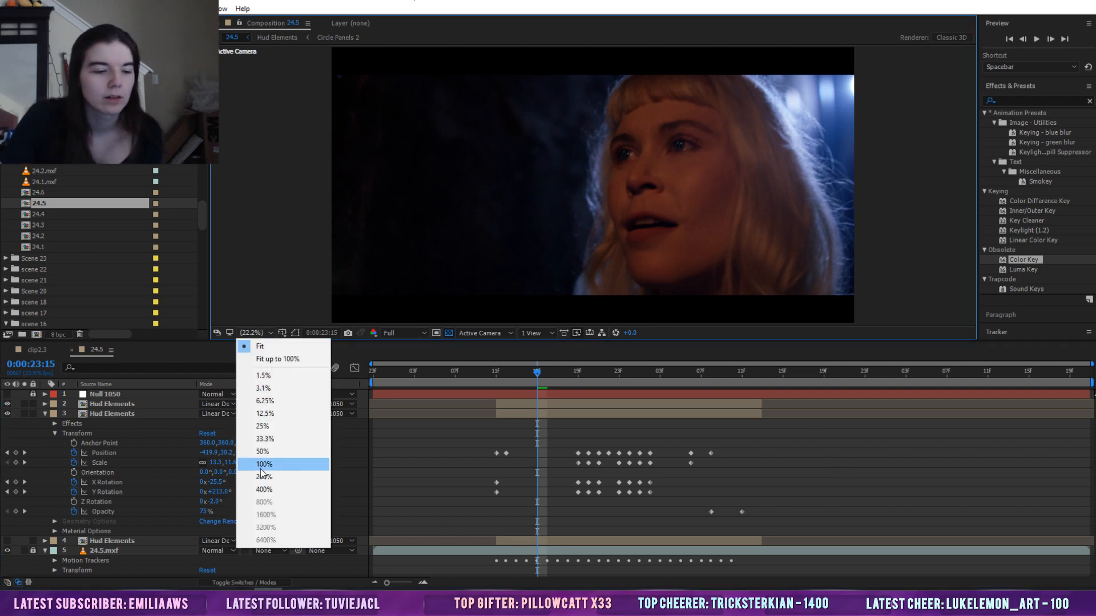
{"action": "left_click", "coordinate": [263, 464]}
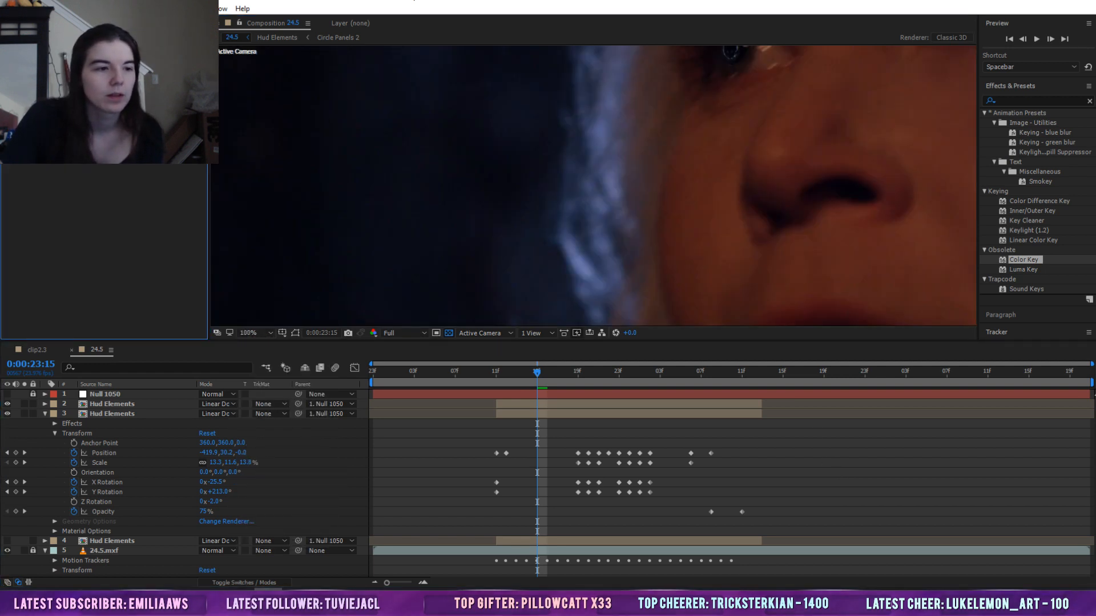
{"action": "left_click_drag", "start_coordinate": [785, 113], "coordinate": [434, 188]}
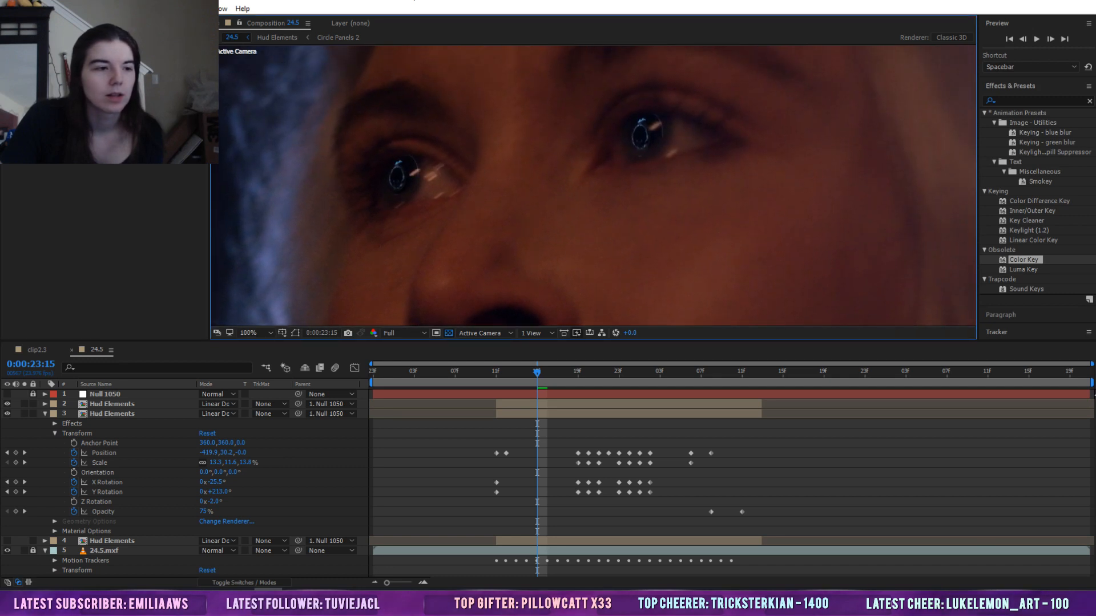
Open the Hud Elements precomposition from layer 2, preview its animation from 0:00:03:23 and close it
{"action": "left_click", "coordinate": [86, 404]}
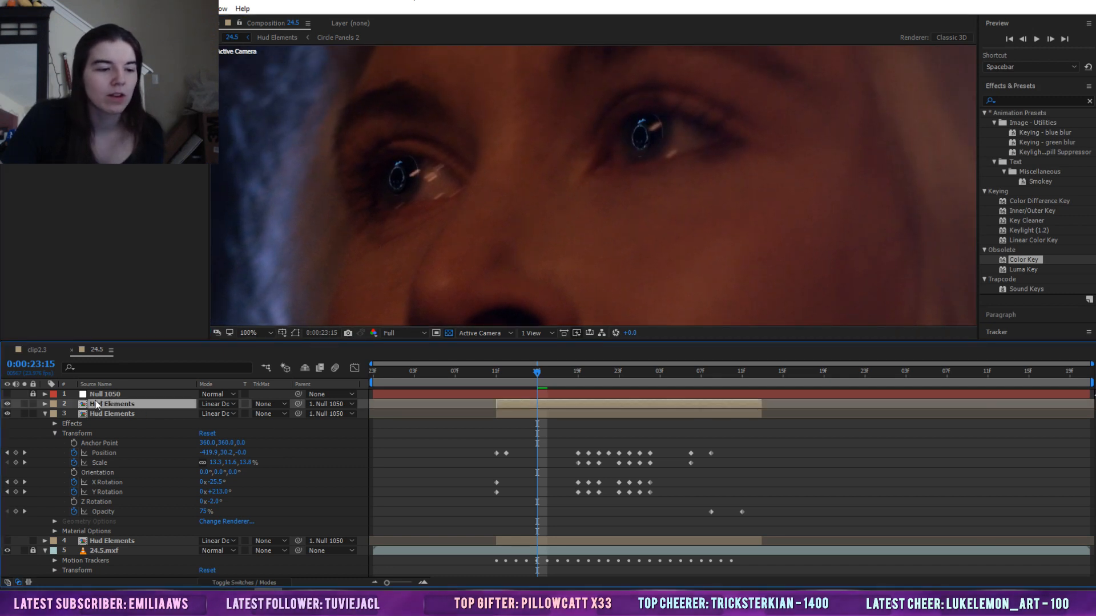
{"action": "double_click", "coordinate": [83, 405]}
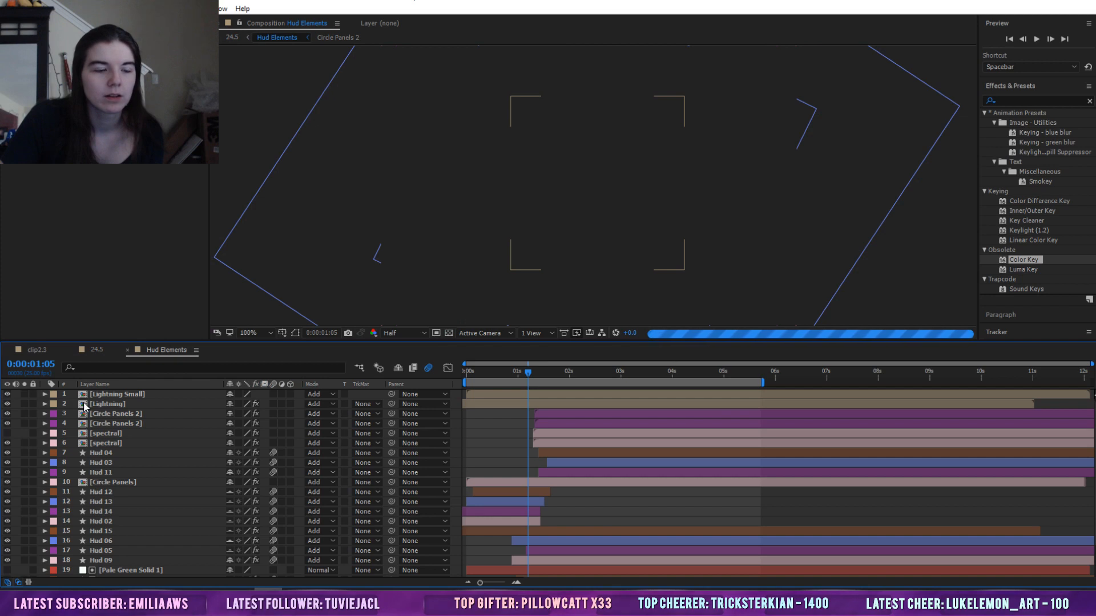
{"action": "left_click_drag", "start_coordinate": [530, 374], "coordinate": [669, 372]}
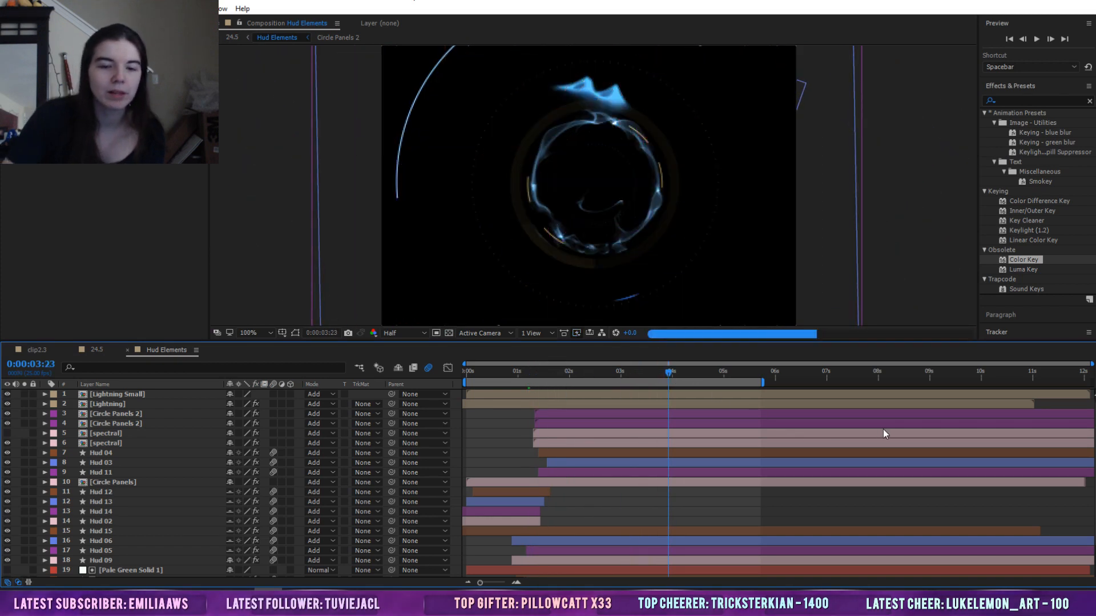
{"action": "key", "text": "space"}
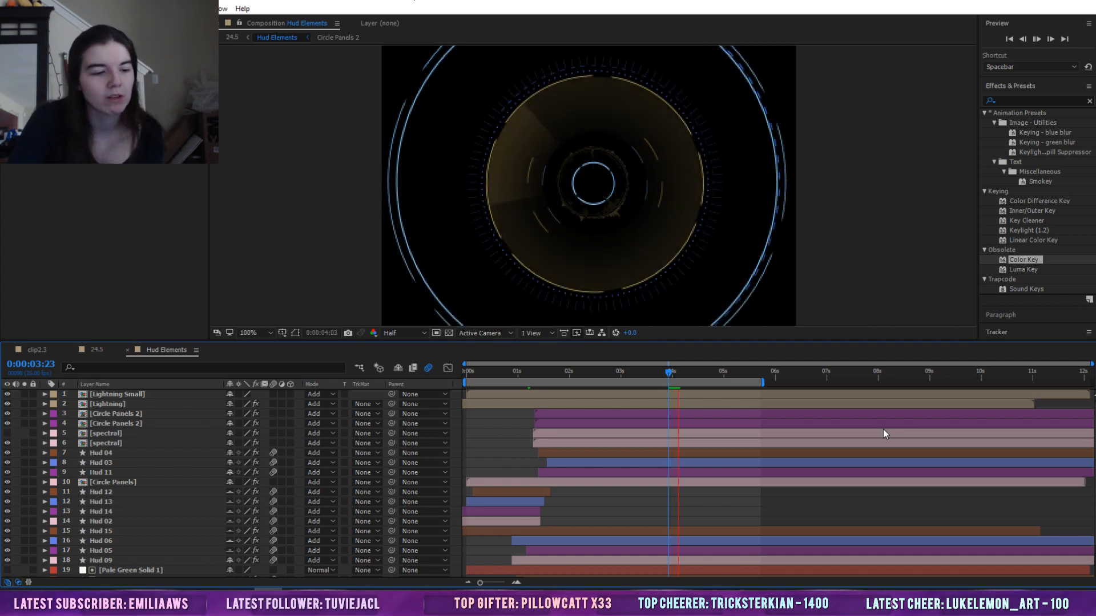
{"action": "key", "text": "space"}
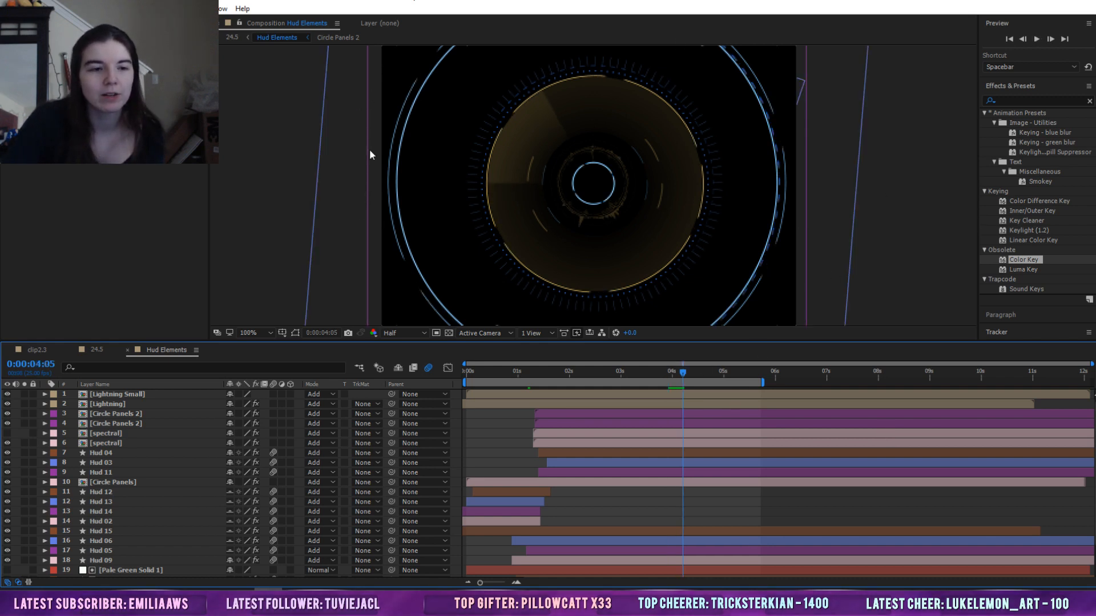
{"action": "left_click", "coordinate": [128, 352]}
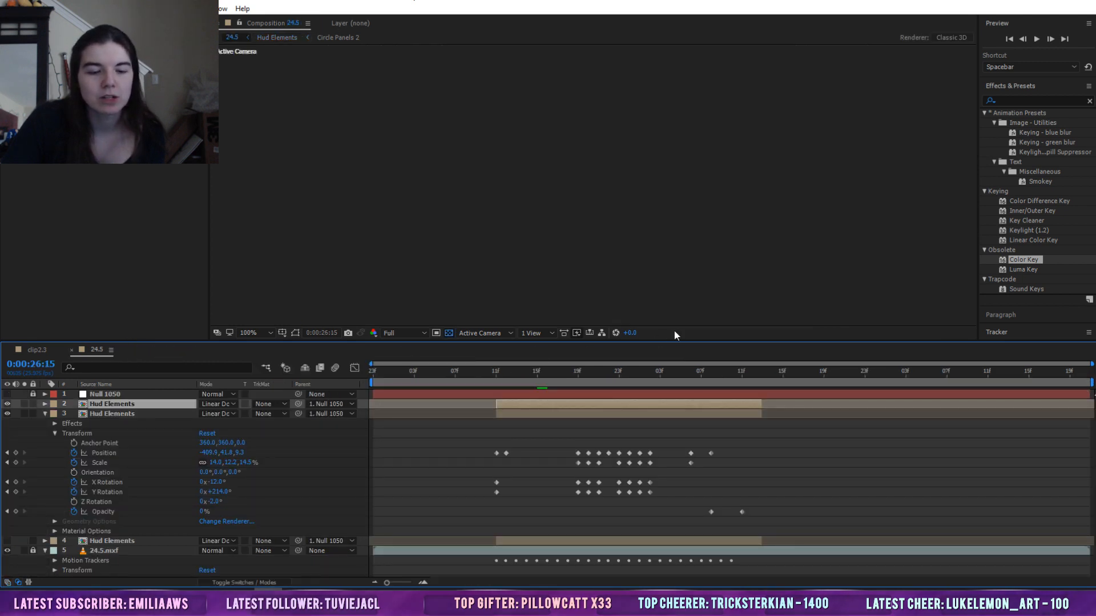
At 0:00:23:21, expand the effects of Hud Elements layer 3 and compare the eye with Bezier Warp off and on
{"action": "left_click", "coordinate": [600, 373]}
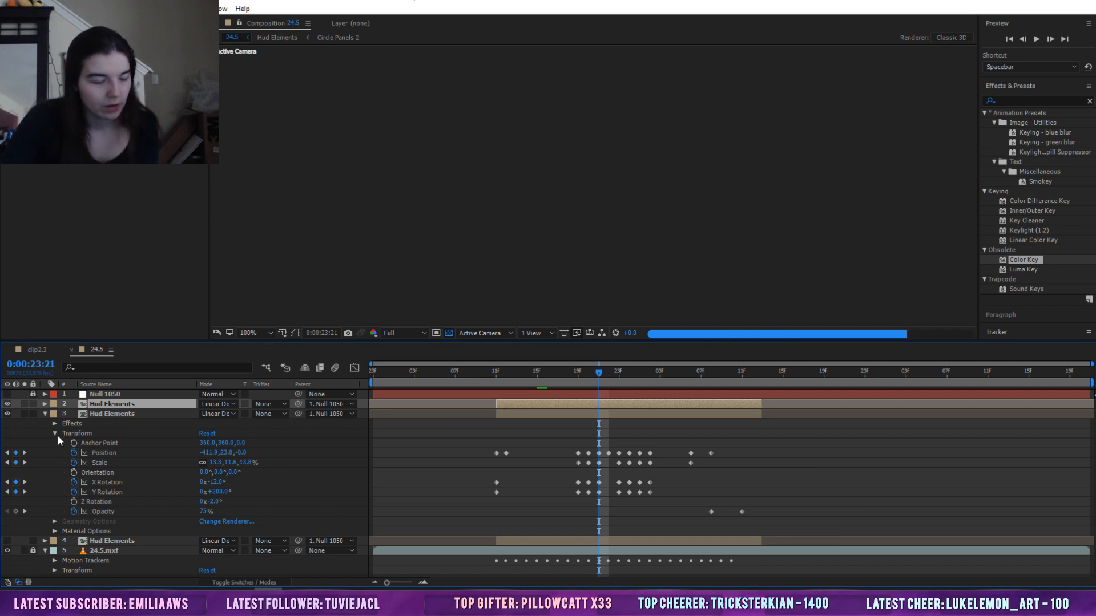
{"action": "left_click", "coordinate": [73, 424]}
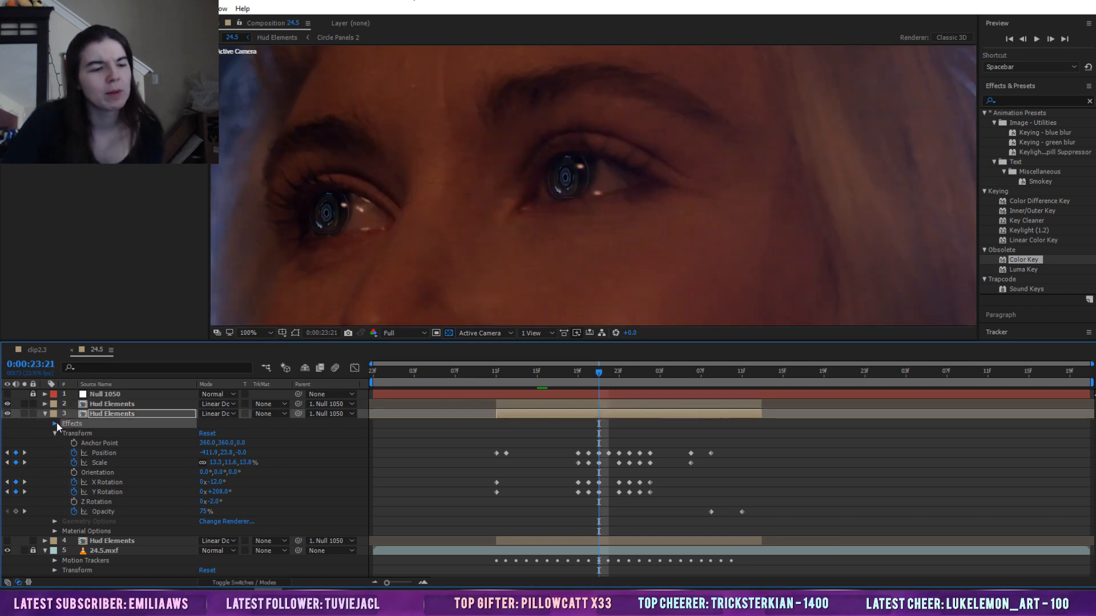
{"action": "left_click", "coordinate": [56, 423]}
{"action": "left_click", "coordinate": [80, 454]}
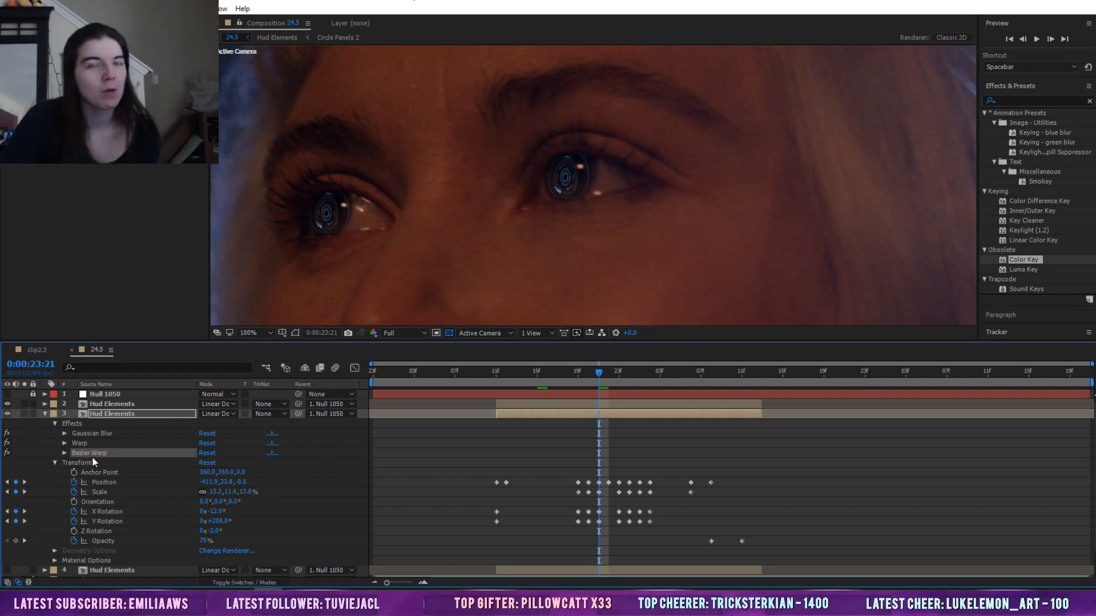
{"action": "left_click", "coordinate": [8, 454]}
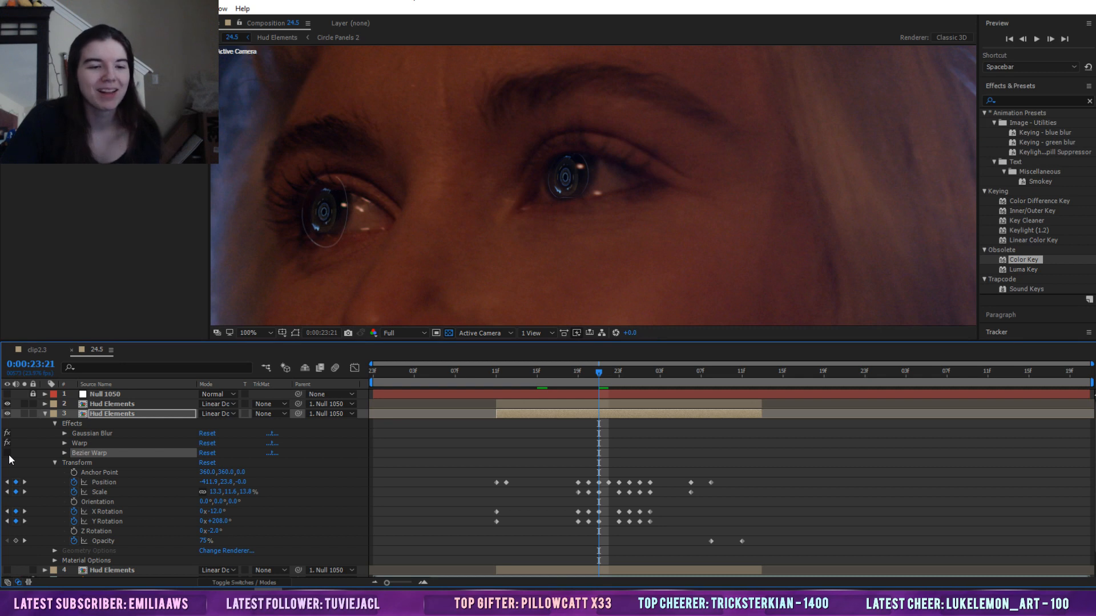
{"action": "left_click", "coordinate": [8, 454]}
{"action": "left_click", "coordinate": [8, 454]}
{"action": "left_click", "coordinate": [8, 454]}
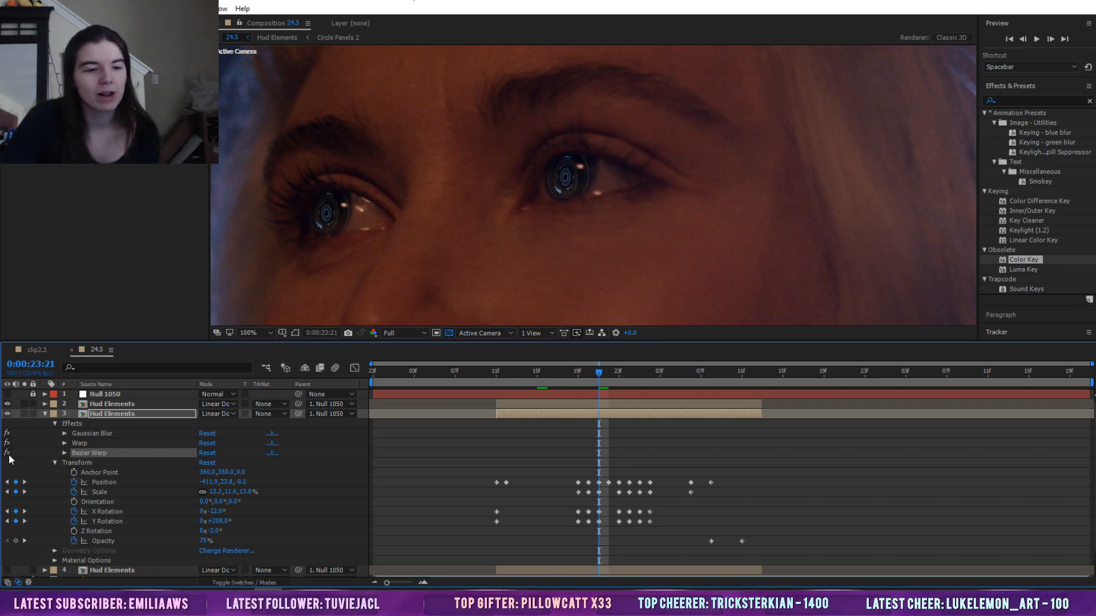
Collapse Hud Elements layer 3, expand the effects of Hud Elements layer 2 and compare its eye with Bezier Warp off and on
{"action": "left_click", "coordinate": [44, 414]}
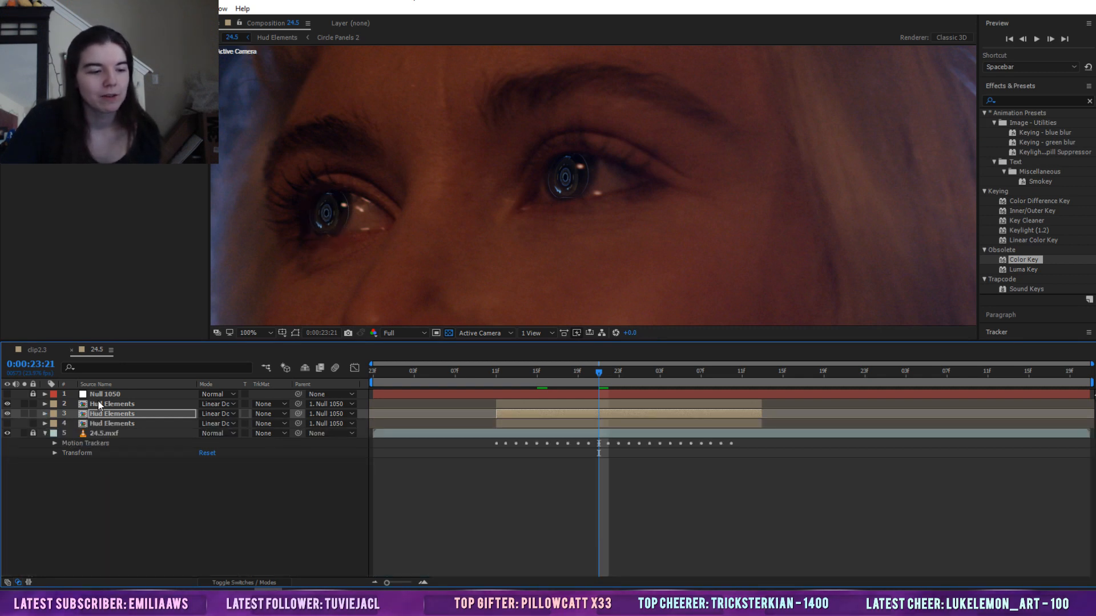
{"action": "left_click", "coordinate": [98, 404]}
{"action": "left_click", "coordinate": [45, 405]}
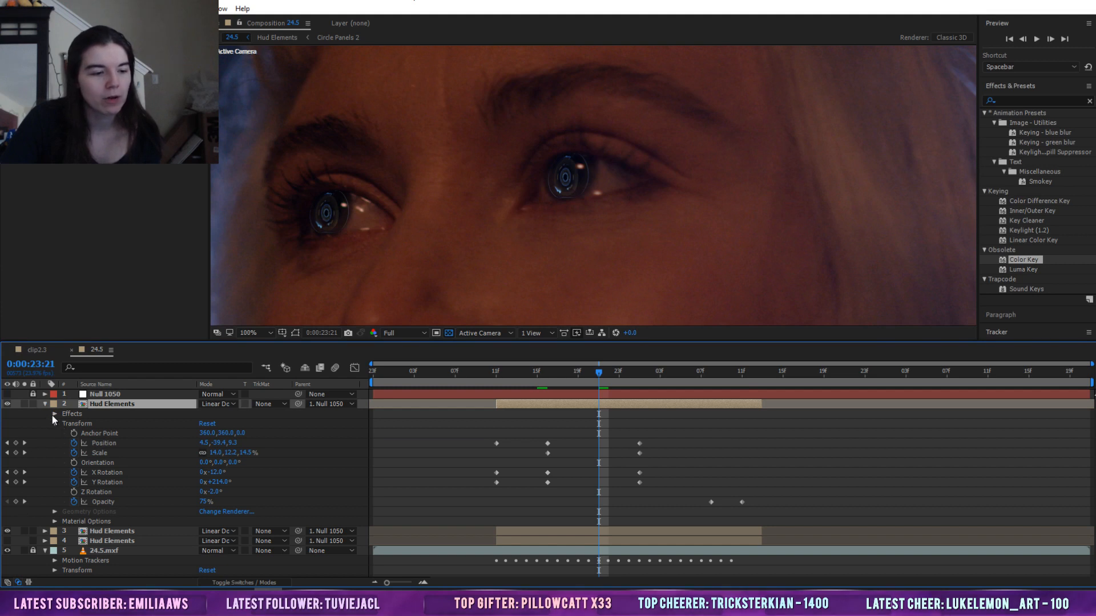
{"action": "left_click", "coordinate": [54, 414]}
{"action": "left_click", "coordinate": [26, 442]}
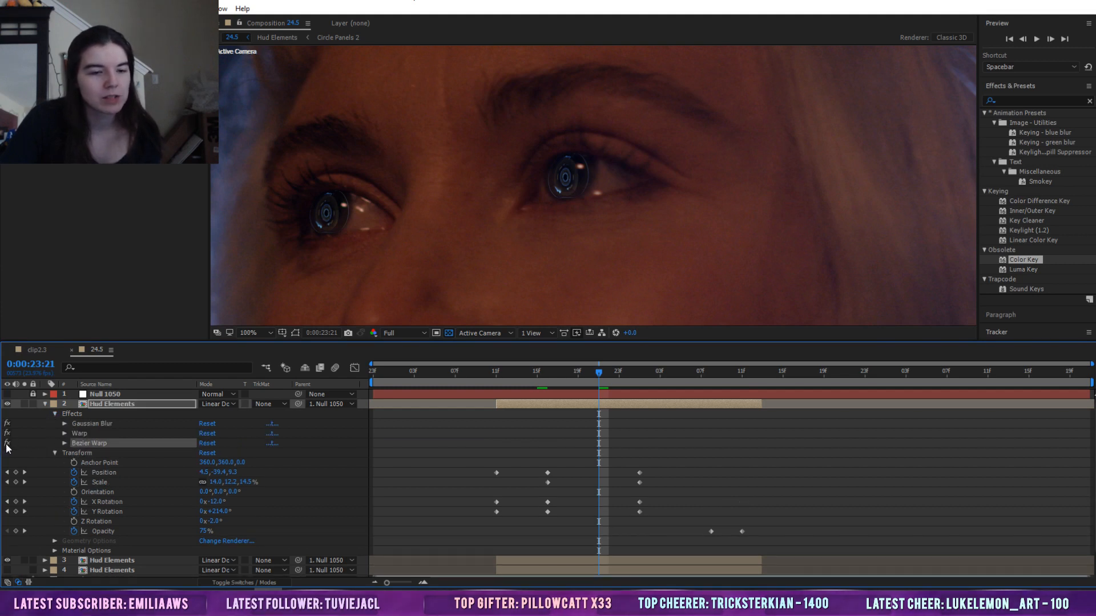
{"action": "left_click", "coordinate": [7, 443]}
{"action": "left_click", "coordinate": [7, 443]}
{"action": "left_click", "coordinate": [6, 444]}
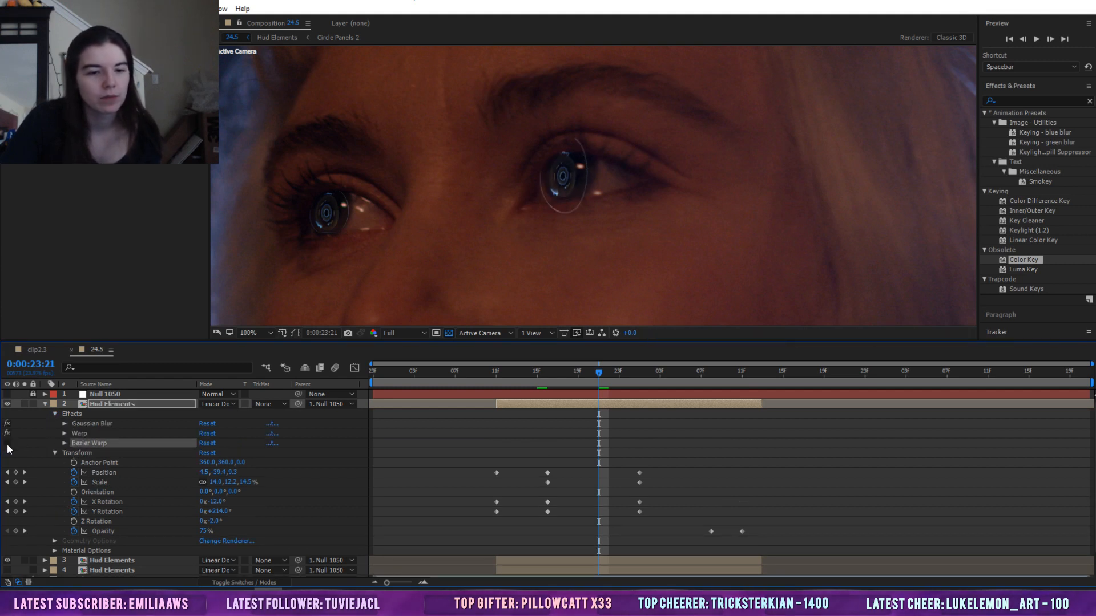
Compare the layer 2 eye overlay without Warp and Bezier Warp and with each restored, leaving both effects enabled
{"action": "left_click", "coordinate": [80, 435]}
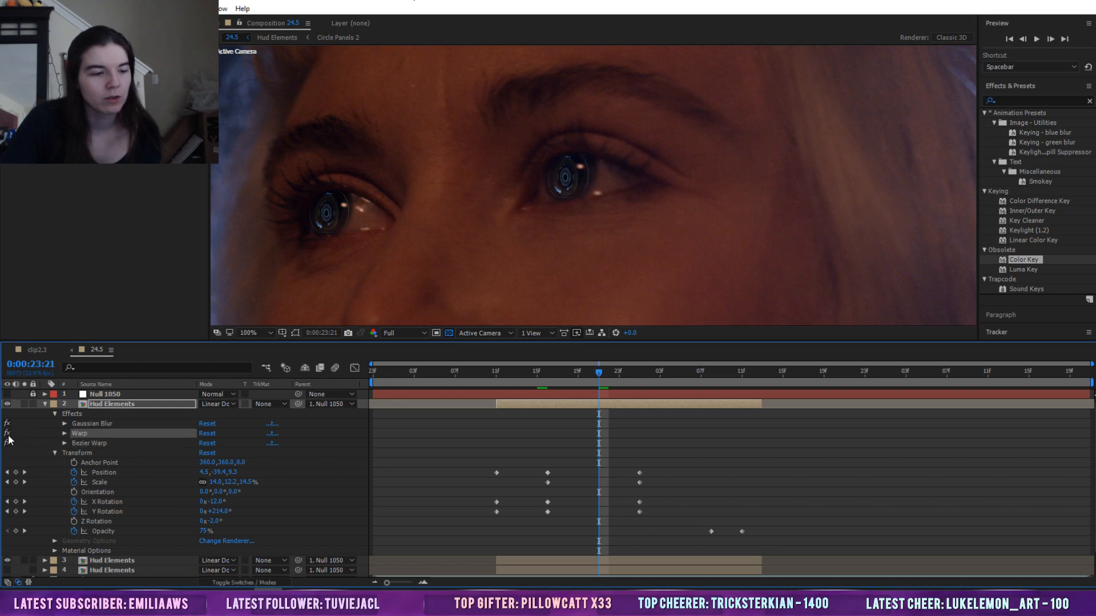
{"action": "left_click_drag", "start_coordinate": [8, 435], "coordinate": [8, 447]}
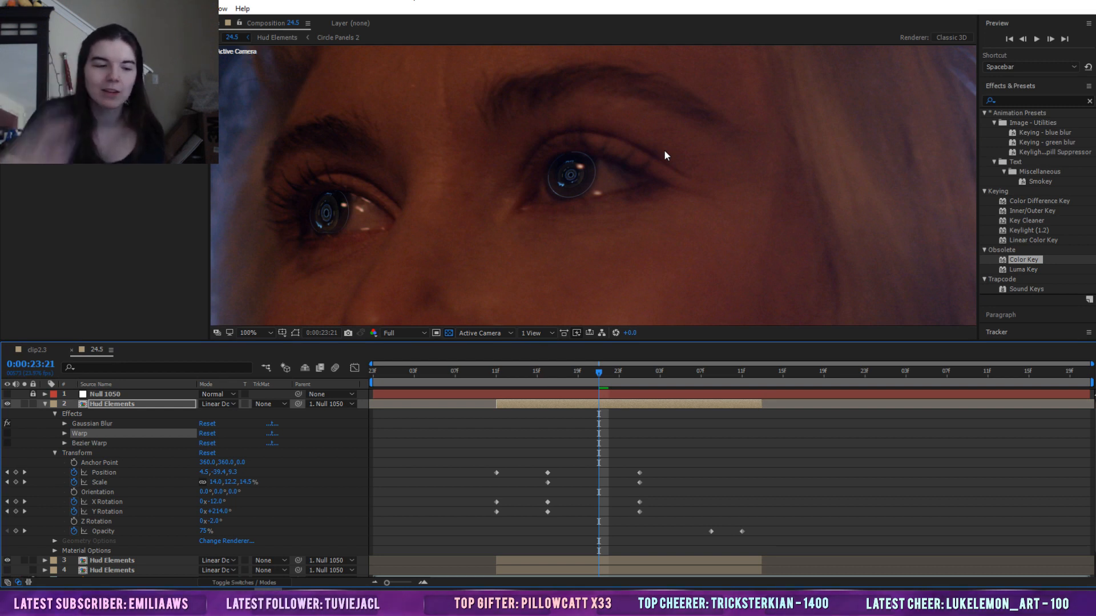
{"action": "left_click", "coordinate": [9, 442]}
{"action": "left_click", "coordinate": [7, 433]}
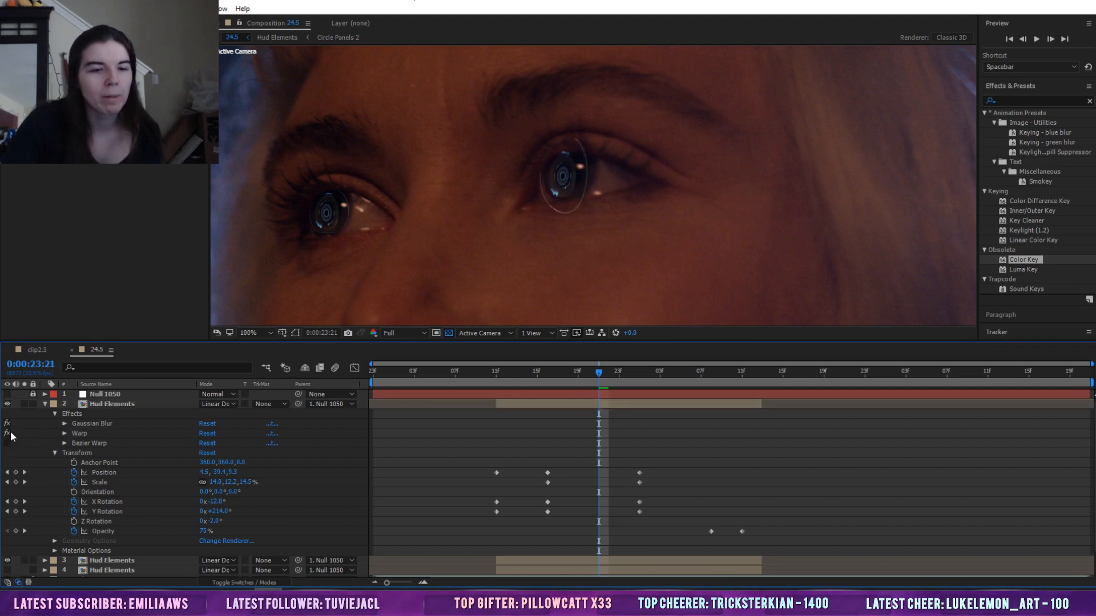
{"action": "left_click", "coordinate": [10, 433]}
{"action": "left_click", "coordinate": [11, 433]}
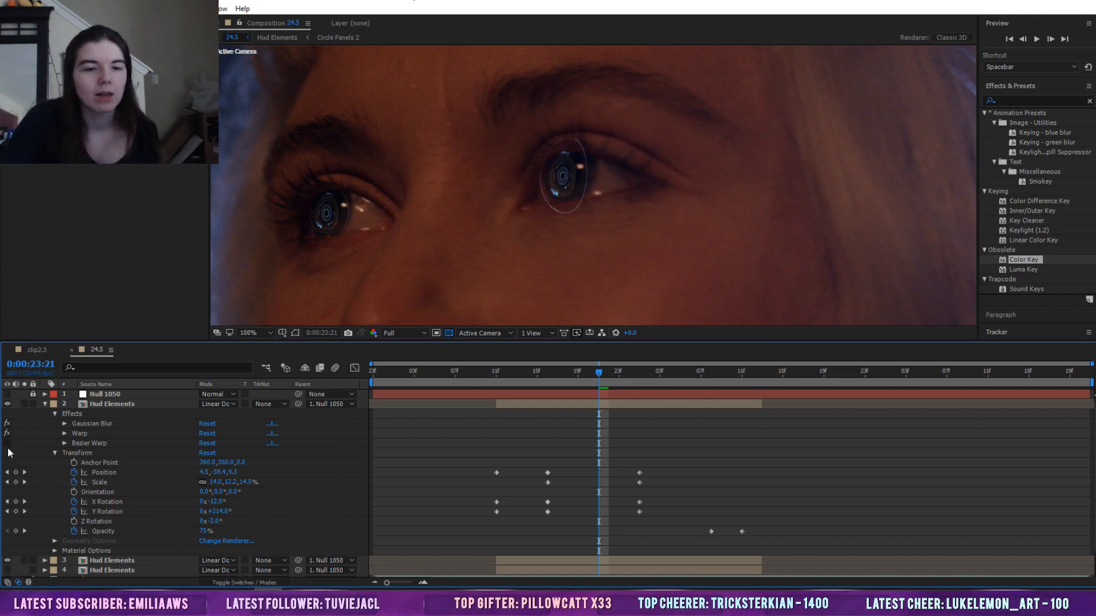
{"action": "left_click", "coordinate": [8, 443]}
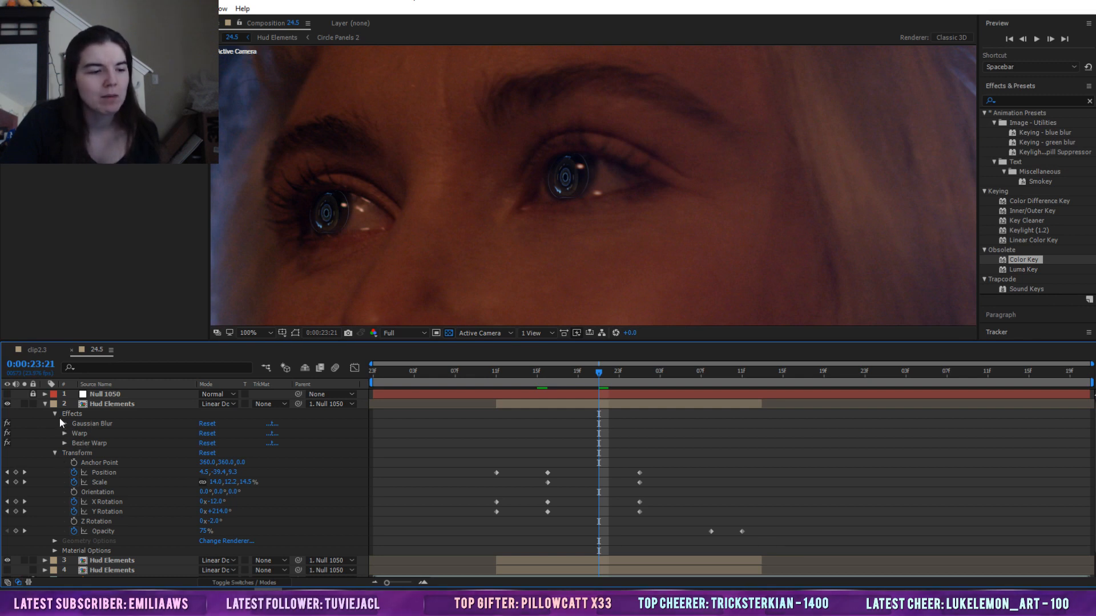
{"action": "left_click", "coordinate": [87, 443]}
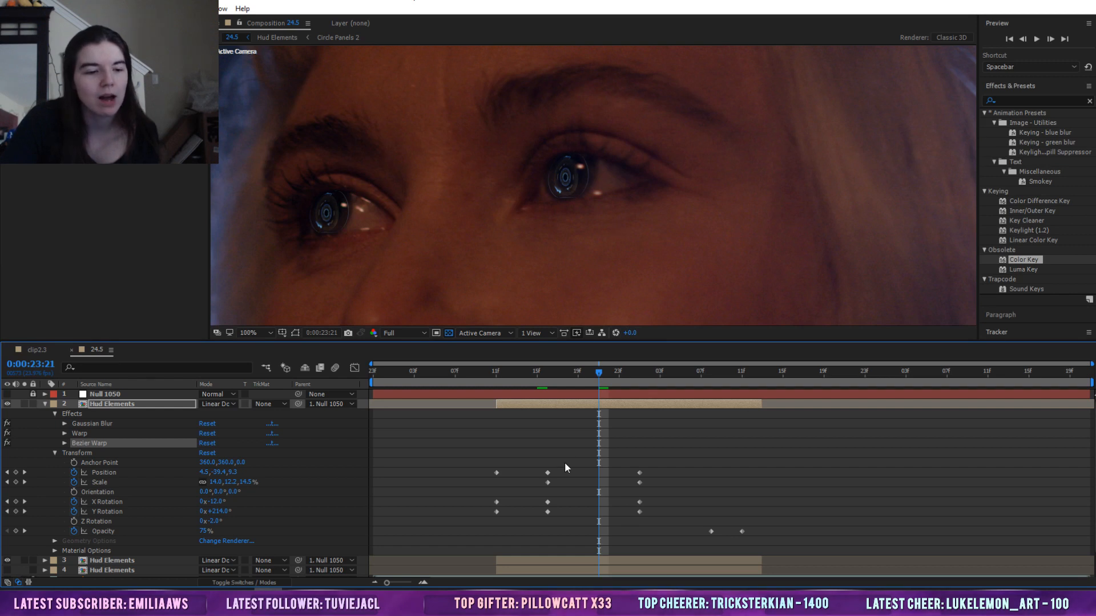
Collapse layer 2's Effects and Transform groups and scrub composition 24.5 between 0:00:24:11 and 0:00:23:13 to examine the eye tracking
{"action": "left_click", "coordinate": [54, 413]}
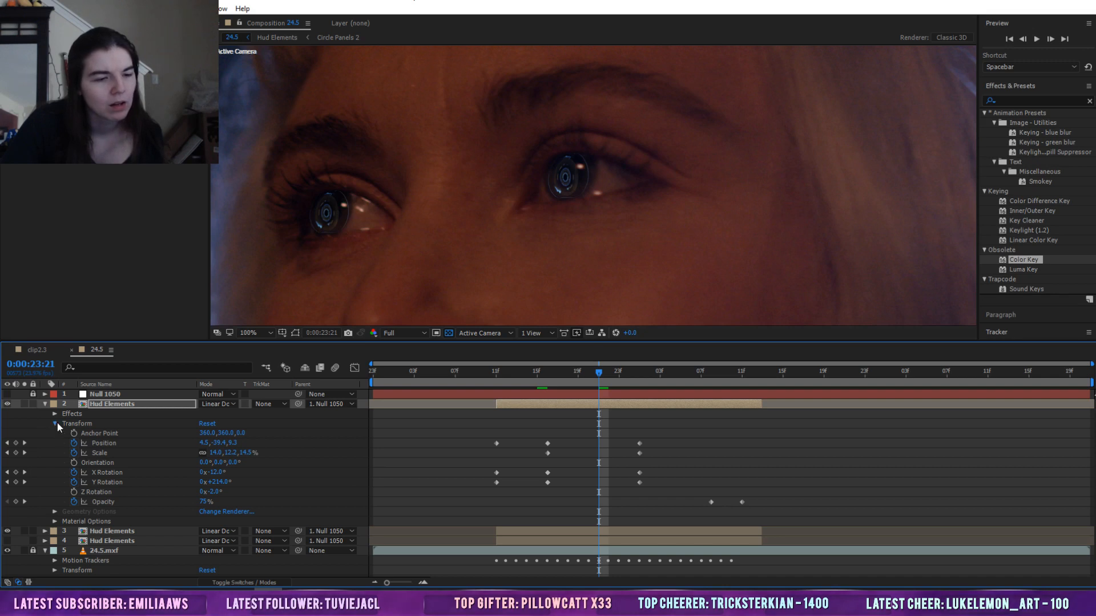
{"action": "left_click", "coordinate": [57, 423]}
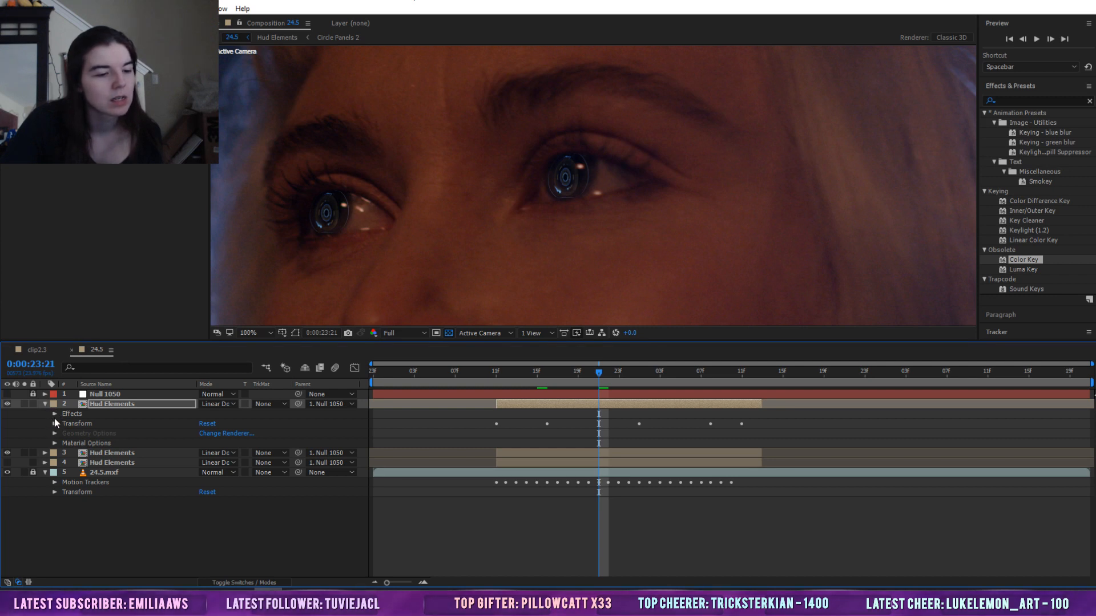
{"action": "left_click", "coordinate": [506, 377]}
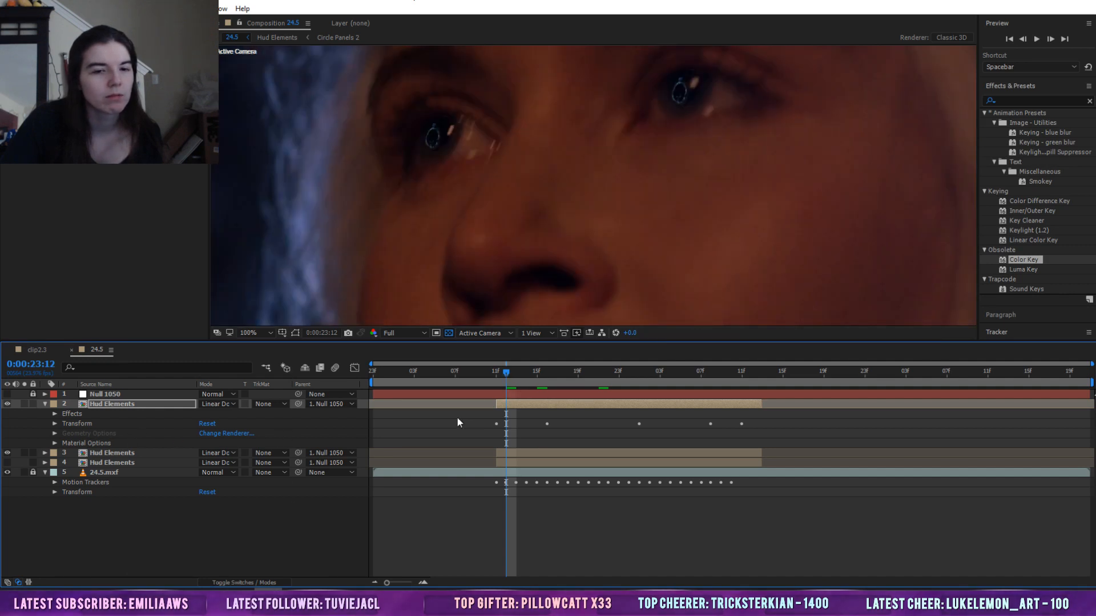
{"action": "left_click", "coordinate": [731, 371]}
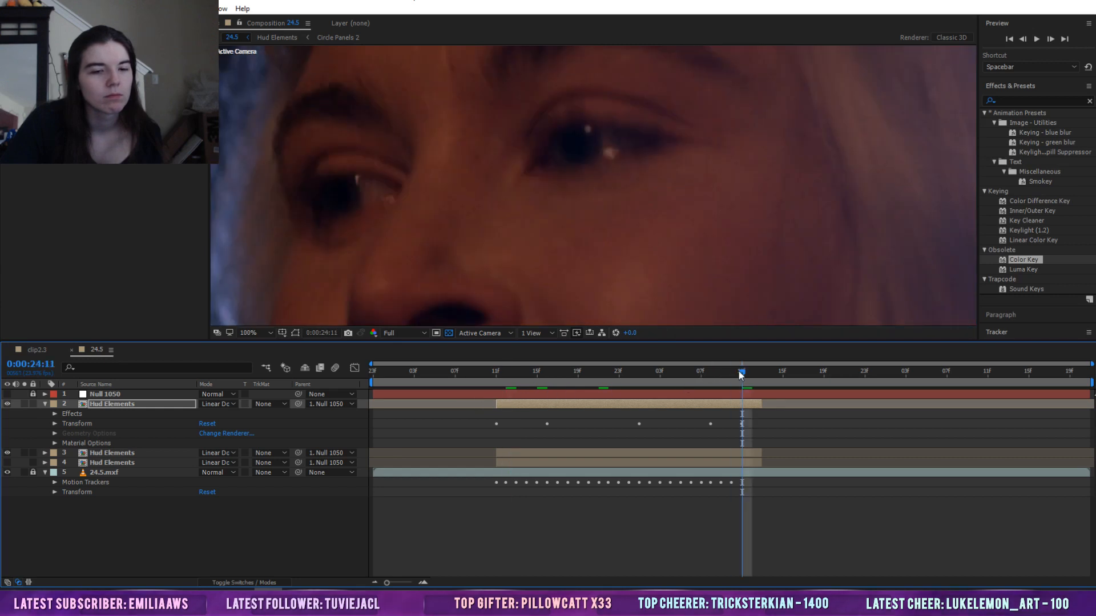
{"action": "left_click_drag", "start_coordinate": [717, 372], "coordinate": [516, 382]}
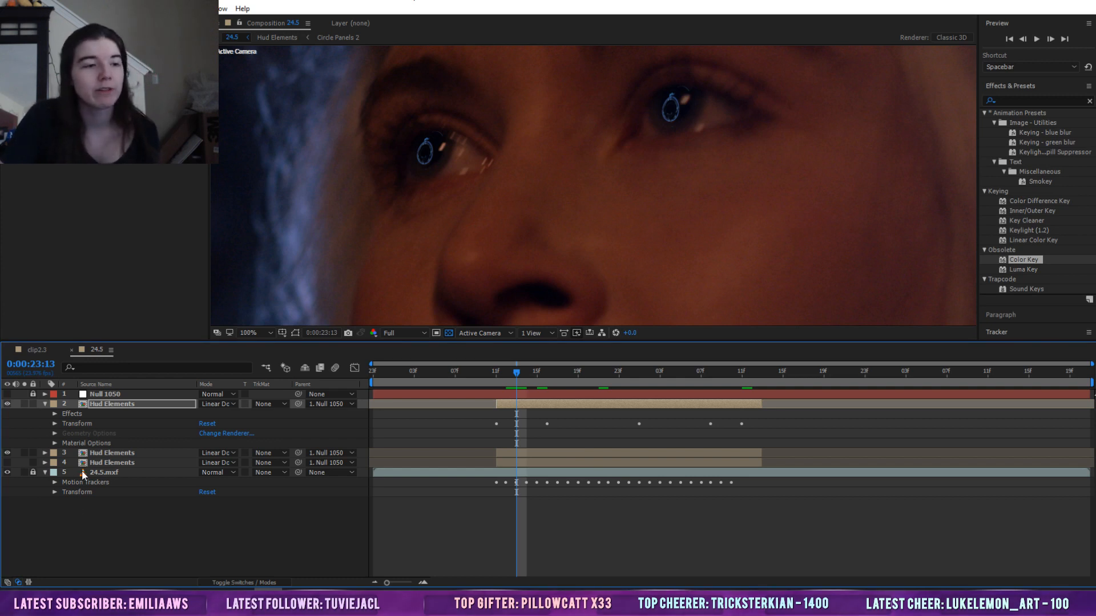
Show the project's footage list, collapse the scene folders already viewed, expand scene 9 and open composition 9.2
{"action": "key", "text": "ctrl+0"}
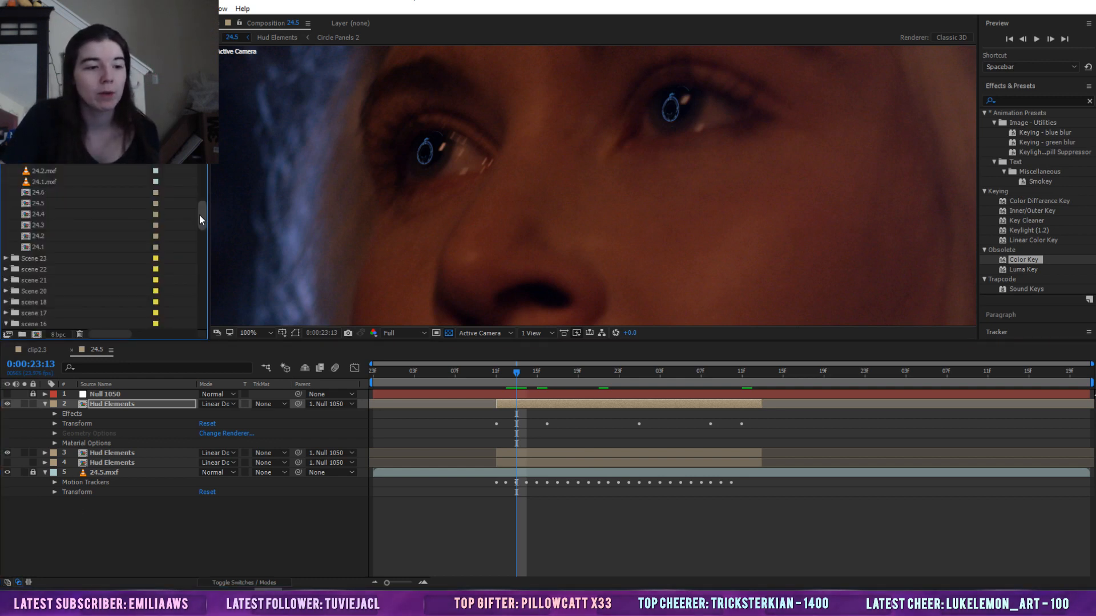
{"action": "left_click_drag", "start_coordinate": [199, 214], "coordinate": [204, 237]}
{"action": "left_click", "coordinate": [8, 259]}
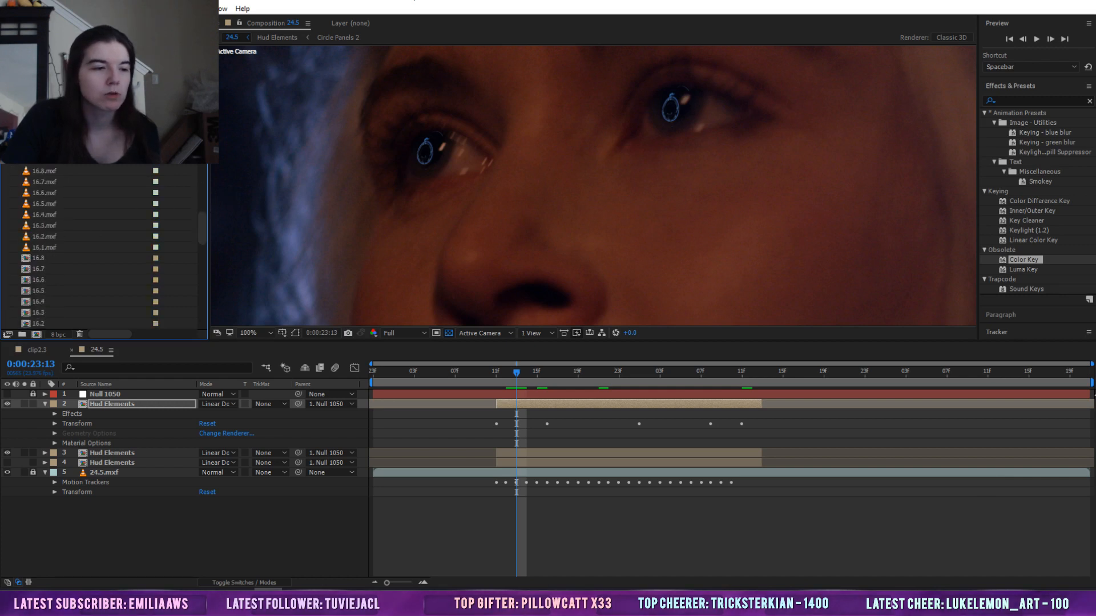
{"action": "left_click", "coordinate": [7, 165]}
{"action": "left_click", "coordinate": [28, 216]}
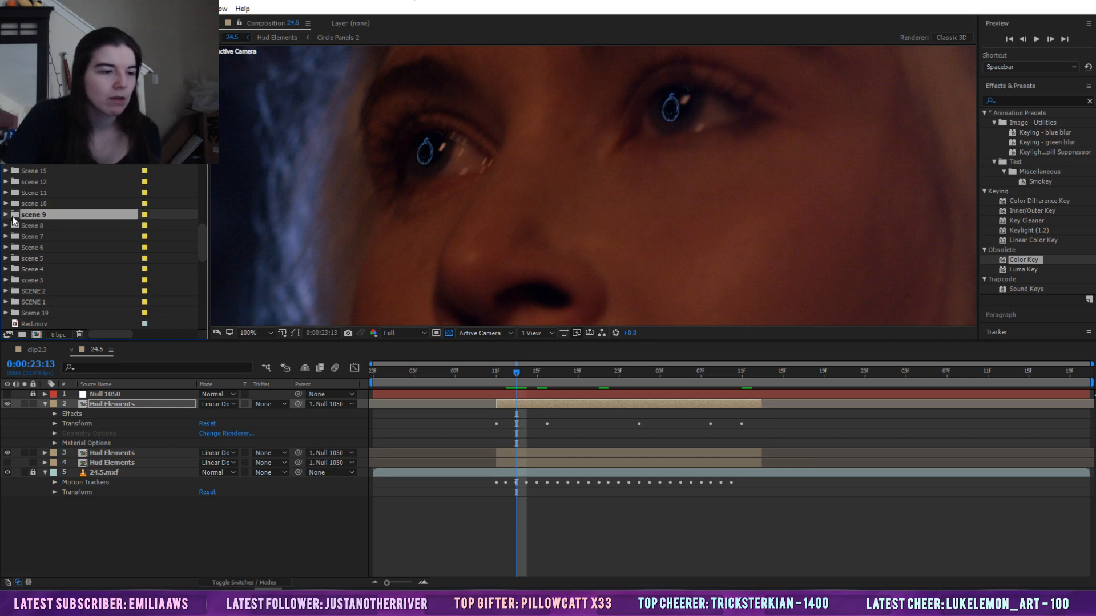
{"action": "left_click", "coordinate": [6, 215]}
{"action": "left_click", "coordinate": [44, 236]}
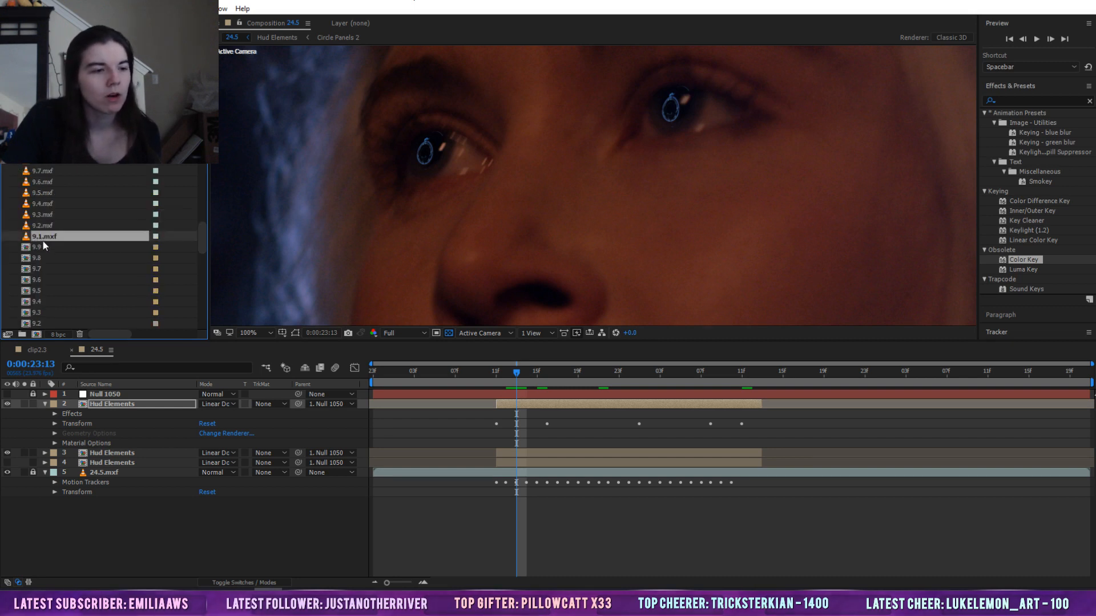
{"action": "left_click", "coordinate": [43, 225]}
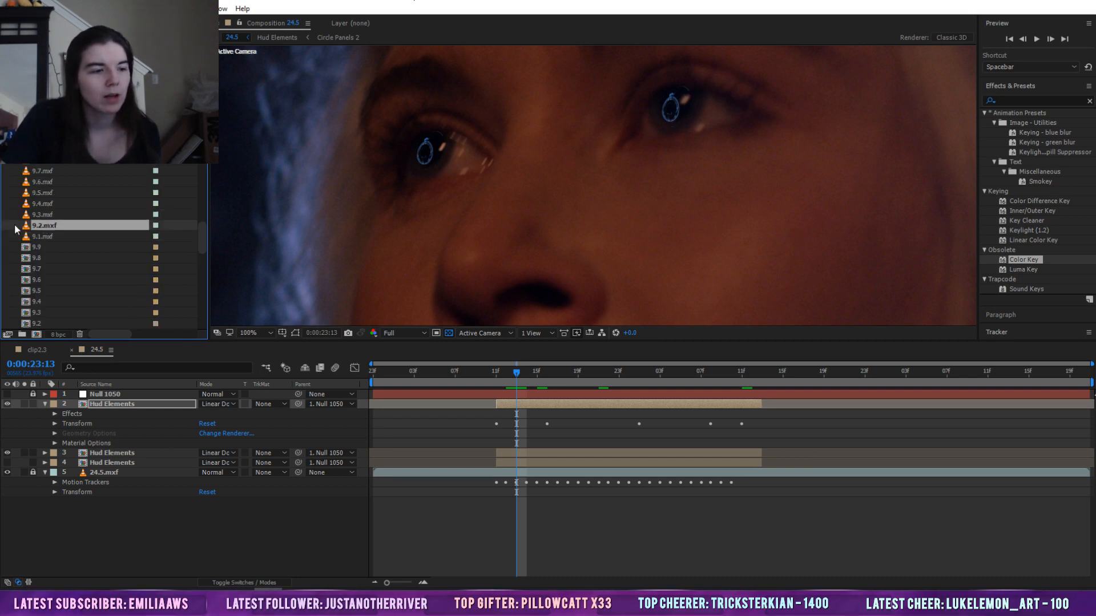
{"action": "scroll", "coordinate": [27, 234], "scroll_direction": "down", "scroll_amount": 2}
{"action": "double_click", "coordinate": [26, 264]}
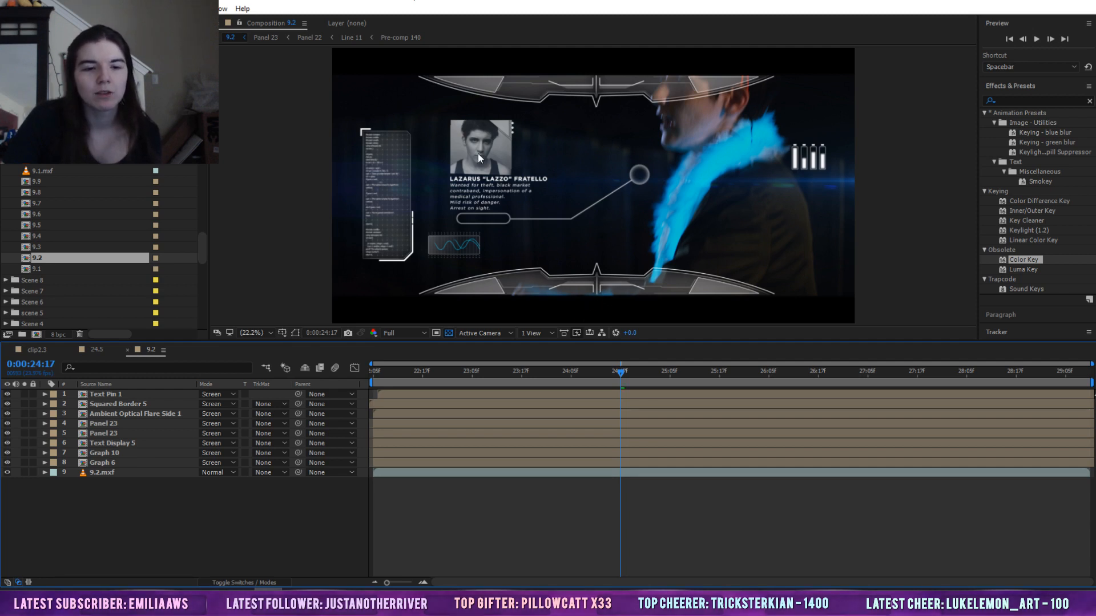
Toggle the visibility of the Graph 10 and Graph 6 layers to check their part in the HUD, leaving both shown
{"action": "left_click", "coordinate": [9, 452]}
{"action": "left_click", "coordinate": [8, 454]}
{"action": "left_click", "coordinate": [8, 462]}
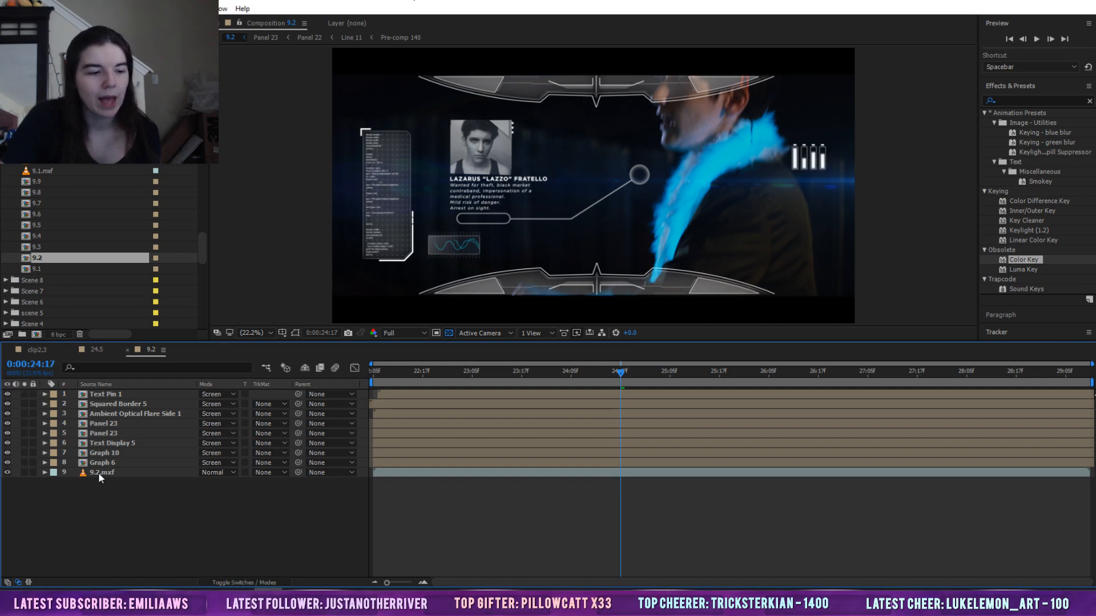
Open the 9.2.mxf layer on its own, fit it to the viewer and preview the original footage
{"action": "double_click", "coordinate": [99, 472]}
{"action": "left_click", "coordinate": [262, 336]}
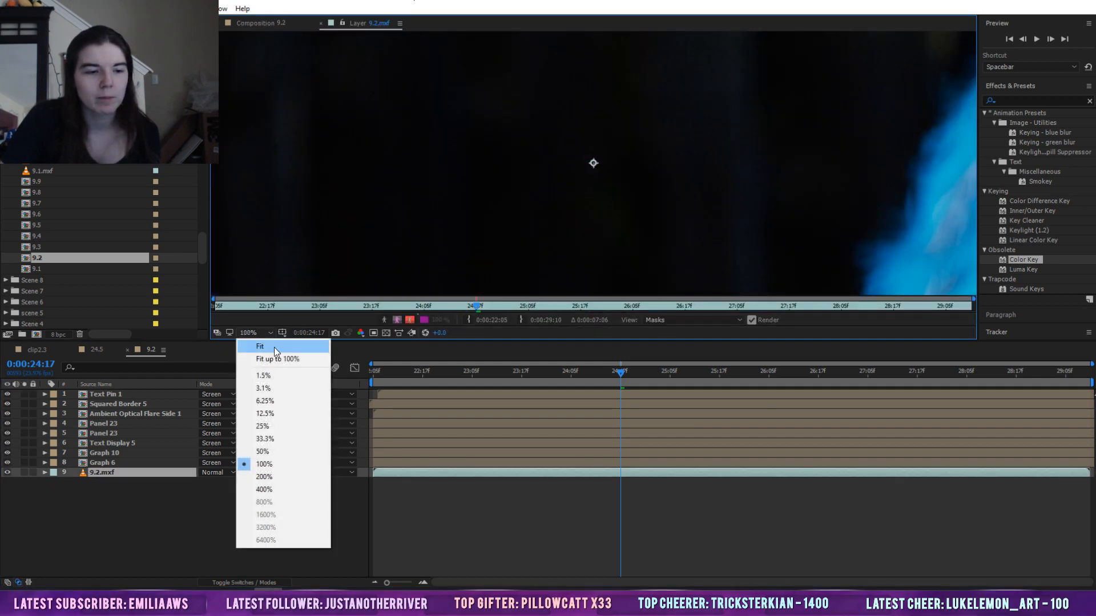
{"action": "left_click", "coordinate": [274, 347]}
{"action": "key", "text": "space"}
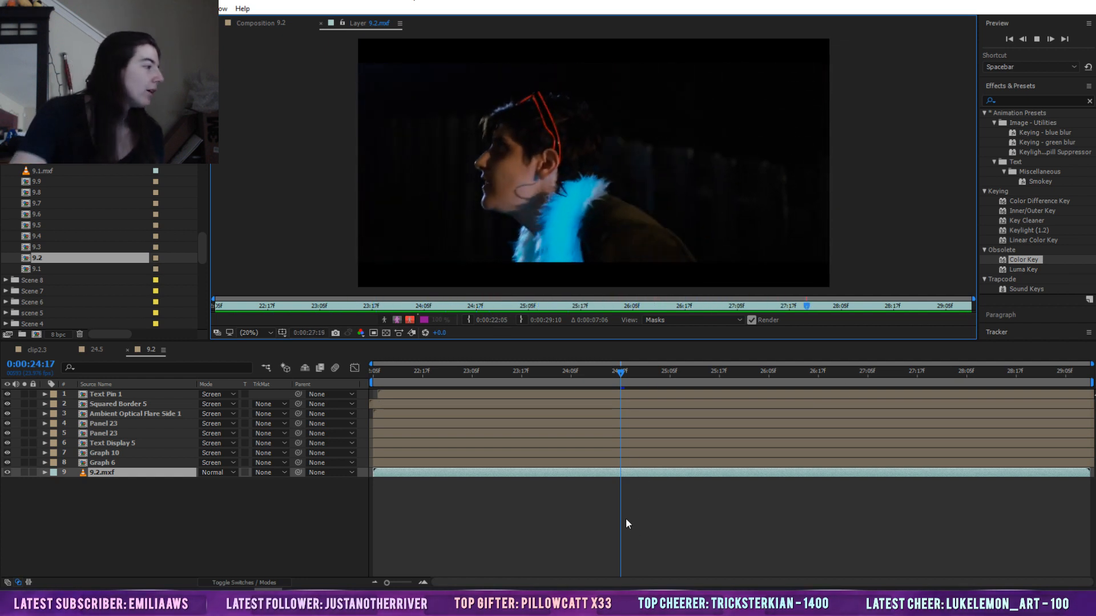
{"action": "key", "text": "space"}
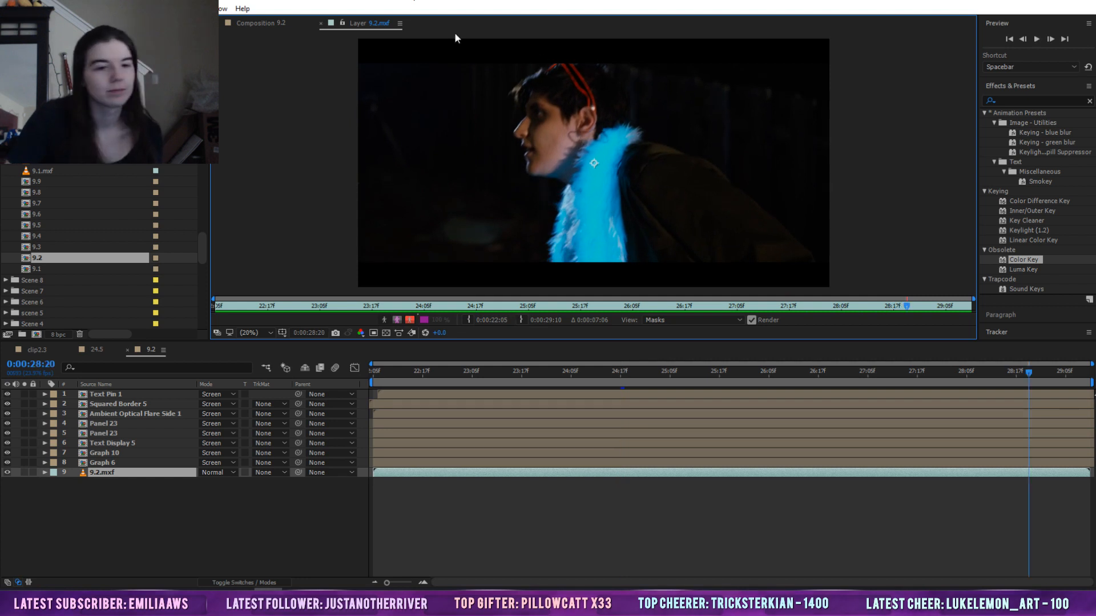
Close the 9.2.mxf layer view and compositions 9.2 and 24.5, and collapse the scene 9 folder
{"action": "left_click", "coordinate": [320, 24]}
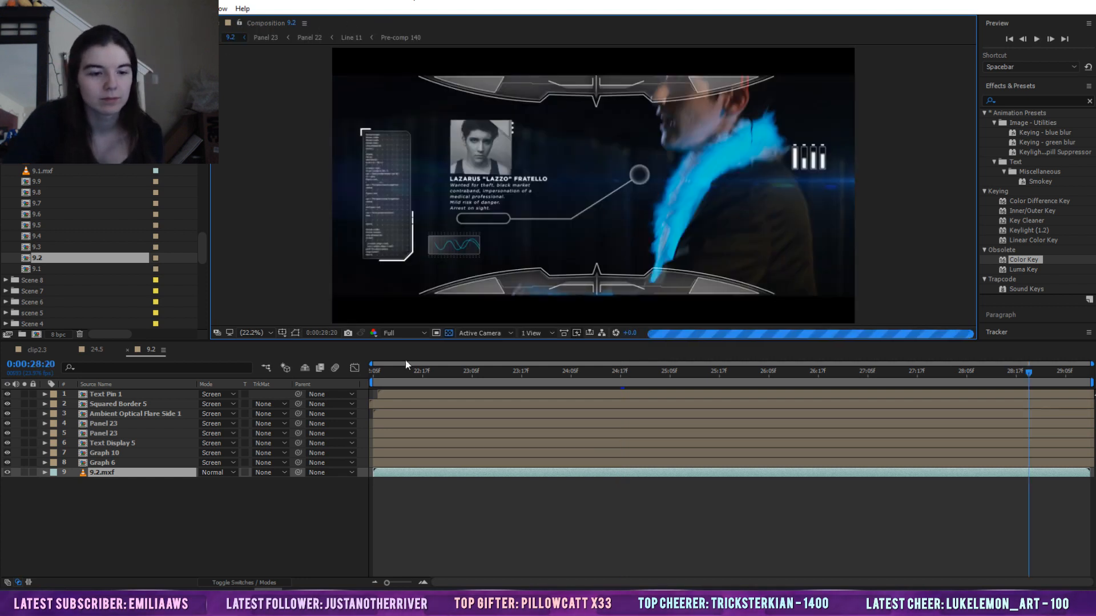
{"action": "left_click", "coordinate": [127, 350]}
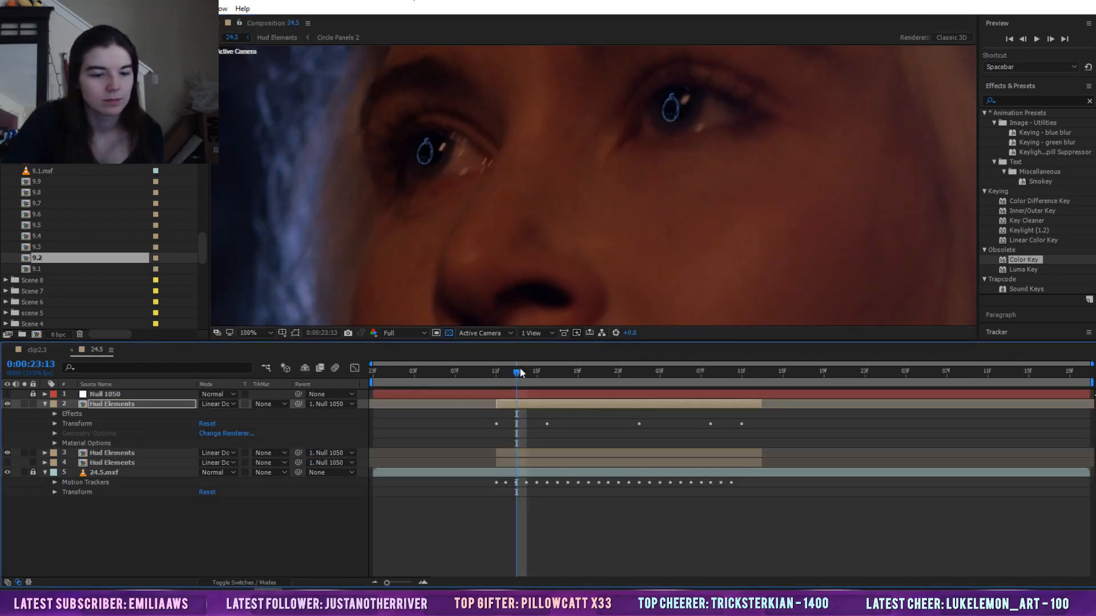
{"action": "left_click", "coordinate": [72, 349]}
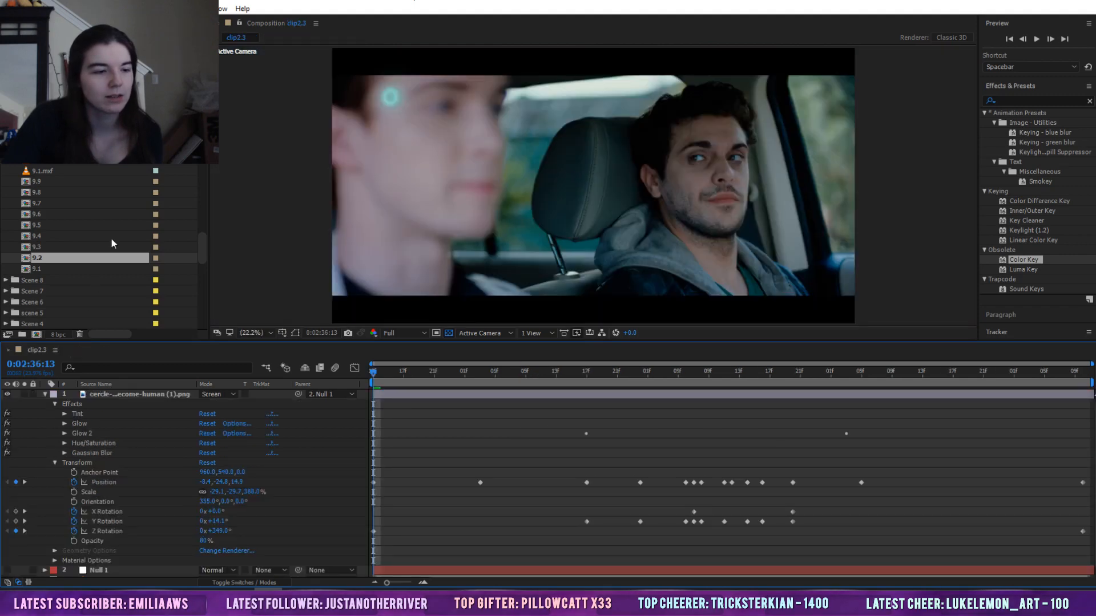
{"action": "scroll", "coordinate": [111, 237], "scroll_direction": "up", "scroll_amount": 6}
{"action": "left_click", "coordinate": [12, 259]}
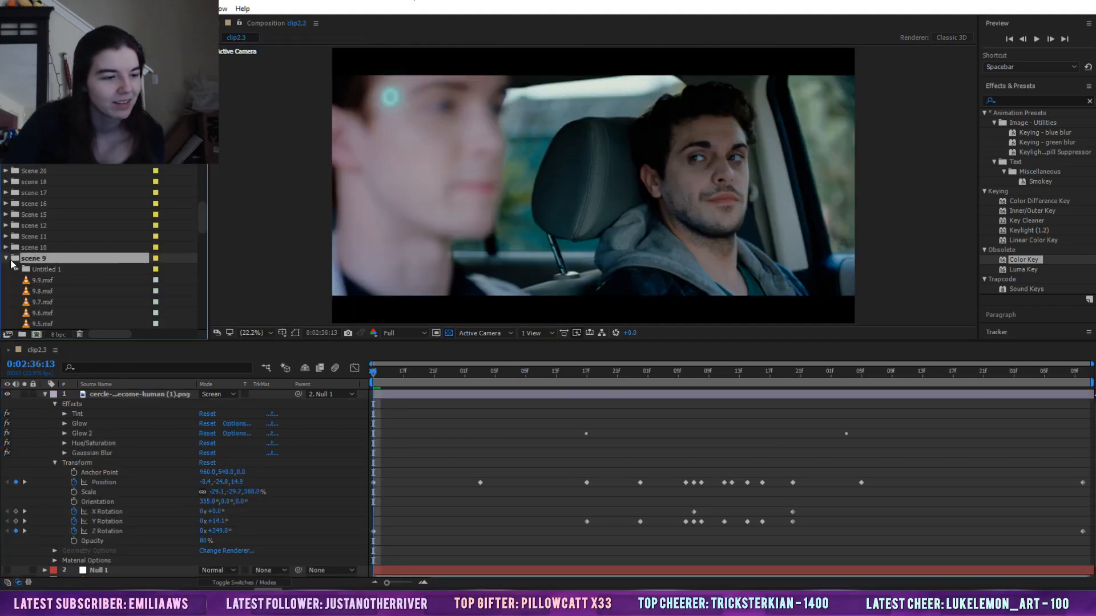
{"action": "left_click", "coordinate": [7, 259]}
Expand the scene 12 folder, look through its victim compositions and footage, and collapse it
{"action": "left_click", "coordinate": [41, 226]}
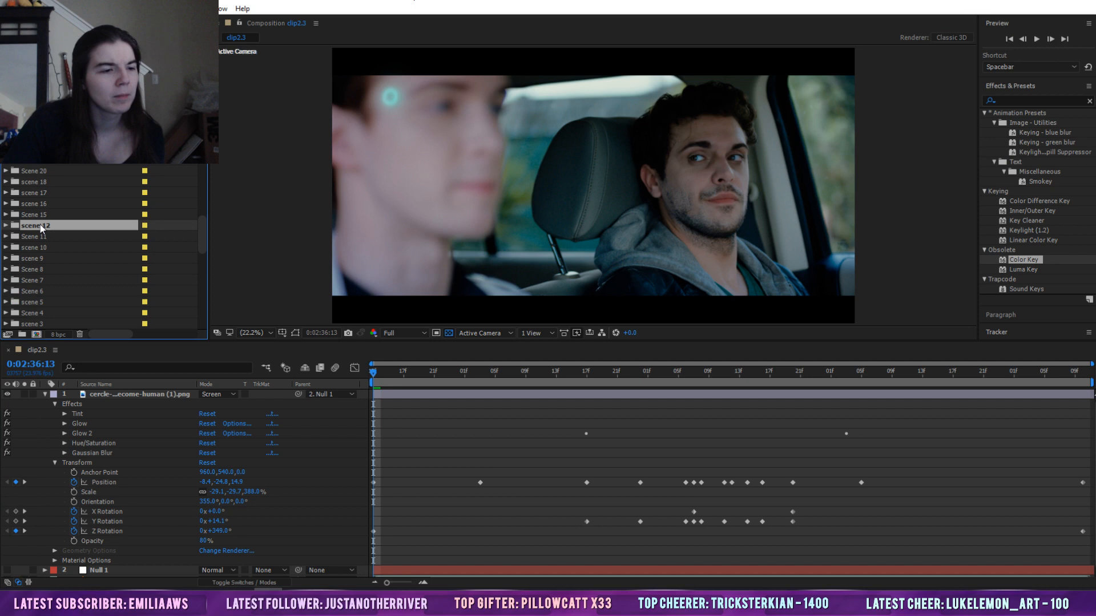
{"action": "left_click", "coordinate": [6, 226]}
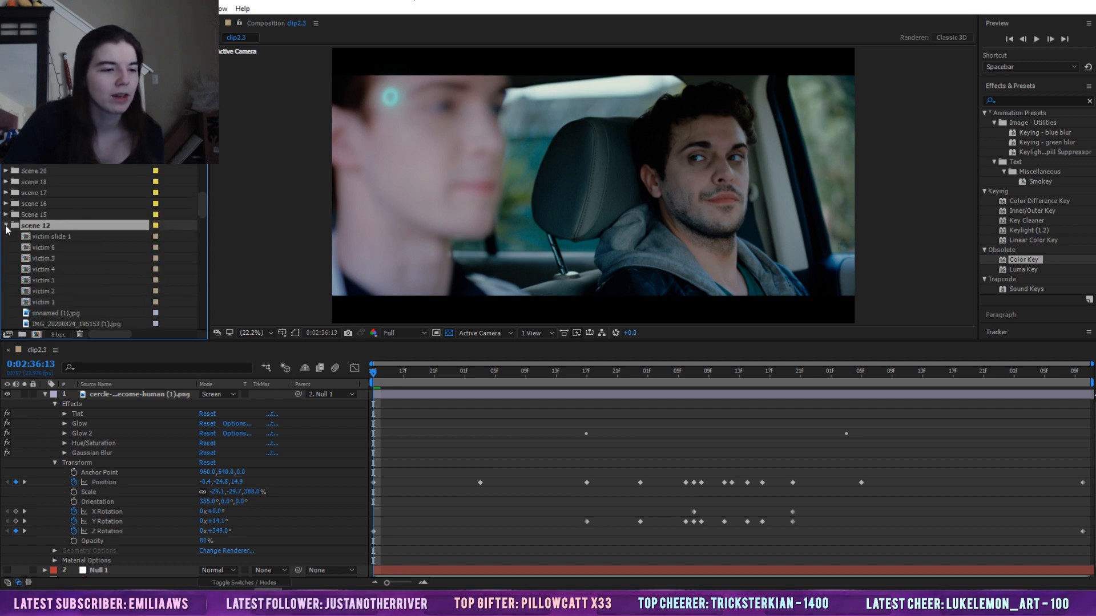
{"action": "scroll", "coordinate": [72, 279], "scroll_direction": "down", "scroll_amount": 4}
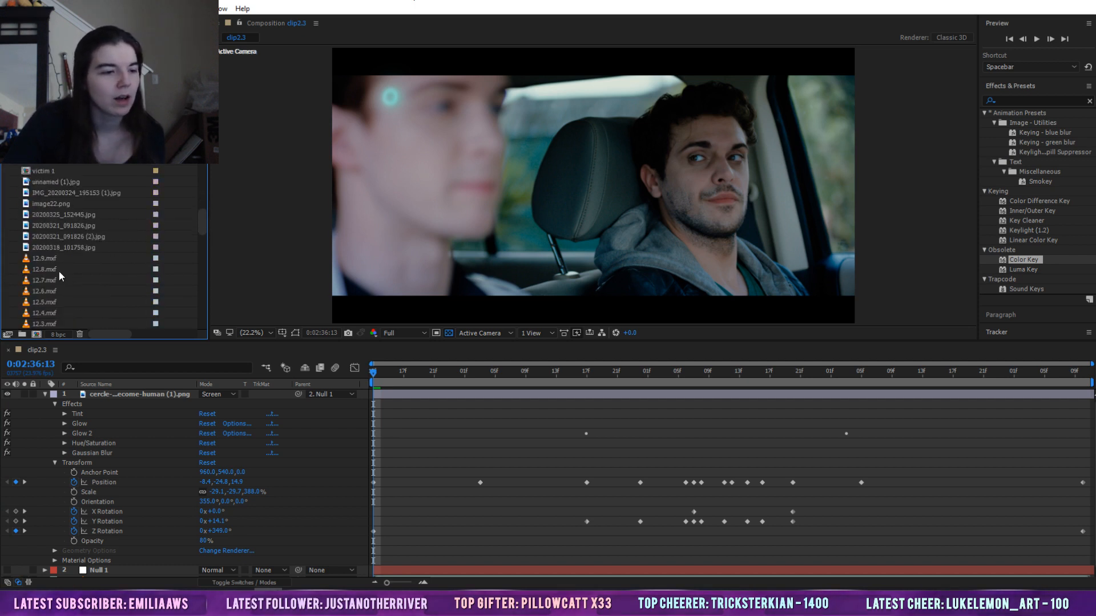
{"action": "scroll", "coordinate": [59, 272], "scroll_direction": "up", "scroll_amount": 5}
{"action": "left_click", "coordinate": [6, 291]}
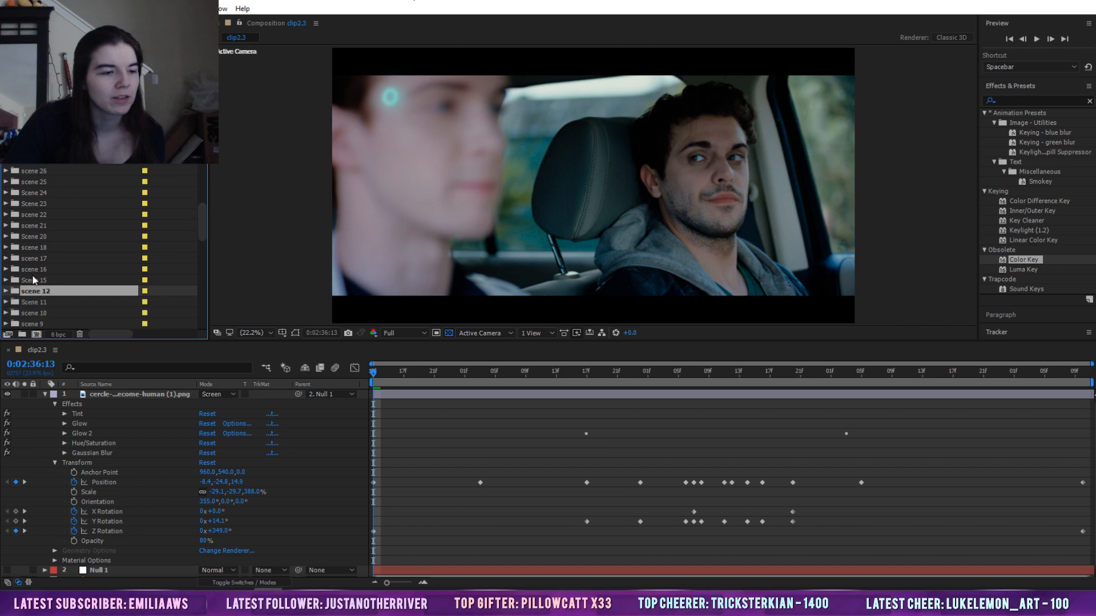
{"action": "left_click", "coordinate": [6, 291]}
Expand the scene 11 folder, find its compositions and open composition 11.2
{"action": "scroll", "coordinate": [40, 240], "scroll_direction": "down", "scroll_amount": 5}
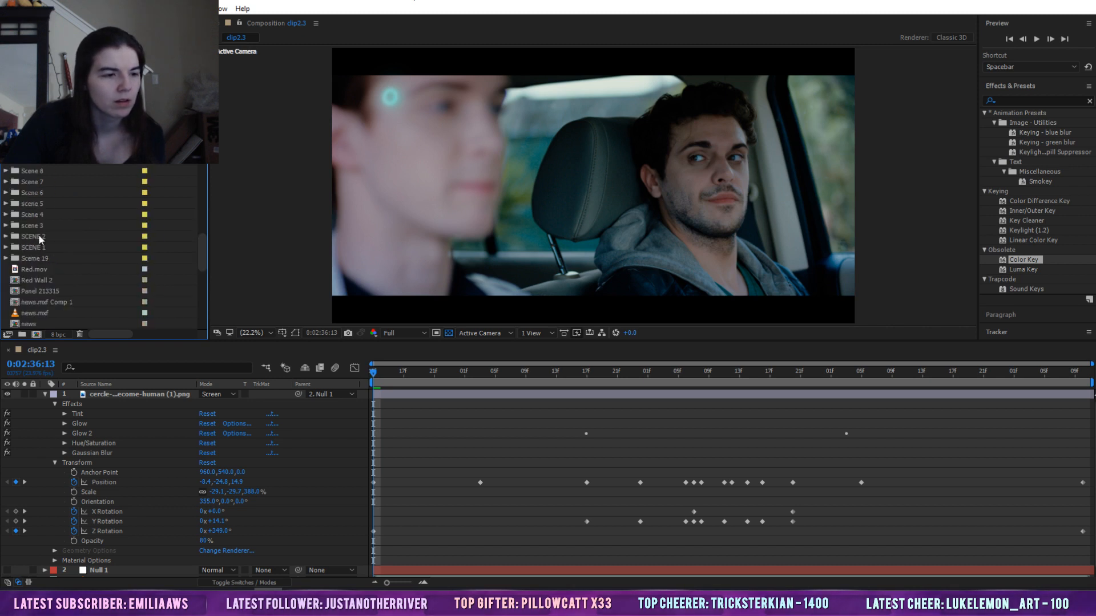
{"action": "scroll", "coordinate": [103, 246], "scroll_direction": "up", "scroll_amount": 5}
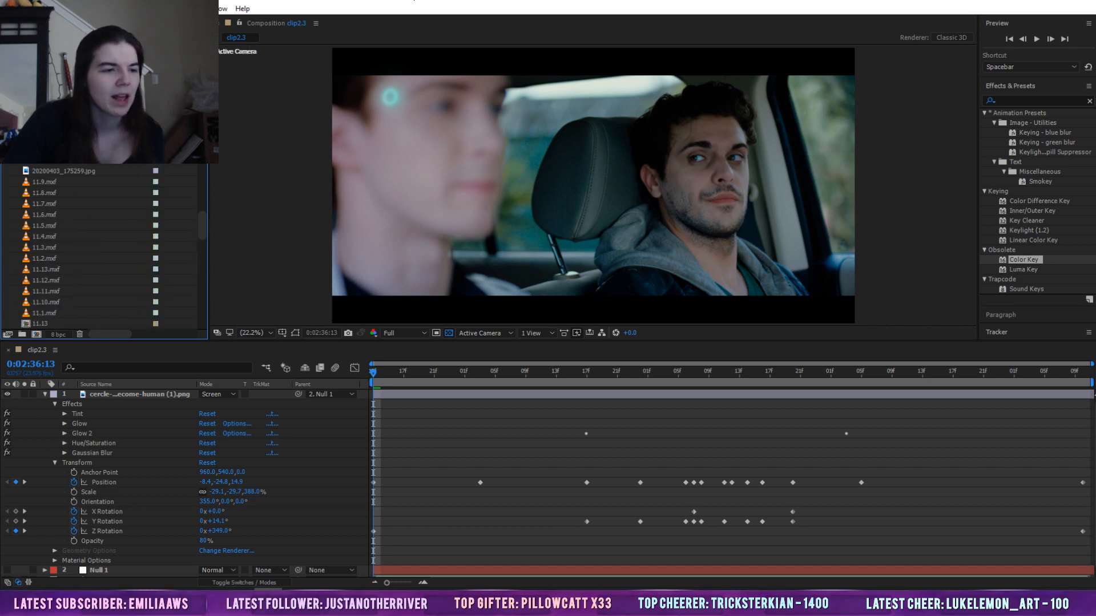
{"action": "scroll", "coordinate": [83, 317], "scroll_direction": "down", "scroll_amount": 3}
{"action": "left_click", "coordinate": [32, 280]}
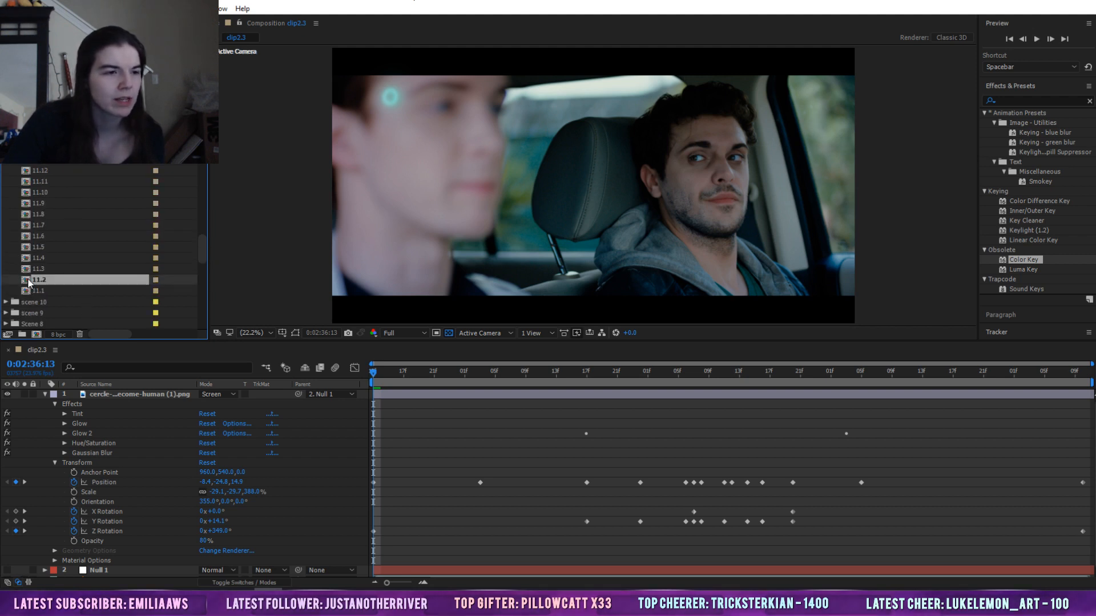
{"action": "double_click", "coordinate": [29, 281]}
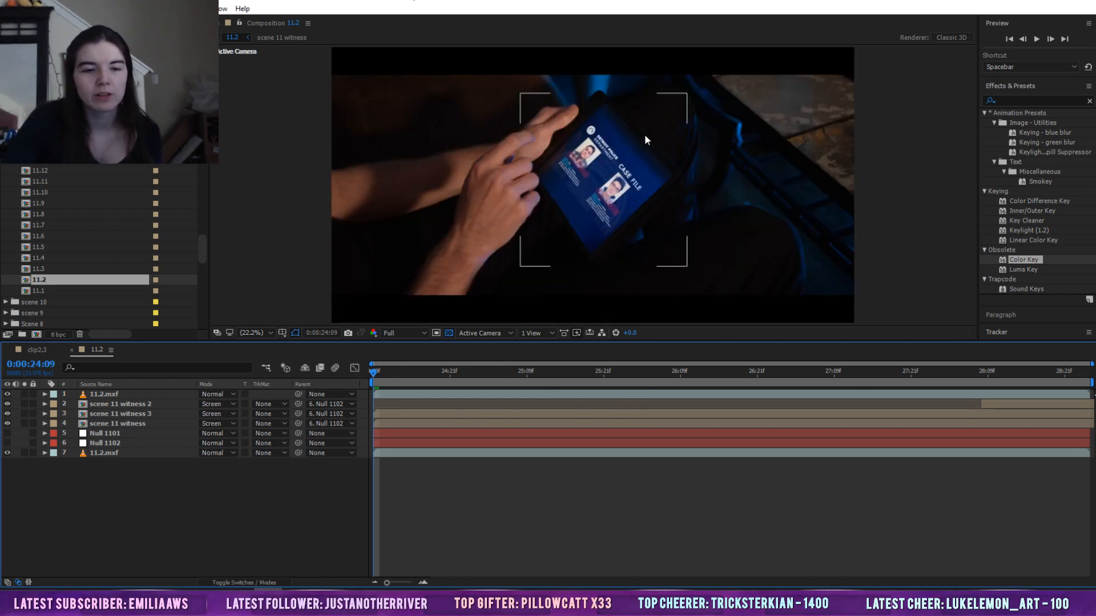
View the nested scene 11 witness 3 case file composition, close the composition viewer and reopen composition 11.2
{"action": "left_click", "coordinate": [117, 414]}
{"action": "double_click", "coordinate": [117, 415]}
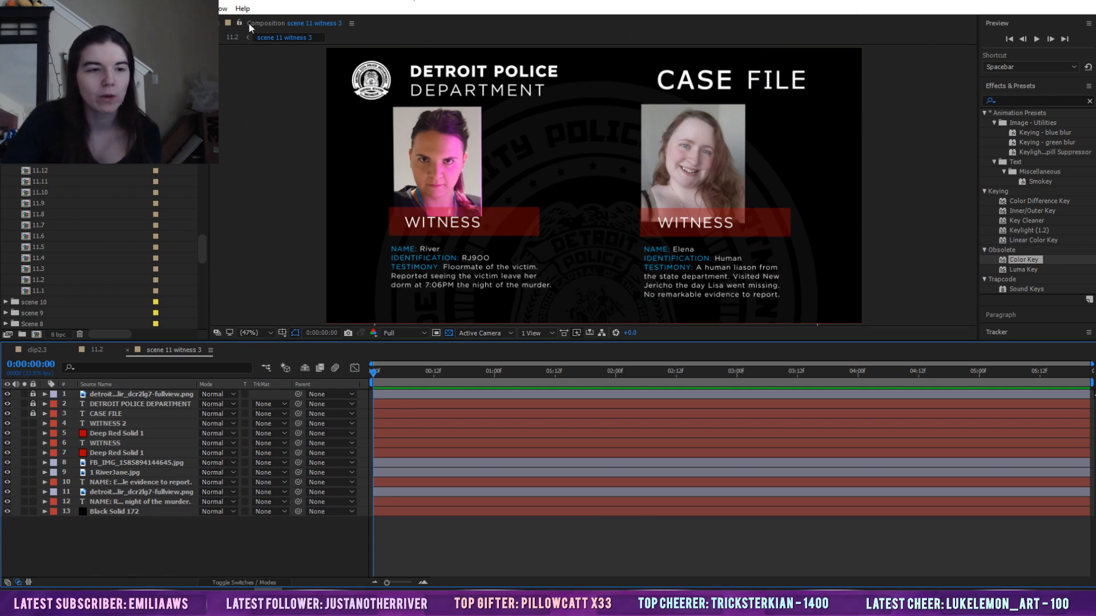
{"action": "left_click", "coordinate": [218, 24]}
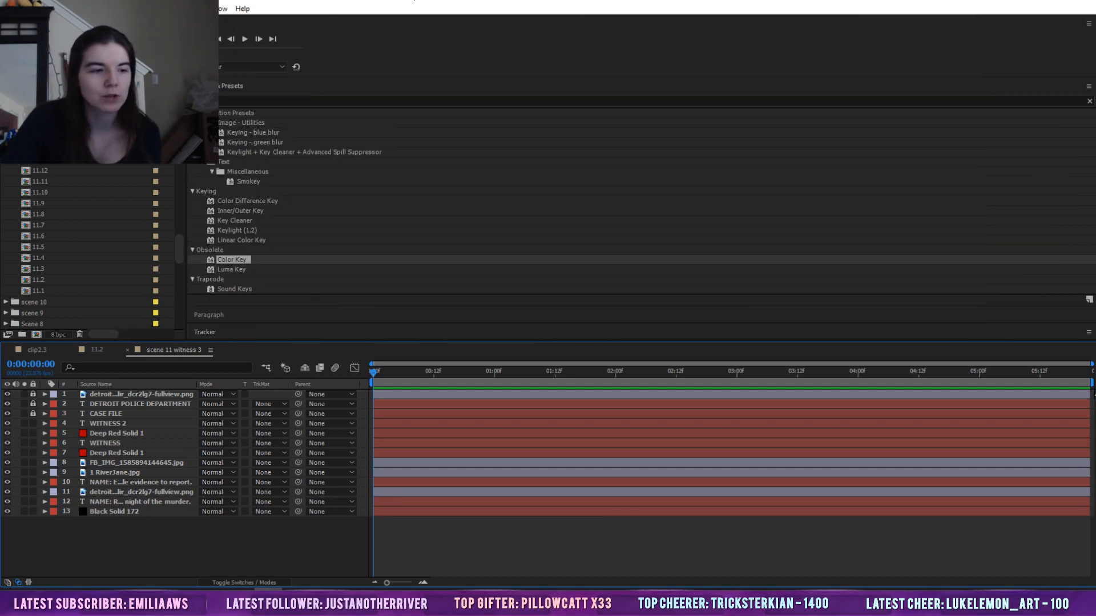
{"action": "double_click", "coordinate": [30, 280]}
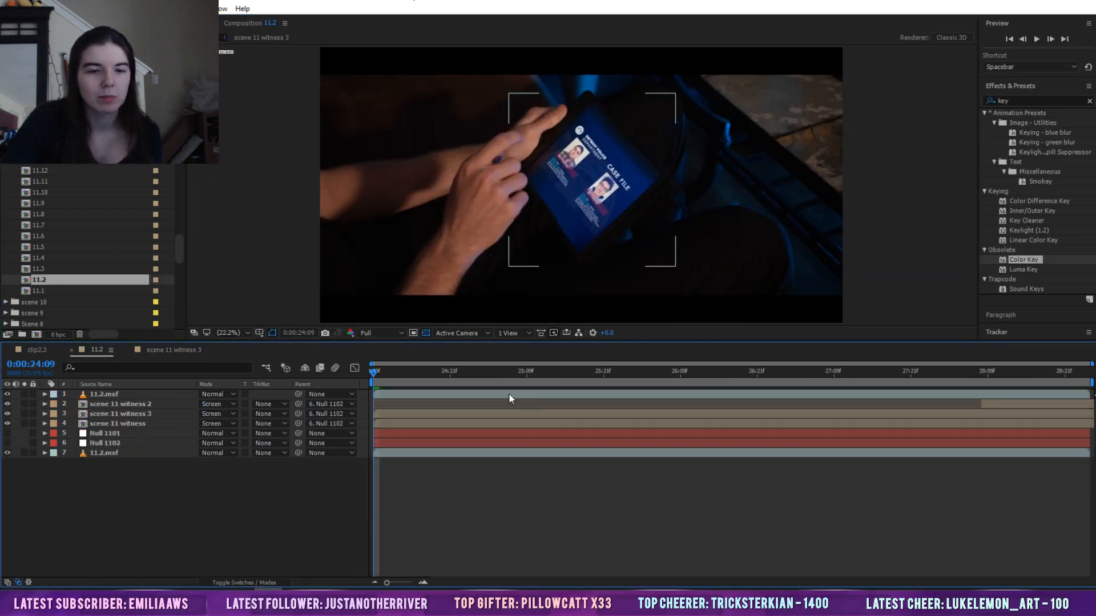
{"action": "left_click_drag", "start_coordinate": [371, 372], "coordinate": [290, 374]}
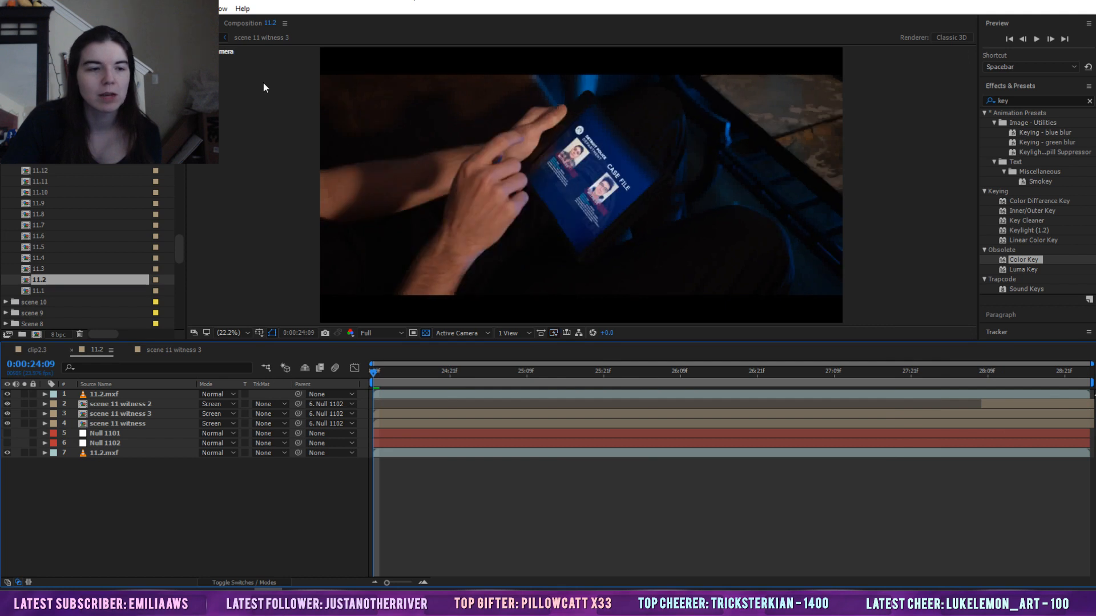
Collapse the scene 11 folder, look through the contents of the scene 6 folder and collapse it
{"action": "left_click", "coordinate": [85, 23]}
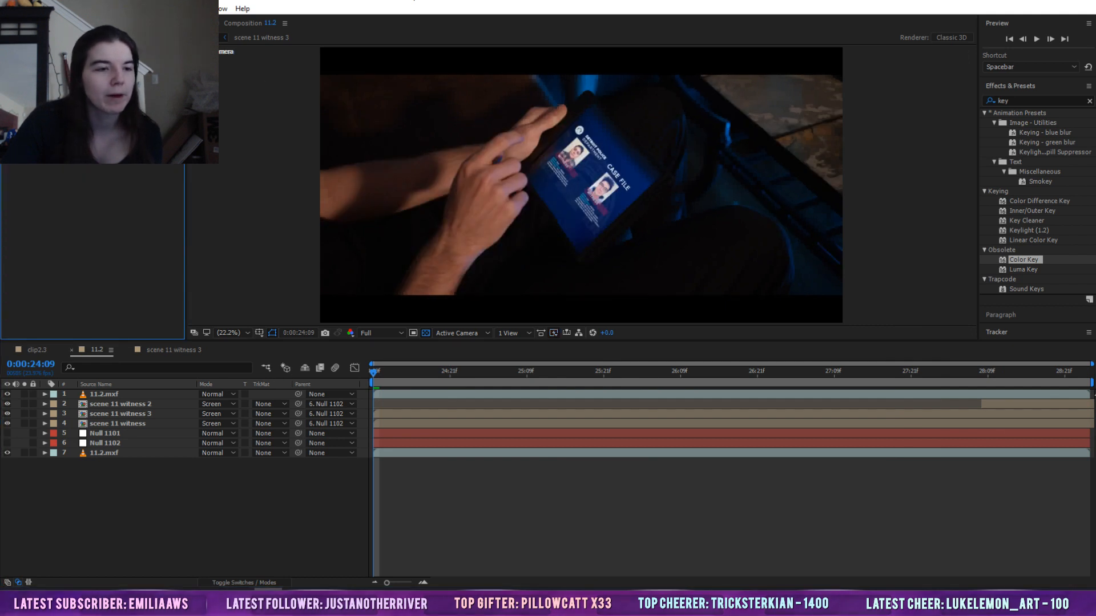
{"action": "left_click", "coordinate": [18, 23]}
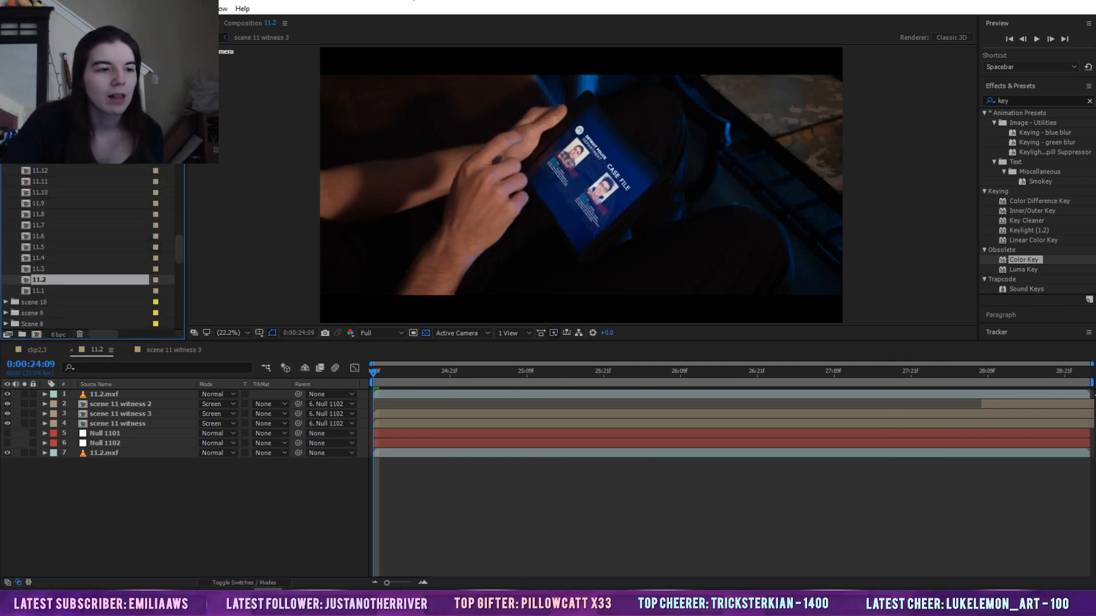
{"action": "left_click_drag", "start_coordinate": [180, 248], "coordinate": [180, 210]}
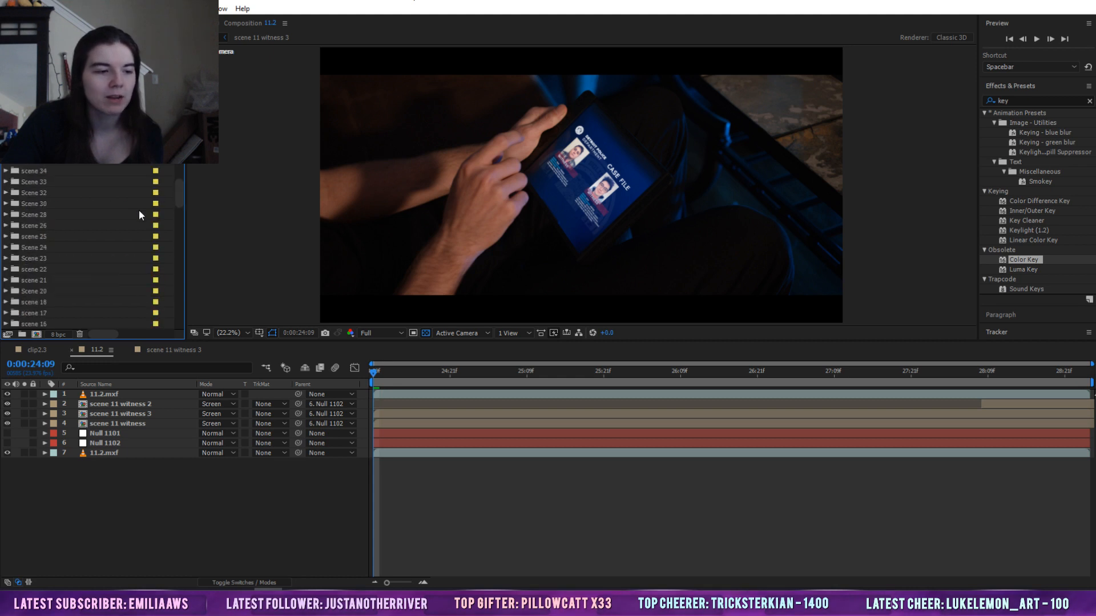
{"action": "scroll", "coordinate": [121, 246], "scroll_direction": "down", "scroll_amount": 5}
{"action": "scroll", "coordinate": [33, 174], "scroll_direction": "up", "scroll_amount": 5}
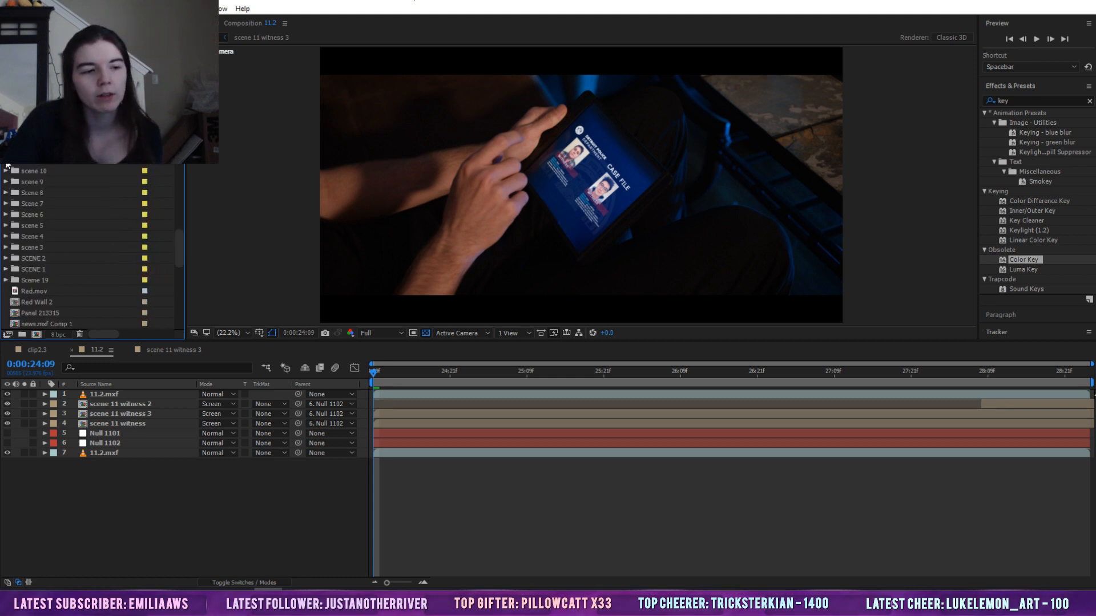
{"action": "left_click", "coordinate": [32, 174]}
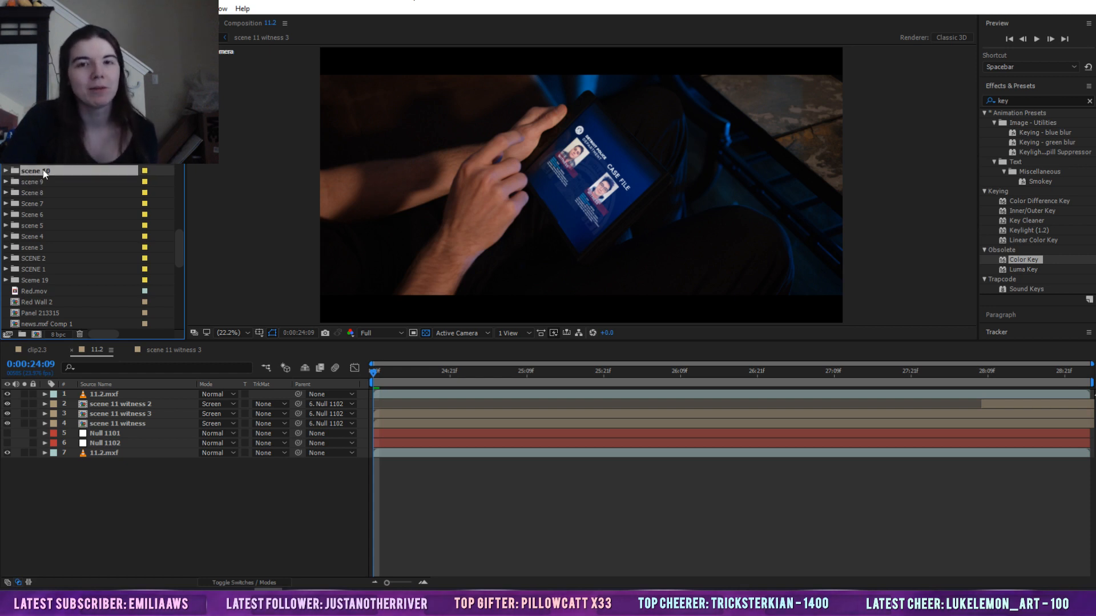
{"action": "left_click", "coordinate": [25, 215]}
{"action": "left_click", "coordinate": [7, 214]}
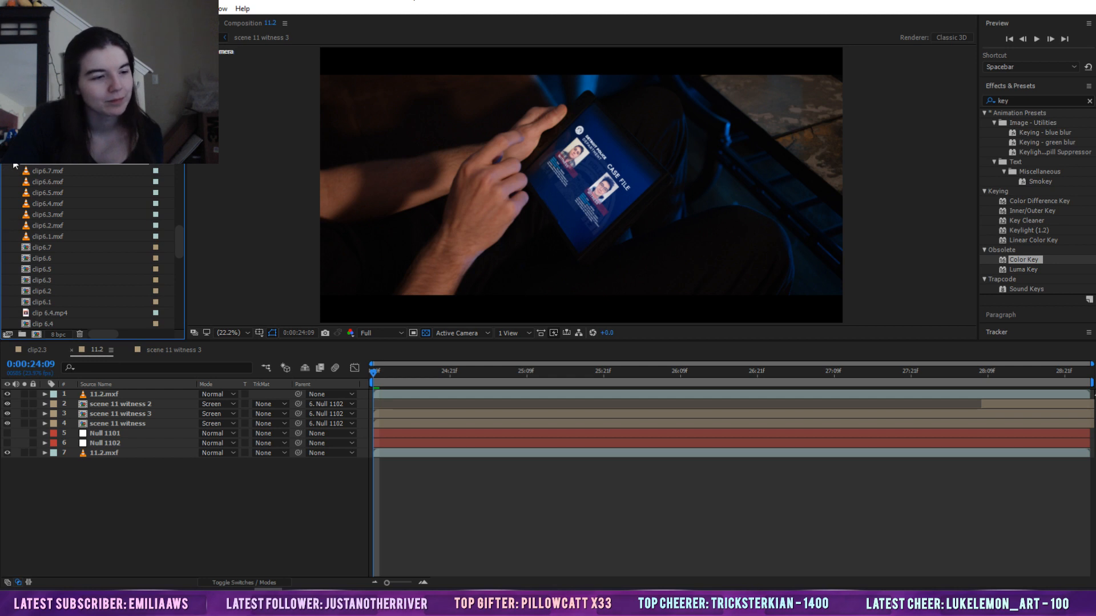
{"action": "left_click", "coordinate": [7, 215]}
{"action": "scroll", "coordinate": [47, 194], "scroll_direction": "up", "scroll_amount": 5}
Expand the scene 22 folder and open the original scene 22.1.mxf footage in the viewer
{"action": "left_click", "coordinate": [25, 250]}
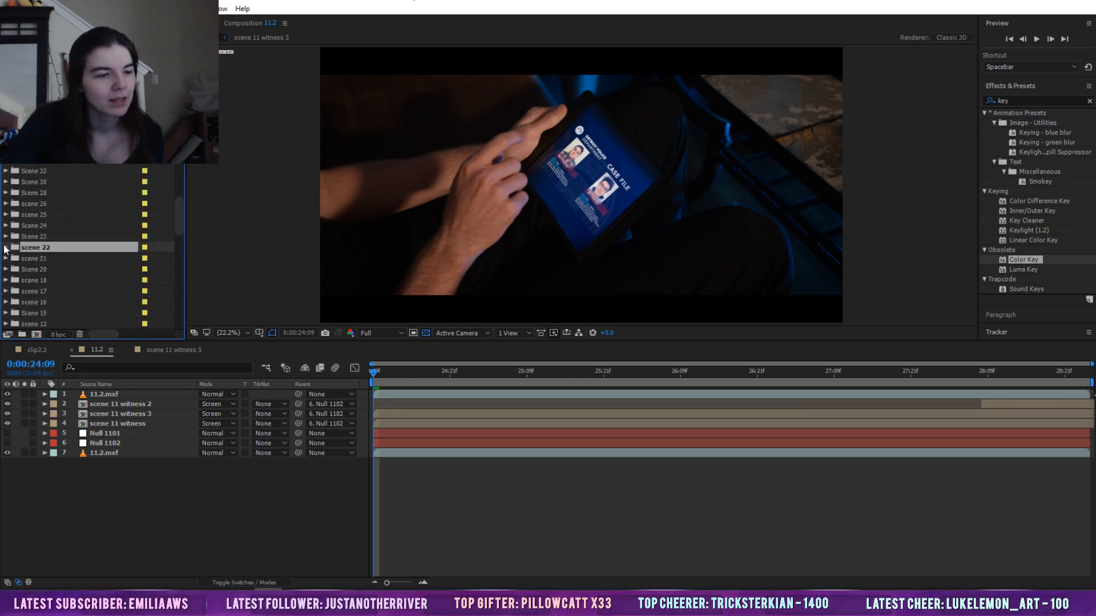
{"action": "left_click", "coordinate": [8, 249]}
{"action": "left_click", "coordinate": [51, 279]}
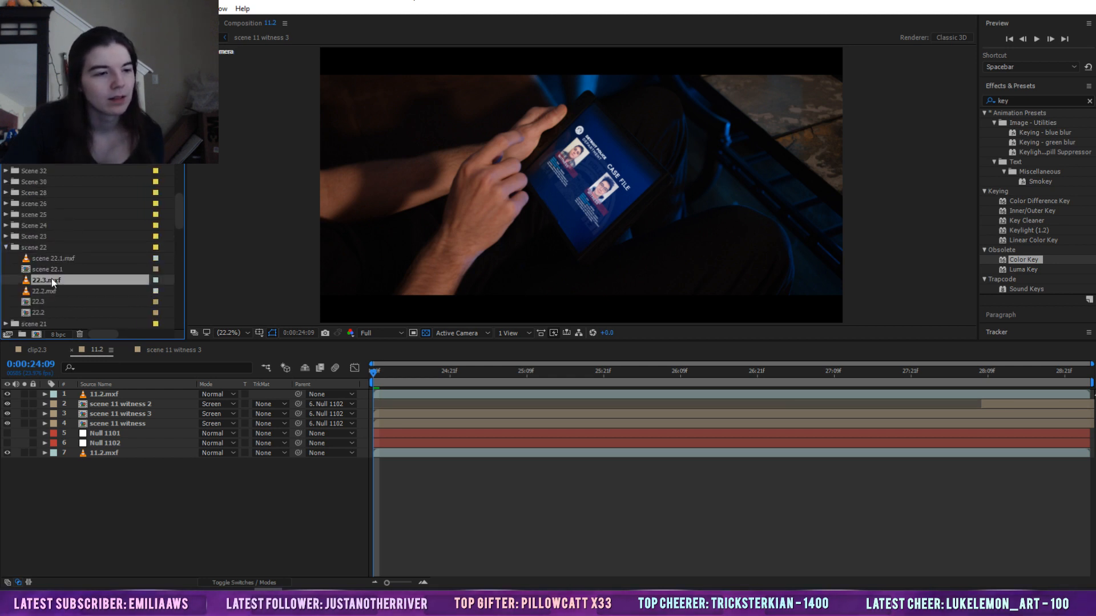
{"action": "left_click", "coordinate": [52, 260]}
{"action": "left_click", "coordinate": [50, 291]}
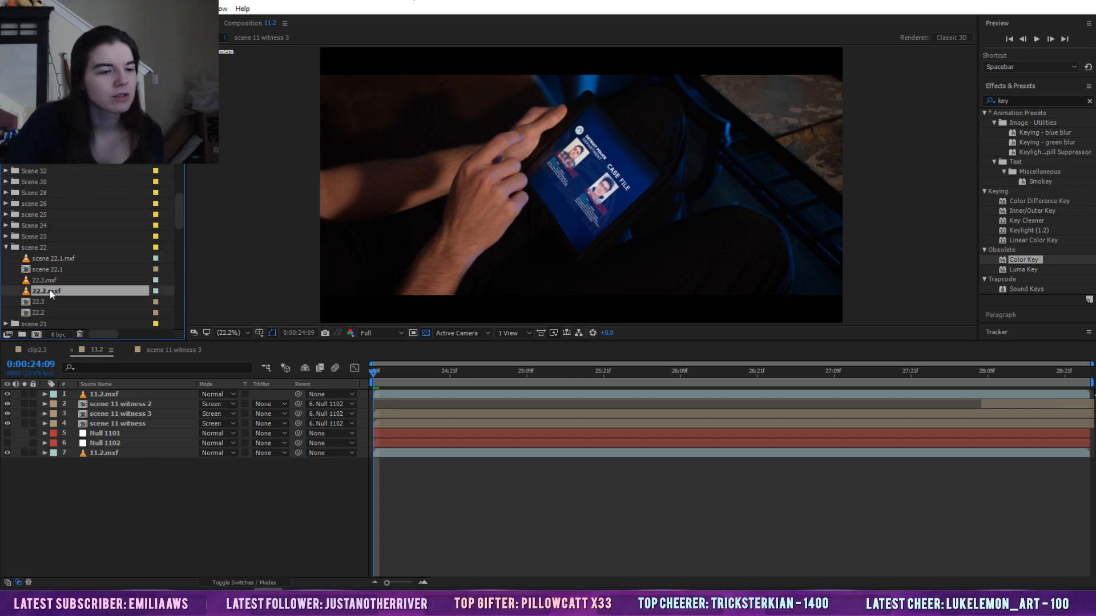
{"action": "left_click", "coordinate": [44, 303]}
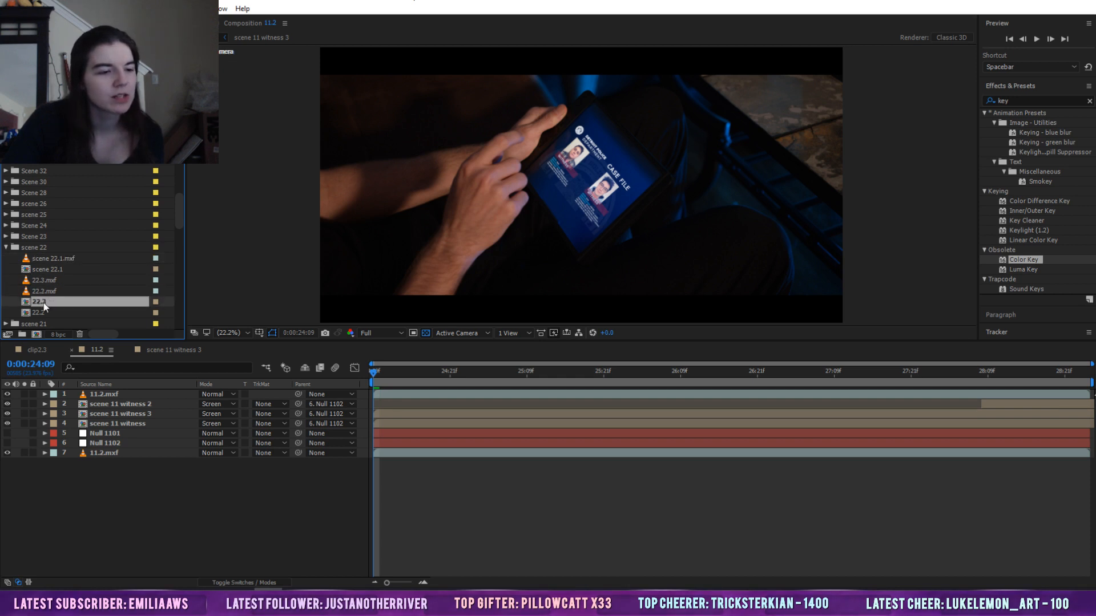
{"action": "left_click", "coordinate": [40, 261]}
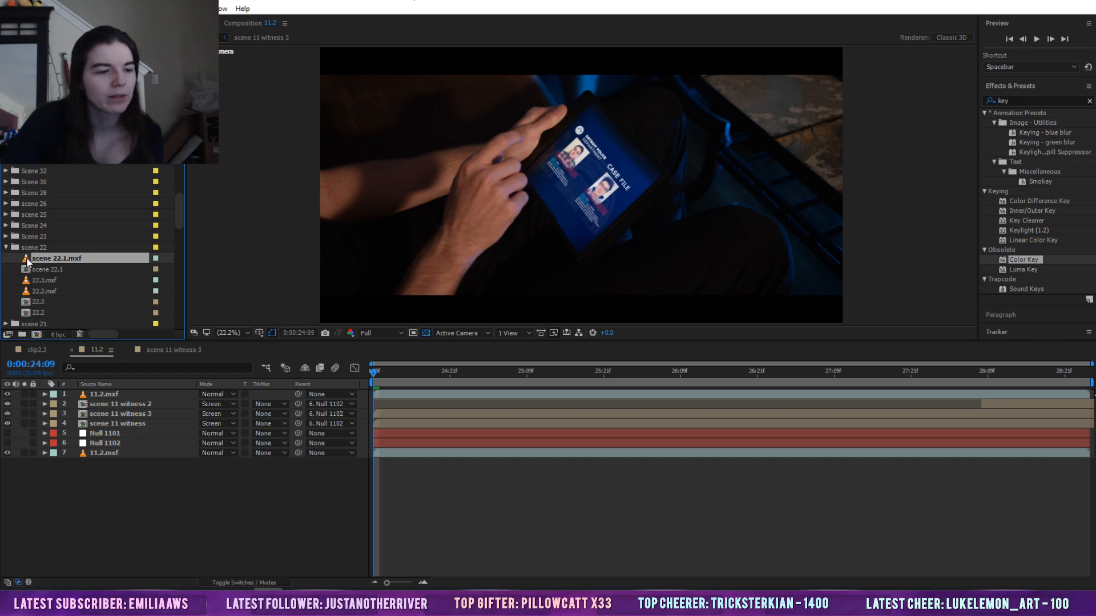
{"action": "double_click", "coordinate": [27, 261]}
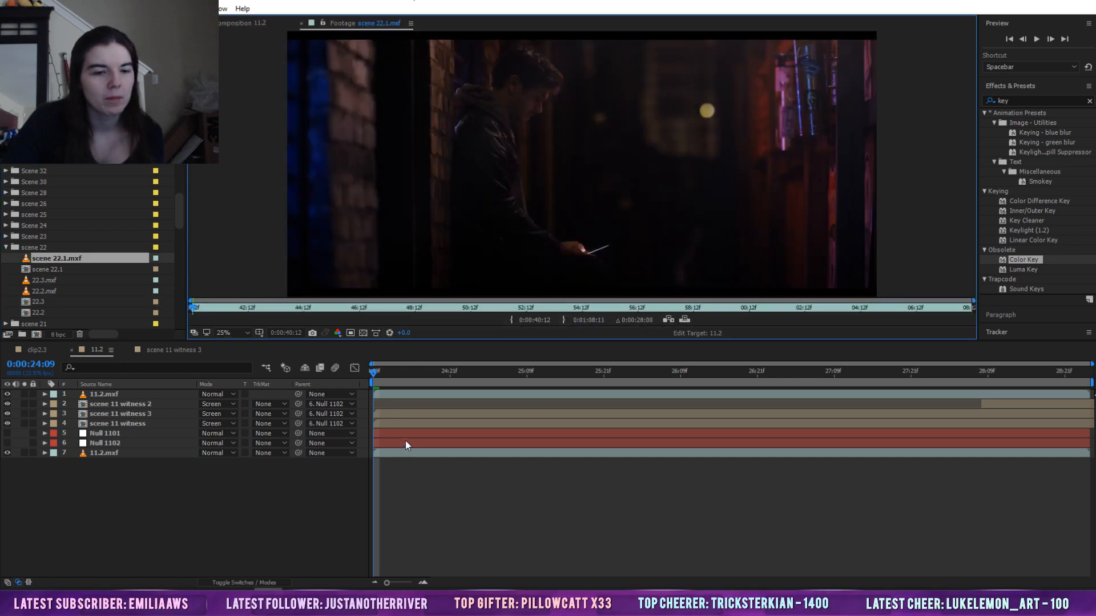
Preview the scene 22.1 composition, and open its nested gavin text-bubble composition to scrub through the message
{"action": "double_click", "coordinate": [53, 269]}
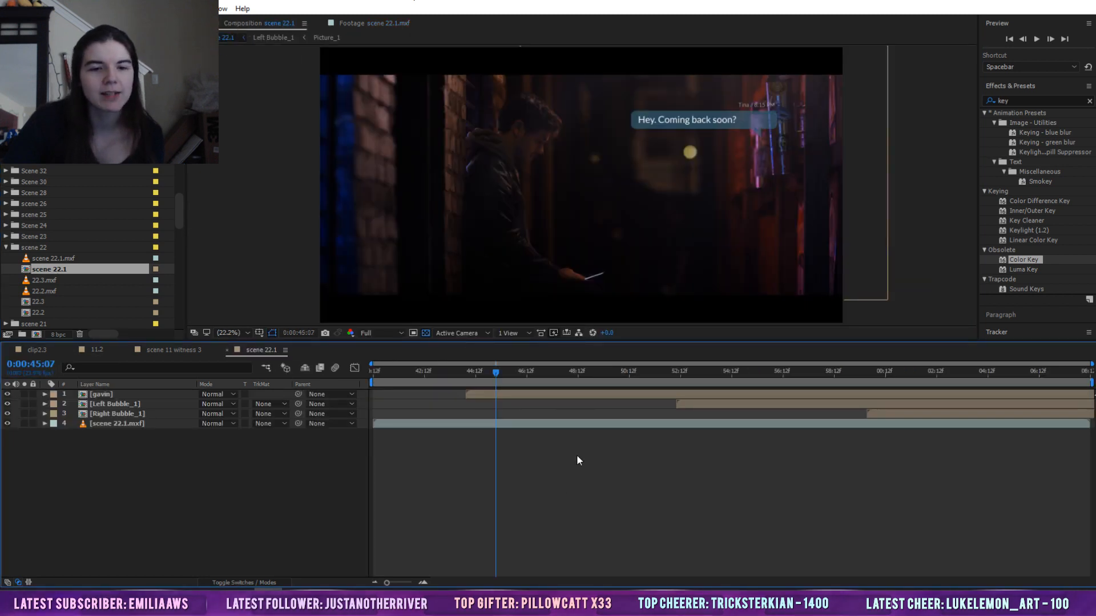
{"action": "key", "text": "space"}
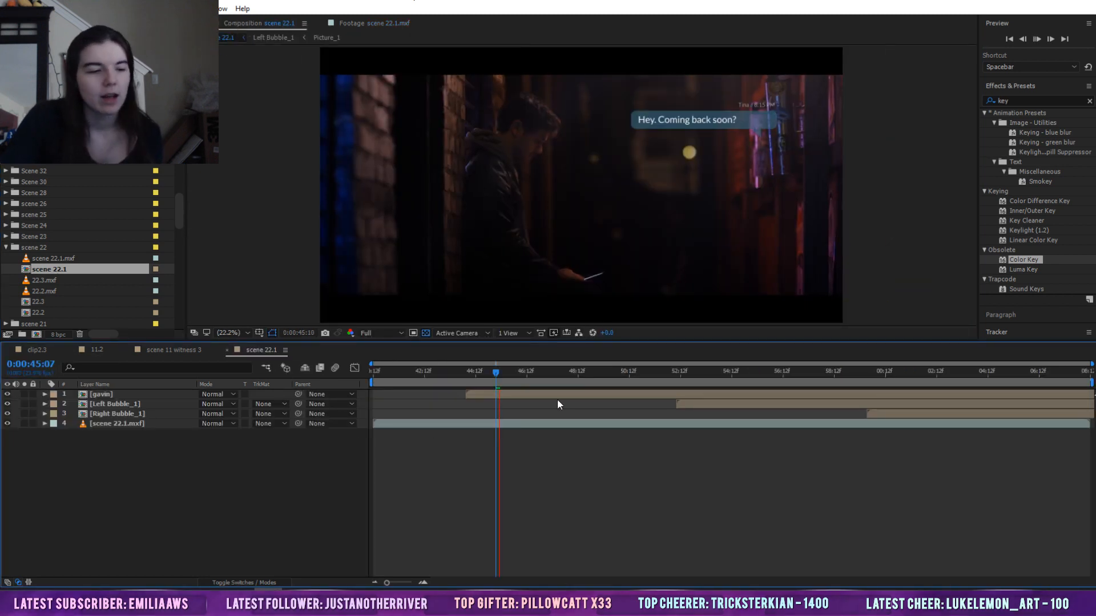
{"action": "double_click", "coordinate": [586, 394]}
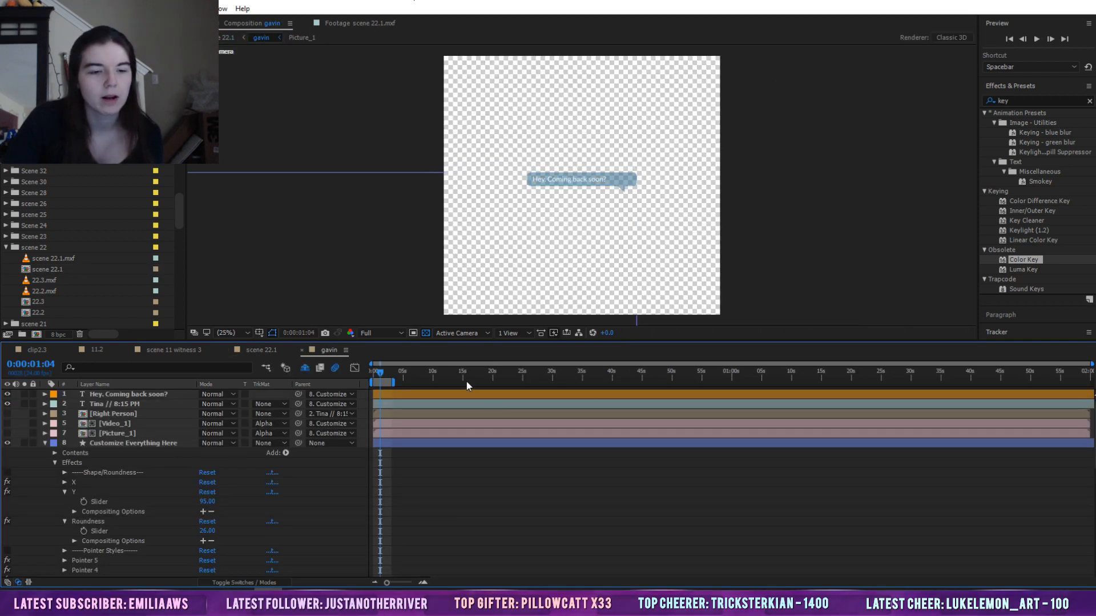
{"action": "left_click_drag", "start_coordinate": [464, 378], "coordinate": [980, 374]}
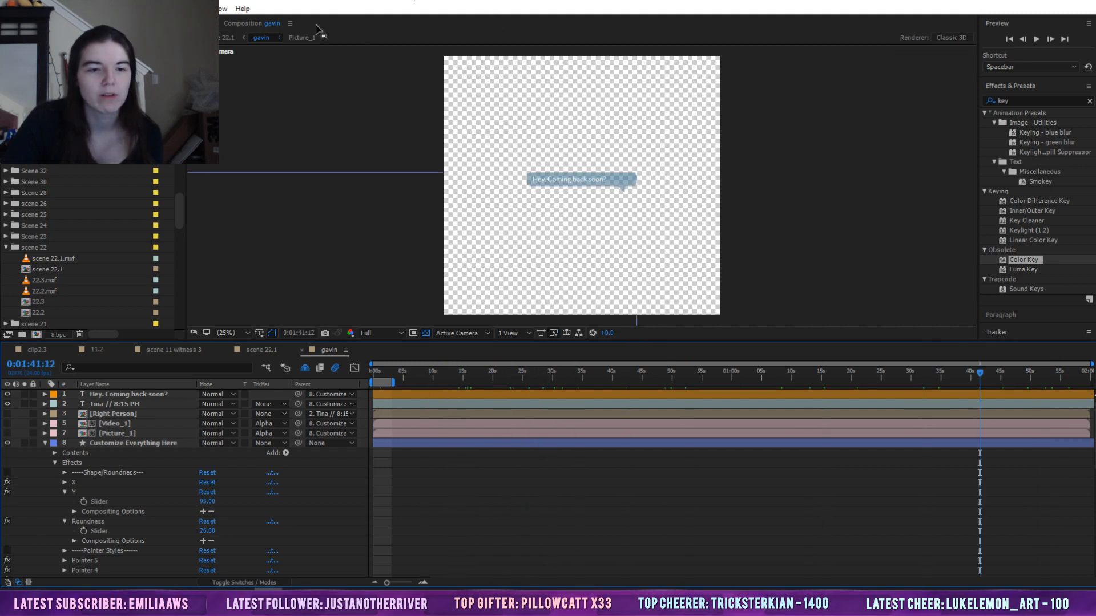
Return to composition scene 22.1, show the frame at 0:00:53:23 with both message bubbles, and collapse the scene 22 folder
{"action": "left_click", "coordinate": [28, 267]}
{"action": "double_click", "coordinate": [28, 271]}
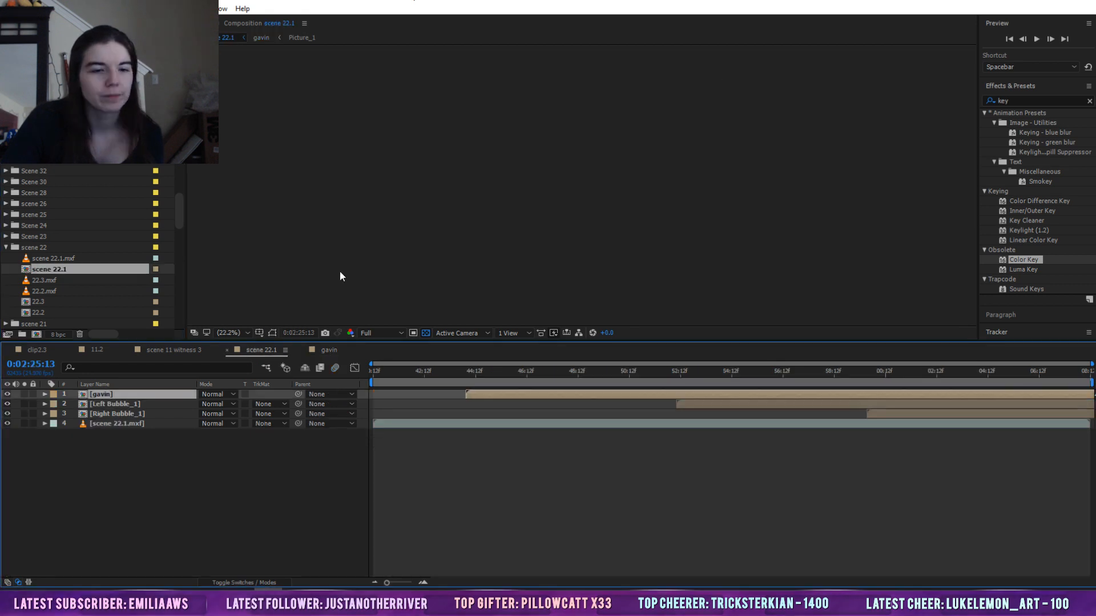
{"action": "mouse_move", "coordinate": [701, 382]}
{"action": "left_mouse_down"}
{"action": "mouse_move", "coordinate": [827, 374]}
{"action": "mouse_move", "coordinate": [346, 373]}
{"action": "mouse_move", "coordinate": [719, 384]}
{"action": "left_mouse_up"}
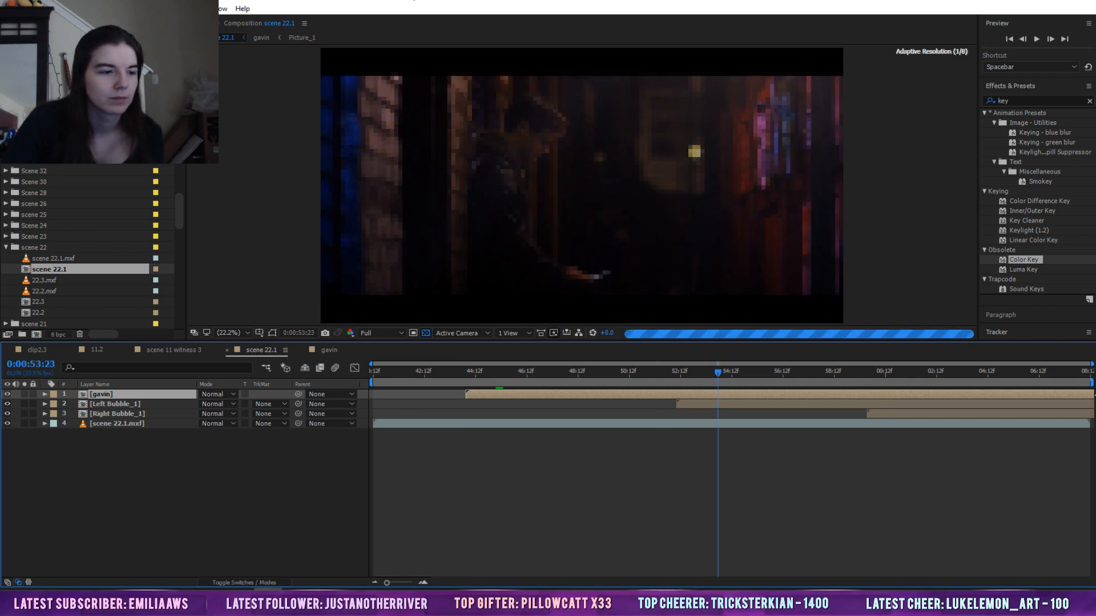
{"action": "left_click", "coordinate": [6, 248]}
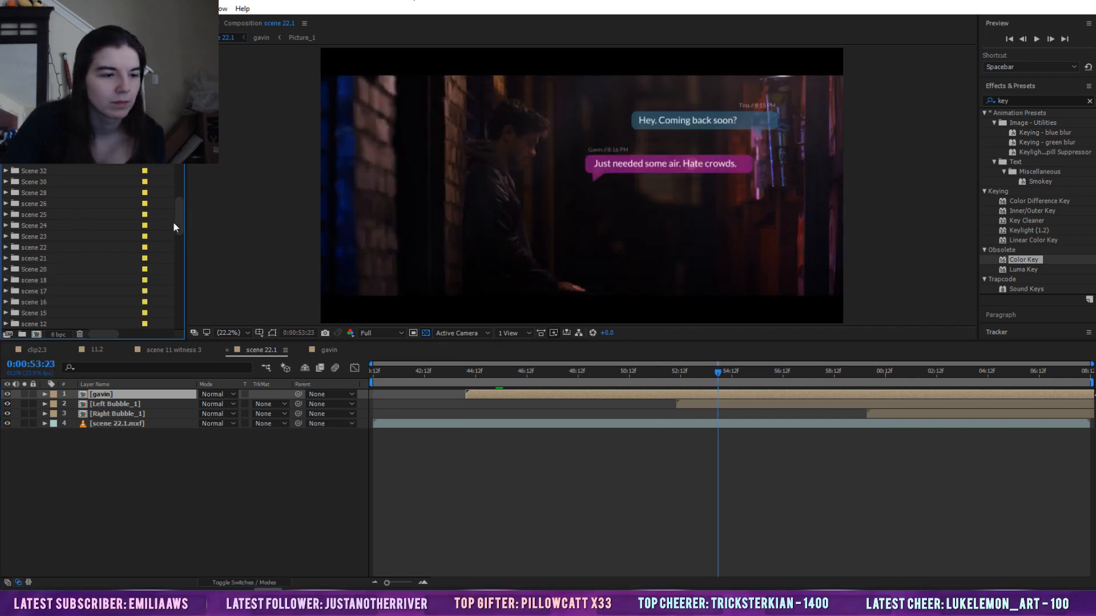
{"action": "left_click_drag", "start_coordinate": [178, 220], "coordinate": [179, 152]}
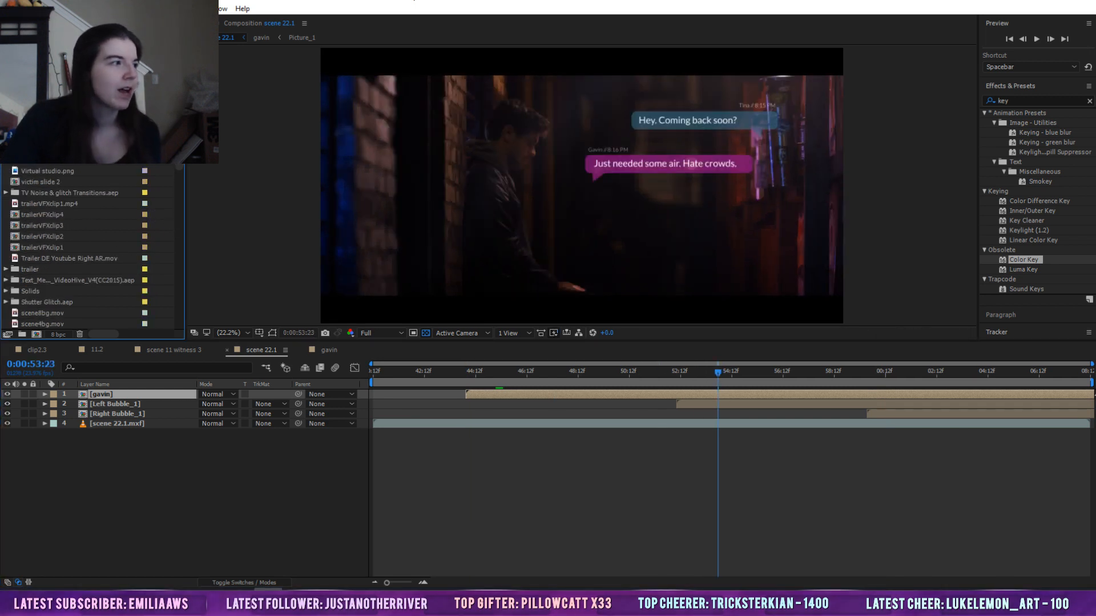
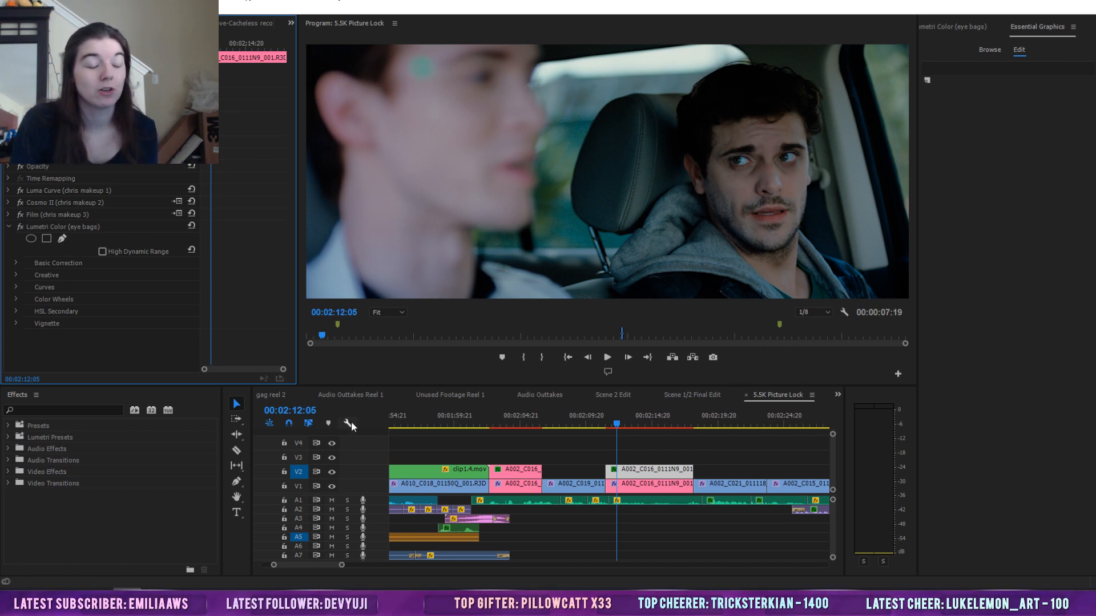
In Premiere Pro, compare the car shot with and without track V2 at 25% zoom, leaving V2 shown, and select the V1 clip at the playhead
{"action": "left_click", "coordinate": [333, 474]}
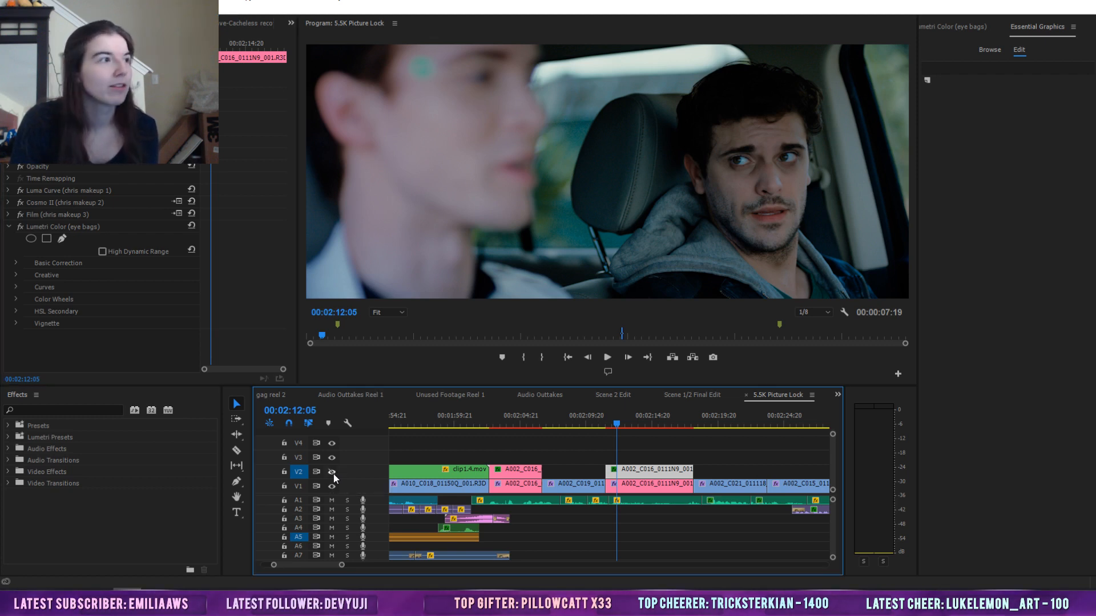
{"action": "left_click", "coordinate": [332, 472]}
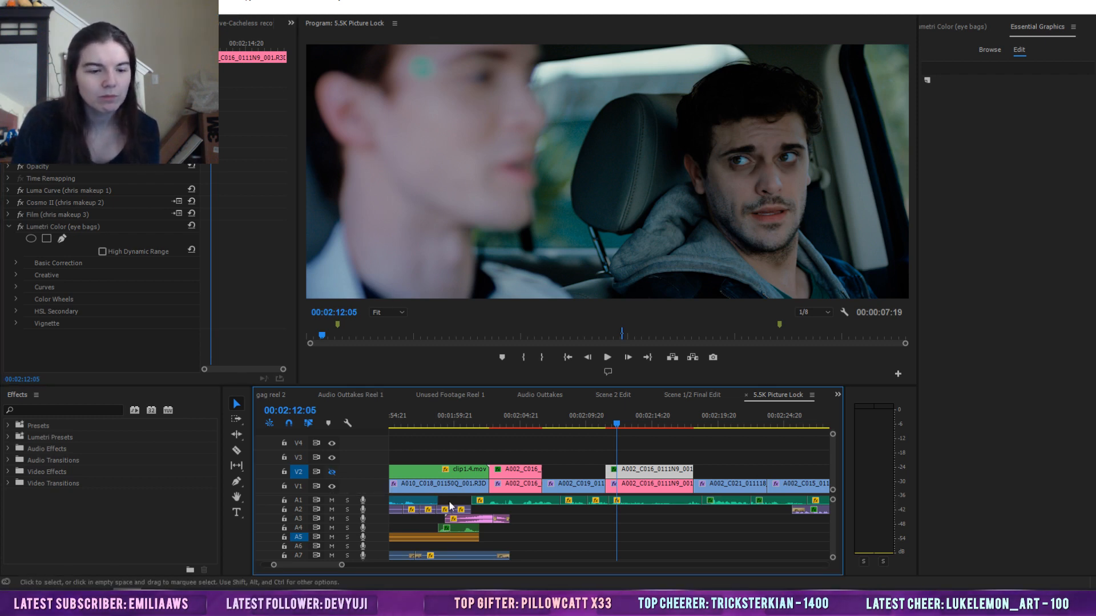
{"action": "left_click", "coordinate": [383, 311]}
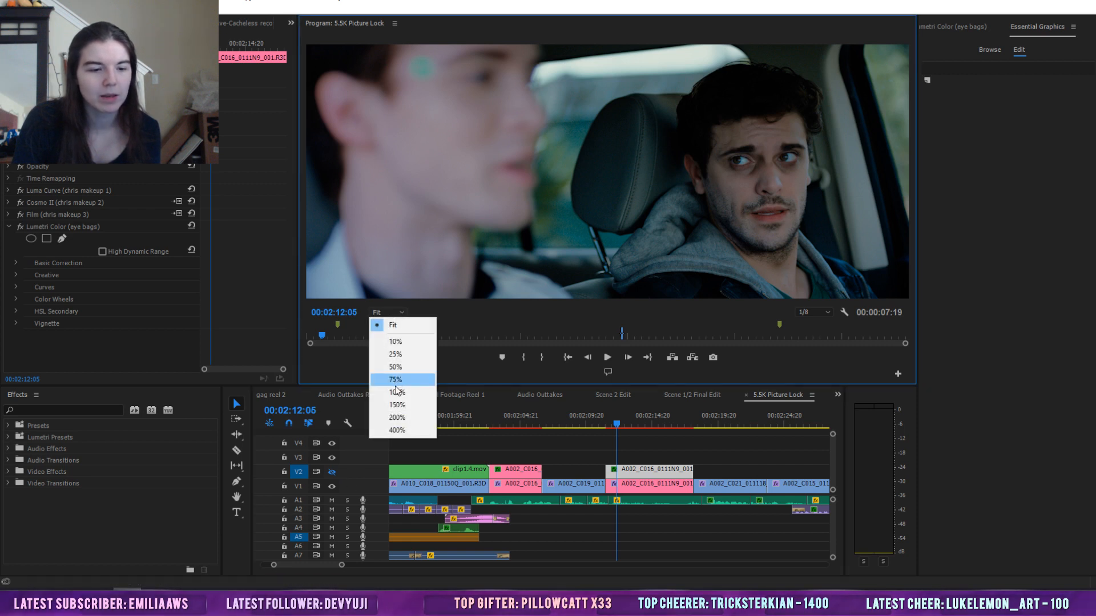
{"action": "left_click", "coordinate": [395, 379]}
{"action": "left_click", "coordinate": [386, 312]}
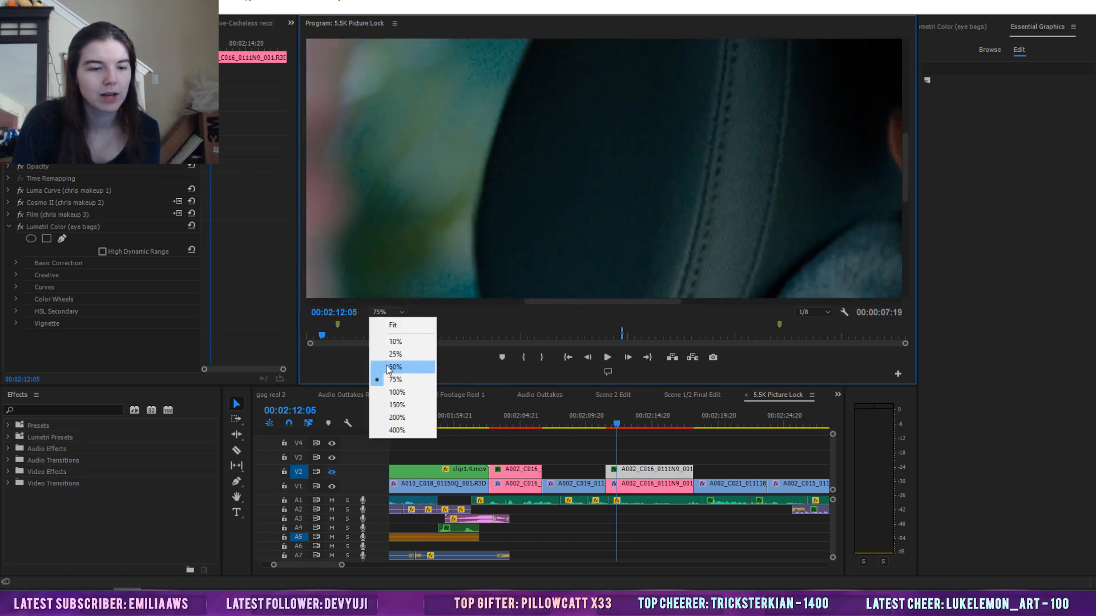
{"action": "left_click", "coordinate": [387, 348]}
{"action": "left_click_drag", "start_coordinate": [485, 299], "coordinate": [706, 301]}
{"action": "left_click", "coordinate": [332, 472]}
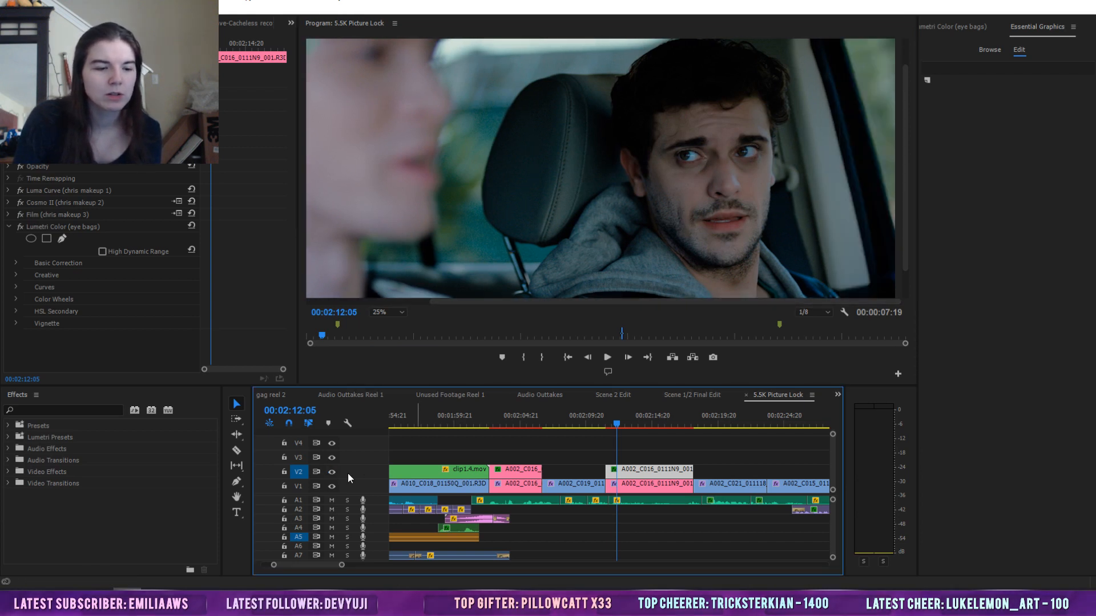
{"action": "left_click", "coordinate": [626, 485]}
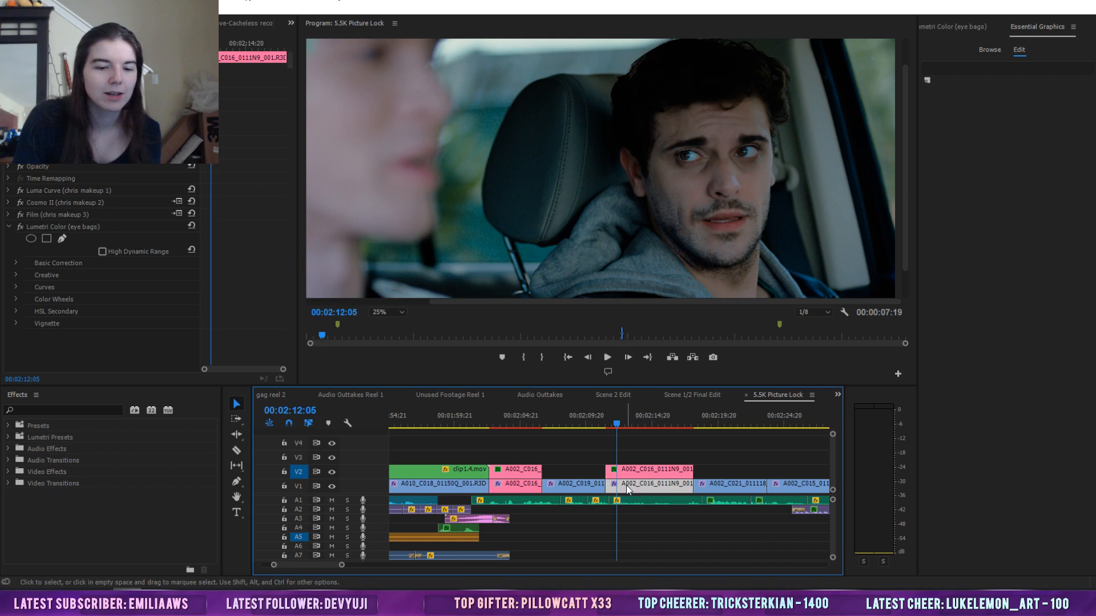
Turn off the Luma Curve, Cosmo II and Film makeup effects on both the V1 and V2 car-shot clips at the playhead
{"action": "left_click", "coordinate": [9, 213]}
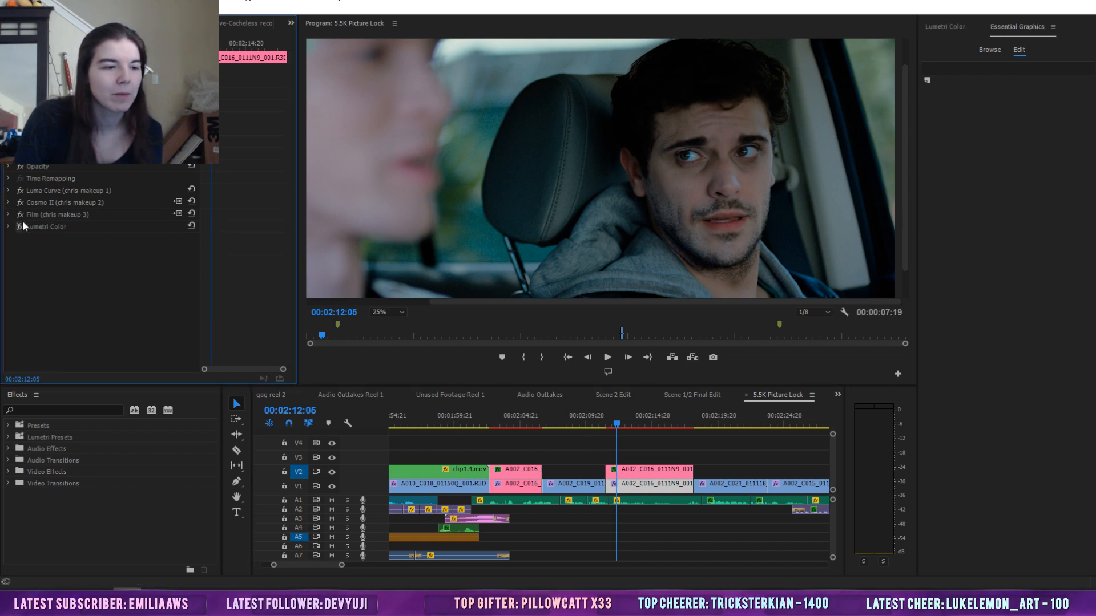
{"action": "left_click", "coordinate": [22, 190]}
{"action": "left_click", "coordinate": [21, 202]}
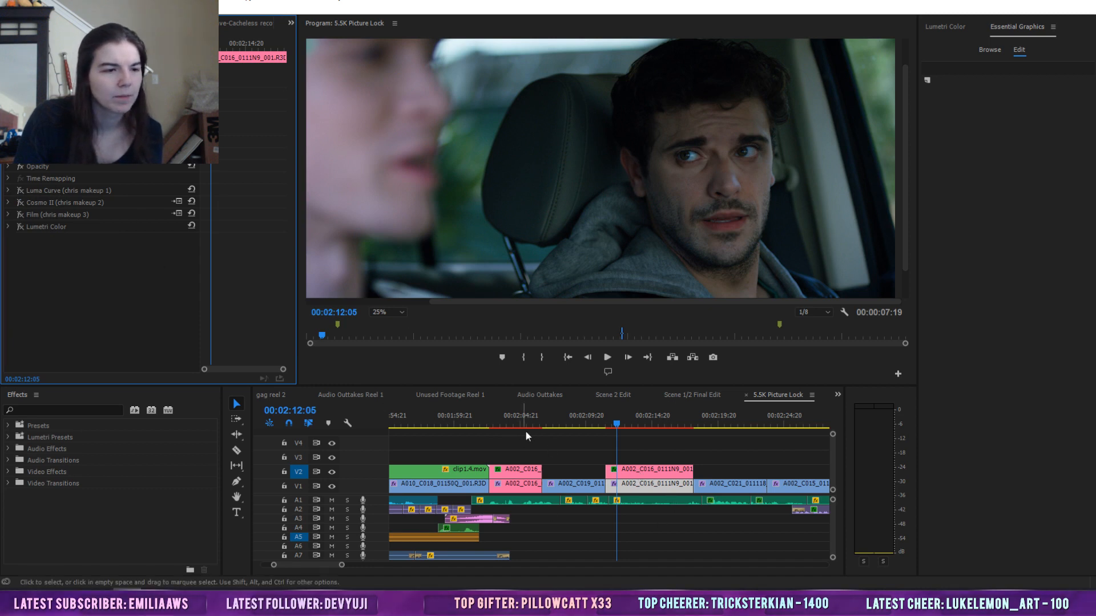
{"action": "left_click", "coordinate": [626, 470]}
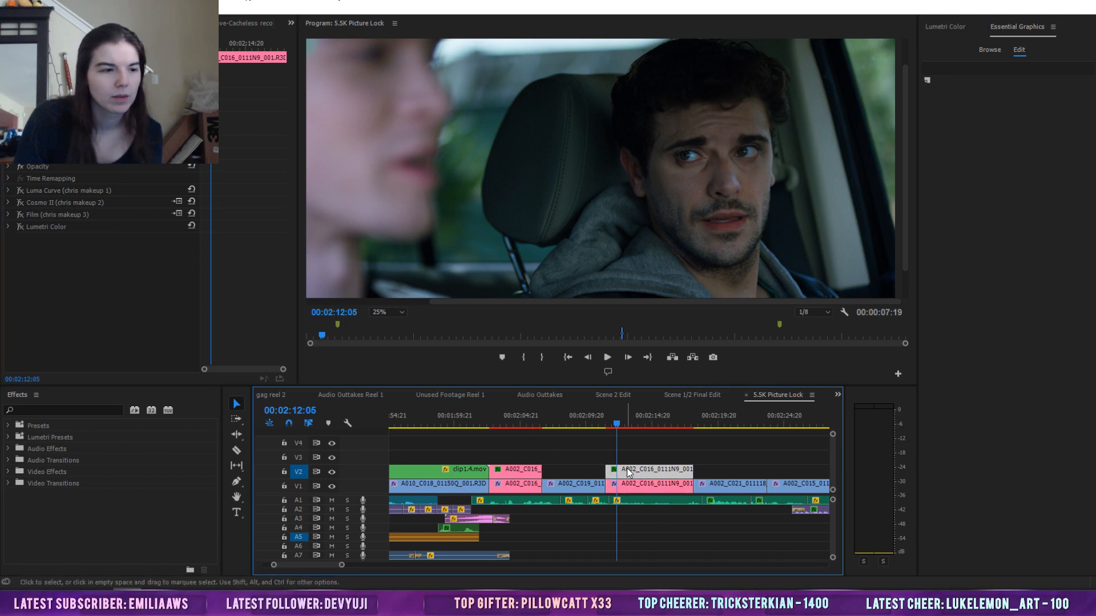
{"action": "left_click", "coordinate": [22, 214]}
{"action": "left_click", "coordinate": [22, 202]}
{"action": "left_click", "coordinate": [23, 190]}
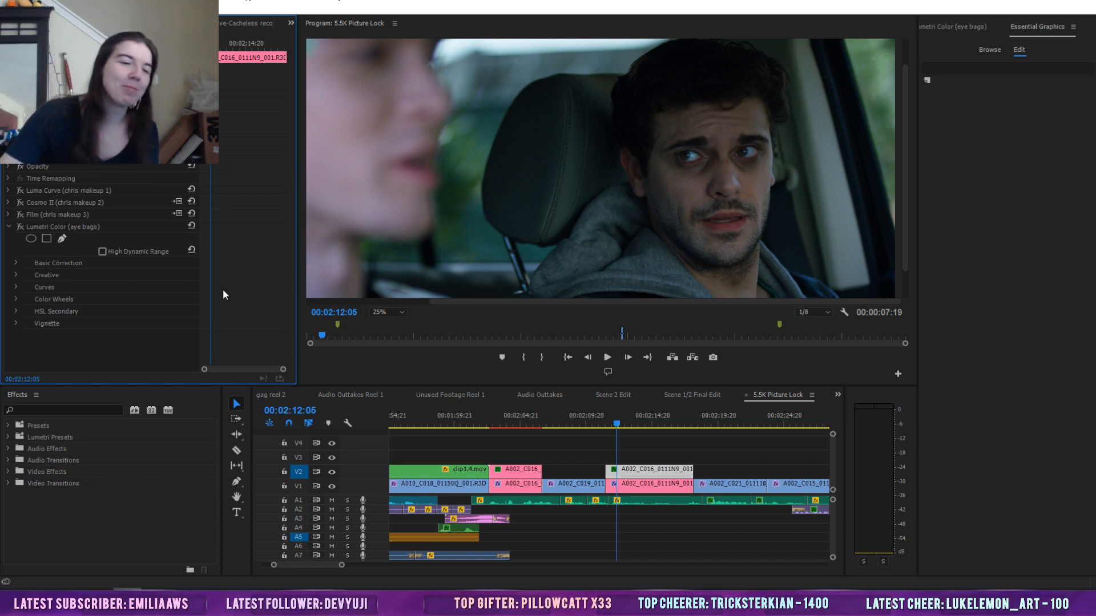
Re-enable the makeup and Lumetri Color effects on the V2 and V1 car-shot clips, and clear the clip selection
{"action": "left_click", "coordinate": [20, 228]}
{"action": "left_click", "coordinate": [19, 201]}
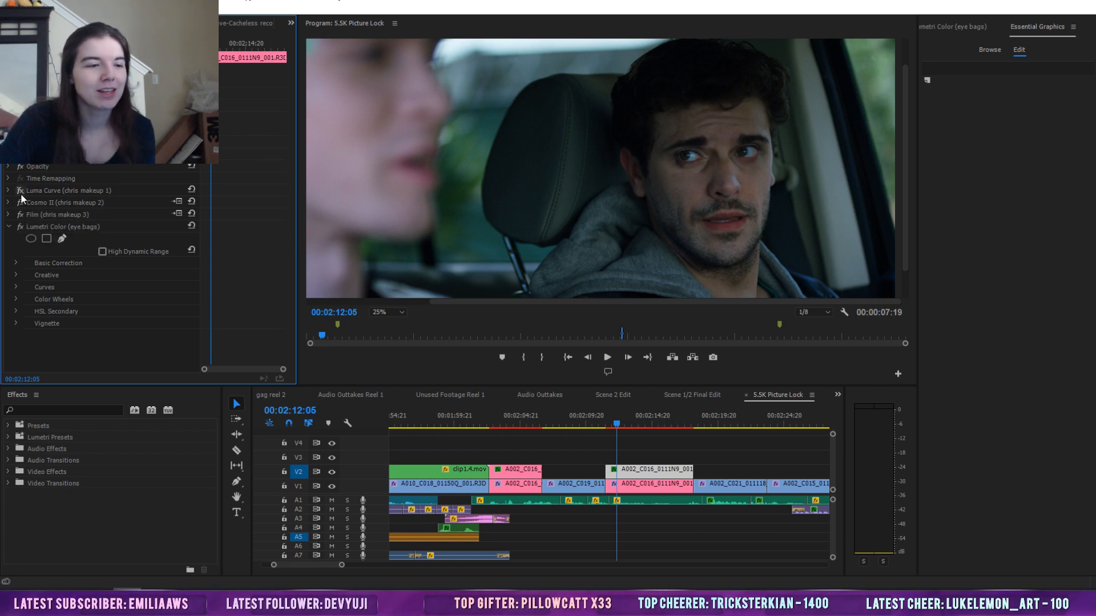
{"action": "left_click", "coordinate": [657, 485]}
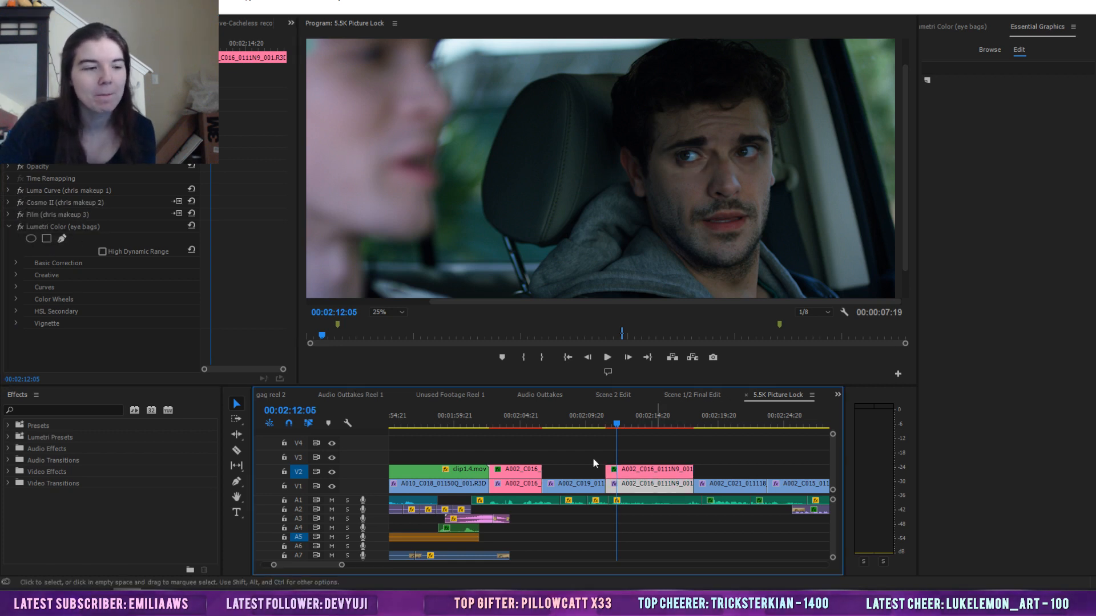
{"action": "left_click", "coordinate": [21, 214]}
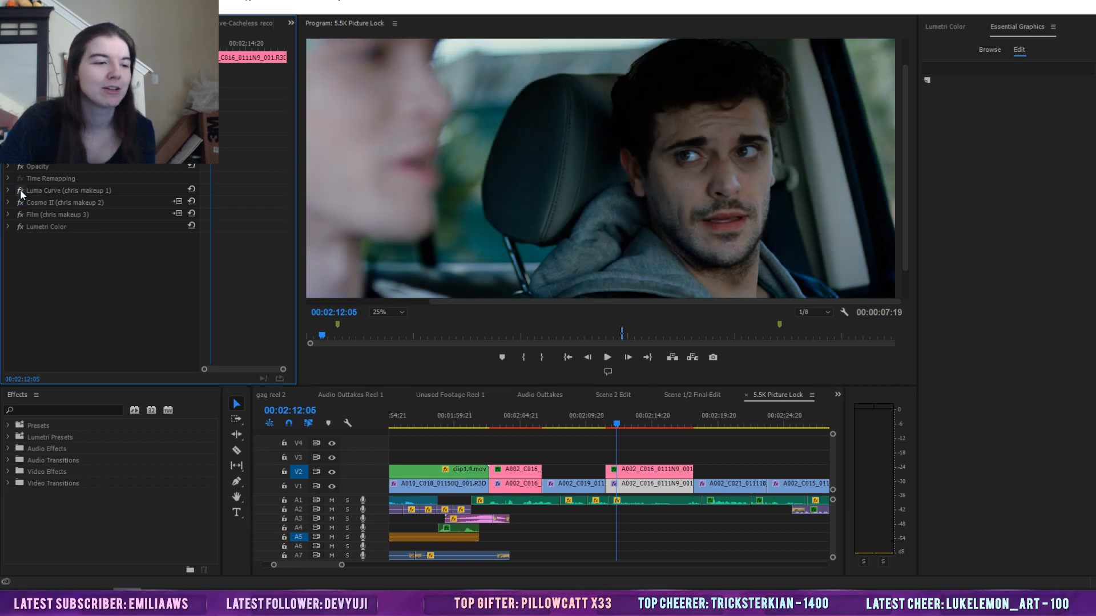
{"action": "left_click", "coordinate": [722, 444]}
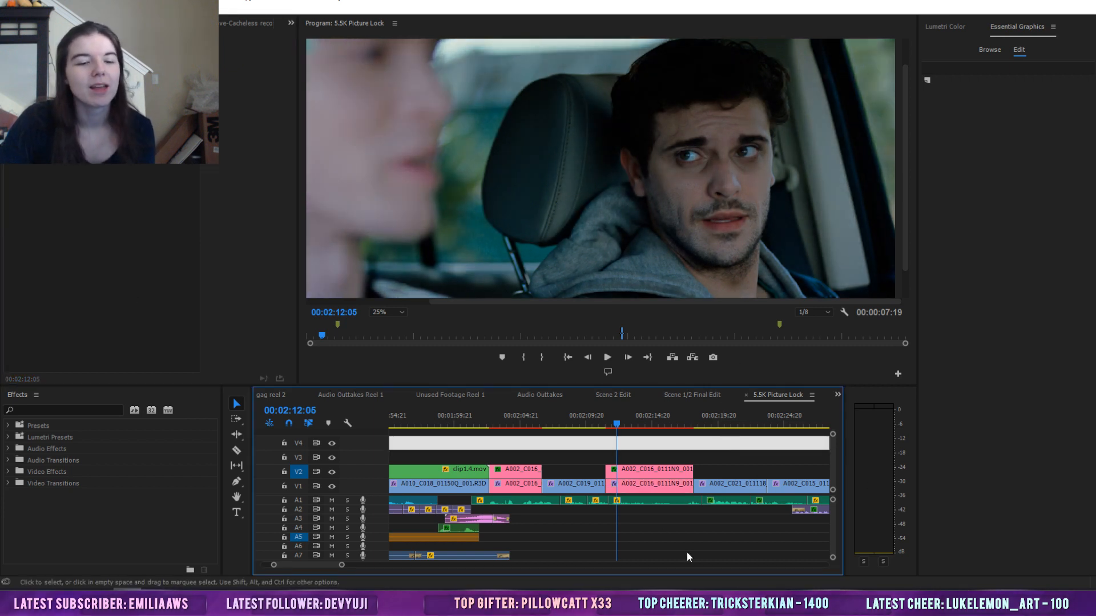
Collapse the V2 clip's eye-bags Lumetri Color effect, zoom the timeline in around the playhead, and reselect that V2 clip
{"action": "left_click", "coordinate": [632, 474]}
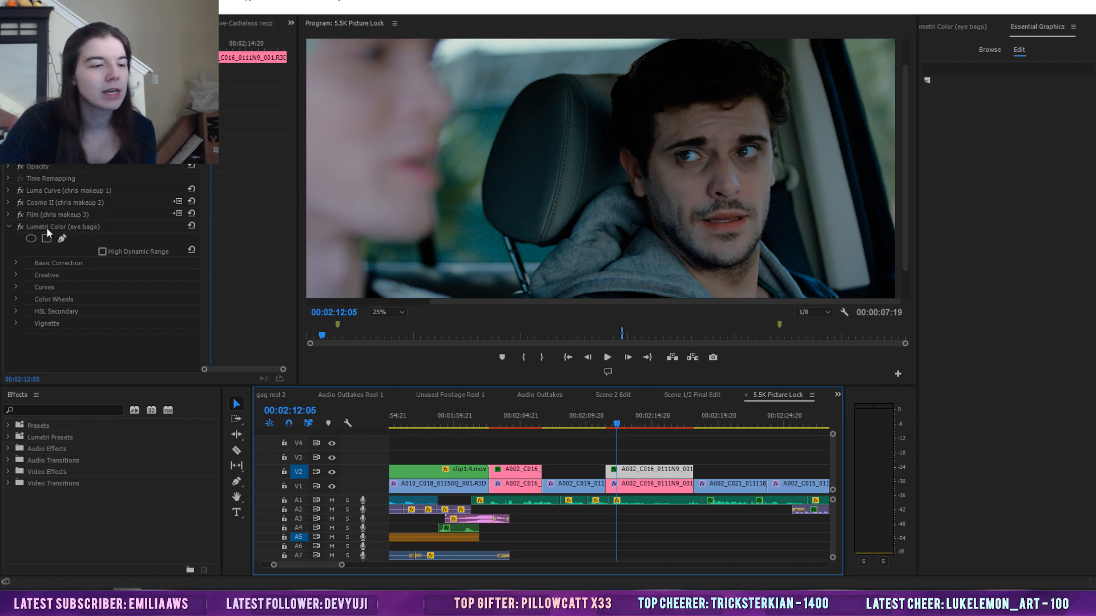
{"action": "left_click", "coordinate": [30, 203]}
{"action": "left_click", "coordinate": [8, 227]}
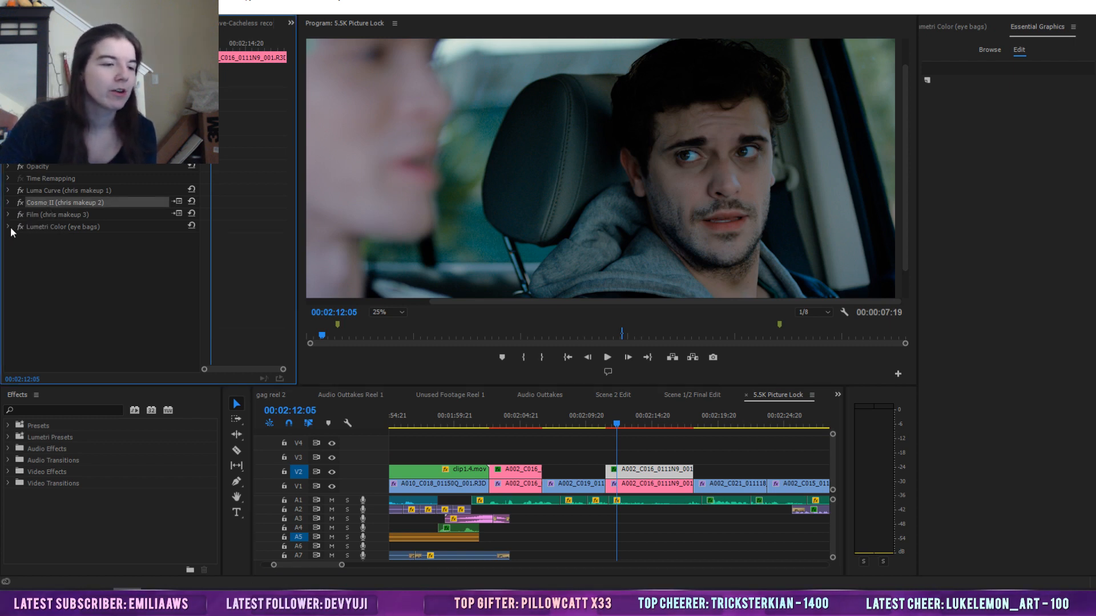
{"action": "left_click", "coordinate": [642, 488]}
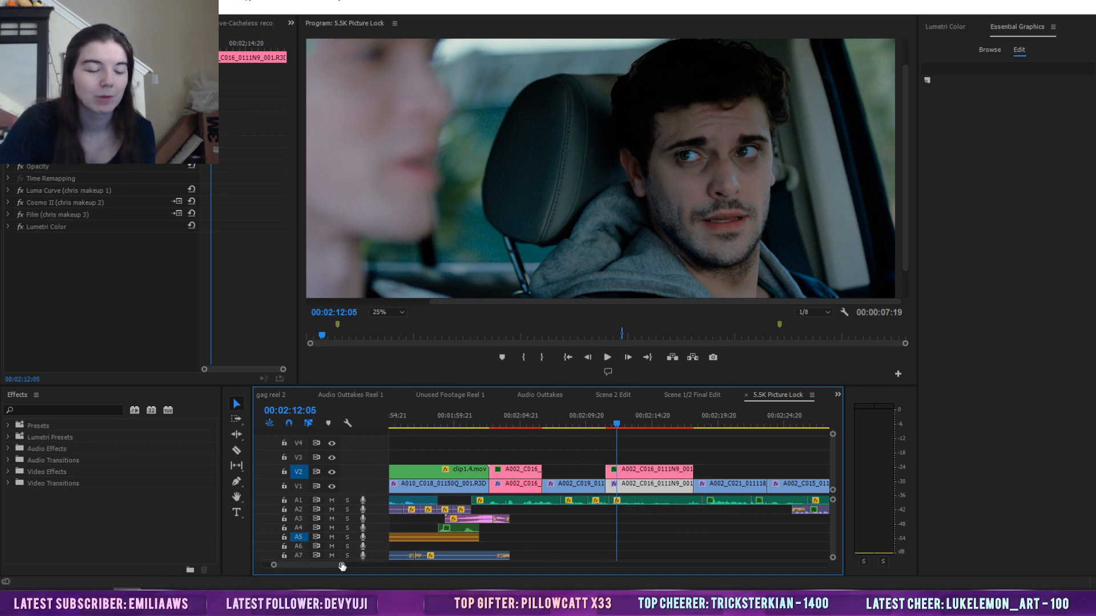
{"action": "left_click_drag", "start_coordinate": [342, 566], "coordinate": [336, 566]}
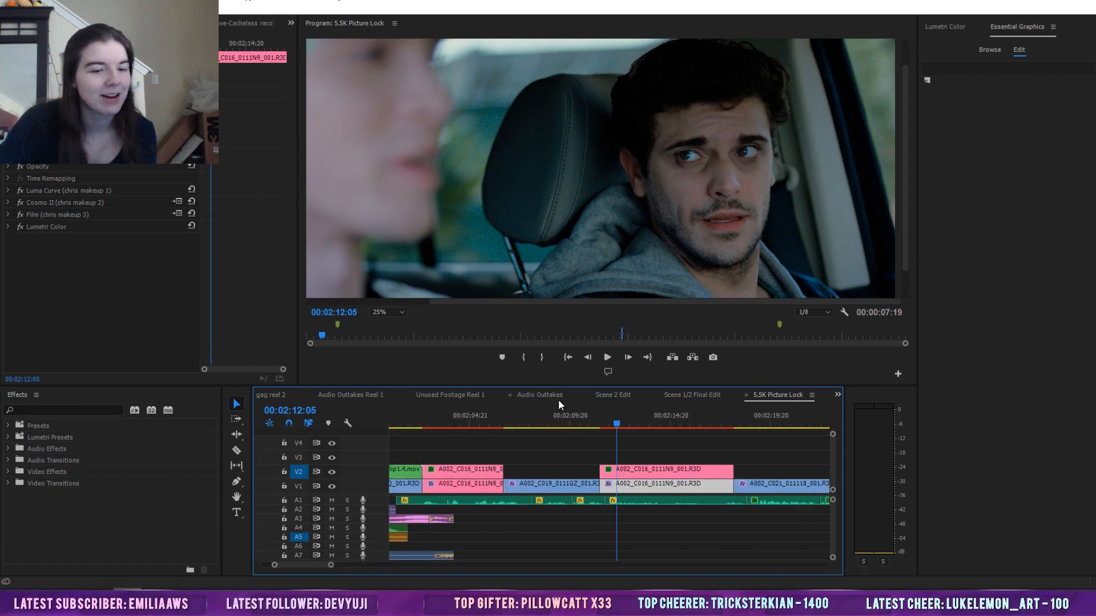
{"action": "left_click", "coordinate": [645, 473]}
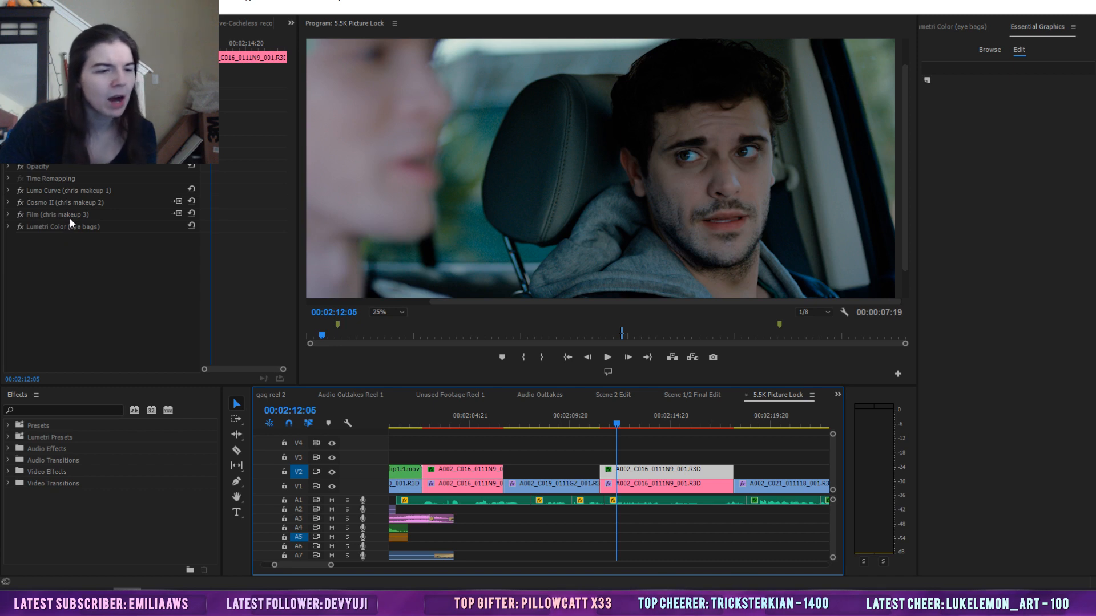
Hide track V2, then switch off the Luma Curve, Cosmo II and Film effects on the V1 clip at the playhead
{"action": "left_click", "coordinate": [332, 473]}
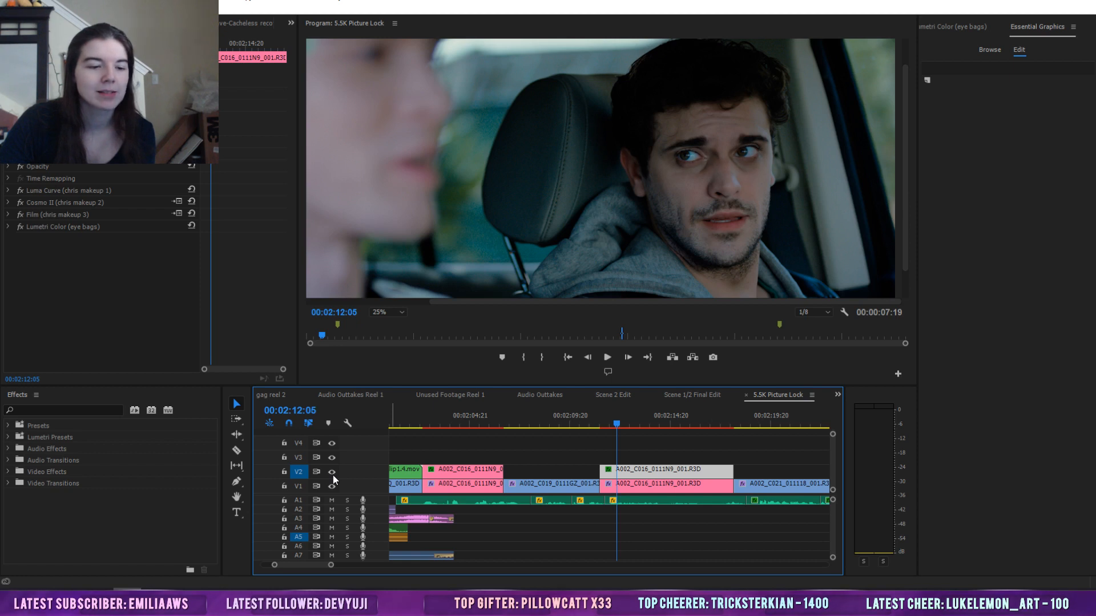
{"action": "left_click", "coordinate": [333, 473]}
{"action": "left_click", "coordinate": [641, 488]}
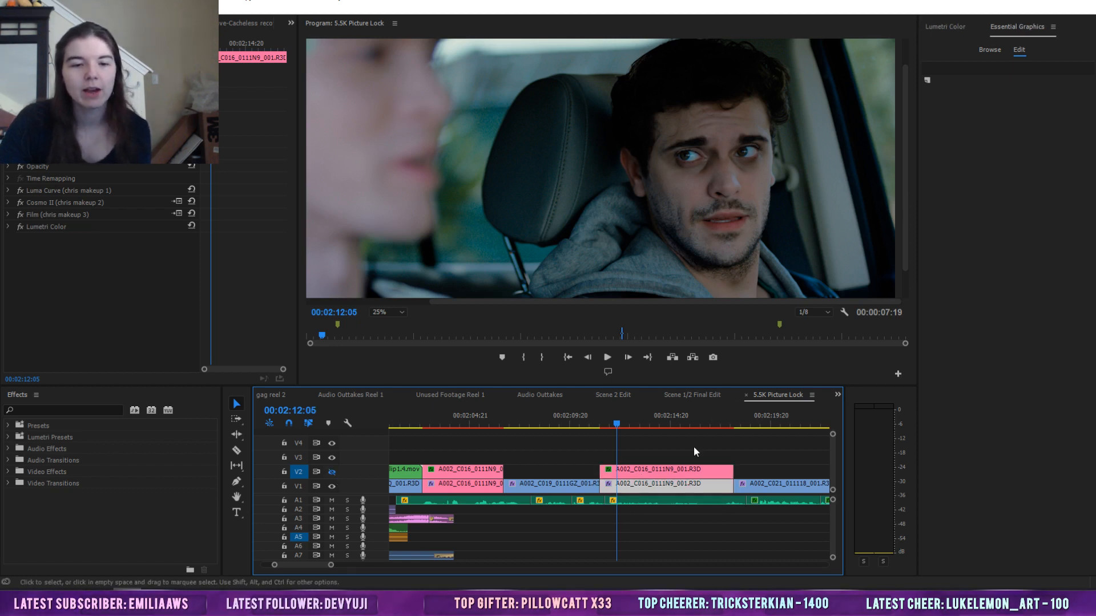
{"action": "left_click", "coordinate": [20, 203]}
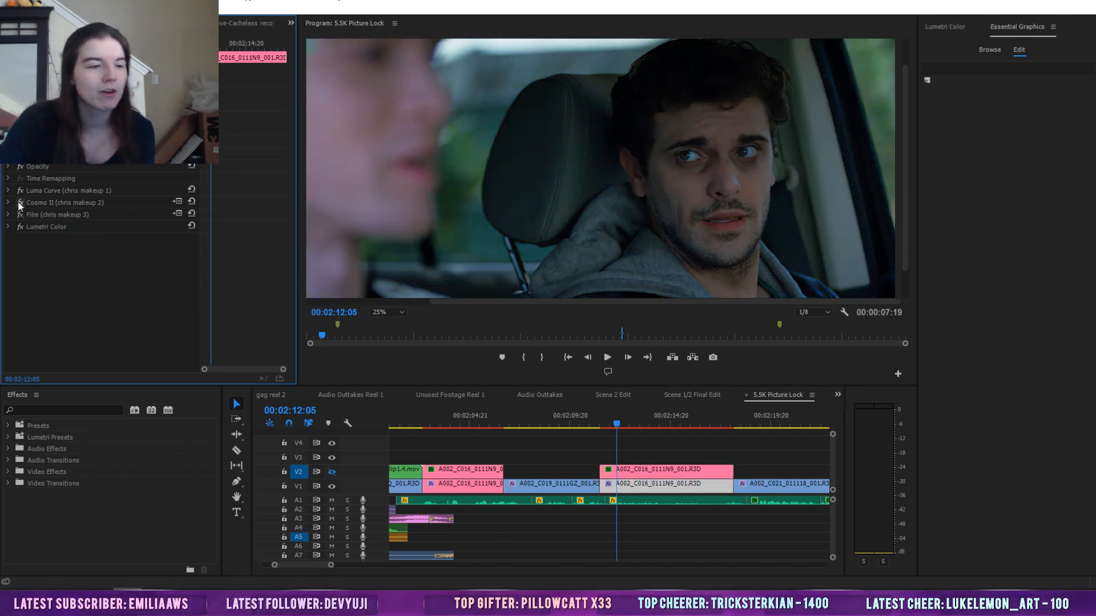
{"action": "left_click", "coordinate": [20, 203]}
{"action": "left_click", "coordinate": [20, 190]}
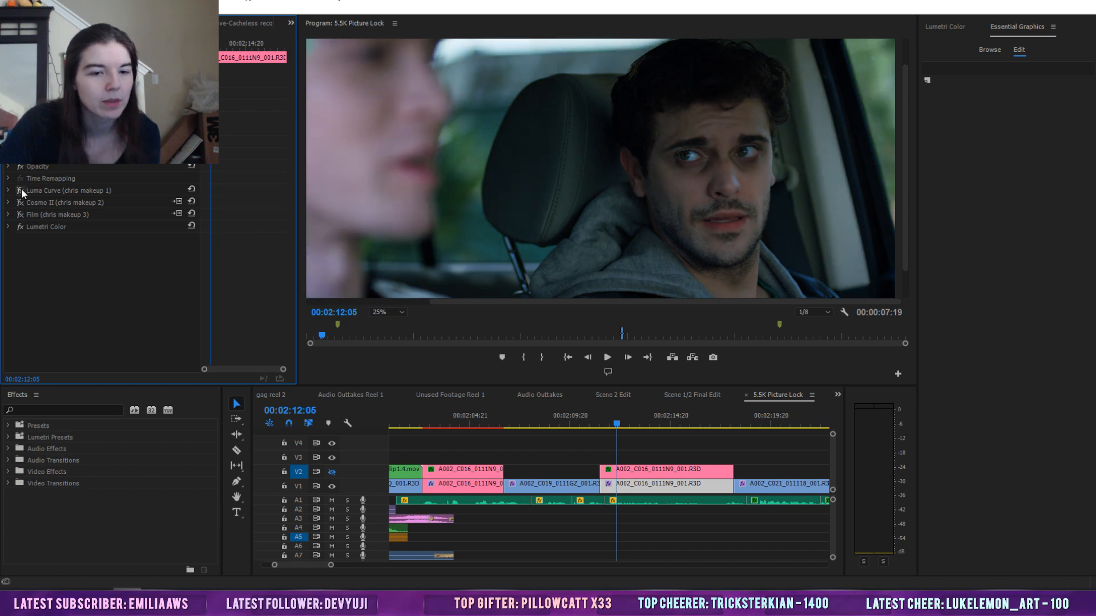
{"action": "left_click", "coordinate": [23, 227]}
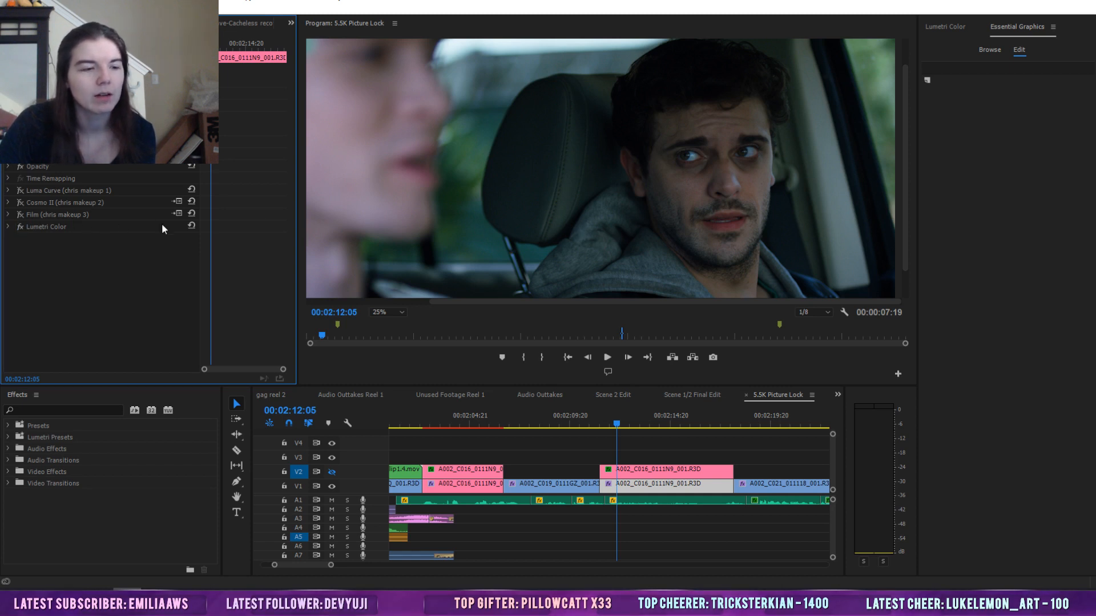
Turn the V1 clip's Film effect back on and compare the car shot with and without it
{"action": "left_click", "coordinate": [22, 214]}
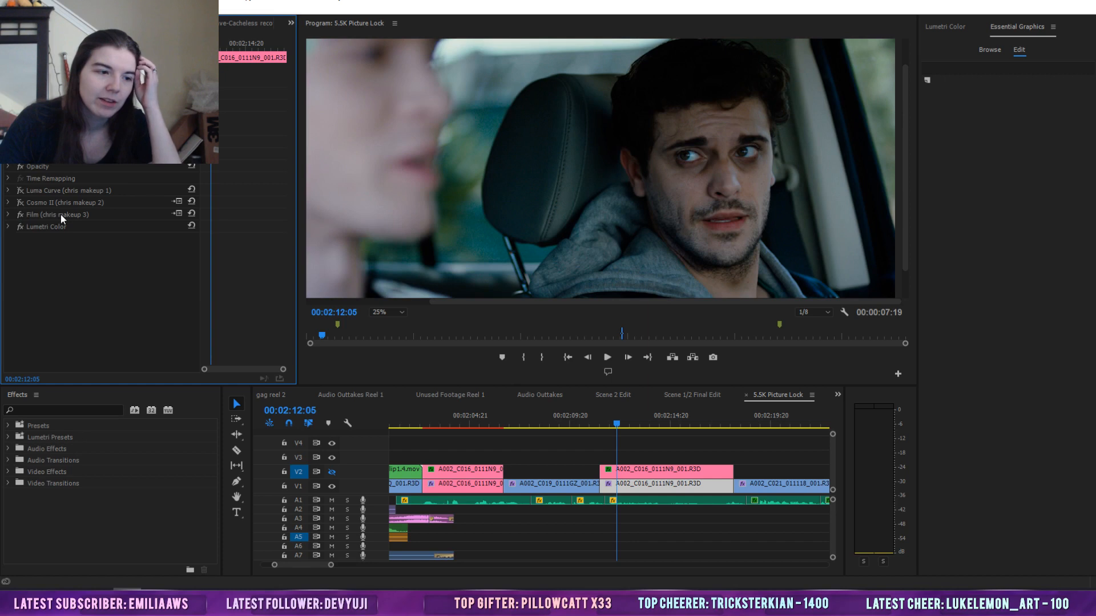
{"action": "left_click", "coordinate": [21, 214]}
{"action": "left_click", "coordinate": [22, 214]}
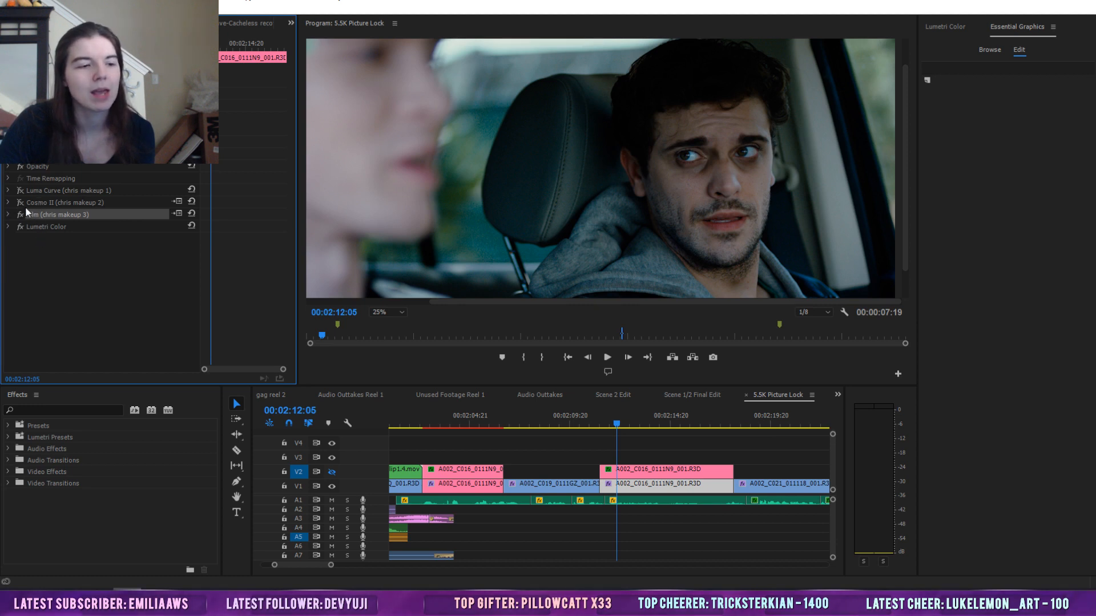
{"action": "left_click", "coordinate": [63, 203]}
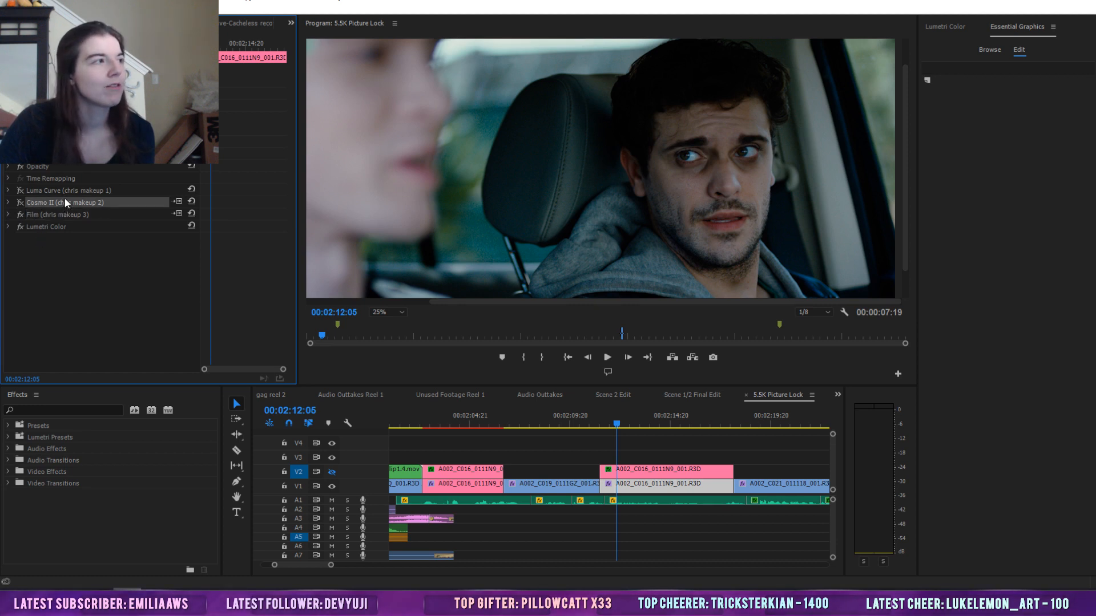
Compare the V1 clip with and without its Luma Curve effect, leaving the effect switched on
{"action": "left_click", "coordinate": [34, 188]}
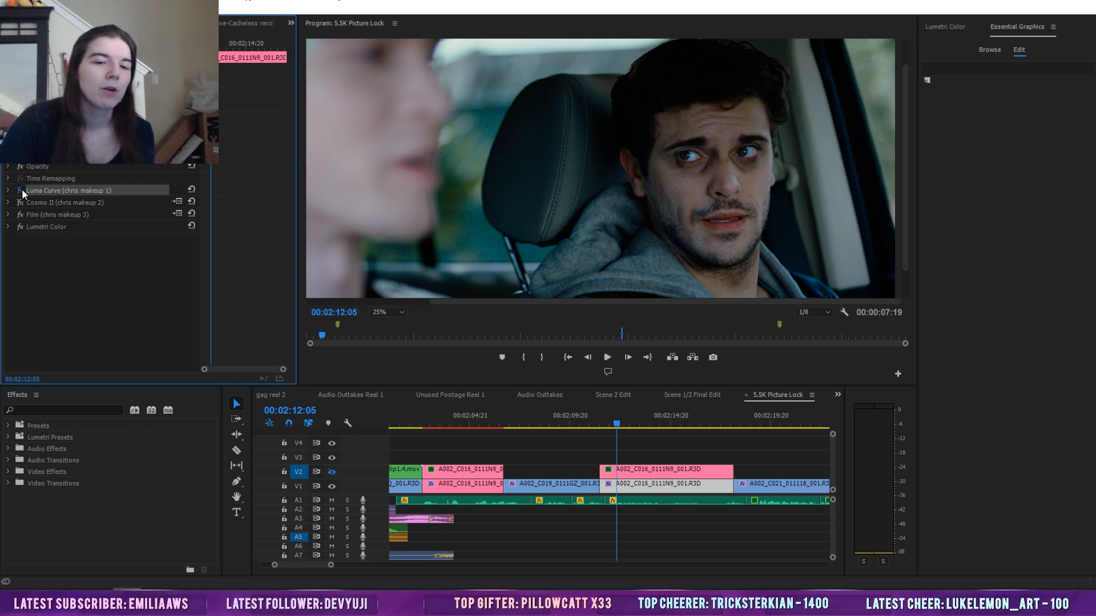
{"action": "left_click", "coordinate": [21, 190]}
{"action": "left_click", "coordinate": [22, 189]}
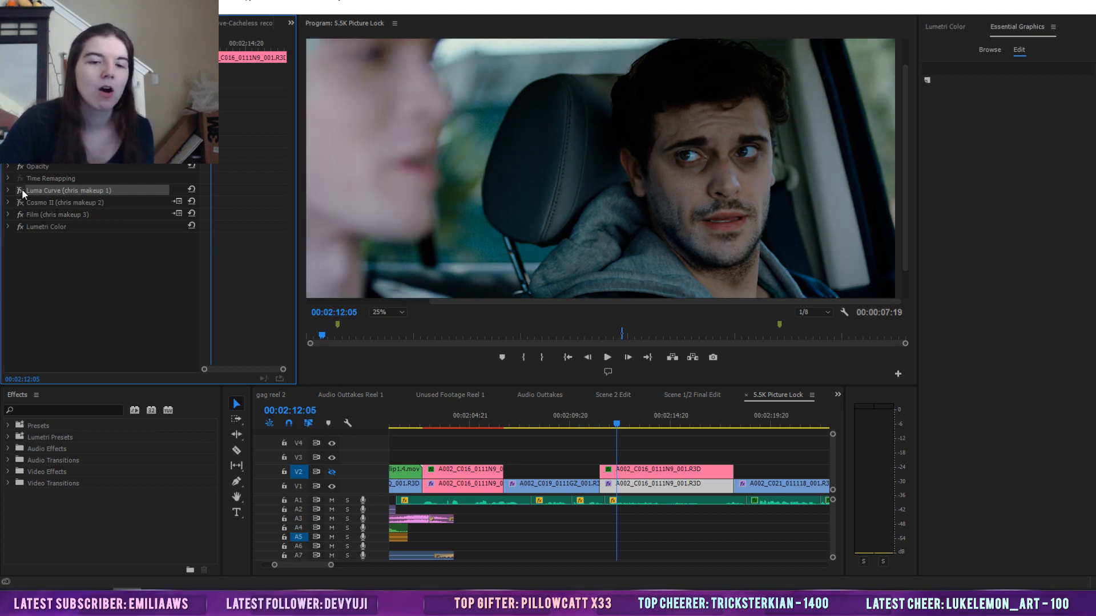
{"action": "left_click", "coordinate": [21, 190]}
{"action": "left_click", "coordinate": [22, 190]}
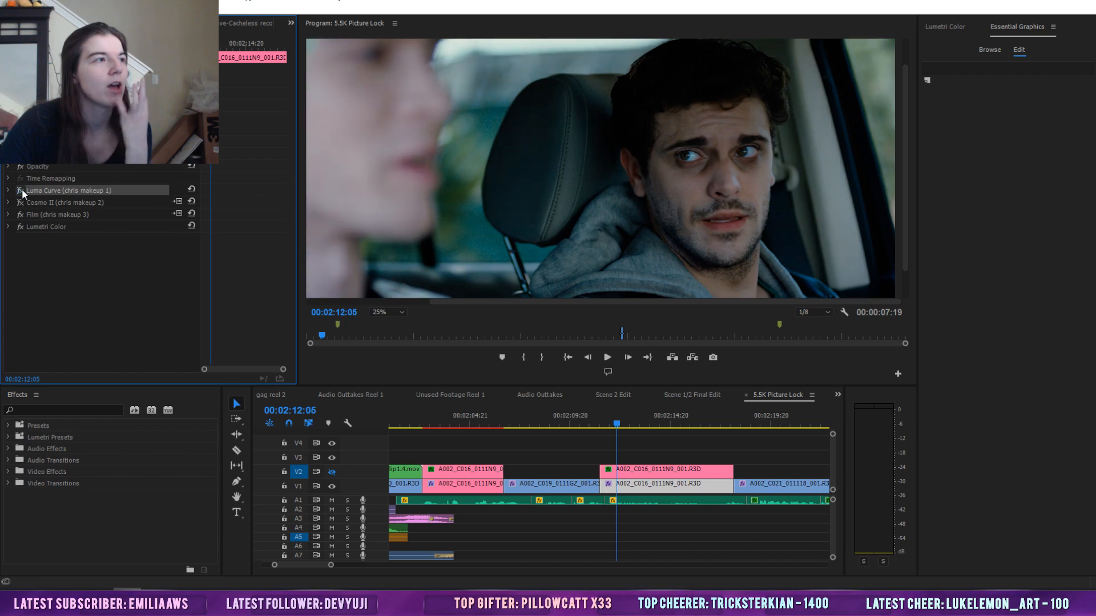
{"action": "left_click", "coordinate": [22, 188]}
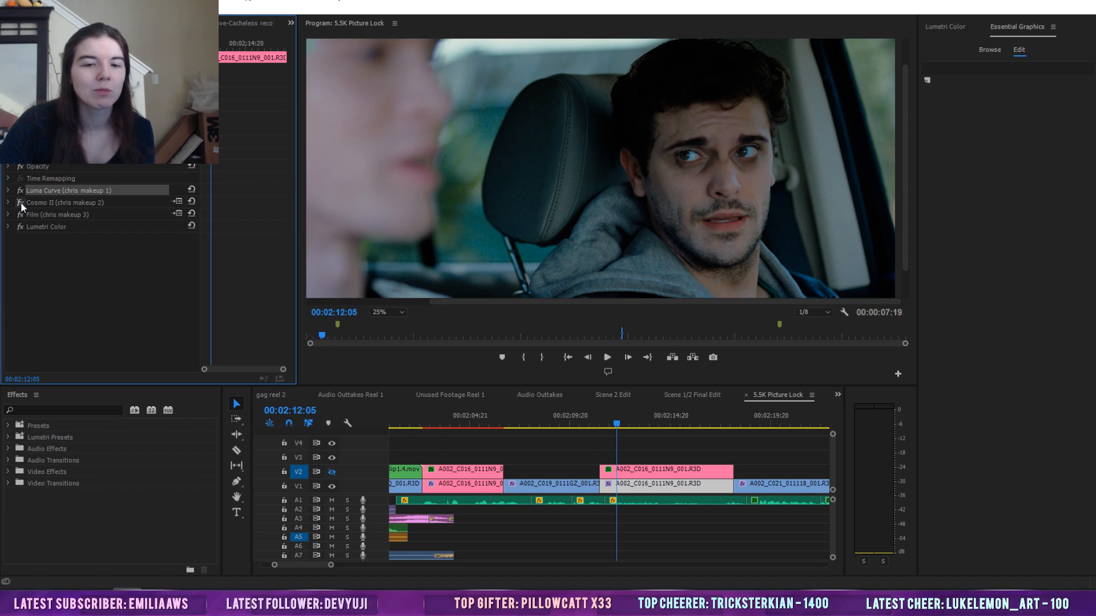
Compare the V1 clip with and without its Cosmo II skin smoothing, leaving the effect switched on
{"action": "left_click", "coordinate": [21, 202]}
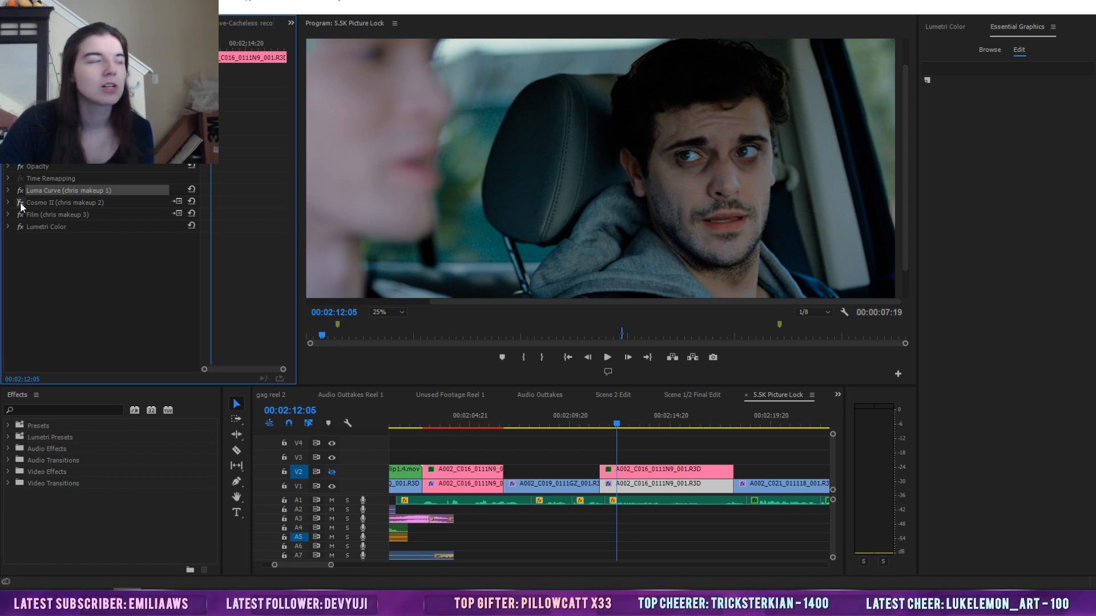
{"action": "left_click", "coordinate": [20, 202]}
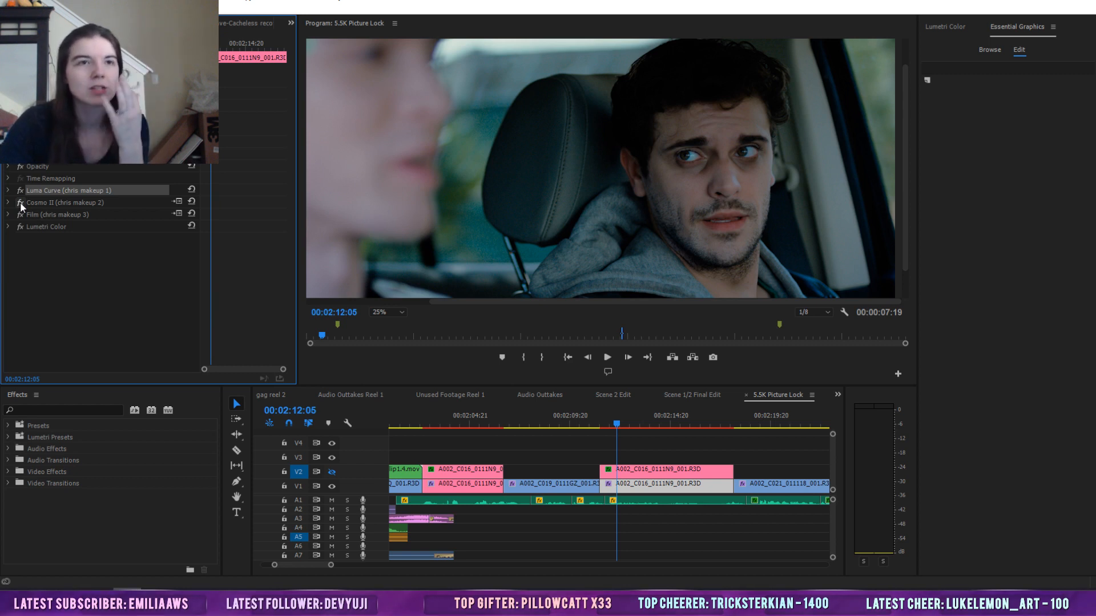
{"action": "left_click", "coordinate": [20, 202]}
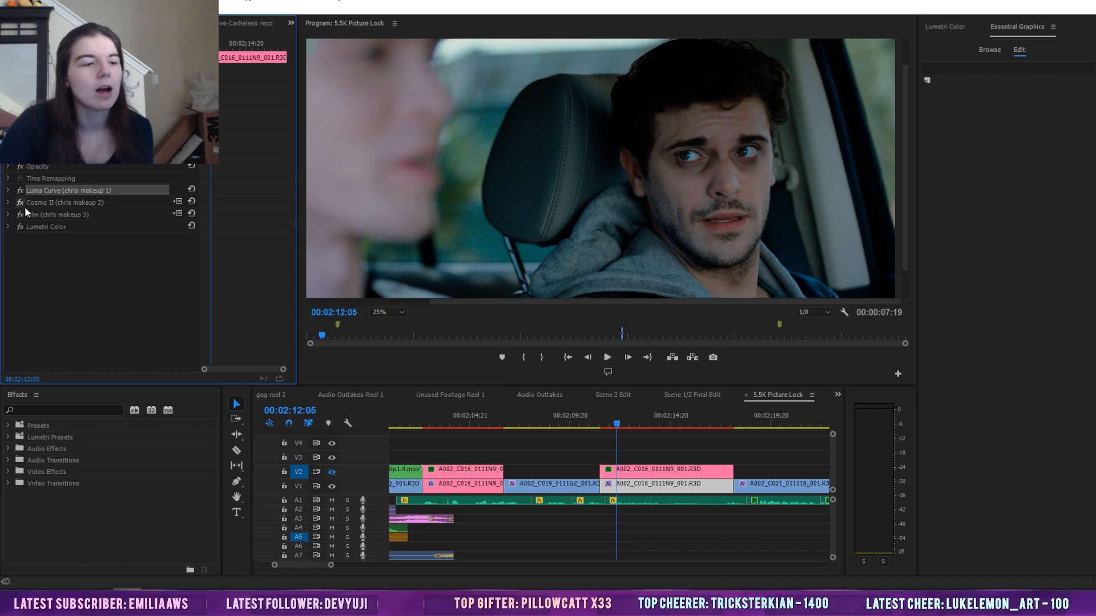
{"action": "left_click", "coordinate": [68, 203]}
{"action": "left_click", "coordinate": [19, 206]}
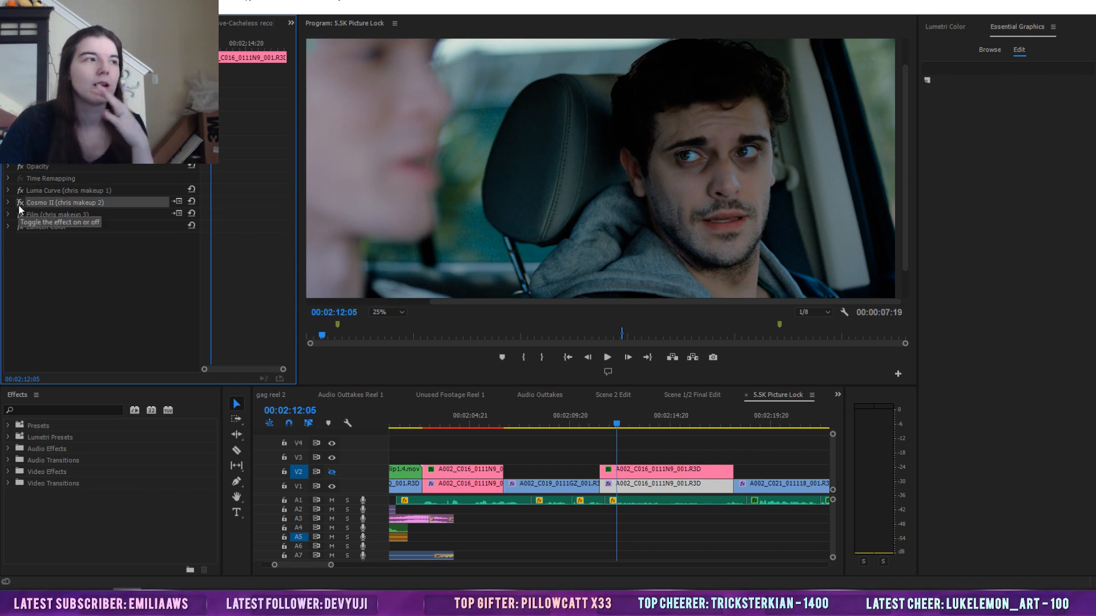
{"action": "left_click", "coordinate": [19, 204]}
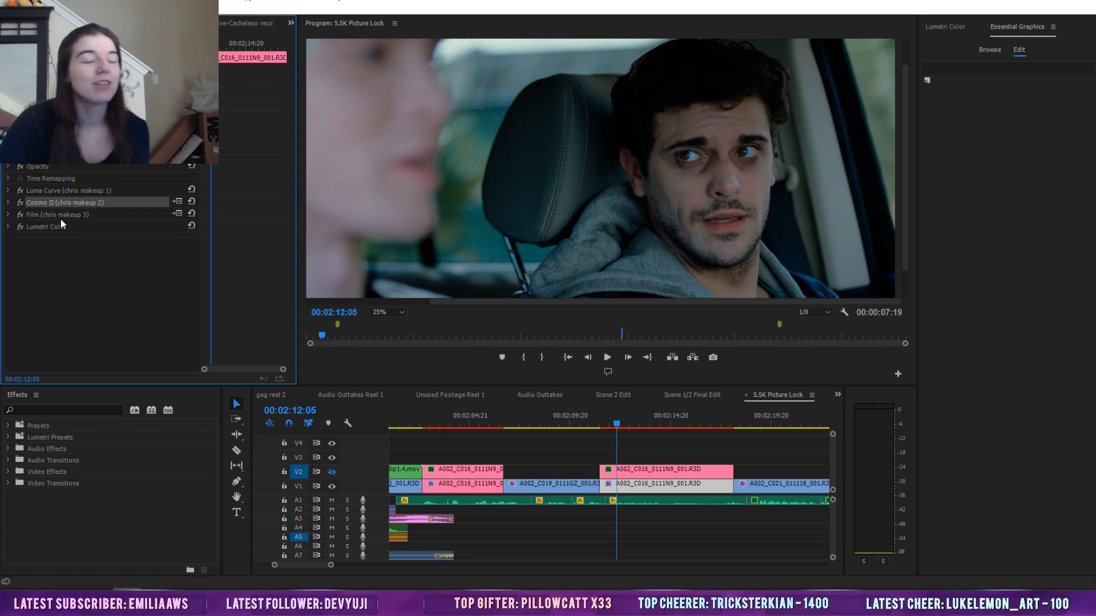
Show the skin selection of the V1 clip's Cosmo II effect and set its Selection Offset to about 12.28
{"action": "left_click", "coordinate": [8, 203]}
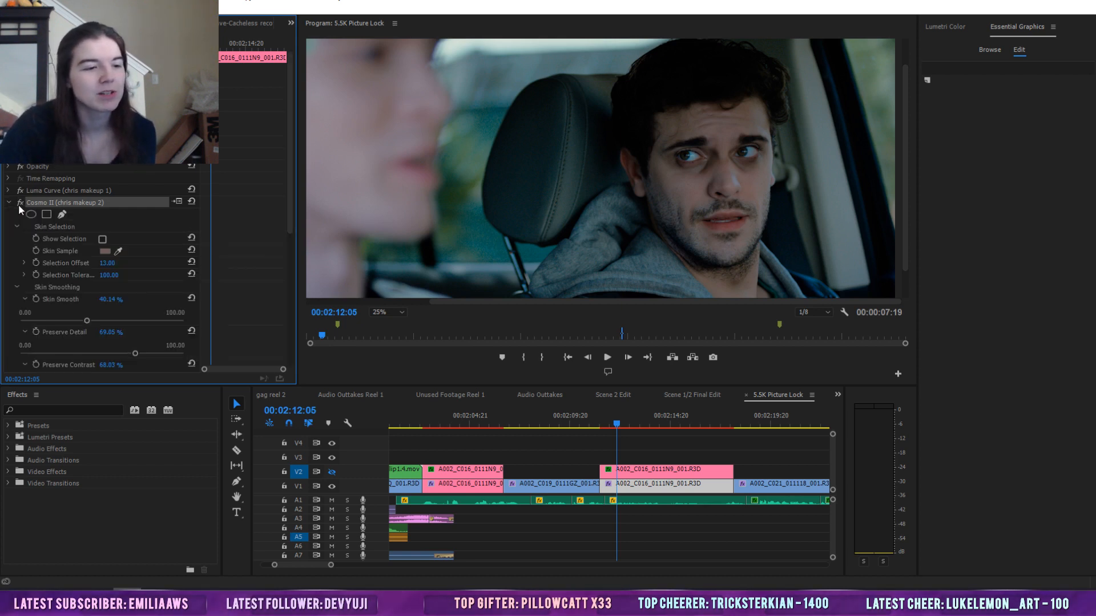
{"action": "scroll", "coordinate": [57, 214], "scroll_direction": "down", "scroll_amount": 1}
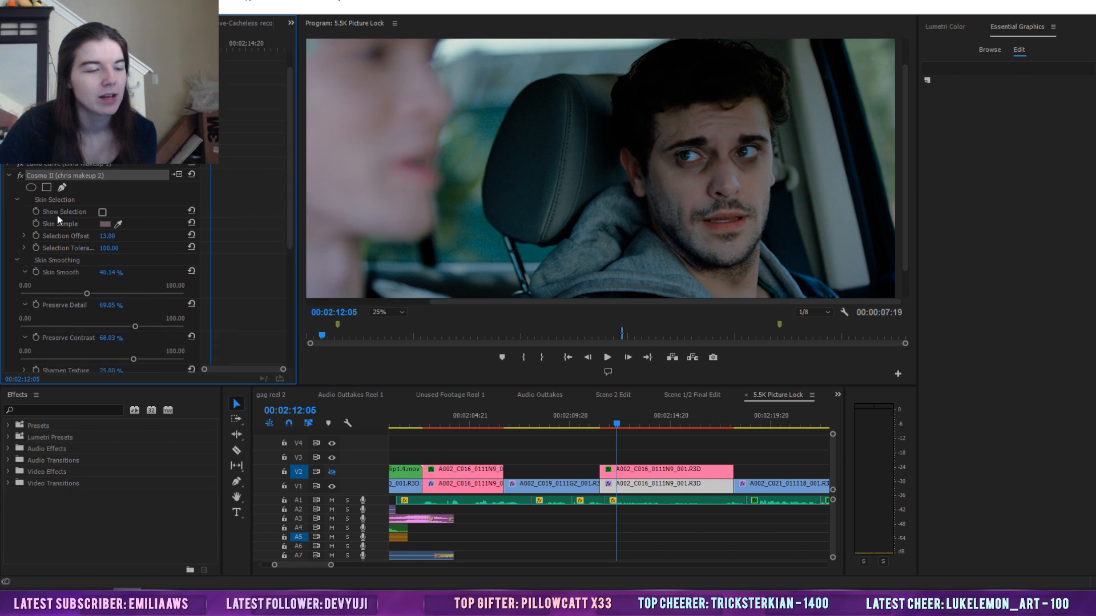
{"action": "left_click", "coordinate": [103, 213]}
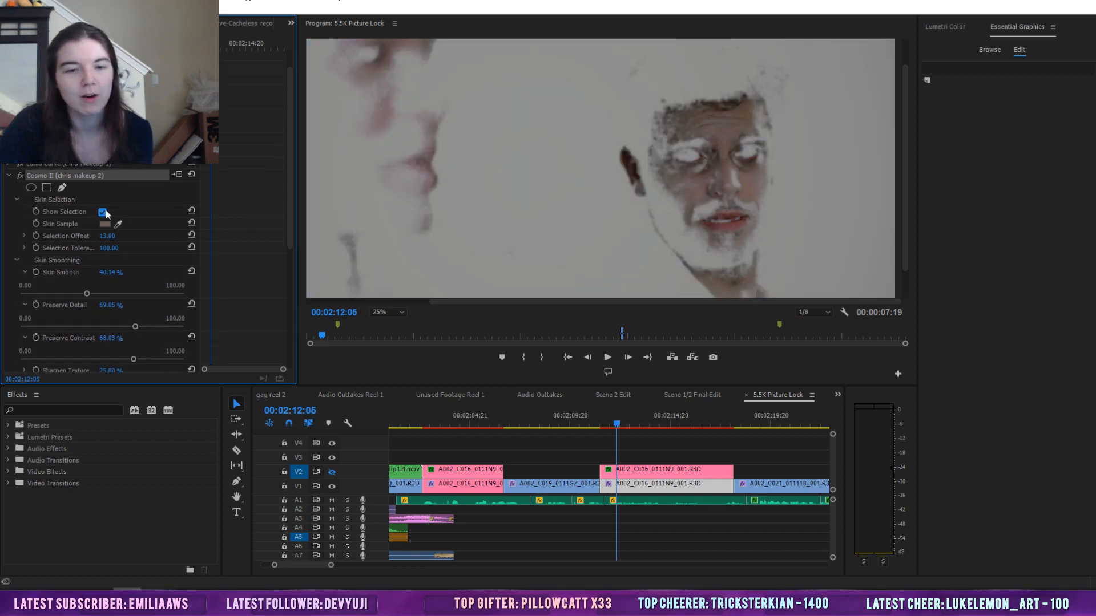
{"action": "left_click", "coordinate": [24, 235]}
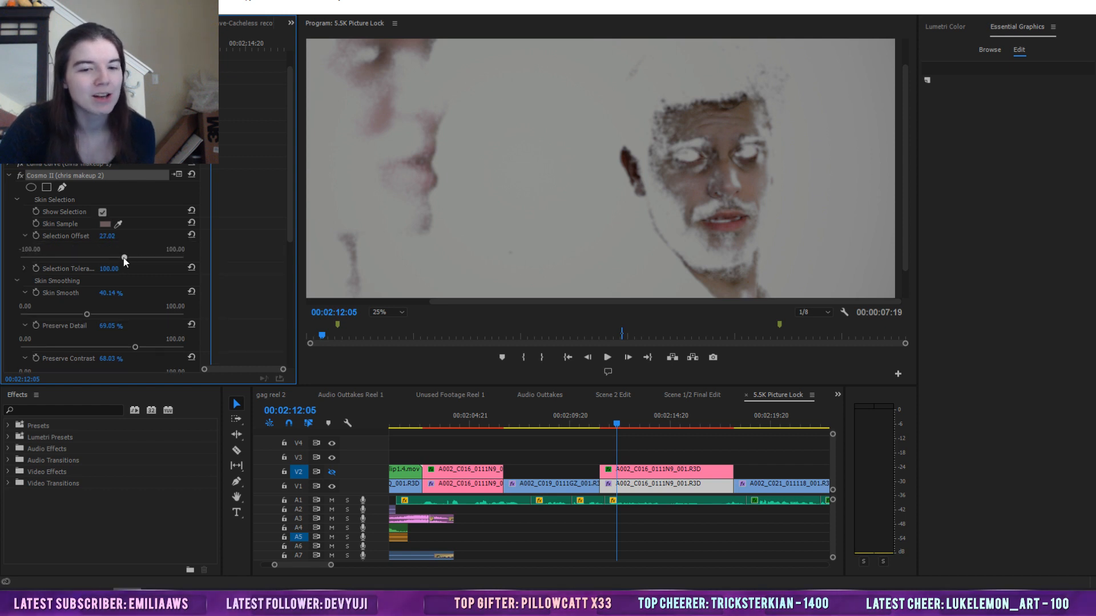
{"action": "mouse_move", "coordinate": [122, 258]}
{"action": "left_mouse_down"}
{"action": "mouse_move", "coordinate": [135, 258]}
{"action": "mouse_move", "coordinate": [80, 258]}
{"action": "mouse_move", "coordinate": [112, 259]}
{"action": "left_mouse_up"}
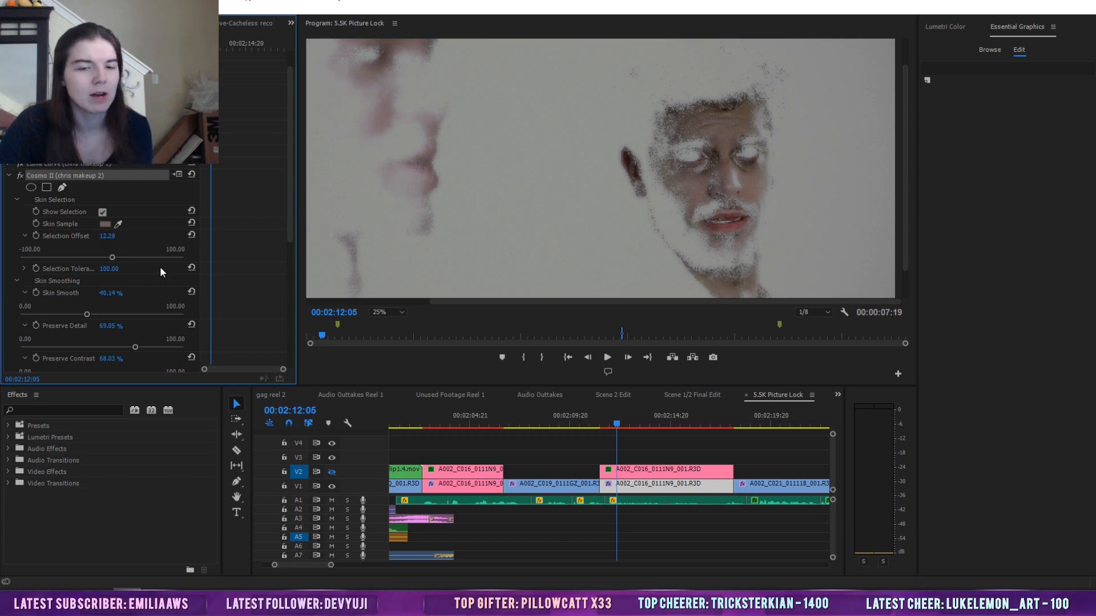
Undo the last Cosmo II Selection Offset change, and test Selection Tolerance at about 77.54 before returning it to 100
{"action": "key", "text": "ctrl+z"}
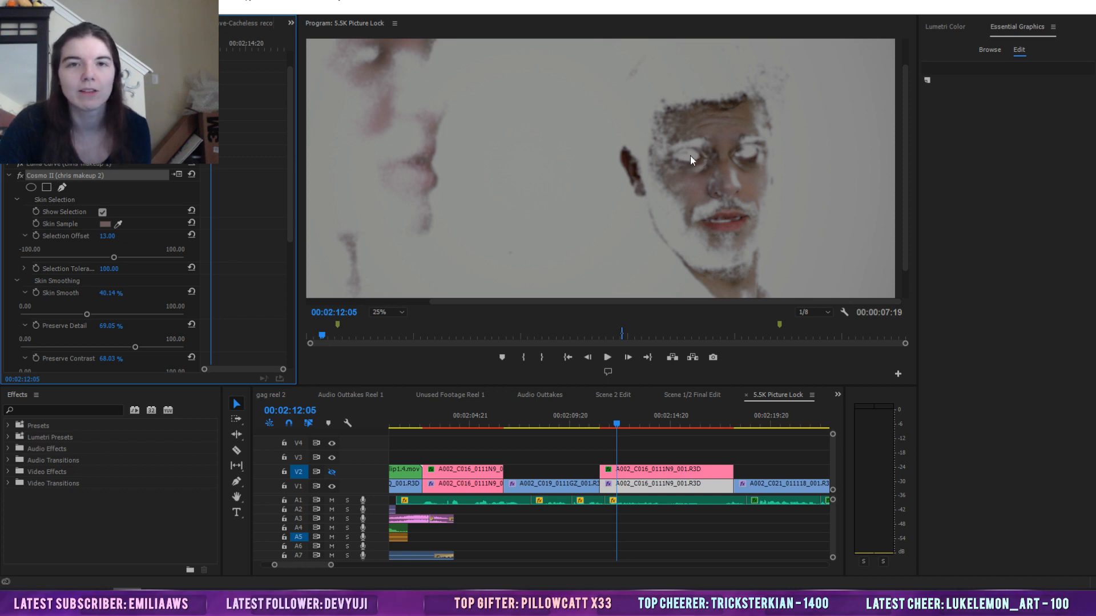
{"action": "left_click", "coordinate": [21, 267]}
{"action": "left_click", "coordinate": [25, 268]}
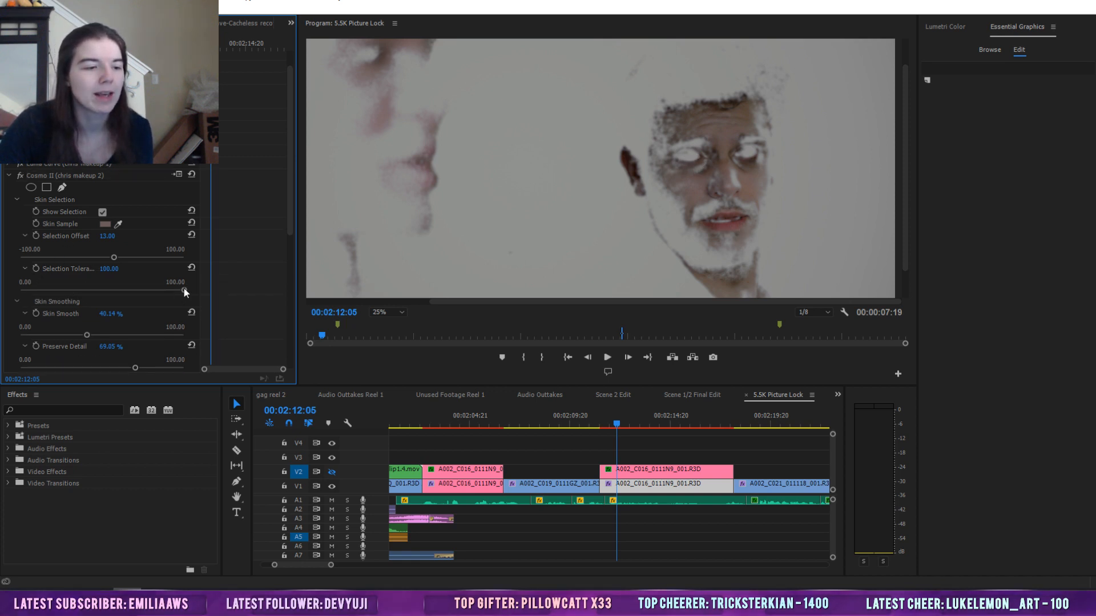
{"action": "left_click_drag", "start_coordinate": [183, 291], "coordinate": [146, 293]}
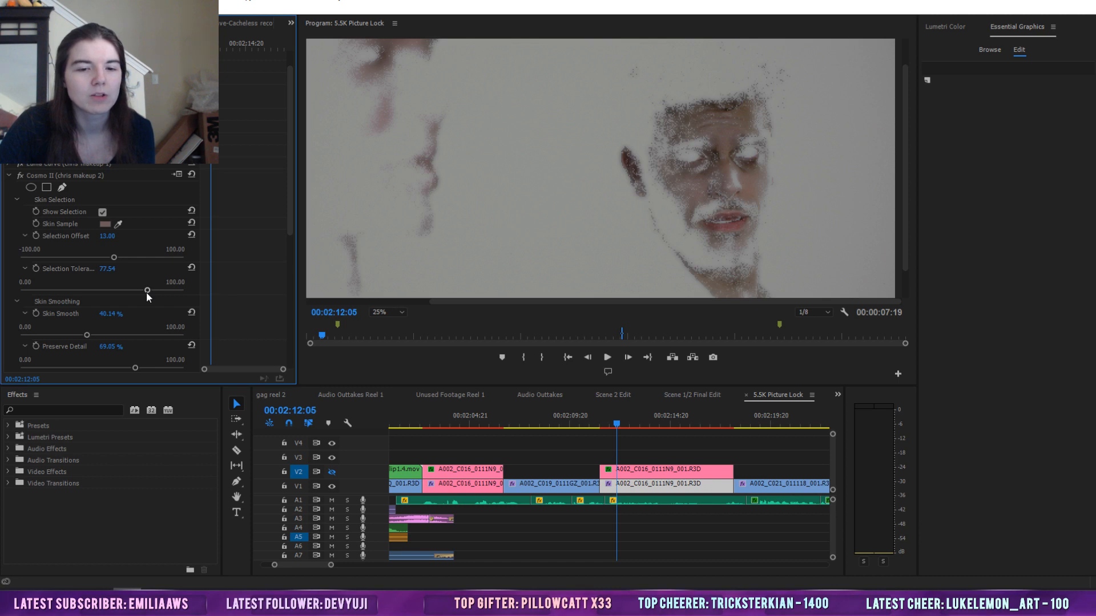
{"action": "left_click_drag", "start_coordinate": [146, 292], "coordinate": [258, 296]}
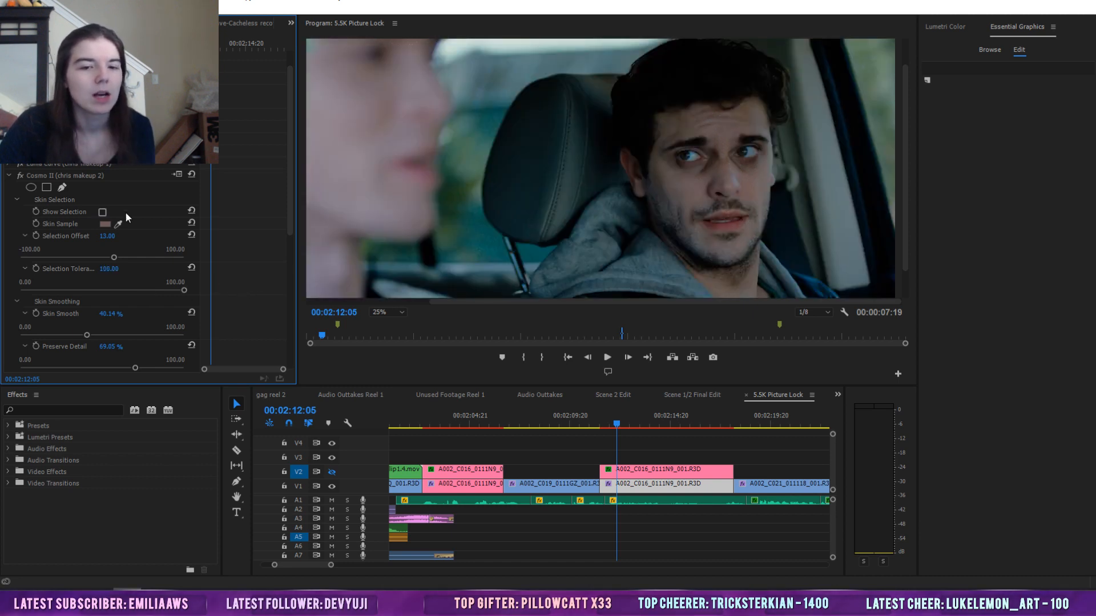
Compare the V1 clip with and without Cosmo II, and review the effect's remaining Skin Smoothing and Skin Color settings
{"action": "left_click", "coordinate": [23, 176]}
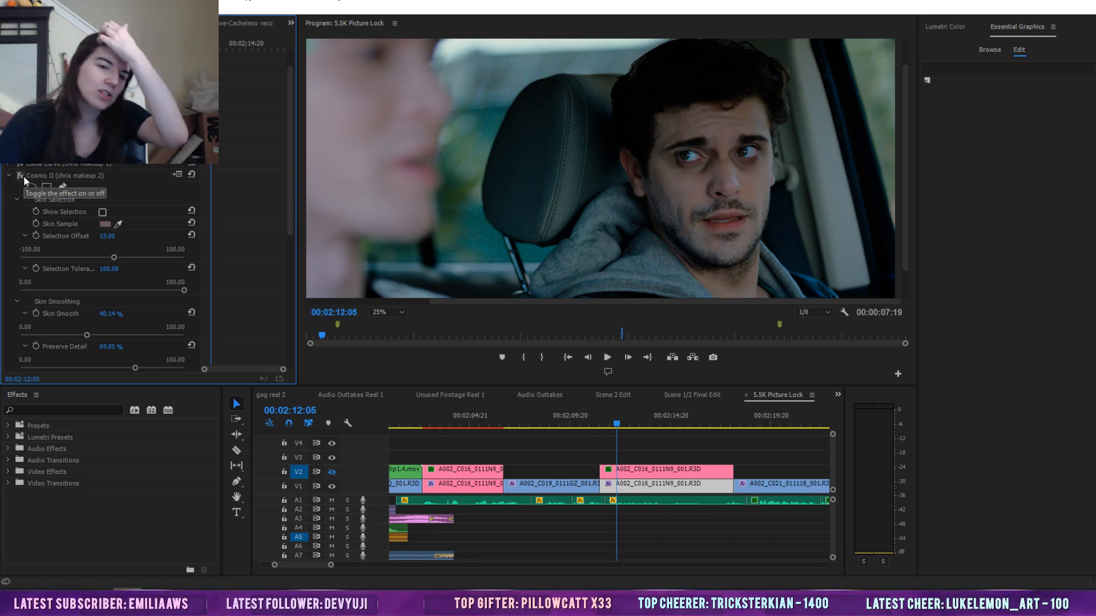
{"action": "left_click", "coordinate": [22, 176]}
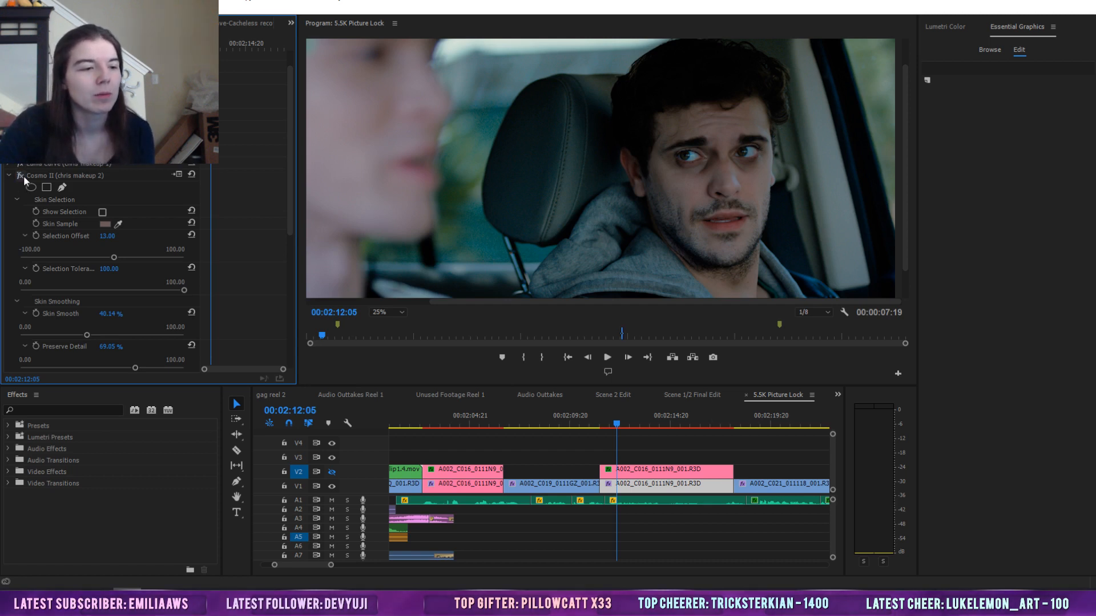
{"action": "left_click_drag", "start_coordinate": [290, 205], "coordinate": [289, 307]}
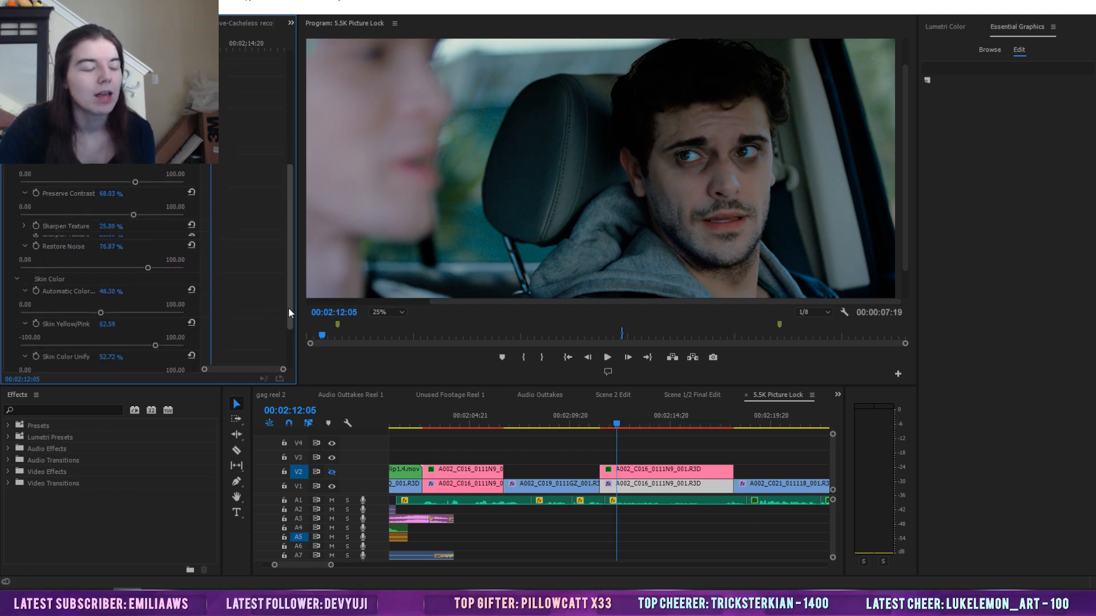
{"action": "scroll", "coordinate": [288, 312], "scroll_direction": "down", "scroll_amount": 3}
{"action": "left_click_drag", "start_coordinate": [97, 273], "coordinate": [413, 273]}
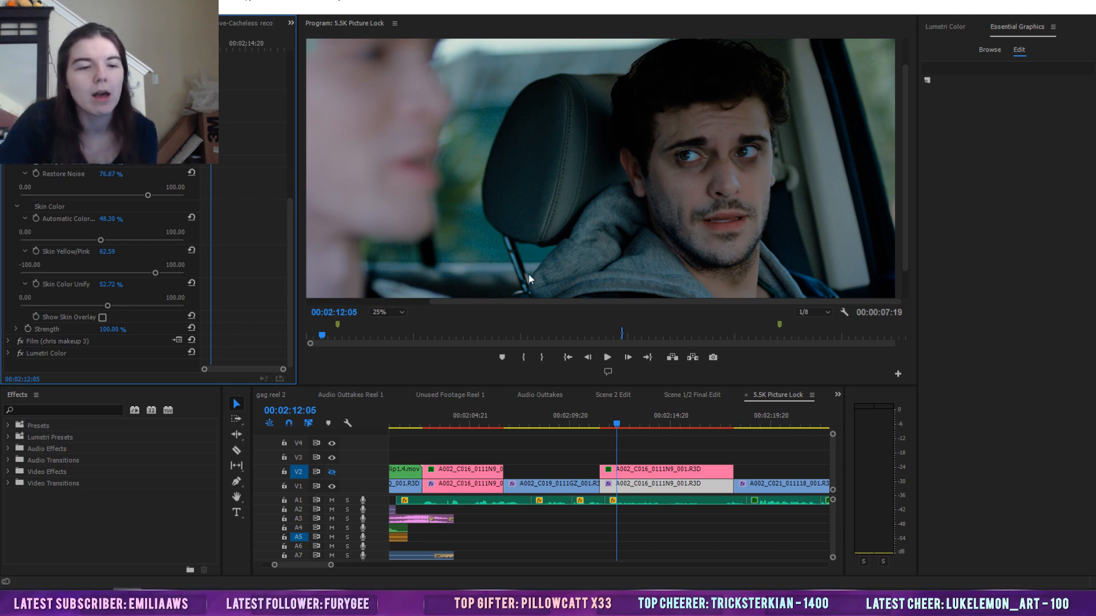
Select the eye-bag clip on V2 and compare the car shot with and without that track, leaving its output on
{"action": "left_click", "coordinate": [631, 453]}
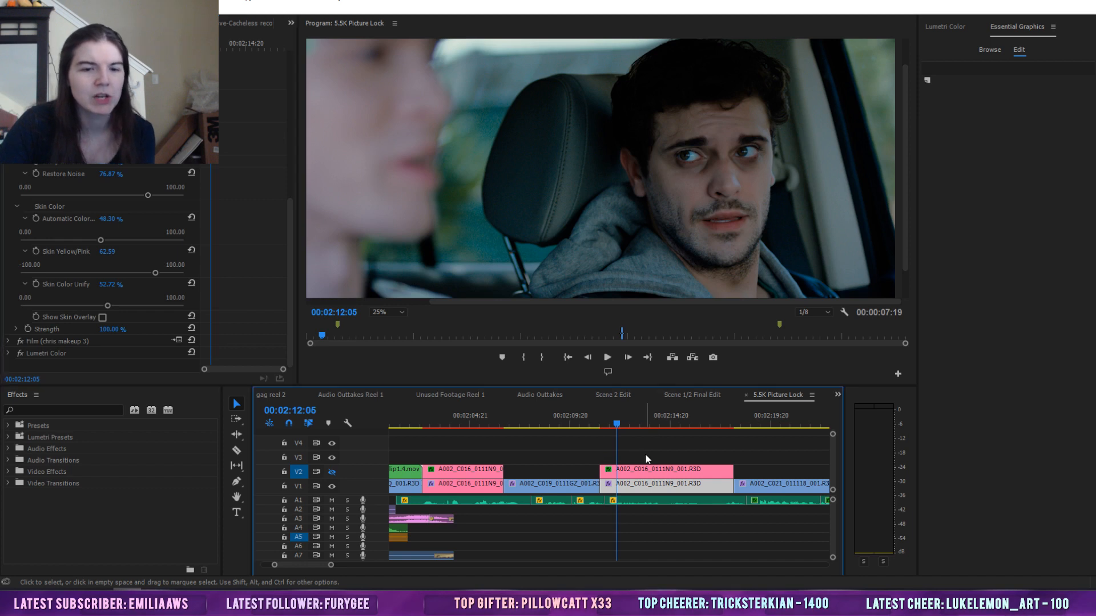
{"action": "left_click", "coordinate": [657, 468]}
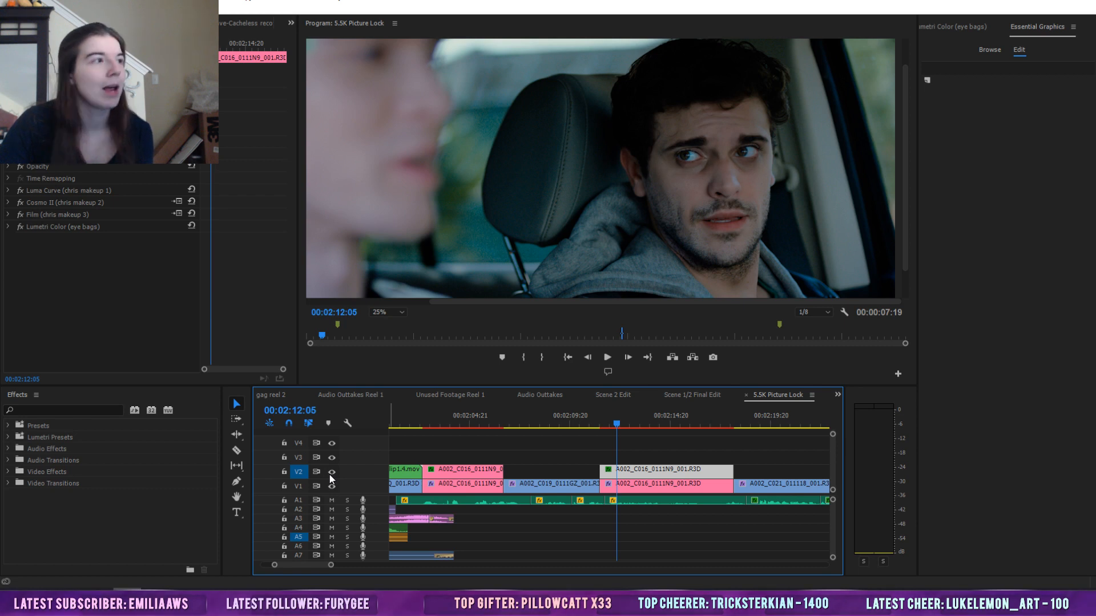
{"action": "left_click", "coordinate": [330, 475]}
{"action": "left_click", "coordinate": [330, 474]}
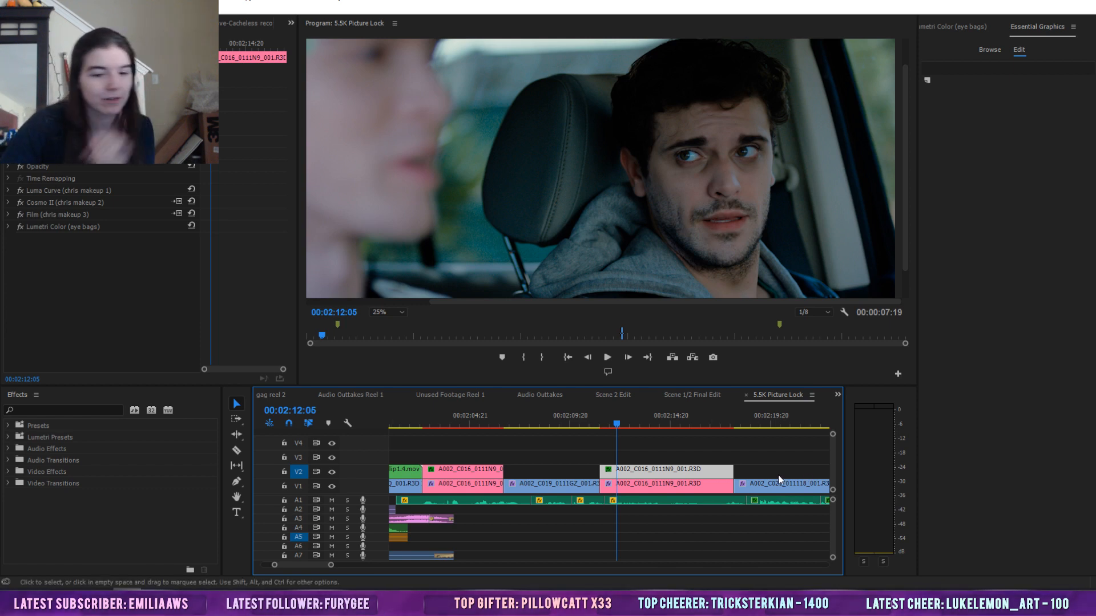
Hide track V1 and scrub through the V2 clip to 00:02:14:07 to inspect the isolated eye-bag patch
{"action": "left_click", "coordinate": [334, 488]}
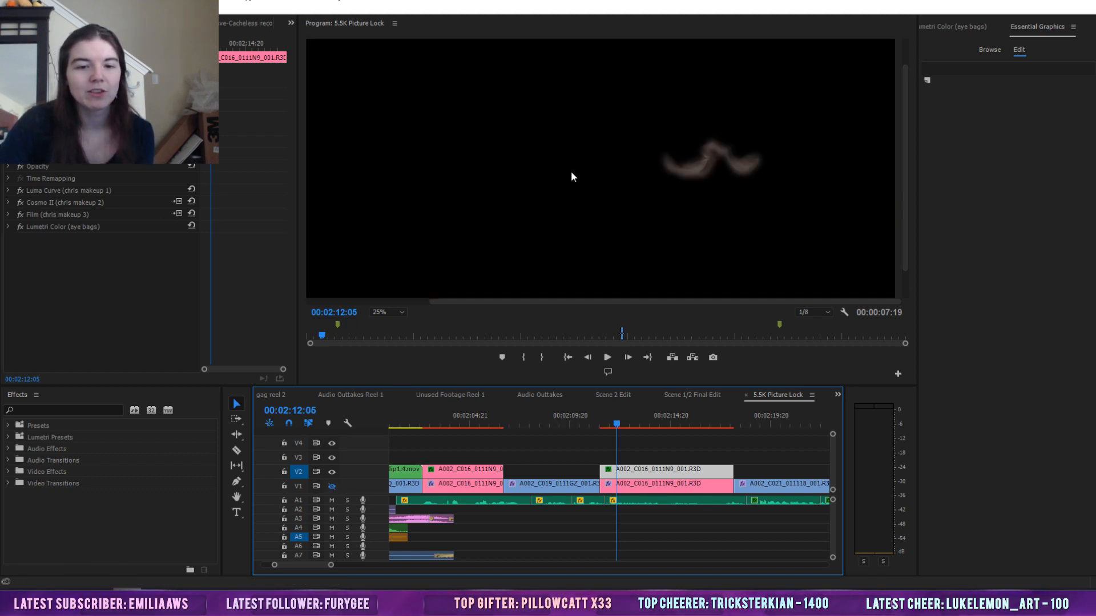
{"action": "left_click_drag", "start_coordinate": [624, 418], "coordinate": [721, 426]}
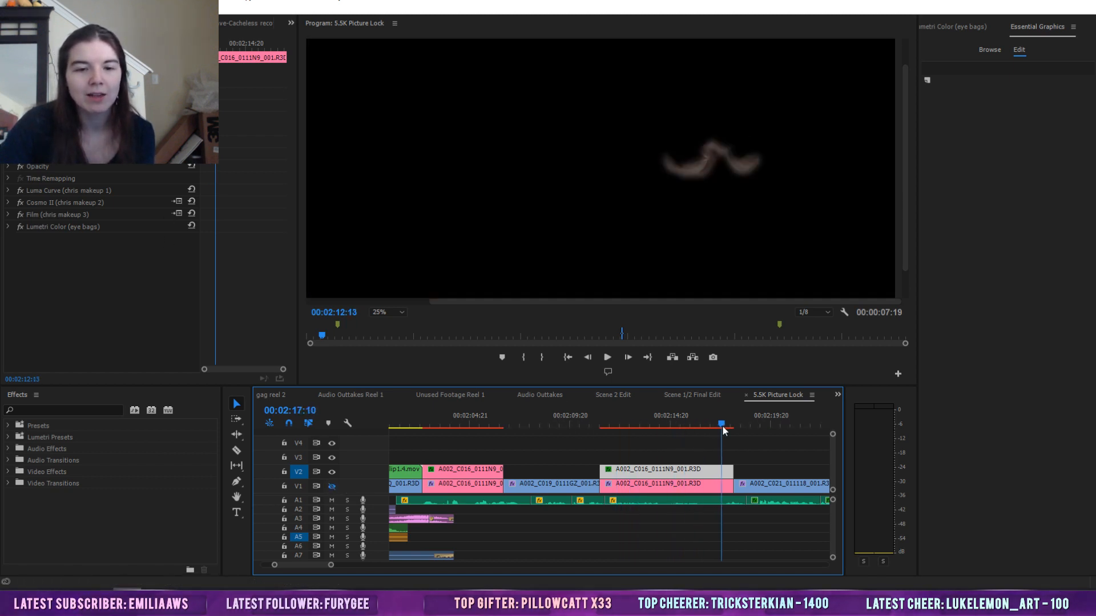
{"action": "left_click", "coordinate": [660, 413]}
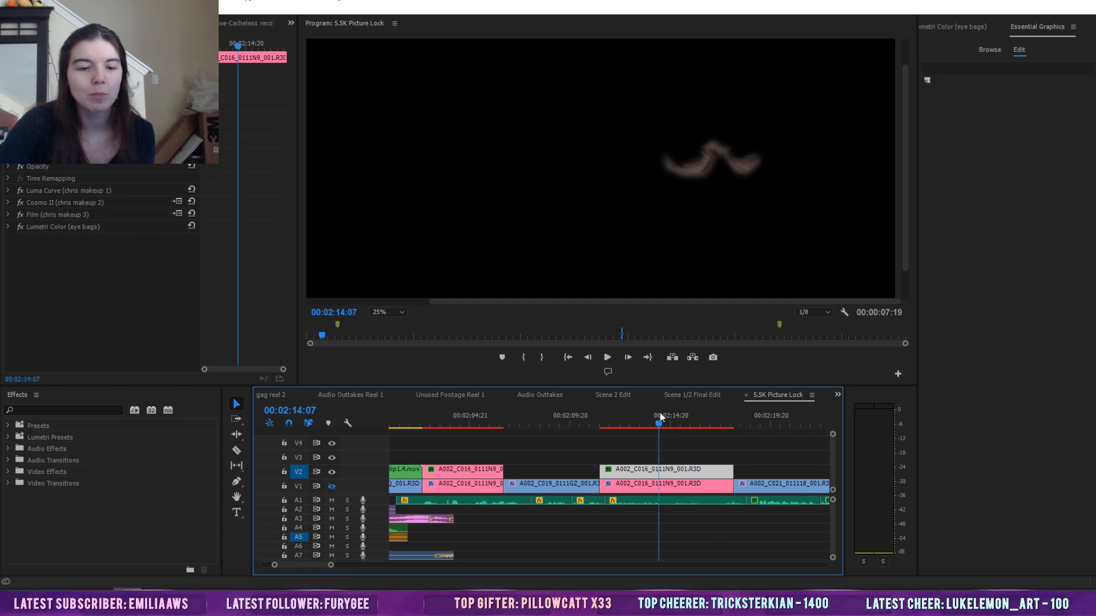
Compare the isolated eye-bag patch with and without the V2 clip's Luma Curve, Cosmo II, Film and Lumetri Color effects
{"action": "left_click", "coordinate": [20, 190]}
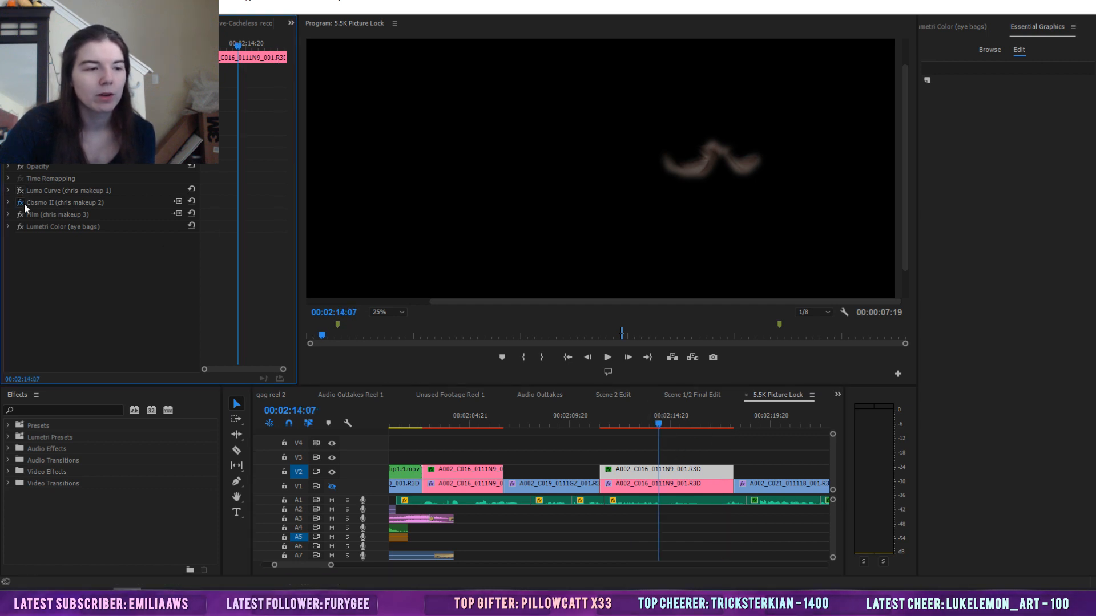
{"action": "left_click", "coordinate": [21, 203]}
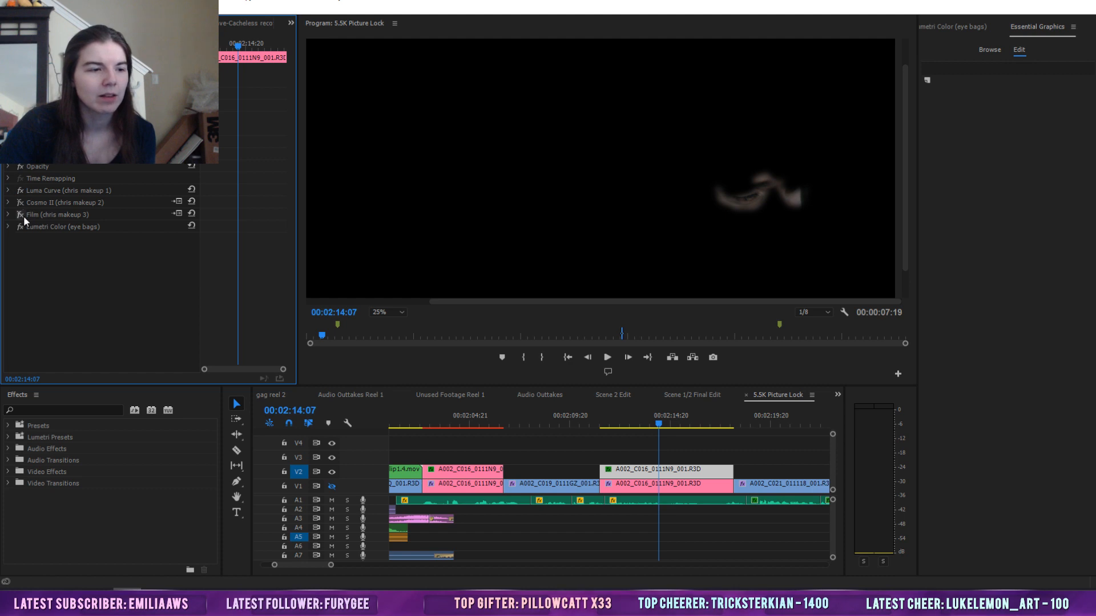
{"action": "left_click", "coordinate": [20, 215]}
{"action": "left_click", "coordinate": [21, 227]}
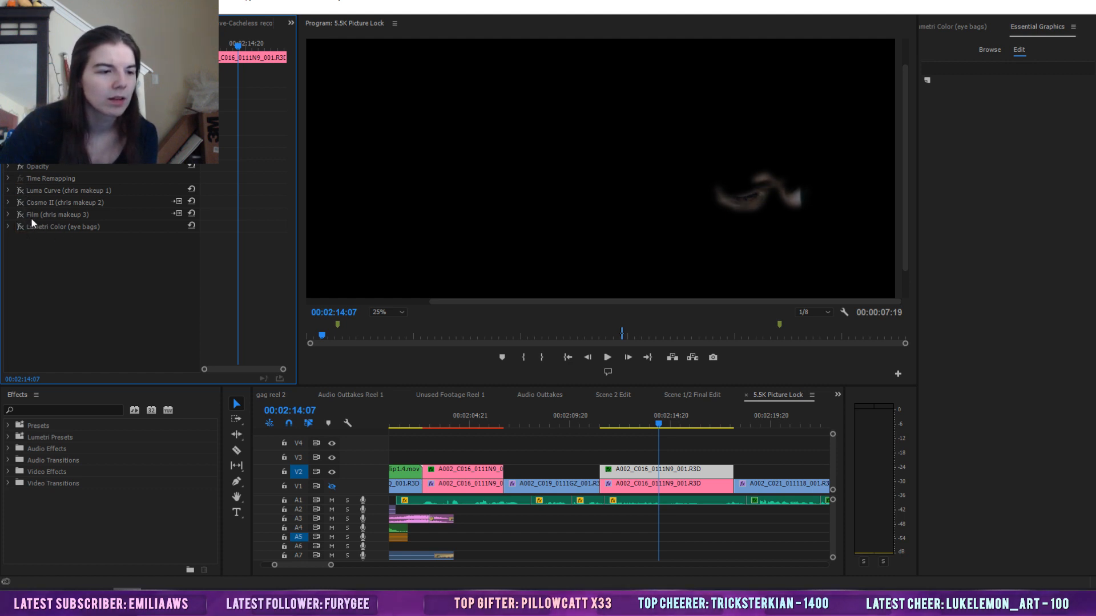
{"action": "left_click", "coordinate": [19, 228]}
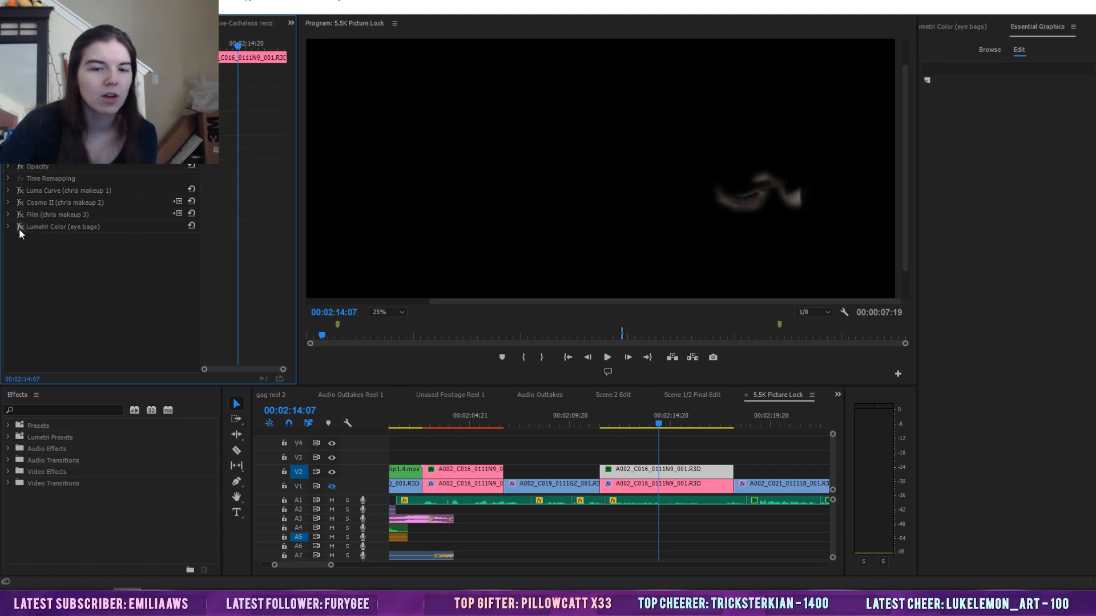
{"action": "left_click", "coordinate": [629, 424]}
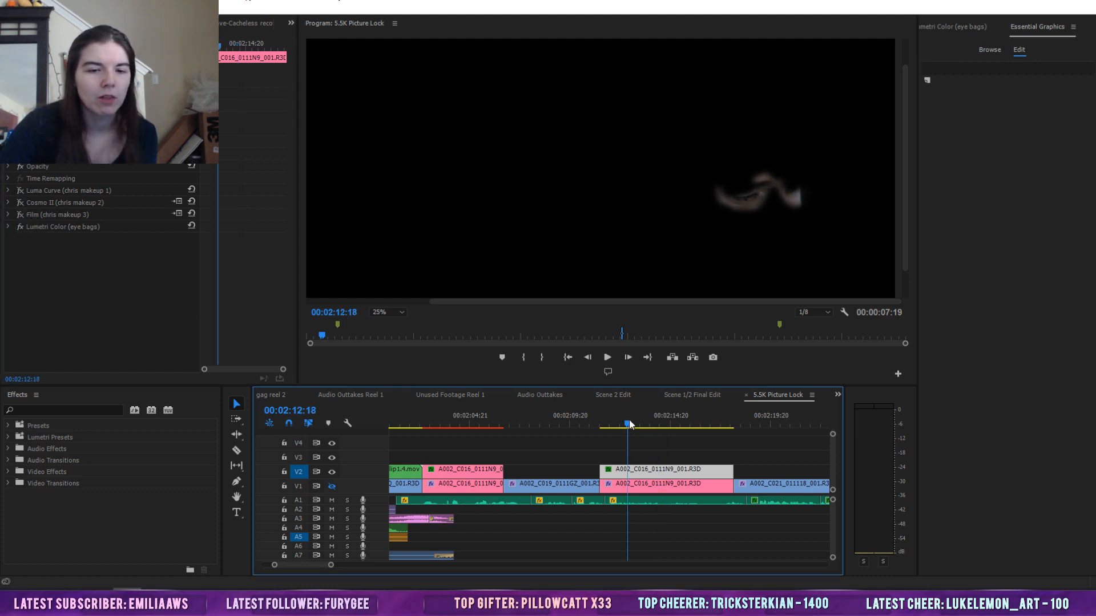
{"action": "left_click", "coordinate": [23, 211]}
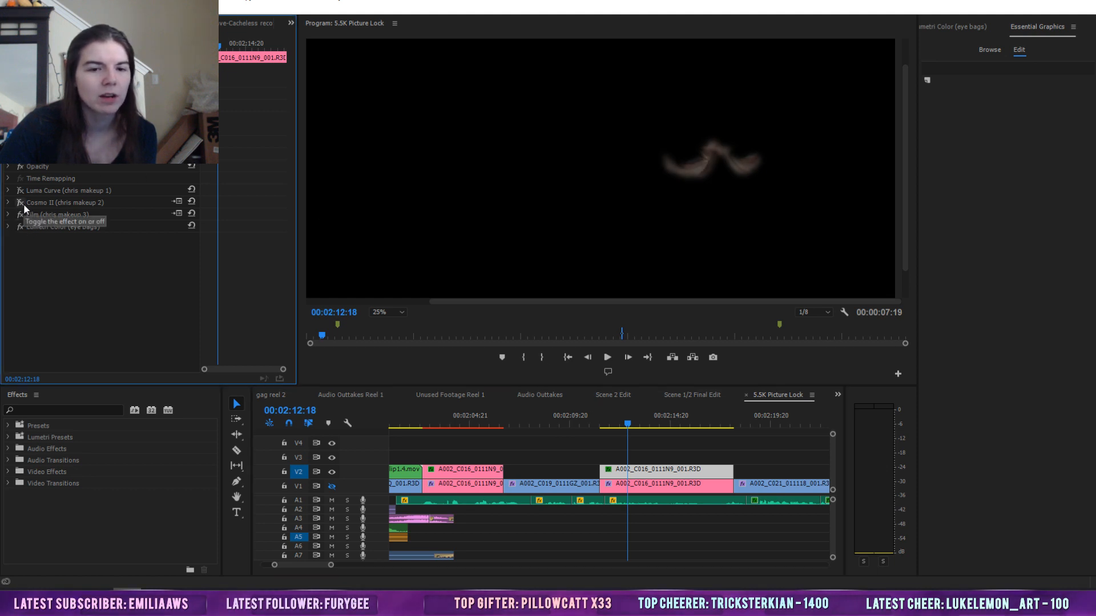
{"action": "left_click", "coordinate": [24, 203]}
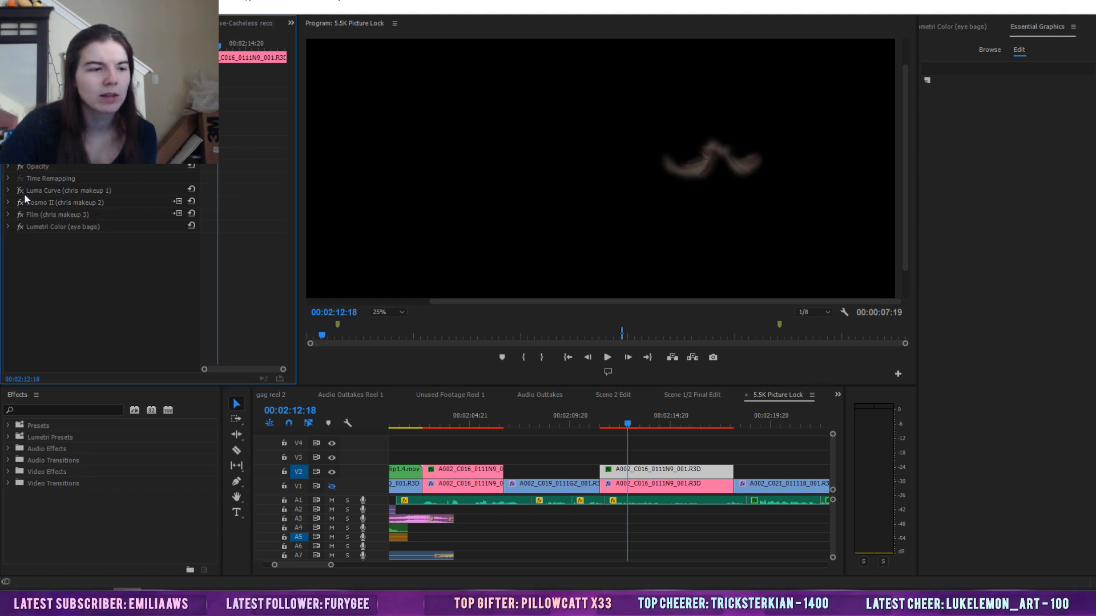
{"action": "left_click", "coordinate": [24, 192]}
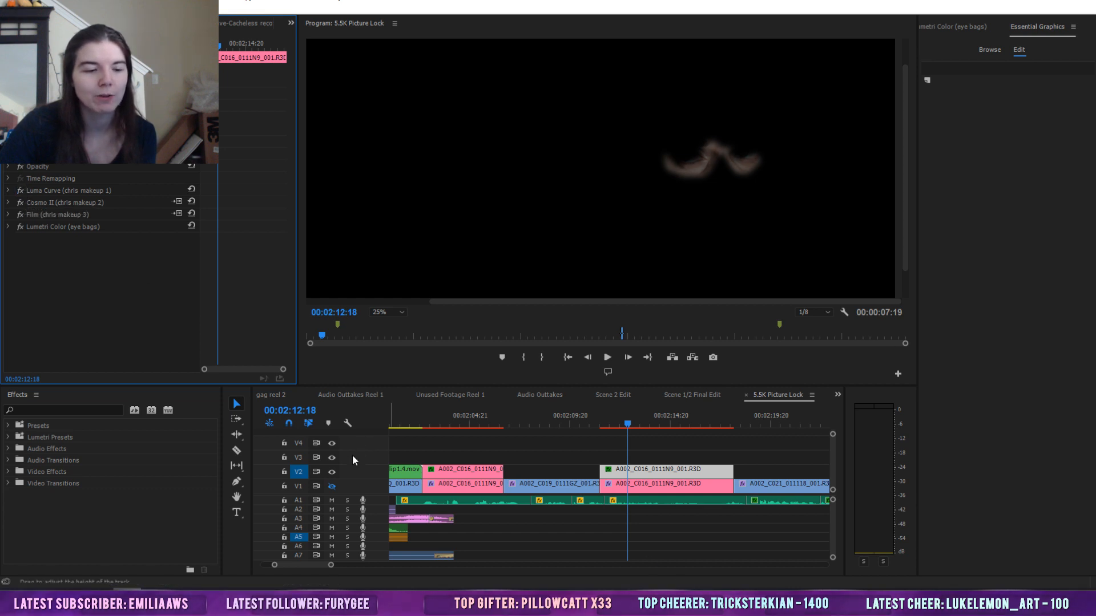
Show track V1 again and play the composited car shot from 00:02:11:21
{"action": "left_click", "coordinate": [334, 485]}
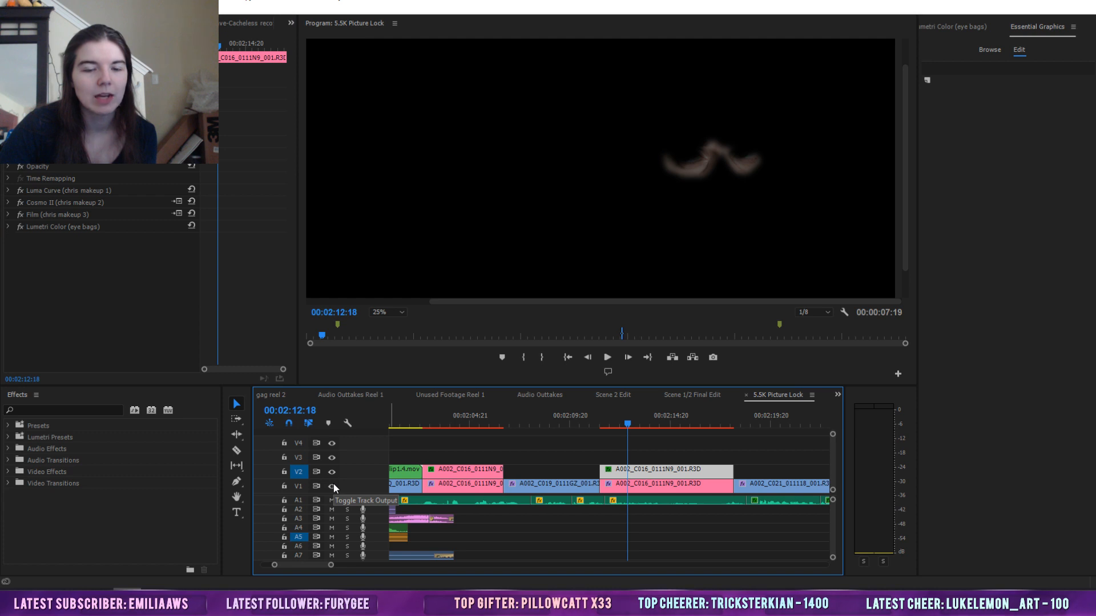
{"action": "left_click", "coordinate": [611, 417]}
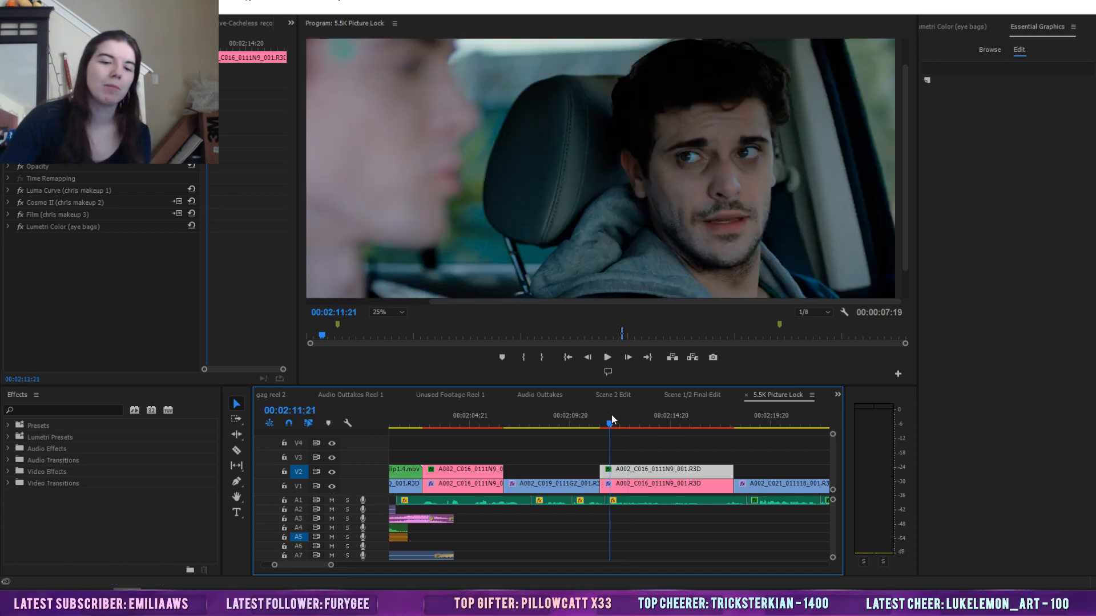
{"action": "key", "text": "space"}
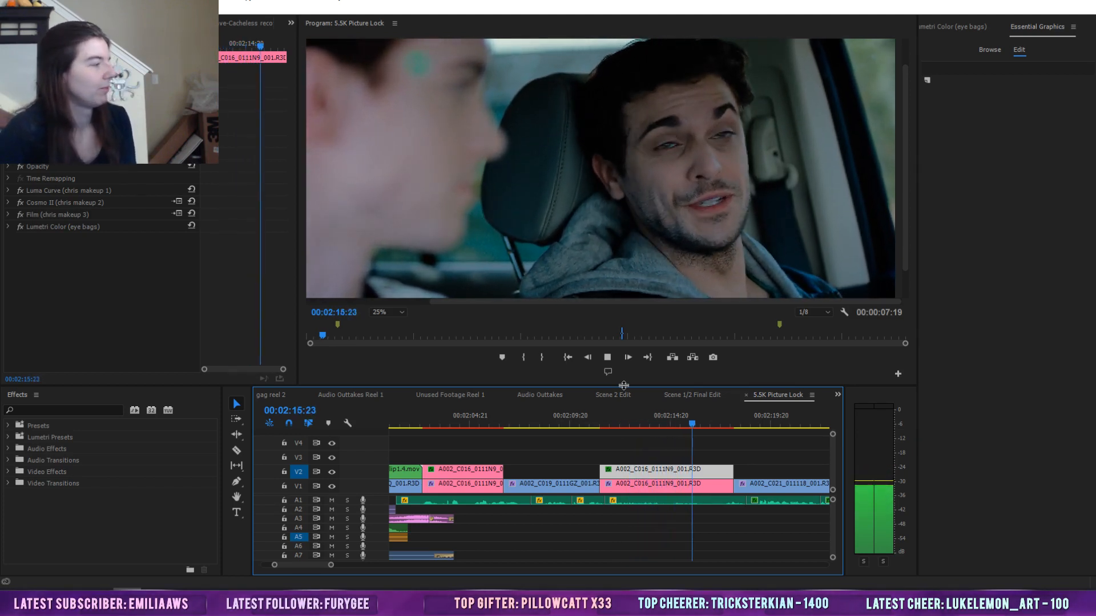
{"action": "key", "text": "space"}
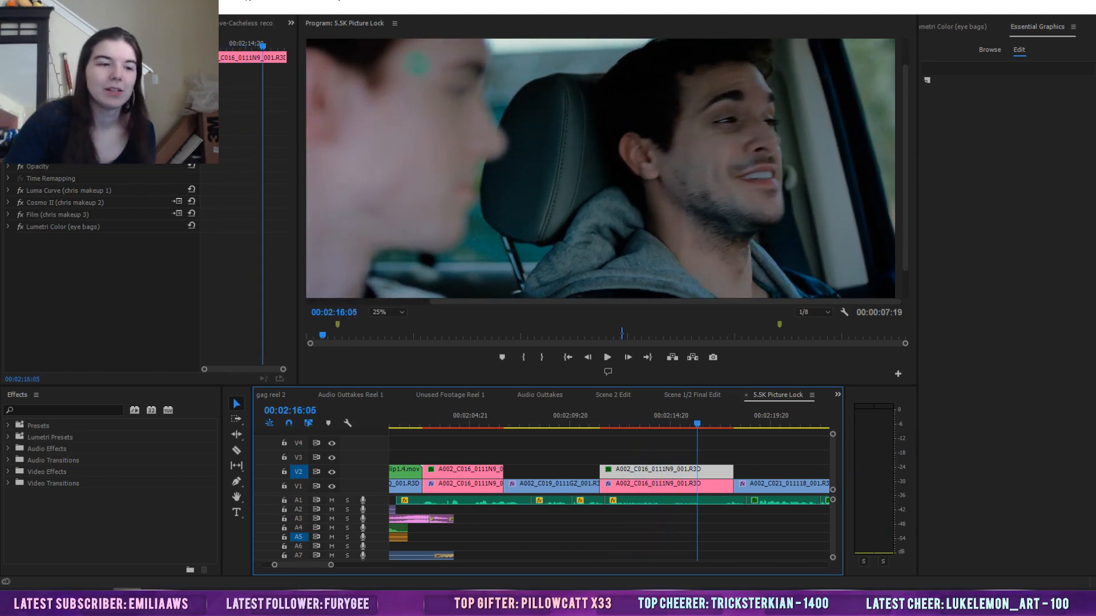
Set the program preview zoom to Fit and return to the composited car shot at 00:02:11:18
{"action": "left_click_drag", "start_coordinate": [603, 422], "coordinate": [576, 424]}
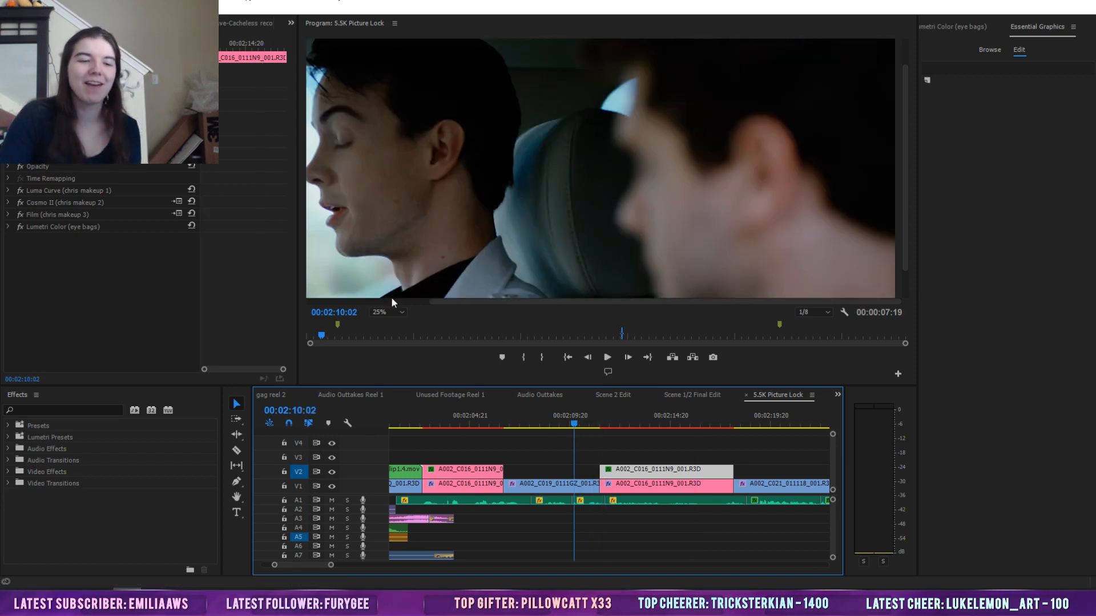
{"action": "left_click", "coordinate": [386, 312]}
{"action": "left_click", "coordinate": [399, 324]}
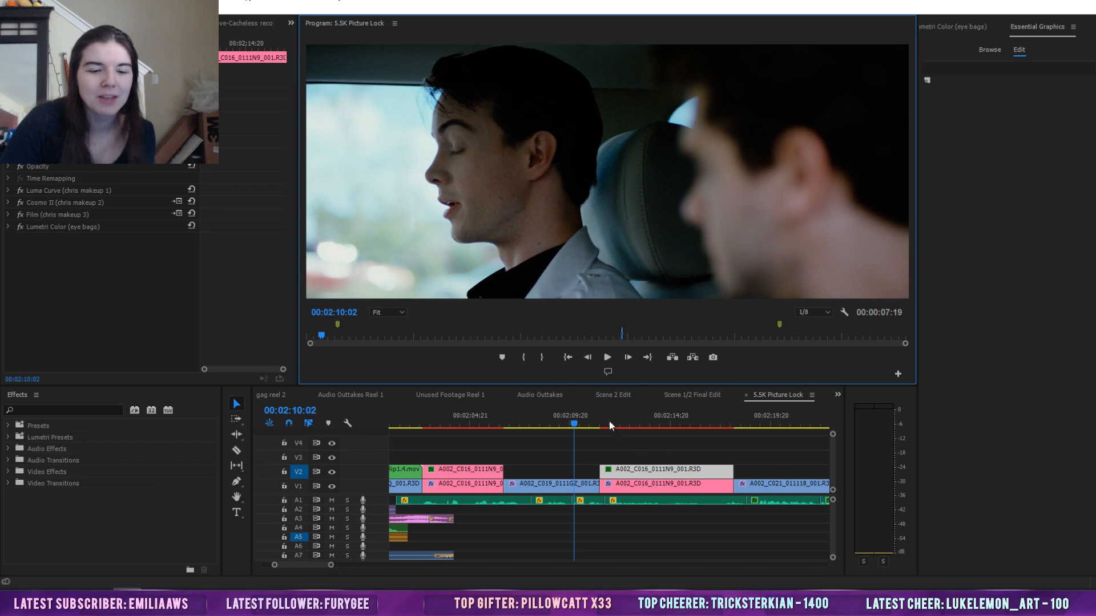
{"action": "left_click", "coordinate": [609, 424]}
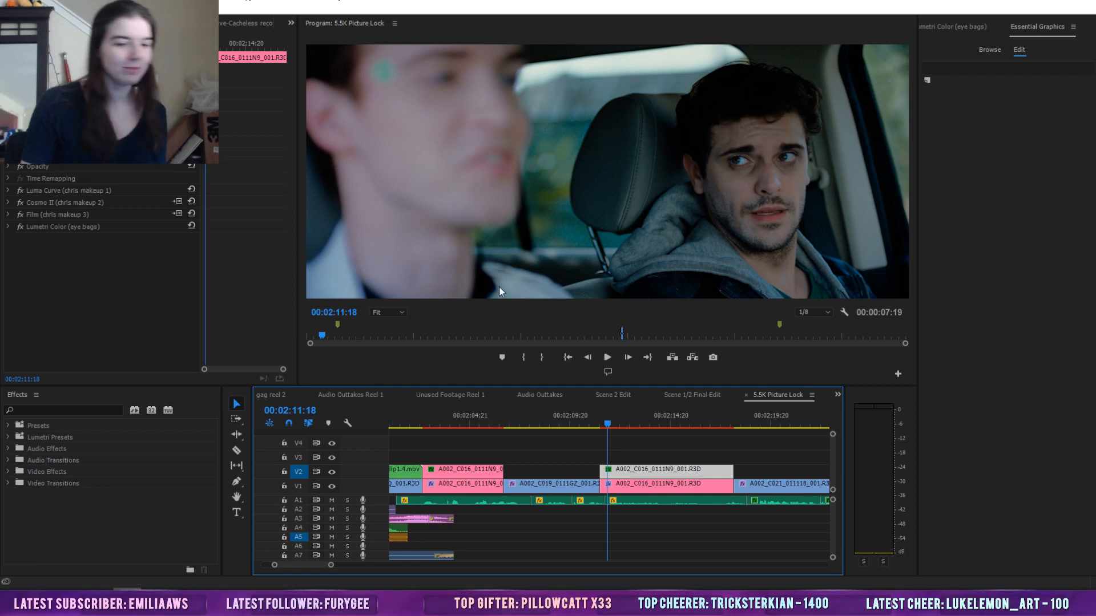
Scrub back to 00:02:09:00, widen the timeline view, and review the edit up to the car shot at 00:02:12:15
{"action": "left_click", "coordinate": [589, 416]}
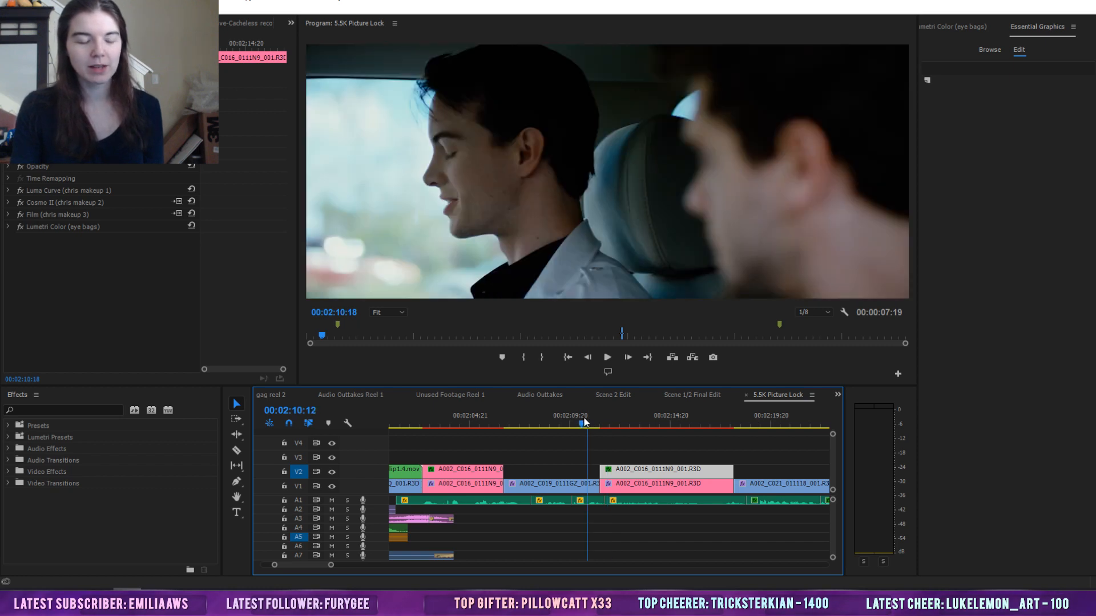
{"action": "left_click_drag", "start_coordinate": [589, 416], "coordinate": [552, 418]}
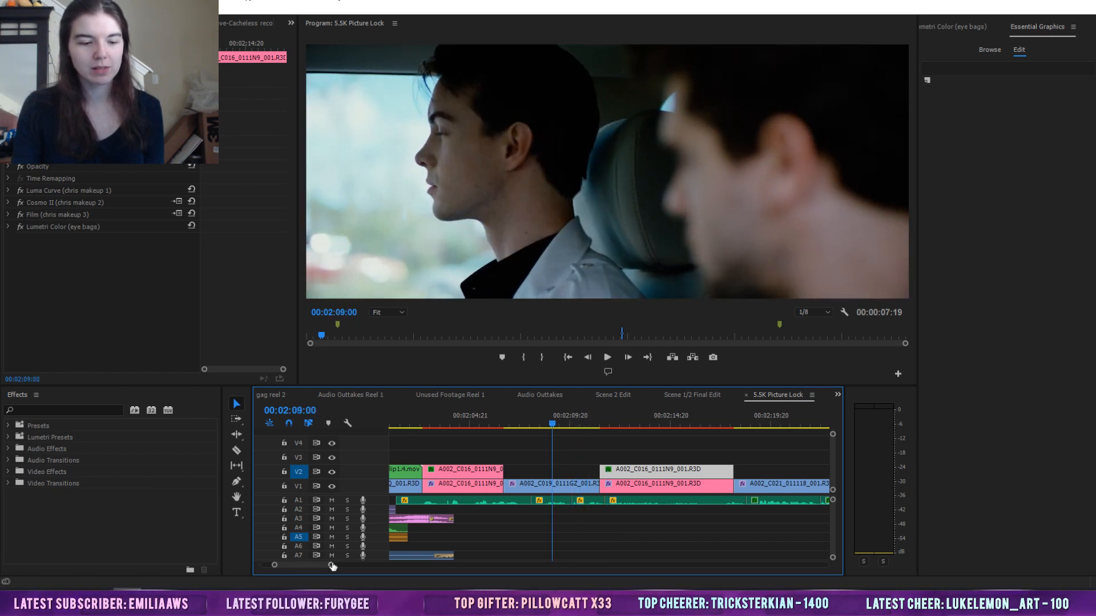
{"action": "left_click_drag", "start_coordinate": [331, 565], "coordinate": [393, 565]}
{"action": "left_click", "coordinate": [573, 413]}
{"action": "left_click", "coordinate": [679, 418]}
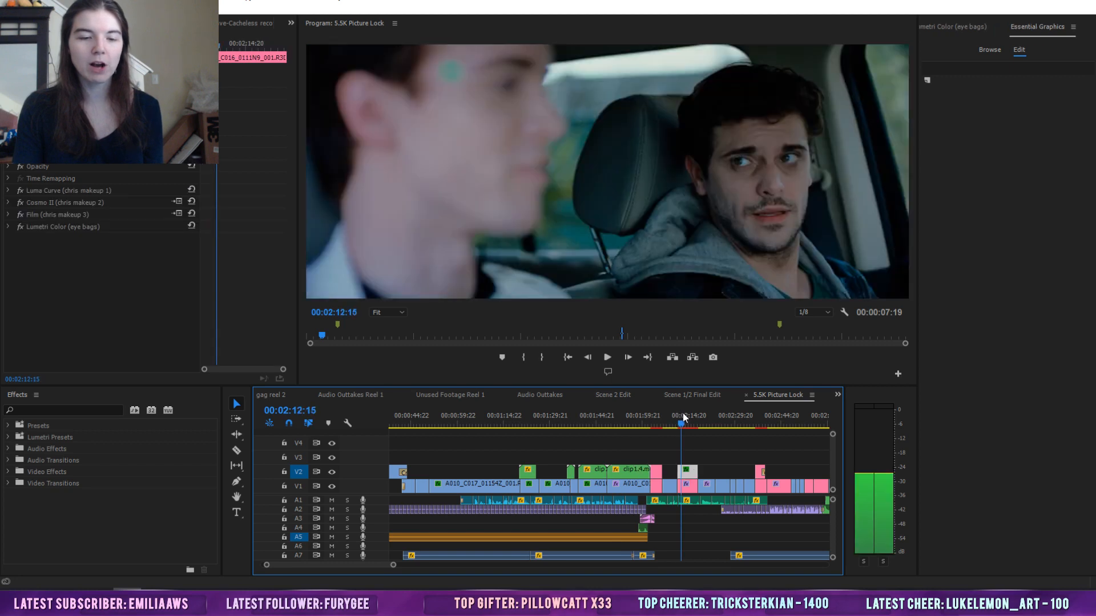
Open the V1 clip of the car shot at 00:02:12:15 in the Source monitor
{"action": "left_click_drag", "start_coordinate": [392, 565], "coordinate": [357, 565]}
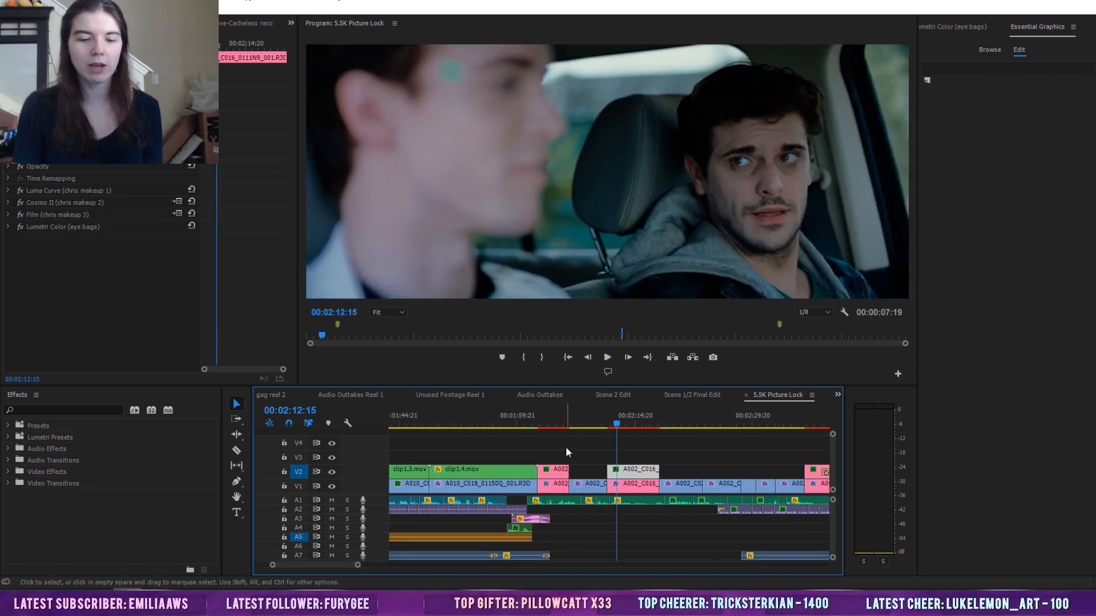
{"action": "left_click", "coordinate": [633, 488]}
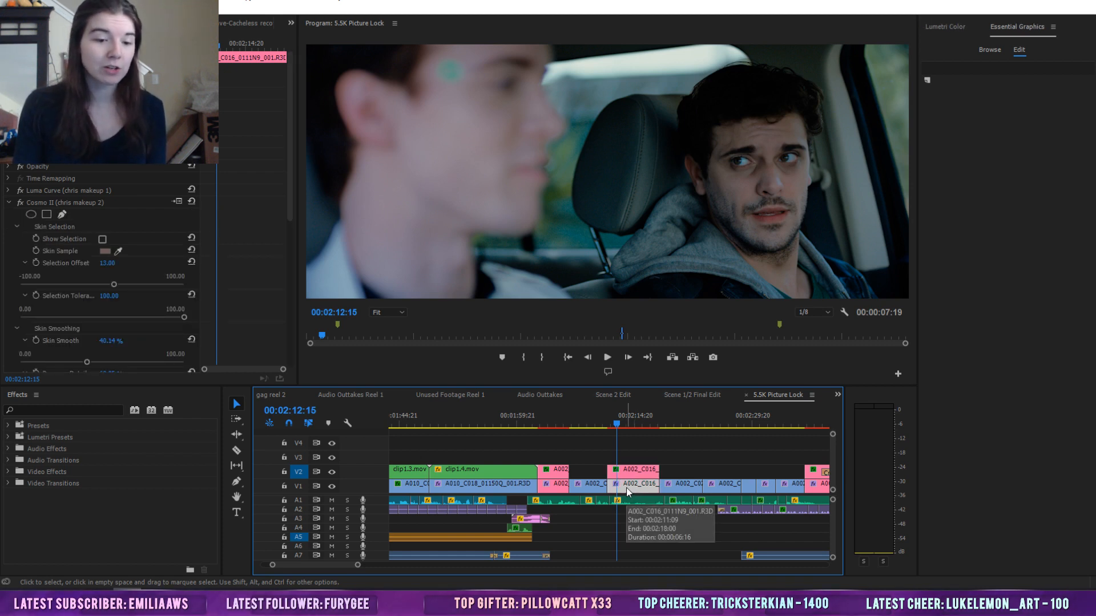
{"action": "double_click", "coordinate": [635, 491]}
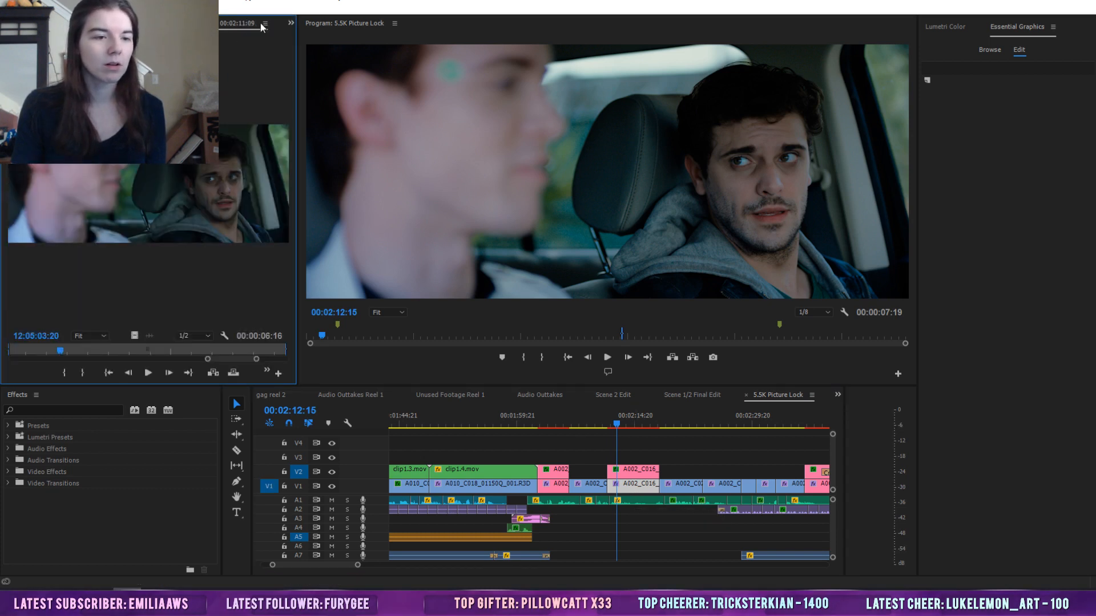
Move the playhead to 00:02:25:19 and close the Source monitor
{"action": "left_click", "coordinate": [239, 24]}
{"action": "left_click", "coordinate": [239, 21]}
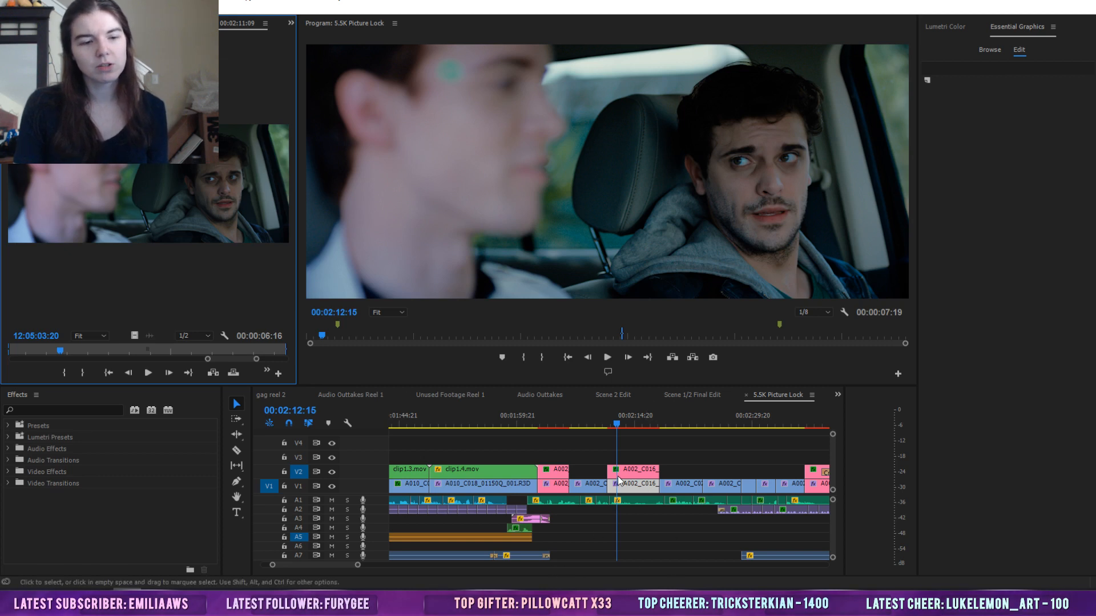
{"action": "left_click", "coordinate": [721, 424]}
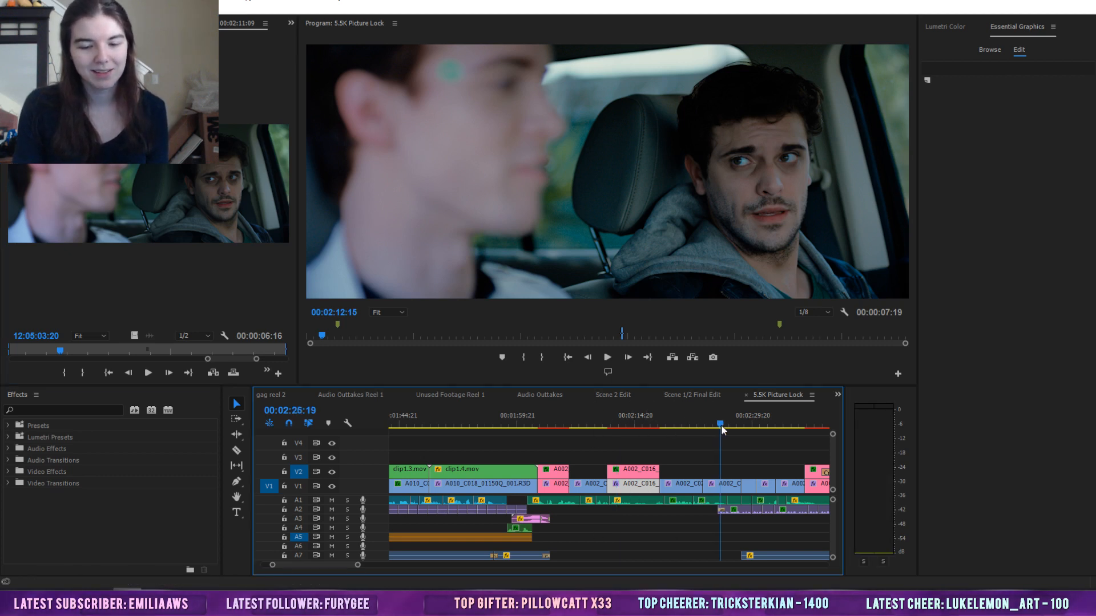
{"action": "left_click", "coordinate": [265, 23]}
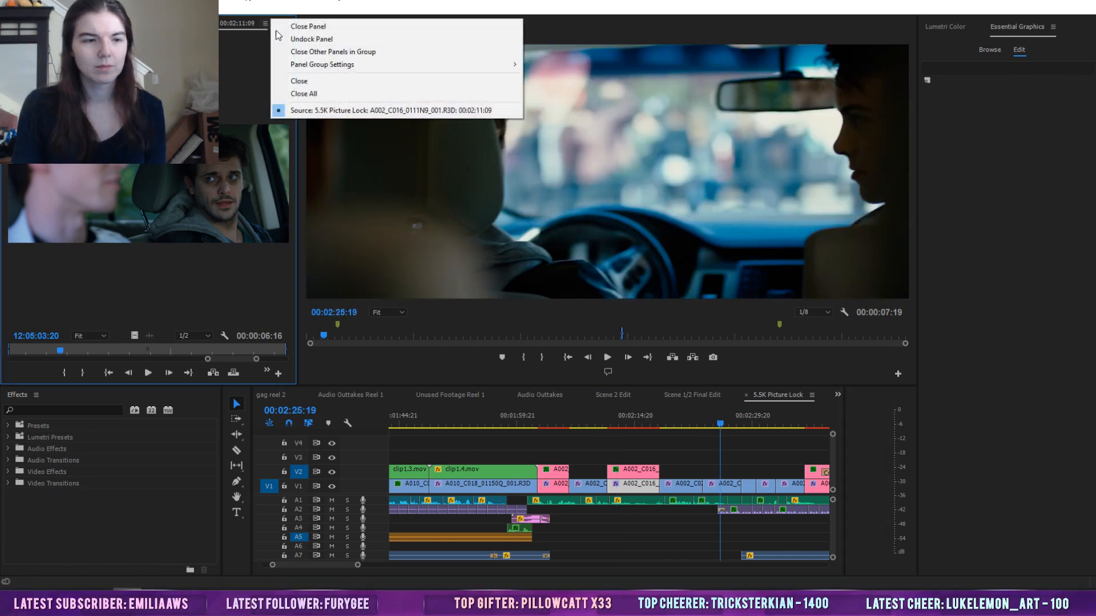
{"action": "left_click", "coordinate": [280, 27]}
Open the V1 clip of the car shot at 00:02:16:01 in the Source monitor, and close that monitor again
{"action": "left_click_drag", "start_coordinate": [679, 423], "coordinate": [645, 428]}
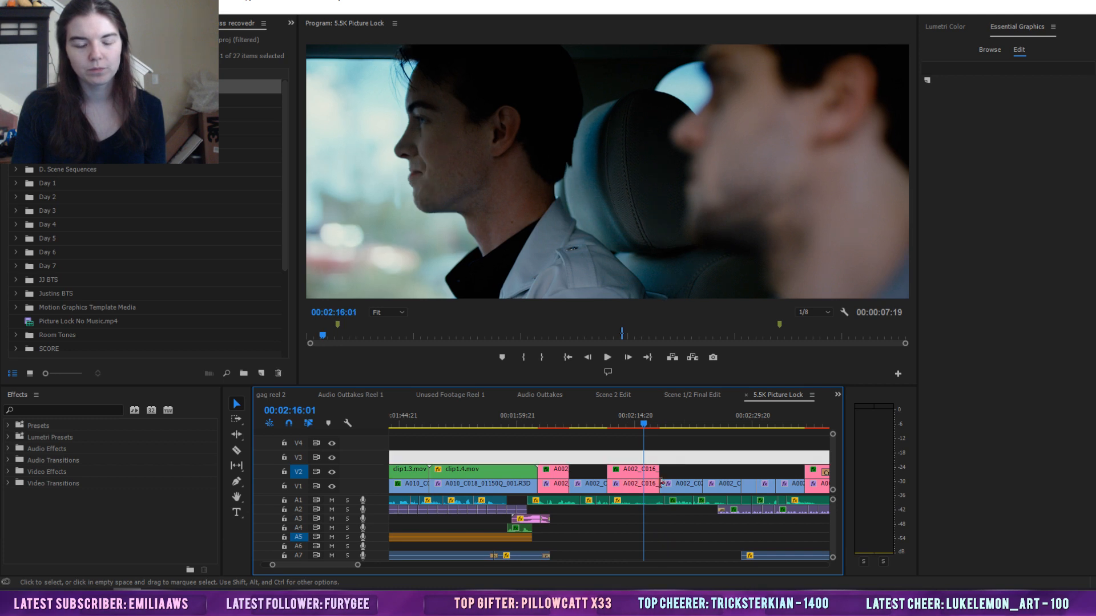
{"action": "double_click", "coordinate": [638, 486]}
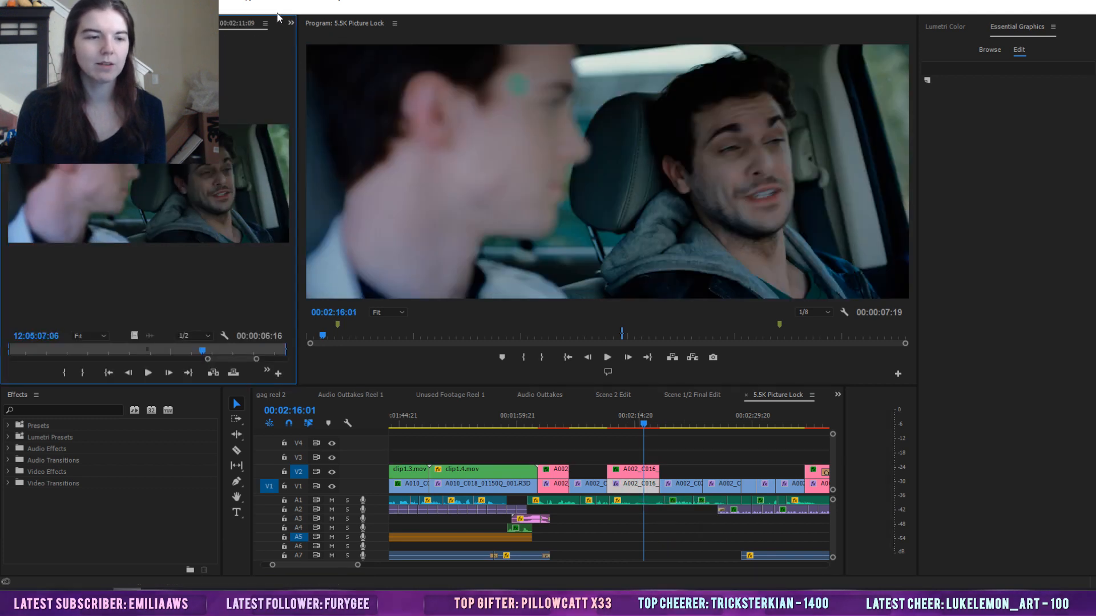
{"action": "left_click", "coordinate": [265, 23]}
{"action": "left_click", "coordinate": [287, 29]}
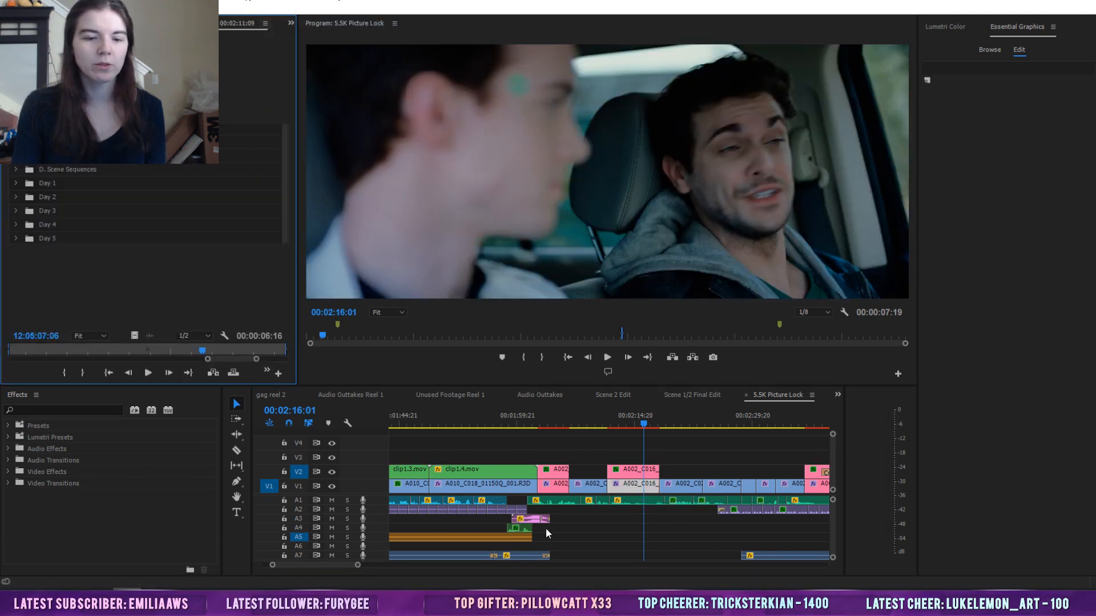
Return to 00:02:12:09, clear the filter on the project items, and switch to the Scene 1/2 Final Edit sequence
{"action": "left_click", "coordinate": [616, 417]}
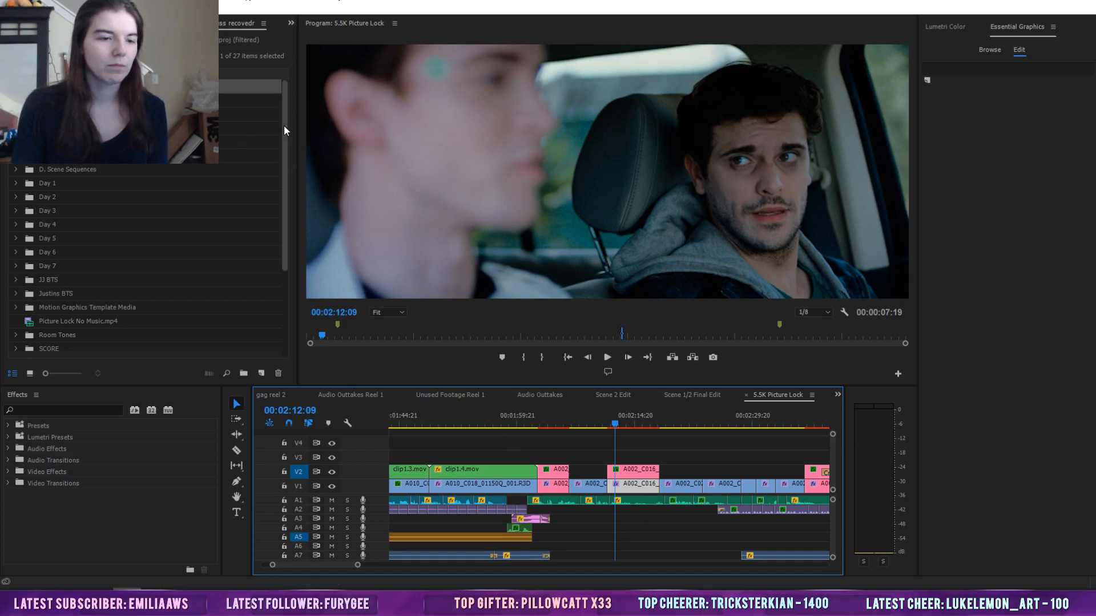
{"action": "left_click_drag", "start_coordinate": [284, 127], "coordinate": [277, 74]}
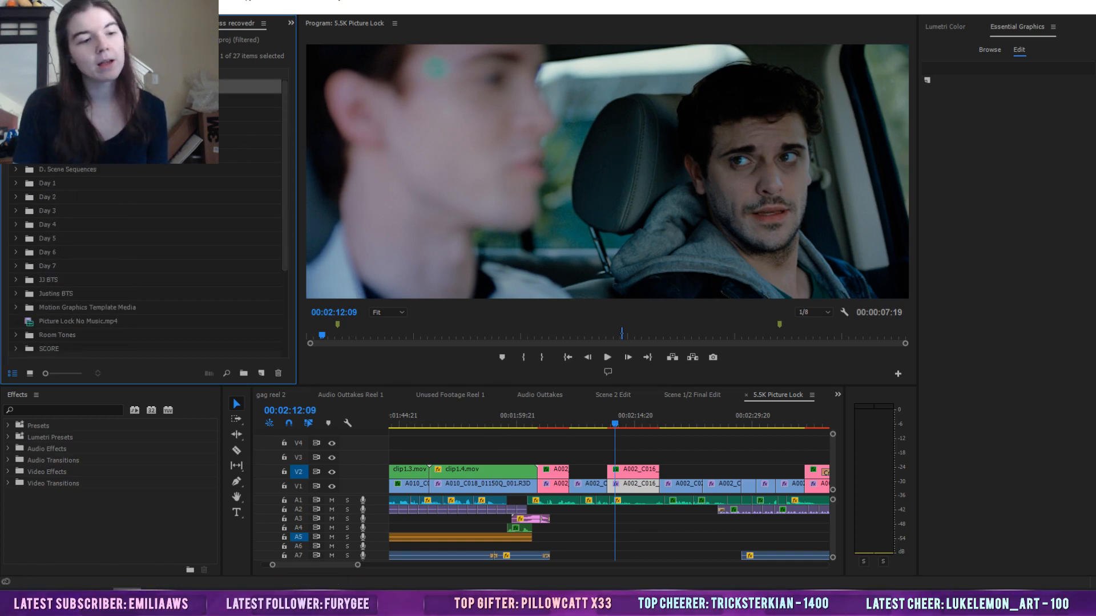
{"action": "left_click", "coordinate": [118, 56]}
{"action": "left_click", "coordinate": [689, 398]}
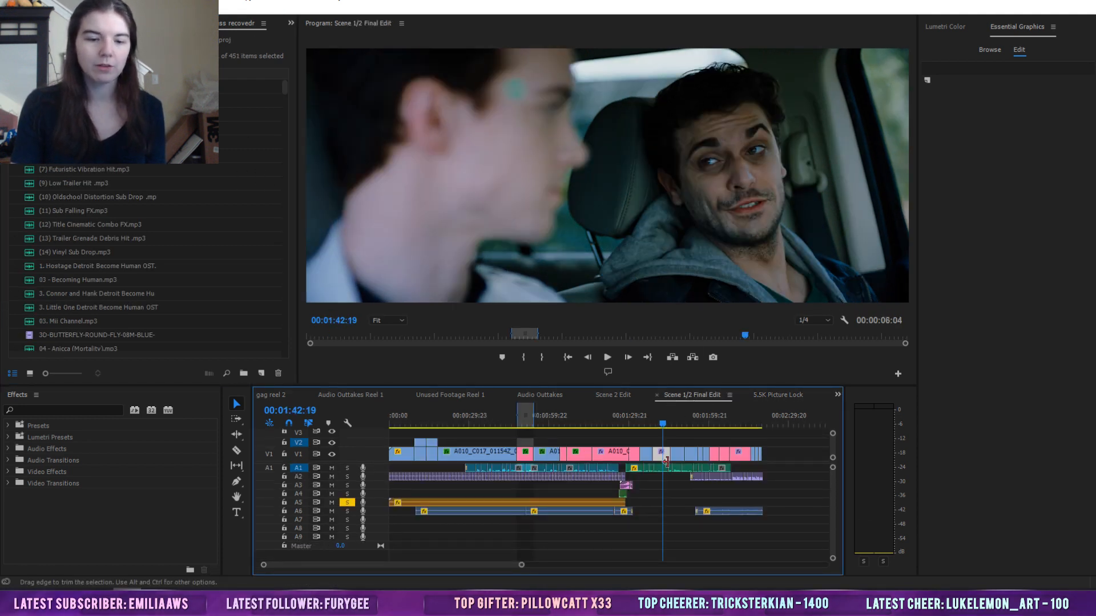
Turn off the Film effect on the selected car clip and return its master RED settings to Kelvin 5,500, Tint 0.00 and ISO 800
{"action": "left_click", "coordinate": [37, 24]}
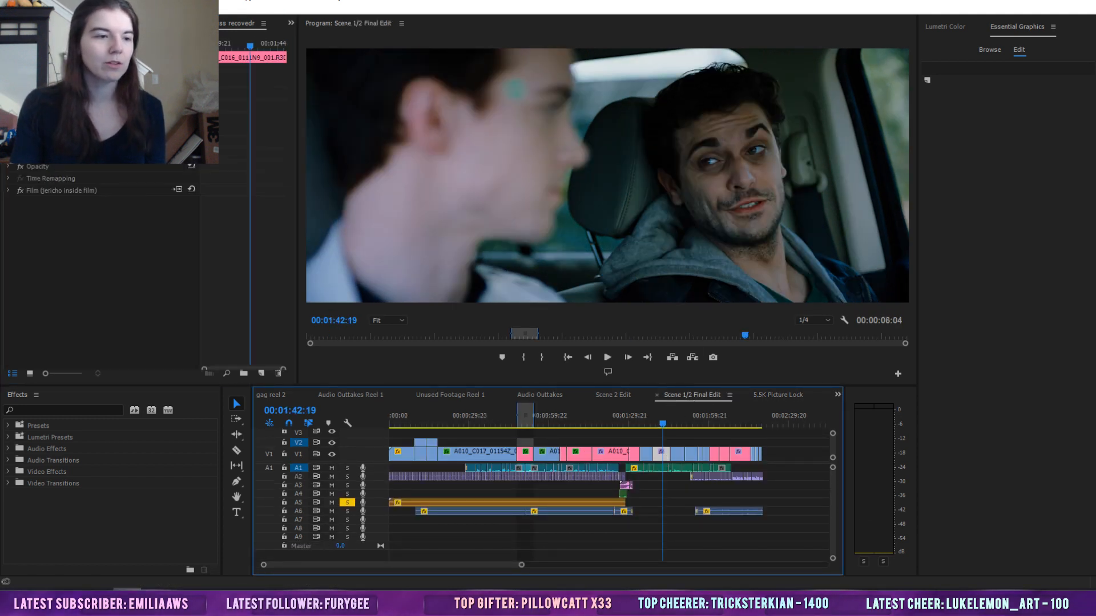
{"action": "left_click", "coordinate": [20, 191]}
{"action": "left_click", "coordinate": [34, 23]}
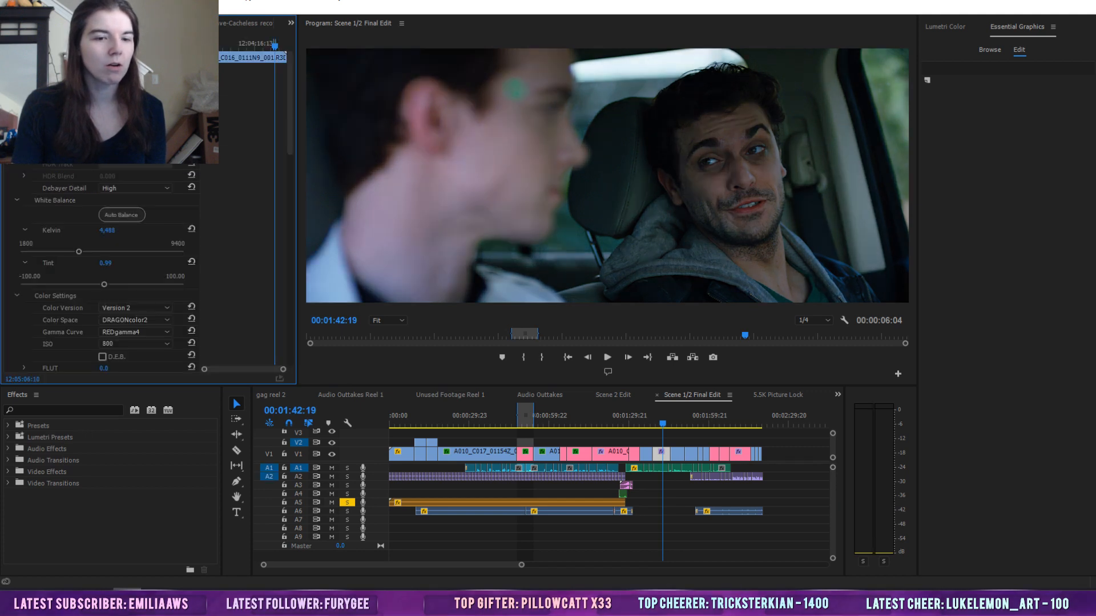
{"action": "left_click", "coordinate": [192, 69]}
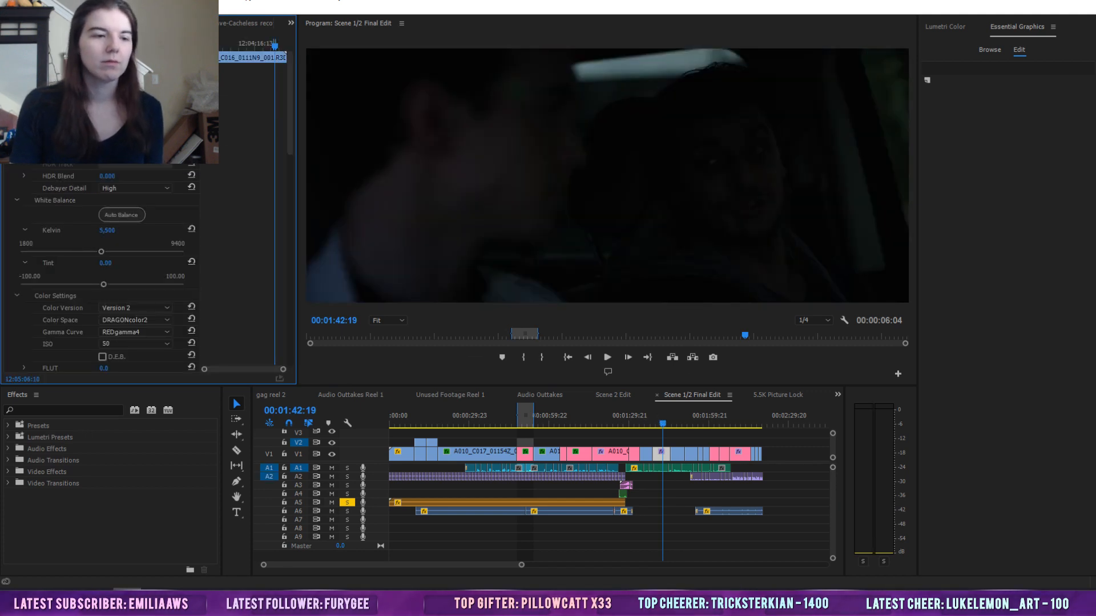
{"action": "key", "text": "ctrl+z"}
{"action": "key", "text": "ctrl+z"}
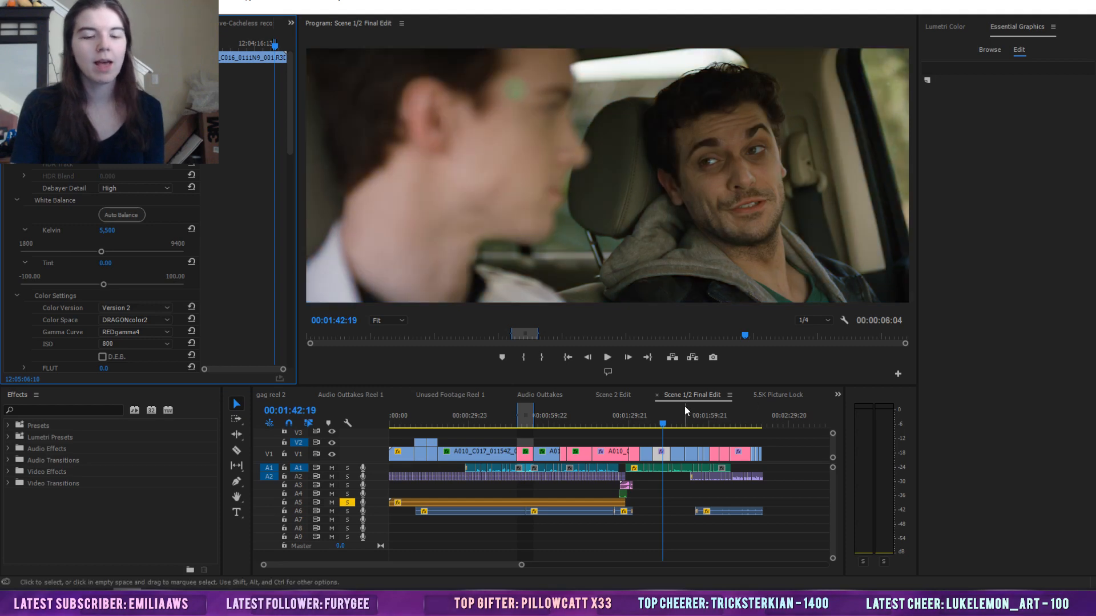
Play the car shot up to 00:01:41:08 and return to the 5.5K Picture Lock sequence
{"action": "left_click_drag", "start_coordinate": [662, 422], "coordinate": [649, 424]}
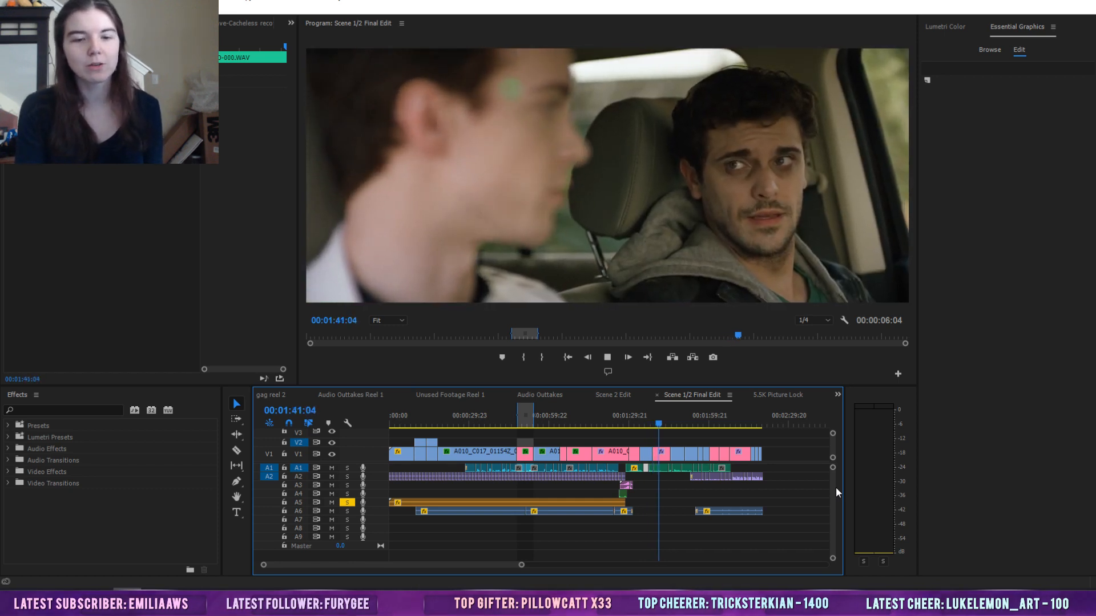
{"action": "key", "text": "space"}
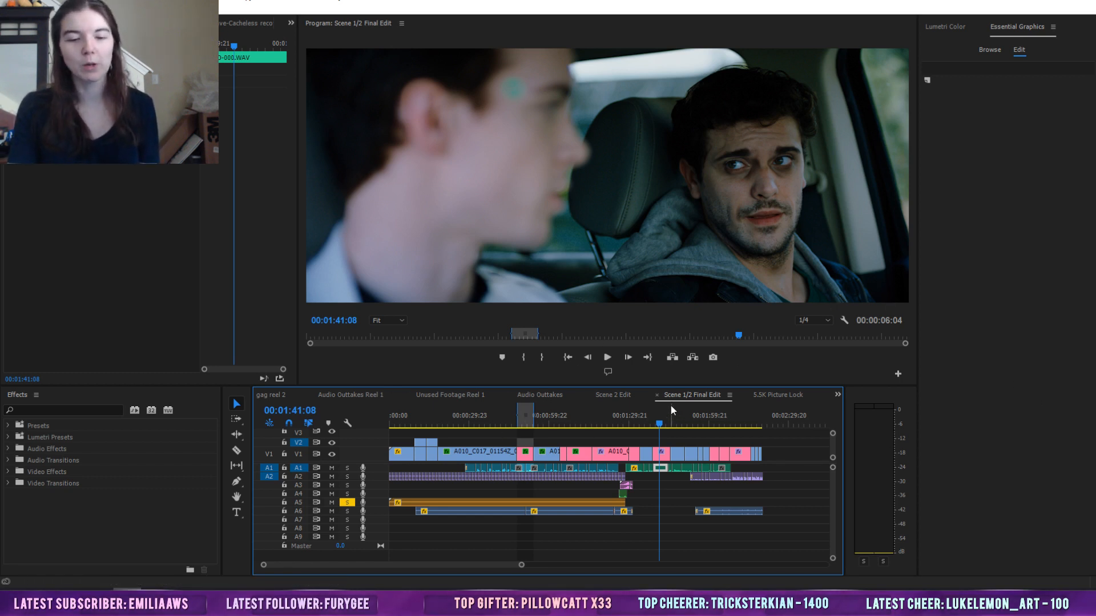
{"action": "left_click", "coordinate": [786, 395]}
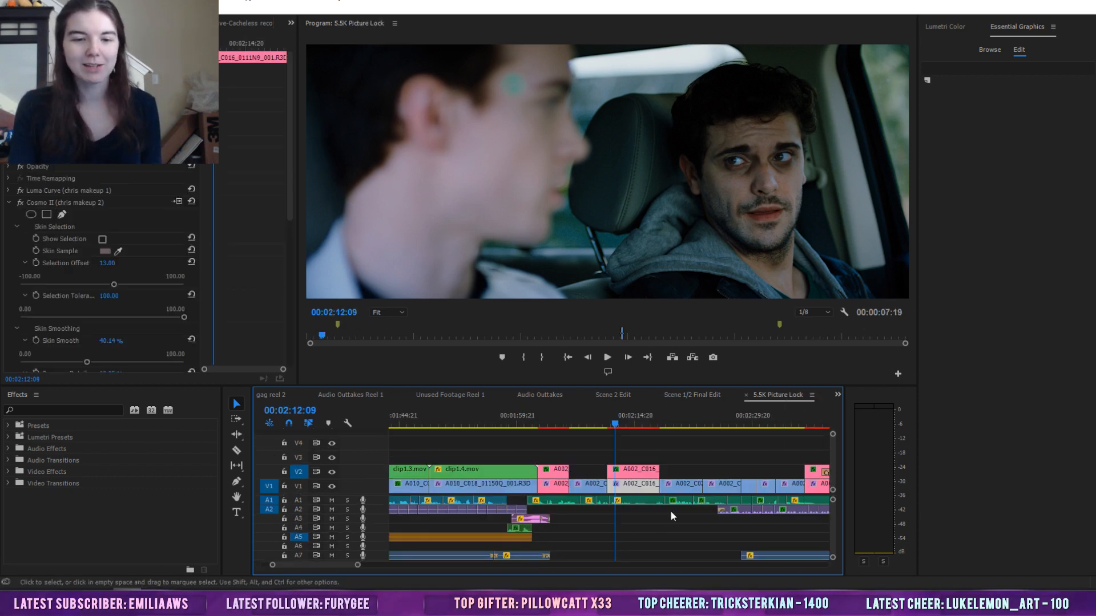
Deselect the car clip, move the playhead to 00:02:08:13, and widen the timeline view to show more of the edit
{"action": "left_click", "coordinate": [635, 447]}
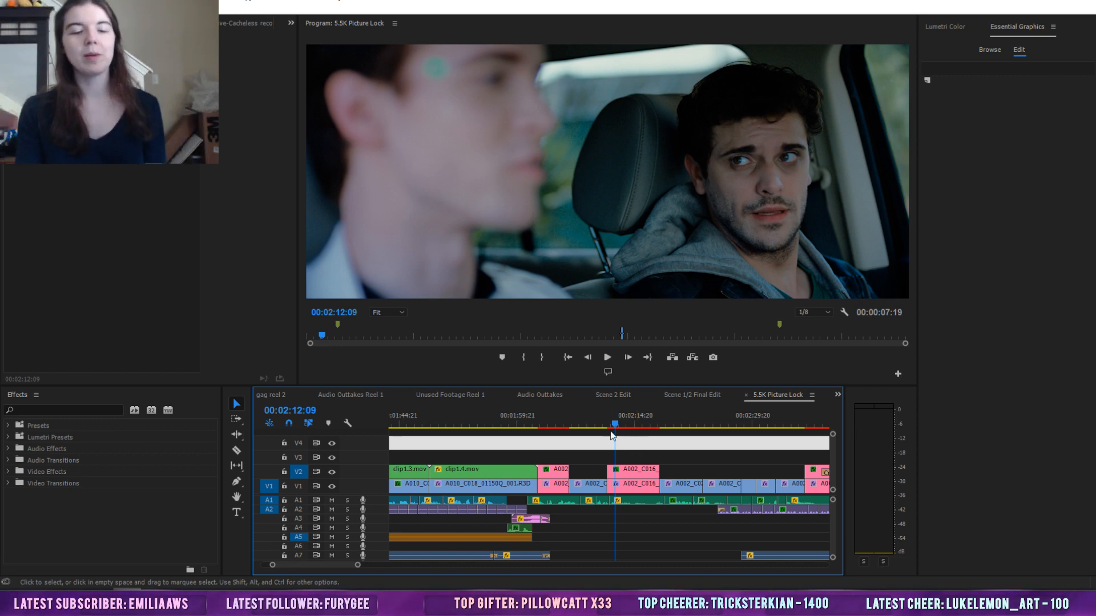
{"action": "left_click", "coordinate": [585, 416]}
{"action": "key", "text": "Delete"}
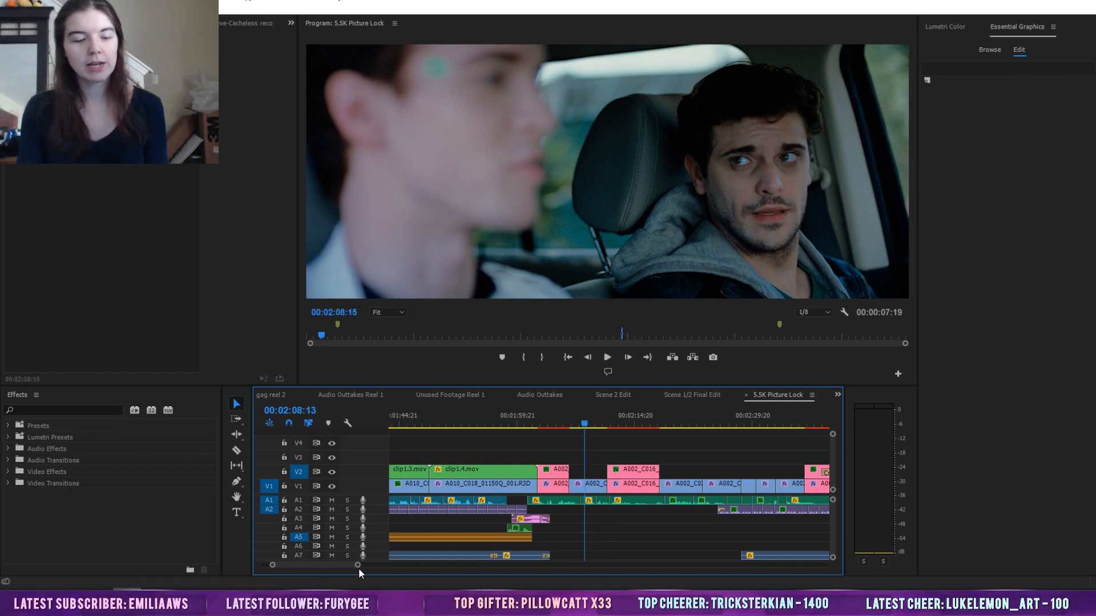
{"action": "mouse_move", "coordinate": [358, 565]}
{"action": "left_mouse_down"}
{"action": "mouse_move", "coordinate": [698, 565]}
{"action": "mouse_move", "coordinate": [433, 565]}
{"action": "mouse_move", "coordinate": [516, 565]}
{"action": "mouse_move", "coordinate": [591, 593]}
{"action": "mouse_move", "coordinate": [815, 594]}
{"action": "mouse_move", "coordinate": [594, 593]}
{"action": "mouse_move", "coordinate": [622, 565]}
{"action": "mouse_move", "coordinate": [363, 563]}
{"action": "left_mouse_up"}
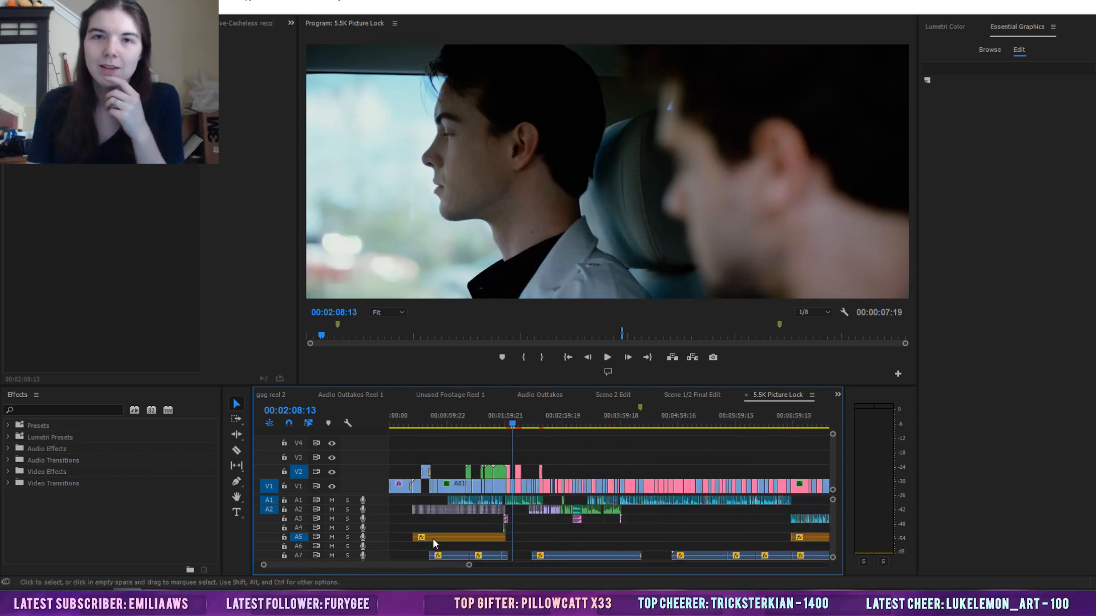